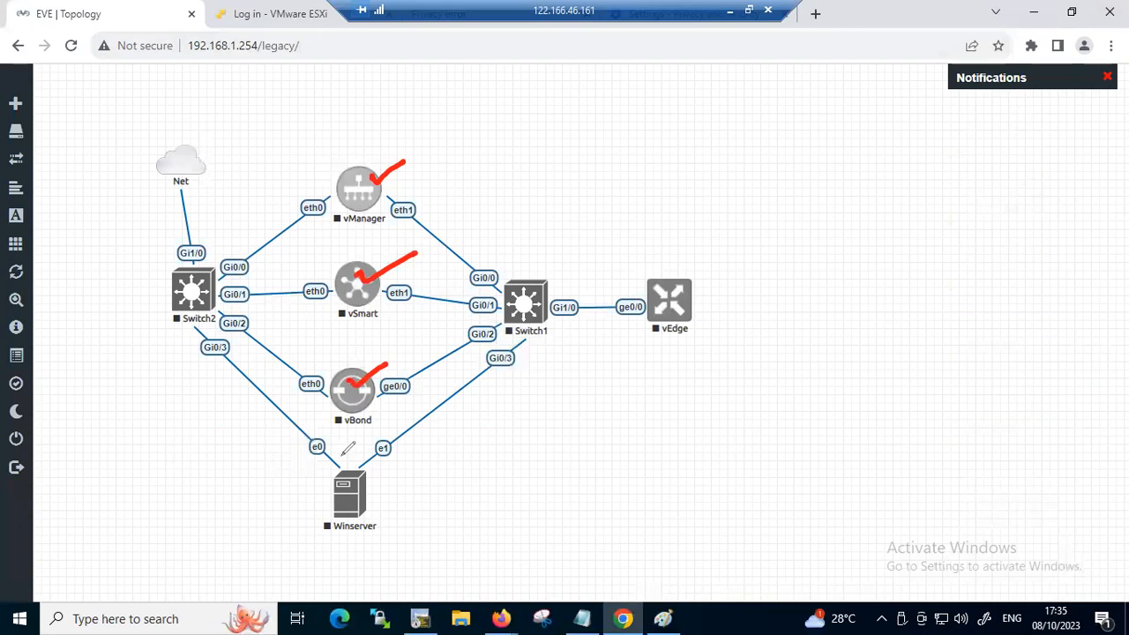
Outline the Winserver node in red and mark the vManager, vSmart and vBond nodes with strokes
mouse_move(343, 464)
mouse_down()
mouse_move(298, 499)
mouse_move(294, 547)
mouse_up()
mouse_move(370, 460)
mouse_down()
mouse_move(392, 463)
mouse_move(399, 507)
mouse_move(325, 542)
mouse_up()
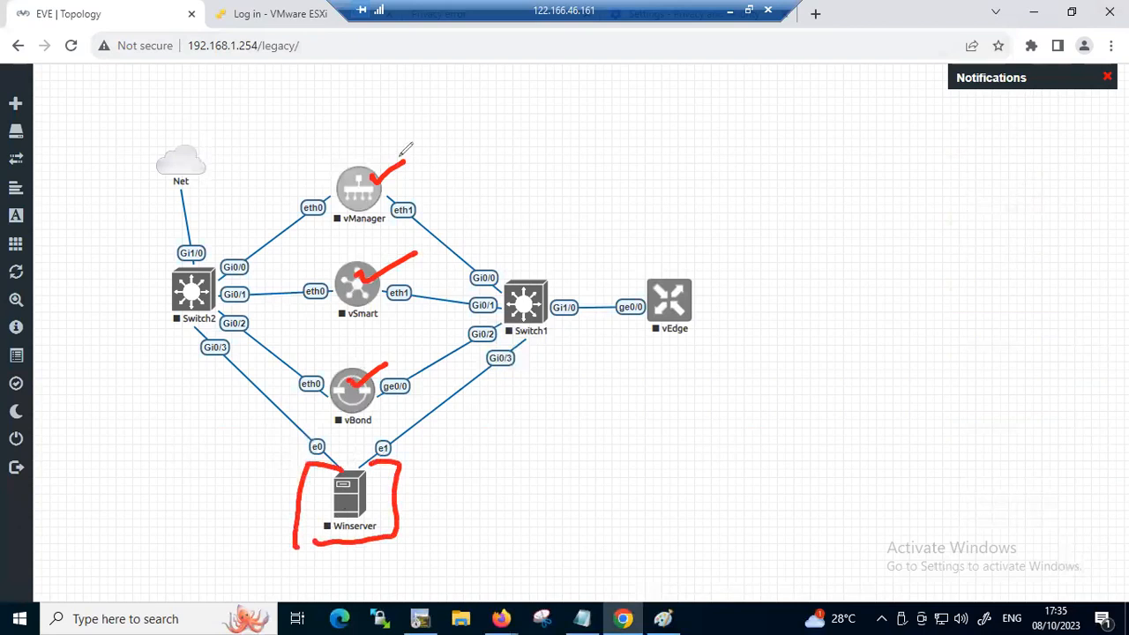
drag(365, 173, 397, 146)
drag(356, 263, 393, 238)
drag(363, 368, 389, 358)
Handwrite underlined "Root" and "identi" labels beside vManager and add further marks on vSmart and vBond
drag(421, 128, 465, 111)
drag(405, 153, 459, 138)
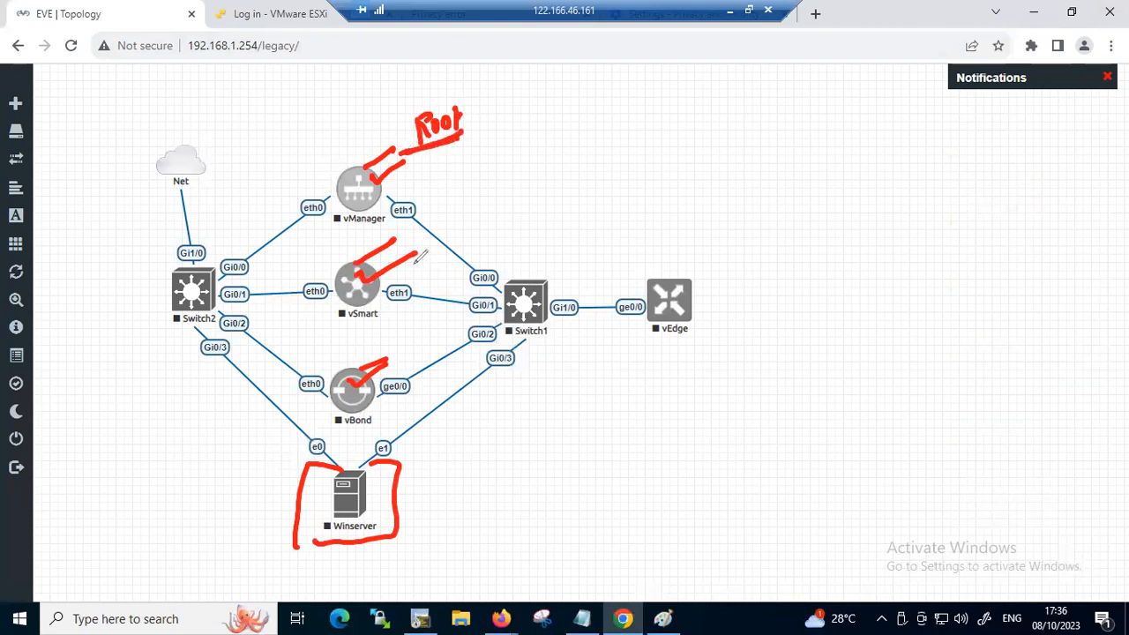
drag(359, 255, 394, 241)
drag(352, 360, 377, 356)
drag(440, 165, 523, 134)
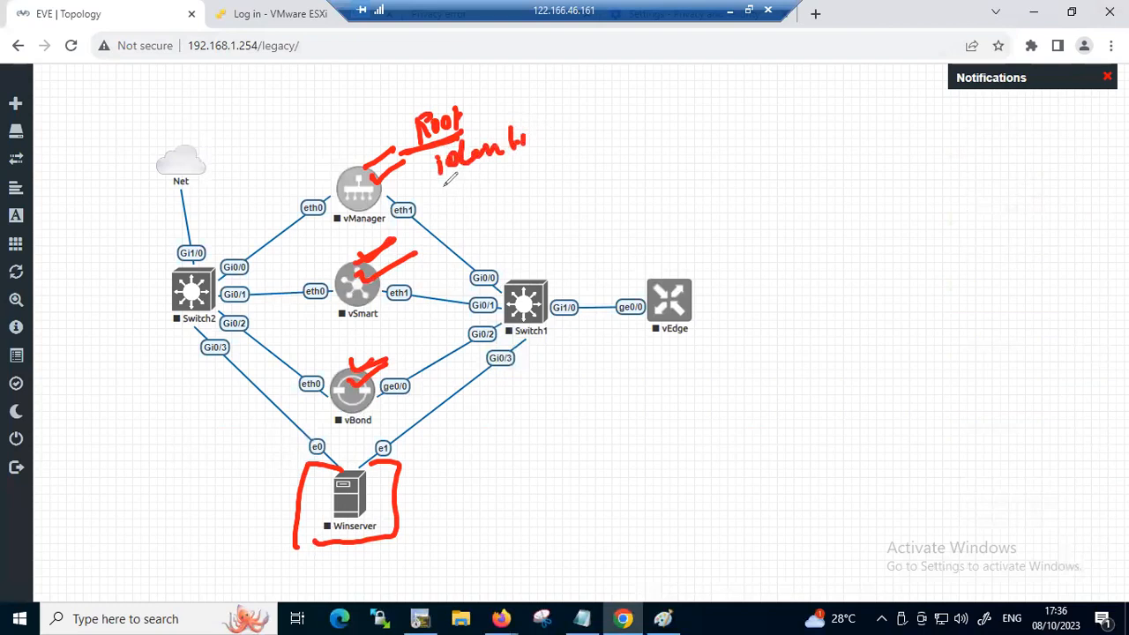
drag(443, 184, 519, 163)
Draw an arrow from vEdge to a boxed "Register" label and write an underlined "Root Certificate" beside the node
mouse_move(663, 281)
mouse_down()
mouse_move(664, 231)
mouse_move(673, 237)
mouse_up()
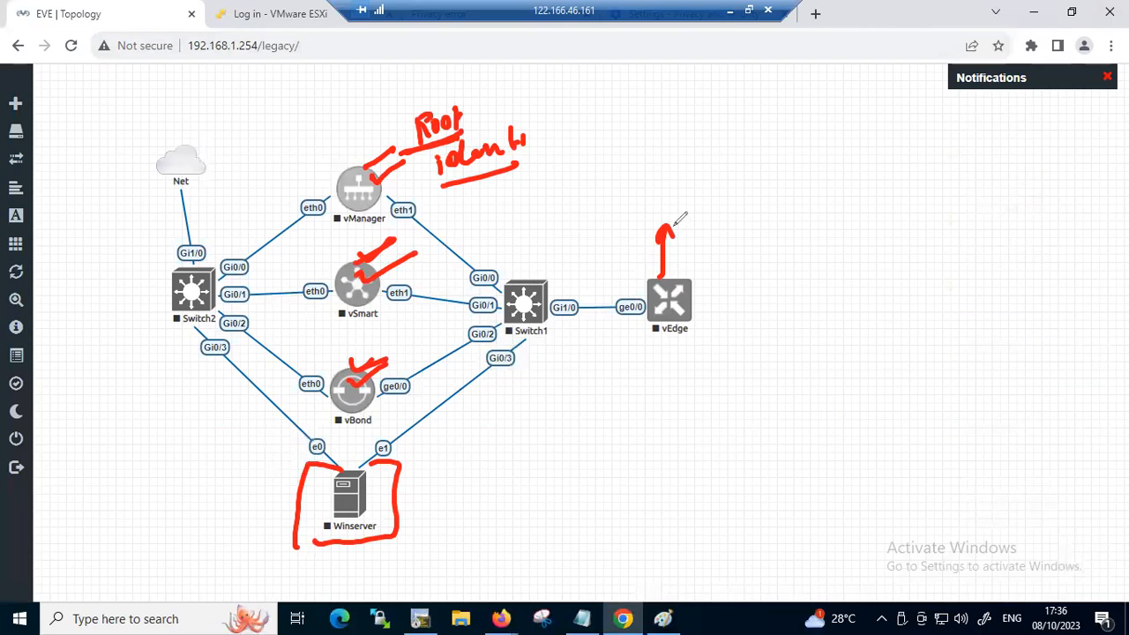
mouse_move(659, 197)
mouse_down()
mouse_move(743, 159)
mouse_move(776, 173)
mouse_move(777, 196)
mouse_move(643, 152)
mouse_move(782, 196)
mouse_move(819, 180)
mouse_up()
mouse_move(693, 291)
mouse_down()
mouse_move(815, 280)
mouse_move(813, 299)
mouse_up()
mouse_move(743, 313)
mouse_down()
mouse_move(836, 308)
mouse_move(851, 279)
mouse_move(909, 250)
mouse_move(991, 261)
mouse_up()
drag(854, 310, 962, 306)
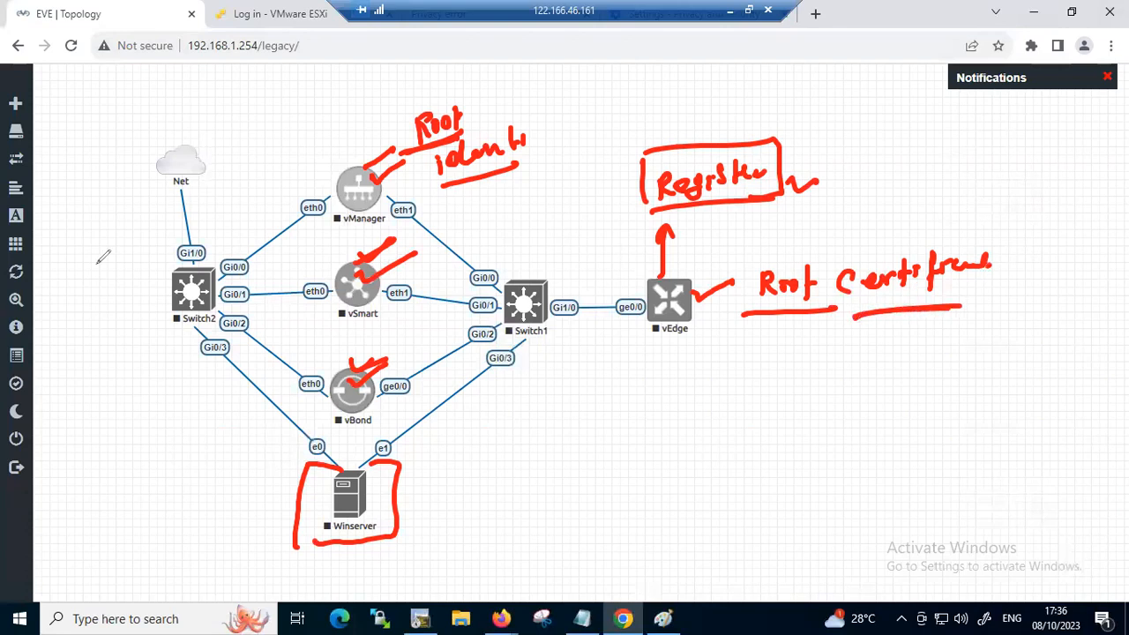
Erase the annotations, circle the controllers' eth0 interfaces in red and label them with a circled "vpn 512"
key(e)
mouse_move(298, 199)
mouse_down()
mouse_move(296, 240)
mouse_move(318, 267)
mouse_up()
mouse_move(298, 358)
mouse_down()
mouse_move(309, 397)
mouse_move(316, 357)
mouse_up()
mouse_move(269, 245)
mouse_down()
mouse_move(298, 196)
mouse_move(298, 390)
mouse_move(354, 265)
mouse_move(284, 201)
mouse_up()
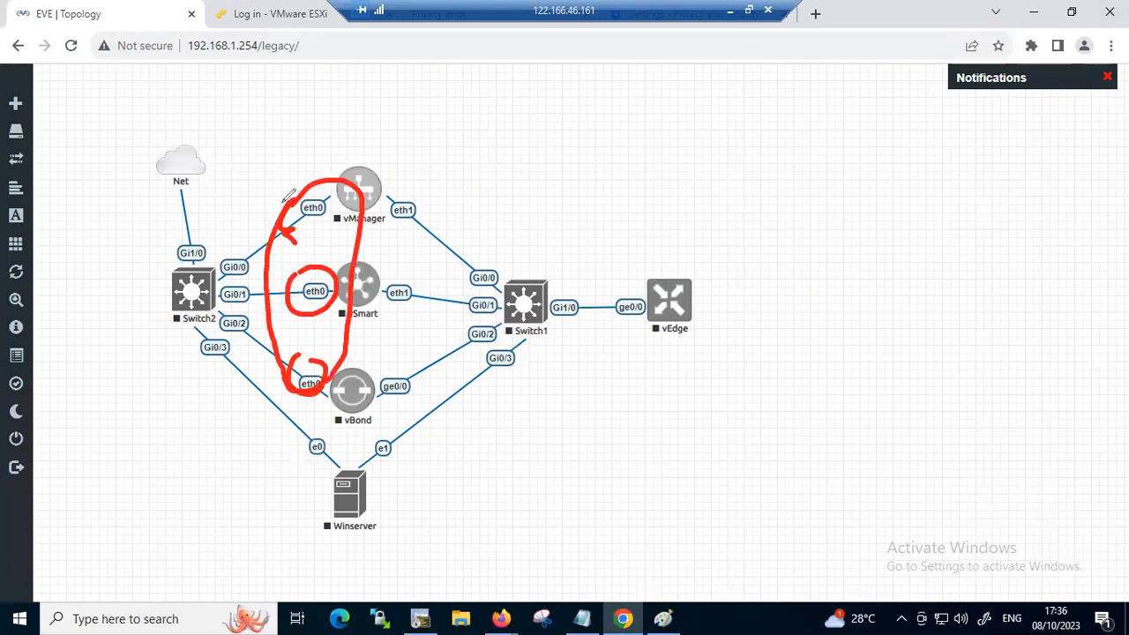
mouse_move(258, 157)
mouse_down()
mouse_move(300, 138)
mouse_move(381, 131)
mouse_up()
drag(246, 198, 413, 141)
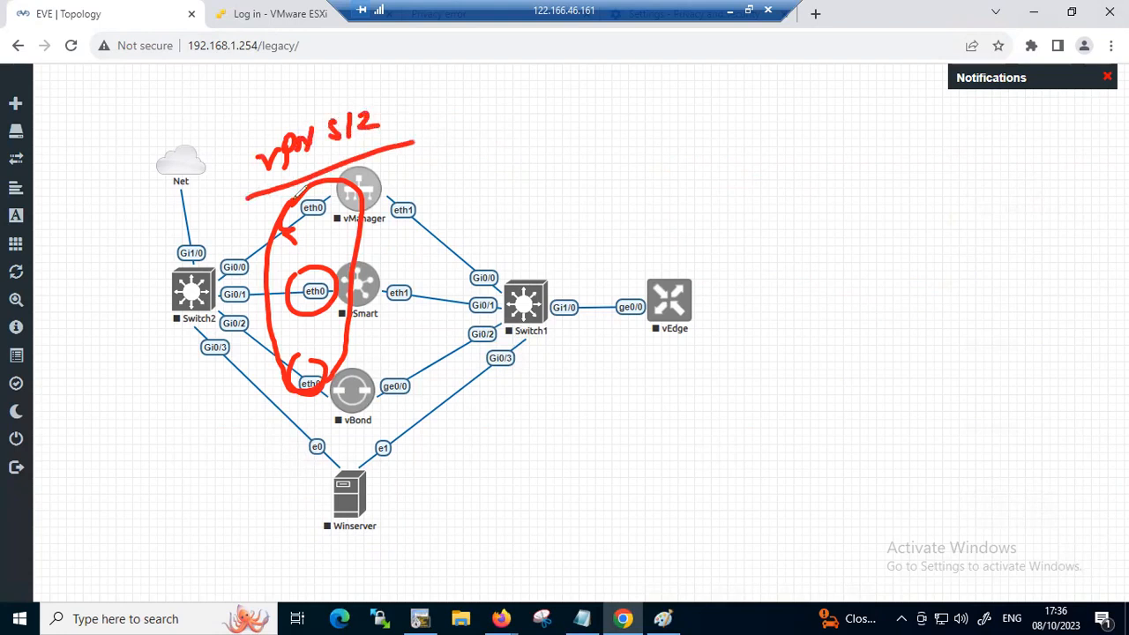
drag(328, 99, 325, 135)
Outline the controller interfaces facing Switch1 and label them with an underlined "transport"
mouse_move(395, 192)
mouse_down()
mouse_move(378, 240)
mouse_move(379, 392)
mouse_move(452, 309)
mouse_move(432, 200)
mouse_move(458, 188)
mouse_up()
drag(474, 129, 477, 179)
mouse_move(469, 156)
mouse_down()
mouse_move(534, 131)
mouse_move(549, 111)
mouse_move(605, 120)
mouse_up()
drag(491, 176, 580, 153)
Draw two branches from vEdge leading to boxed "MPLS" and "Inter" labels
drag(658, 252, 643, 252)
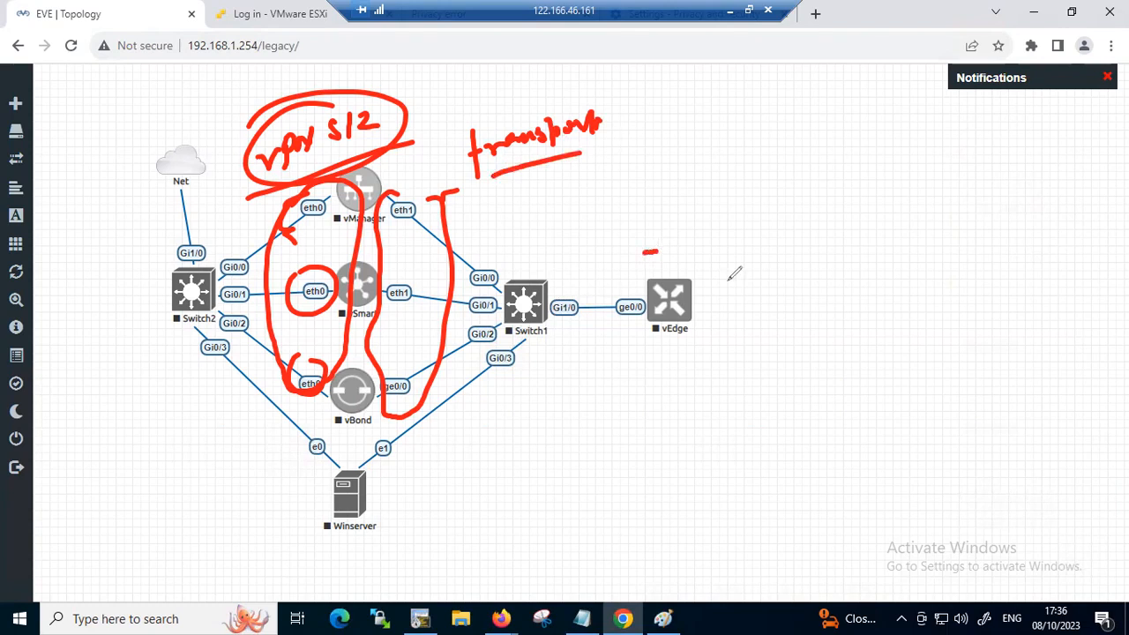
mouse_move(755, 250)
mouse_down()
mouse_move(692, 291)
mouse_move(775, 370)
mouse_up()
mouse_move(780, 220)
mouse_down()
mouse_move(842, 208)
mouse_move(862, 186)
mouse_move(886, 212)
mouse_move(875, 217)
mouse_up()
mouse_move(771, 245)
mouse_down()
mouse_move(926, 162)
mouse_move(803, 247)
mouse_up()
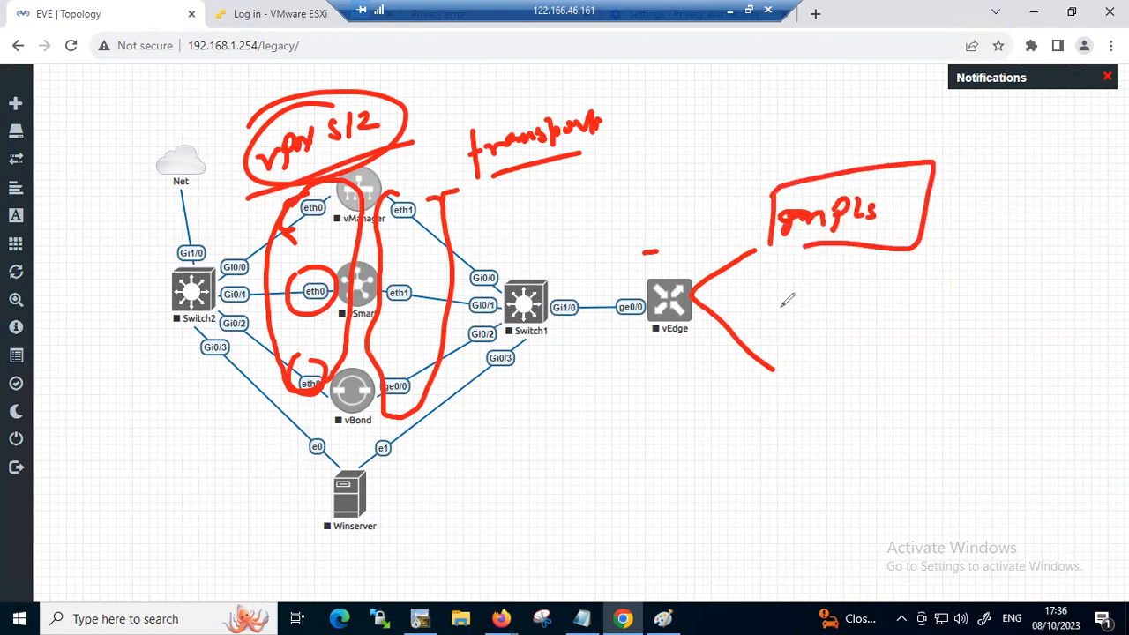
drag(792, 330, 778, 377)
mouse_move(796, 334)
mouse_down()
mouse_move(904, 333)
mouse_move(769, 382)
mouse_up()
mouse_move(797, 356)
mouse_down()
mouse_move(805, 370)
mouse_move(874, 360)
mouse_up()
Extend a line from the MPLS box to an underlined "BRANCH" label
mouse_move(936, 199)
mouse_down()
mouse_move(1008, 196)
mouse_move(1026, 208)
mouse_up()
mouse_move(1030, 167)
mouse_down()
mouse_move(1031, 200)
mouse_move(1082, 174)
mouse_move(1092, 185)
mouse_up()
mouse_move(1097, 182)
mouse_down()
mouse_move(1102, 164)
mouse_move(1113, 177)
mouse_up()
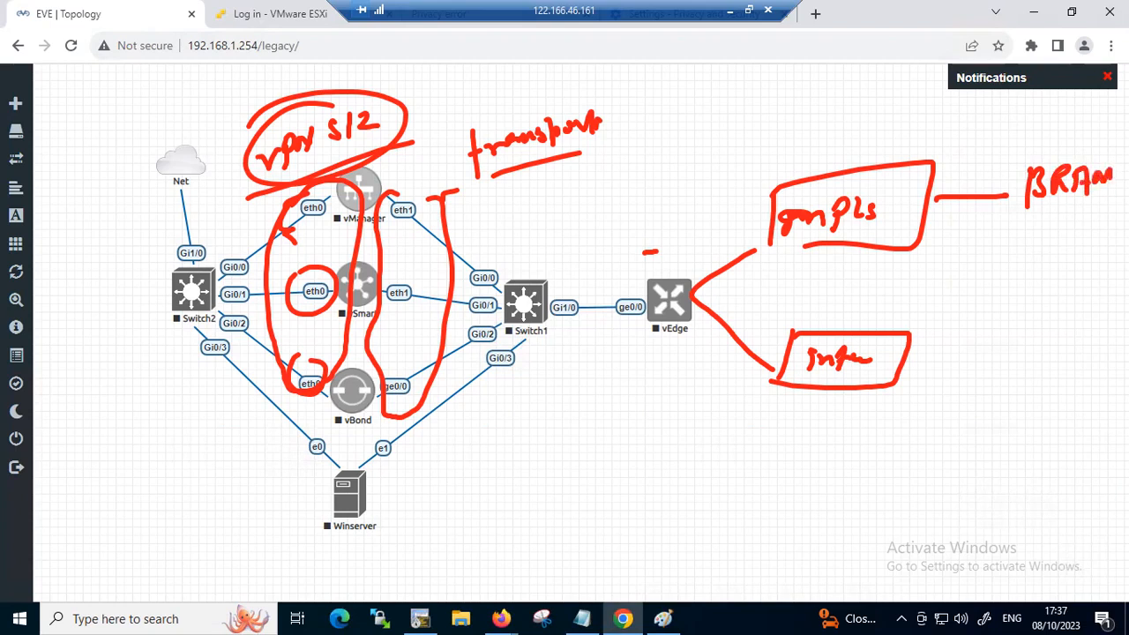
drag(1027, 211, 1127, 206)
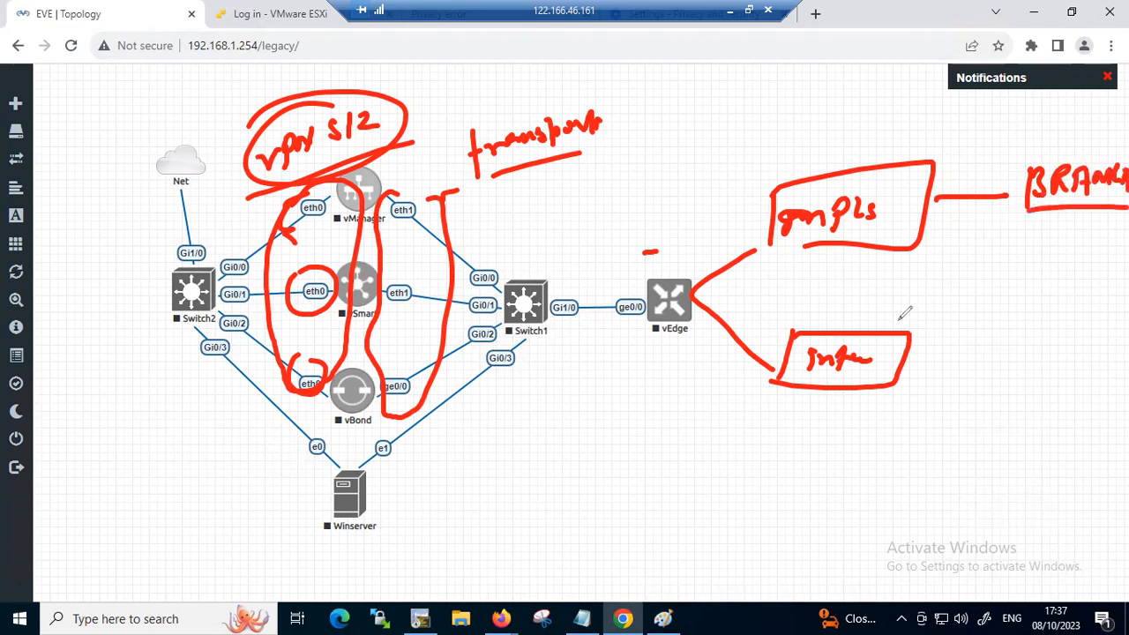
Tick the vManager, vSmart and vBond nodes and underline vBond and vManager in red
drag(374, 187, 397, 175)
drag(362, 261, 399, 254)
mouse_move(346, 385)
mouse_down()
mouse_move(375, 374)
mouse_move(364, 384)
mouse_up()
mouse_move(336, 408)
mouse_down()
mouse_move(353, 402)
mouse_move(359, 413)
mouse_up()
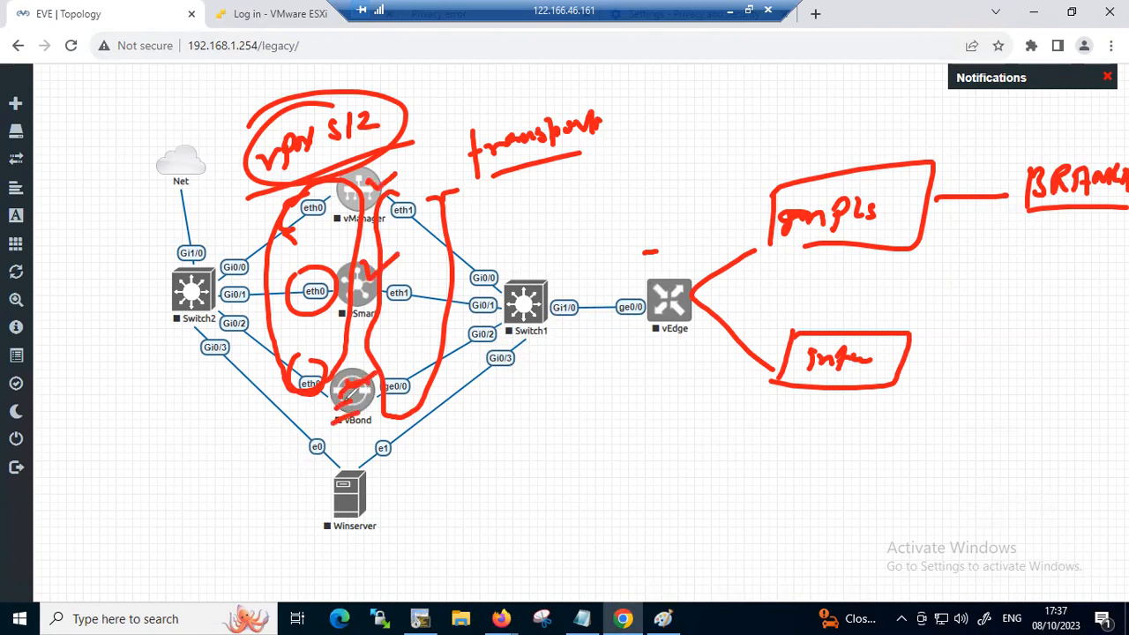
drag(372, 224, 405, 225)
Circle the Winserver node with an outgoing arrow, circle the Net cloud, and exit the annotation mode
mouse_move(342, 465)
mouse_down()
mouse_move(327, 559)
mouse_move(357, 584)
mouse_up()
mouse_move(337, 462)
mouse_down()
mouse_move(363, 455)
mouse_move(404, 532)
mouse_up()
mouse_move(413, 483)
mouse_down()
mouse_move(471, 479)
mouse_move(474, 489)
mouse_up()
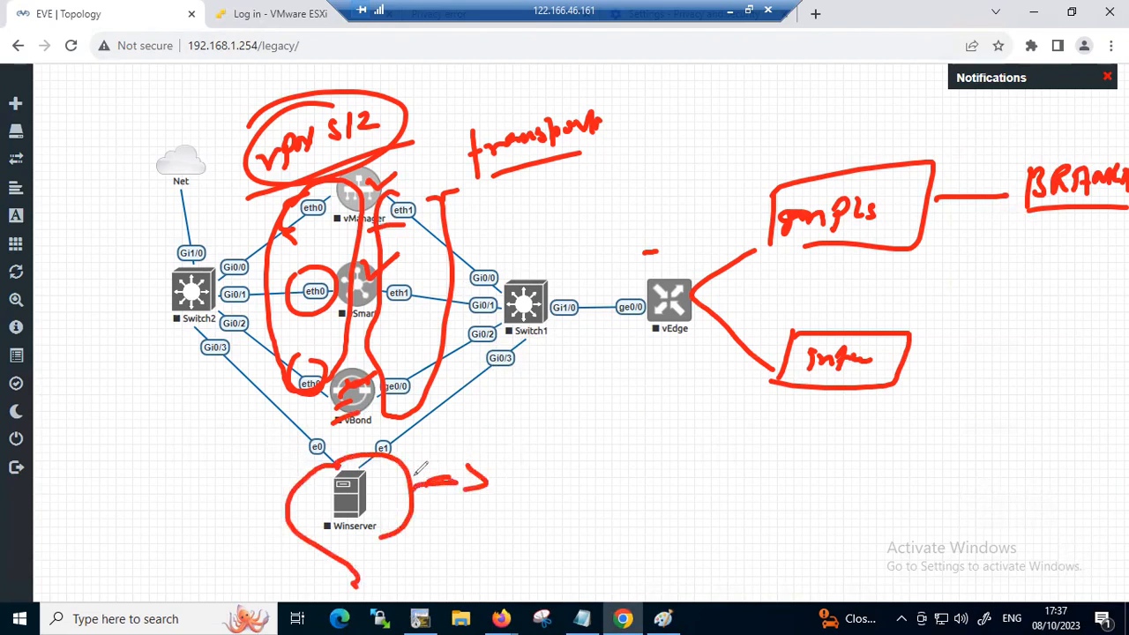
drag(174, 468, 222, 457)
drag(196, 461, 218, 456)
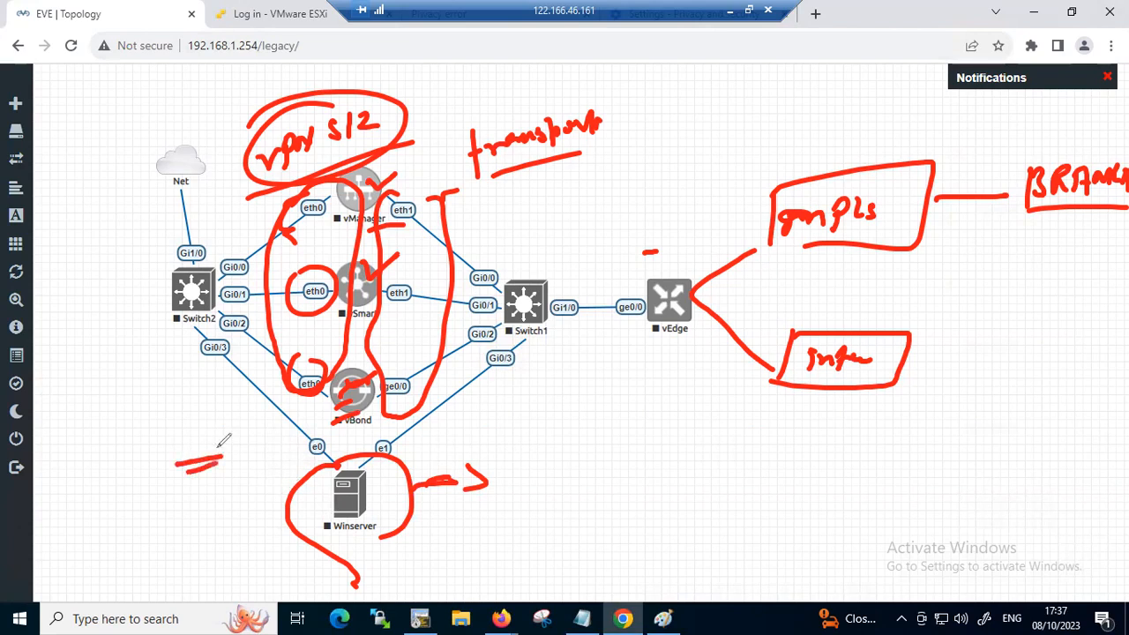
mouse_move(176, 133)
mouse_down()
mouse_move(192, 203)
mouse_move(208, 140)
mouse_up()
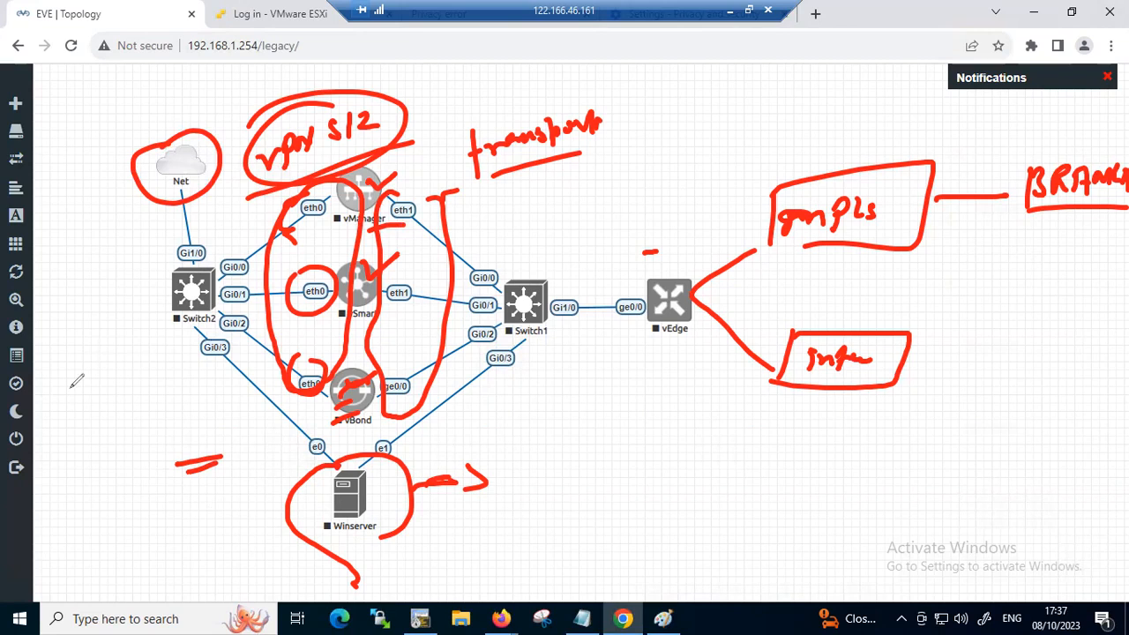
click(253, 405)
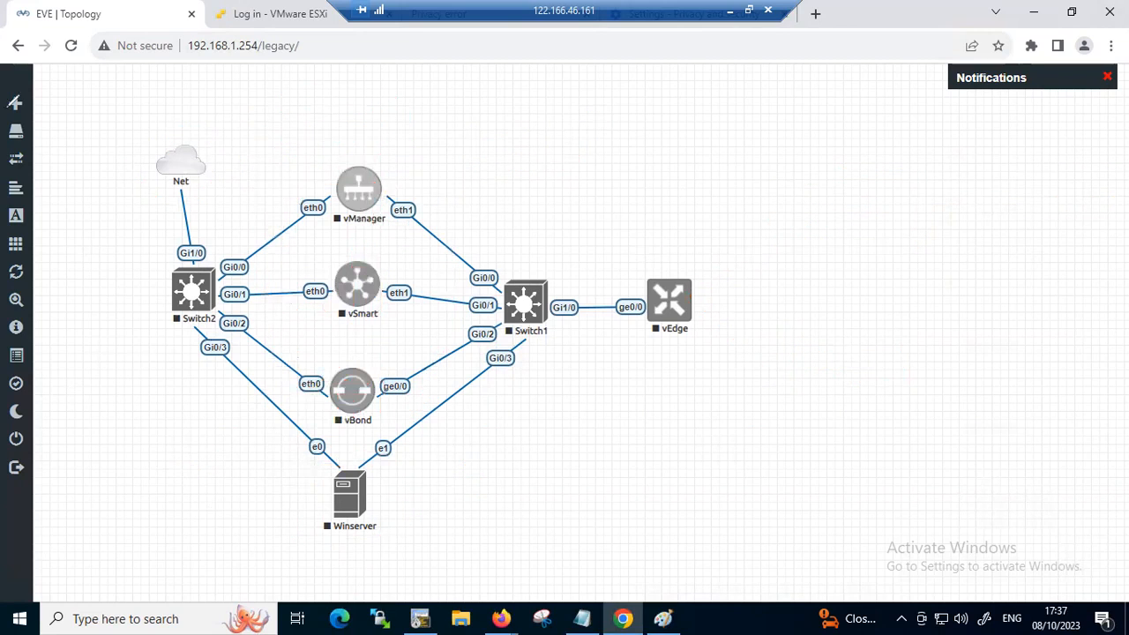
Minimize the remote desktop session and launch Paint on the local computer with the Run command mspaint
key(super+r)
text(msd)
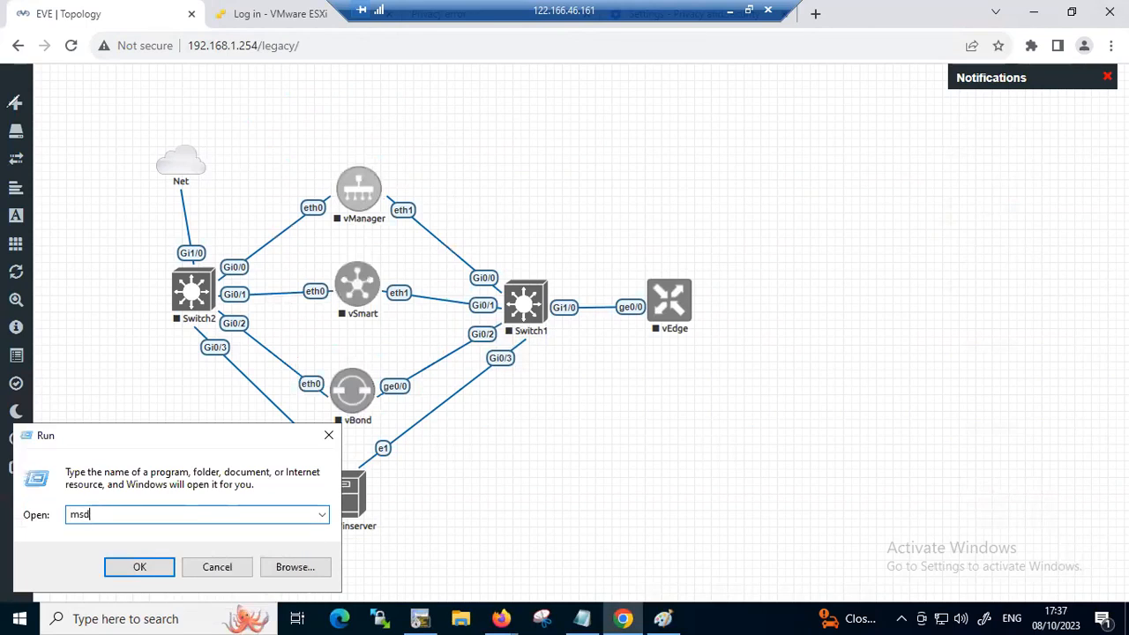
key(BackSpace)
key(BackSpace)
key(BackSpace)
key(BackSpace)
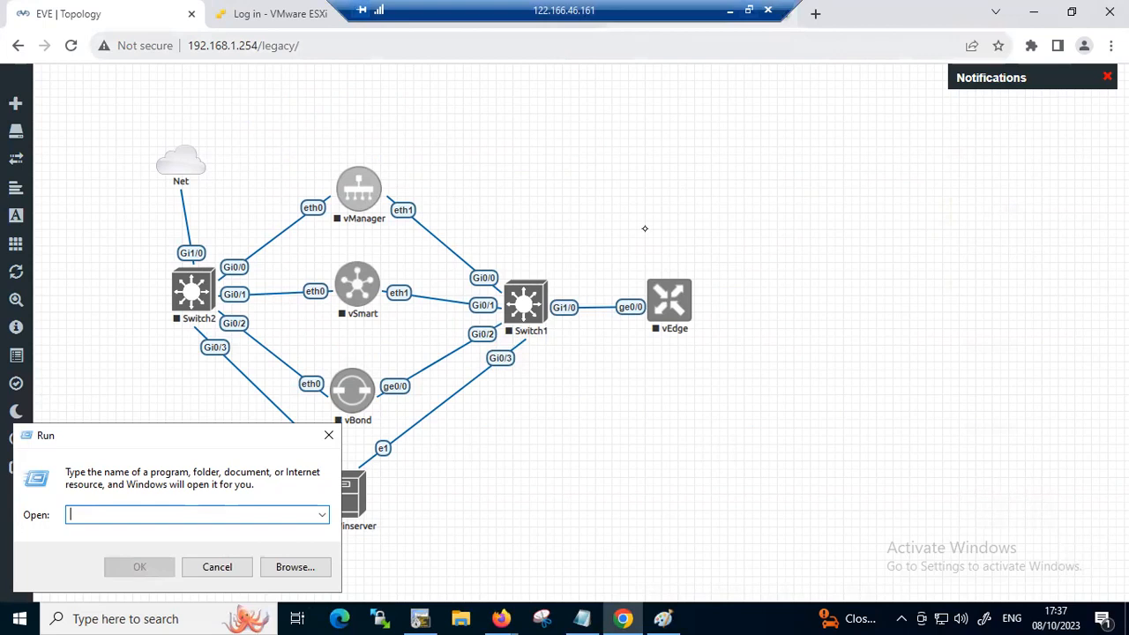
key(super)
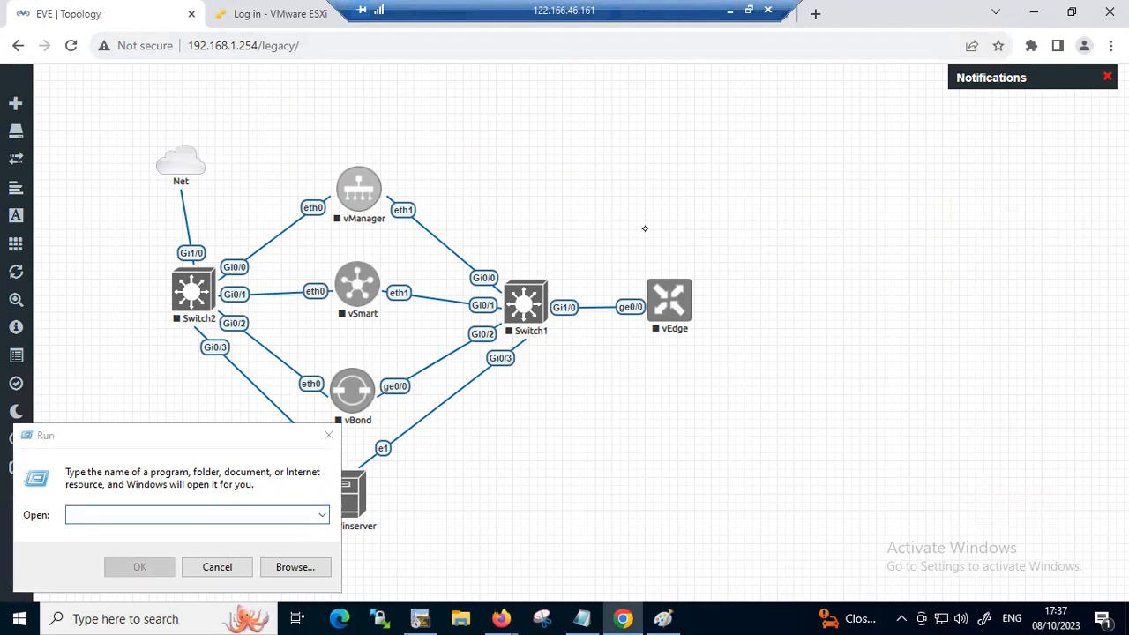
click(729, 10)
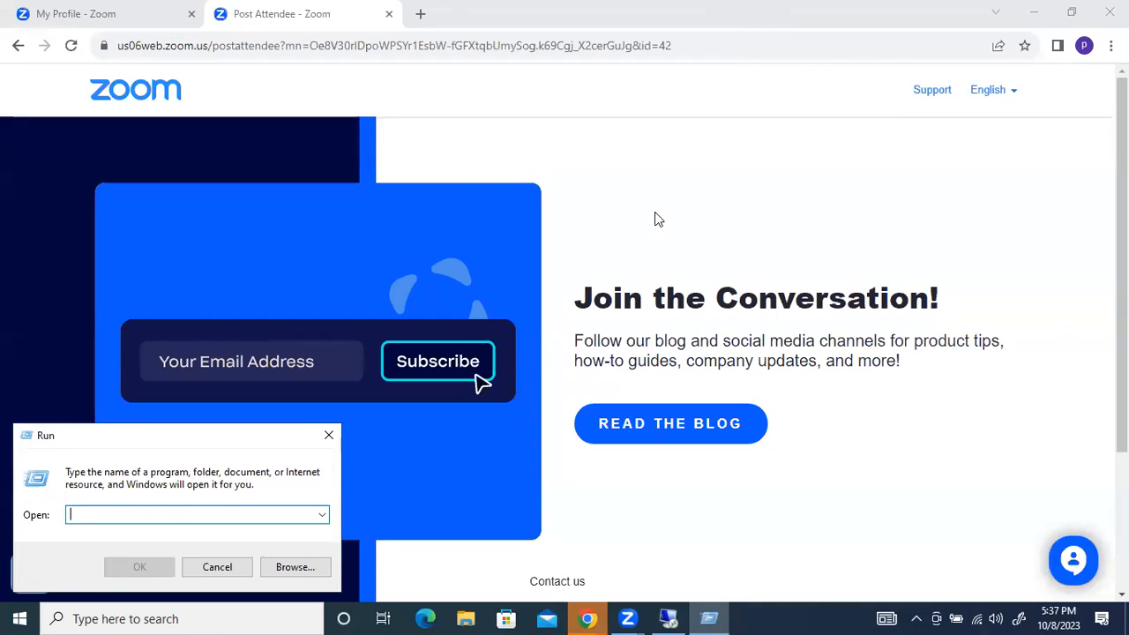
text(mspai)
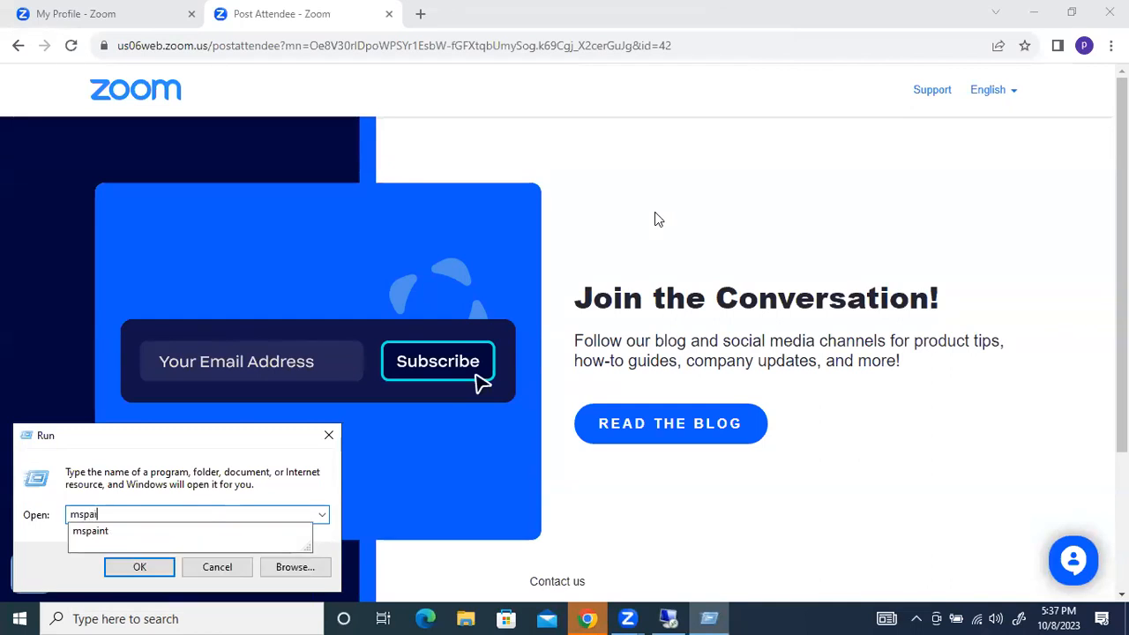
text(nt)
key(Return)
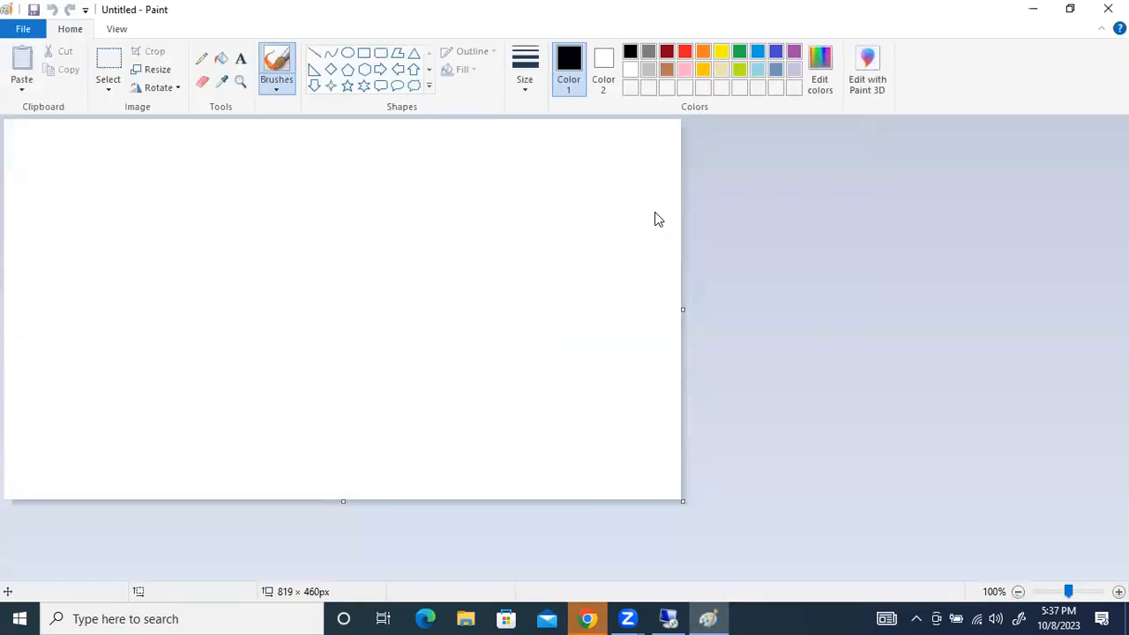
Set the image size to 10000 × 10000 pixels in the image properties
click(24, 31)
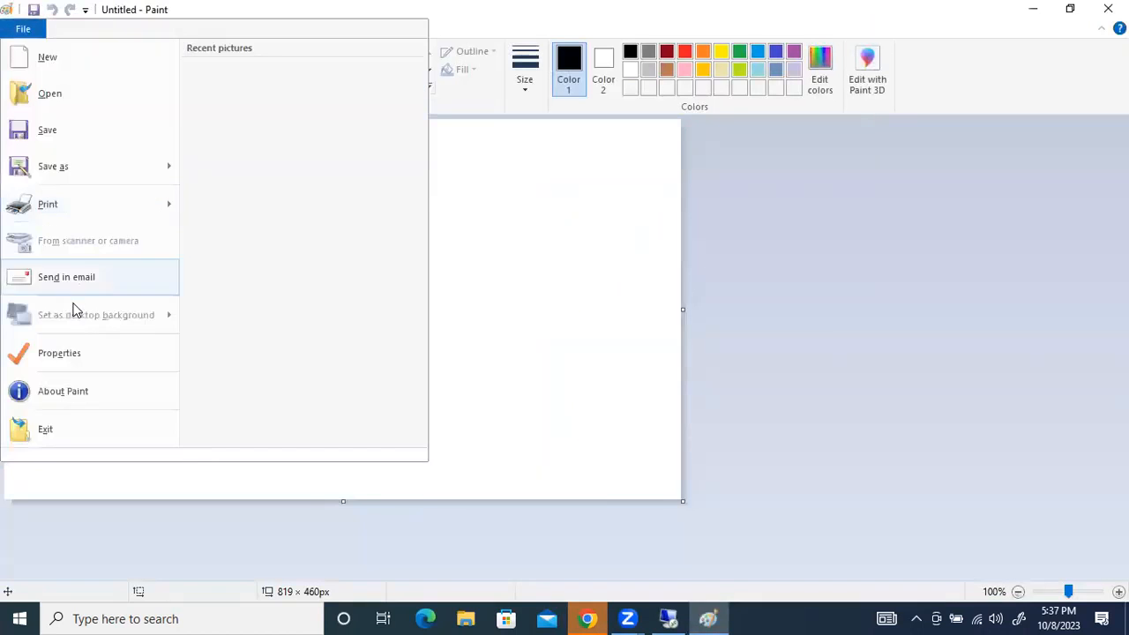
click(59, 354)
text(0000)
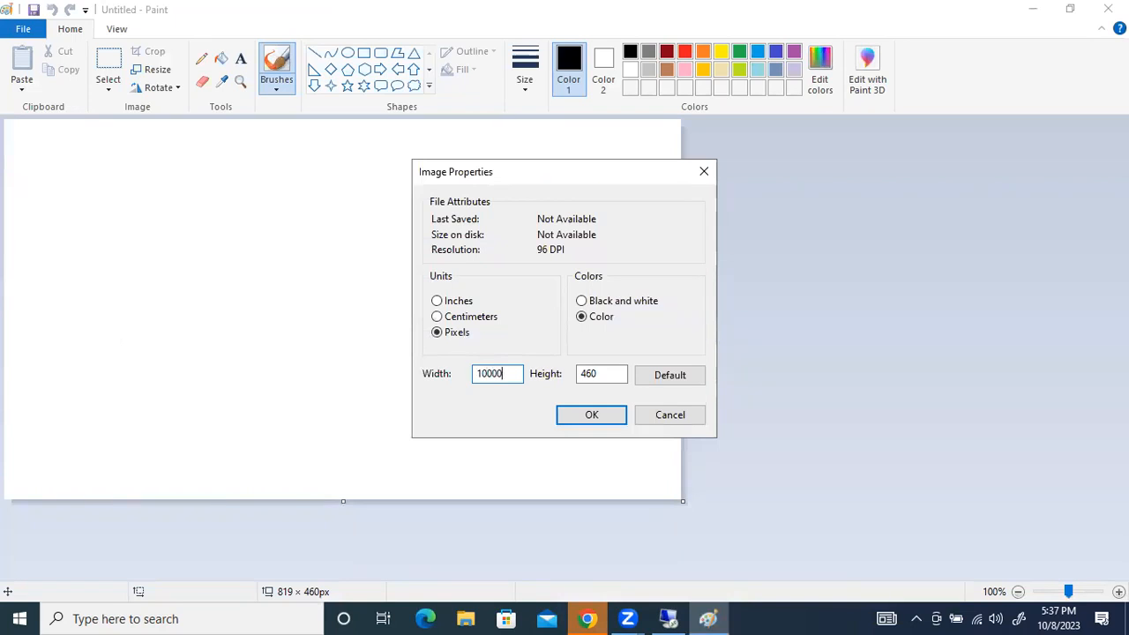
key(Tab)
text(10)
key(Return)
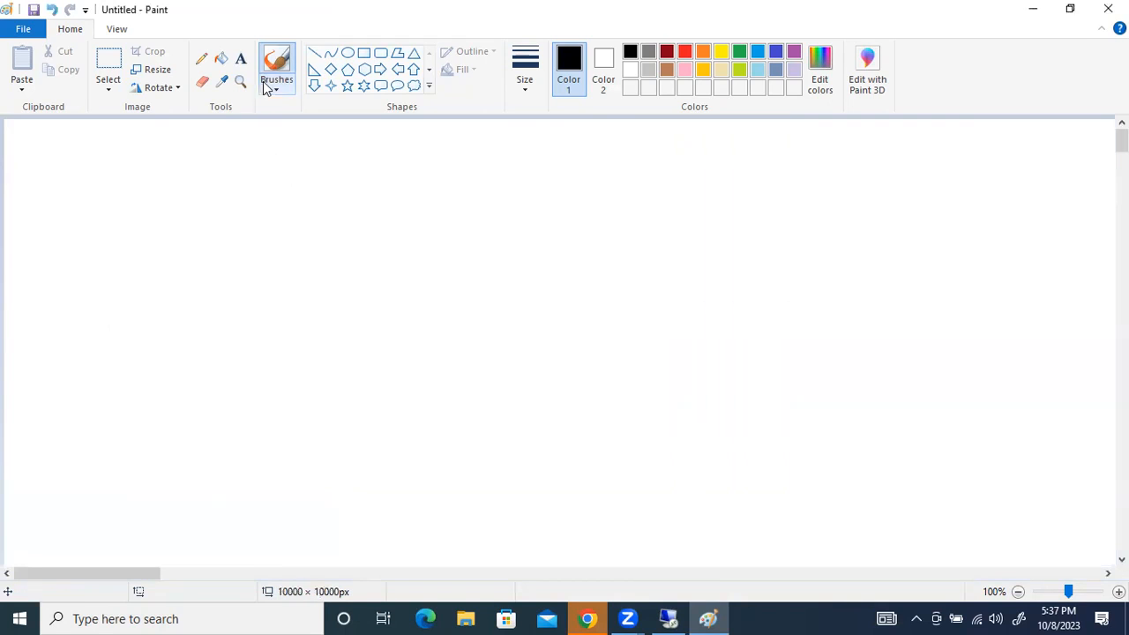
Add the text "Virtualization" near the upper-left corner of the canvas
click(241, 58)
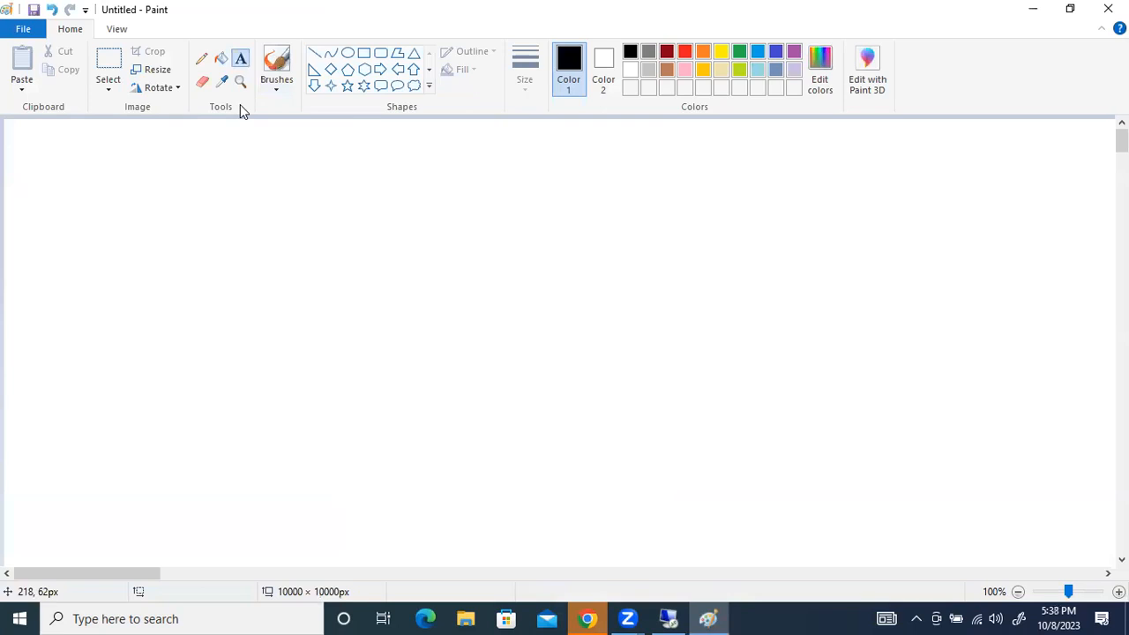
click(109, 143)
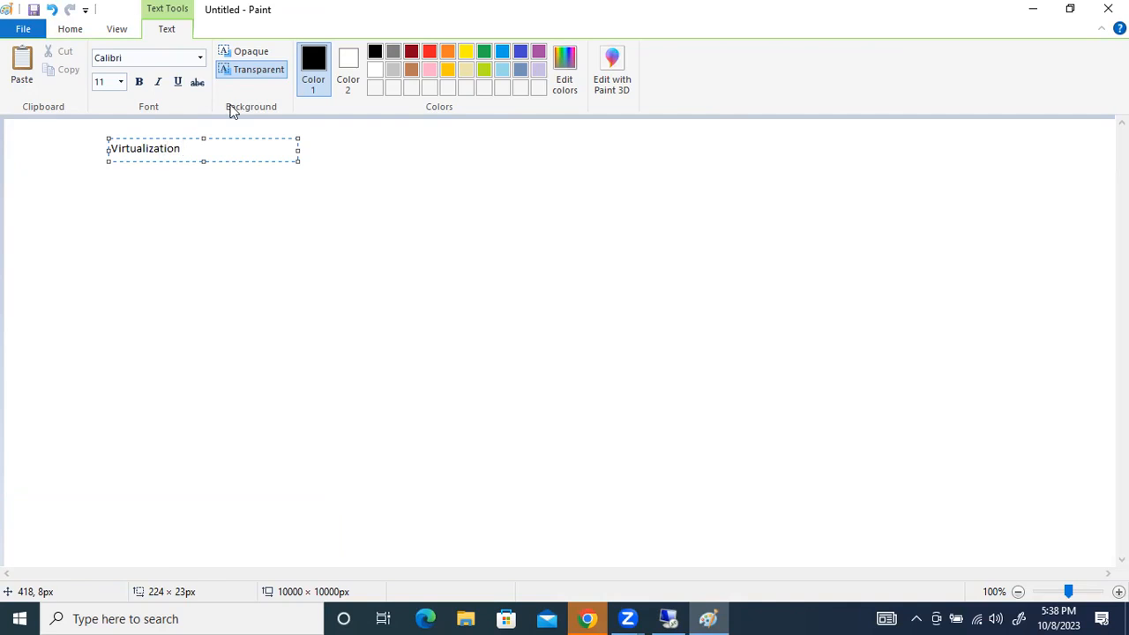
click(176, 199)
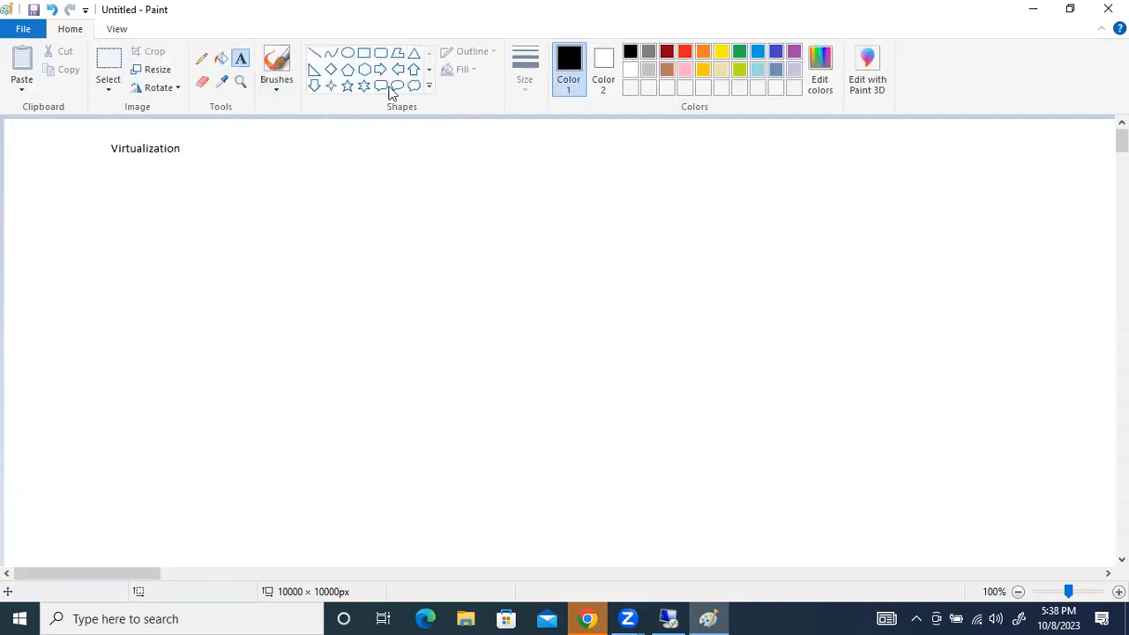
Add a text block below the Virtualization heading listing "Vmware" and "Virtual Box"
click(110, 183)
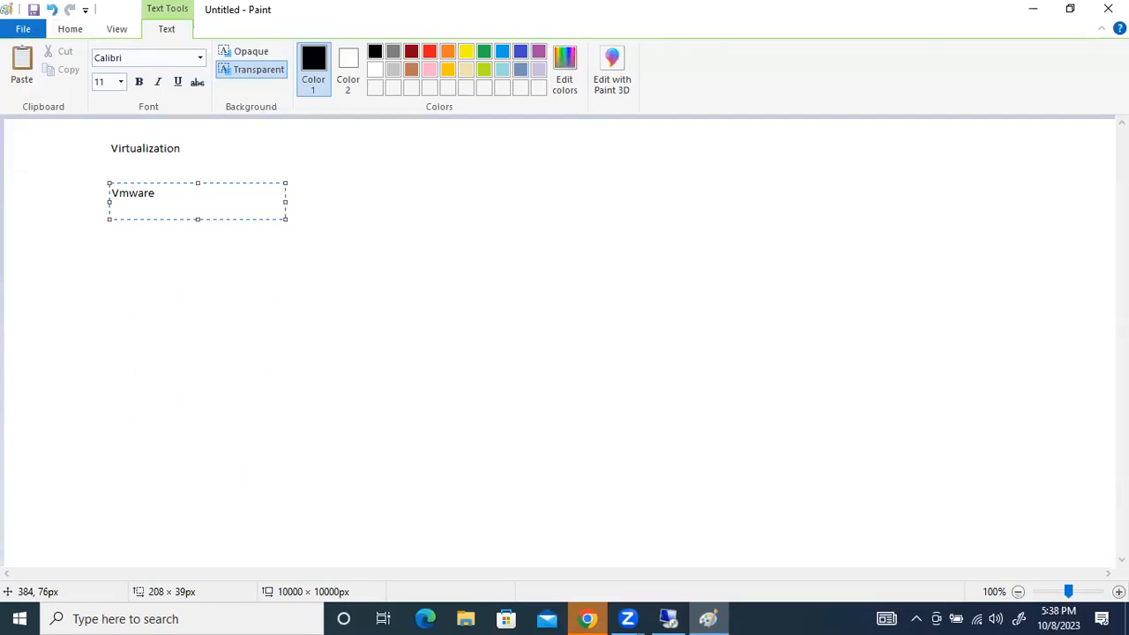
key(Return)
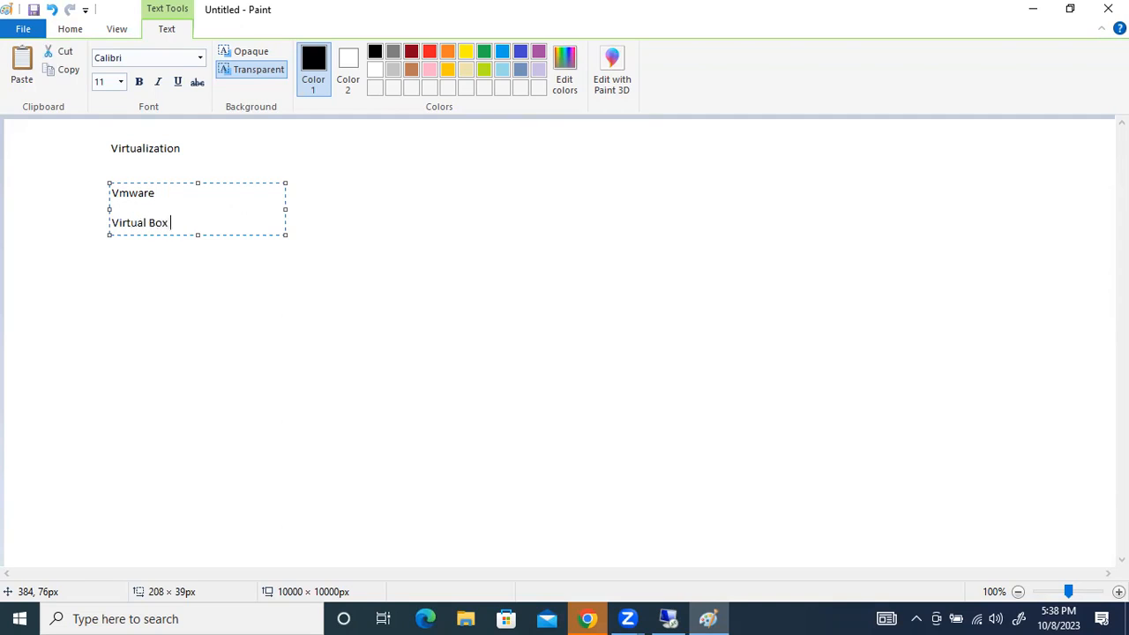
click(338, 279)
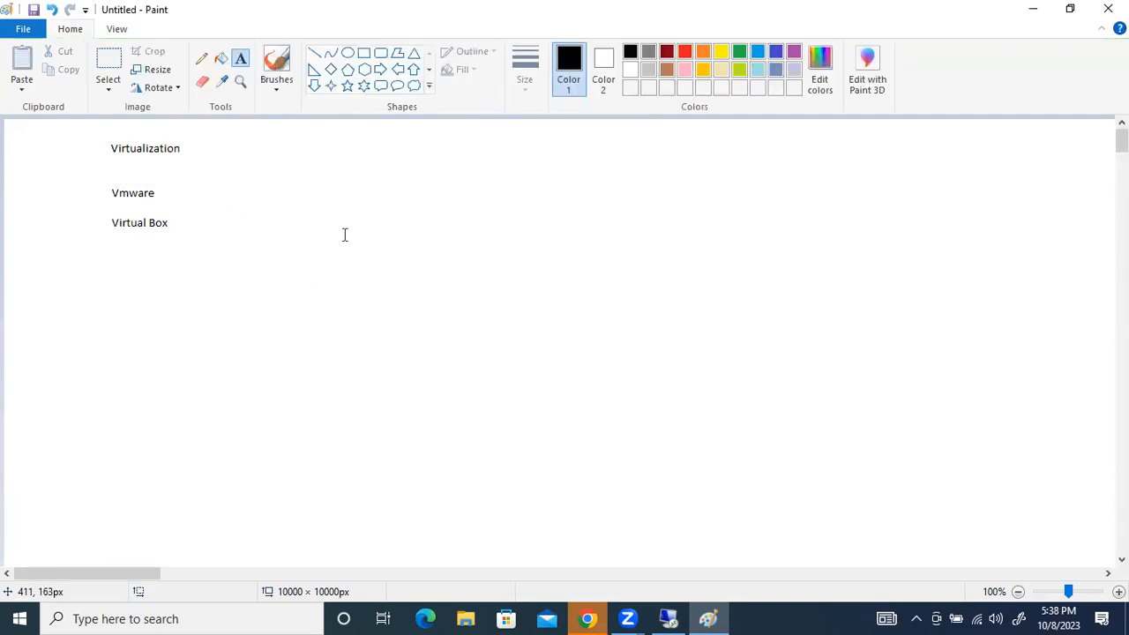
Draw a rectangle about 197 × 127 px below the text and a horizontal arrow pointing at its left side
click(363, 53)
drag(308, 264, 473, 371)
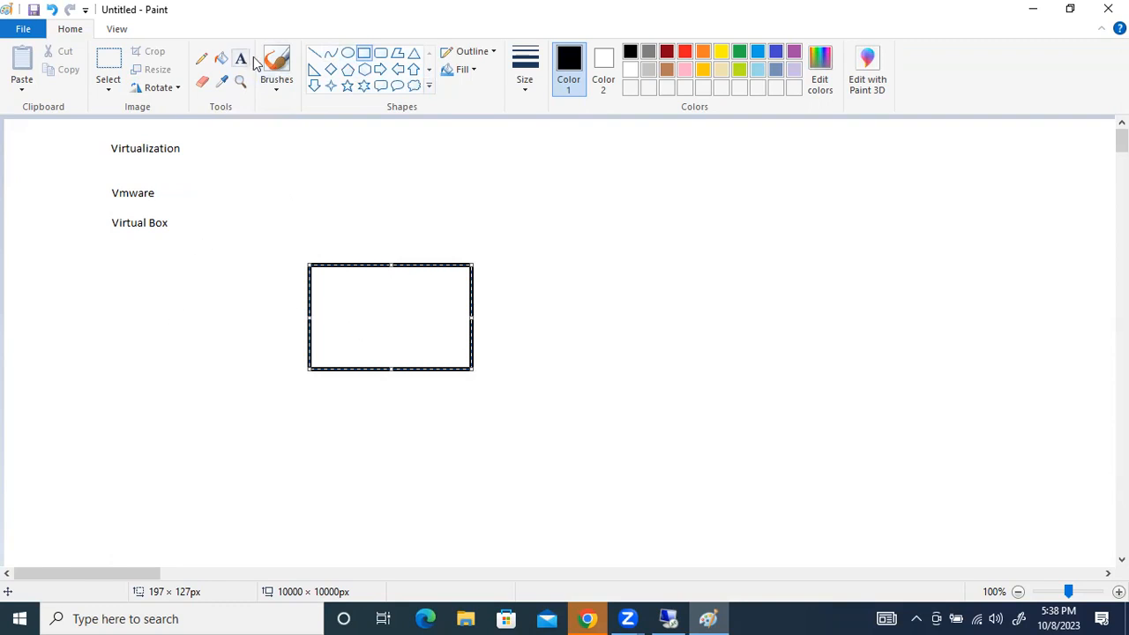
click(314, 55)
drag(186, 323, 282, 323)
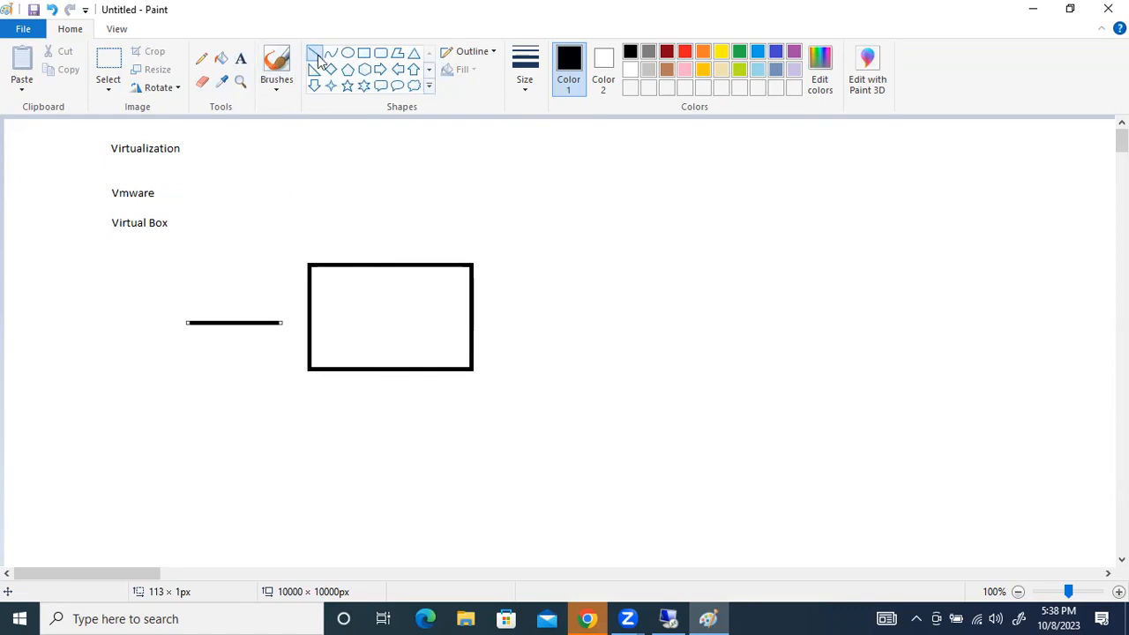
click(276, 63)
drag(284, 323, 275, 314)
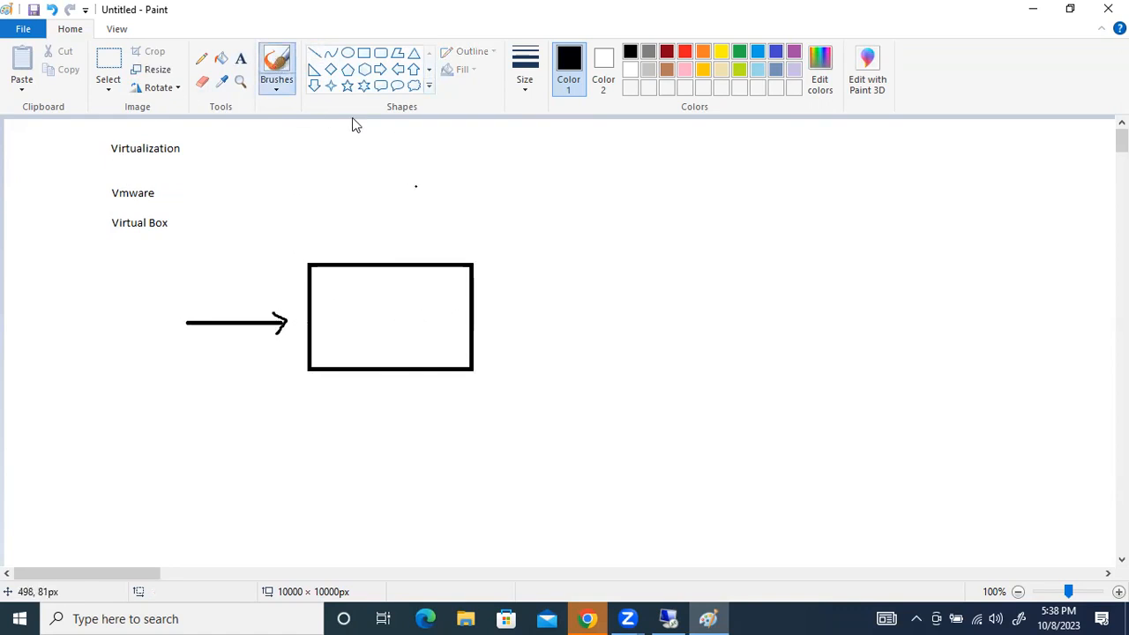
Draw a rectangle about 118 × 37 px inside the lower part of the existing box and label it "Vmware"
click(366, 55)
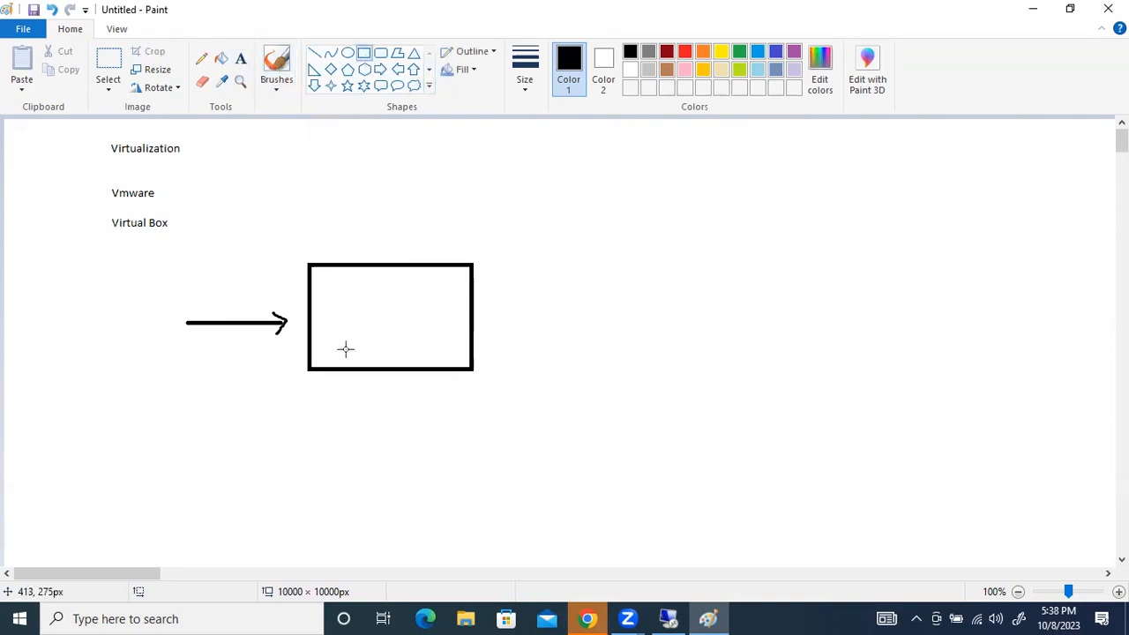
drag(319, 332, 417, 360)
click(241, 59)
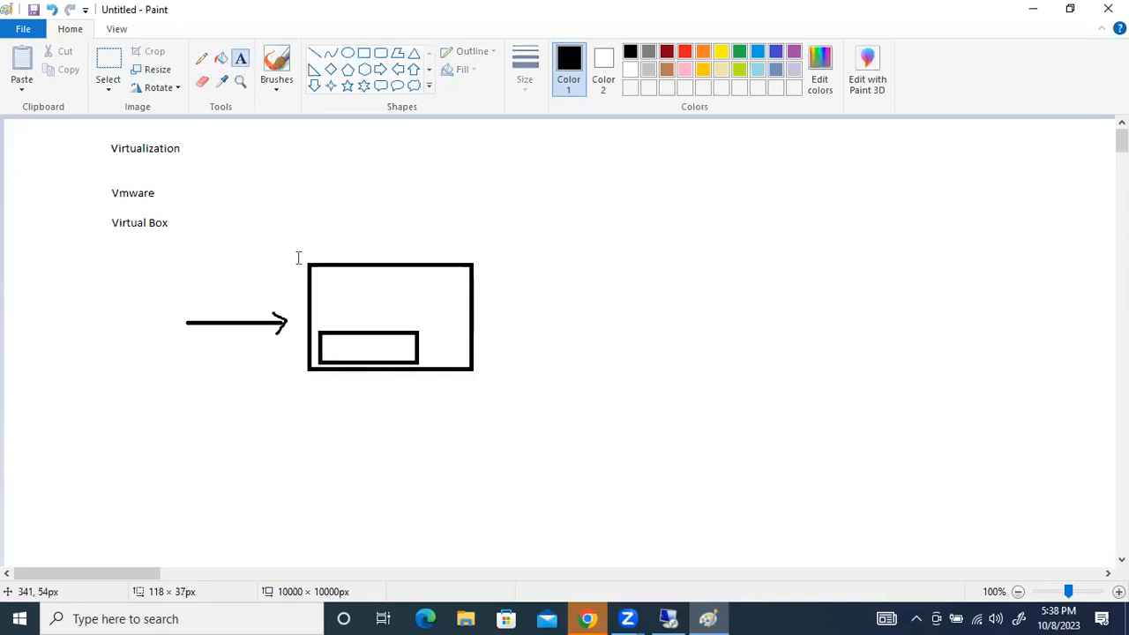
click(325, 338)
text(Vma)
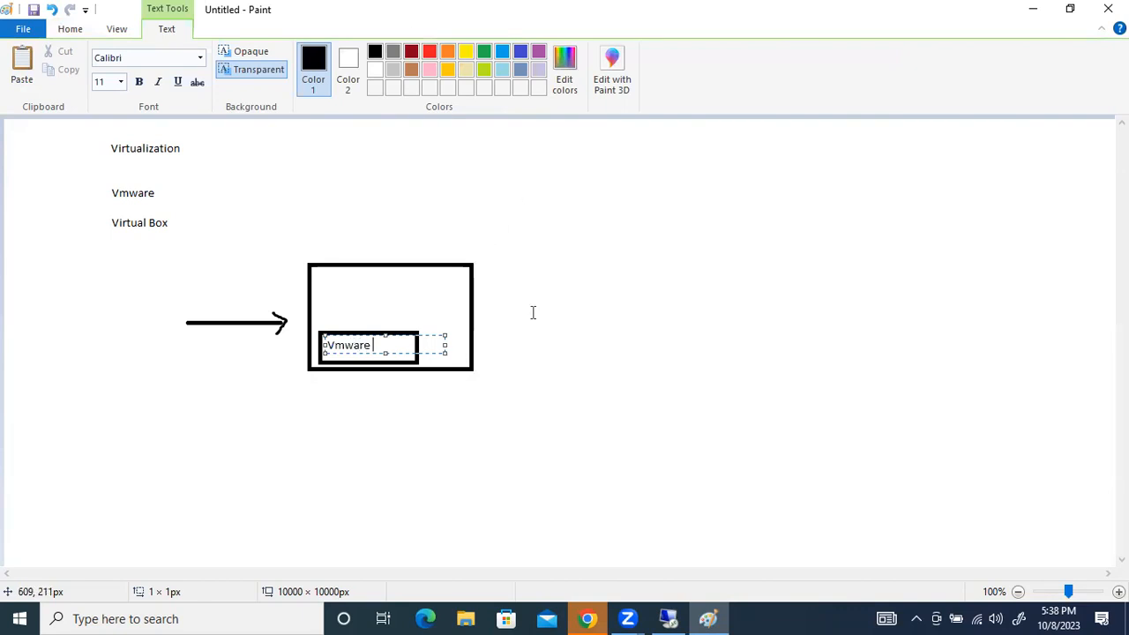
click(558, 300)
Draw three small squares in a row on top of the Vmware box and add the text "window" above them
click(364, 55)
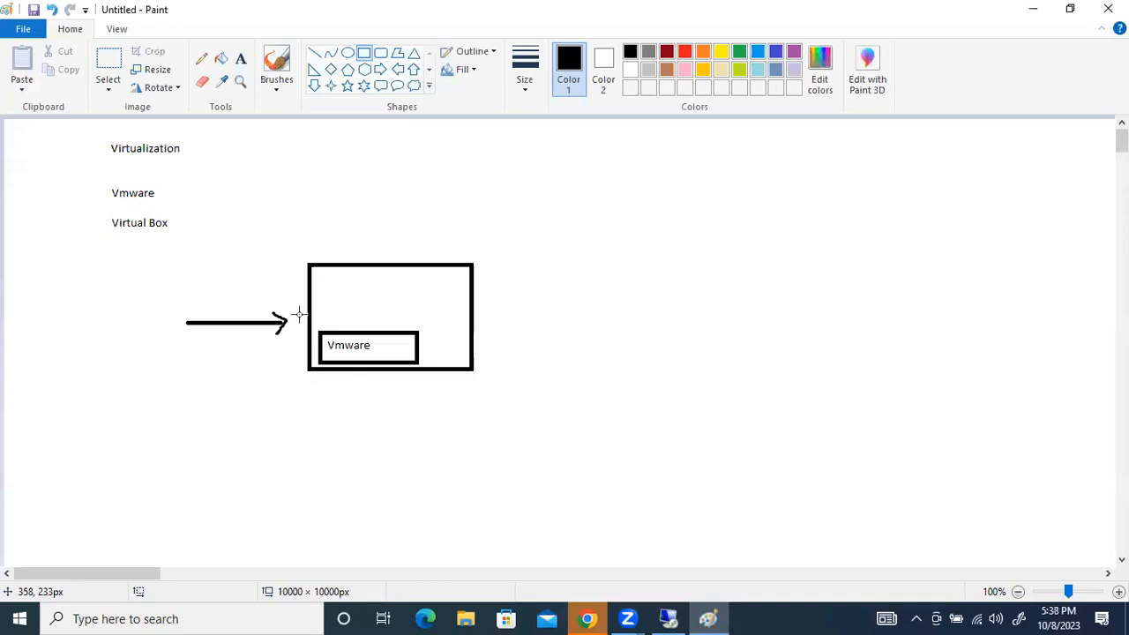
mouse_move(317, 314)
mouse_down()
mouse_move(340, 331)
mouse_move(404, 330)
mouse_up()
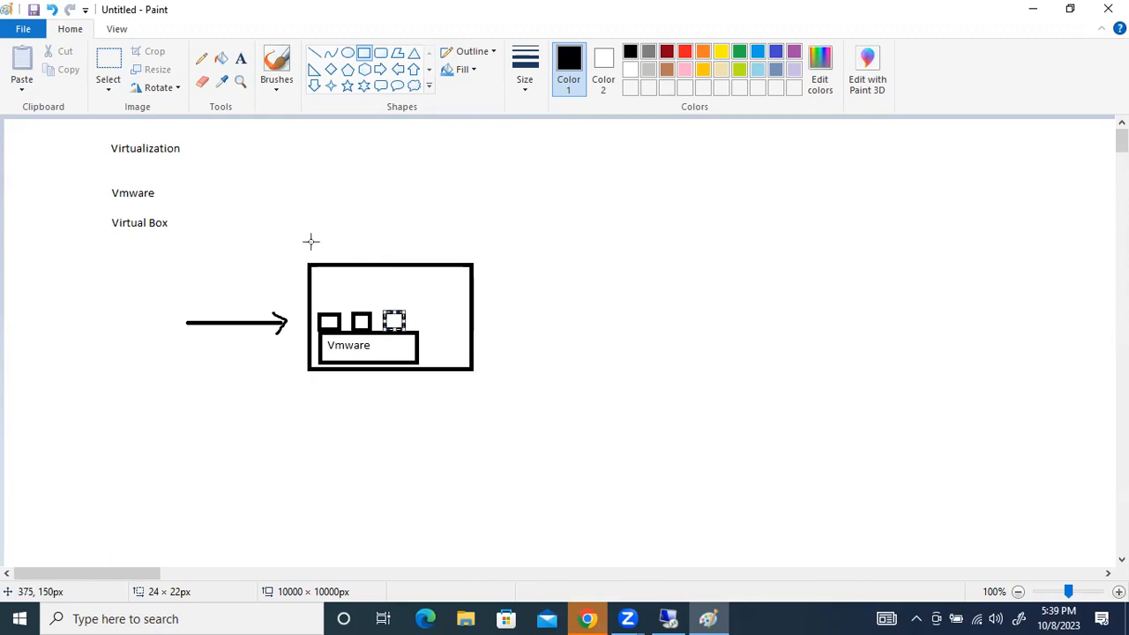
click(240, 58)
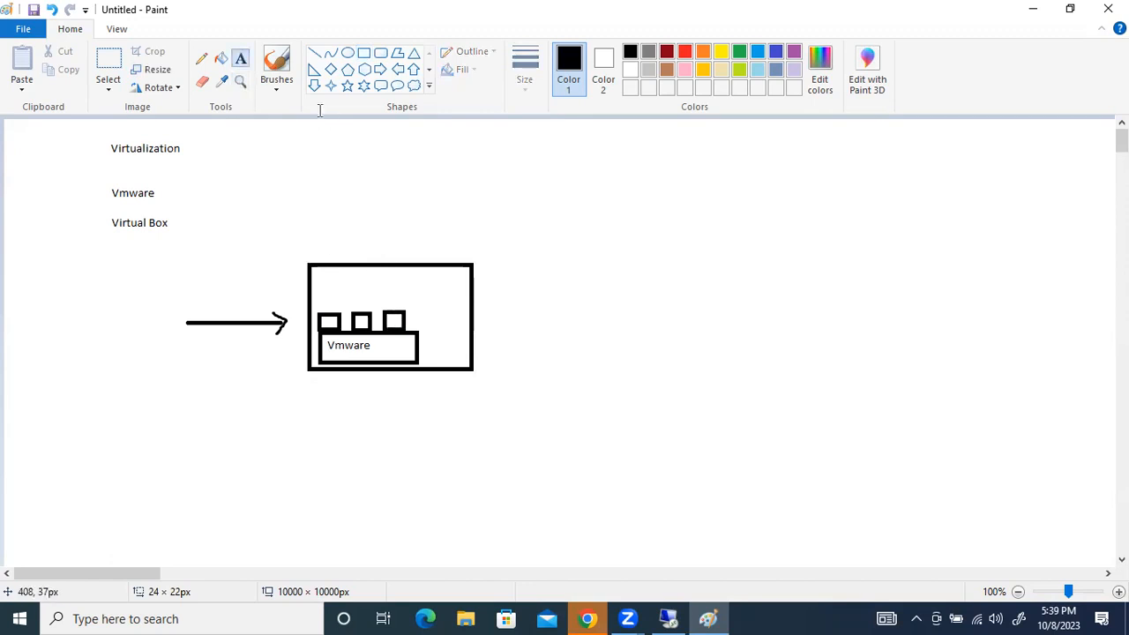
click(329, 297)
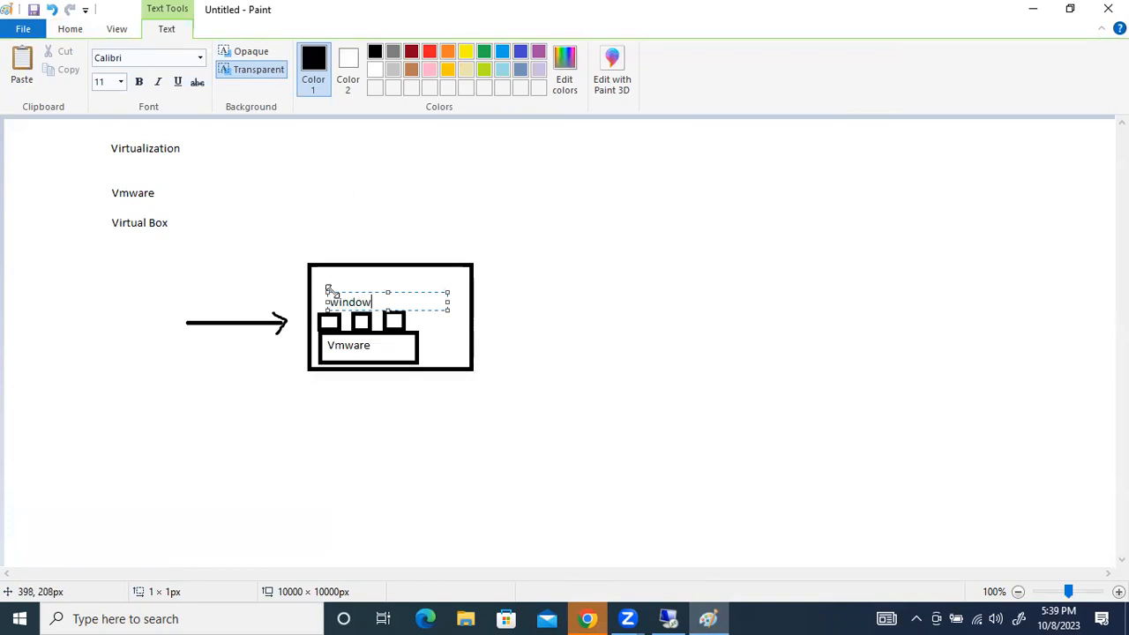
click(533, 329)
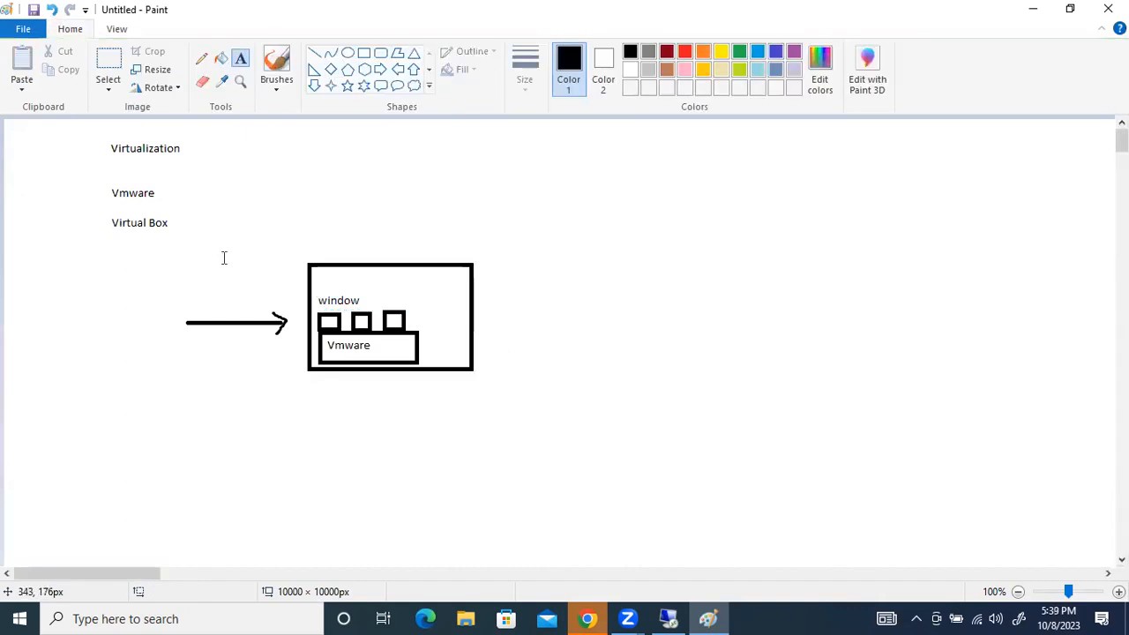
Add the text "ESXI" below the "Virtual Box" entry
click(113, 240)
drag(107, 258, 254, 288)
text(ESXI)
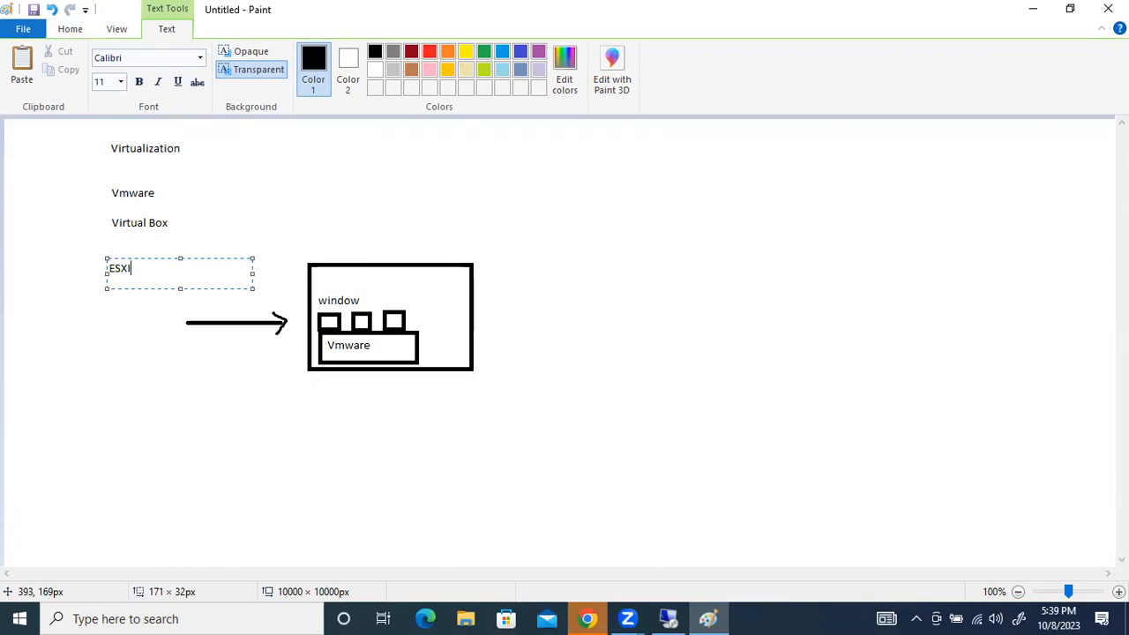
click(120, 316)
drag(153, 264, 47, 264)
click(145, 345)
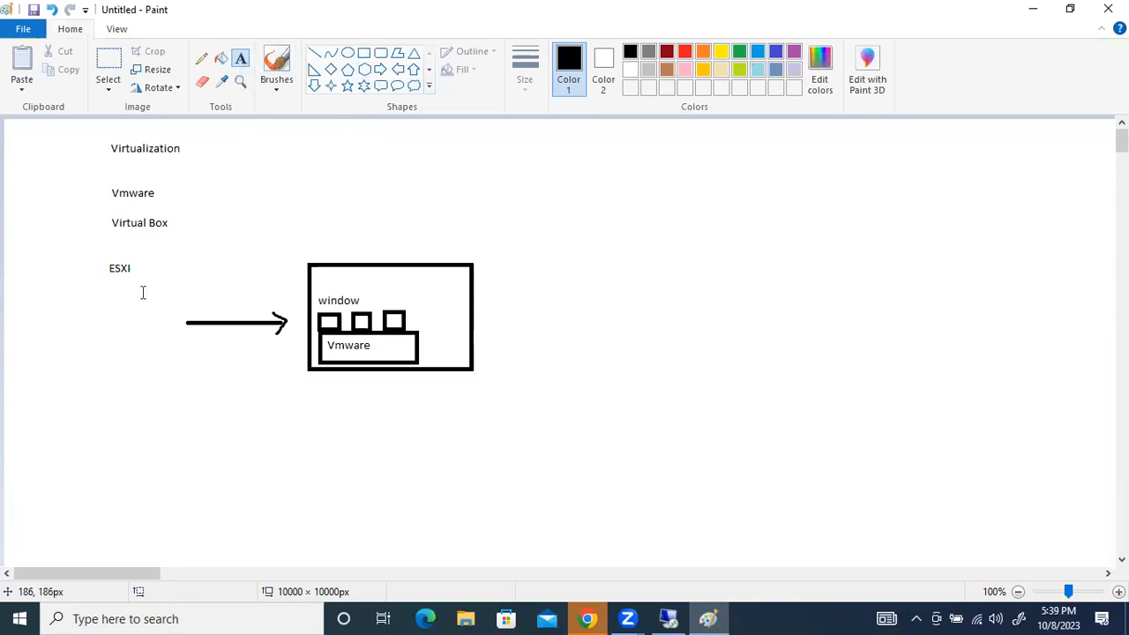
Add the text "OS" below the "ESXI" entry
drag(101, 293, 221, 335)
text(O)
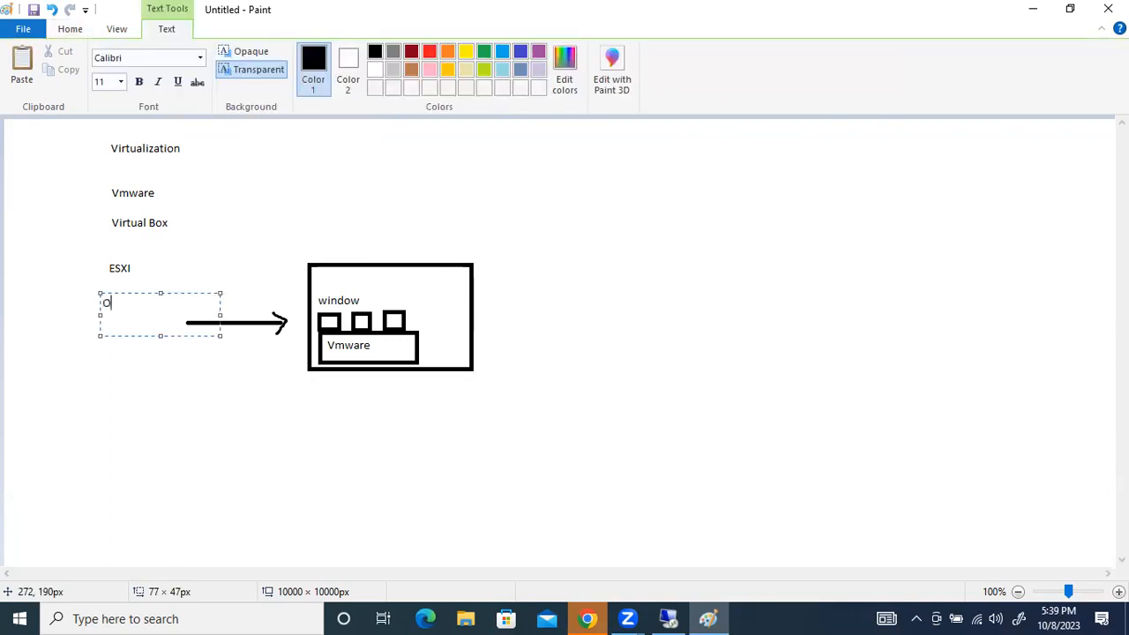
text(S)
drag(138, 305, 91, 297)
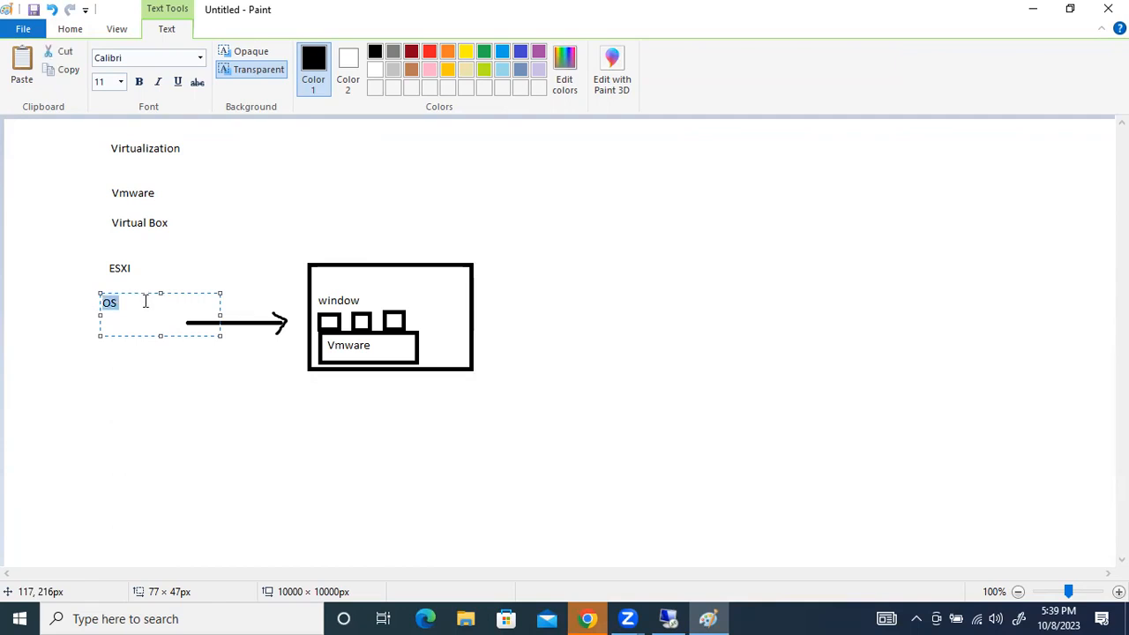
click(137, 381)
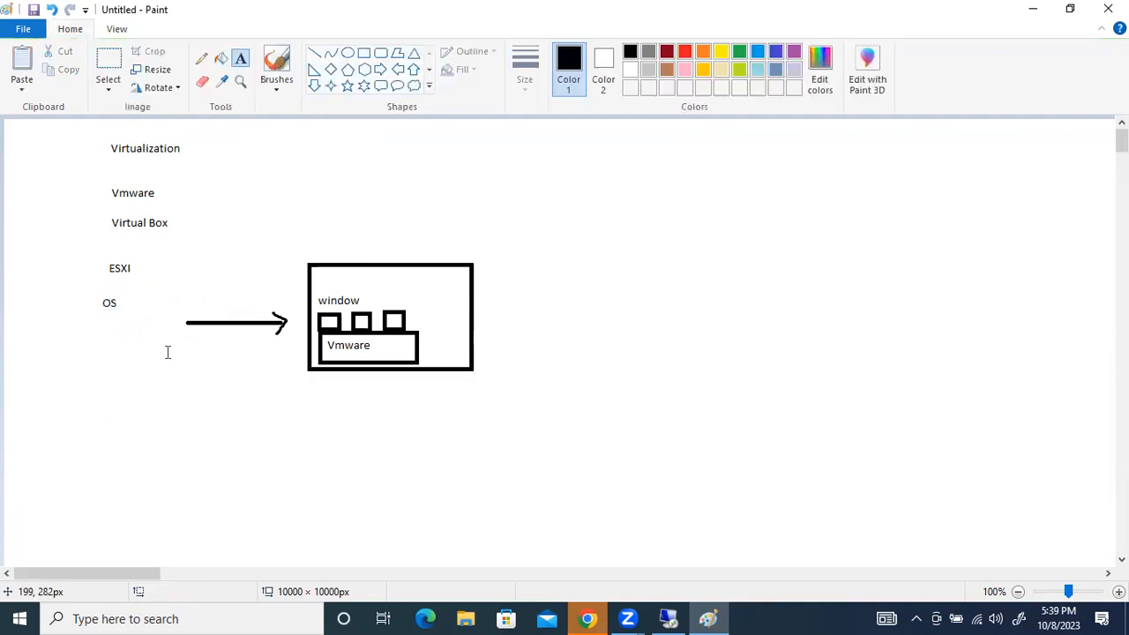
Draw a rectangle about 330 × 165 px to the right of the window box and label it "Physical server" underneath
click(364, 53)
mouse_move(643, 301)
mouse_down()
mouse_move(892, 436)
mouse_move(917, 437)
mouse_up()
click(241, 59)
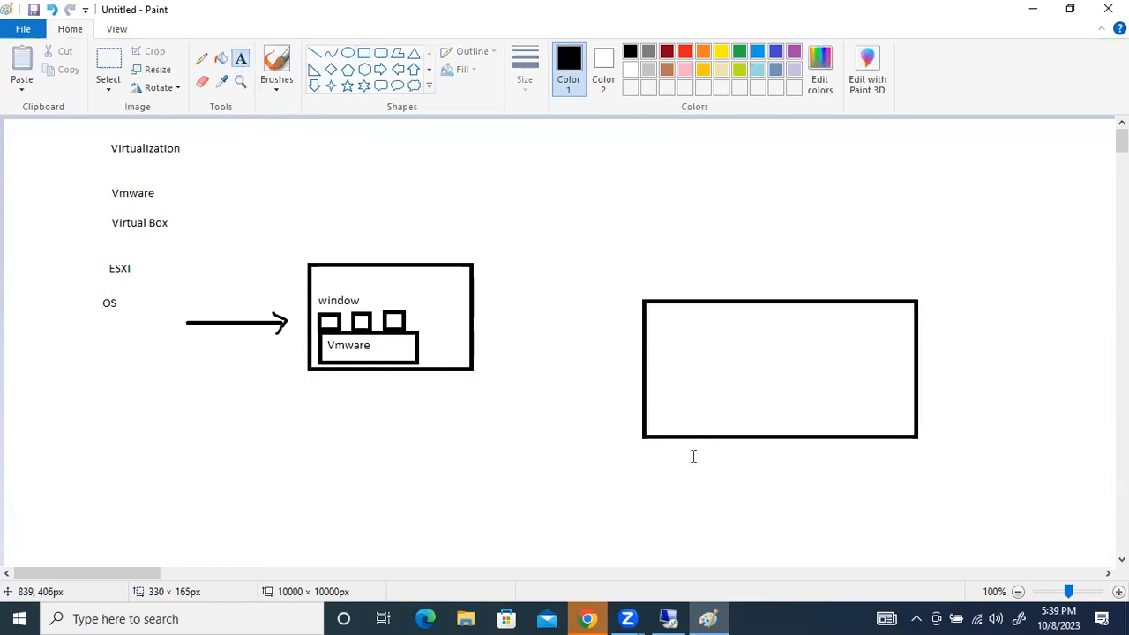
click(703, 451)
text(Ph)
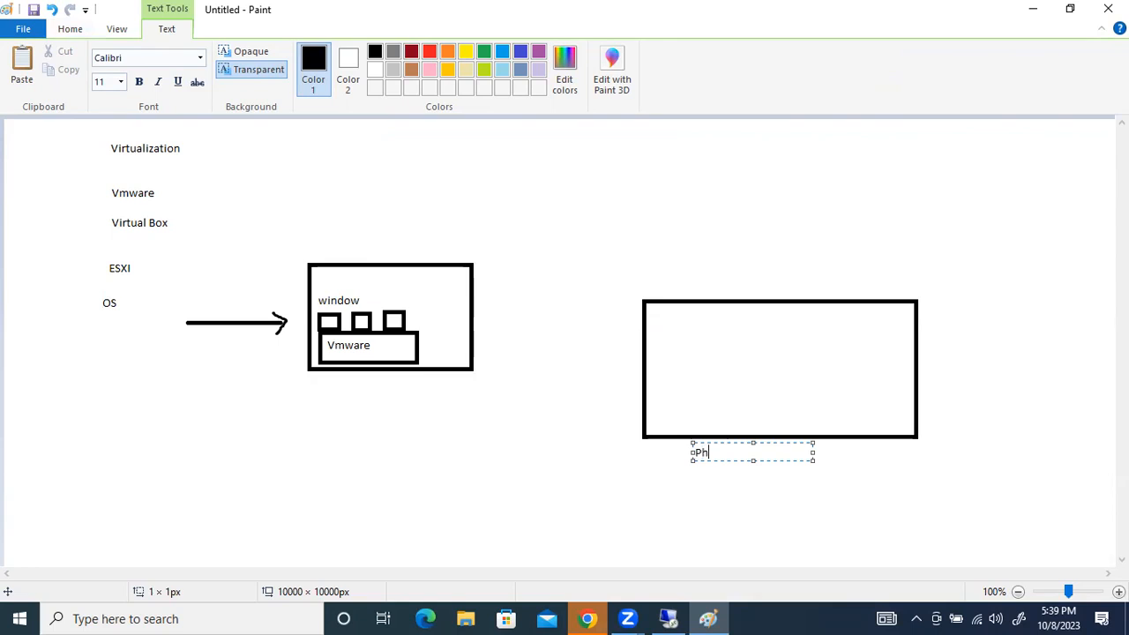
text(ysical server)
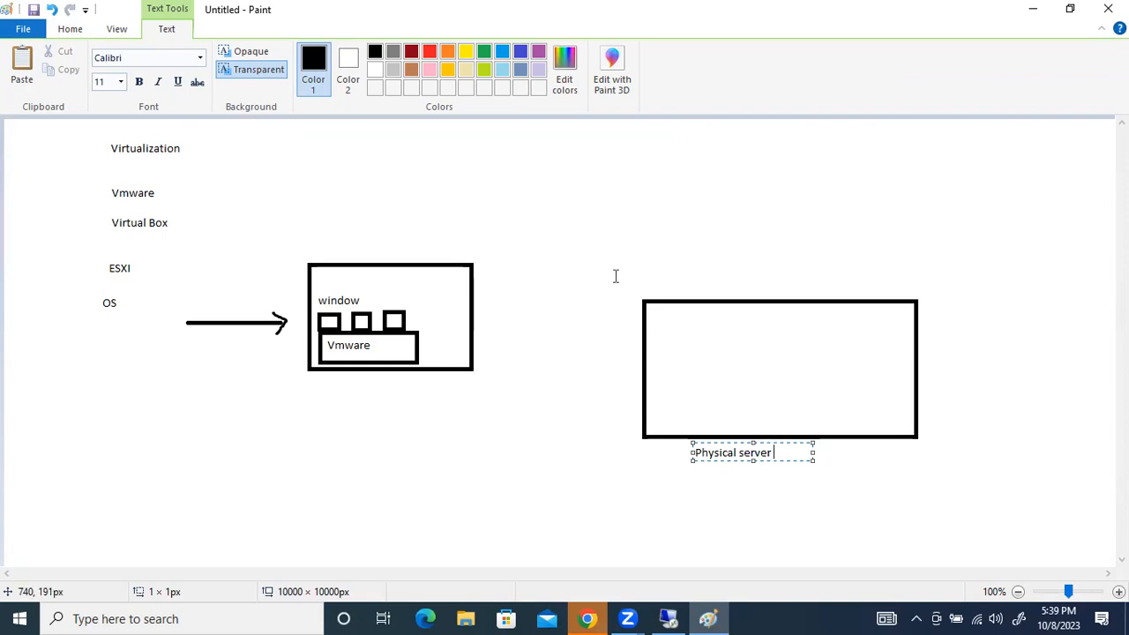
key(ctrl+a)
key(BackSpace)
key(BackSpace)
text(l)
key(BackSpace)
click(252, 368)
Annotate the window box in red with an outline and tick, underline beside "Vmware", and circle the first small square
mouse_move(311, 263)
mouse_down()
mouse_move(306, 349)
mouse_move(342, 372)
mouse_move(450, 377)
mouse_move(476, 316)
mouse_move(451, 261)
mouse_move(313, 263)
mouse_up()
drag(476, 277, 526, 255)
drag(379, 350, 402, 351)
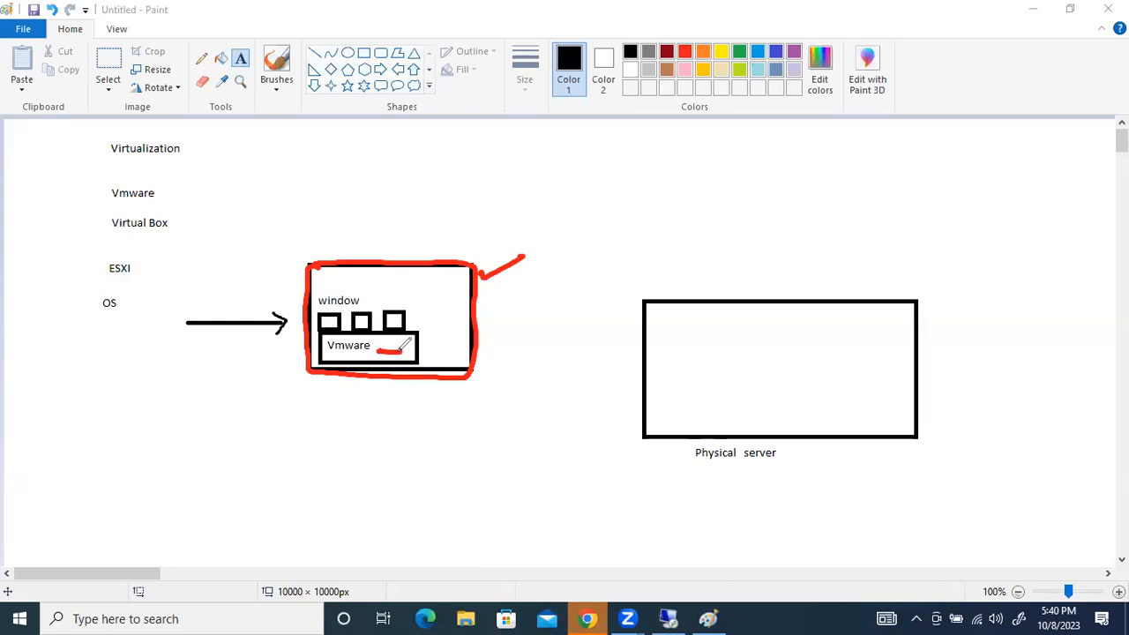
drag(321, 315, 332, 328)
drag(342, 316, 328, 328)
Sketch a red annotation of an arrow and a box with a nested VM below the window box, and clear all annotations
mouse_move(194, 468)
mouse_down()
mouse_move(219, 454)
mouse_move(245, 499)
mouse_move(359, 501)
mouse_up()
mouse_move(250, 427)
mouse_down()
mouse_move(407, 427)
mouse_move(399, 504)
mouse_move(303, 504)
mouse_up()
click(290, 414)
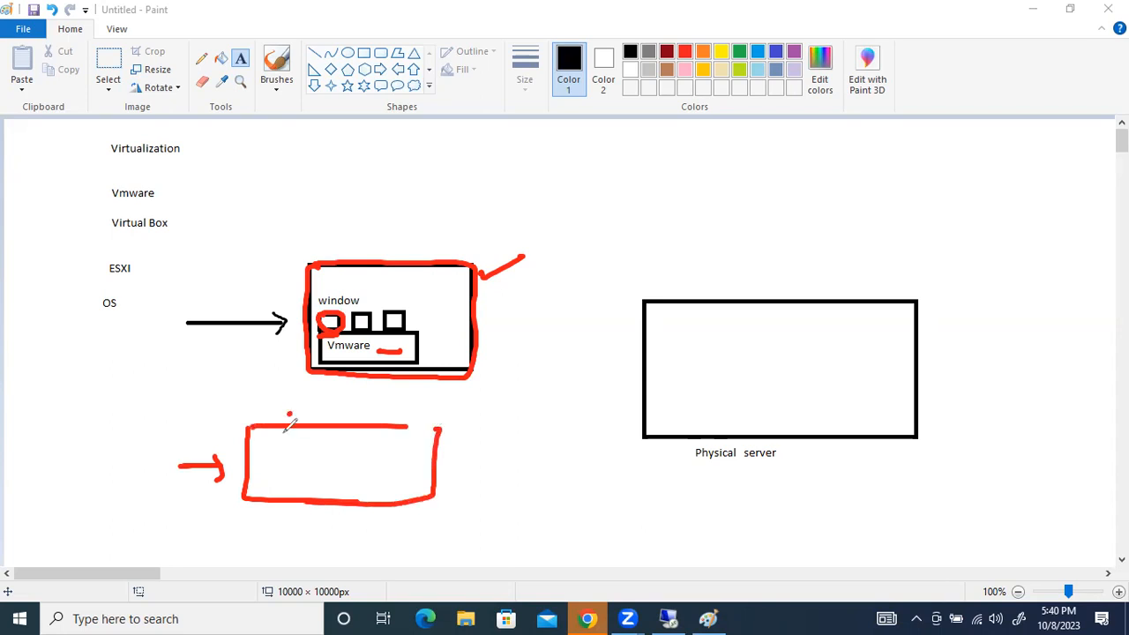
mouse_move(263, 454)
mouse_down()
mouse_move(257, 465)
mouse_move(399, 465)
mouse_move(279, 494)
mouse_move(378, 482)
mouse_up()
mouse_move(328, 441)
mouse_down()
mouse_move(327, 461)
mouse_move(349, 439)
mouse_move(372, 438)
mouse_move(366, 456)
mouse_move(330, 440)
mouse_up()
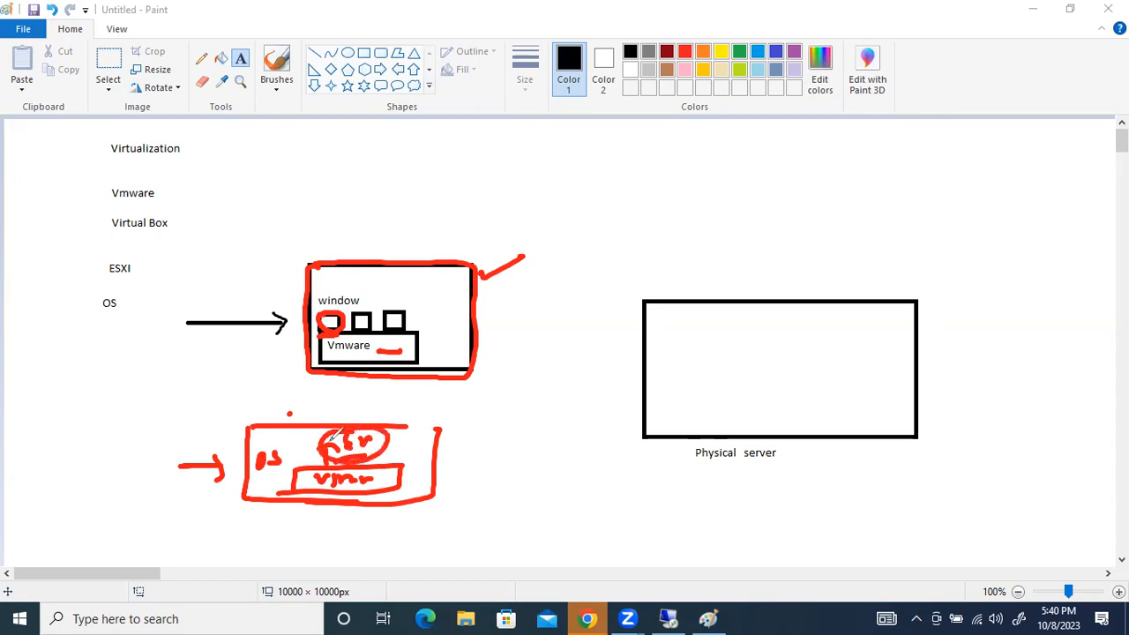
click(198, 386)
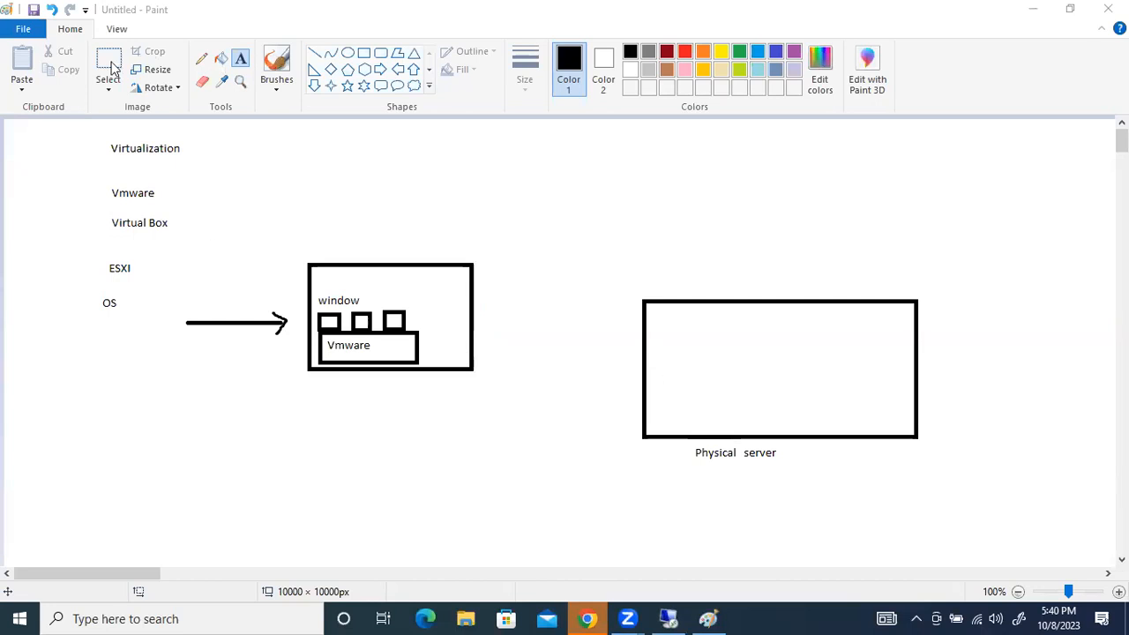
Add the text "ESXI" inside the lower-left corner of the Physical server rectangle
click(241, 64)
click(667, 414)
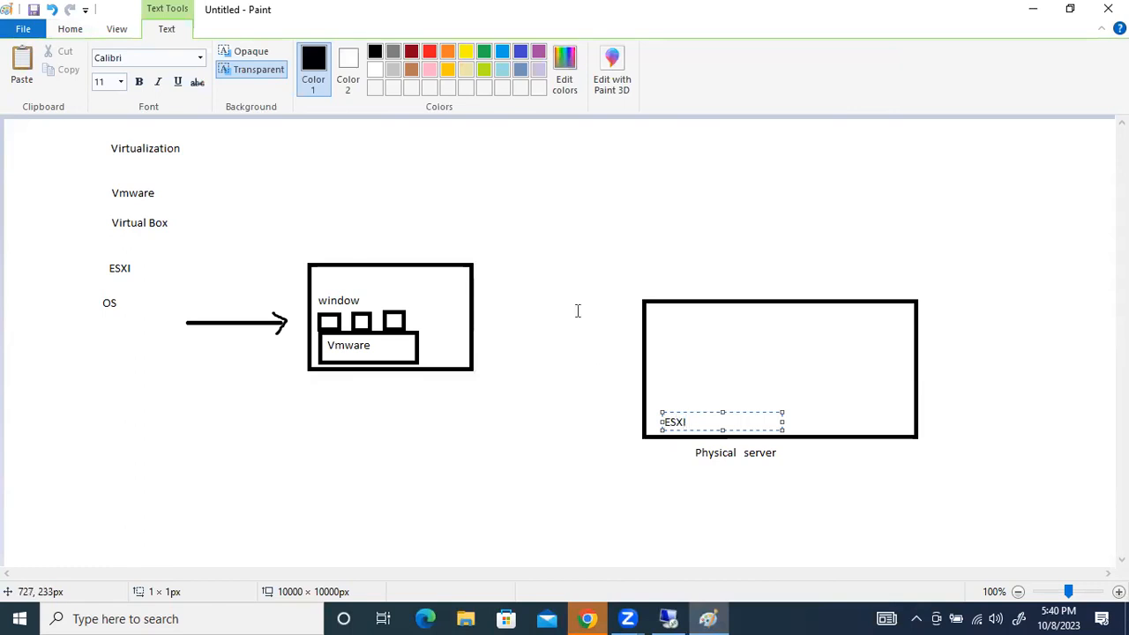
click(591, 447)
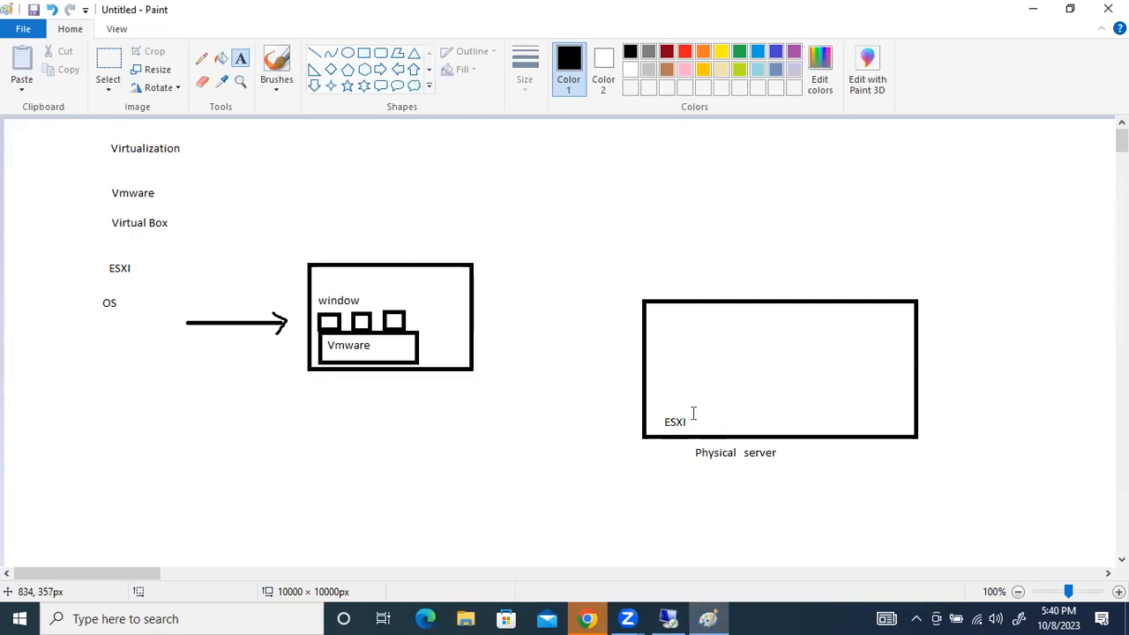
Draw a box about 42 × 33 px on the Physical server's upper-left edge and label it "Eveng"
click(363, 53)
drag(647, 271, 684, 300)
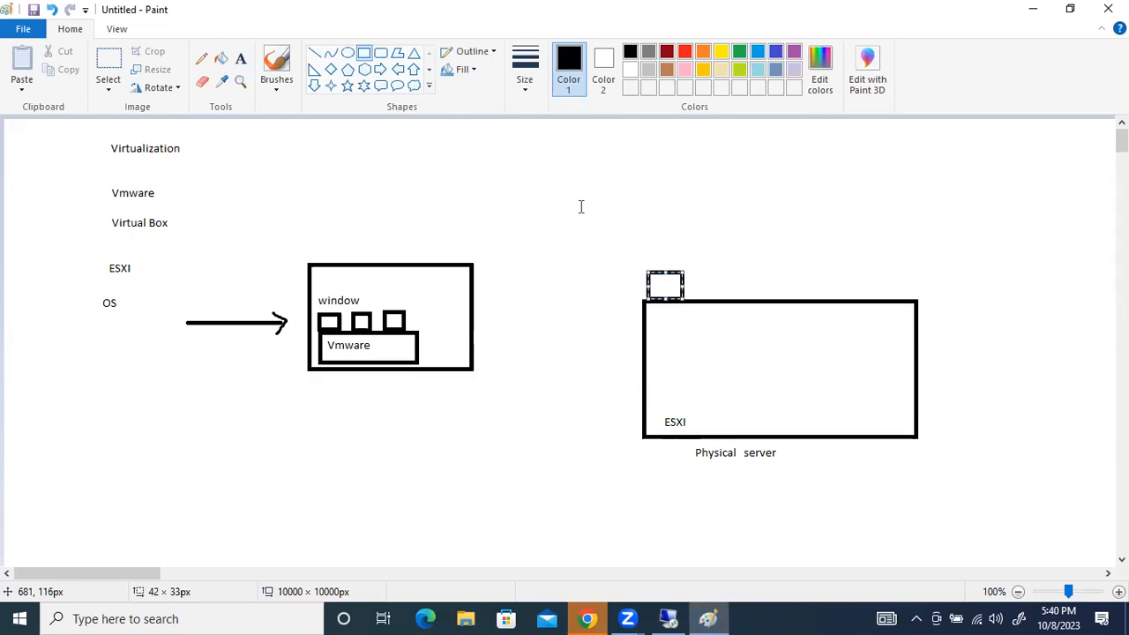
click(654, 257)
text(Eveng)
click(618, 297)
Draw a box about 47 × 37 px on the server's top edge, right of the Eveng box, and label it "Winpc"
click(364, 55)
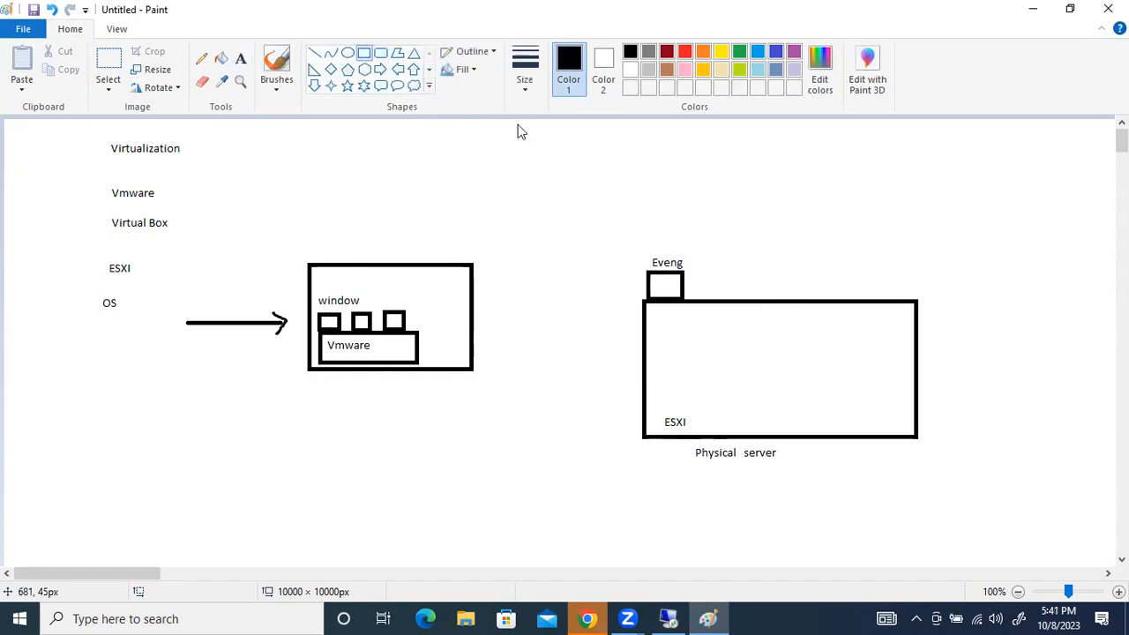
mouse_move(711, 263)
mouse_down()
mouse_move(760, 300)
mouse_move(755, 263)
mouse_up()
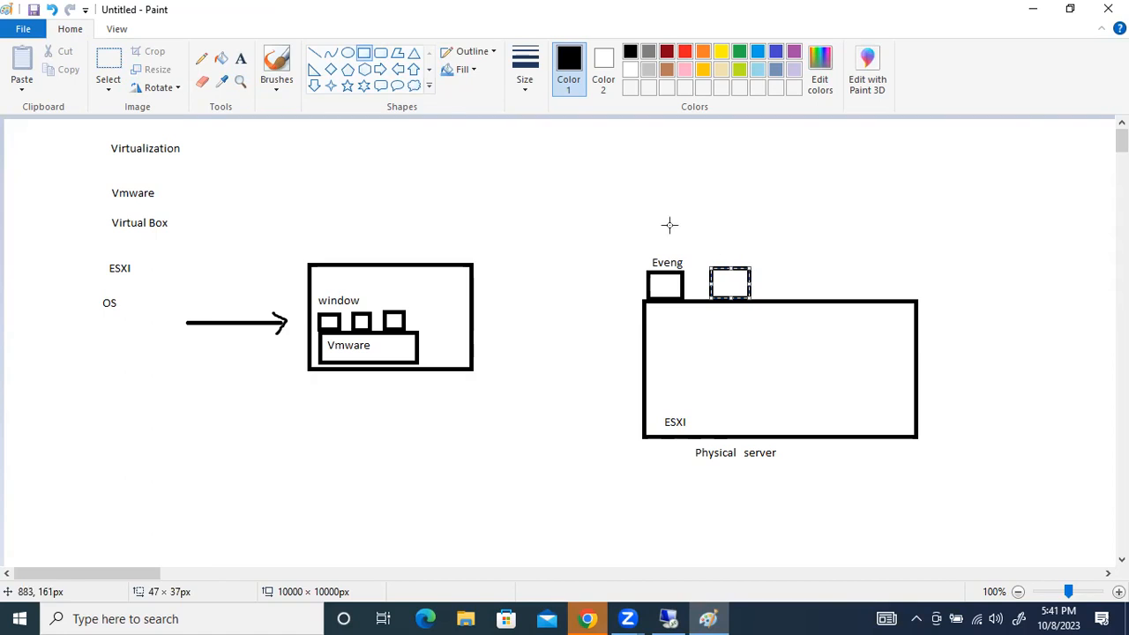
click(240, 59)
click(764, 277)
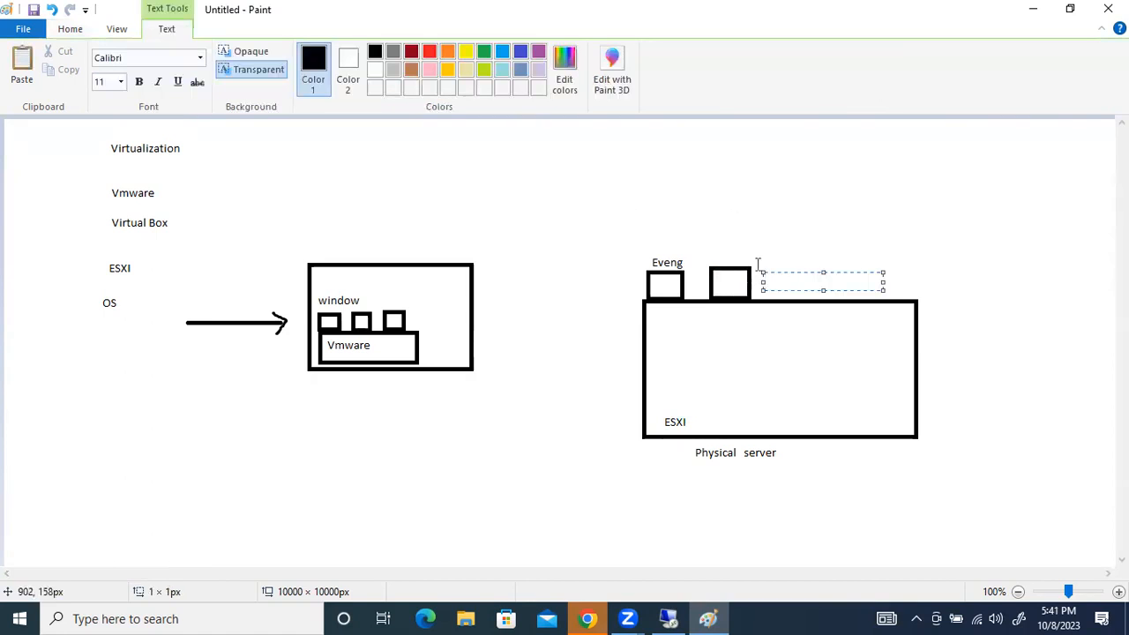
click(725, 254)
click(713, 249)
text(Winpc)
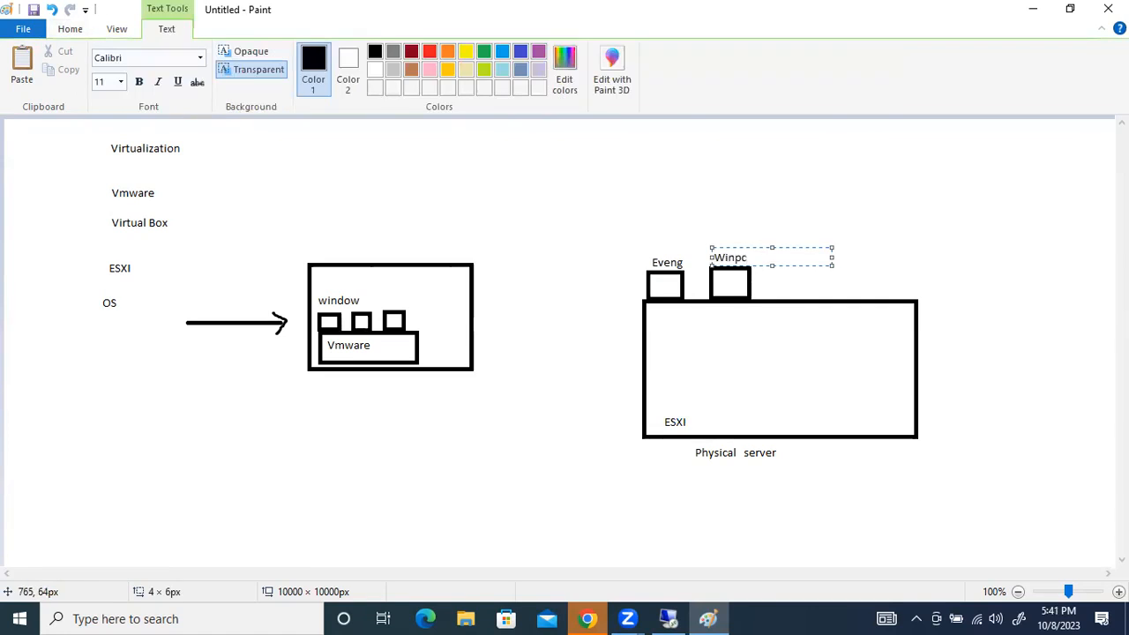
click(637, 172)
Draw a third box about 65 × 41 px on the server's top edge, right of Winpc, and label it "VMWARE"
click(368, 53)
drag(784, 267, 839, 299)
click(240, 58)
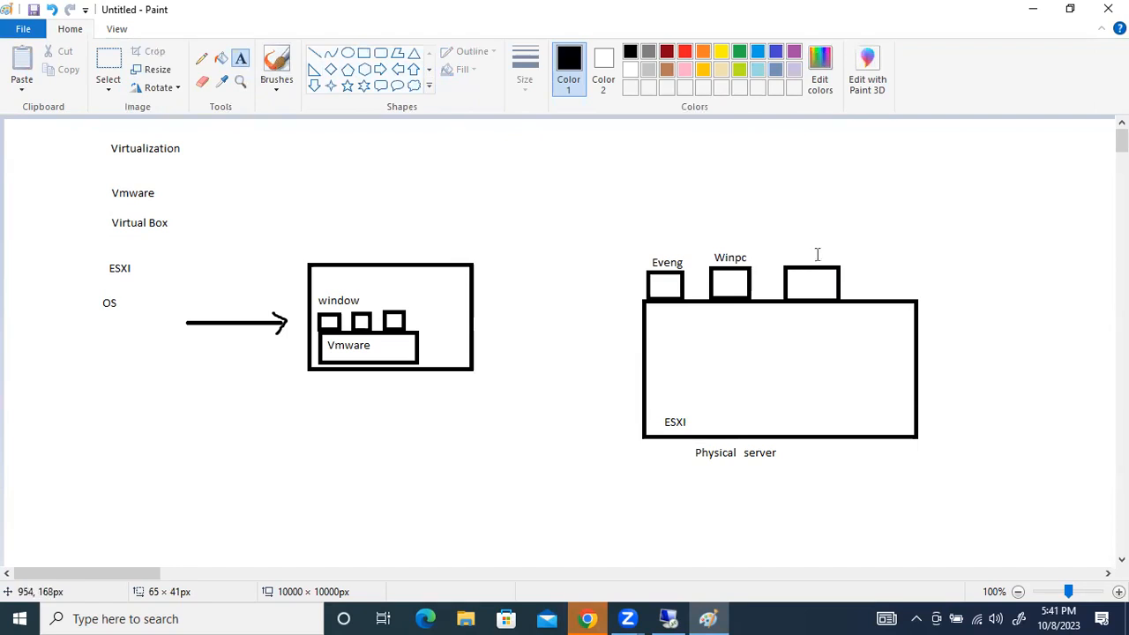
click(791, 249)
text(VM)
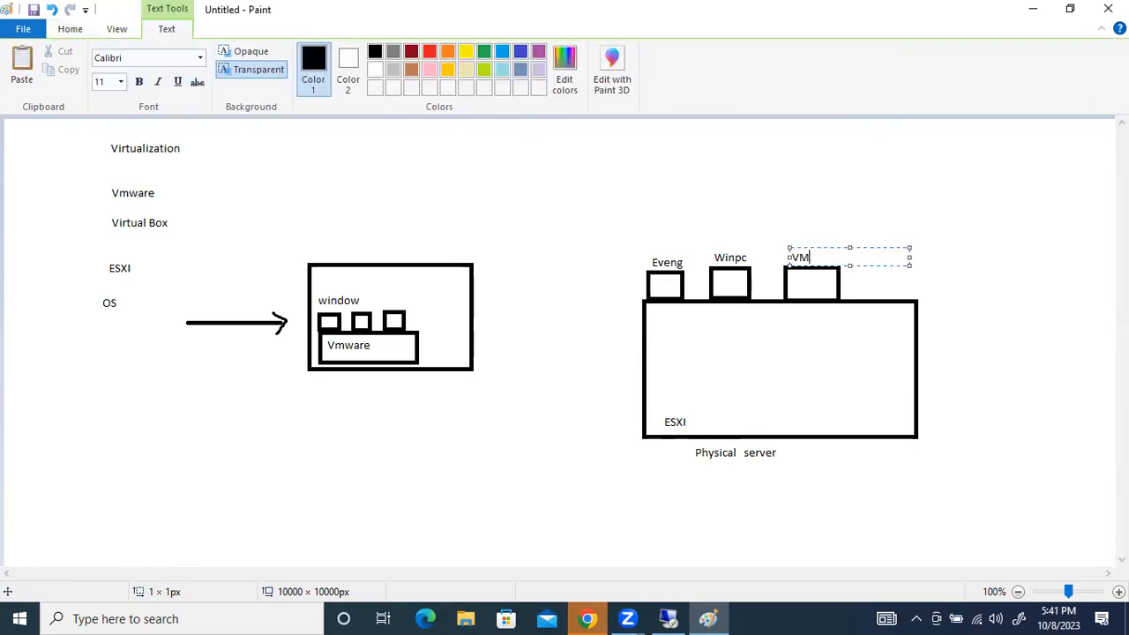
text(WARE)
click(693, 403)
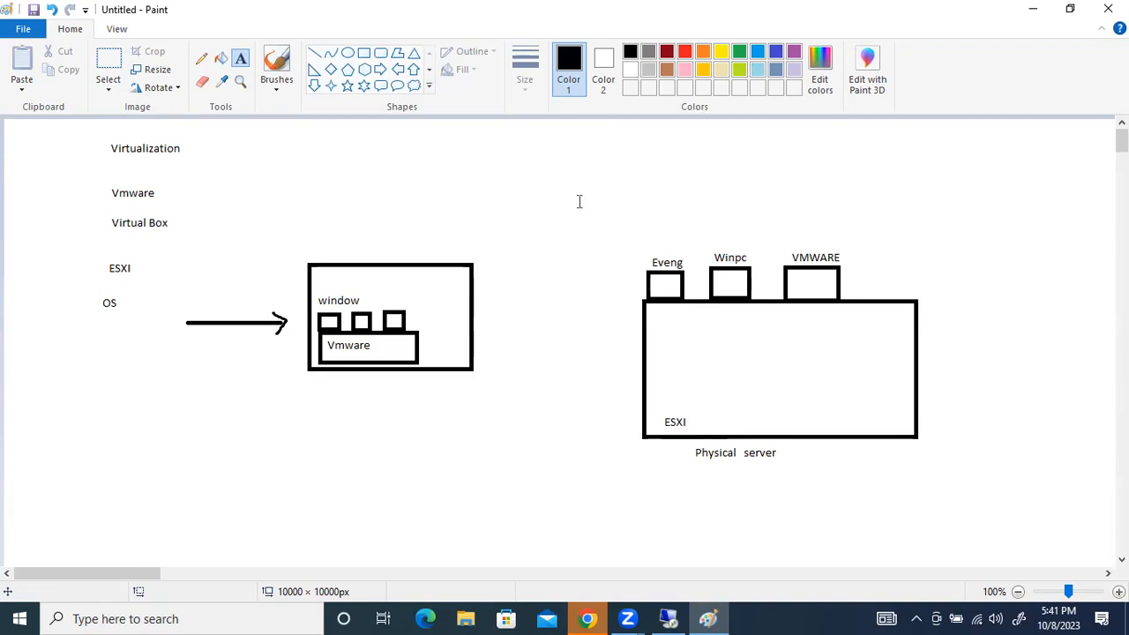
Brush a line from the Physical server's right side to a small hand-drawn box and handwrite "inter" below it
click(276, 69)
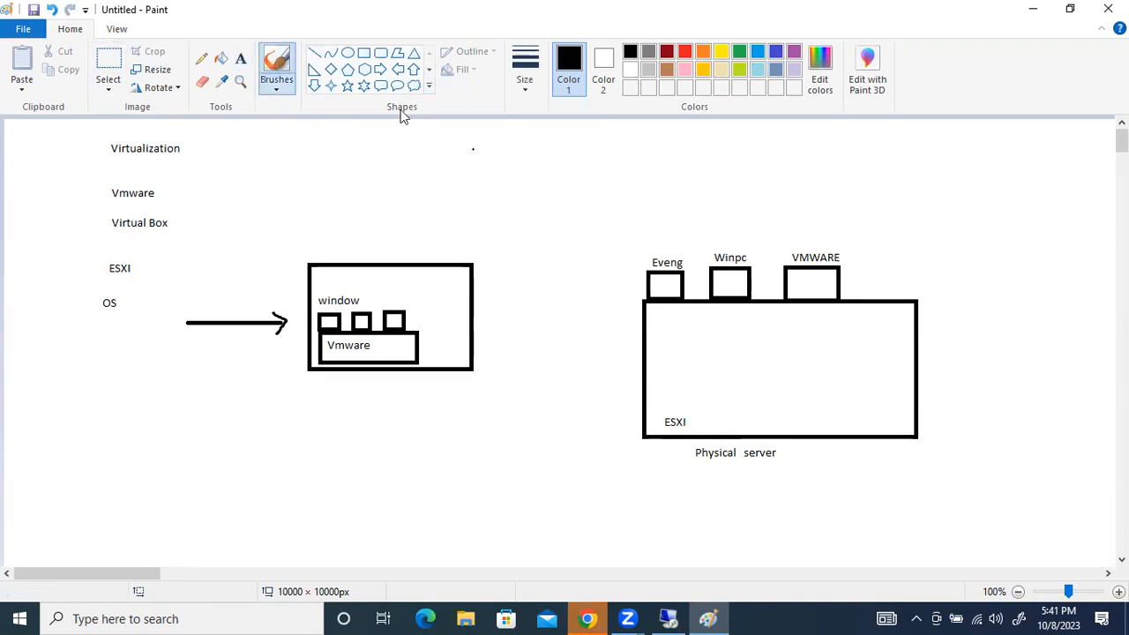
mouse_move(921, 396)
mouse_down()
mouse_move(1054, 388)
mouse_move(1008, 403)
mouse_move(1034, 423)
mouse_up()
drag(1043, 415, 1054, 420)
drag(1061, 403, 1064, 409)
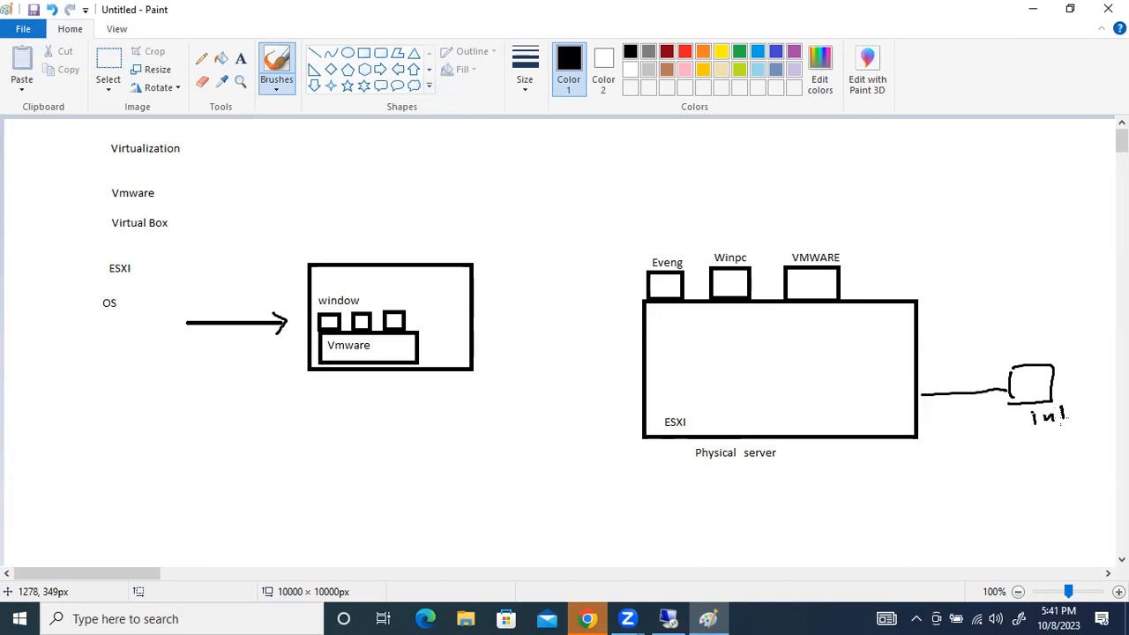
Brush a left-pointing arrow from the Eveng box, handwrite "192.168.1.254" beside it, and loop an outline around the address
drag(635, 292, 632, 302)
drag(542, 278, 542, 300)
mouse_move(561, 275)
mouse_down()
mouse_move(564, 302)
mouse_move(605, 279)
mouse_up()
click(583, 282)
drag(615, 256, 614, 274)
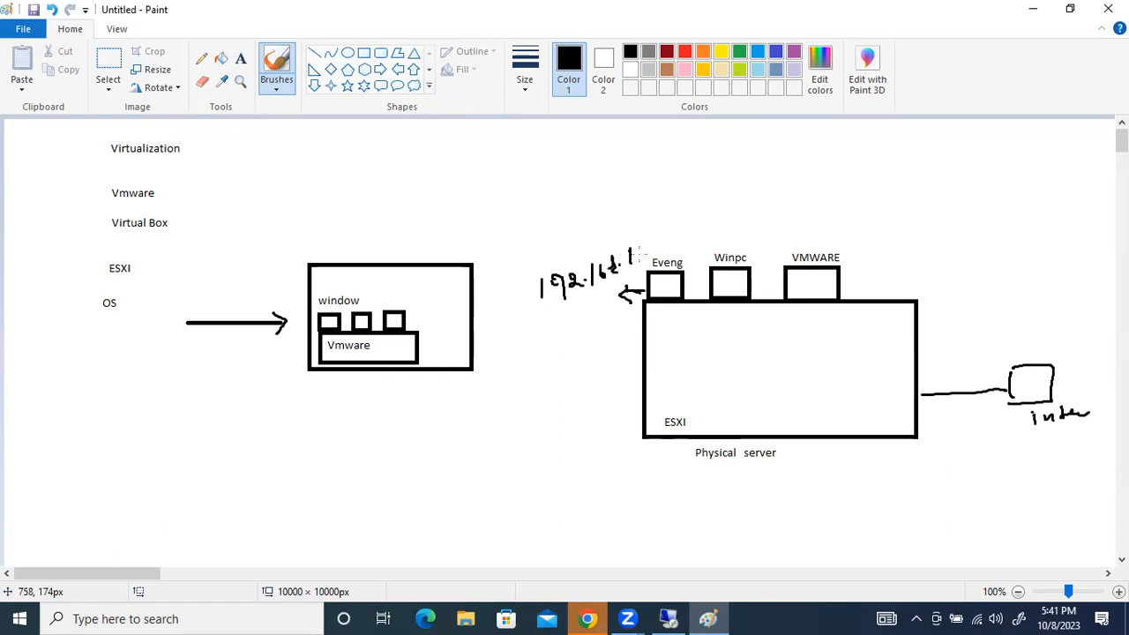
drag(647, 239, 678, 252)
mouse_move(540, 311)
mouse_down()
mouse_move(691, 249)
mouse_move(501, 280)
mouse_up()
Brush a short connector above the VMWARE box and handwrite "192.168.1.200" over it inside a hand-drawn frame
drag(831, 215, 825, 243)
click(822, 173)
drag(821, 172, 820, 193)
drag(835, 168, 835, 188)
mouse_move(838, 170)
mouse_down()
mouse_move(850, 185)
mouse_move(925, 164)
mouse_move(813, 206)
mouse_move(854, 152)
mouse_move(983, 183)
mouse_up()
click(854, 180)
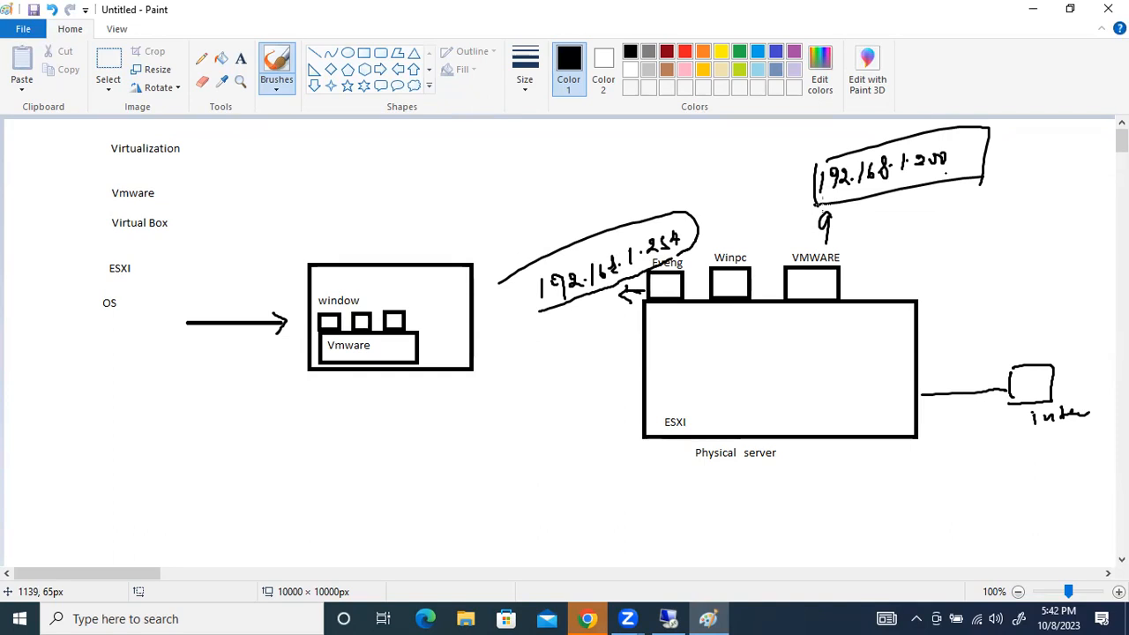
Brush a short dash and a large hand-drawn box on the blank area below the window diagram
drag(179, 467, 198, 468)
mouse_move(243, 435)
mouse_down()
mouse_move(238, 464)
mouse_move(277, 499)
mouse_move(349, 498)
mouse_up()
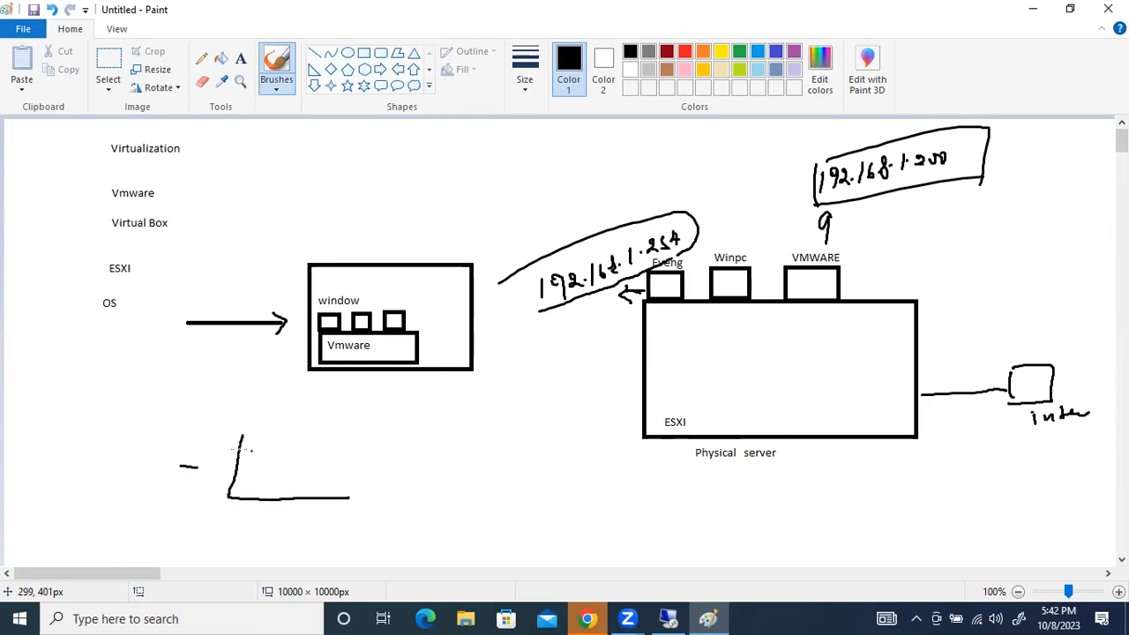
drag(333, 432, 345, 496)
Brush three small stacked boxes between two vertical lines beside the large hand-drawn box, and connect each to the far line
mouse_move(473, 428)
mouse_down()
mouse_move(462, 451)
mouse_move(511, 472)
mouse_move(460, 491)
mouse_move(477, 506)
mouse_move(458, 525)
mouse_up()
drag(430, 447, 421, 564)
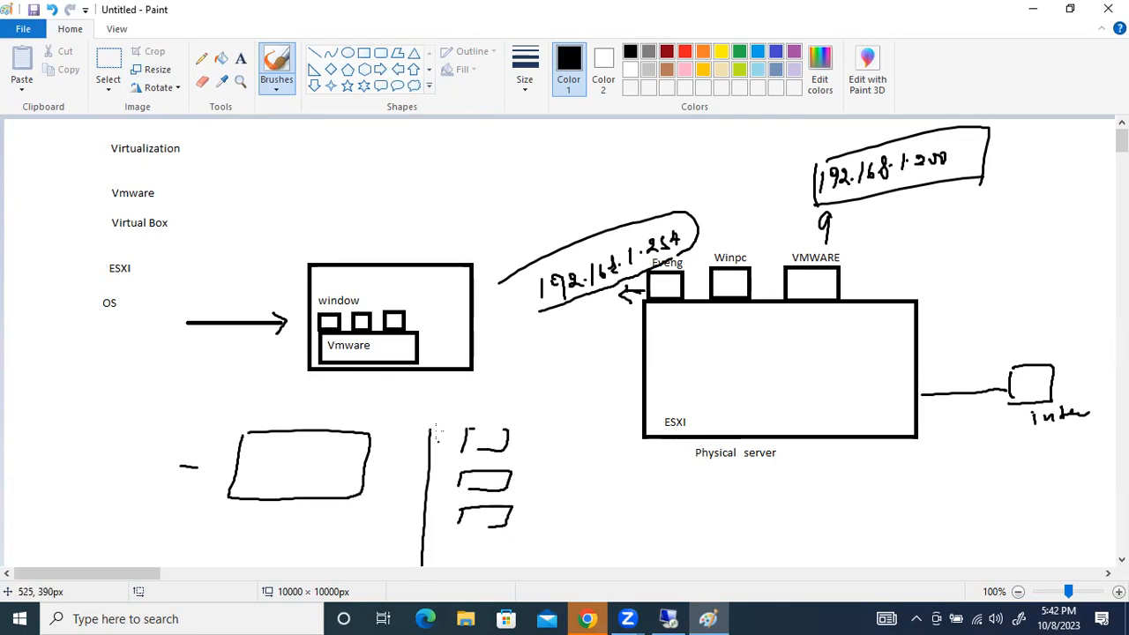
mouse_move(558, 425)
mouse_down()
mouse_move(552, 534)
mouse_move(554, 511)
mouse_up()
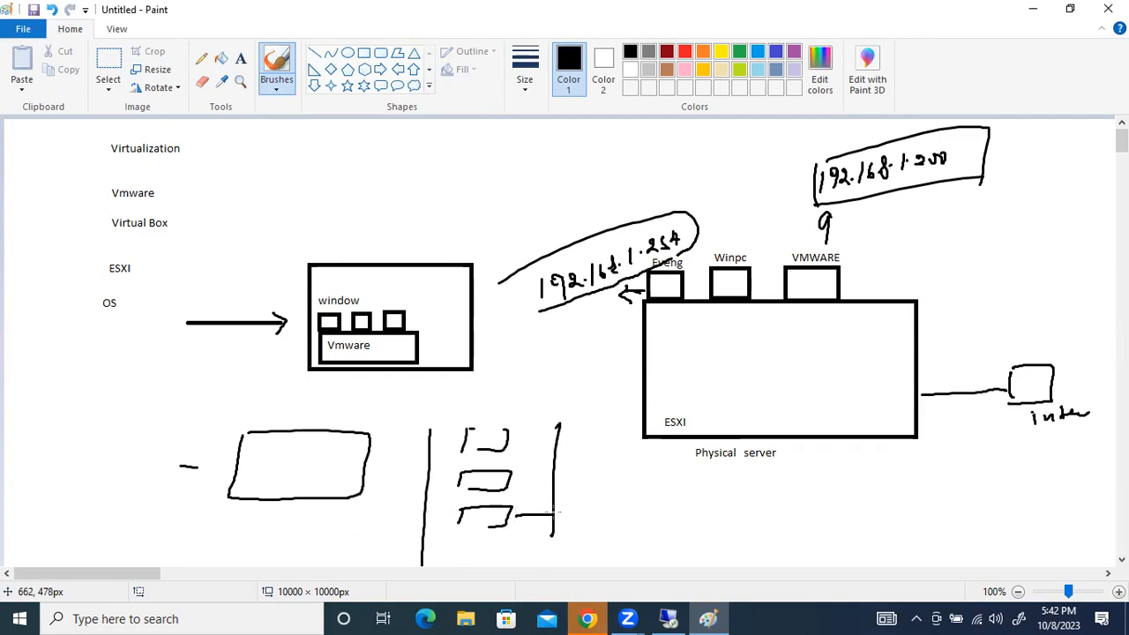
drag(508, 480, 547, 478)
drag(501, 444, 556, 442)
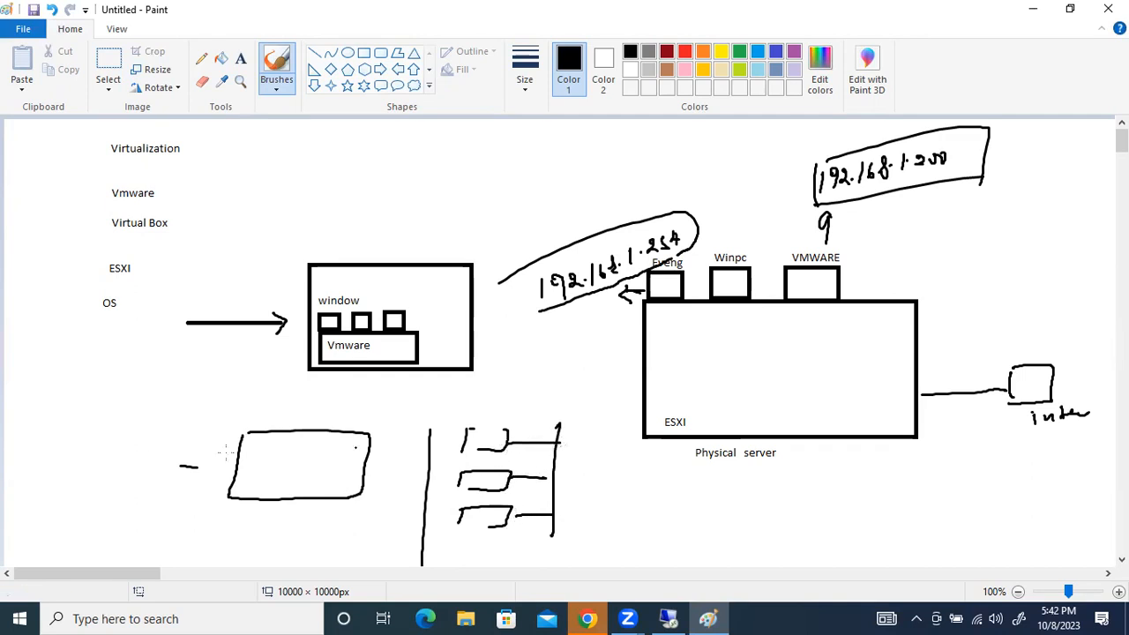
Handwrite "Ev" above the large hand-drawn box and fill it with two thickened circles, each linked to a small box
drag(276, 406, 285, 410)
drag(240, 451, 333, 446)
mouse_move(268, 477)
mouse_down()
mouse_move(261, 492)
mouse_move(277, 480)
mouse_move(284, 495)
mouse_move(254, 493)
mouse_move(331, 477)
mouse_move(266, 456)
mouse_move(334, 477)
mouse_up()
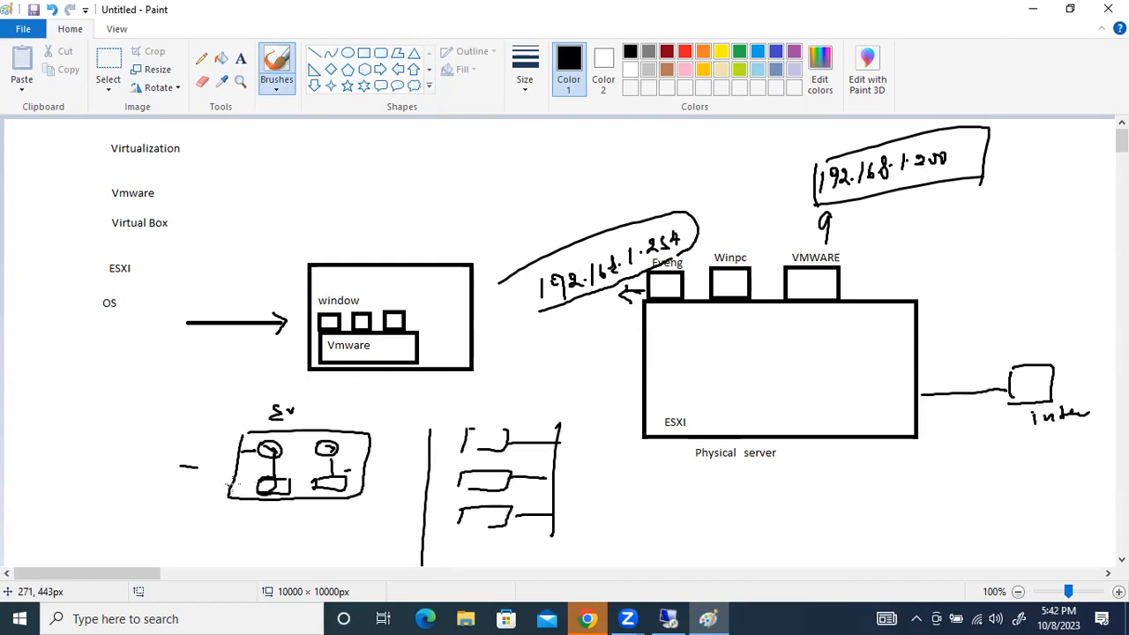
drag(274, 441, 260, 442)
drag(336, 440, 327, 439)
Brush two arrows pointing at the Ev box and handwrite "IOS" inside a hand-drawn frame above them
drag(177, 493, 213, 501)
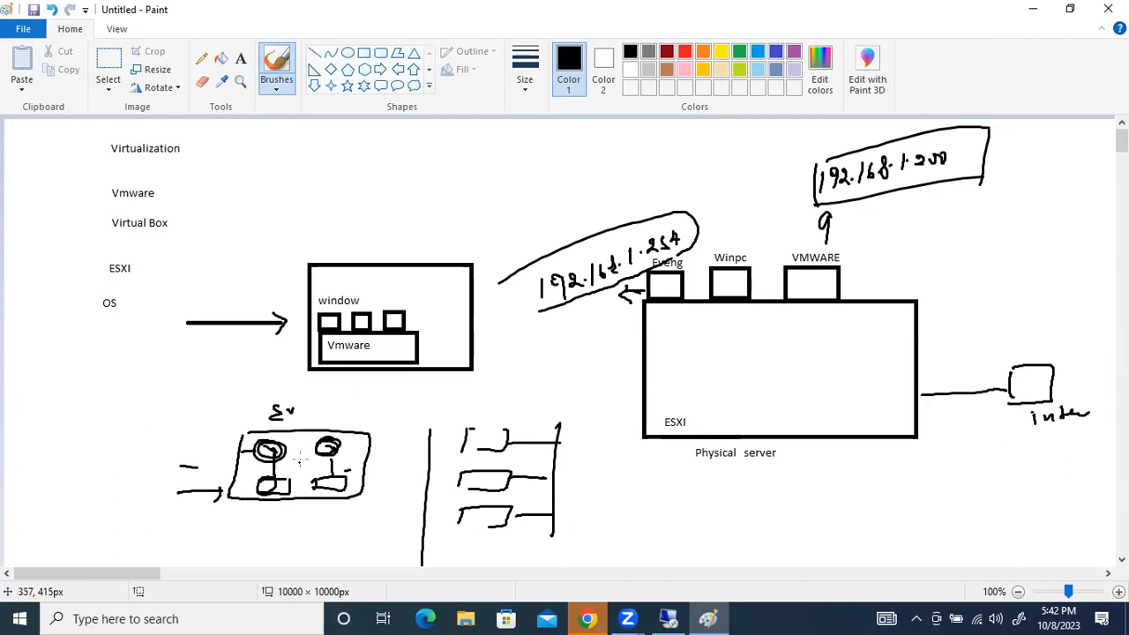
mouse_move(182, 464)
mouse_down()
mouse_move(220, 463)
mouse_move(210, 469)
mouse_up()
drag(126, 413, 125, 434)
mouse_move(113, 435)
mouse_down()
mouse_move(141, 430)
mouse_move(129, 412)
mouse_up()
mouse_move(151, 415)
mouse_down()
mouse_move(141, 419)
mouse_move(152, 415)
mouse_up()
drag(162, 412, 162, 438)
drag(98, 406, 100, 451)
mouse_move(98, 410)
mouse_down()
mouse_move(190, 413)
mouse_move(130, 447)
mouse_up()
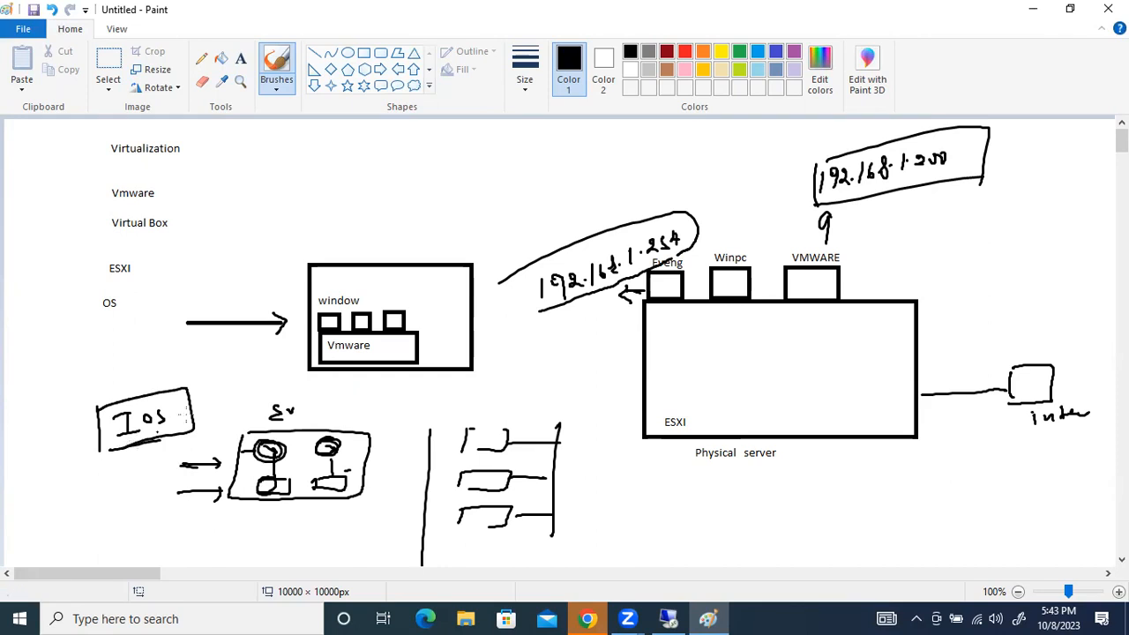
Brush an arrow from the IOS frame to a crossed circle labelled "R1", and a curve from the frame to the Ev box's first circle
mouse_move(189, 410)
mouse_down()
mouse_move(263, 375)
mouse_move(231, 374)
mouse_up()
drag(236, 385, 248, 394)
drag(248, 378, 232, 395)
drag(238, 353, 238, 369)
drag(238, 352, 252, 368)
mouse_move(182, 415)
mouse_down()
mouse_move(207, 411)
mouse_move(255, 451)
mouse_move(242, 456)
mouse_move(286, 453)
mouse_move(278, 442)
mouse_up()
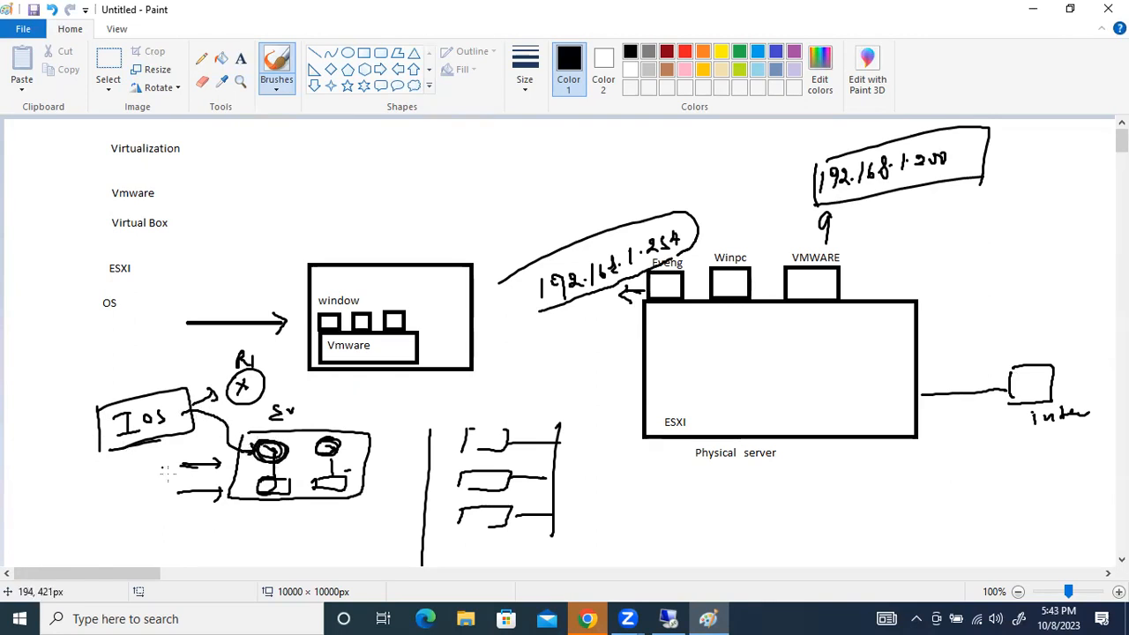
On a blank stretch of canvas, draw a crossed router circle labelled "R1" with an arrow pointing outward on each side
drag(106, 574, 275, 573)
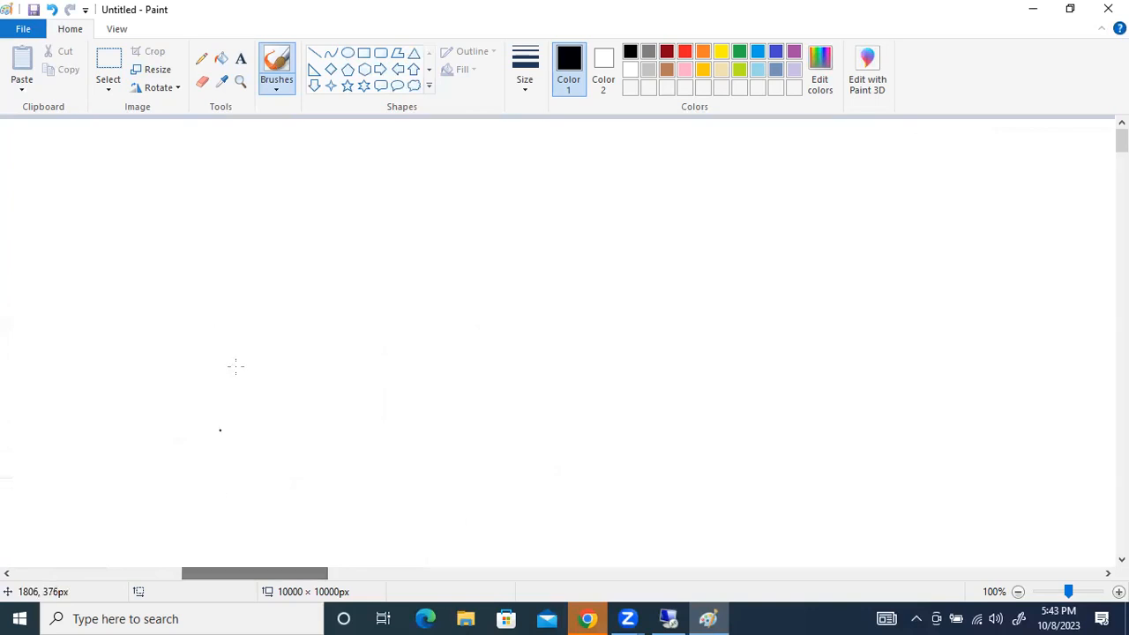
mouse_move(320, 231)
mouse_down()
mouse_move(351, 259)
mouse_move(323, 229)
mouse_up()
mouse_move(310, 251)
mouse_down()
mouse_move(329, 263)
mouse_move(311, 265)
mouse_up()
drag(331, 189, 342, 210)
drag(349, 199, 352, 215)
mouse_move(284, 253)
mouse_down()
mouse_move(260, 254)
mouse_move(275, 261)
mouse_up()
drag(368, 253, 392, 257)
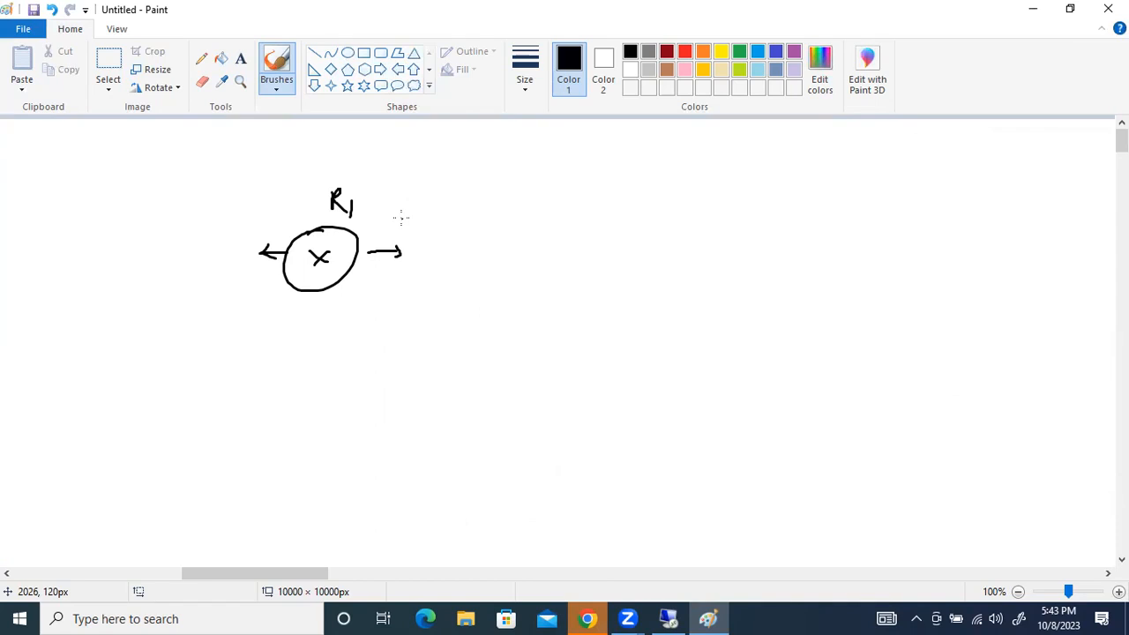
Brush a line from R1 to a framed "IOS" label and add check marks beside the frame
drag(361, 262, 452, 270)
mouse_move(434, 252)
mouse_down()
mouse_move(469, 254)
mouse_move(467, 267)
mouse_move(429, 277)
mouse_up()
mouse_move(425, 244)
mouse_down()
mouse_move(504, 263)
mouse_move(431, 276)
mouse_up()
mouse_move(502, 264)
mouse_down()
mouse_move(533, 258)
mouse_move(505, 284)
mouse_move(534, 278)
mouse_up()
Handwrite "CCNA + CCNP" beyond the framed IOS label and underline both words
drag(630, 253, 619, 270)
mouse_move(648, 255)
mouse_down()
mouse_move(641, 268)
mouse_move(679, 251)
mouse_move(734, 250)
mouse_up()
mouse_move(729, 240)
mouse_down()
mouse_move(728, 260)
mouse_move(749, 251)
mouse_up()
mouse_move(779, 240)
mouse_down()
mouse_move(774, 249)
mouse_move(797, 231)
mouse_move(808, 237)
mouse_up()
drag(662, 278, 704, 272)
drag(746, 258, 829, 250)
Handwrite a second "IOS" below the framed IOS label and underline it
drag(508, 326, 507, 349)
mouse_move(494, 351)
mouse_down()
mouse_move(520, 349)
mouse_move(515, 325)
mouse_up()
drag(532, 330, 540, 339)
drag(494, 357, 521, 354)
Handwrite "OSPF" and "BGP" below CCNA, underline both, and frame them with a curved stroke leading up to the frame
drag(613, 324, 632, 336)
mouse_move(645, 324)
mouse_down()
mouse_move(645, 338)
mouse_move(656, 328)
mouse_up()
mouse_move(666, 319)
mouse_down()
mouse_move(667, 331)
mouse_move(682, 320)
mouse_up()
click(645, 351)
mouse_move(625, 368)
mouse_down()
mouse_move(652, 384)
mouse_move(679, 367)
mouse_up()
drag(613, 403, 700, 387)
mouse_move(523, 389)
mouse_down()
mouse_move(579, 441)
mouse_move(606, 426)
mouse_move(589, 310)
mouse_move(716, 295)
mouse_move(642, 403)
mouse_up()
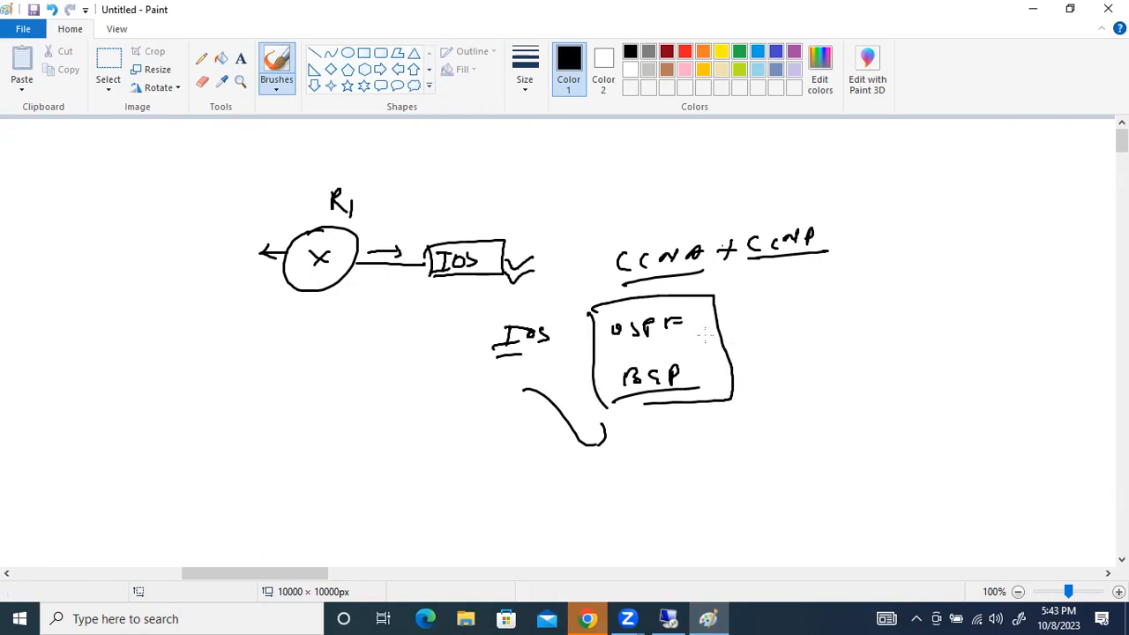
drag(680, 341, 596, 349)
drag(614, 399, 718, 383)
Handwrite "Juniper" in a hand-drawn frame and connect it downward to a circled "OS" with a check mark
mouse_move(919, 280)
mouse_down()
mouse_move(924, 314)
mouse_move(899, 305)
mouse_up()
mouse_move(935, 287)
mouse_down()
mouse_move(949, 298)
mouse_move(1025, 271)
mouse_up()
click(987, 275)
drag(1025, 279, 1038, 270)
mouse_move(893, 332)
mouse_down()
mouse_move(1062, 309)
mouse_move(885, 271)
mouse_move(1076, 312)
mouse_up()
drag(982, 323, 1013, 376)
drag(979, 355, 990, 354)
drag(1041, 376, 1083, 361)
Brush a line down from R1 to a circled "OS" and add a check mark beside it
mouse_move(332, 291)
mouse_down()
mouse_move(334, 335)
mouse_move(347, 325)
mouse_up()
mouse_move(333, 351)
mouse_down()
mouse_move(356, 369)
mouse_move(326, 378)
mouse_up()
drag(337, 334, 318, 346)
drag(387, 353, 415, 342)
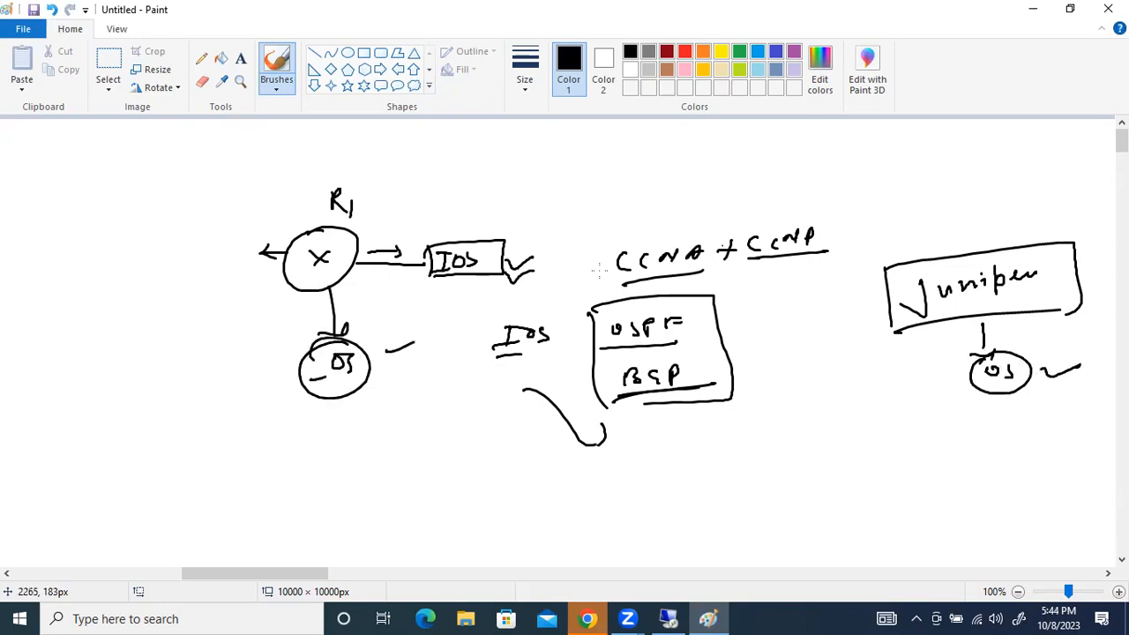
Handwrite "Linux" above the Juniper frame and underline it
drag(926, 160, 1013, 174)
drag(917, 205, 1048, 186)
click(905, 194)
Handwrite and underline "Windows" above R1, and brush a long arrow from it to Linux
mouse_move(290, 137)
mouse_down()
mouse_move(296, 152)
mouse_move(310, 141)
mouse_up()
mouse_move(318, 142)
mouse_down()
mouse_move(319, 152)
mouse_move(386, 138)
mouse_move(397, 147)
mouse_up()
click(459, 166)
mouse_move(259, 175)
mouse_down()
mouse_move(542, 140)
mouse_move(968, 136)
mouse_up()
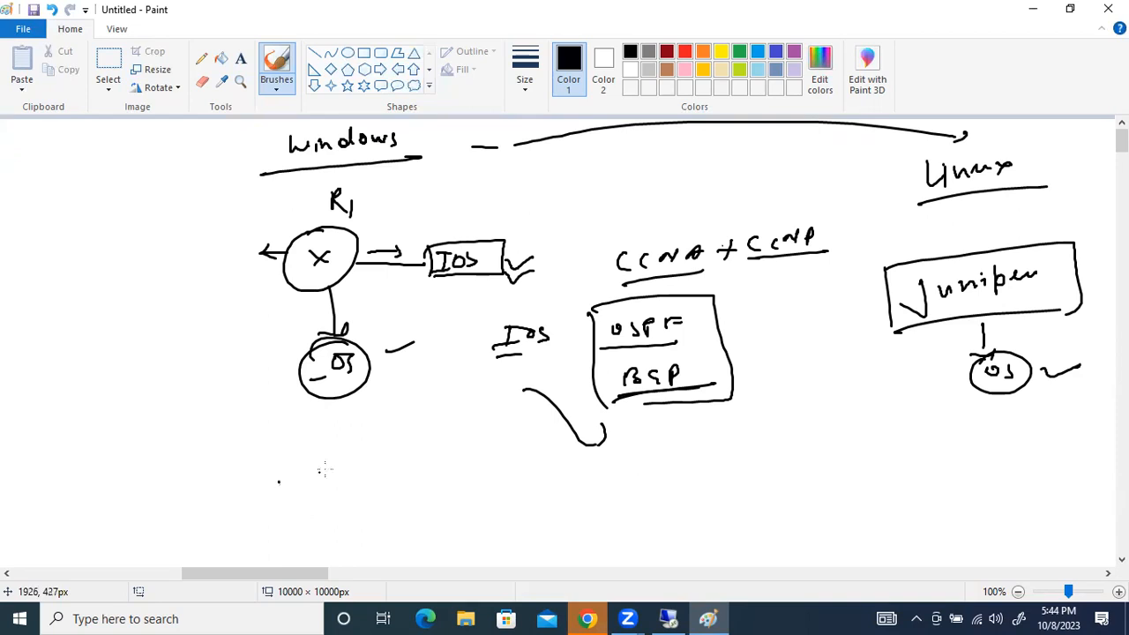
Draw an empty box below R1's OS circle with an arrow pointing into it and a circled "IOS" above the arrow
drag(320, 458, 321, 500)
drag(215, 480, 312, 481)
drag(303, 472, 305, 491)
mouse_move(249, 451)
mouse_down()
mouse_move(250, 472)
mouse_move(260, 455)
mouse_up()
mouse_move(280, 452)
mouse_down()
mouse_move(270, 467)
mouse_move(263, 437)
mouse_up()
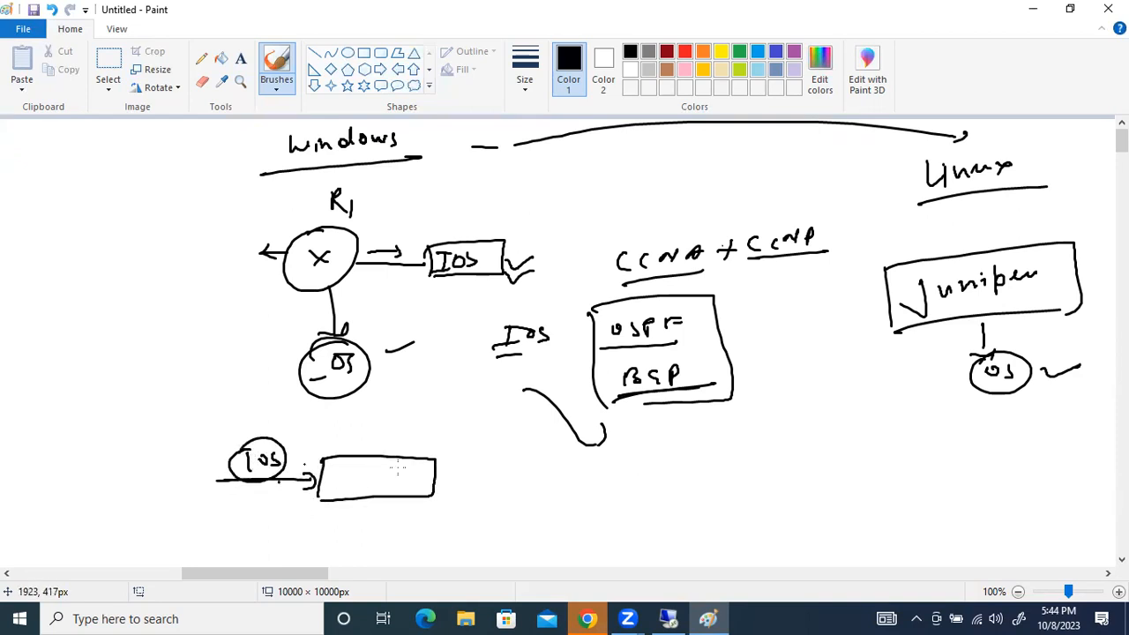
Brush a line out of the empty box, and handwrite "Box" with a circled "IOS" and arrow beside it
drag(419, 479, 481, 479)
mouse_move(612, 495)
mouse_down()
mouse_move(616, 465)
mouse_move(617, 492)
mouse_move(654, 476)
mouse_up()
mouse_move(662, 471)
mouse_down()
mouse_move(674, 483)
mouse_move(663, 485)
mouse_up()
mouse_move(779, 467)
mouse_down()
mouse_move(732, 473)
mouse_move(743, 484)
mouse_up()
mouse_move(756, 432)
mouse_down()
mouse_move(756, 462)
mouse_move(801, 434)
mouse_move(877, 421)
mouse_up()
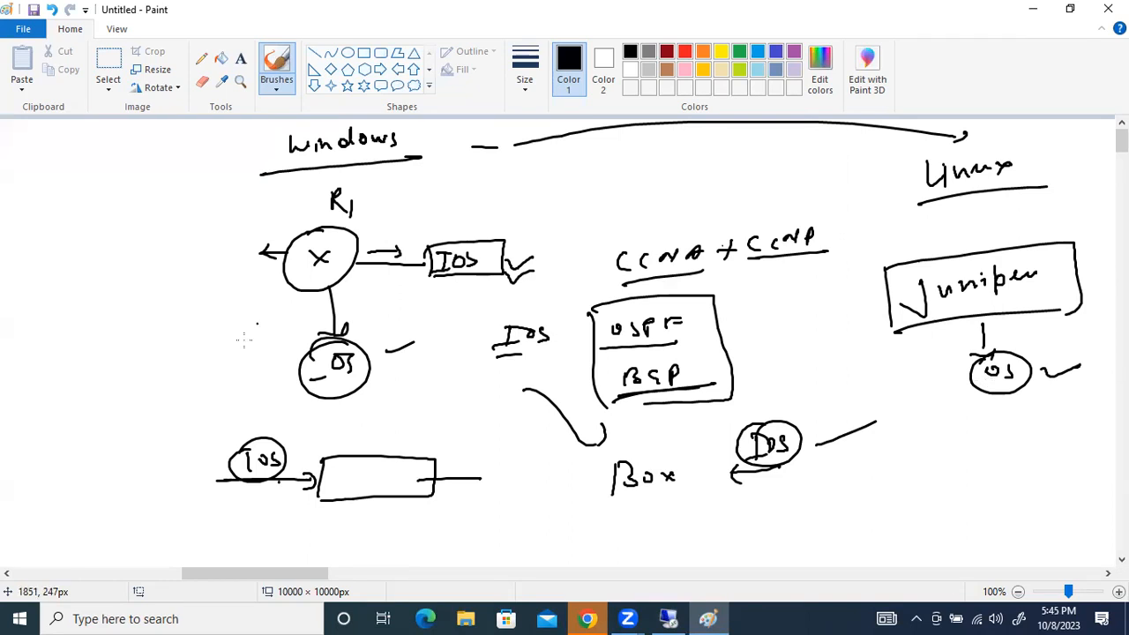
Brush an arrow to an underlined "Box" and a circled, underlined "IOS" beside R1's OS circle
mouse_move(83, 351)
mouse_down()
mouse_move(125, 352)
mouse_move(157, 334)
mouse_up()
drag(109, 368, 150, 354)
mouse_move(236, 309)
mouse_down()
mouse_move(193, 319)
mouse_move(204, 346)
mouse_up()
drag(196, 351, 215, 337)
drag(224, 329, 230, 337)
drag(193, 356, 239, 347)
mouse_move(198, 325)
mouse_down()
mouse_move(255, 321)
mouse_move(189, 339)
mouse_up()
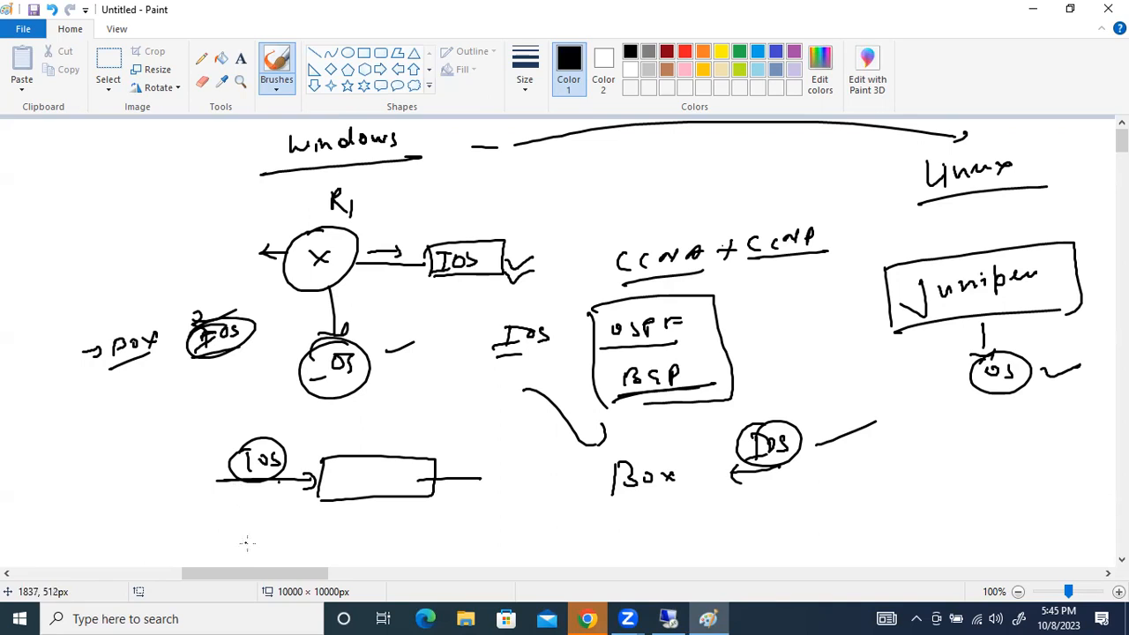
On a further blank stretch of canvas, handwrite the heading "SDWAN" and underline it
drag(262, 574, 411, 574)
mouse_move(267, 203)
mouse_down()
mouse_move(256, 219)
mouse_move(276, 218)
mouse_up()
mouse_move(276, 202)
mouse_down()
mouse_move(278, 218)
mouse_move(346, 201)
mouse_up()
drag(342, 210, 355, 194)
drag(210, 262, 388, 214)
Handwrite the bracketed entries "VMANAGE", "VSMART", "VBond" and "VEdge" under the SDWAN heading
mouse_move(263, 266)
mouse_down()
mouse_move(273, 288)
mouse_move(441, 221)
mouse_up()
mouse_move(277, 304)
mouse_down()
mouse_move(296, 333)
mouse_move(345, 301)
mouse_up()
drag(366, 294, 358, 306)
drag(371, 302, 388, 296)
drag(399, 294, 435, 268)
mouse_move(284, 341)
mouse_down()
mouse_move(313, 360)
mouse_move(388, 338)
mouse_move(389, 328)
mouse_move(418, 324)
mouse_move(418, 335)
mouse_up()
mouse_move(297, 371)
mouse_down()
mouse_move(351, 390)
mouse_move(414, 368)
mouse_move(426, 343)
mouse_move(469, 351)
mouse_up()
Add the bracketed handwritten entries "CSR" and "Windows server" to the end of the SDWAN list
drag(317, 409, 400, 427)
mouse_move(429, 408)
mouse_down()
mouse_move(418, 421)
mouse_move(434, 393)
mouse_move(460, 404)
mouse_up()
mouse_move(339, 442)
mouse_down()
mouse_move(404, 467)
mouse_move(476, 437)
mouse_move(490, 404)
mouse_up()
mouse_move(505, 413)
mouse_down()
mouse_move(510, 423)
mouse_move(536, 410)
mouse_move(547, 418)
mouse_up()
drag(589, 374, 578, 393)
drag(596, 388, 657, 369)
Underline the Windows server entry and enclose the SDWAN list in an outline with an arrow leading away from it
drag(422, 493, 584, 435)
mouse_move(223, 268)
mouse_down()
mouse_move(217, 298)
mouse_move(331, 521)
mouse_move(280, 249)
mouse_move(635, 253)
mouse_move(612, 446)
mouse_move(340, 512)
mouse_up()
mouse_move(661, 266)
mouse_down()
mouse_move(722, 250)
mouse_move(722, 263)
mouse_up()
Brush a check mark beside each entry in the SDWAN list, from VMANAGE down to Windows server
drag(464, 228, 479, 222)
drag(456, 276, 481, 268)
drag(441, 316, 470, 307)
drag(483, 368, 518, 347)
drag(478, 398, 506, 383)
drag(617, 354, 642, 343)
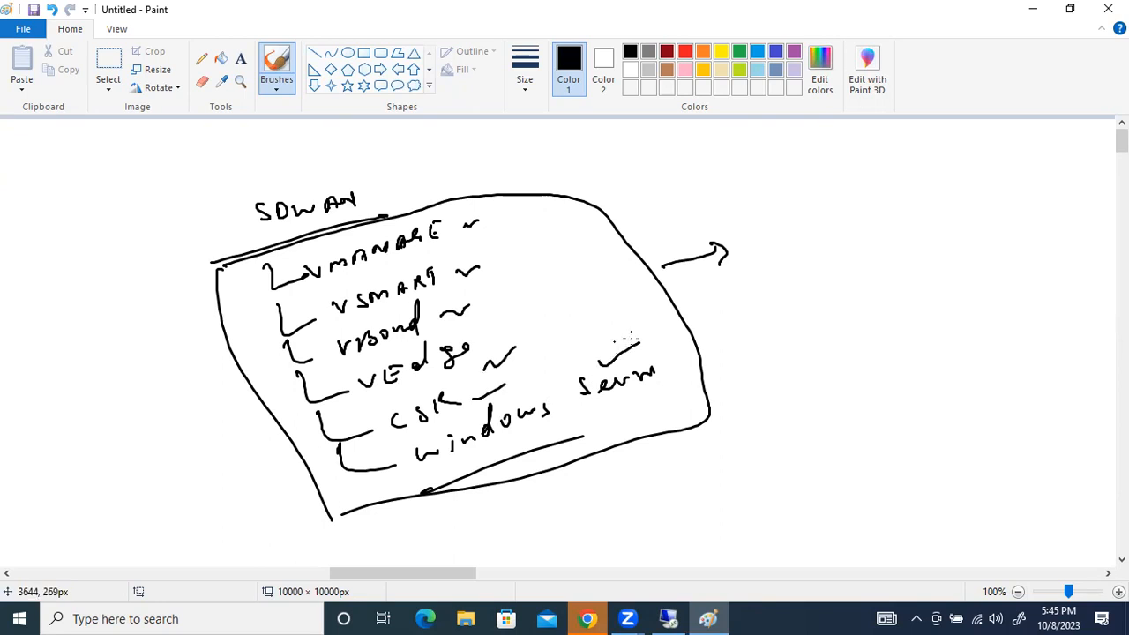
Handwrite an underlined "Router" after the SDWAN list's arrow, with a circled "OS" and a short stroke beside it
drag(808, 249, 808, 281)
mouse_move(808, 250)
mouse_down()
mouse_move(847, 269)
mouse_move(870, 254)
mouse_move(903, 261)
mouse_up()
drag(804, 293, 878, 282)
drag(951, 244, 953, 245)
mouse_move(978, 239)
mouse_down()
mouse_move(965, 246)
mouse_move(970, 257)
mouse_up()
mouse_move(948, 226)
mouse_down()
mouse_move(989, 239)
mouse_move(944, 225)
mouse_up()
drag(999, 236, 1025, 238)
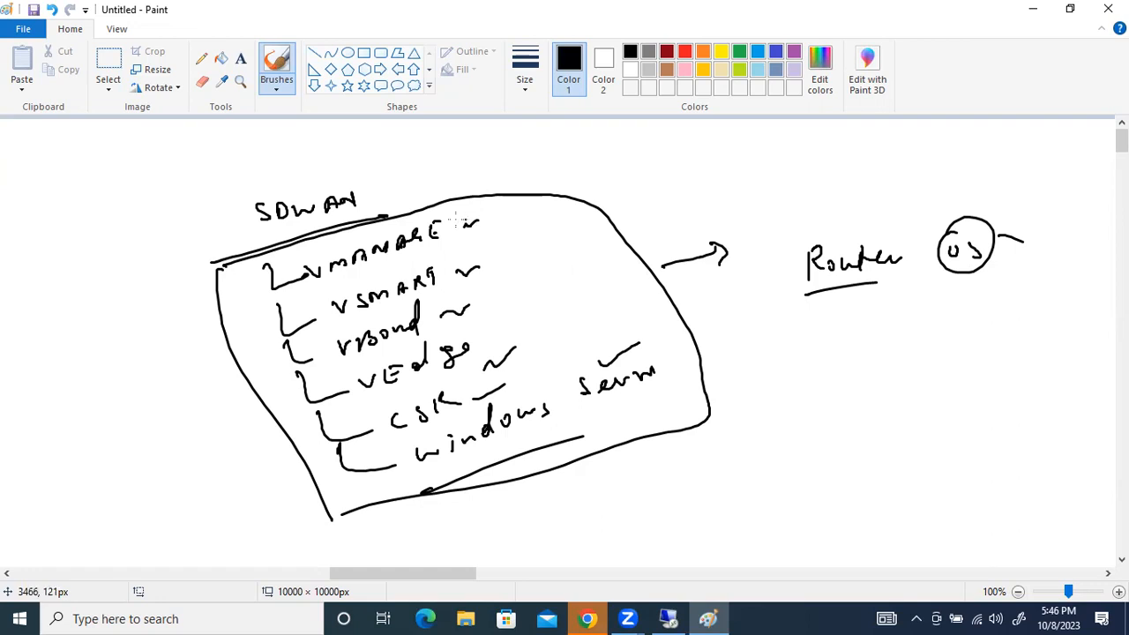
Re-mark the VMANAGE, VSMART, VBond and VEdge entries with extra strokes and add lines over and under "Windows"
drag(462, 228, 483, 212)
drag(459, 270, 491, 258)
drag(452, 318, 490, 301)
drag(481, 354, 515, 336)
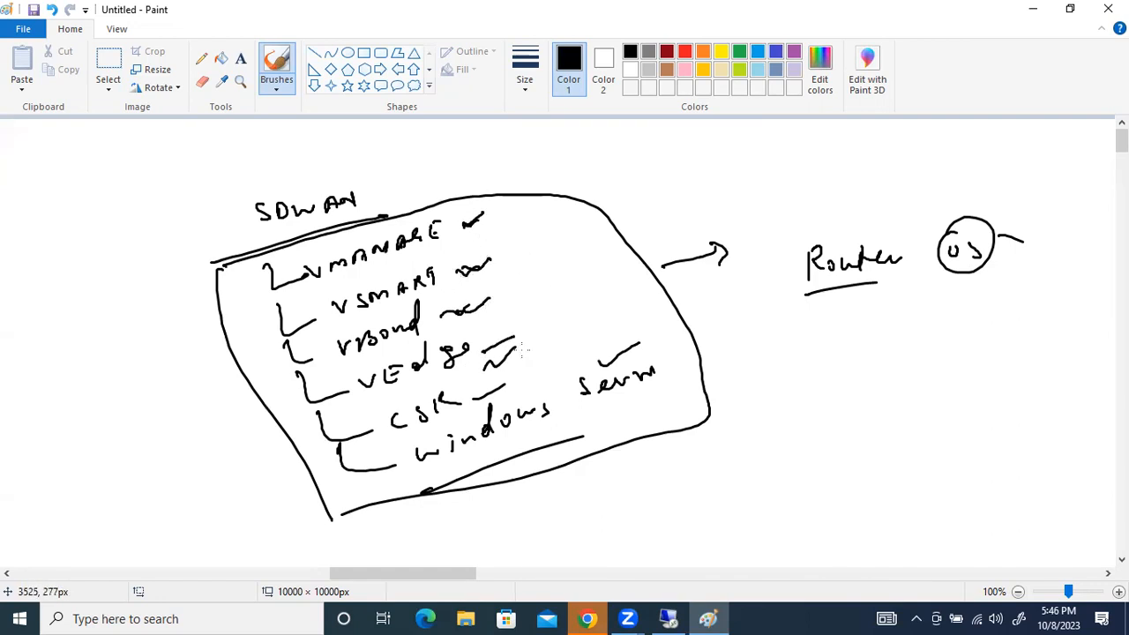
drag(404, 459, 472, 429)
drag(434, 472, 542, 434)
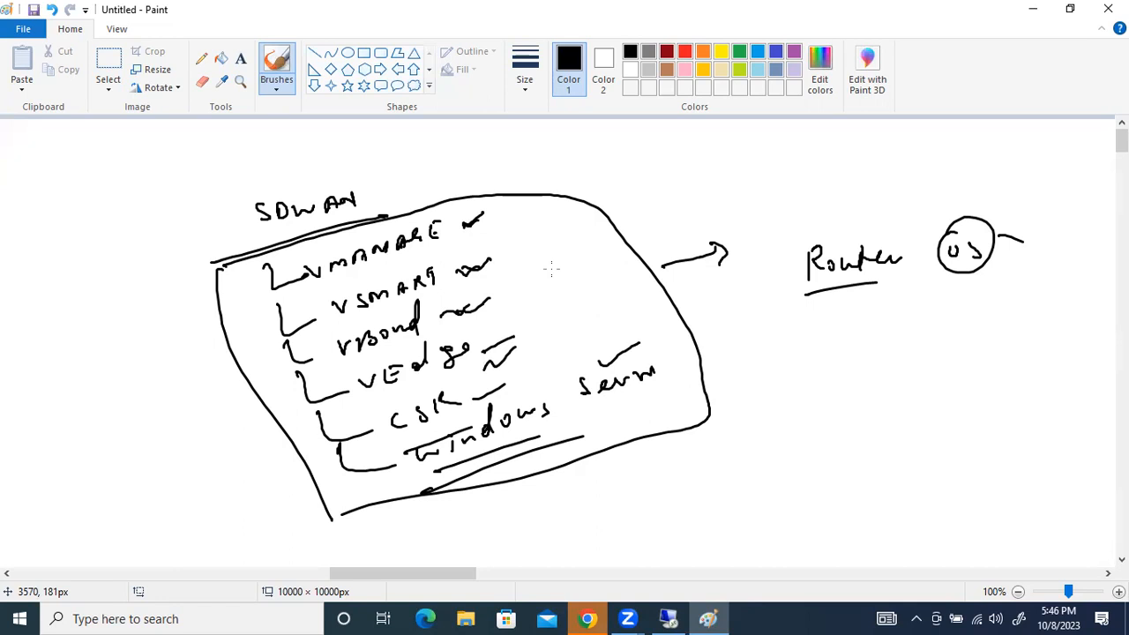
On the server diagram, frame the Winpc box, add a circle above it, and curve an arrow to the 192.168.1.254 outline
mouse_move(382, 570)
mouse_down()
mouse_move(104, 559)
mouse_move(100, 568)
mouse_up()
drag(405, 235, 421, 218)
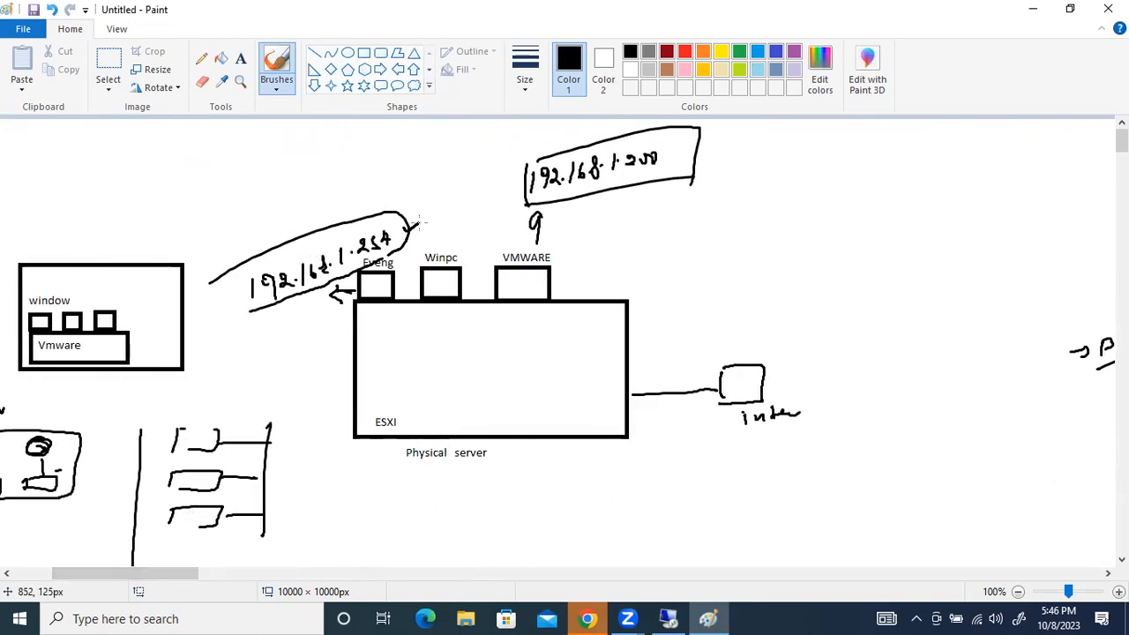
mouse_move(432, 281)
mouse_down()
mouse_move(453, 281)
mouse_move(418, 291)
mouse_up()
mouse_move(418, 250)
mouse_down()
mouse_move(472, 250)
mouse_move(421, 300)
mouse_up()
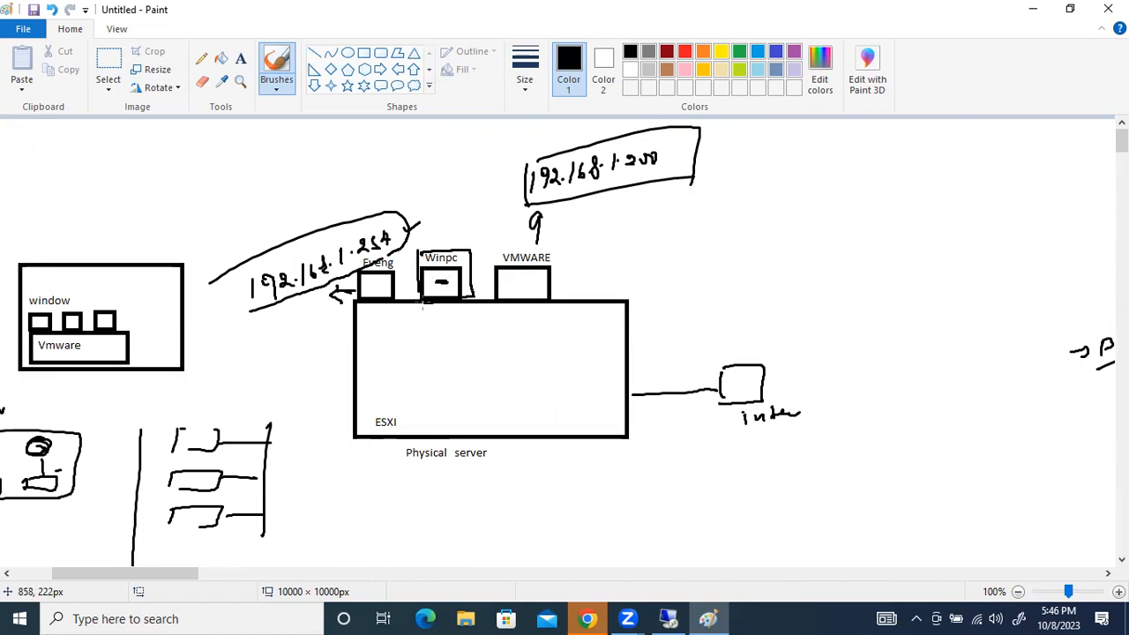
mouse_move(445, 249)
mouse_down()
mouse_move(439, 214)
mouse_move(469, 211)
mouse_up()
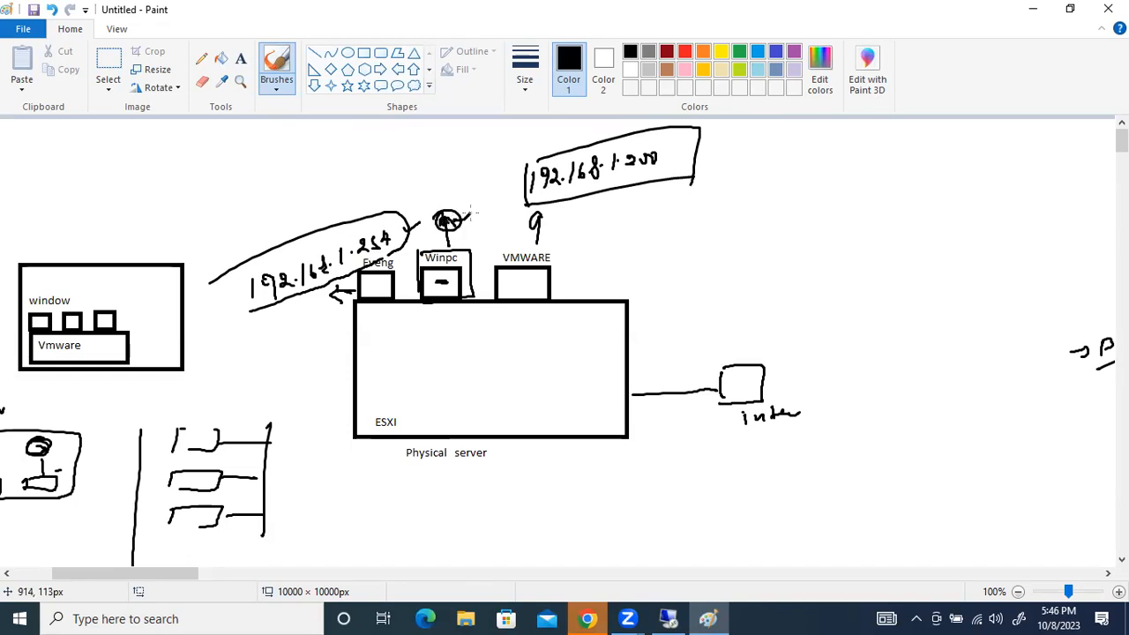
mouse_move(467, 258)
mouse_down()
mouse_move(473, 245)
mouse_move(372, 203)
mouse_move(399, 213)
mouse_up()
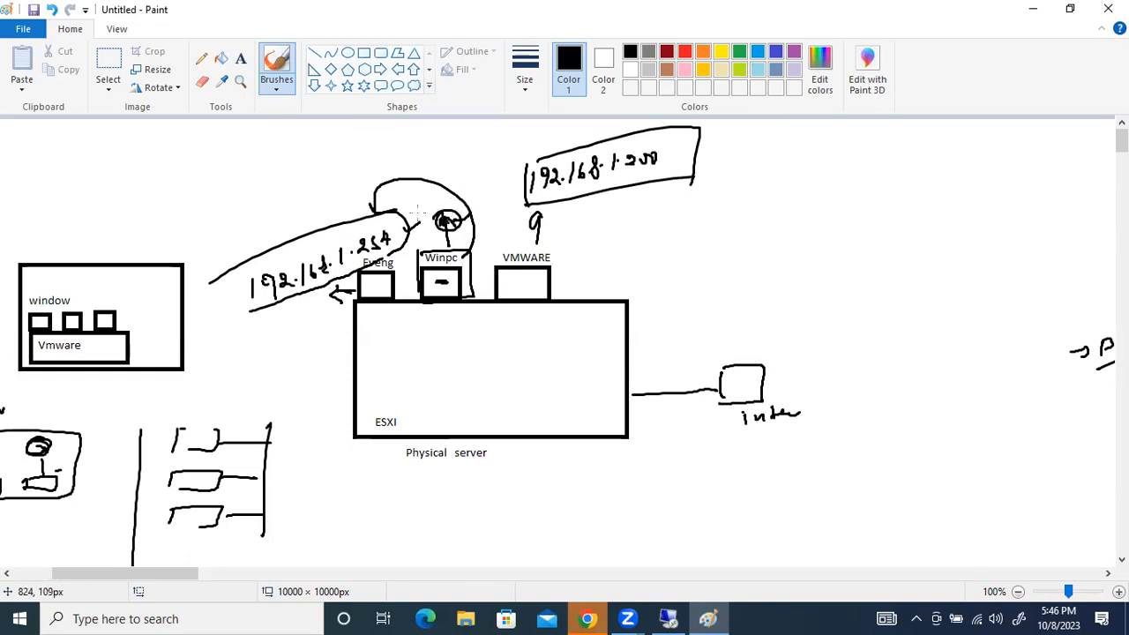
Switch to the remote desktop session and load 192.168.1.254 in its browser
click(668, 618)
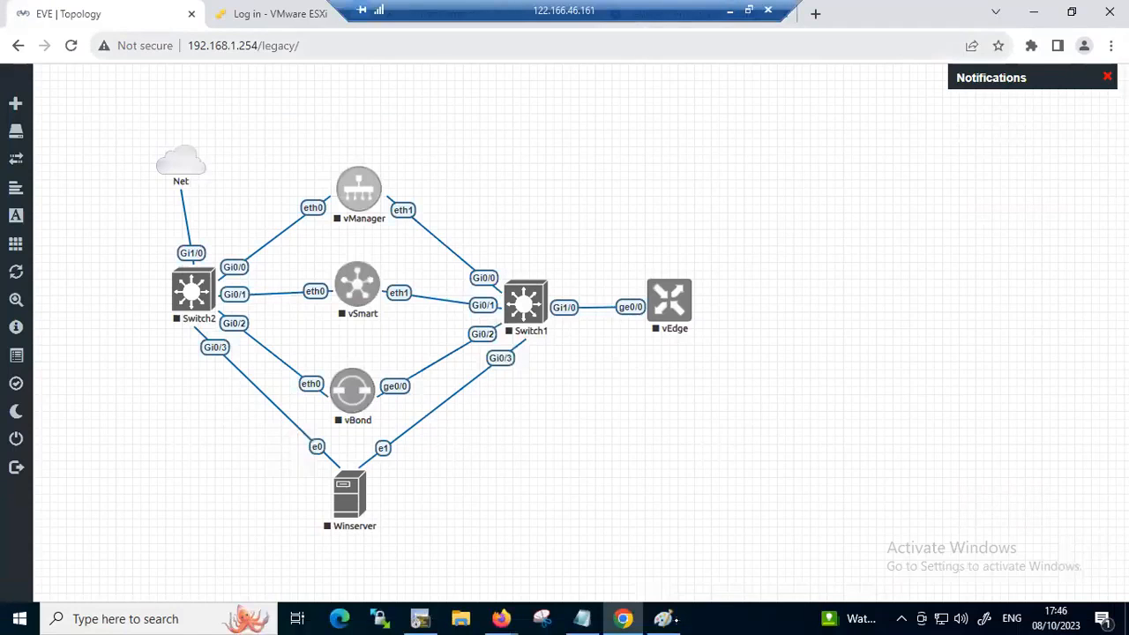
click(243, 45)
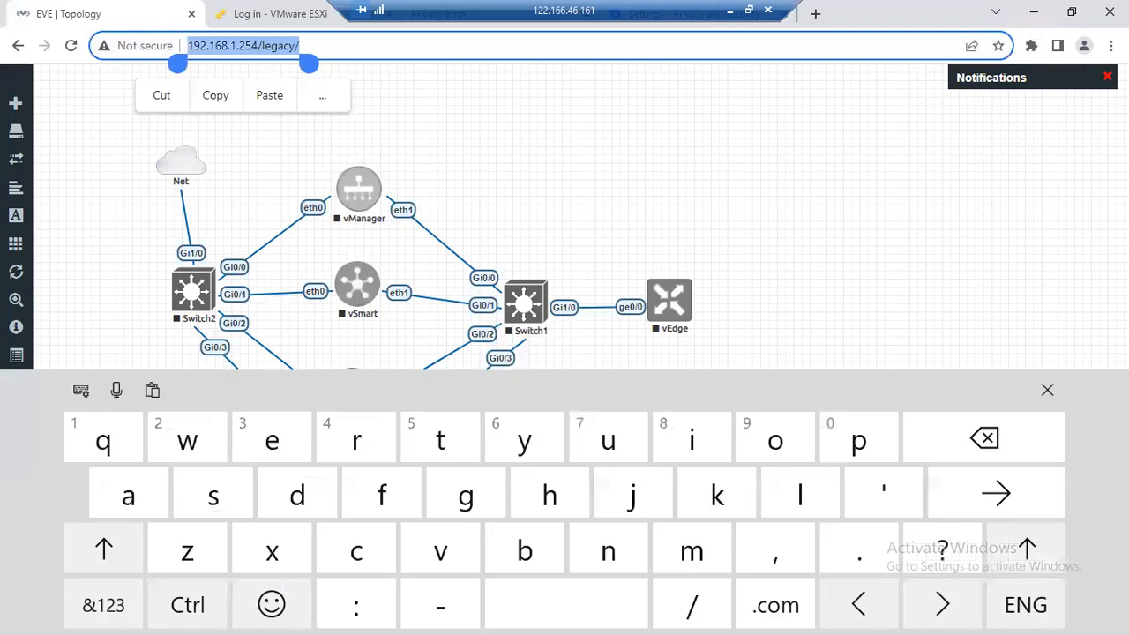
key(BackSpace)
text(192)
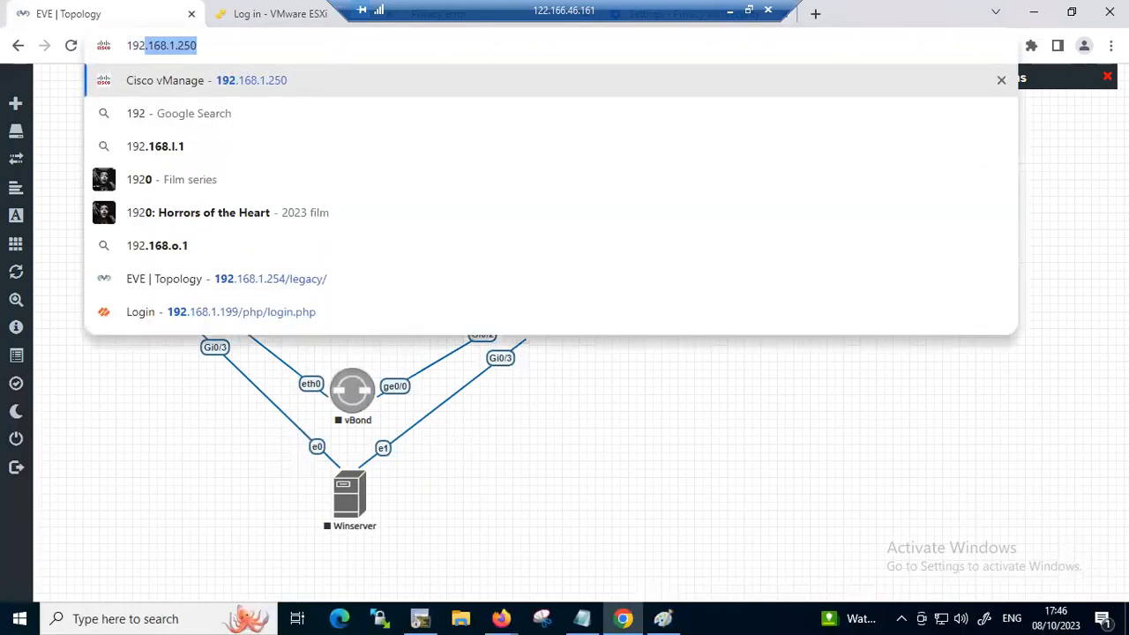
text(.168.1.254)
key(Return)
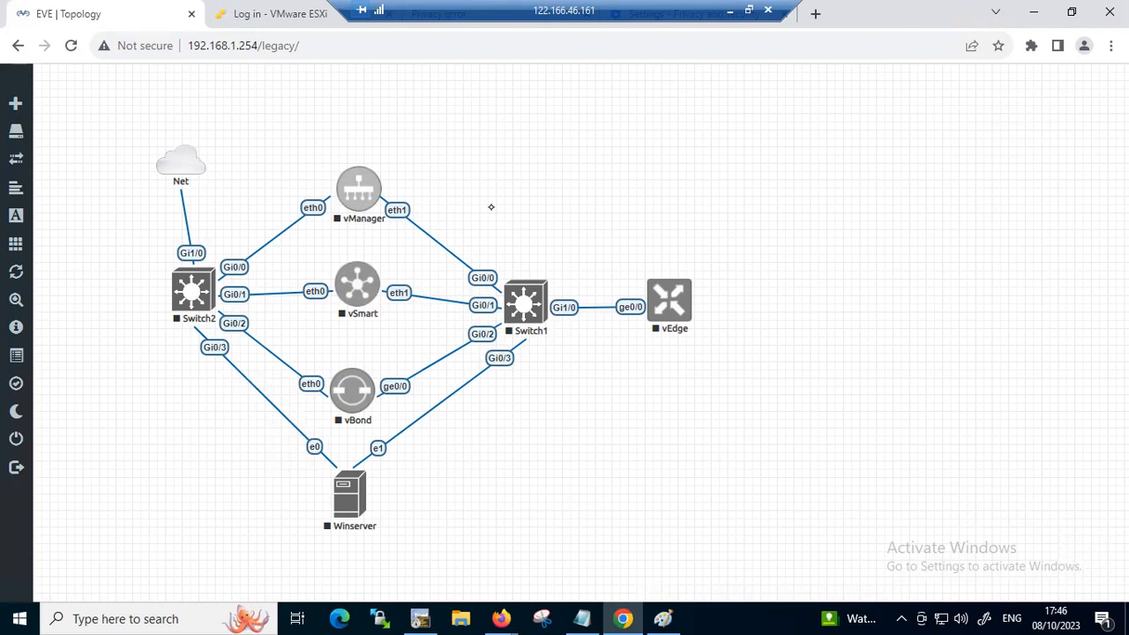
Bring up the VMware ESXi login page and show its address, dismissing the on-screen keyboard
click(340, 17)
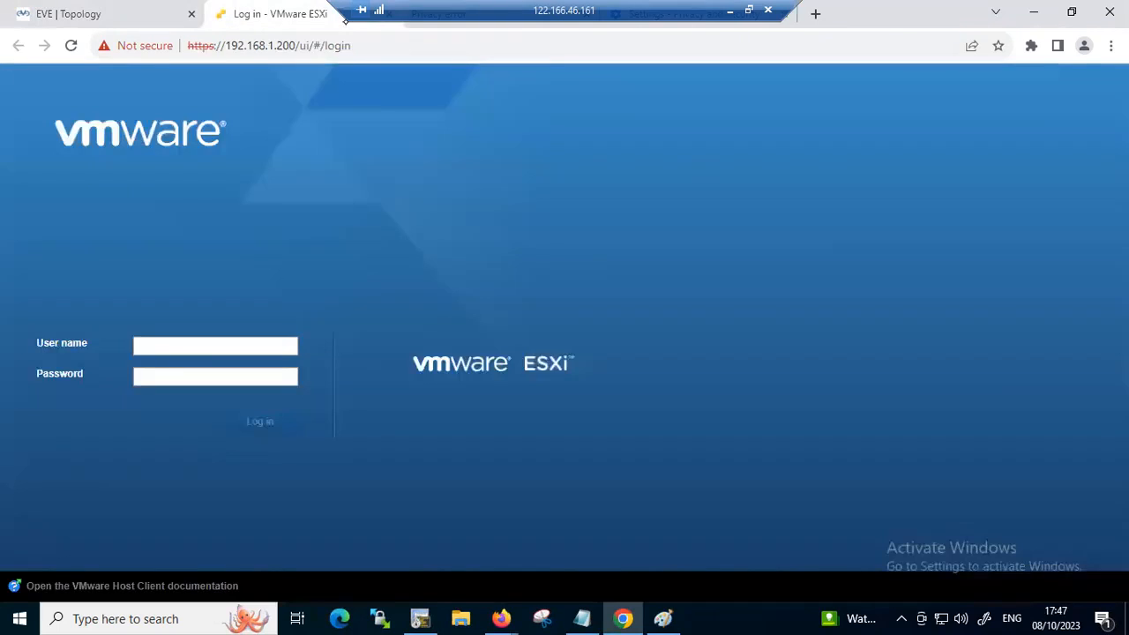
click(353, 46)
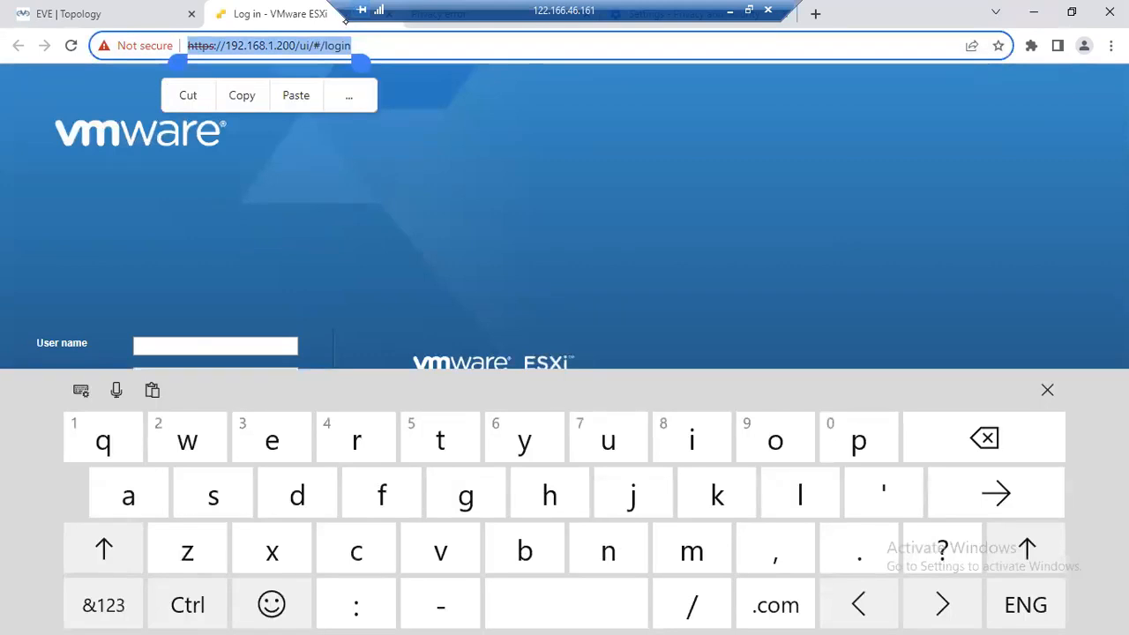
click(1047, 390)
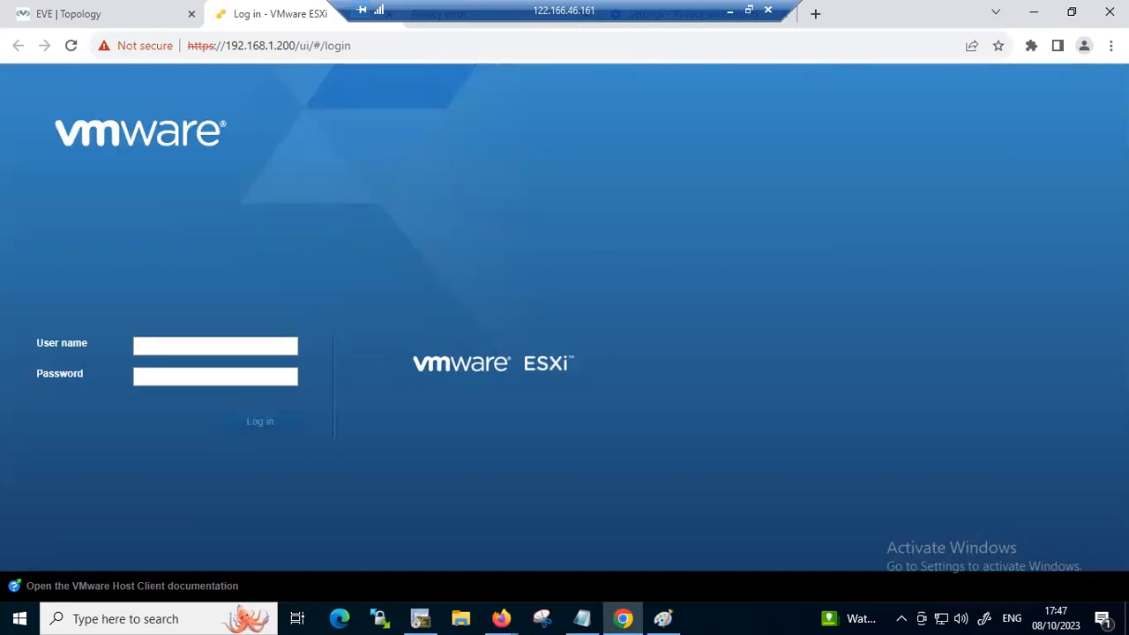
Mark the VMware ESXi logo and the EVE tab title with red ink annotations, and erase the ink
mouse_move(407, 327)
mouse_down()
mouse_move(393, 343)
mouse_move(595, 388)
mouse_move(512, 399)
mouse_up()
drag(611, 368, 672, 359)
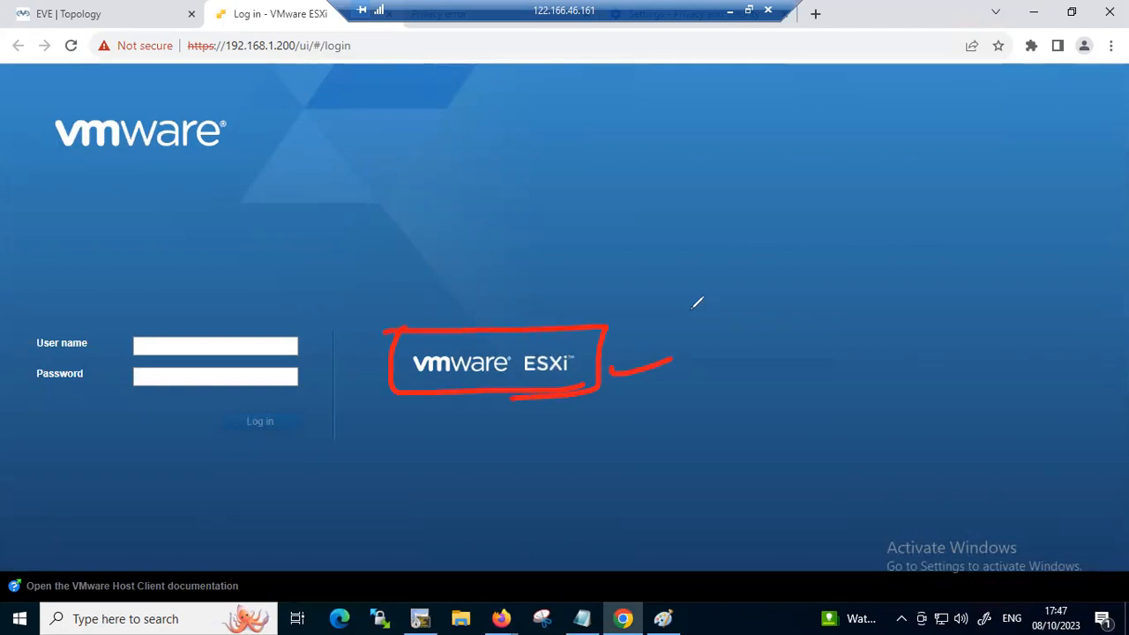
drag(113, 11, 132, 3)
mouse_move(594, 363)
mouse_down()
mouse_move(569, 336)
mouse_move(487, 348)
mouse_up()
mouse_move(777, 256)
mouse_down()
mouse_move(868, 257)
mouse_move(879, 270)
mouse_up()
drag(487, 314, 528, 309)
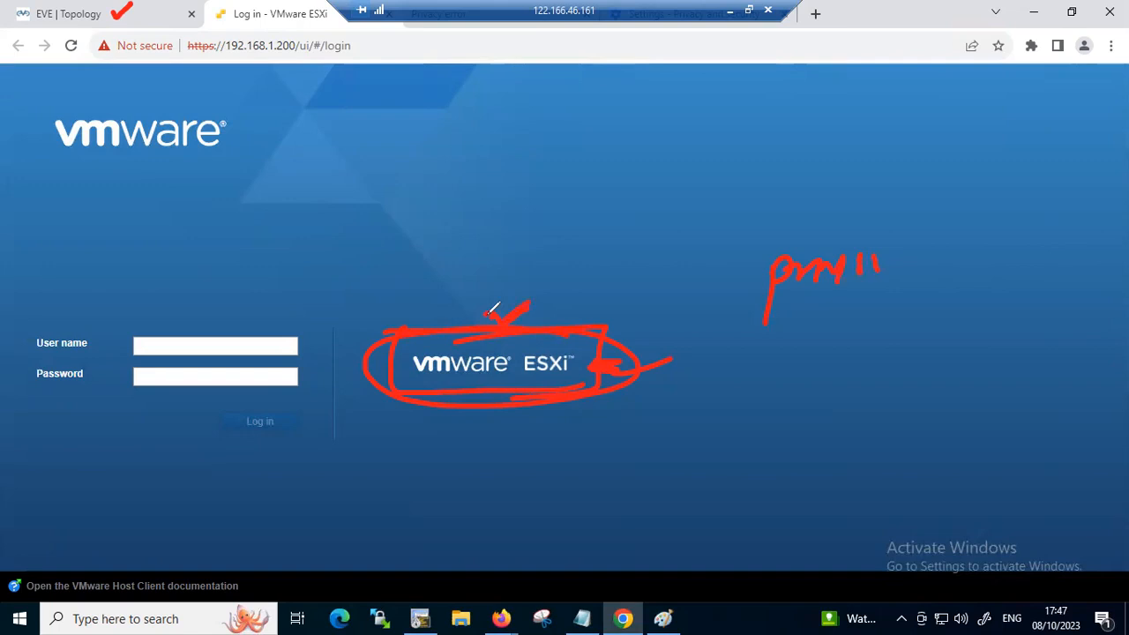
drag(146, 351, 183, 337)
key(e)
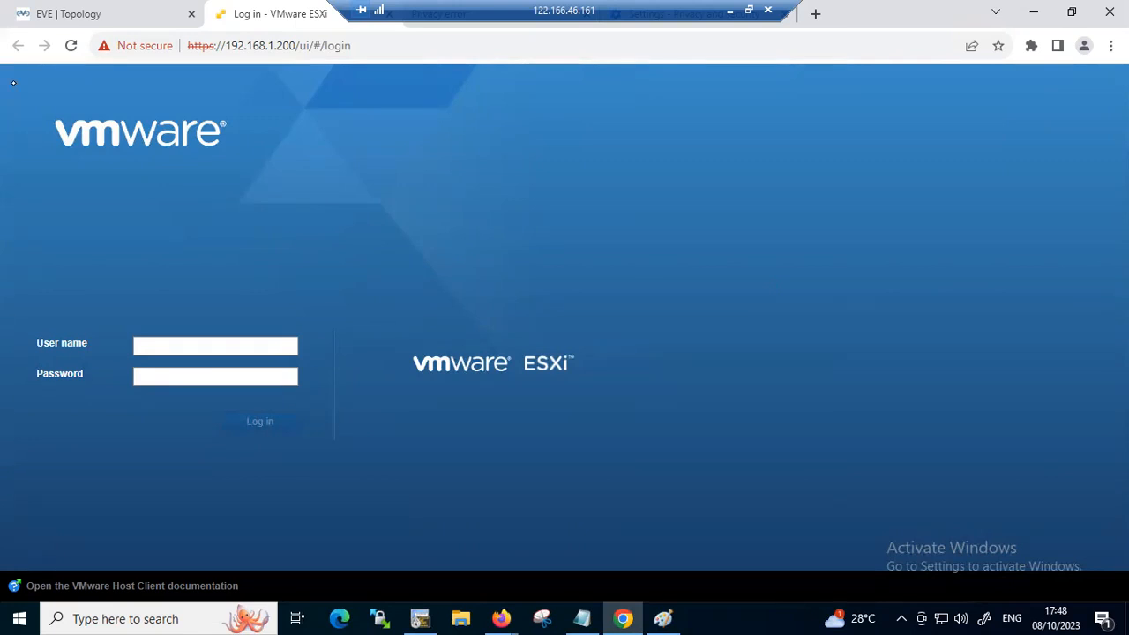
Try to log in to the ESXi host as root with the account password
click(193, 344)
text(root)
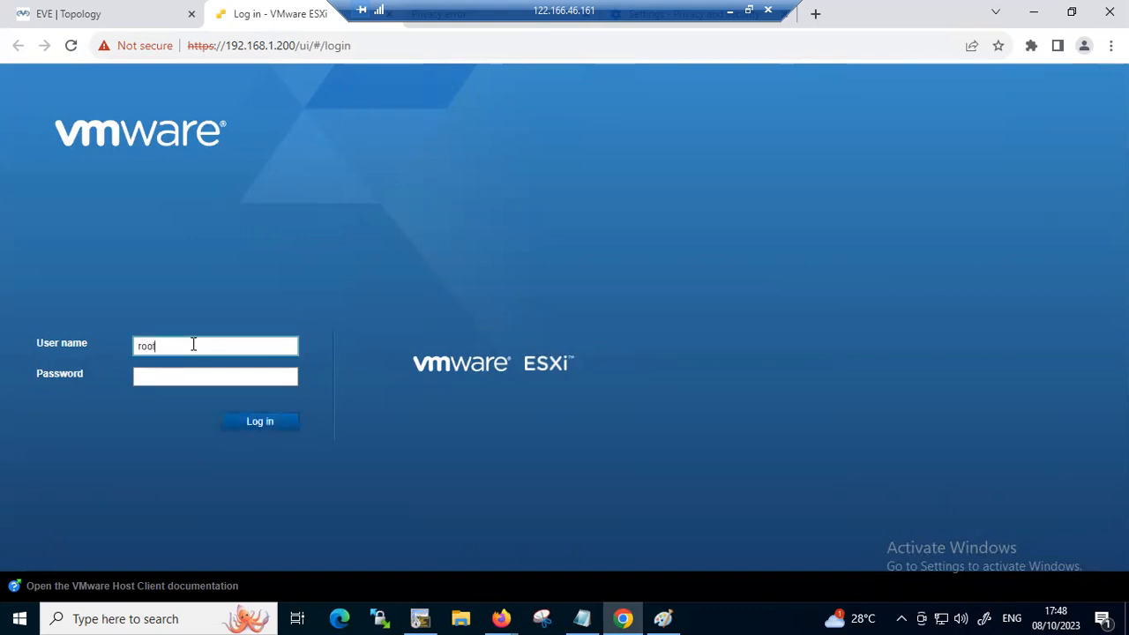
key(Tab)
text(•)
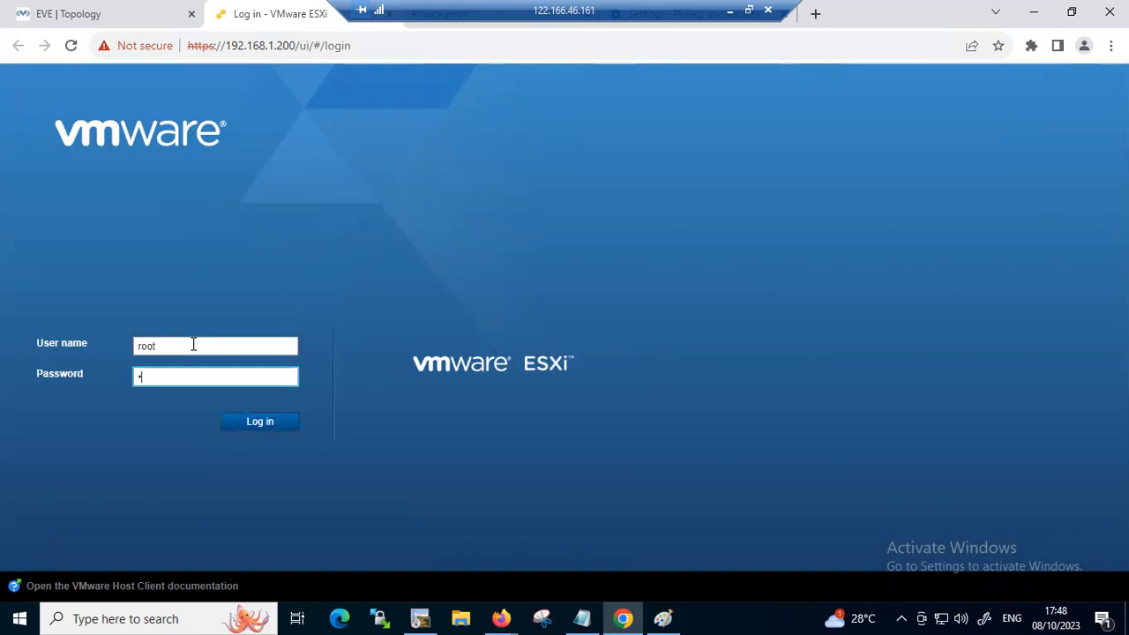
text(•••••••)
key(Return)
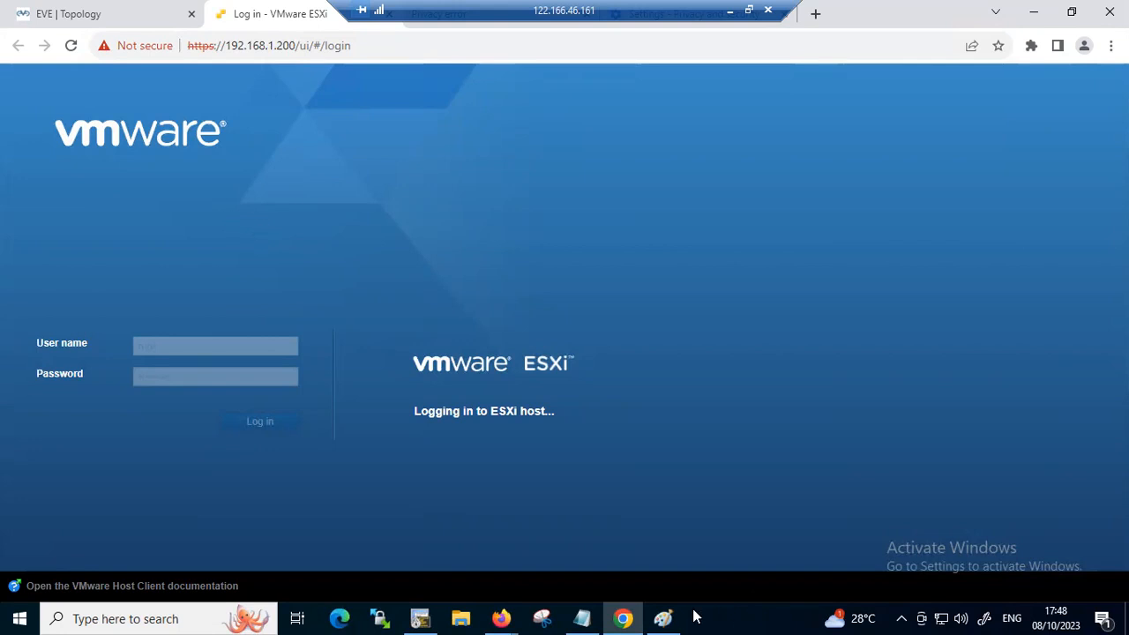
Check the remote Paint drawing, minimize it, and resubmit the ESXi login with the credentials already entered
click(663, 618)
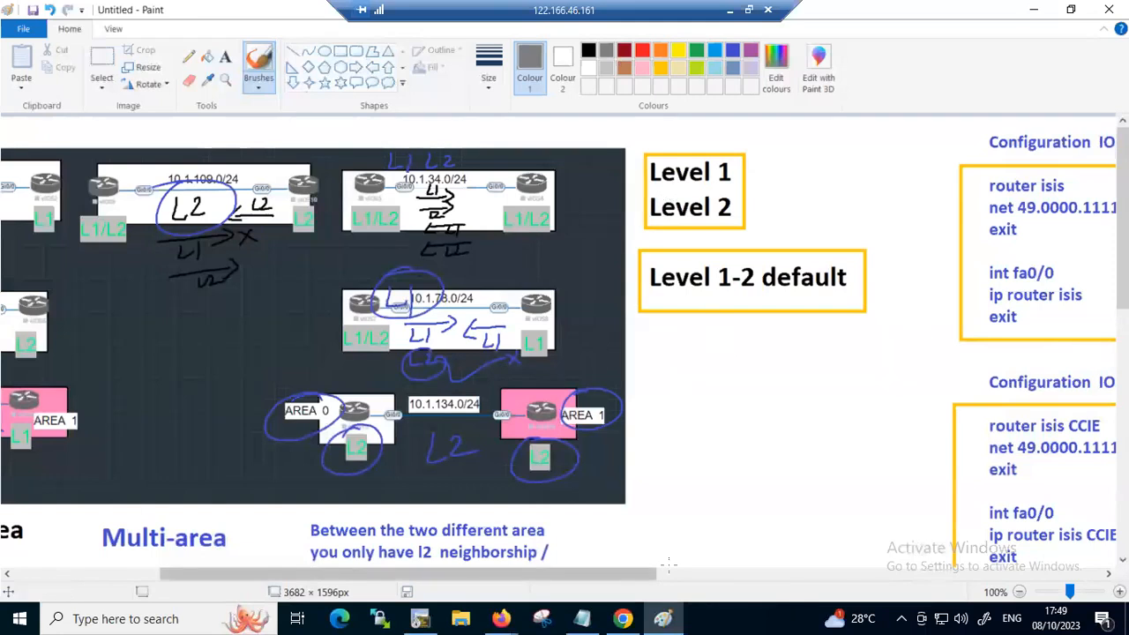
click(1032, 11)
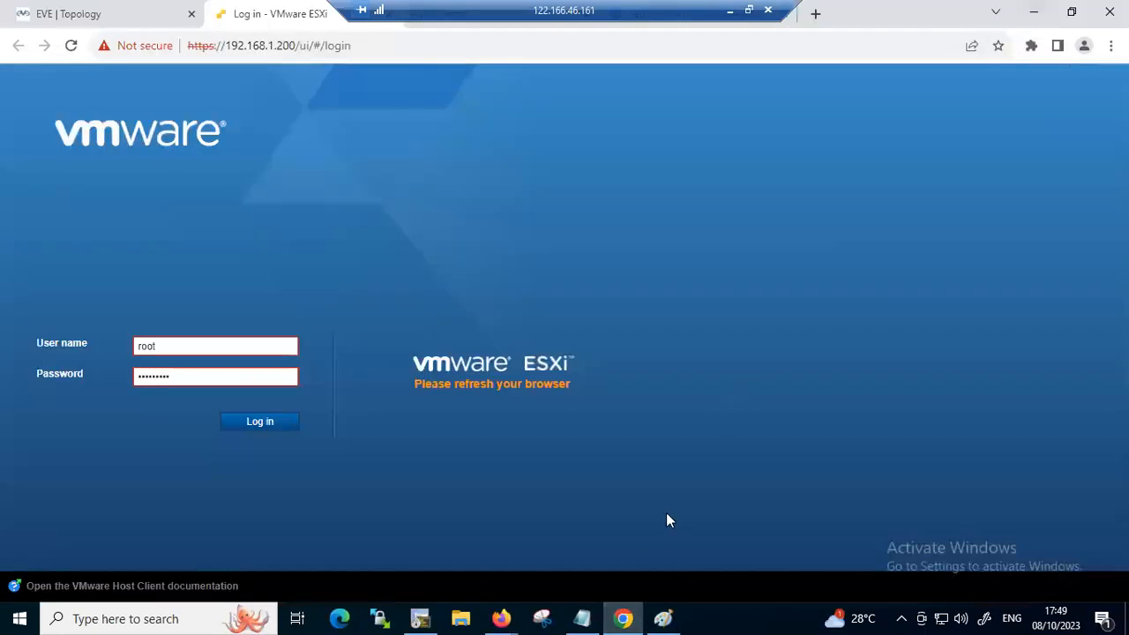
click(274, 426)
click(274, 424)
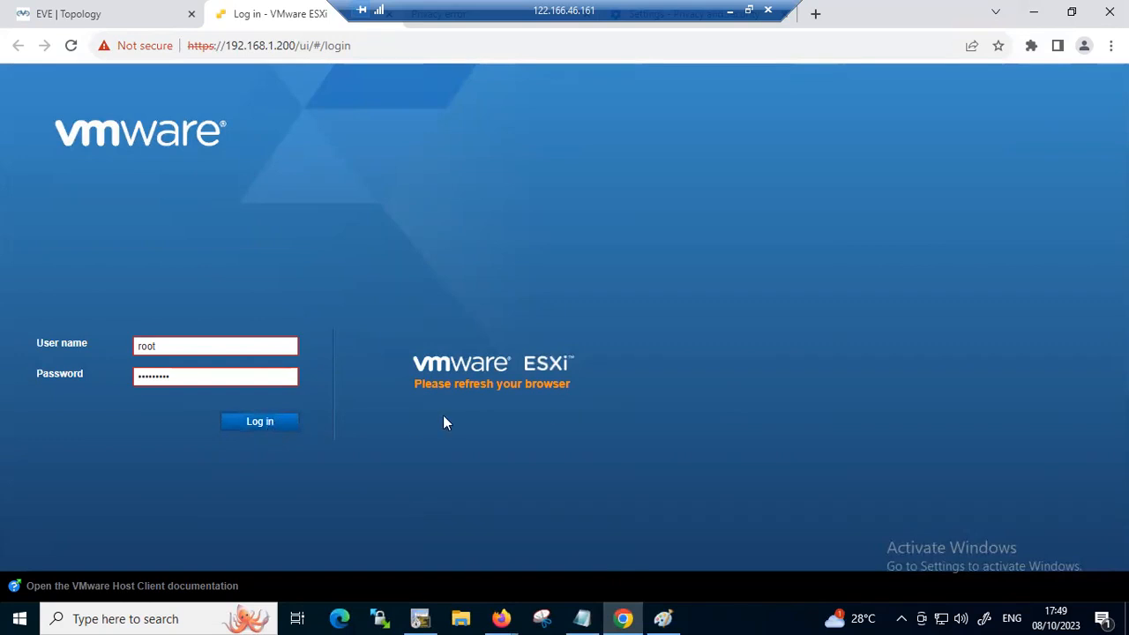
Clear the password field on the ESXi login form and re-enter the account password
click(225, 379)
key(BackSpace)
key(BackSpace)
key(BackSpace)
key(BackSpace)
key(BackSpace)
key(BackSpace)
key(BackSpace)
key(BackSpace)
key(BackSpace)
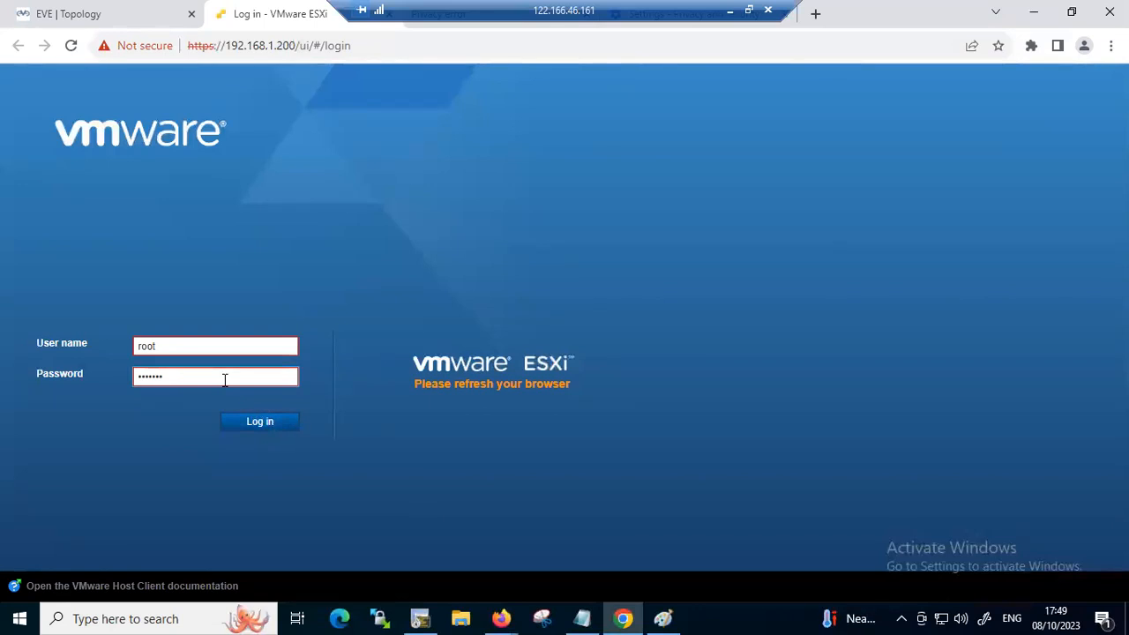
text(•)
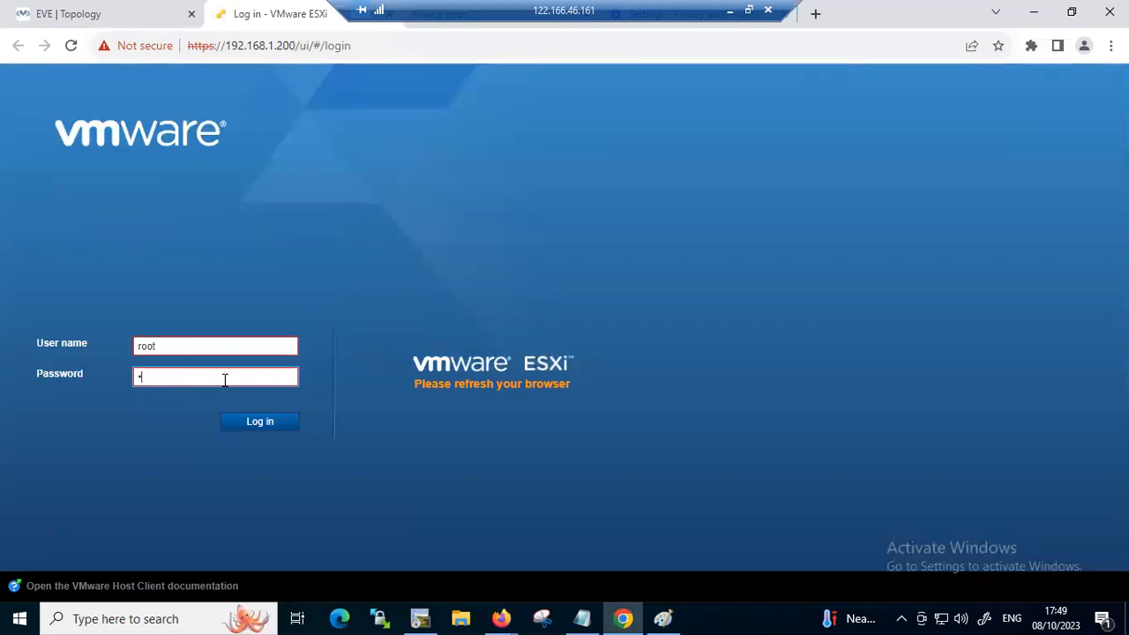
text(••••••••)
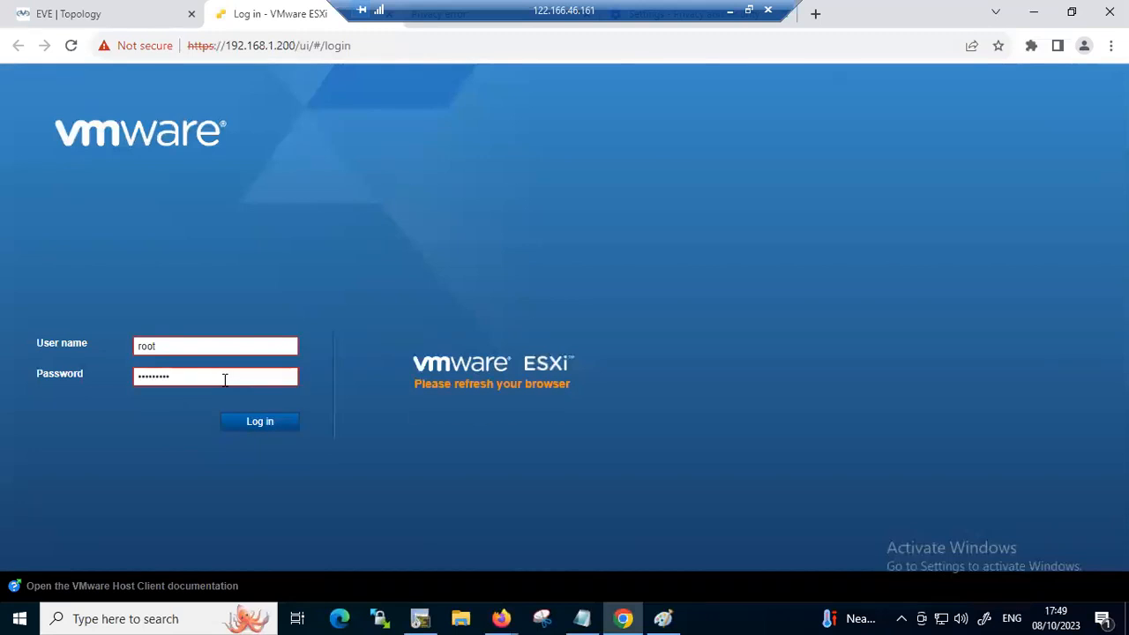
Reload the ESXi login page and proceed past the certificate warning to 192.168.1.200
click(385, 43)
triple_click(384, 43)
click(385, 44)
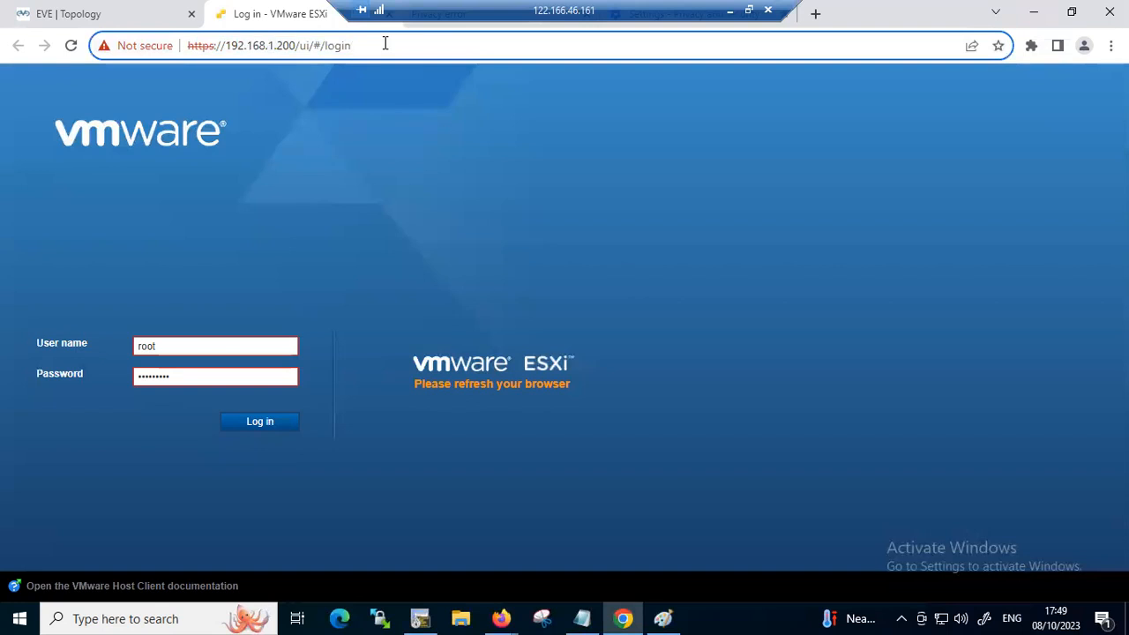
key(Return)
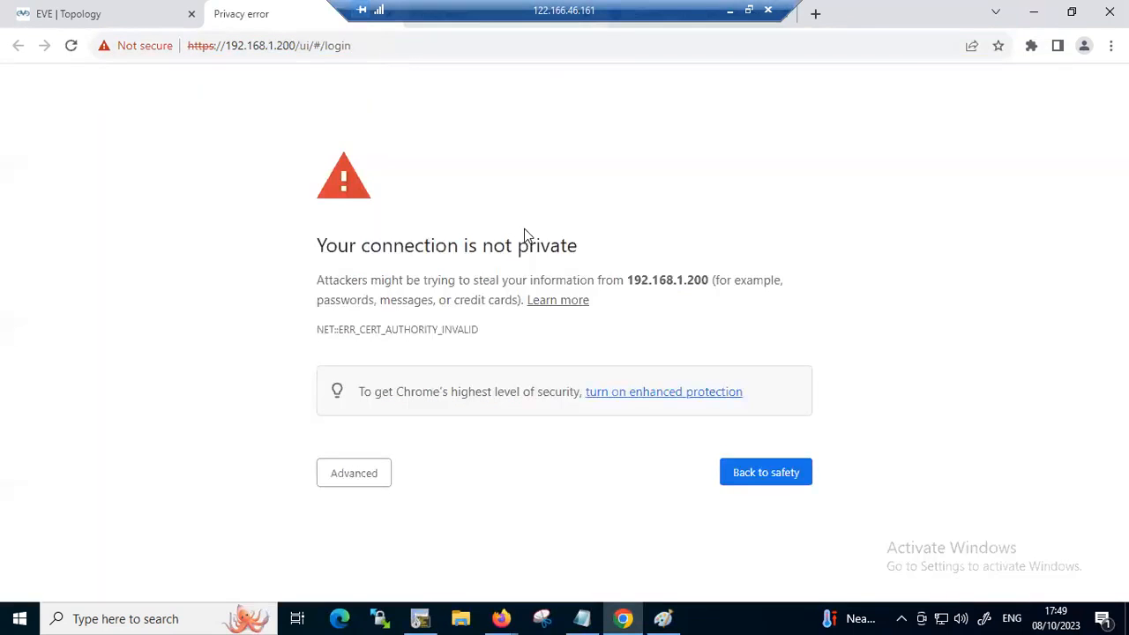
click(338, 485)
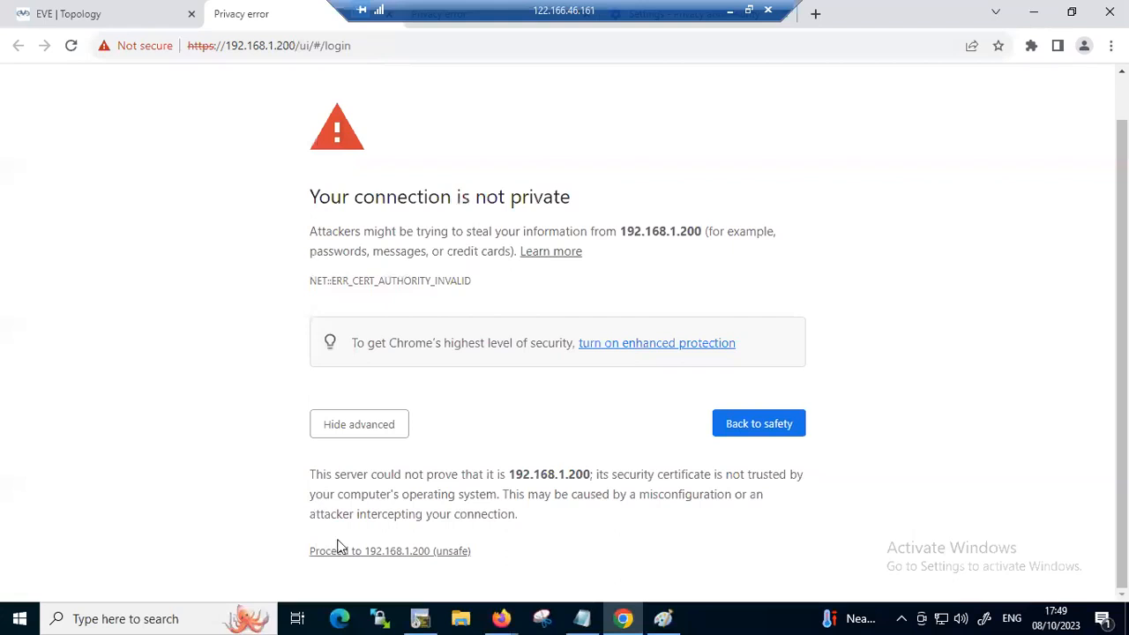
click(339, 552)
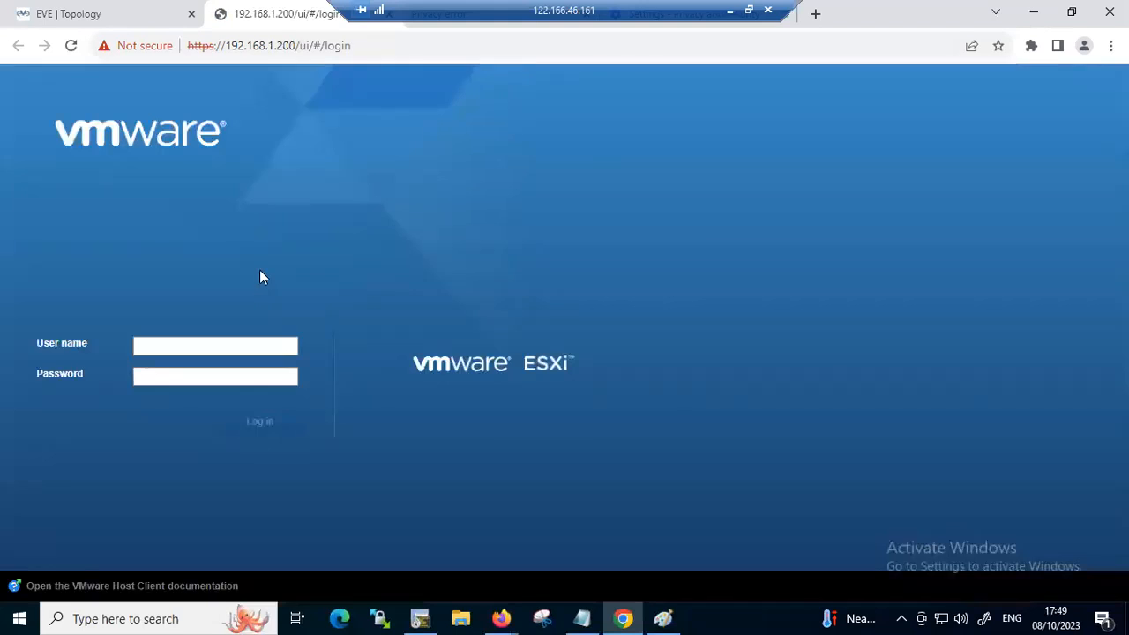
Log in to the ESXi host as root, entering the account password
click(172, 347)
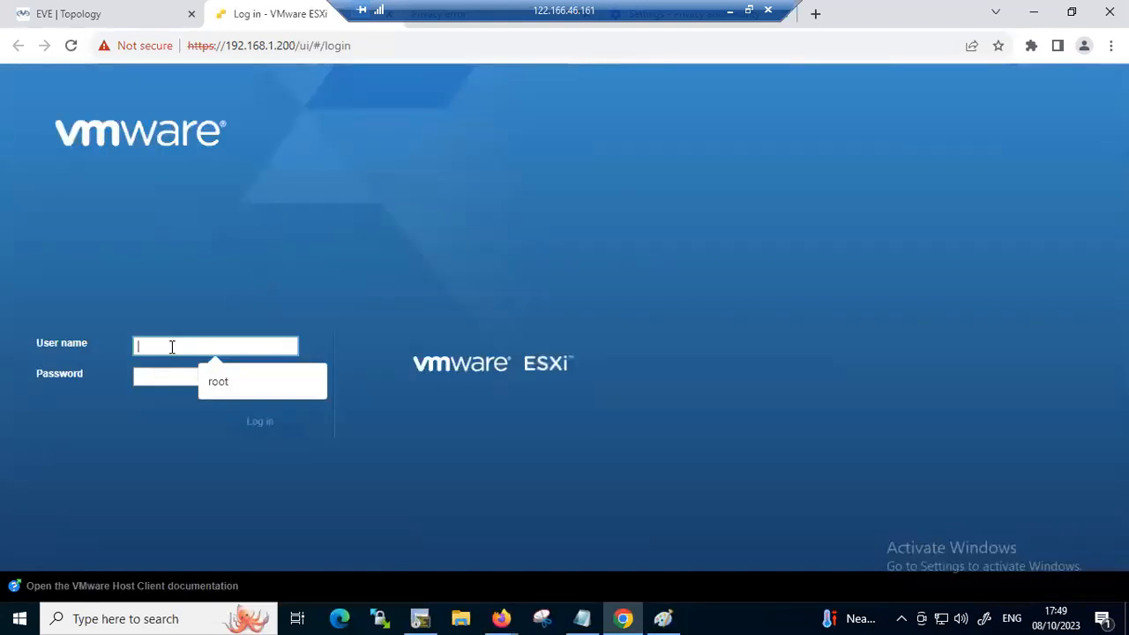
click(215, 384)
click(207, 380)
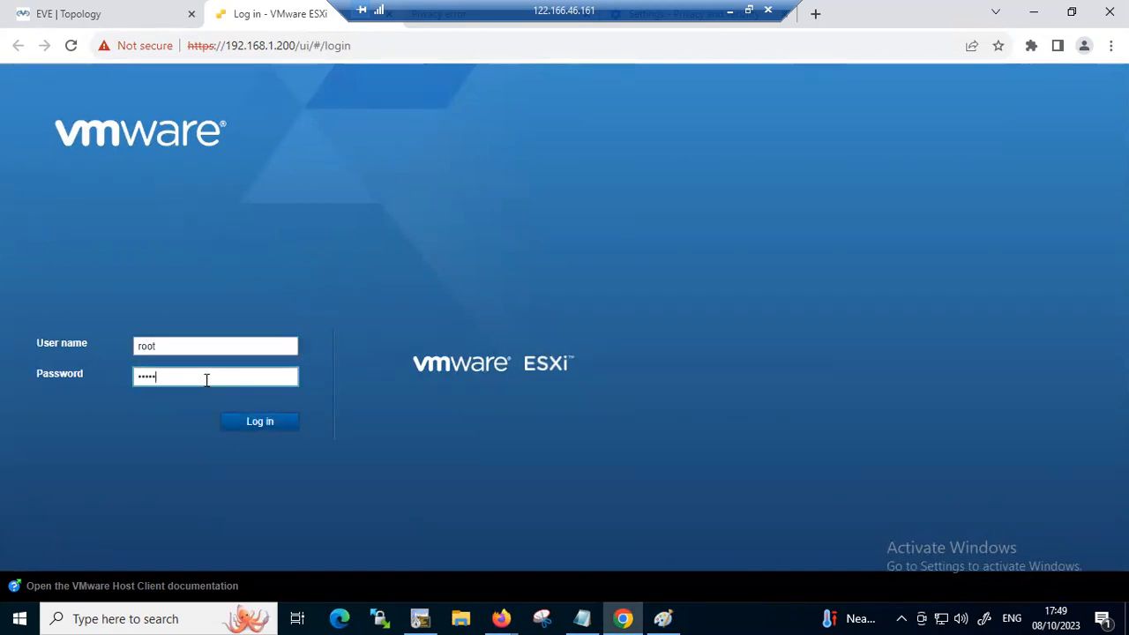
key(Return)
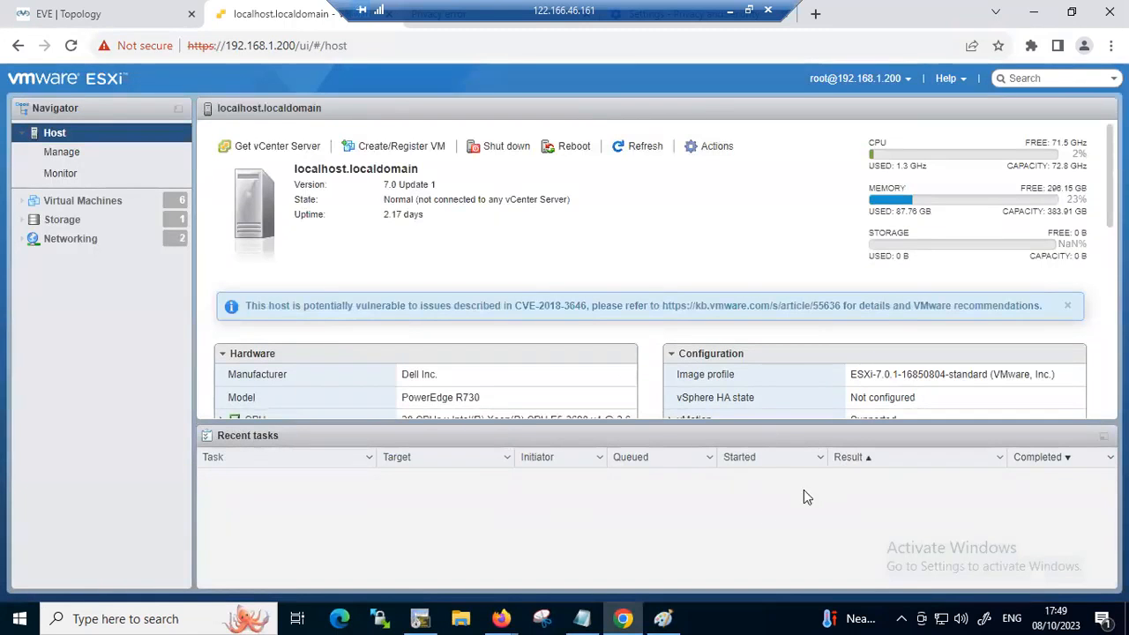
Minimize the remote Paint window and the remote desktop session, and circle the ESXI label on the local server diagram
click(663, 618)
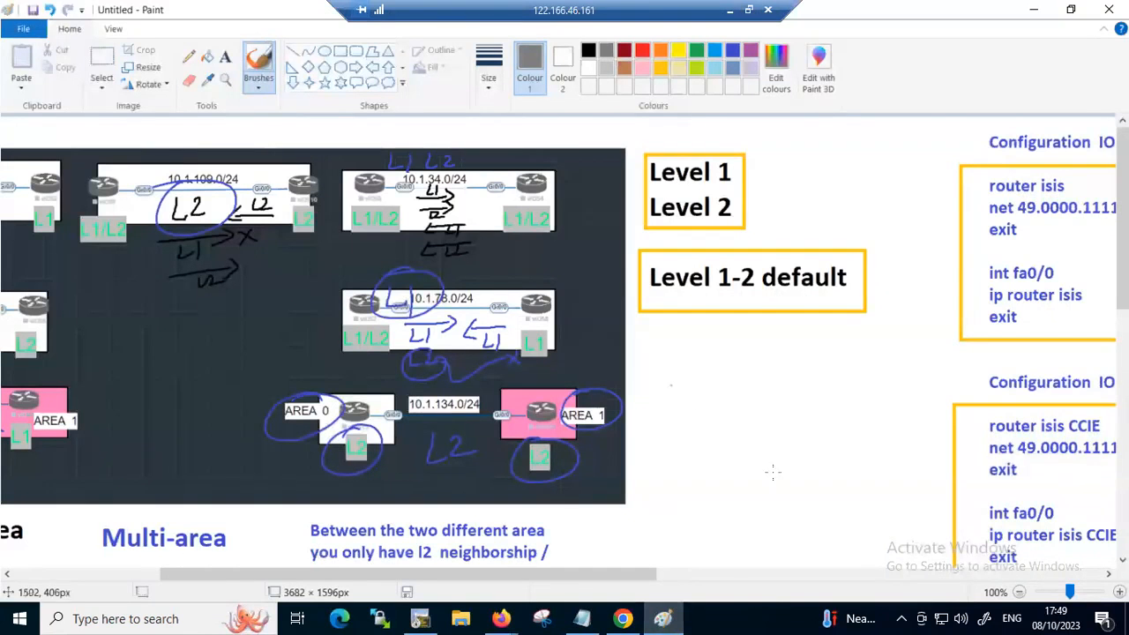
click(1037, 8)
click(729, 10)
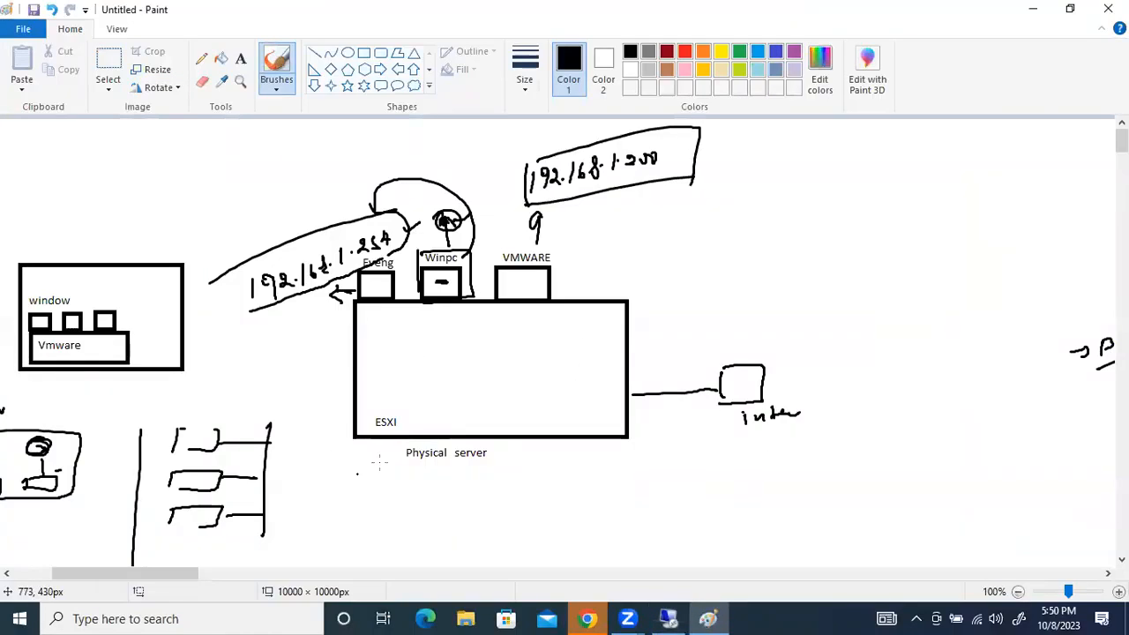
mouse_move(388, 412)
mouse_down()
mouse_move(370, 432)
mouse_move(393, 411)
mouse_up()
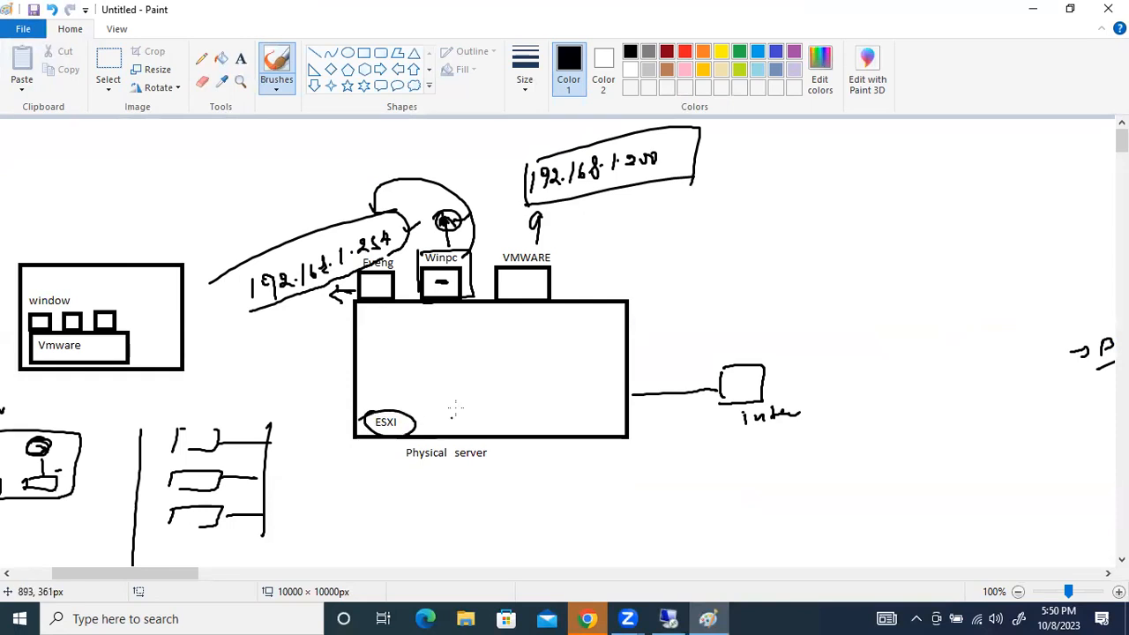
Handwrite 192.168.1.200 beside the VMWARE box and an underlined 192.168.1.100 below the Winpc box
drag(584, 280, 734, 260)
drag(744, 253, 740, 251)
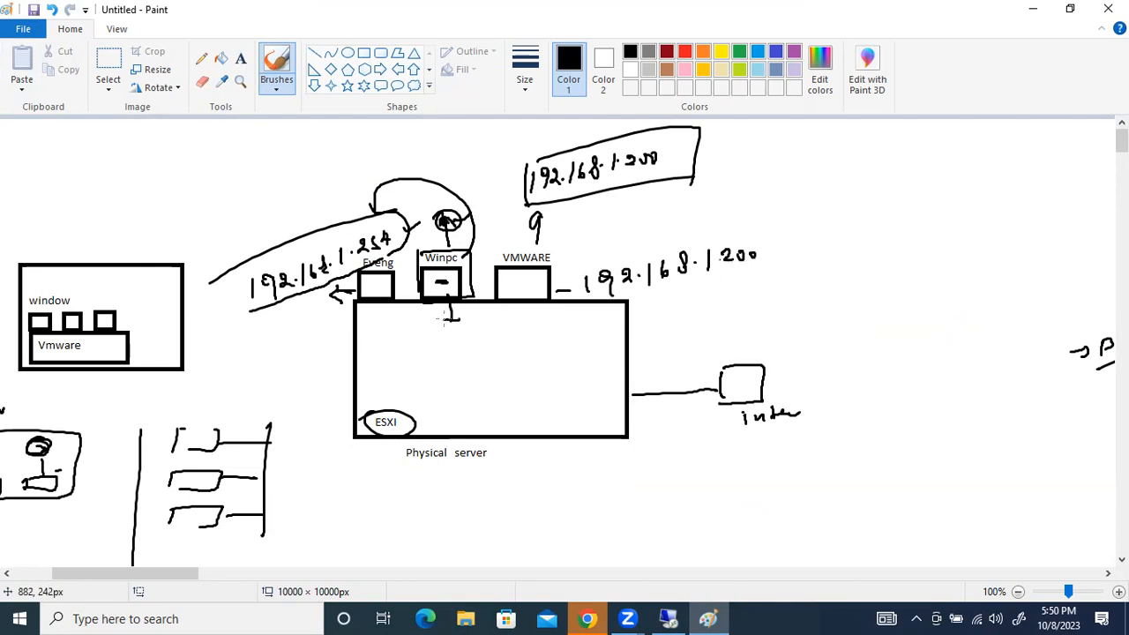
mouse_move(457, 338)
mouse_down()
mouse_move(452, 354)
mouse_move(503, 342)
mouse_up()
drag(518, 321, 587, 323)
drag(461, 359, 596, 339)
Draw a line out of the Eveng box and handwrite an underlined 192.168.1.254 below it
drag(375, 294, 324, 315)
drag(256, 332, 257, 359)
drag(281, 334, 274, 351)
drag(284, 333, 306, 338)
mouse_move(307, 326)
mouse_down()
mouse_move(308, 345)
mouse_move(348, 337)
mouse_up()
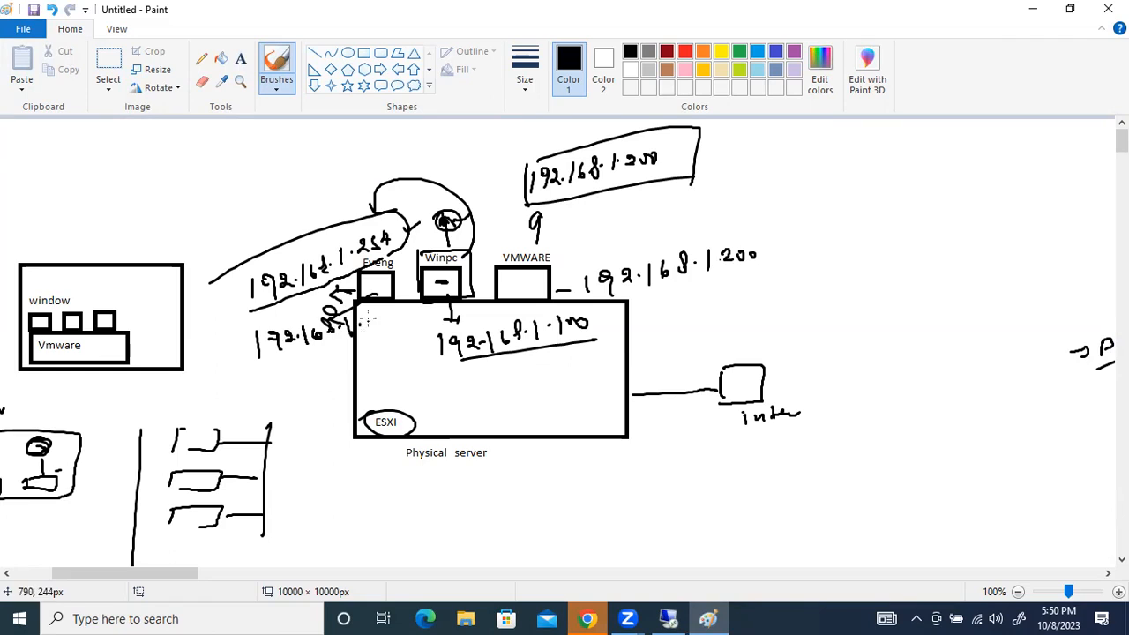
drag(394, 314, 385, 325)
drag(403, 314, 403, 325)
drag(277, 359, 401, 335)
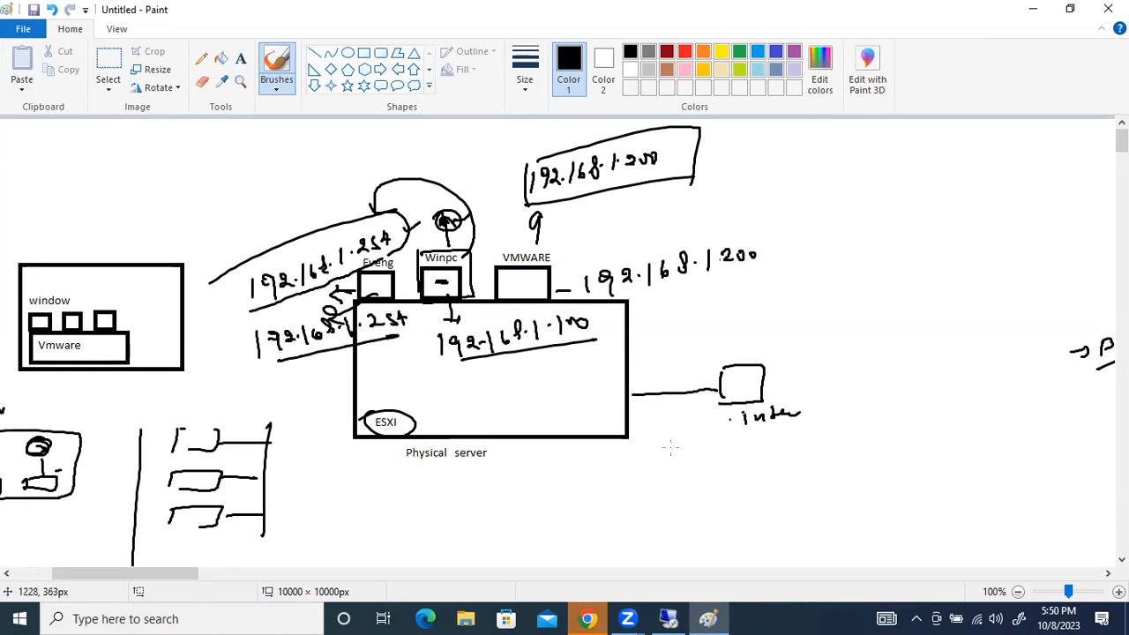
Add tick marks at the Winpc and VMWARE boxes and a short stroke in the Eveng box
drag(172, 574, 149, 574)
drag(425, 286, 457, 277)
drag(490, 281, 512, 273)
drag(350, 293, 365, 289)
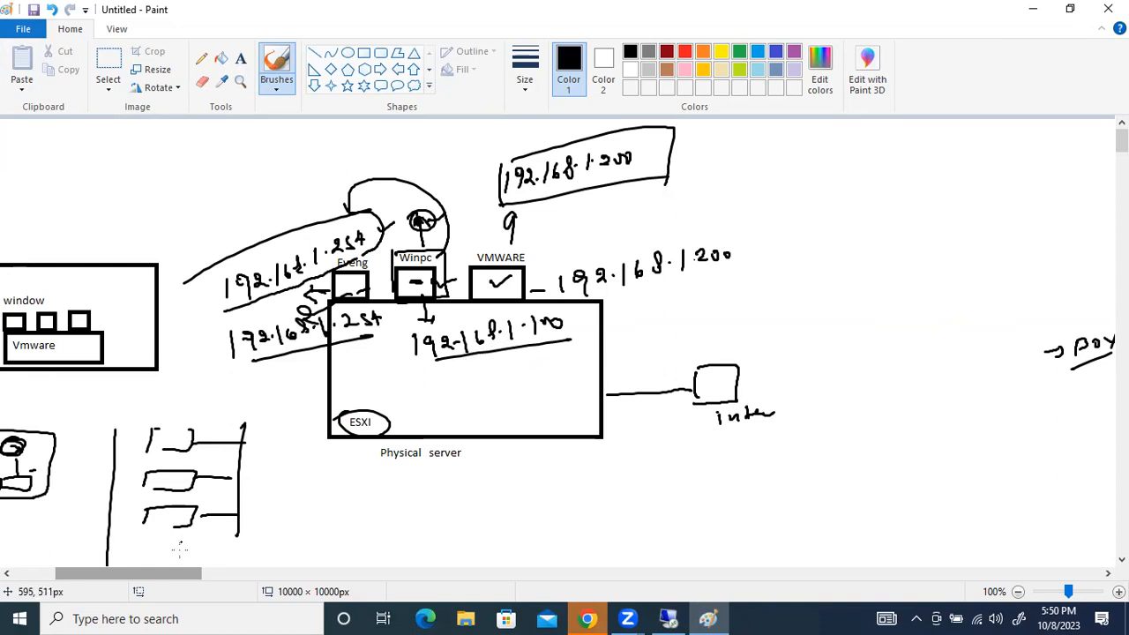
In a blank canvas area, draw a large rectangle with a rounded rectangle of about 352 × 62 px along its inner lower edge
mouse_move(166, 577)
mouse_down()
mouse_move(539, 552)
mouse_move(653, 563)
mouse_up()
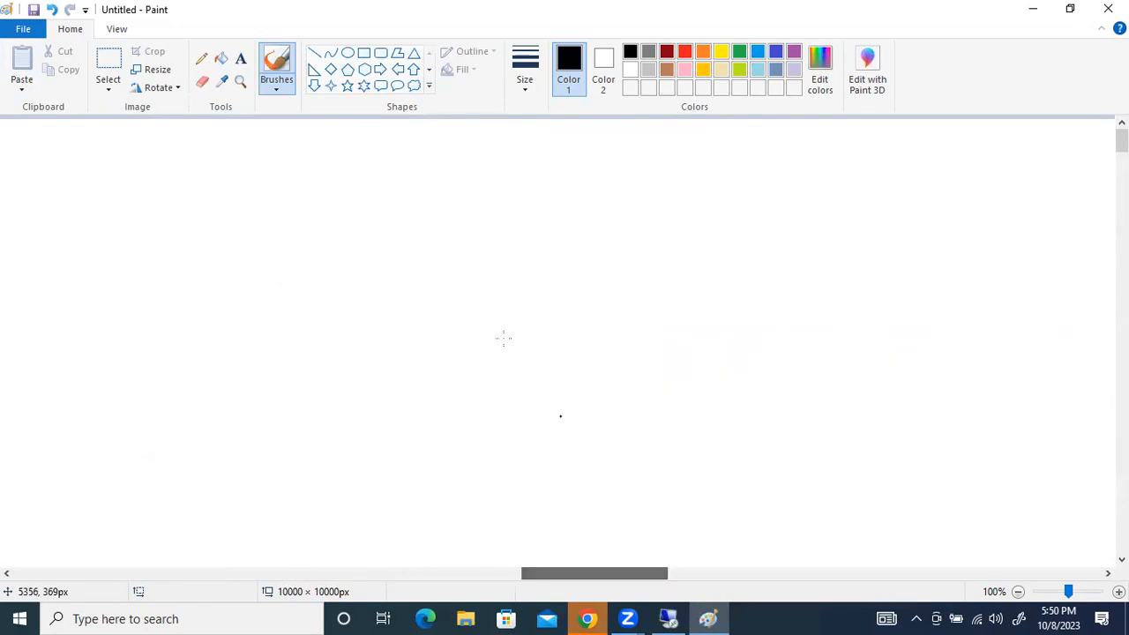
click(363, 53)
drag(168, 266, 513, 383)
click(380, 53)
drag(185, 341, 477, 381)
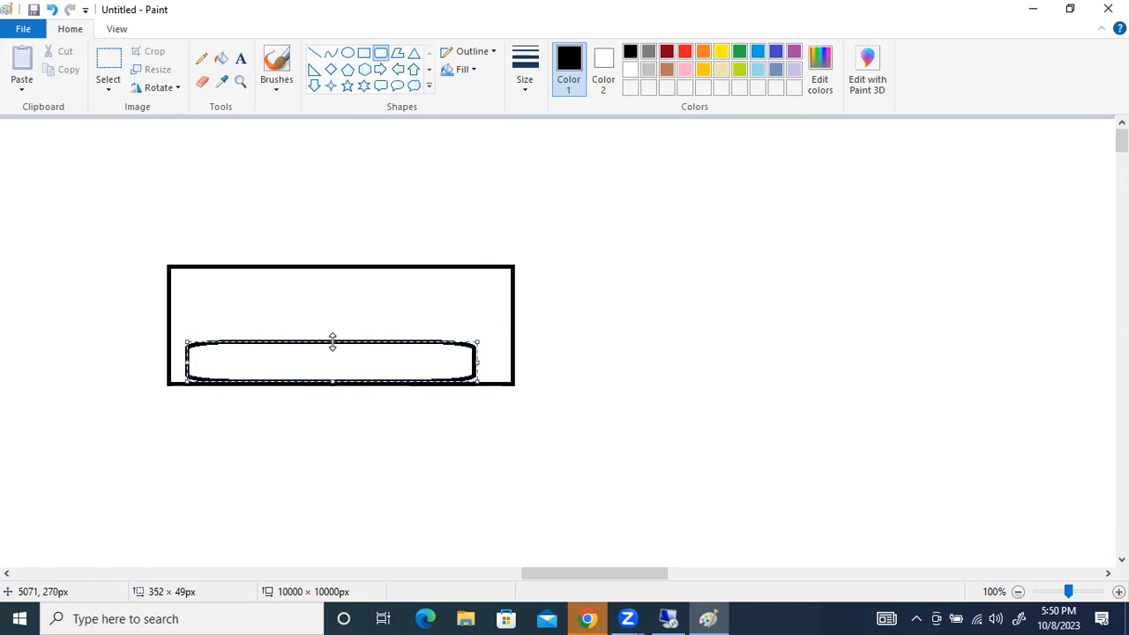
drag(333, 342, 332, 330)
Label the rounded rectangle with the text ESXI and the address 192.168.1.200
click(240, 59)
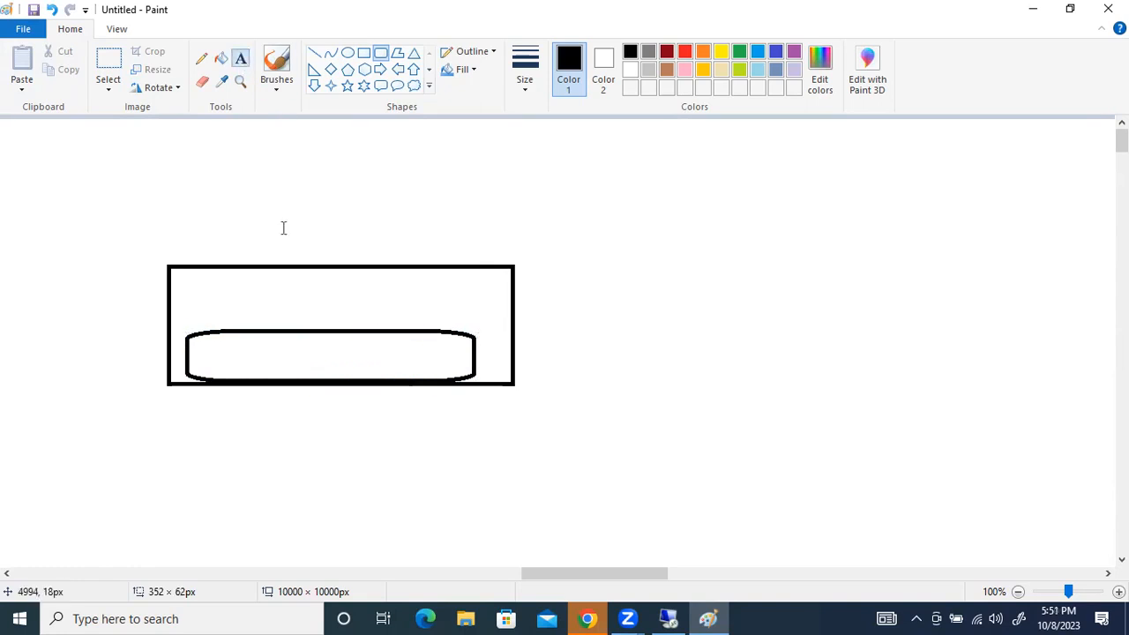
click(278, 354)
text(ESXI)
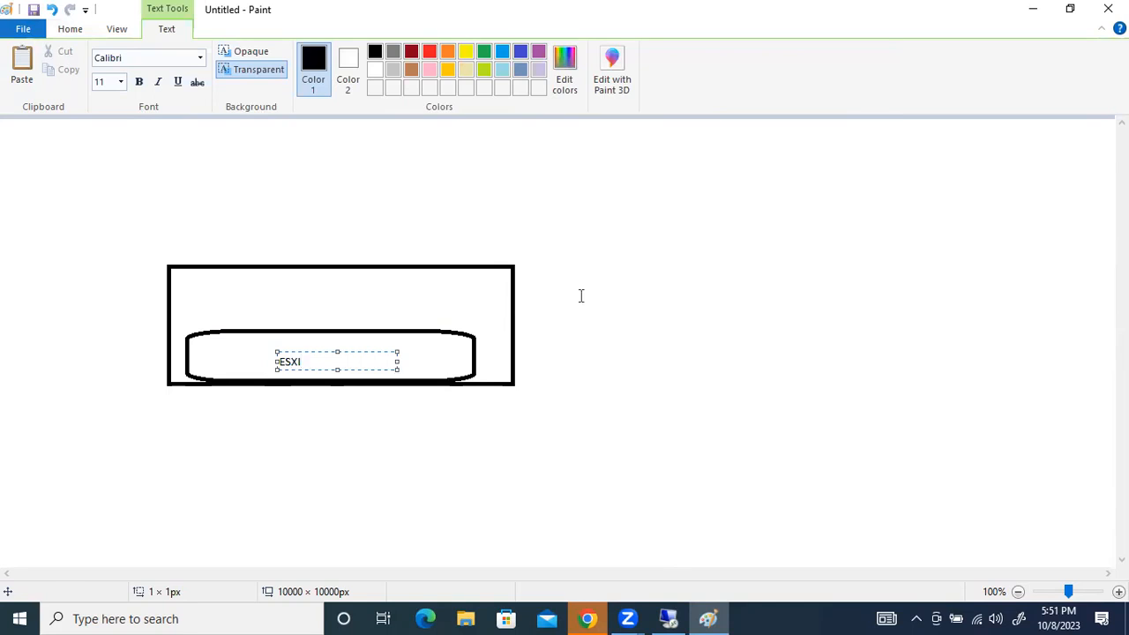
click(401, 406)
click(330, 353)
text(192.168.1.)
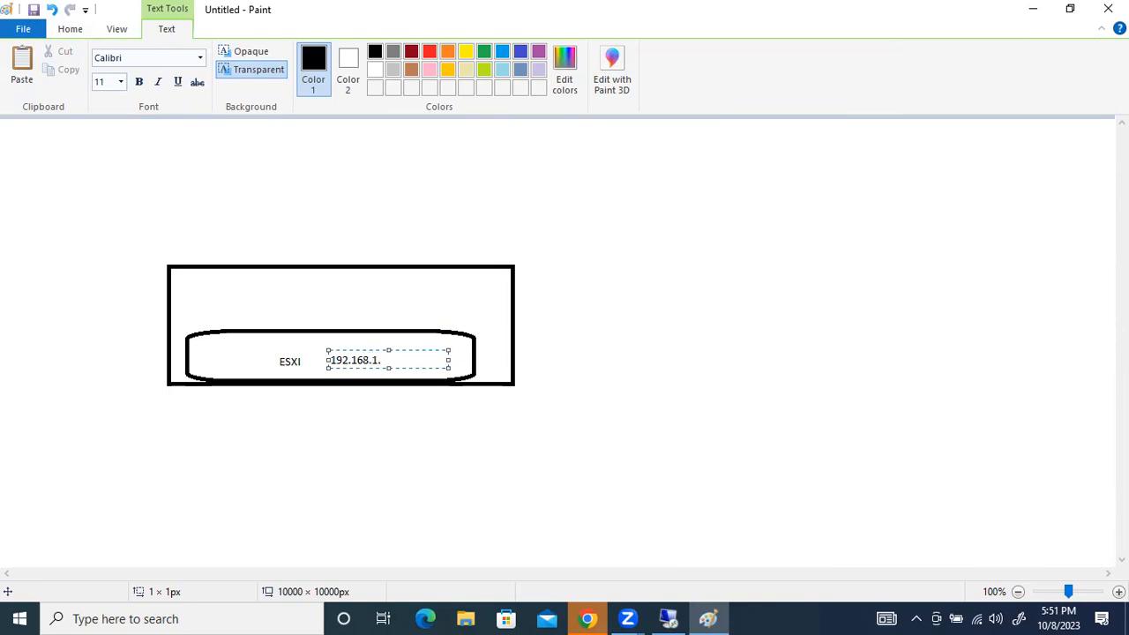
text(200)
click(379, 280)
Draw two small boxes of about 40 × 32 px side by side on top of the ESXI shape
click(363, 52)
drag(215, 300, 250, 328)
drag(327, 301, 360, 328)
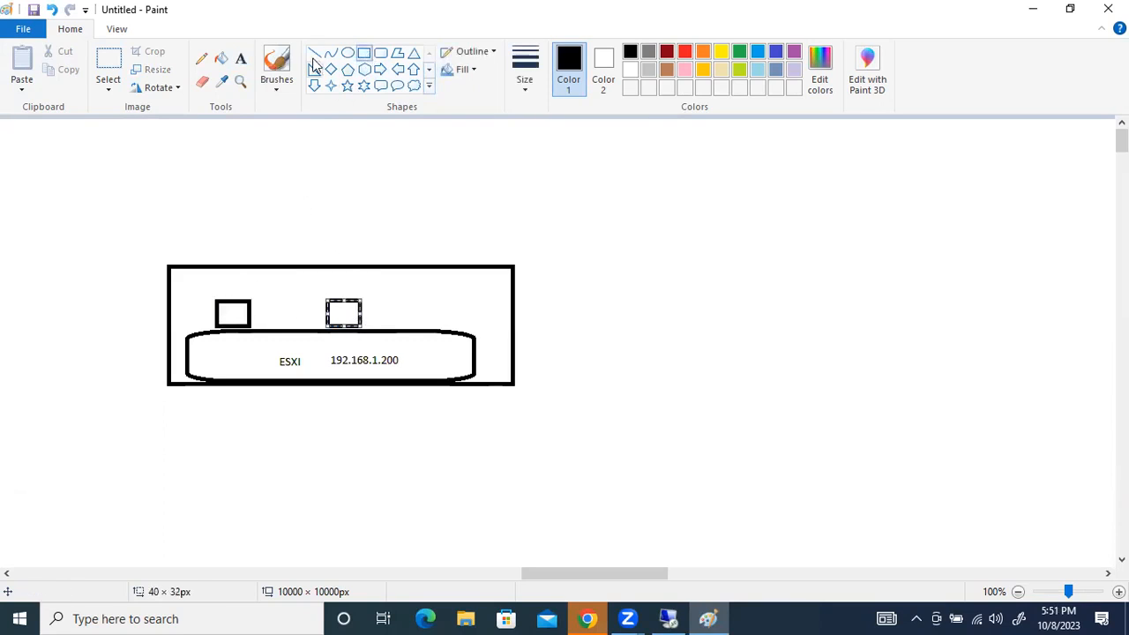
Label the first small box EVE and place the address 192.168.1.254 above that label
click(241, 58)
click(218, 276)
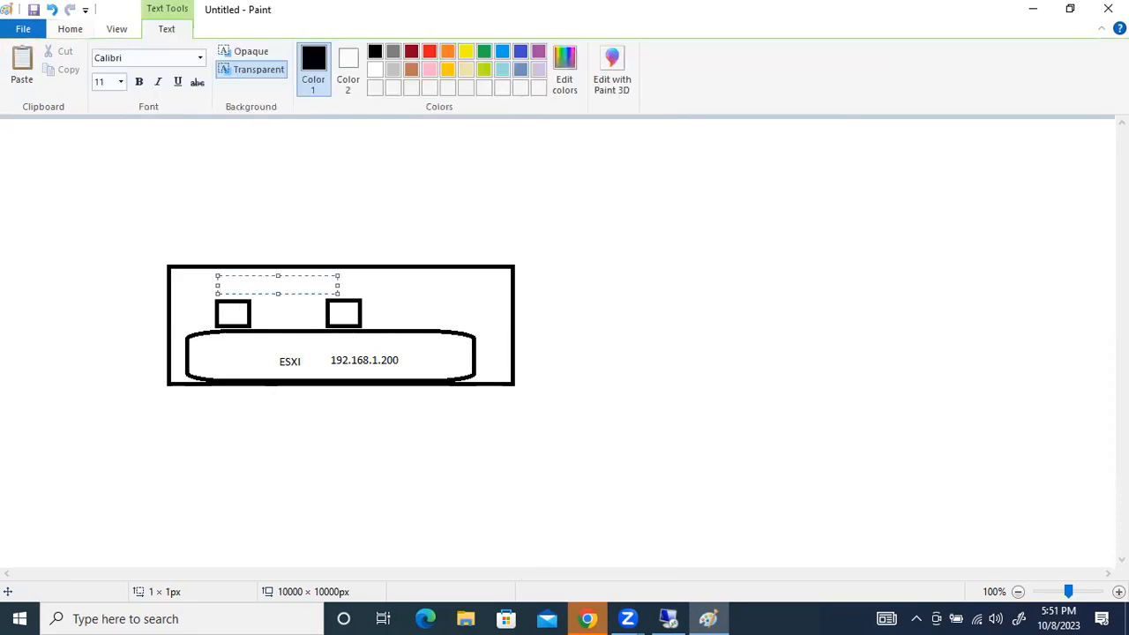
text(EV)
text(+)
text(E)
click(234, 348)
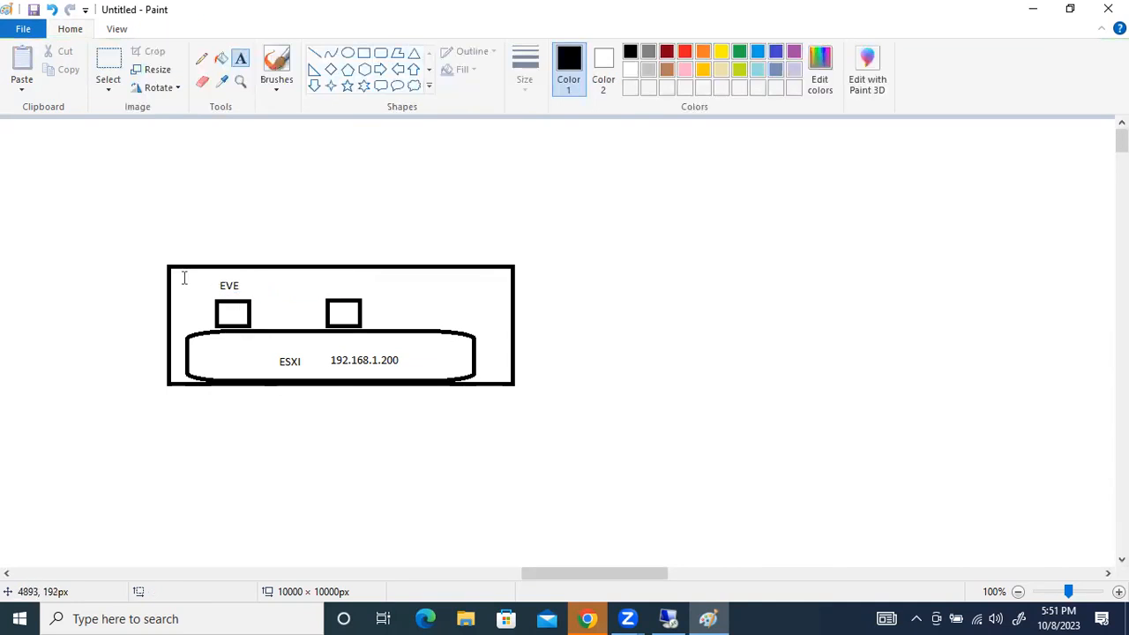
click(184, 273)
text(192.168.1.254)
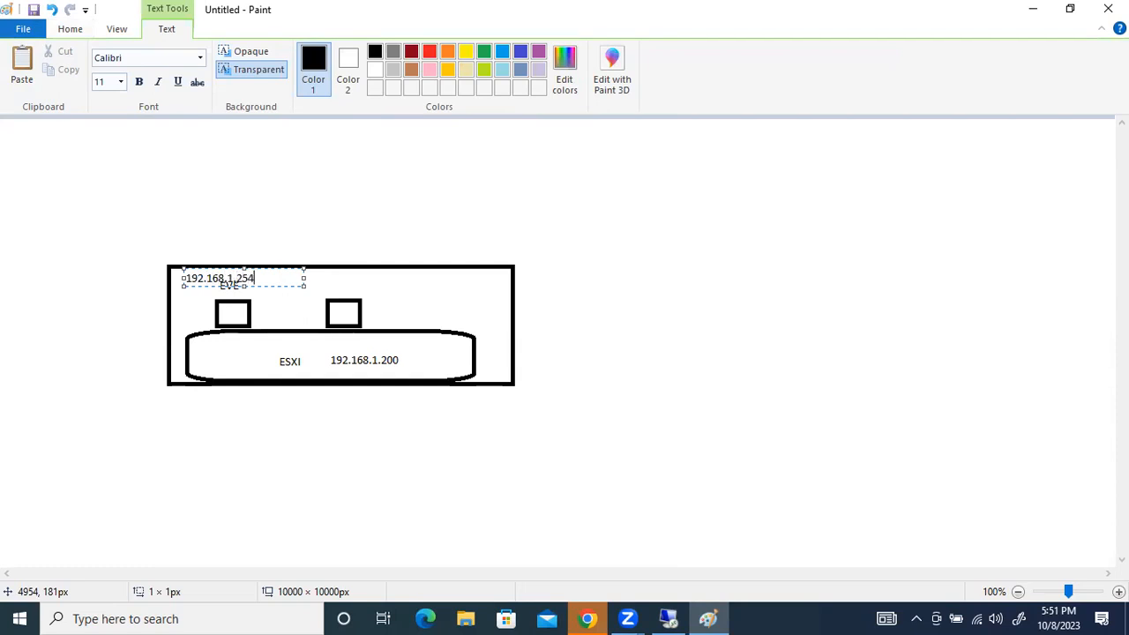
drag(181, 266, 178, 263)
Add the address 192.168.1.100 as text above the second small box
click(398, 282)
drag(323, 272, 441, 288)
text(192.168.1.100)
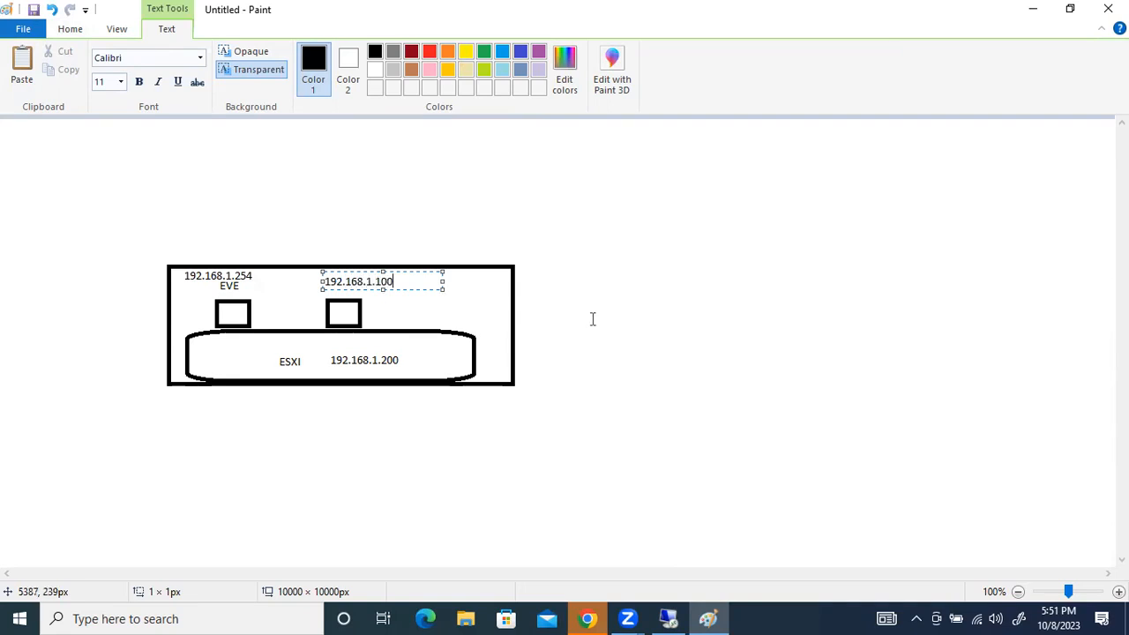
click(545, 306)
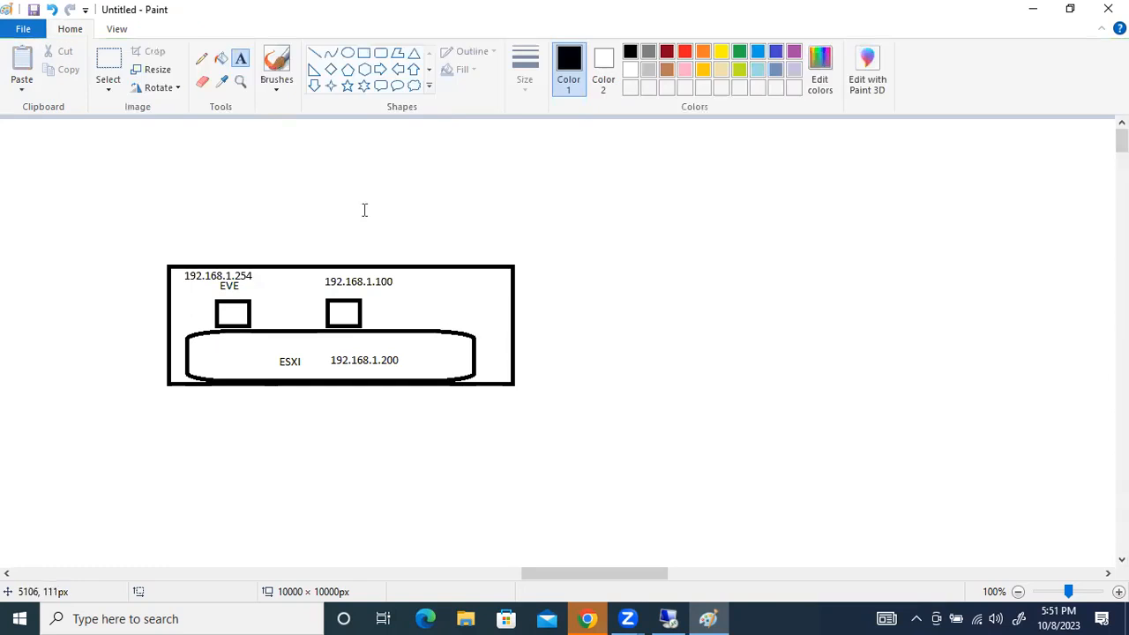
Draw a rectangle of about 73 × 37 px in the empty area up and right of the host, and label it VS
click(363, 53)
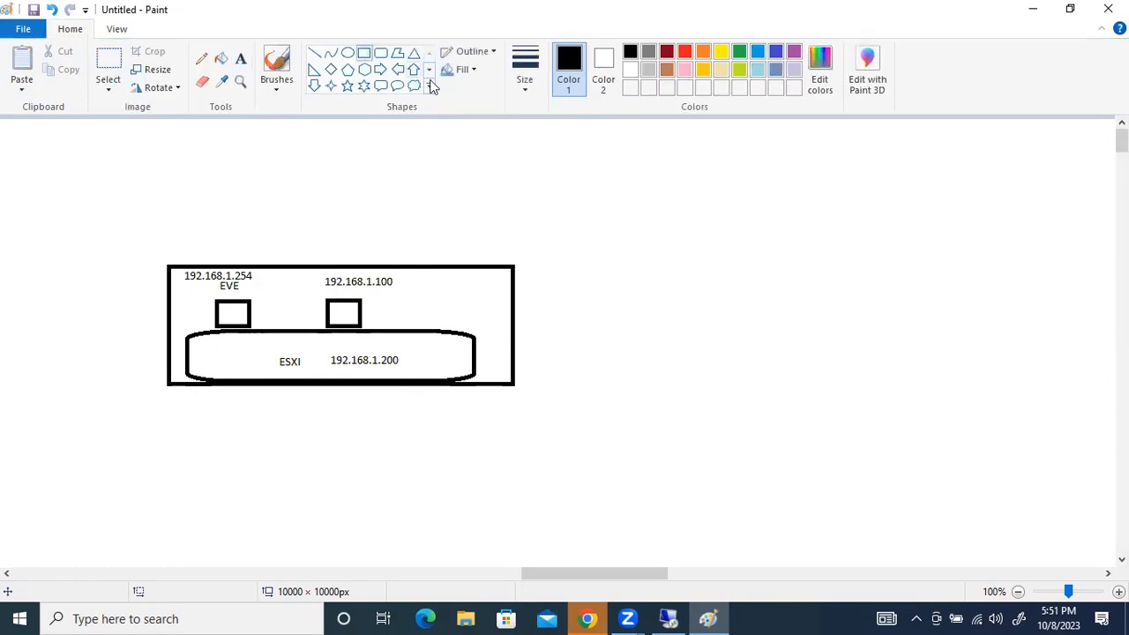
mouse_move(895, 153)
mouse_down()
mouse_move(904, 177)
mouse_move(958, 186)
mouse_up()
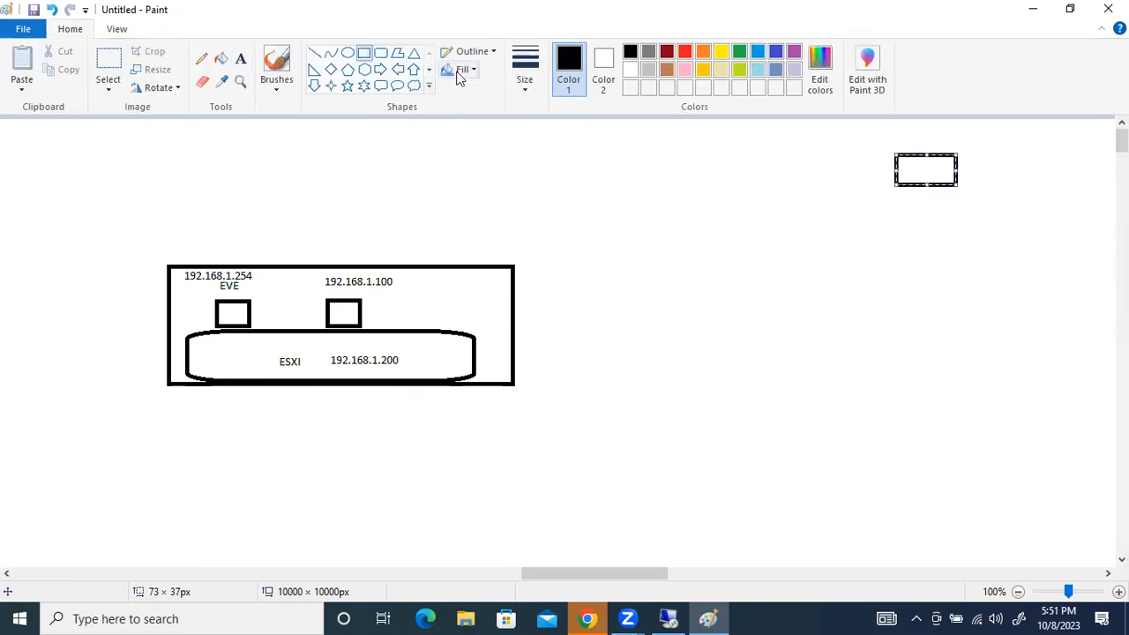
click(242, 59)
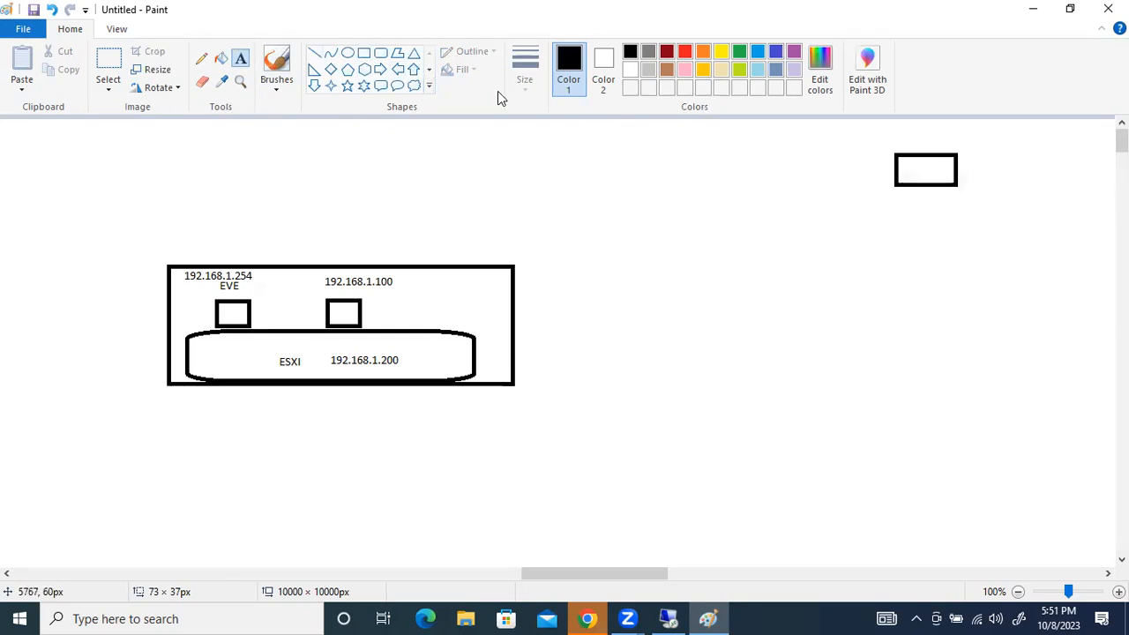
click(906, 166)
text(VS)
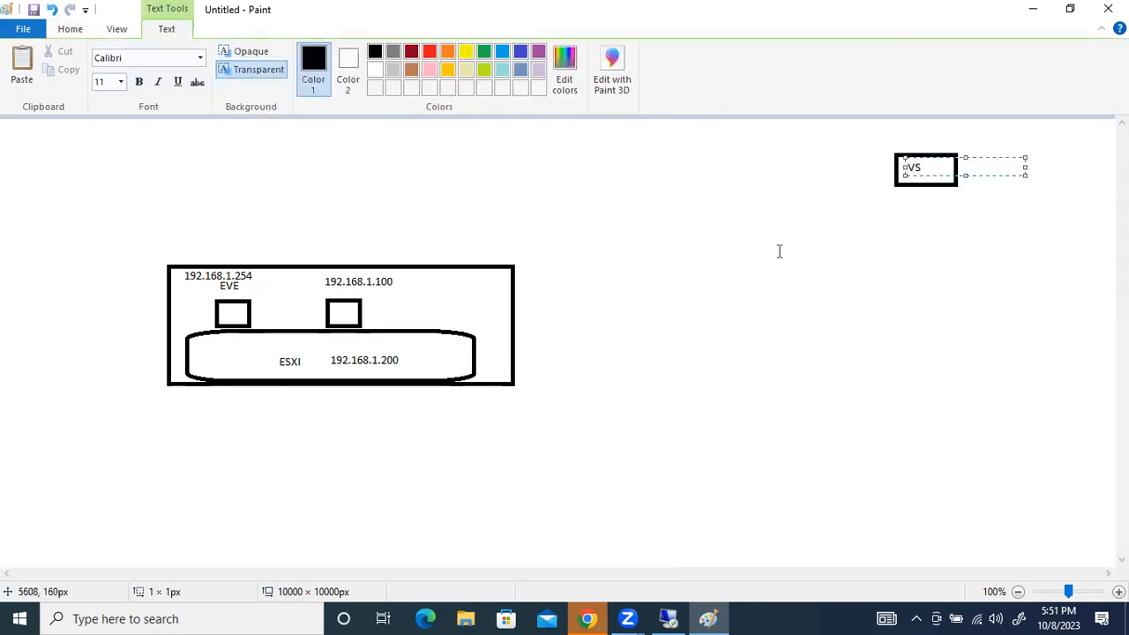
click(789, 256)
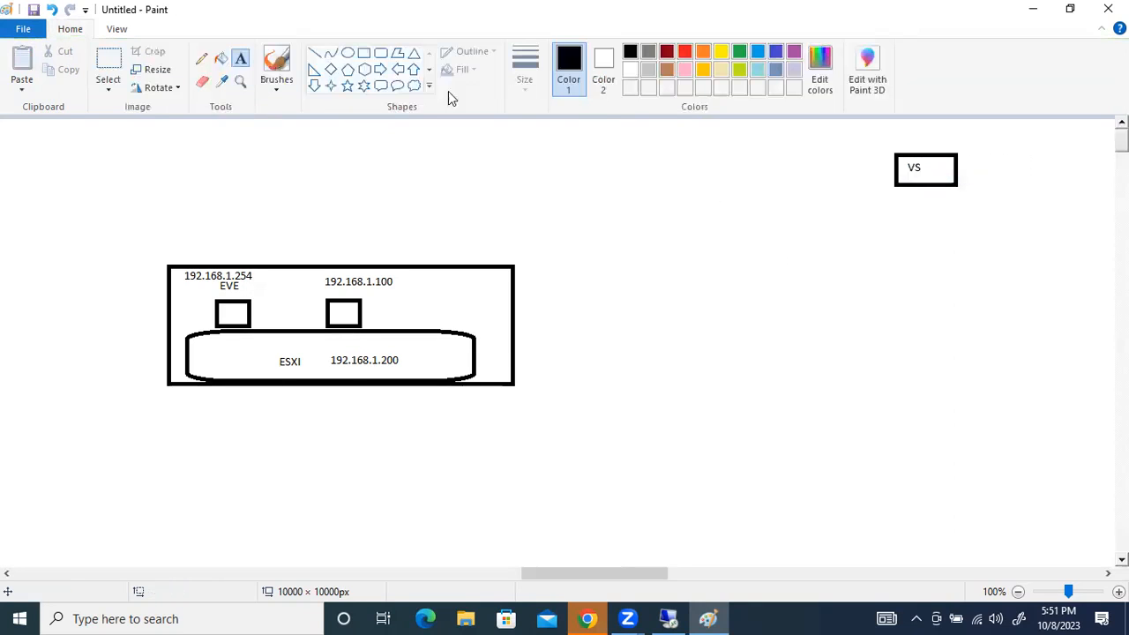
Draw three small boxes of about 41 × 31 px around the VS box, one to its left and two below
click(363, 53)
drag(814, 134, 844, 163)
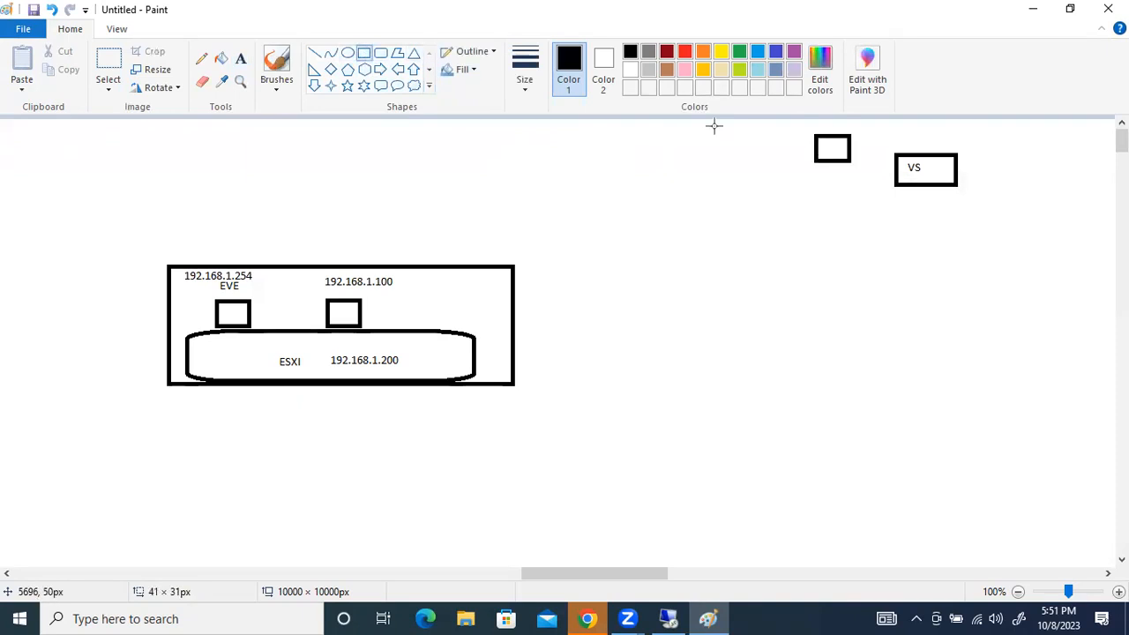
drag(838, 211, 875, 239)
drag(944, 228, 983, 262)
Connect each of the three small boxes to the VS box with a straight line
click(314, 53)
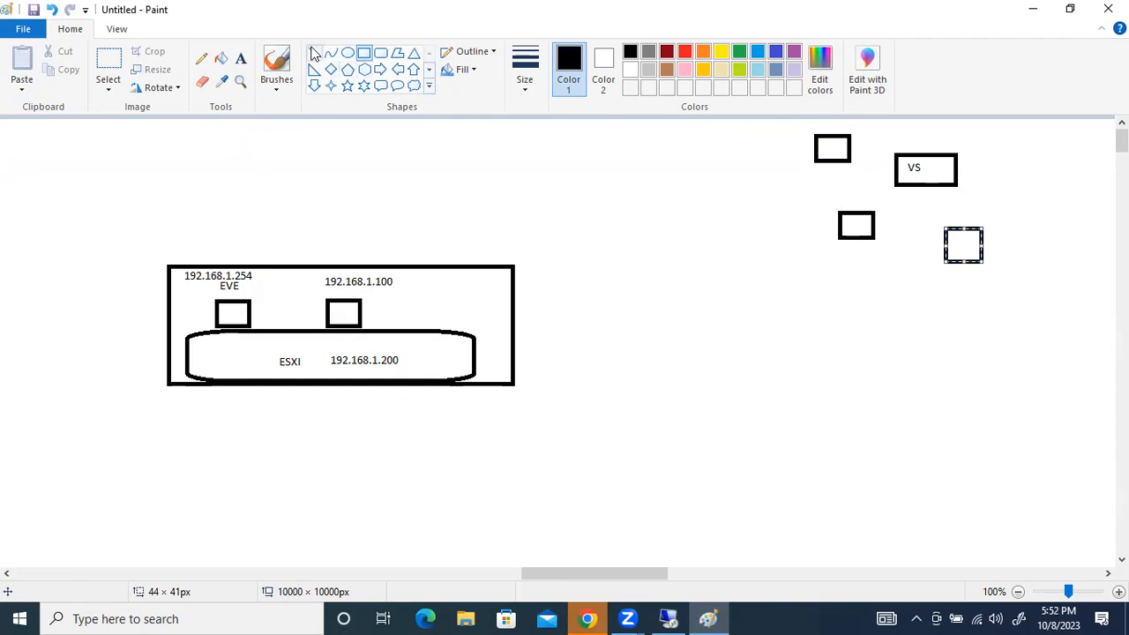
mouse_move(849, 151)
mouse_down()
mouse_move(896, 165)
mouse_move(861, 213)
mouse_up()
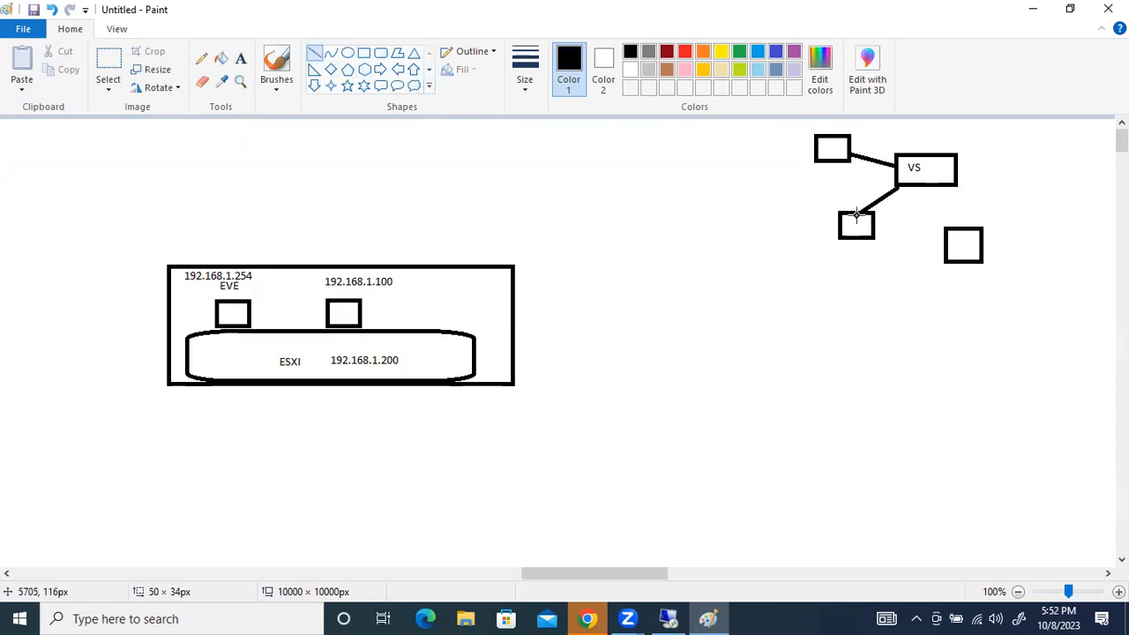
drag(945, 187, 970, 224)
Handwrite 1.254, 1.100 and 1.200 beneath the three small boxes, underlining 1.200, and add a tick mark beside each box
click(275, 67)
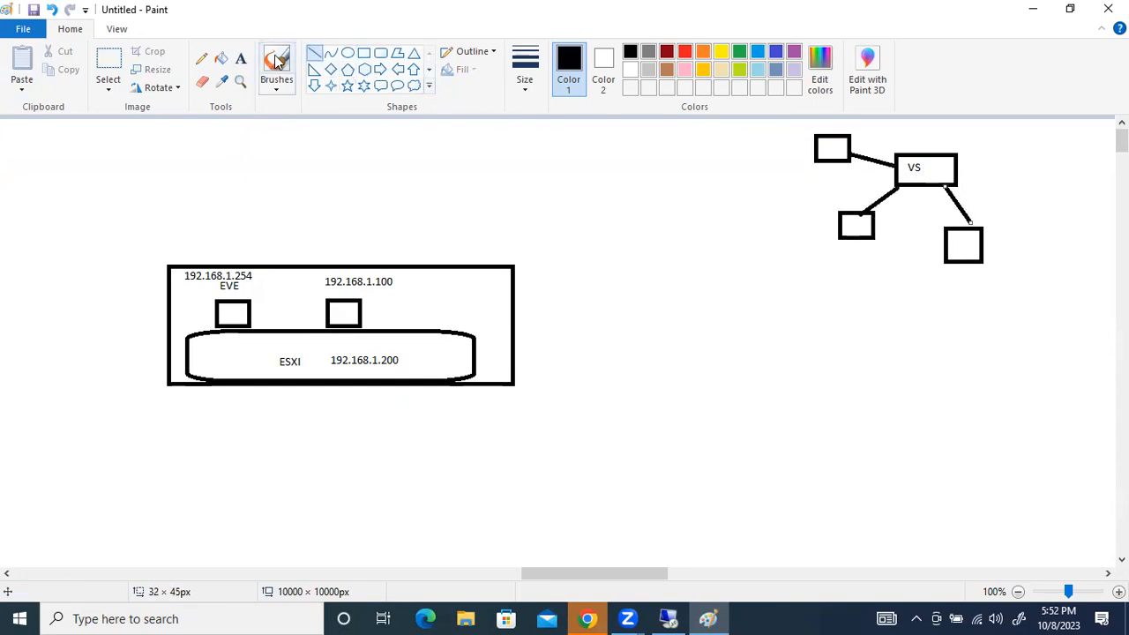
mouse_move(810, 174)
mouse_down()
mouse_move(810, 186)
mouse_move(839, 182)
mouse_up()
mouse_move(844, 171)
mouse_down()
mouse_move(844, 182)
mouse_move(851, 169)
mouse_up()
drag(859, 167, 863, 175)
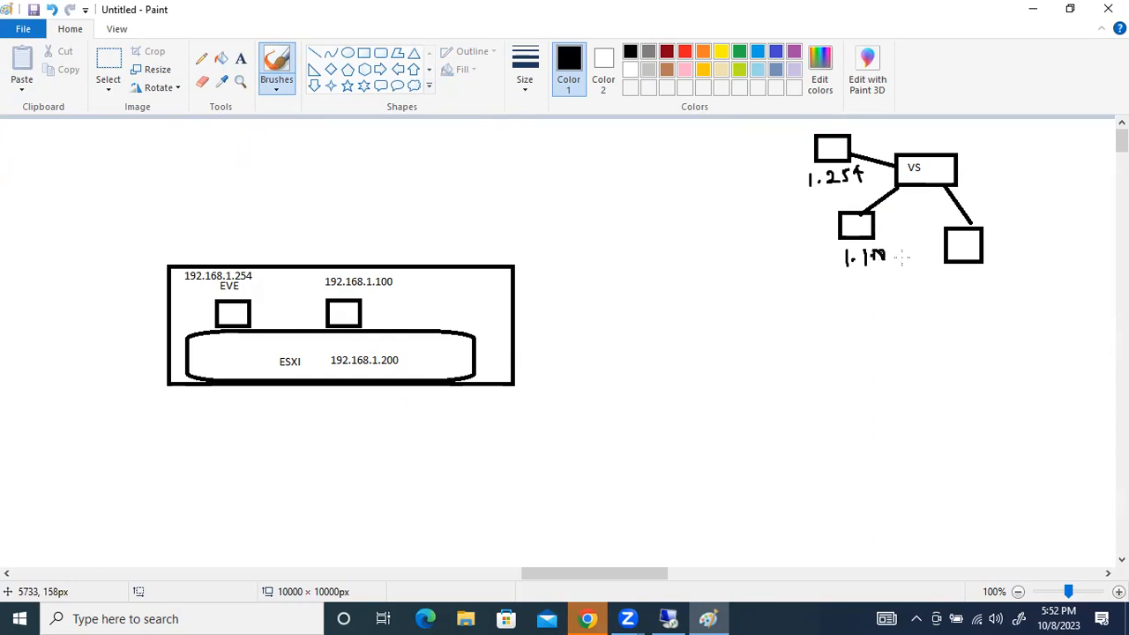
drag(976, 271, 1016, 284)
drag(948, 303, 1039, 290)
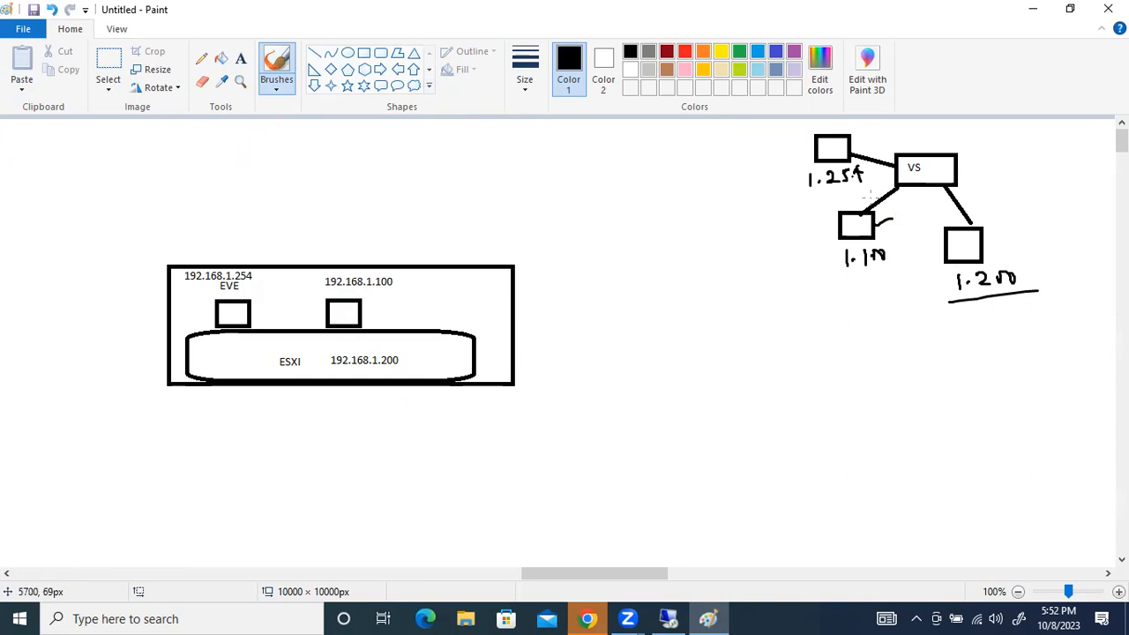
drag(860, 138, 878, 127)
drag(983, 259, 1002, 244)
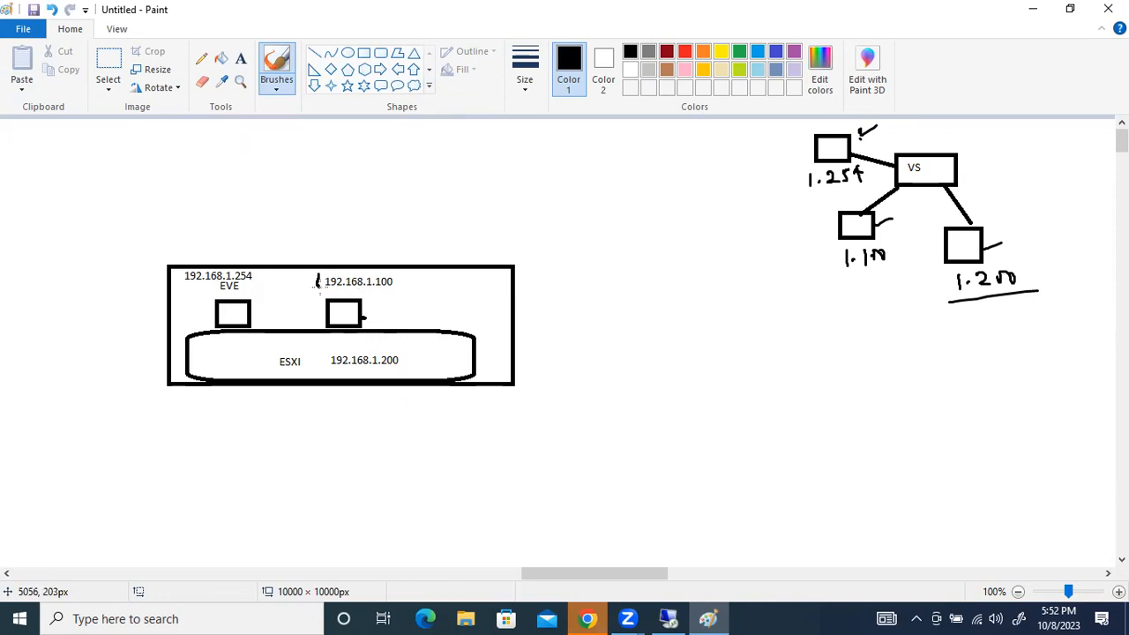
Circle and tick the 192.168.1.100 address, and draw a rounded rectangle of about 124 × 61 px to the right of the host
mouse_move(357, 291)
mouse_down()
mouse_move(397, 284)
mouse_move(379, 272)
mouse_move(315, 278)
mouse_up()
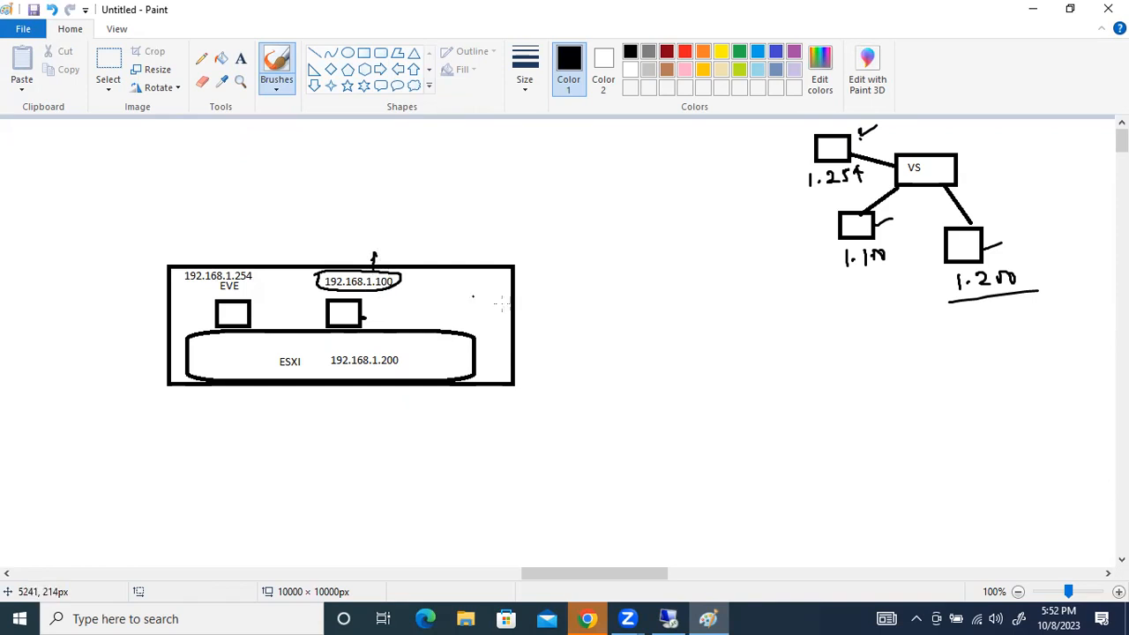
click(380, 53)
drag(672, 354, 776, 404)
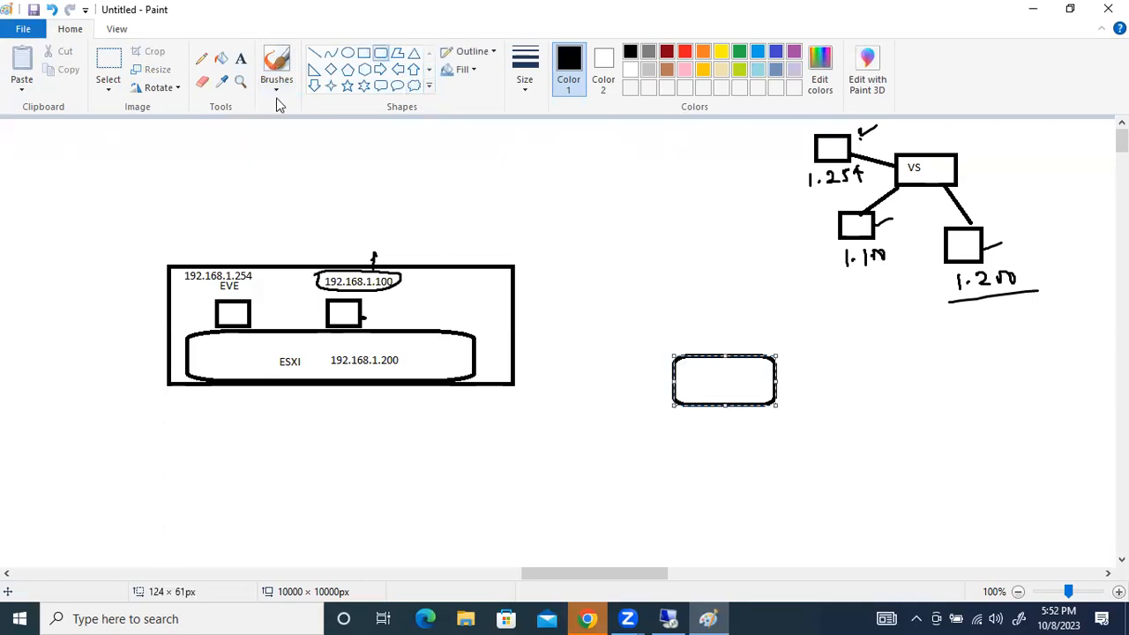
click(276, 75)
drag(402, 269, 416, 262)
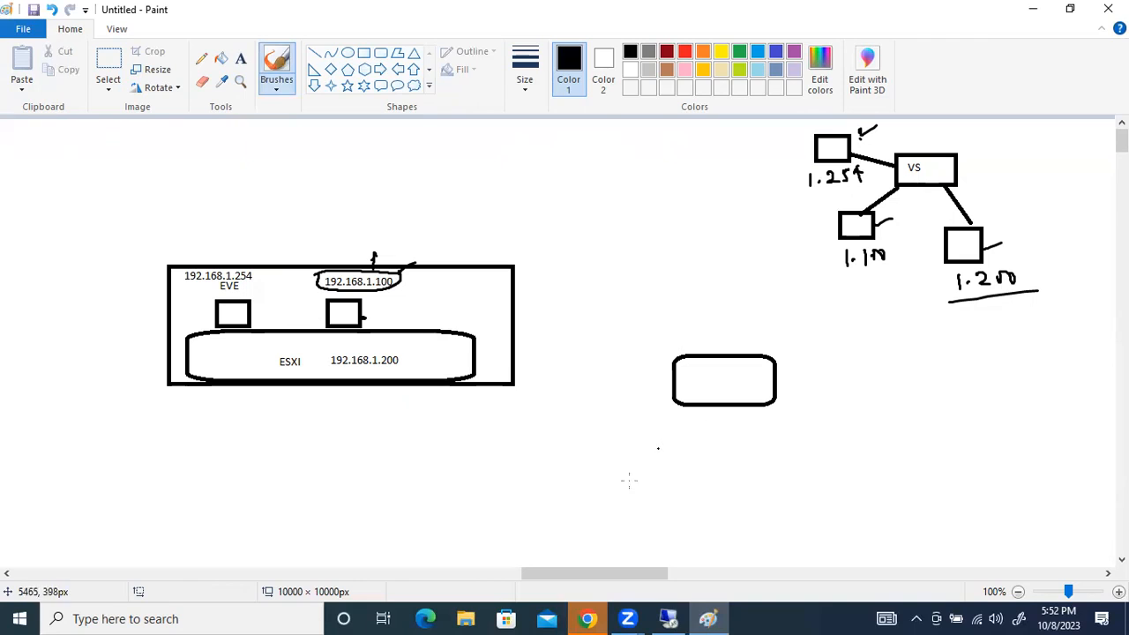
Launch Remote Desktop Connection through the Run dialog
key(super+r)
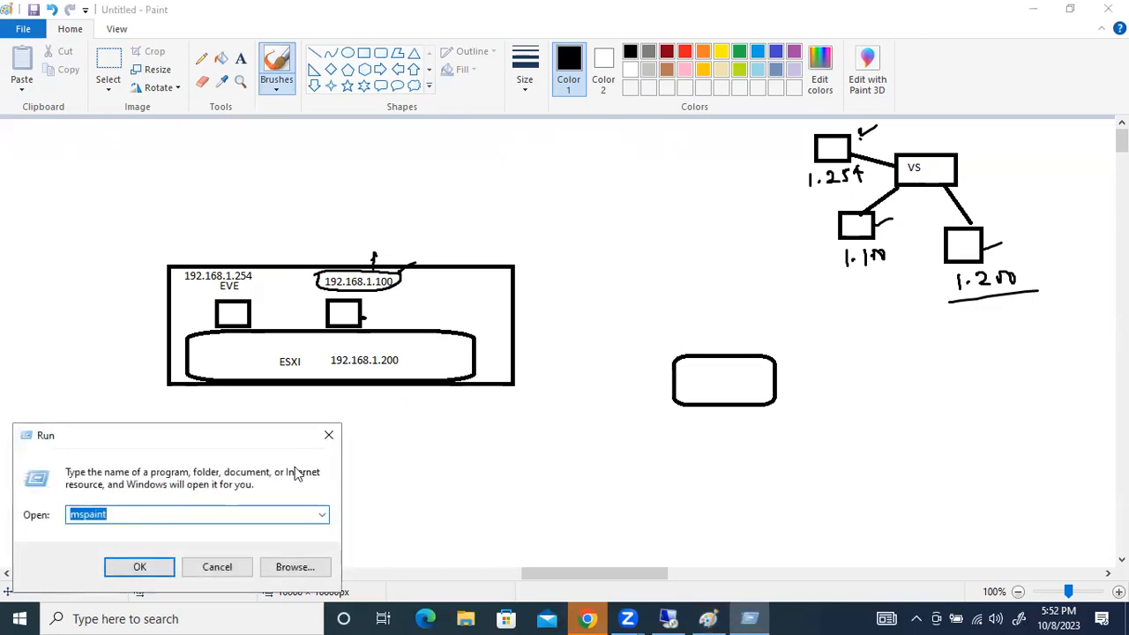
text(ms)
key(Down)
key(Down)
key(Down)
key(Down)
key(Down)
key(Return)
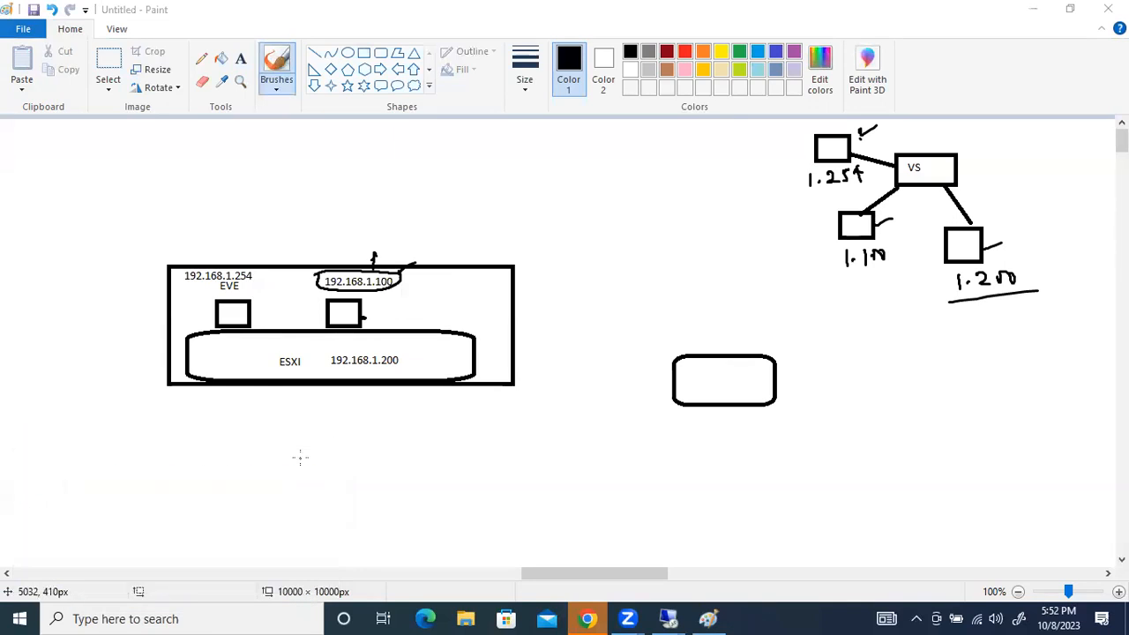
click(548, 203)
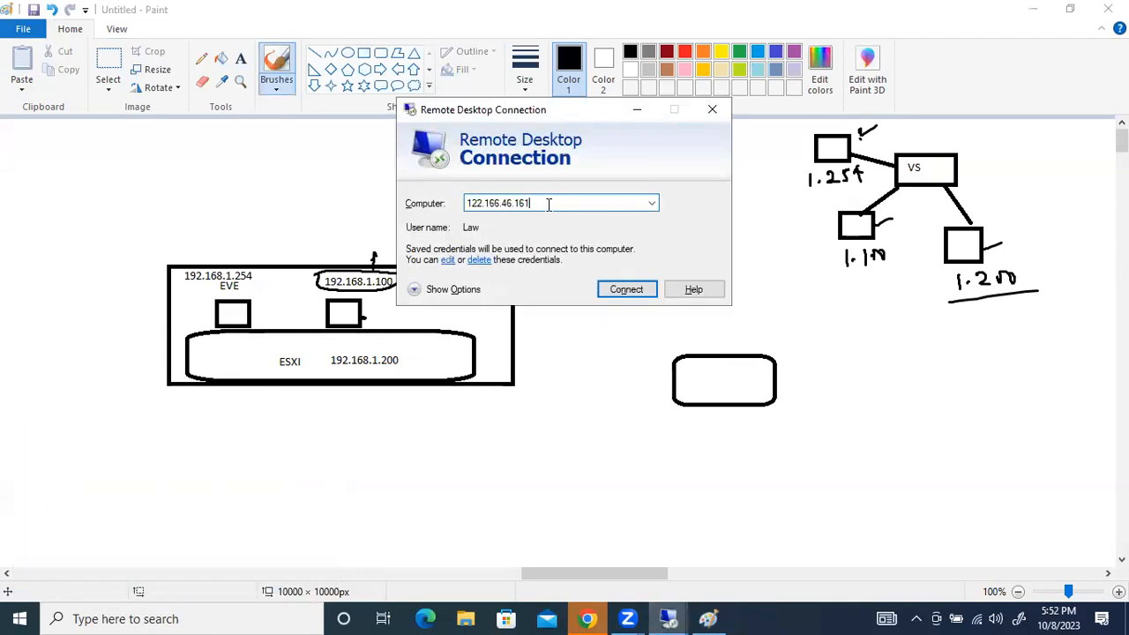
drag(550, 204, 454, 205)
key(ctrl+c)
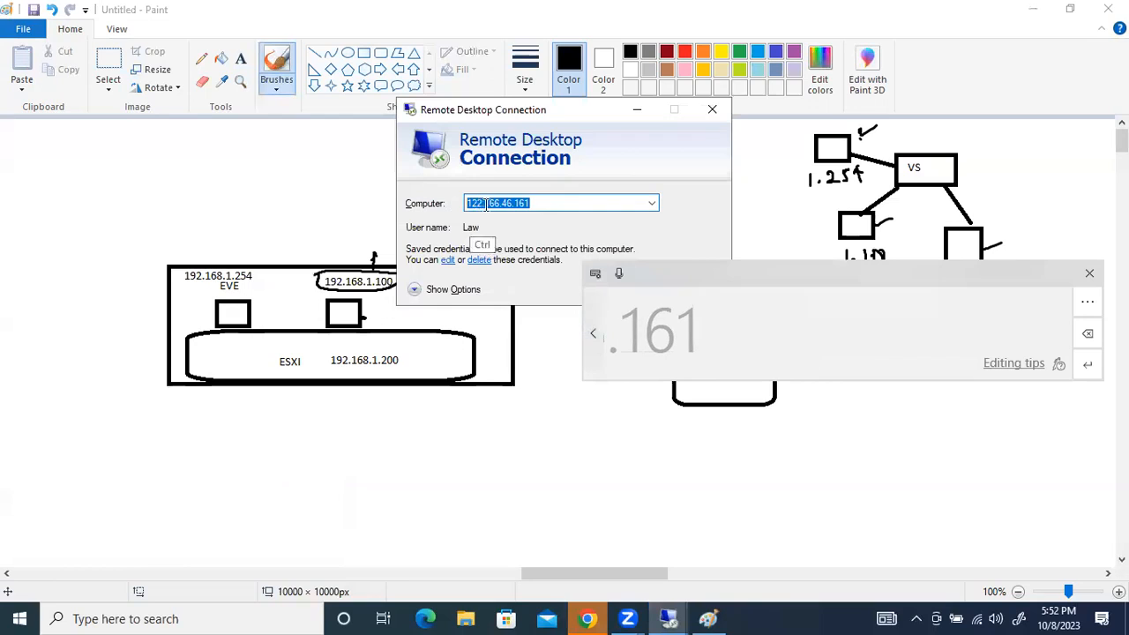
click(713, 110)
Paste the address 122.166.46.161 as text below the new rounded rectangle
click(700, 421)
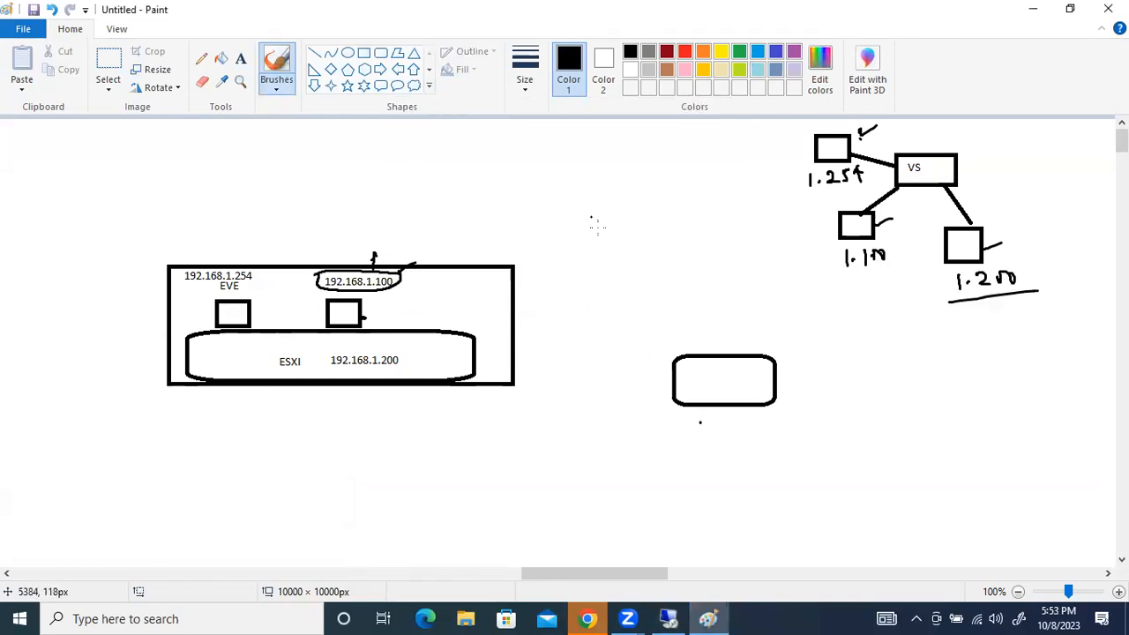
click(240, 58)
click(700, 423)
key(ctrl+v)
click(678, 453)
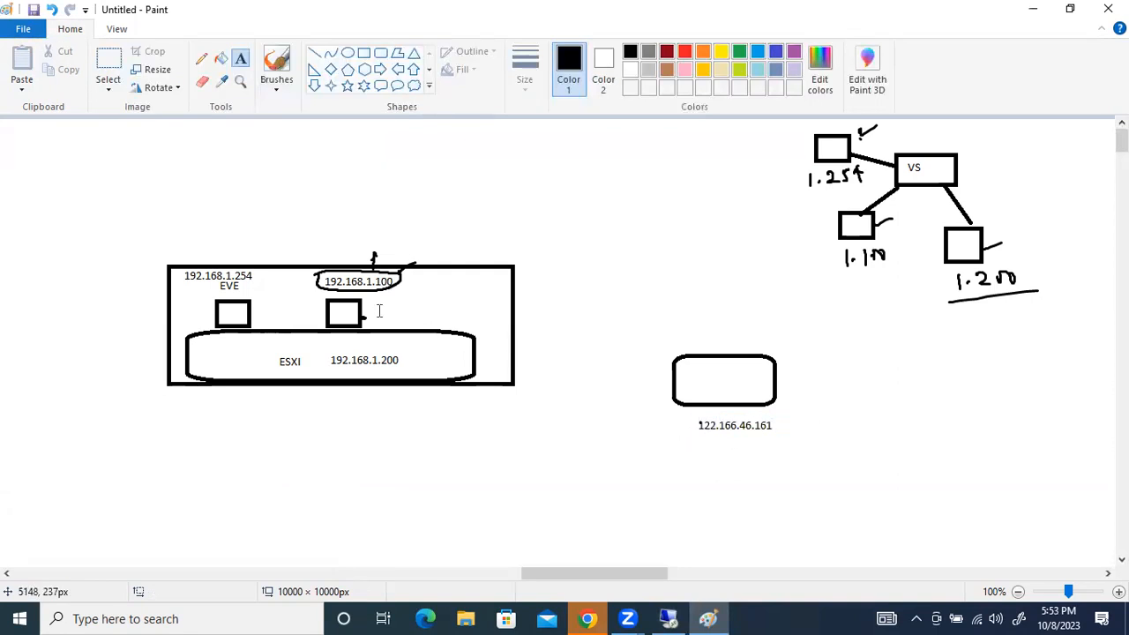
Connect the ESXI shape to the rounded rectangle with a line about 231 px long, and link that rectangle to a cloud drawn on its right
click(276, 63)
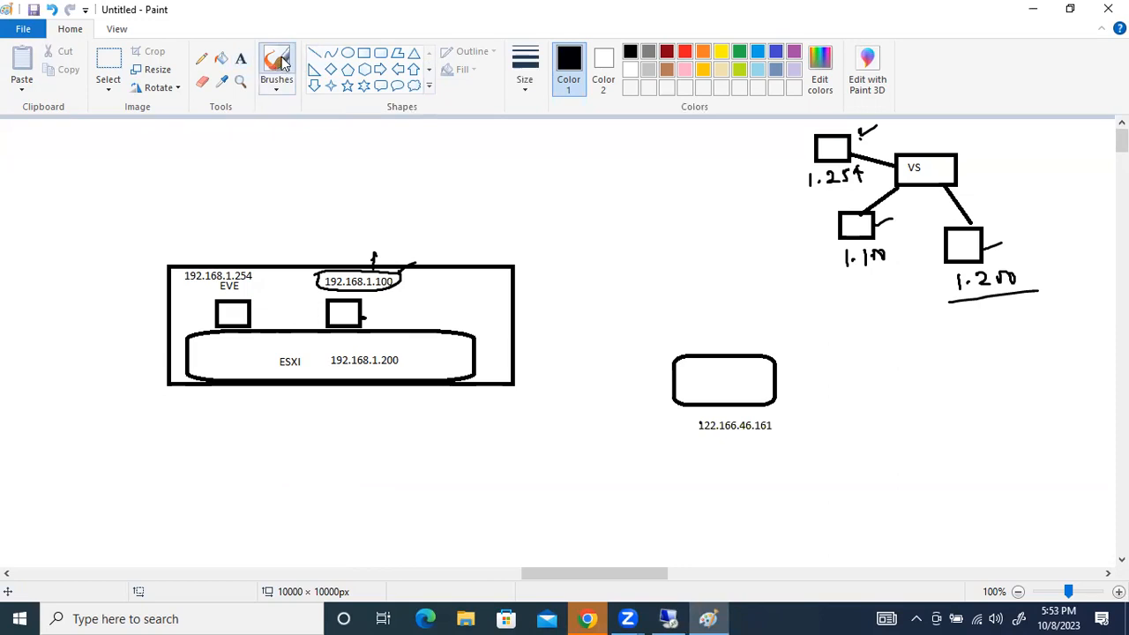
click(314, 53)
drag(477, 361, 668, 367)
click(282, 55)
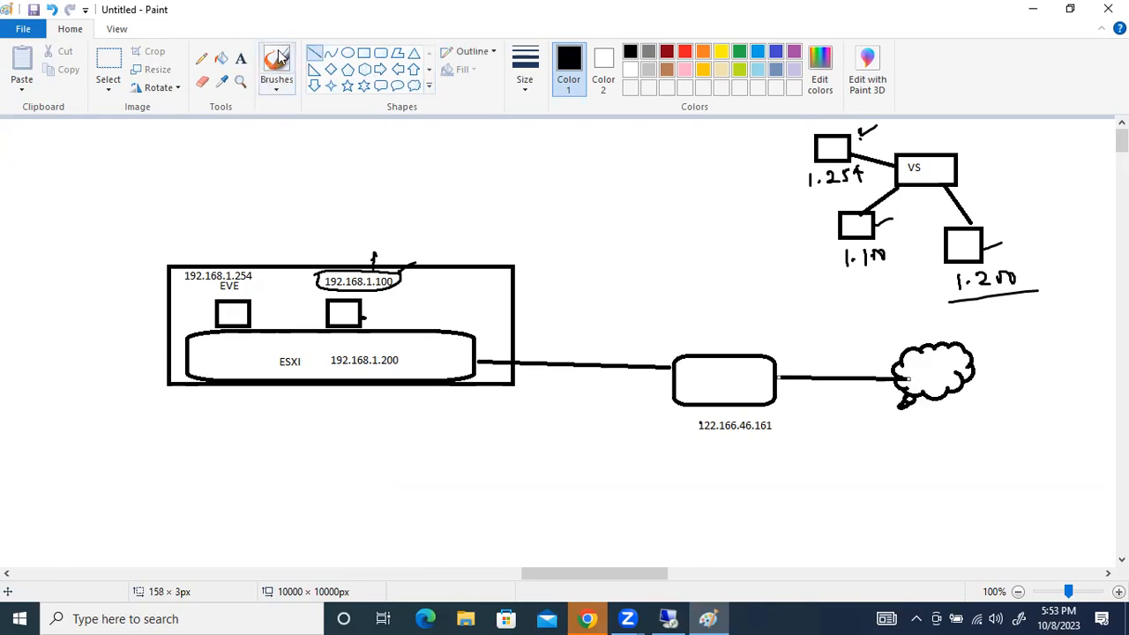
click(281, 56)
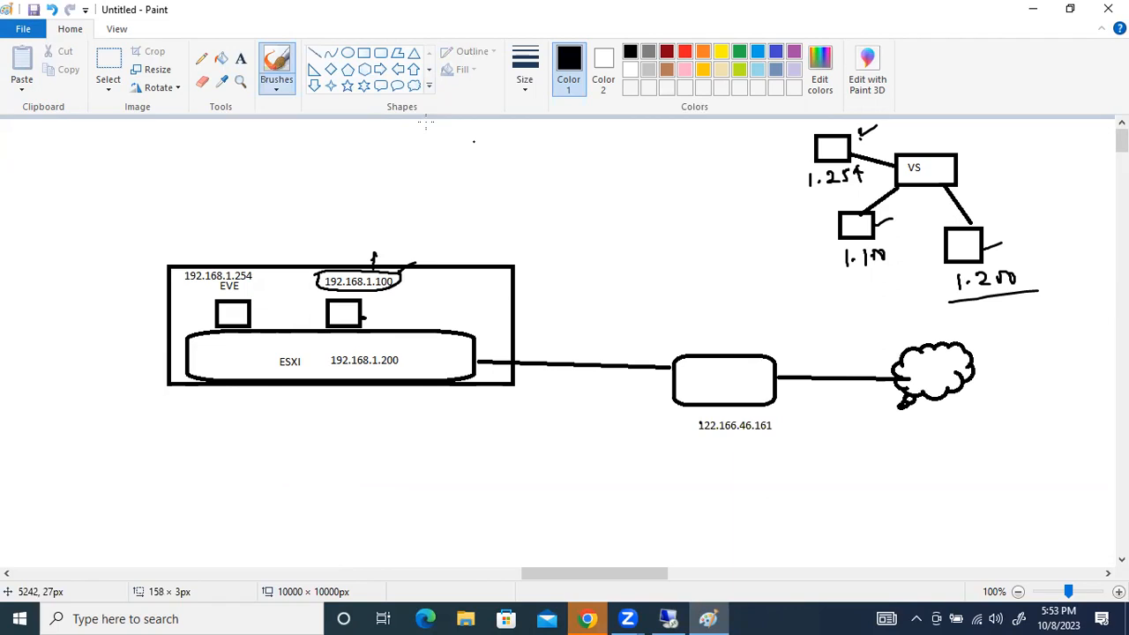
Label the cloud with the text Airtel
click(241, 58)
click(909, 368)
text(A)
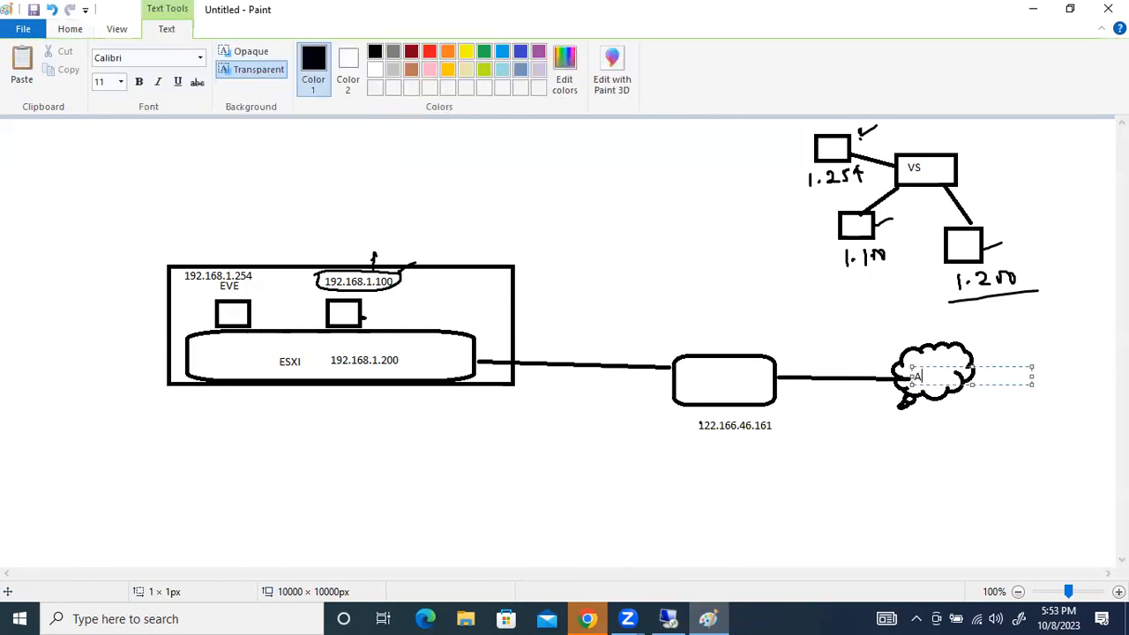
key(BackSpace)
key(BackSpace)
text(irtel)
click(875, 404)
Frame and tick the 122.166.46.161 address, and draw a freehand arrow from the Airtel cloud to the rounded rectangle
click(276, 69)
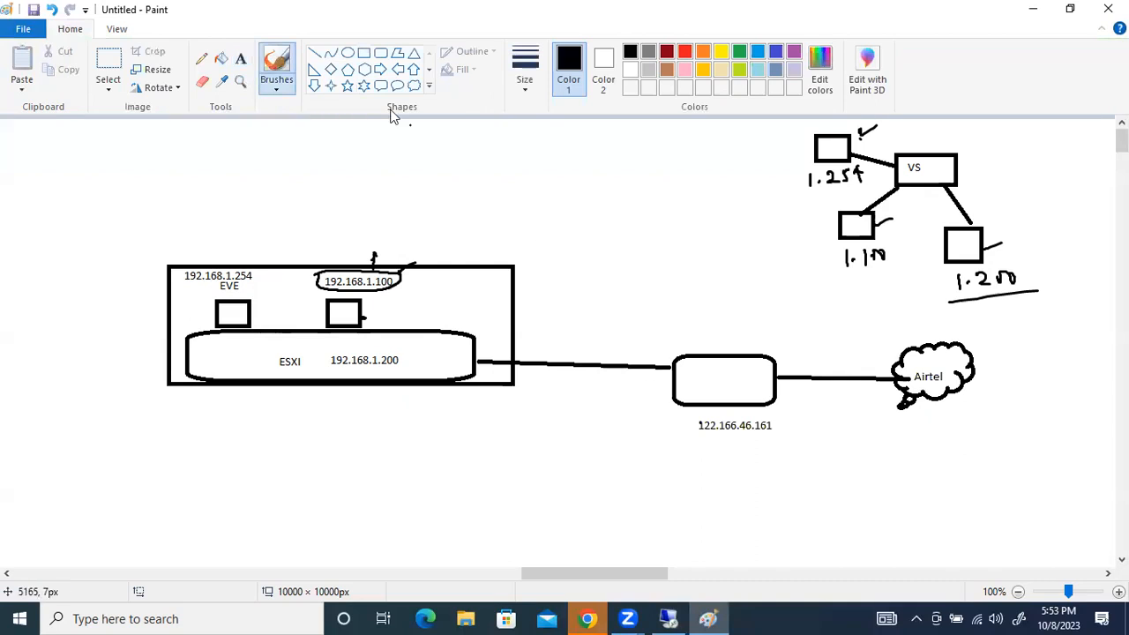
mouse_move(693, 446)
mouse_down()
mouse_move(760, 445)
mouse_move(688, 444)
mouse_move(721, 412)
mouse_move(776, 444)
mouse_move(702, 445)
mouse_up()
mouse_move(903, 361)
mouse_down()
mouse_move(782, 364)
mouse_move(792, 376)
mouse_up()
drag(786, 432, 813, 421)
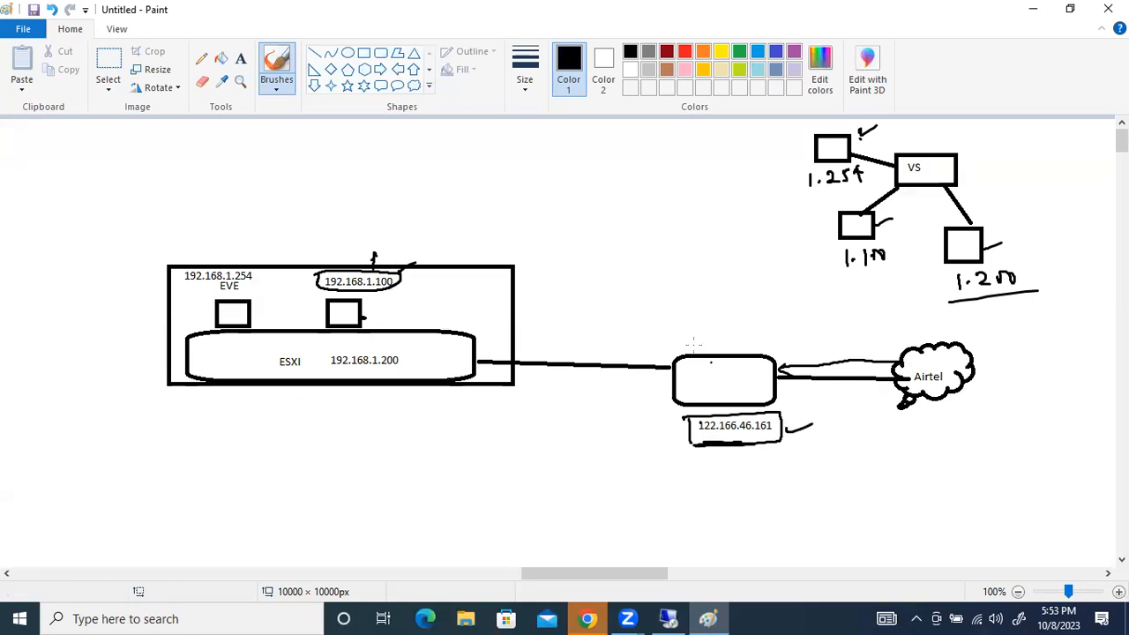
Handwrite a circled NAT with an arrow above the rounded rectangle, and mark the 192.168.1.100 box and the ESXI label
mouse_move(711, 333)
mouse_down()
mouse_move(720, 346)
mouse_move(721, 306)
mouse_move(750, 305)
mouse_move(753, 317)
mouse_up()
mouse_move(748, 291)
mouse_down()
mouse_move(698, 300)
mouse_move(706, 293)
mouse_up()
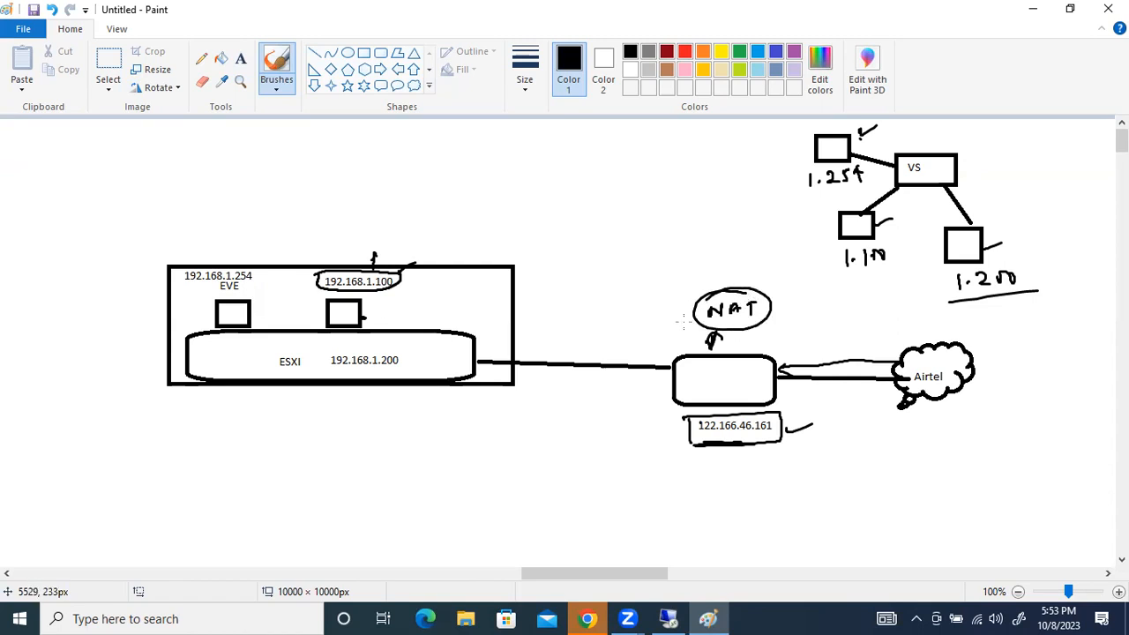
drag(362, 317, 386, 308)
drag(278, 372, 293, 371)
Switch to the remote desktop session, view the ESXi host's virtual machines with WIN_PC selected, and return to Paint
click(668, 619)
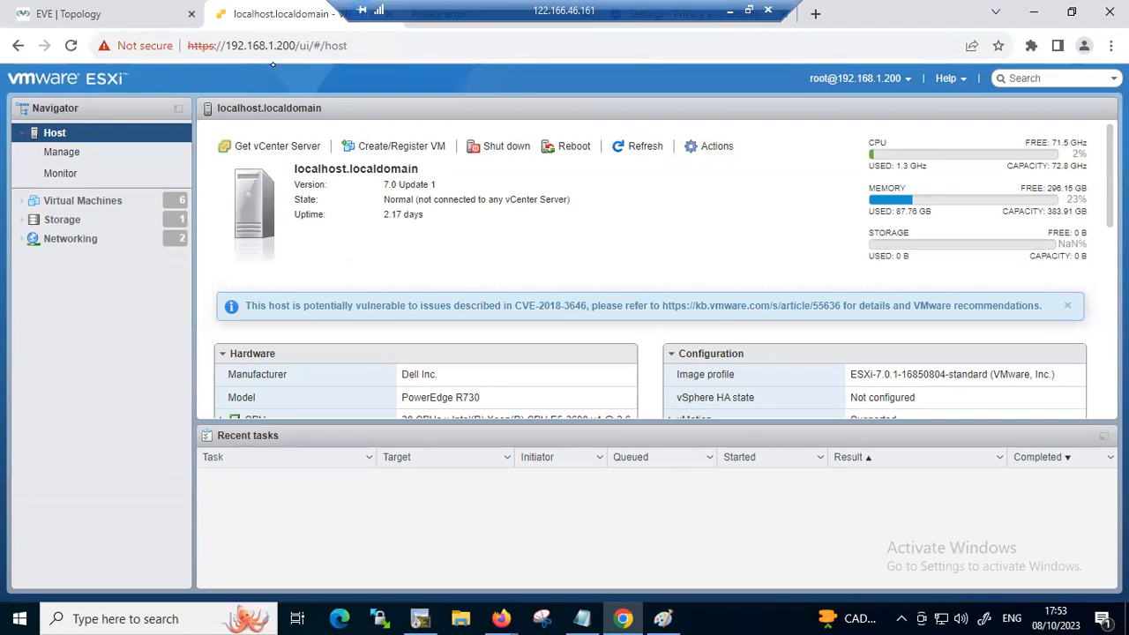
click(82, 201)
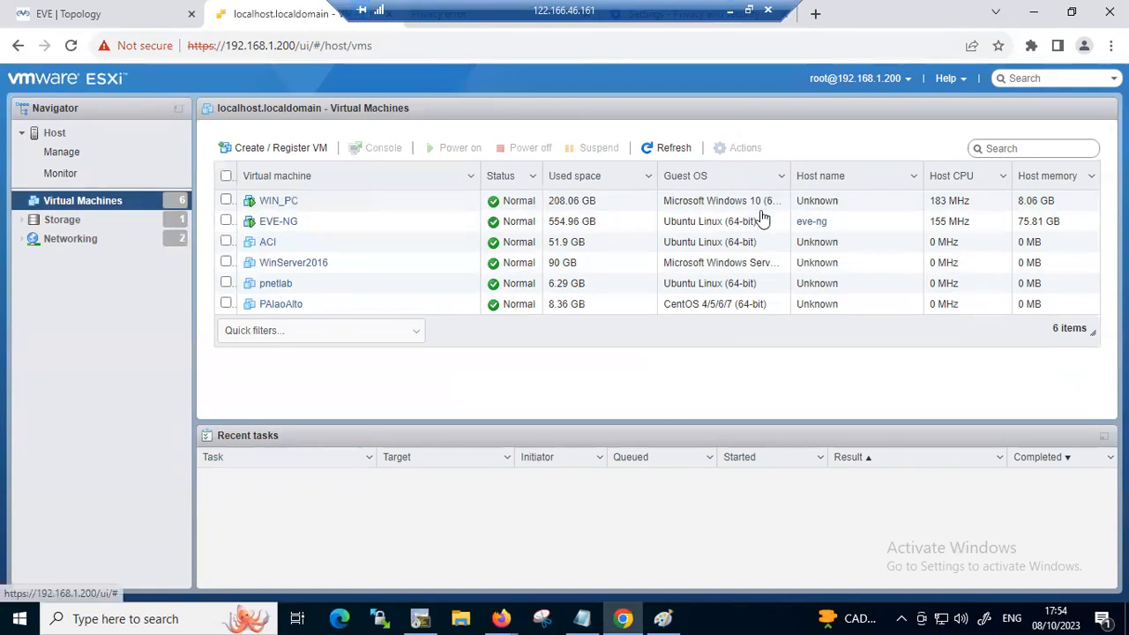
click(226, 201)
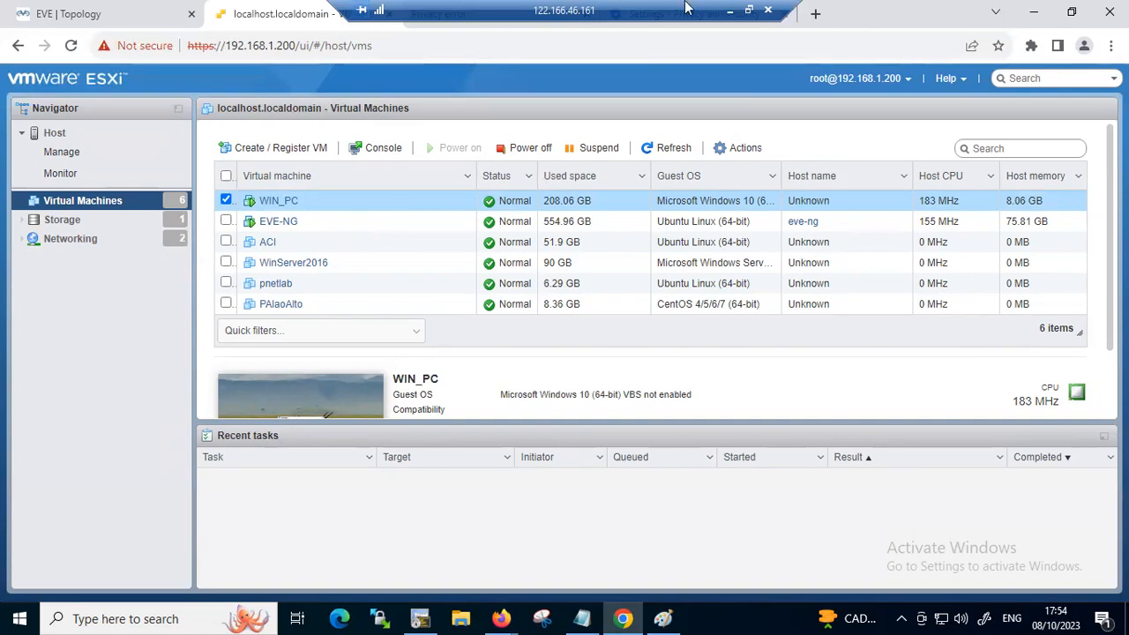
click(728, 10)
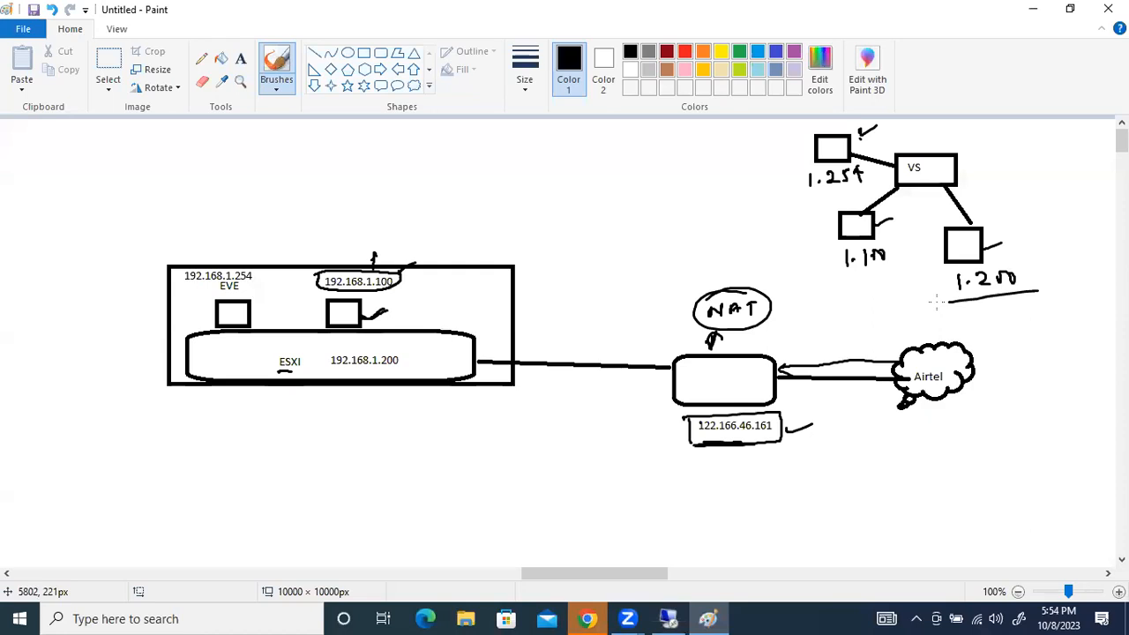
Circle the ESXI label and the 192.168.1.100 box, and draw a curved freehand line from outside the host to that box
drag(266, 377, 291, 376)
drag(370, 311, 353, 315)
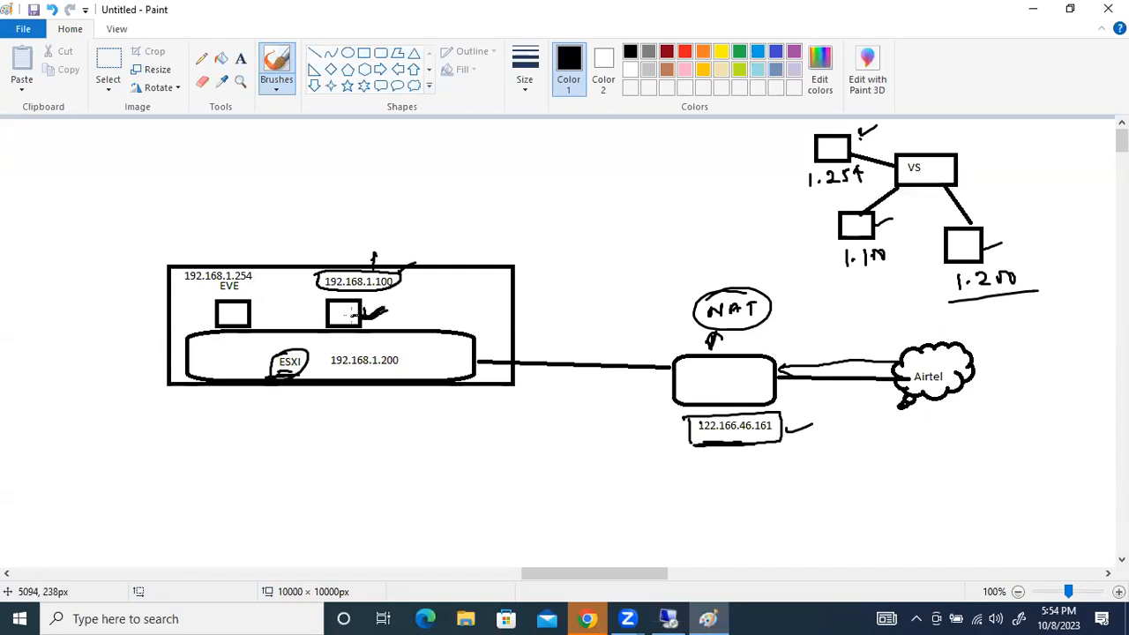
mouse_move(589, 214)
mouse_down()
mouse_move(471, 222)
mouse_move(377, 291)
mouse_move(335, 297)
mouse_move(356, 323)
mouse_move(317, 309)
mouse_up()
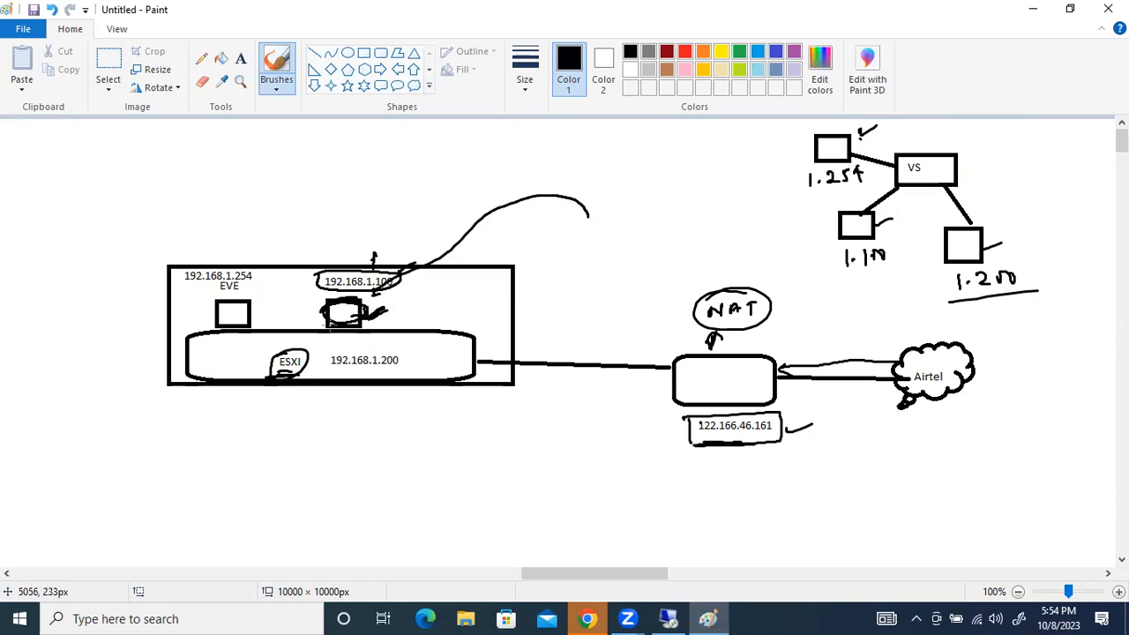
Underline 192.168.1.200, tick the ESXi bar and EVE box, add an arrow below the ESXI label, and curve a line from the 192.168.1.100 box to EVE
drag(351, 374, 395, 378)
drag(218, 358, 250, 344)
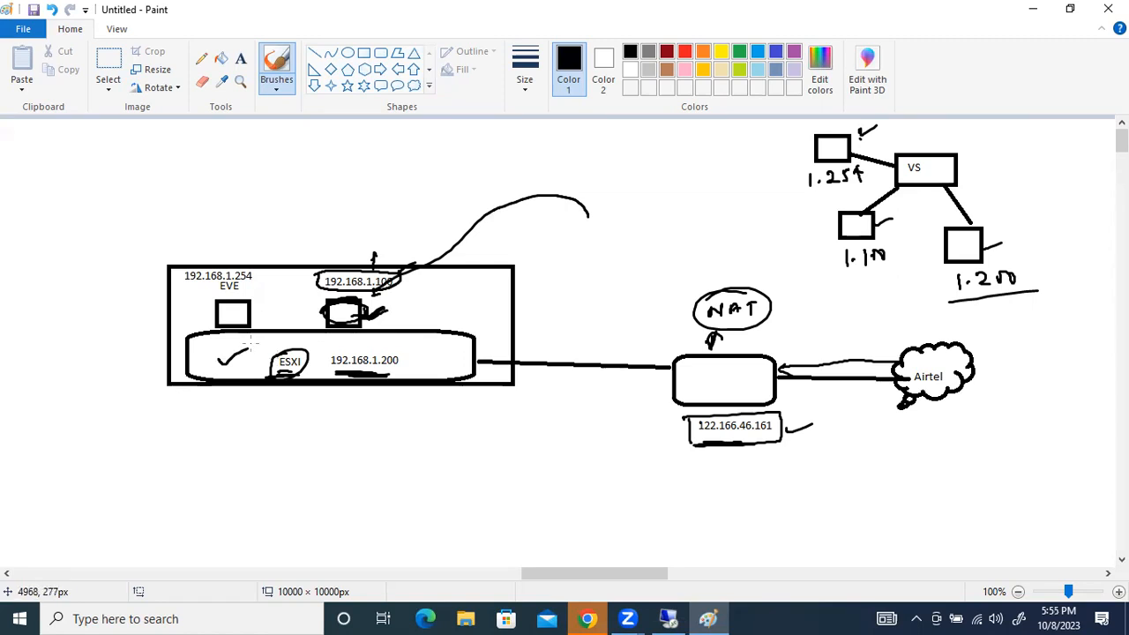
drag(191, 314, 209, 309)
mouse_move(298, 386)
mouse_down()
mouse_move(295, 422)
mouse_move(307, 396)
mouse_up()
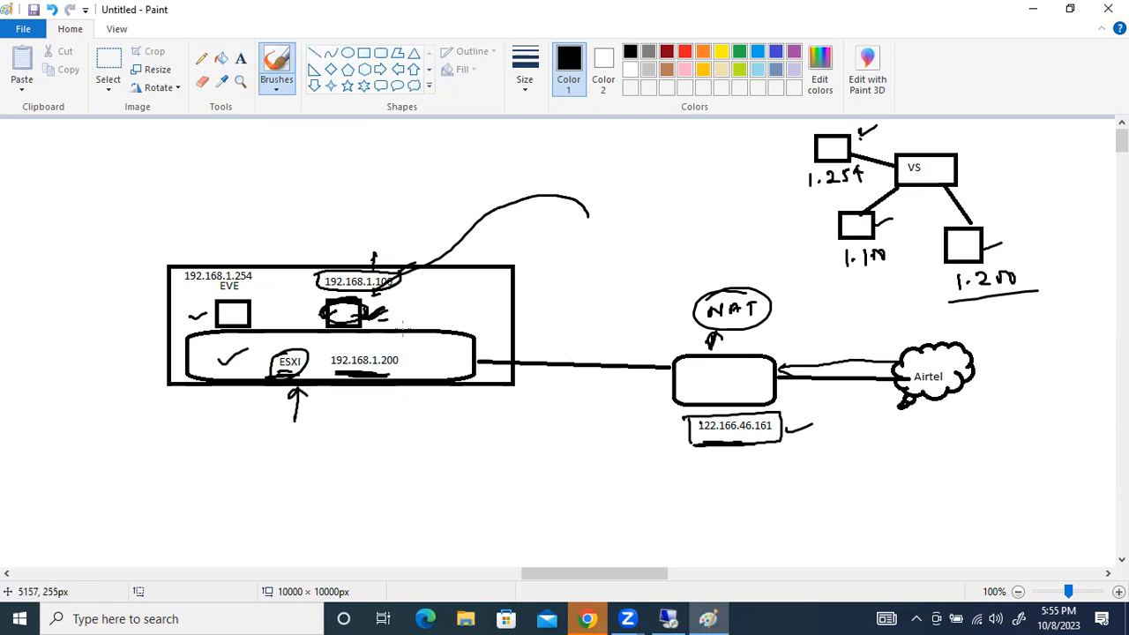
mouse_move(394, 312)
mouse_down()
mouse_move(369, 312)
mouse_move(362, 325)
mouse_move(323, 249)
mouse_move(261, 301)
mouse_move(237, 299)
mouse_up()
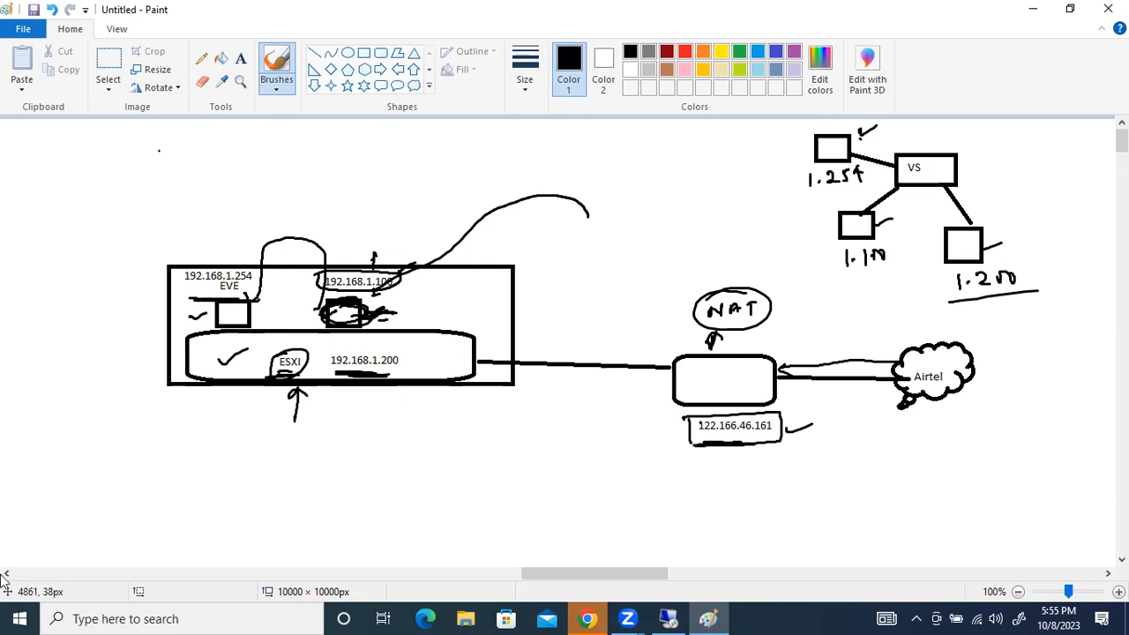
Switch to the remote desktop session, select only EVE-NG in the ESXi virtual machine list, and shut it down
click(668, 618)
click(111, 9)
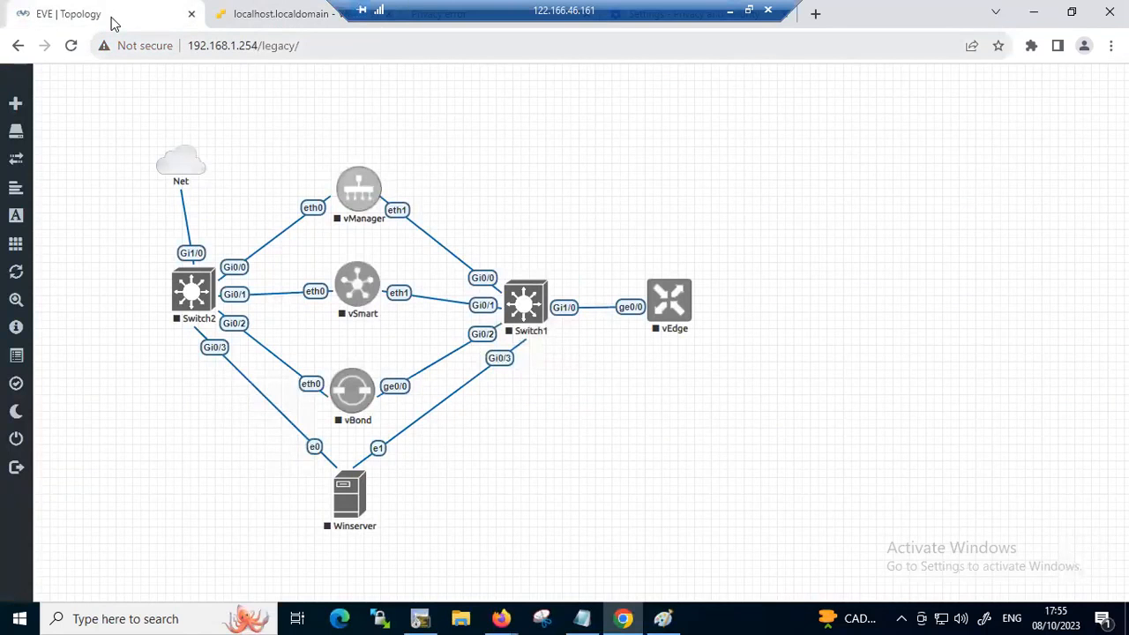
key(ctrl+Tab)
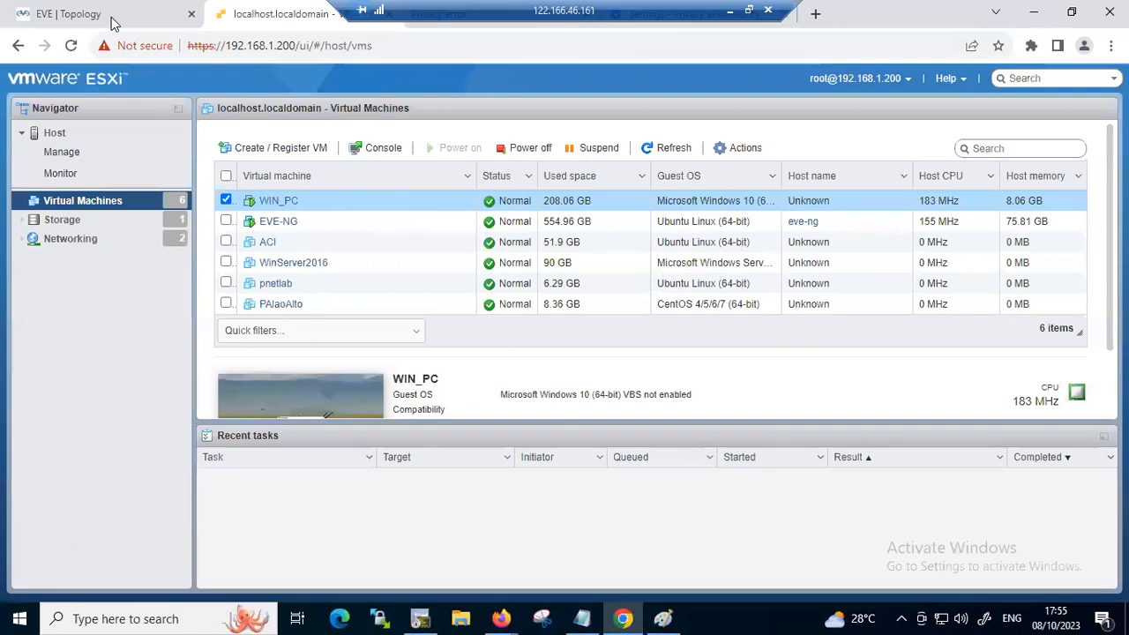
click(226, 200)
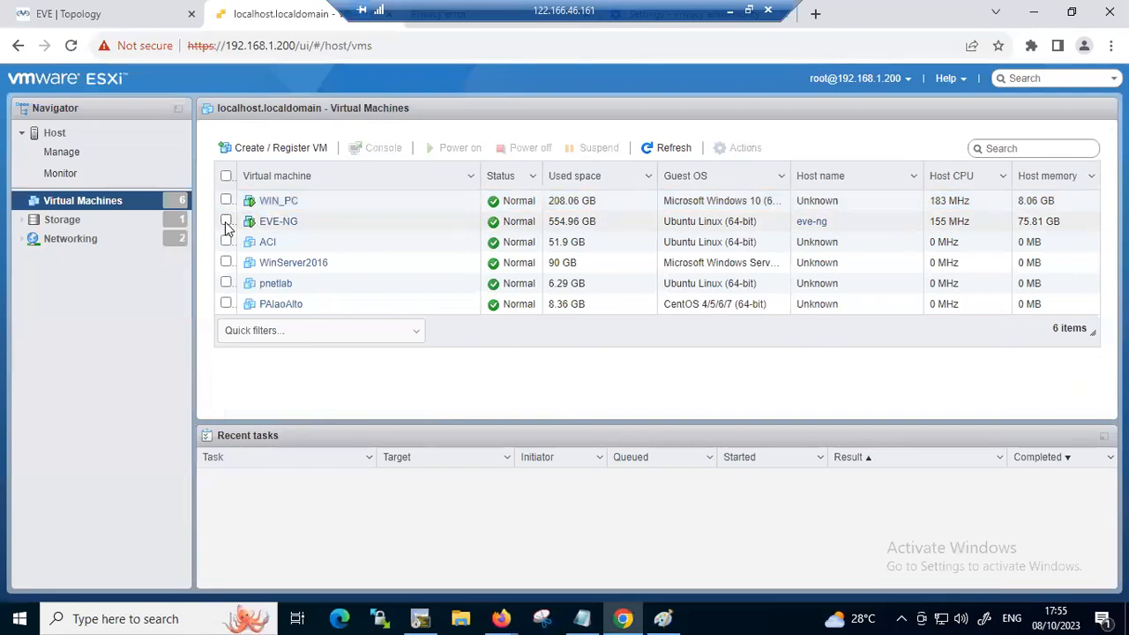
click(226, 221)
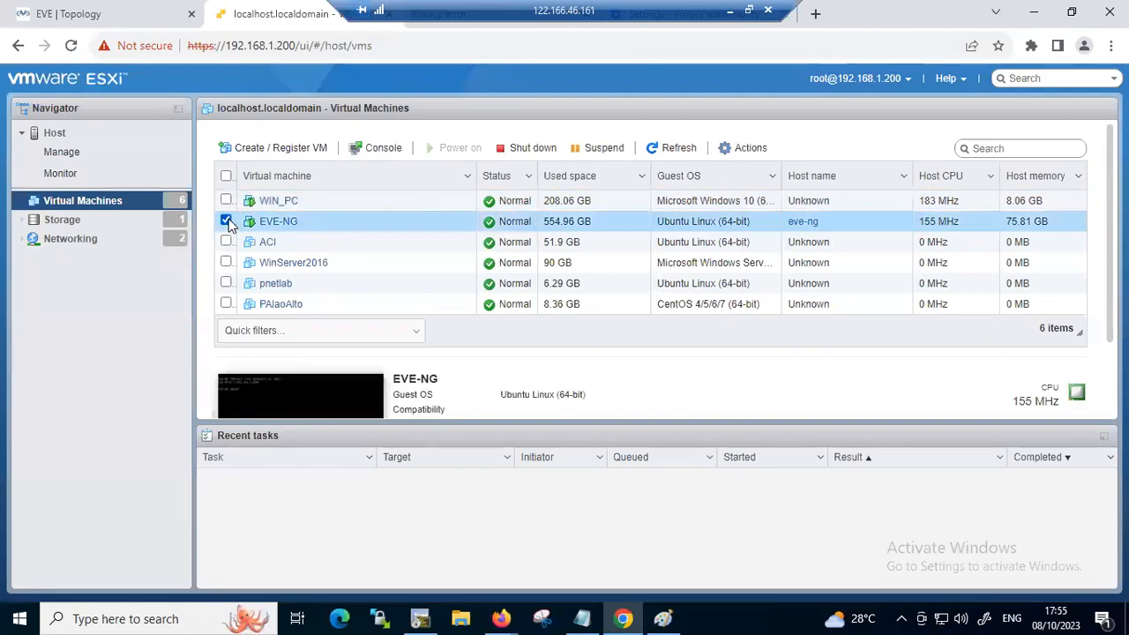
click(533, 150)
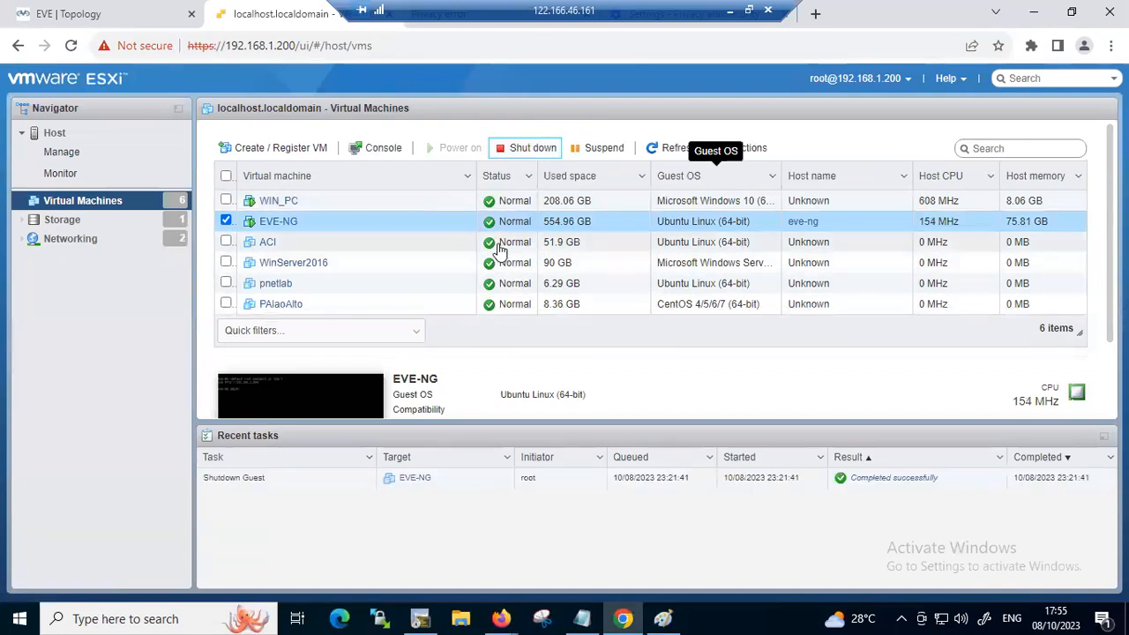
Reload the EVE topology page, and power the EVE-NG virtual machine back on from the ESXi host
click(97, 18)
click(125, 33)
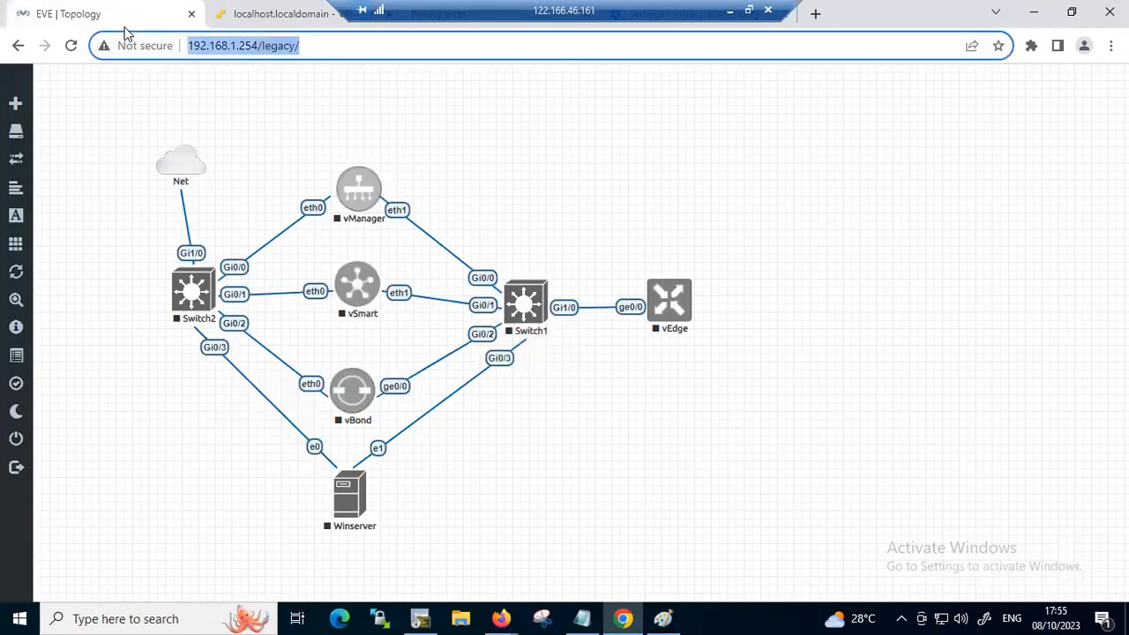
key(Return)
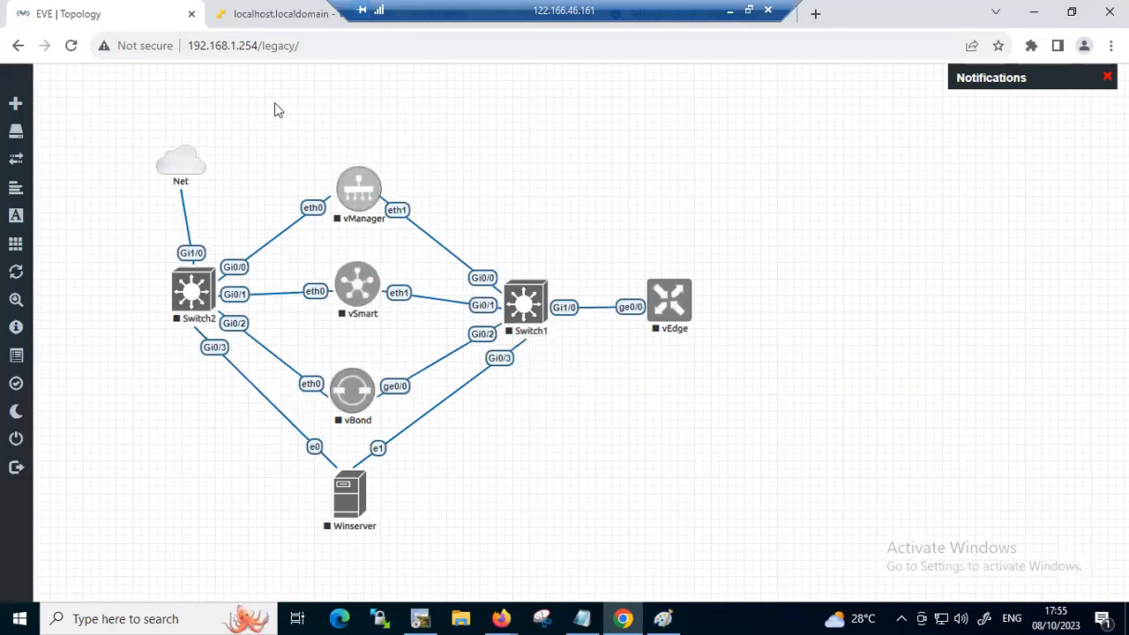
click(271, 15)
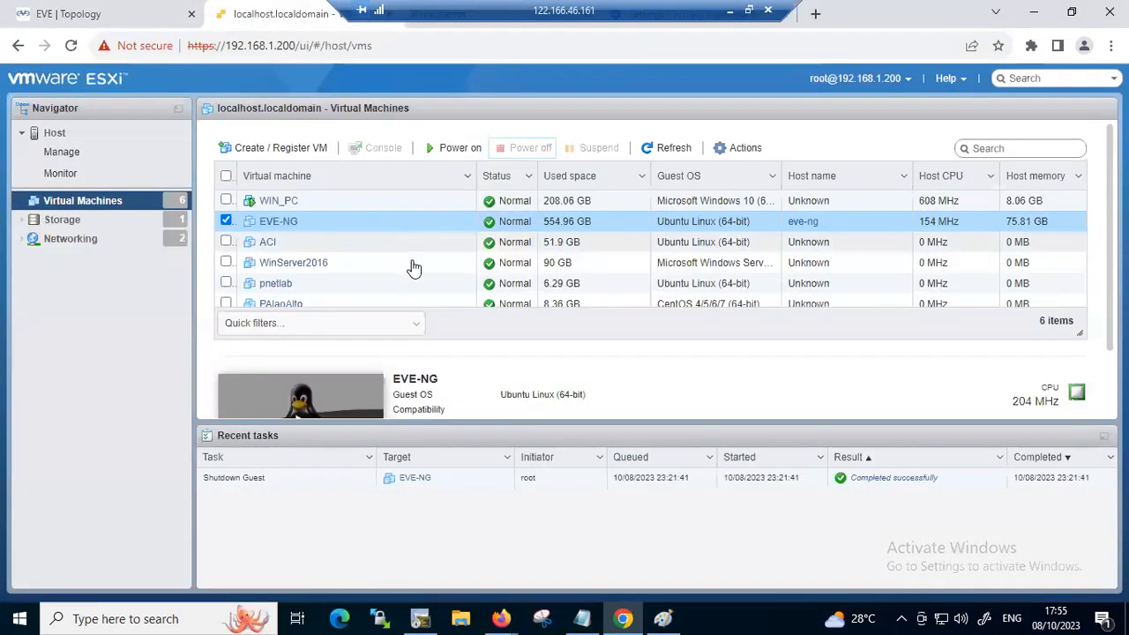
click(434, 150)
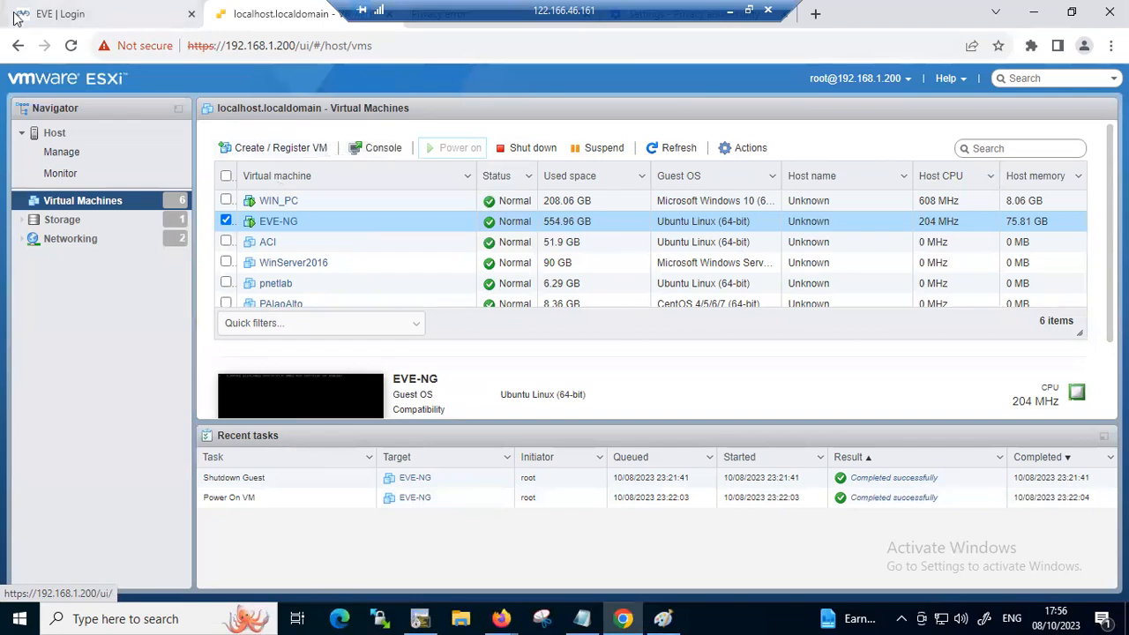
Sign in to EVE-NG as admin with the account password, and dismiss the browser's offer to save it
click(102, 13)
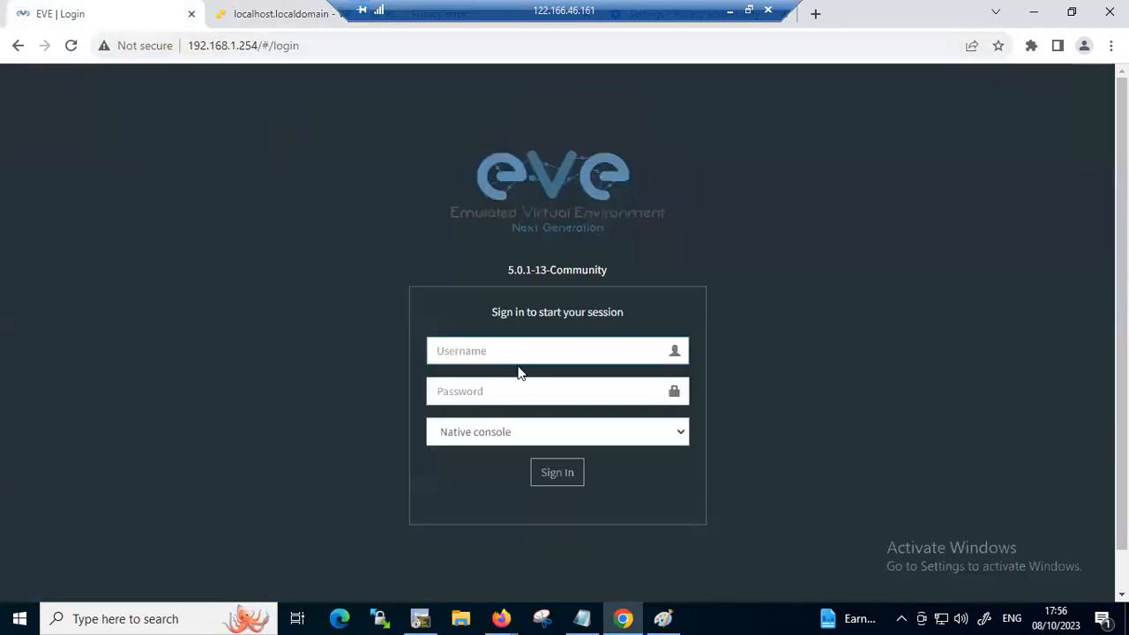
text(admin)
key(Tab)
text(e)
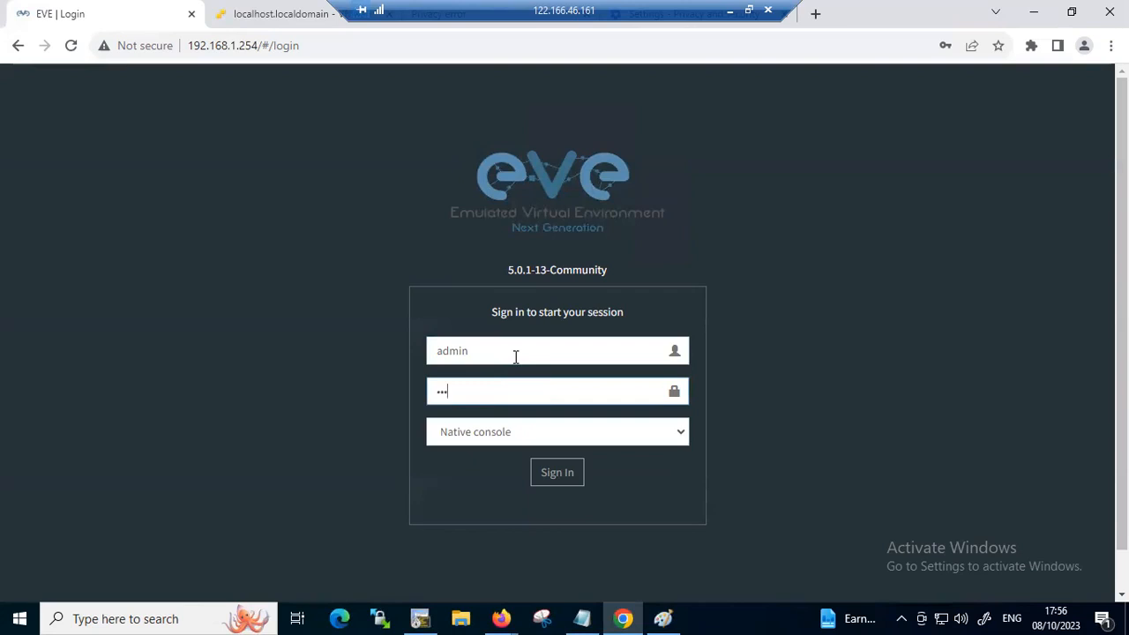
key(BackSpace)
key(BackSpace)
text(e)
click(558, 462)
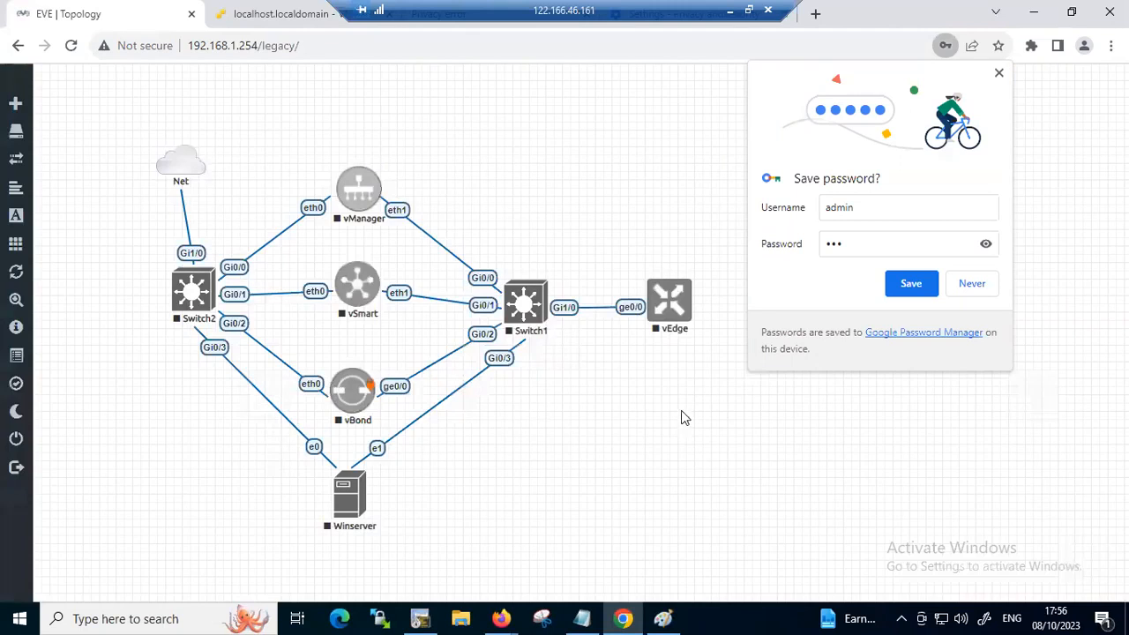
click(998, 73)
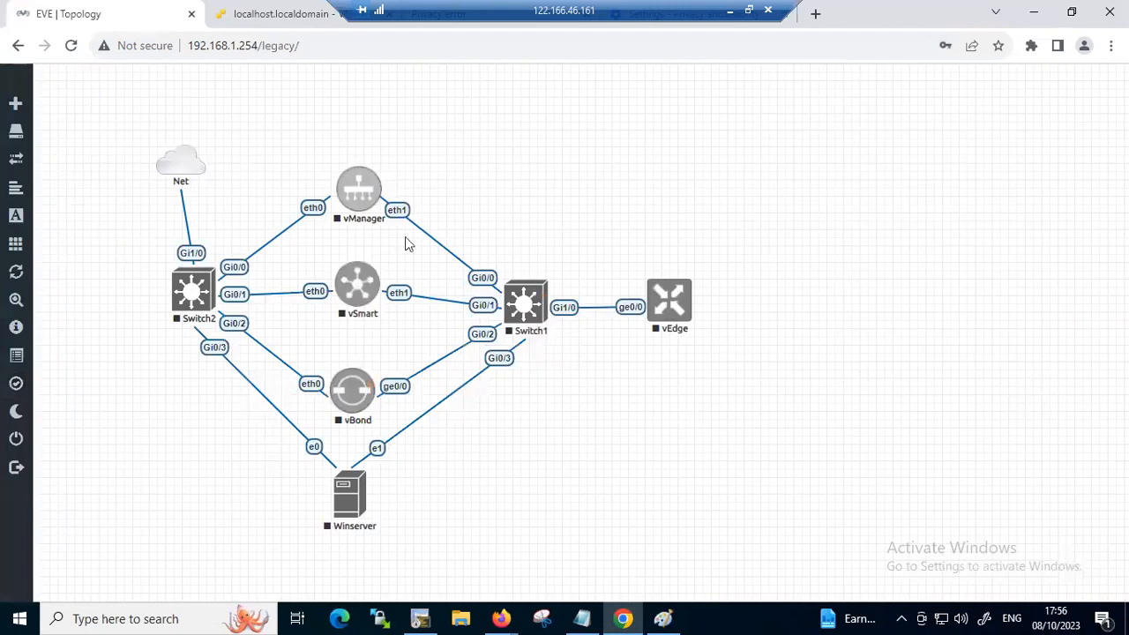
Close the current lab, and reopen the SDWAN Basic lab from its folder under root
mouse_move(61, 390)
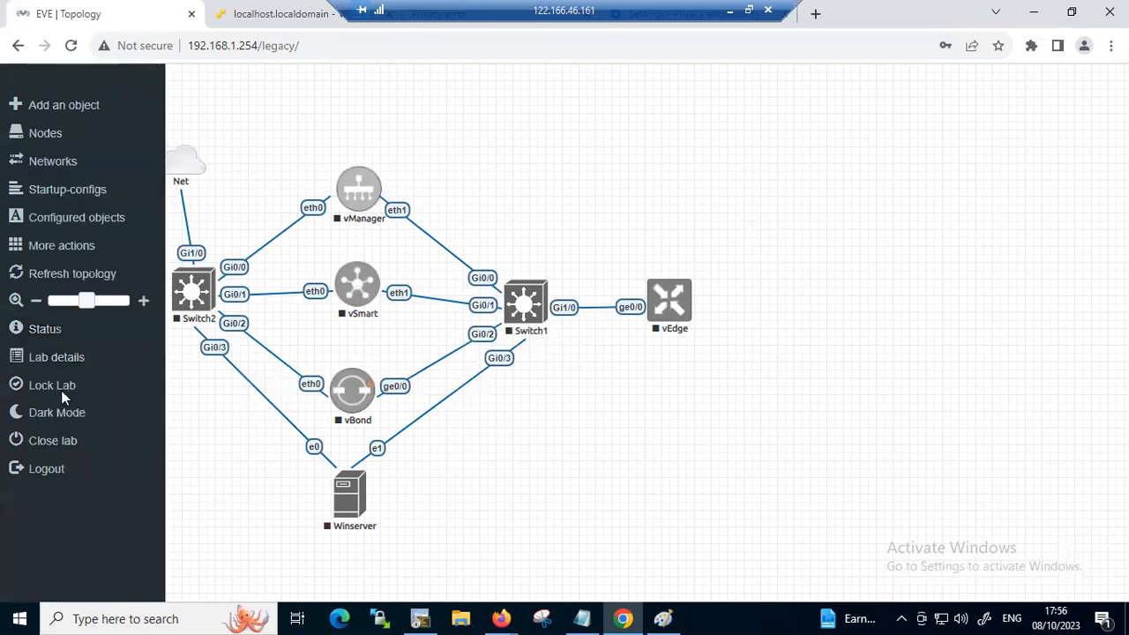
click(56, 440)
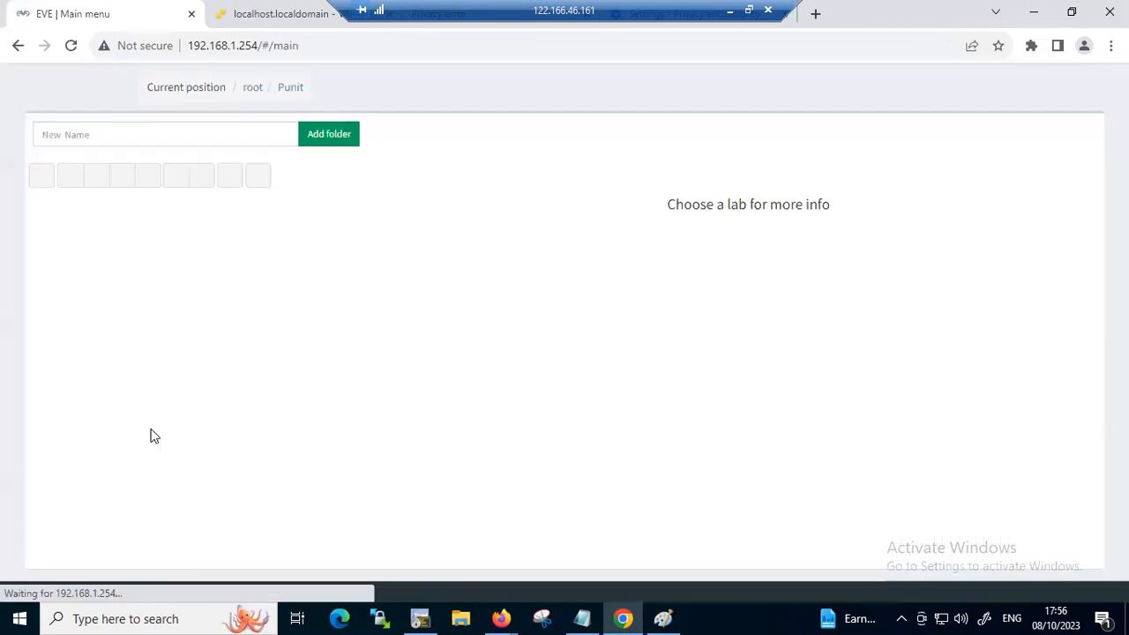
click(55, 253)
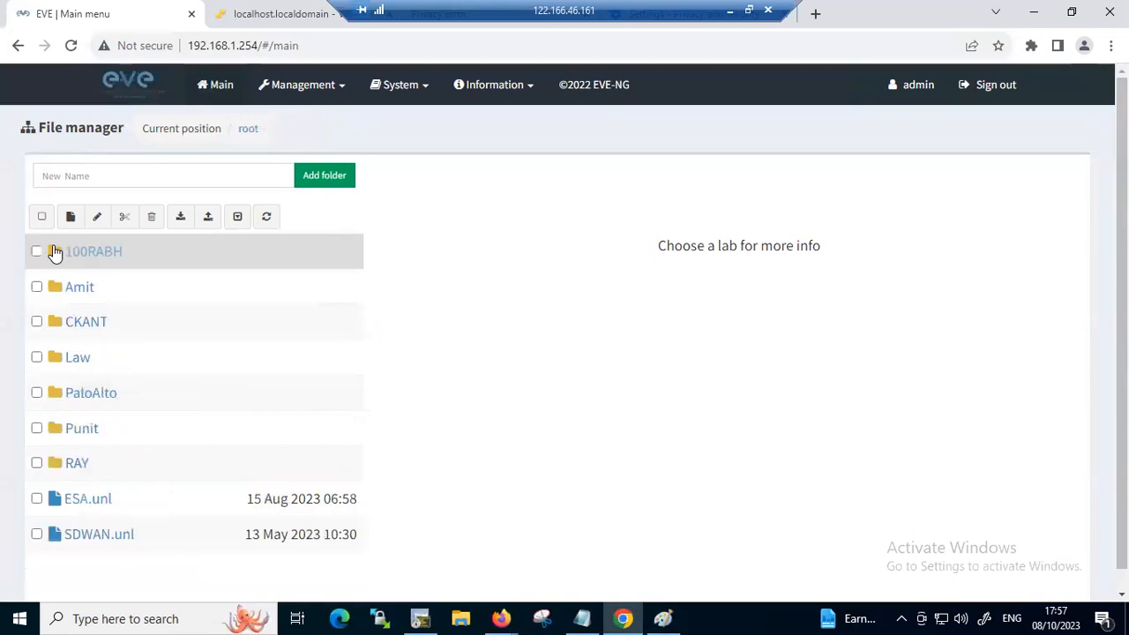
click(55, 253)
click(54, 253)
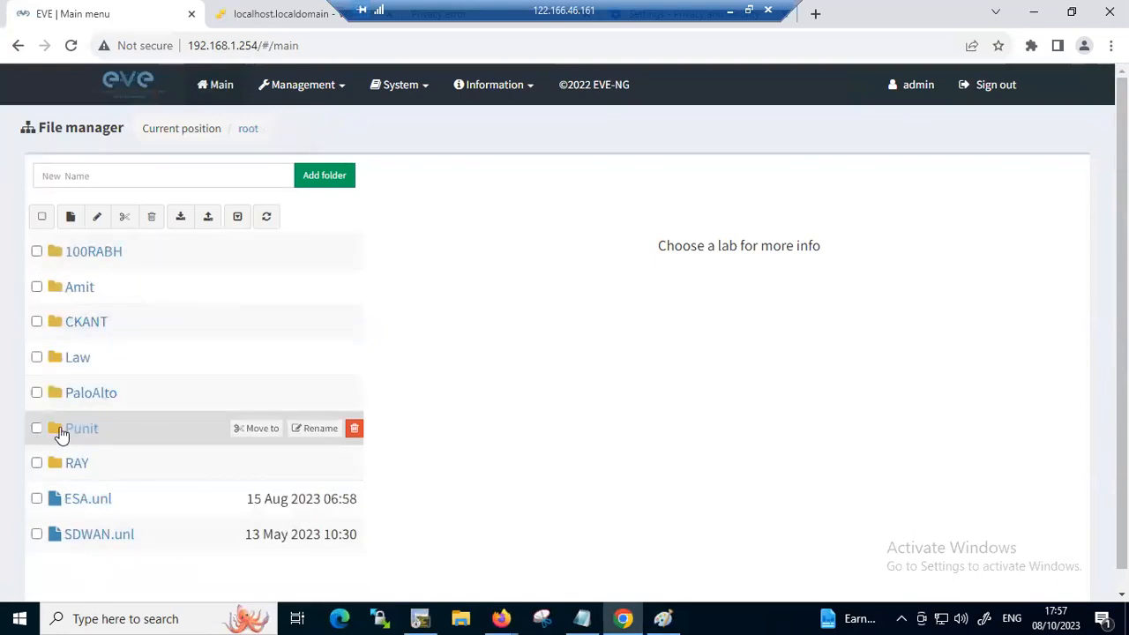
click(73, 437)
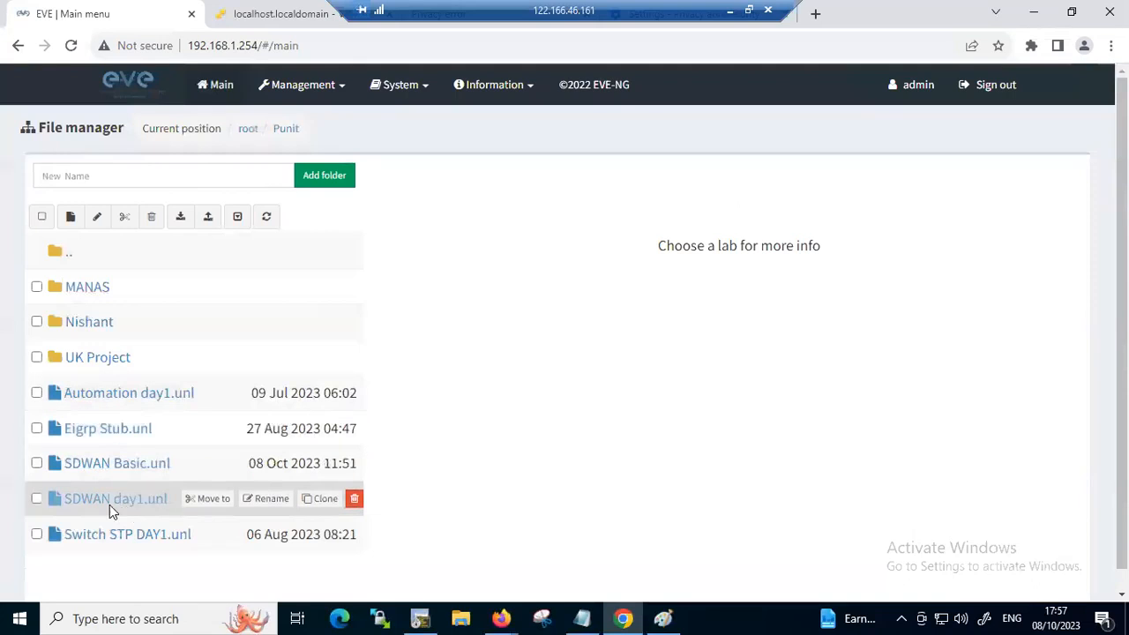
click(66, 464)
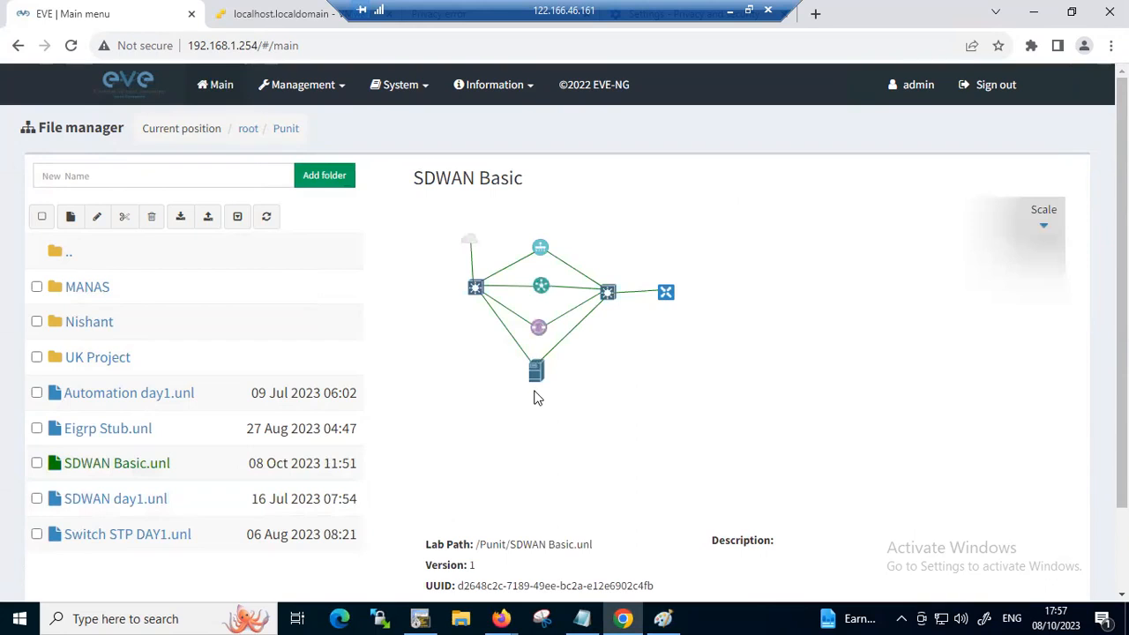
scroll(534, 395, down, 2)
click(448, 553)
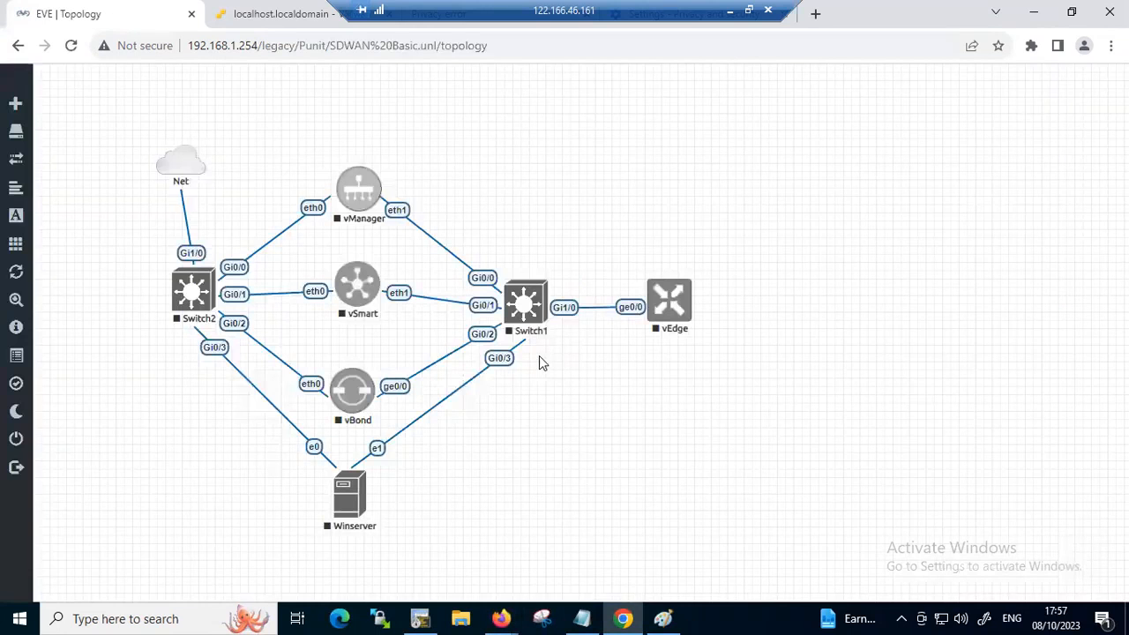
Wipe all nodes in the SDWAN Basic lab
mouse_move(18, 264)
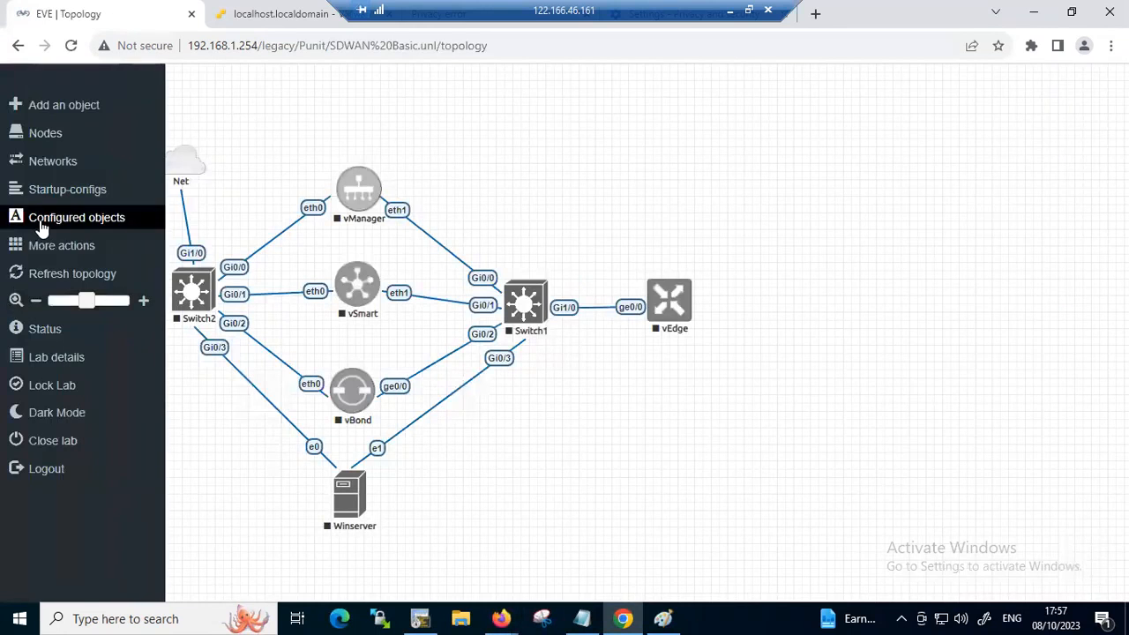
click(91, 248)
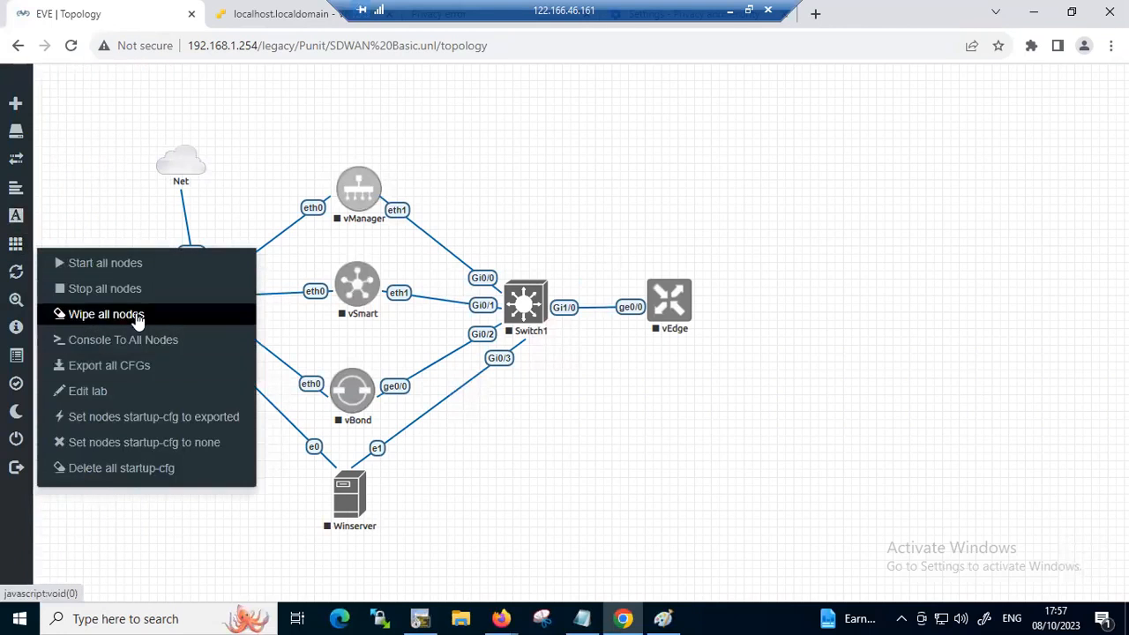
click(101, 314)
click(511, 191)
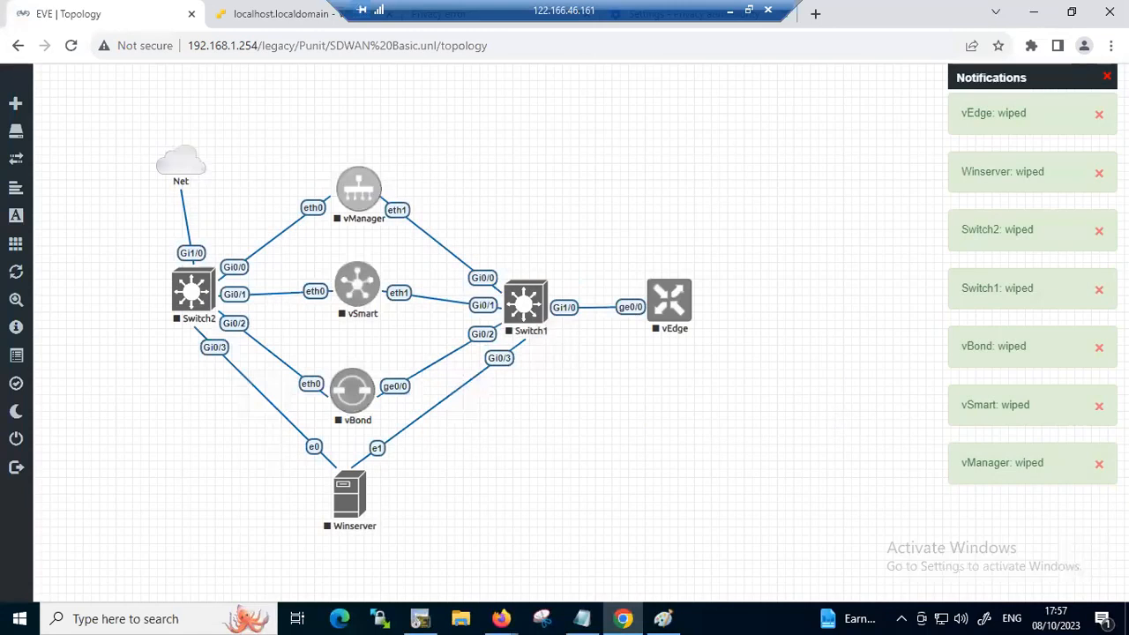
Circle the Net cloud in red with a short dash beside it, and minimize the remote desktop session
mouse_move(168, 135)
mouse_down()
mouse_move(215, 177)
mouse_move(200, 134)
mouse_up()
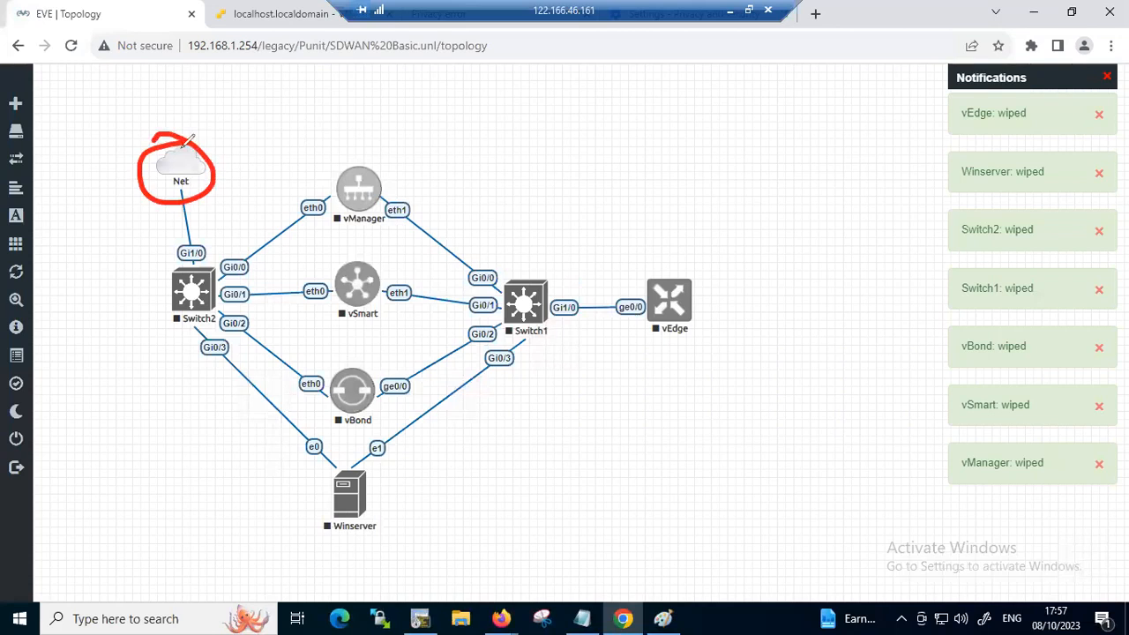
drag(209, 166, 226, 153)
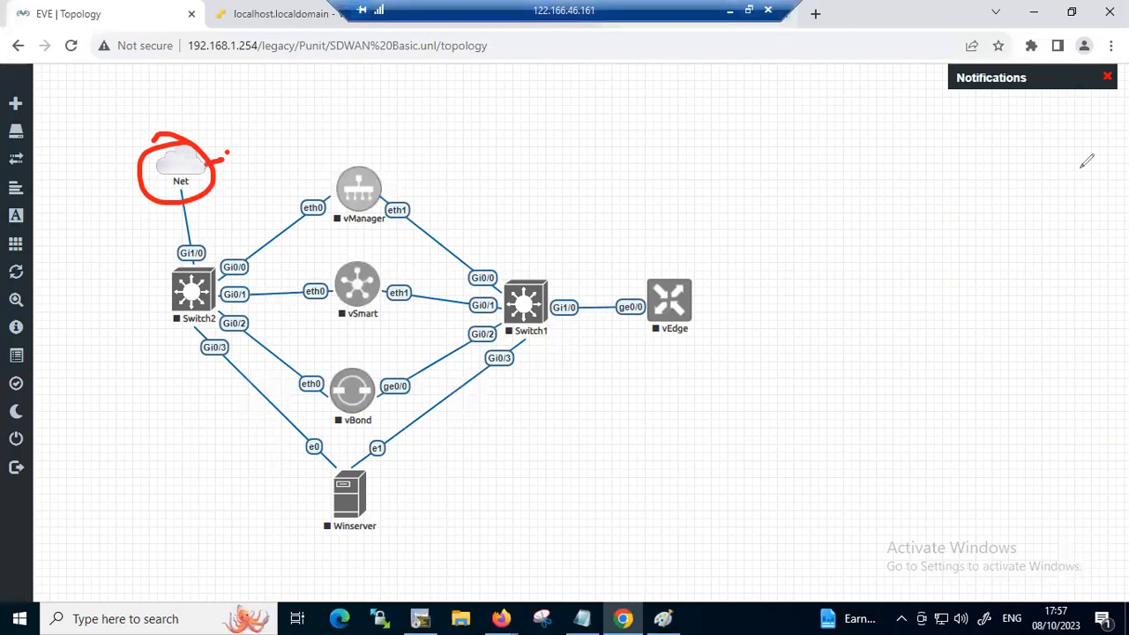
click(730, 11)
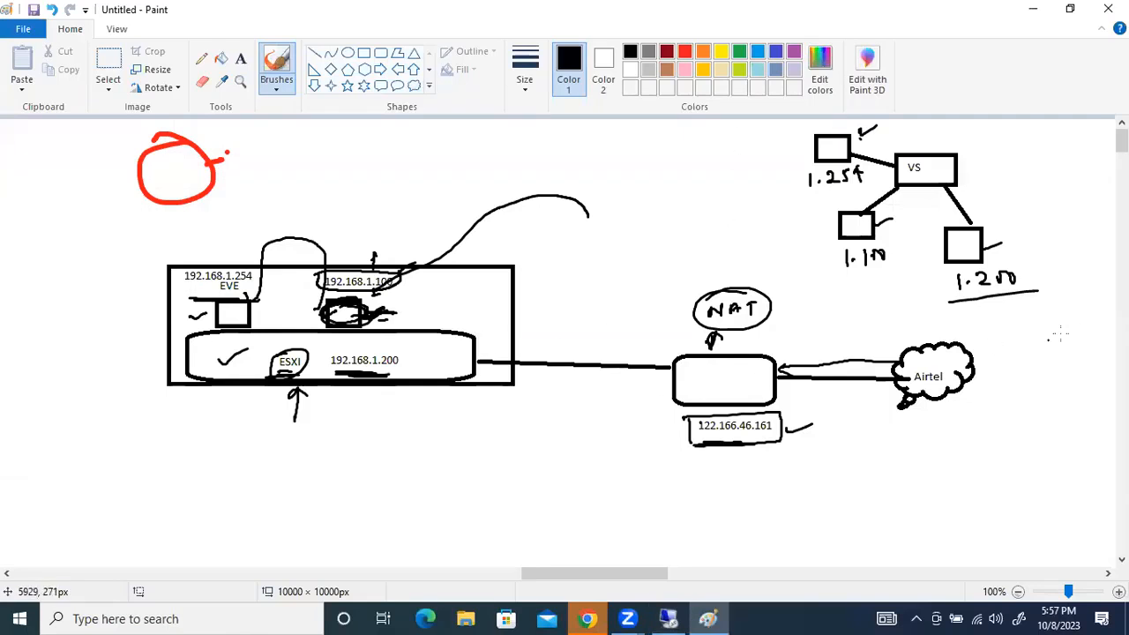
On the Paint sketch, draw a red line from the EVE box to a small labelled box above the host
mouse_move(227, 314)
mouse_down()
mouse_move(271, 261)
mouse_move(290, 208)
mouse_move(295, 223)
mouse_move(343, 231)
mouse_up()
click(339, 217)
mouse_move(276, 218)
mouse_down()
mouse_move(299, 221)
mouse_move(289, 218)
mouse_up()
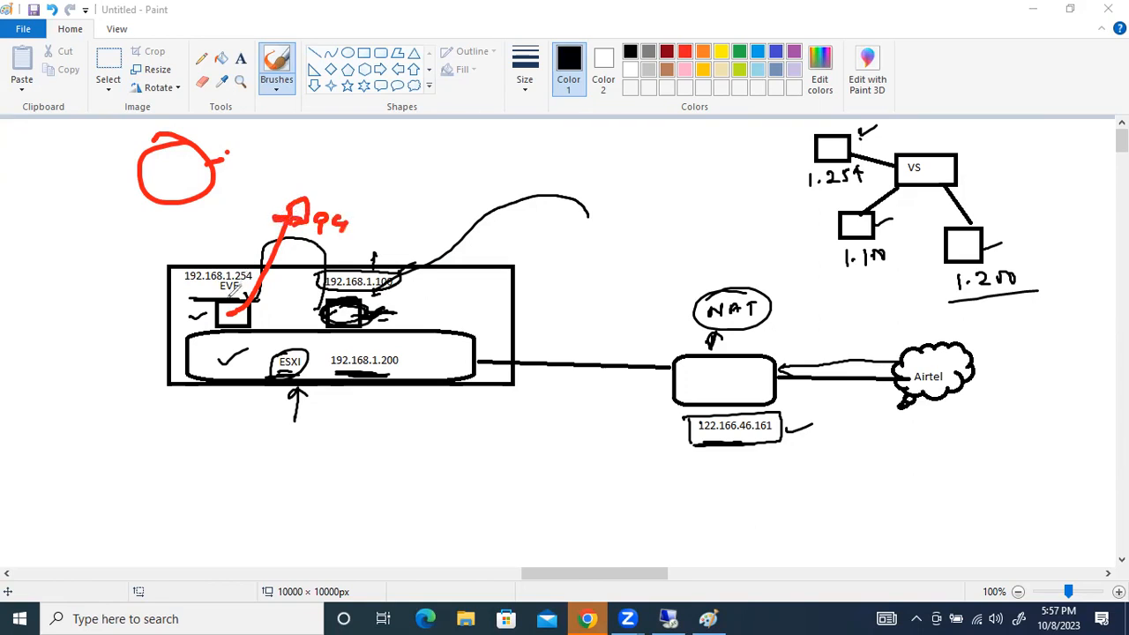
Draw a red arrow from a circled point on the ESXi bar toward the router, with Physical handwritten and underlined beneath it
mouse_move(459, 346)
mouse_down()
mouse_move(443, 367)
mouse_move(456, 342)
mouse_move(595, 349)
mouse_move(577, 363)
mouse_up()
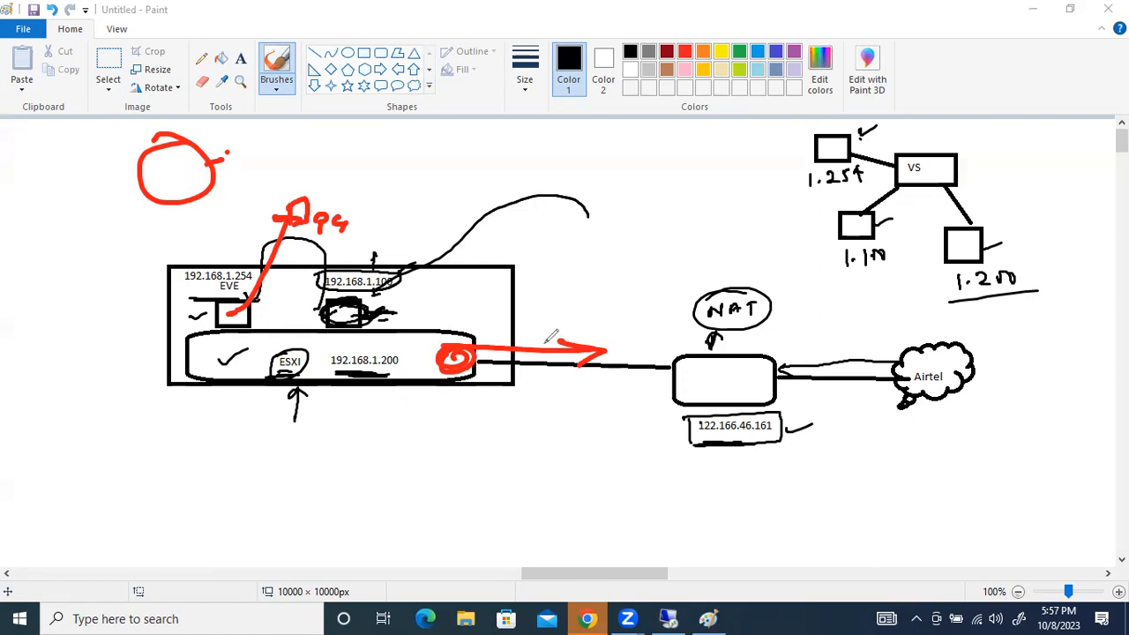
mouse_move(231, 307)
mouse_down()
mouse_move(218, 317)
mouse_move(236, 314)
mouse_up()
mouse_move(477, 370)
mouse_down()
mouse_move(511, 392)
mouse_move(602, 375)
mouse_up()
mouse_move(583, 421)
mouse_down()
mouse_move(466, 434)
mouse_move(574, 425)
mouse_up()
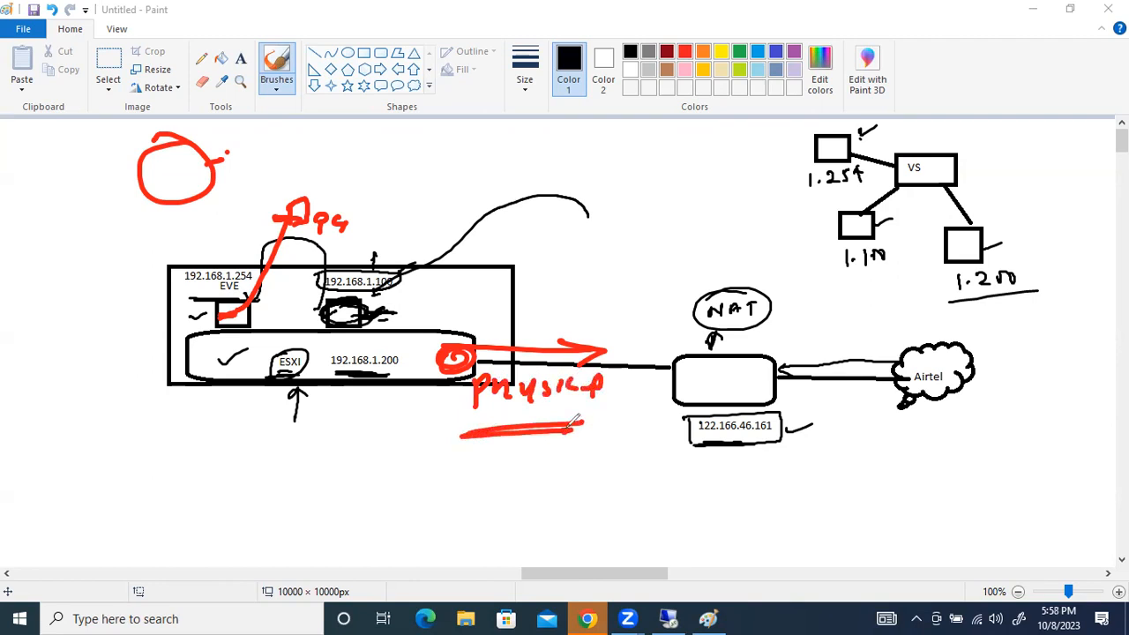
Sketch a red chain above the host linking a handwritten PS through two boxes to the red circle, and mark the box nearest the circle
mouse_move(499, 141)
mouse_down()
mouse_move(496, 180)
mouse_move(508, 161)
mouse_up()
mouse_move(533, 148)
mouse_down()
mouse_move(529, 162)
mouse_move(430, 151)
mouse_move(379, 164)
mouse_up()
mouse_move(381, 129)
mouse_down()
mouse_move(382, 162)
mouse_move(316, 146)
mouse_up()
mouse_move(248, 121)
mouse_down()
mouse_move(247, 155)
mouse_move(237, 154)
mouse_up()
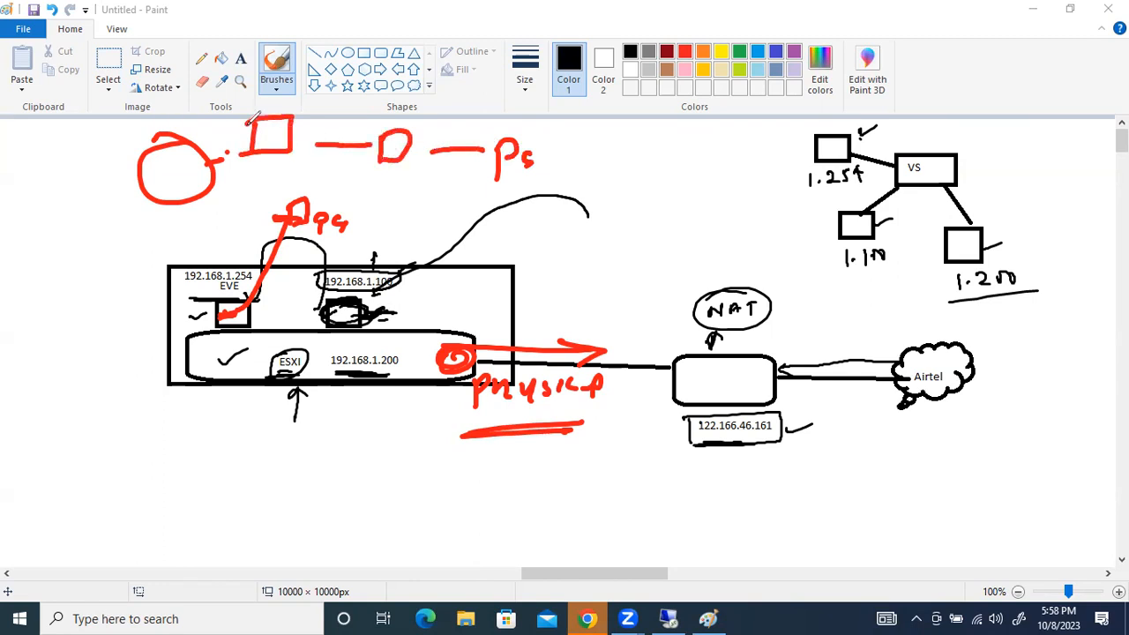
mouse_move(296, 126)
mouse_down()
mouse_move(314, 115)
mouse_move(249, 150)
mouse_move(263, 116)
mouse_up()
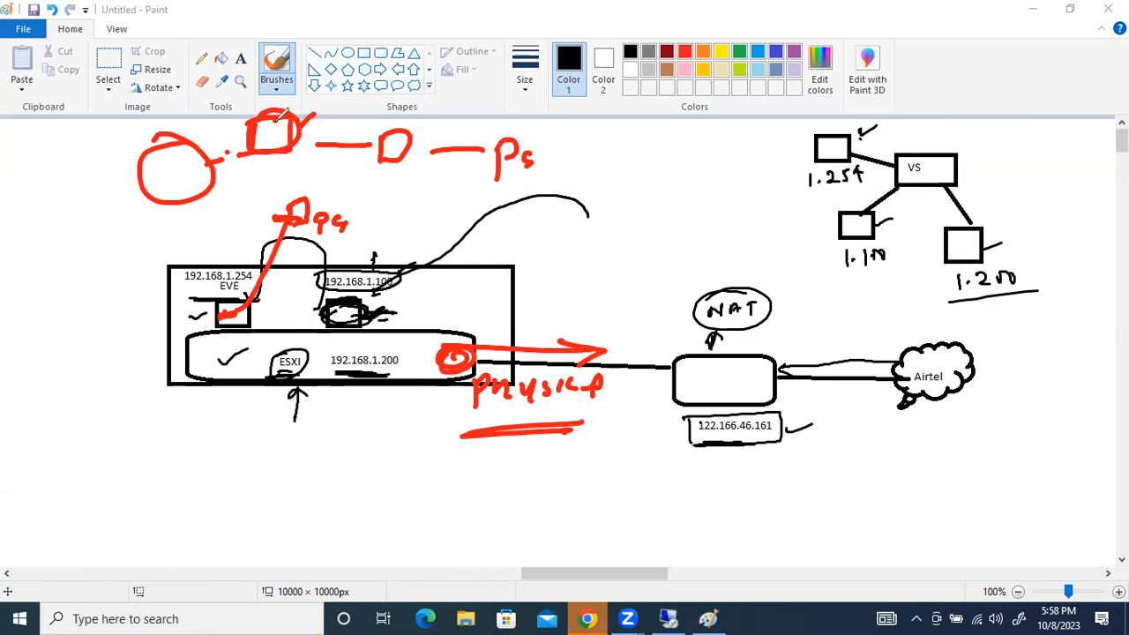
Draw a small red box beside the EVE box, and write a circled label above the red arrow at the ESXi bar
mouse_move(215, 318)
mouse_down()
mouse_move(187, 326)
mouse_move(215, 332)
mouse_up()
mouse_move(473, 335)
mouse_down()
mouse_move(512, 307)
mouse_move(494, 339)
mouse_up()
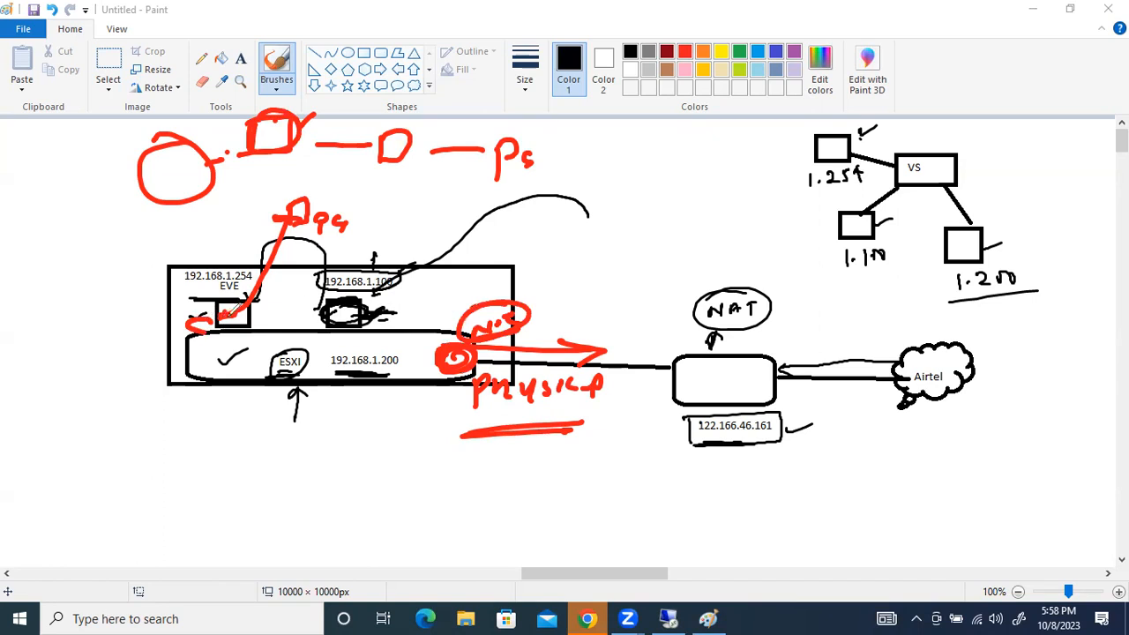
mouse_move(212, 314)
mouse_down()
mouse_move(185, 333)
mouse_move(208, 324)
mouse_up()
Sketch a red box below the host with a line on each side and an Eve NG label, and mark the ESXi bar and EVE box
mouse_move(187, 471)
mouse_down()
mouse_move(249, 499)
mouse_move(189, 517)
mouse_up()
drag(247, 496, 381, 494)
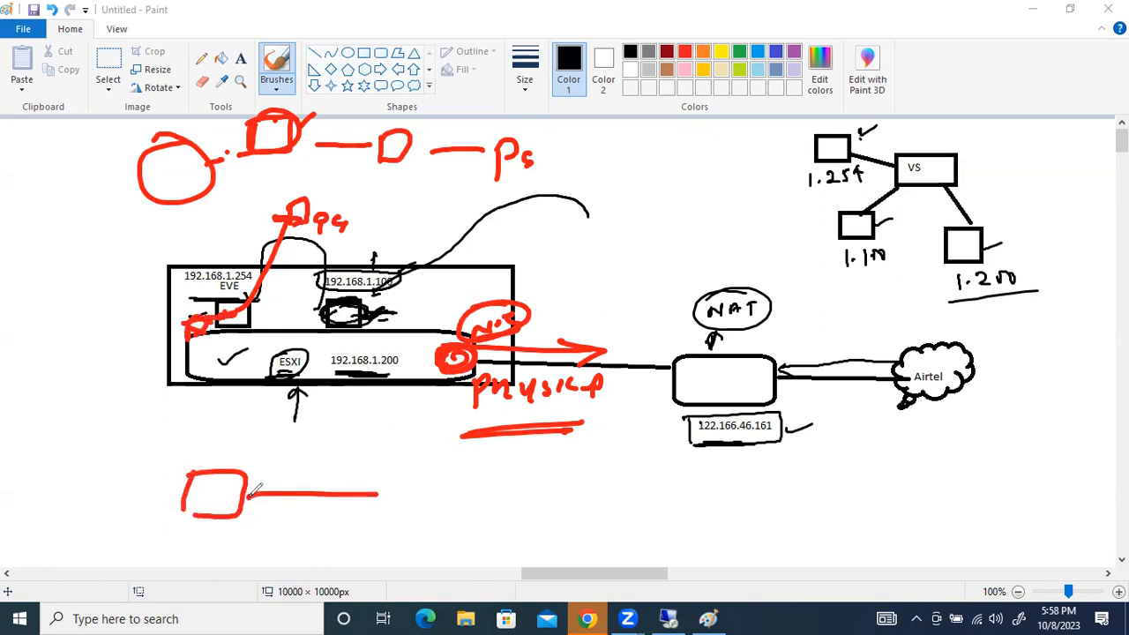
click(252, 490)
mouse_move(189, 491)
mouse_down()
mouse_move(104, 484)
mouse_move(148, 453)
mouse_move(223, 496)
mouse_move(219, 466)
mouse_up()
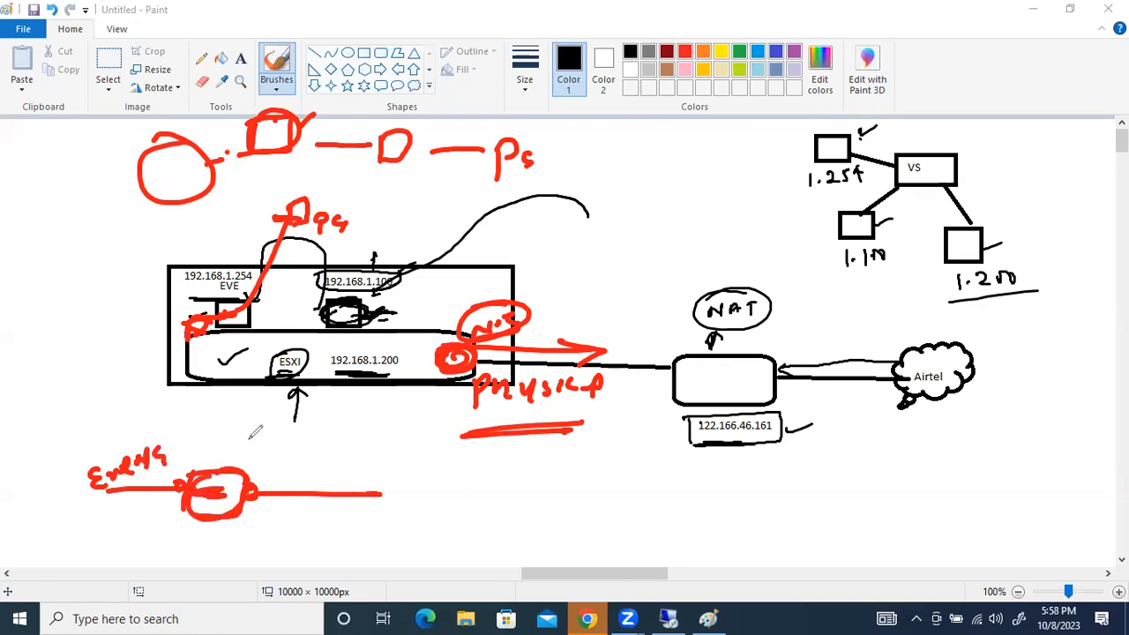
drag(197, 366, 230, 368)
drag(247, 302, 236, 317)
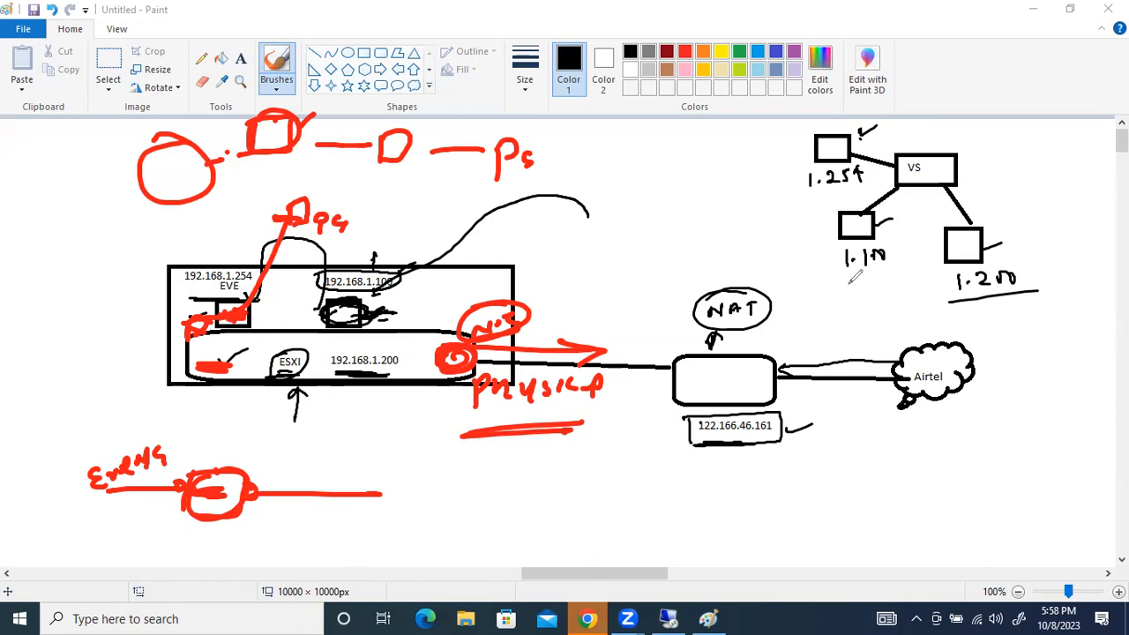
Clear the red annotations and switch back to the remote desktop session with the EVE topology
key(Escape)
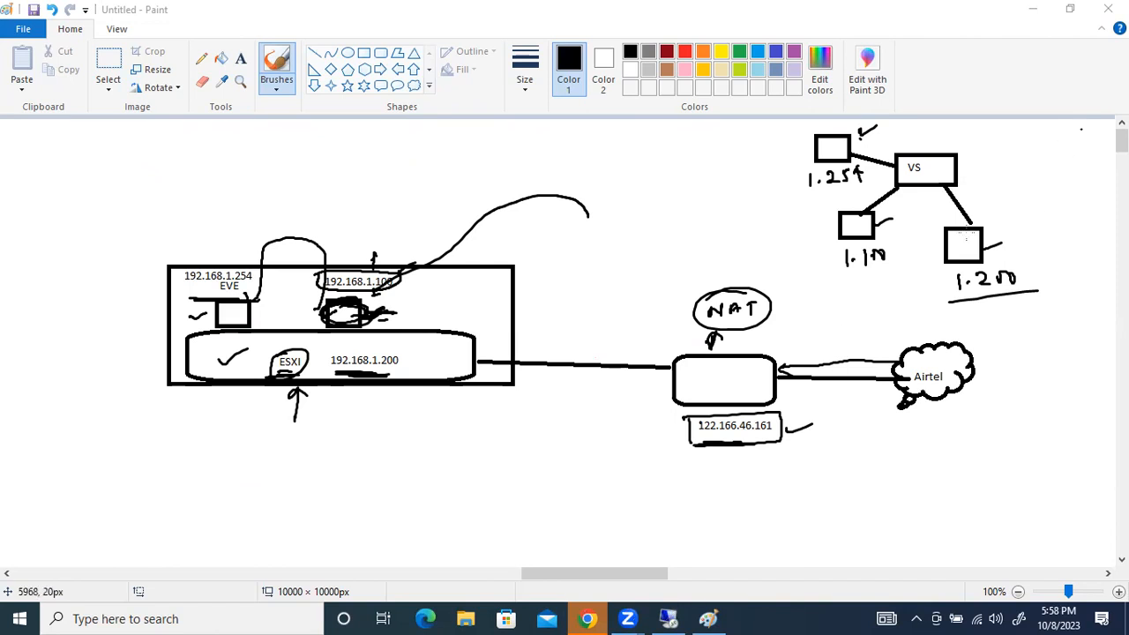
click(668, 619)
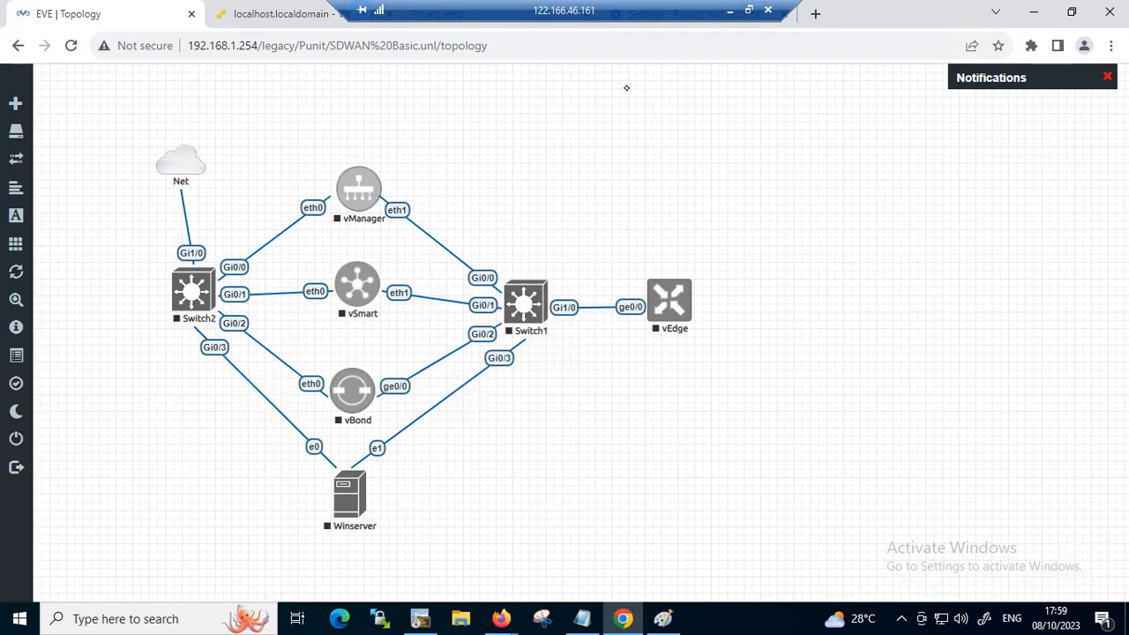
Add a Viptela vManage node with its default settings to the empty area above the vEdge node
right_click(748, 164)
click(794, 201)
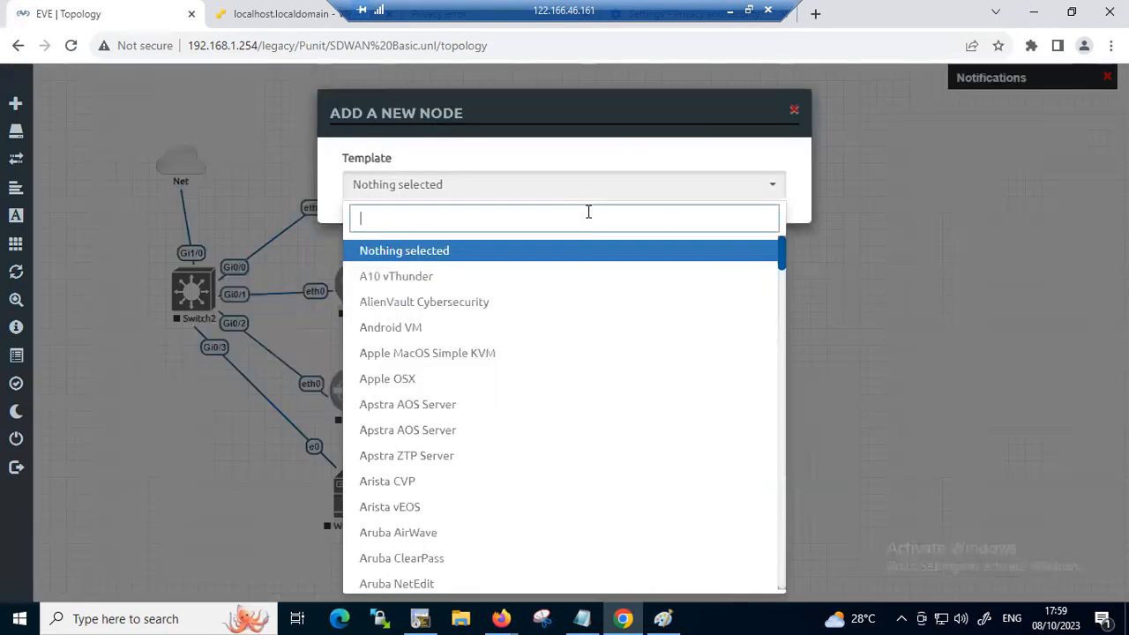
text(vmang)
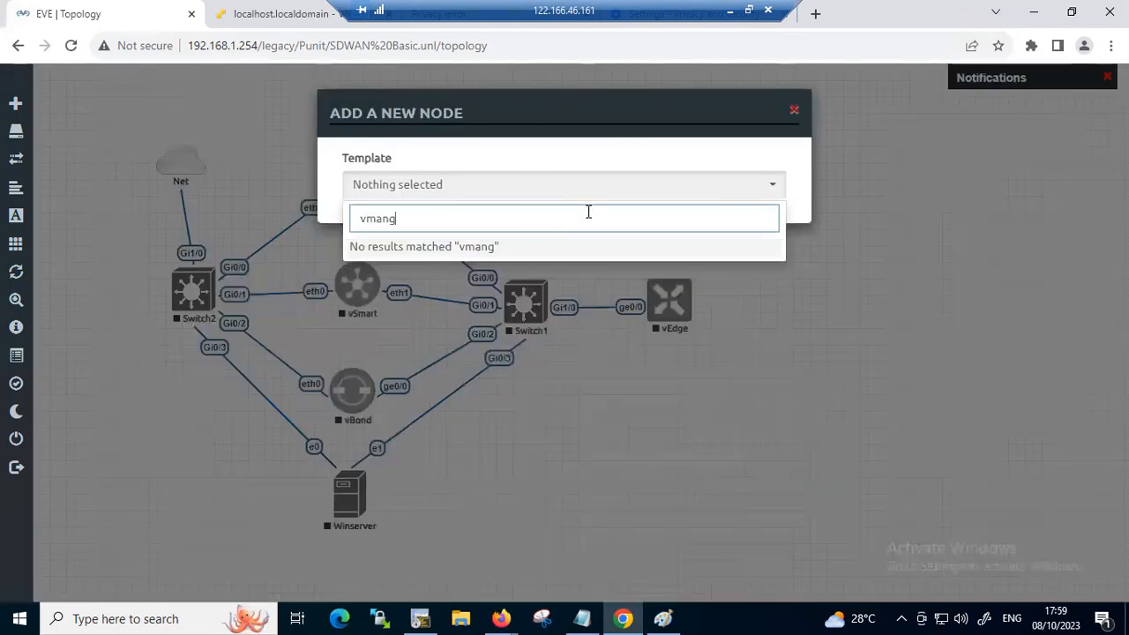
key(BackSpace)
text(a)
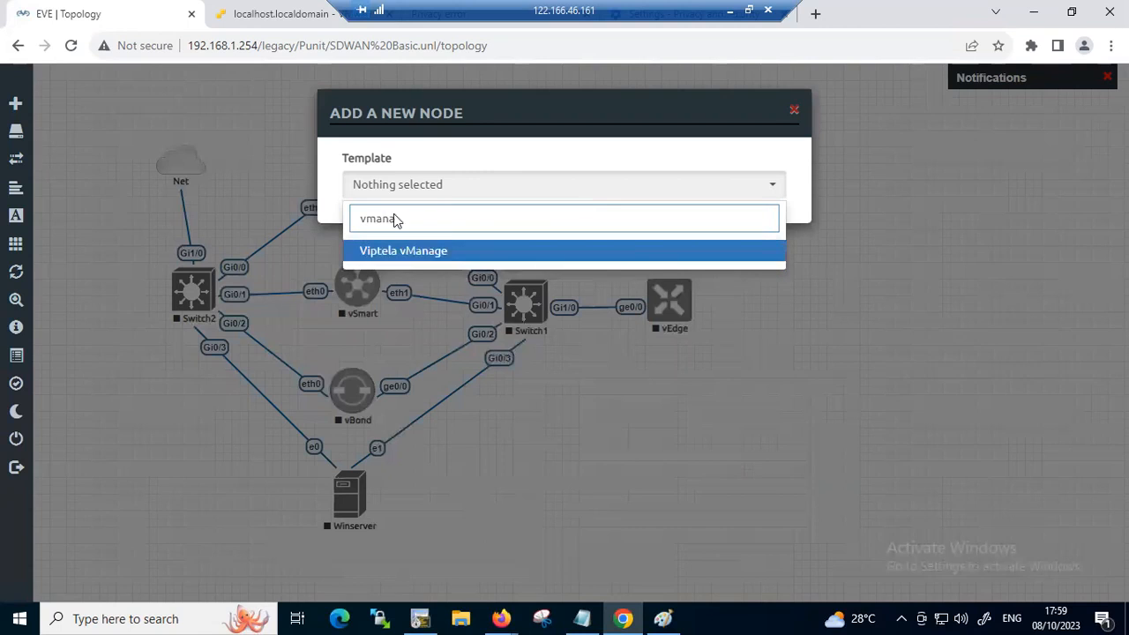
click(436, 253)
scroll(726, 447, down, 5)
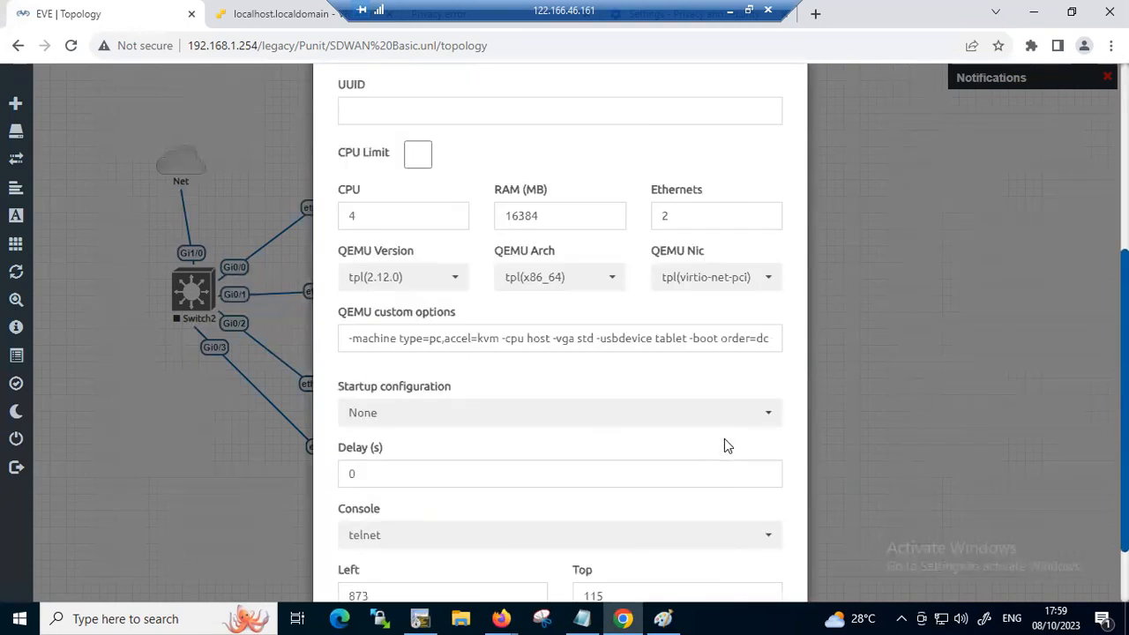
click(494, 556)
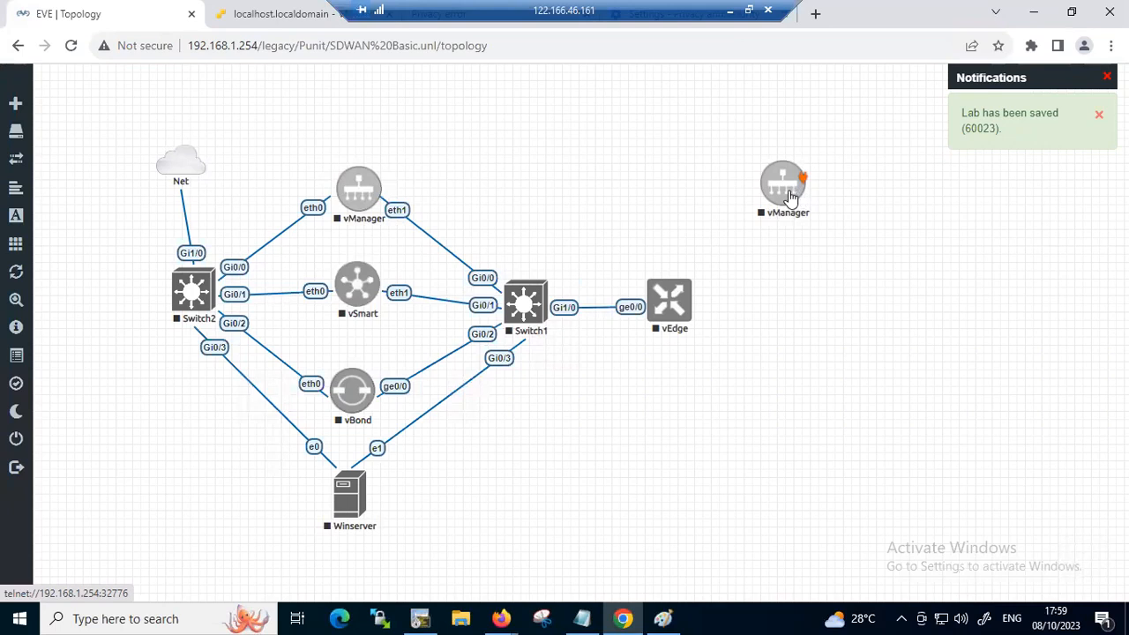
Delete the newly added, unconnected vManager node from the topology
right_click(792, 198)
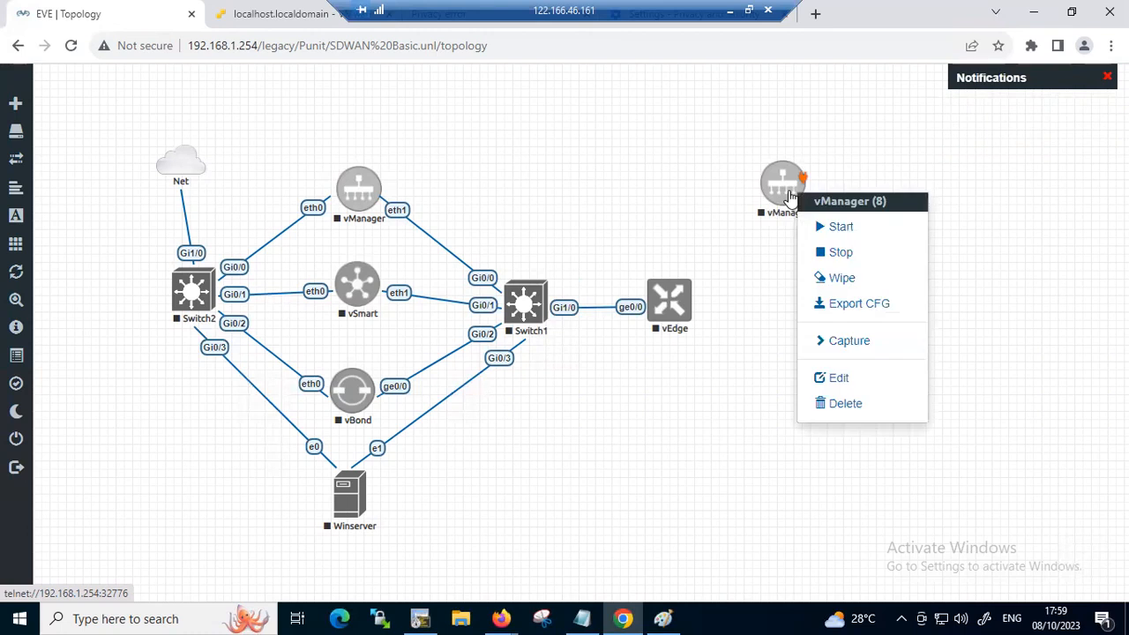
click(842, 403)
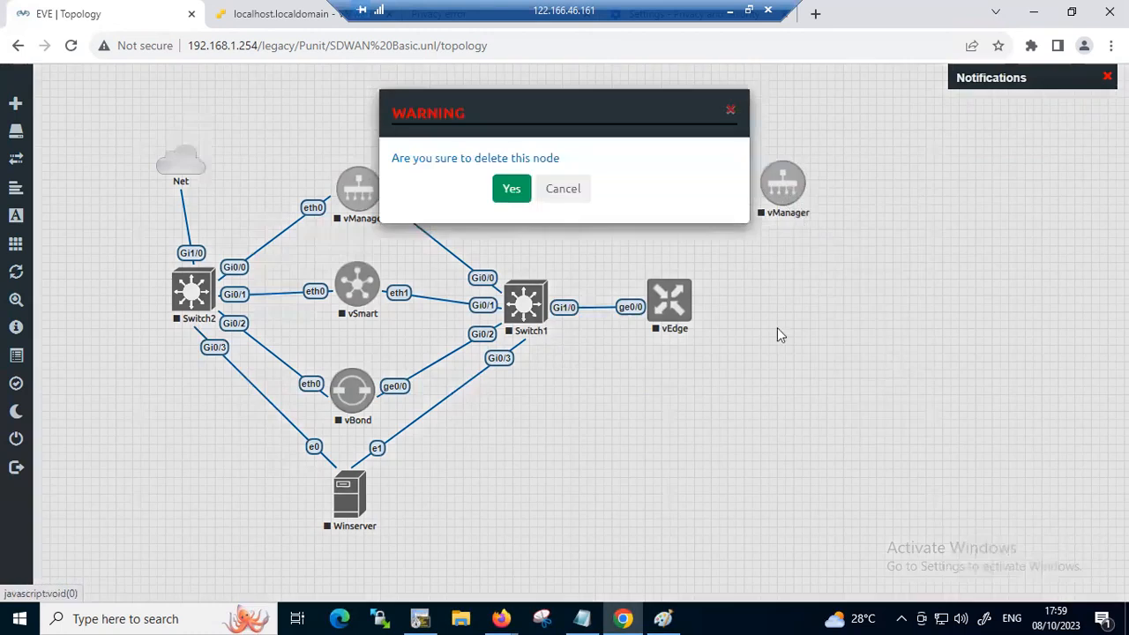
click(511, 186)
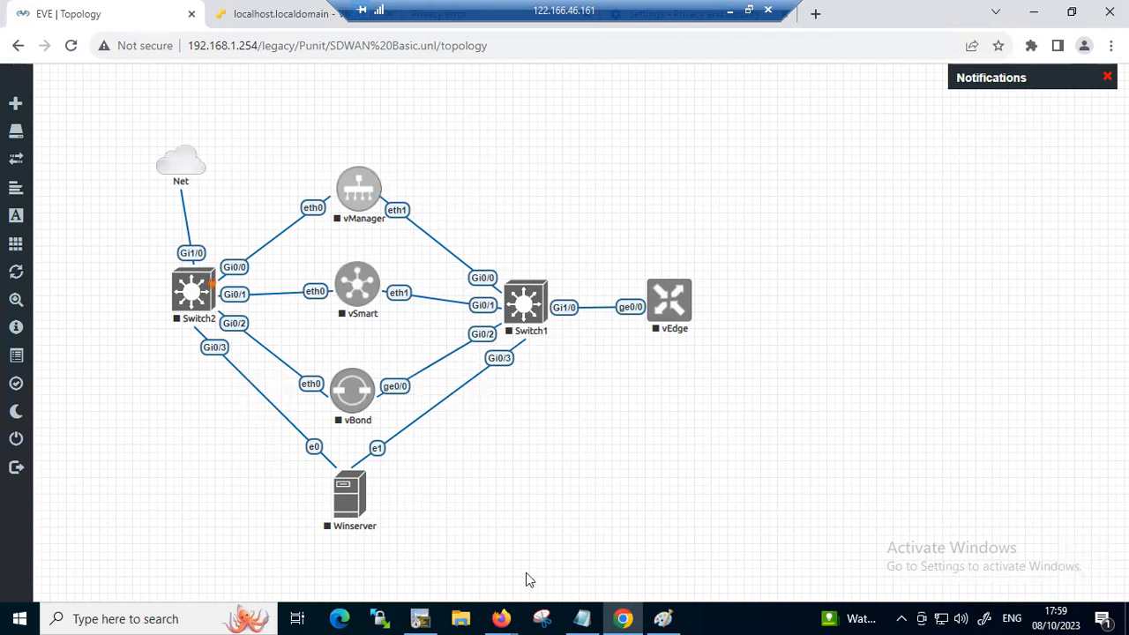
Capture the whole SD-WAN topology, from the Net cloud to vEdge and Winserver, as a rectangular snip with Snipping Tool
key(super)
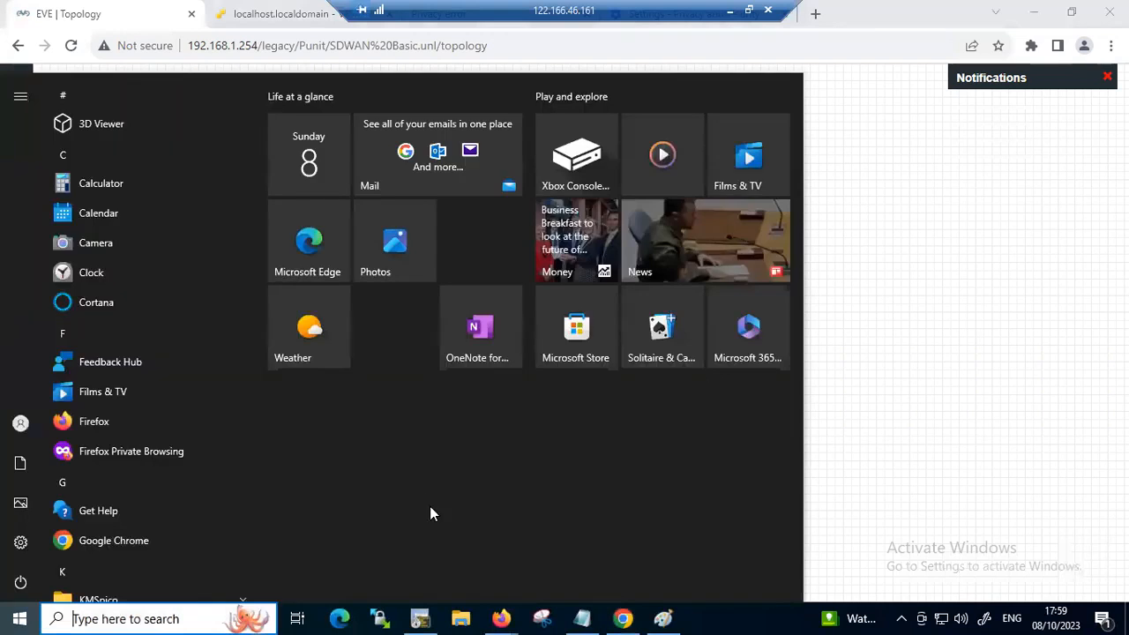
text(s)
click(67, 166)
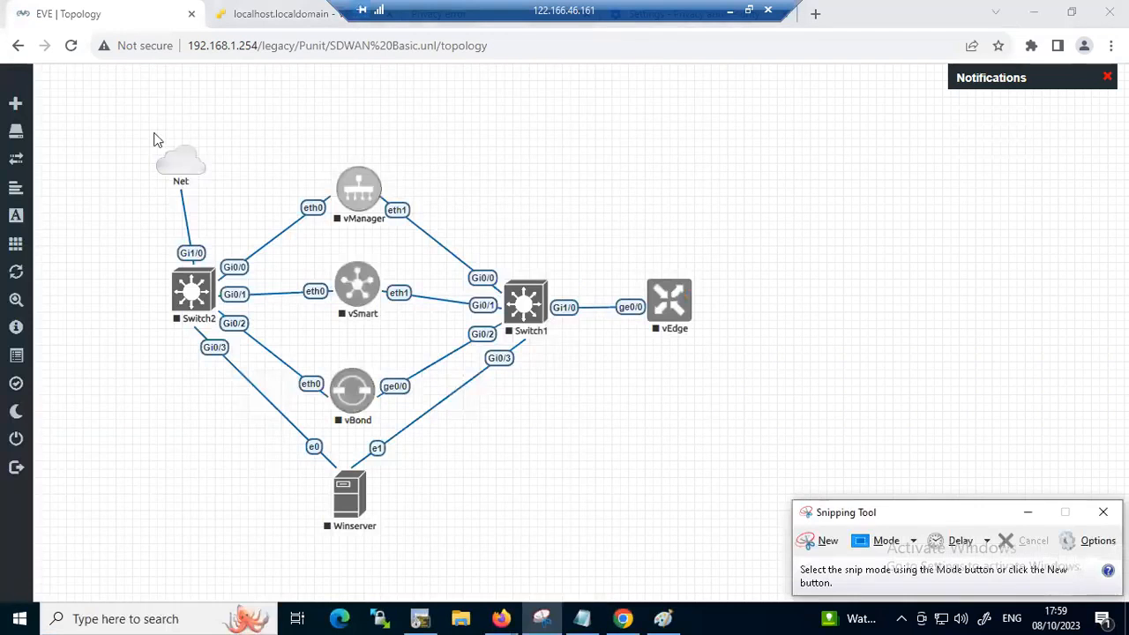
click(829, 541)
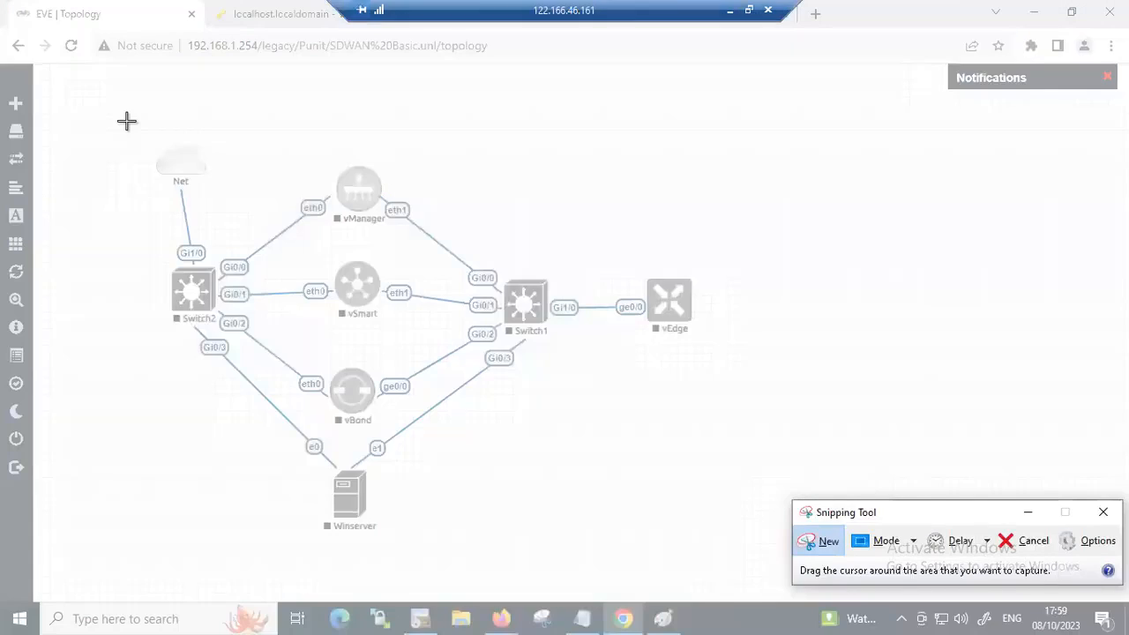
drag(99, 115, 817, 558)
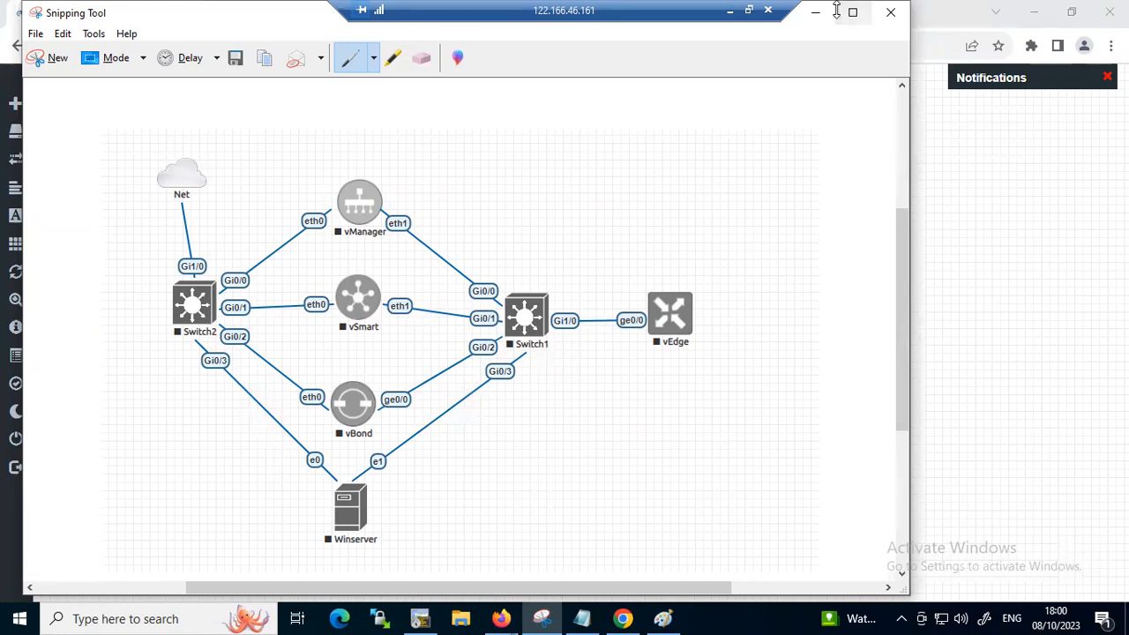
Switch to Paint and enlarge the untitled drawing's canvas to 10000 by 10000 pixels
click(661, 618)
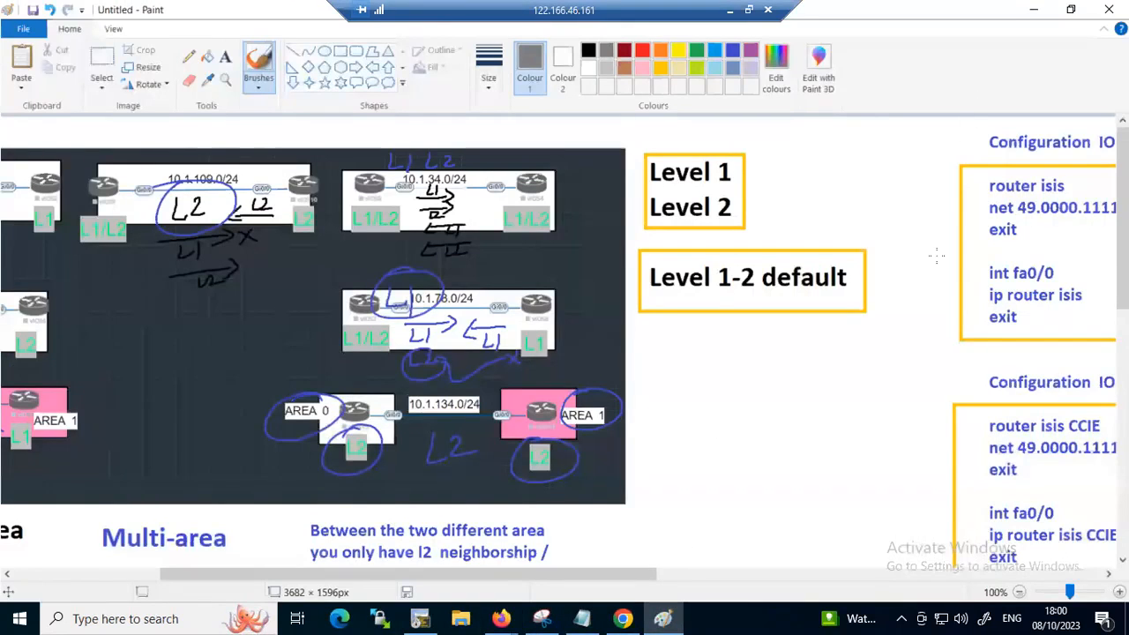
scroll(935, 255, down, 10)
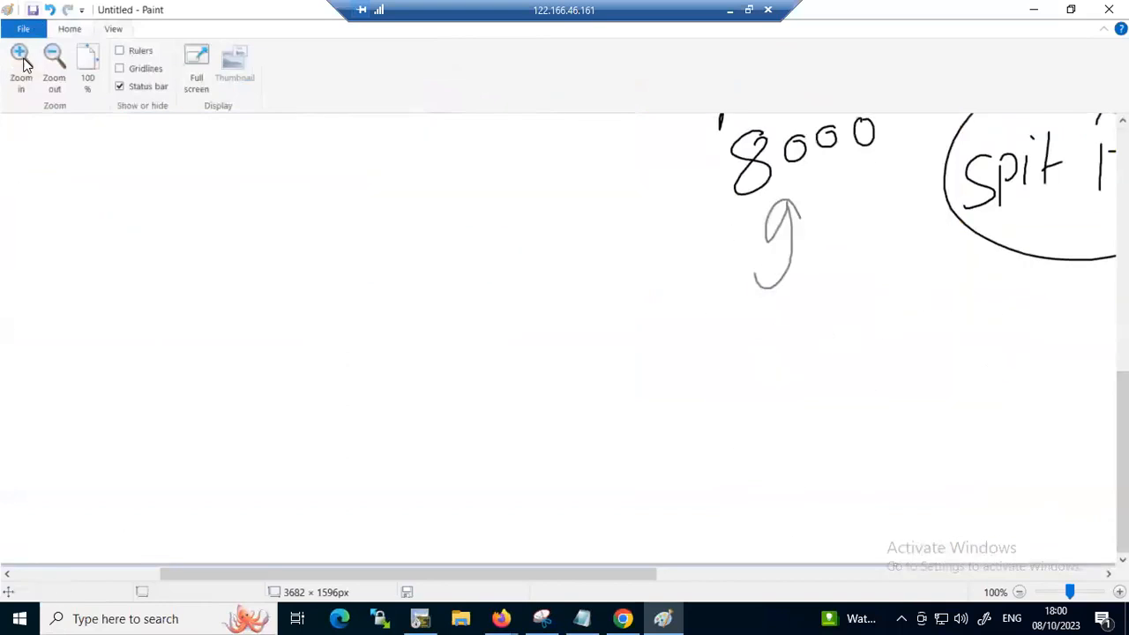
click(19, 37)
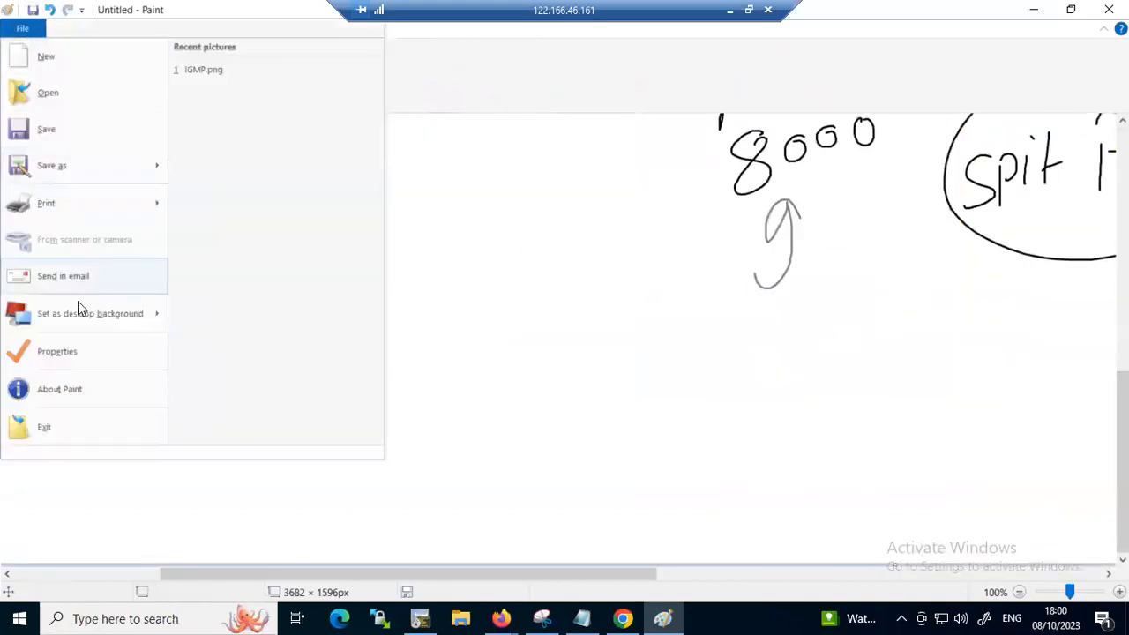
click(84, 350)
text(10000)
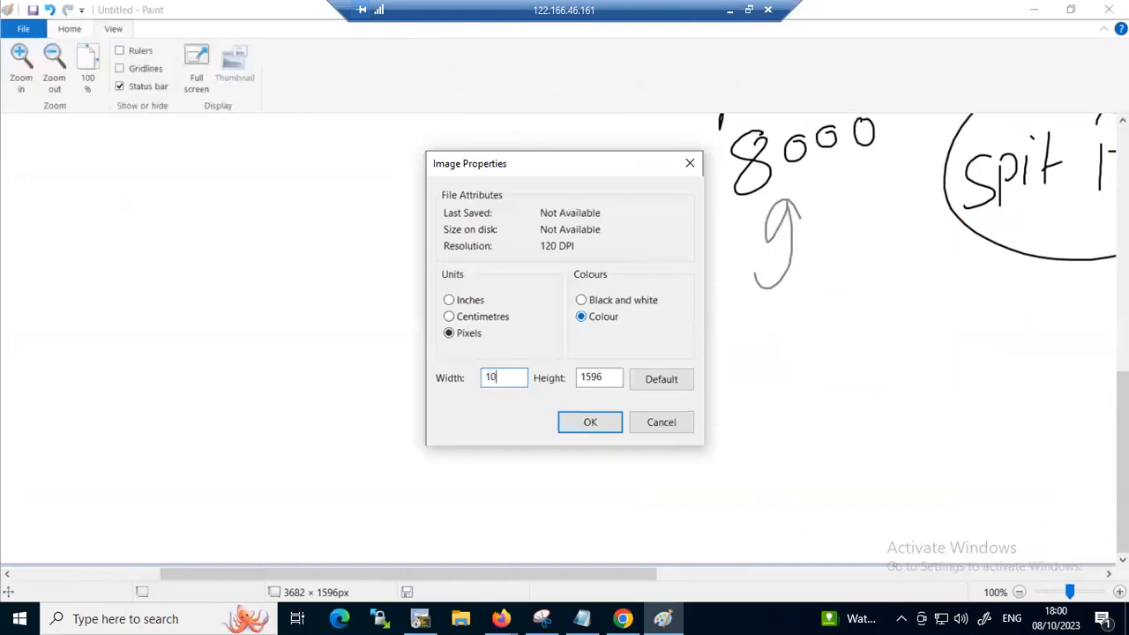
key(Tab)
text(1)
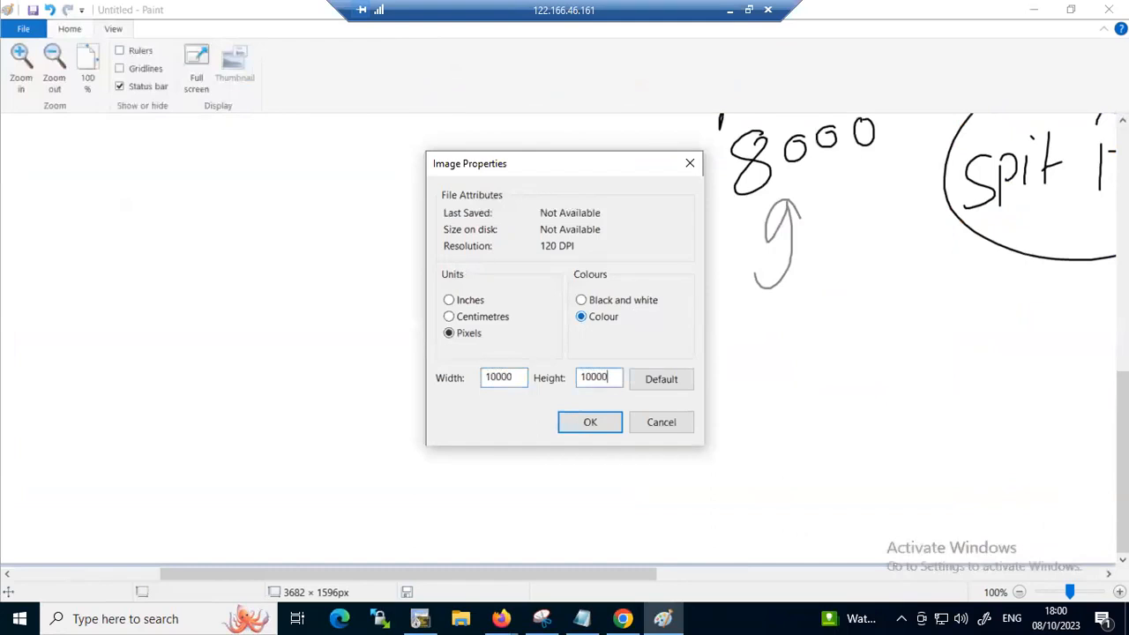
key(Return)
Paste the captured topology onto a blank area of the enlarged canvas and position it
scroll(932, 338, down, 15)
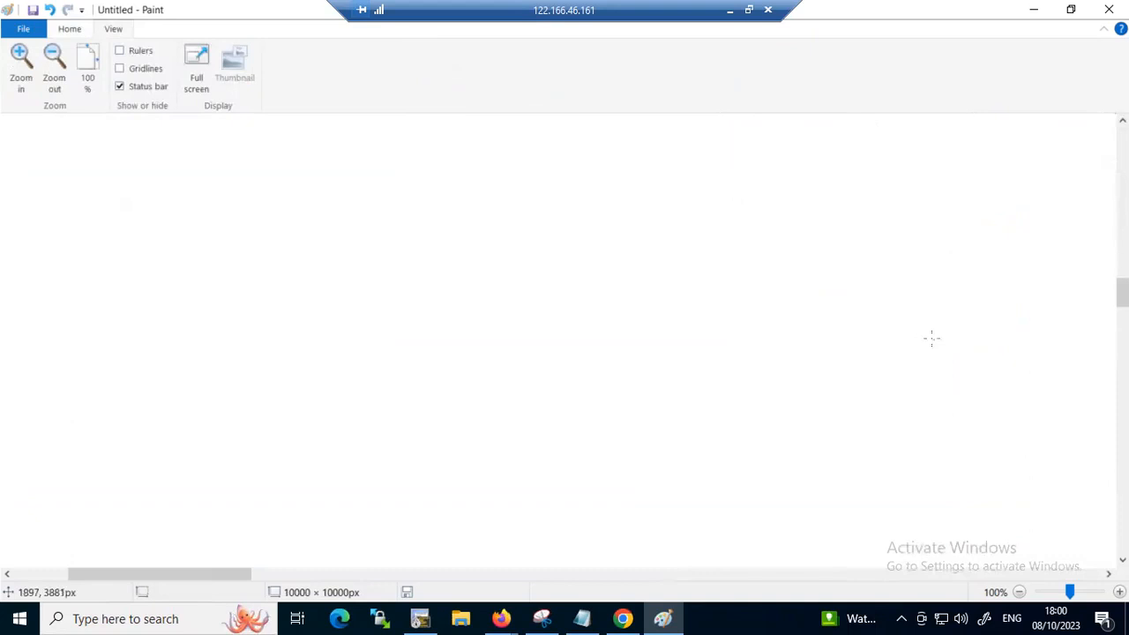
key(ctrl+v)
drag(235, 320, 247, 303)
click(712, 268)
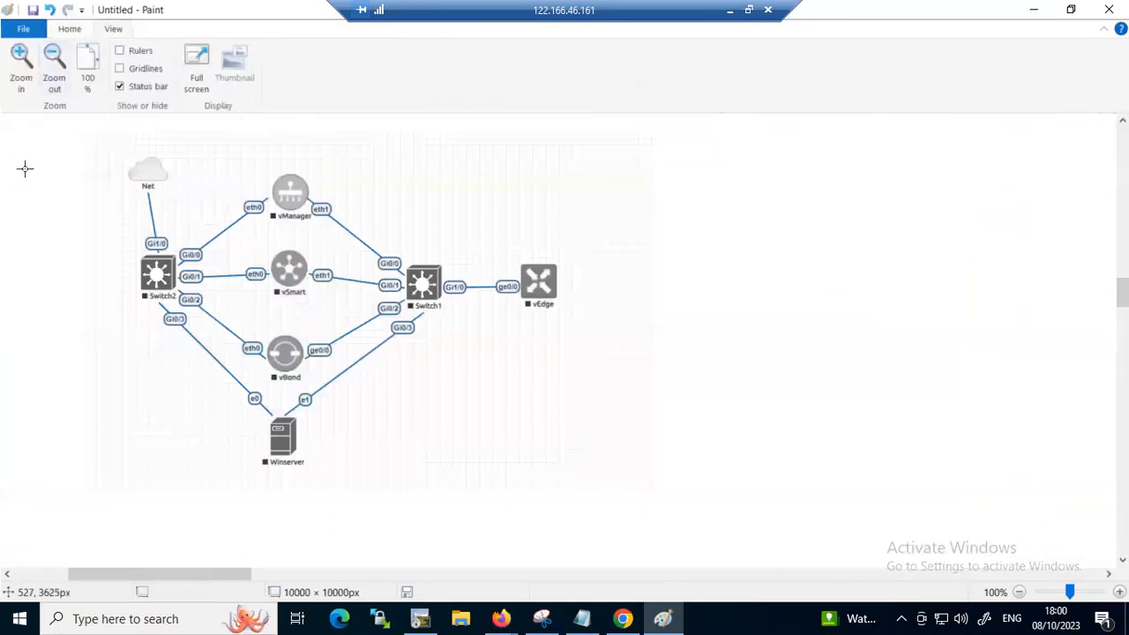
Add the grey text label 192.1.1.1/28 beside vManager on its eth1 side
click(67, 30)
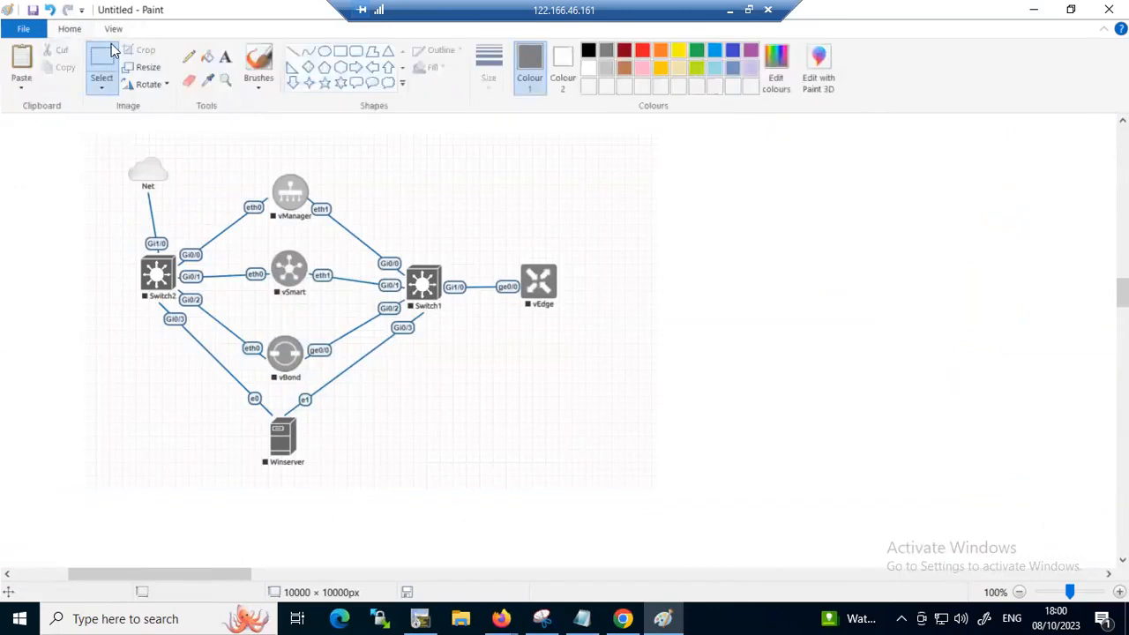
click(225, 58)
click(330, 189)
text(19)
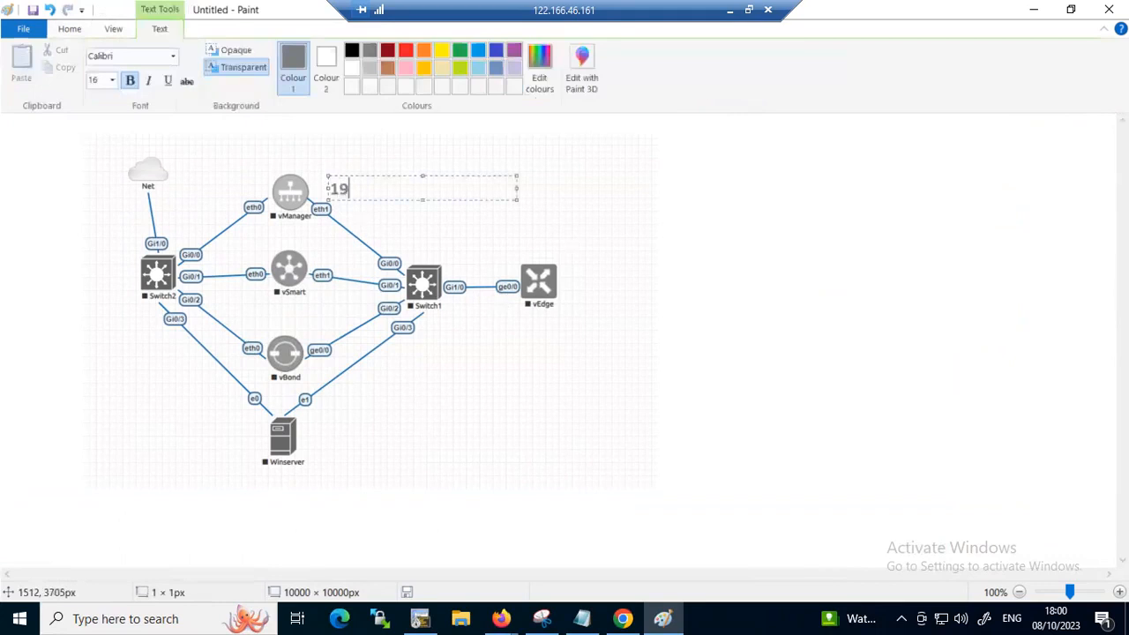
text(2.1.1.1/28)
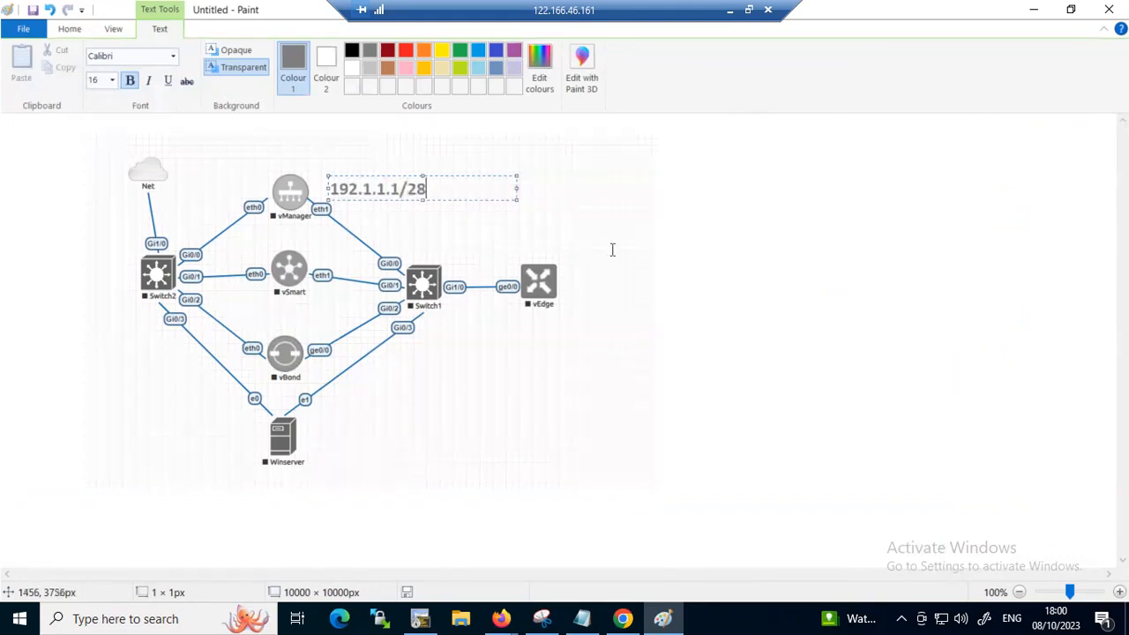
Add the grey text label 192.1.1.2/28 above the eth1 link of vSmart
click(312, 248)
click(312, 248)
text(192.168.1.)
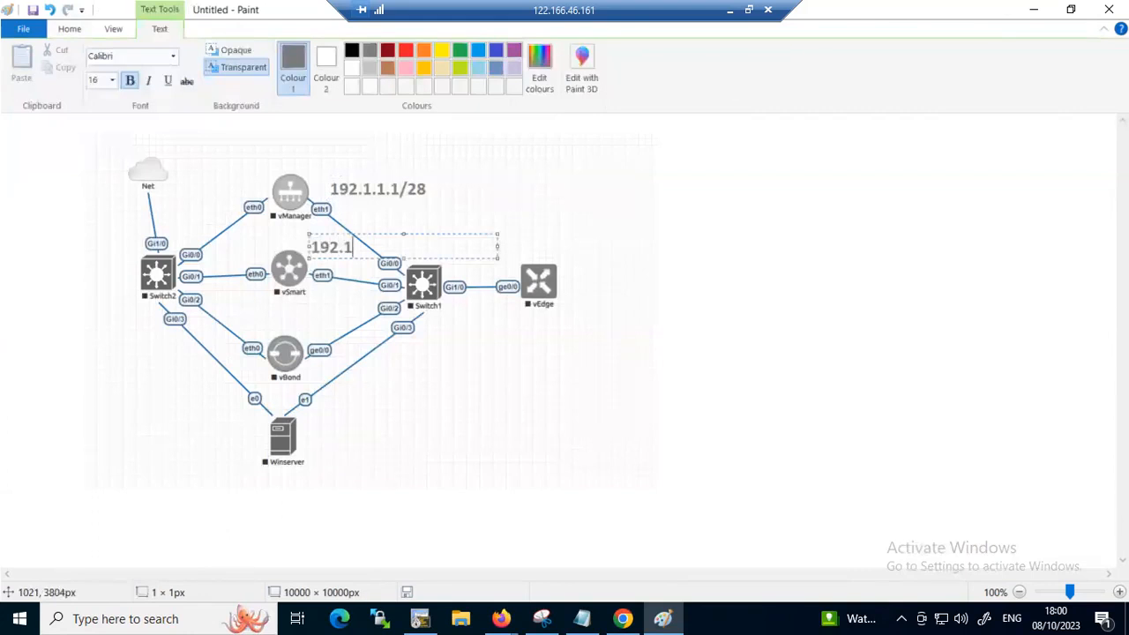
key(BackSpace)
key(BackSpace)
key(BackSpace)
key(BackSpace)
key(BackSpace)
key(BackSpace)
text(1.1.2/28)
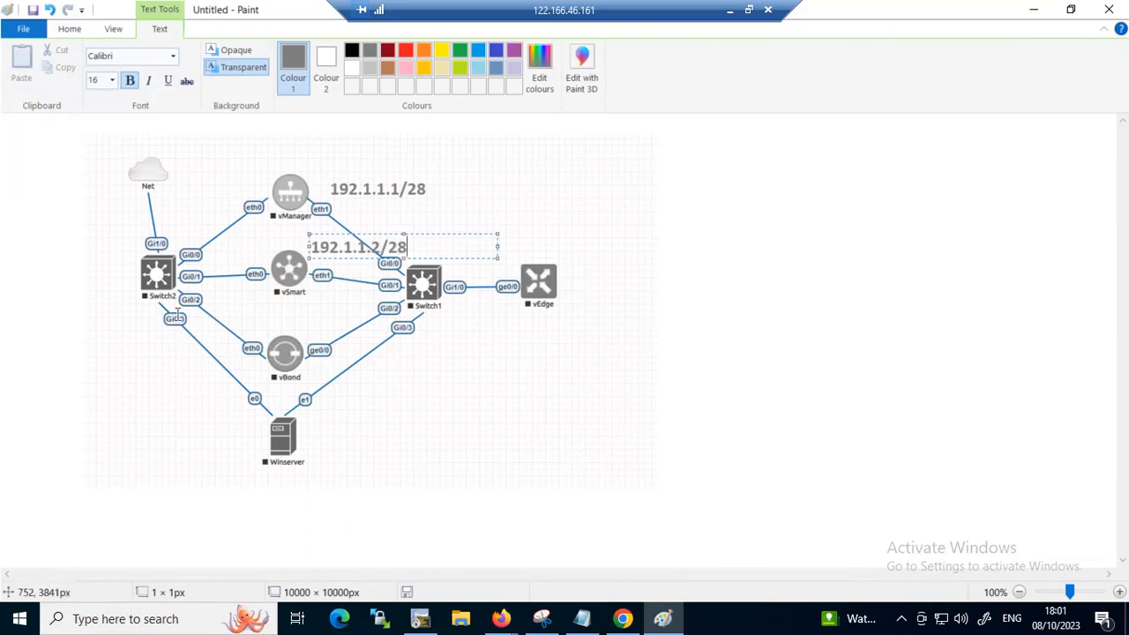
Add the grey text label 192.1.1.3/28 above vBond's ge0/0 link, extending its text box toward vBond to clear the Gi0/3 tag
click(305, 321)
click(305, 320)
text(192.1.1.3/2)
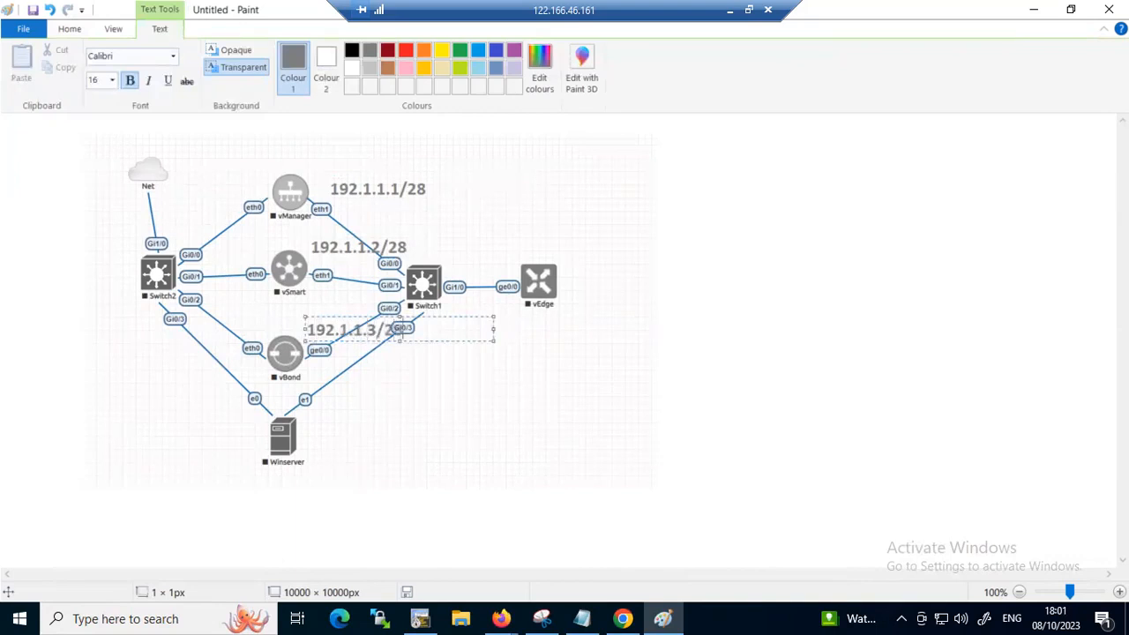
text(8)
drag(304, 316, 281, 311)
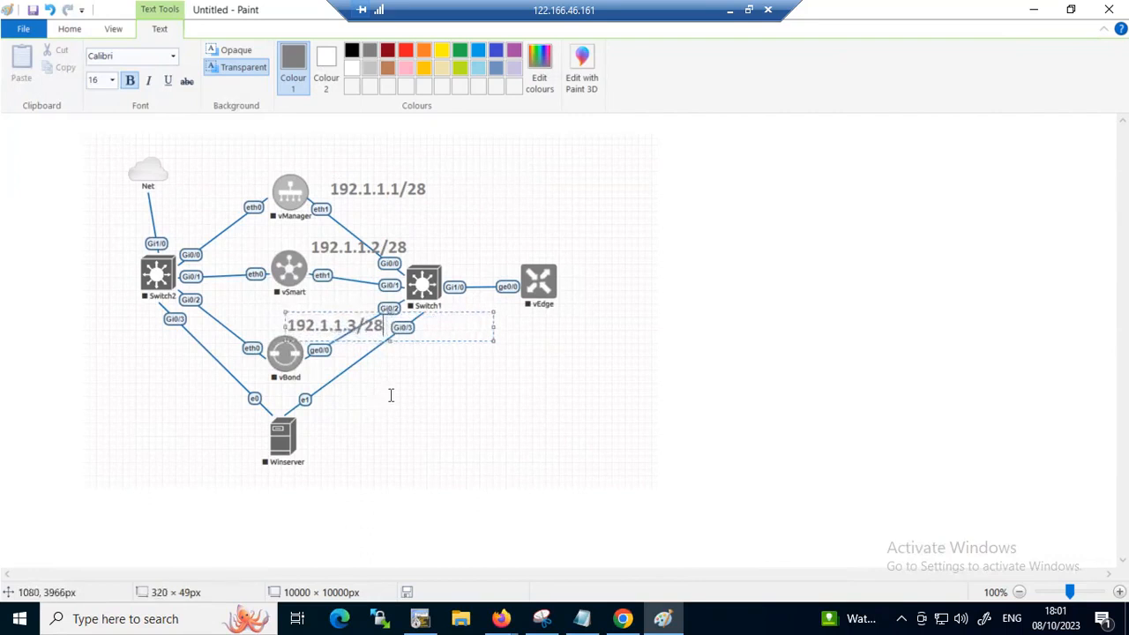
Add the grey text label 192.1.1.5/28 beside Winserver, next to its e1 interface
click(327, 406)
click(307, 401)
text(1)
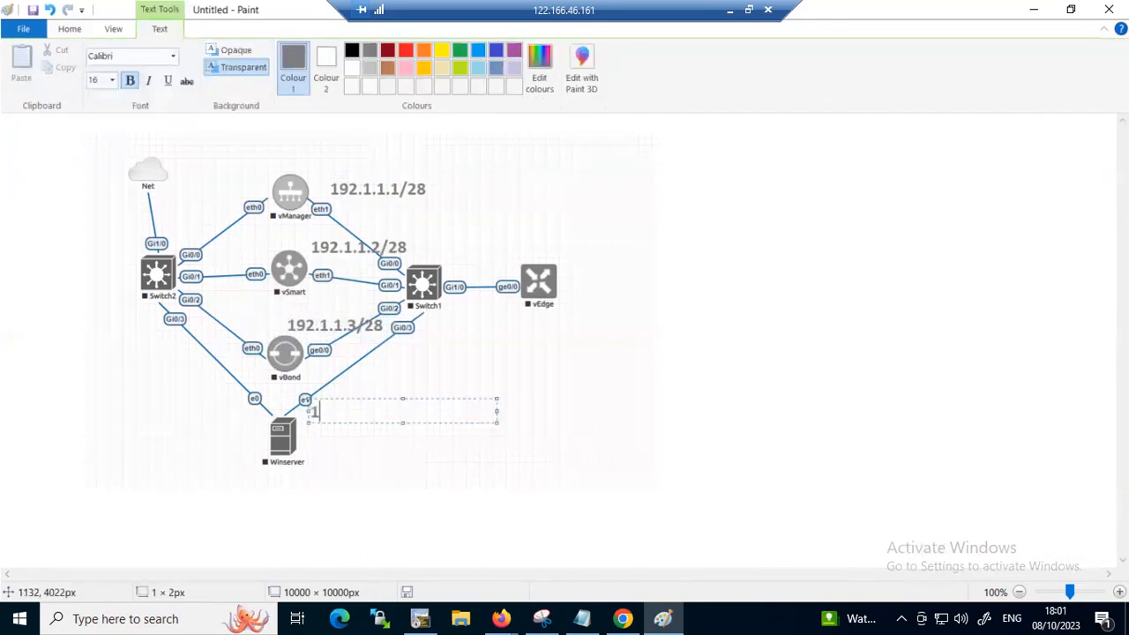
text(92.1.1.5/28)
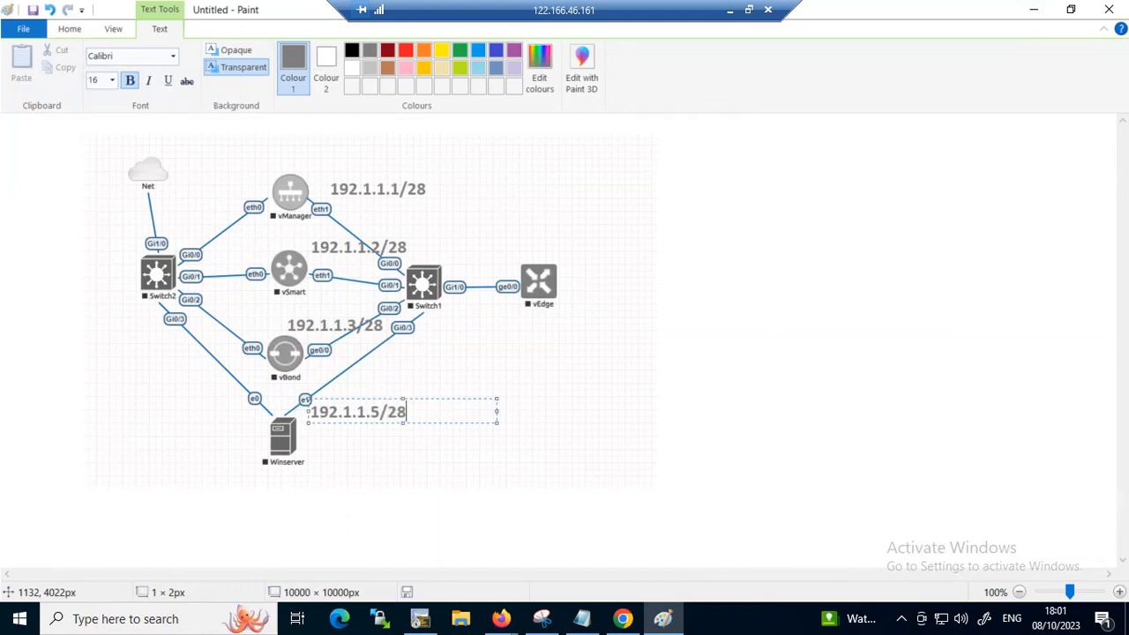
Add the grey text label 192.1.1.4/28 above the vEdge node
click(478, 252)
click(478, 251)
text(192.1.1.4/28)
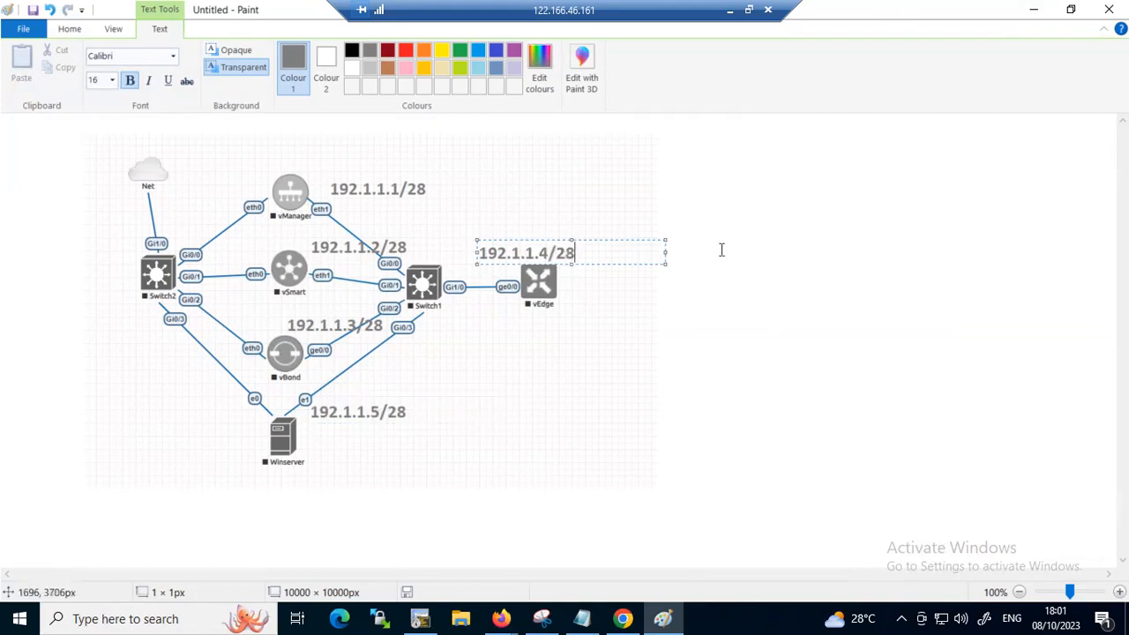
click(721, 249)
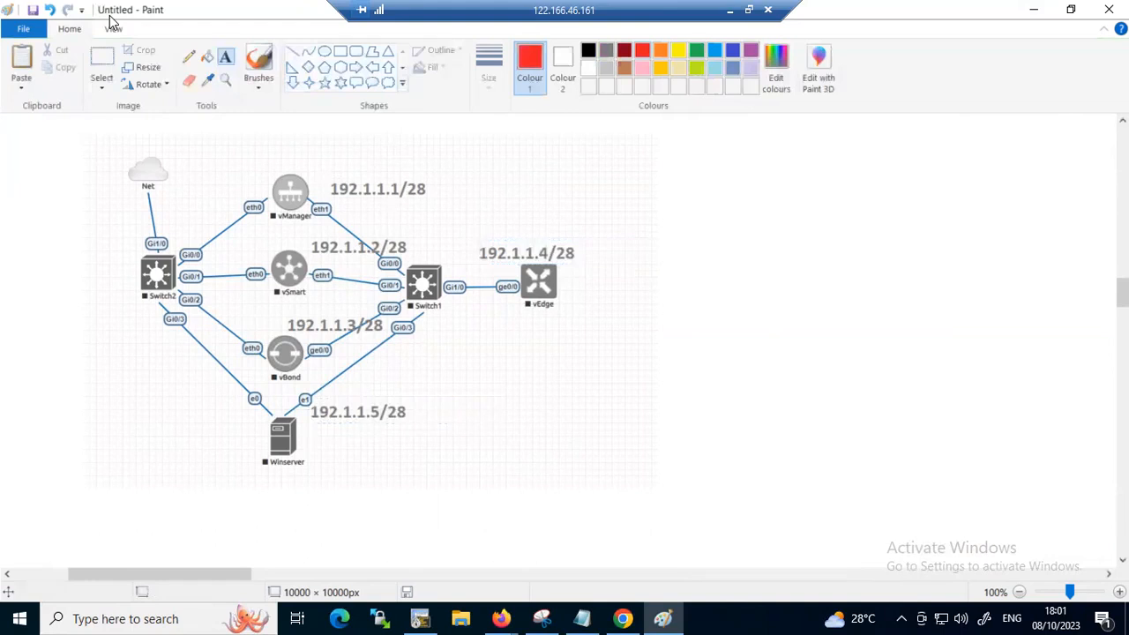
Label vManager with 1.1.1.1 above its icon and vSmart with 1.1.1.2 over its icon, both in red text
click(287, 146)
text(1.1.1.1)
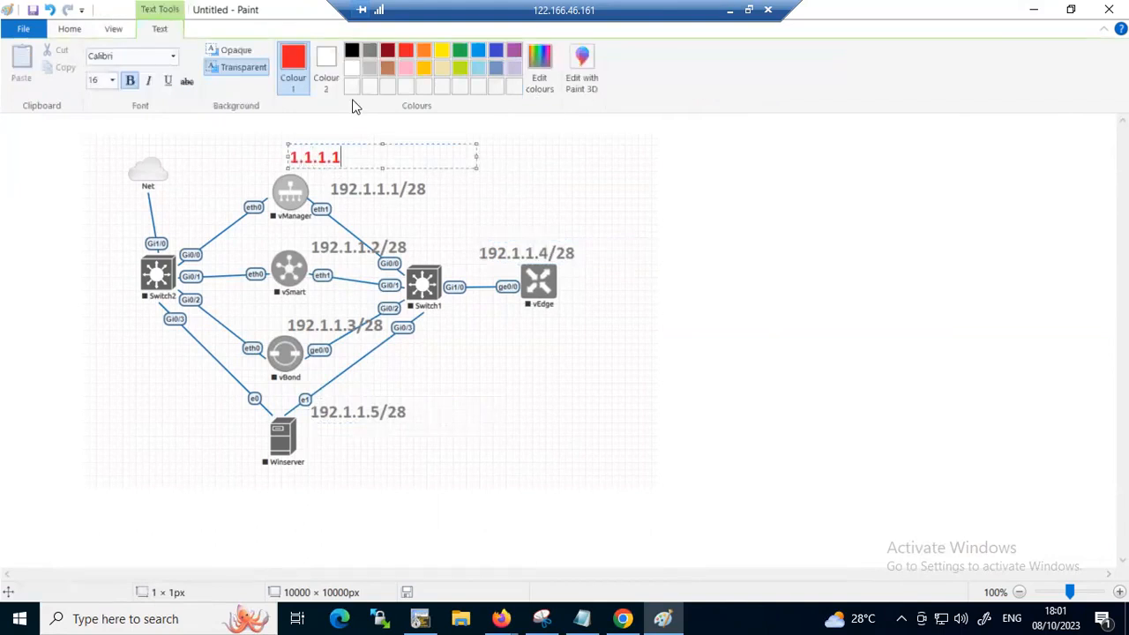
click(278, 259)
click(278, 259)
text(1.1.1.2)
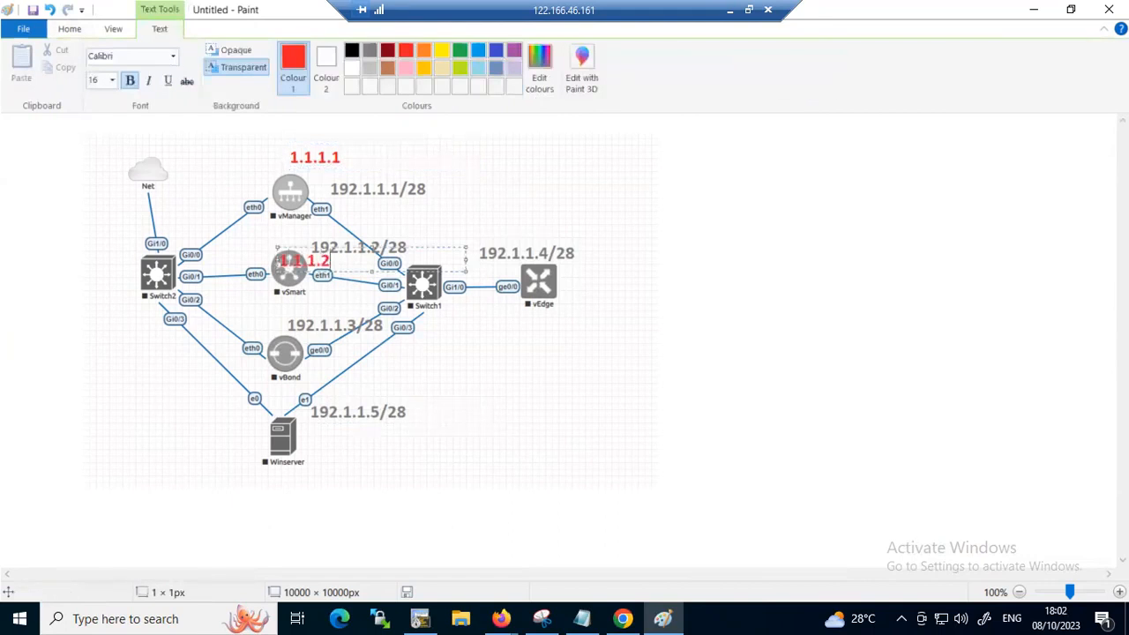
Label vBond with 1.1.1.3 over its icon and vEdge with 1.1.1.4 beside its icon, both in red text
click(278, 355)
click(278, 355)
text(1.1.1.3)
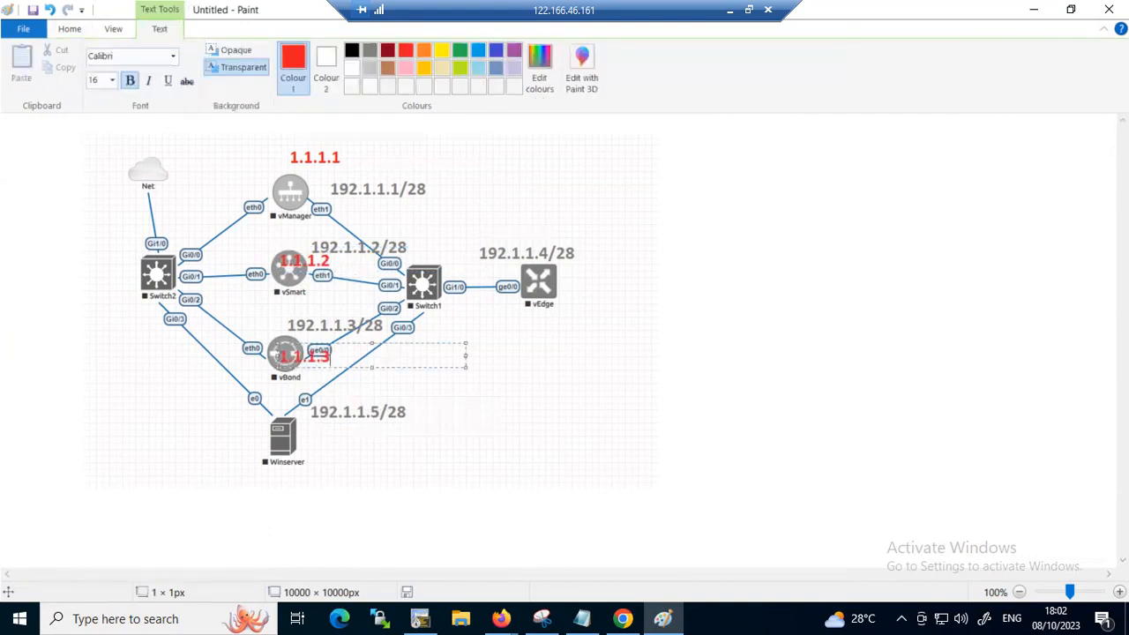
click(555, 281)
click(560, 280)
text(1.1.1.4)
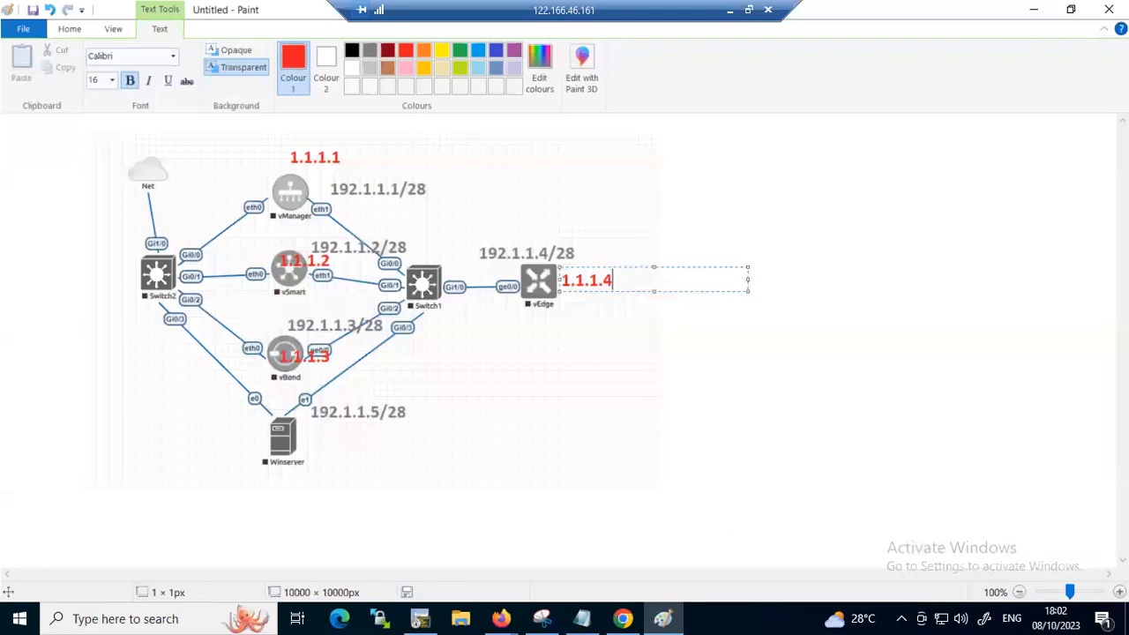
click(458, 353)
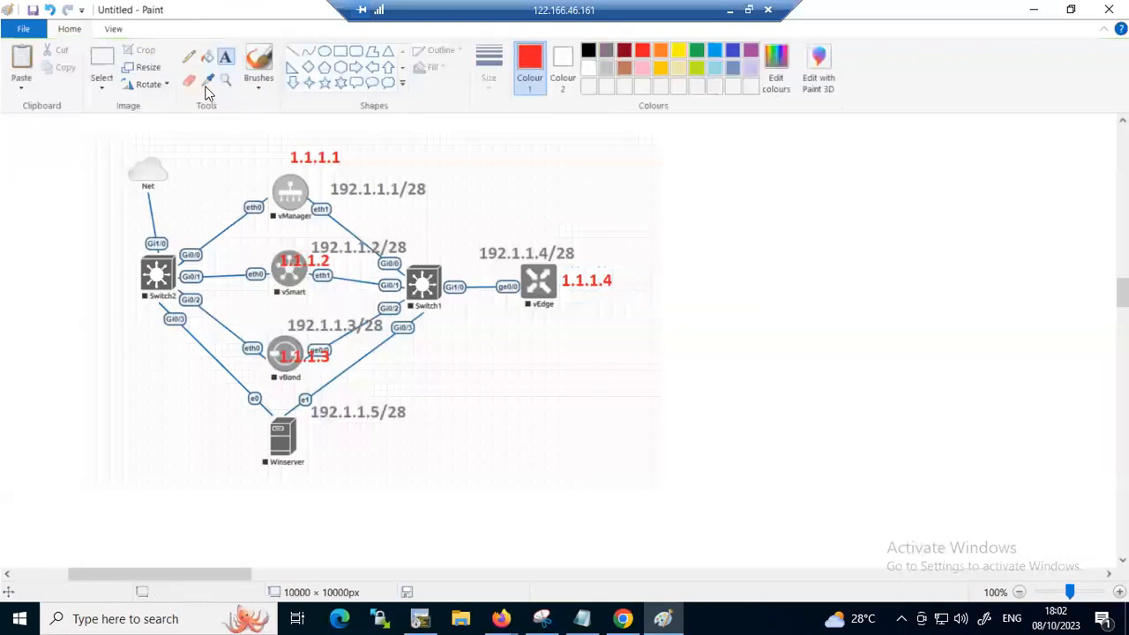
Frame the whole topology with a red rectangle of about 1068 × 581 px and add the red text Site-ID-1 inside it, below vEdge
click(340, 51)
drag(50, 131, 756, 513)
click(225, 59)
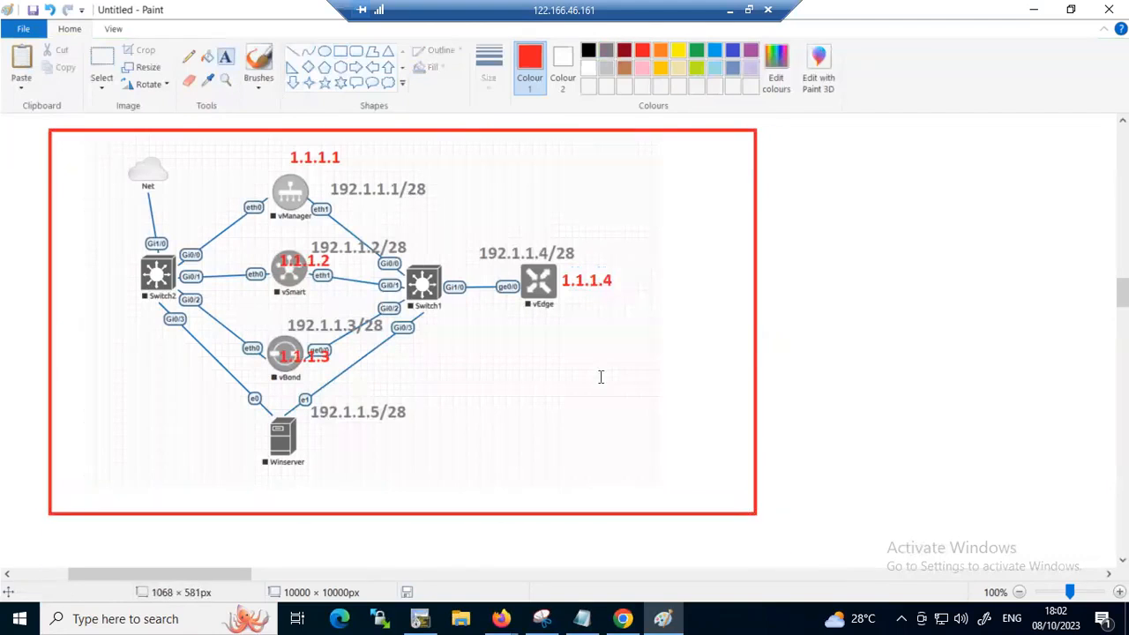
click(533, 355)
text(Sitye)
key(BackSpace)
key(BackSpace)
text(e-id)
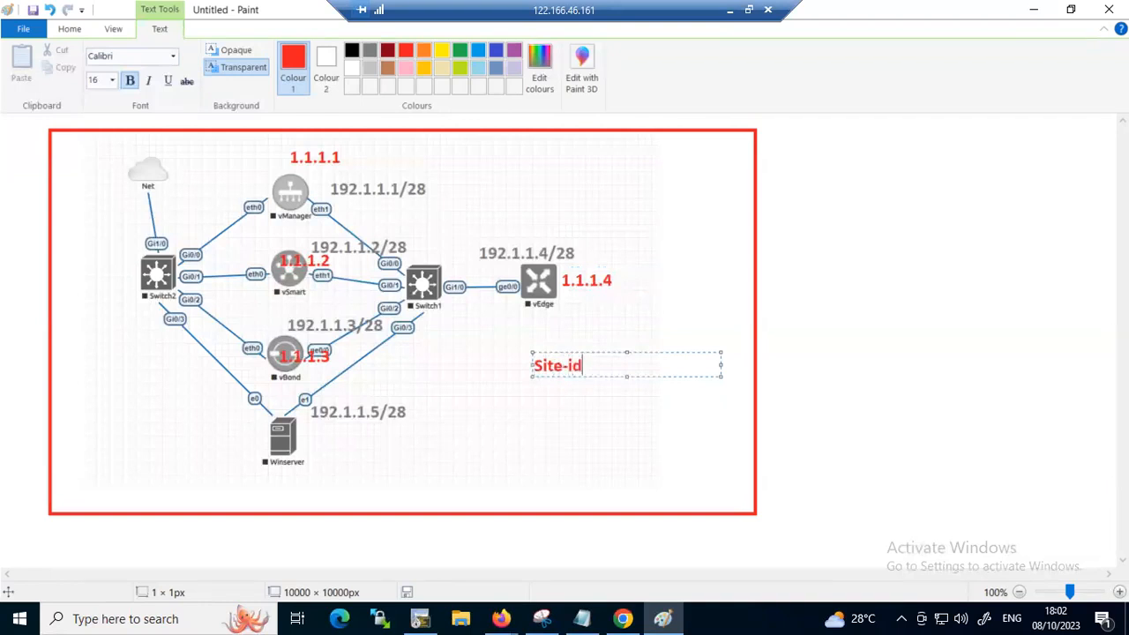
key(BackSpace)
key(BackSpace)
text(ID-1)
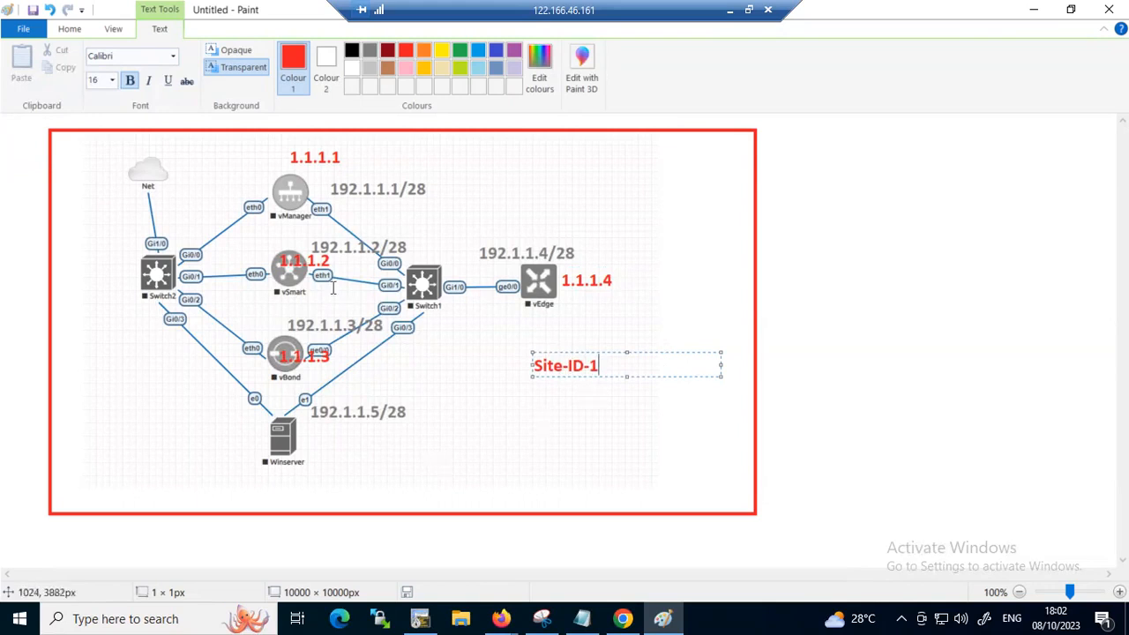
click(782, 176)
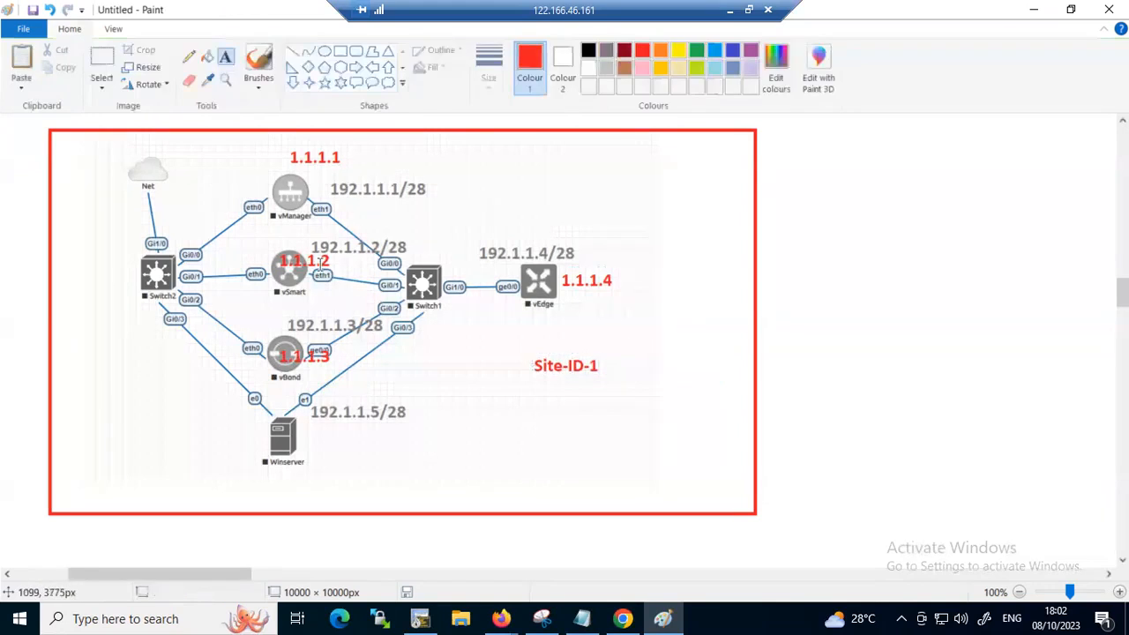
Add the red text label 192.168.1.51/24 beside vManager, above its eth0 interface
click(202, 175)
text(192.168.1)
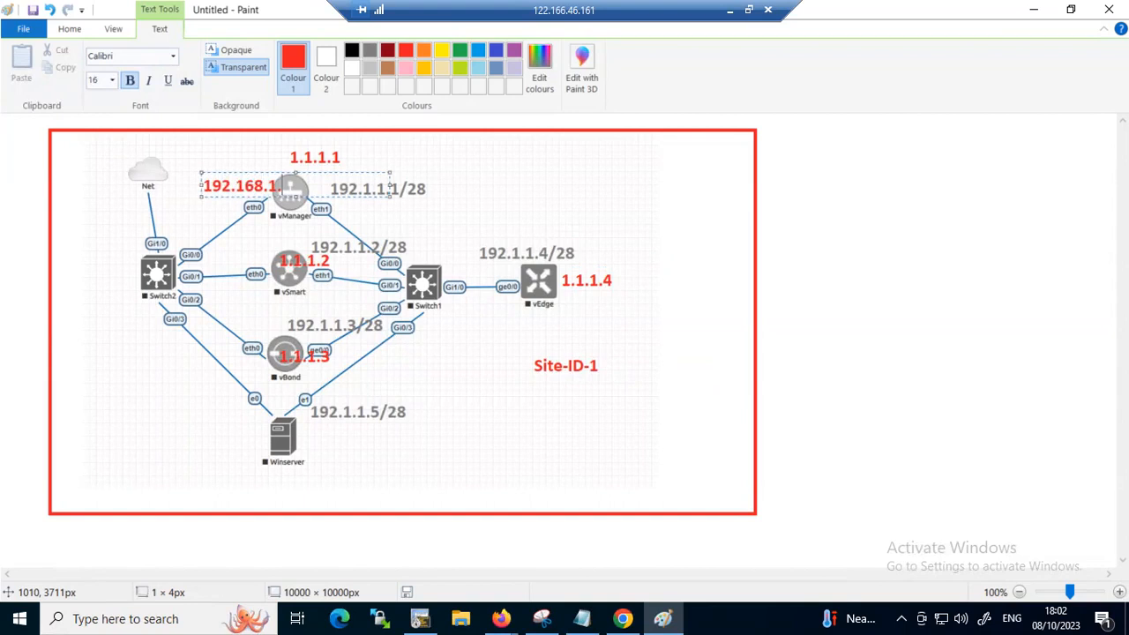
text(.51/24)
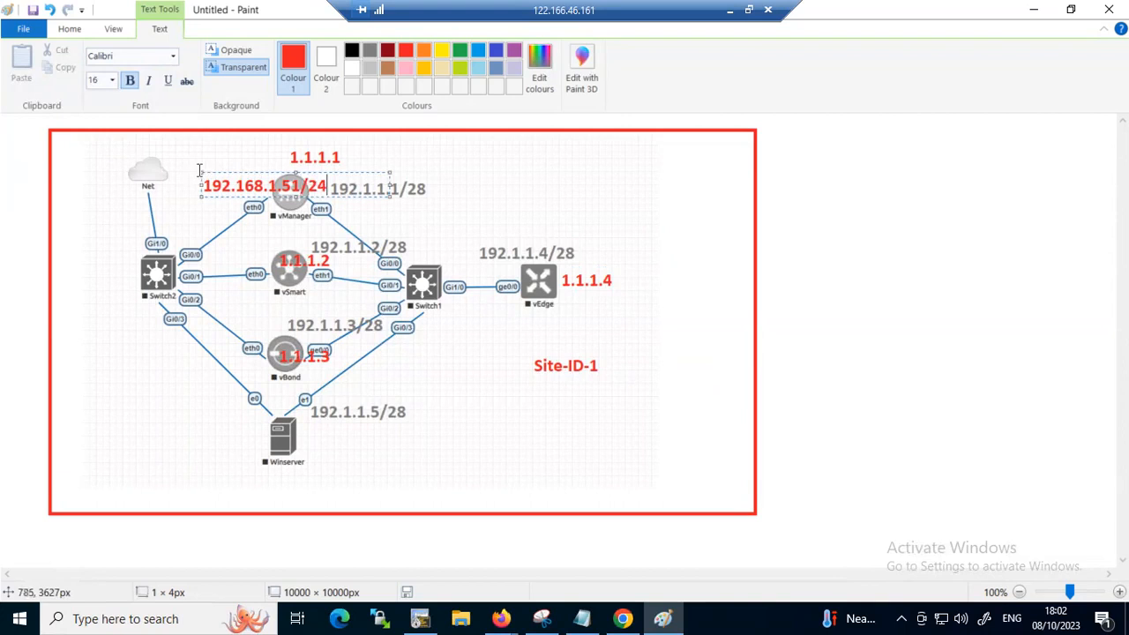
drag(201, 173, 168, 167)
Add the red text label 192.168.1.52/24 between Switch2 and vSmart, above vSmart's eth0 interface
click(207, 254)
click(204, 250)
text(192.168.1.52)
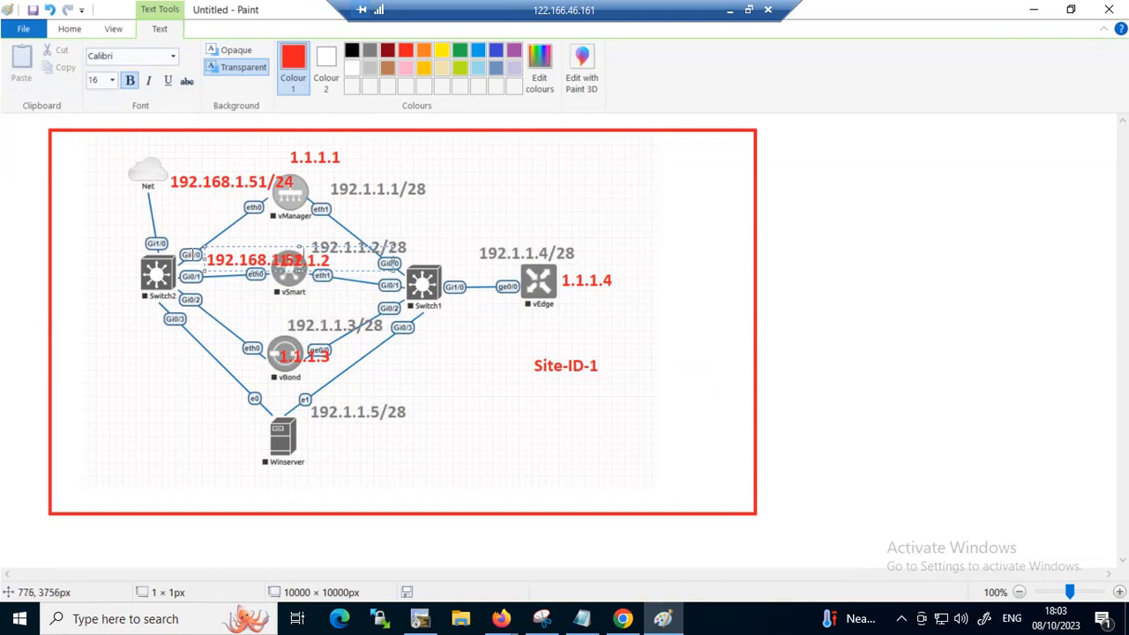
mouse_move(180, 231)
mouse_down()
mouse_move(187, 245)
mouse_move(188, 233)
mouse_up()
text(/24)
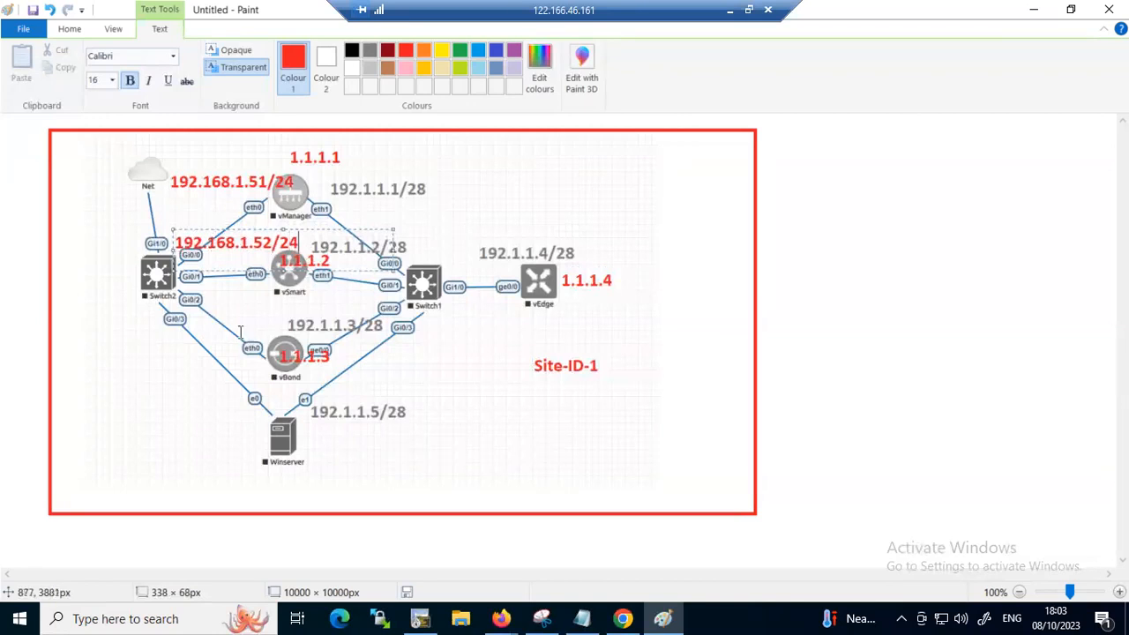
Begin a red text label above vBond's eth0 interface with the text 192.168
click(214, 328)
click(214, 327)
text(192.168)
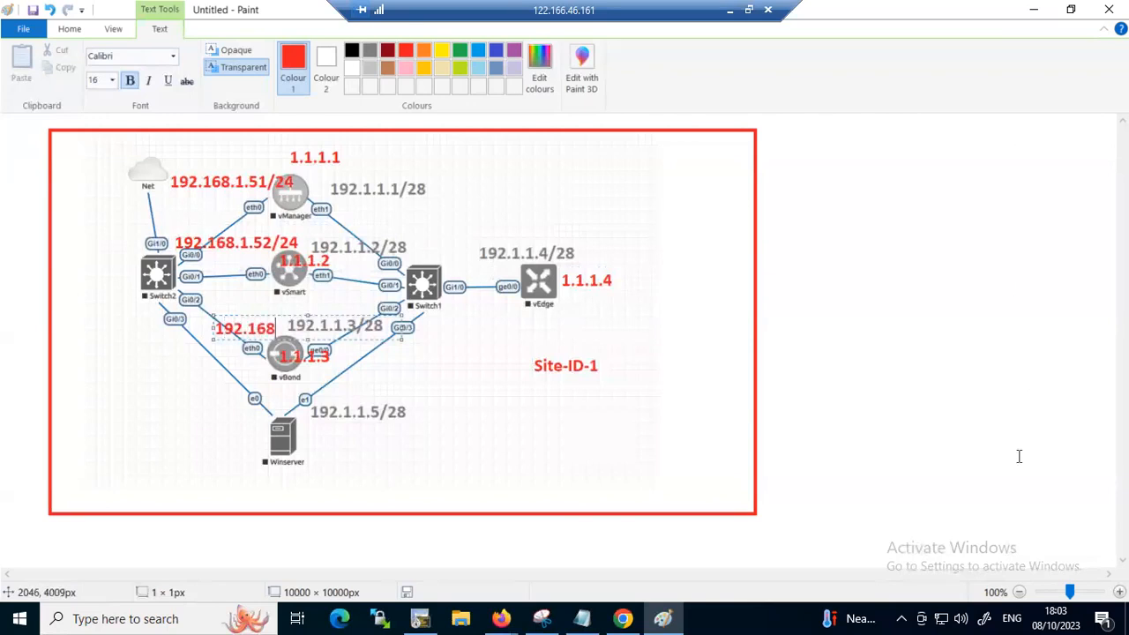
Switch to the EVE topology in Chrome and start all lab nodes
click(623, 618)
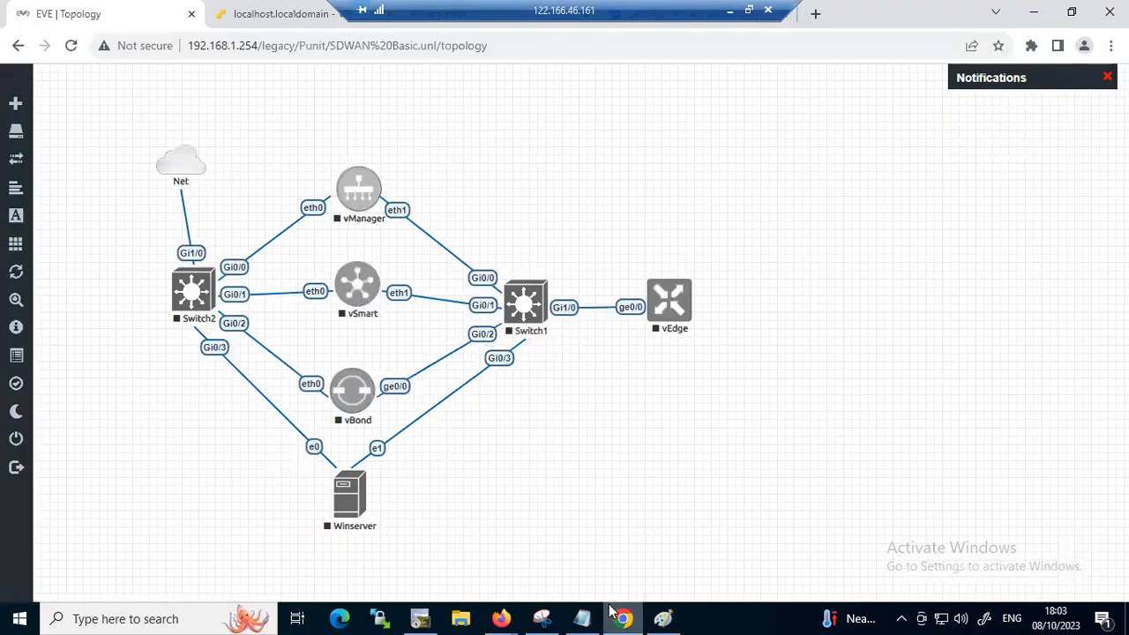
mouse_move(23, 245)
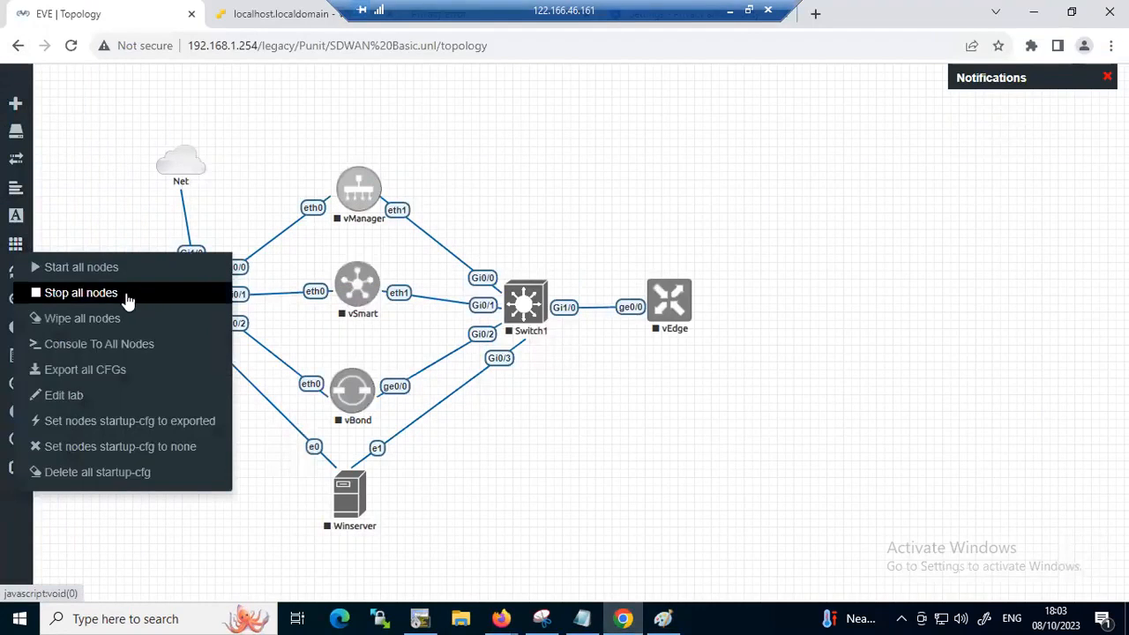
click(88, 269)
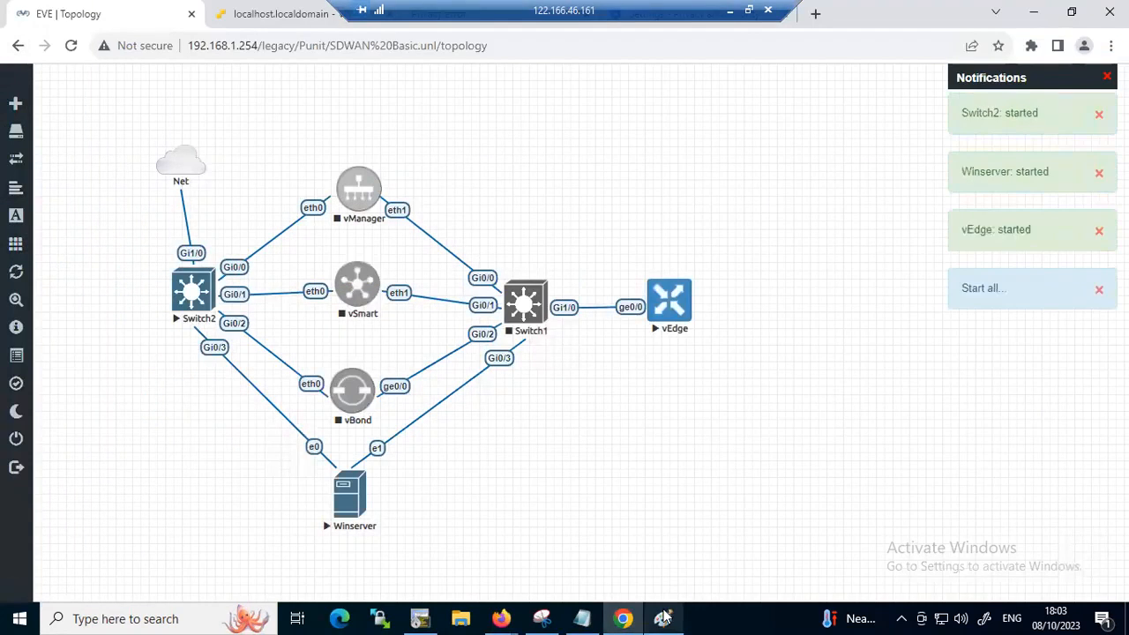
Return to Paint, complete vBond's eth0 label as 192.168.1.53/24 and shift it towards Switch2
key(alt+Tab)
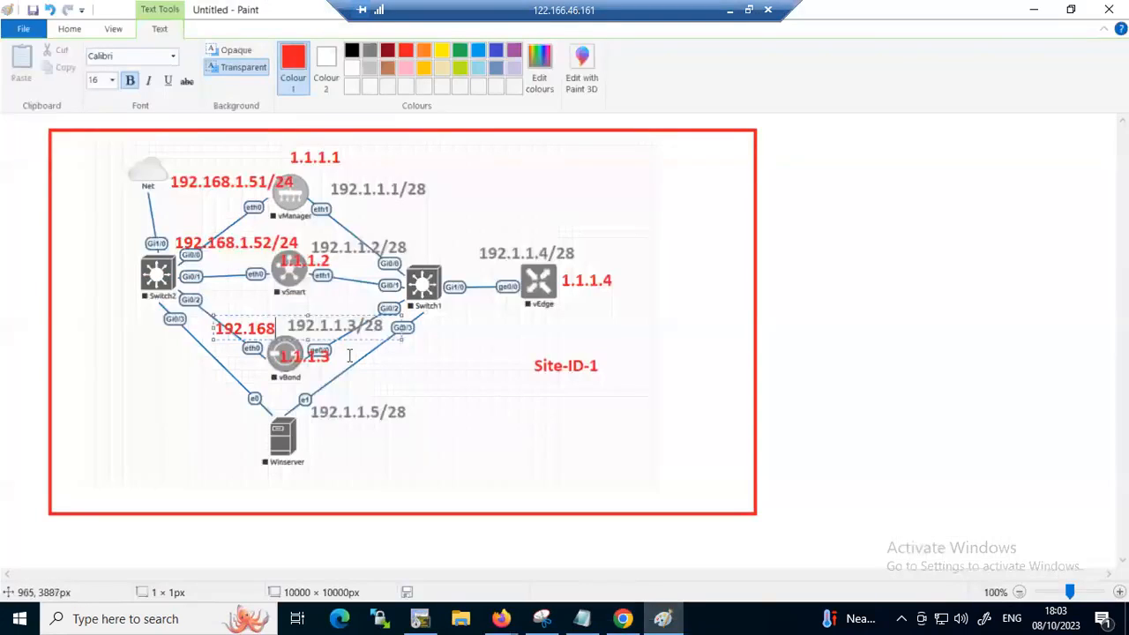
text(1)
key(BackSpace)
text(.1.53)
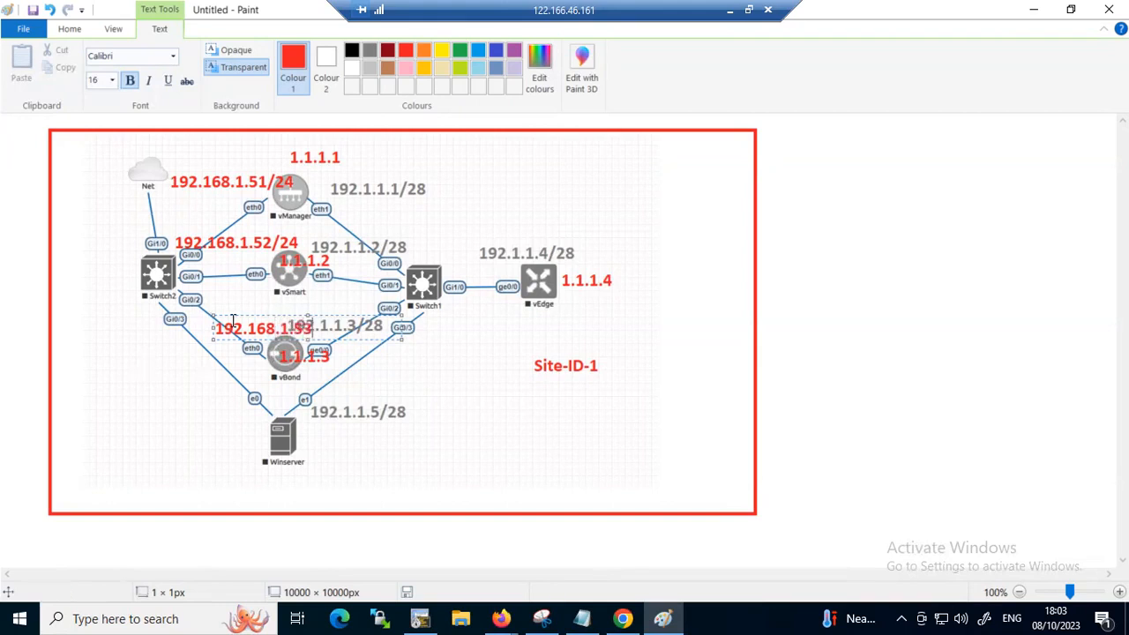
drag(211, 315, 162, 302)
text(/24)
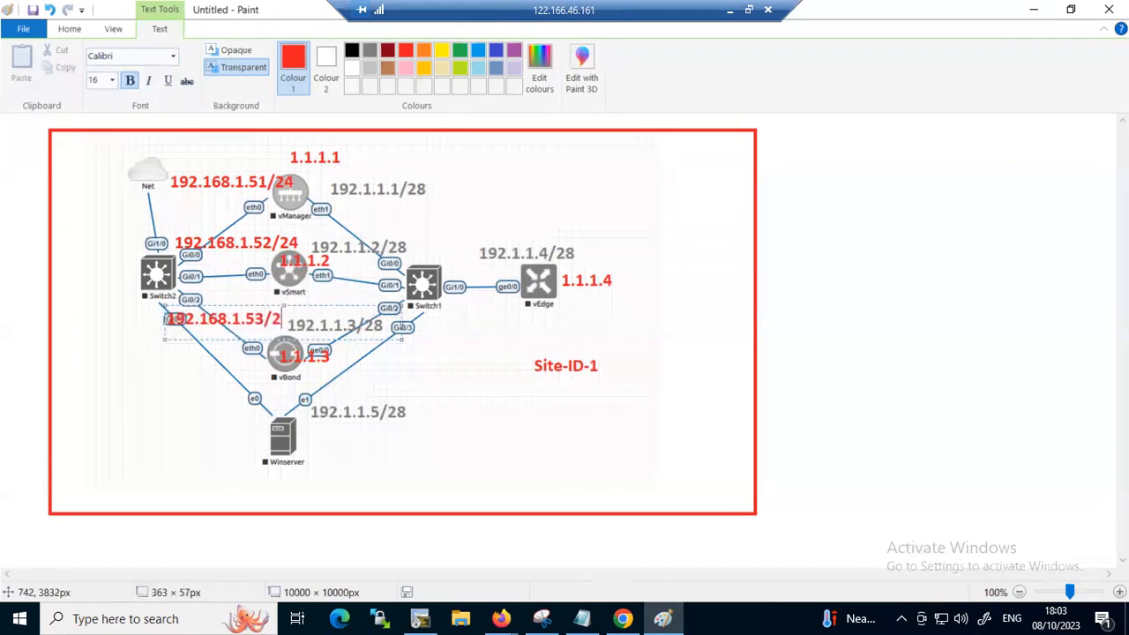
click(187, 397)
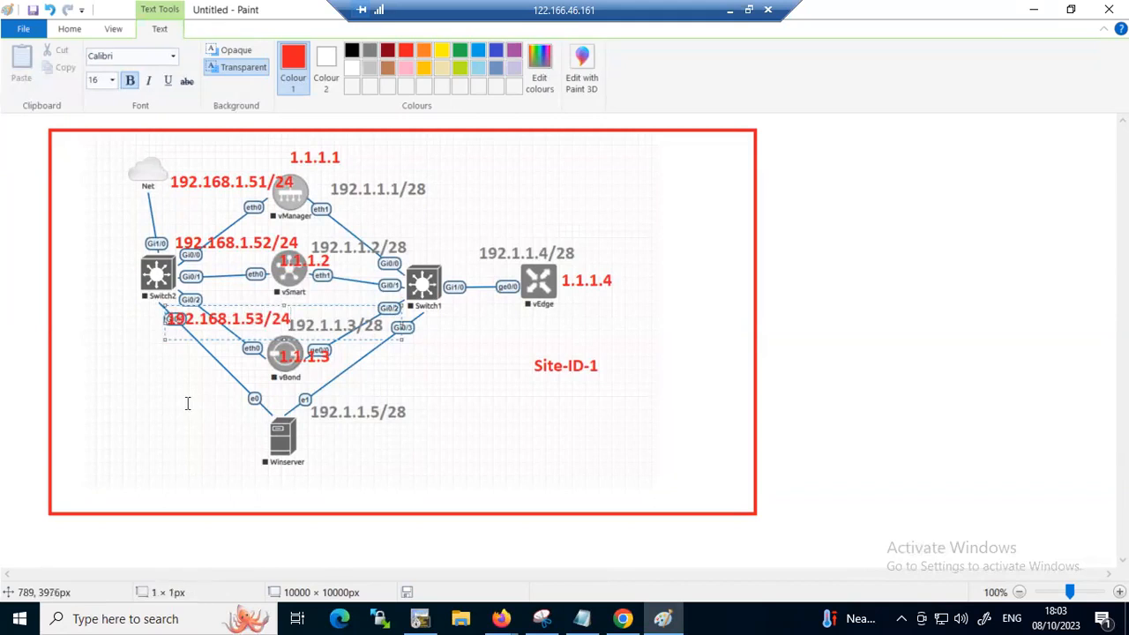
Add the red text label 192.168.1.55/24 beside Winserver's e0 interface and shift it away from the node
click(187, 394)
text(192)
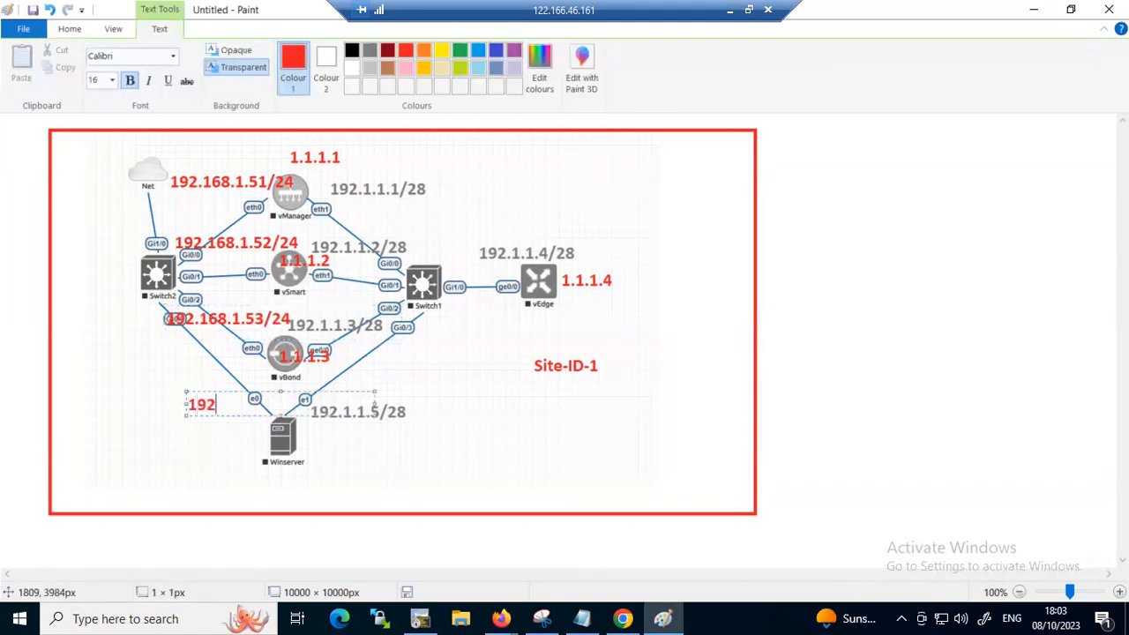
text(.168.1.55/24)
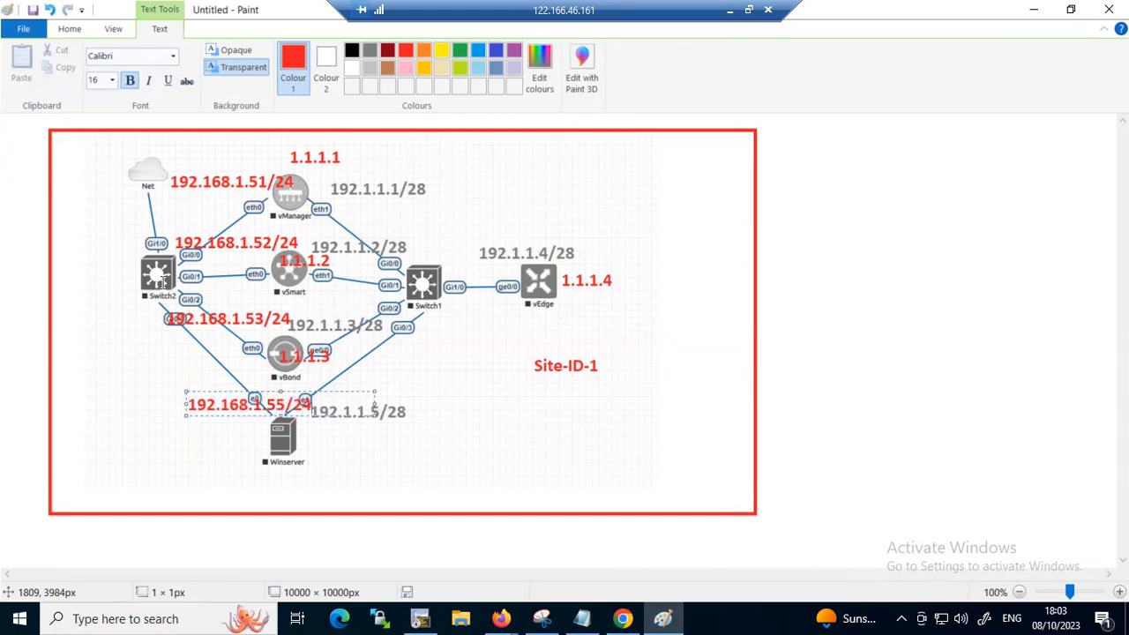
drag(190, 389, 142, 387)
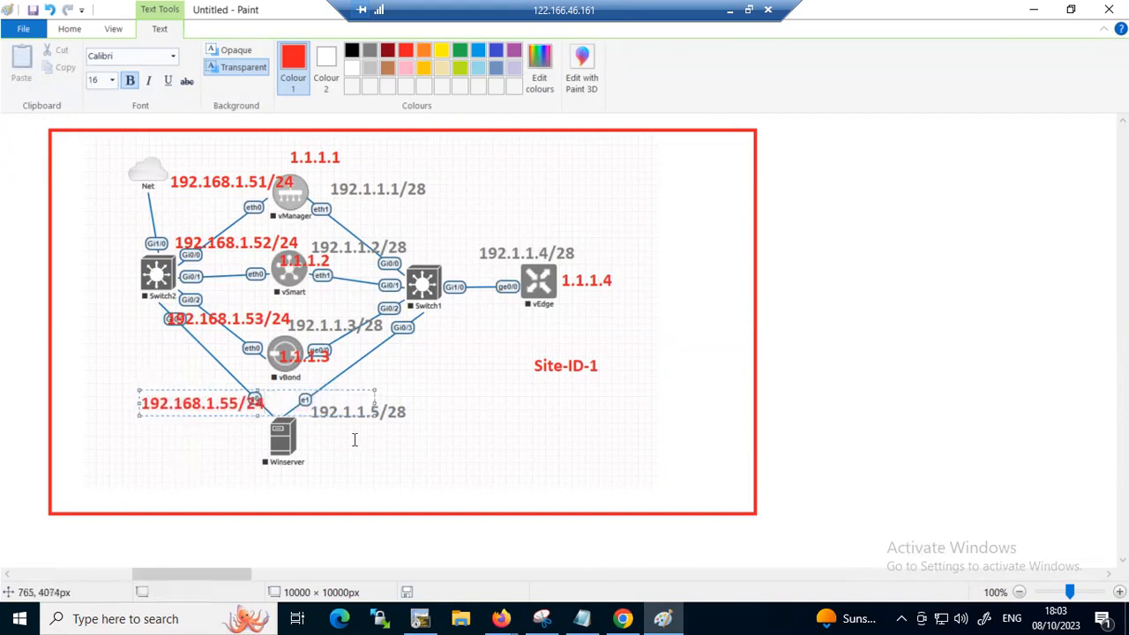
click(354, 439)
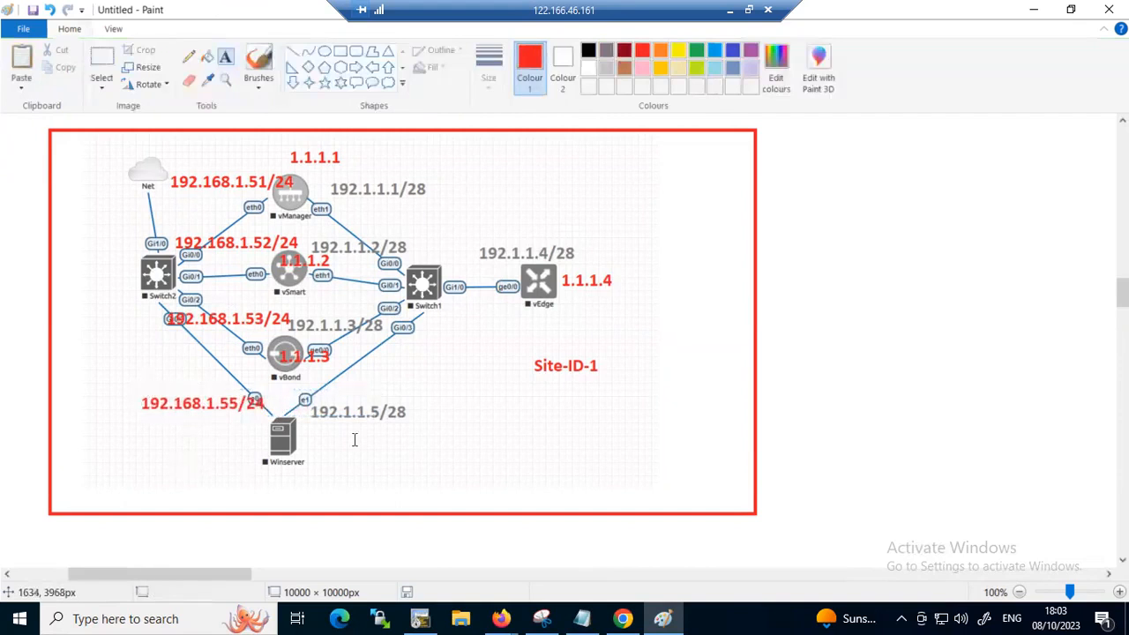
Switch from the remote session to the local Paint diagram, then underline and circle the 1.100 machine in the VS sketch
click(663, 619)
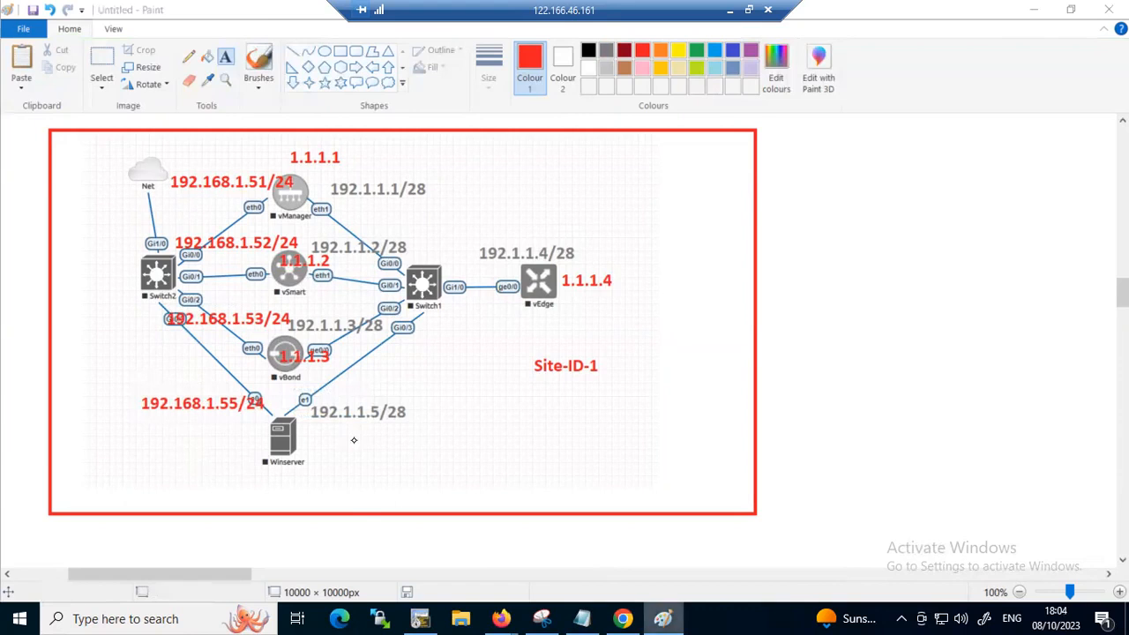
click(663, 619)
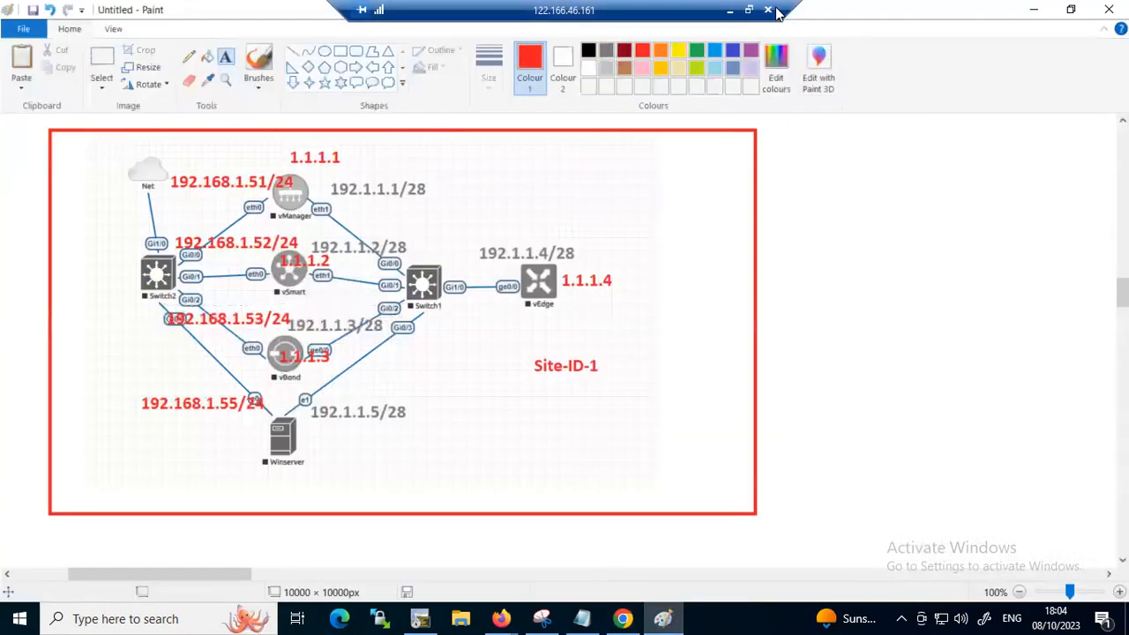
click(771, 11)
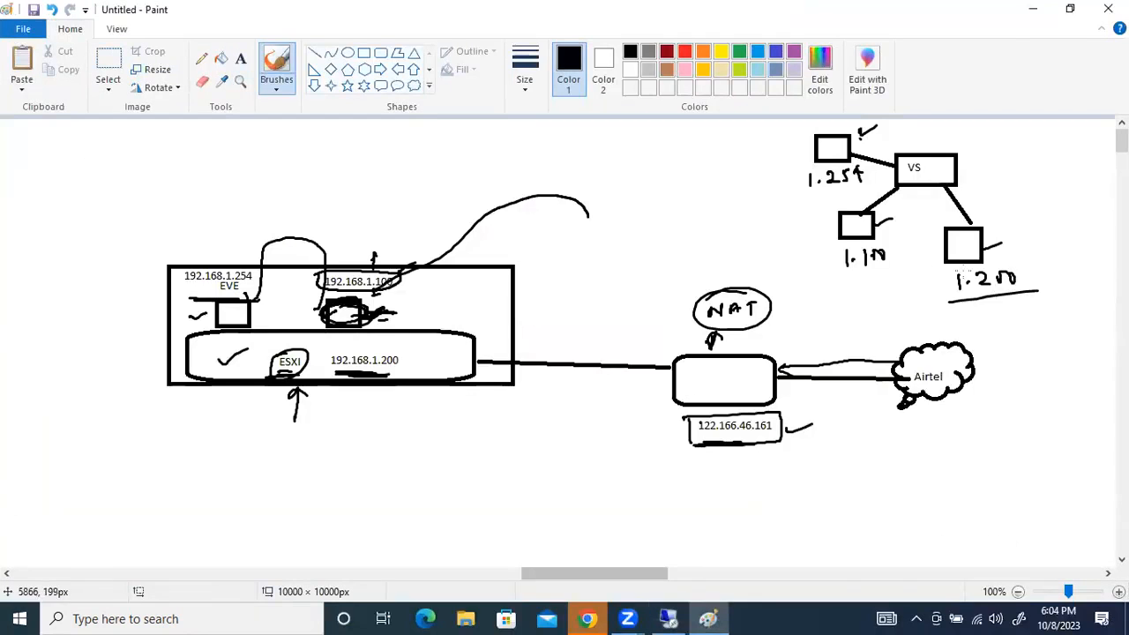
mouse_move(838, 273)
mouse_down()
mouse_move(861, 273)
mouse_move(841, 275)
mouse_up()
mouse_move(852, 205)
mouse_down()
mouse_move(862, 278)
mouse_move(838, 195)
mouse_up()
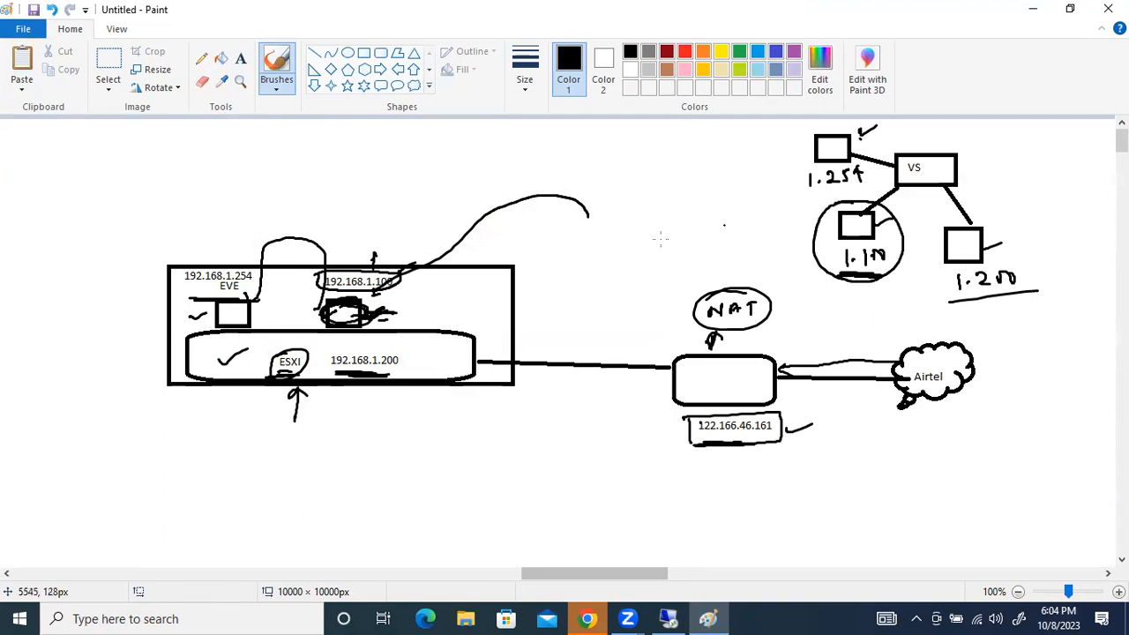
Draw an arrow up from the EVE box, handwrite 192.168.1.51 and .55 above it, and circle the addresses
mouse_move(261, 307)
mouse_down()
mouse_move(277, 203)
mouse_move(340, 172)
mouse_move(357, 183)
mouse_move(471, 143)
mouse_up()
drag(472, 142, 468, 194)
drag(475, 183, 484, 194)
mouse_move(287, 181)
mouse_down()
mouse_move(534, 142)
mouse_move(324, 167)
mouse_up()
Draw an arrow from the circled 1.100 machine to the handwritten addresses and emphasise them with thick strokes
mouse_move(810, 238)
mouse_down()
mouse_move(693, 159)
mouse_move(559, 176)
mouse_move(571, 185)
mouse_up()
mouse_move(570, 144)
mouse_down()
mouse_move(561, 146)
mouse_move(596, 146)
mouse_move(565, 147)
mouse_up()
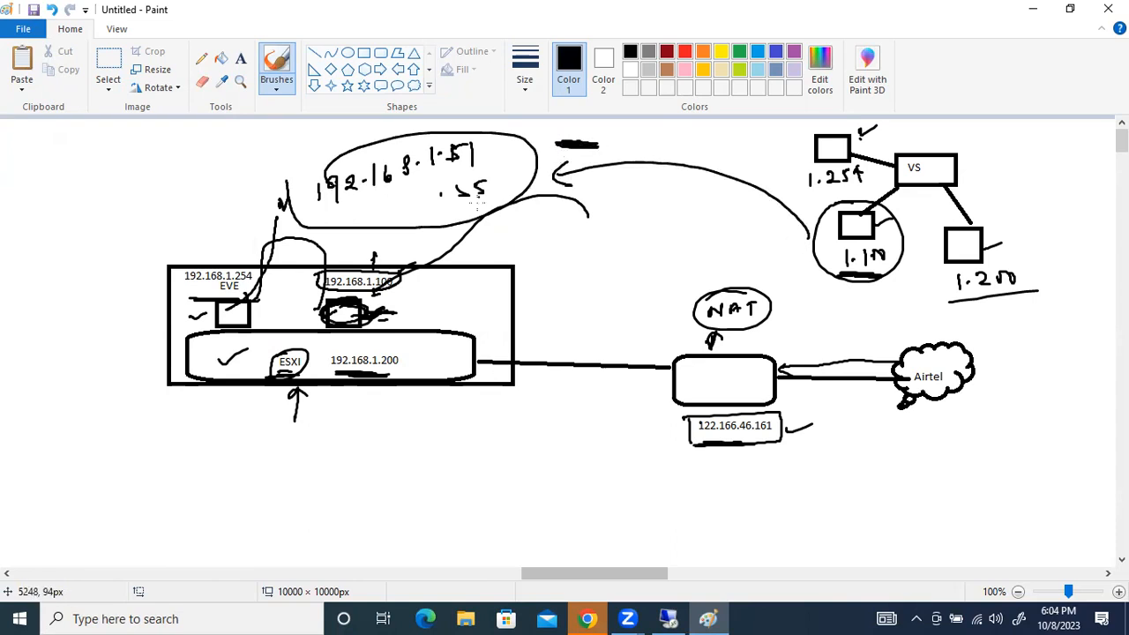
mouse_move(500, 222)
mouse_down()
mouse_move(411, 231)
mouse_move(475, 225)
mouse_up()
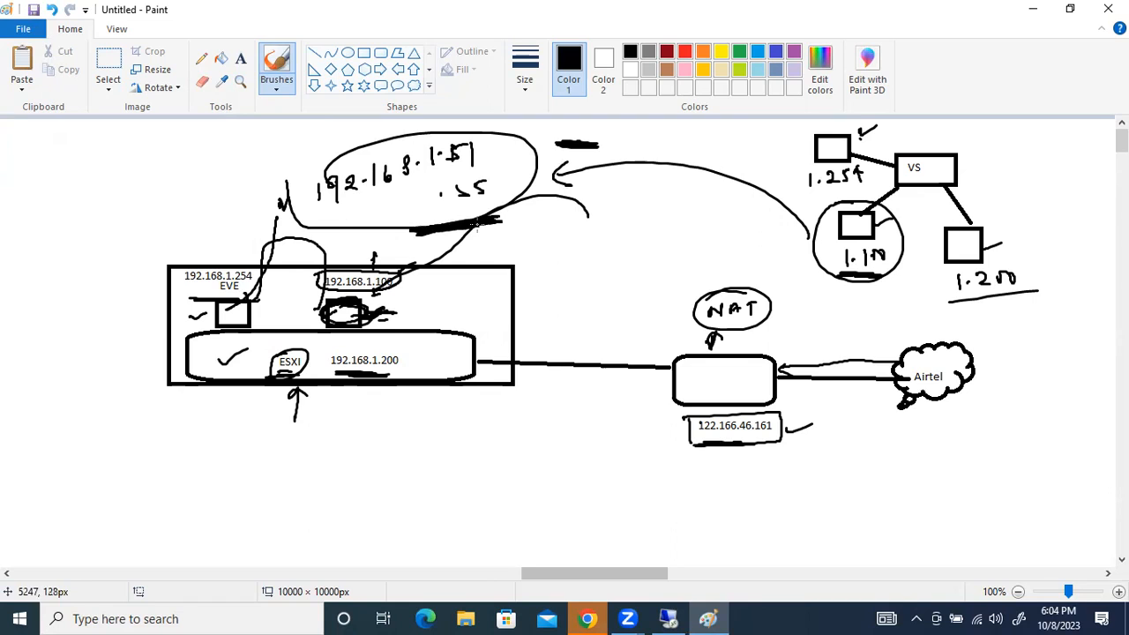
mouse_move(563, 125)
mouse_down()
mouse_move(556, 150)
mouse_move(574, 157)
mouse_up()
drag(466, 230, 544, 221)
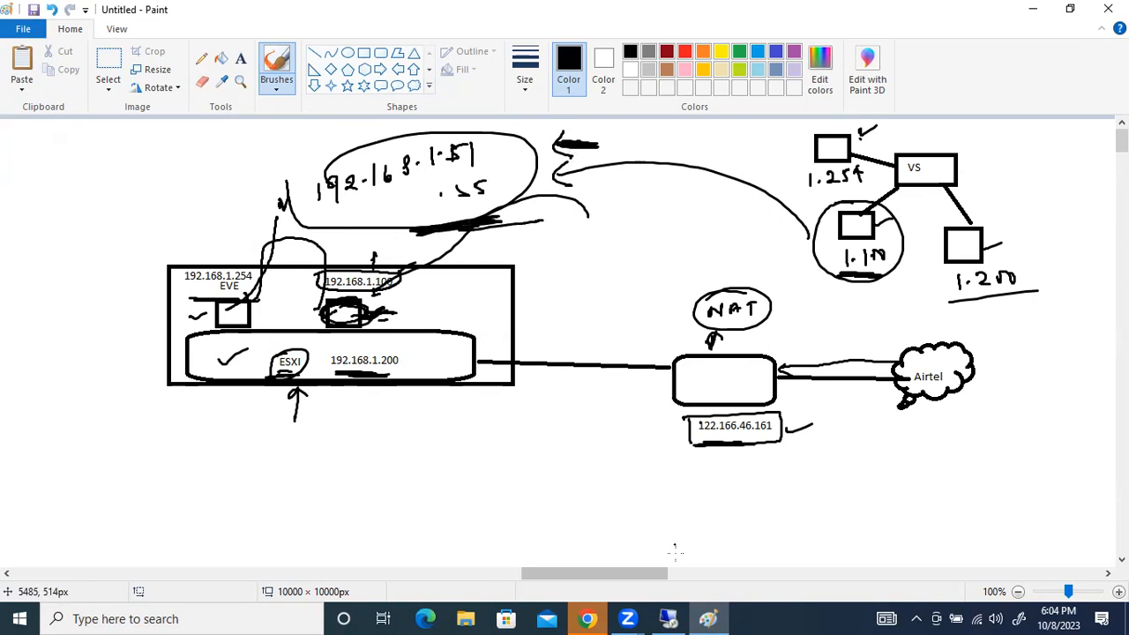
Return to the remote desktop session and bring up the EVE topology in Chrome
click(669, 618)
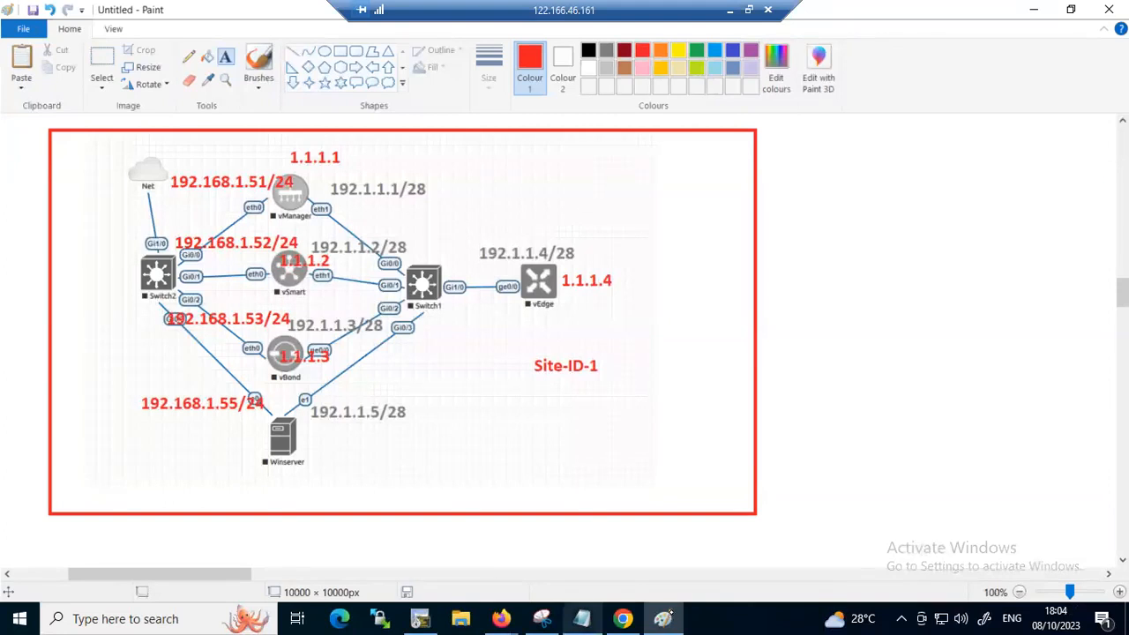
click(582, 618)
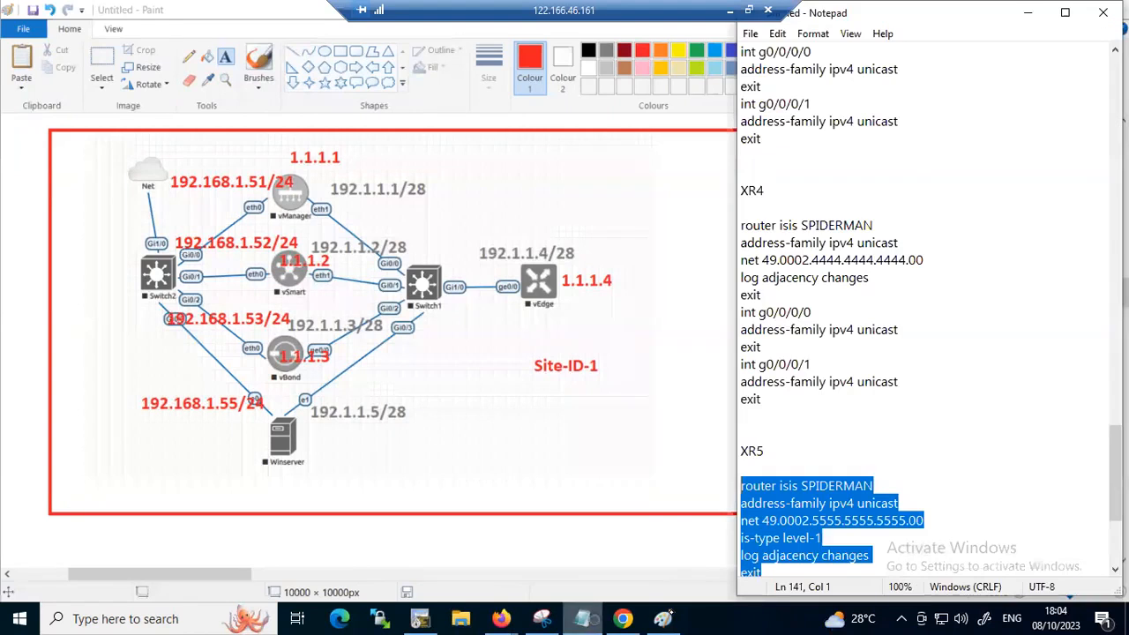
click(663, 618)
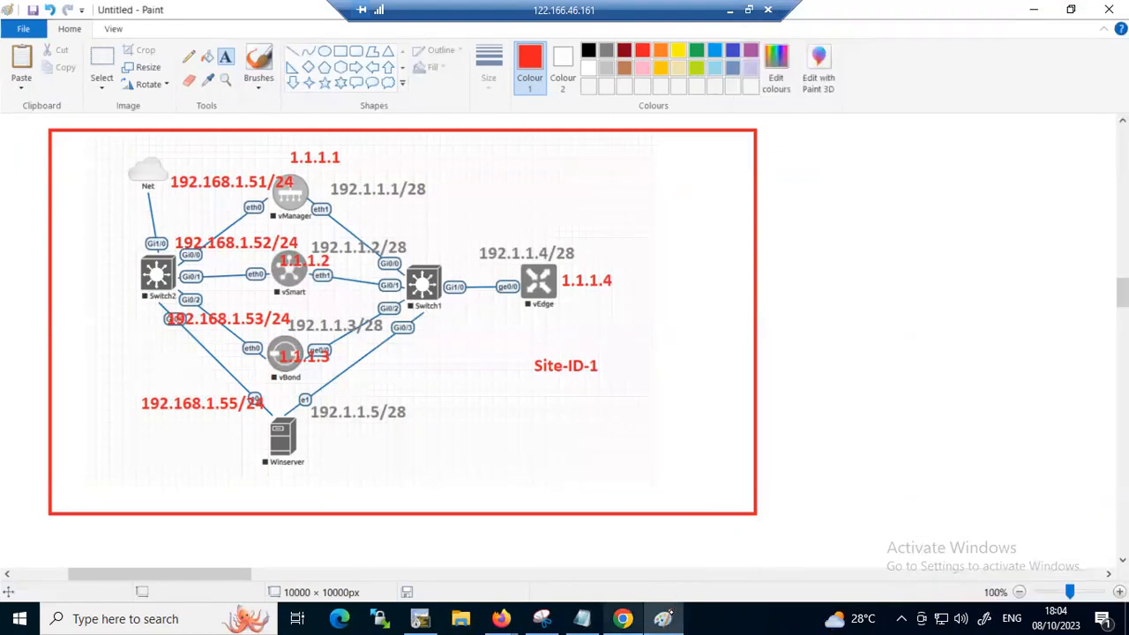
click(666, 618)
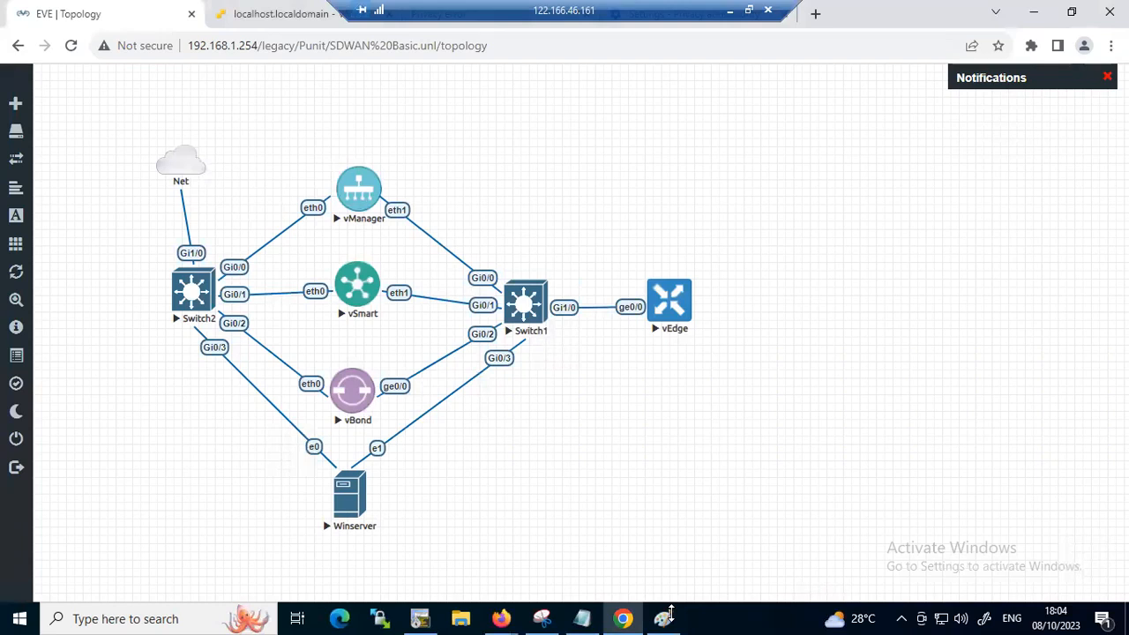
Open a new Notepad document and write the heading "Vmanage--" with a dashed line beneath it
key(super+r)
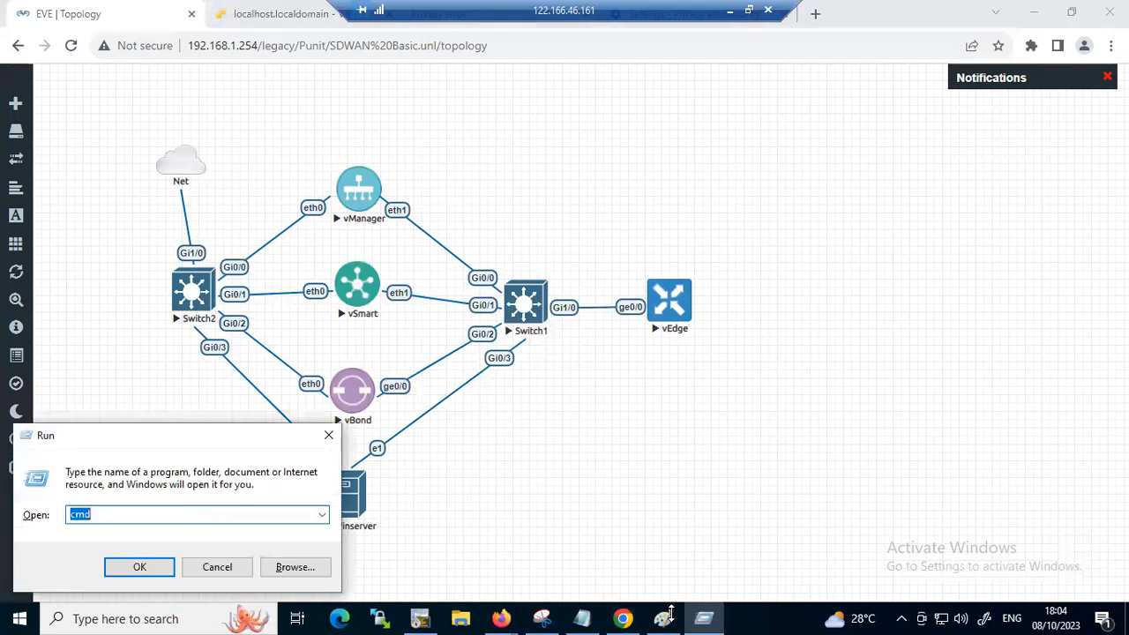
text(note)
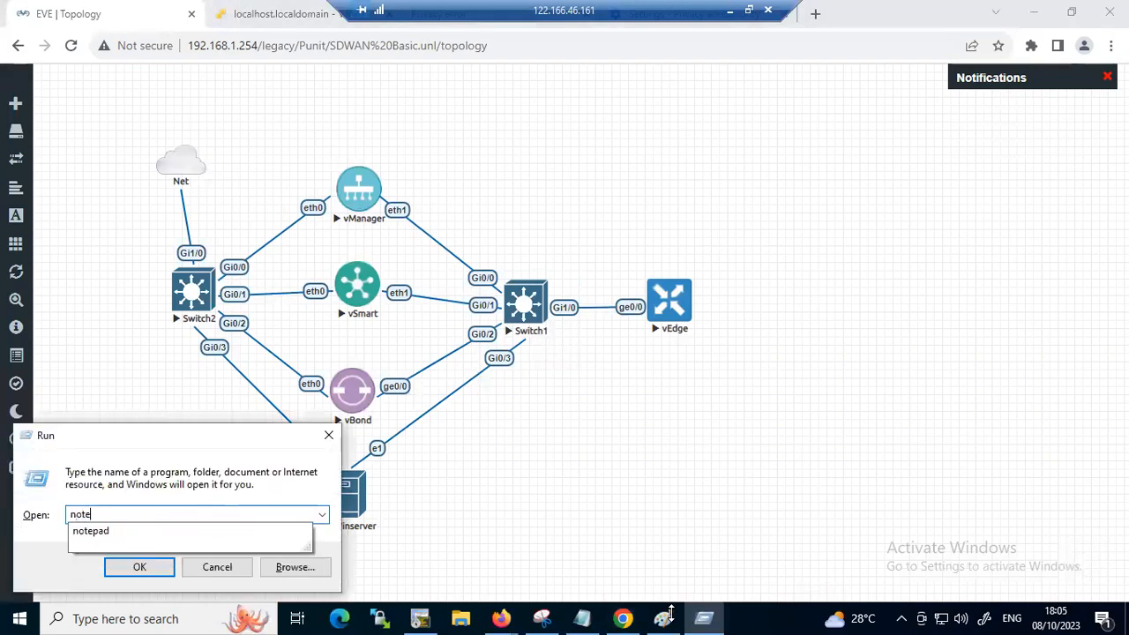
key(Down)
key(Return)
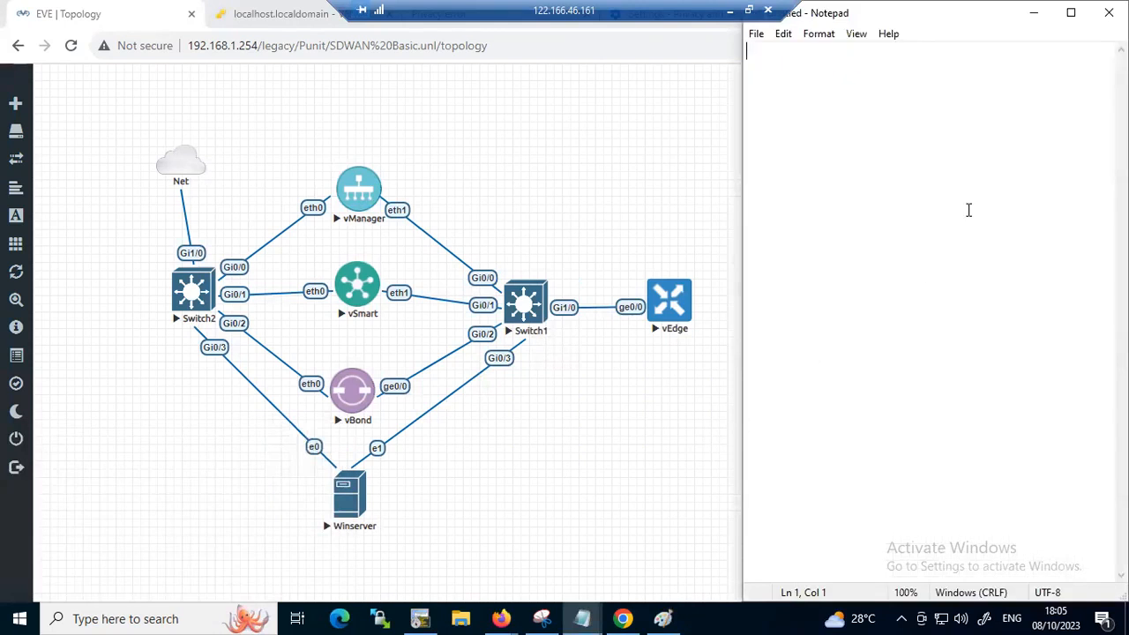
text(Vmana)
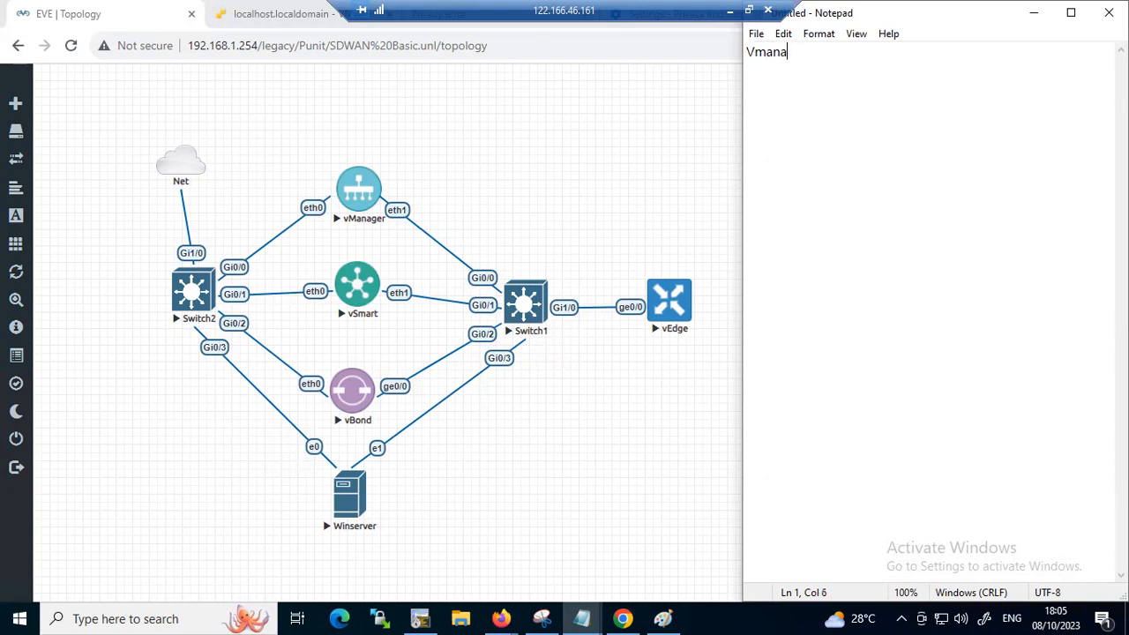
text(ge -)
key(Return)
key(Return)
text(---------------)
key(Return)
key(Return)
Add the line "Default user --admin" to the vManage notes
text(Default user )
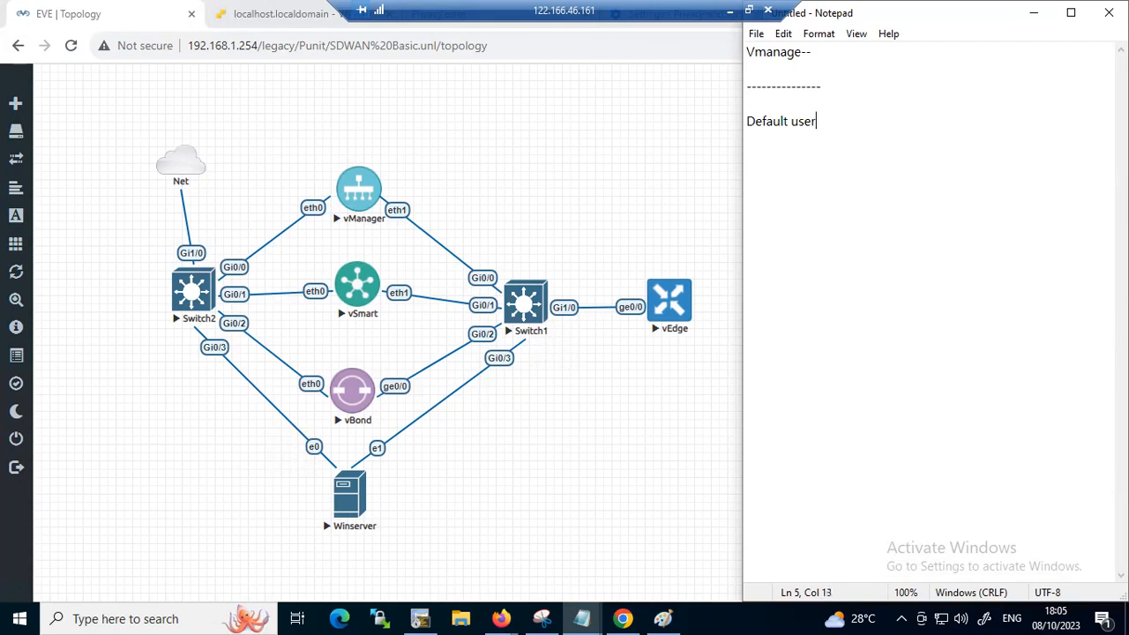
text(--A)
key(BackSpace)
text(admin)
key(Tab)
Add a line noting the default password, followed by a dashed separator and a line starting with "sys"
text(passwo)
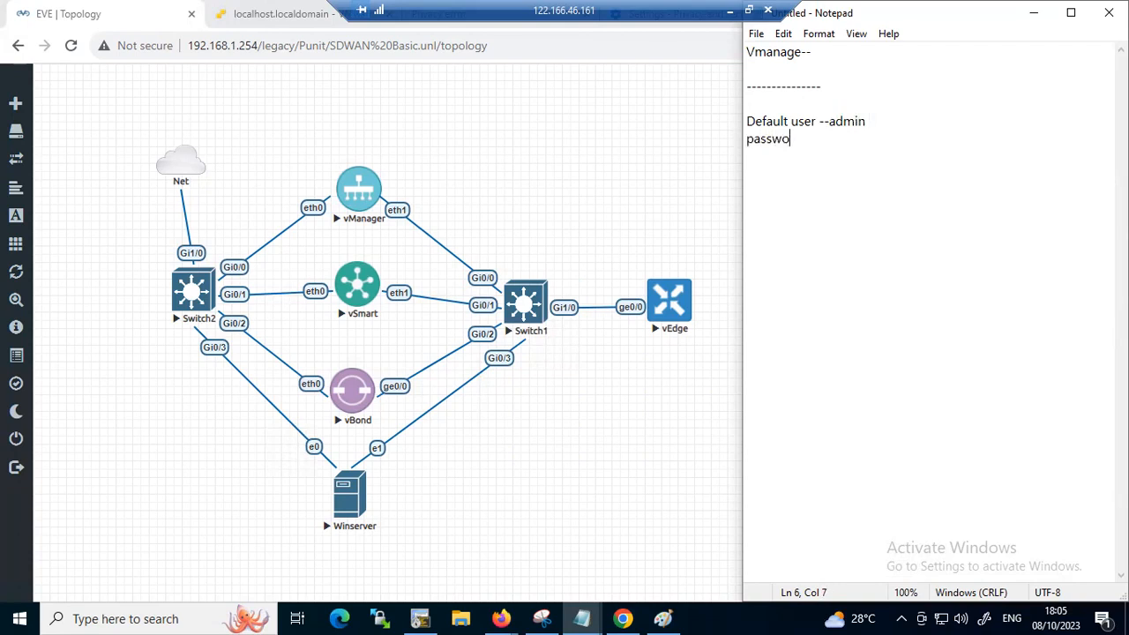
text(rd  --admin)
key(Return)
text(-----------------------)
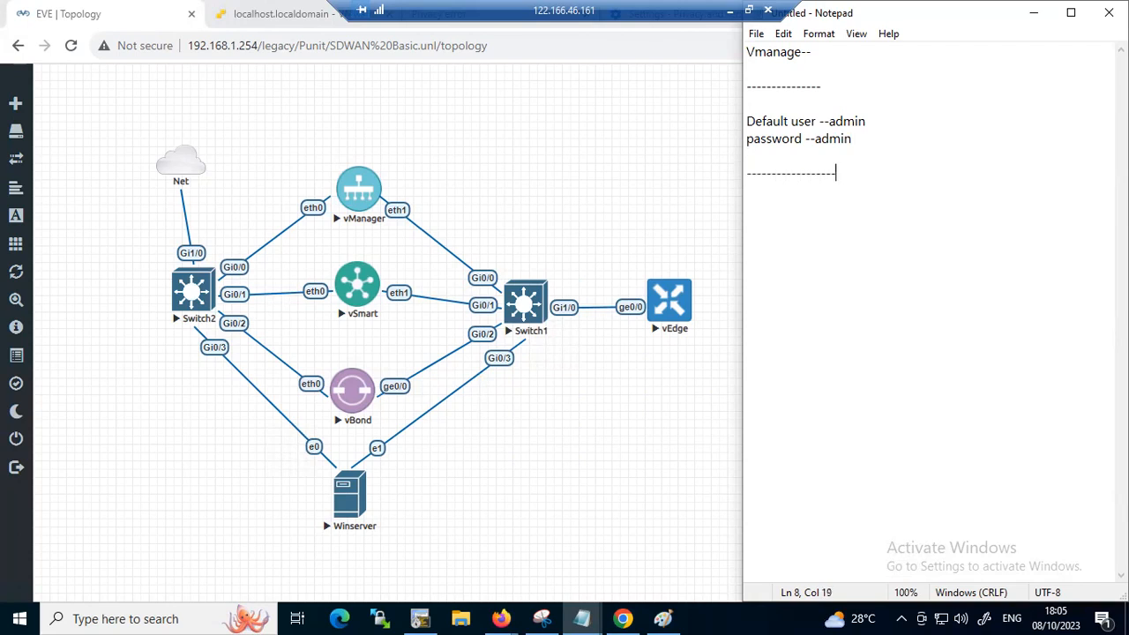
key(Return)
text(sys)
Open the vManager console and try to log in as admin with the account password, highlighting the System Initializing line
click(369, 188)
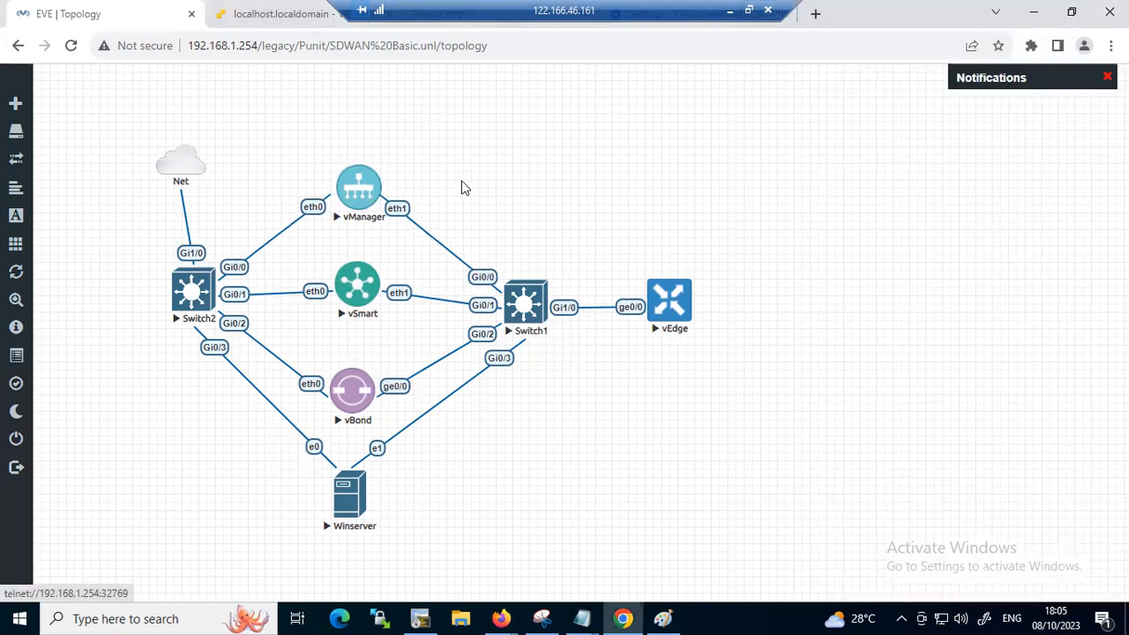
click(365, 186)
click(547, 164)
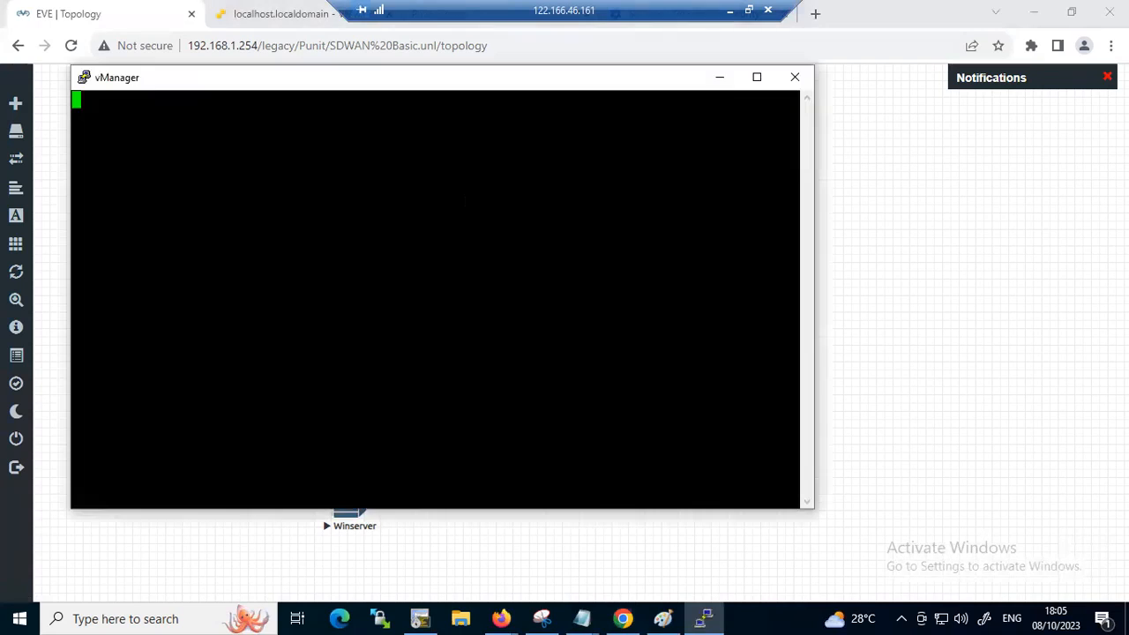
key(Return)
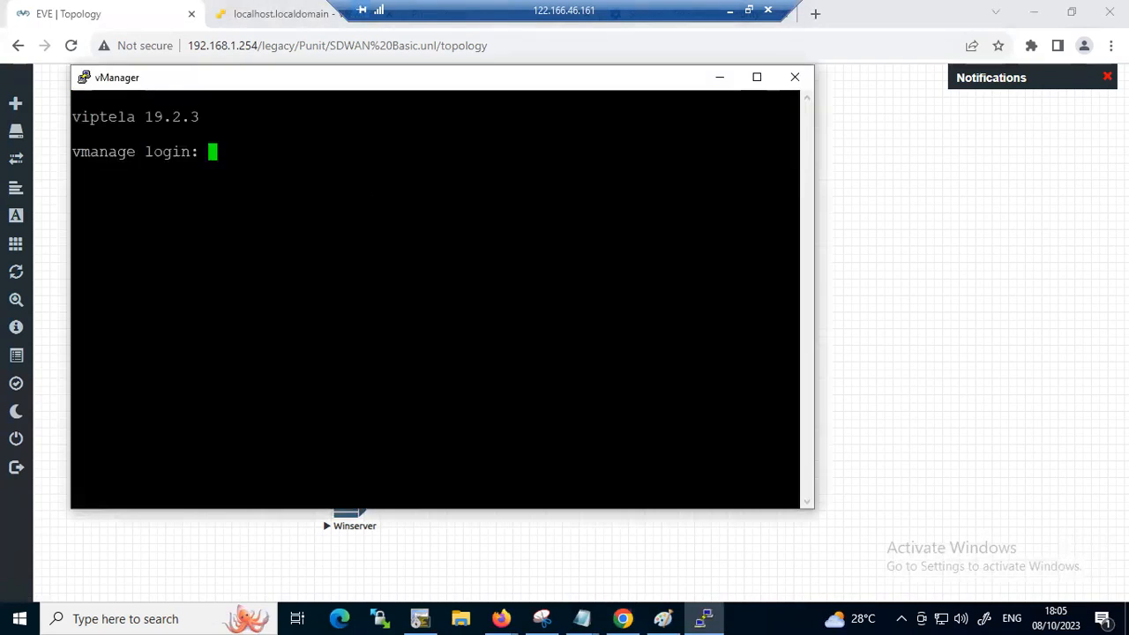
text(admin)
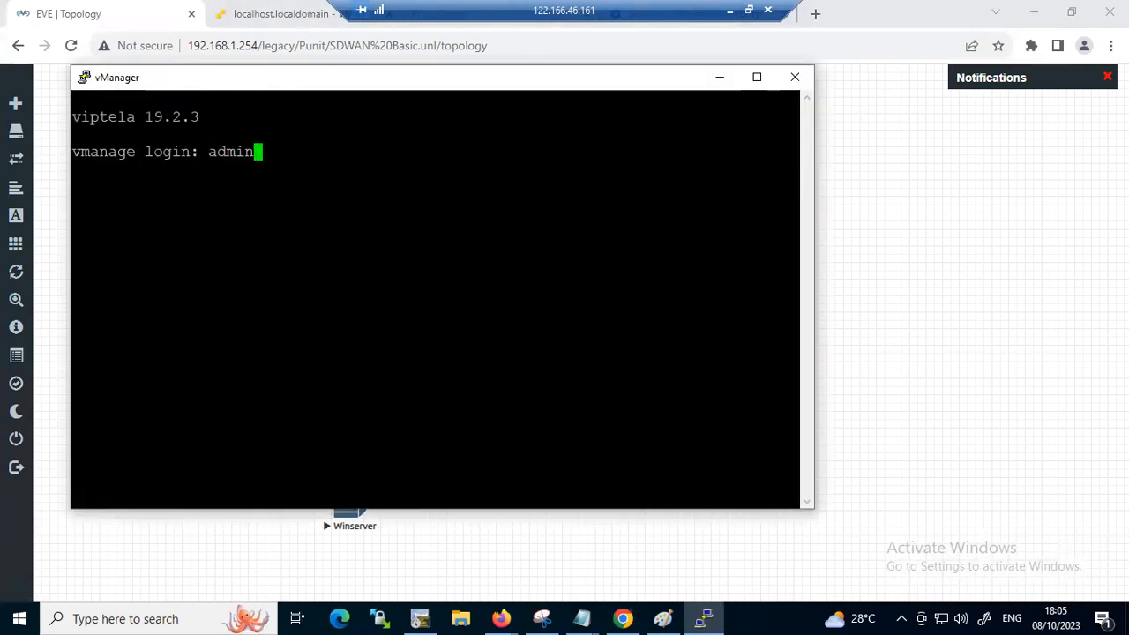
key(Return)
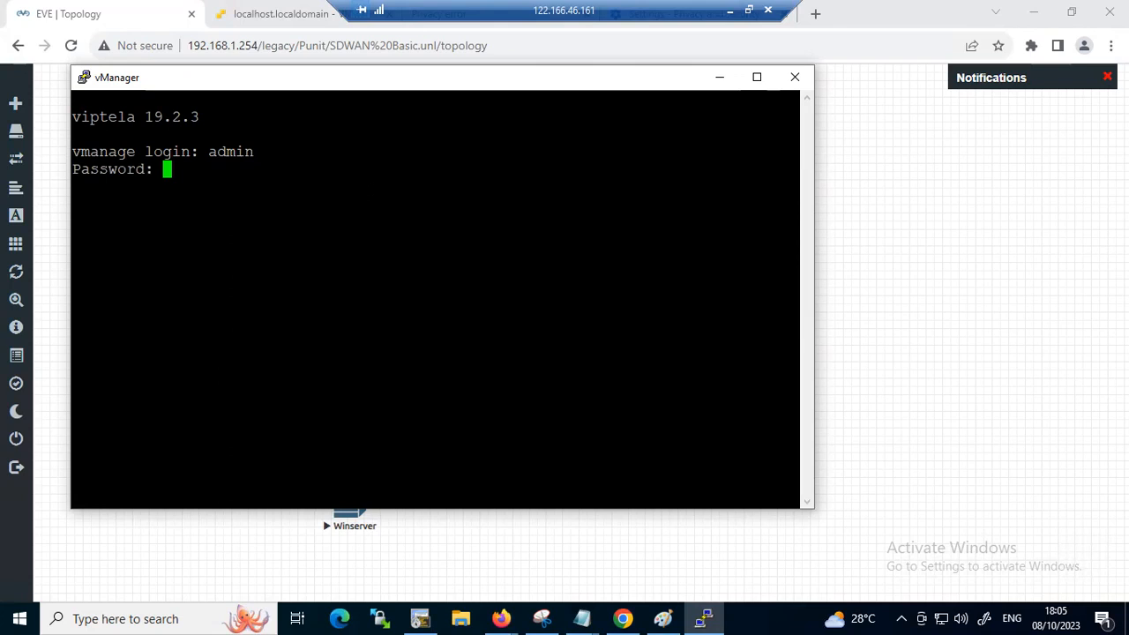
key(Return)
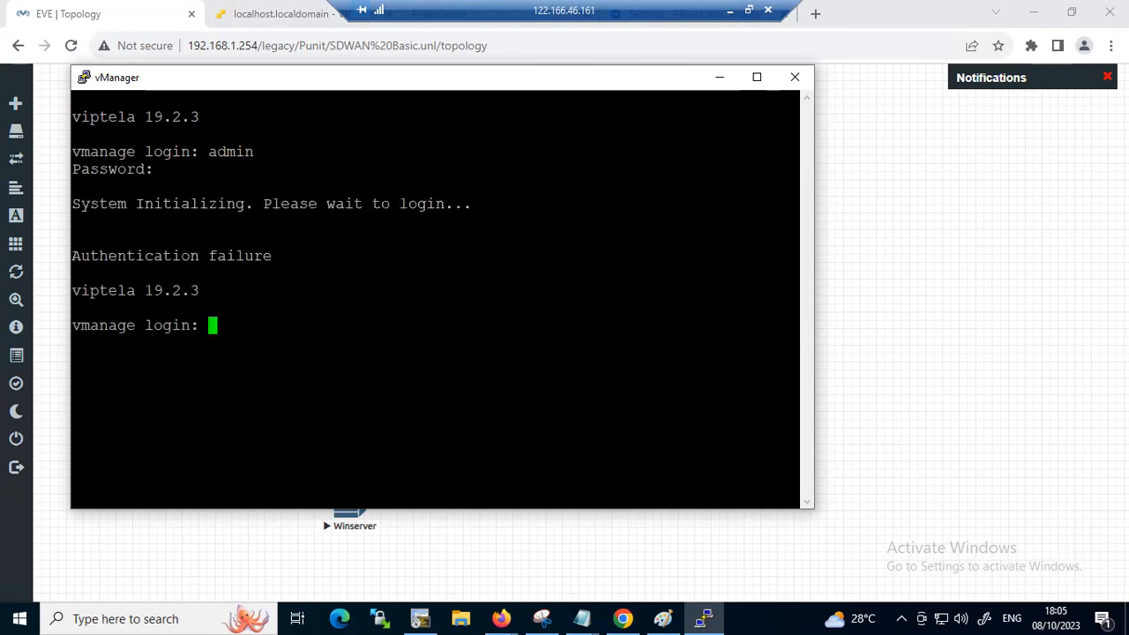
drag(481, 204, 78, 207)
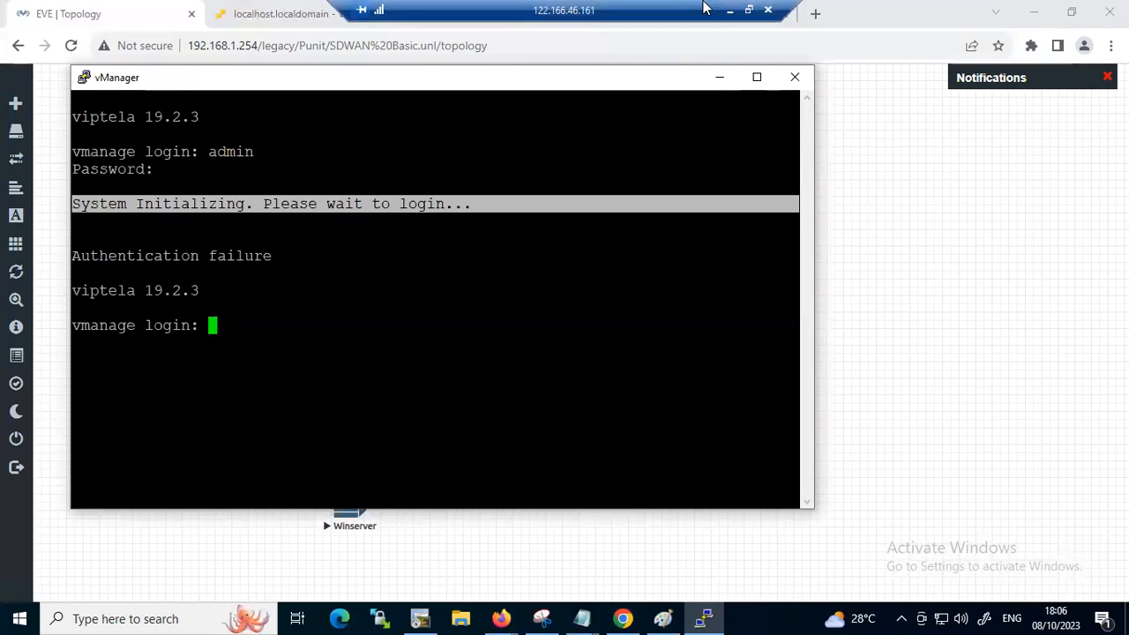
click(719, 77)
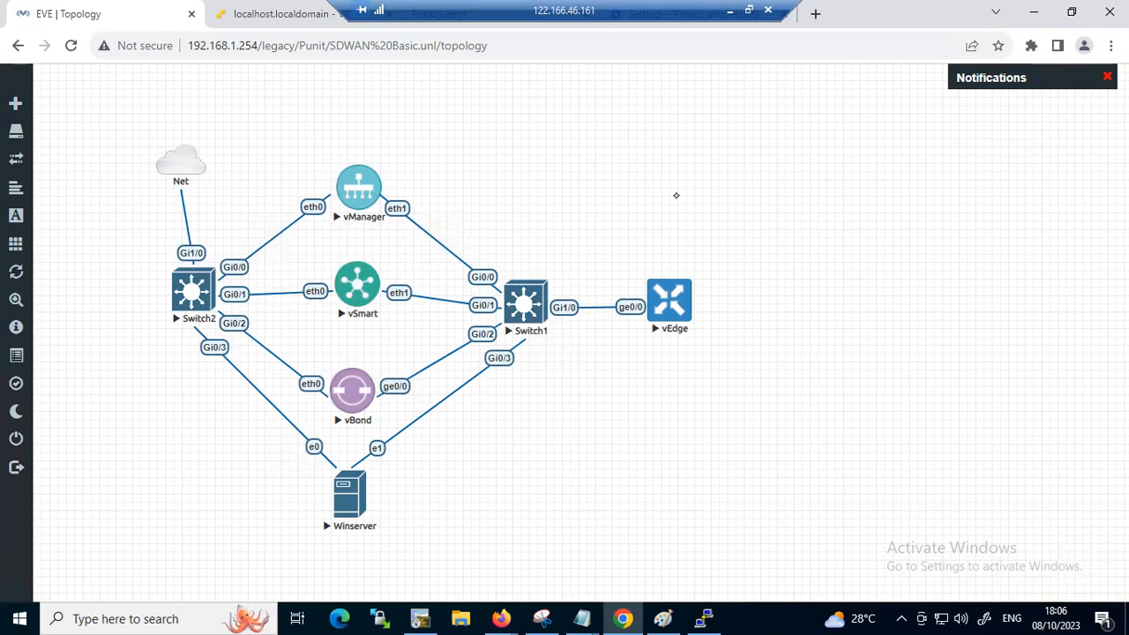
Annotate the topology beside vManager with "system", "VPN 512" and "VPN 0", and circle vManager's eth0 label
drag(385, 167, 364, 179)
mouse_move(421, 150)
mouse_down()
mouse_move(515, 141)
mouse_move(547, 114)
mouse_move(467, 115)
mouse_up()
drag(572, 138, 608, 126)
mouse_move(507, 194)
mouse_down()
mouse_move(596, 169)
mouse_move(609, 151)
mouse_move(626, 166)
mouse_up()
drag(633, 150, 655, 161)
drag(608, 189, 656, 177)
mouse_move(322, 184)
mouse_down()
mouse_move(293, 228)
mouse_move(330, 189)
mouse_up()
drag(542, 233, 641, 212)
drag(552, 275, 674, 238)
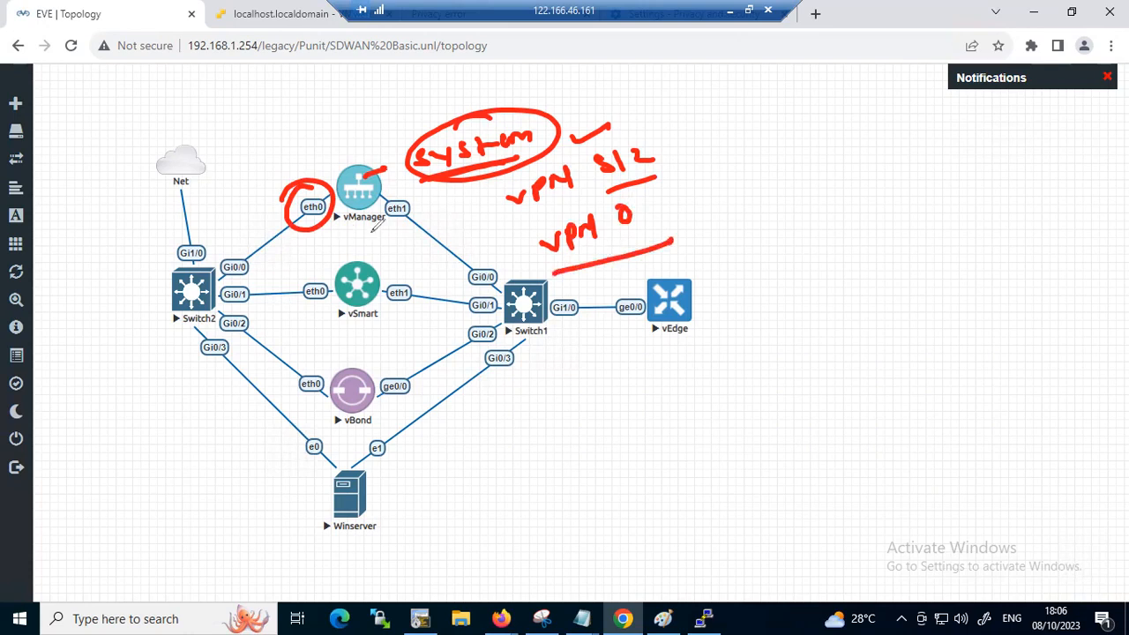
Circle and underline vManager's eth1 label, emphasise the VPN notes with a ring around VPN 512, and clear all annotations
mouse_move(411, 189)
mouse_down()
mouse_move(428, 204)
mouse_move(454, 195)
mouse_up()
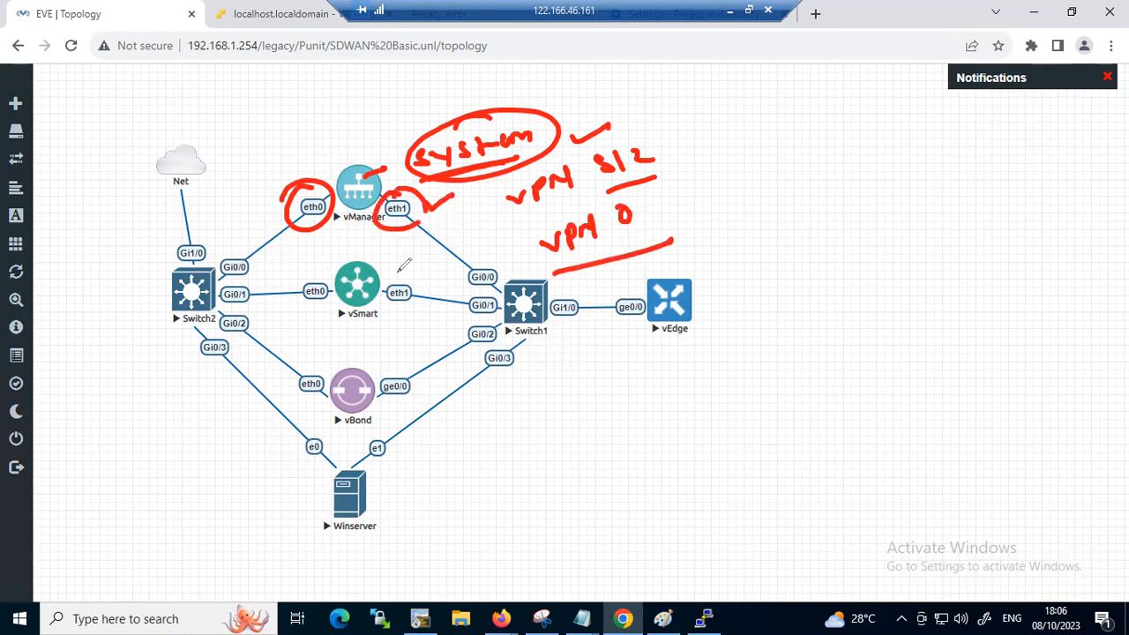
mouse_move(411, 220)
mouse_down()
mouse_move(436, 220)
mouse_move(399, 227)
mouse_up()
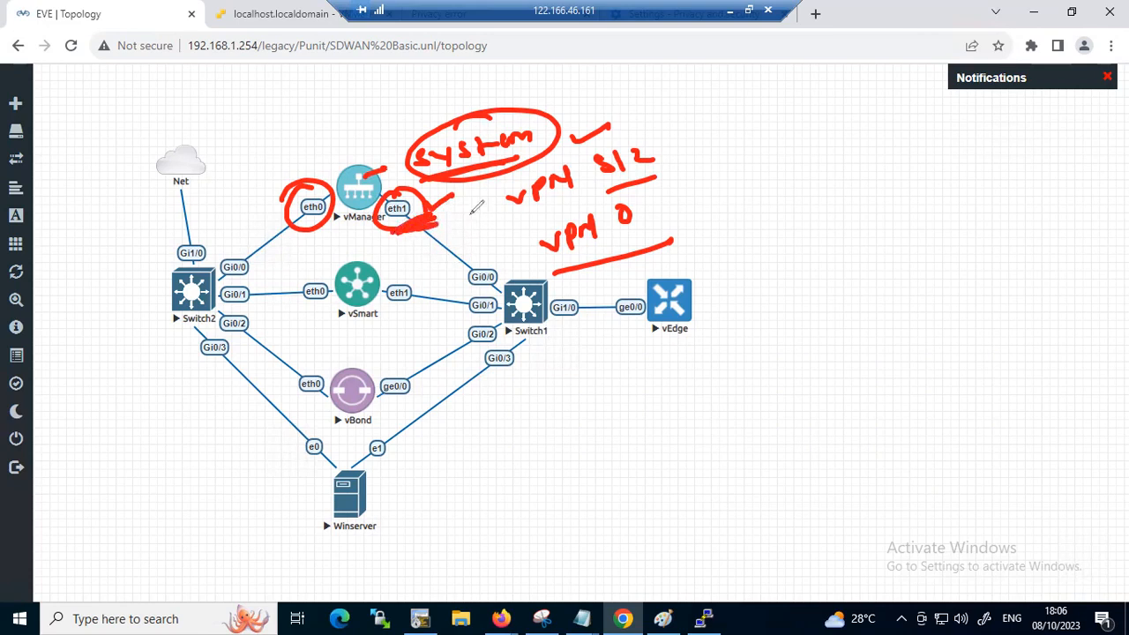
mouse_move(582, 113)
mouse_down()
mouse_move(573, 118)
mouse_move(613, 110)
mouse_up()
mouse_move(504, 264)
mouse_down()
mouse_move(655, 183)
mouse_move(618, 212)
mouse_move(693, 141)
mouse_move(689, 151)
mouse_up()
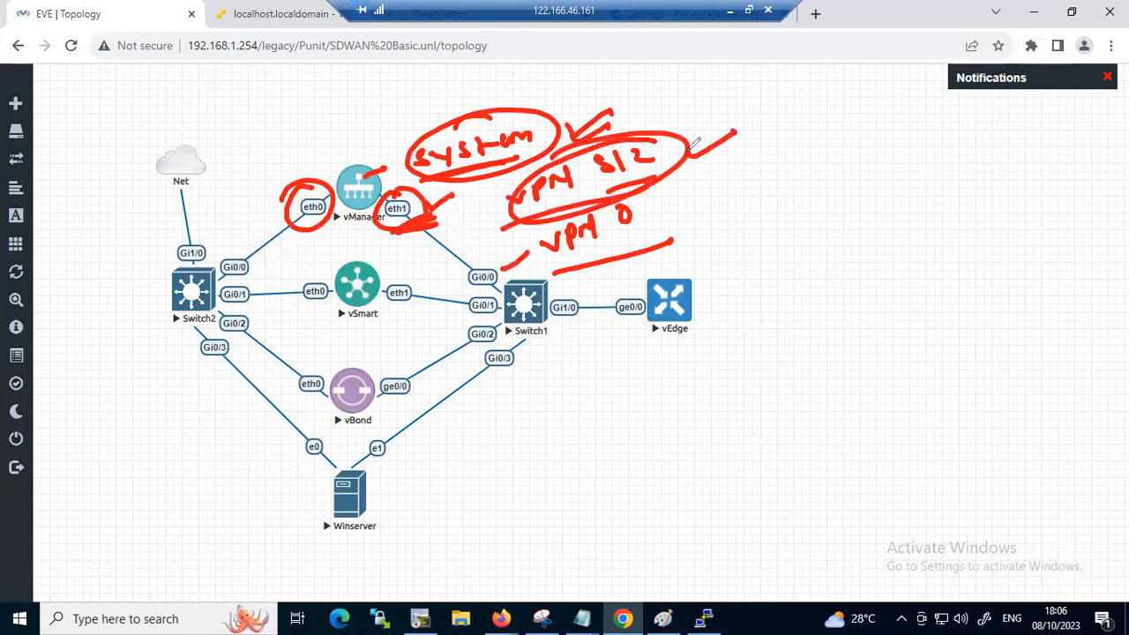
click(1083, 379)
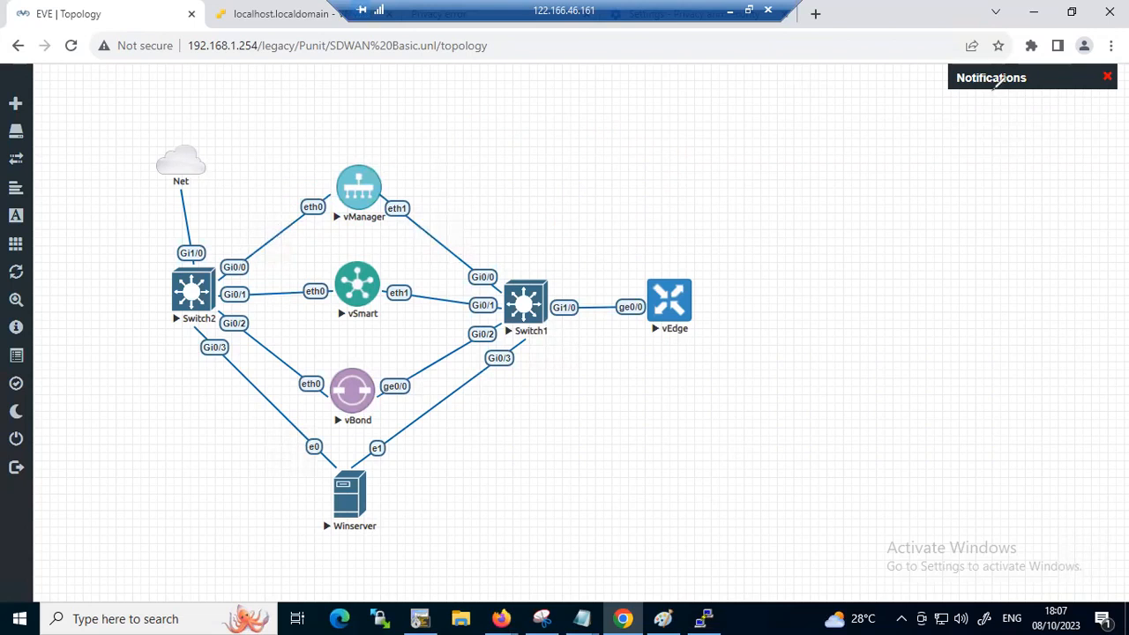
Bring back the vManager console, dismiss the on-screen keyboard, and maximise the console window
click(704, 618)
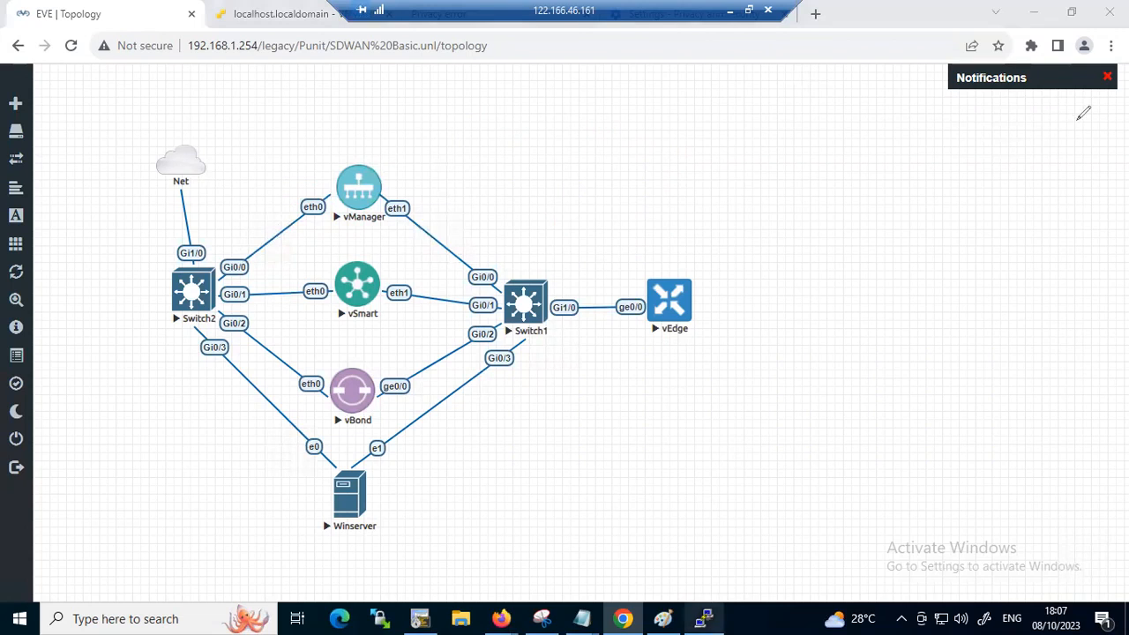
click(272, 314)
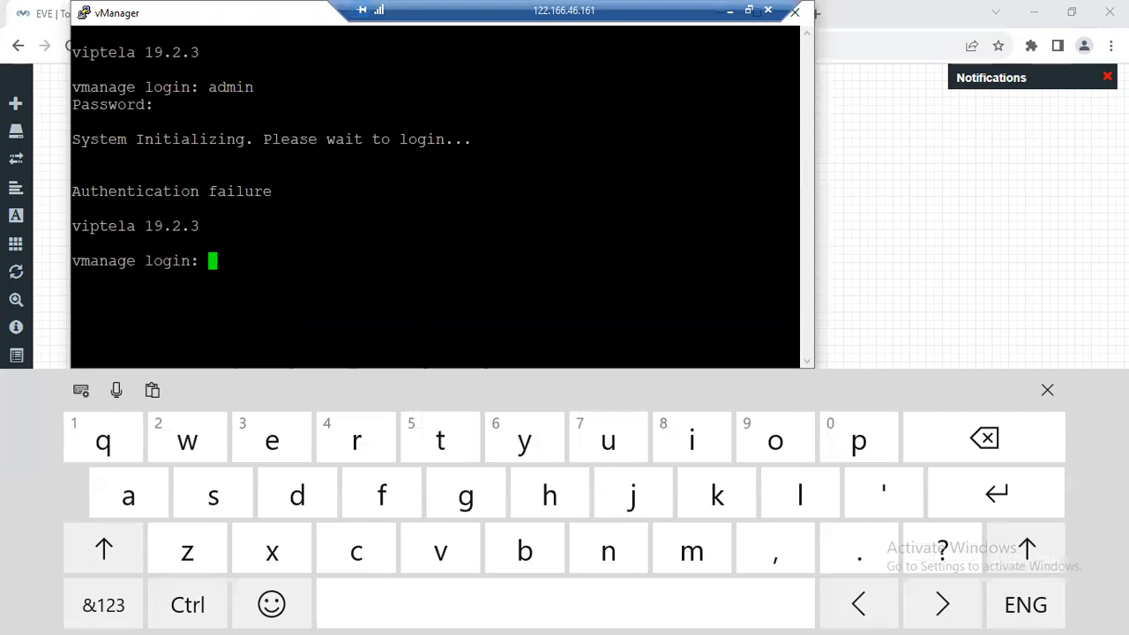
drag(264, 13, 328, 139)
click(1047, 390)
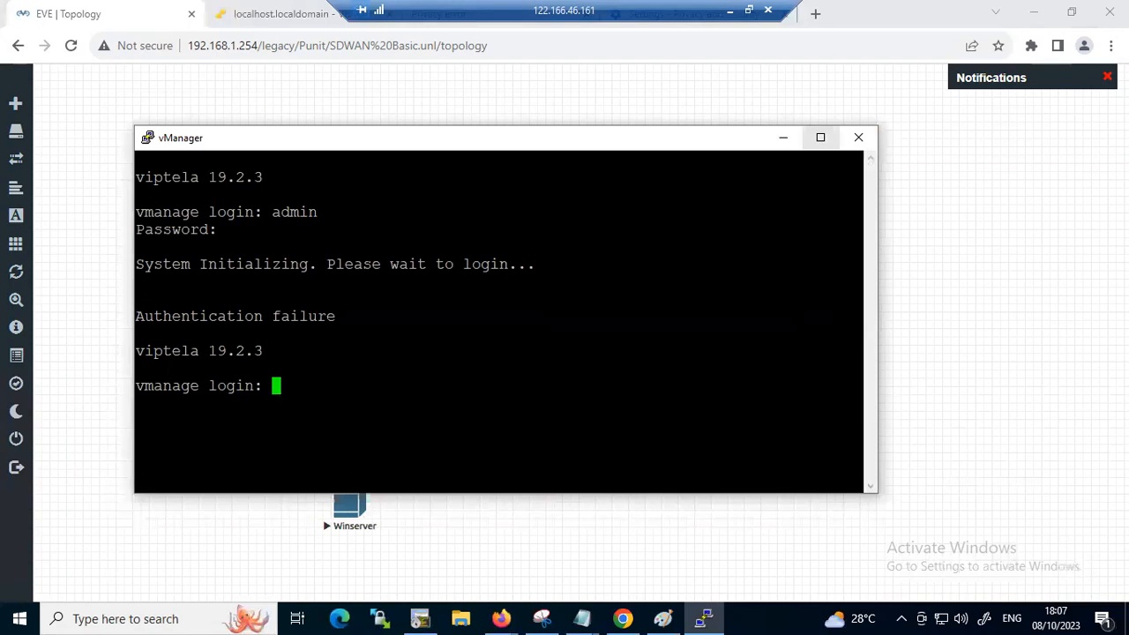
click(820, 137)
click(1046, 390)
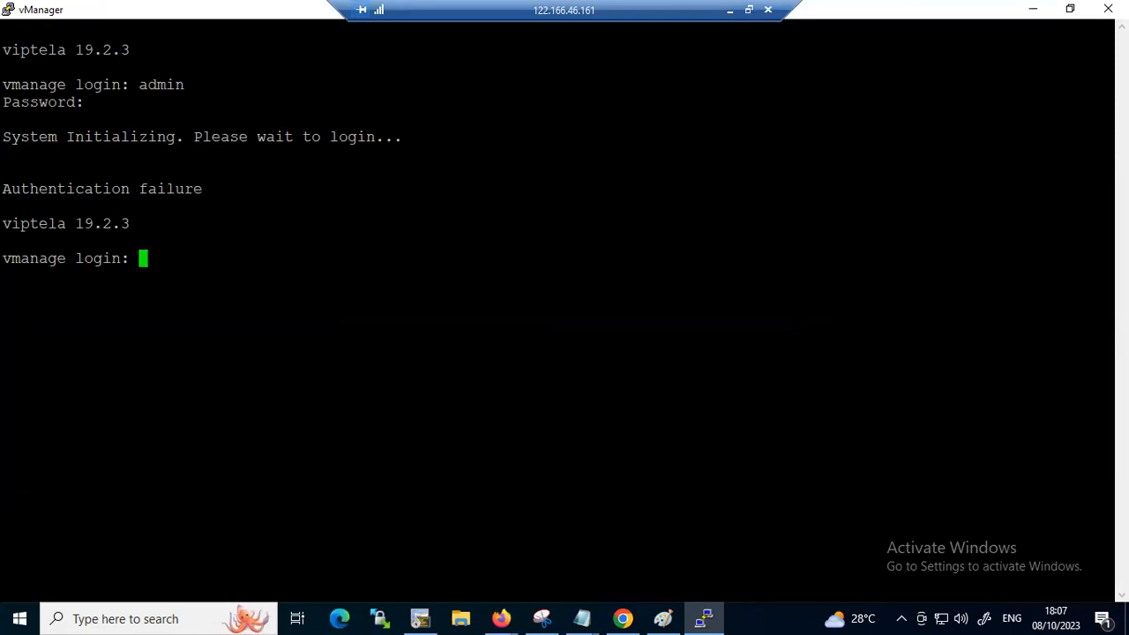
Enter admin as the vManage login name and minimise the console to return to the topology
text(admin)
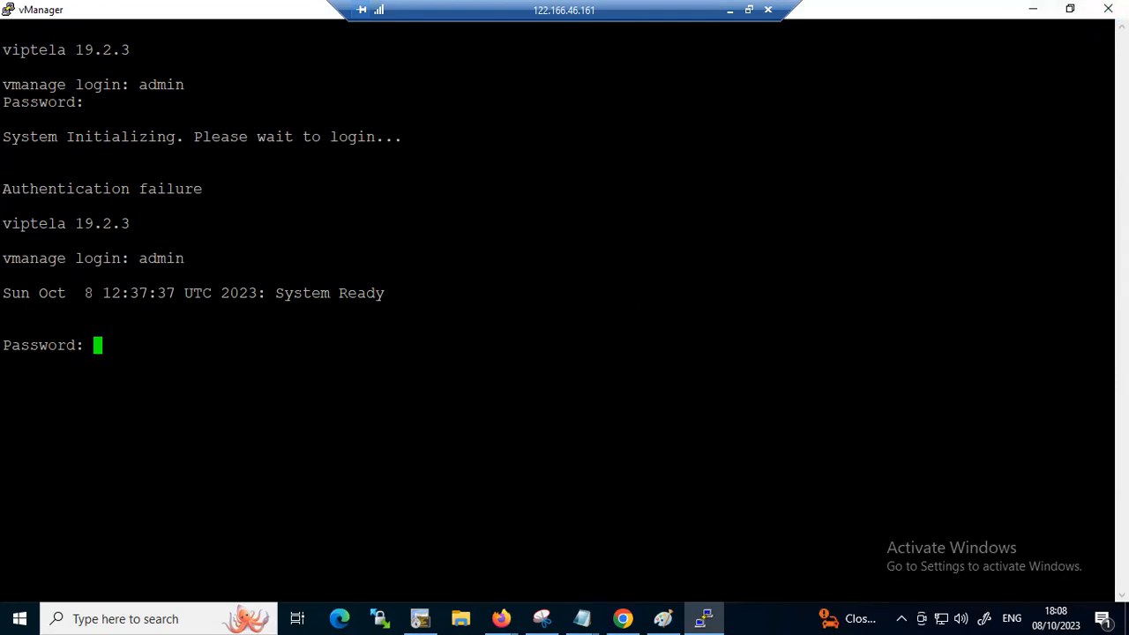
double_click(574, 329)
click(591, 388)
click(1037, 8)
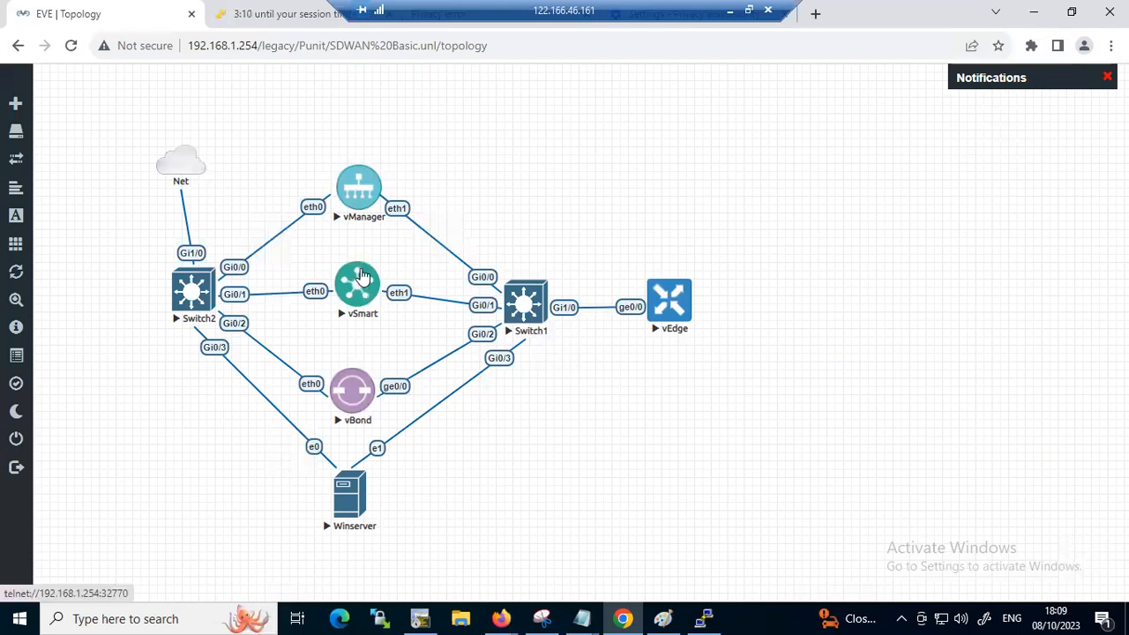
Open the vSmart console at full size and log in as admin with the account password
click(370, 294)
click(553, 164)
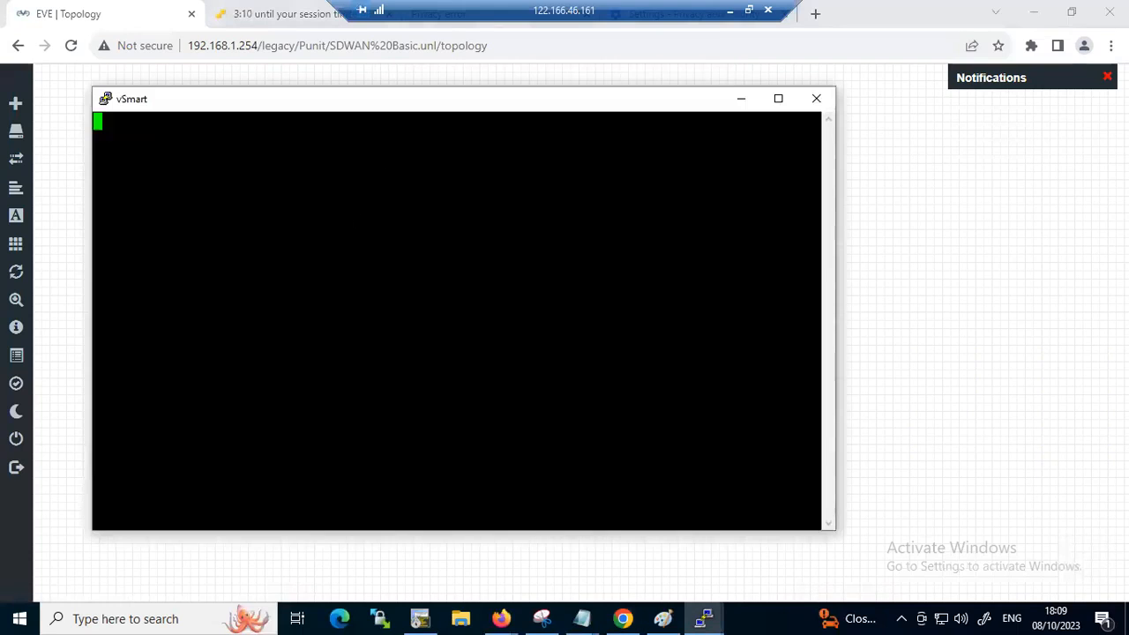
click(778, 98)
key(Return)
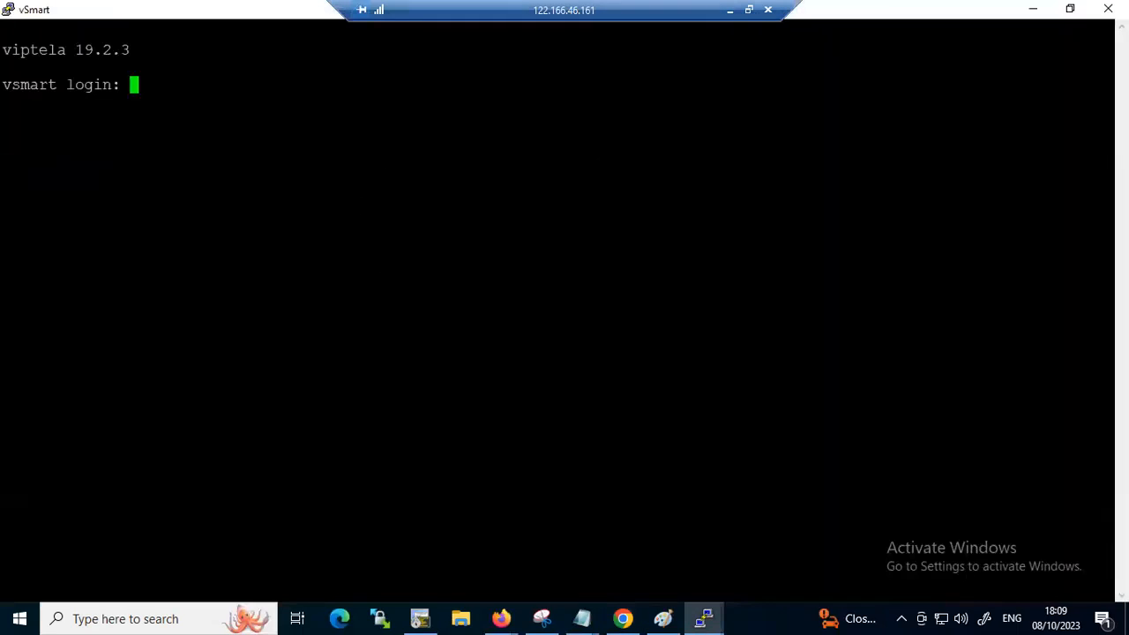
text(admin)
key(Return)
key(Return)
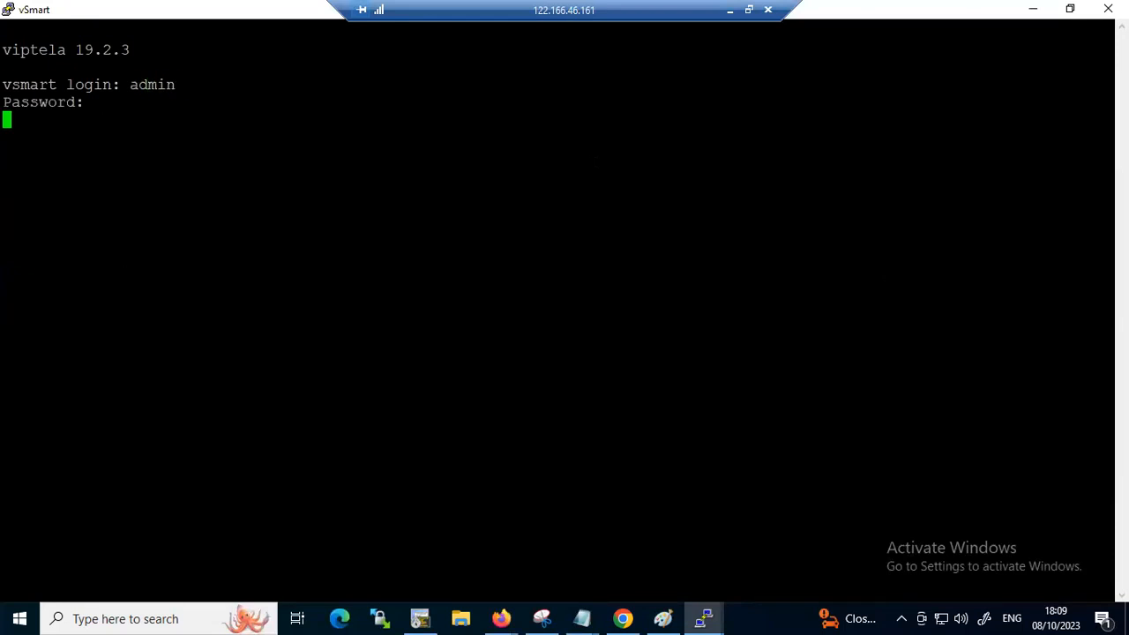
Display vSmart's running configuration for system, page through part of it, and quit the listing
key(Return)
key(Return)
key(Return)
key(Return)
key(Return)
text(show ru)
key(Tab)
text(sy)
key(Tab)
key(Return)
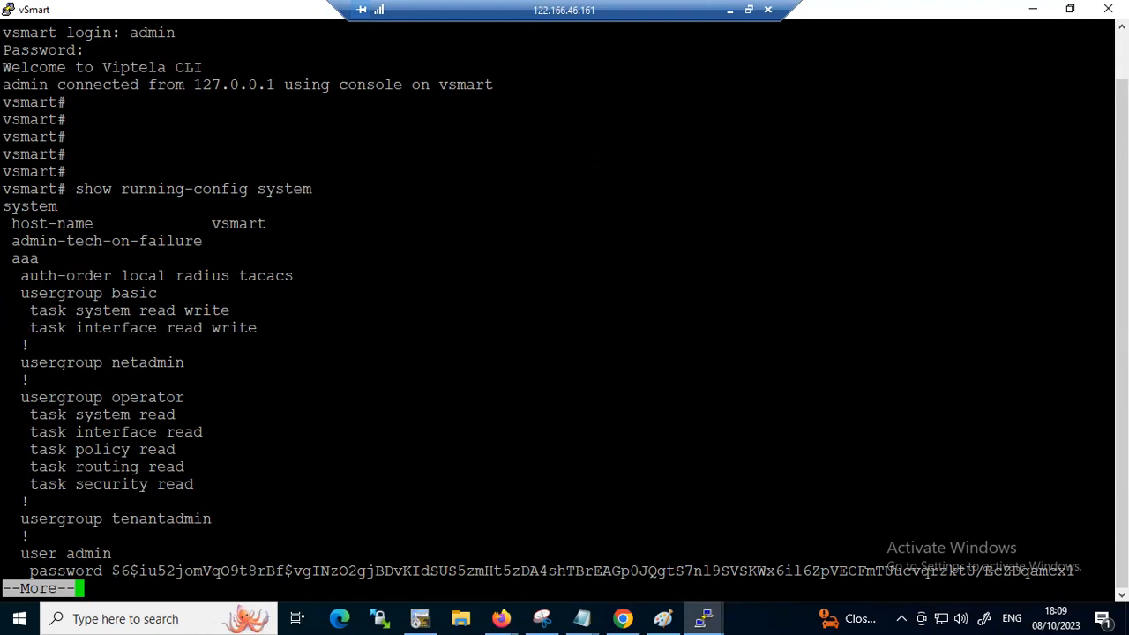
key(Return)
key(Return)
key(Return)
key(Return)
key(Return)
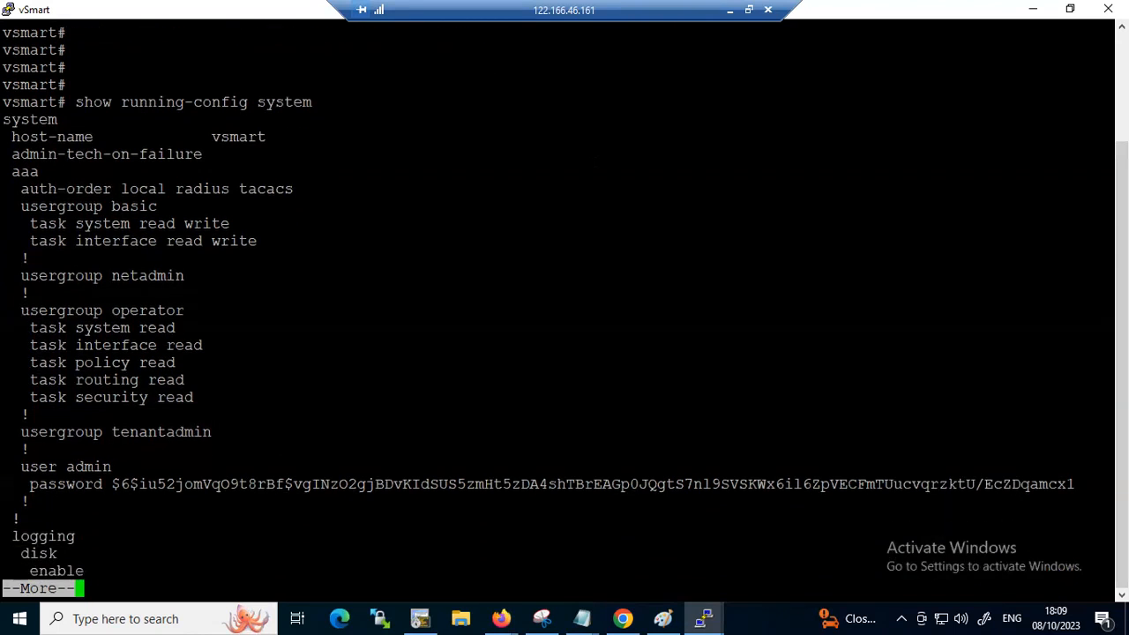
text(q)
text(show ru)
Display vSmart's running configuration for vpn 0 and highlight the interface eth0 line
key(Tab)
text(vpn)
key(BackSpace)
key(BackSpace)
text(n0)
key(Return)
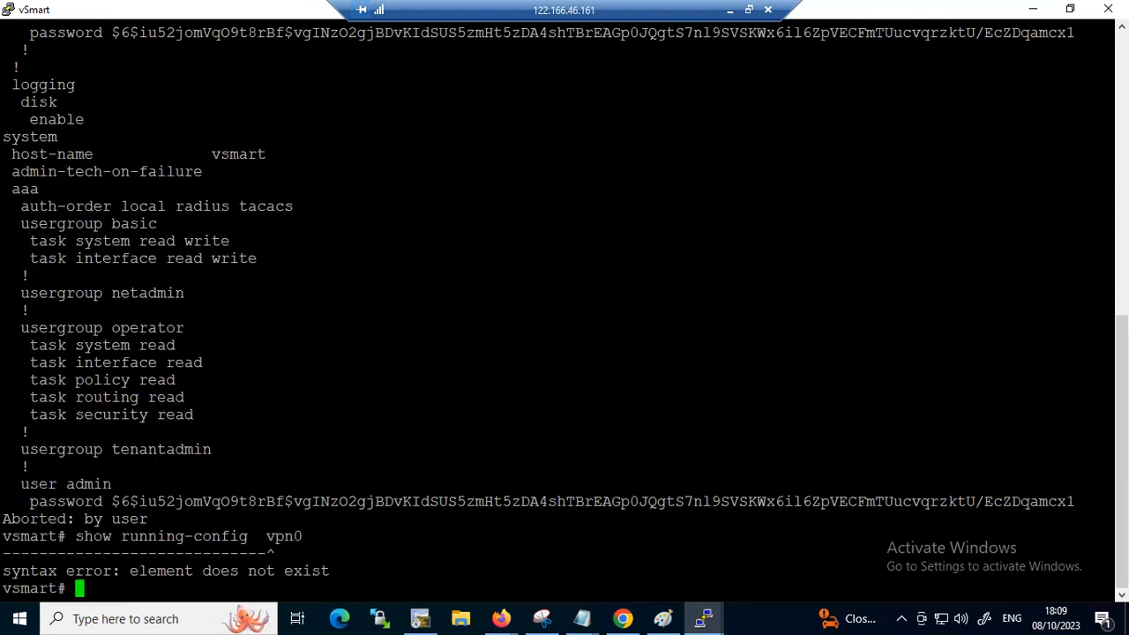
key(Up)
key(BackSpace)
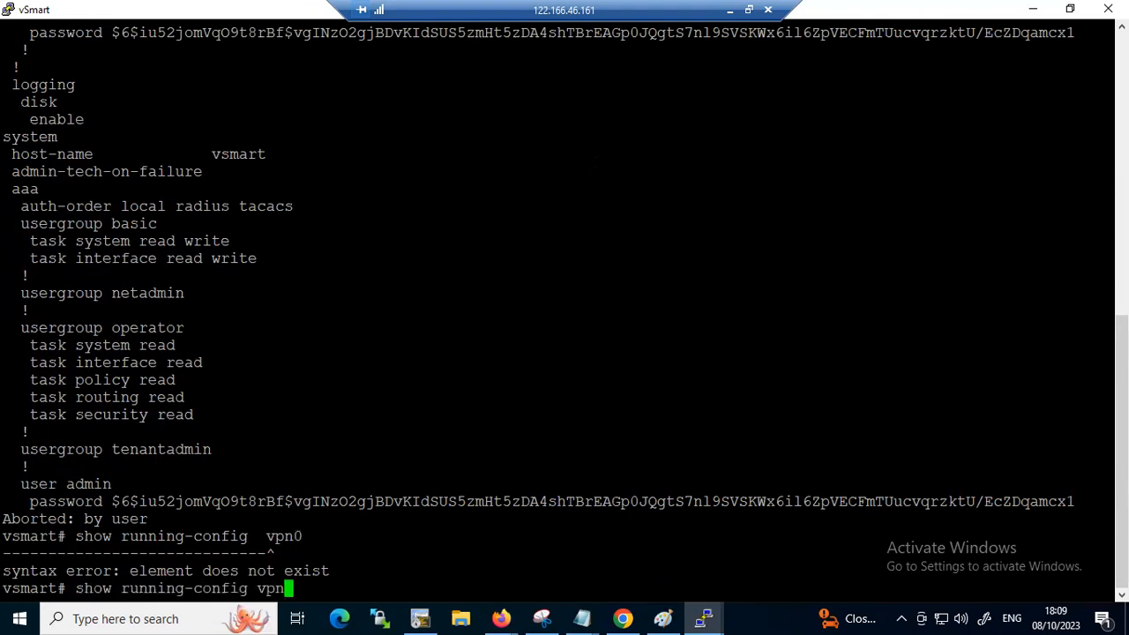
text(0)
key(Return)
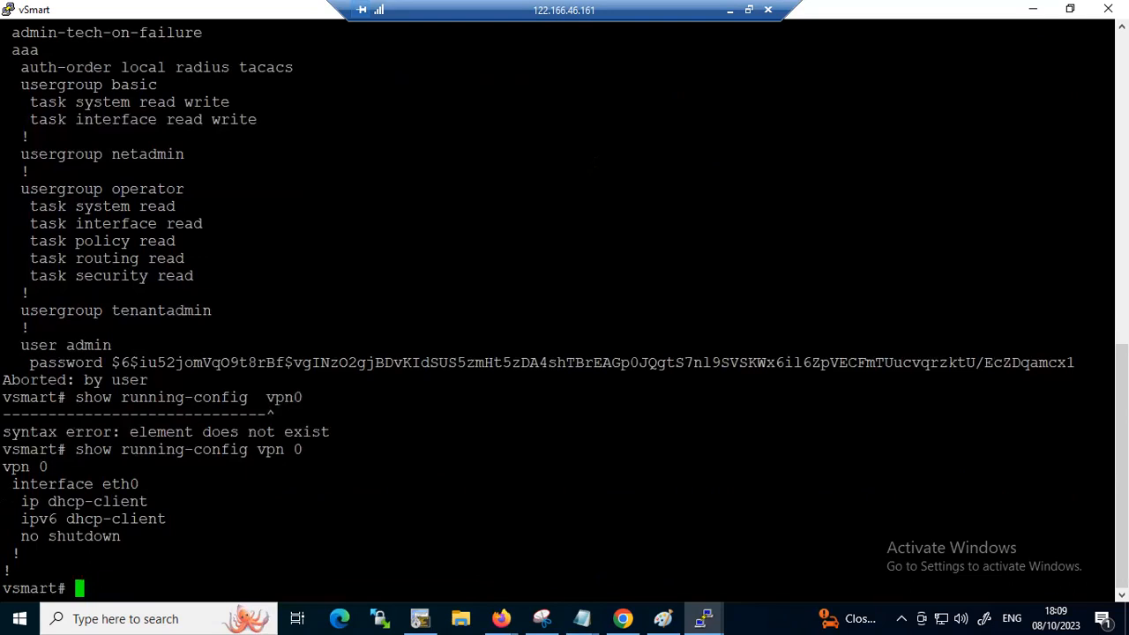
drag(1111, 483, 8, 483)
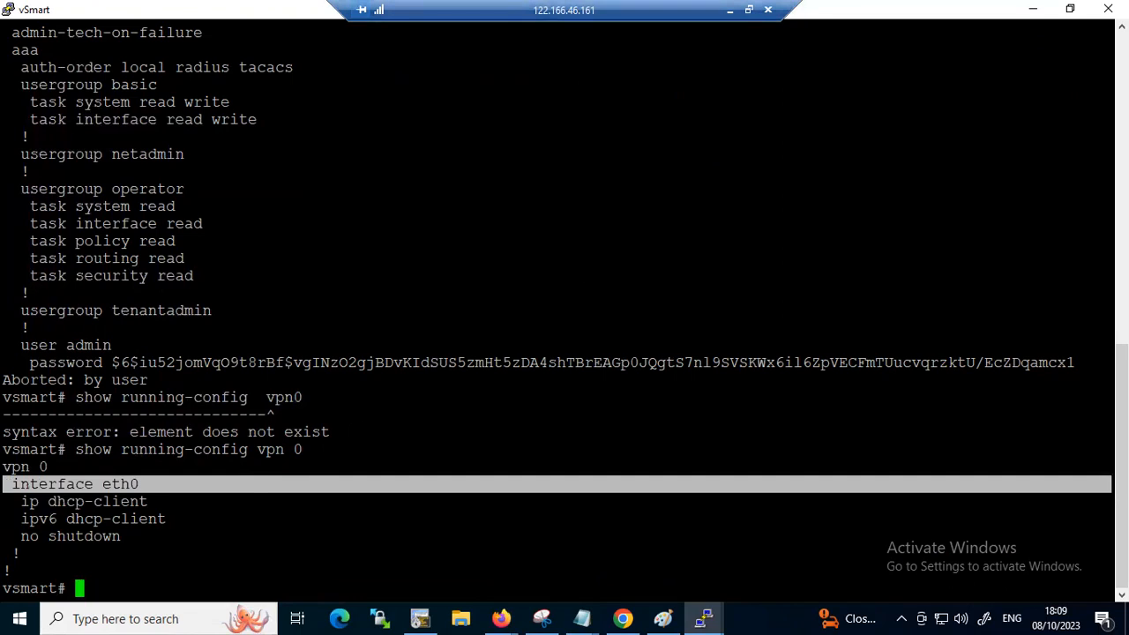
Minimise the vSmart console, mark the topology's eth0 side as 512 and the Switch1 side as VPN 0, and clear the annotations
click(1033, 9)
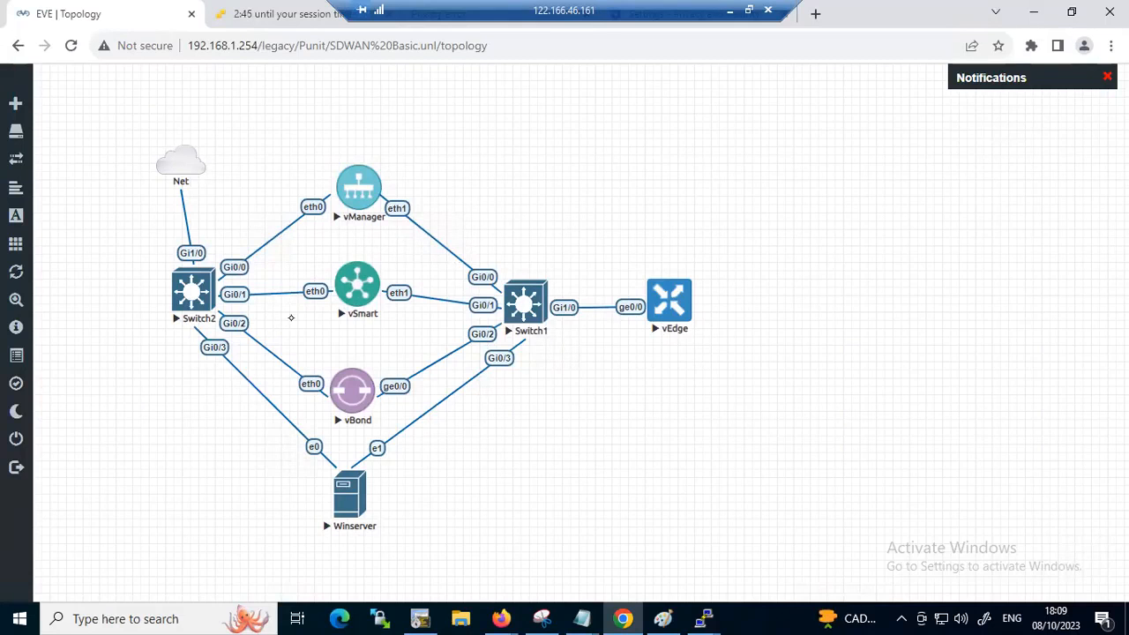
mouse_move(309, 277)
mouse_down()
mouse_move(316, 309)
mouse_move(297, 260)
mouse_move(325, 256)
mouse_move(310, 261)
mouse_up()
drag(338, 156, 329, 454)
mouse_move(279, 139)
mouse_down()
mouse_move(263, 162)
mouse_move(290, 159)
mouse_up()
mouse_move(298, 134)
mouse_down()
mouse_move(326, 139)
mouse_move(367, 212)
mouse_move(367, 441)
mouse_up()
mouse_move(371, 155)
mouse_down()
mouse_move(510, 228)
mouse_move(492, 399)
mouse_up()
mouse_move(394, 102)
mouse_down()
mouse_move(385, 113)
mouse_move(401, 99)
mouse_up()
mouse_move(411, 97)
mouse_down()
mouse_move(413, 125)
mouse_move(415, 109)
mouse_up()
mouse_move(429, 108)
mouse_down()
mouse_move(445, 90)
mouse_move(475, 88)
mouse_up()
drag(379, 148, 464, 133)
mouse_move(292, 331)
mouse_down()
mouse_move(334, 323)
mouse_move(307, 313)
mouse_move(321, 313)
mouse_up()
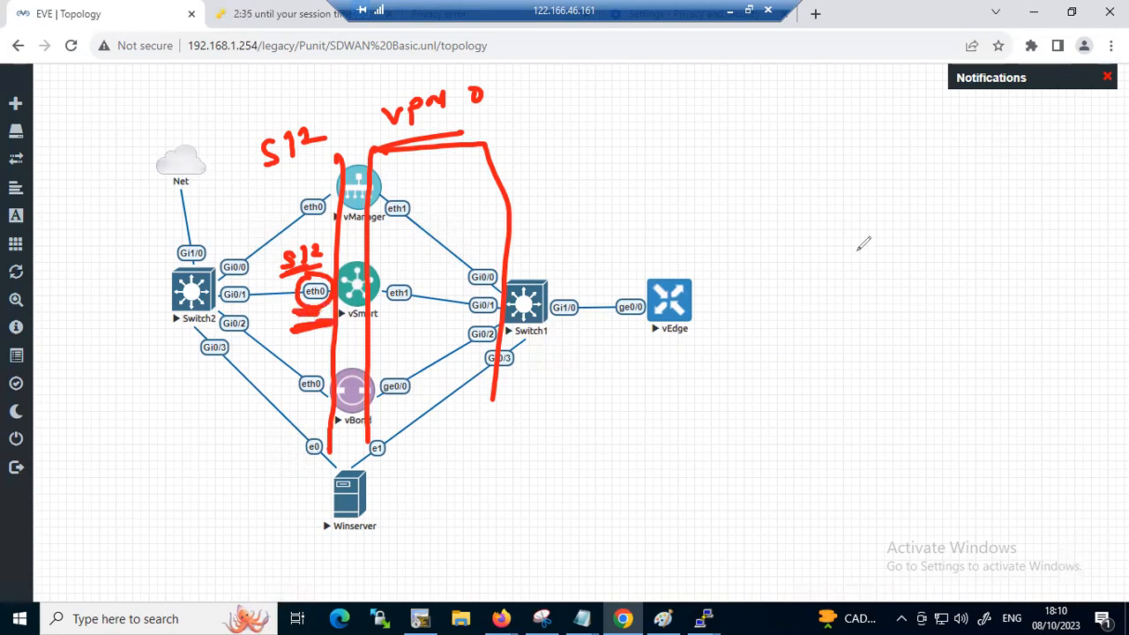
click(1002, 420)
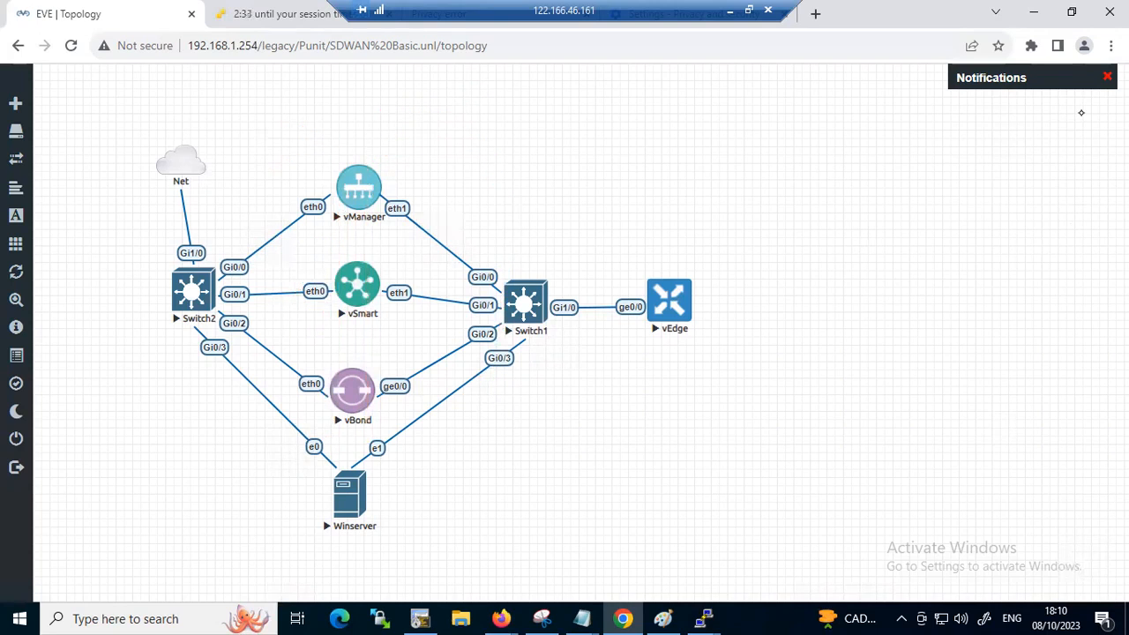
Return to the vSmart console and display its running configuration for vpn 512
mouse_move(704, 618)
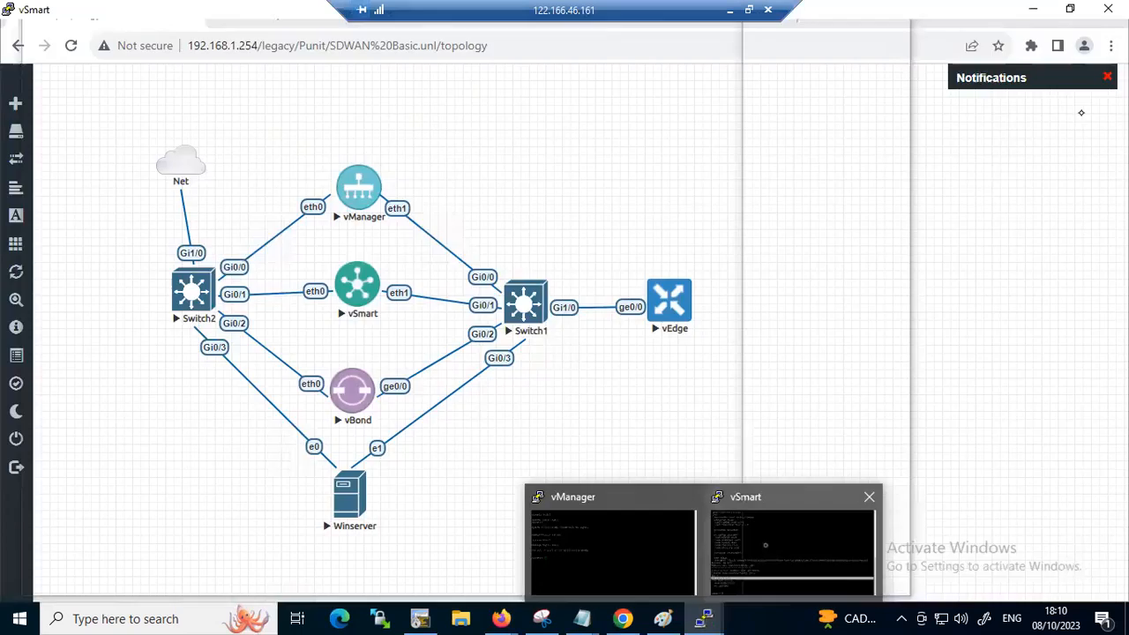
click(765, 545)
key(Return)
key(Return)
text(shpo)
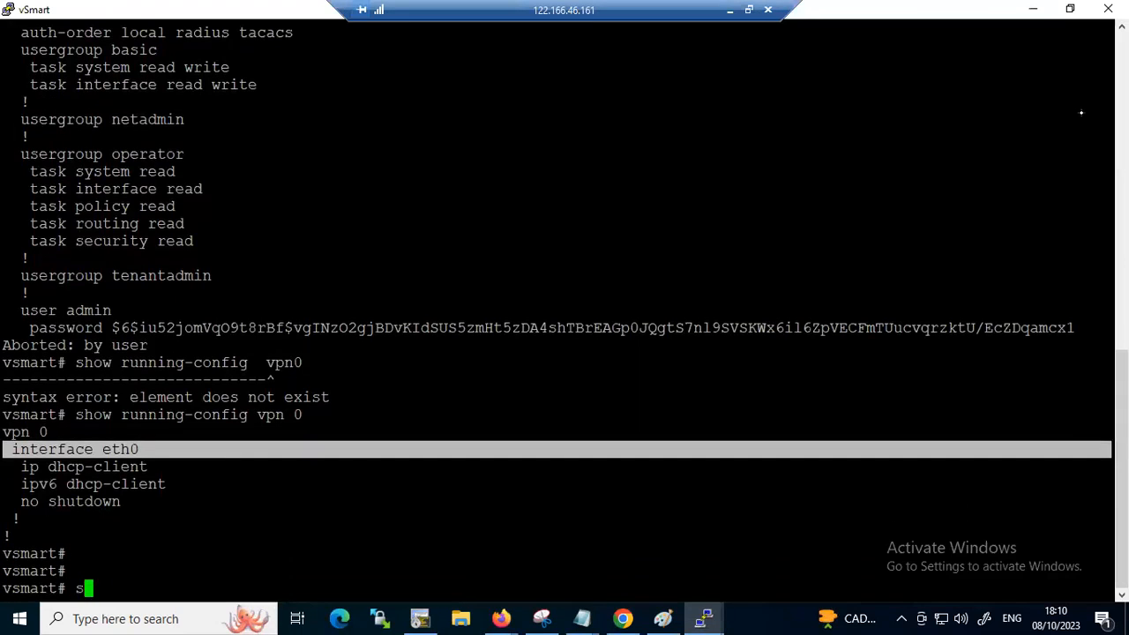
key(BackSpace)
key(BackSpace)
text(ow ru)
key(question)
key(BackSpace)
text(n vpn )
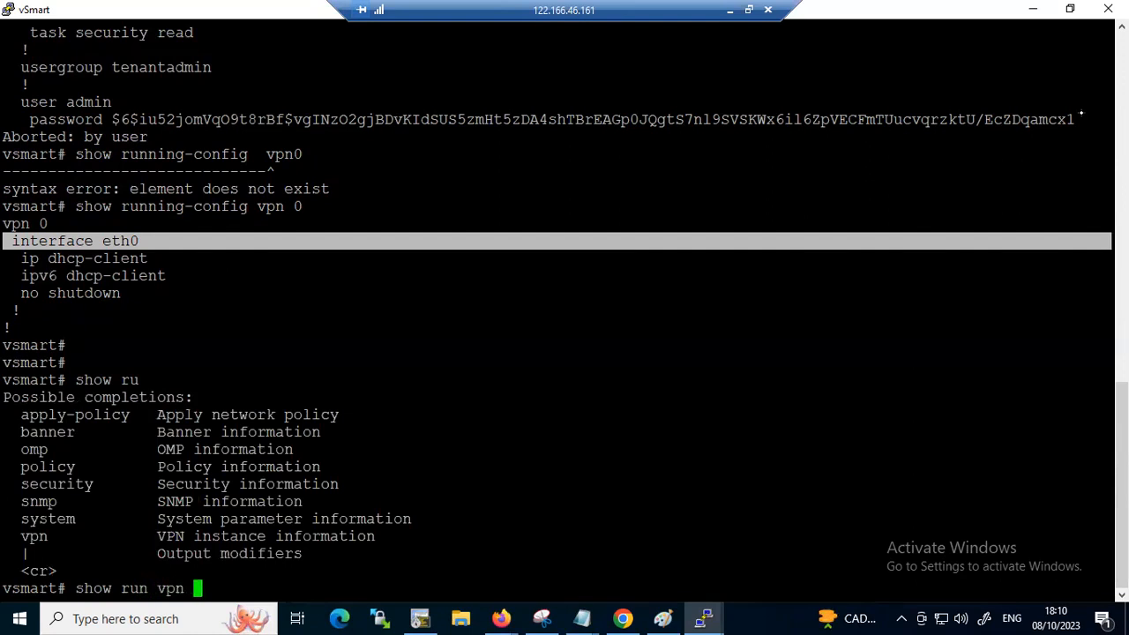
text(512)
key(Return)
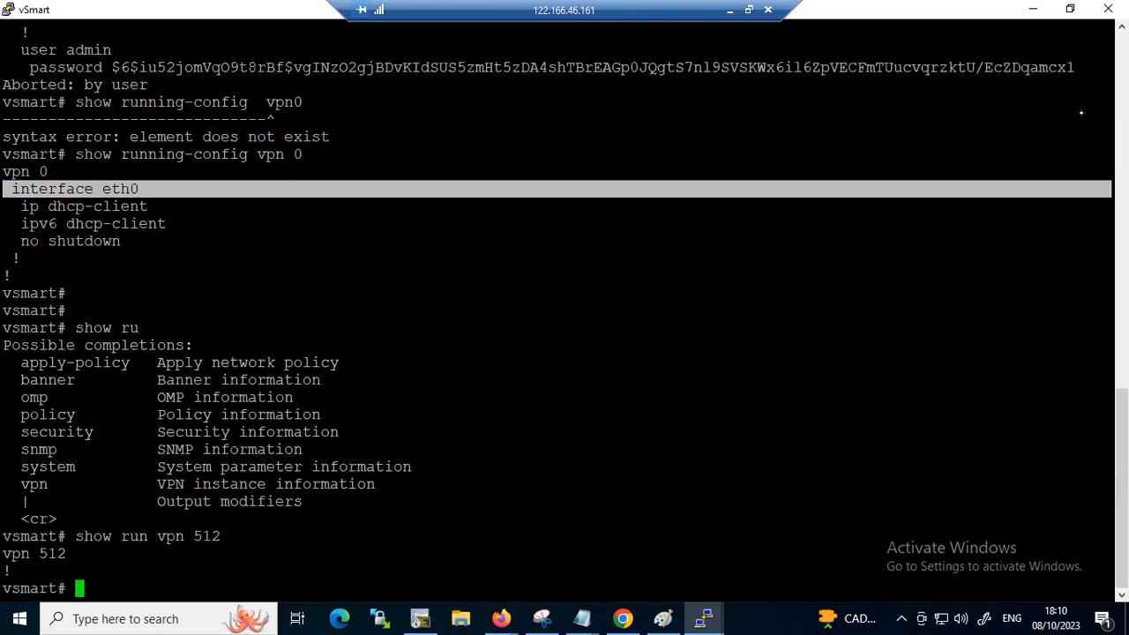
key(Return)
key(Return)
key(Return)
key(Return)
key(Return)
key(Return)
key(Return)
key(Return)
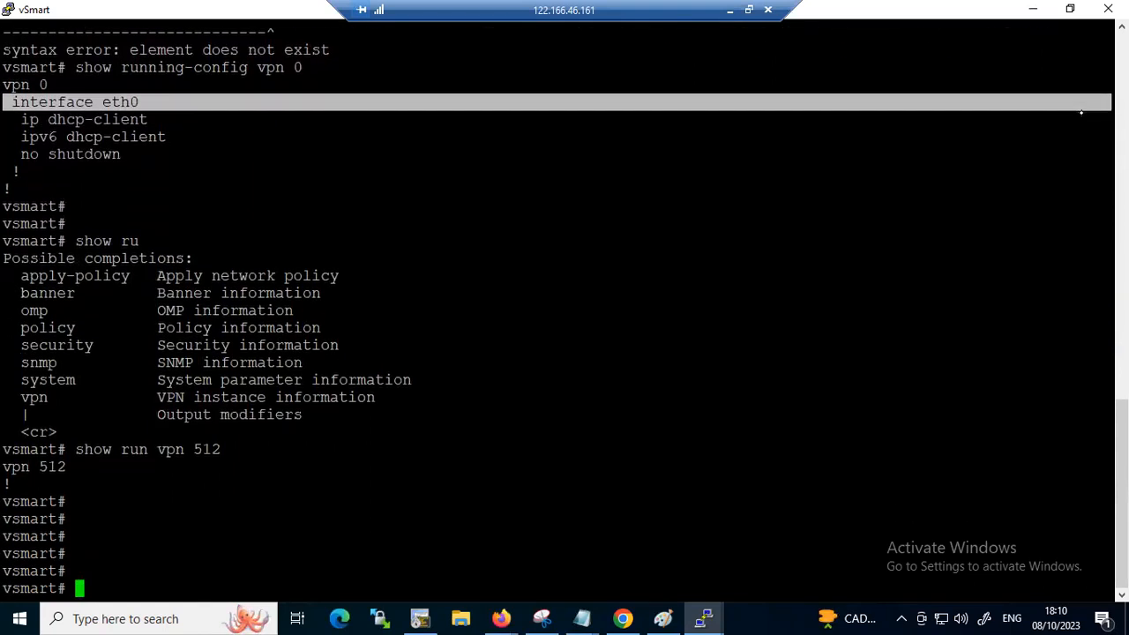
key(Return)
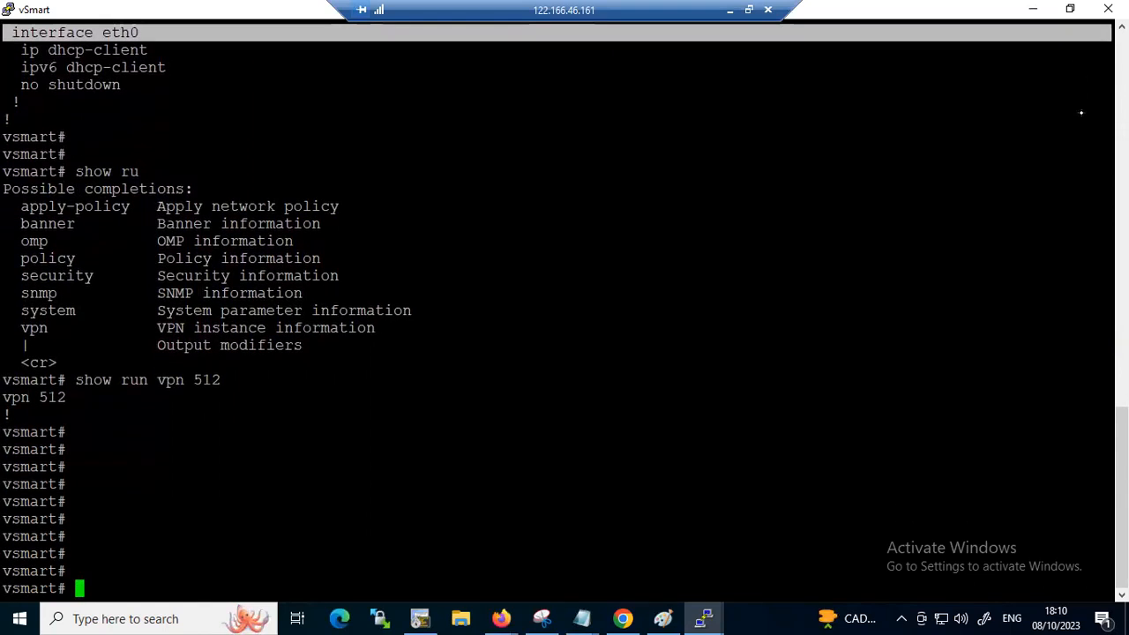
Review the earlier vSmart output, highlight interface eth0 under vpn 0, and minimise the console
scroll(13, 22, up, 1)
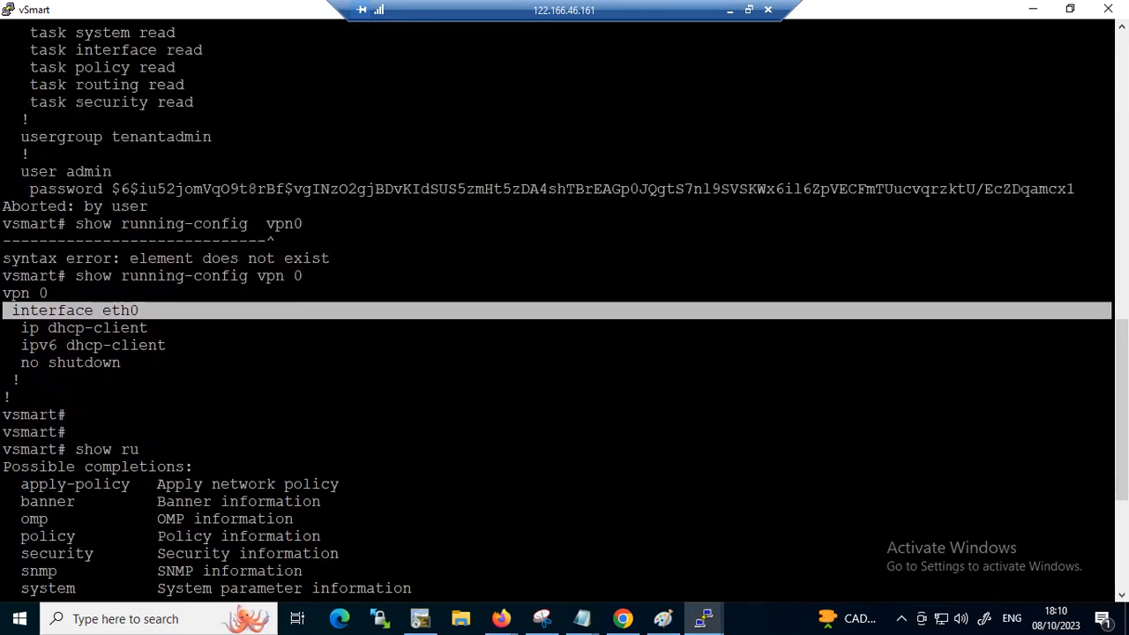
click(144, 312)
drag(144, 313, 6, 311)
scroll(394, 308, up, 5)
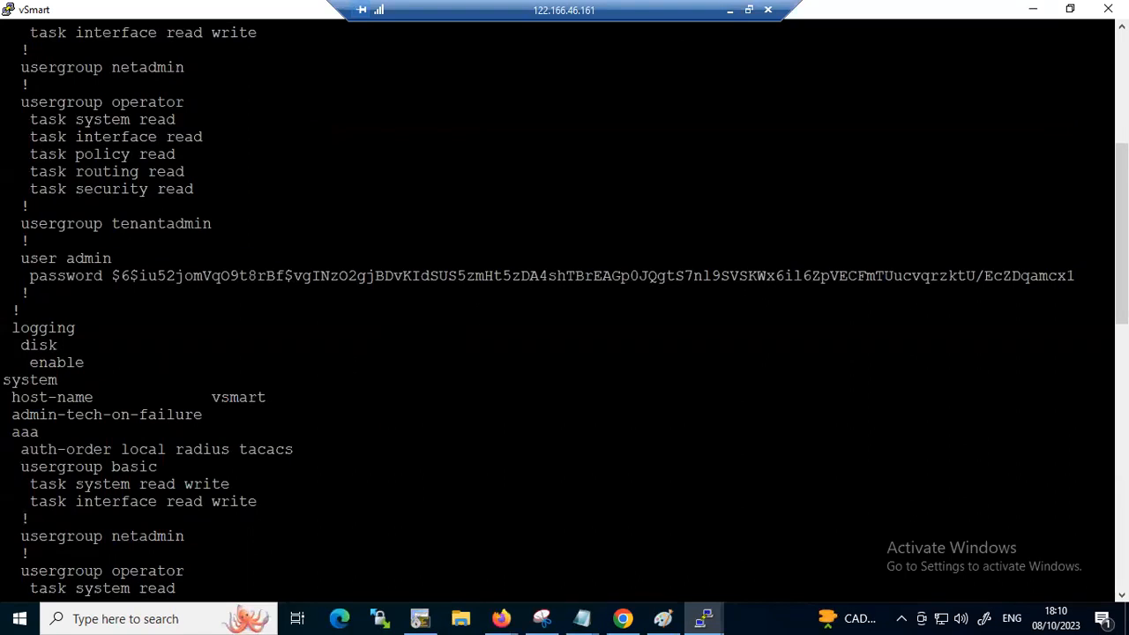
click(1033, 9)
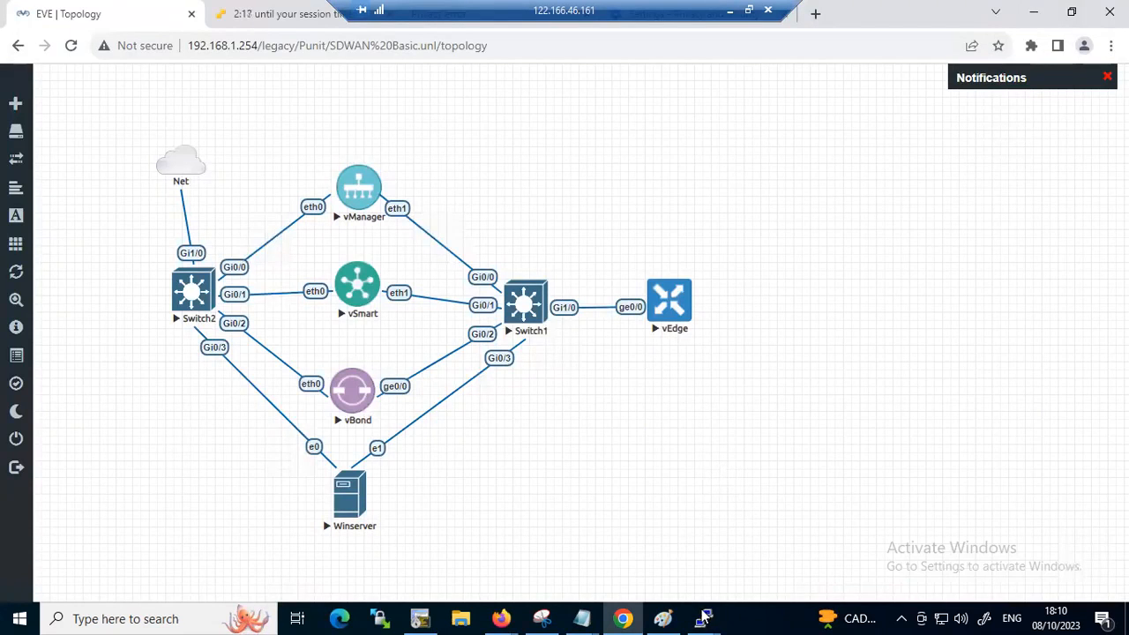
Bring up the vManage console and log in as admin with the account password
mouse_move(706, 615)
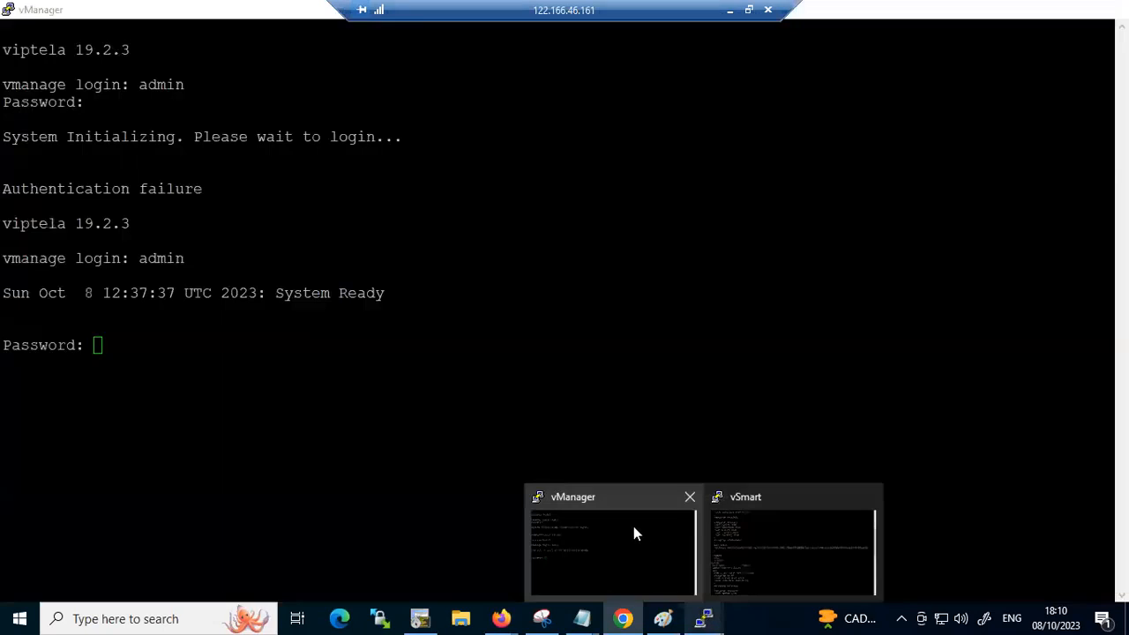
click(634, 526)
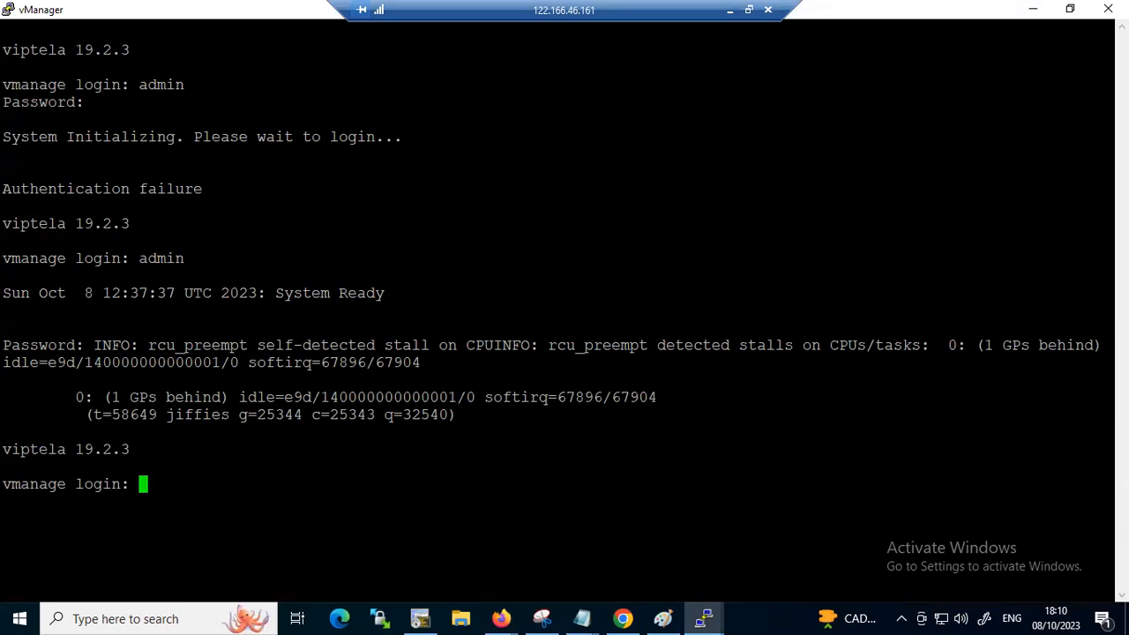
triple_click(420, 476)
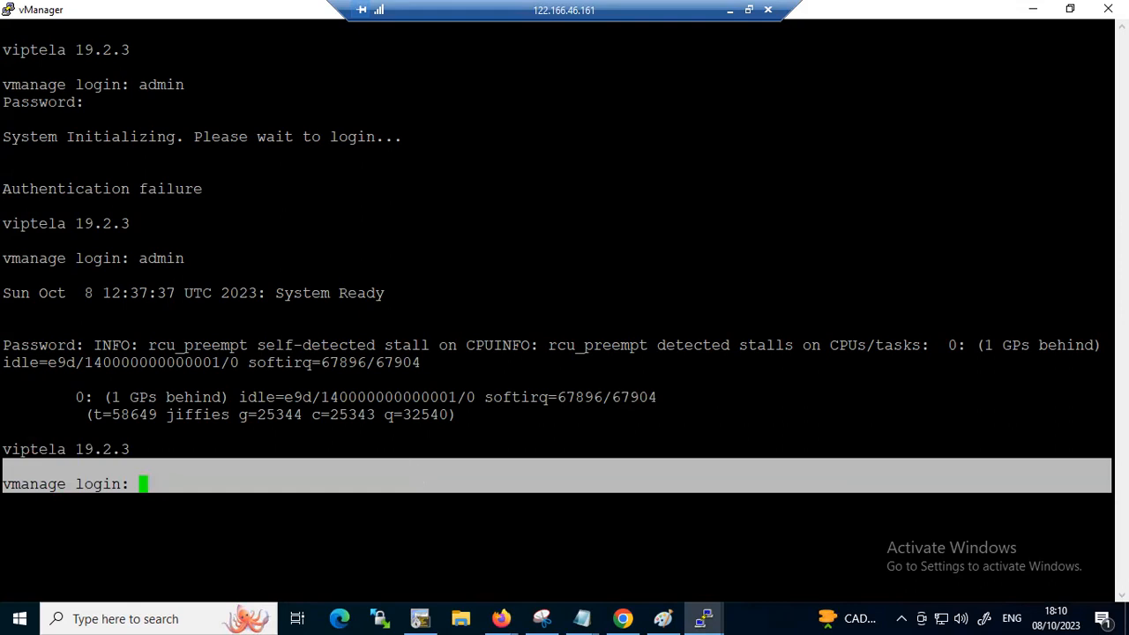
click(420, 496)
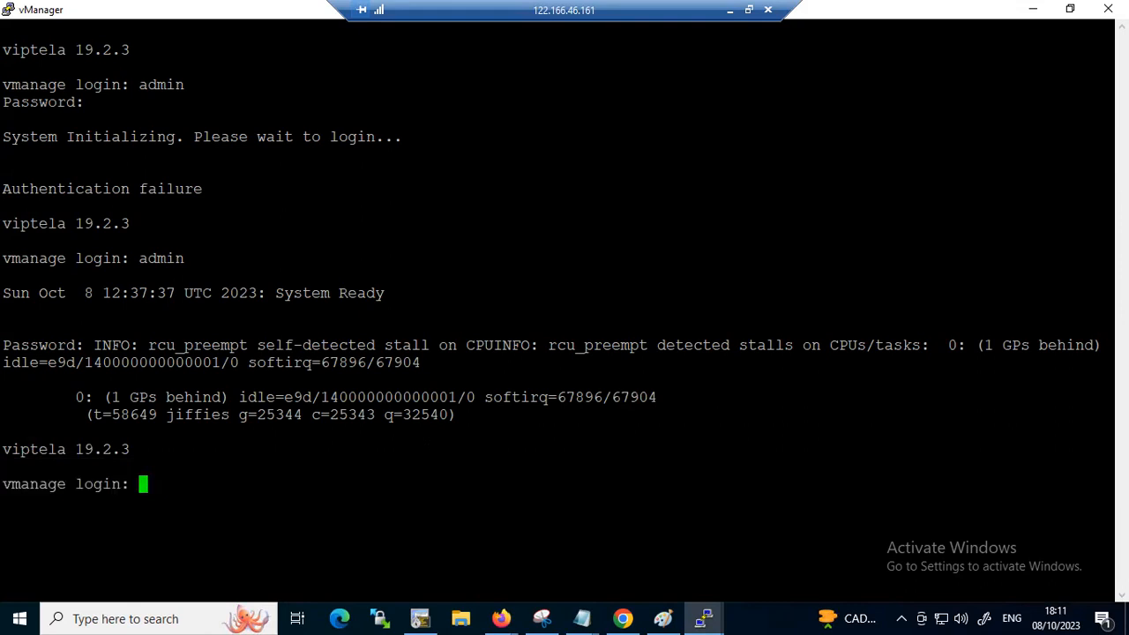
text(amdadad)
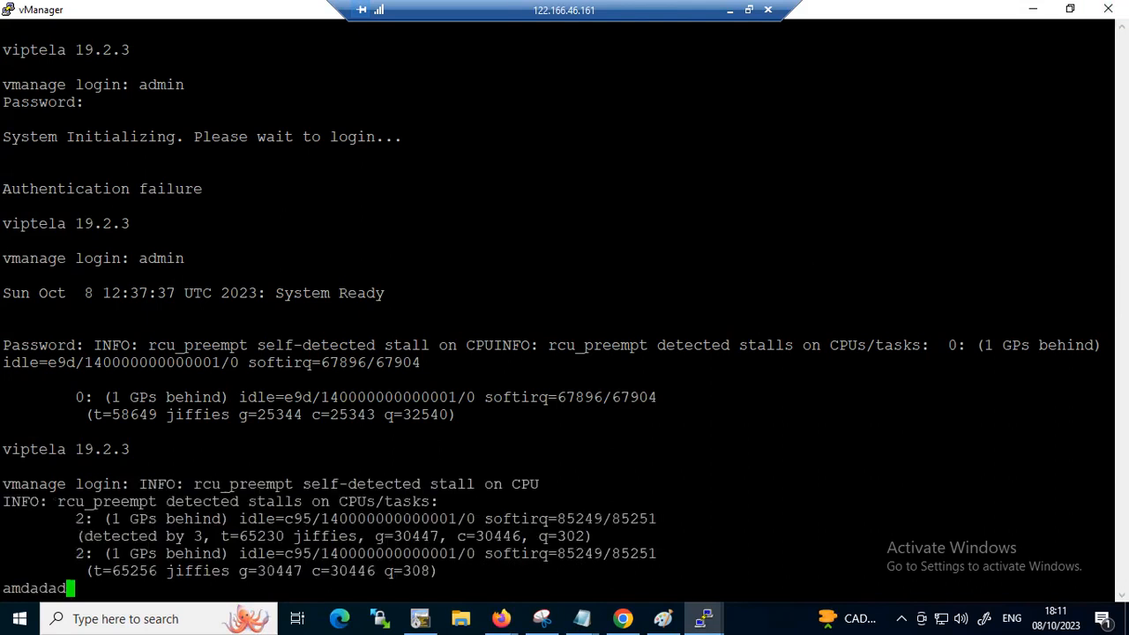
key(BackSpace)
key(BackSpace)
key(BackSpace)
key(BackSpace)
key(BackSpace)
key(BackSpace)
key(BackSpace)
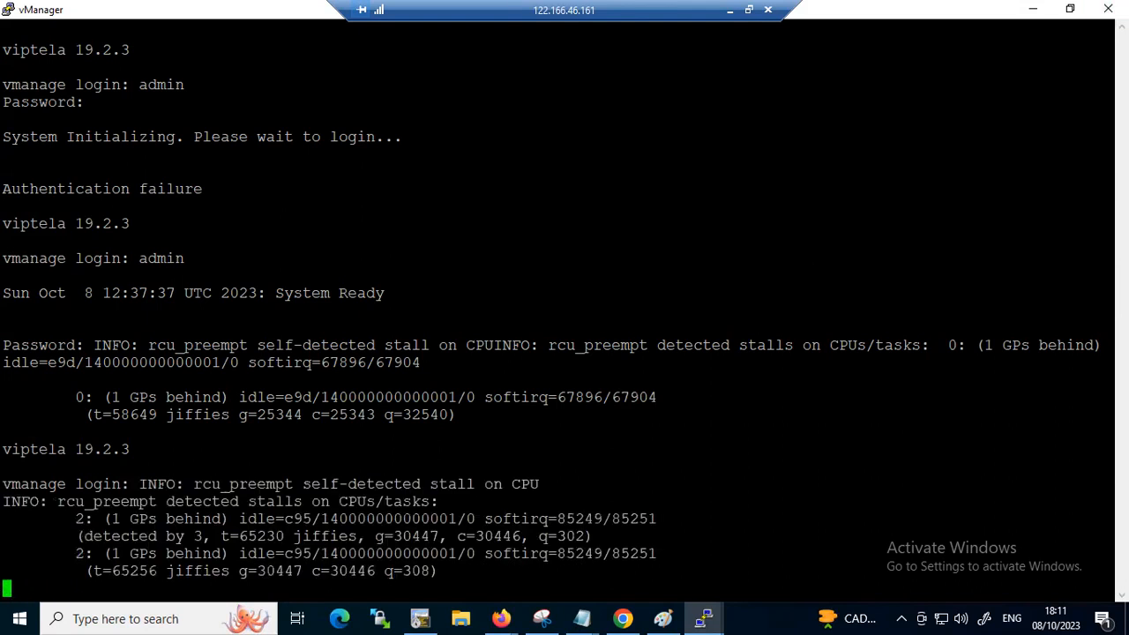
key(Return)
text(admin)
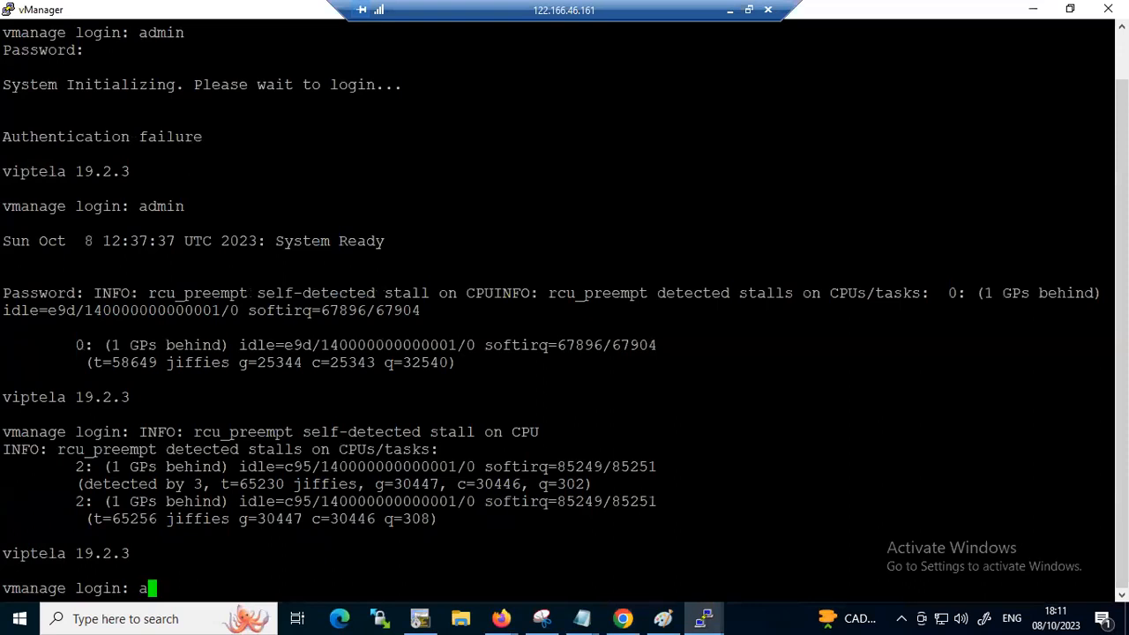
key(Return)
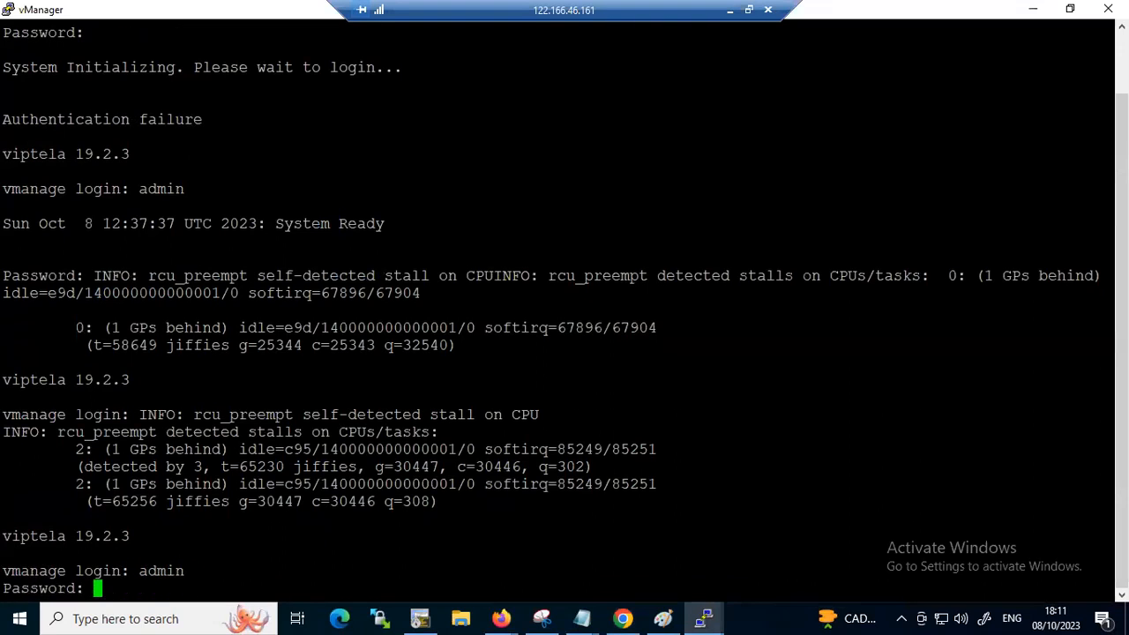
key(Return)
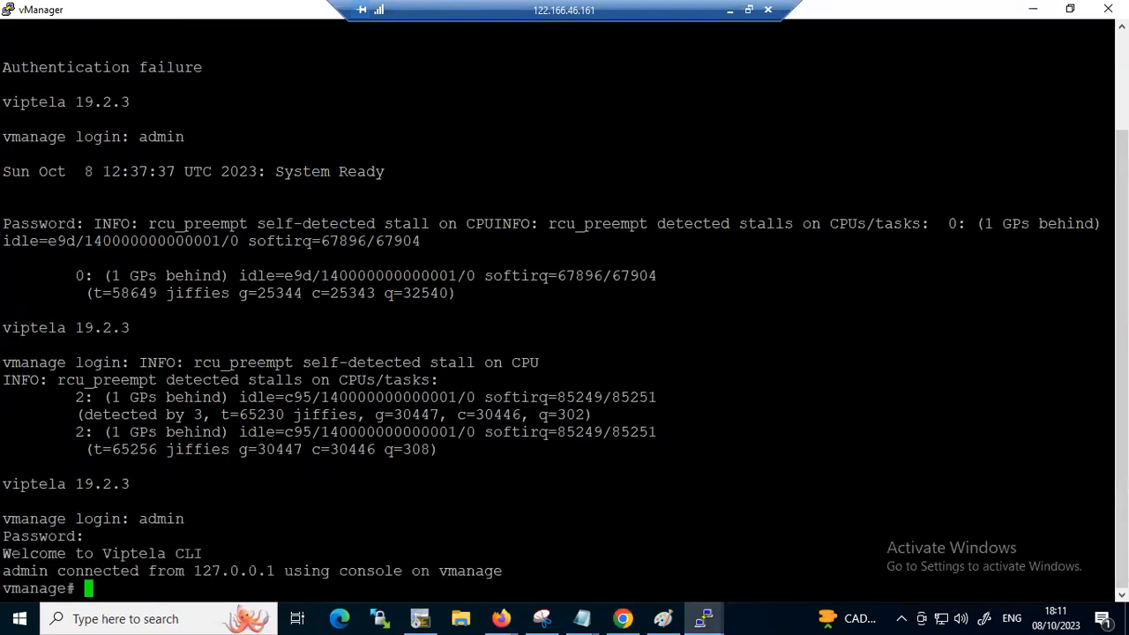
key(Return)
key(Return)
key(Return)
key(Return)
key(Return)
key(Return)
key(Return)
key(Return)
key(Return)
key(Return)
key(Return)
key(Return)
key(Return)
key(Return)
key(Return)
key(Return)
key(Return)
key(Return)
key(Return)
key(Return)
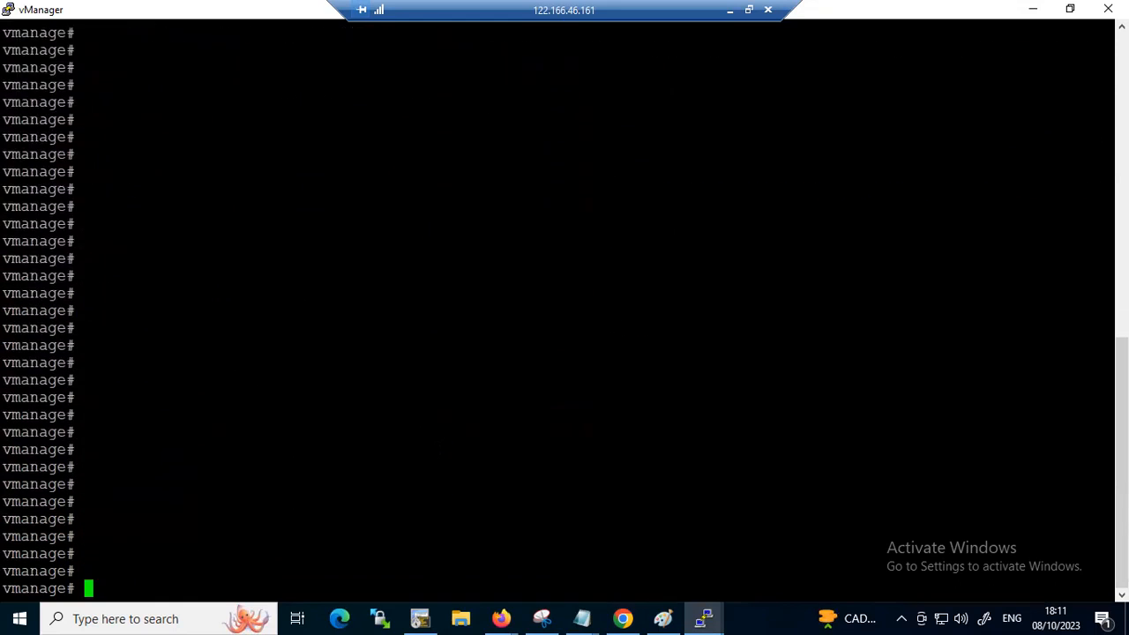
Display vManage's running configuration for vpn 512
text(show run)
key(Tab)
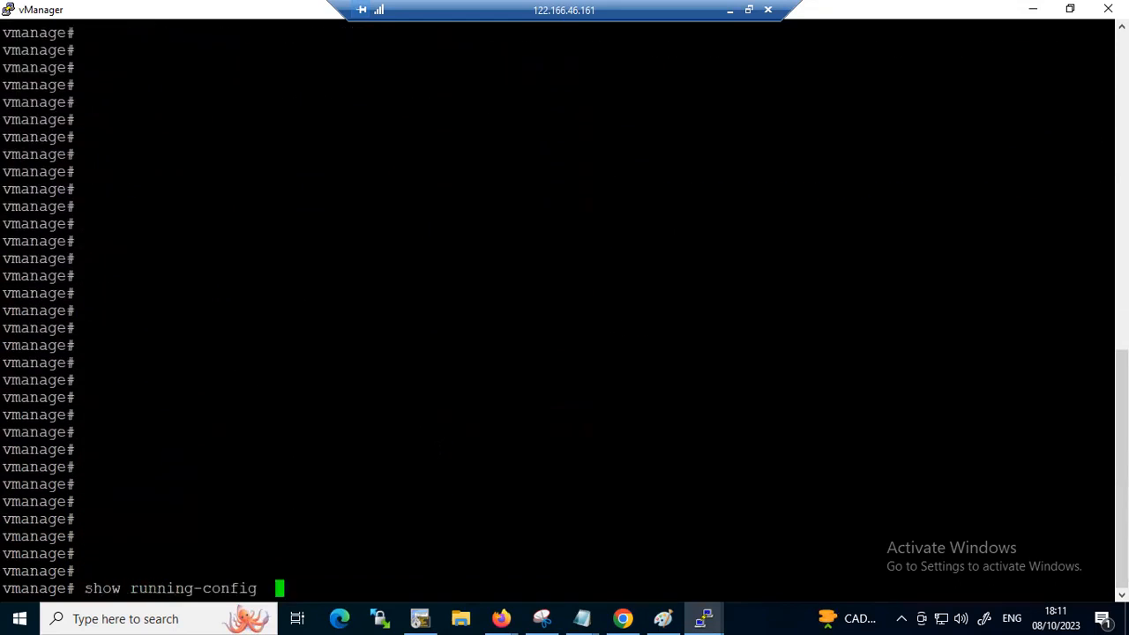
text(vpn 512)
key(Return)
Display vManage's running configuration for vpn 0
text(show run)
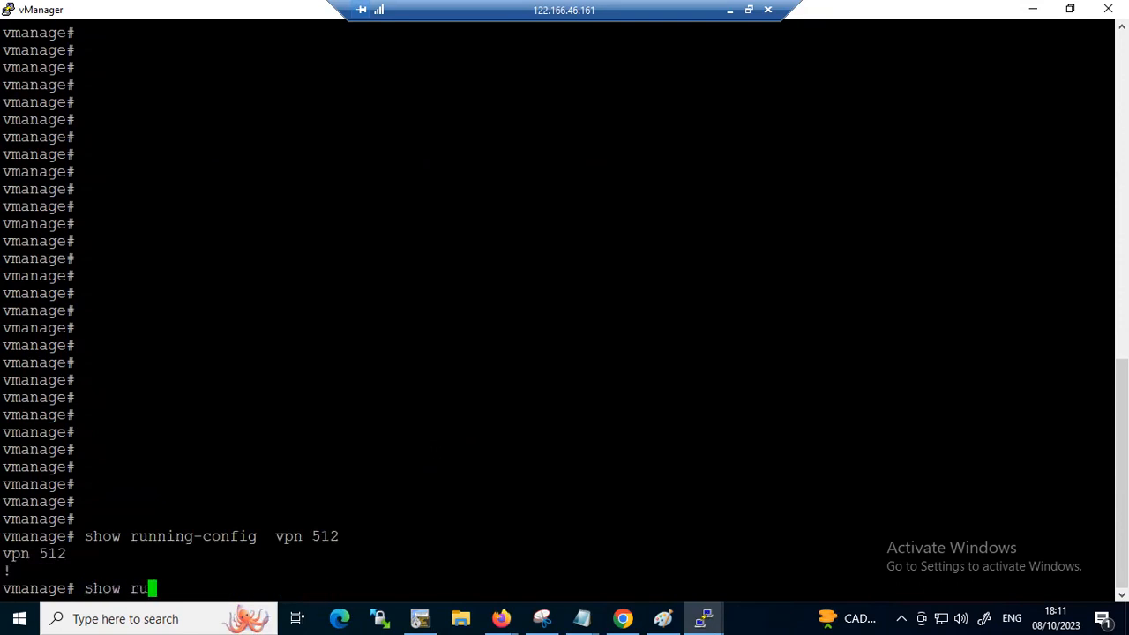
key(Tab)
text(vpn 0)
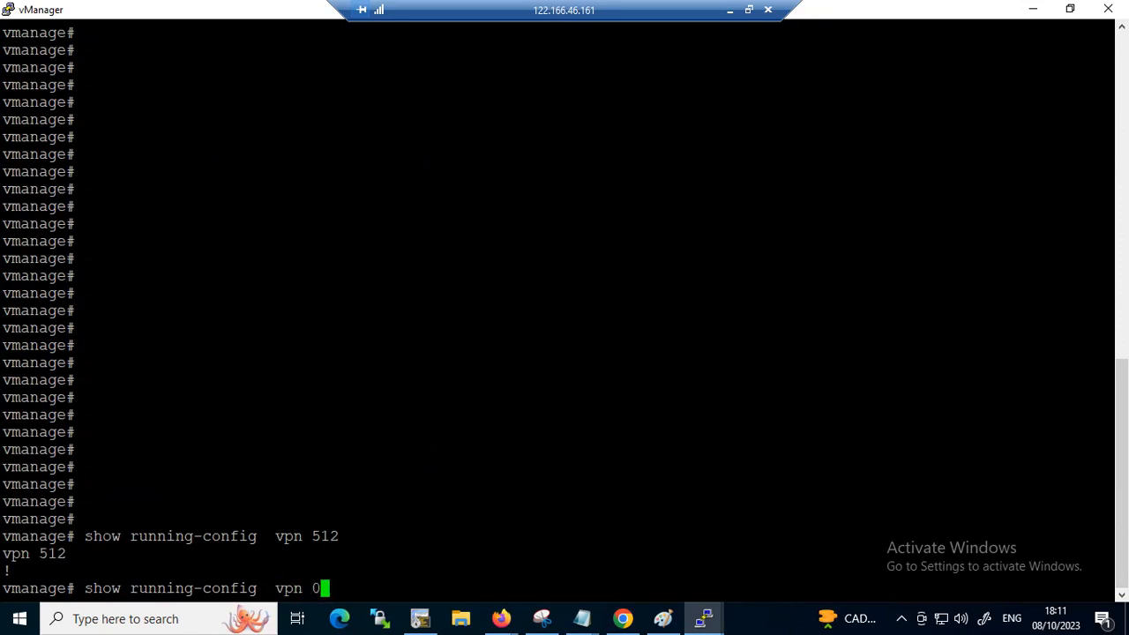
key(Return)
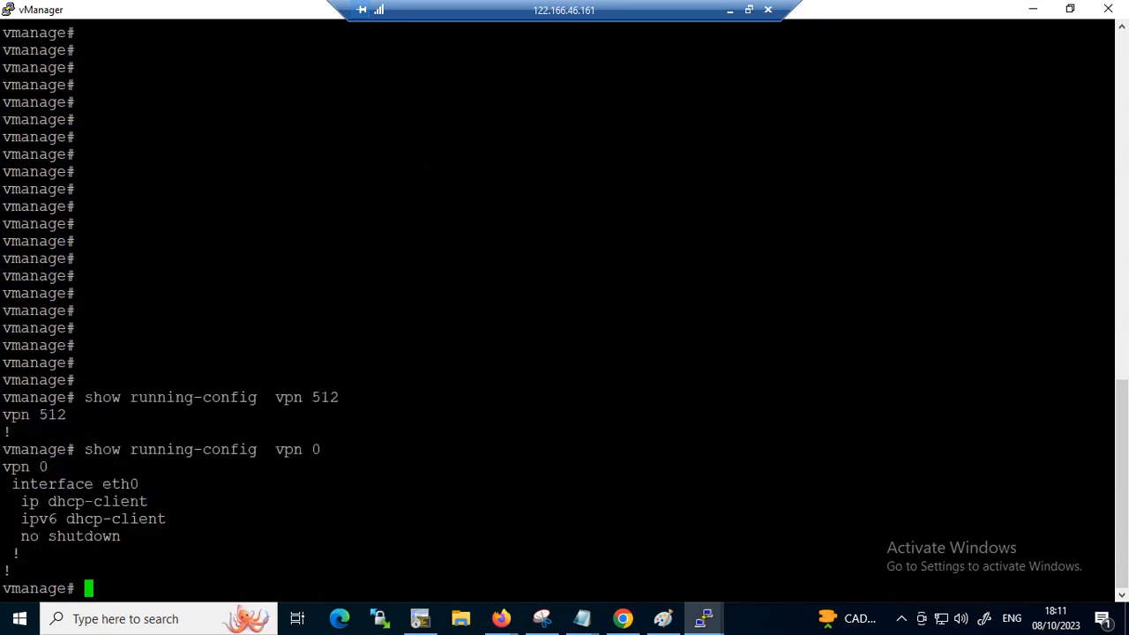
key(Return)
key(Return)
key(Return)
key(Return)
key(Return)
key(Return)
key(Return)
key(Return)
key(Return)
key(Return)
key(Return)
key(Return)
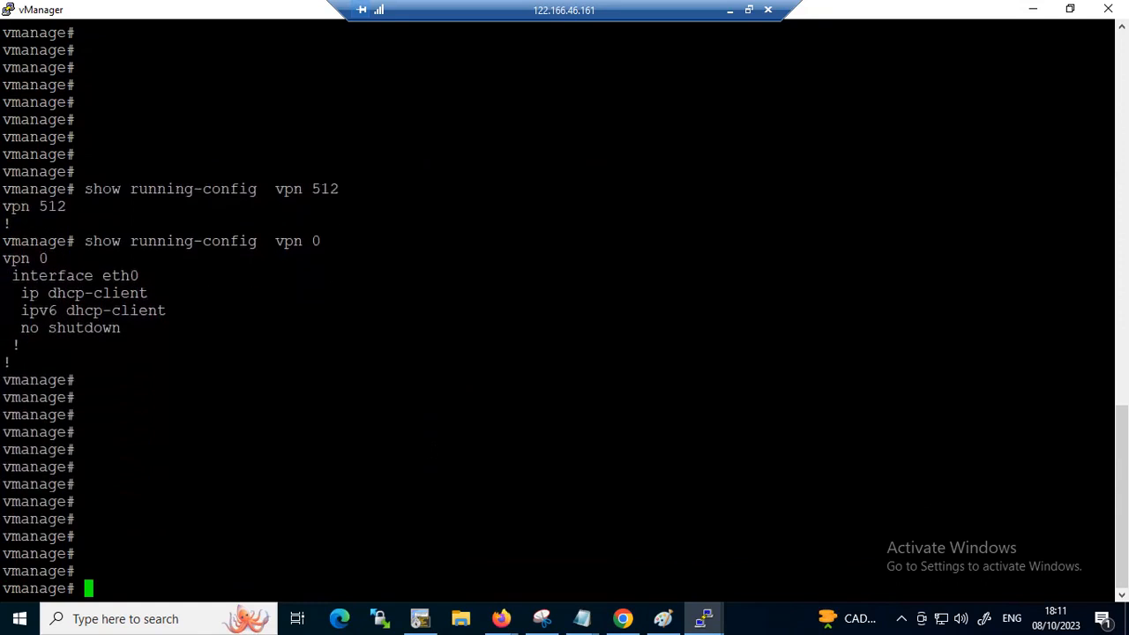
Enter vManage's system configuration mode and set the host-name to LANNWANVMANAGE
text(conf t)
key(Return)
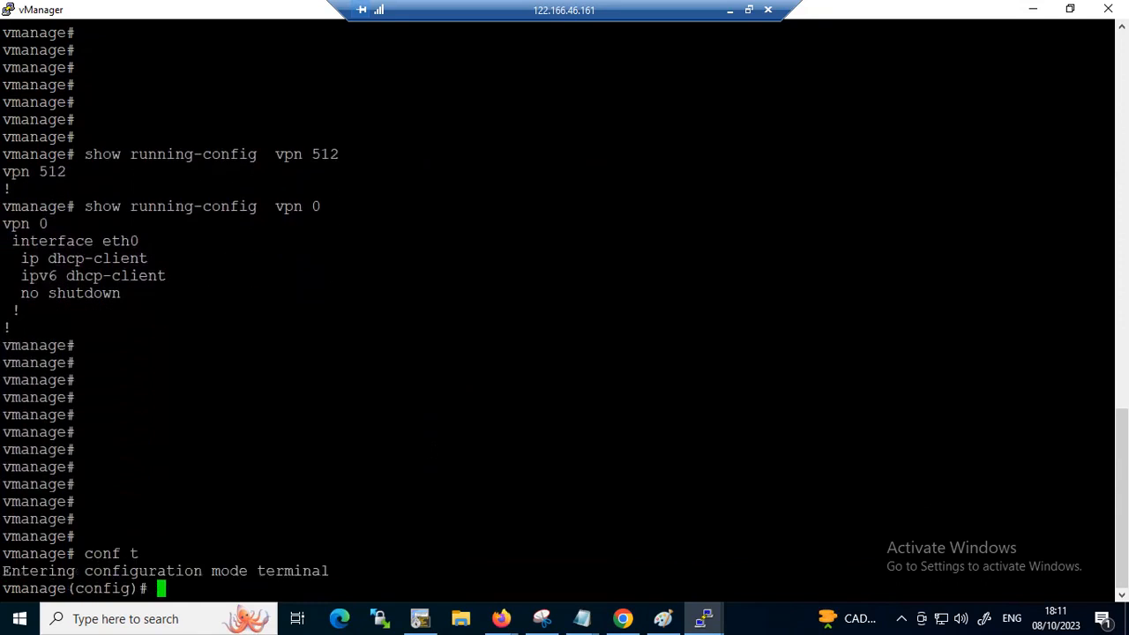
text(system)
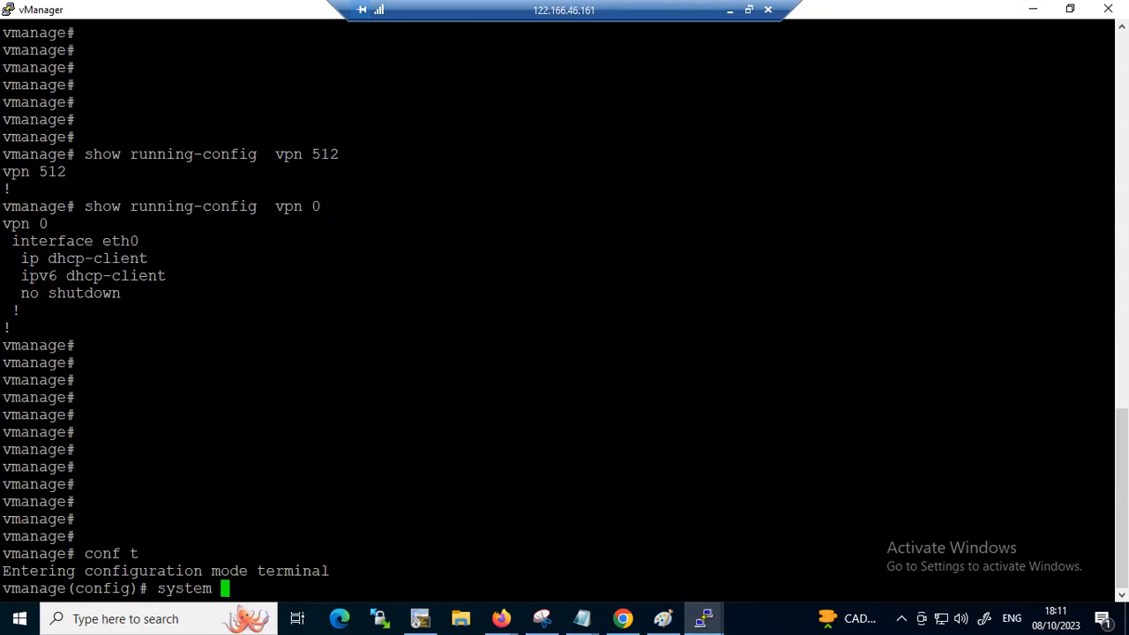
key(Return)
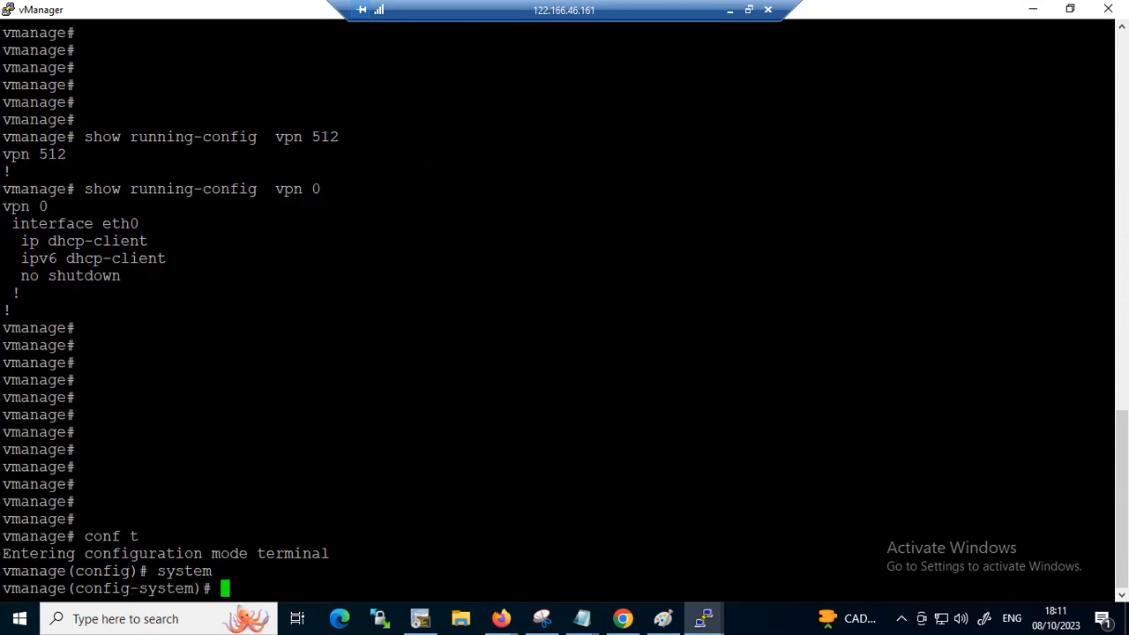
text(host-name)
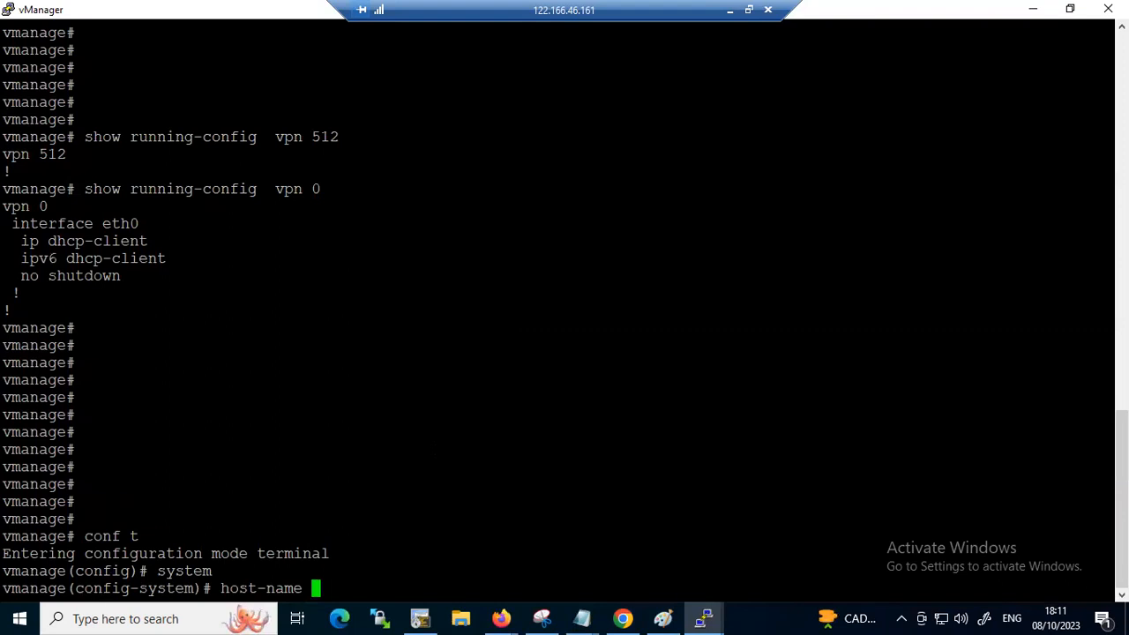
text(LANNWAN)
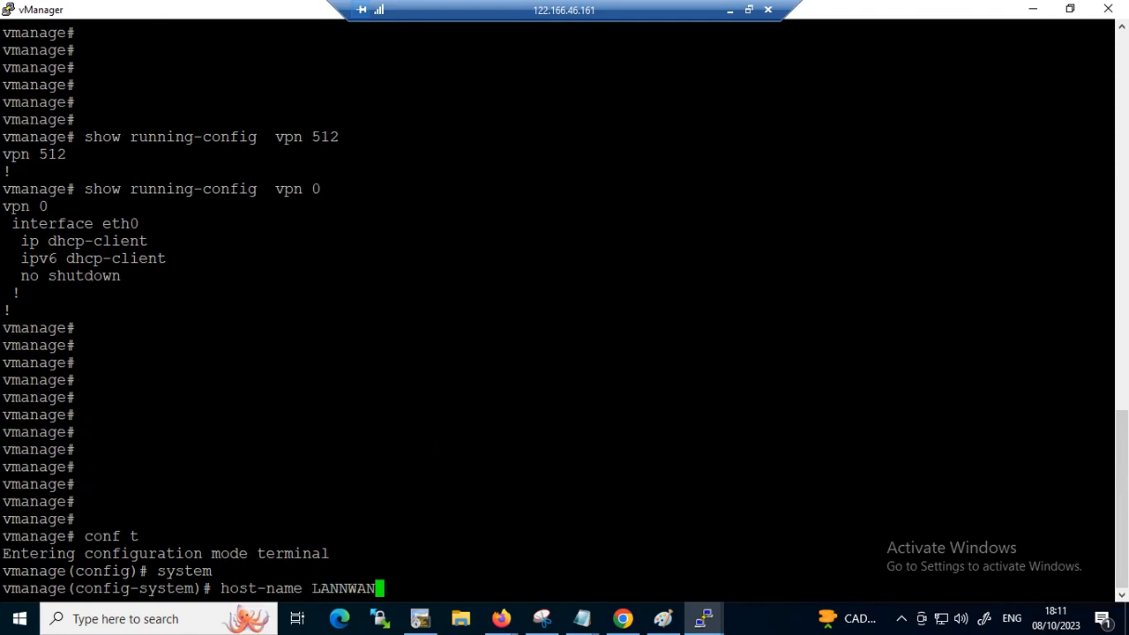
text(VMANAGE)
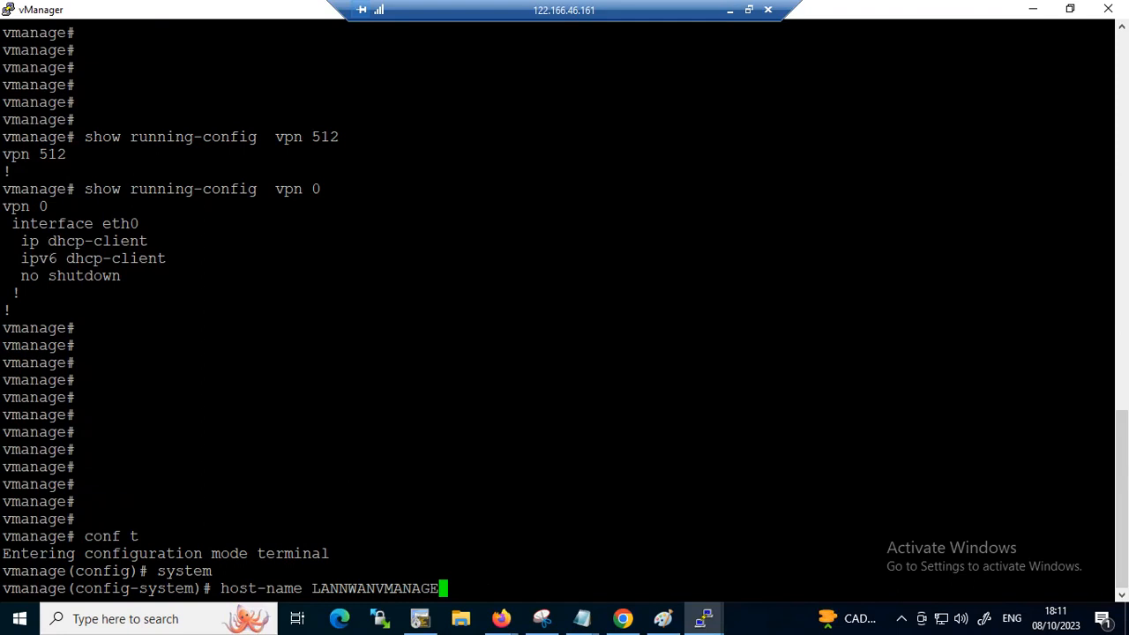
key(Return)
Set vManage's system-ip to 1.1.1.1, checking the address against the topology diagram in Paint
text(system-)
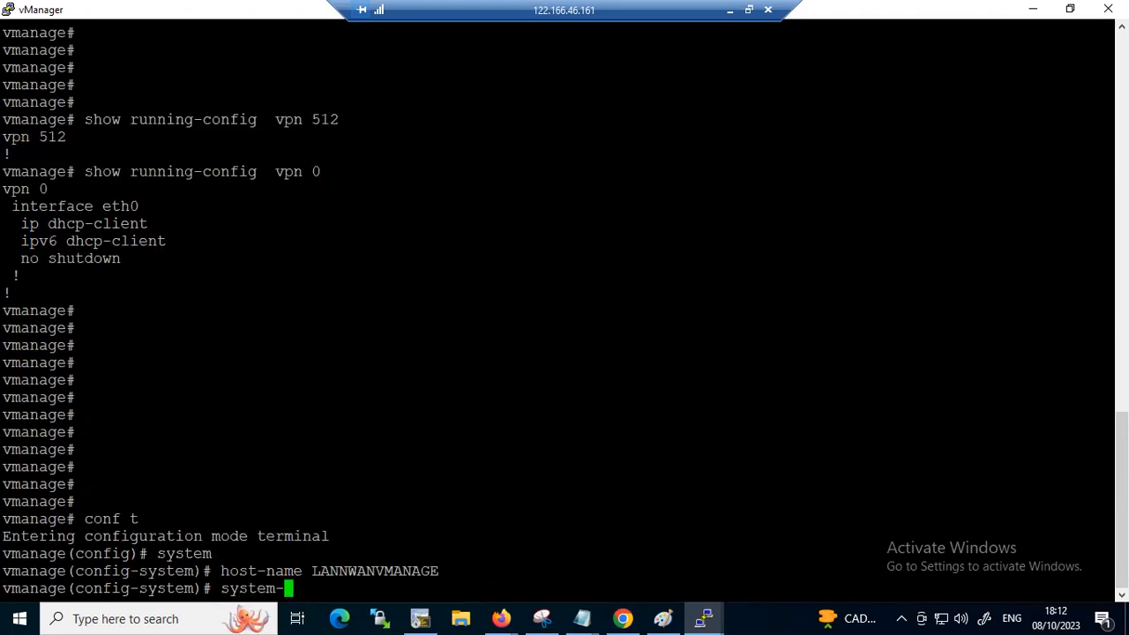
text(ip 1.1.1.1)
click(663, 618)
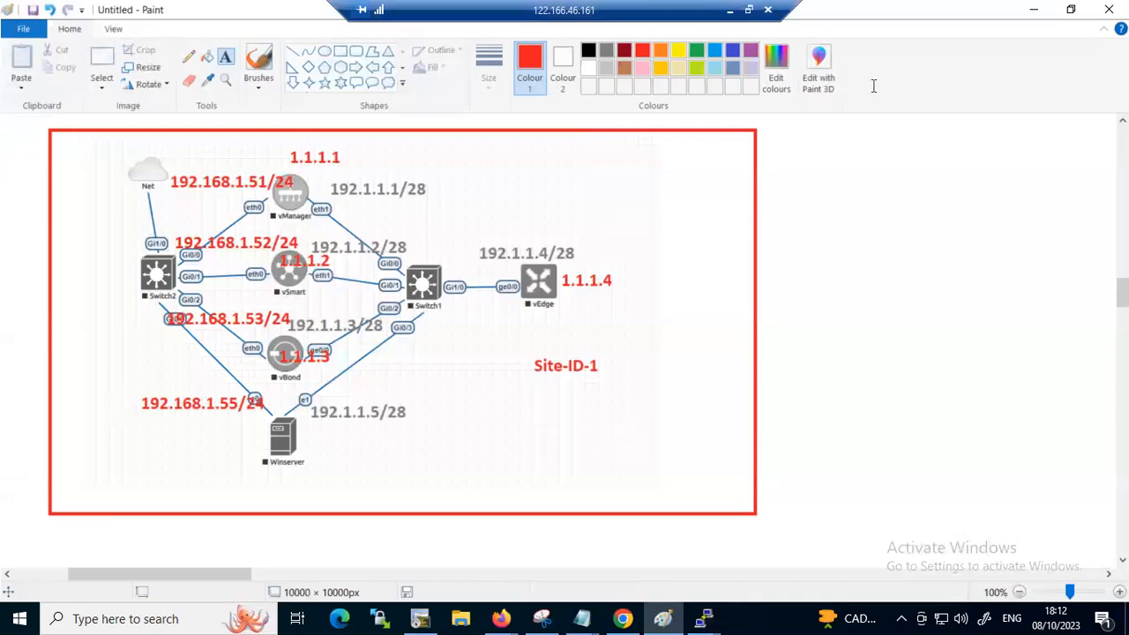
mouse_move(703, 618)
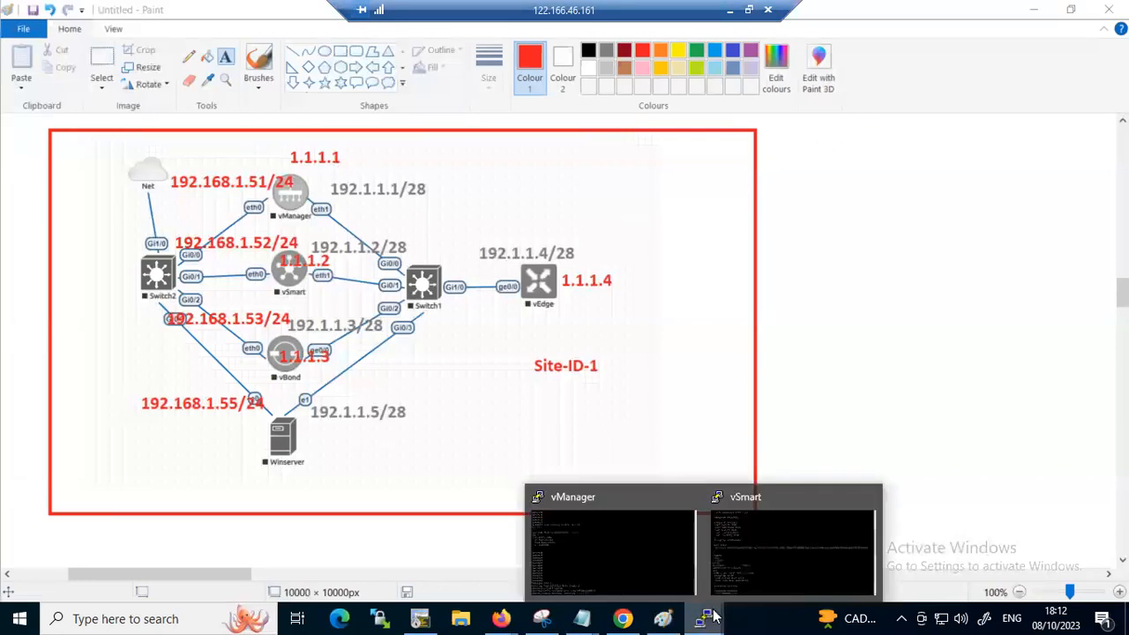
click(624, 540)
key(Return)
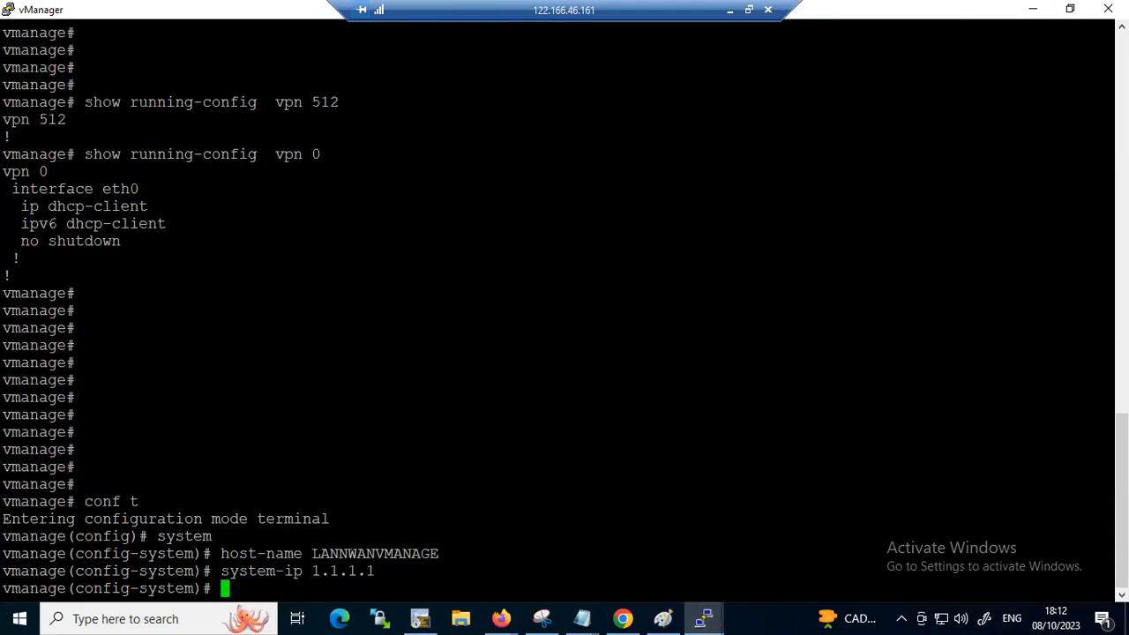
Set vManage's site-id to 1 and begin the organization-name command without giving a value
text(site-id 1)
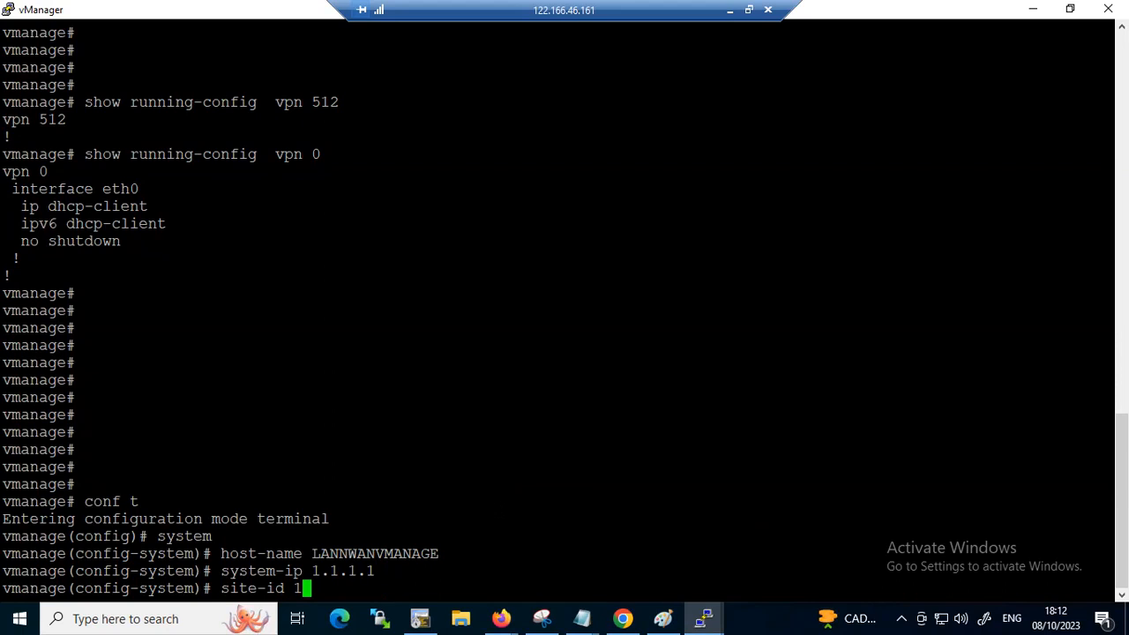
key(Return)
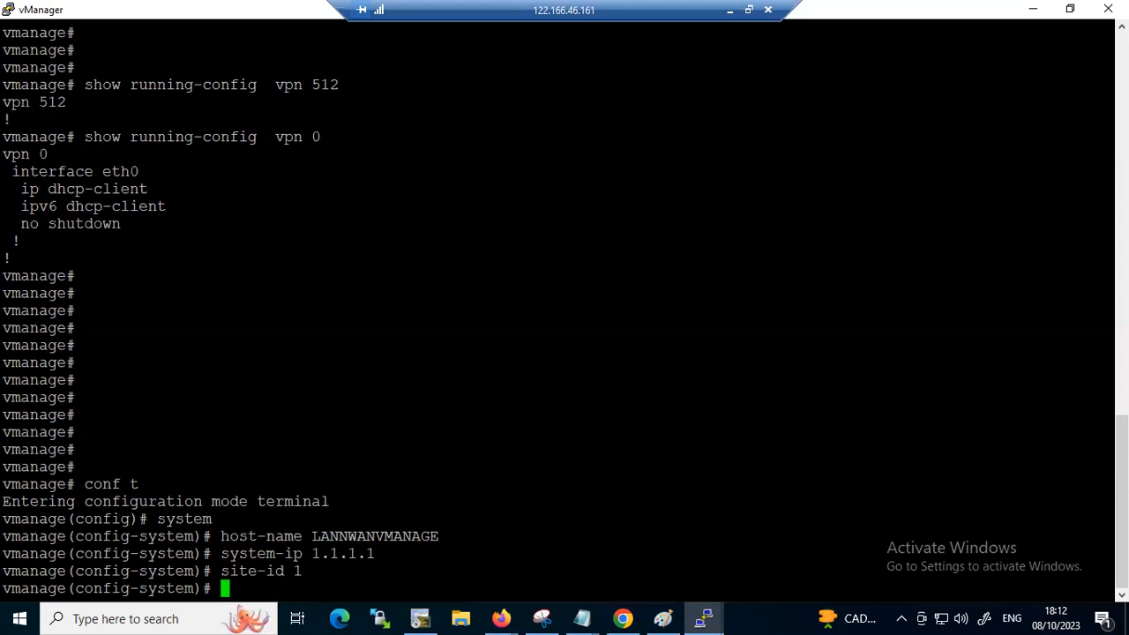
text(o)
text(rg)
key(Tab)
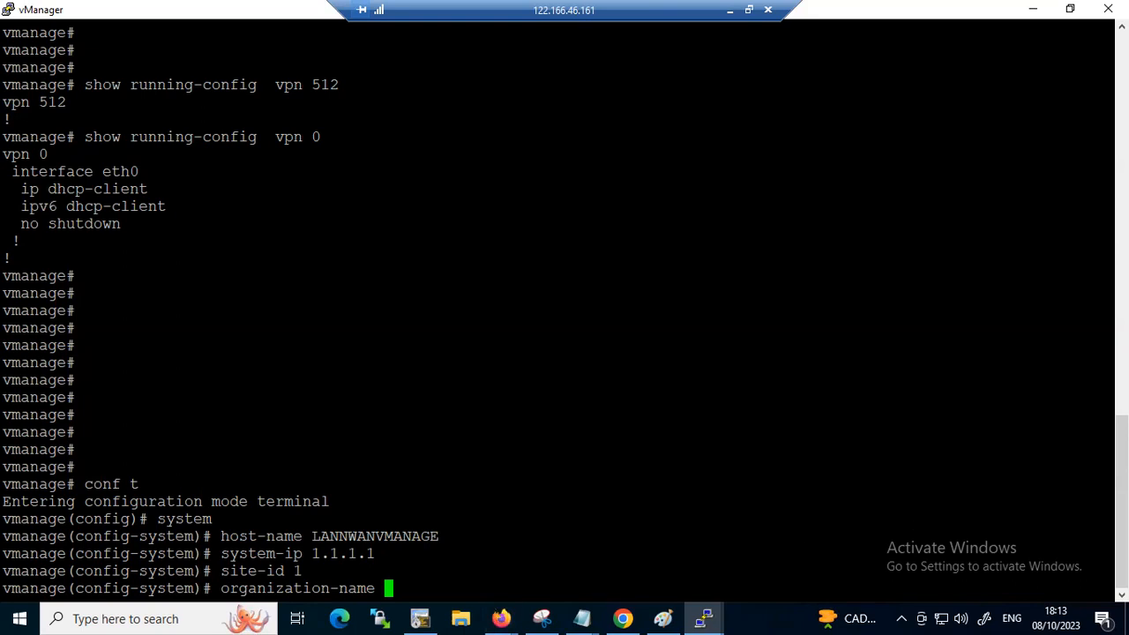
double_click(721, 553)
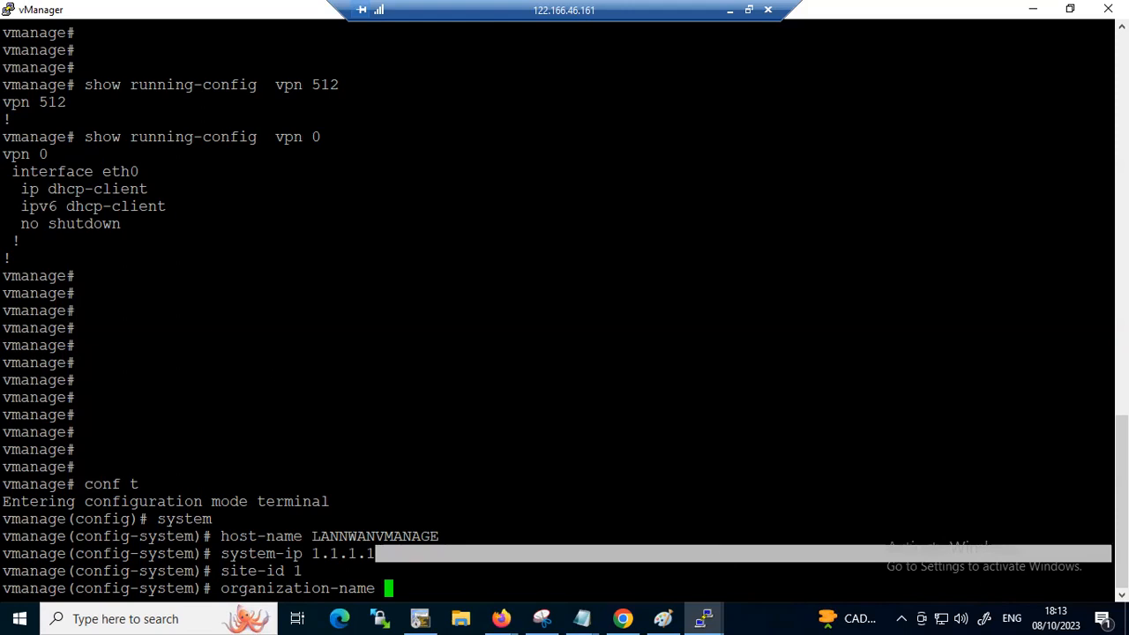
click(721, 529)
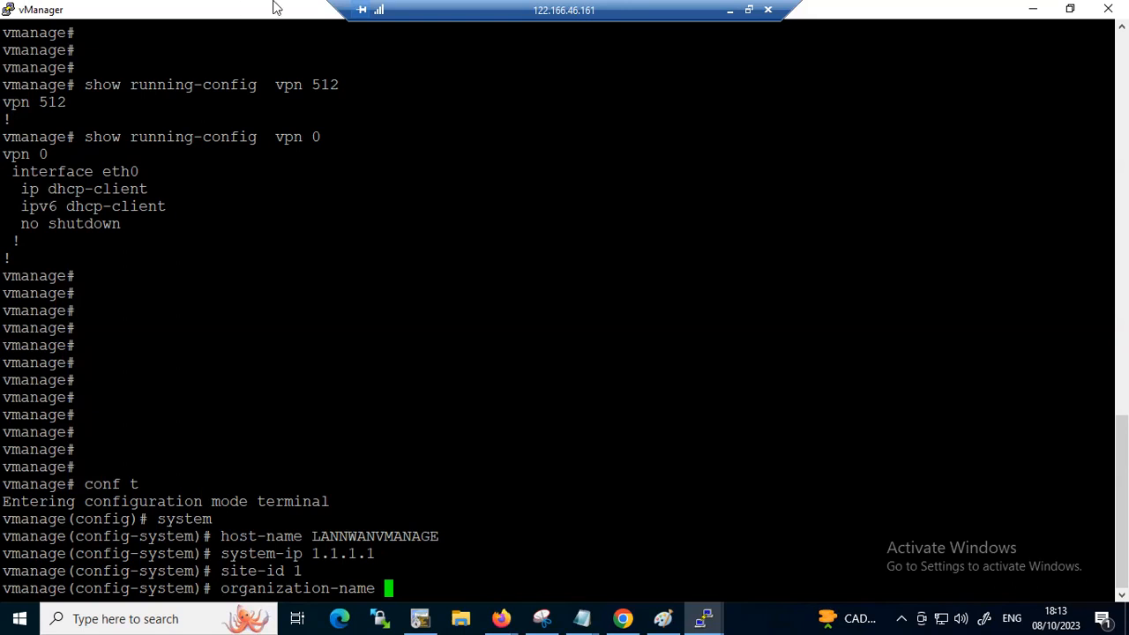
Check whether the vSmart console responds to input and return to the vManage console
click(693, 614)
click(778, 544)
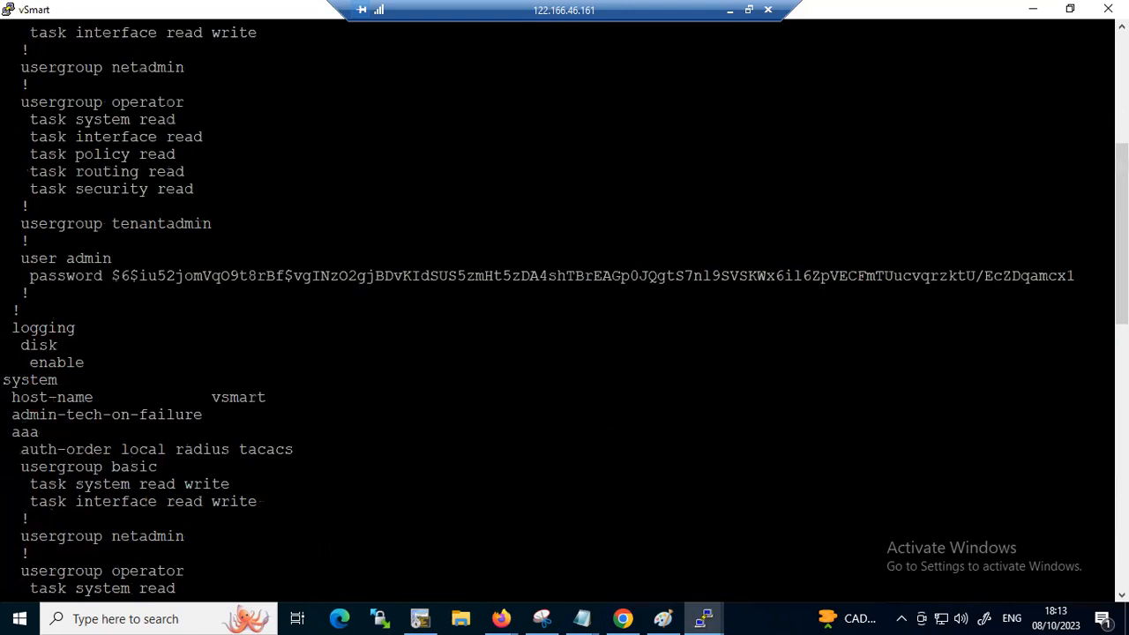
key(Return)
key(Return)
key(Return)
key(Return)
key(Return)
key(Return)
key(Return)
key(Return)
key(Return)
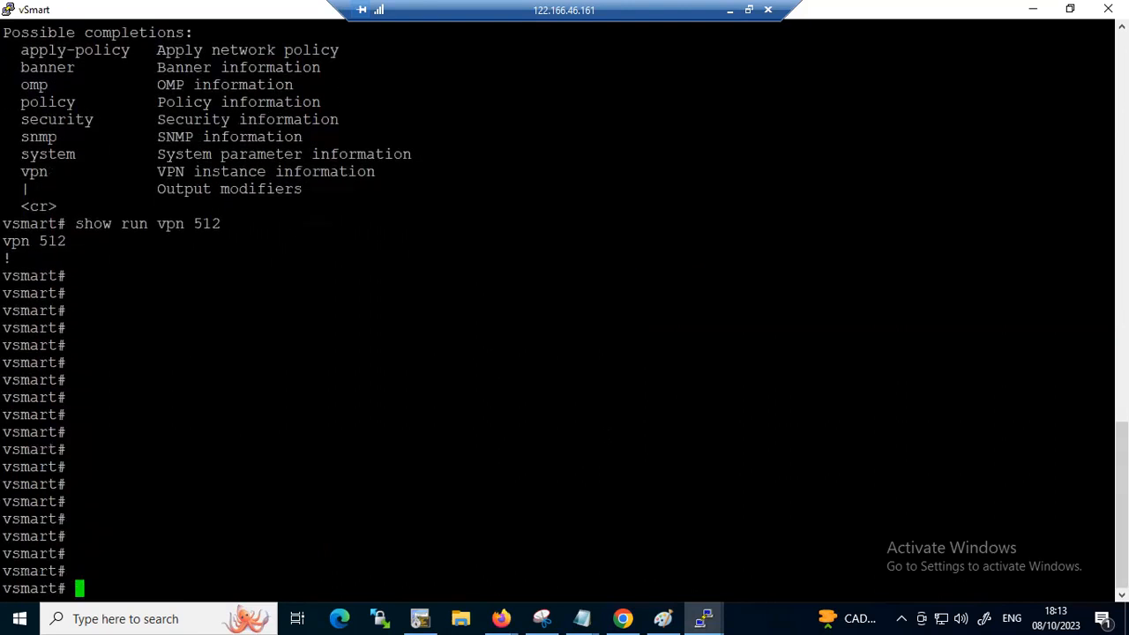
click(702, 616)
click(688, 537)
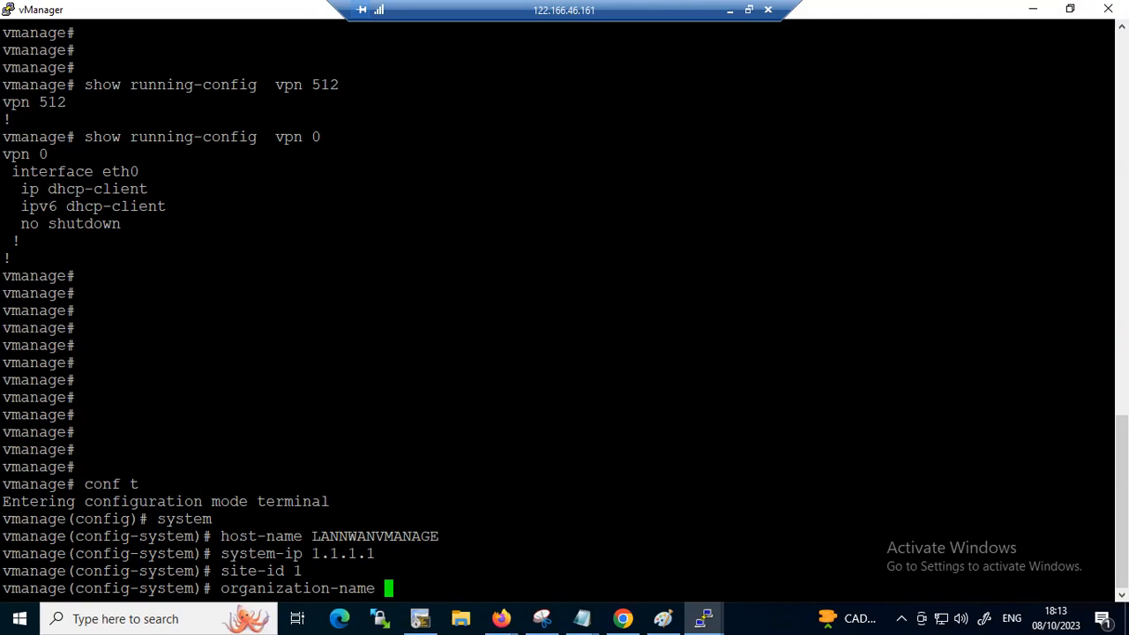
click(5, 16)
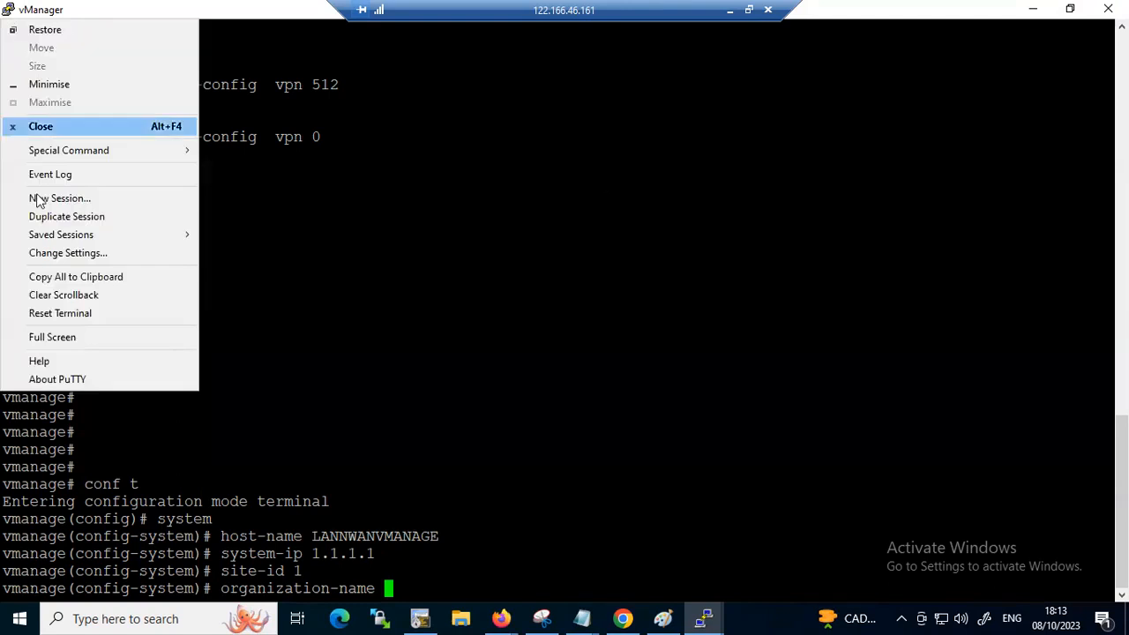
click(444, 553)
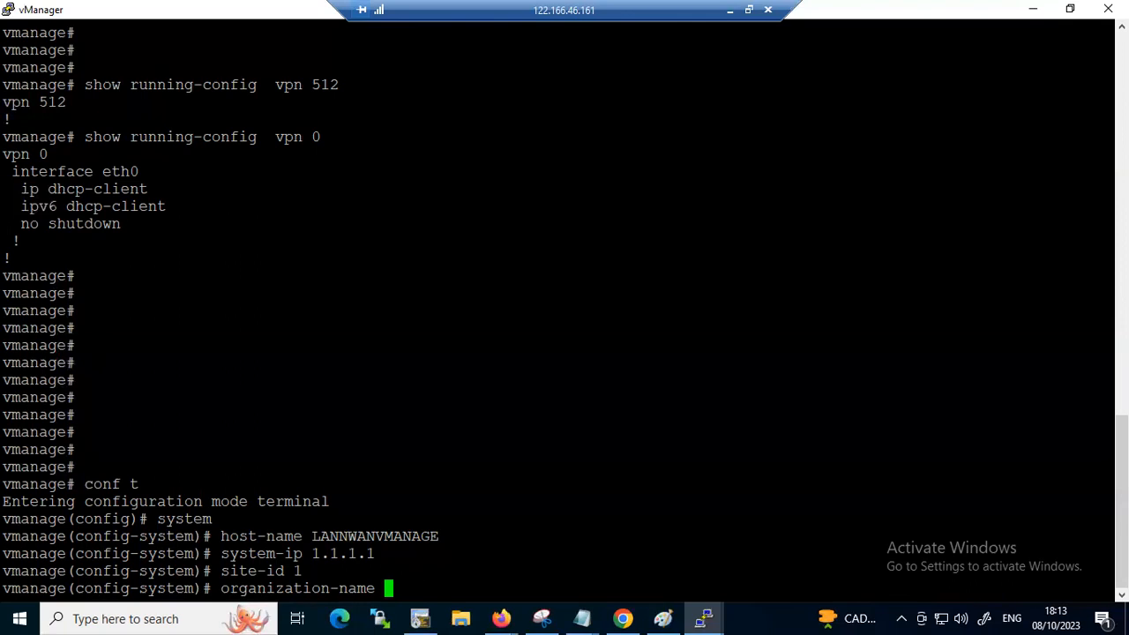
click(7, 14)
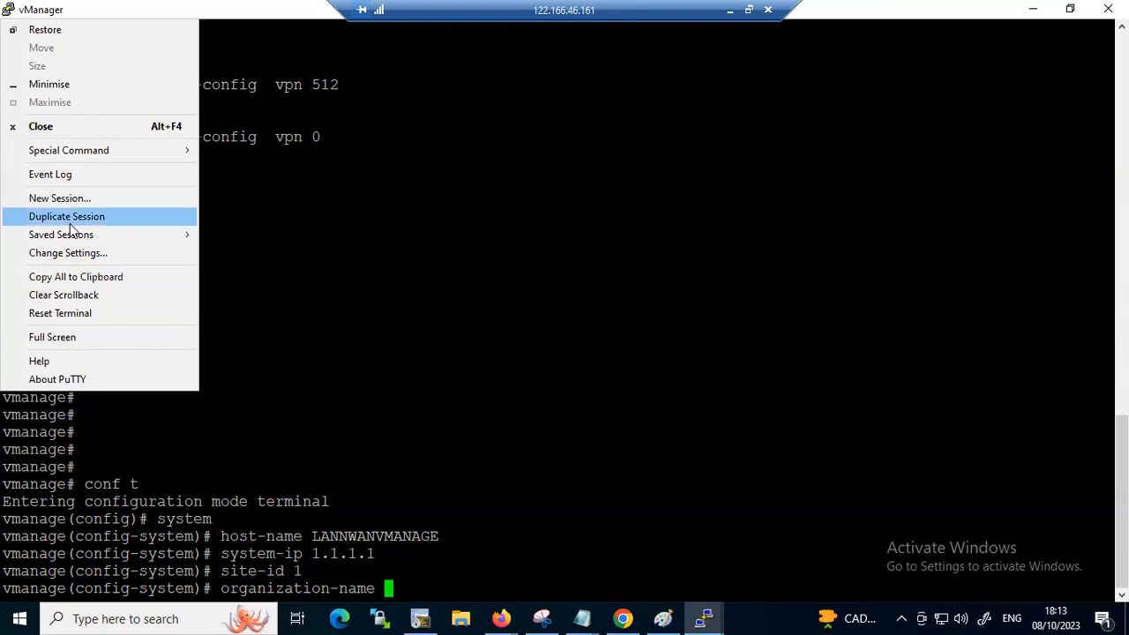
click(343, 327)
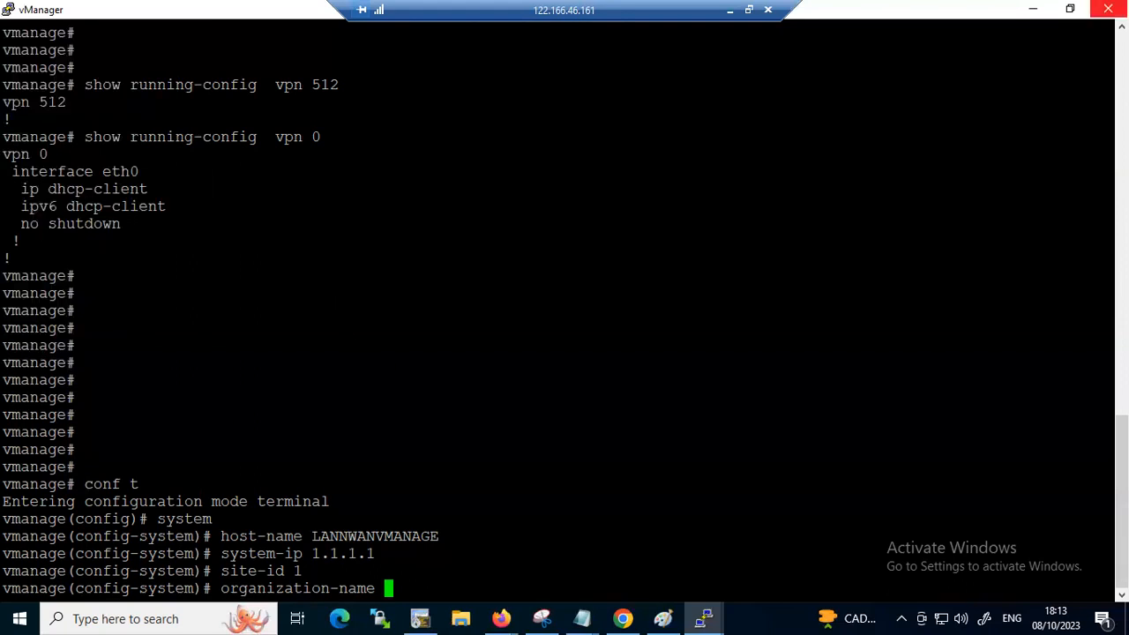
Close the vManage session, try reopening its console from the EVE-NG topology in Chrome, and close that session too
click(1108, 9)
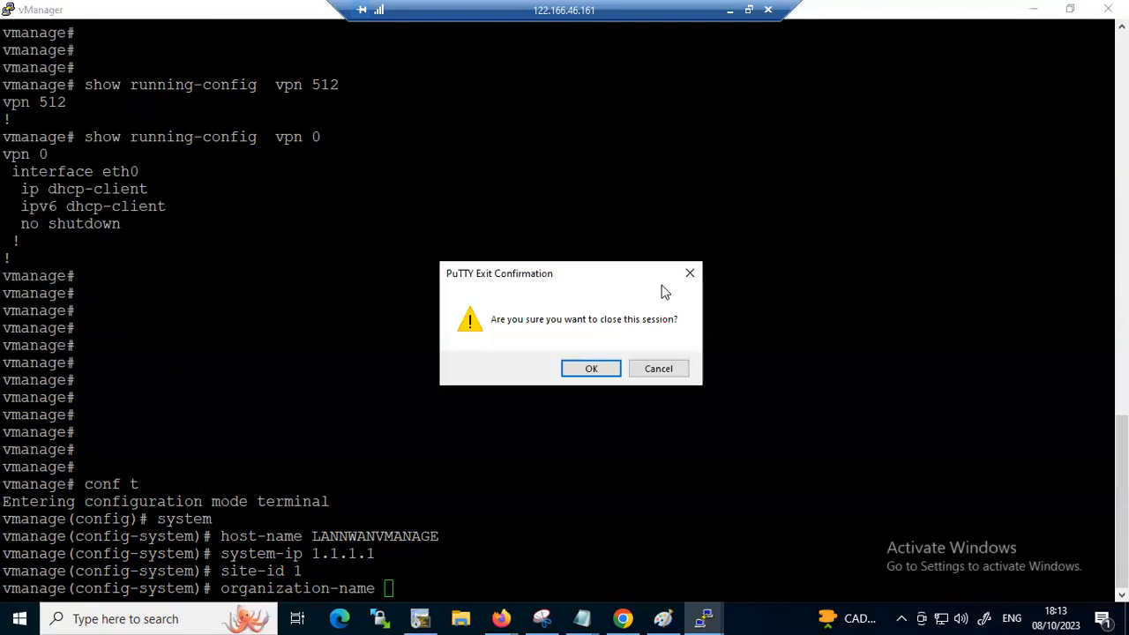
click(587, 369)
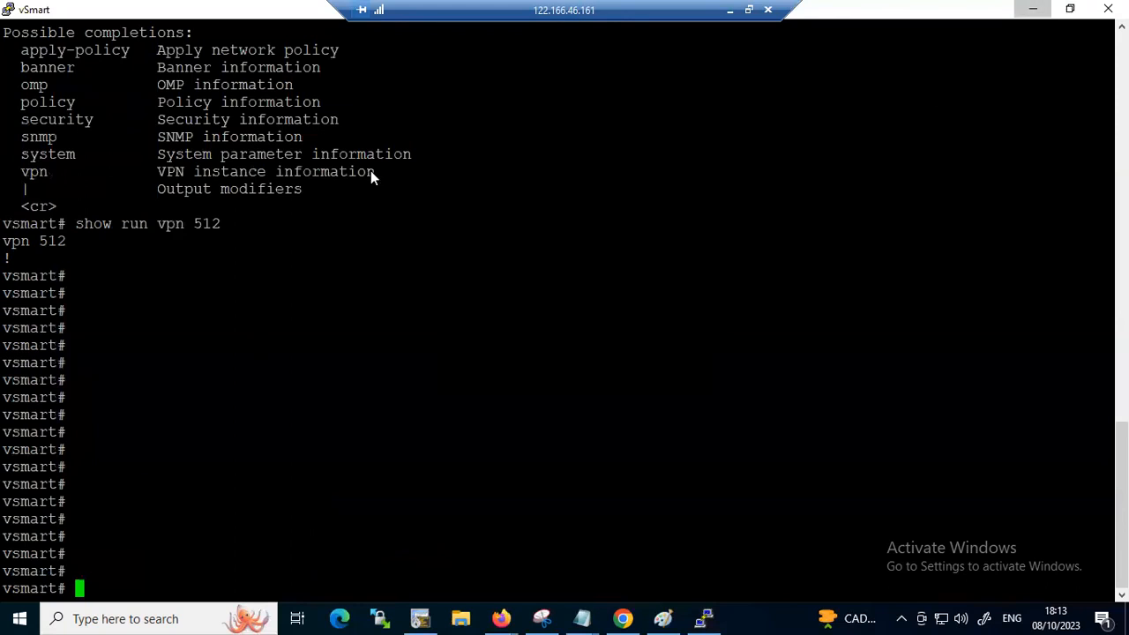
click(1033, 9)
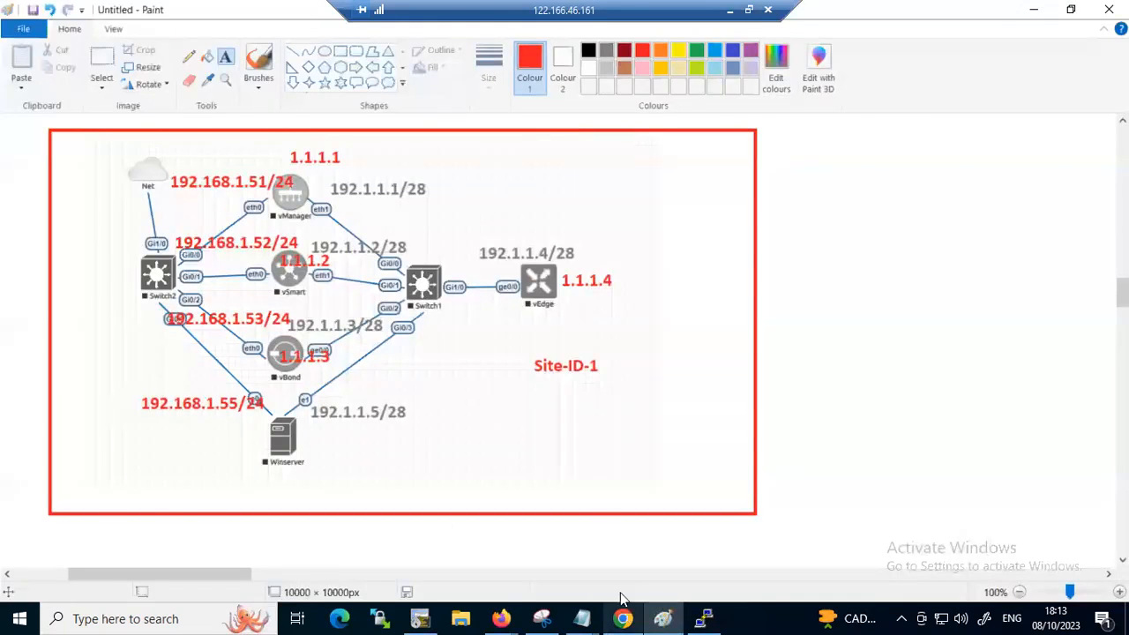
click(623, 618)
click(360, 189)
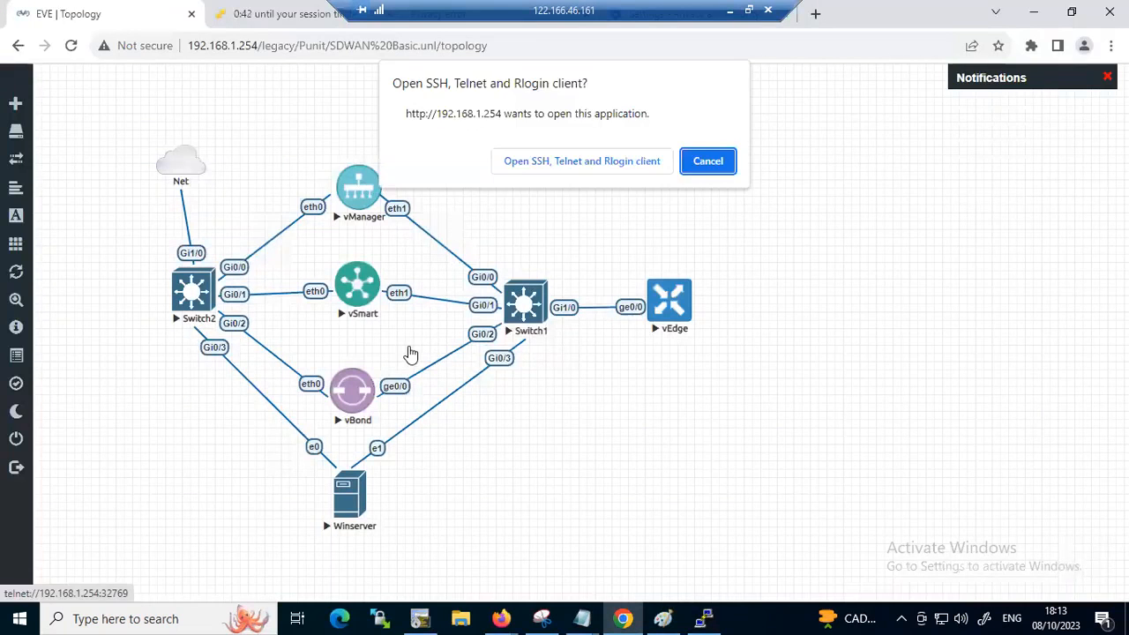
click(519, 165)
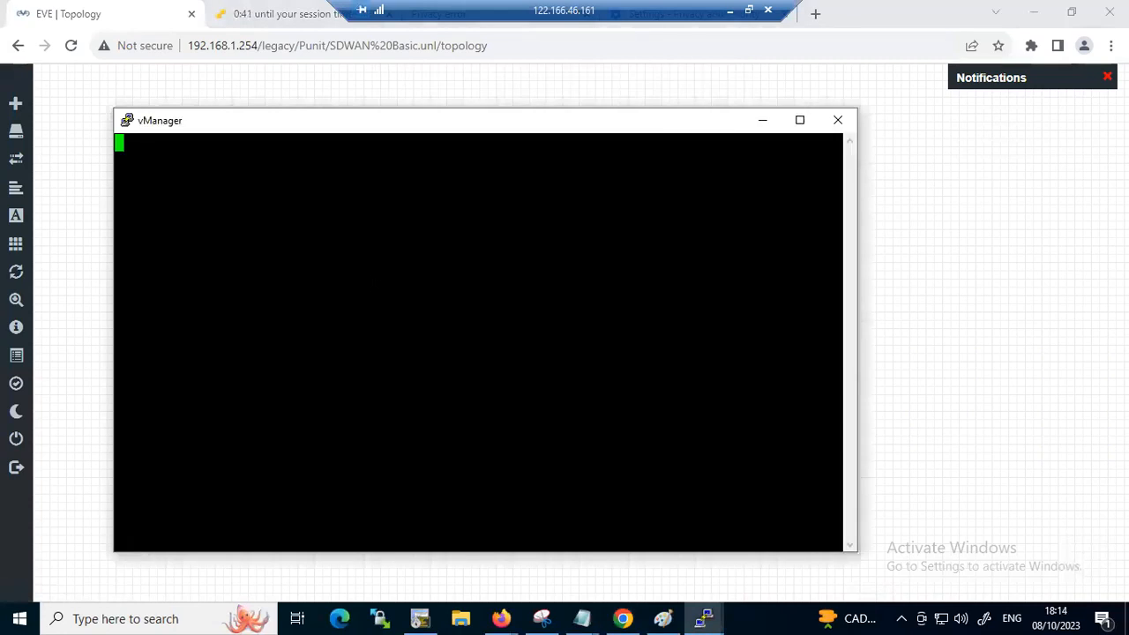
click(799, 120)
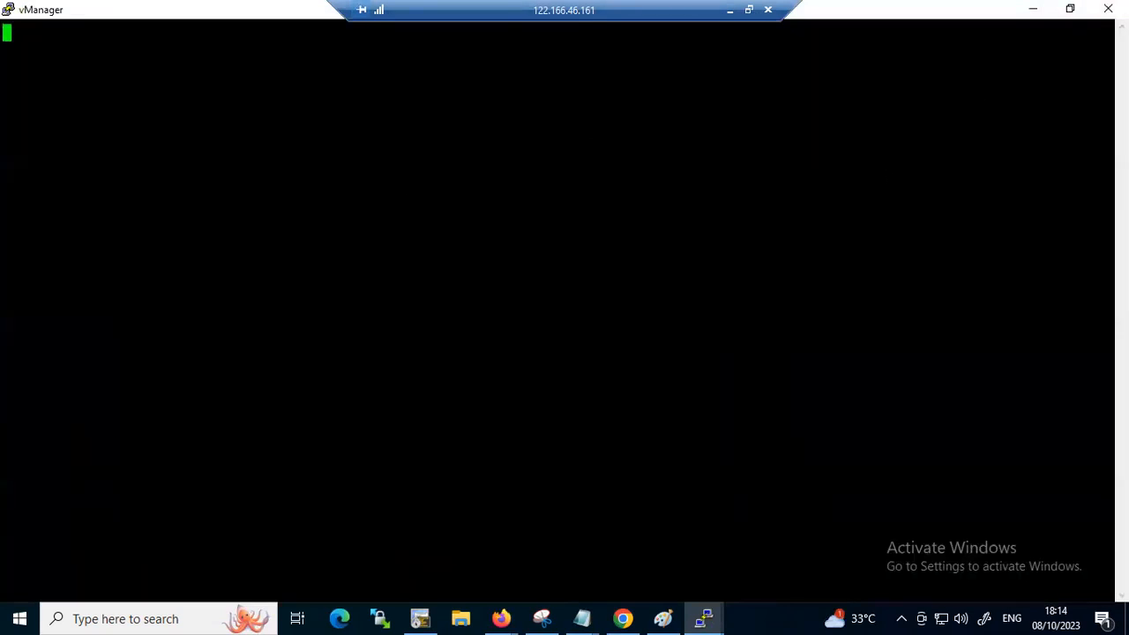
click(1107, 9)
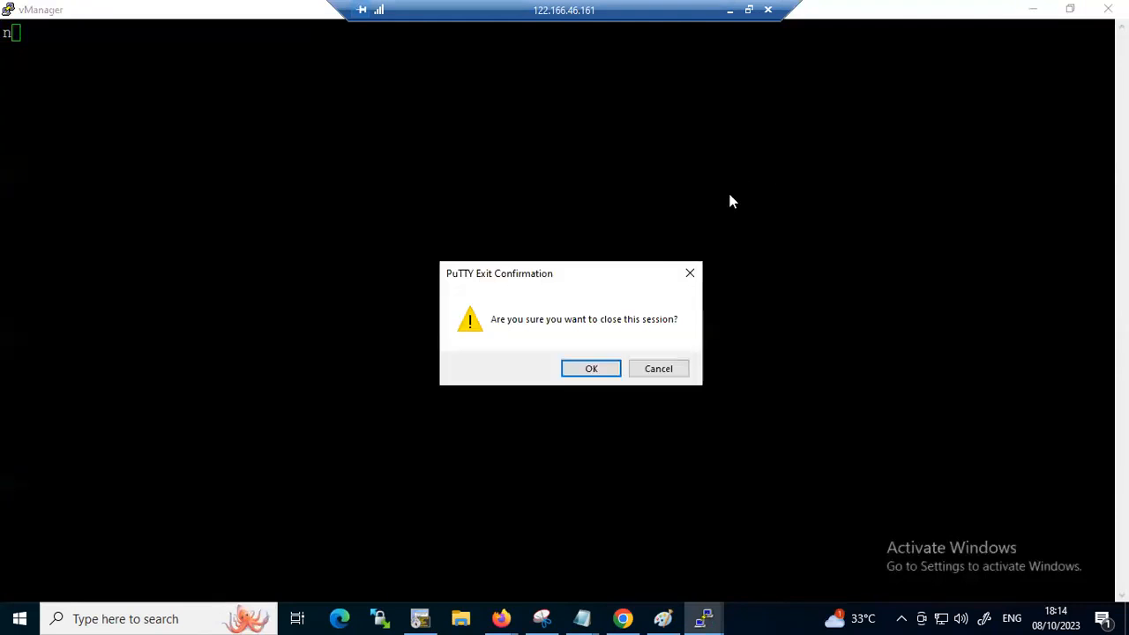
click(588, 369)
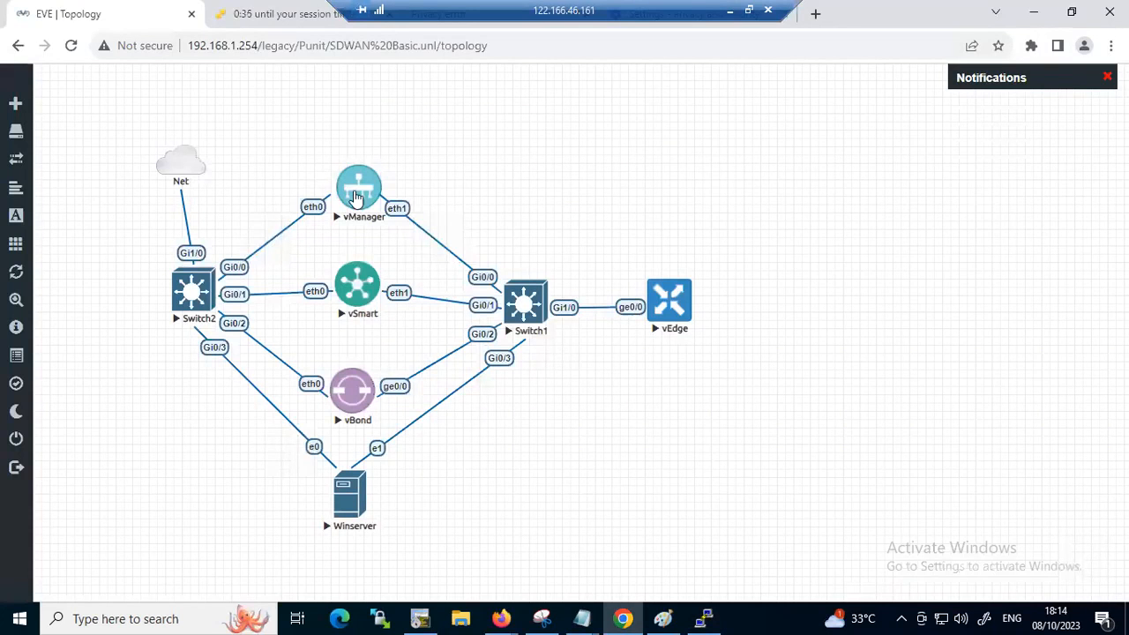
Reset the vManager node in the EVE-NG topology by stopping, wiping and restarting it
click(359, 191)
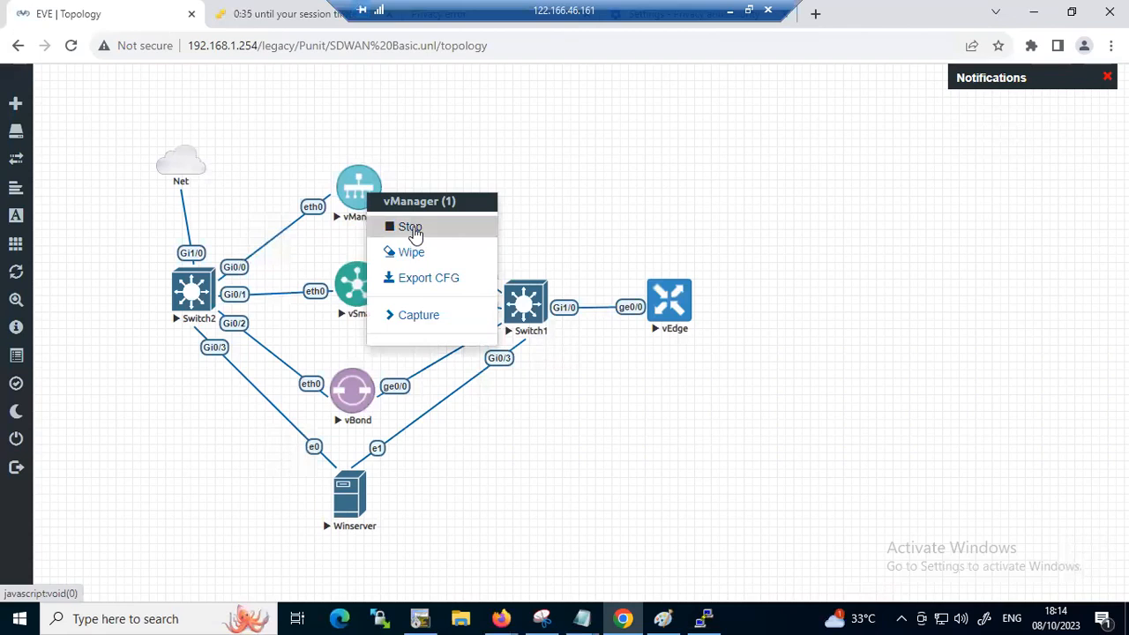
click(413, 230)
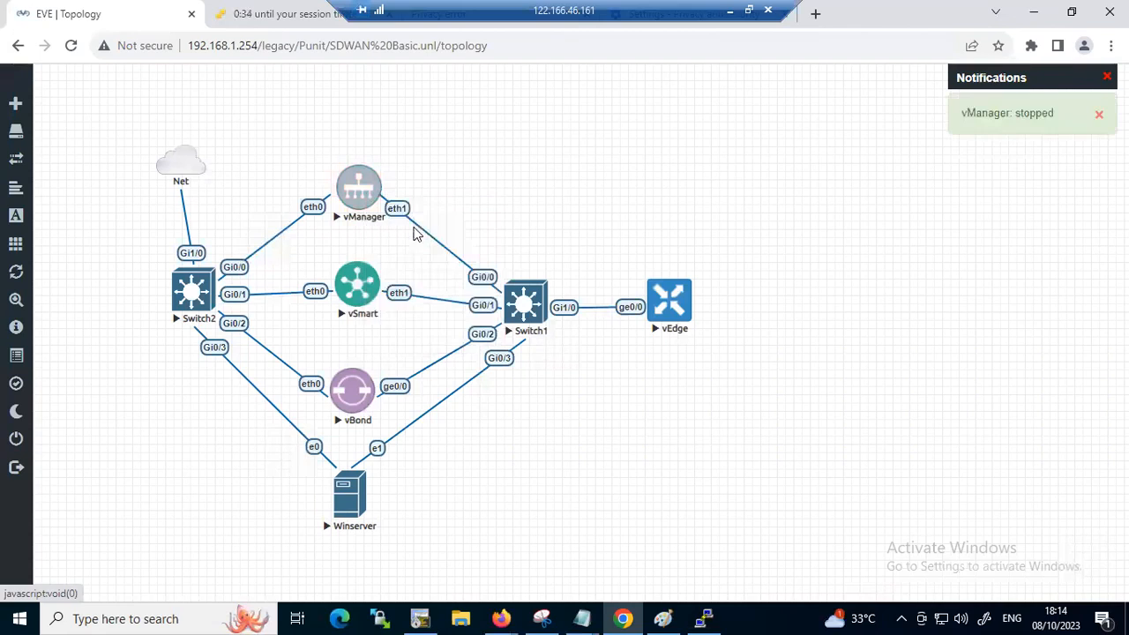
right_click(359, 191)
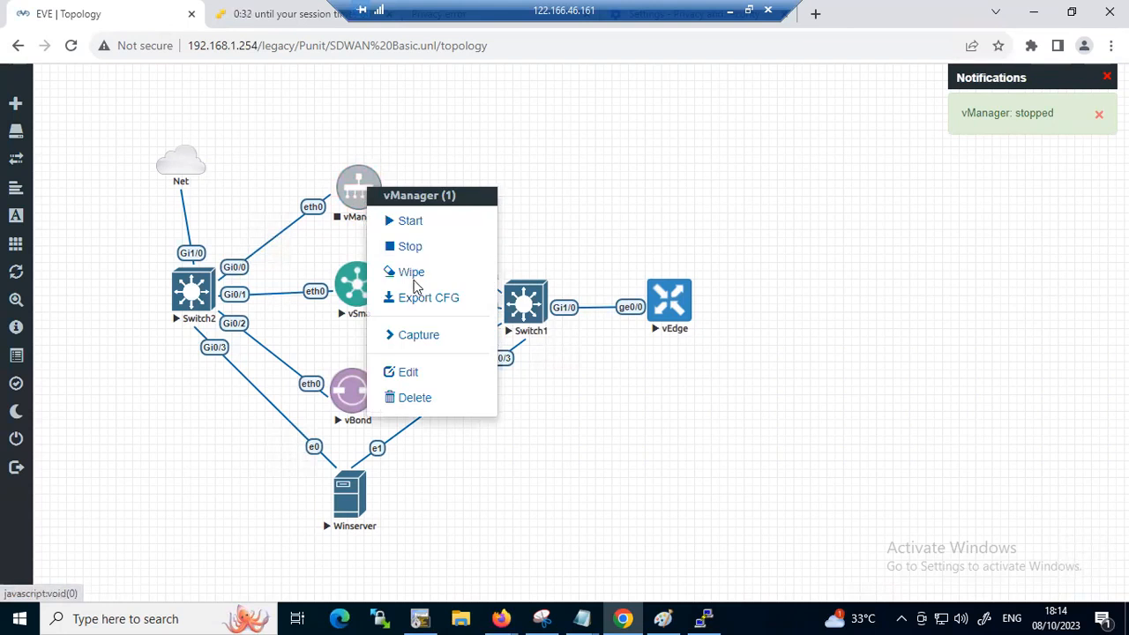
click(414, 279)
click(512, 186)
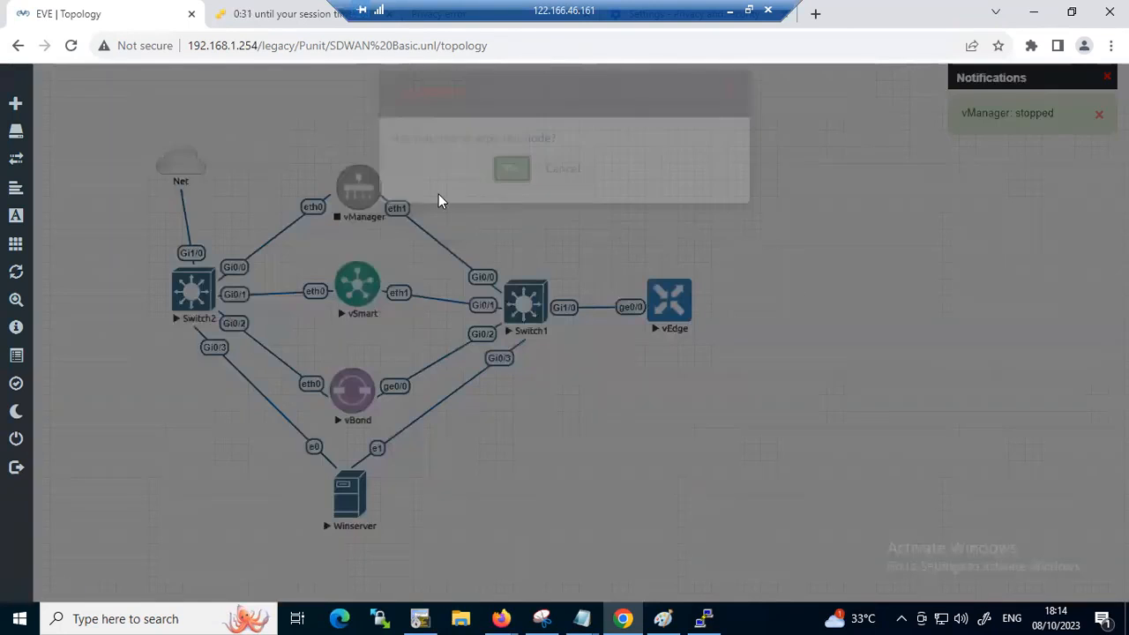
right_click(370, 200)
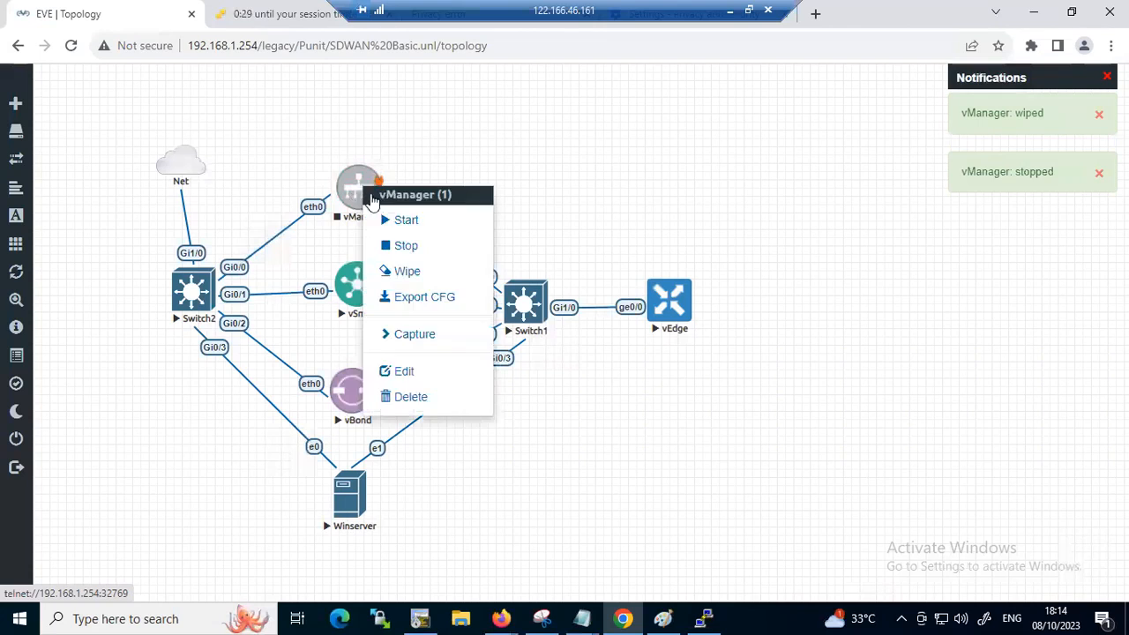
click(404, 220)
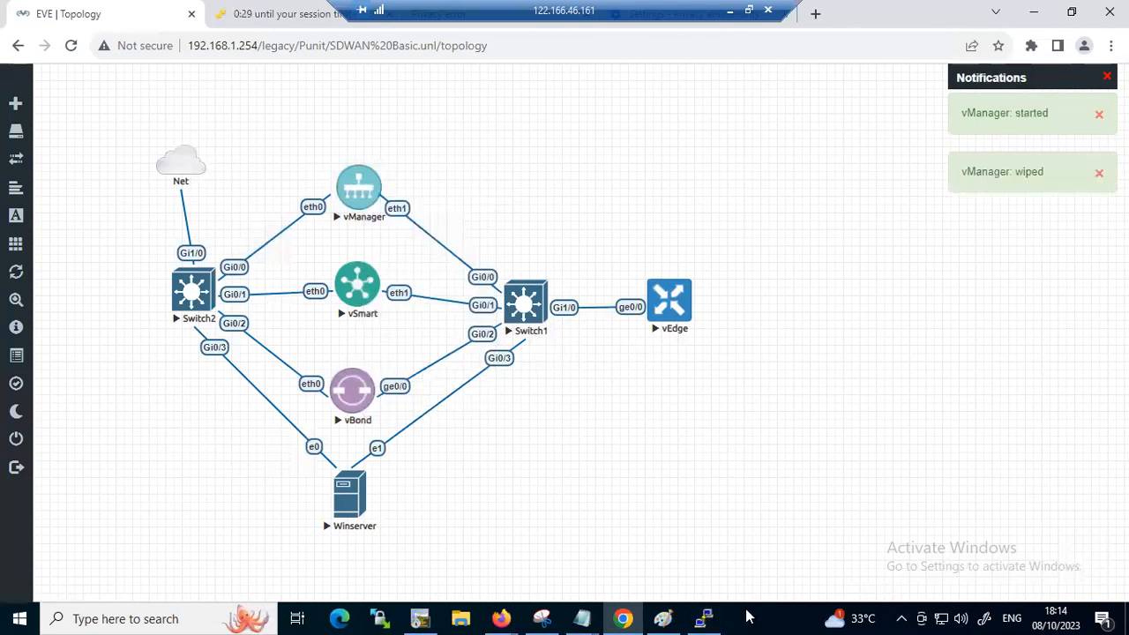
Switch to the vSmart console in PuTTY and enter its system configuration mode
click(705, 618)
text(conf t)
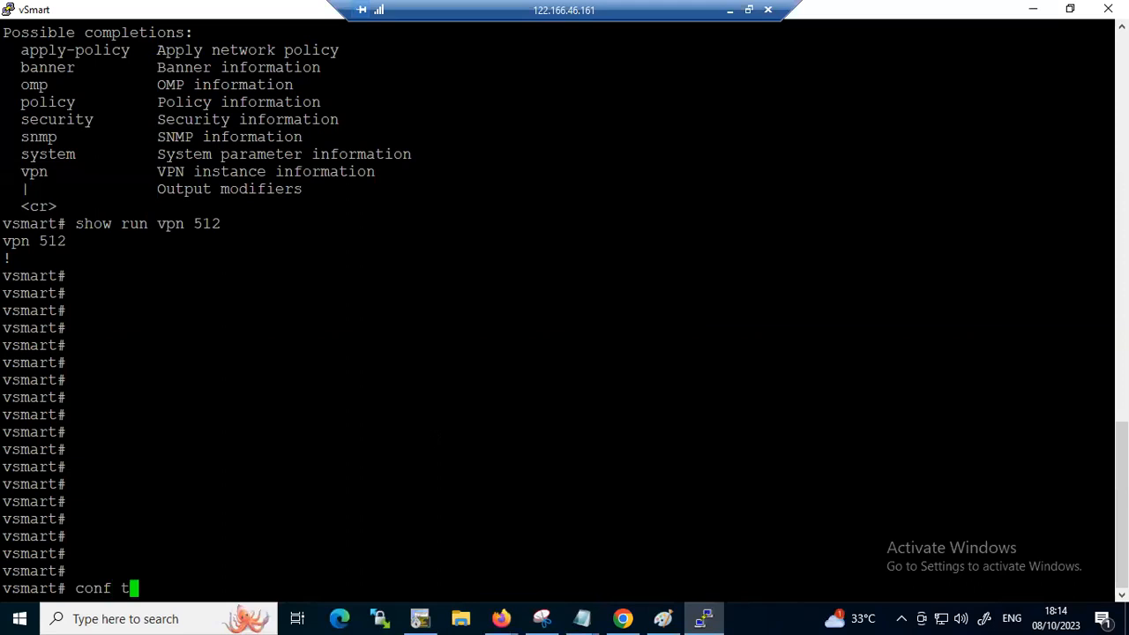
key(Return)
key(Return)
text(system)
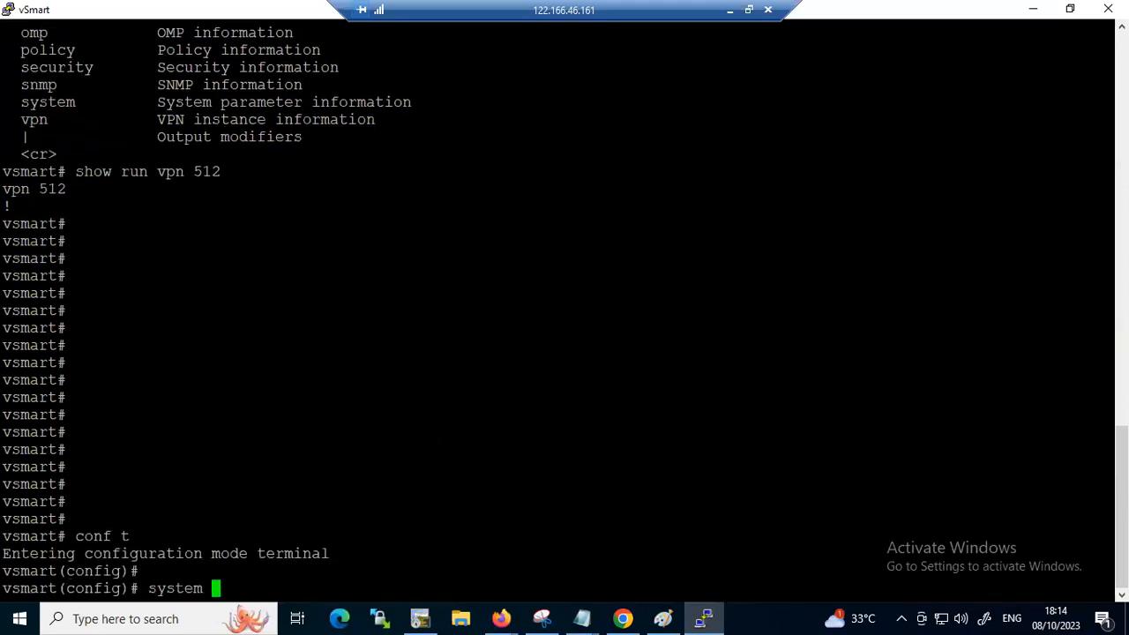
key(Return)
Set the vSmart host name to LANNWANVSMART
text(host-name )
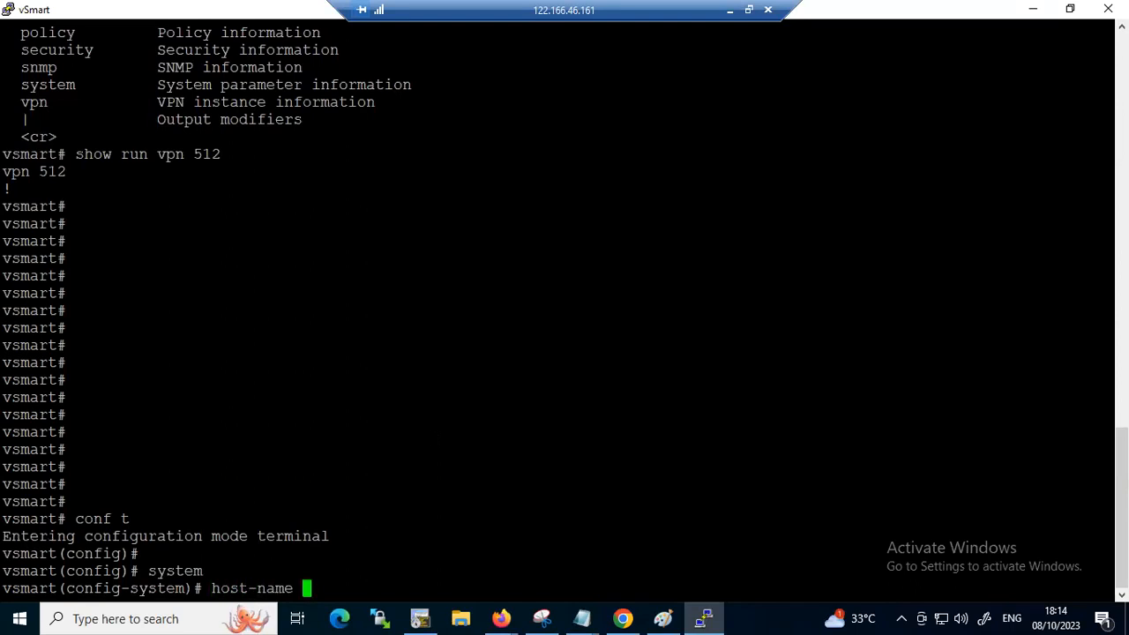
text(LANNWAN)
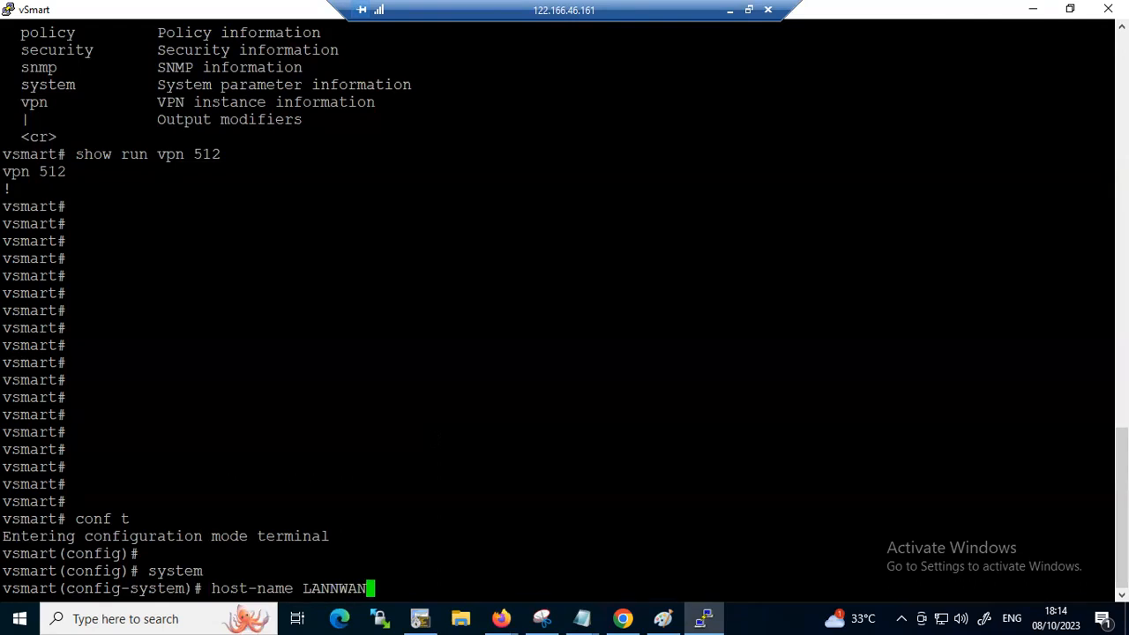
text(VSMART)
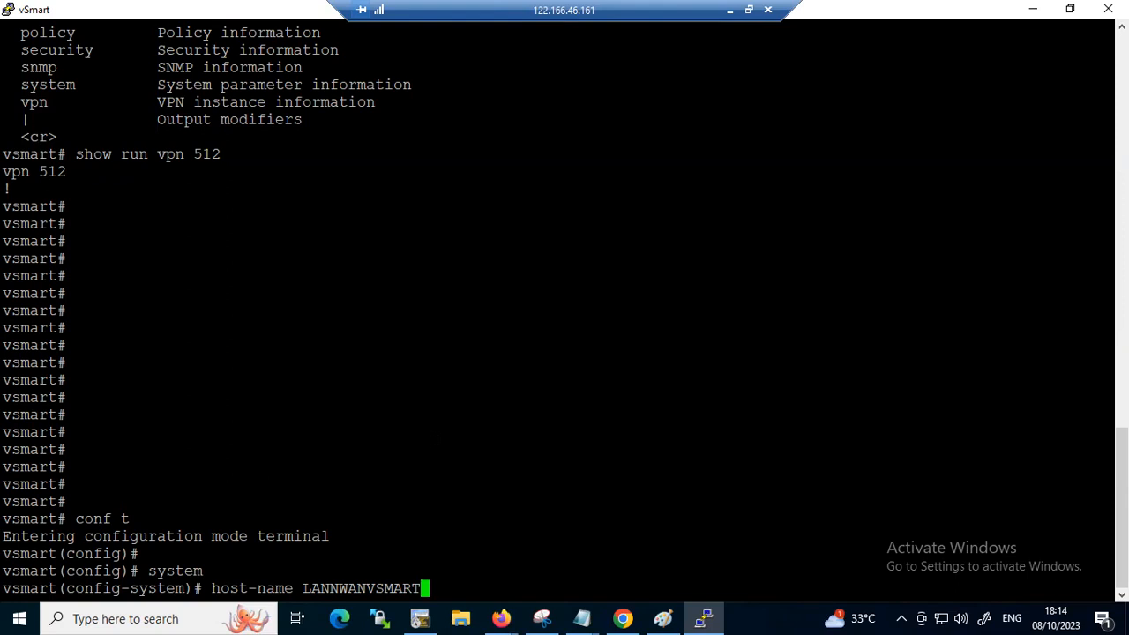
key(Return)
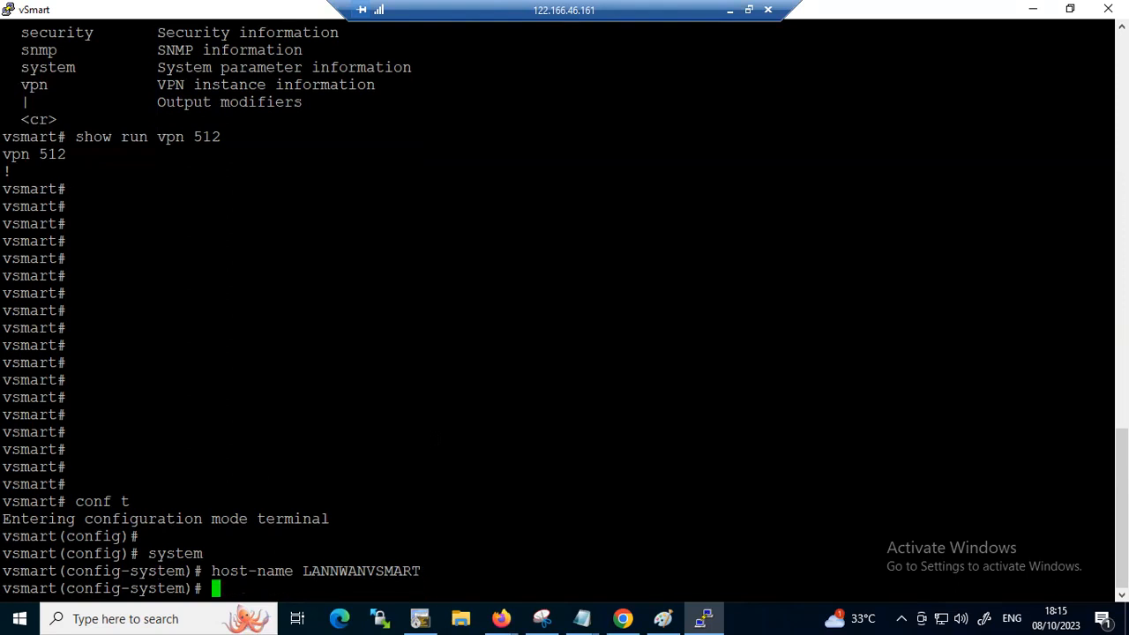
Set the vSmart system IP to 1.1.1.2 and the site ID to 1
text(system-)
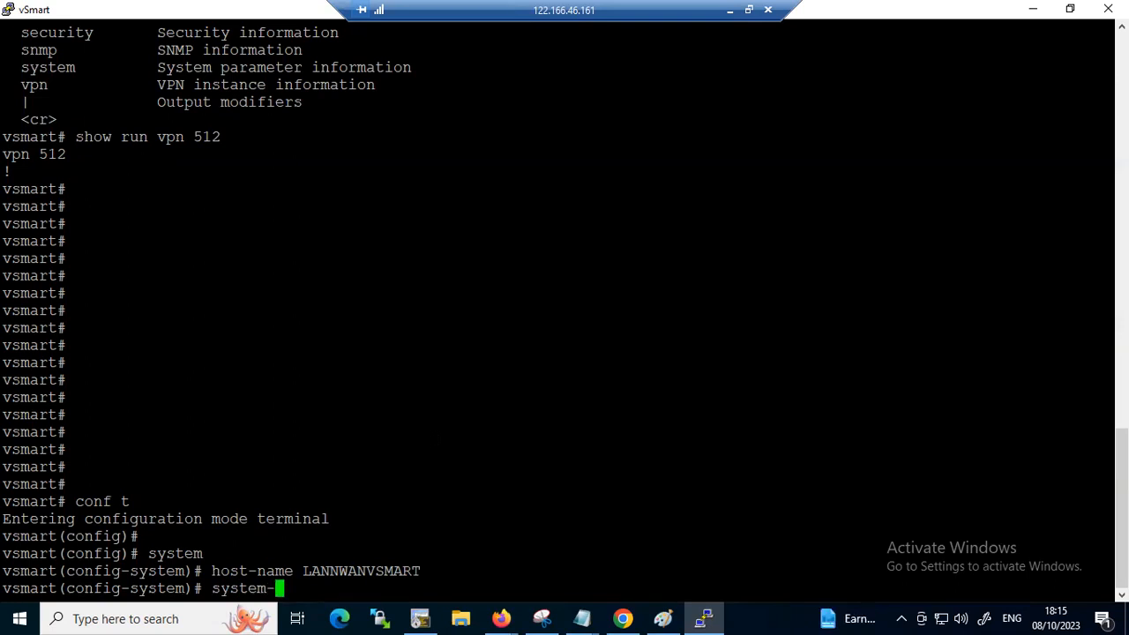
text(ip 1.1.1.2)
key(Return)
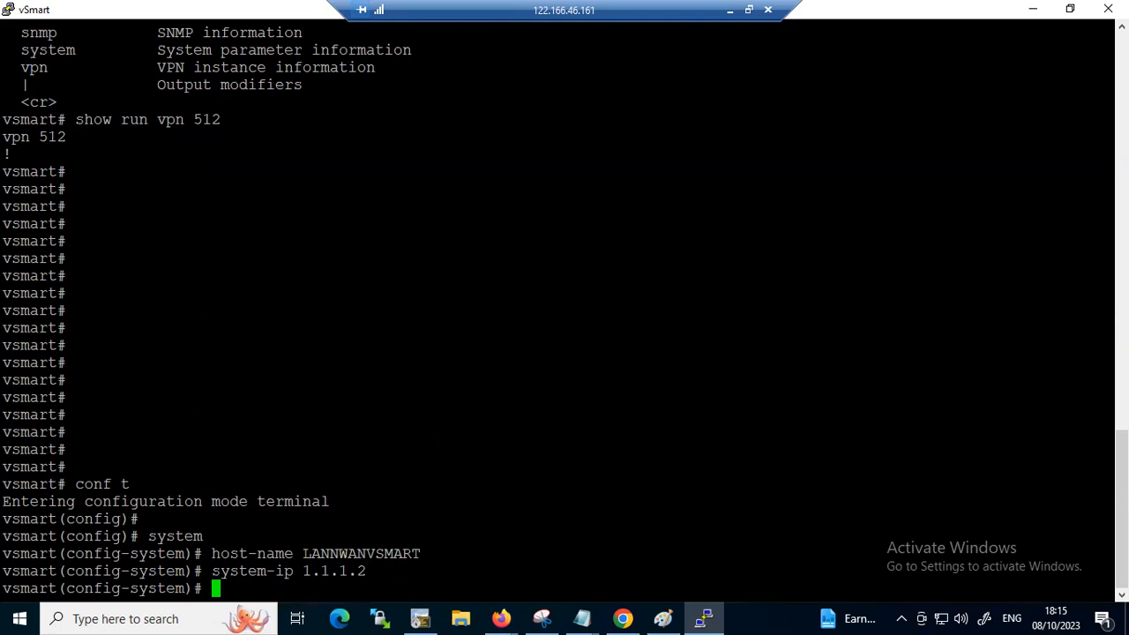
text(site-id 1)
key(Return)
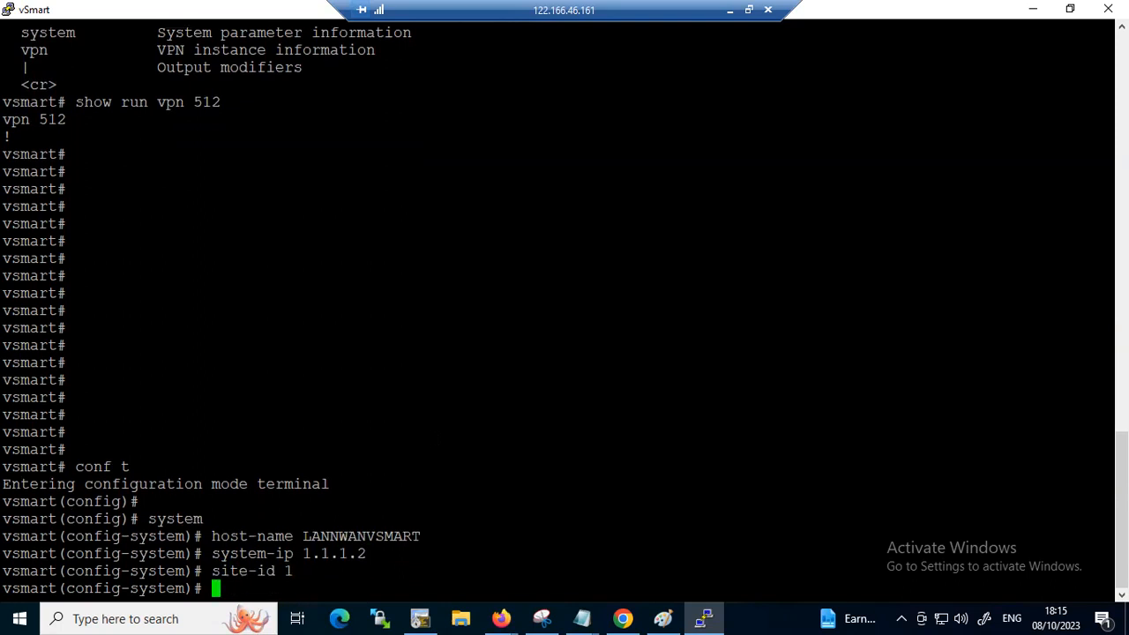
Set the vSmart organization name to nhindialab
text(organization-name nhind)
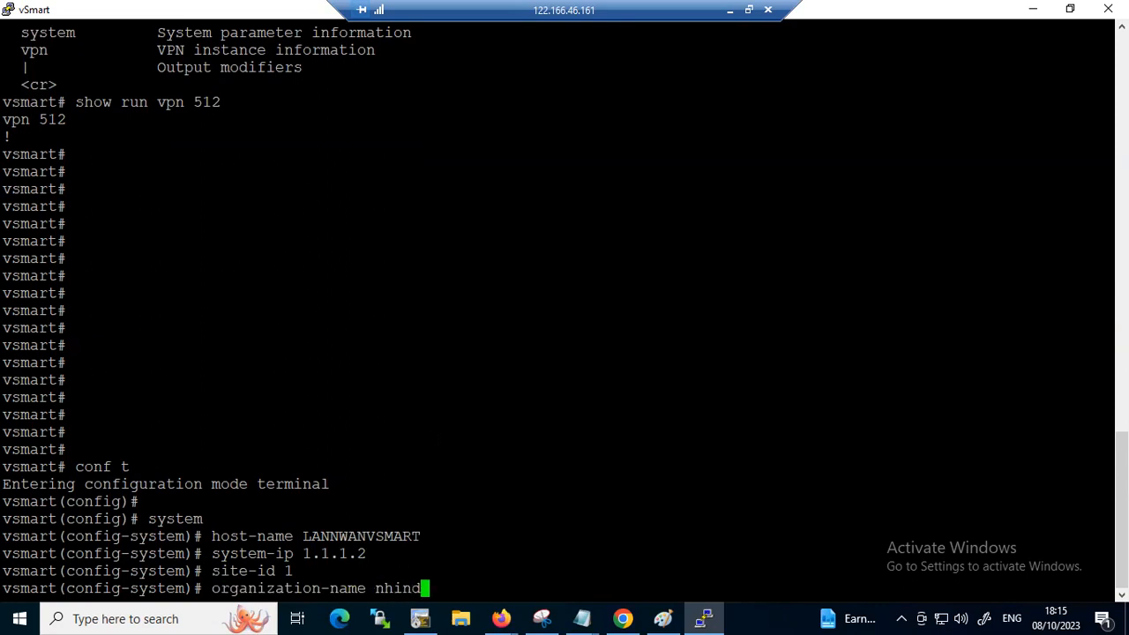
text(ialab)
key(Return)
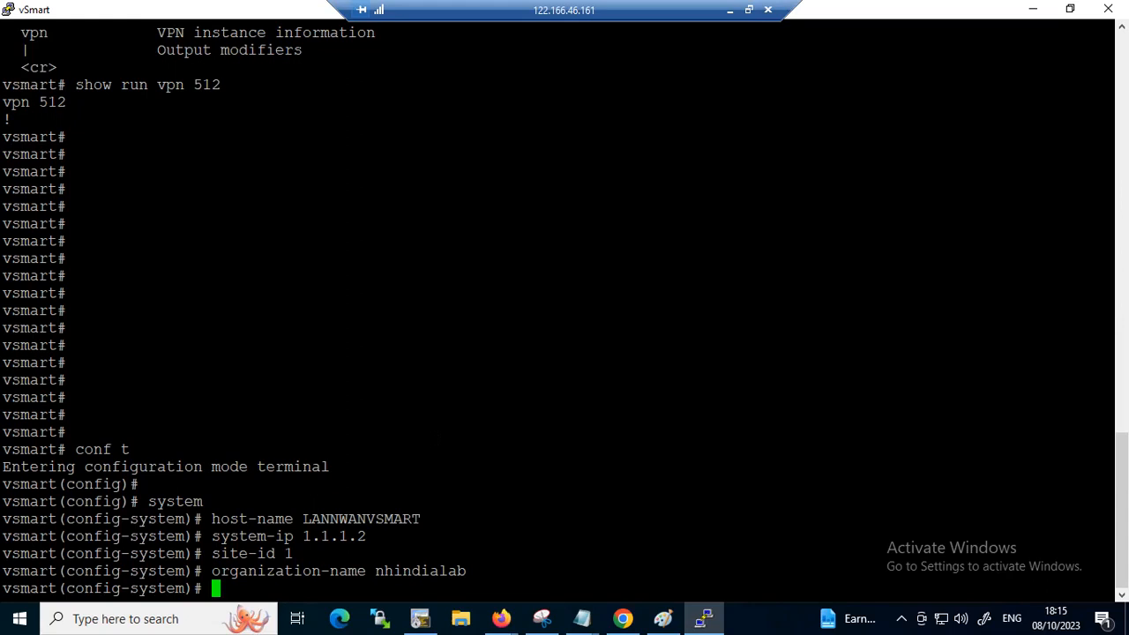
Sketch a TLOC diagram with its system IP and color branches over the console, and clear the annotation
drag(651, 176, 697, 170)
drag(671, 174, 668, 198)
mouse_move(706, 170)
mouse_down()
mouse_move(719, 188)
mouse_move(734, 174)
mouse_move(769, 183)
mouse_up()
drag(617, 211, 815, 187)
mouse_move(591, 276)
mouse_down()
mouse_move(622, 284)
mouse_move(659, 263)
mouse_move(682, 275)
mouse_move(728, 259)
mouse_move(711, 279)
mouse_move(752, 239)
mouse_move(776, 256)
mouse_move(836, 258)
mouse_move(878, 215)
mouse_move(941, 222)
mouse_move(917, 255)
mouse_move(908, 212)
mouse_up()
mouse_move(845, 261)
mouse_down()
mouse_move(831, 244)
mouse_move(842, 254)
mouse_up()
mouse_move(617, 251)
mouse_down()
mouse_move(675, 256)
mouse_move(653, 245)
mouse_up()
mouse_move(579, 275)
mouse_down()
mouse_move(467, 279)
mouse_move(491, 300)
mouse_up()
drag(358, 284, 402, 268)
drag(280, 241, 323, 235)
mouse_move(296, 297)
mouse_down()
mouse_move(306, 296)
mouse_move(310, 345)
mouse_move(366, 352)
mouse_up()
mouse_move(587, 318)
mouse_down()
mouse_move(506, 391)
mouse_move(542, 404)
mouse_up()
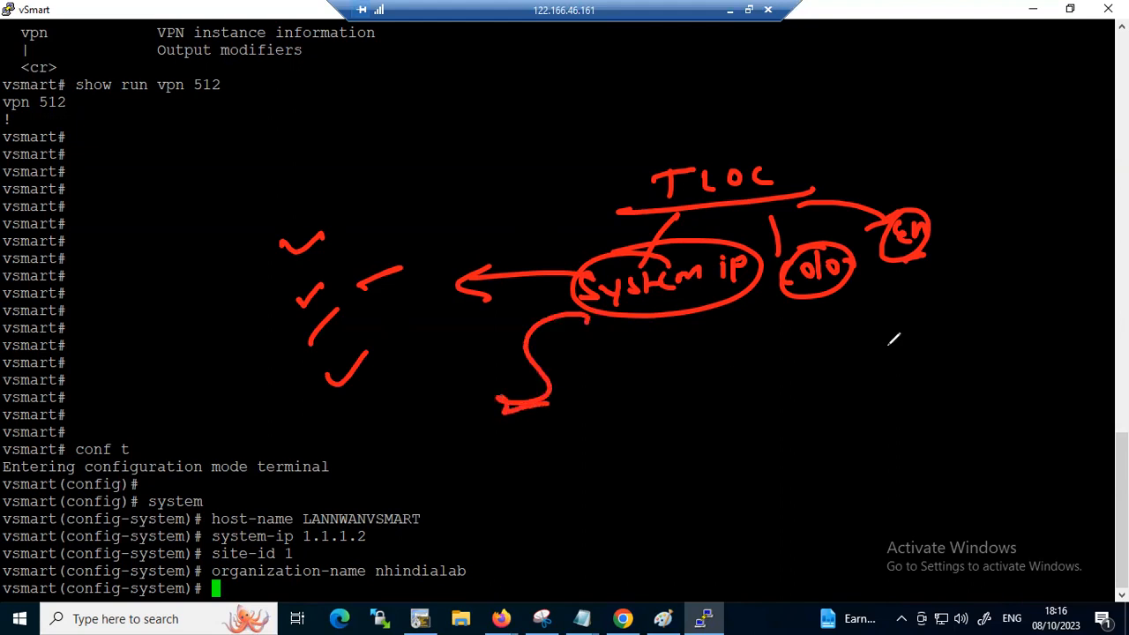
key(e)
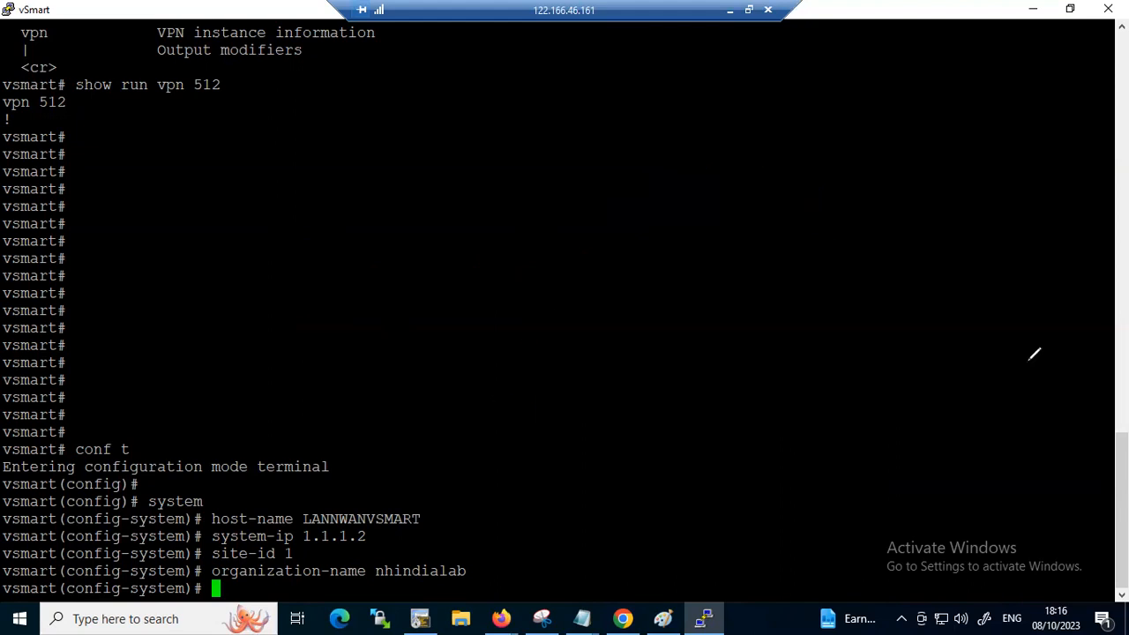
click(360, 584)
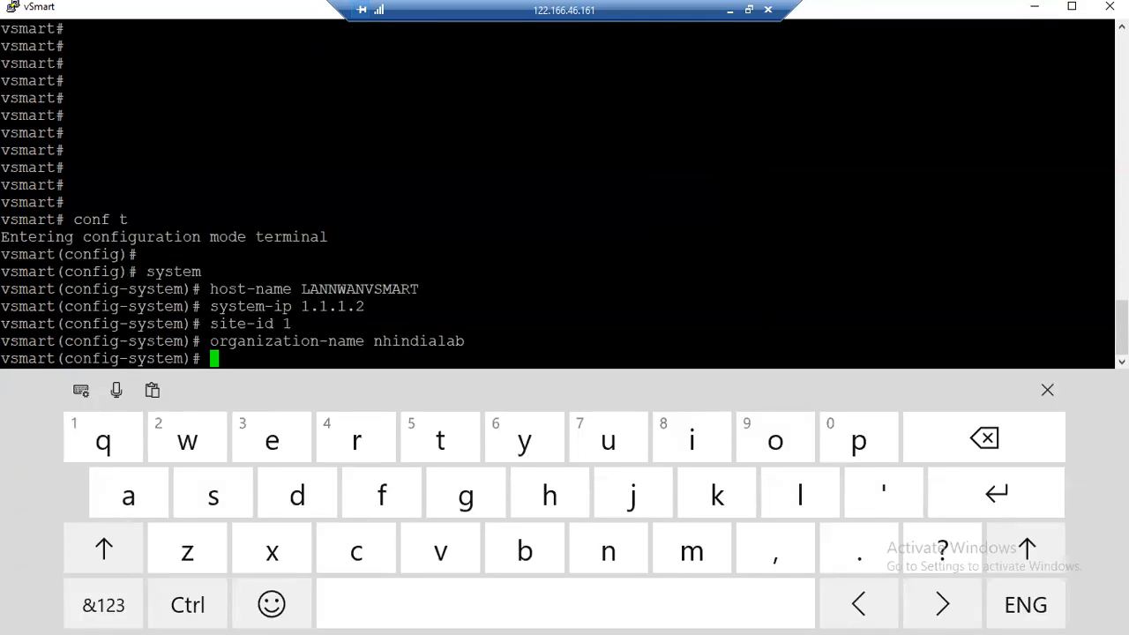
click(1047, 390)
Begin the clock timezone command and list the possible completions starting with A
text(clock)
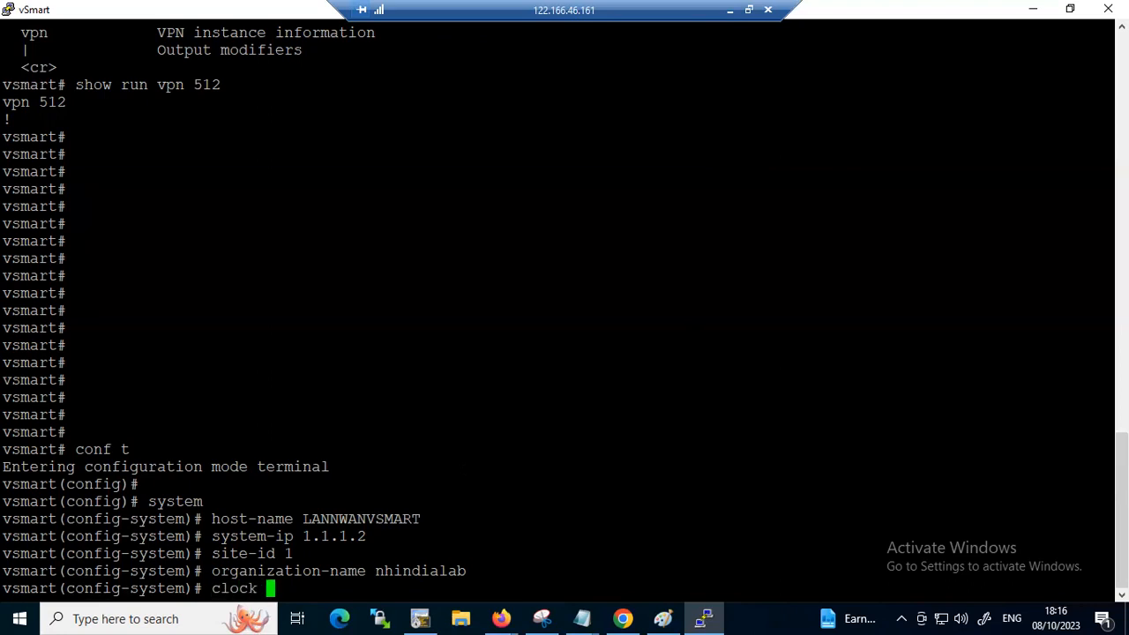
text(timezone )
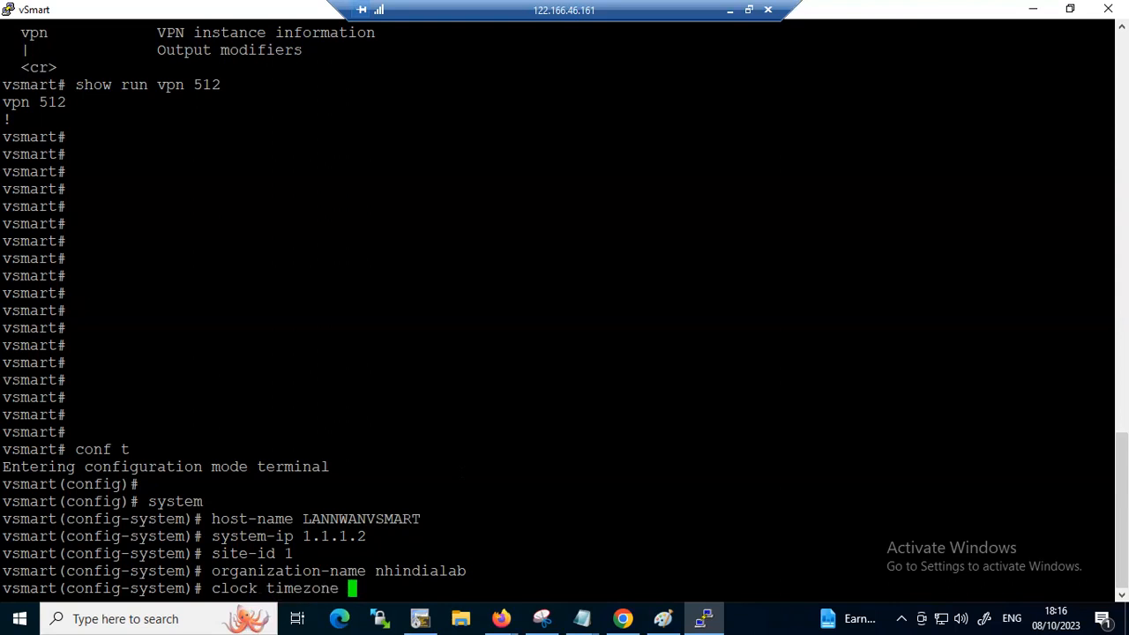
text(AS)
key(BackSpace)
key(question)
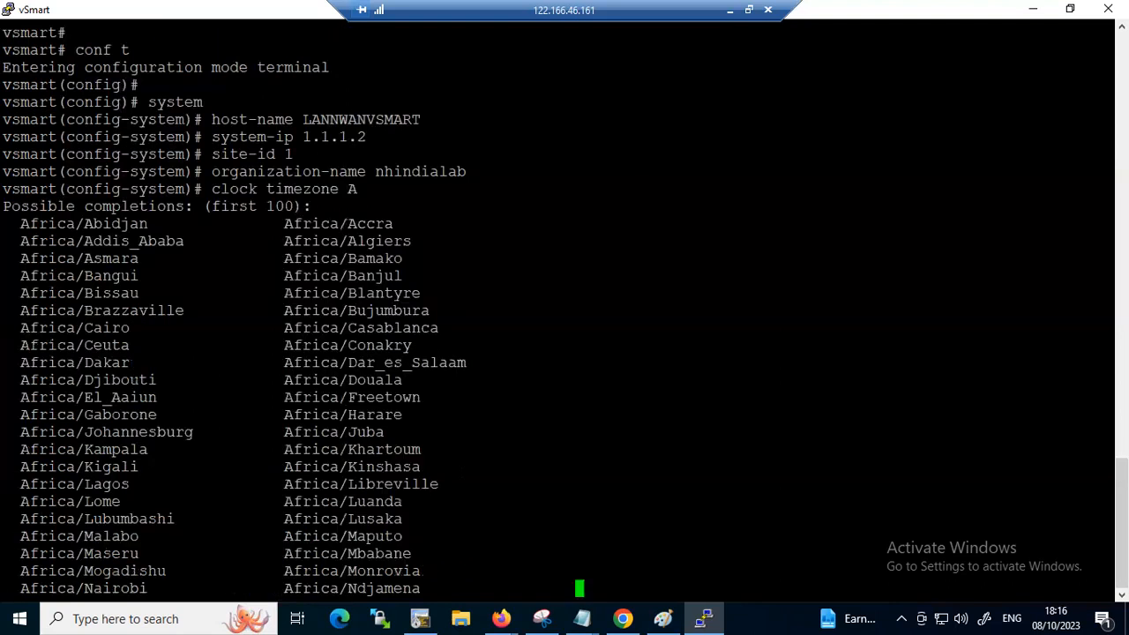
key(Return)
key(Return)
key(Return)
key(Return)
key(Return)
key(Return)
key(Return)
key(Return)
key(Return)
key(Return)
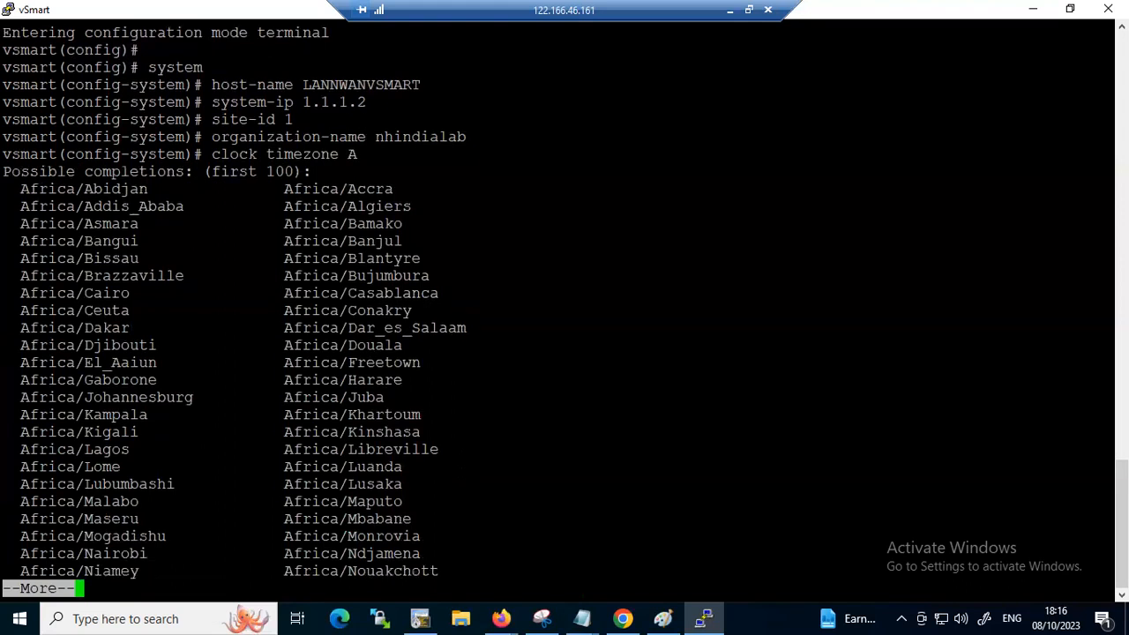
key(Return)
key(Return)
key(Return)
key(Return)
key(Return)
key(Return)
key(Return)
key(Return)
key(Return)
key(Return)
key(Return)
key(Return)
key(Return)
key(Return)
key(Return)
key(Return)
key(Return)
key(Return)
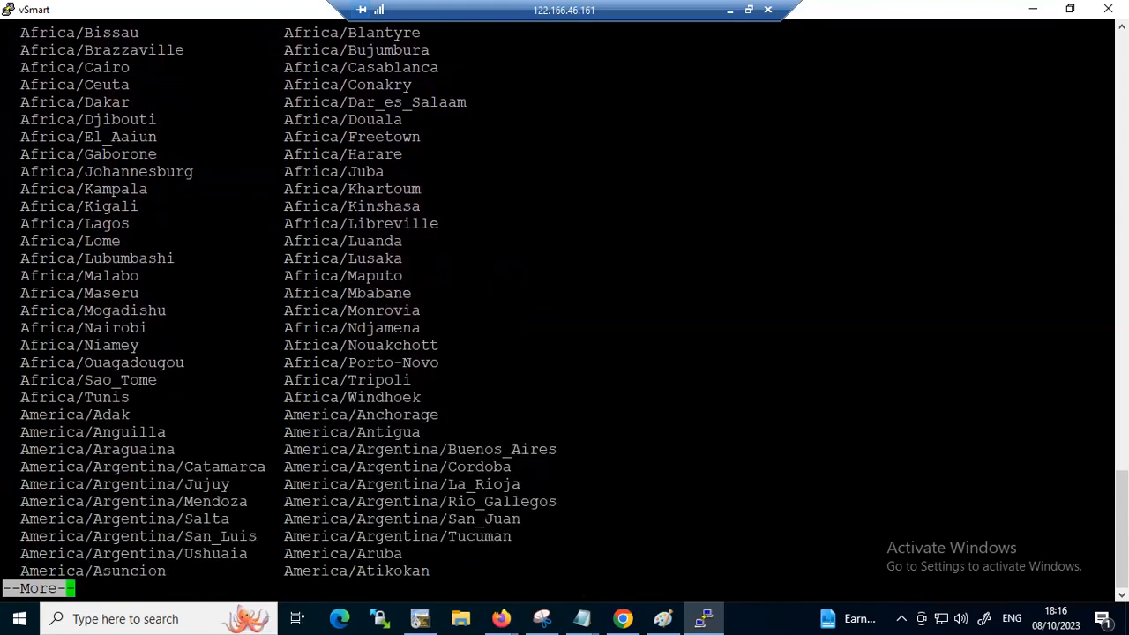
Look up the Asia timezone options and set the vSmart clock timezone to Asia/Kolkata
text(q)
text(sia/)
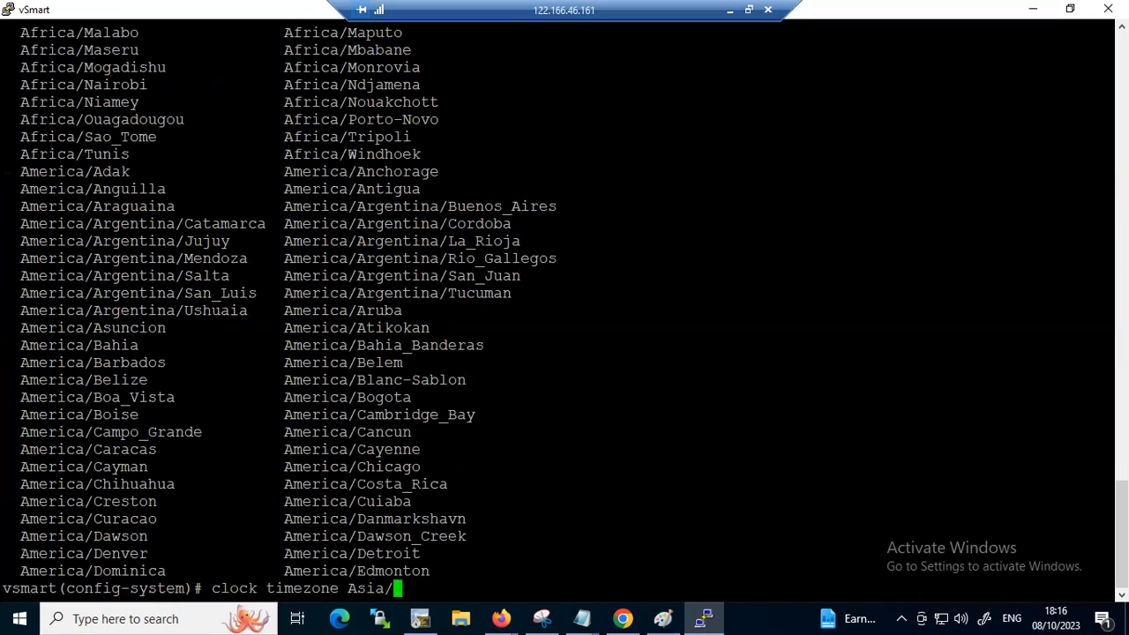
text(k)
key(question)
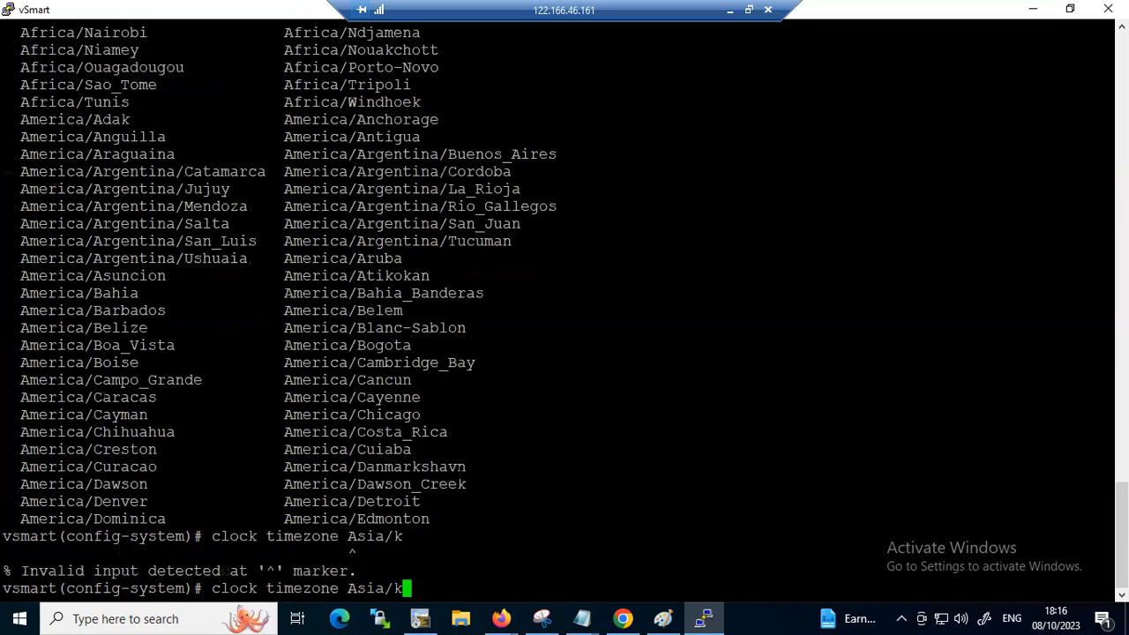
key(BackSpace)
key(question)
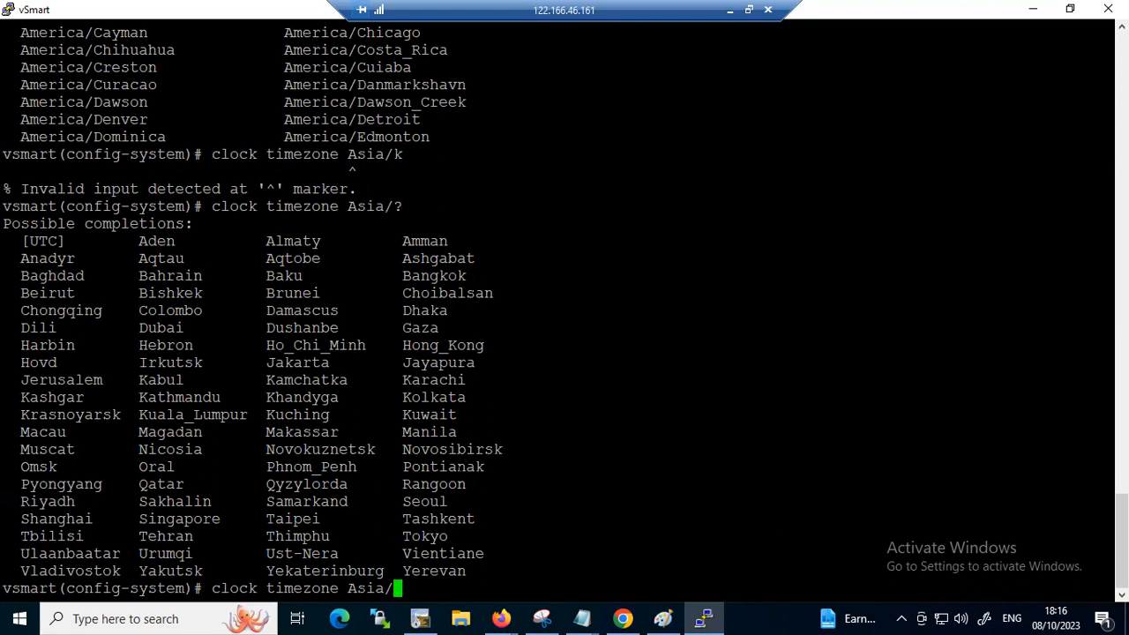
text(Kolkata)
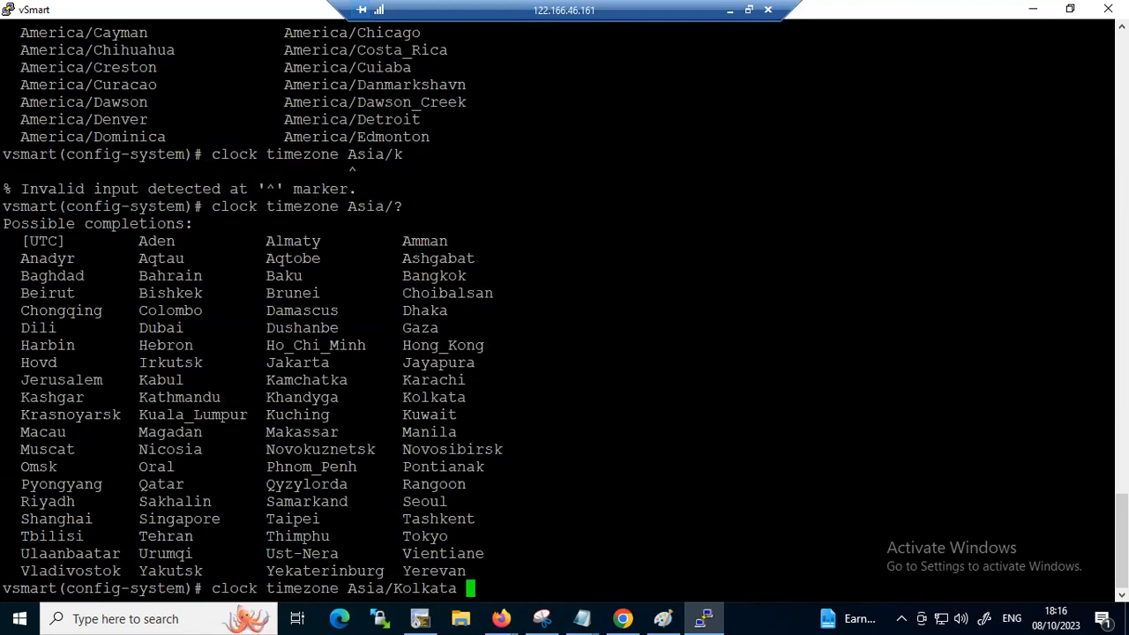
key(Return)
scroll(564, 308, up, 5)
scroll(564, 309, down, 5)
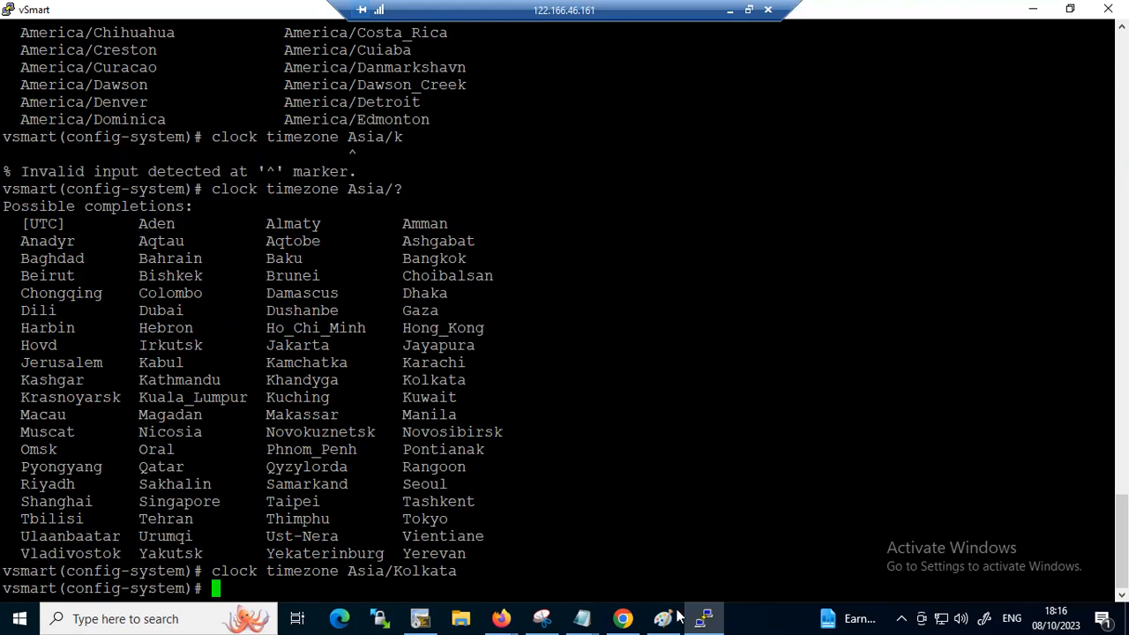
Switch to the Notepad notes and record the lines "system" and "system-ip 1.1.1.1" below the login details
mouse_move(583, 618)
click(628, 530)
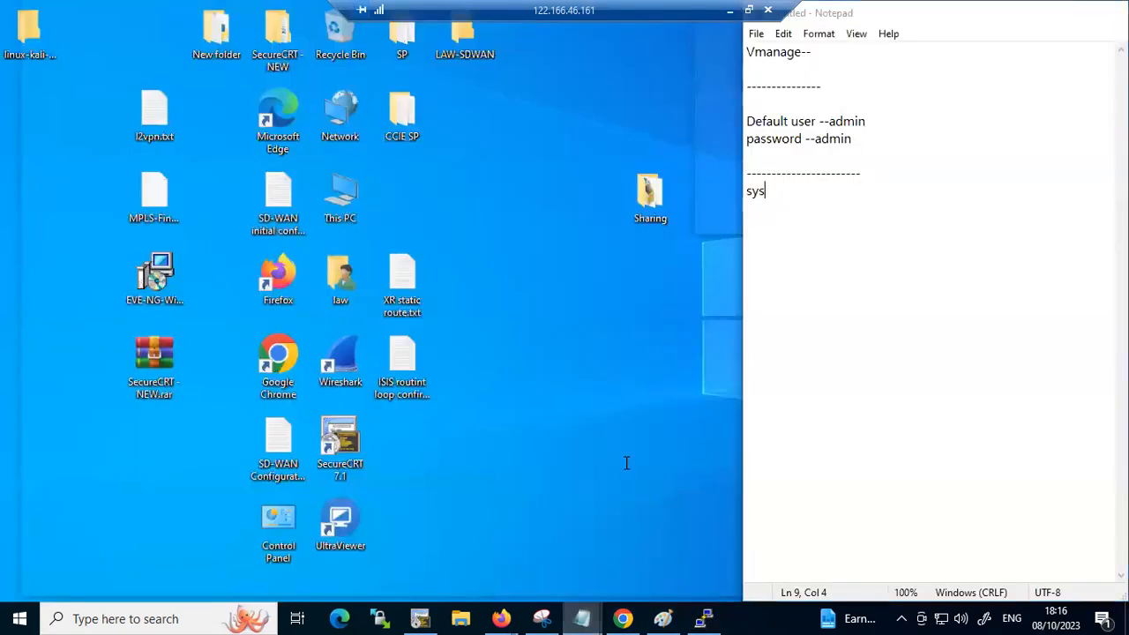
text(stem)
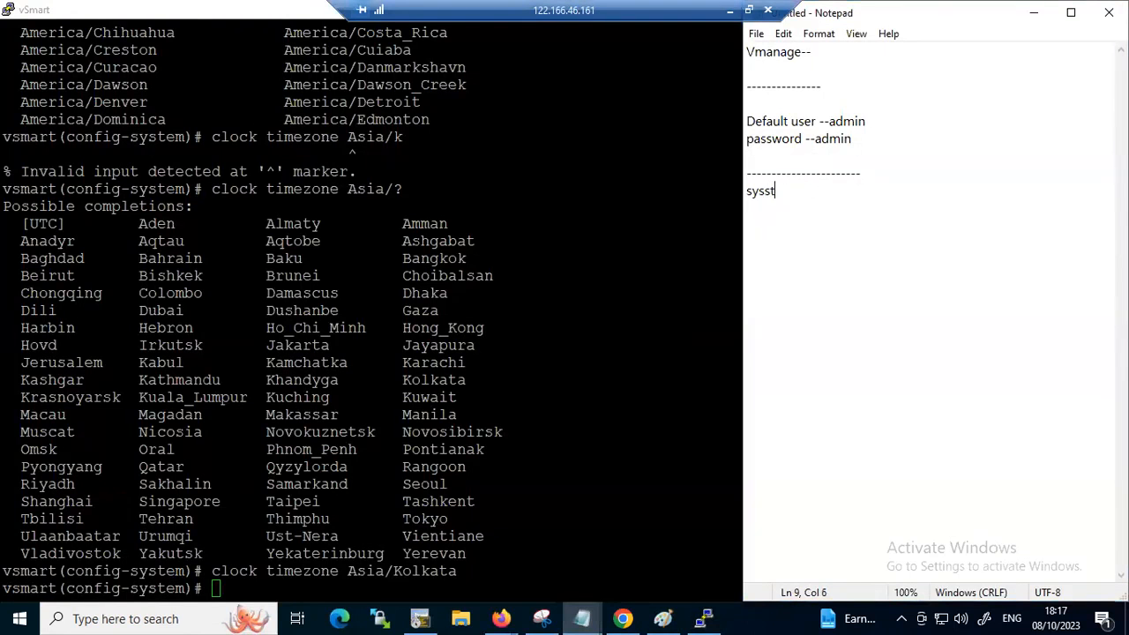
key(Return)
key(BackSpace)
key(BackSpace)
key(BackSpace)
key(BackSpace)
key(BackSpace)
text(tem)
key(Return)
text(syste)
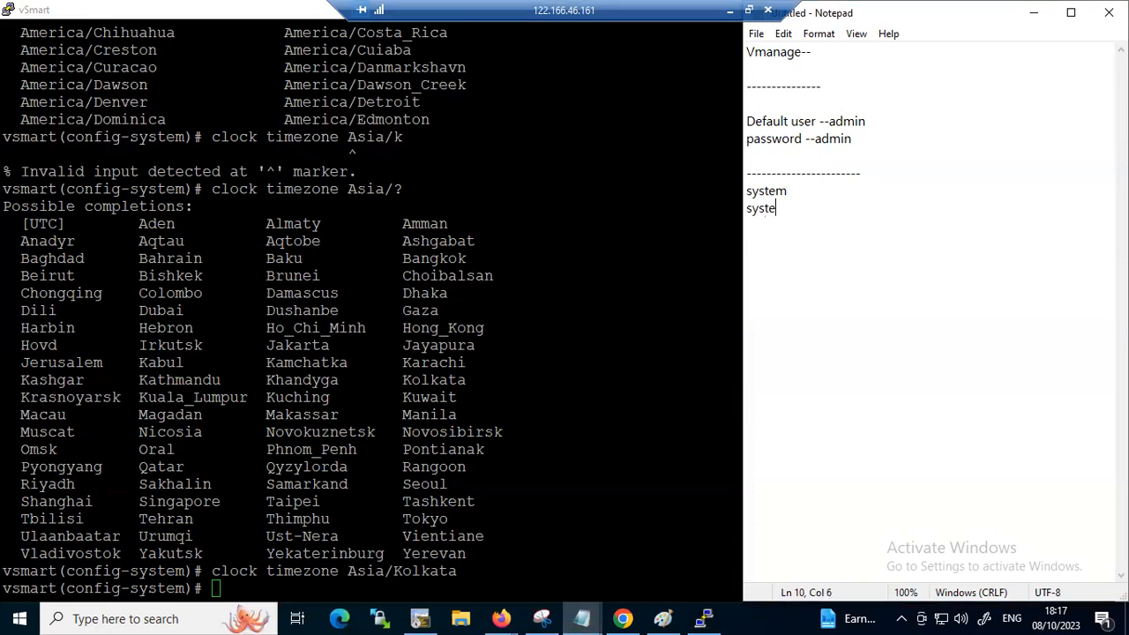
text(m-ip 1.1.1.1)
key(Return)
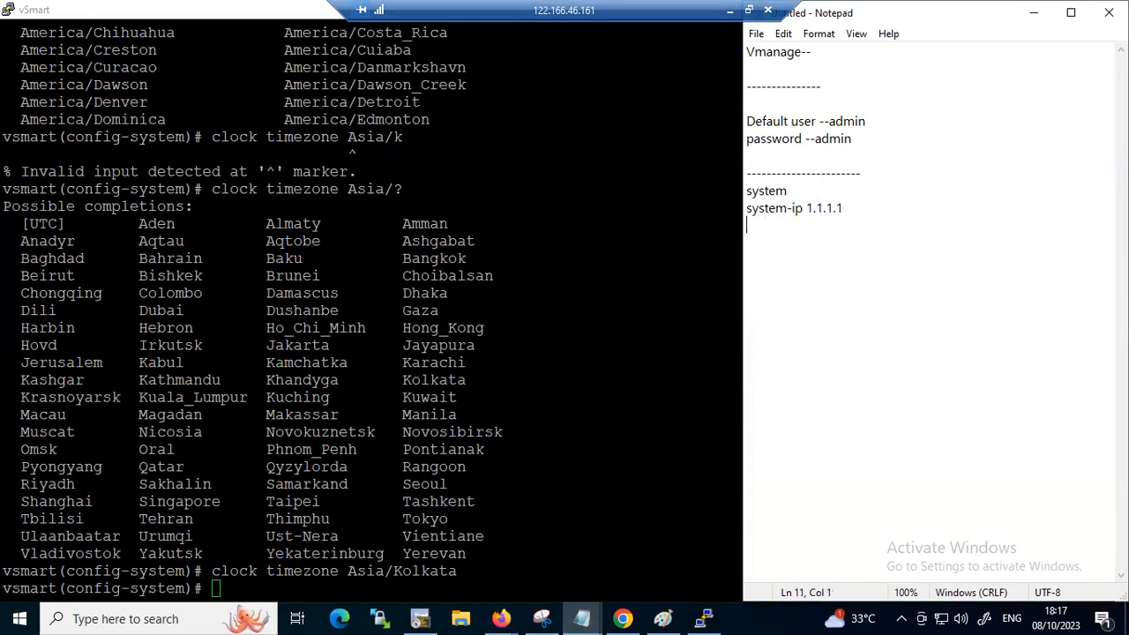
Add the lines "site-id 1" and "organization-name nhindialab" to the notes
text(site-id 1)
key(Return)
text(organization)
key(BackSpace)
text(-name nhindial)
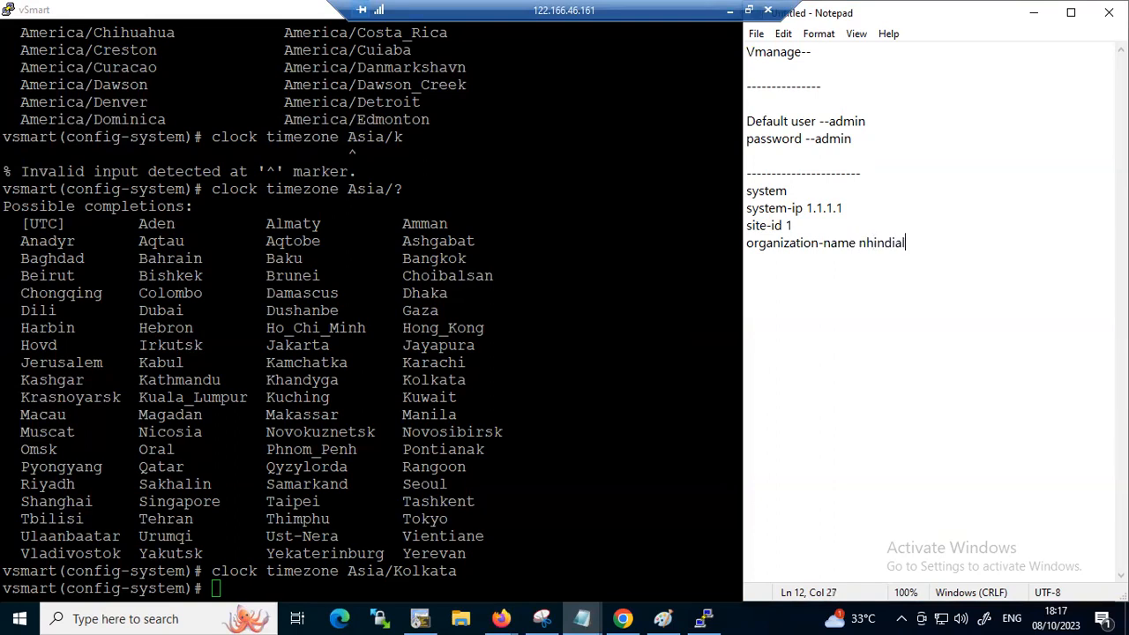
text(ab)
key(Return)
Add the line "clock timezone Asia/Kolkata" to the notes
text(clock timezone Asis)
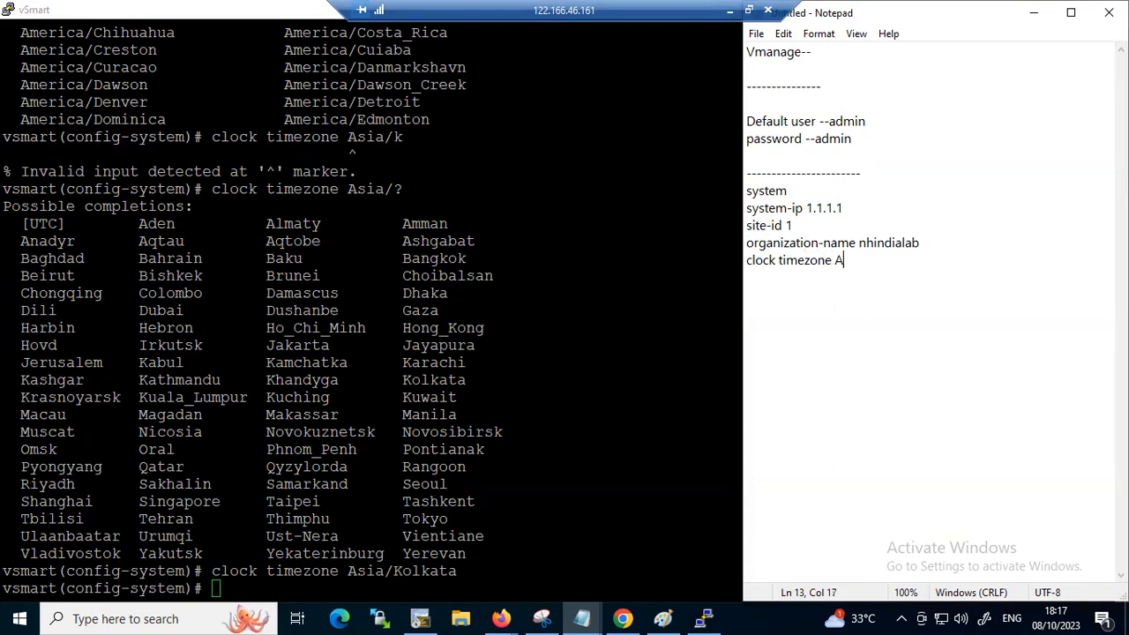
key(BackSpace)
text(a/Kolkata)
Insert the line "host-name LANNWANVSMART" between the system and system-ip lines of the notes
key(Up)
key(Up)
key(Up)
key(Up)
key(Return)
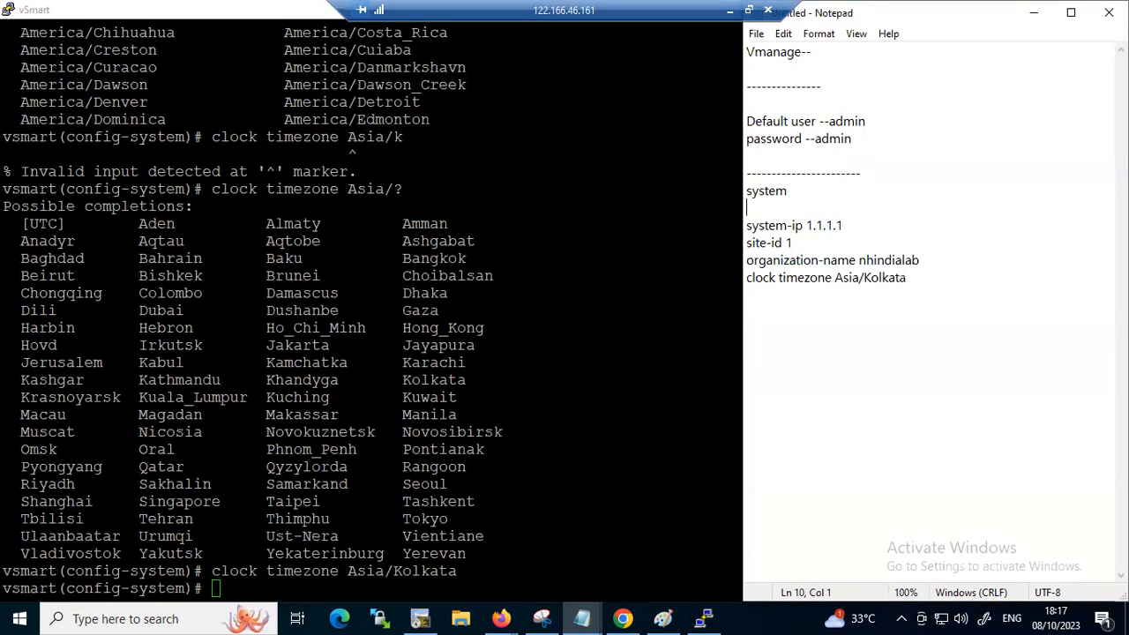
text(host-name LANNNWAN)
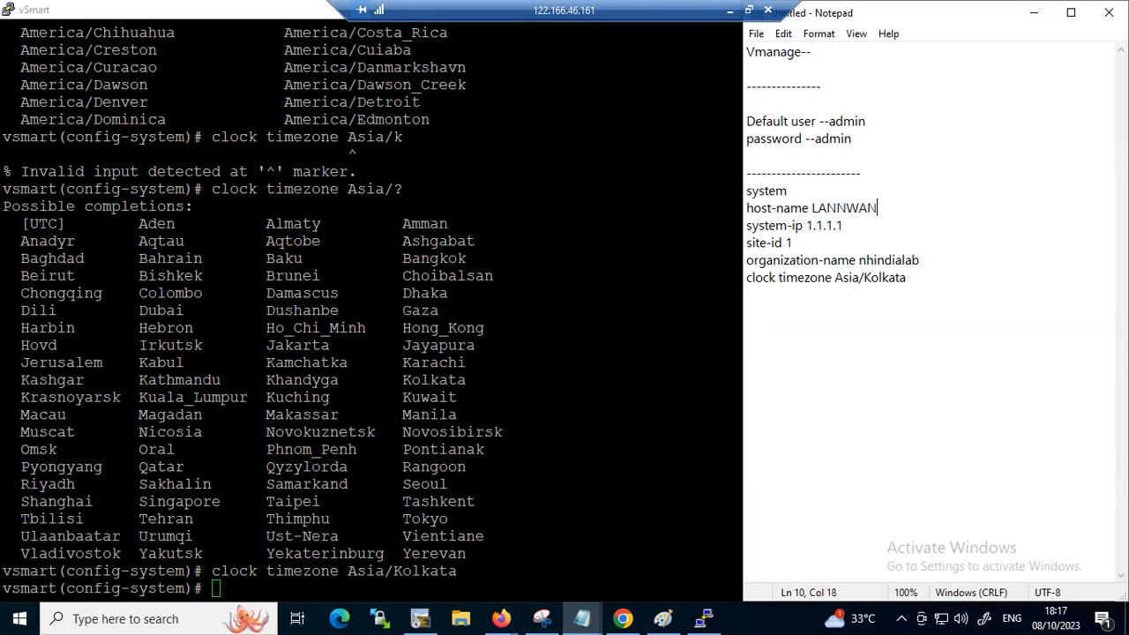
text(VSMART)
Start a "vbond" line below the clock timezone line in the notes
key(Down)
key(Down)
key(Down)
key(Down)
key(Right)
key(Right)
key(Right)
key(Right)
key(Right)
key(Right)
key(Right)
key(Right)
key(Right)
key(Right)
key(Right)
key(Right)
key(Right)
key(Right)
key(Right)
key(Right)
key(Right)
key(Right)
key(Return)
text(vbond)
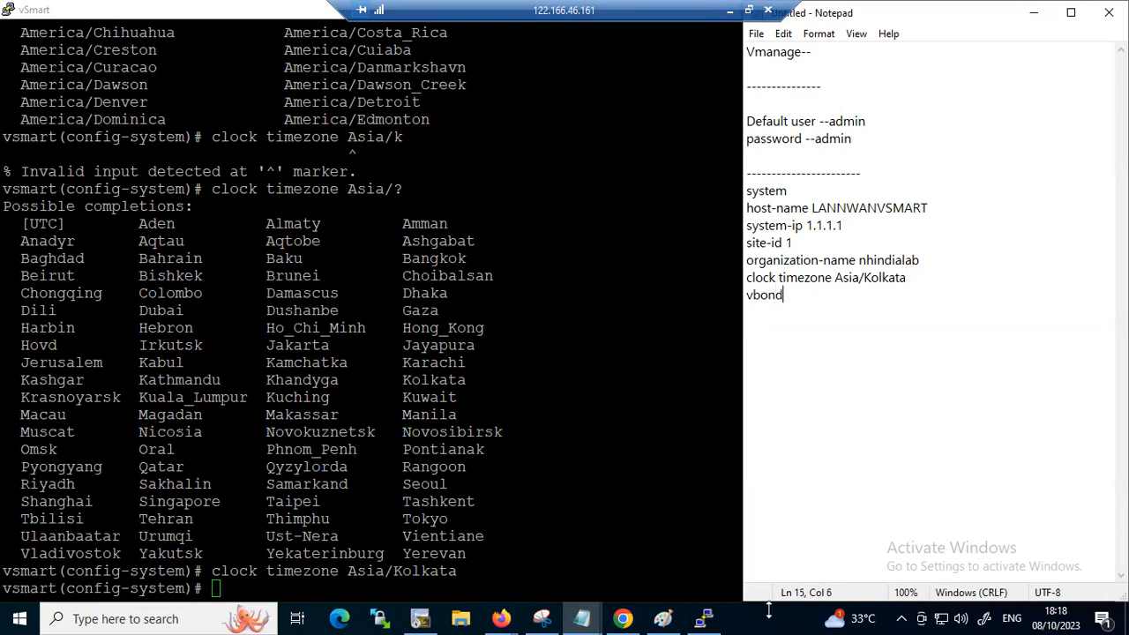
Check vBond's address in the Paint diagram, and set vbond to 192.1.1.3 in vSmart's system configuration
click(663, 618)
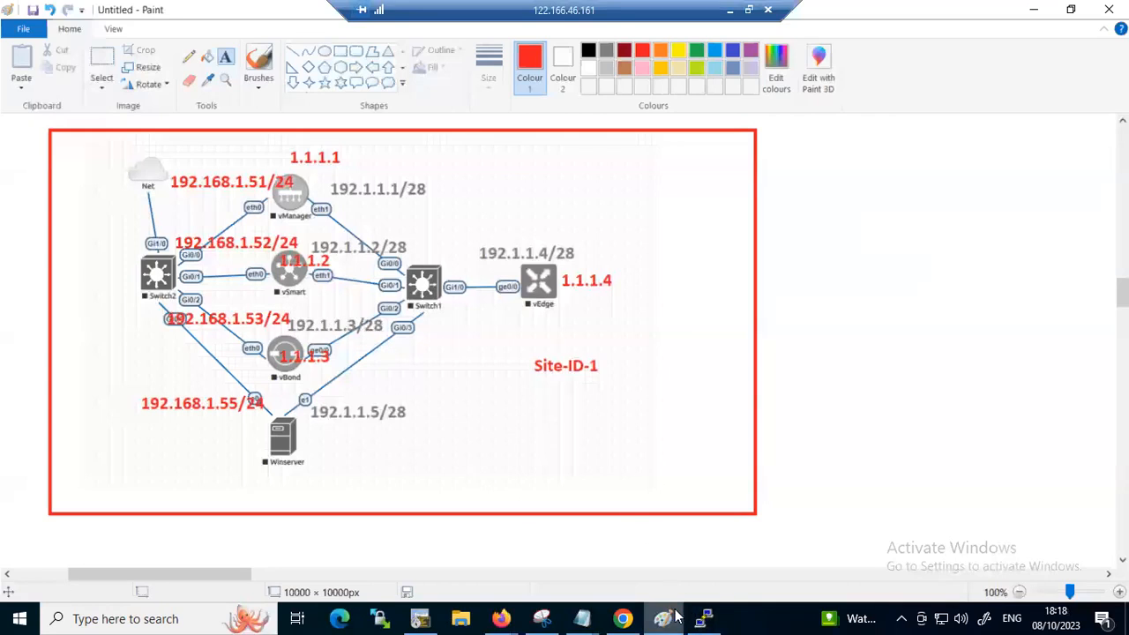
click(700, 619)
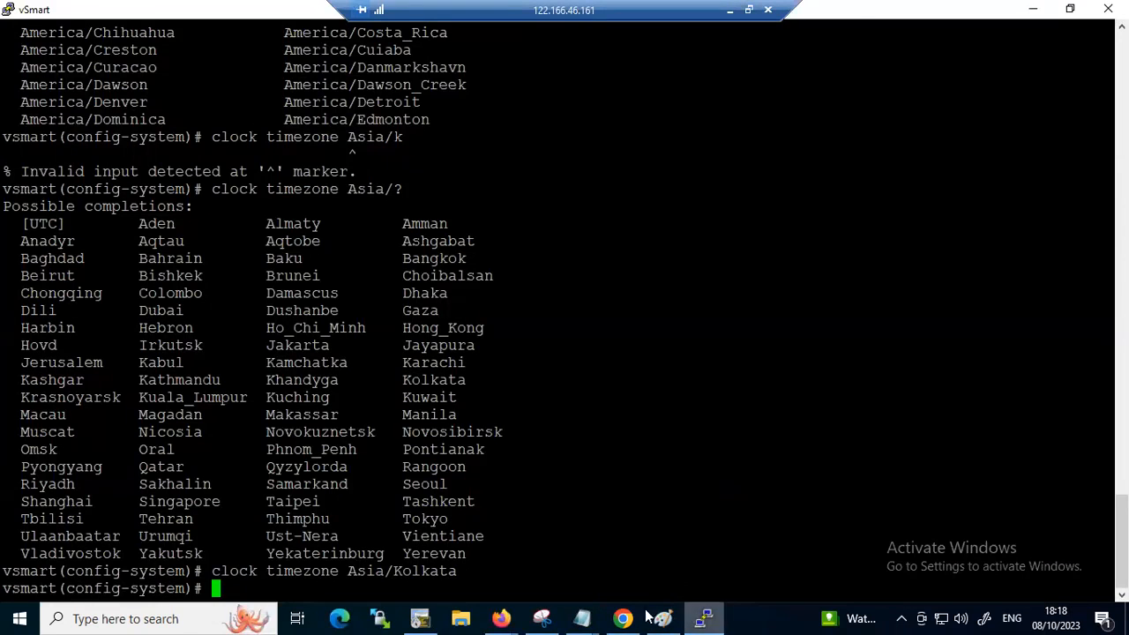
text(vbond )
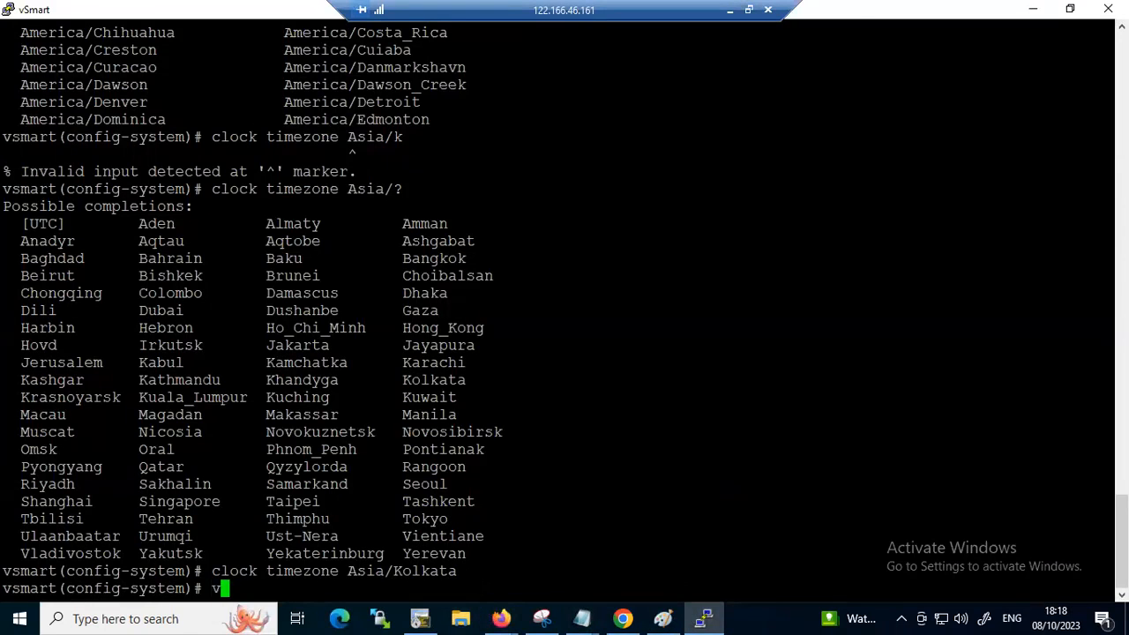
text(199.1.1.)
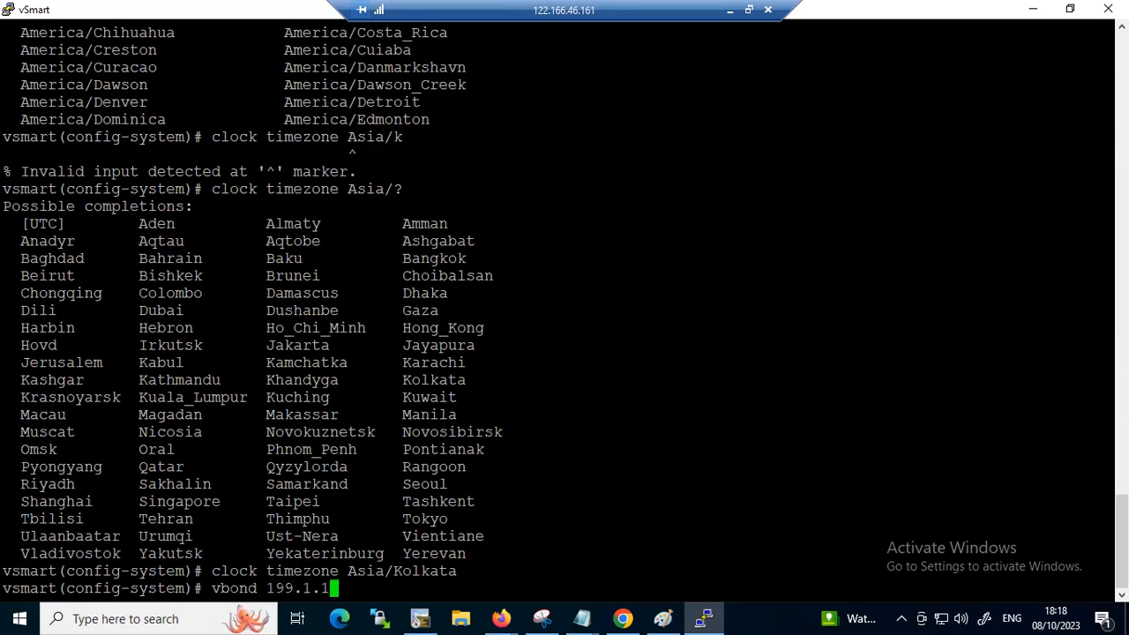
key(BackSpace)
key(BackSpace)
key(BackSpace)
key(BackSpace)
key(BackSpace)
key(BackSpace)
text(2.1.1.3)
key(Return)
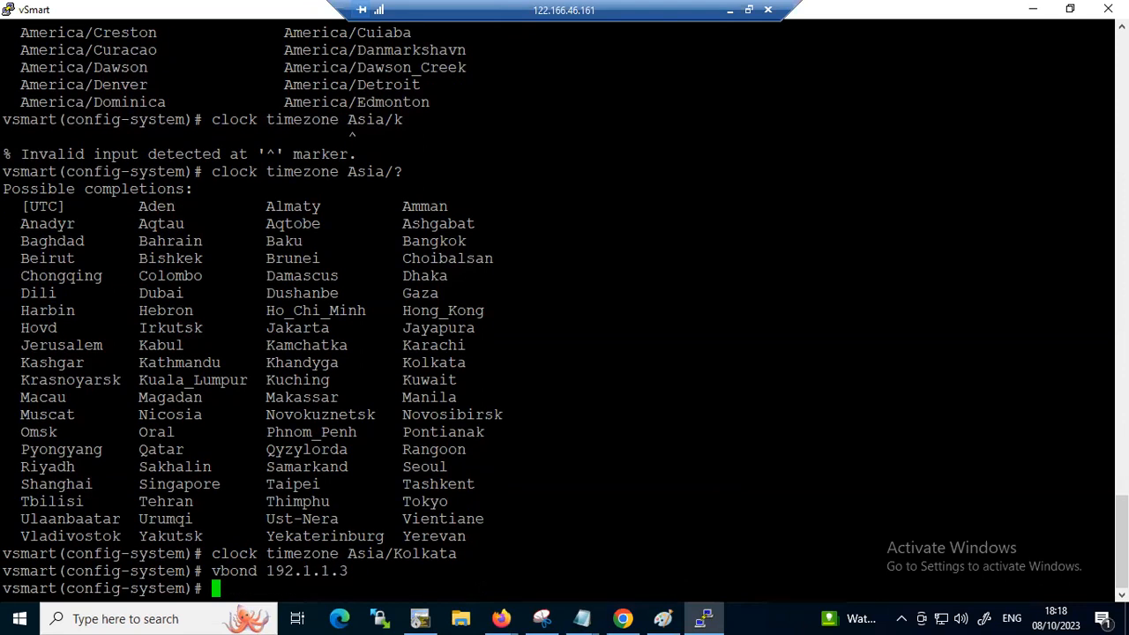
Exit vSmart's configuration mode and commit the pending changes
text(exit)
key(Return)
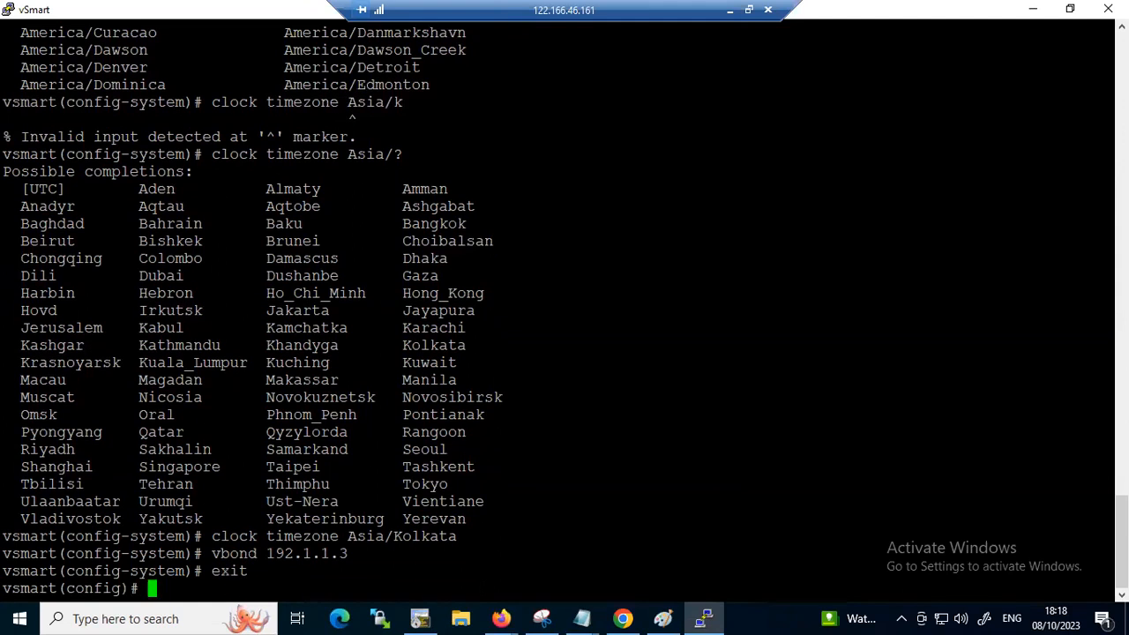
text(exit)
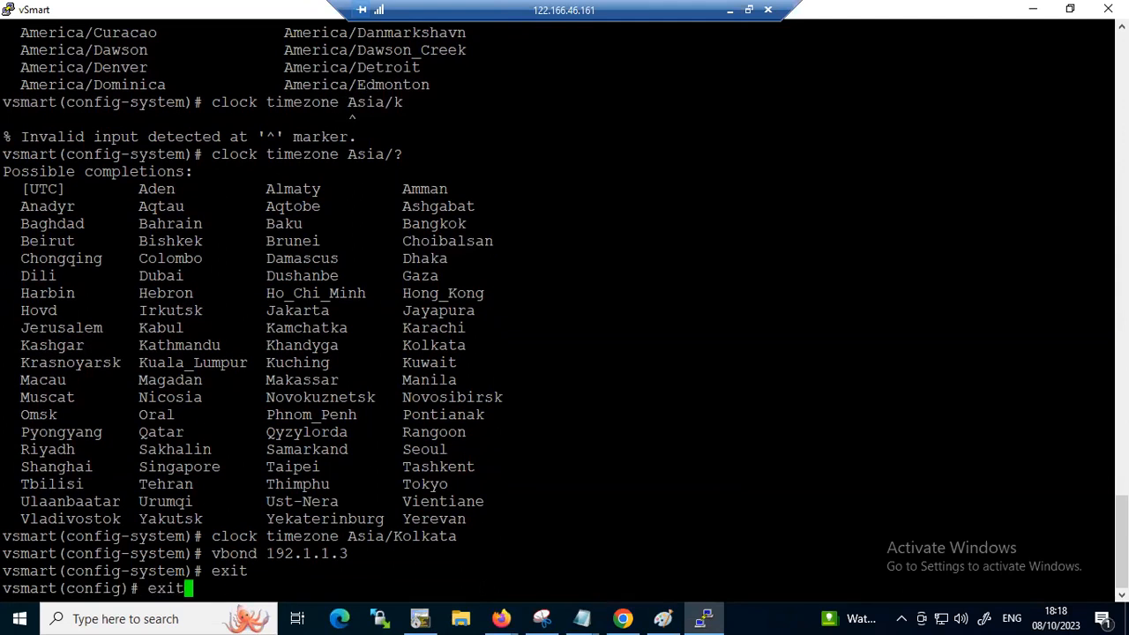
key(Return)
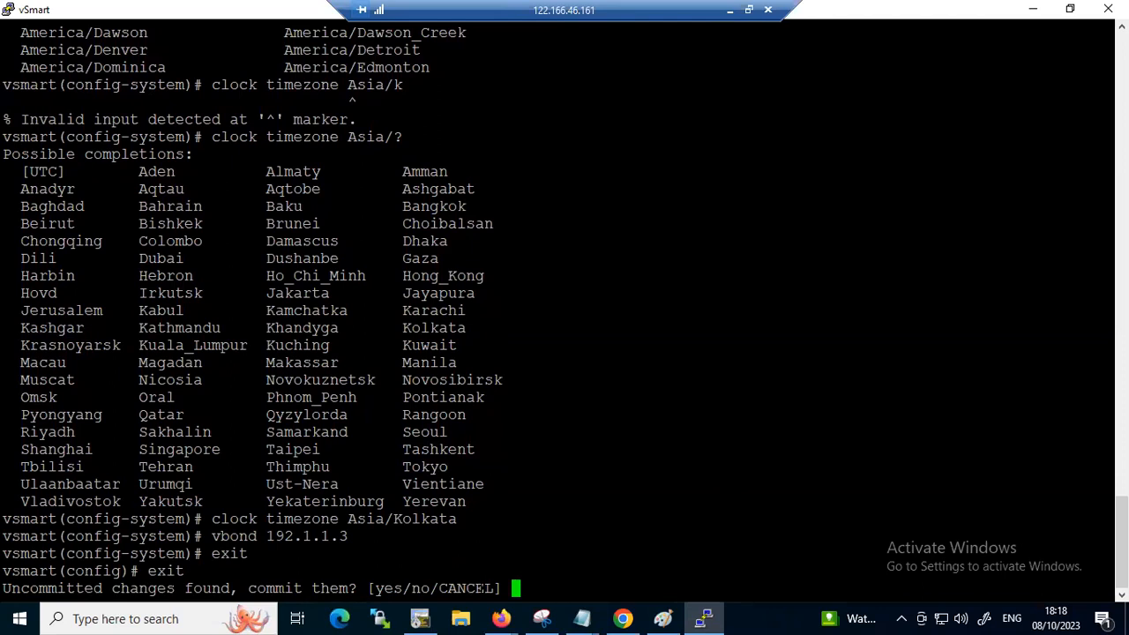
text(yes)
key(Return)
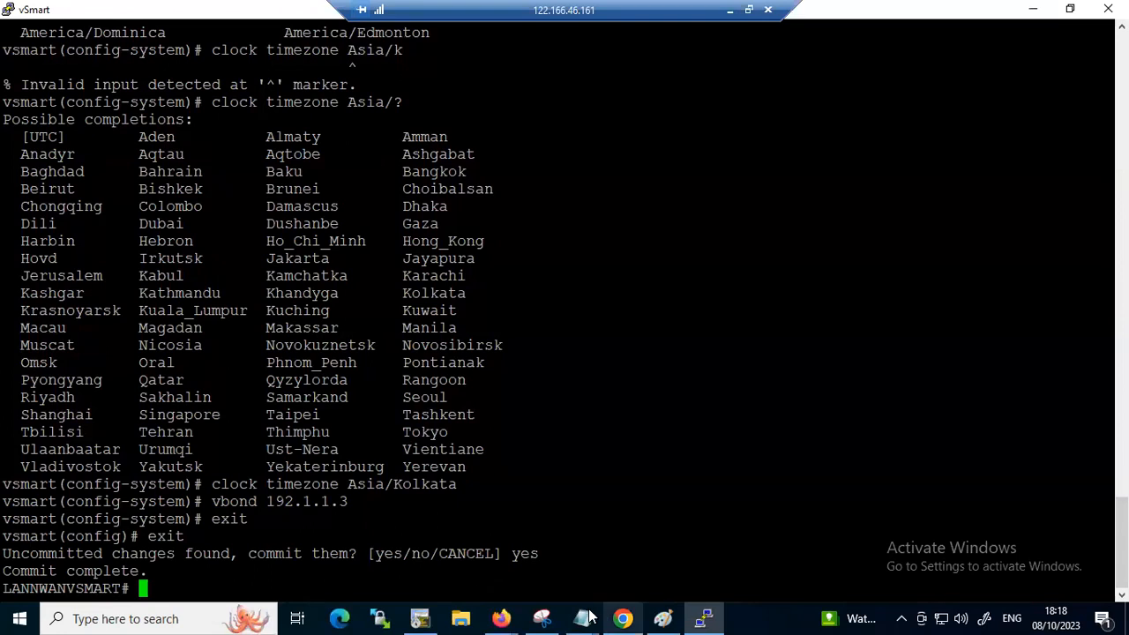
Add the line "commit" below the vbond line in the Notepad notes and highlight the recorded command block for review
mouse_move(582, 618)
click(632, 540)
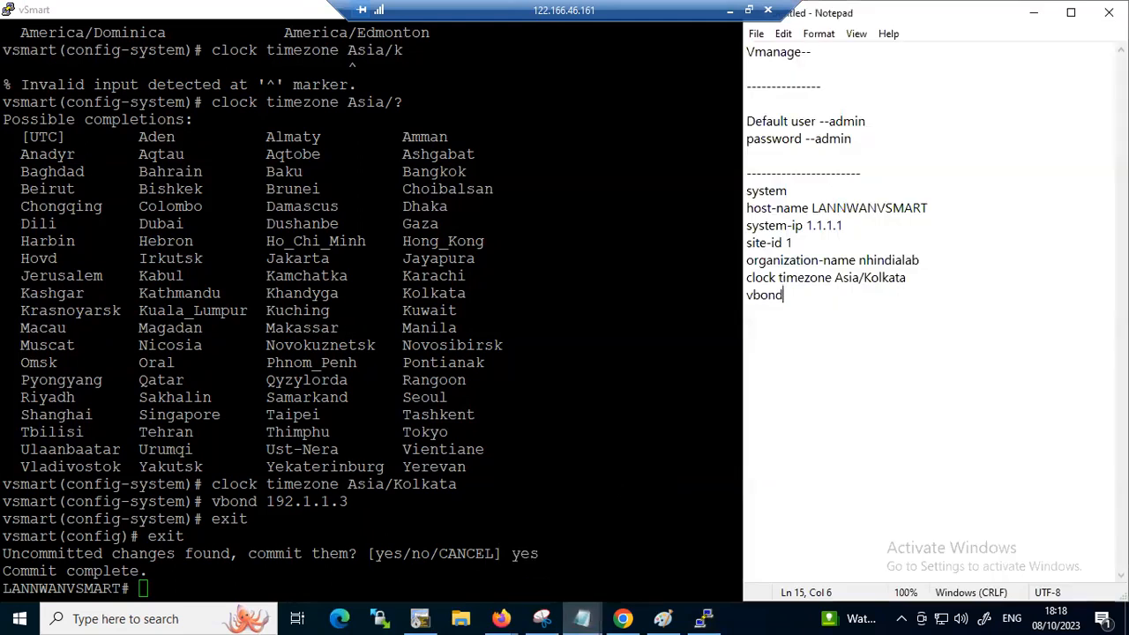
key(Return)
text(commit)
key(Return)
key(shift+Up)
key(shift+Up)
key(shift+Up)
key(shift+Up)
key(shift+Up)
key(shift+Up)
key(shift+Up)
key(shift+Up)
key(shift+Up)
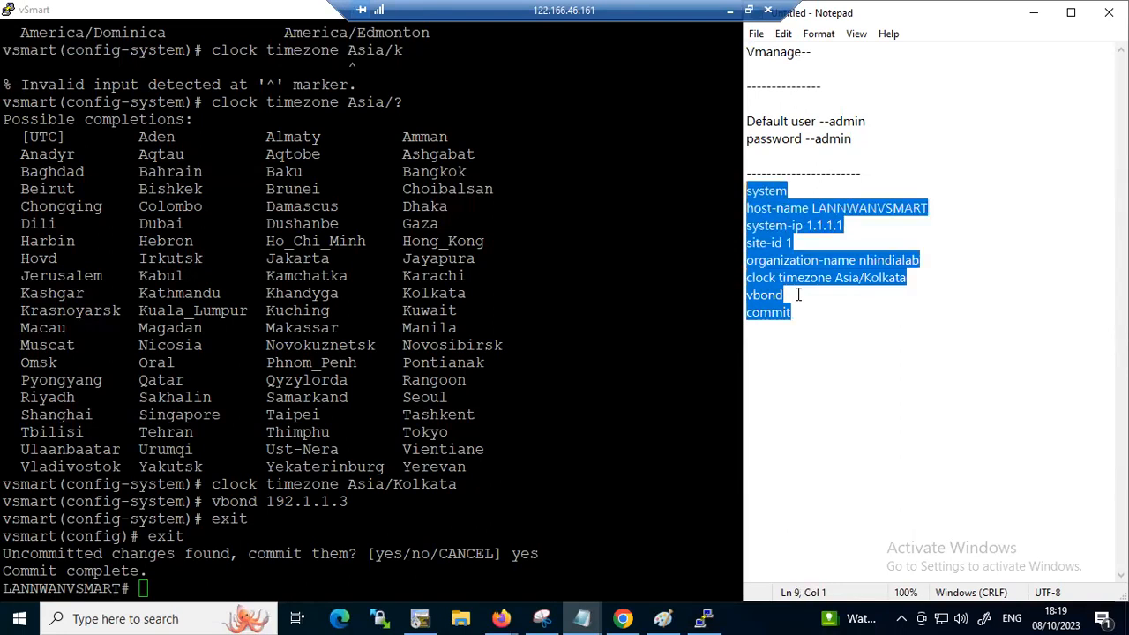
key(shift+Down)
key(shift+Down)
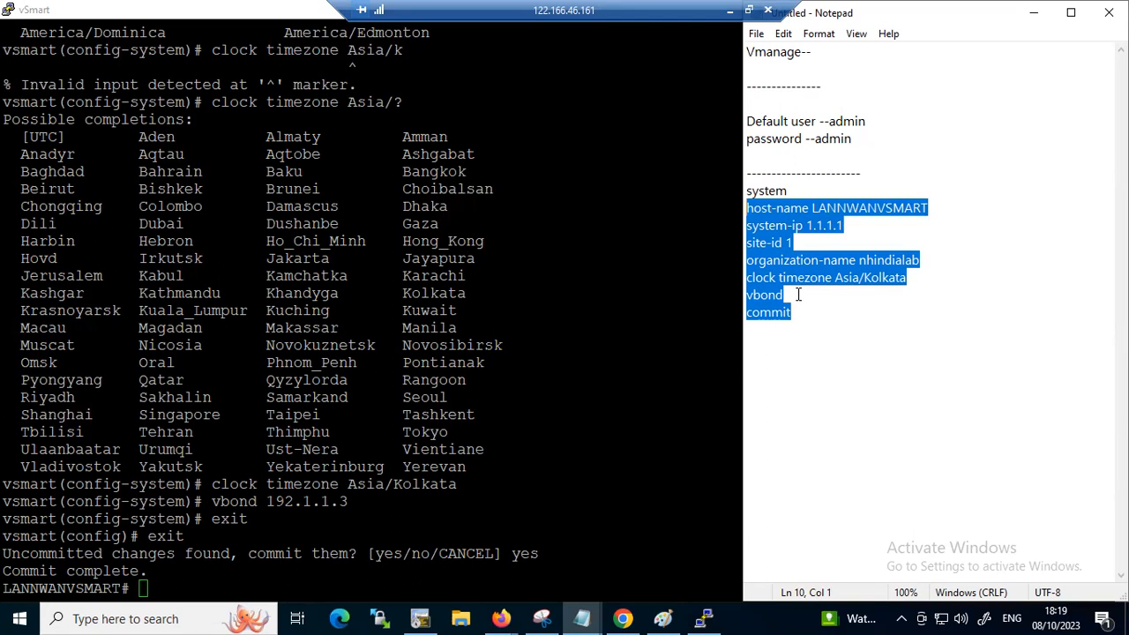
click(776, 366)
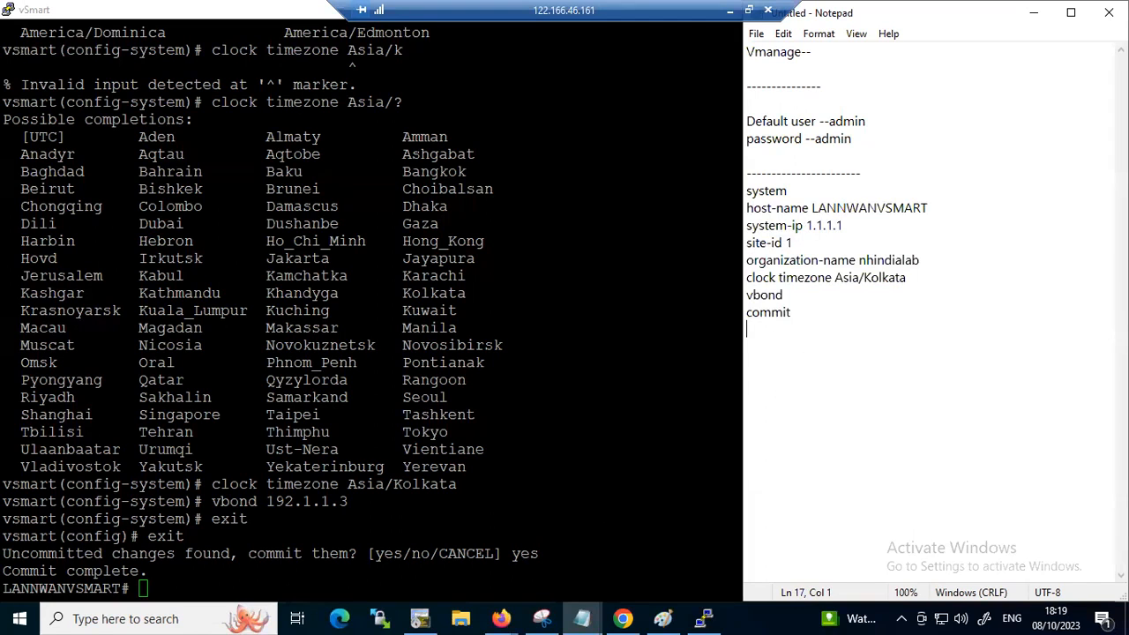
Enter configuration mode on the vSmart console and remove interface eth0 from VPN 0
key(alt+Tab)
text(conf t)
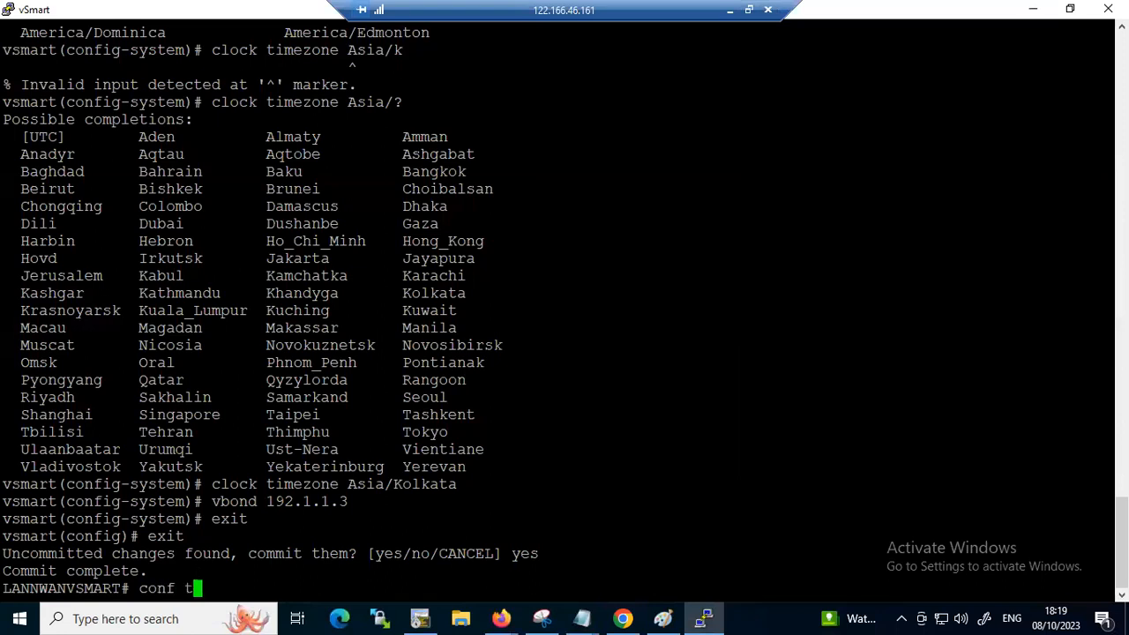
key(Return)
text(vpn 0)
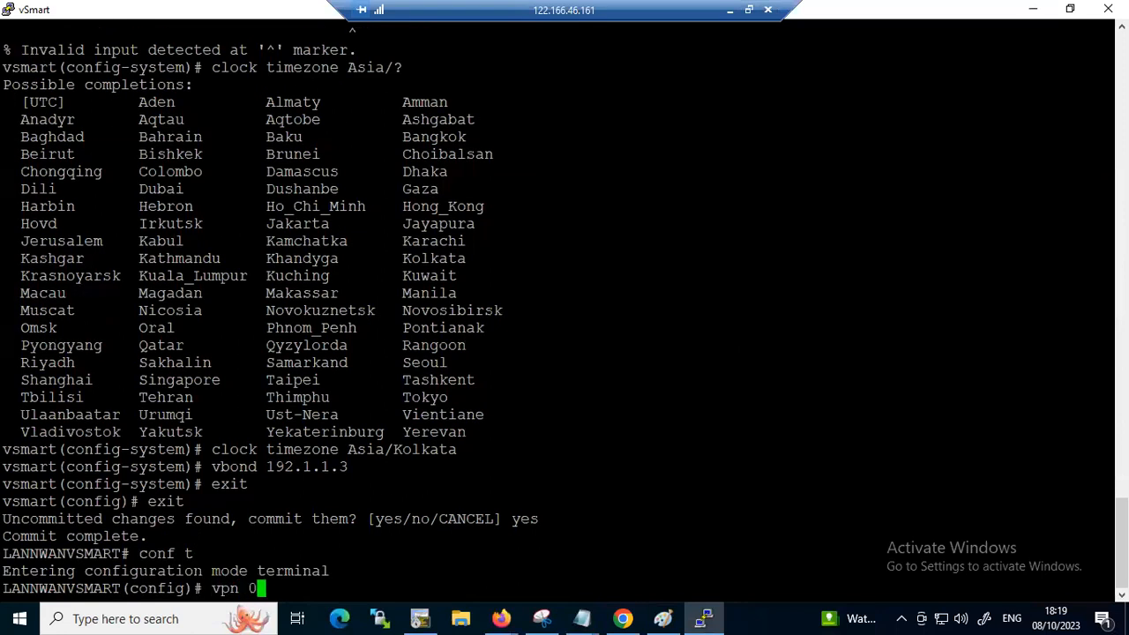
key(Return)
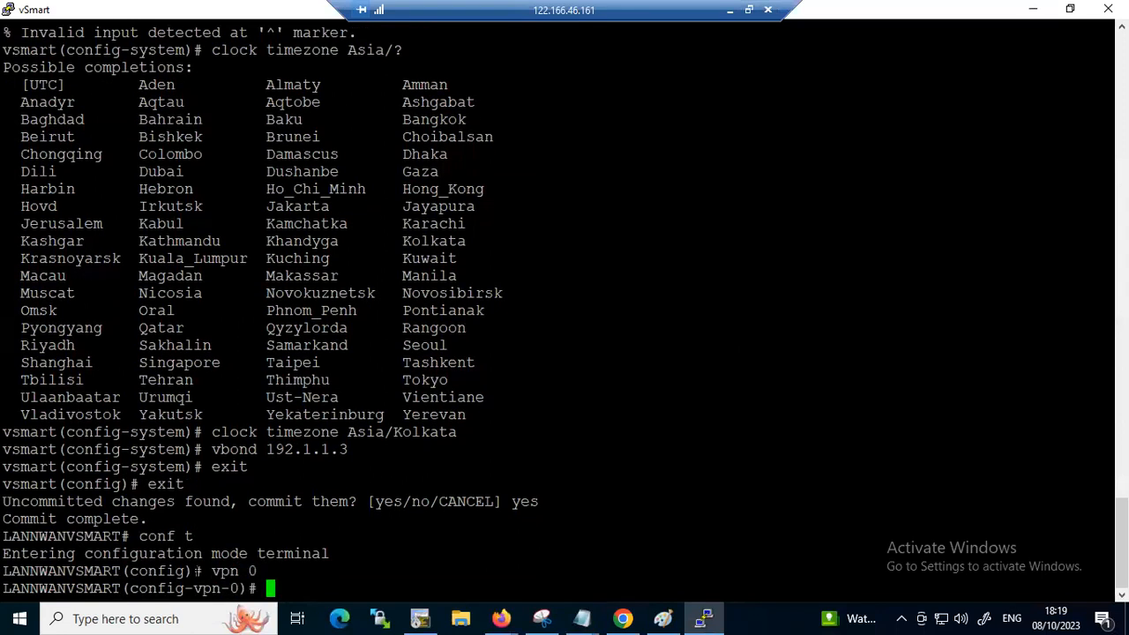
text(no int et)
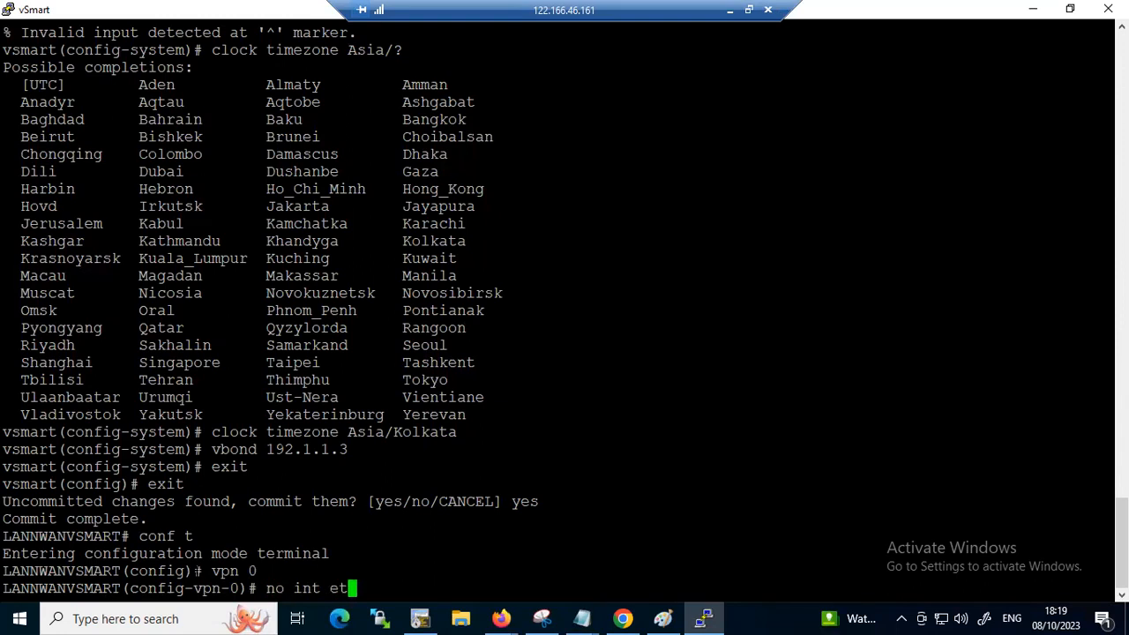
text(h0)
key(Return)
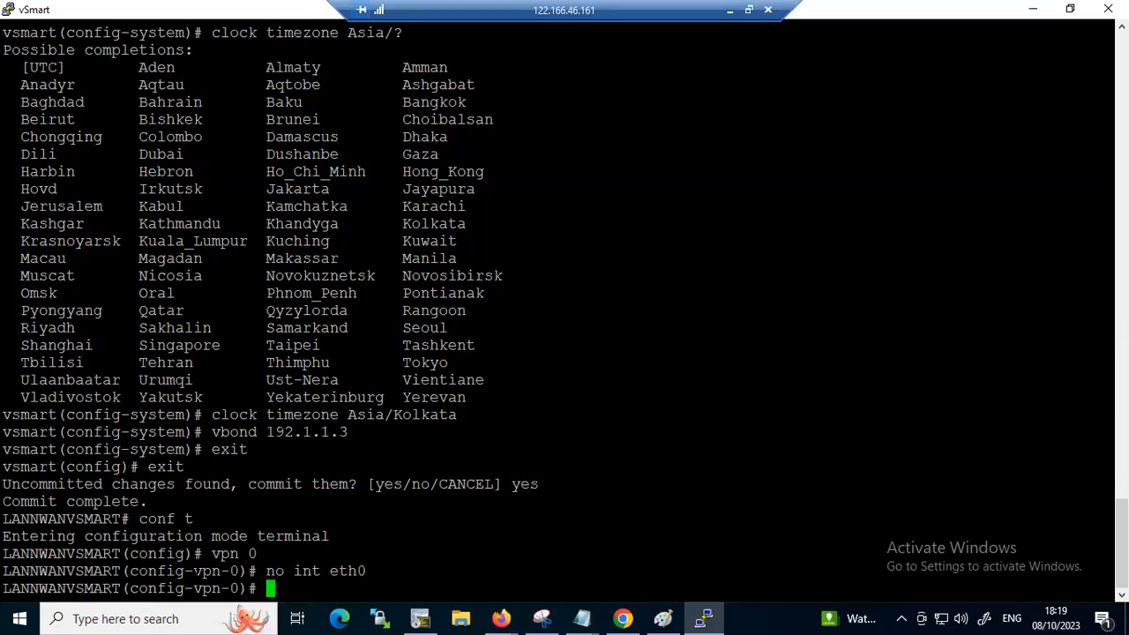
Give interface eth1 in VPN 0 the IP address 192.1.1.2/28 and enable it with no shut
text(int eth1)
key(Return)
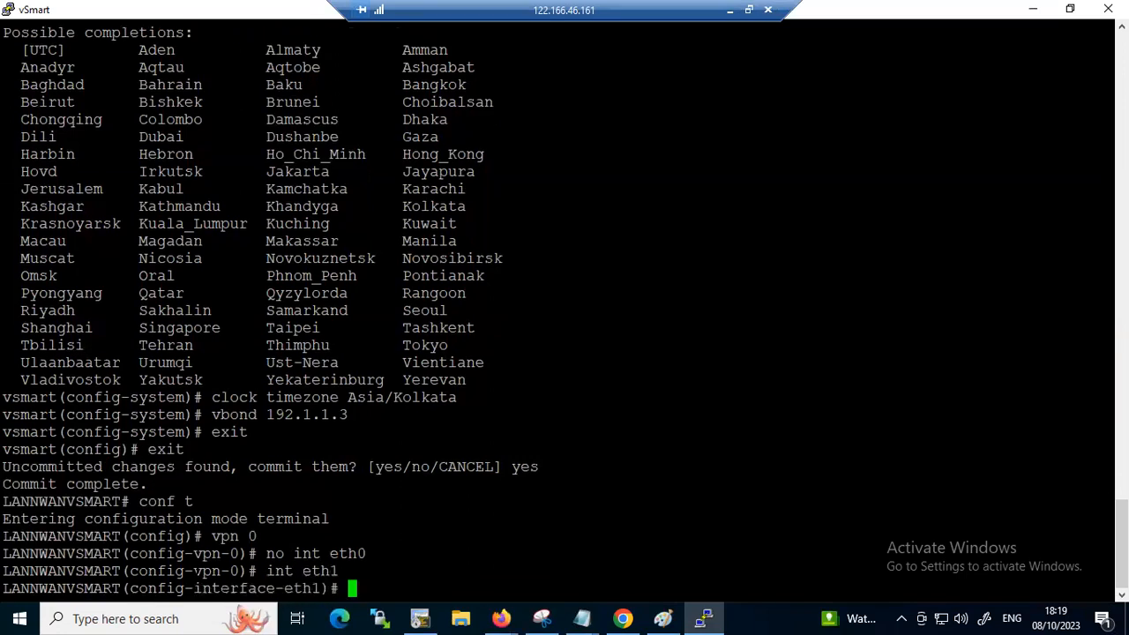
text(ip add 1)
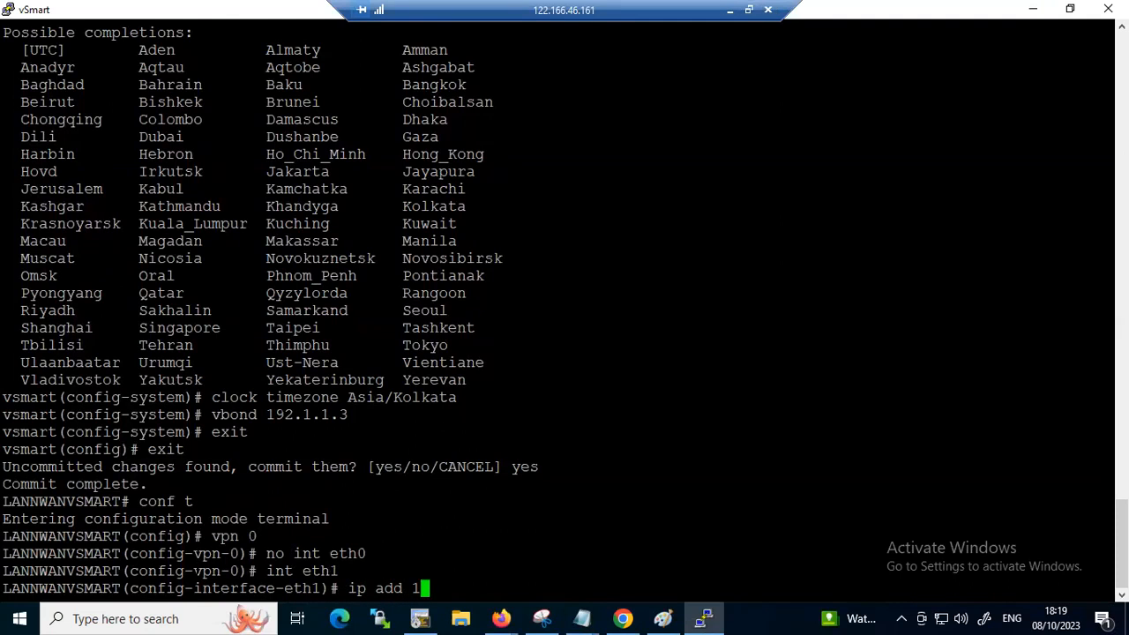
text(92.1.1.2/28)
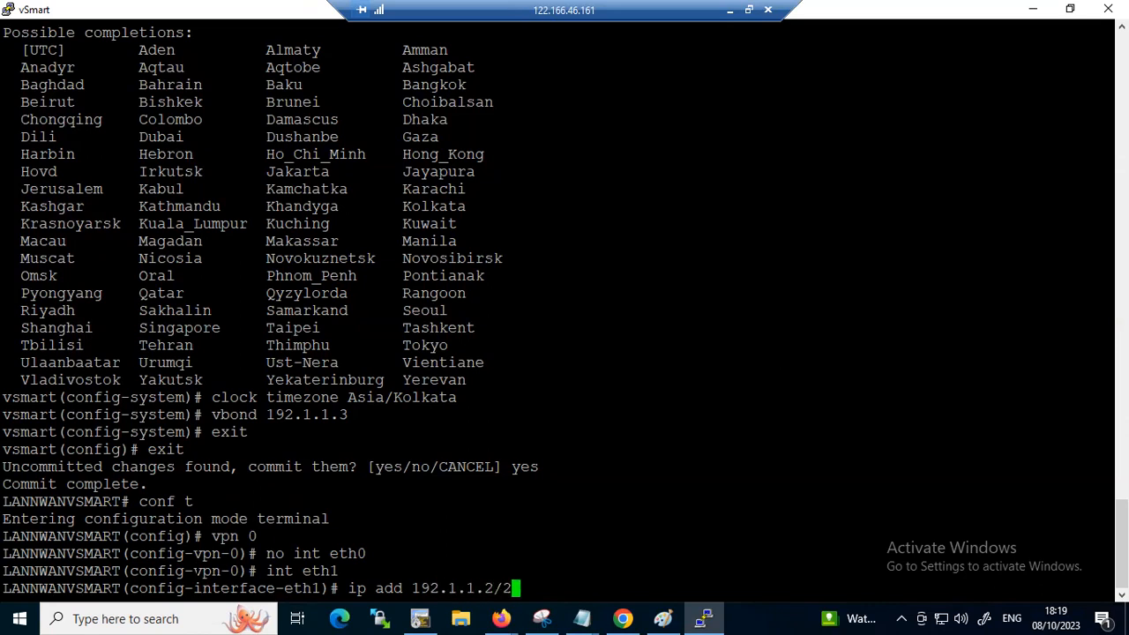
key(Return)
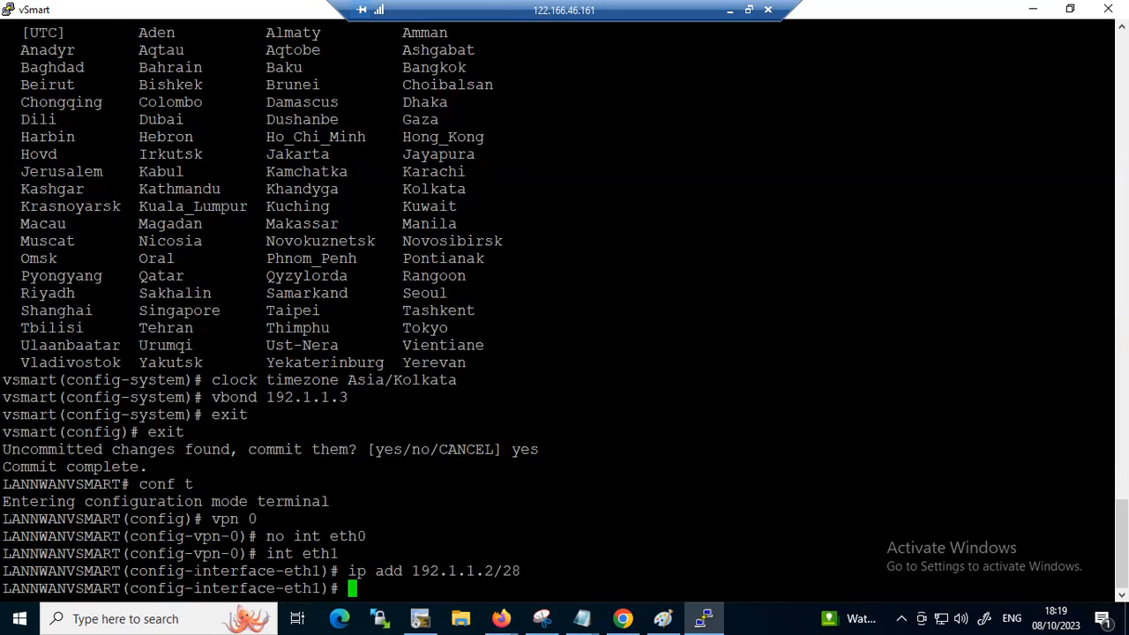
text(no shut)
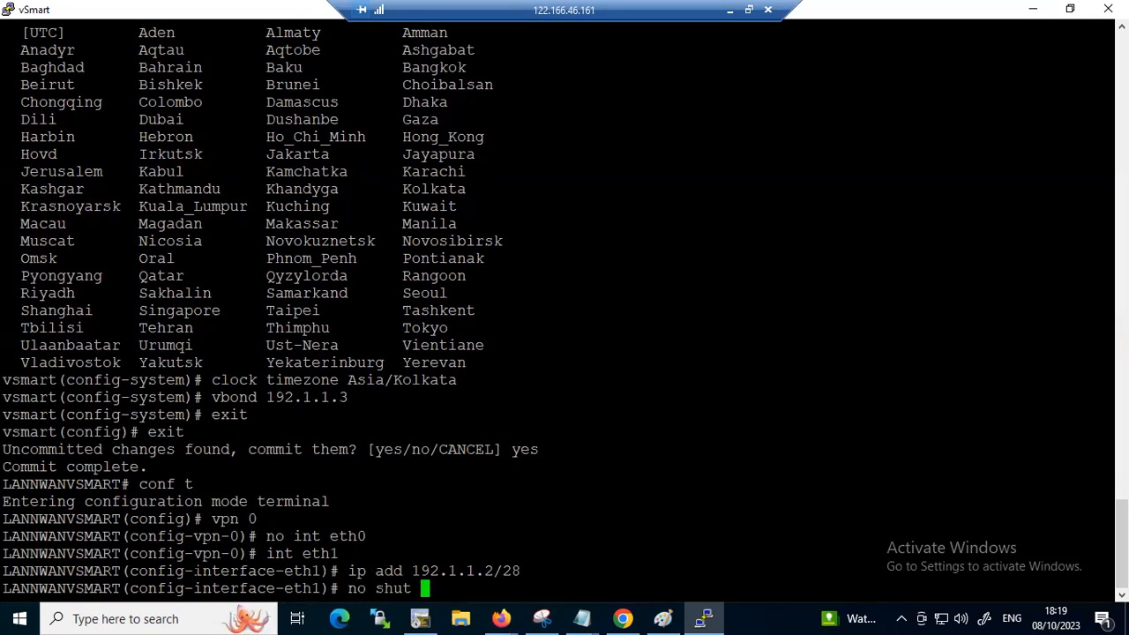
key(Return)
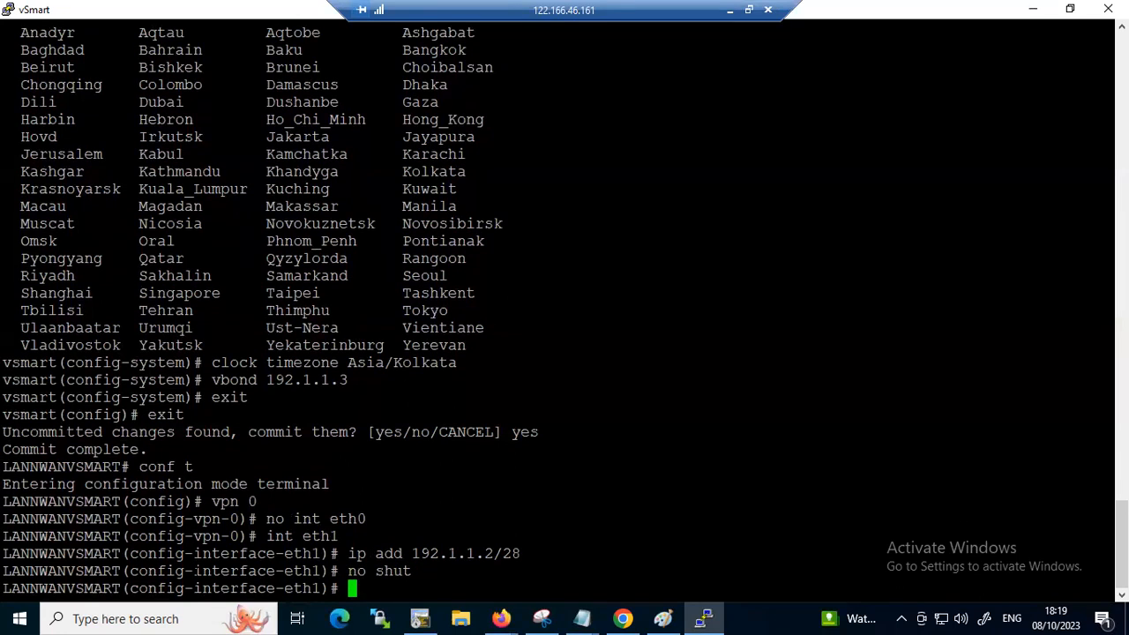
Annotate vSmart's eth1 in the EVE-NG topology as transport VPN 0 with a tunnel to vEdge, and clear the markings
click(730, 10)
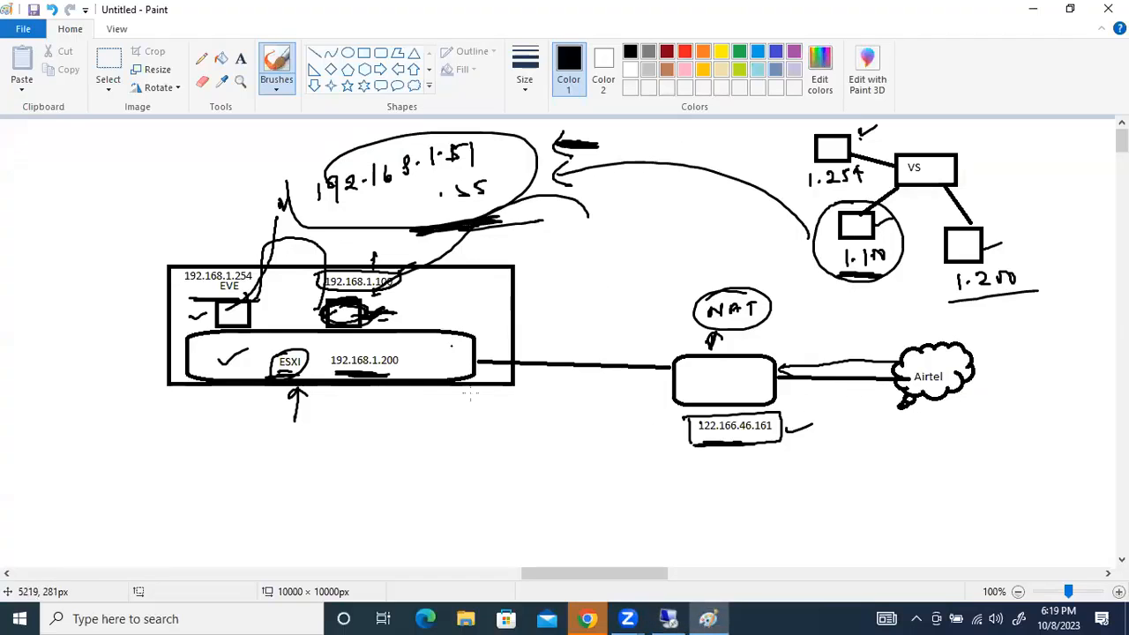
click(676, 617)
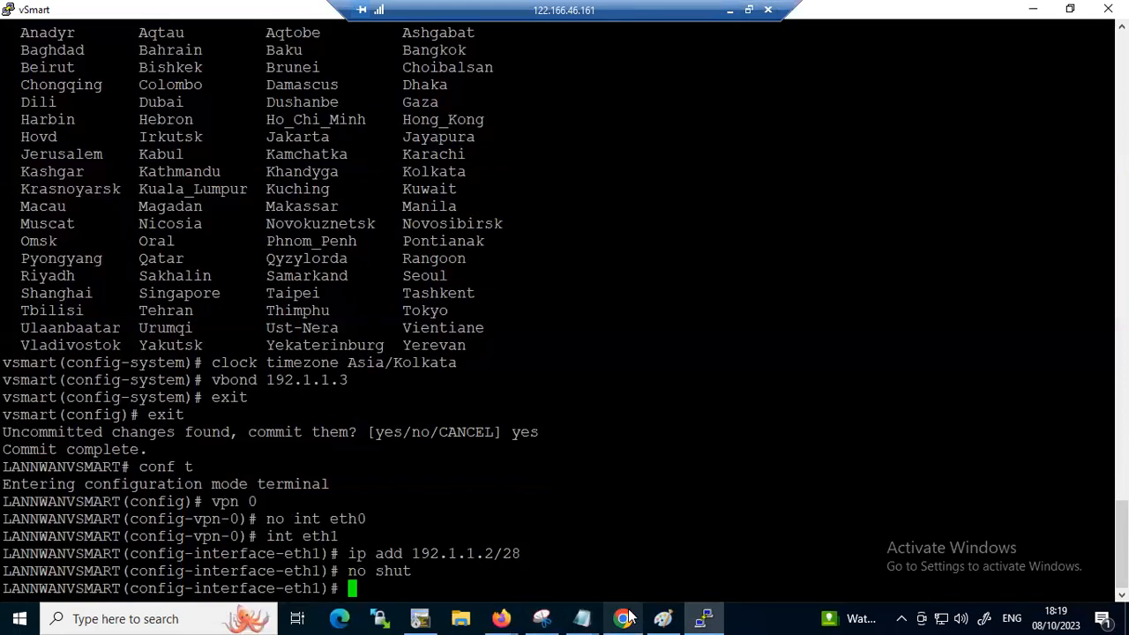
mouse_move(625, 618)
click(603, 494)
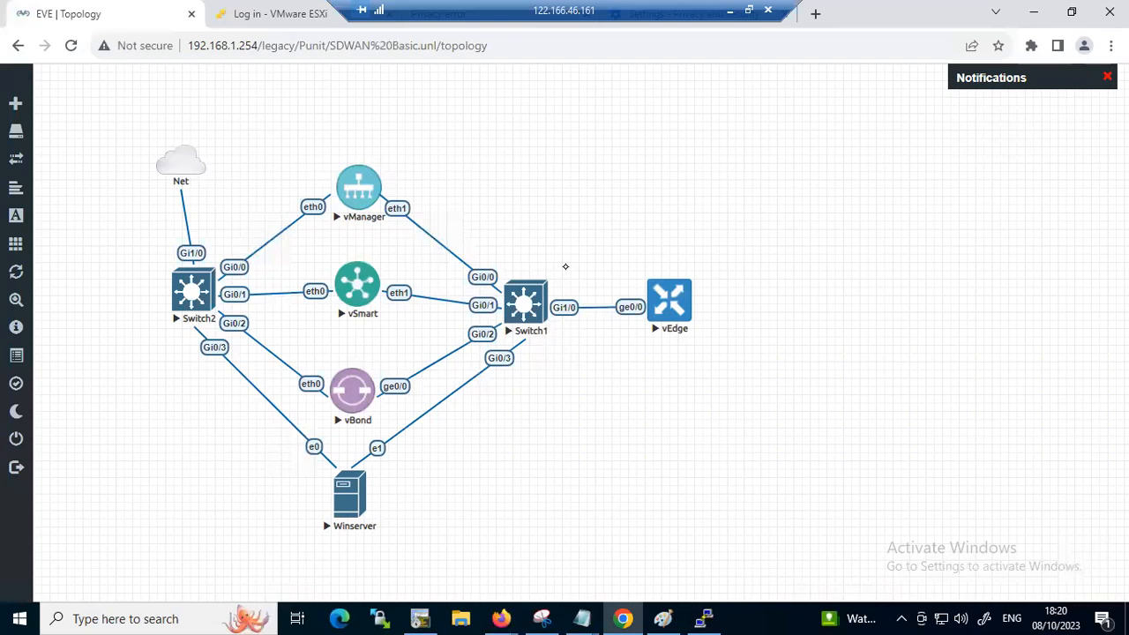
drag(402, 275, 451, 269)
mouse_move(445, 252)
mouse_down()
mouse_move(569, 208)
mouse_move(542, 238)
mouse_up()
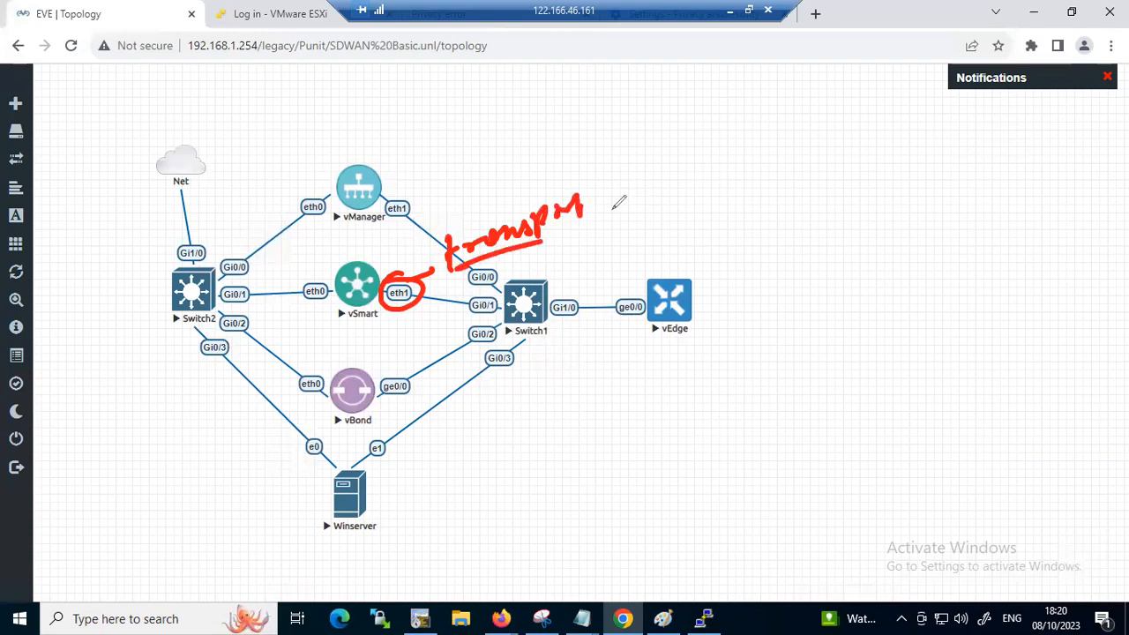
drag(608, 189, 696, 164)
drag(402, 300, 663, 309)
mouse_move(597, 251)
mouse_down()
mouse_move(591, 235)
mouse_move(704, 219)
mouse_move(710, 187)
mouse_move(776, 208)
mouse_move(813, 193)
mouse_up()
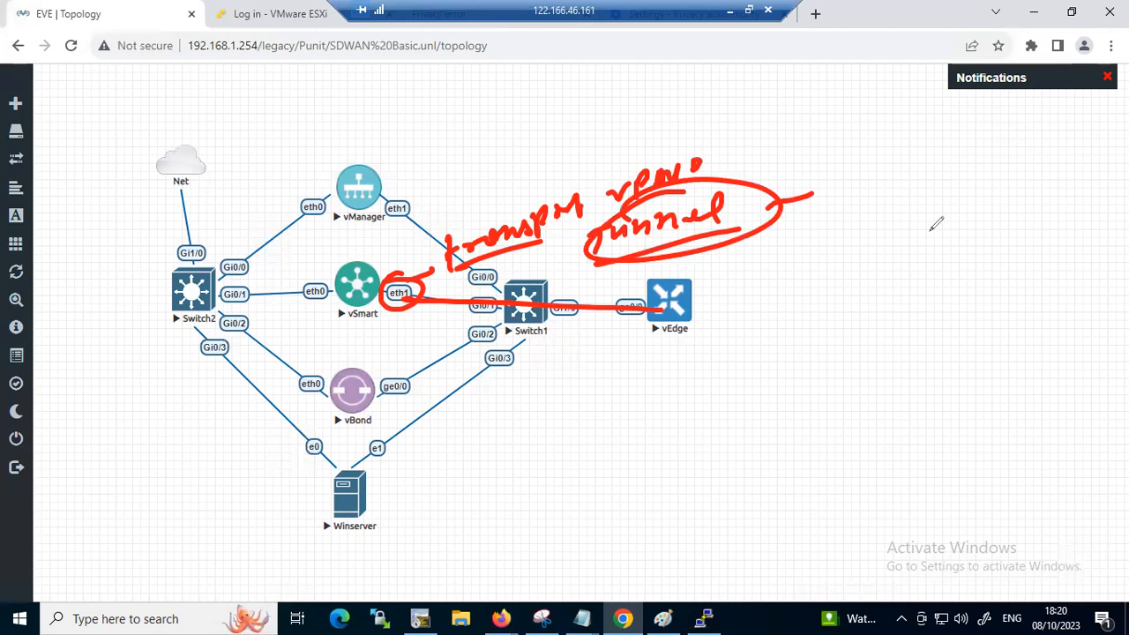
click(971, 431)
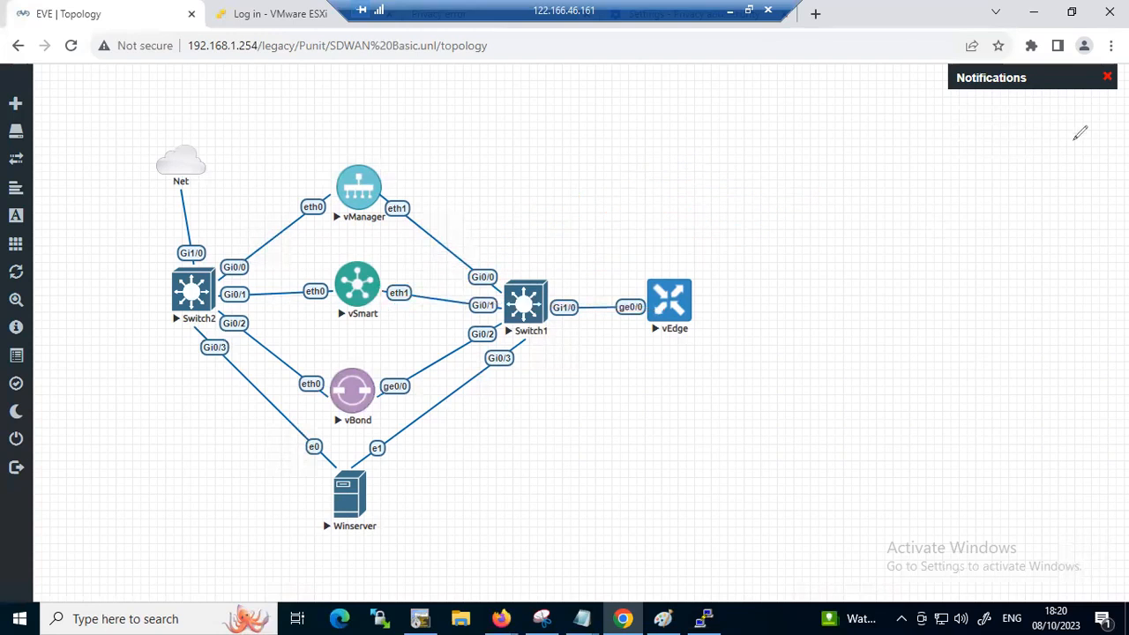
Return to the vSmart console and enter tunnel-interface configuration under eth1
click(702, 618)
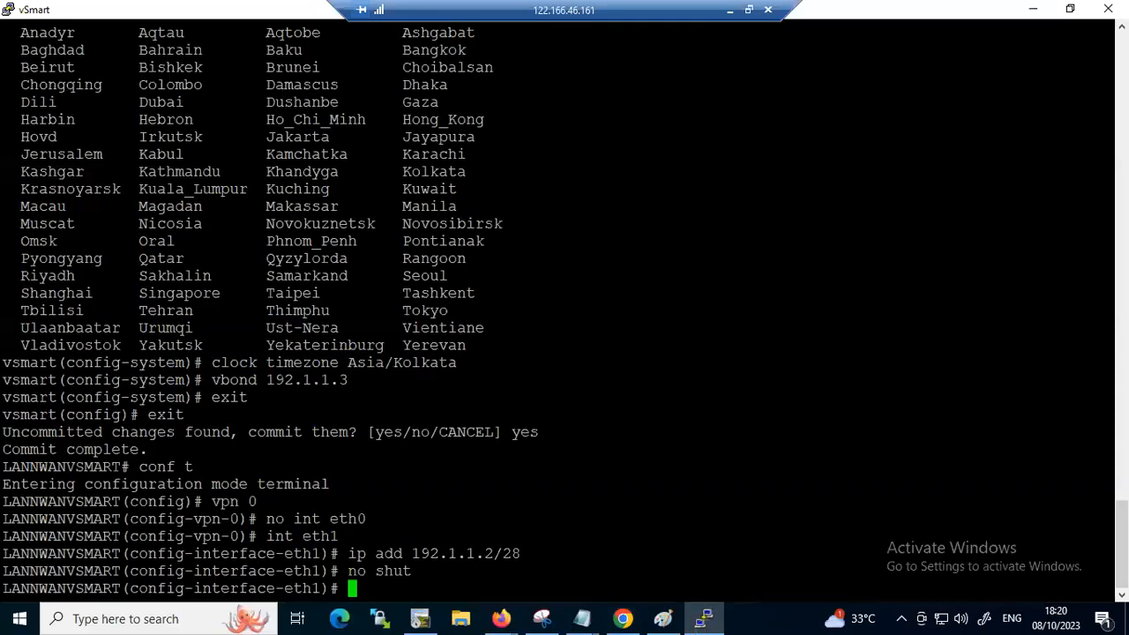
text(tune)
key(Return)
key(BackSpace)
key(Tab)
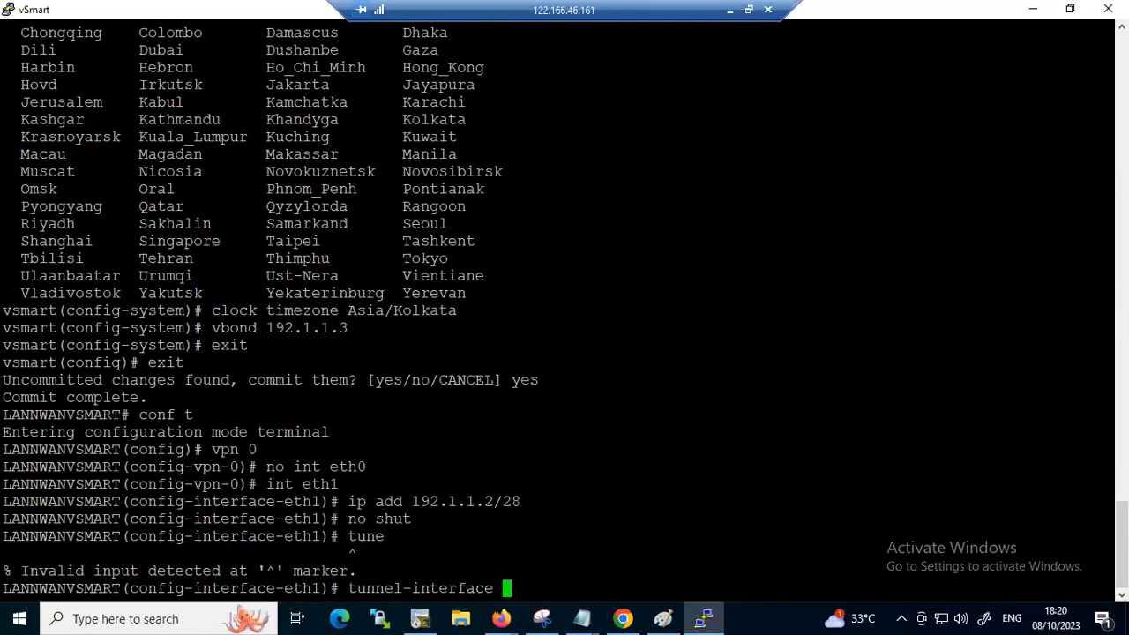
key(Return)
Allow all services on the eth1 tunnel interface, highlighting the earlier "no int eth0" command for explanation
text(al)
key(Tab)
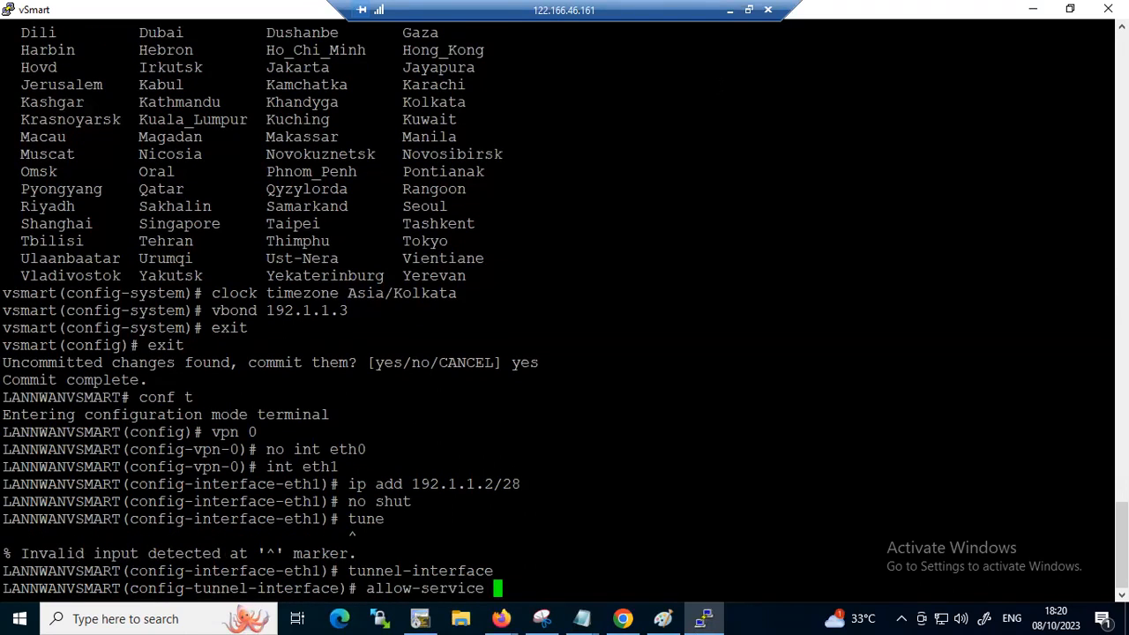
mouse_move(255, 449)
mouse_down()
mouse_move(358, 449)
mouse_move(268, 449)
mouse_up()
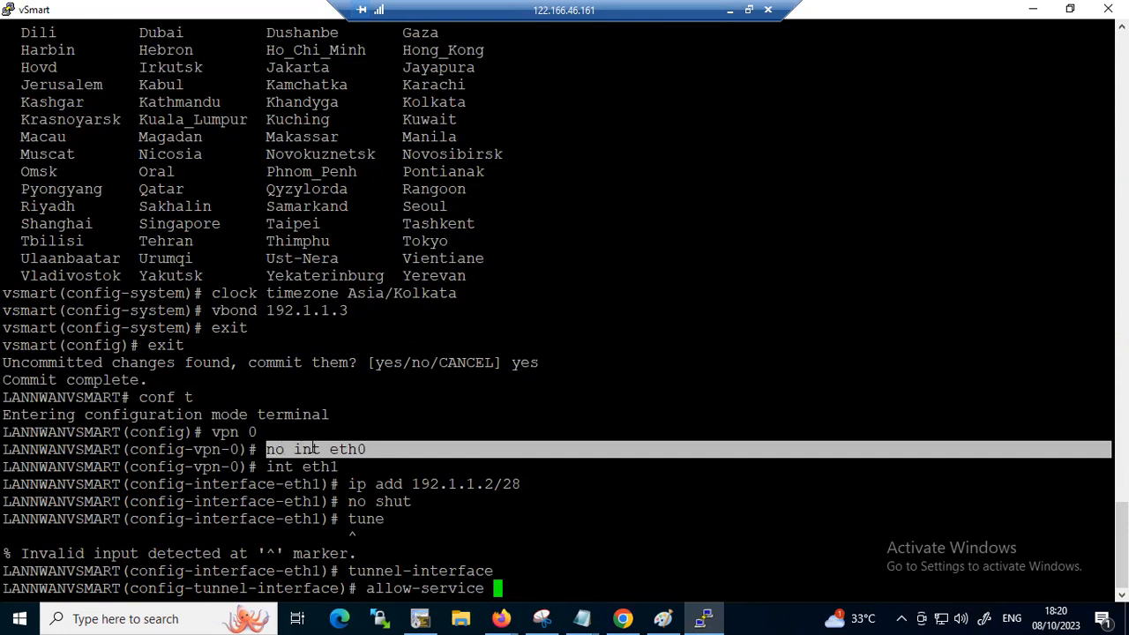
drag(367, 449, 271, 449)
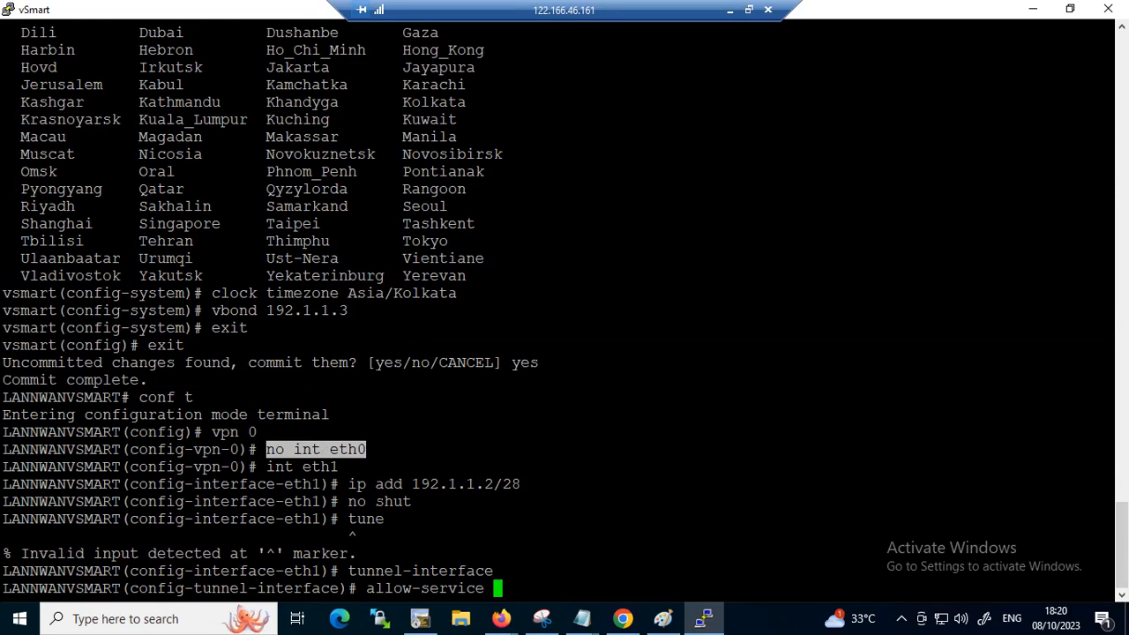
text(all)
key(Return)
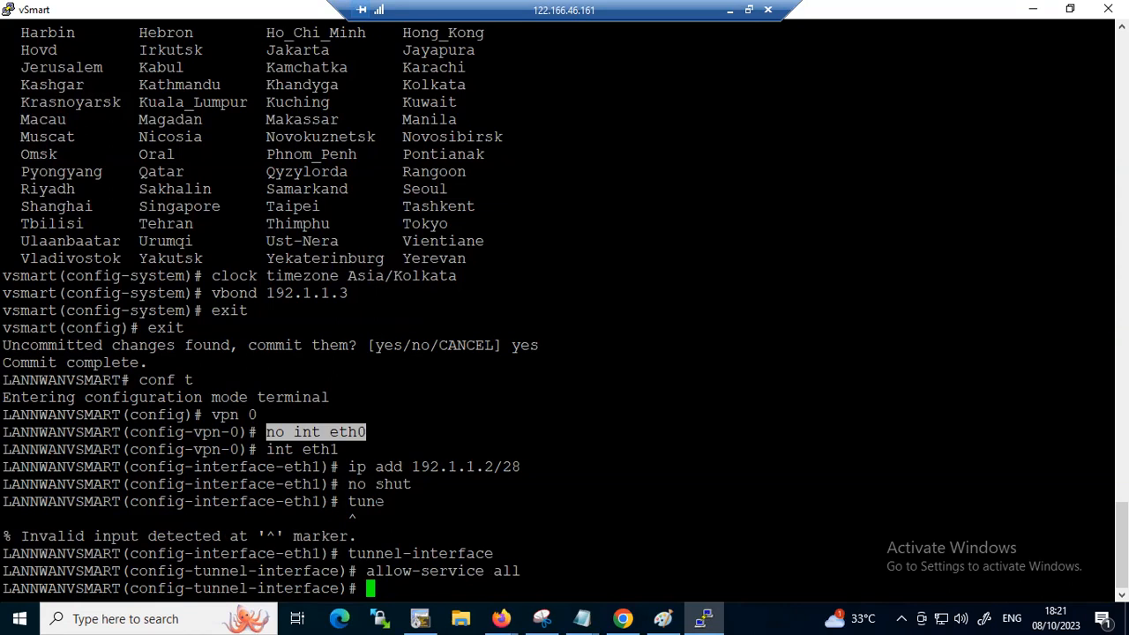
Allow the netconf and sshd services on the eth1 tunnel interface and return to the EVE-NG topology
text(allow-service )
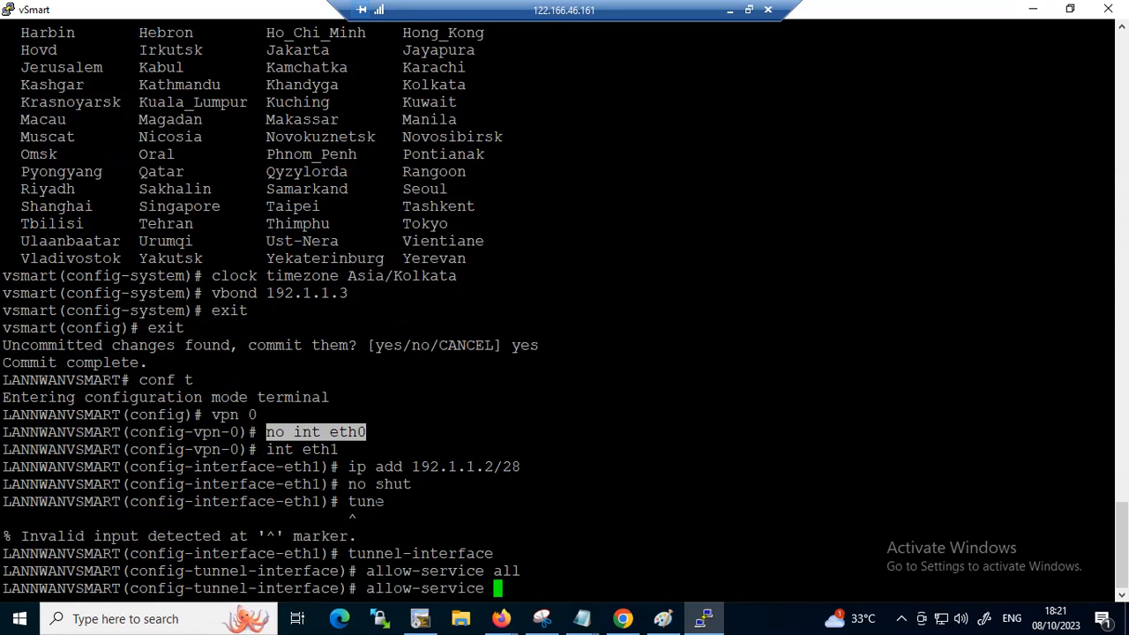
text(netconf)
key(Return)
text(allow-service sshd)
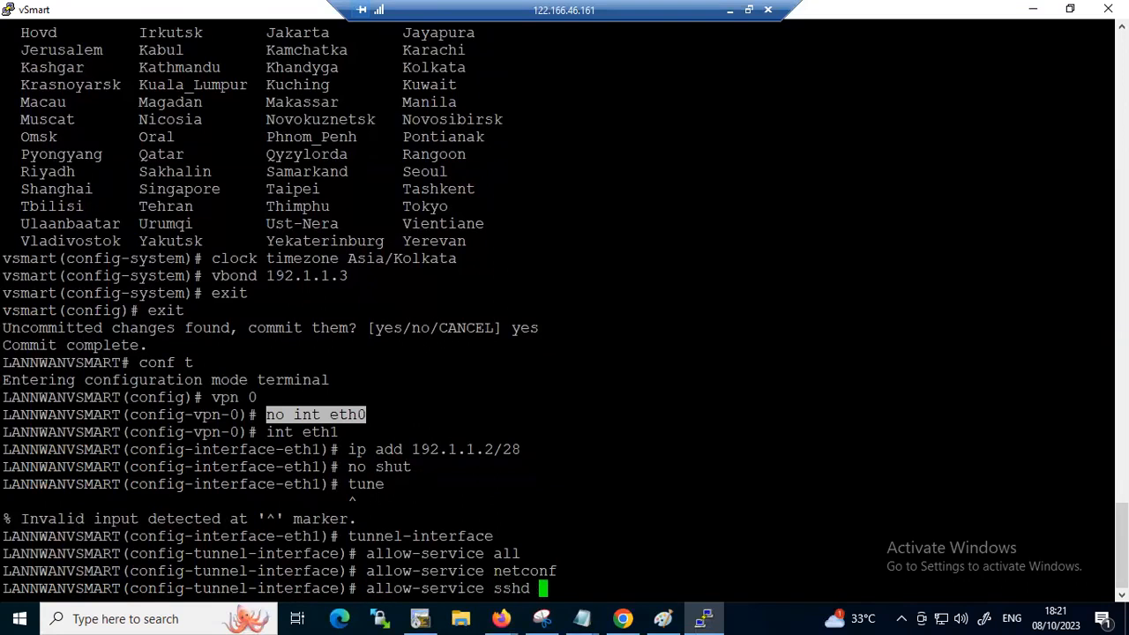
key(Return)
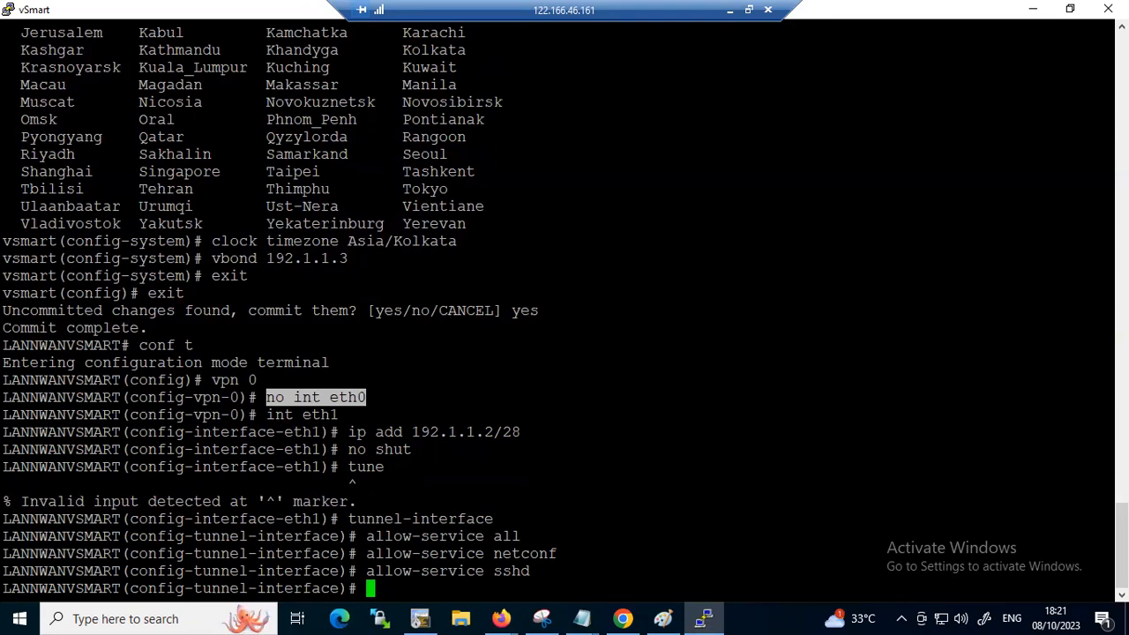
click(1034, 9)
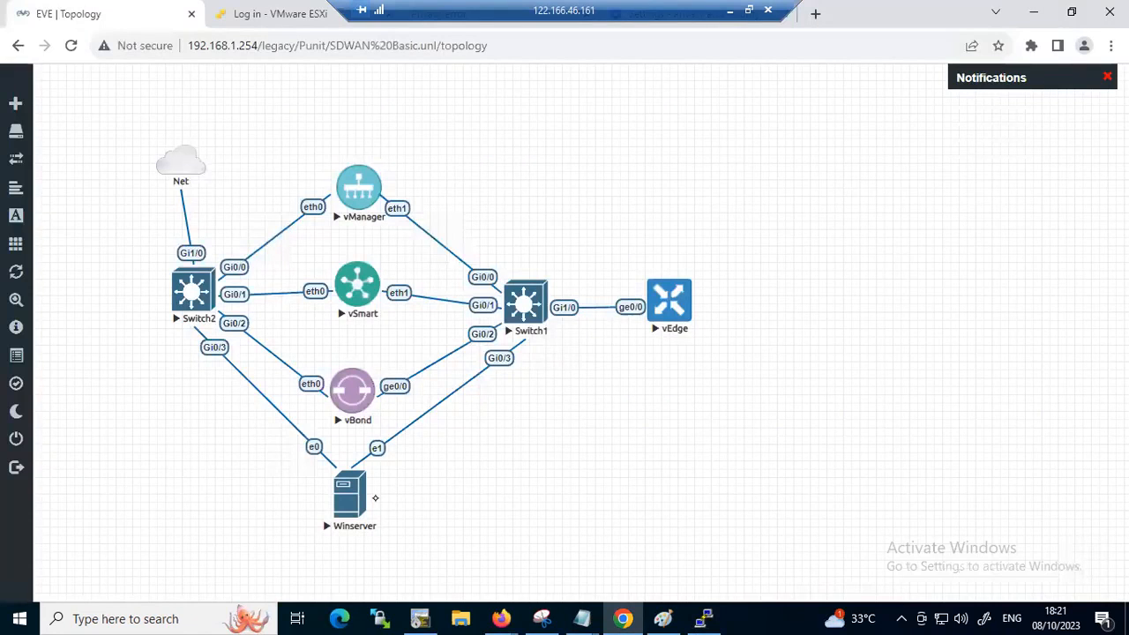
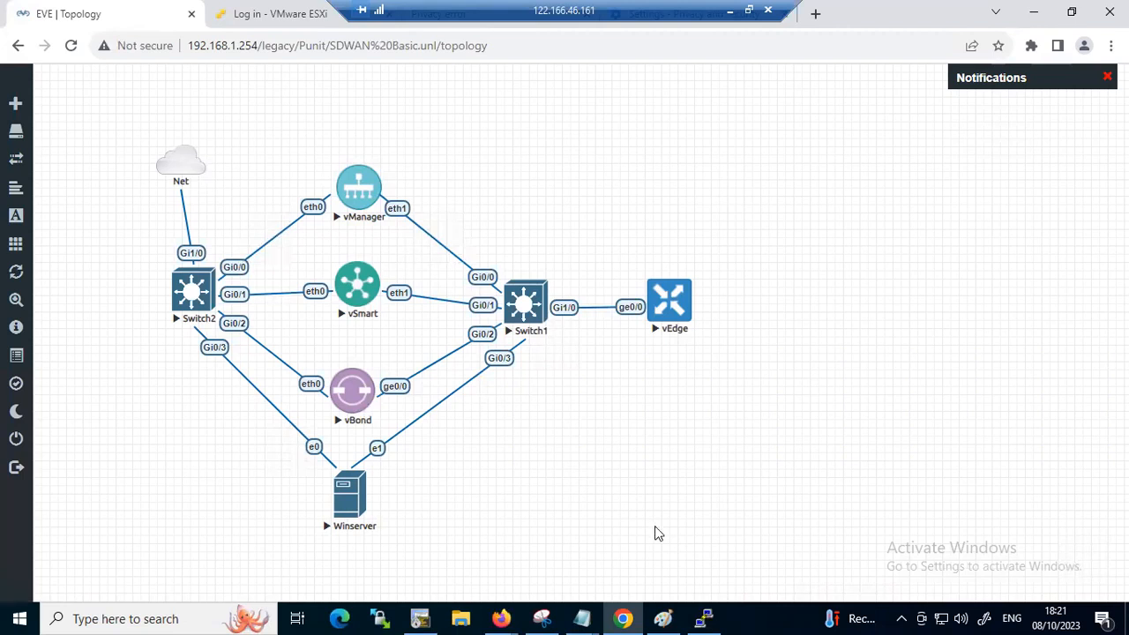
Return to the vSmart console and highlight the allow-service all, netconf and sshd commands for explanation
click(703, 617)
drag(559, 571, 366, 553)
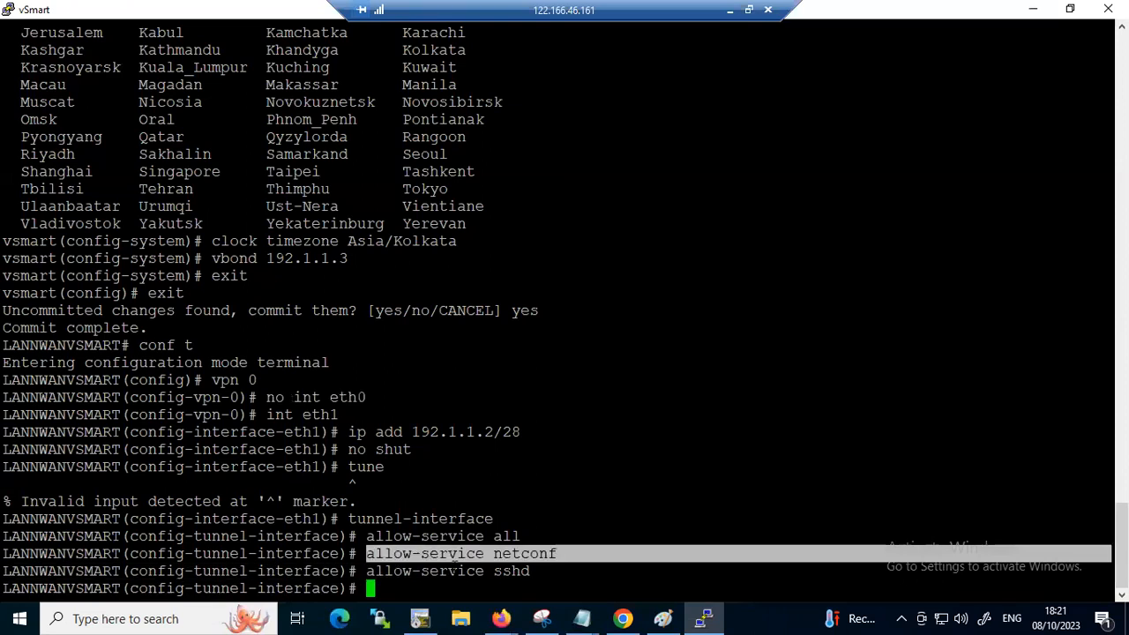
drag(562, 571, 414, 558)
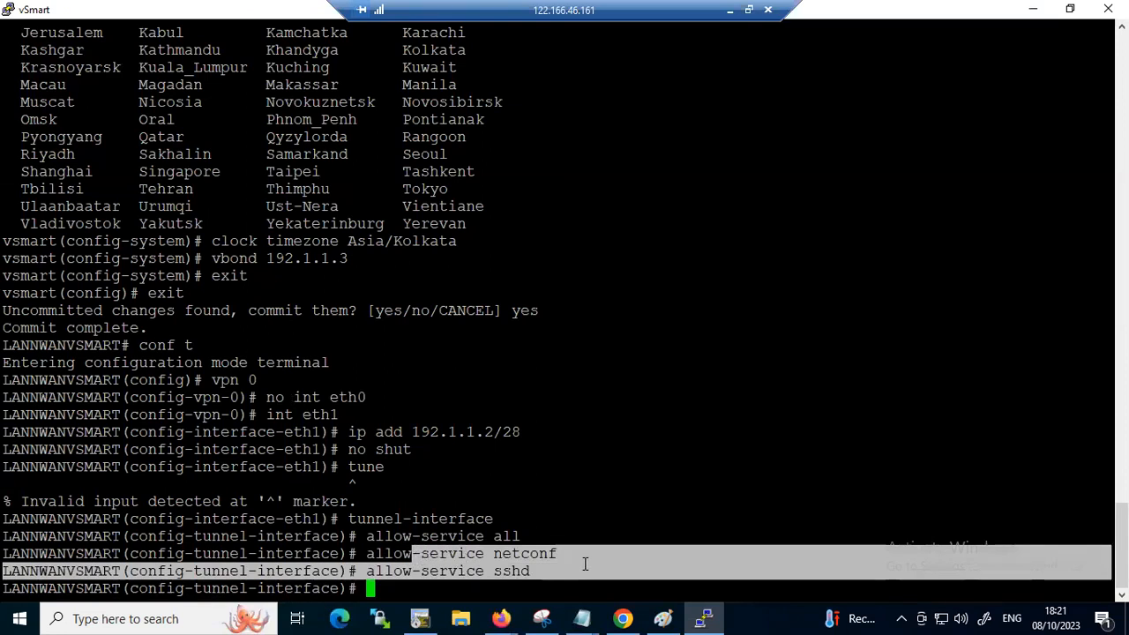
click(583, 559)
drag(565, 554, 497, 537)
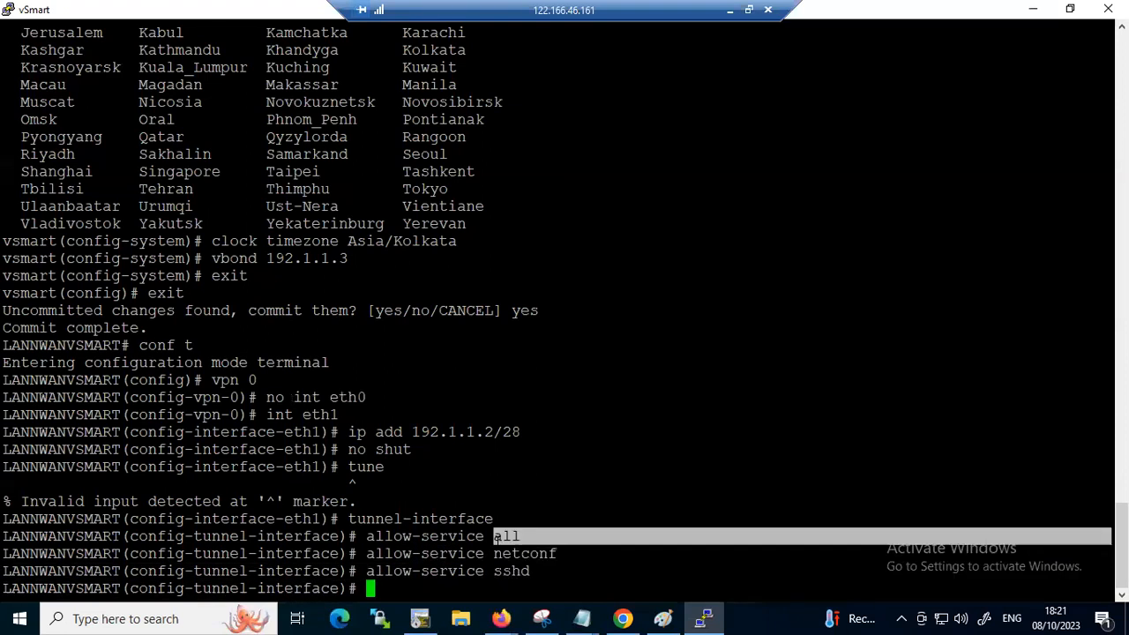
drag(559, 553, 367, 555)
drag(530, 571, 355, 536)
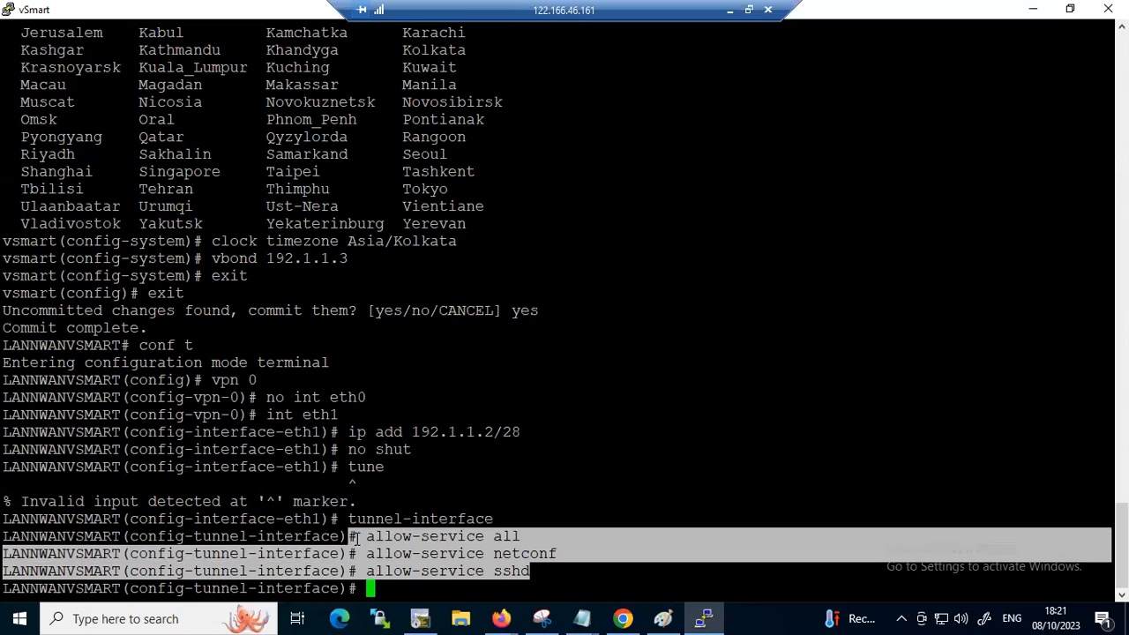
click(565, 574)
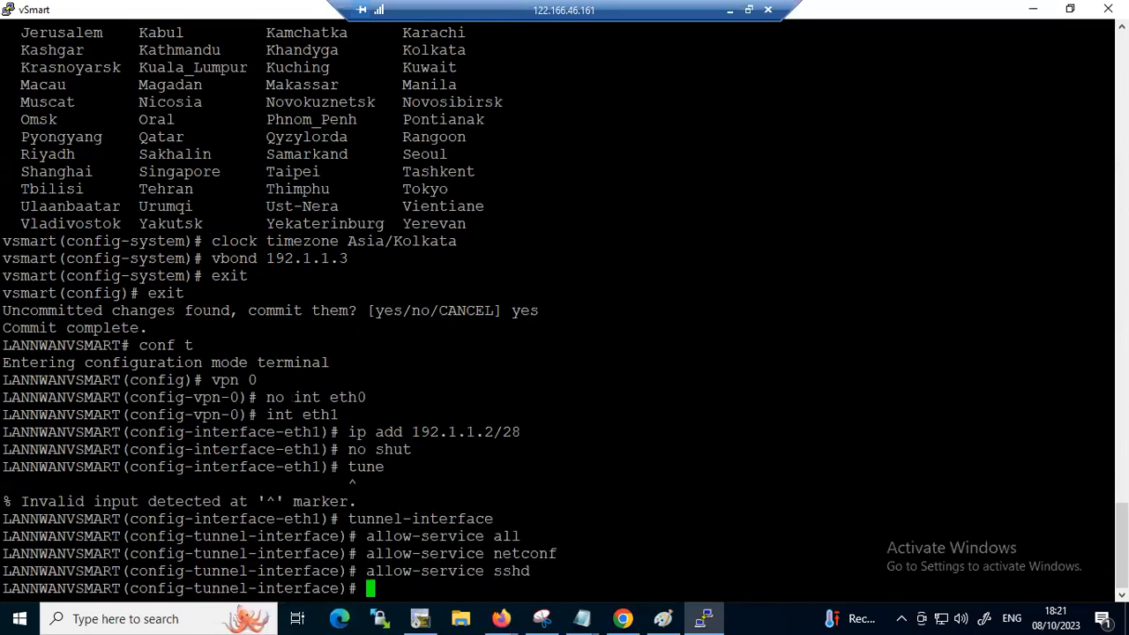
text(end)
key(BackSpace)
key(BackSpace)
key(BackSpace)
key(BackSpace)
drag(1106, 571, 496, 572)
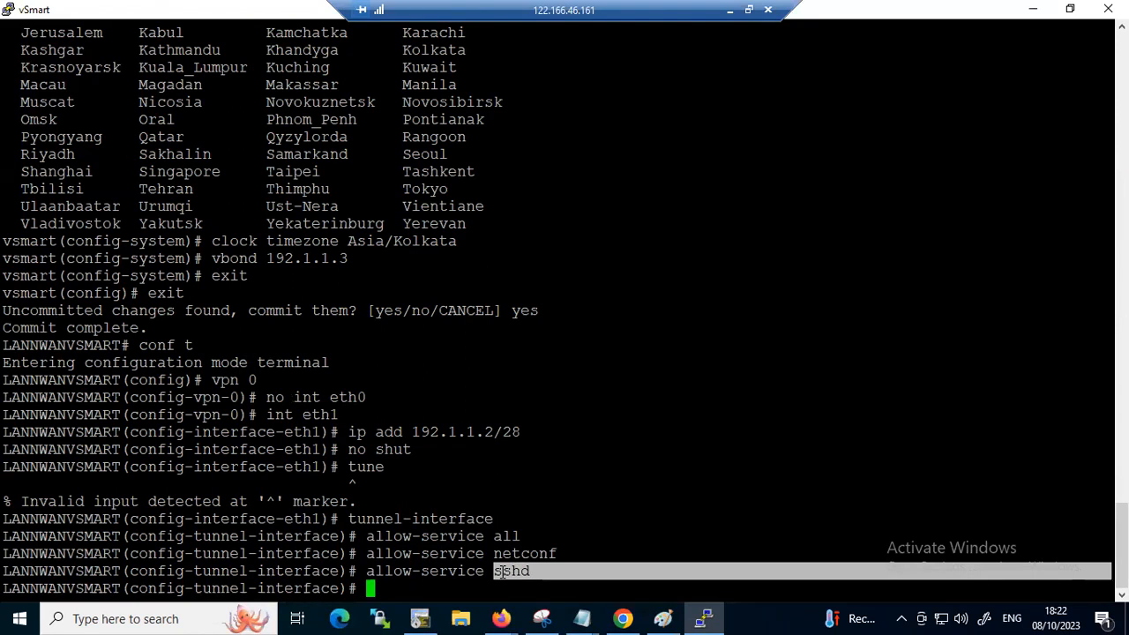
text(end)
key(BackSpace)
key(BackSpace)
key(BackSpace)
text(en)
key(BackSpace)
key(BackSpace)
key(BackSpace)
Commit the eth1 tunnel-interface configuration on vSmart
text(commit)
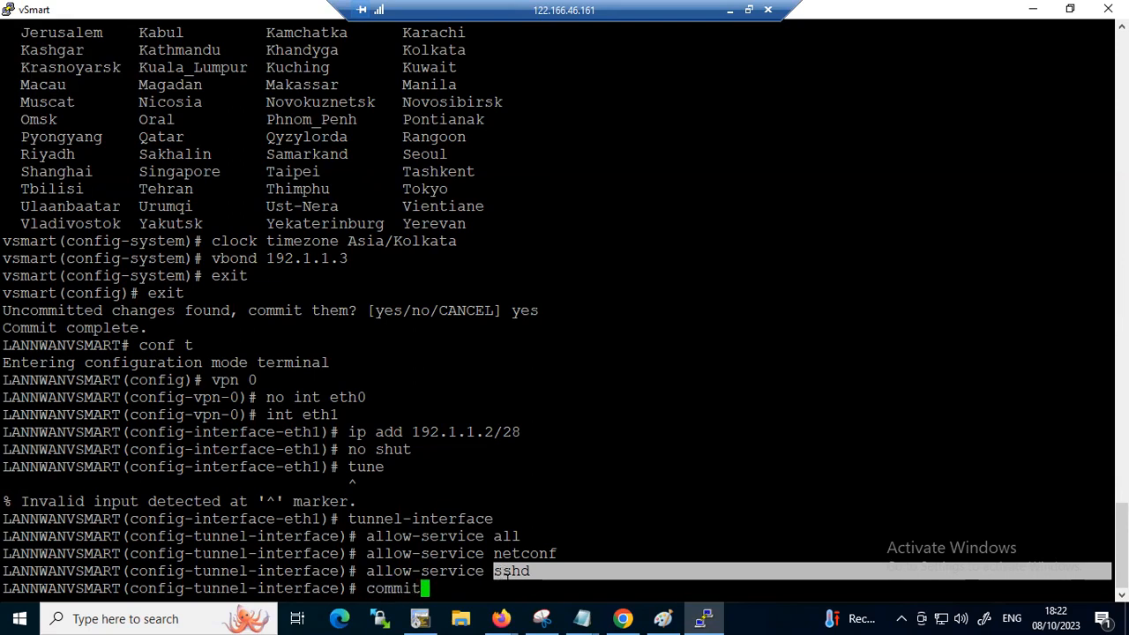
key(Return)
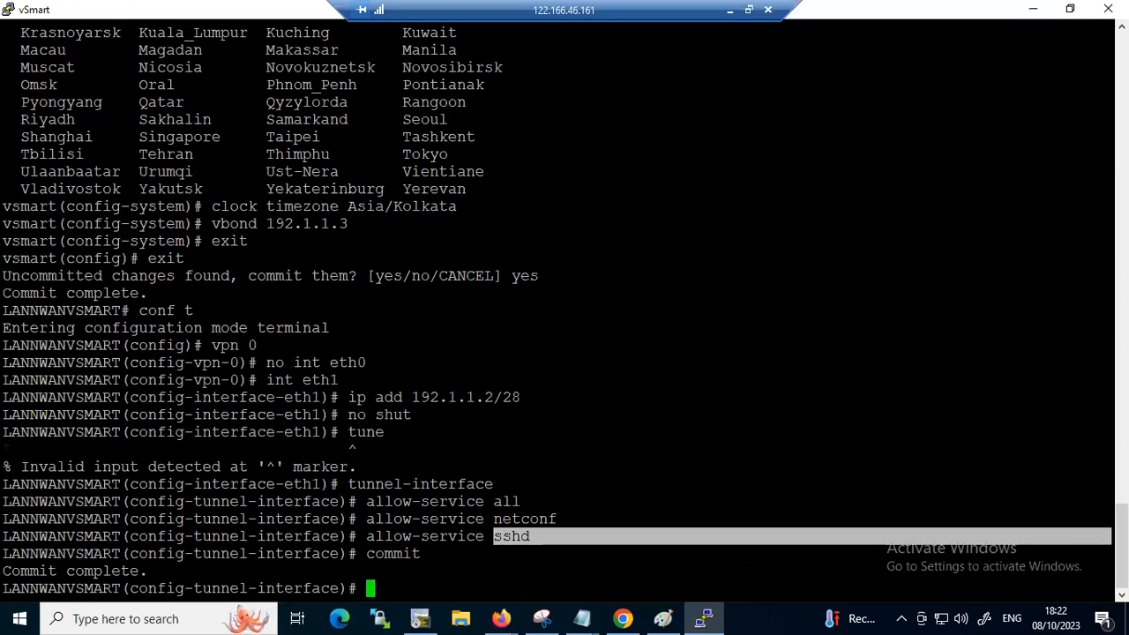
Leave the remote session, open the recent file sdwanskinny on the local computer, and review its vSmart and vBond commands
click(731, 10)
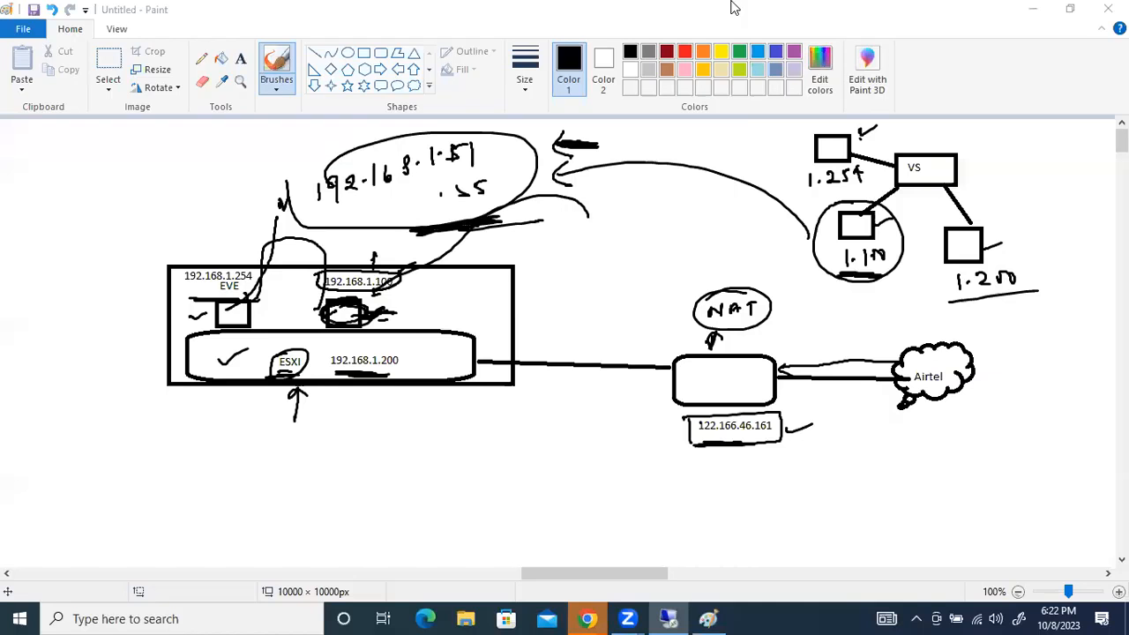
click(671, 617)
key(super+e)
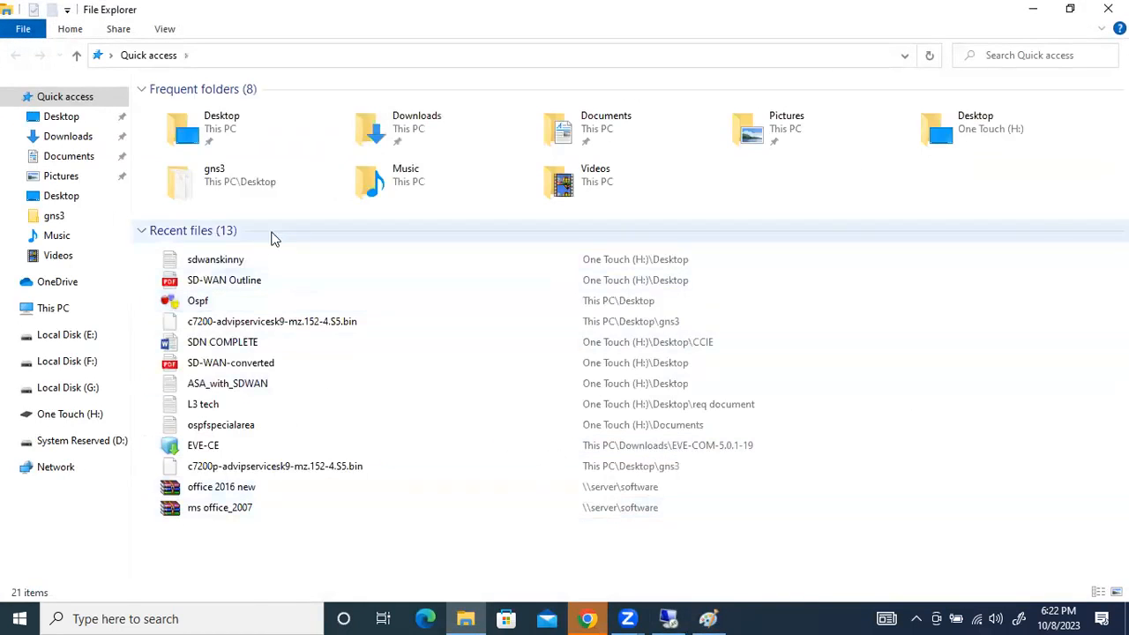
double_click(239, 259)
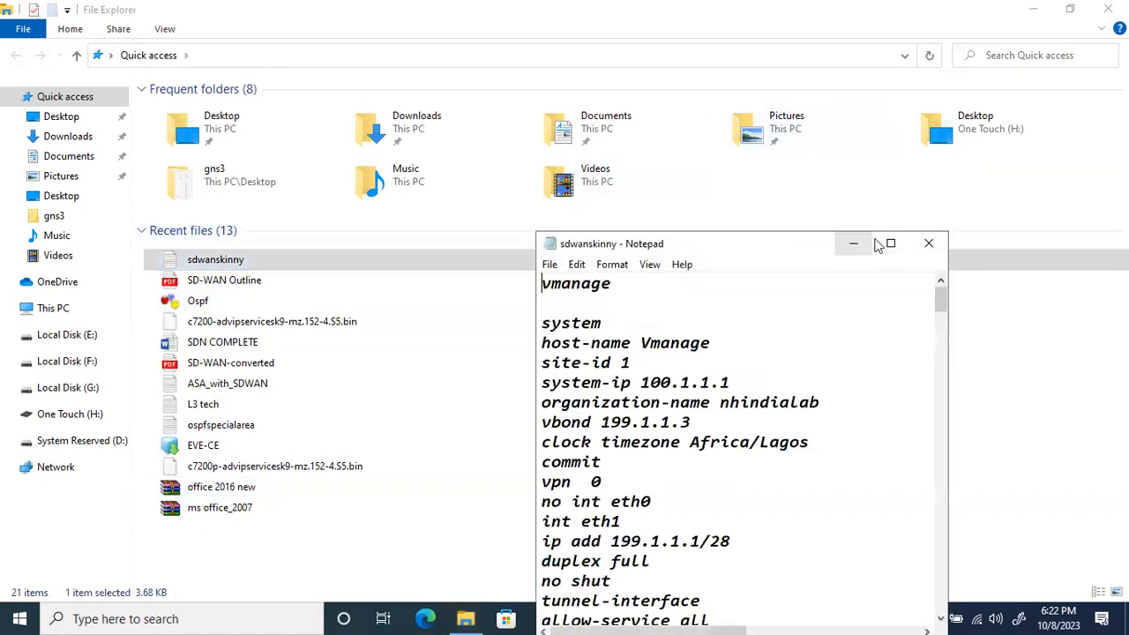
click(889, 244)
scroll(398, 284, down, 5)
scroll(380, 299, down, 7)
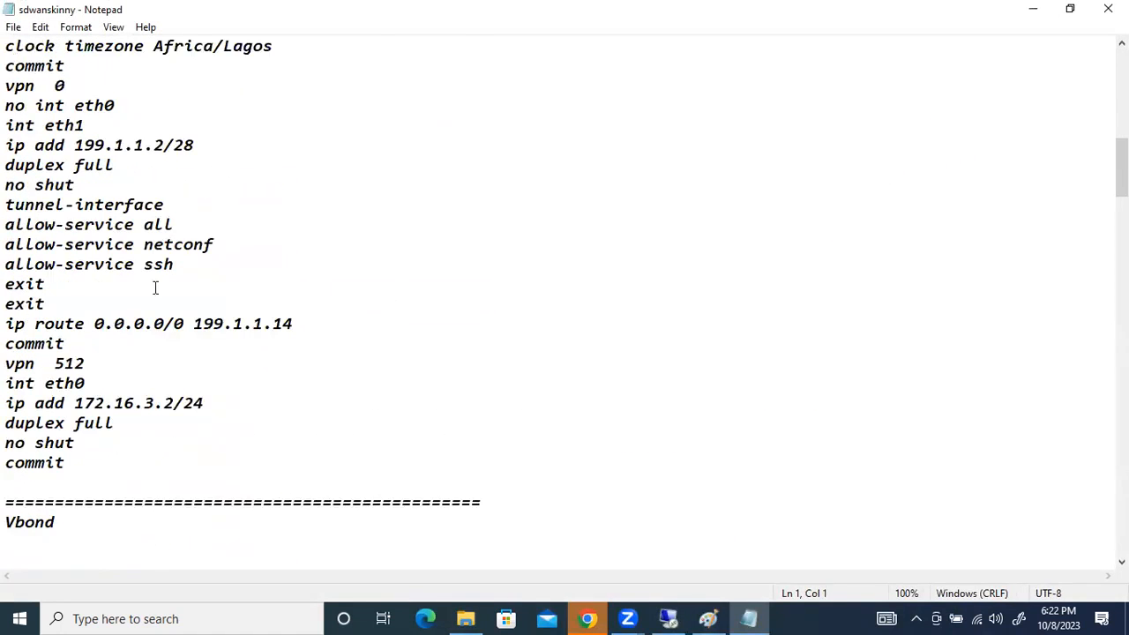
scroll(280, 280, down, 6)
scroll(281, 282, down, 4)
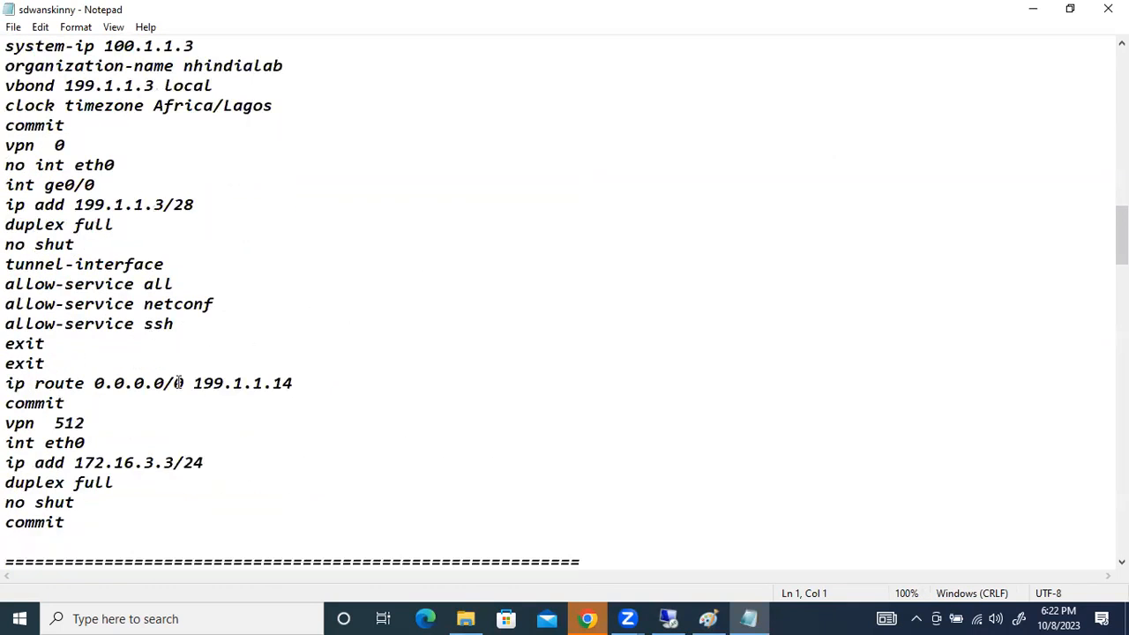
scroll(181, 364, up, 1)
scroll(201, 262, down, 20)
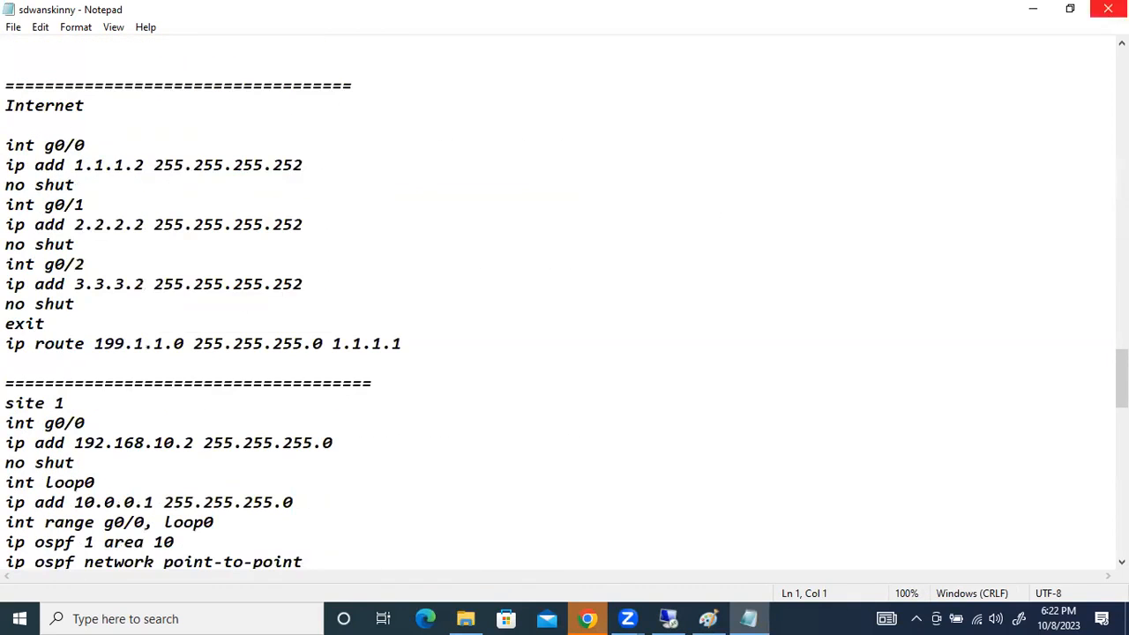
click(1033, 9)
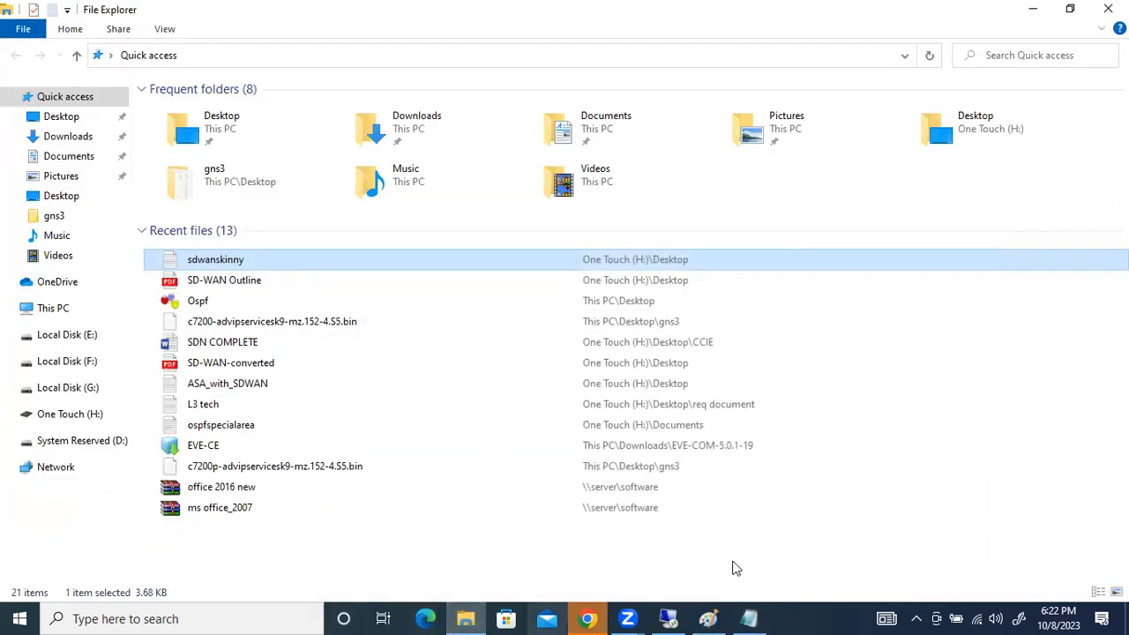
Return to the vSmart console in the remote session and exit VPN 0 to global configuration mode
click(668, 618)
click(515, 537)
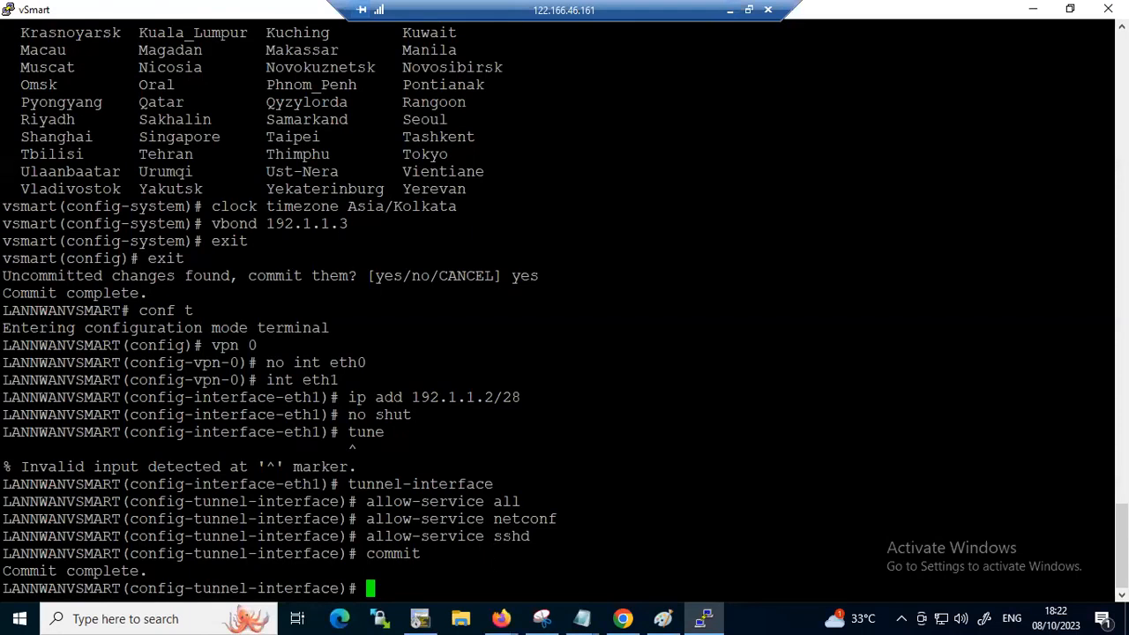
text(exit)
key(Return)
text(exit)
key(Return)
text(exit)
key(Return)
Enter VPN 512 on vSmart and open the configuration of interface eth0
text(v)
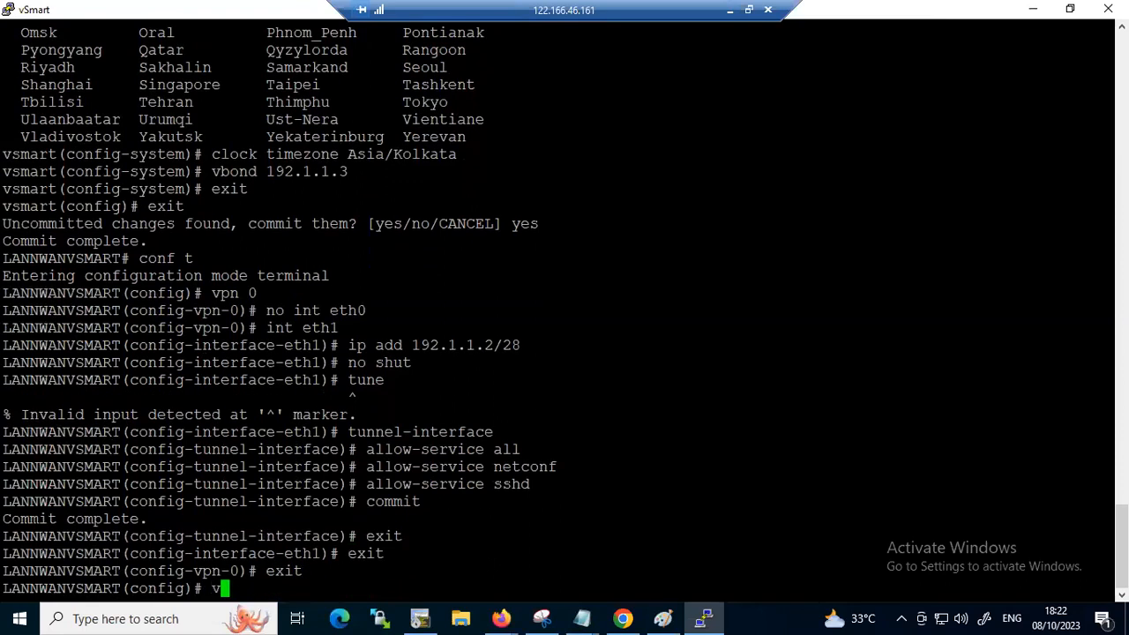
text(pn 512)
key(Return)
text(interface eth )
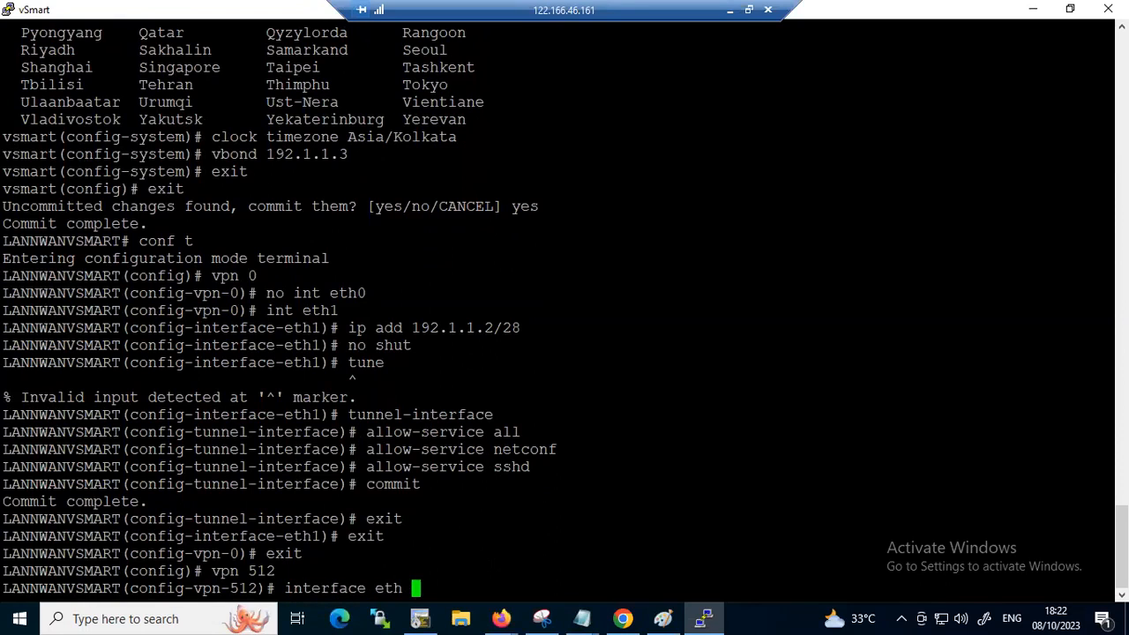
text(0)
key(Return)
text(\)
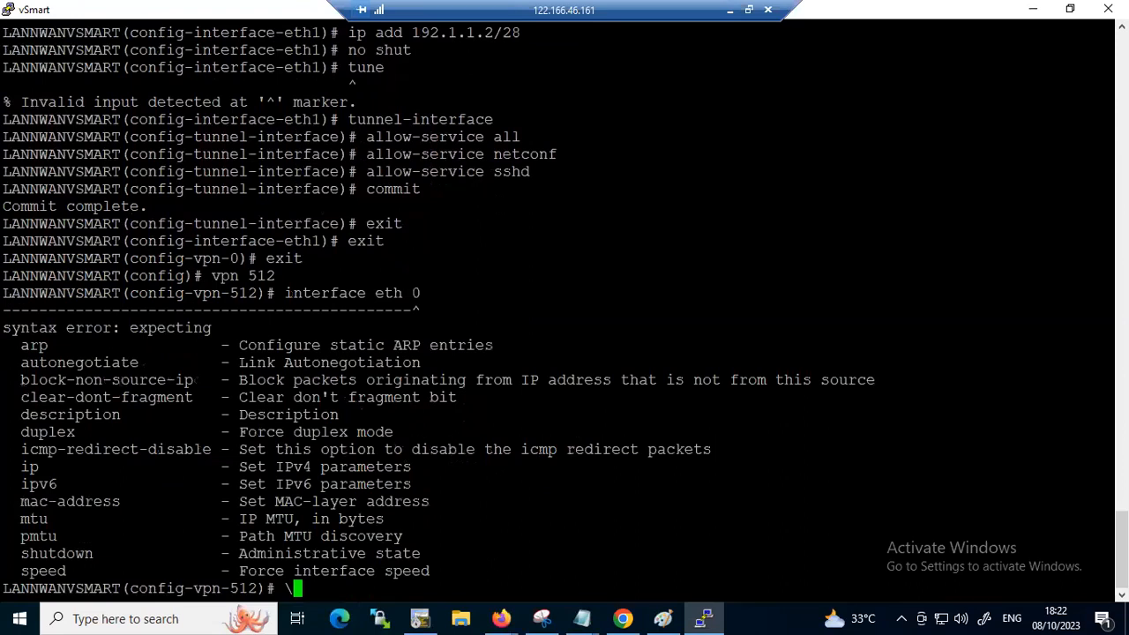
key(BackSpace)
key(Up)
key(BackSpace)
key(BackSpace)
text(0)
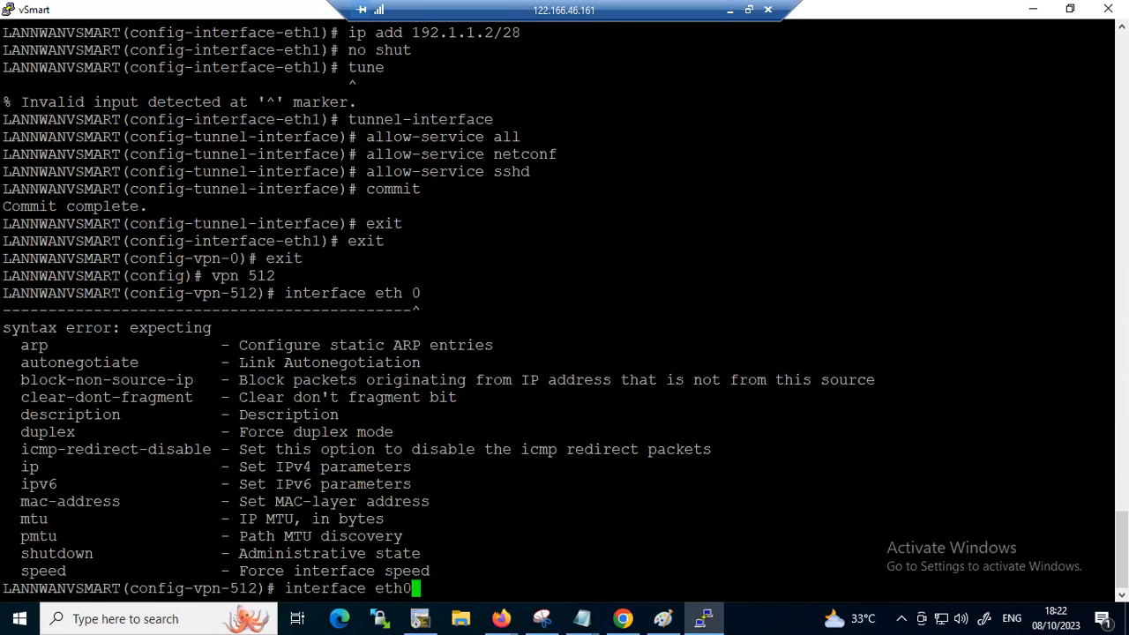
key(Return)
Assign the IP address 192.168.1.52/24 to eth0 in VPN 512
text(ip ad)
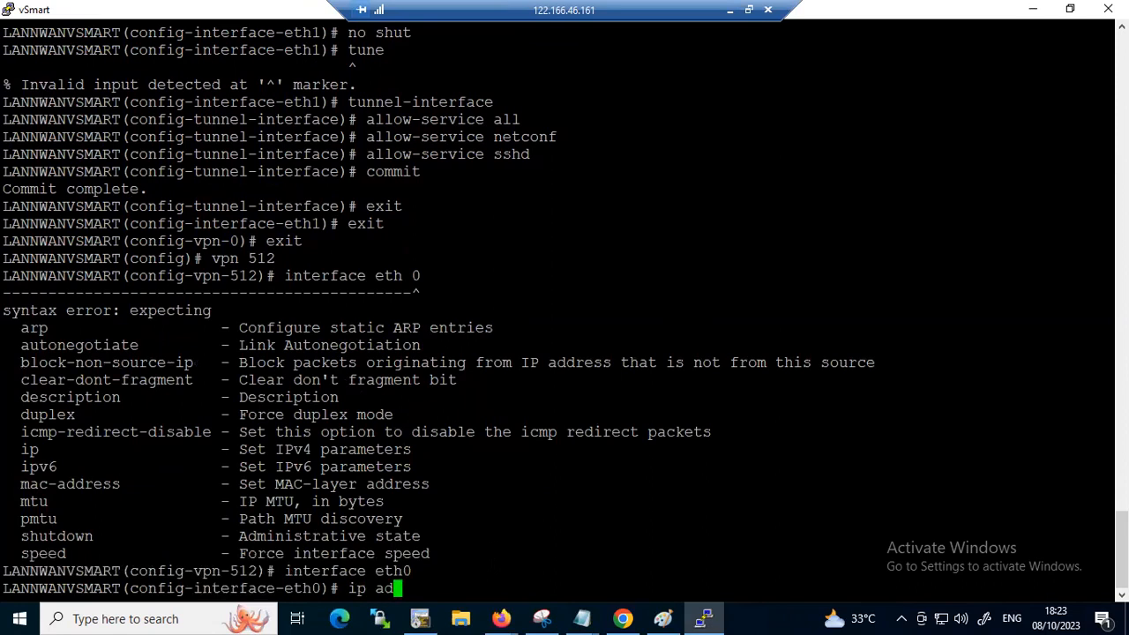
text(d 192.168.)
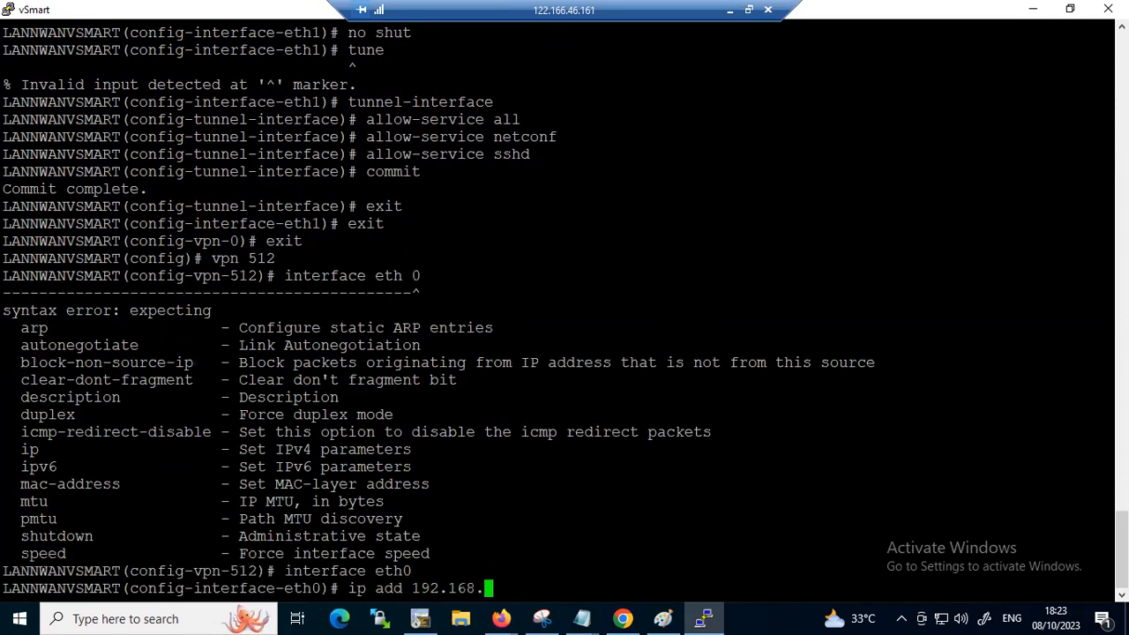
text(5)
key(BackSpace)
text(1.51)
key(BackSpace)
text(2/24)
key(Return)
Enable eth0 with "no shut" and commit the VPN 512 configuration
text(no shut)
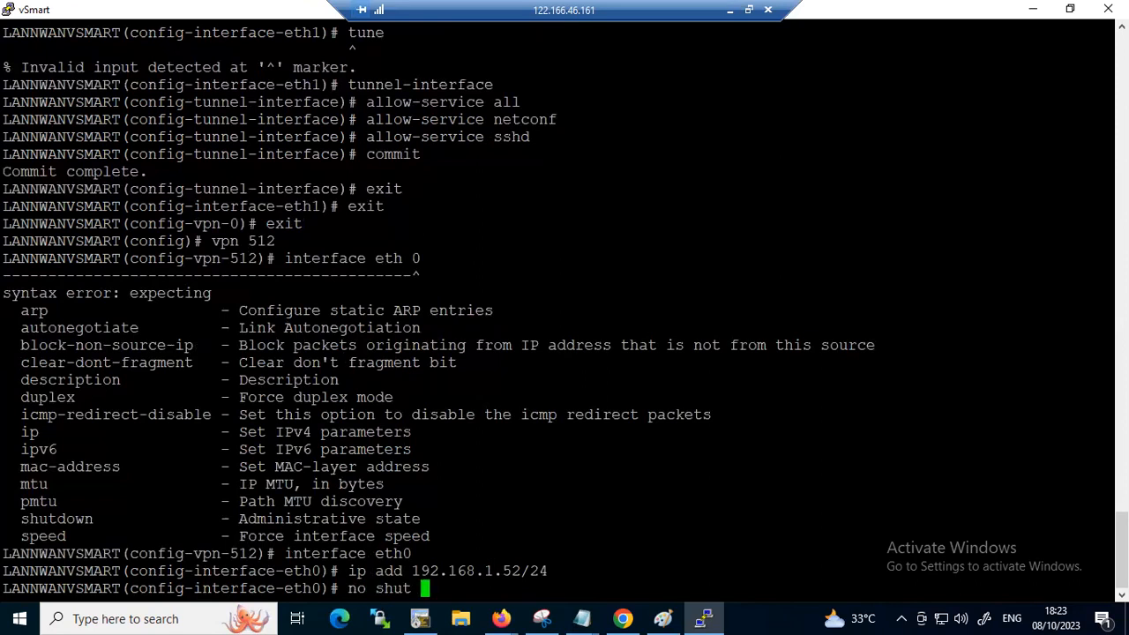
key(Return)
text(commit)
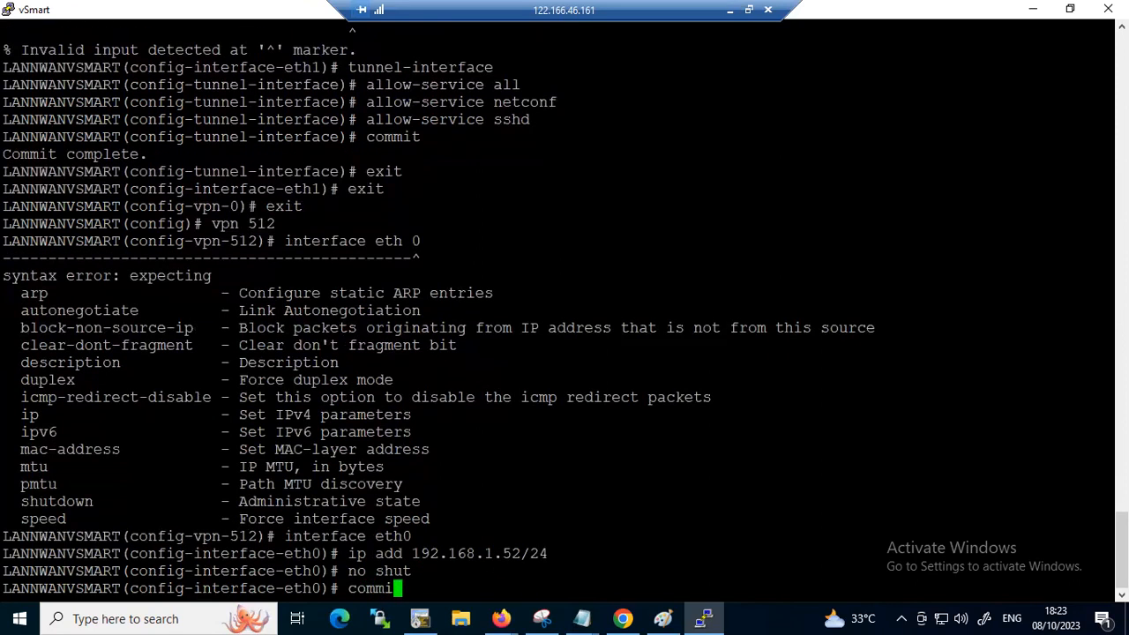
key(Return)
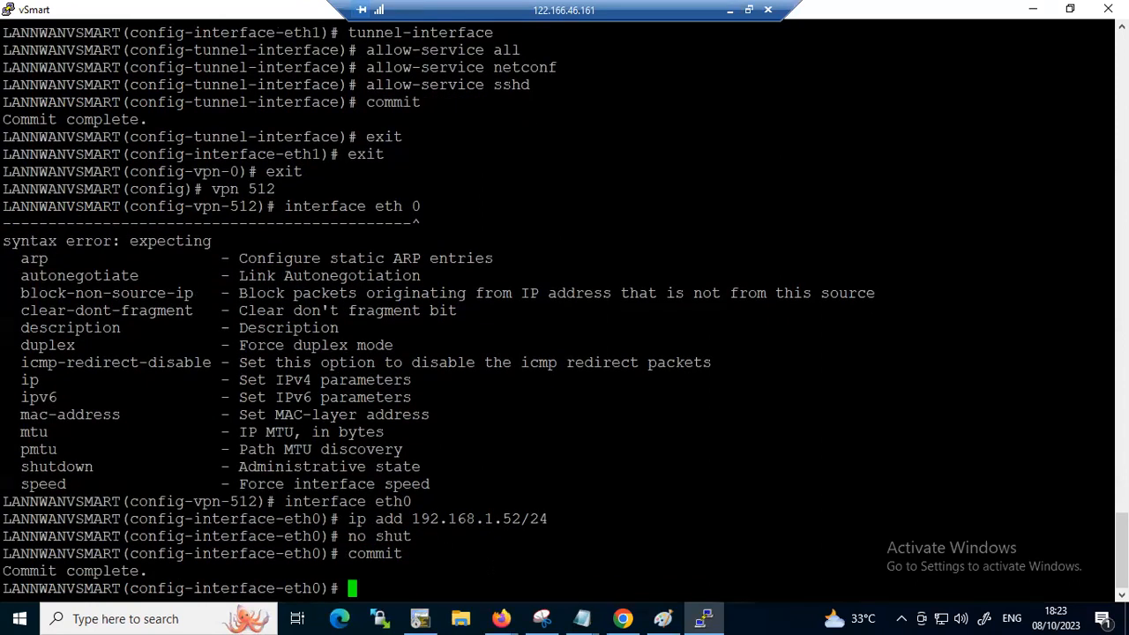
Exit to global configuration mode and display the command history with "do show his"
key(Return)
key(Return)
text(exit)
key(Return)
text(exit)
key(Return)
text(do show his)
key(Return)
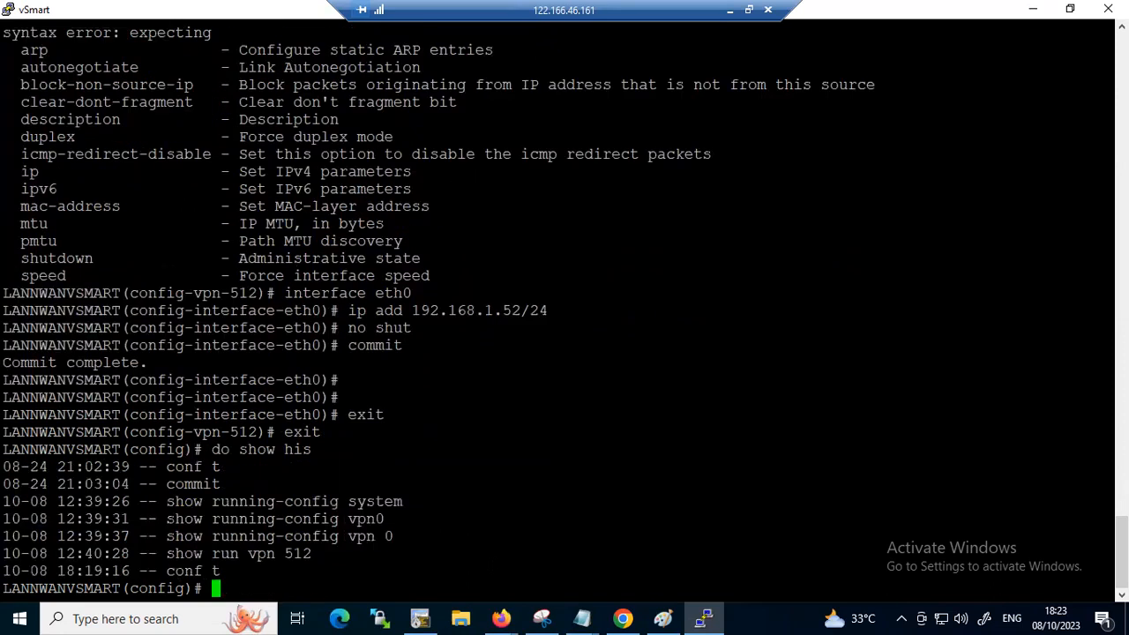
key(Return)
key(Return)
key(Return)
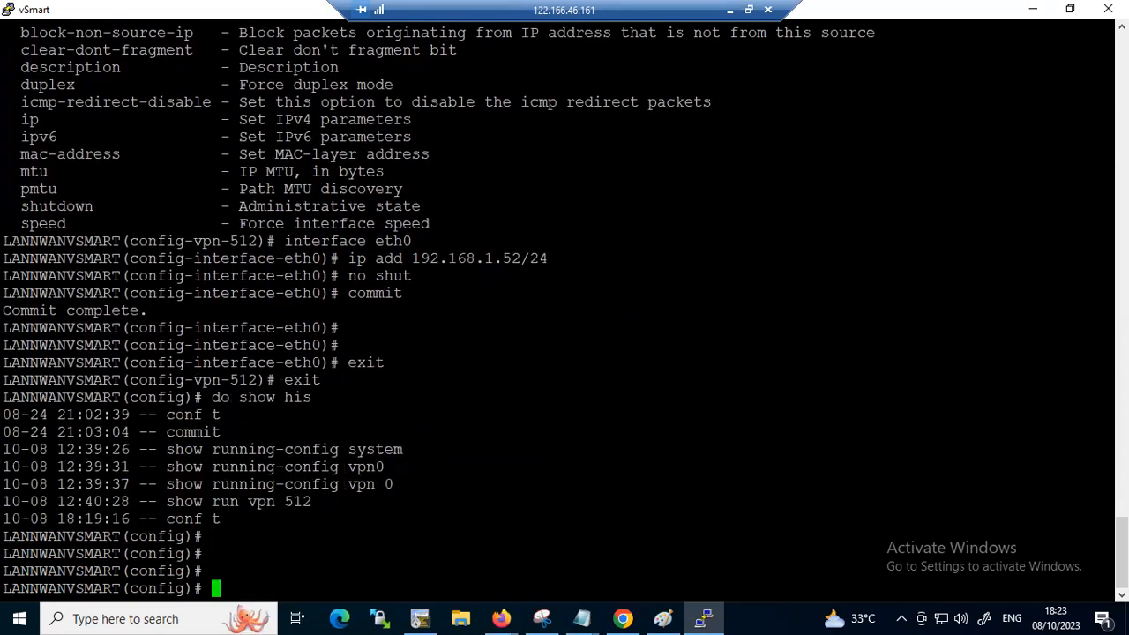
key(Return)
key(Return)
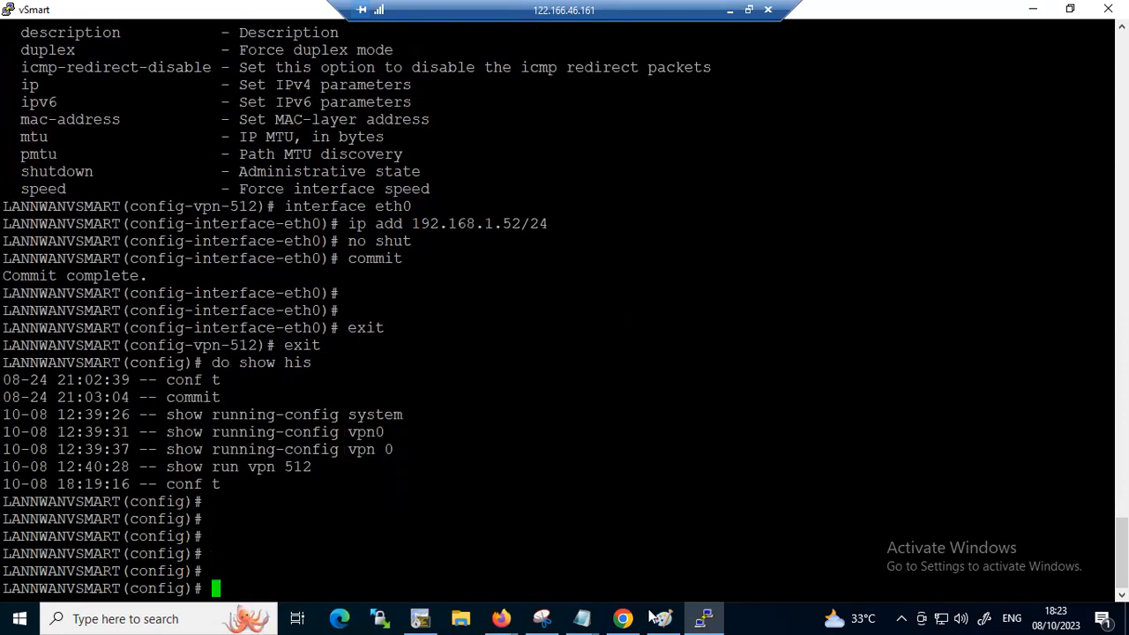
Switch to the Notepad notes and add the lines "vpn 0", "no int eth0" and "int eth1" below commit
mouse_move(582, 618)
click(640, 539)
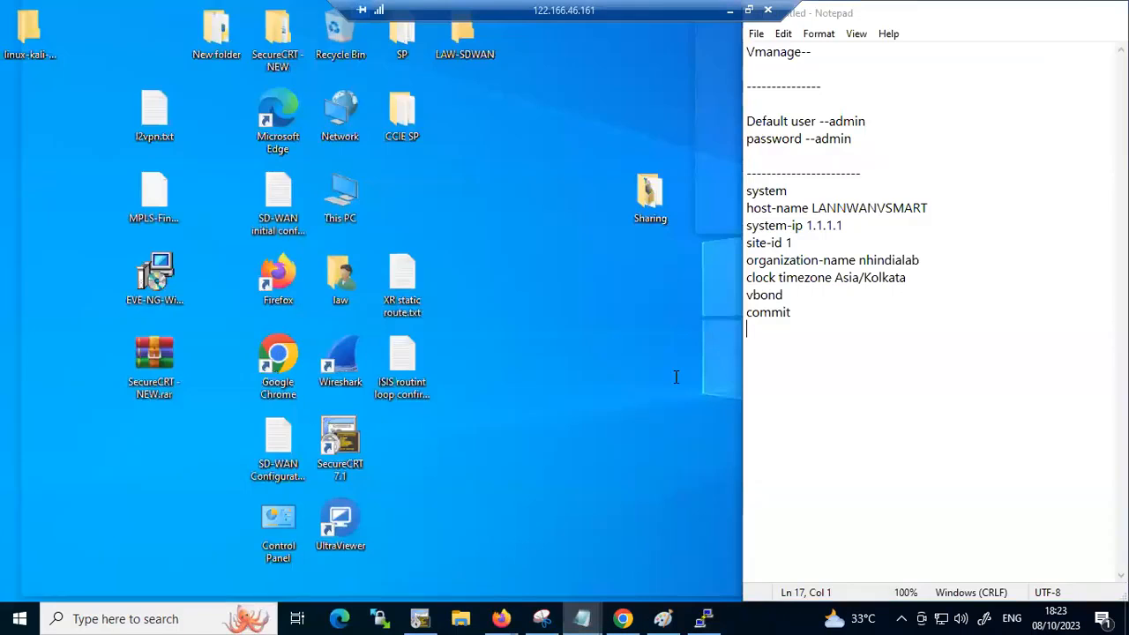
drag(777, 328, 748, 188)
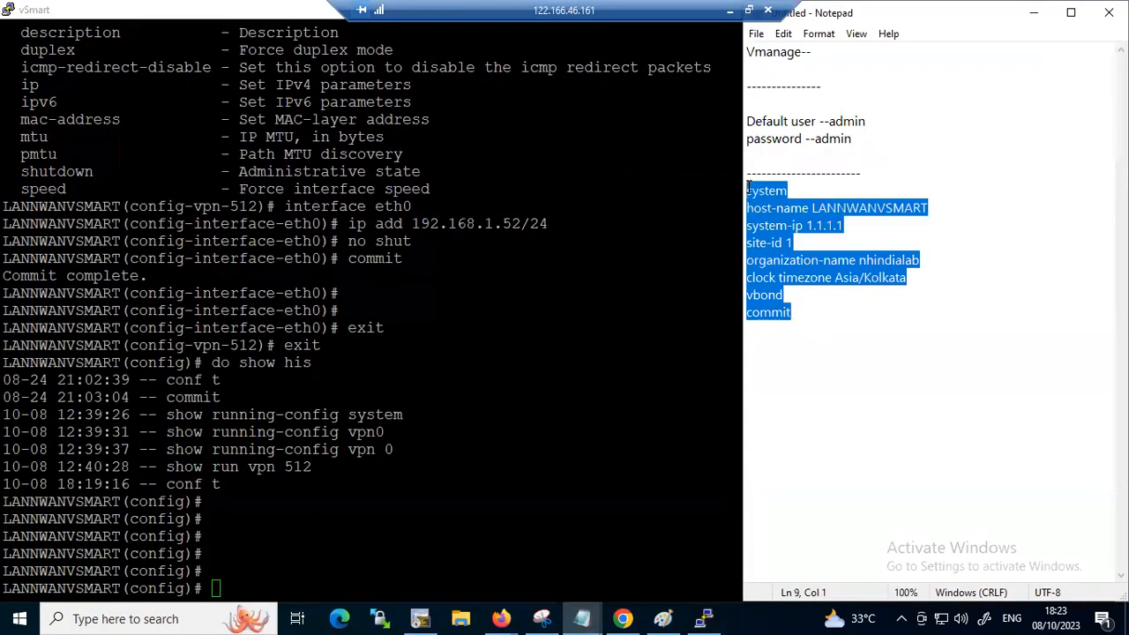
click(811, 327)
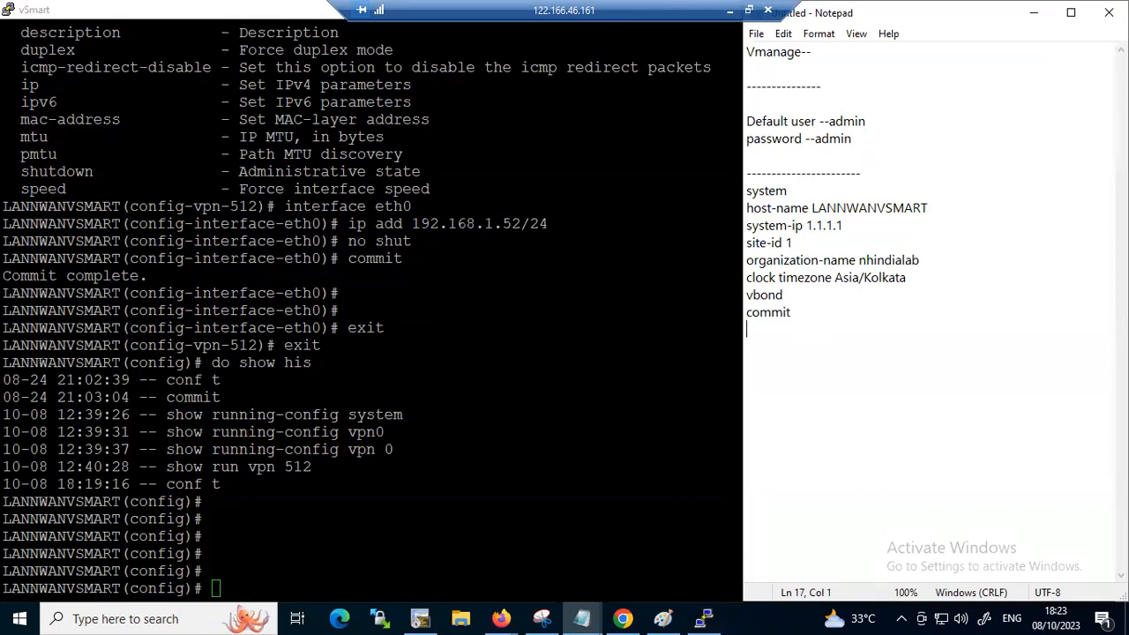
text(vpn )
text(0 )
text(no int)
text( eth)
text(0)
text(int )
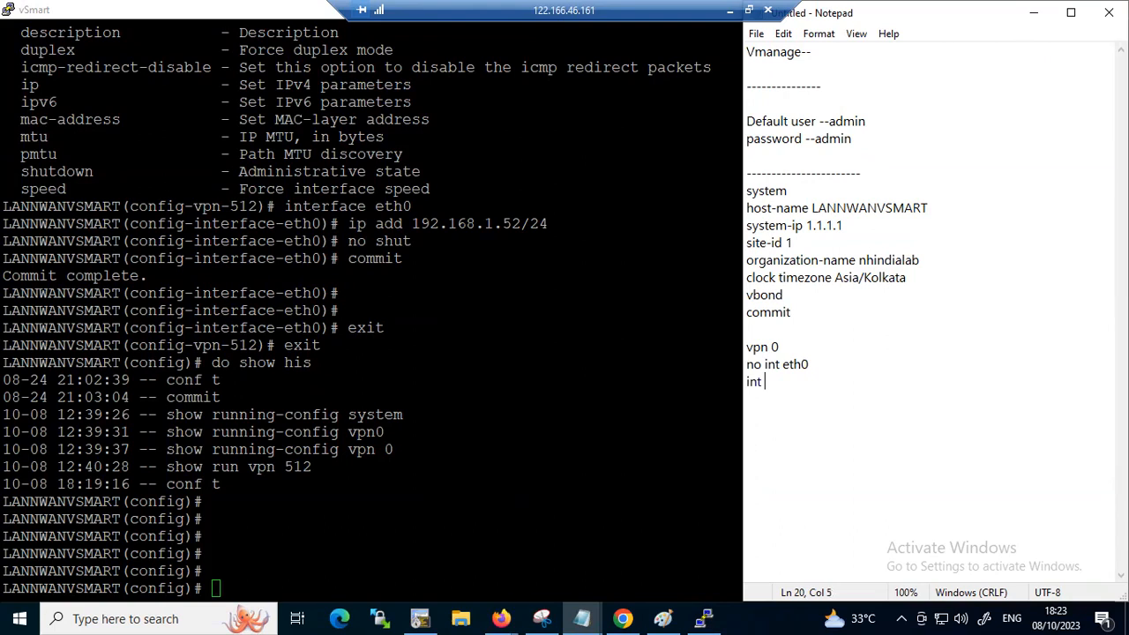
text(eth1)
key(Return)
Begin eth1's address line in the notes with "ip add" and the 192.1.1.2 address, ready for its prefix length
text(ip add 192.1.1.1)
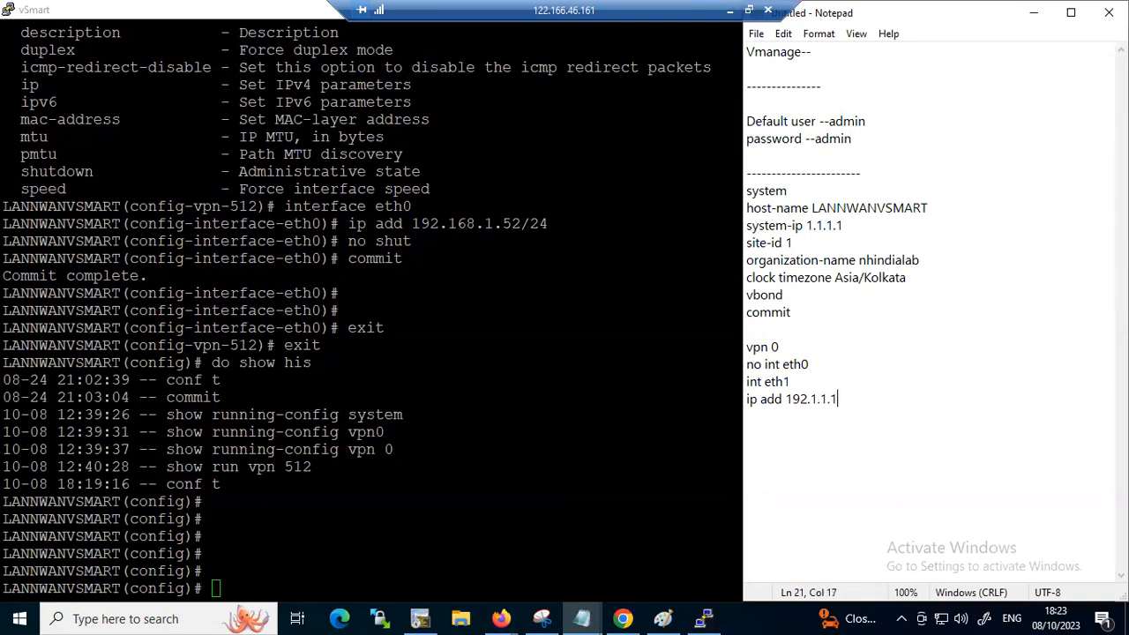
text(/)
Complete the vbond line in the notes with the address 192.1.1.3
key(Up)
key(Up)
key(Up)
key(Up)
key(Up)
key(Right)
key(Right)
key(Left)
text(192.1.1.1.)
key(BackSpace)
key(BackSpace)
text(23)
key(BackSpace)
key(BackSpace)
text(3)
Finish eth1's address line in the notes with the /28 prefix length
key(Down)
key(Right)
key(Right)
key(Right)
key(Right)
key(Right)
text(28)
key(Return)
Add the lines "no shut" and "tunnel-interface" to the VPN 0 notes
text(nom shut)
key(BackSpace)
key(BackSpace)
key(BackSpace)
key(BackSpace)
key(BackSpace)
key(BackSpace)
key(BackSpace)
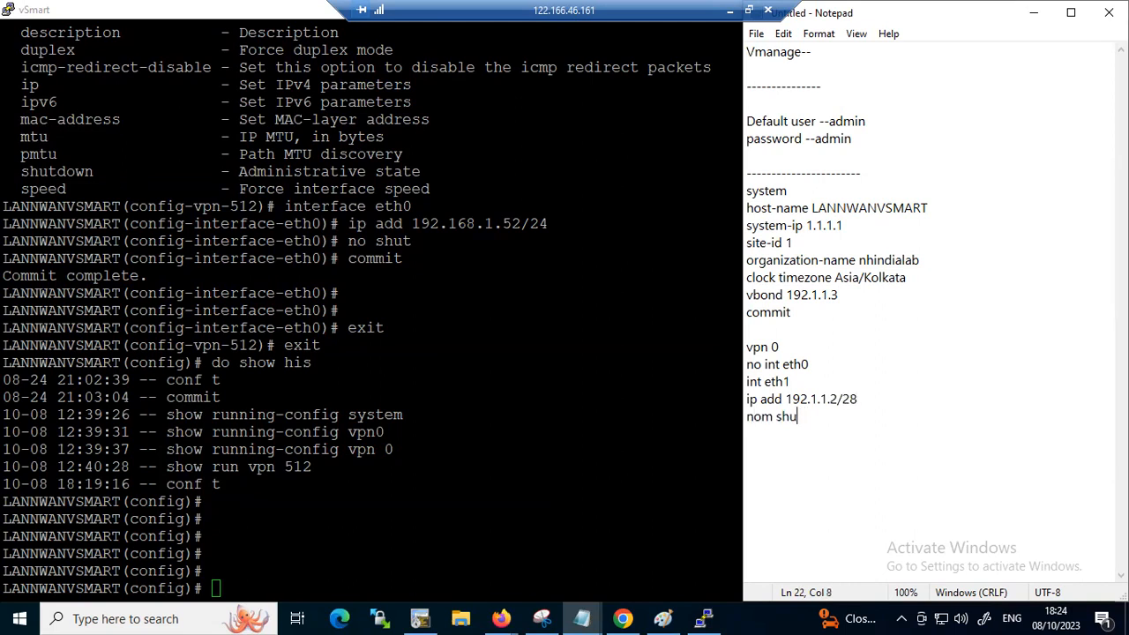
text(shut tunnel)
text(-interface)
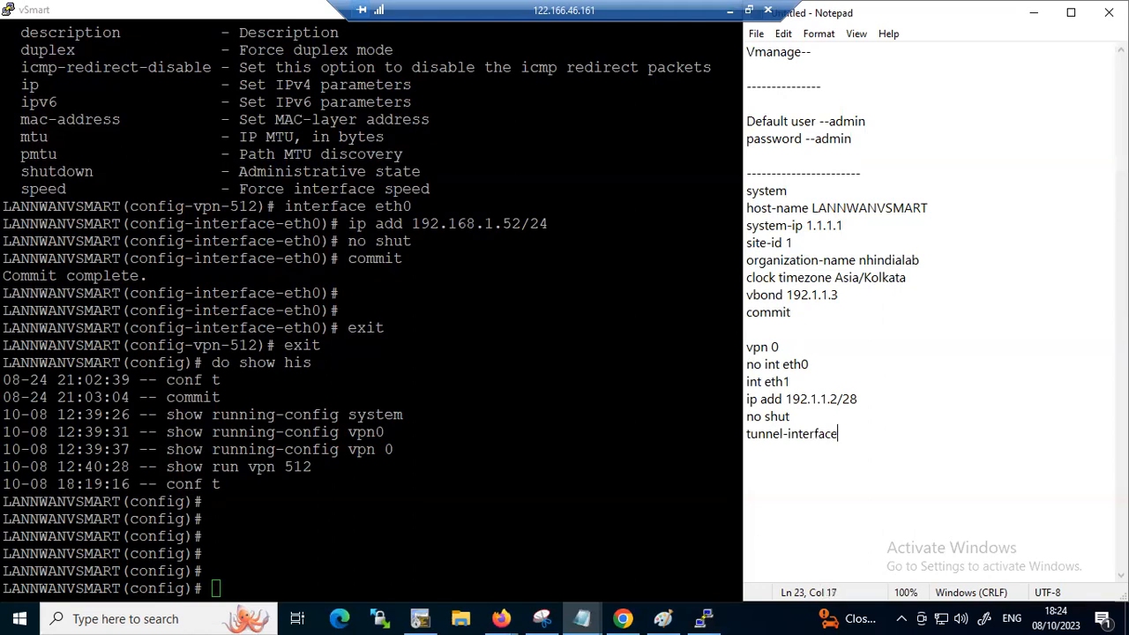
Add the line "allow-service all" below "tunnel-interface" in the VPN 0 notes
key(Return)
text(allow-service all)
key(Return)
Add the line "allow-service netconf" to the VPN 0 notes and start a new line
text(allow-service)
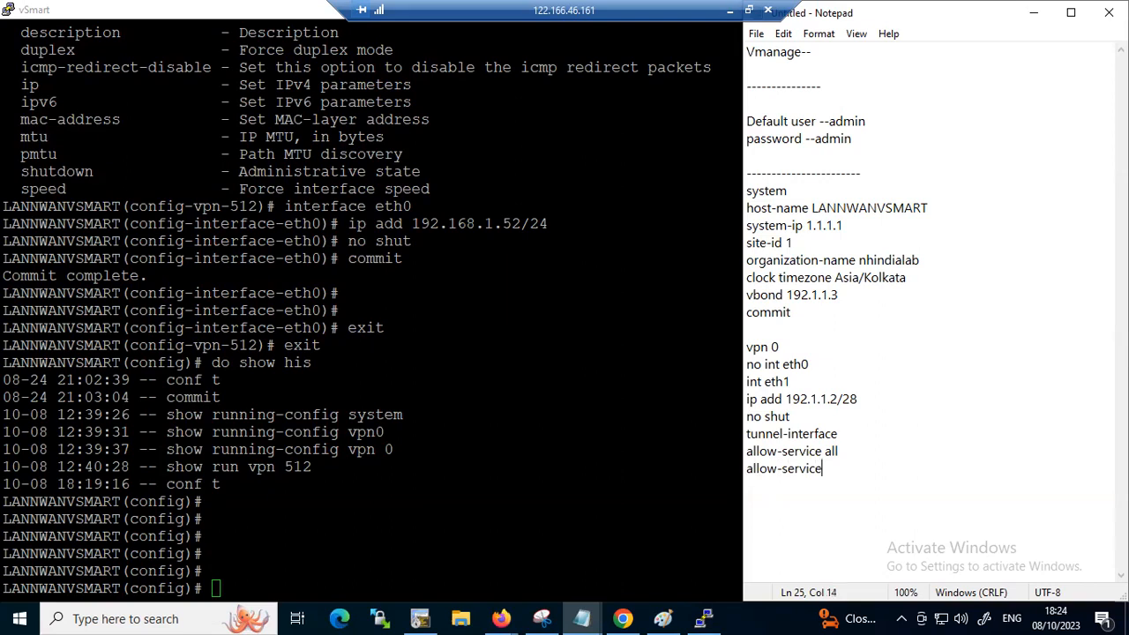
text( netw)
key(BackSpace)
text(conf)
key(Return)
key(BackSpace)
key(Return)
Finish the VPN 0 notes with the lines "allow-service sshd" and "commit"
text(allow-serv)
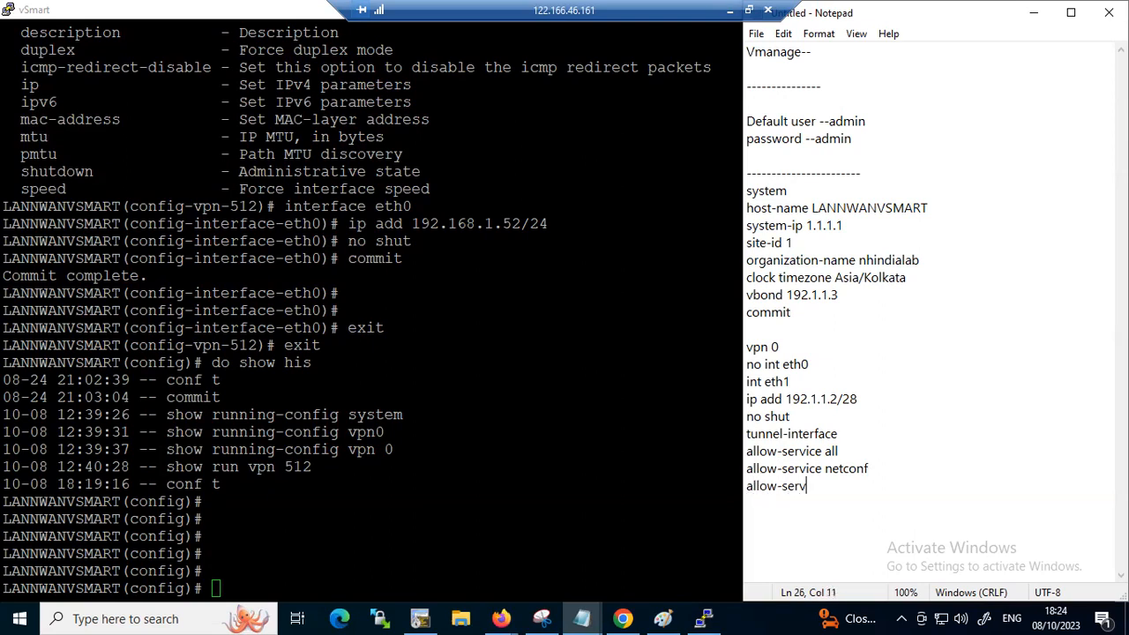
text(ice sshd)
key(Return)
text(commit)
key(Return)
Mark up the allow-service lines with the pen, noting API for netconf and SSH for sshd, and clear the annotations
drag(844, 451, 745, 452)
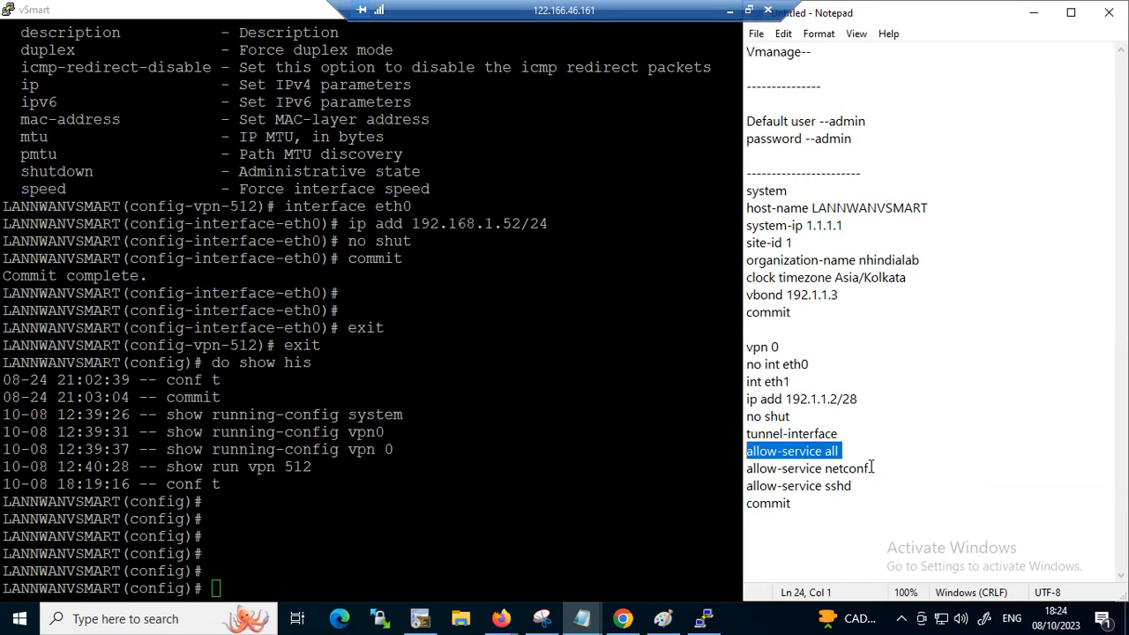
mouse_move(873, 454)
mouse_down()
mouse_move(882, 492)
mouse_move(854, 505)
mouse_move(861, 476)
mouse_move(879, 474)
mouse_up()
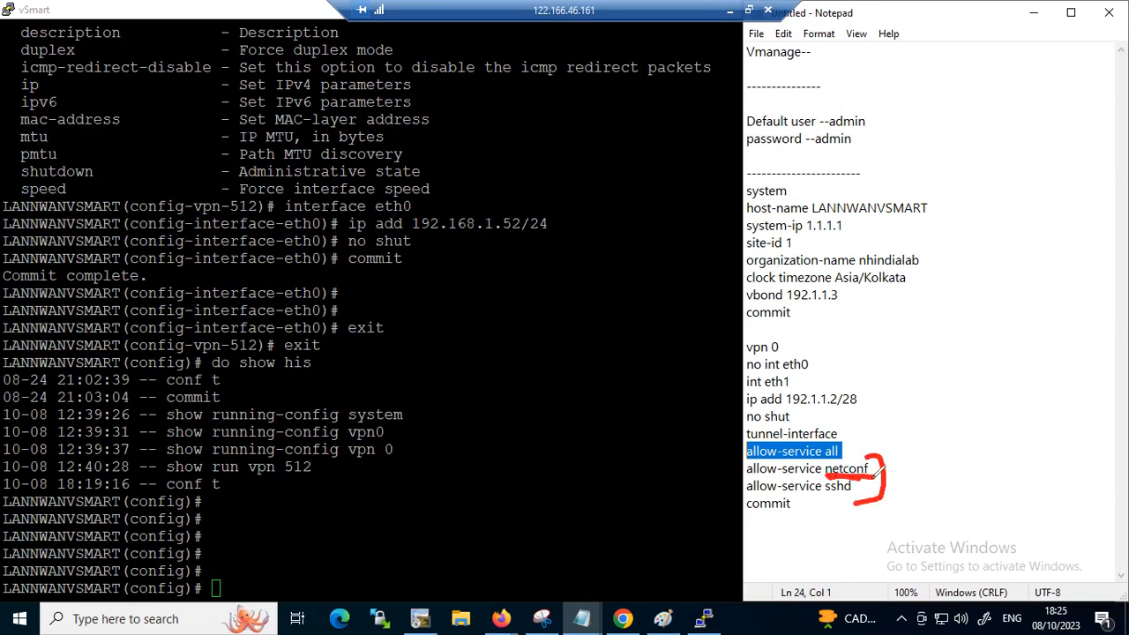
mouse_move(939, 451)
mouse_down()
mouse_move(977, 429)
mouse_move(992, 441)
mouse_move(997, 423)
mouse_up()
drag(1007, 441, 1049, 425)
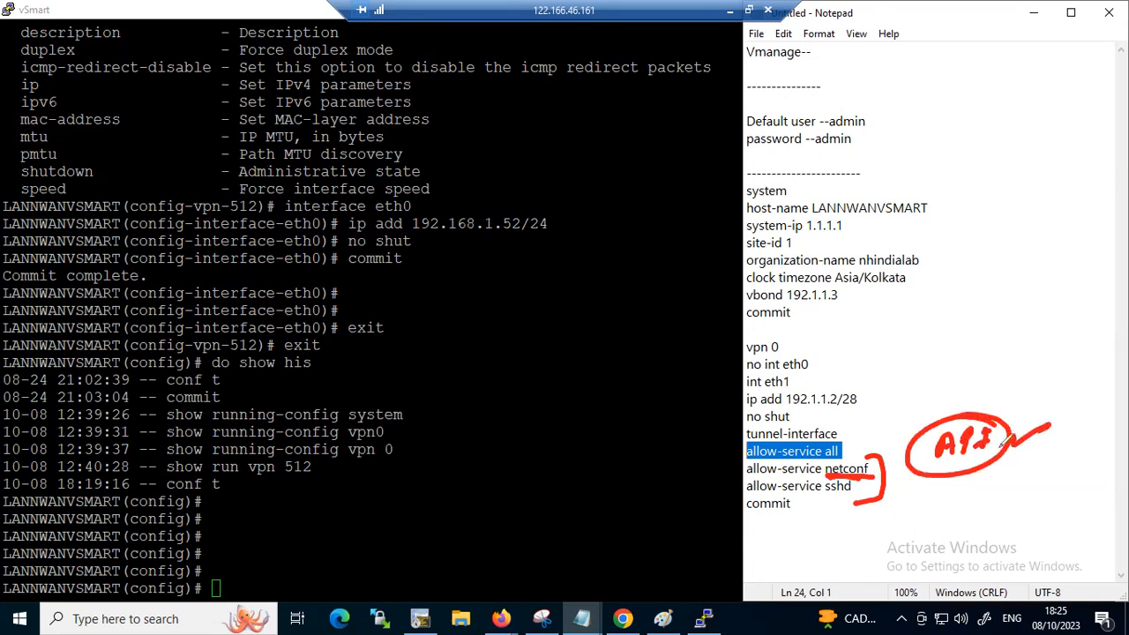
mouse_move(845, 479)
mouse_down()
mouse_move(871, 496)
mouse_move(849, 479)
mouse_up()
mouse_move(892, 496)
mouse_down()
mouse_move(933, 502)
mouse_move(979, 481)
mouse_move(1006, 498)
mouse_move(922, 487)
mouse_up()
mouse_move(968, 415)
mouse_down()
mouse_move(935, 399)
mouse_move(942, 418)
mouse_up()
mouse_move(968, 526)
mouse_down()
mouse_move(949, 553)
mouse_move(922, 564)
mouse_move(926, 555)
mouse_up()
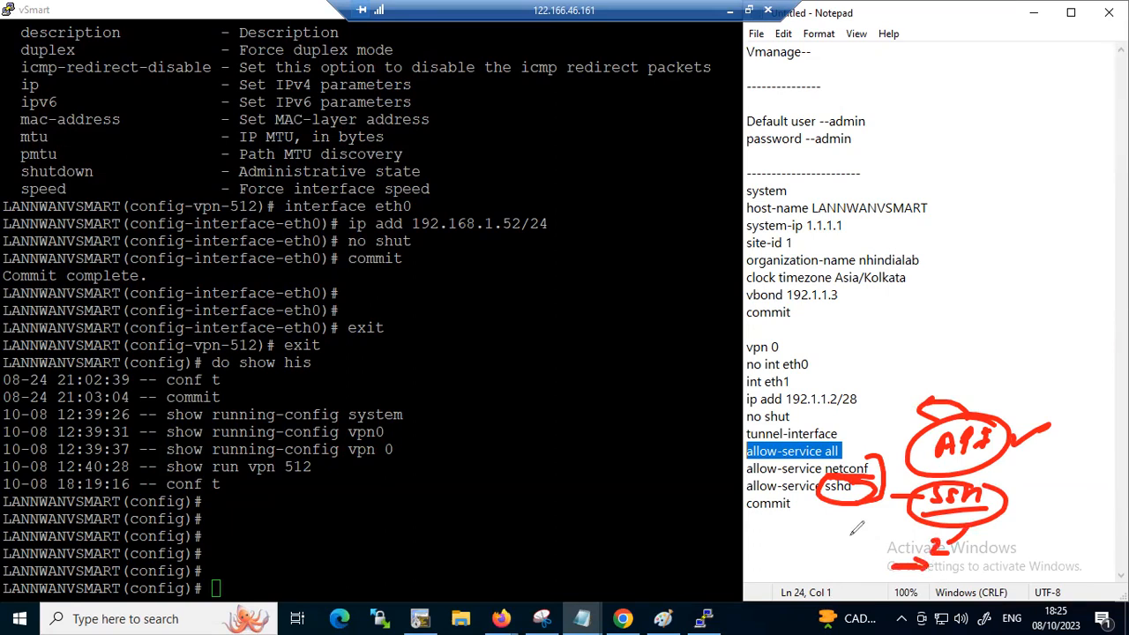
mouse_move(869, 457)
mouse_down()
mouse_move(877, 510)
mouse_move(908, 467)
mouse_move(897, 486)
mouse_up()
drag(832, 507, 868, 508)
mouse_move(864, 467)
mouse_down()
mouse_move(898, 449)
mouse_move(873, 432)
mouse_up()
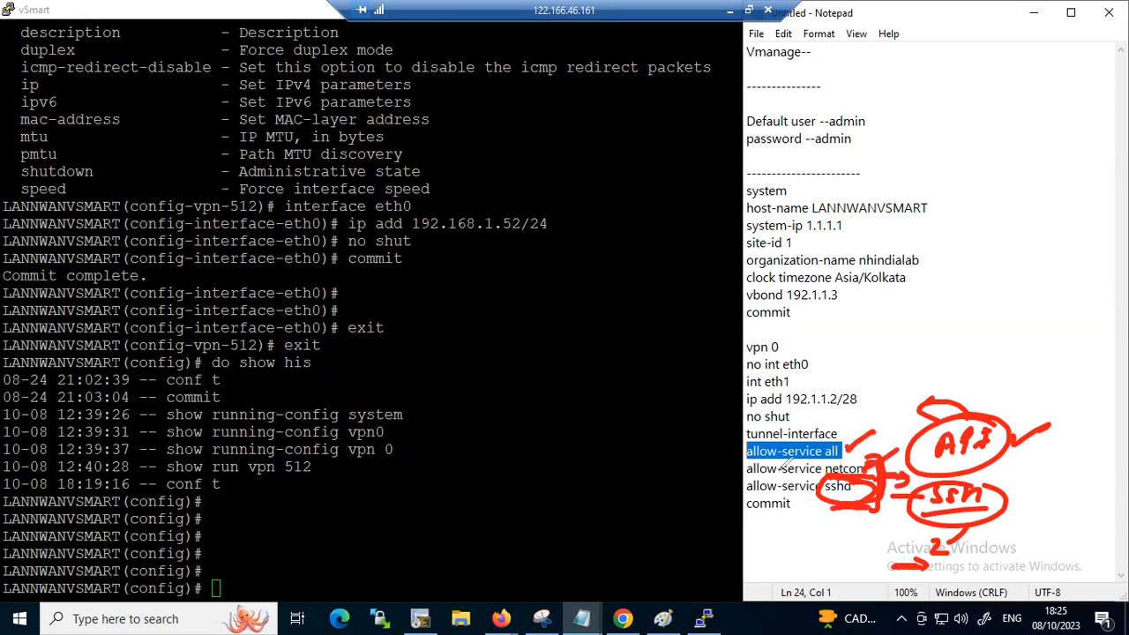
mouse_move(720, 473)
mouse_down()
mouse_move(745, 472)
mouse_move(746, 484)
mouse_up()
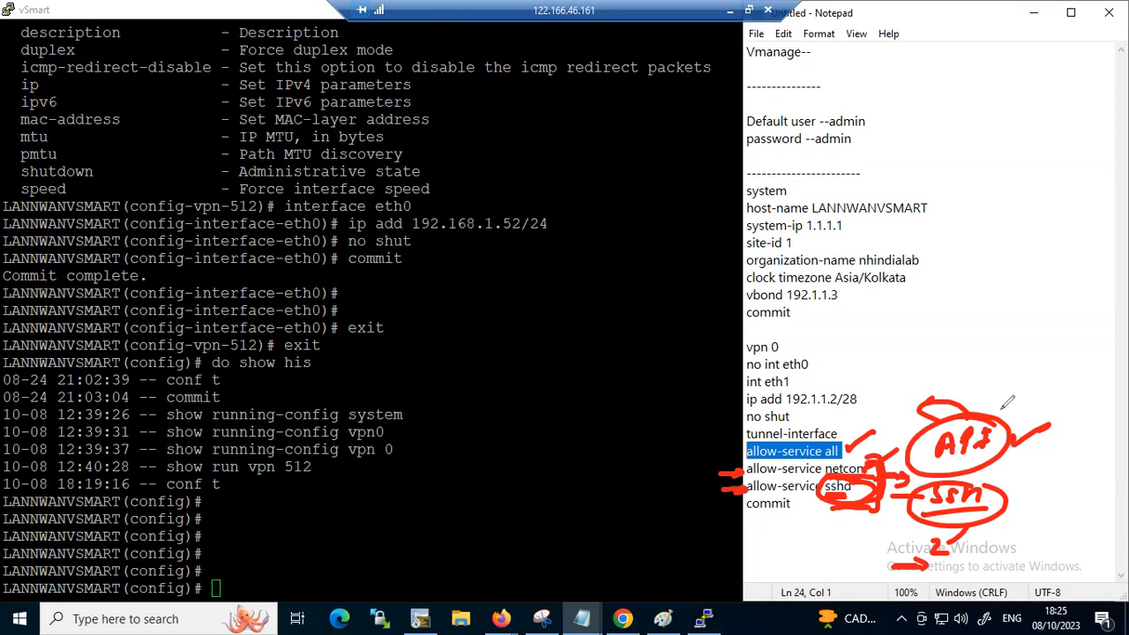
click(943, 444)
drag(860, 474, 894, 467)
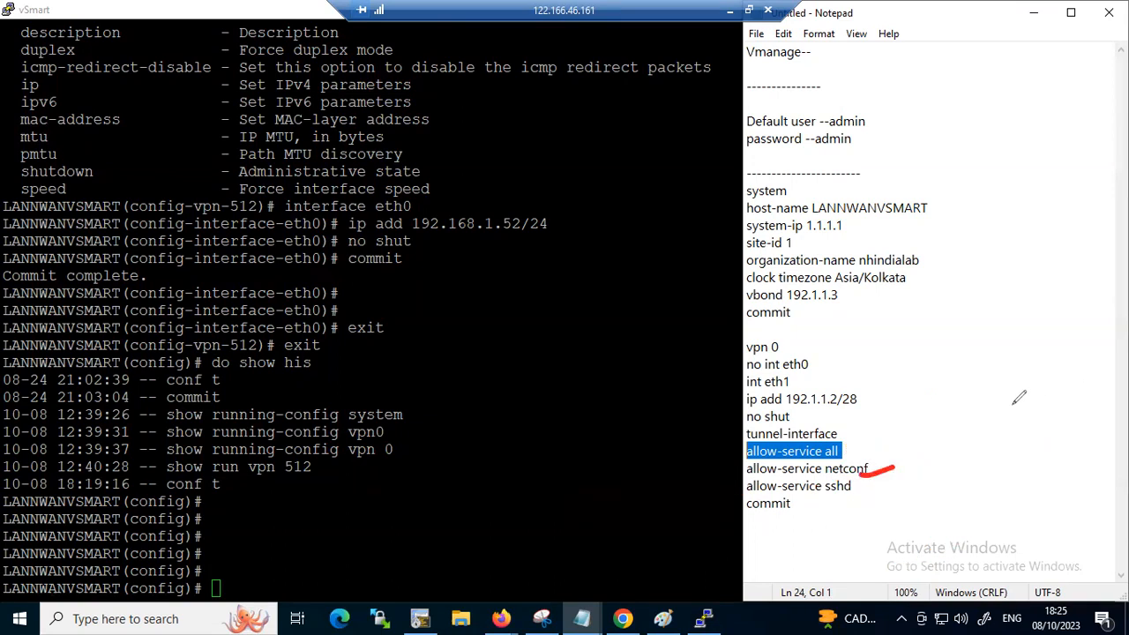
mouse_move(742, 465)
mouse_down()
mouse_move(736, 490)
mouse_move(752, 493)
mouse_move(847, 468)
mouse_move(898, 480)
mouse_move(778, 496)
mouse_up()
drag(887, 486, 942, 474)
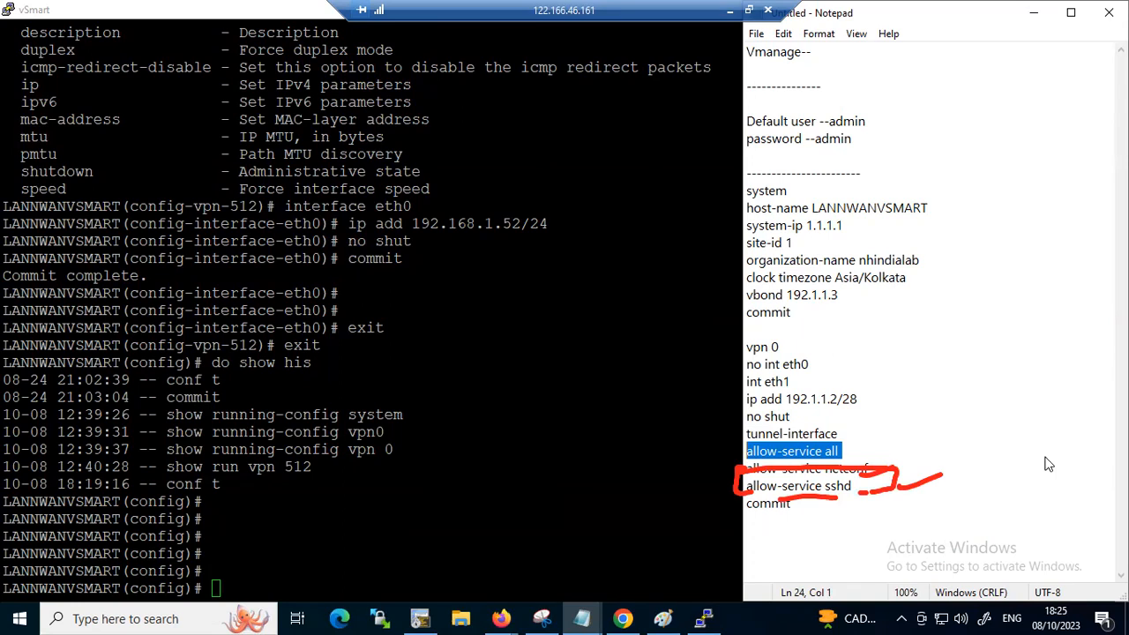
key(Escape)
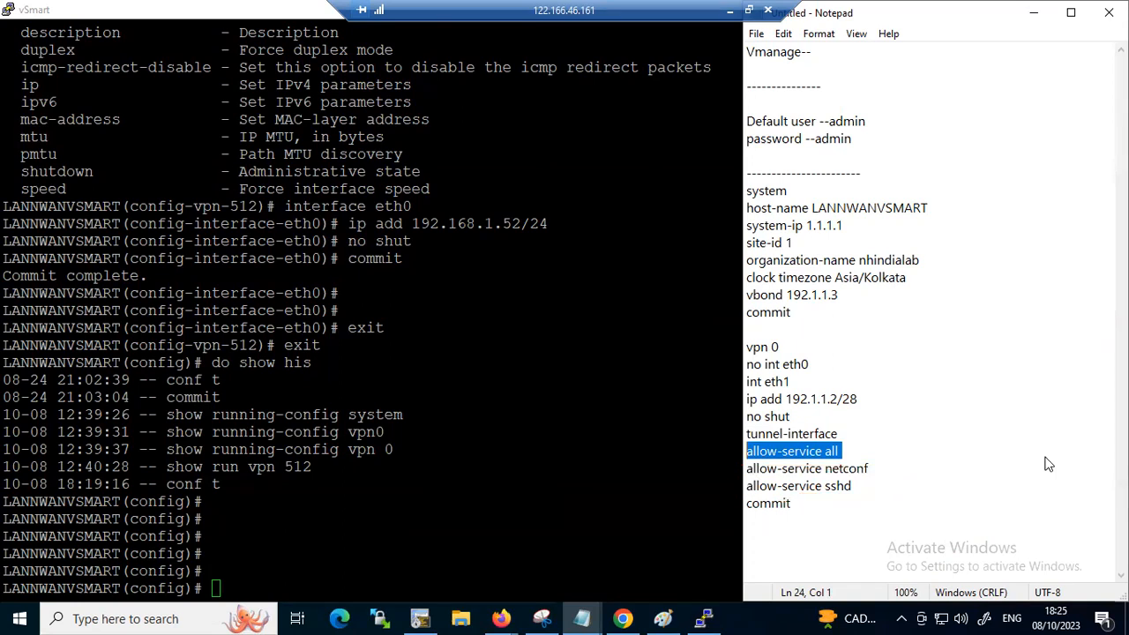
Start a new section headed "vpn 512" after a blank line below the VPN 0 notes
key(Up)
key(shift+Up)
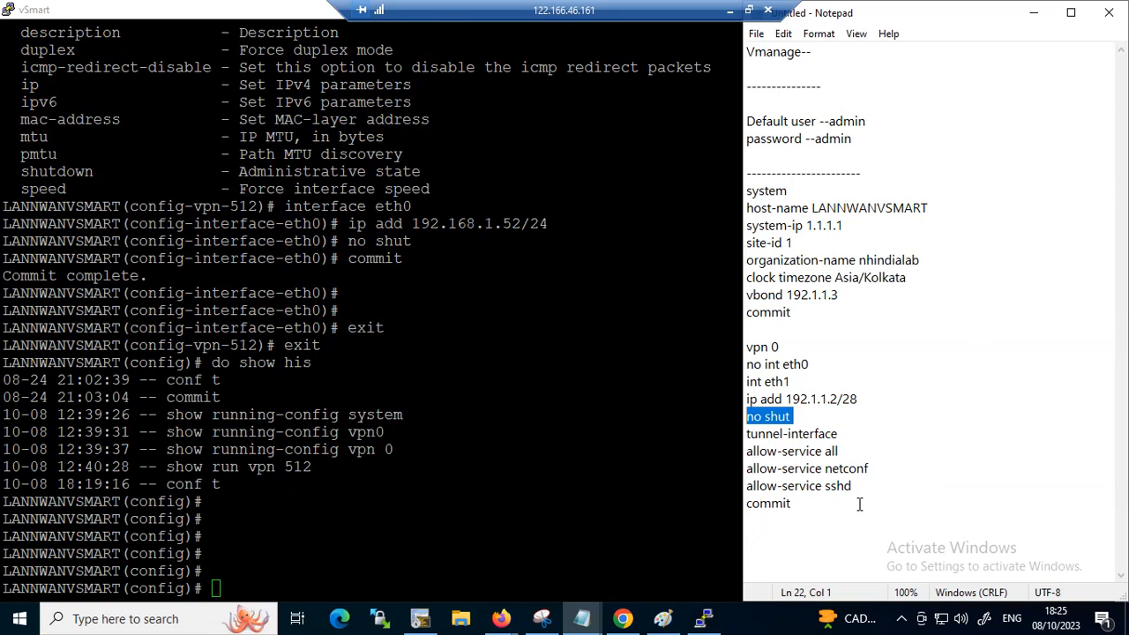
click(857, 504)
key(Return)
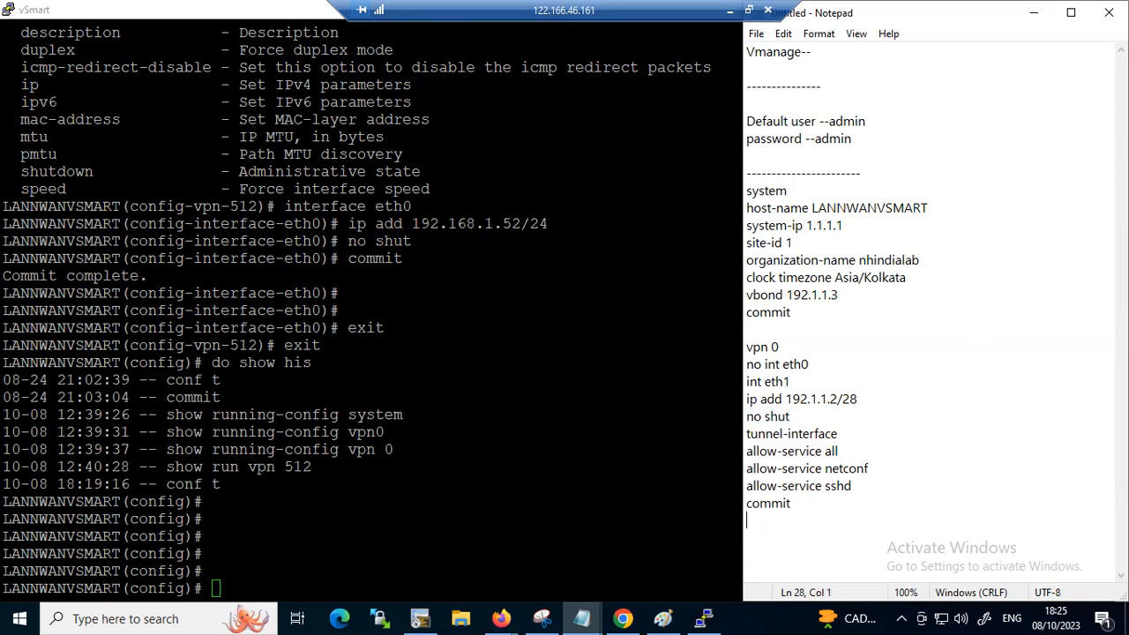
key(Return)
text(vpn 512)
key(Return)
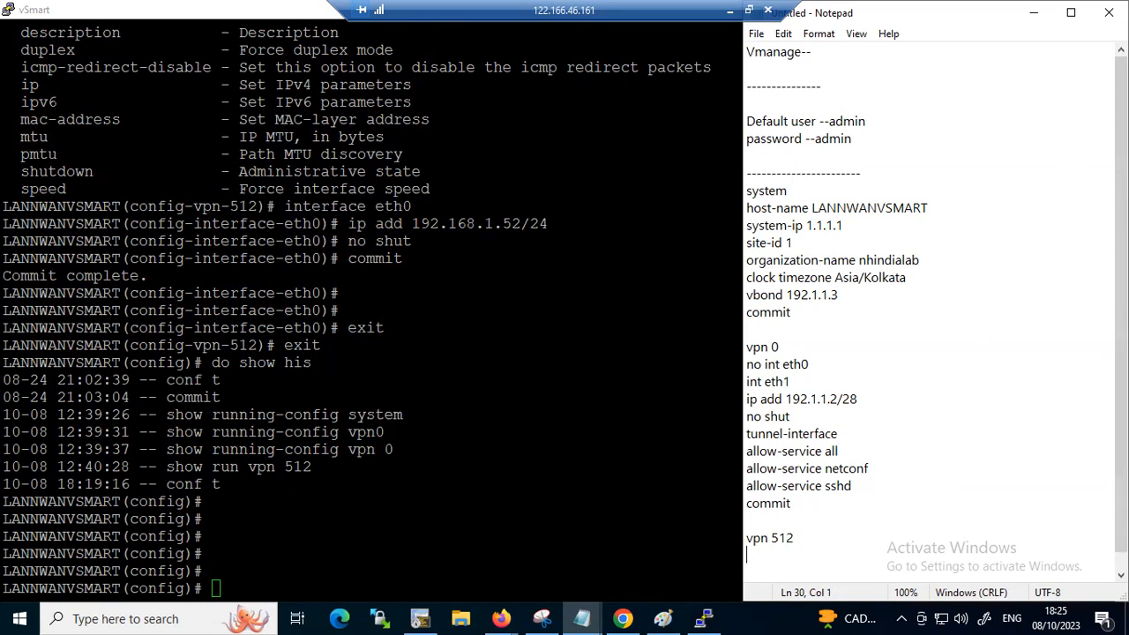
Add the line "int eth0" under "vpn 512" in the notes
text(ijtn)
key(BackSpace)
key(BackSpace)
key(BackSpace)
text(nt eth0)
key(Return)
Add eth0's address line "ip add 192.168.1.52/24" to the VPN 512 notes
text(ip add 192.168.1.,)
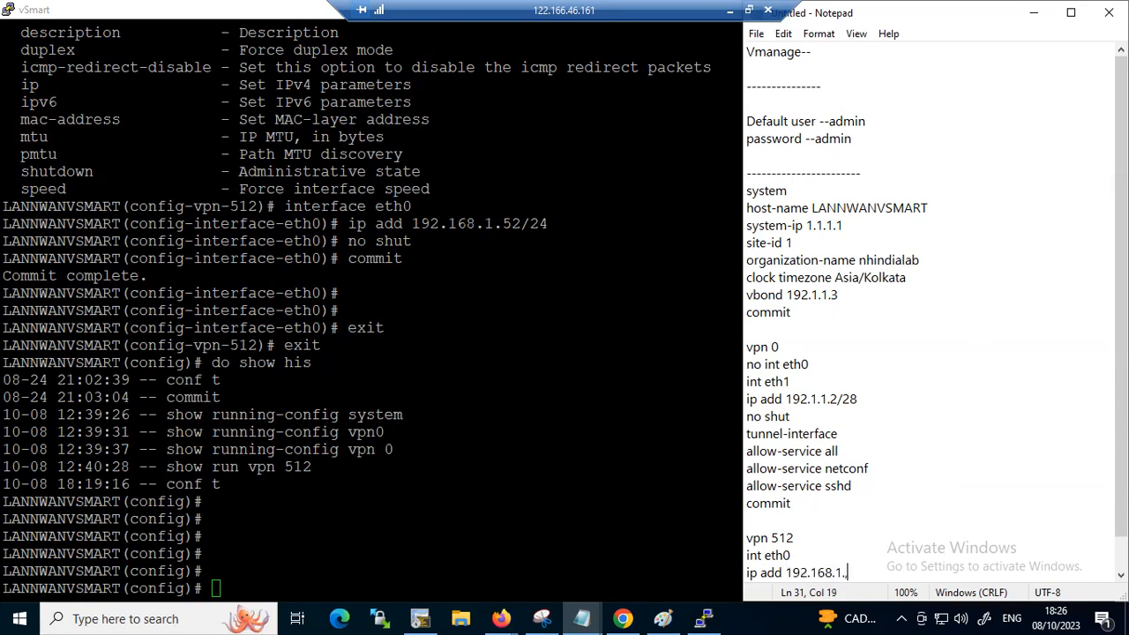
key(BackSpace)
text(52/24)
key(Return)
Close the VPN 512 notes with the lines "no shut", "commit" and "!"
text(n)
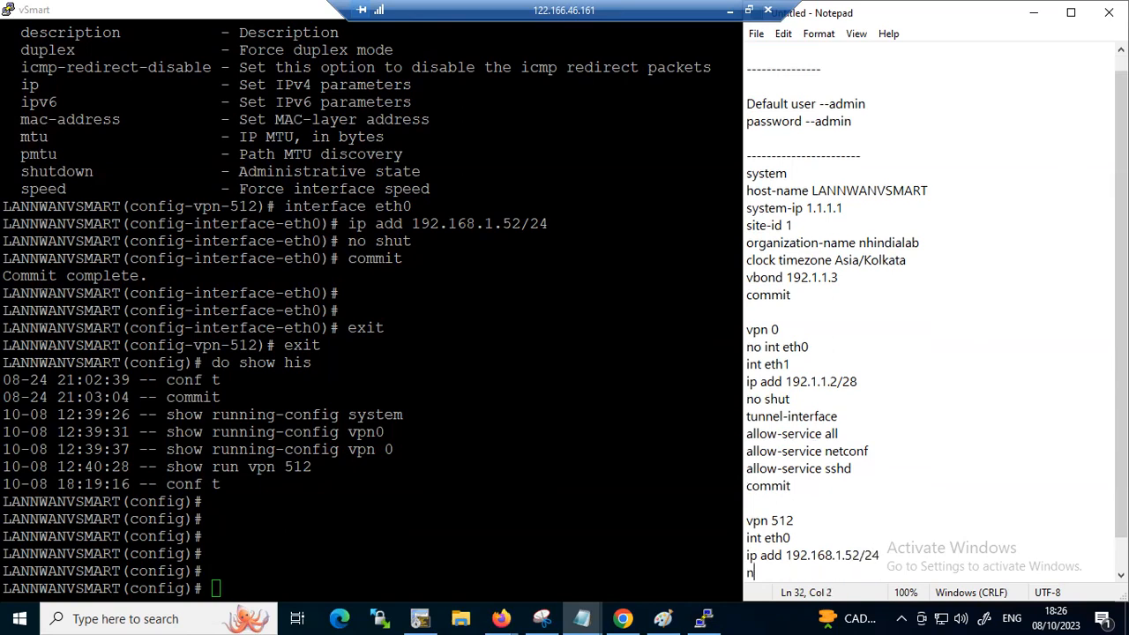
text(o shut)
key(Return)
text(commit)
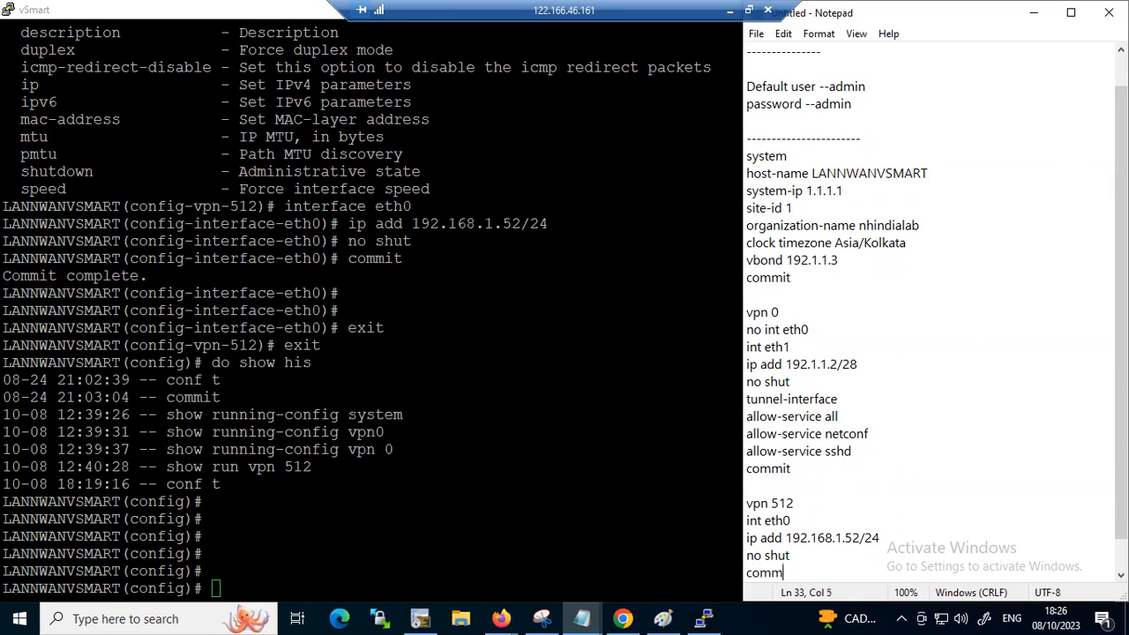
key(Return)
text(!)
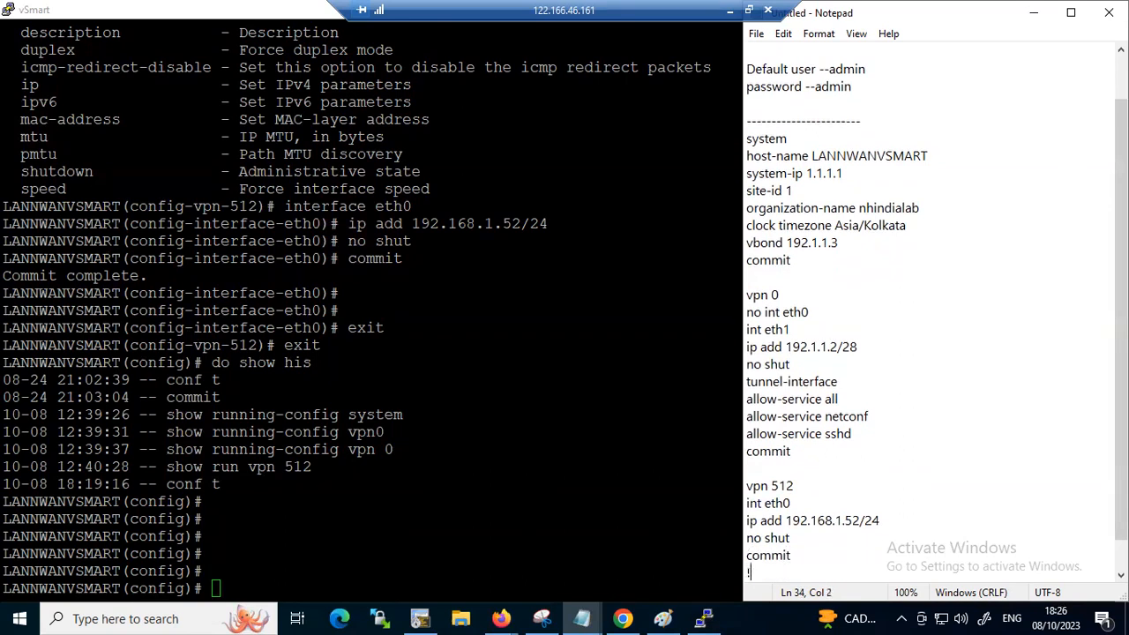
key(Return)
Duplicate the whole command block from "system" through the closing "!", placing the copy above the original after several blank lines
key(shift+Up)
key(shift+Up)
key(shift+Up)
key(shift+Up)
key(shift+Up)
key(shift+Up)
key(shift+Up)
key(shift+Up)
key(shift+Up)
key(shift+Up)
key(shift+Up)
key(shift+Up)
key(shift+Up)
key(shift+Up)
key(shift+Up)
key(shift+Up)
key(shift+Up)
key(shift+Up)
key(shift+Up)
key(shift+Up)
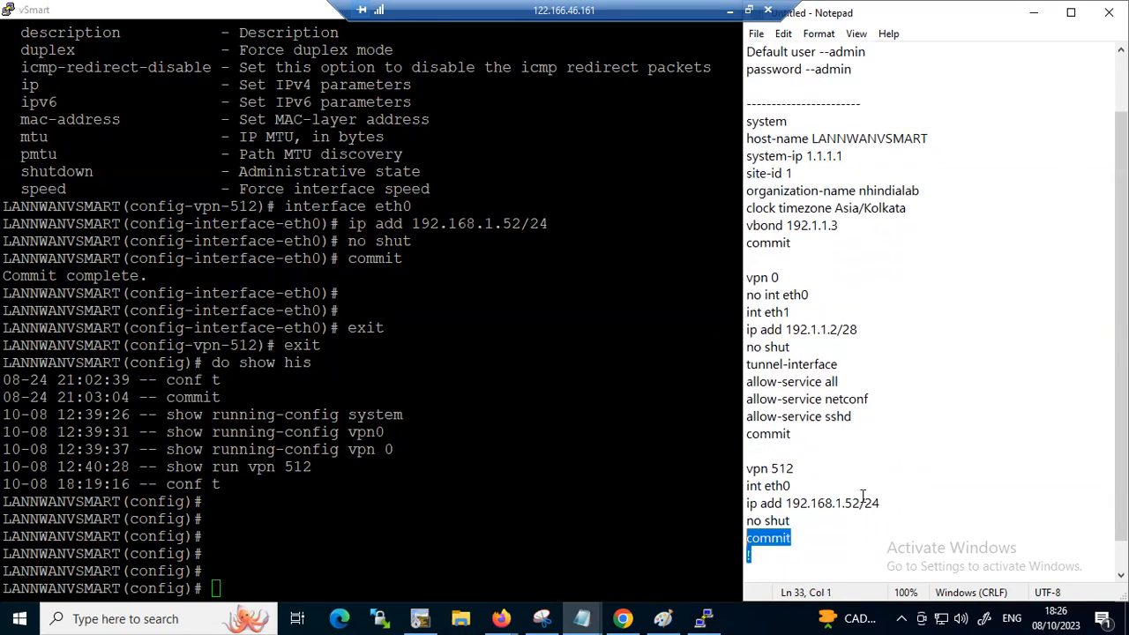
key(shift+Down)
key(shift+Down)
key(shift+Down)
key(shift+Down)
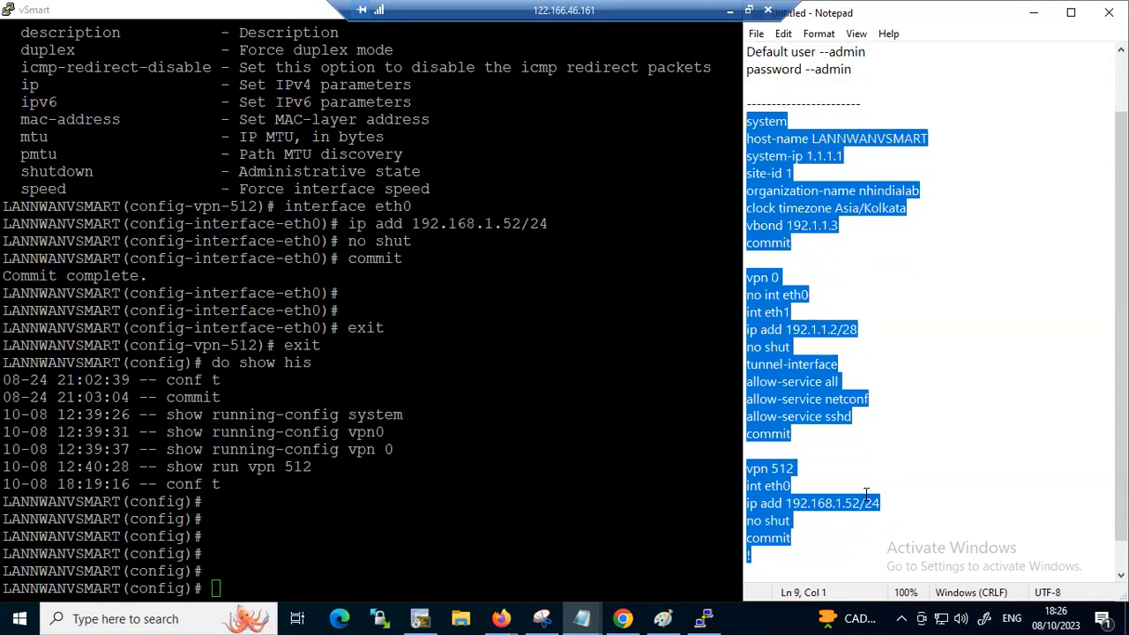
click(902, 102)
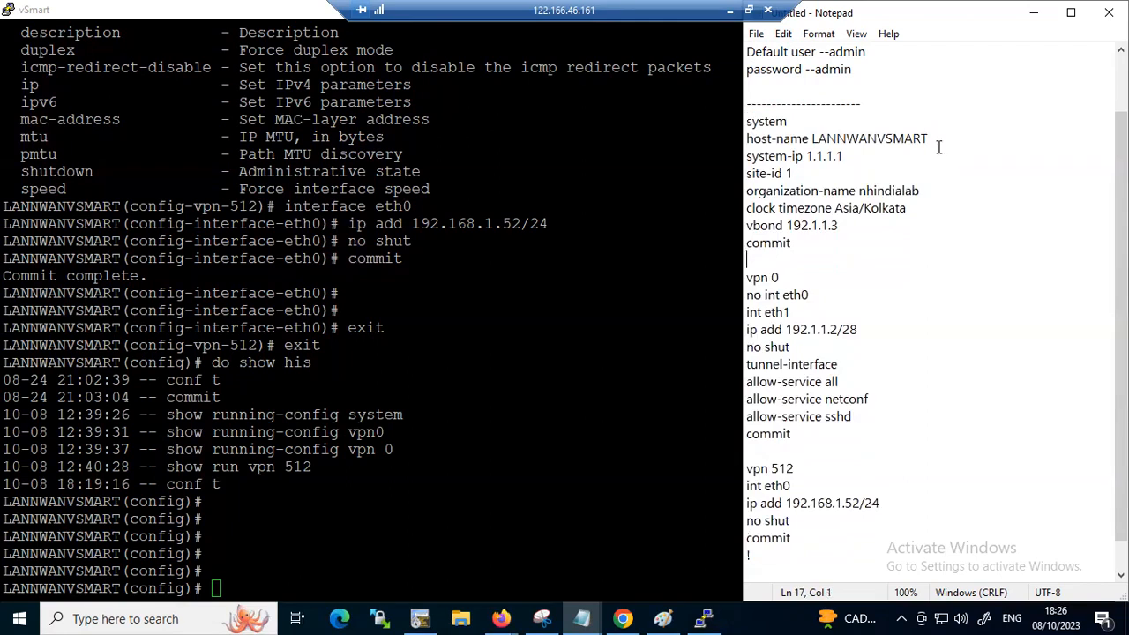
key(Return)
key(Return)
key(Return)
key(Return)
key(Return)
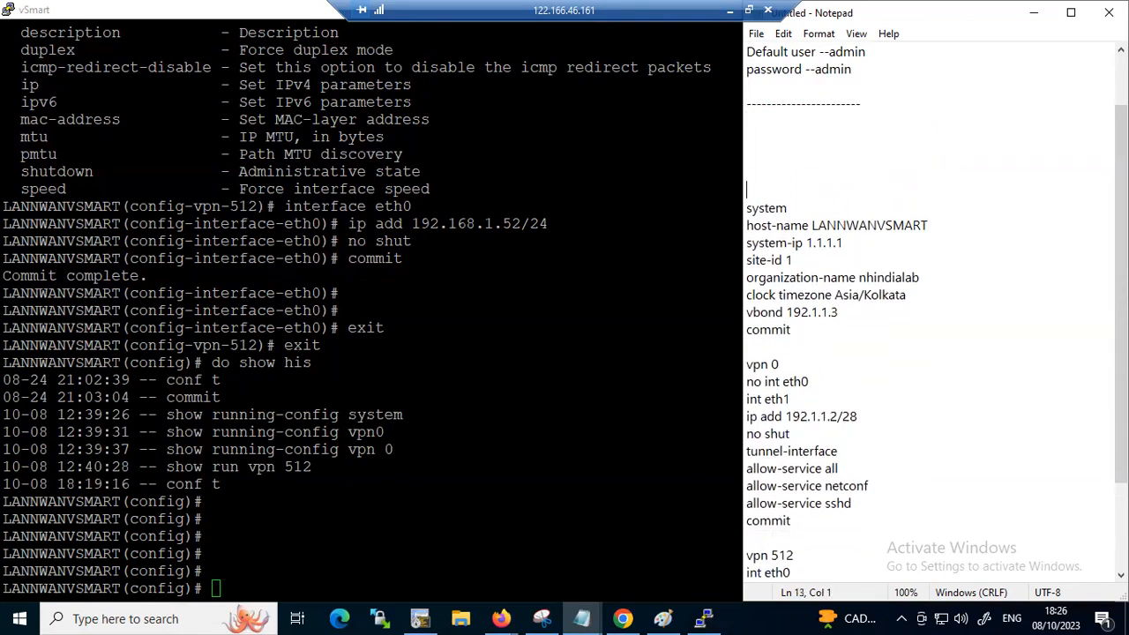
key(ctrl+End)
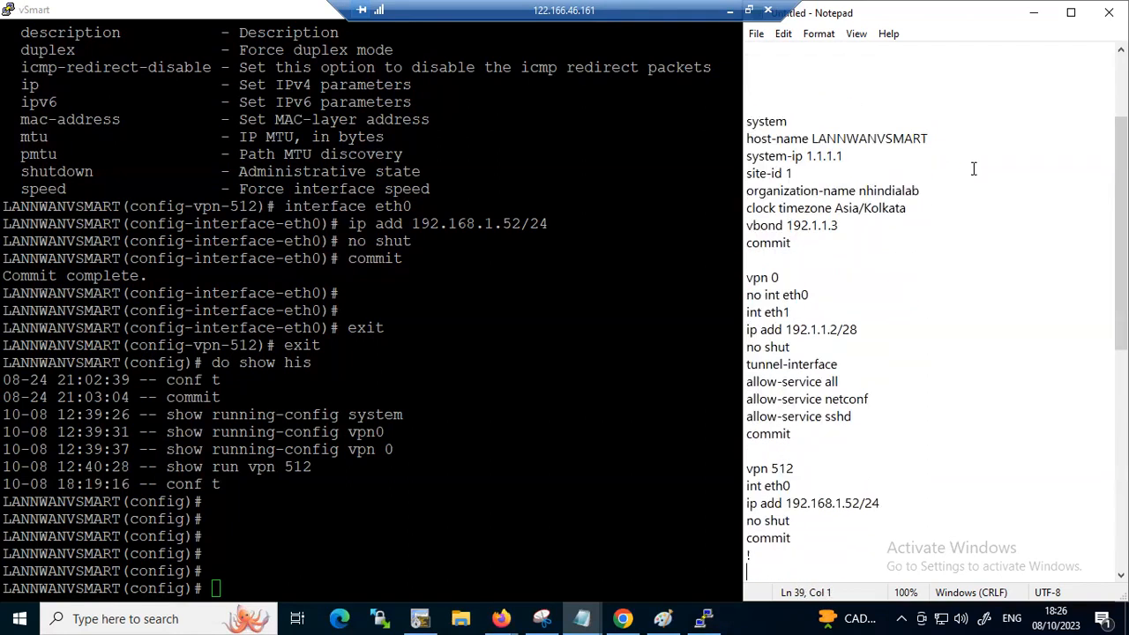
Separate the two command blocks with a line of equals signs and head the second block "VSMART"
scroll(918, 393, down, 2)
key(Return)
text(============================================)
key(Up)
key(Up)
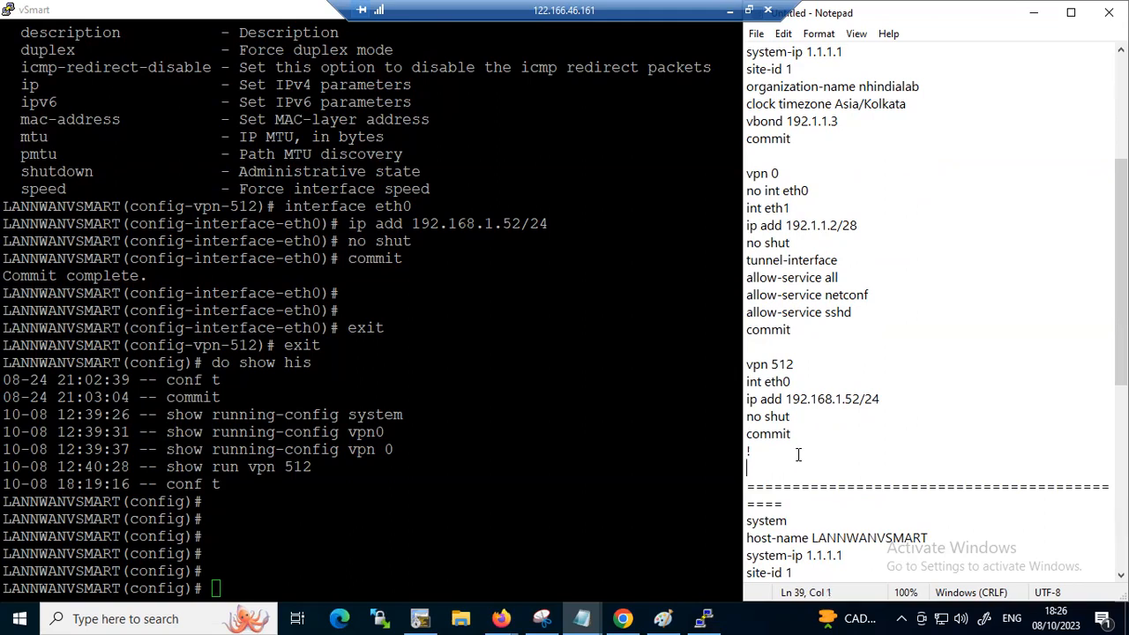
key(Return)
text(VSMART)
Add the heading "VMANAGE" underlined with equals signs above the first command block
key(Up)
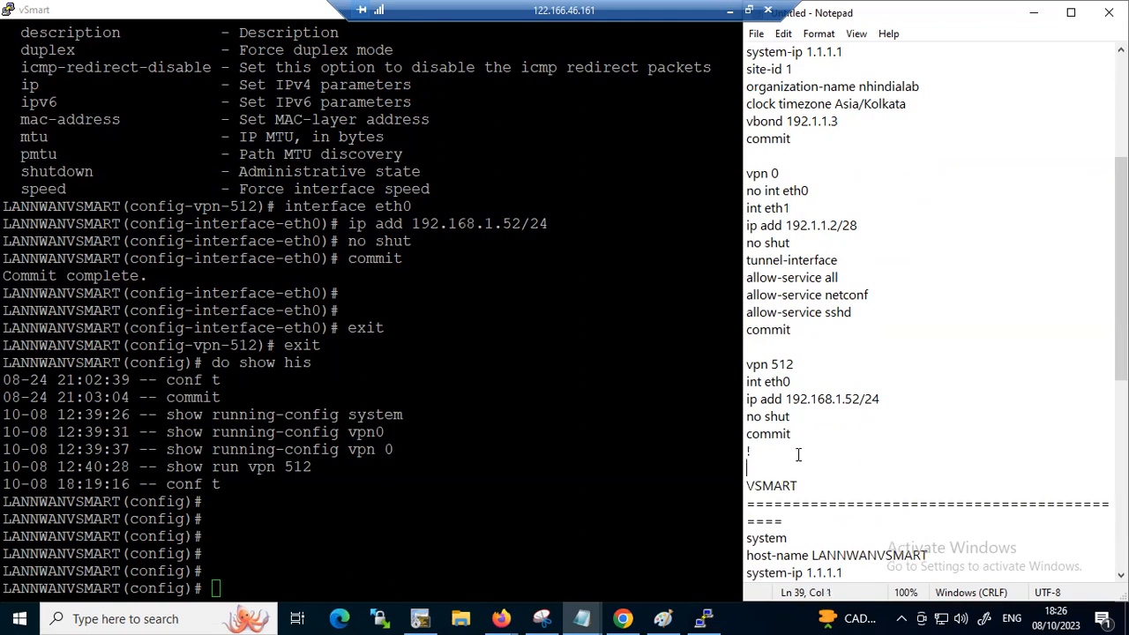
key(Up)
key(Up)
key(Up)
key(Up)
key(Up)
key(Up)
key(Up)
key(Up)
key(Up)
key(Up)
key(Up)
key(Up)
key(Up)
key(Up)
key(Up)
key(Up)
key(Up)
key(Up)
key(Up)
key(Down)
key(Down)
text(VMANAGE)
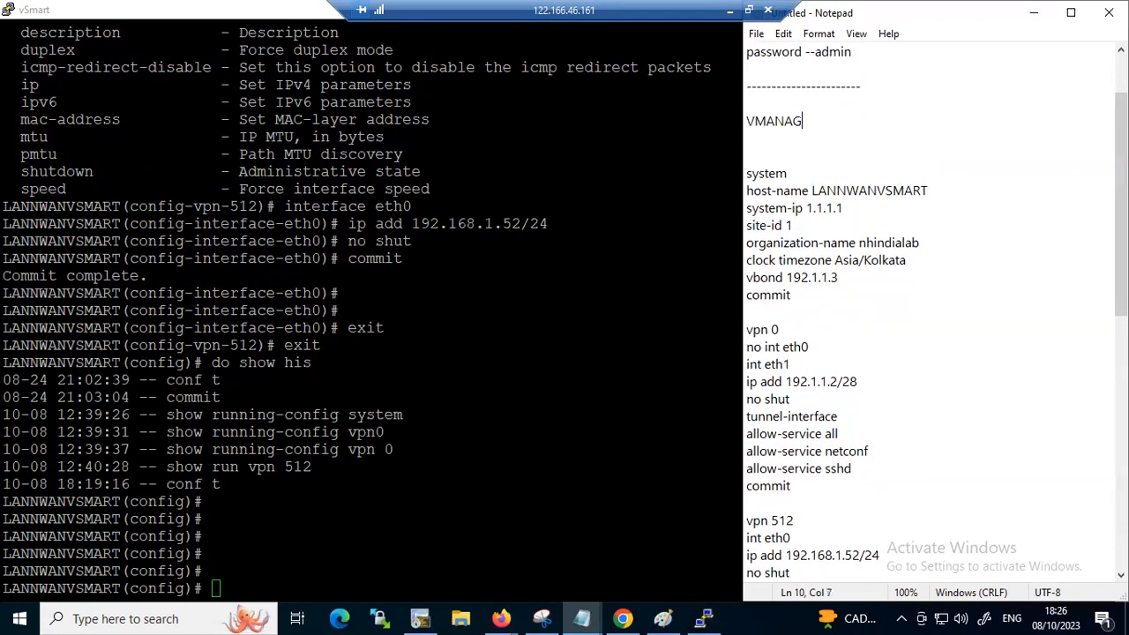
key(Return)
text(=================)
key(Return)
Review the notes from the VMANAGE heading down through the VSMART block's VPN 0 commands
key(Down)
key(Down)
key(Down)
key(Down)
key(Down)
key(Down)
key(Down)
key(Down)
key(Down)
key(Down)
key(Down)
key(Down)
key(Down)
key(Down)
key(Down)
key(Down)
key(Down)
key(Down)
key(Down)
key(Down)
key(Down)
key(Down)
key(Down)
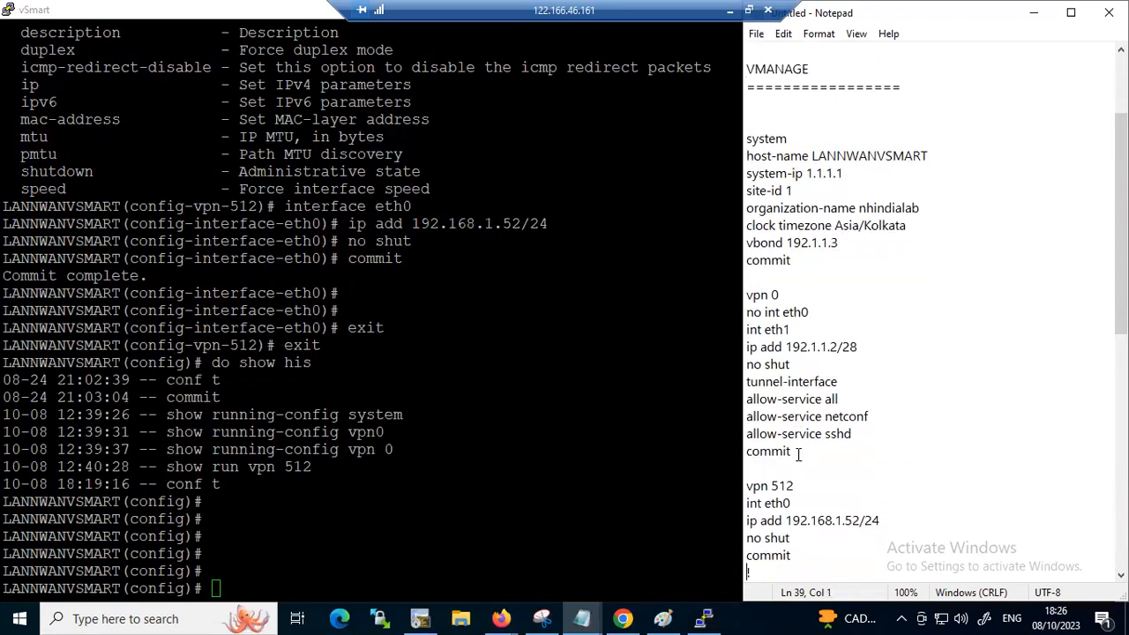
key(Down)
key(Down)
key(Down)
key(Down)
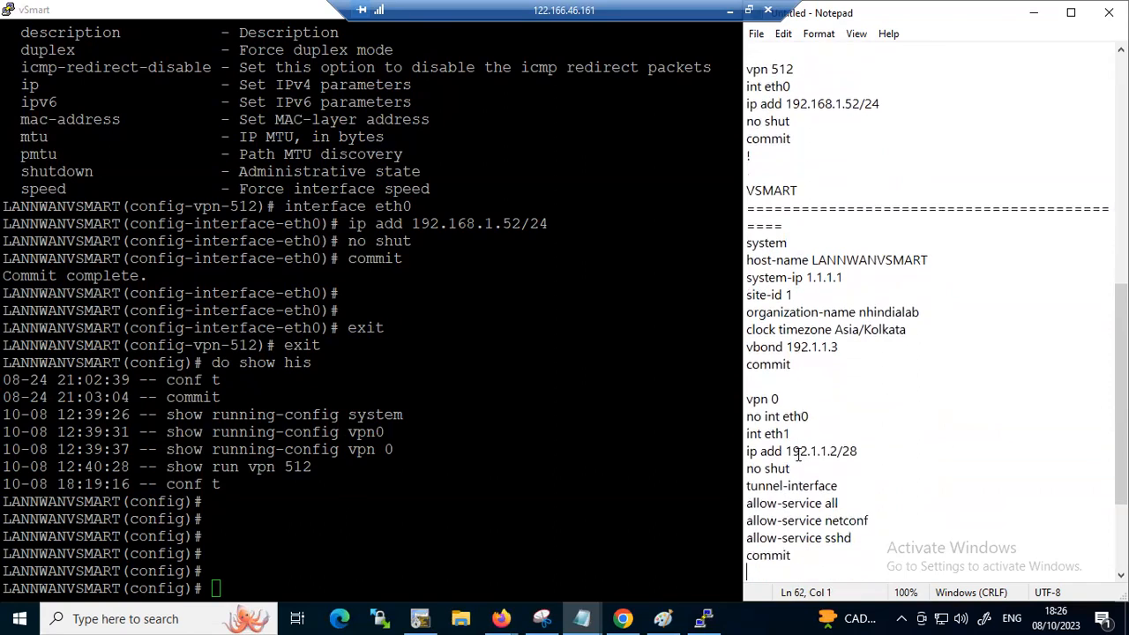
Switch to the vSmart terminal and exit configuration mode
key(alt+Tab)
text(show run)
key(BackSpace)
key(BackSpace)
Display vSmart's system section with "show running-config system" and check its system-ip
key(BackSpace)
key(BackSpace)
key(BackSpace)
key(BackSpace)
key(BackSpace)
key(BackSpace)
key(BackSpace)
text(exit)
key(Return)
text(show riun)
key(Return)
key(BackSpace)
key(BackSpace)
key(BackSpace)
text(u)
key(Tab)
text(in)
key(BackSpace)
key(BackSpace)
key(BackSpace)
text(sy)
key(Tab)
key(Return)
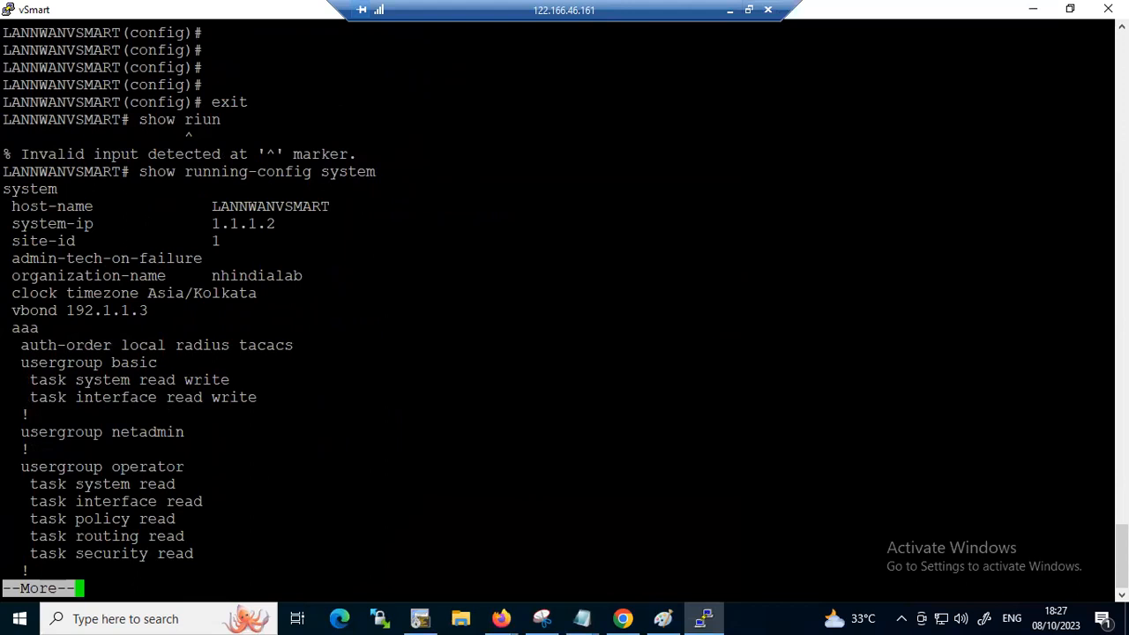
drag(166, 224, 295, 224)
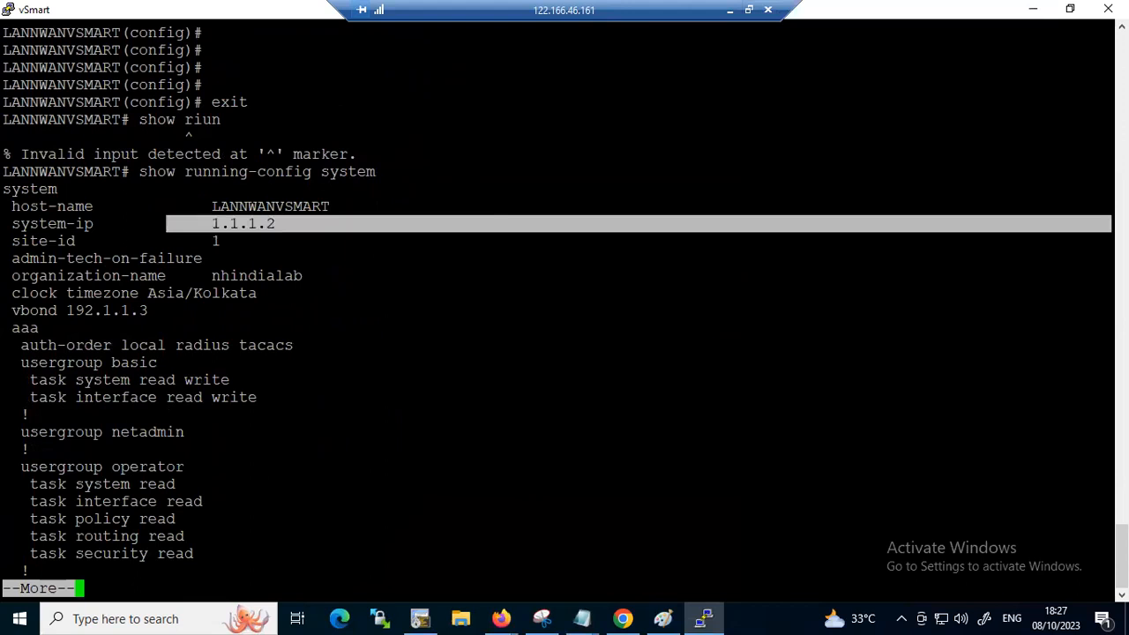
Return to the notes and set the VSMART block's system-ip to 1.1.1.2
click(1036, 8)
click(846, 279)
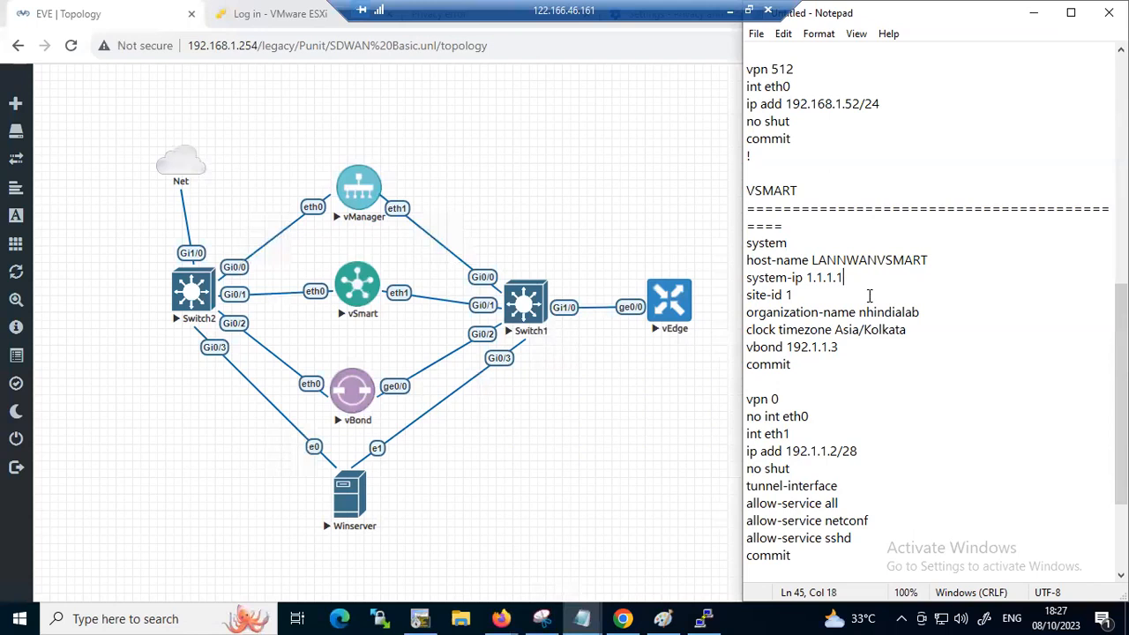
key(BackSpace)
text(2)
Check the VMANAGE block's system lines in the notes and change its host-name to LANNWANVMANAGE
scroll(913, 283, up, 8)
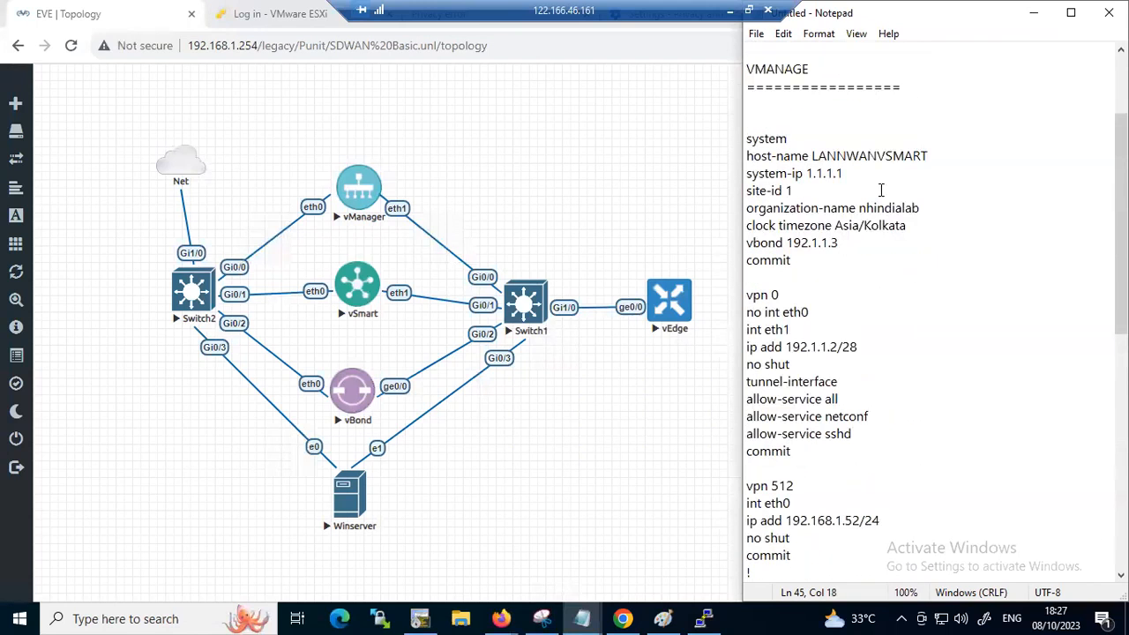
click(852, 176)
click(790, 189)
drag(921, 210, 796, 212)
drag(906, 226, 776, 226)
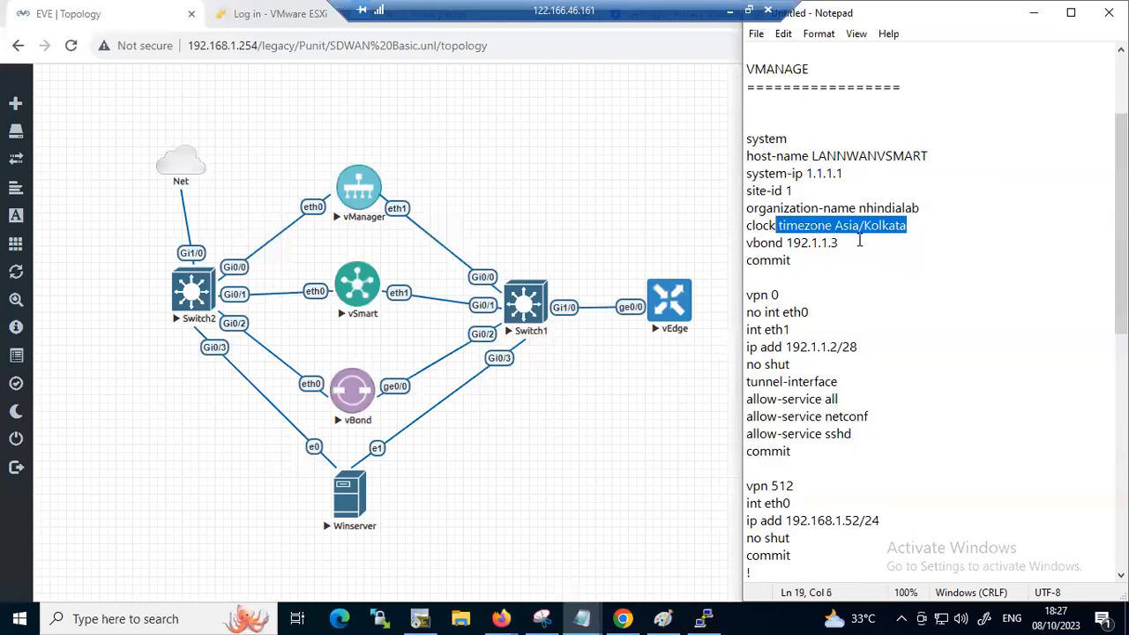
click(920, 154)
drag(920, 153, 887, 155)
text(MANAGE)
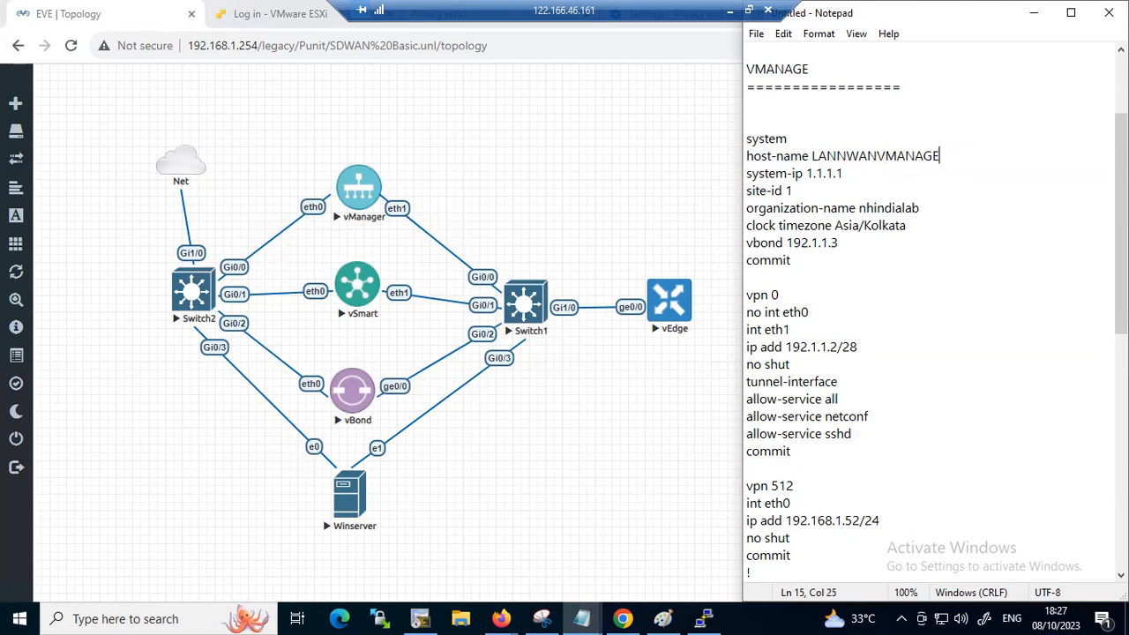
drag(844, 173, 794, 173)
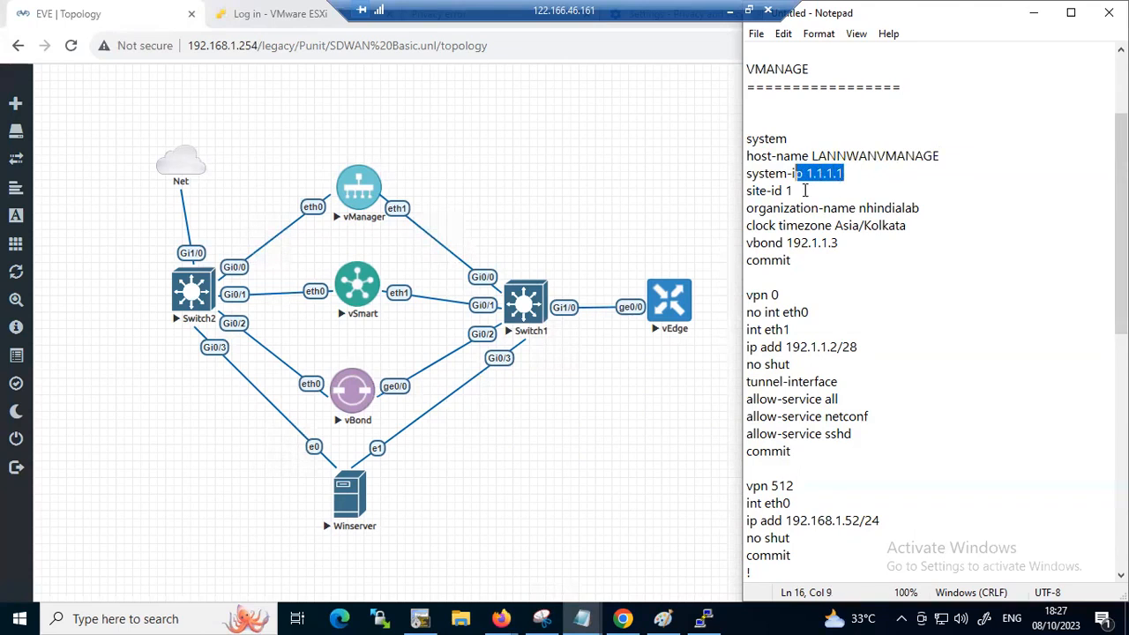
In the notes' VMANAGE block, set the VPN 0 eth1 address to 192.1.1.1/28 and the VPN 512 eth0 address to 192.168.1.51/24
click(804, 190)
drag(747, 244, 775, 212)
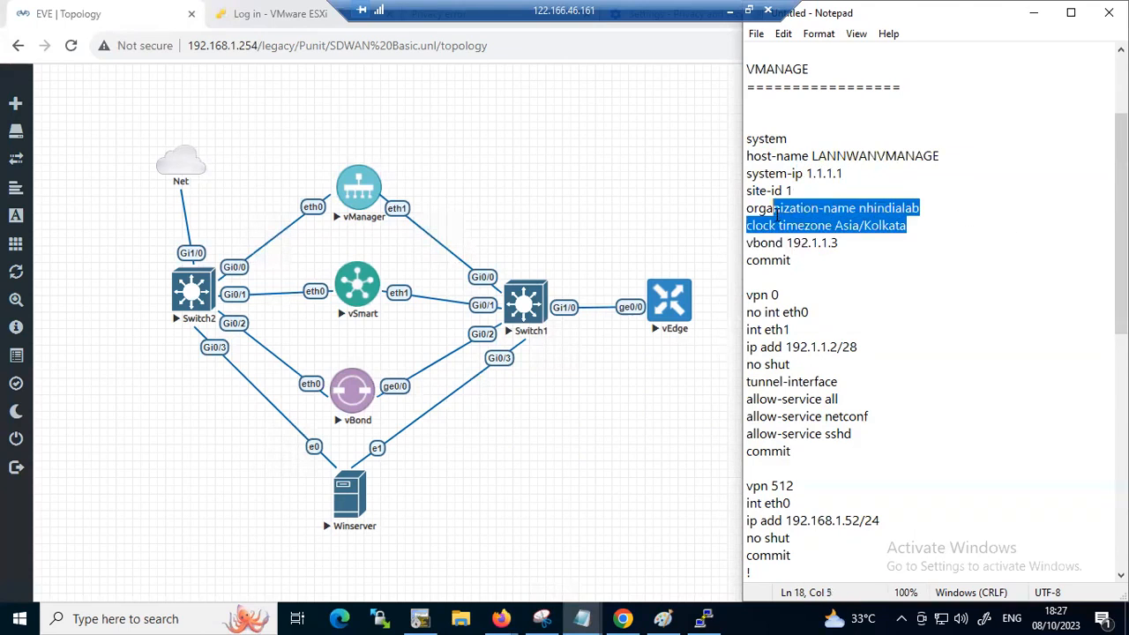
scroll(850, 296, down, 1)
mouse_move(784, 262)
mouse_down()
mouse_move(781, 243)
mouse_move(757, 244)
mouse_move(782, 260)
mouse_up()
click(838, 295)
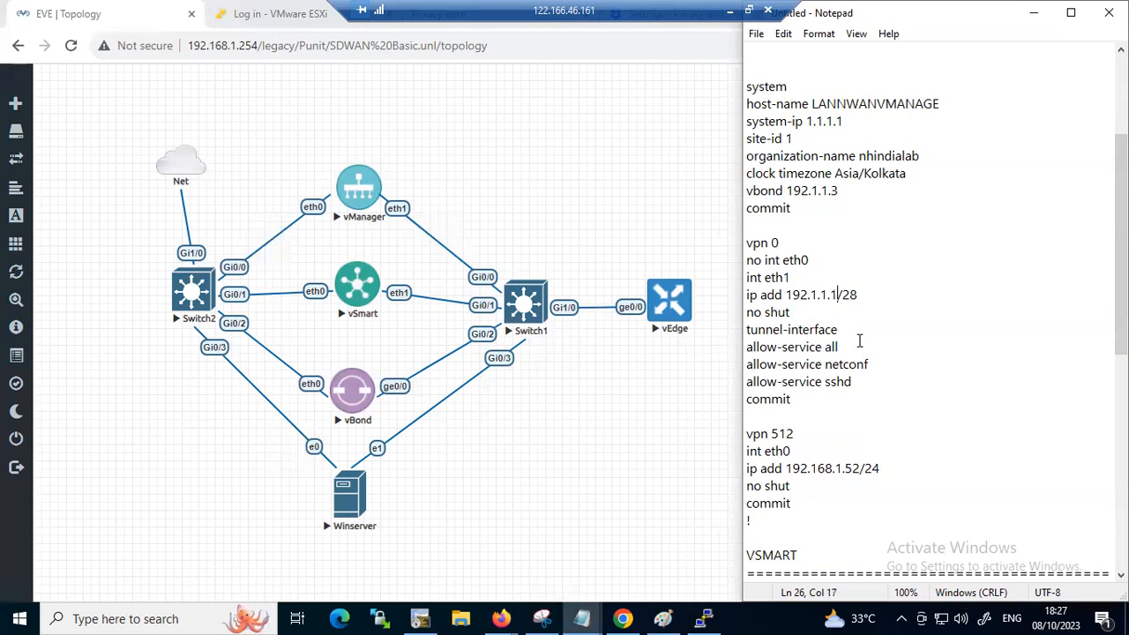
click(861, 469)
key(BackSpace)
text(1)
Copy the VMANAGE block's system commands, from "system" through "commit", out of the notes
scroll(861, 441, up, 2)
drag(845, 317, 727, 183)
right_click(798, 190)
click(812, 243)
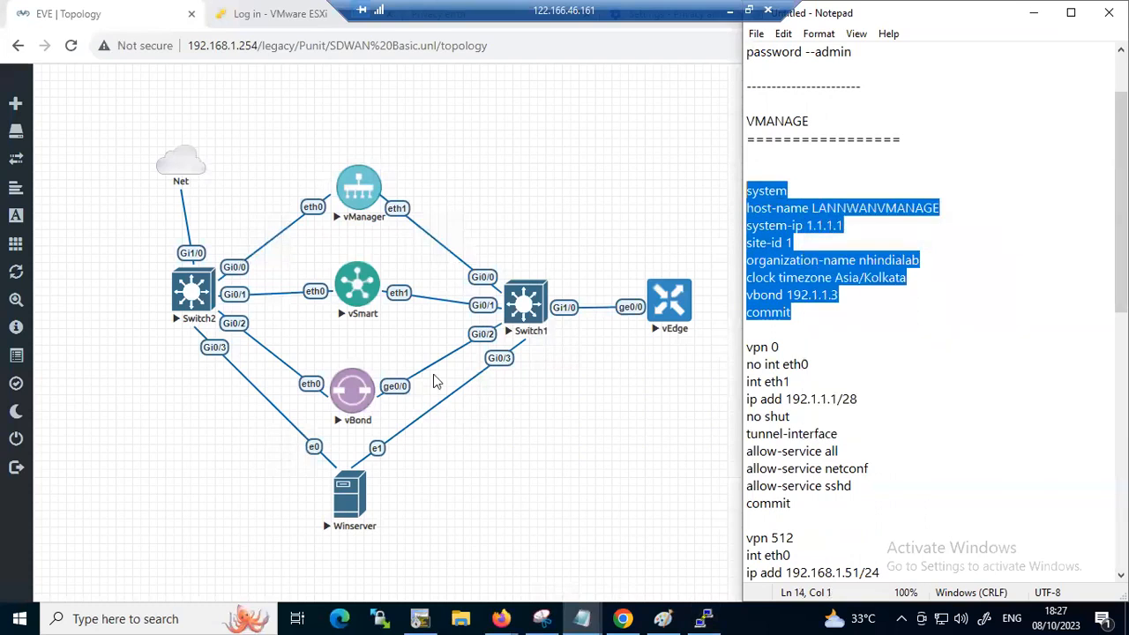
Open the vManager node's console in a maximized window and log in as admin with the account password
click(358, 169)
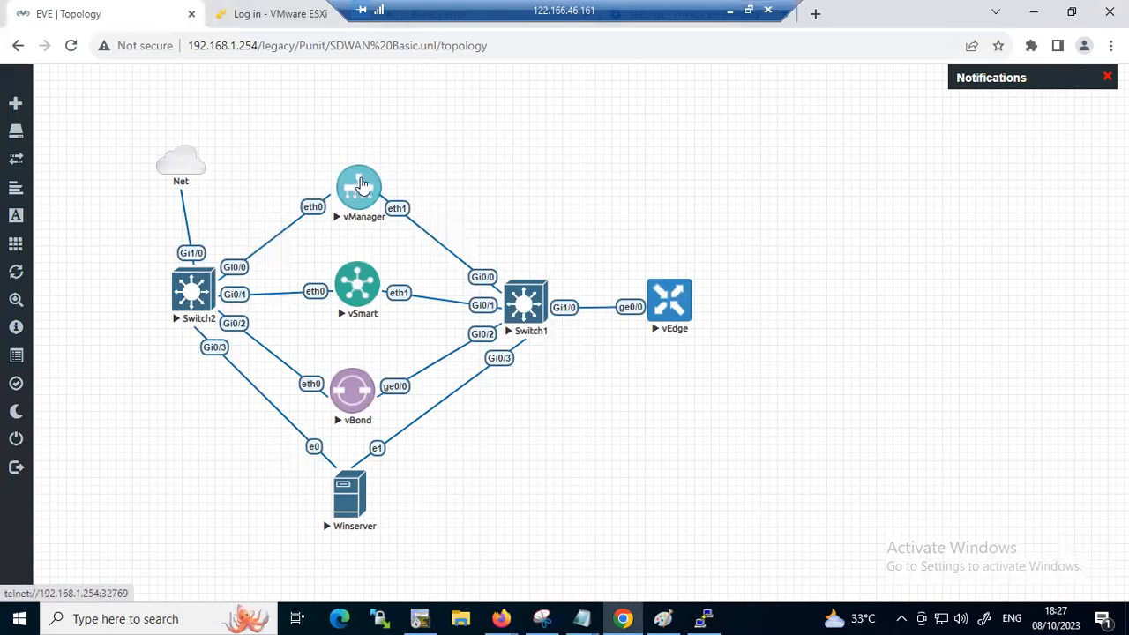
click(564, 166)
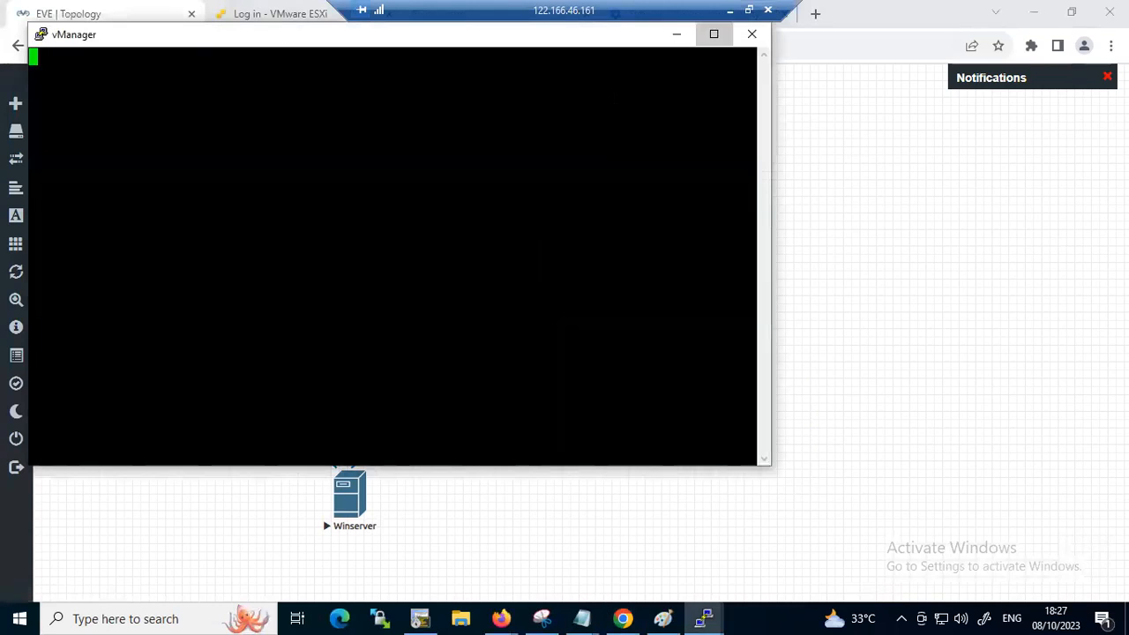
click(713, 34)
text(admin)
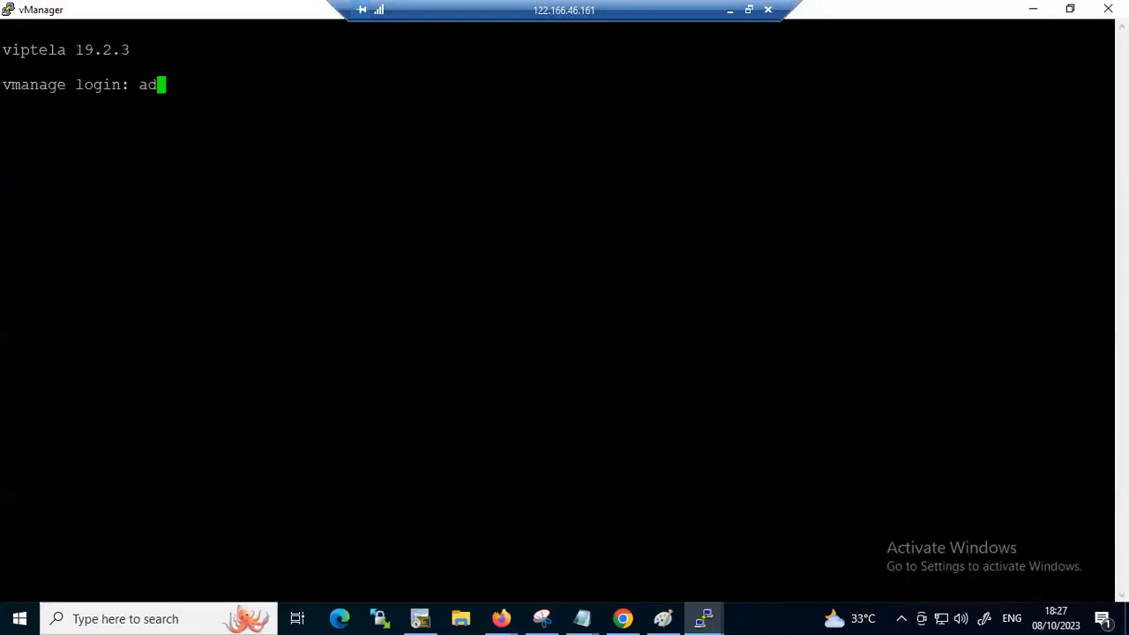
key(Return)
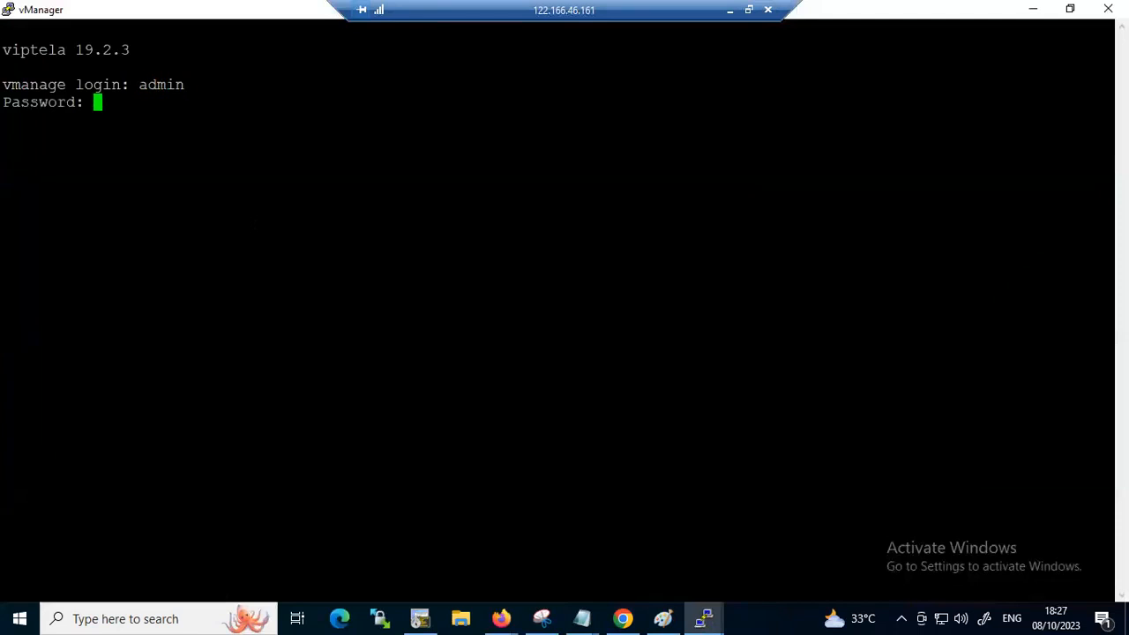
key(Return)
Enter configuration mode on vManage with "conf t" and run the copied system commands, including the commit
text(conf t)
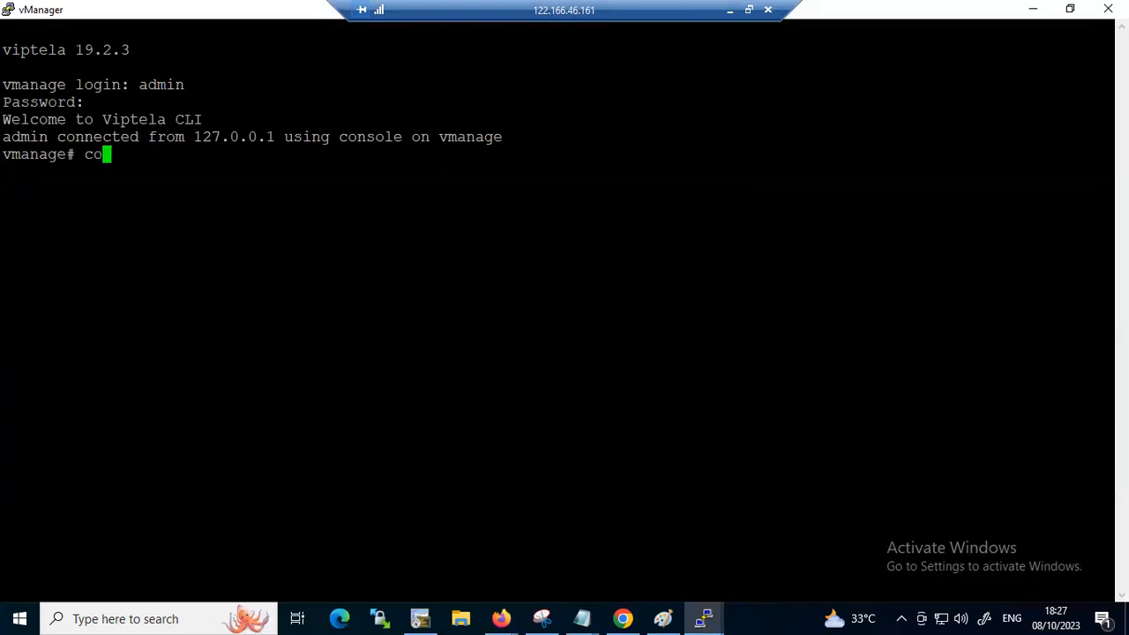
key(Return)
key(Return)
key(Return)
key(Return)
key(shift+Insert)
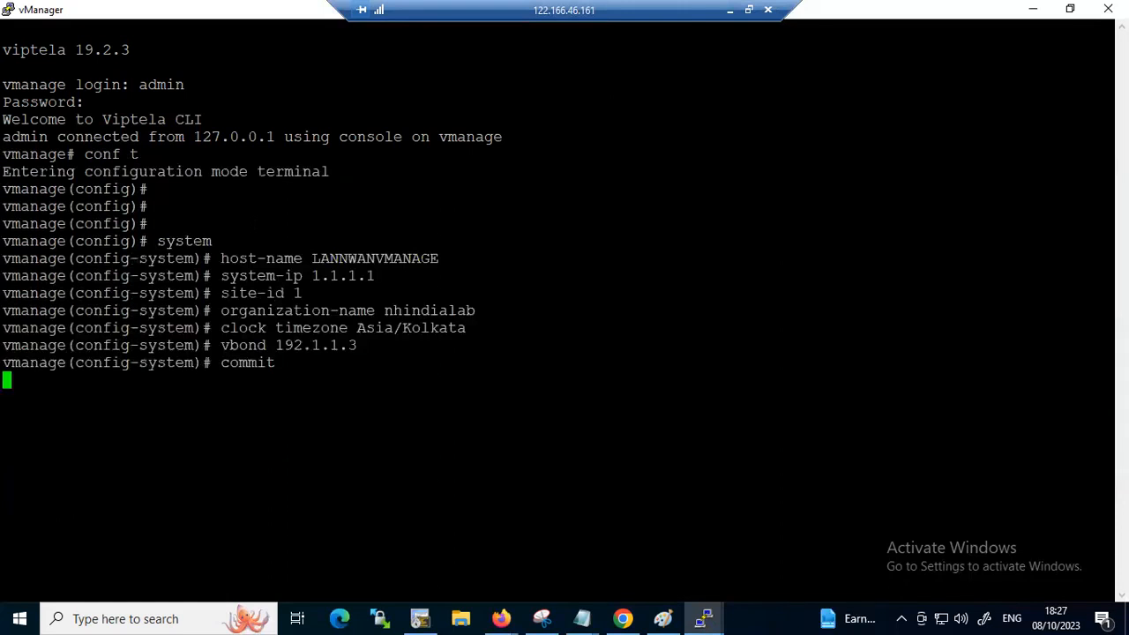
key(Return)
key(Return)
key(Return)
key(Return)
Leave vManage's system configuration level with "exit", staying in configuration mode
text(exigt)
key(Return)
key(Return)
text(exit)
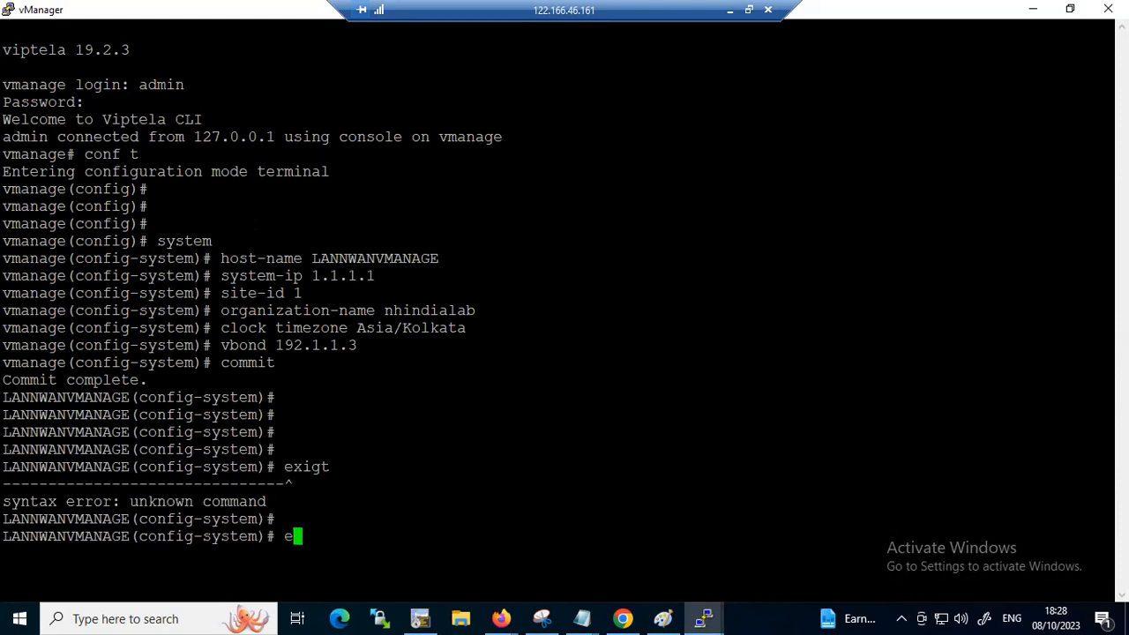
key(Return)
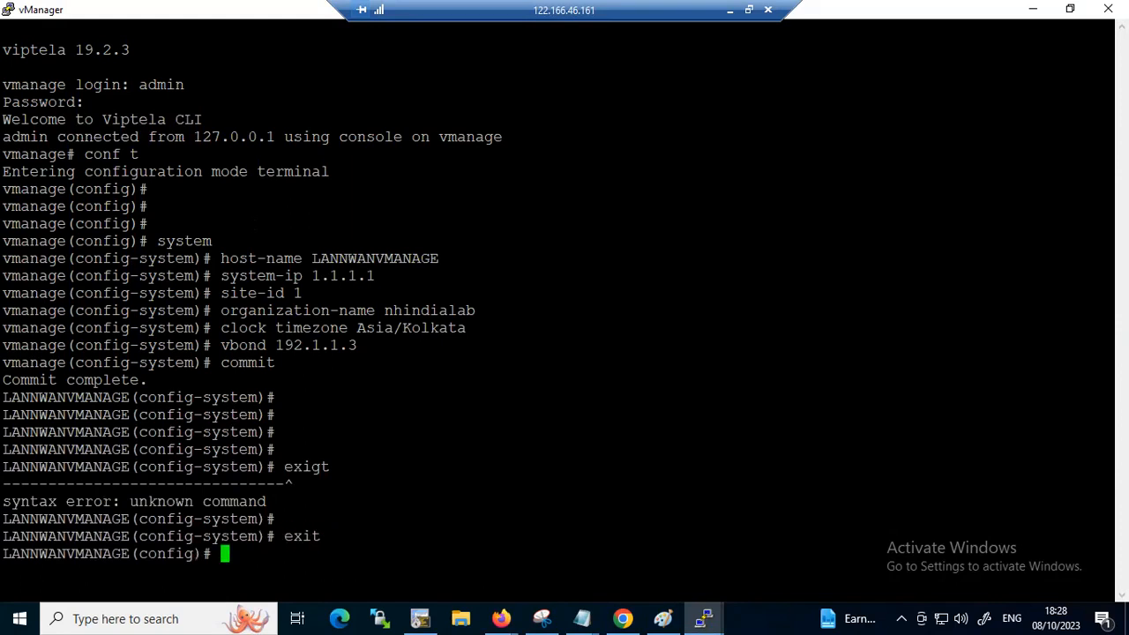
Return to the notes and copy the VMANAGE block's vpn 0 and vpn 512 commands through the final commit
click(1032, 9)
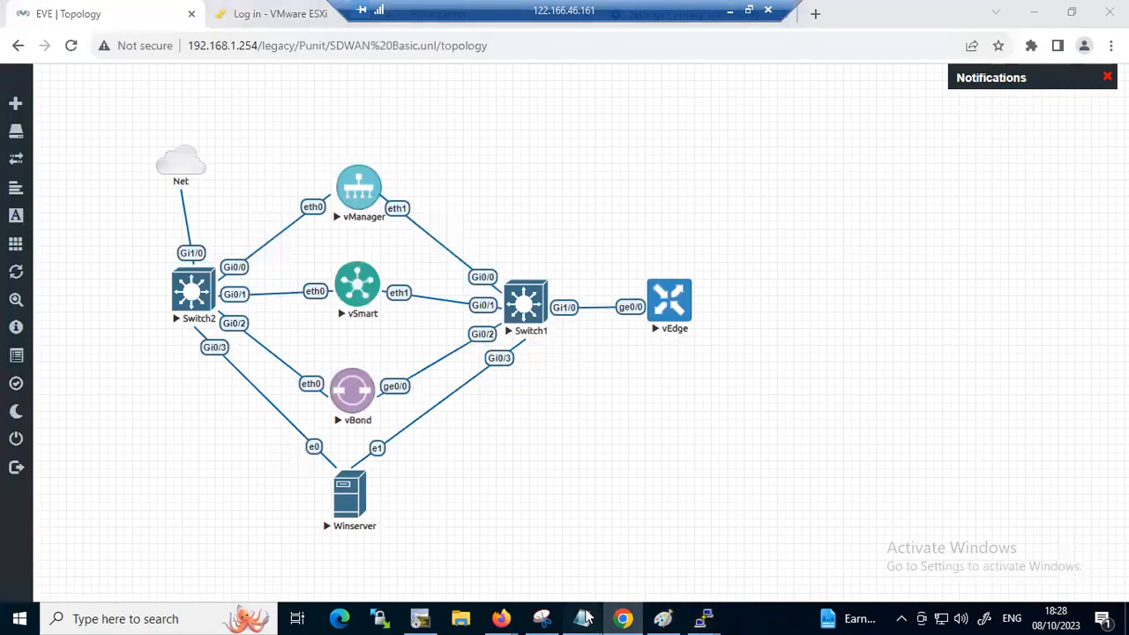
mouse_move(582, 618)
click(634, 578)
scroll(780, 334, down, 2)
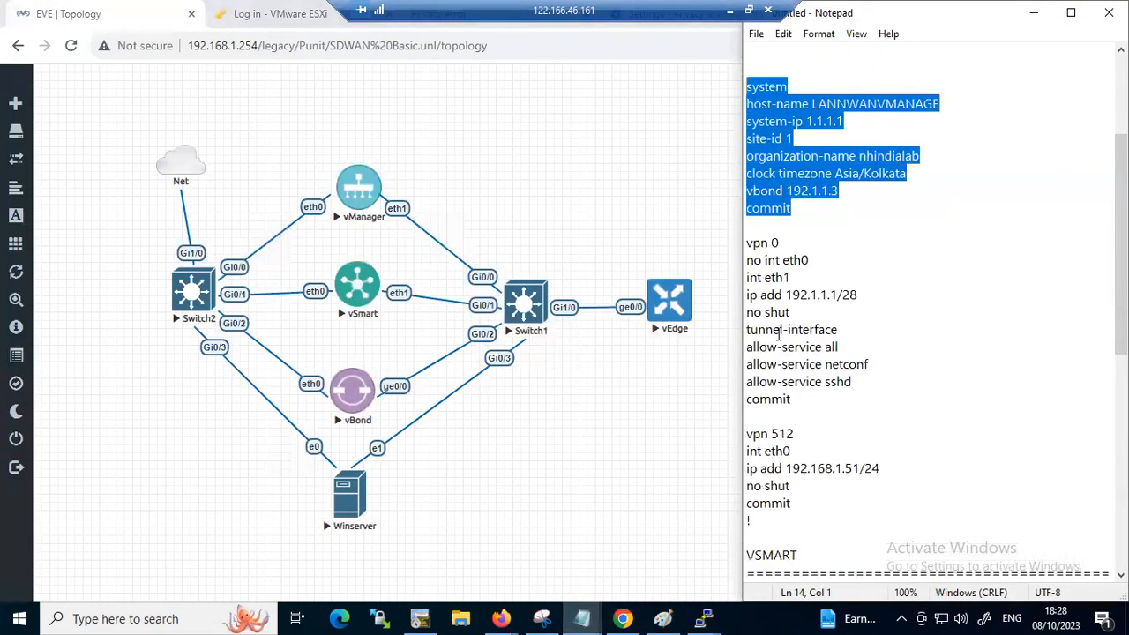
drag(748, 240, 838, 497)
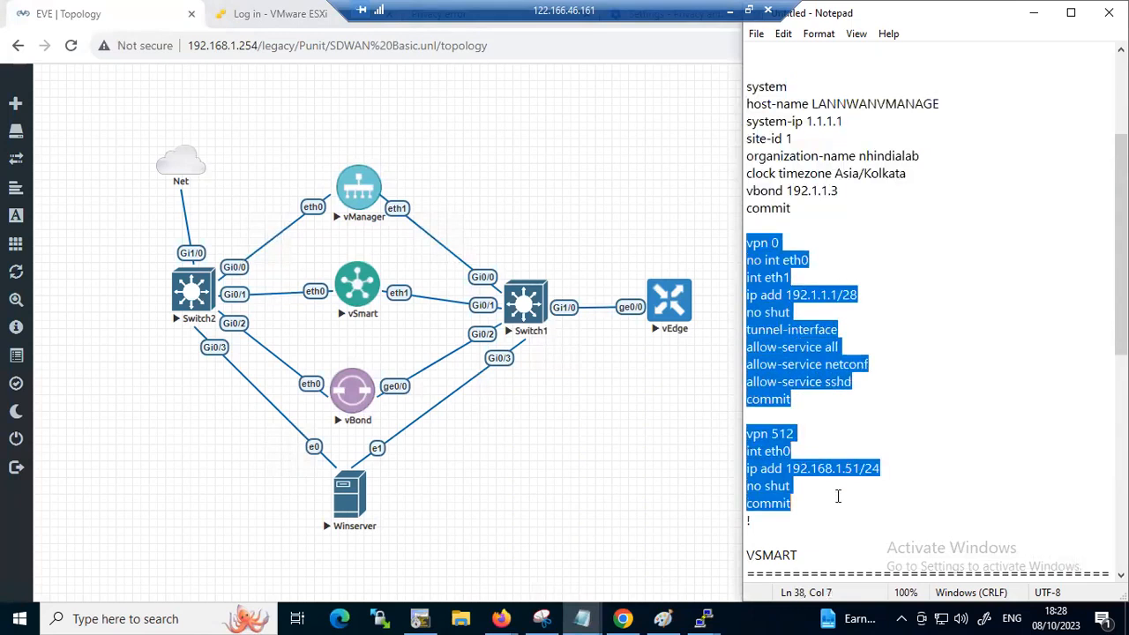
right_click(789, 481)
click(881, 272)
Run the copied vpn 0 and vpn 512 commands in the vManager terminal, commit them, and leave configuration mode
mouse_move(697, 618)
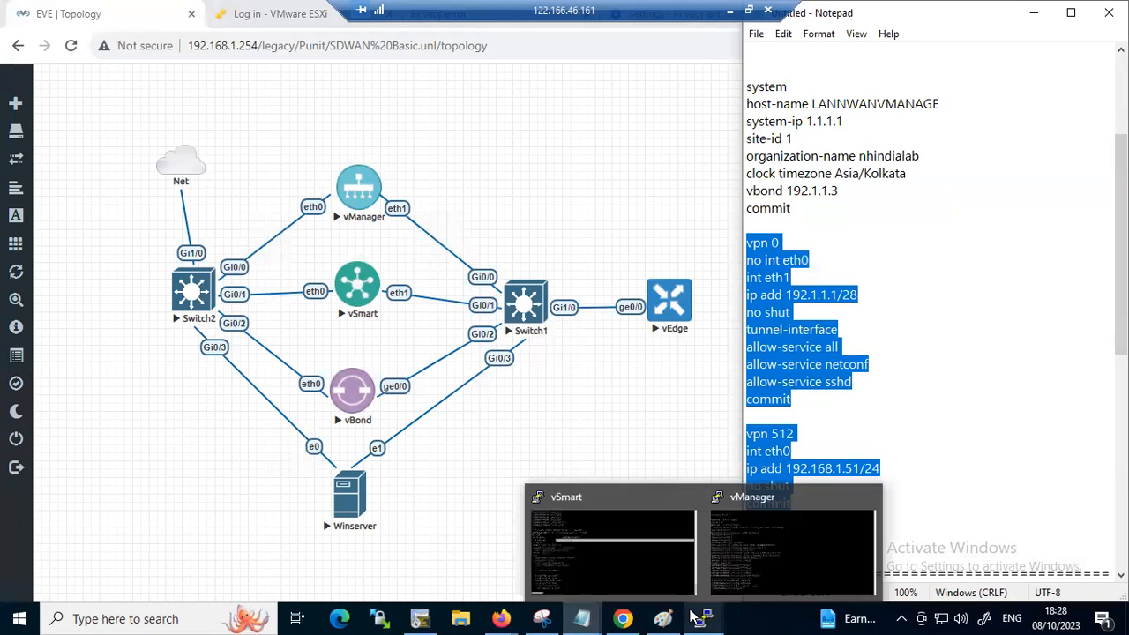
click(745, 554)
right_click(745, 554)
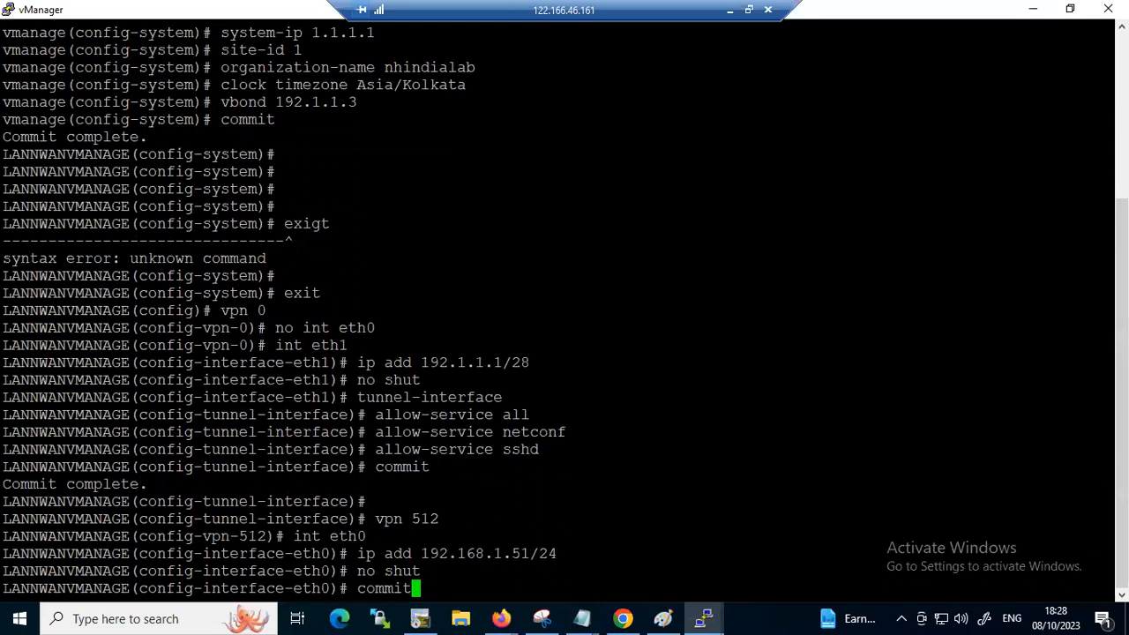
key(Return)
key(Return)
key(Return)
key(Return)
key(Return)
key(Return)
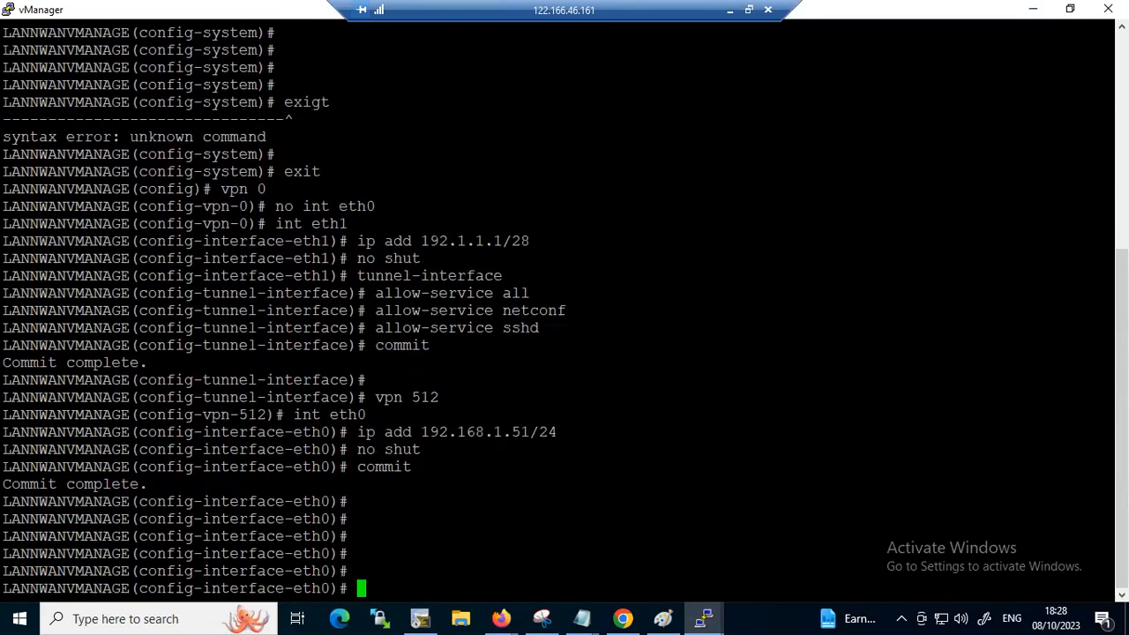
key(ctrl+z)
key(Return)
key(Return)
key(Return)
key(Return)
key(Return)
key(Return)
key(Return)
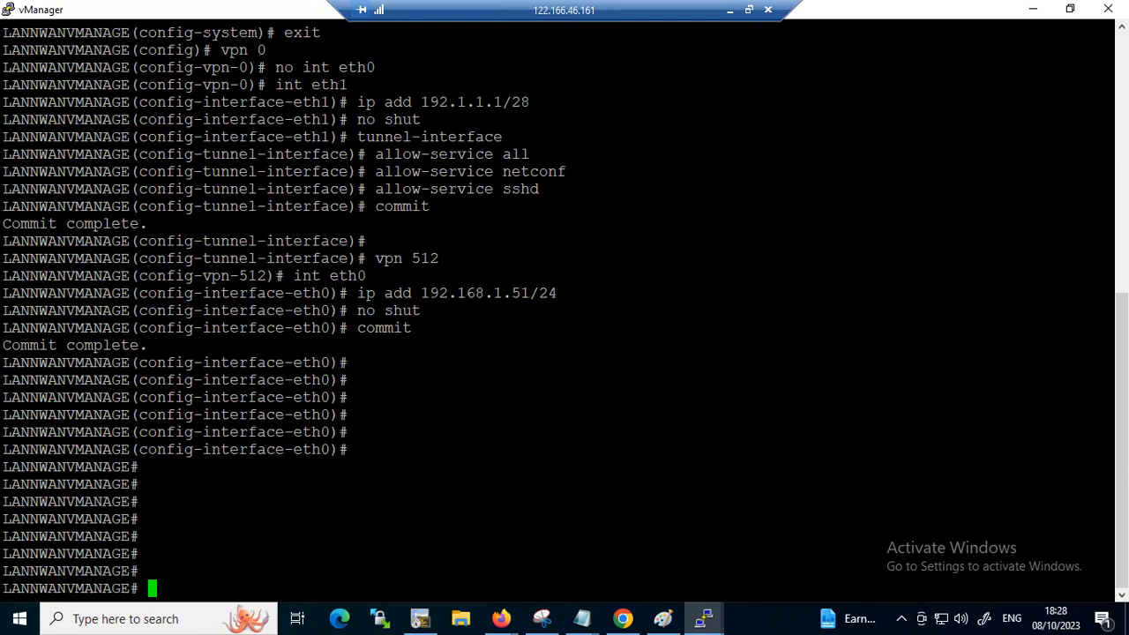
Switch to the vSmart terminal, restore it to a smaller window and move it clear of the topology's controller nodes
click(1033, 10)
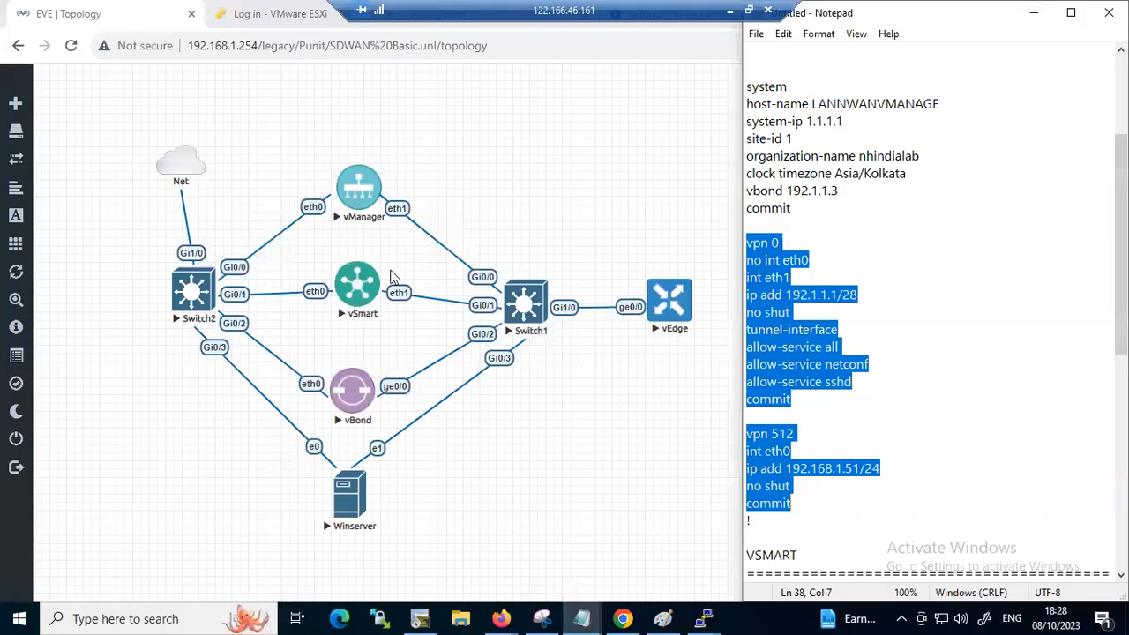
click(705, 618)
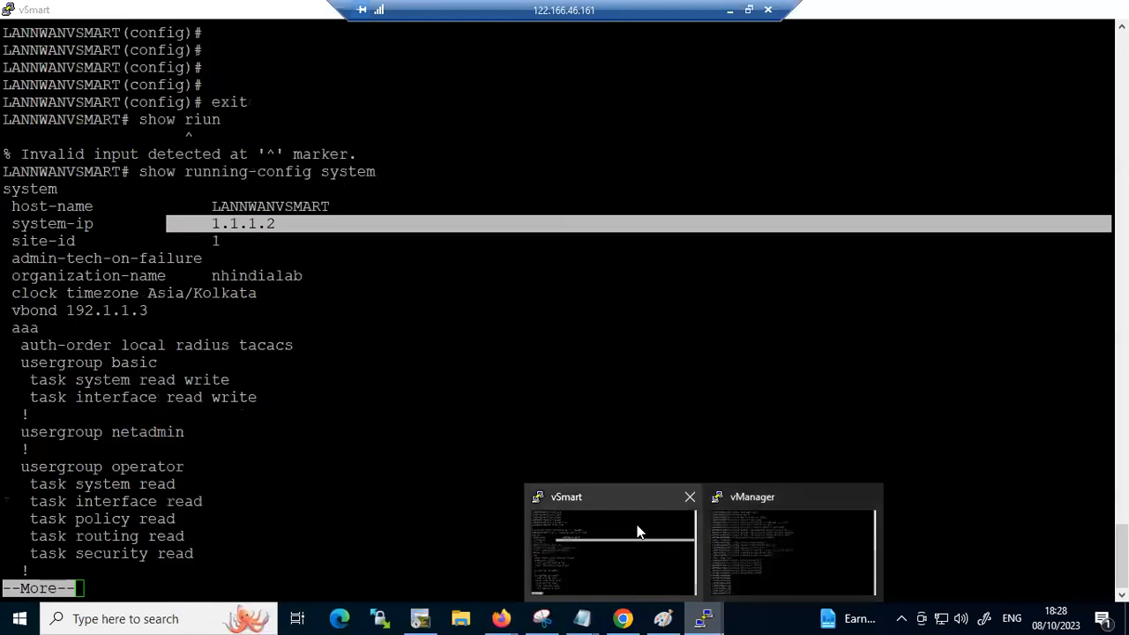
click(642, 533)
click(1071, 8)
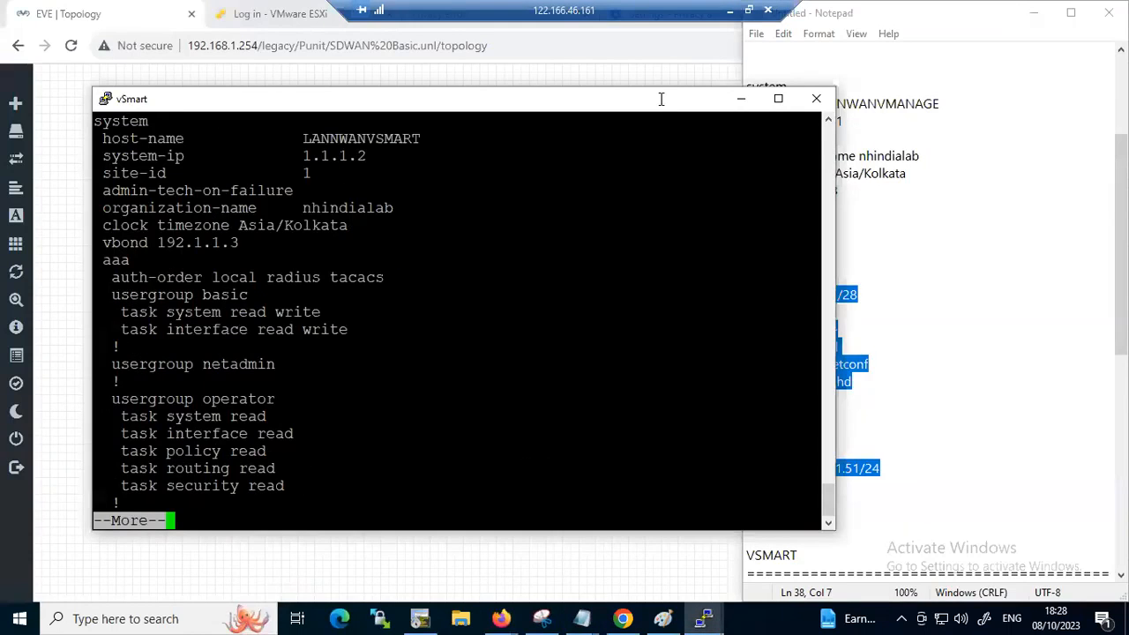
drag(335, 90, 661, 150)
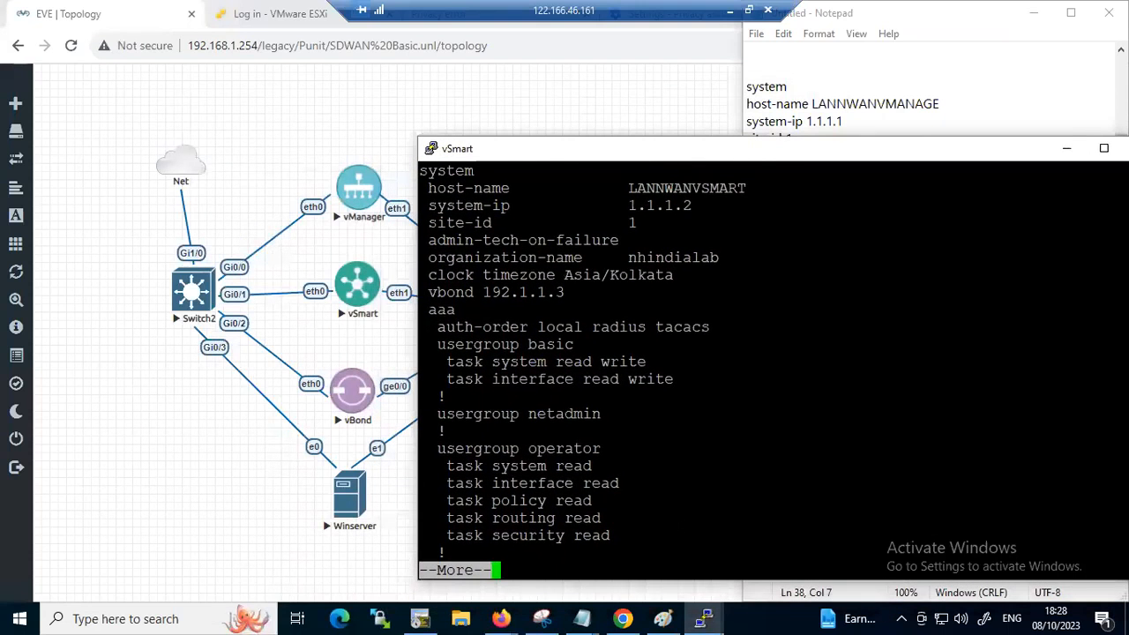
Quit the paged running-config listing in the vSmart terminal
key(Down)
key(Down)
key(Up)
key(Up)
text(q)
text(ping)
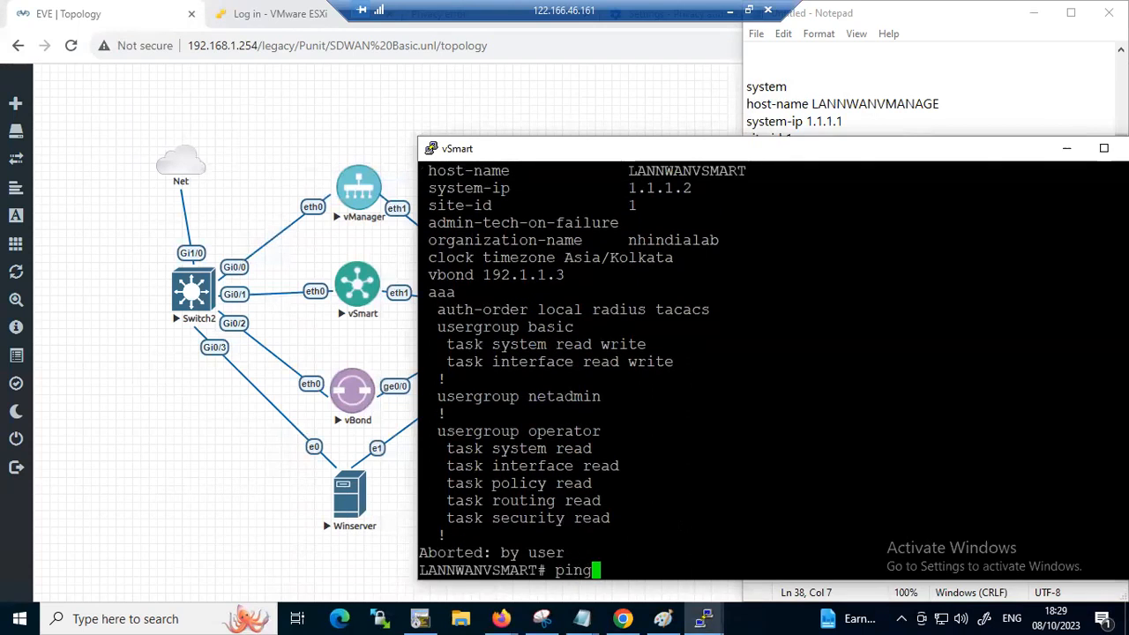
text( 192.1.1.1)
Ping vManage's VPN 0 address 192.1.1.1 from vSmart, stop the ping, and check which VPN it uses
key(Return)
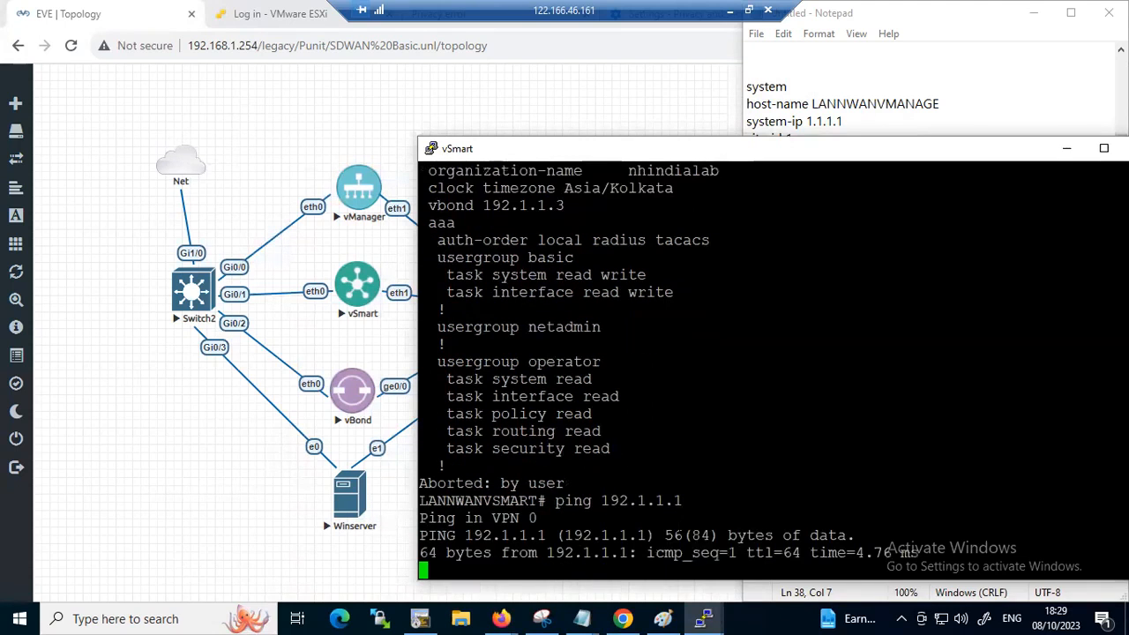
key(ctrl+c)
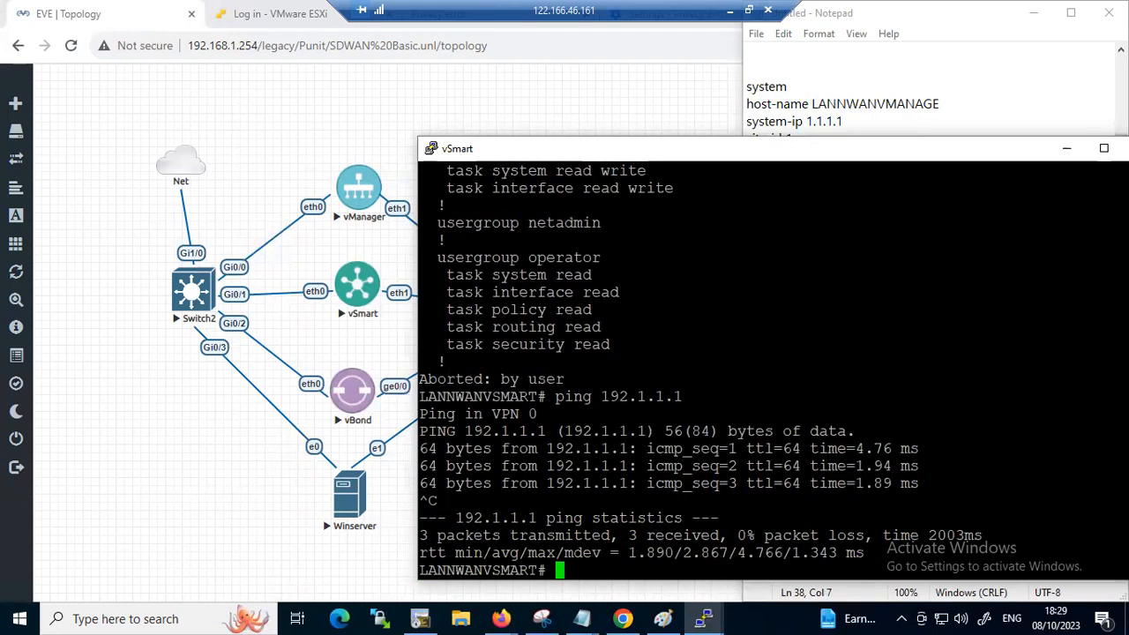
drag(546, 415, 427, 417)
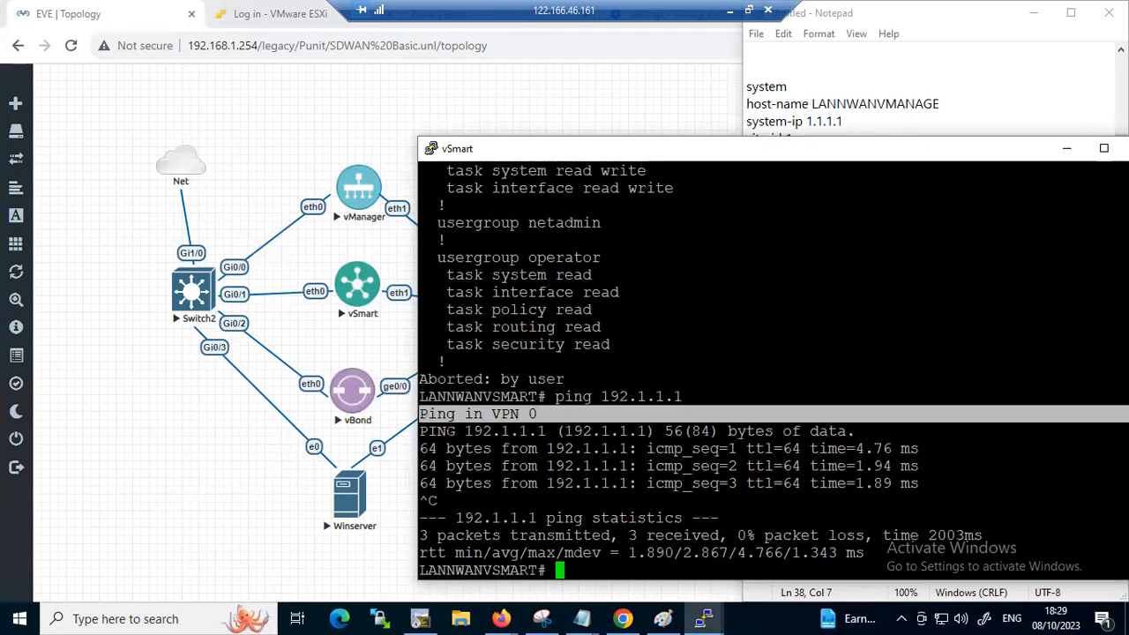
Ping vManage's management address 192.168.1.51 from vSmart without specifying a VPN
text(ping)
key(BackSpace)
key(BackSpace)
key(BackSpace)
text(ng 192.168.1.51)
key(Return)
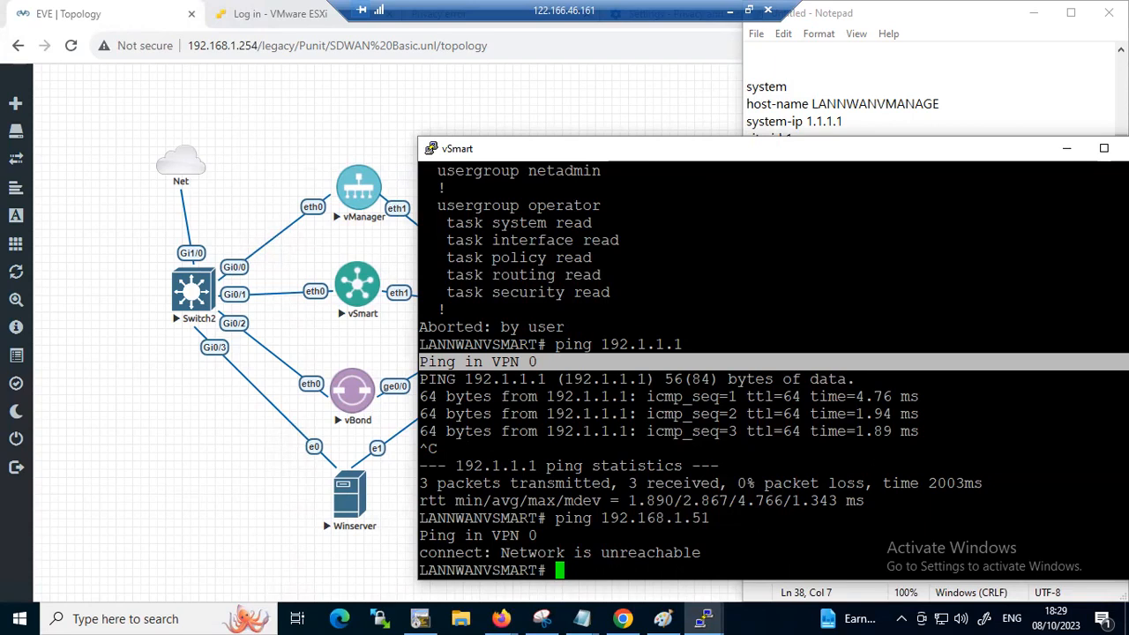
Repeat the ping through VPN 512 with "ping vpn 512 192.168.1.51" and stop it after several replies
key(Up)
key(Left)
key(Left)
key(Left)
key(Left)
key(Left)
key(Left)
key(Left)
key(Left)
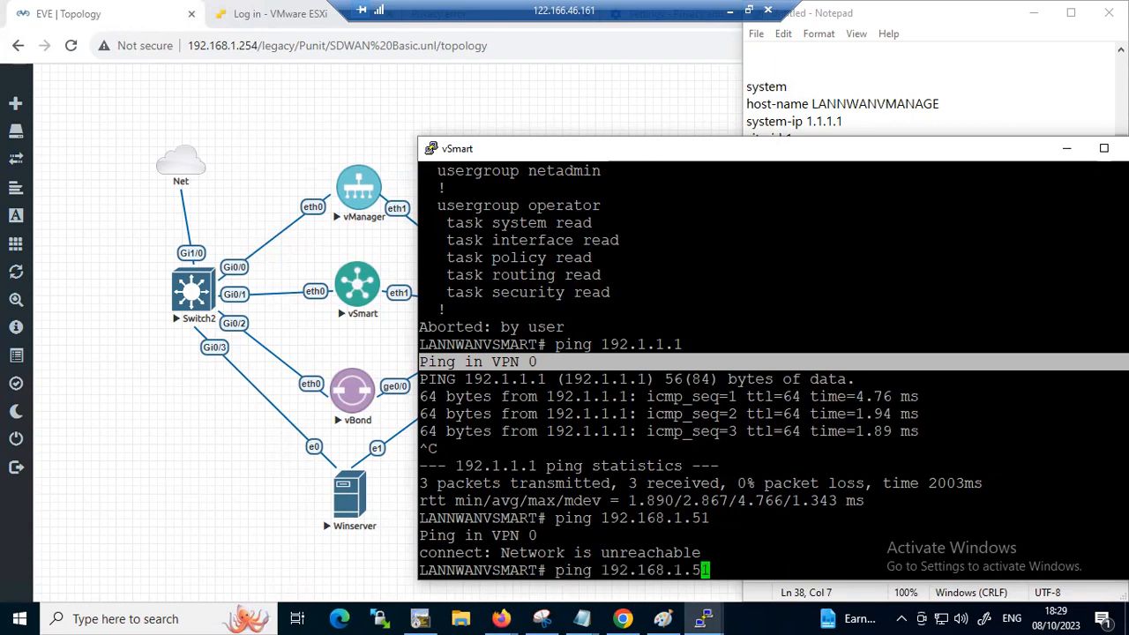
key(Left)
key(Left)
key(Left)
key(Left)
text(vpn 512)
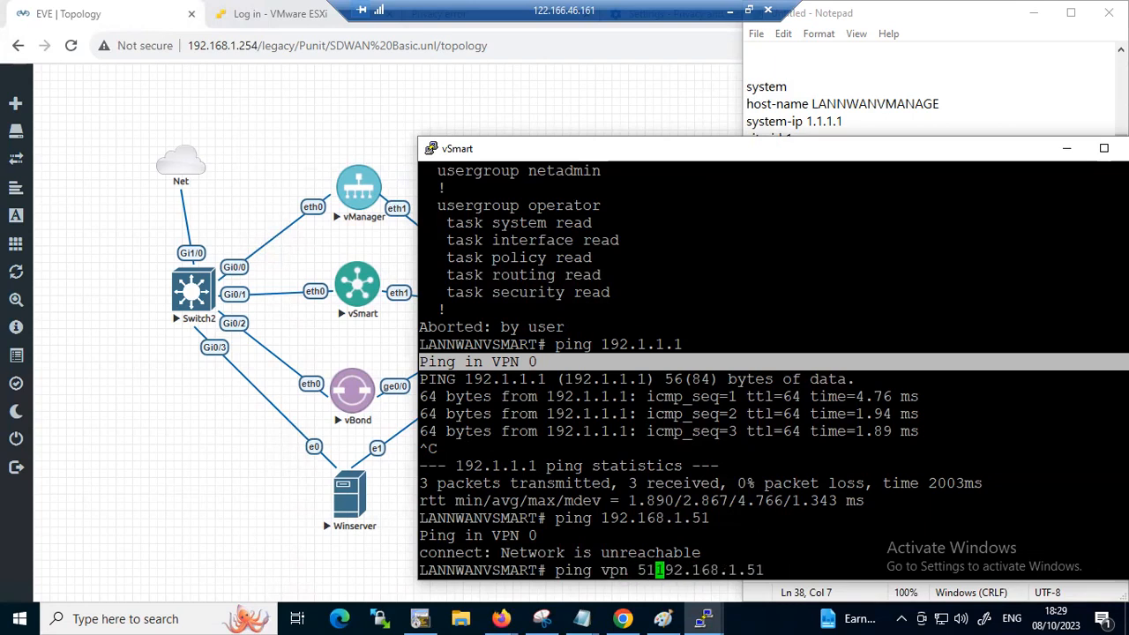
key(Return)
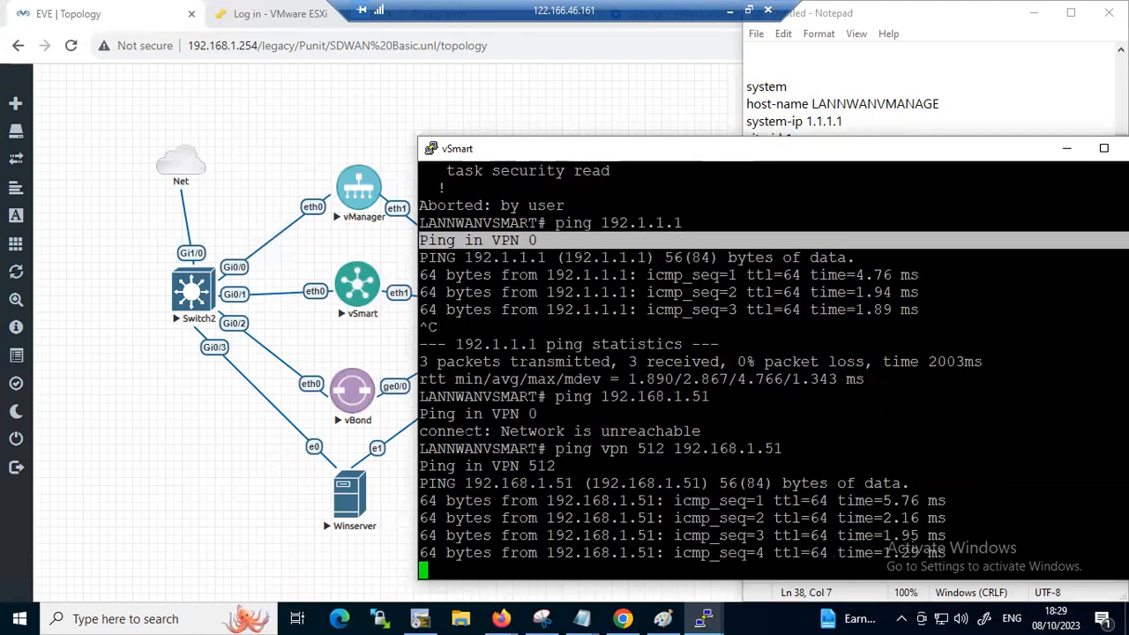
key(ctrl+c)
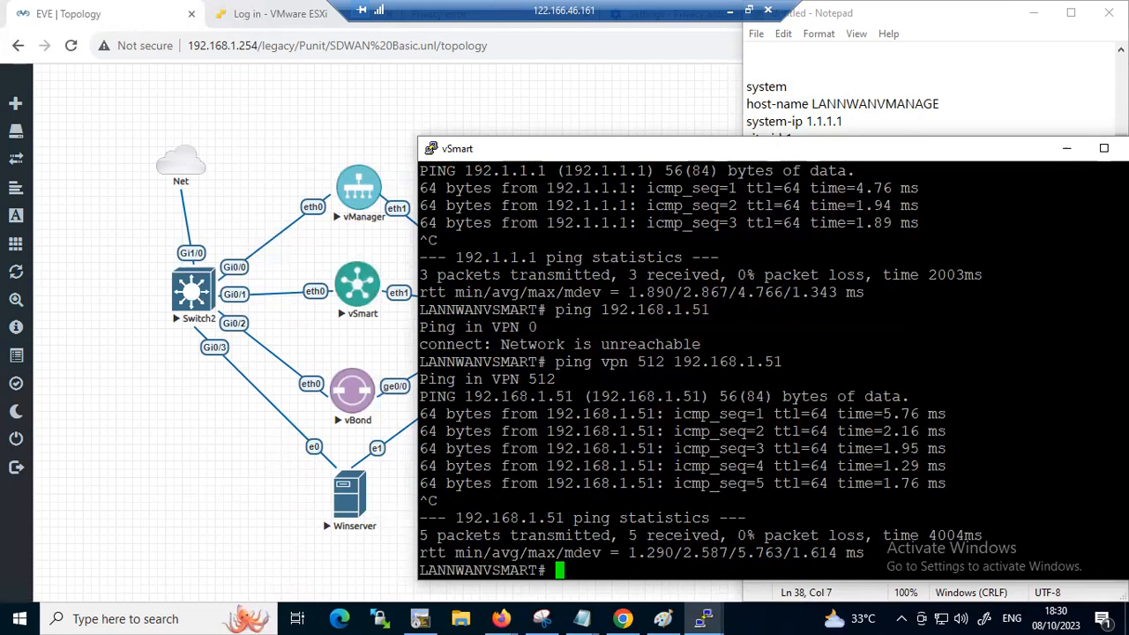
Return to the Notepad command notes and add a separator line of equals signs below the vSmart block
mouse_move(582, 617)
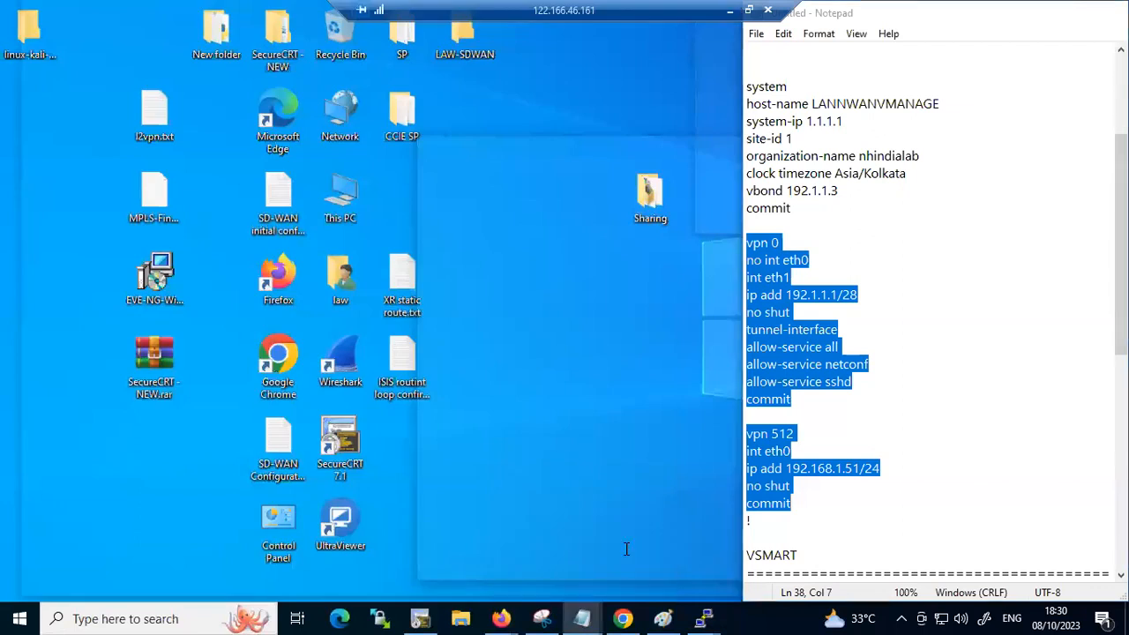
click(620, 559)
scroll(842, 414, down, 2)
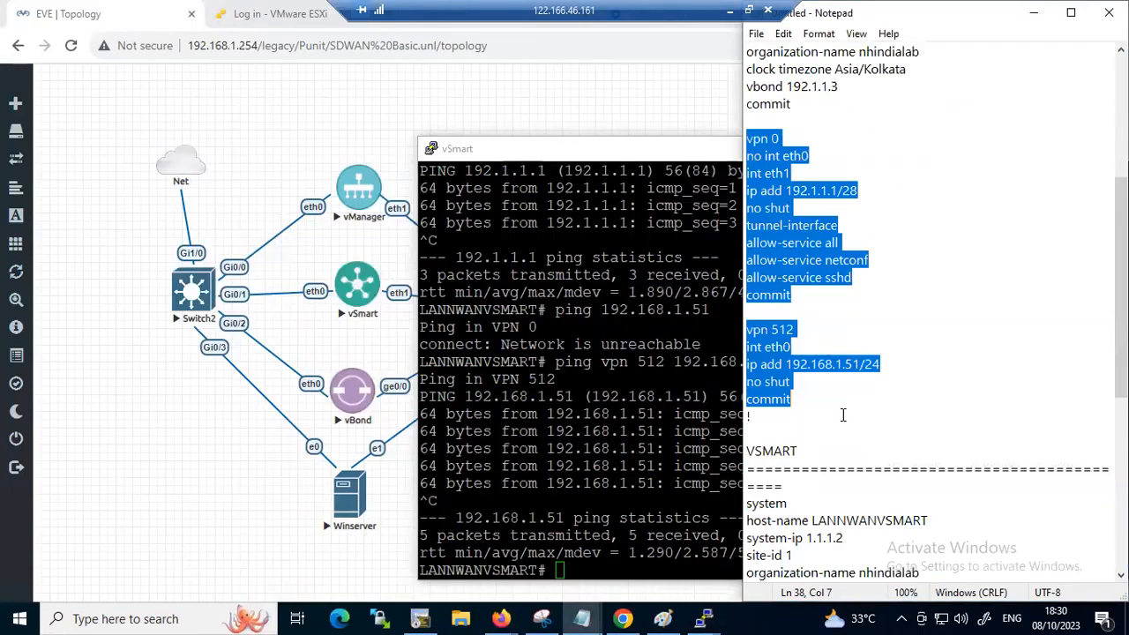
scroll(842, 414, down, 8)
click(811, 541)
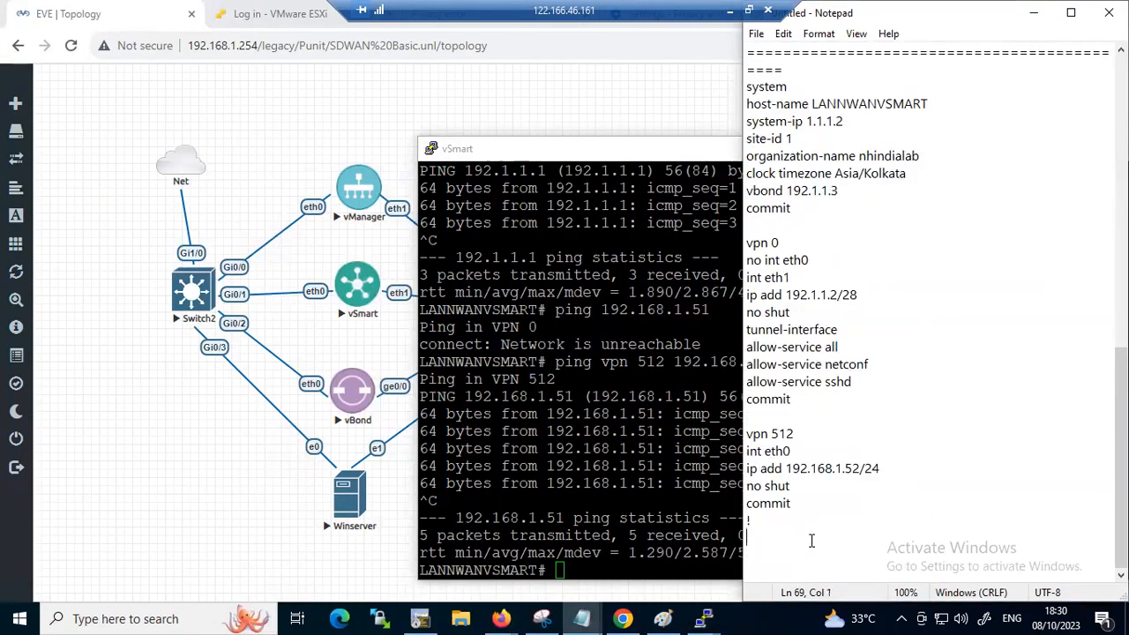
key(Return)
text(===========)
key(Return)
key(Return)
Add a VBOND heading underlined with equals signs and start a new line below it
text(V)
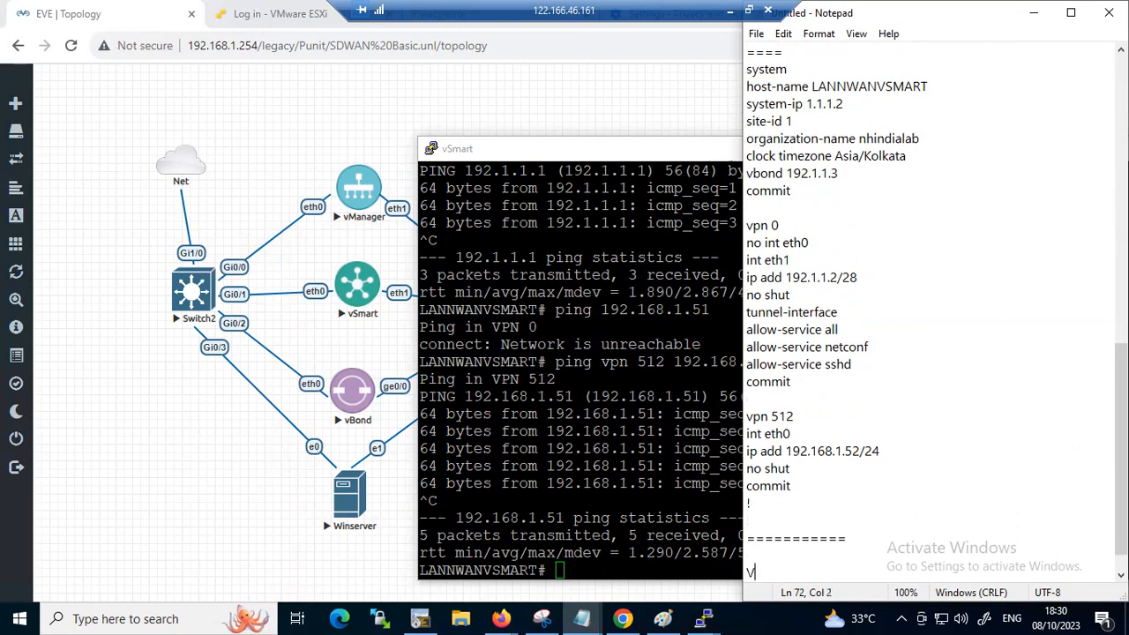
text(BOND)
key(Return)
text(=======)
key(Return)
key(Return)
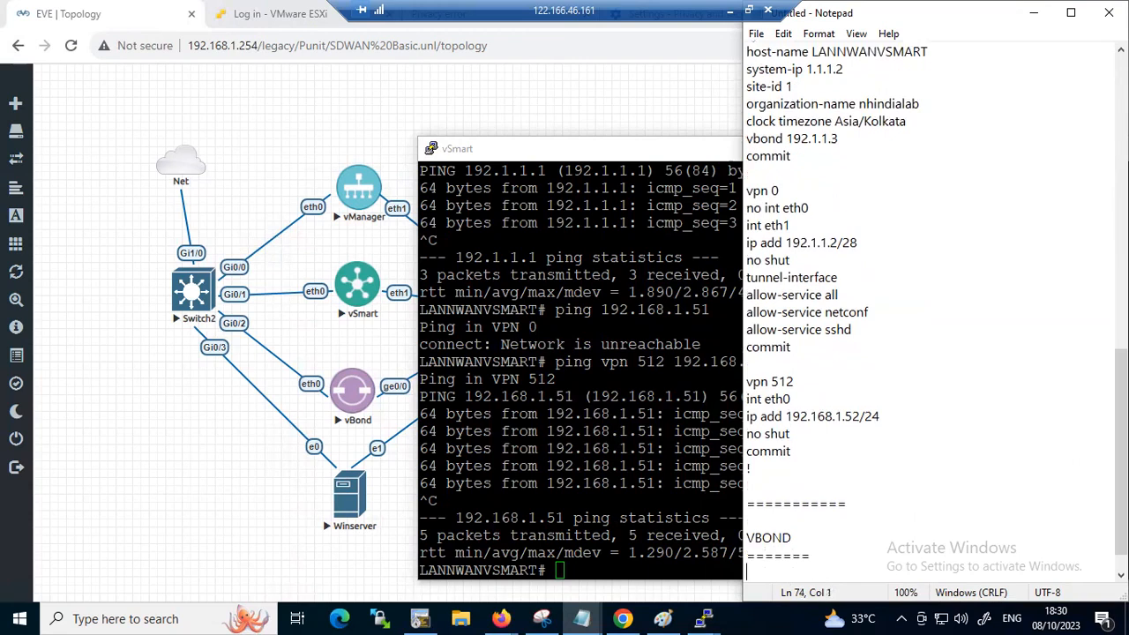
key(ctrl+v)
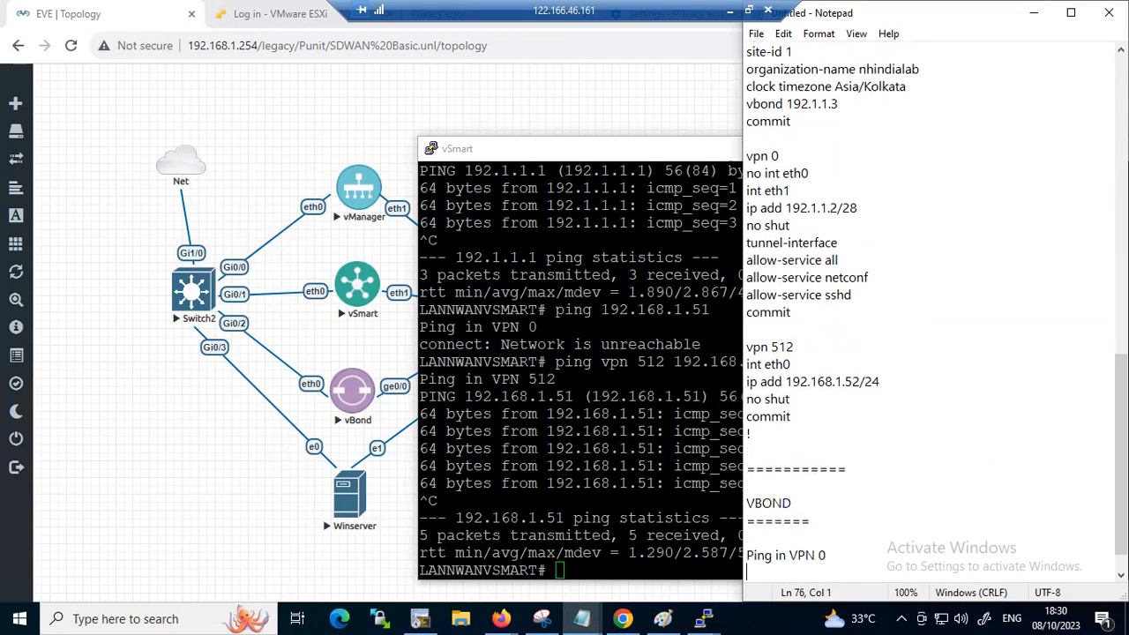
drag(827, 554, 748, 555)
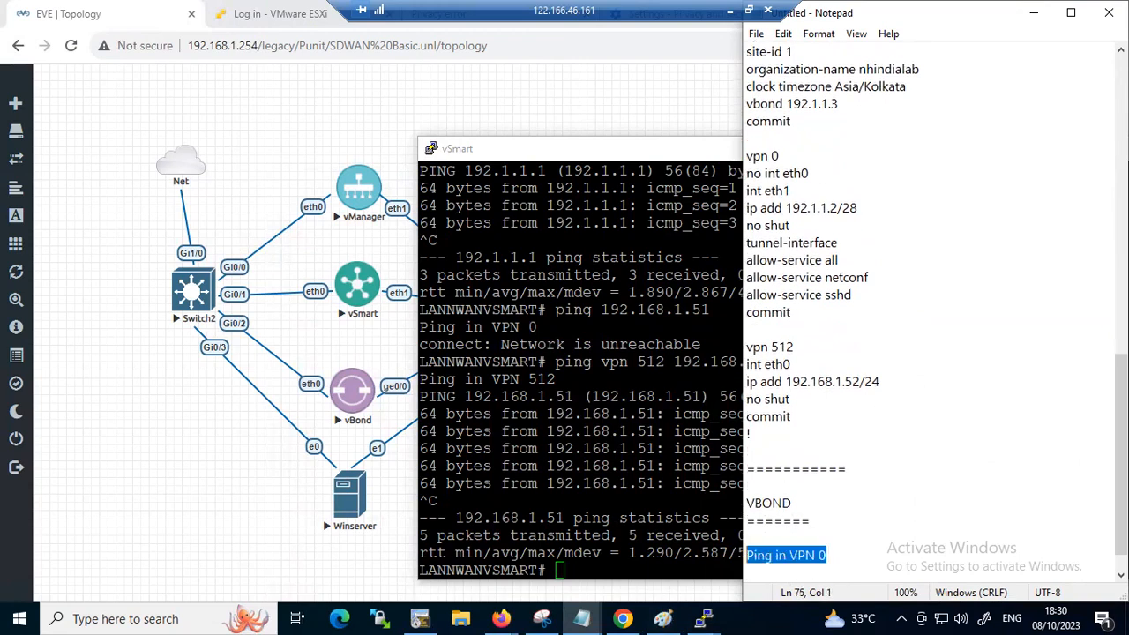
key(BackSpace)
click(840, 451)
click(605, 155)
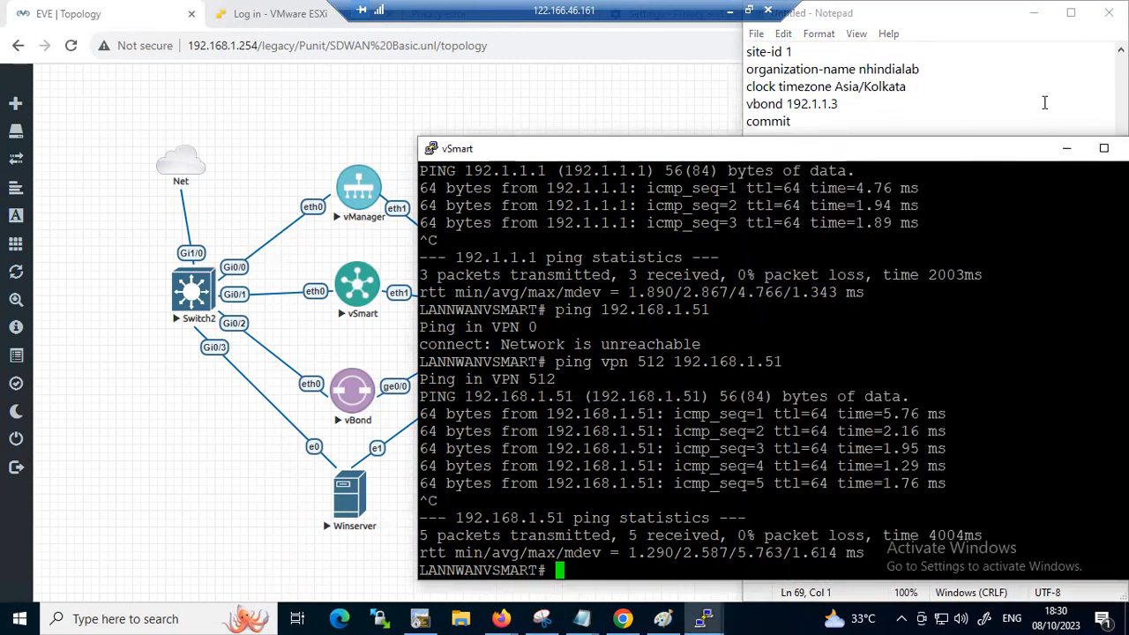
key(alt+Tab)
Copy the whole vSmart command block, from its "system" line through the VPN 512 section
drag(792, 450, 746, 294)
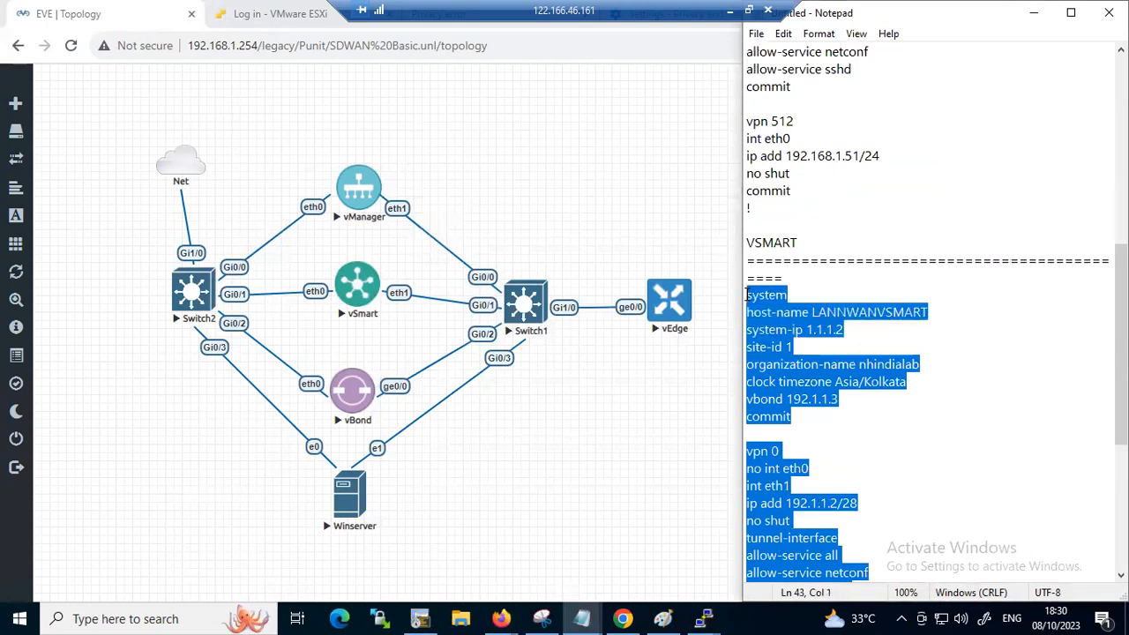
right_click(770, 300)
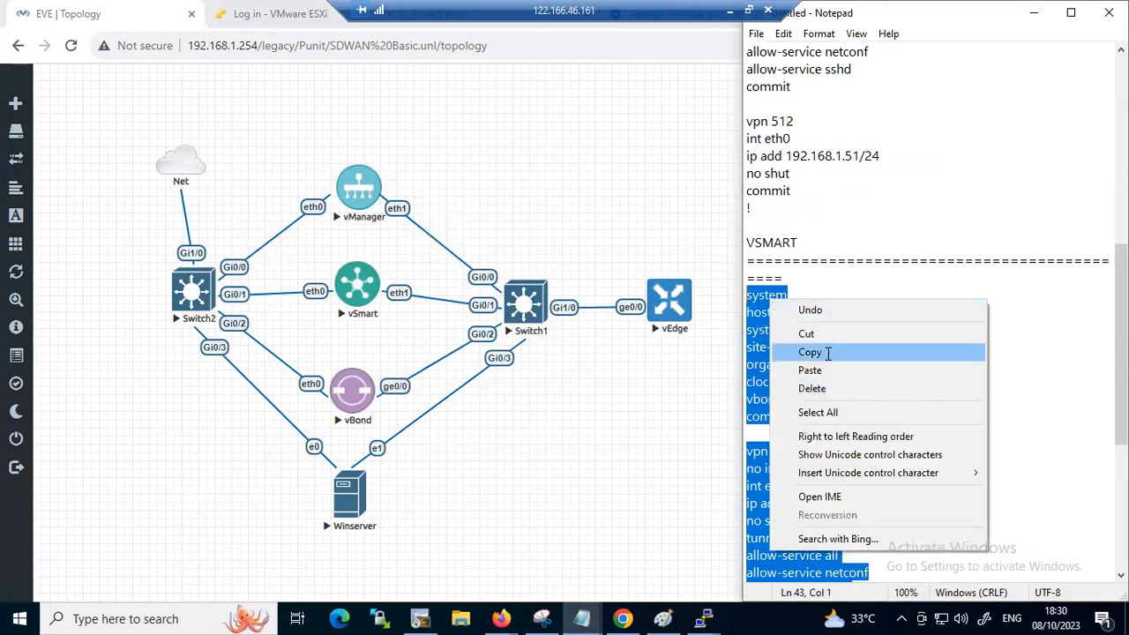
click(826, 354)
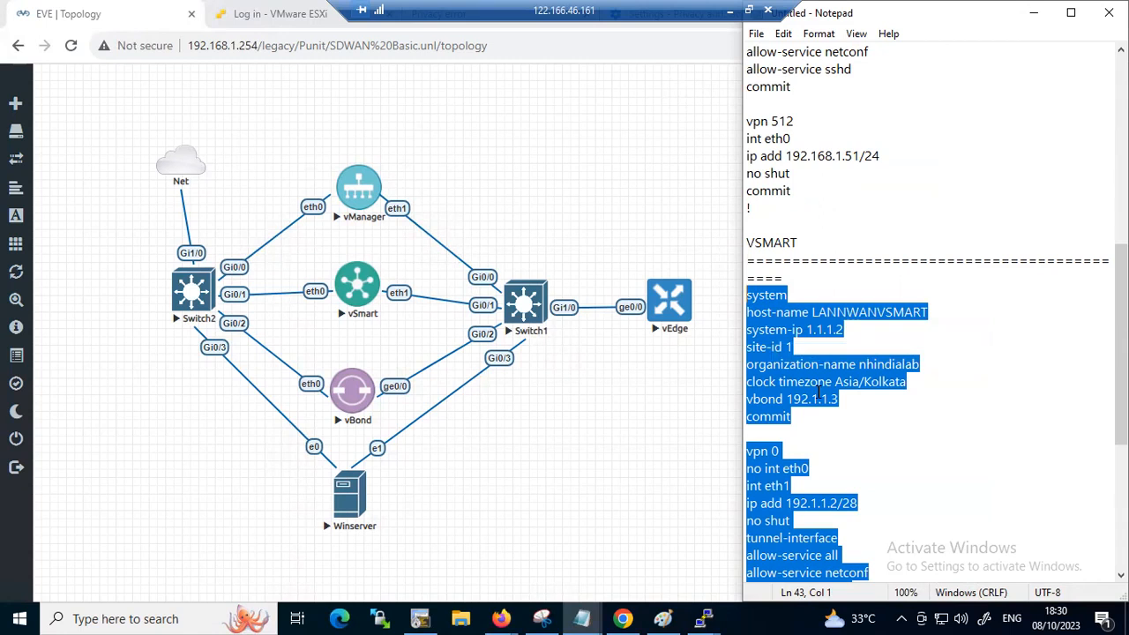
click(730, 10)
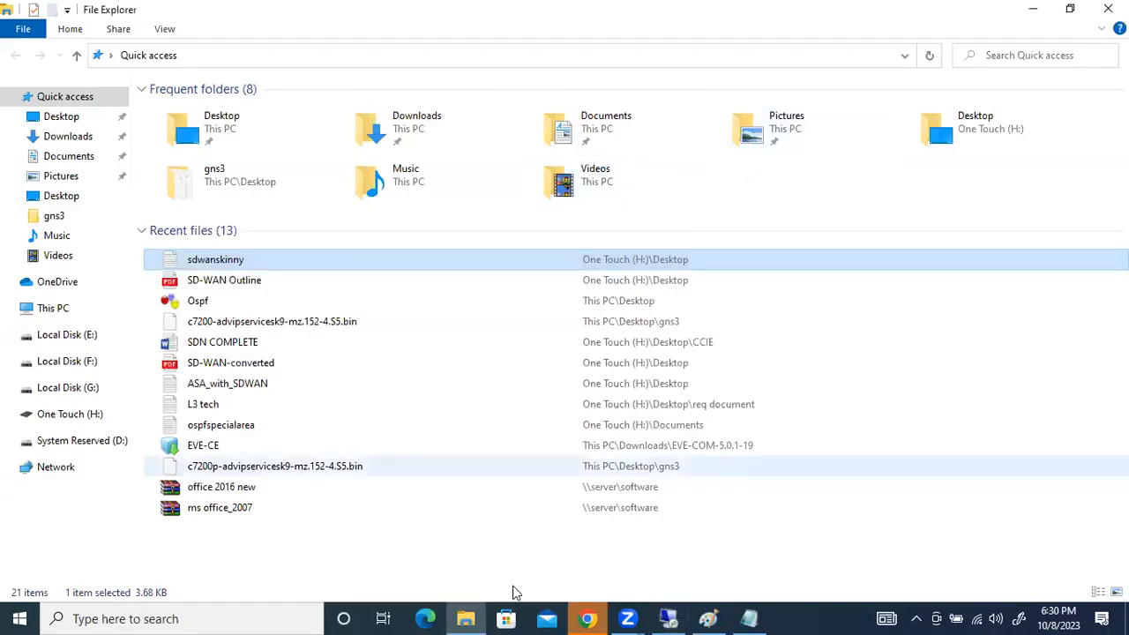
click(669, 618)
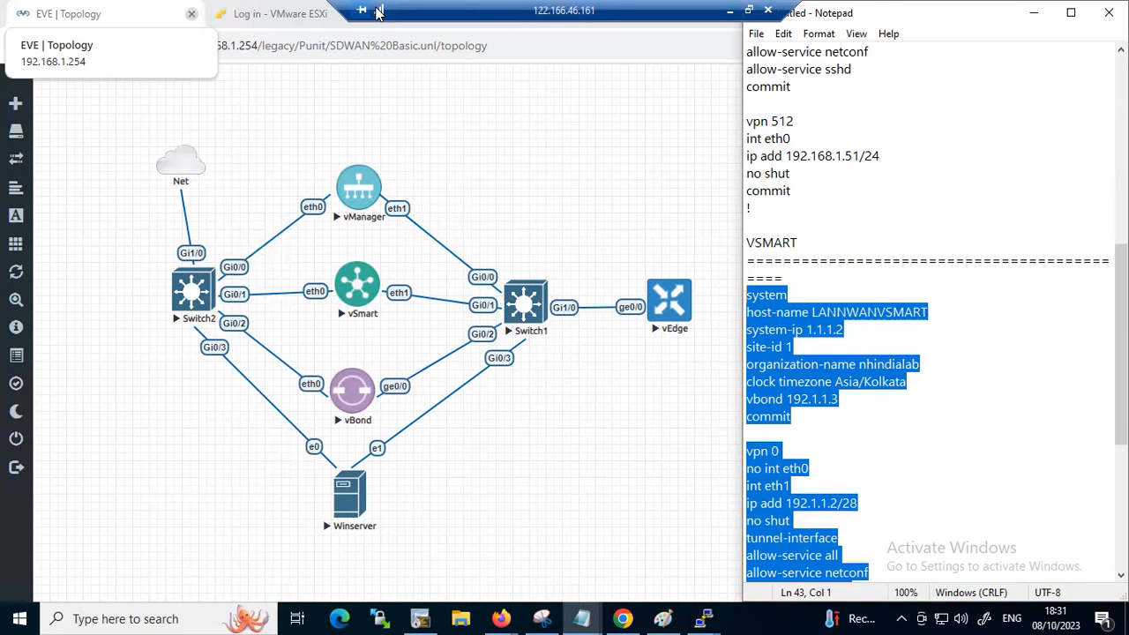
Show the Paint addressing diagram behind the notes and paste the copied vSmart block under the VBOND heading
click(662, 619)
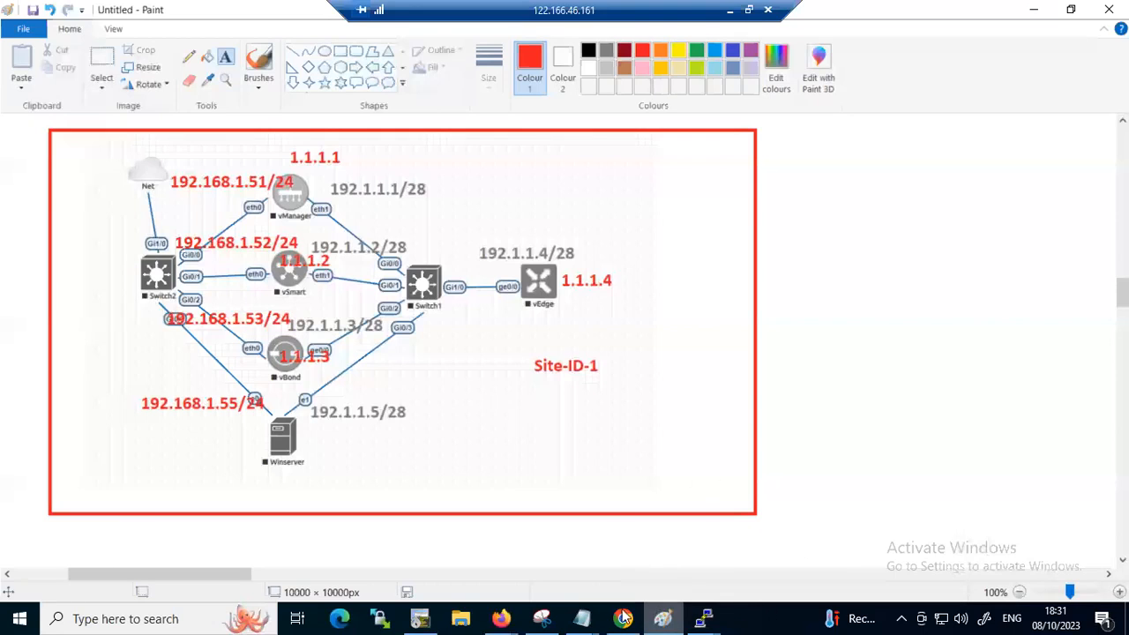
mouse_move(582, 618)
click(650, 556)
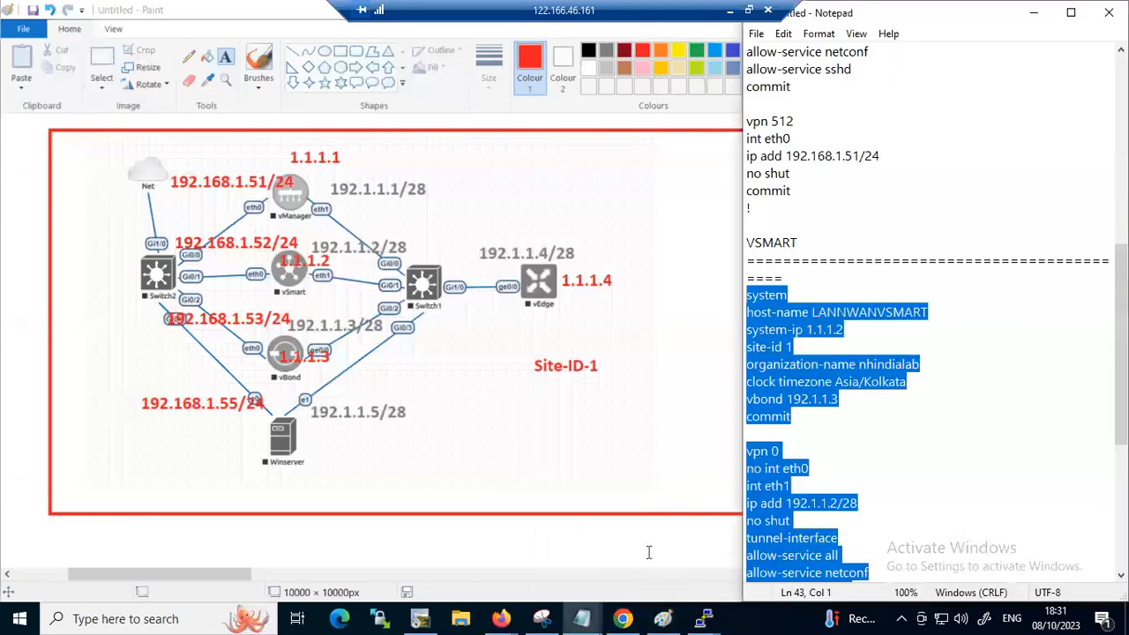
scroll(874, 403, down, 3)
scroll(874, 403, down, 4)
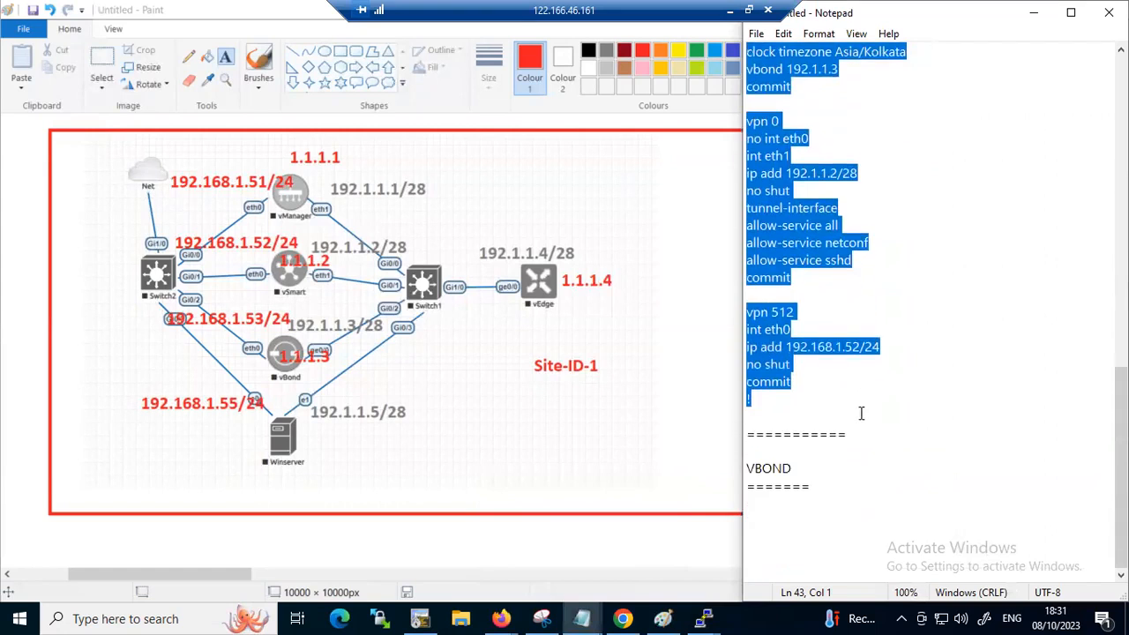
click(824, 509)
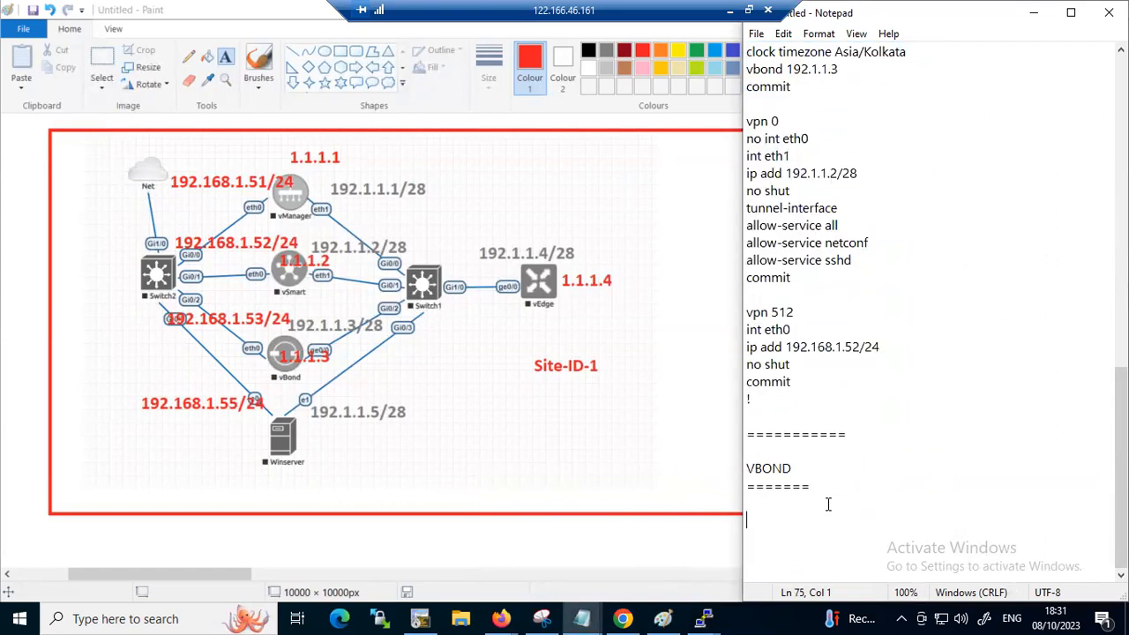
key(ctrl+v)
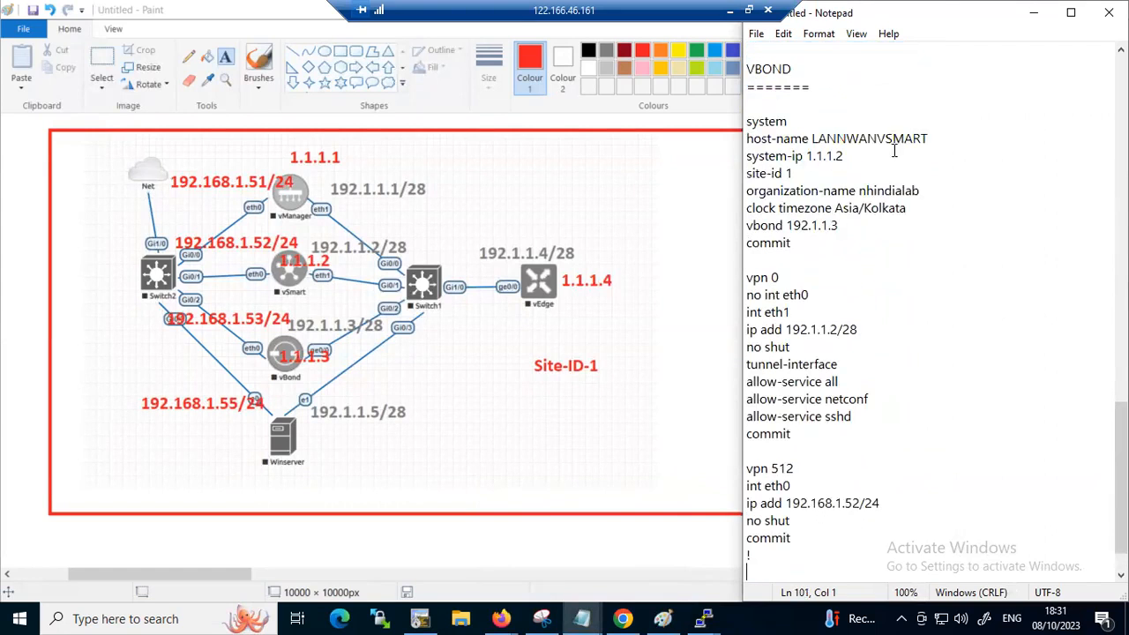
In the pasted block, change the host-name to LANNWANVBOND and the system-ip to 1.1.1.3
drag(979, 143, 883, 141)
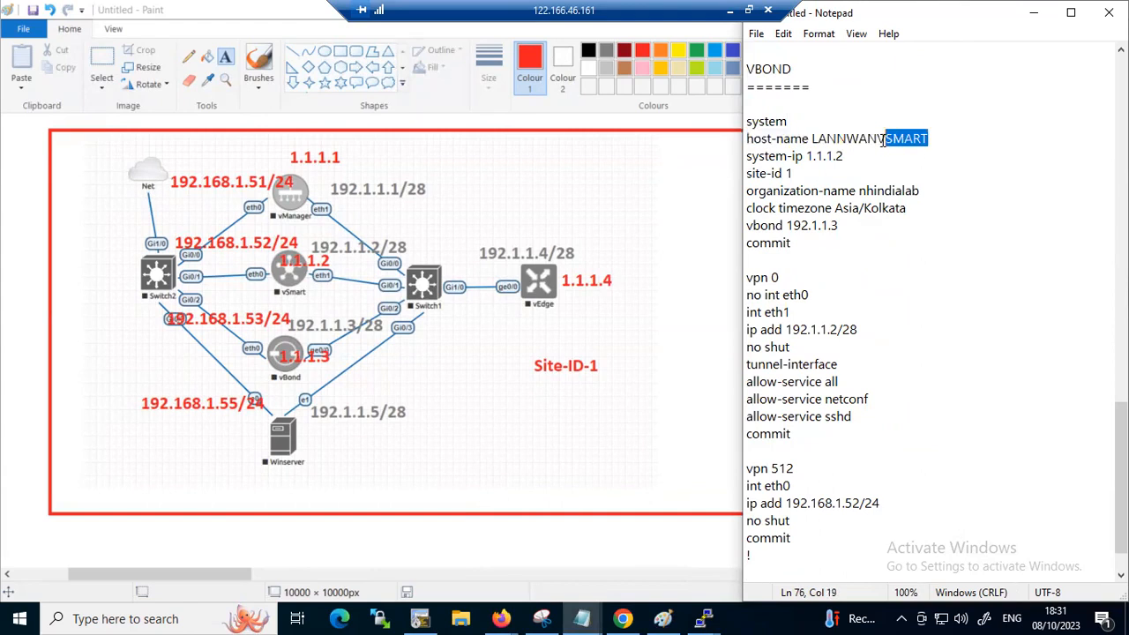
text(BOND)
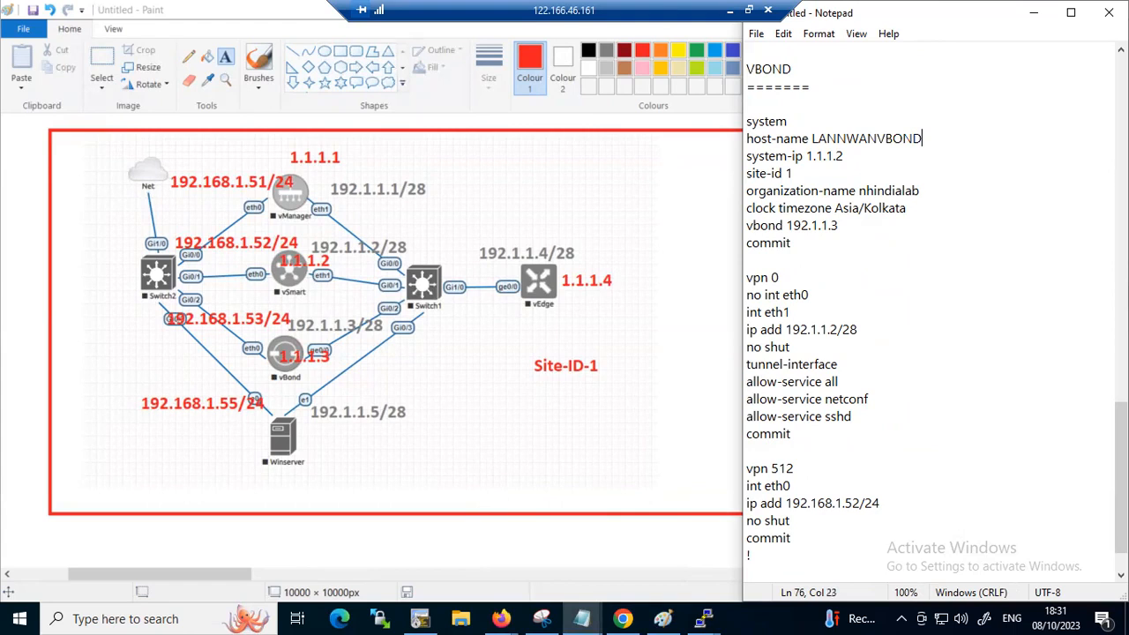
mouse_move(845, 156)
mouse_down()
mouse_move(817, 156)
mouse_move(845, 156)
mouse_up()
key(BackSpace)
text(3)
Append "local" to the "vbond 192.1.1.3" line of the vBond block
drag(923, 183, 795, 164)
click(854, 219)
drag(838, 226, 790, 226)
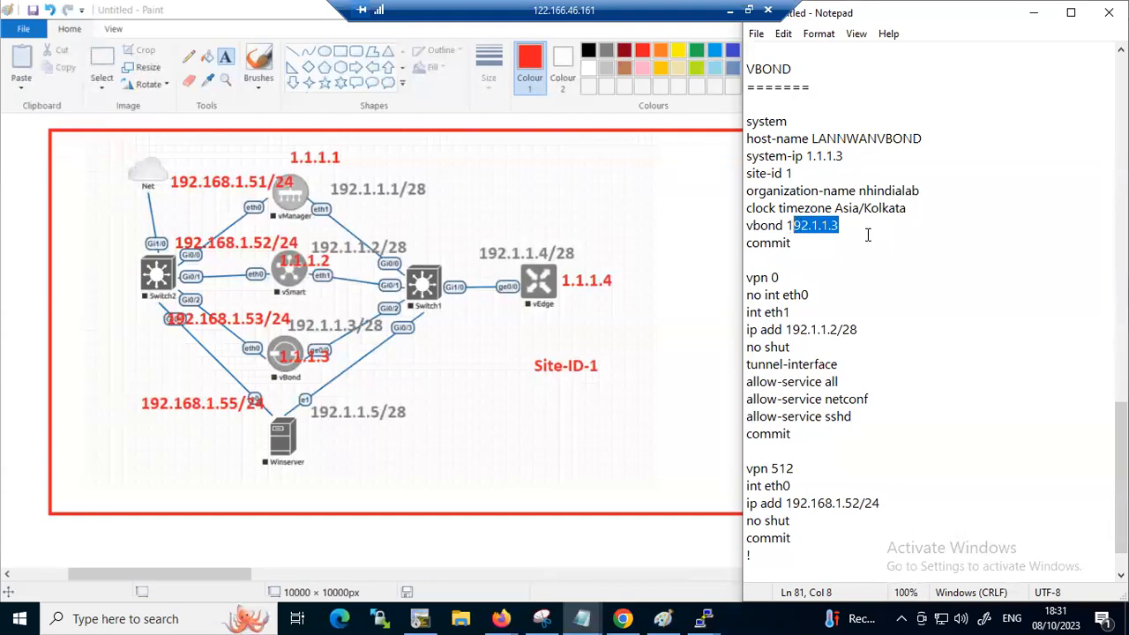
click(853, 231)
text(loca)
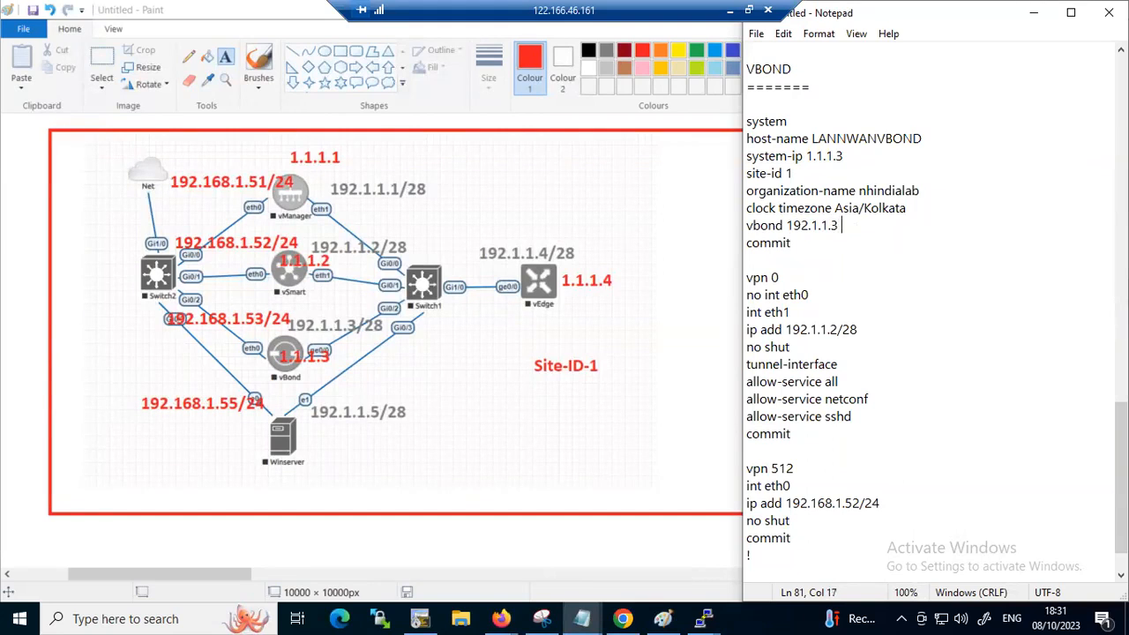
text(l)
Change the VPN 0 tunnel interface in the vBond block to ge0/0
drag(836, 297, 762, 296)
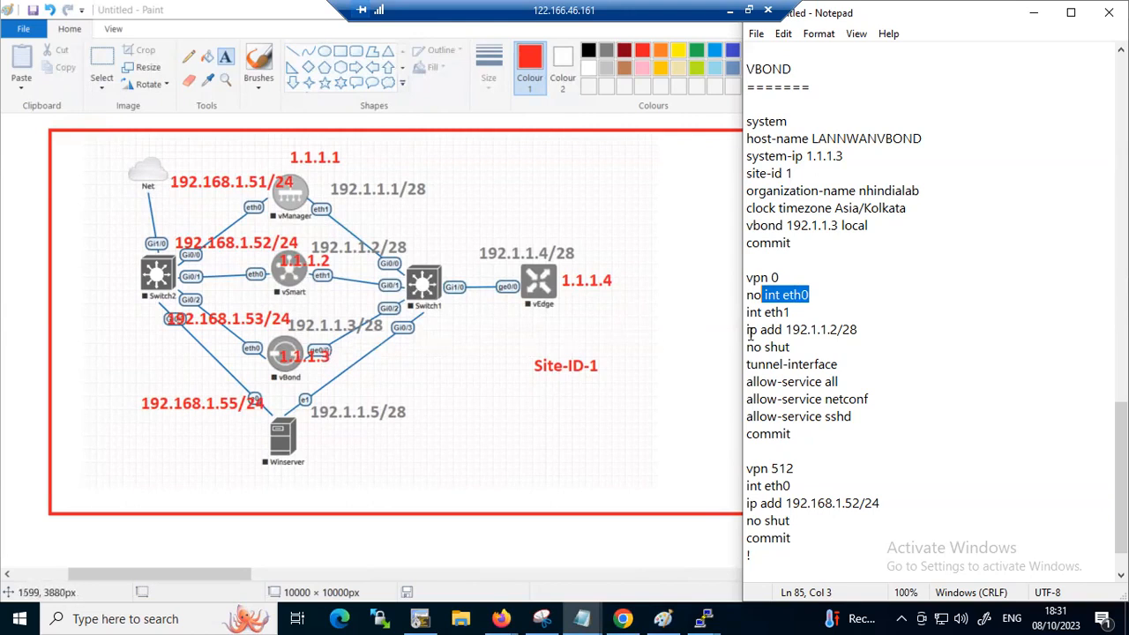
click(788, 314)
drag(785, 315, 768, 319)
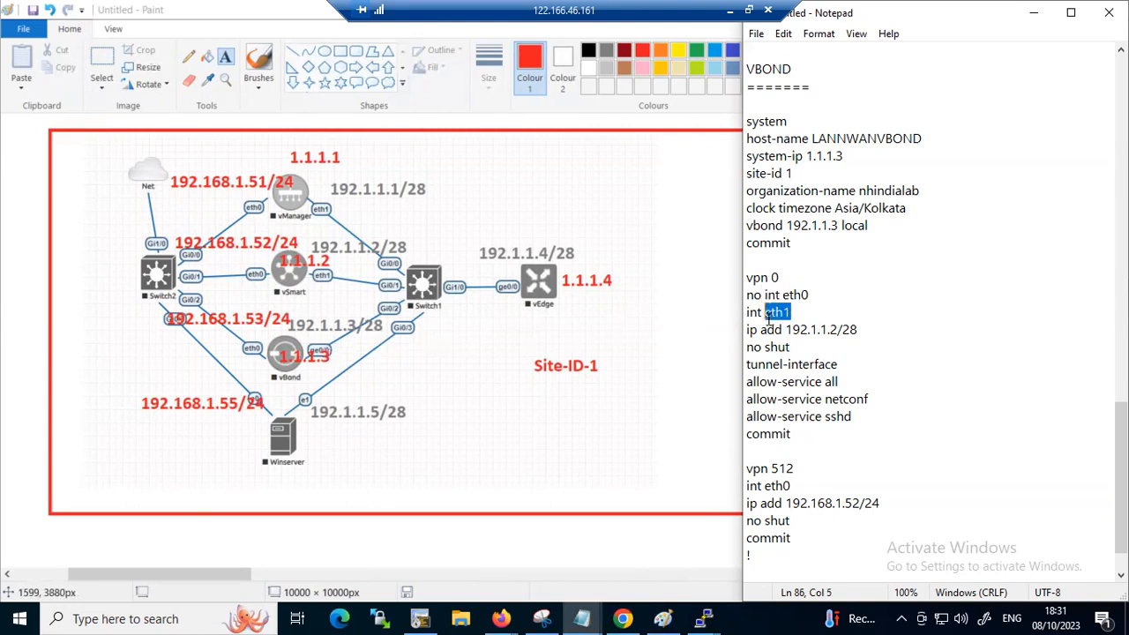
text(ge0/0)
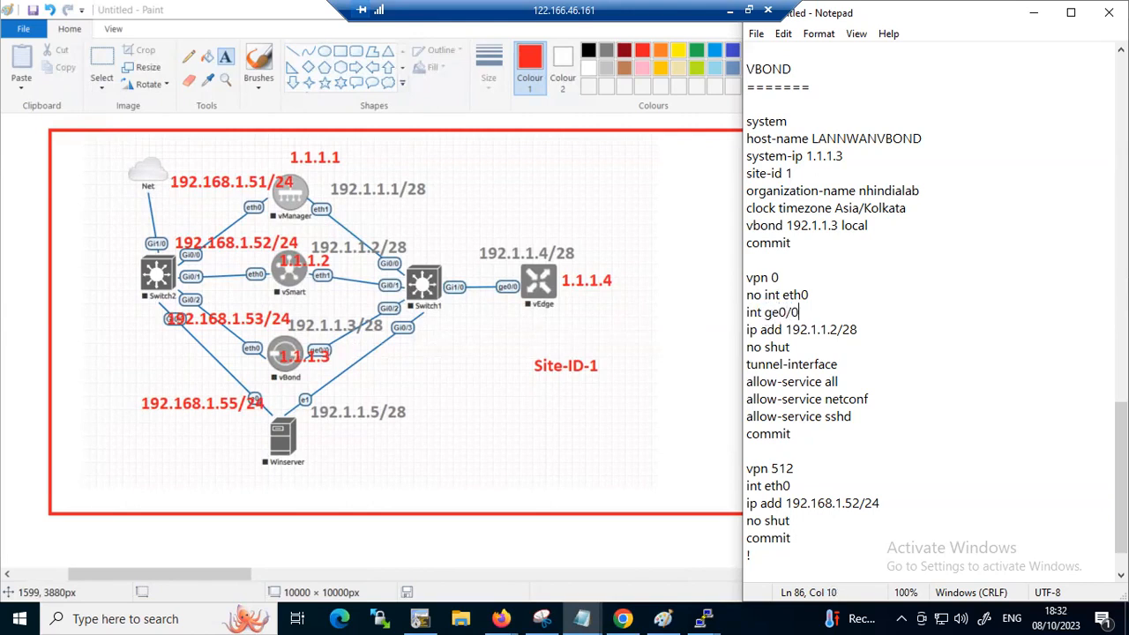
Set the vBond block's VPN 0 address to 192.1.1.3/28 and its VPN 512 address to 192.168.1.53/24
click(838, 329)
key(BackSpace)
text(3)
click(858, 503)
key(BackSpace)
text(3)
Copy the finished vBond block from its "system" line through the last "commit"
drag(798, 561, 776, 486)
drag(756, 335, 903, 538)
key(ctrl+c)
click(747, 121)
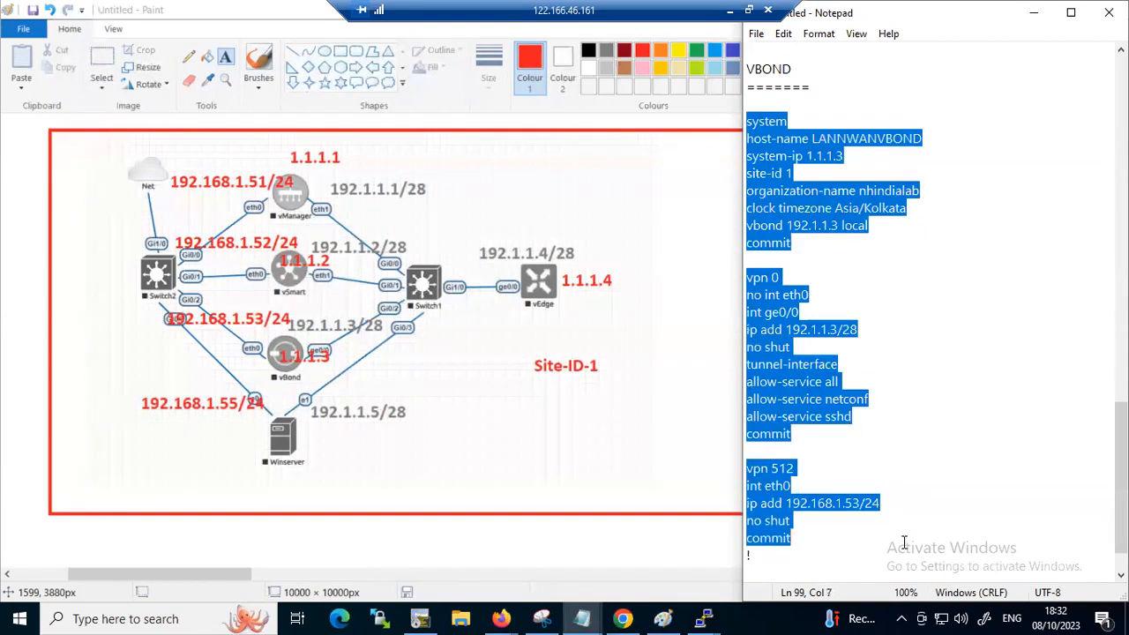
right_click(799, 381)
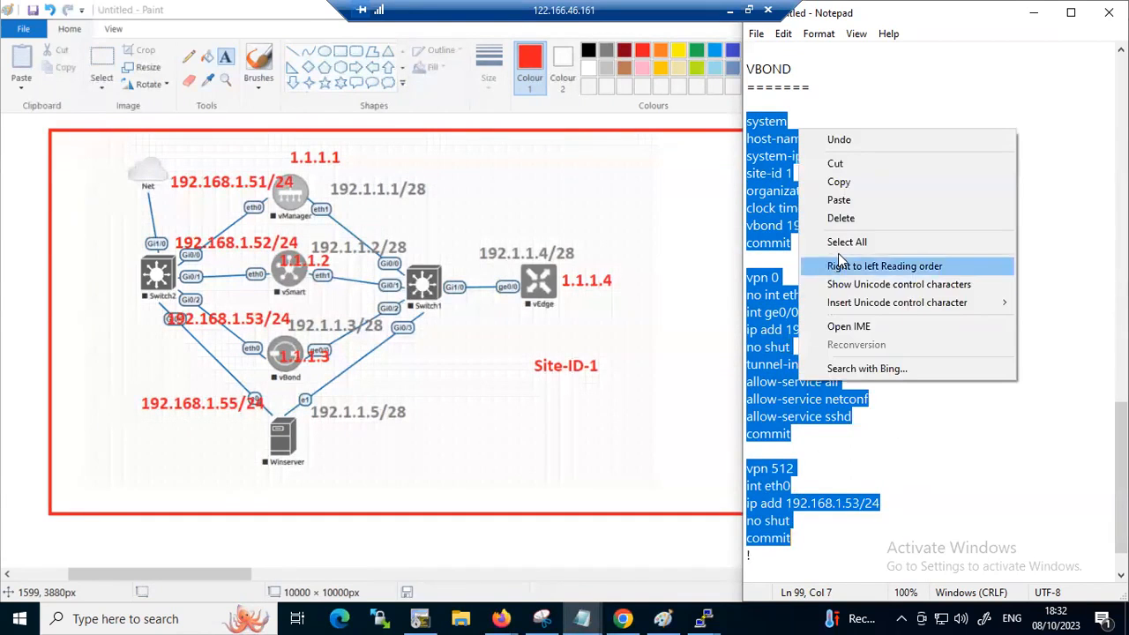
click(862, 182)
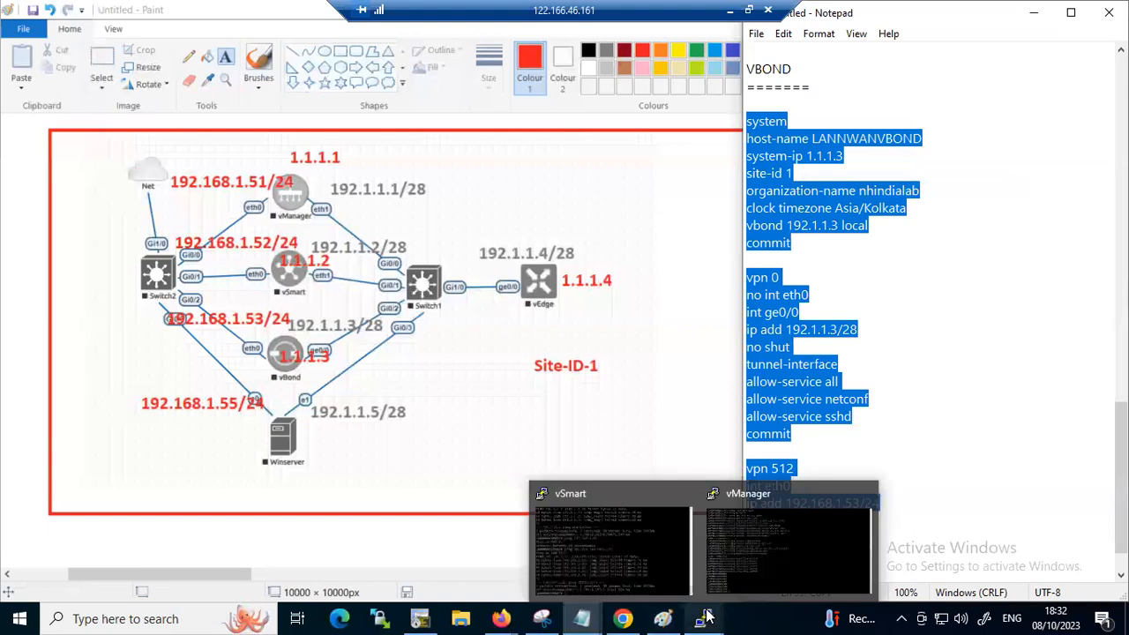
Switch to the EVE topology in Chrome, open the vBond node's console, and maximize its terminal
mouse_move(505, 617)
mouse_move(623, 619)
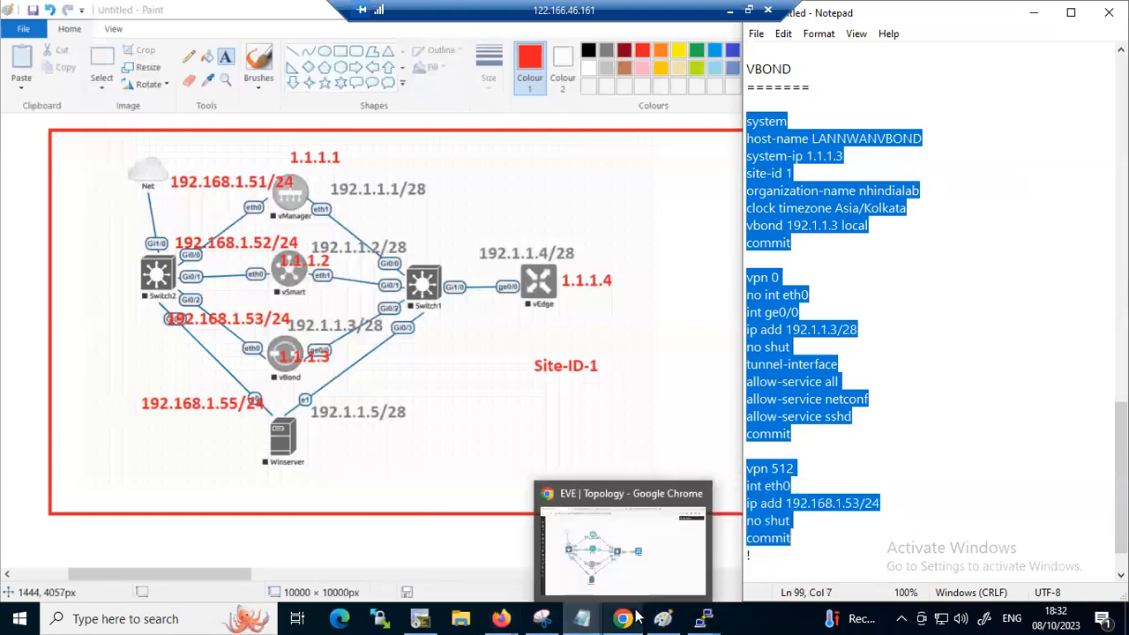
click(605, 541)
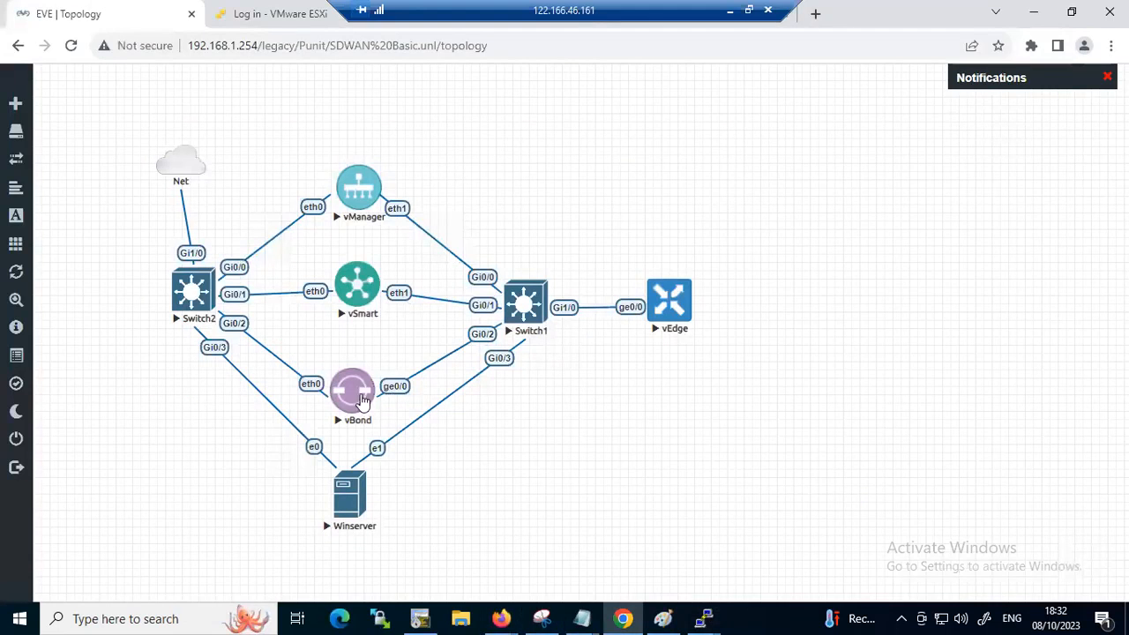
click(357, 395)
click(582, 163)
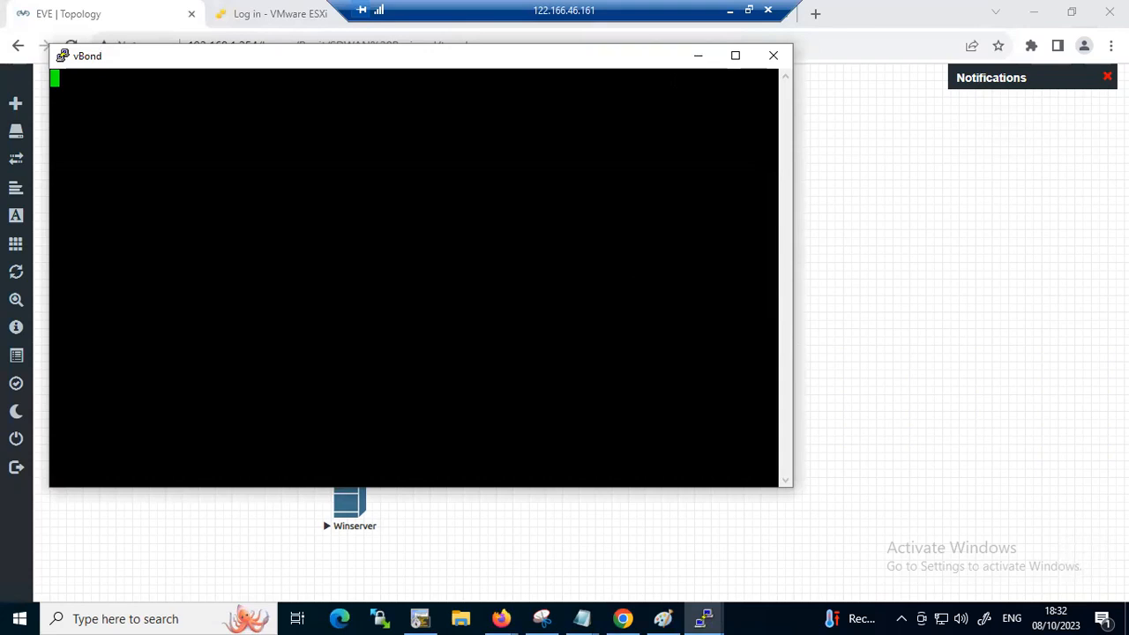
click(735, 56)
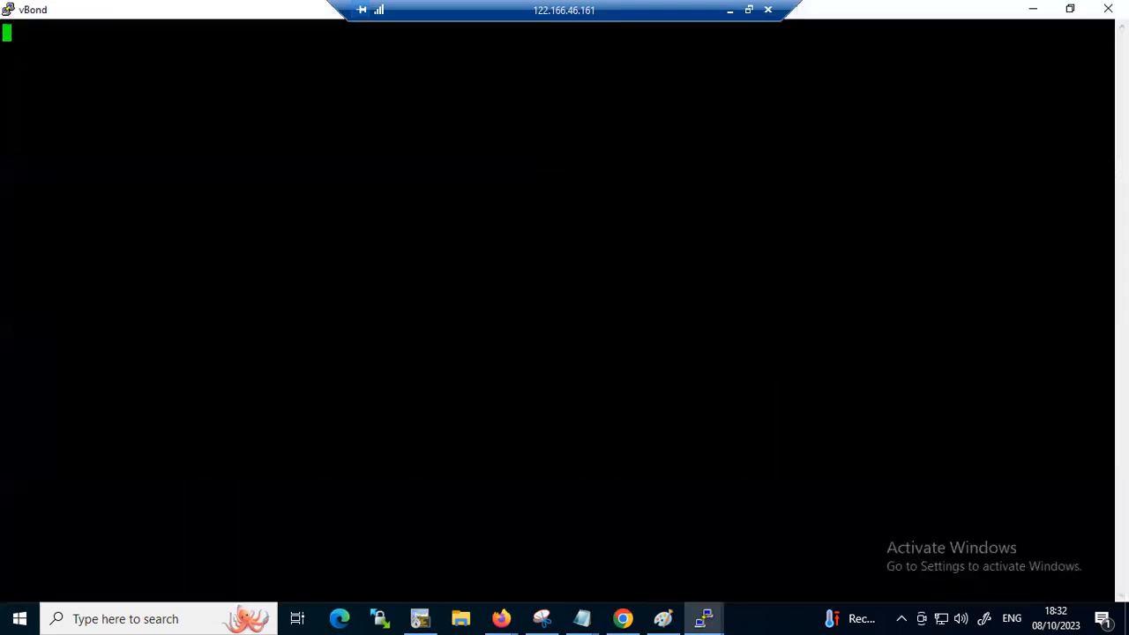
Log in to the vBond console as admin with the account password
key(Return)
text(admin)
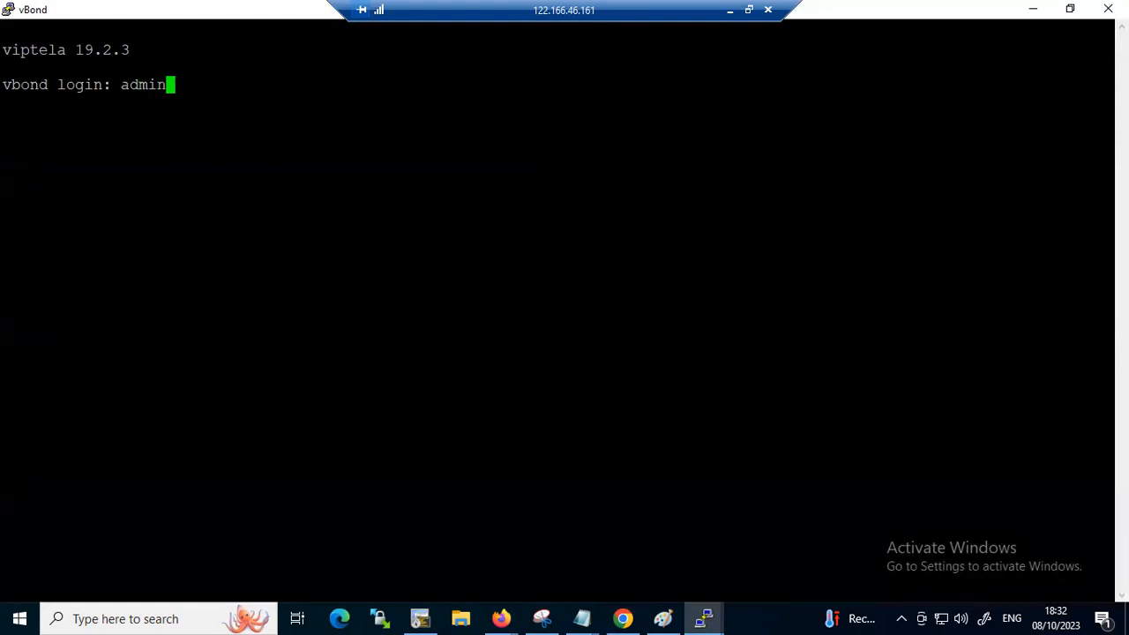
key(Return)
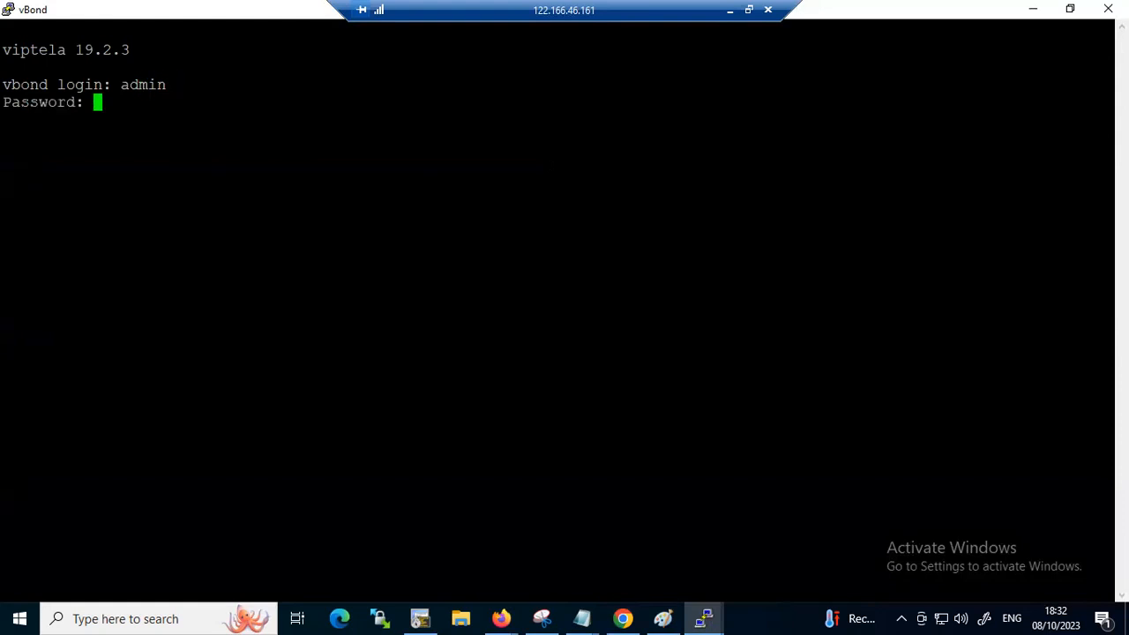
key(Return)
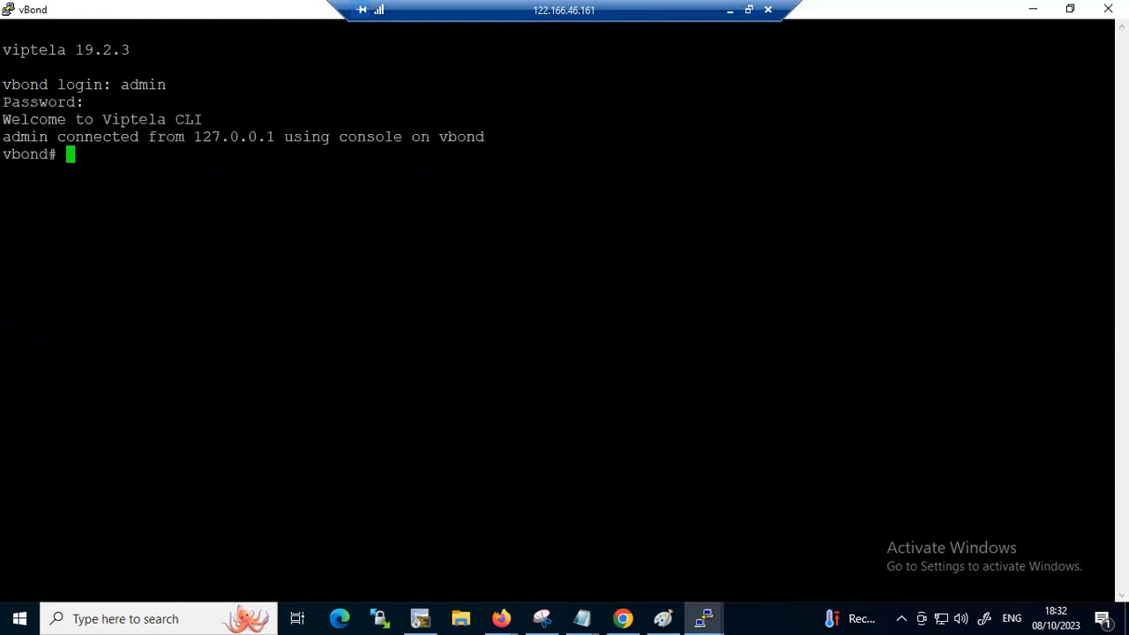
Enter configuration mode on vBond, apply the copied system, VPN 0 and VPN 512 block, commit it, and return to the operational prompt
text(conf t)
key(Return)
key(Return)
key(Return)
key(Return)
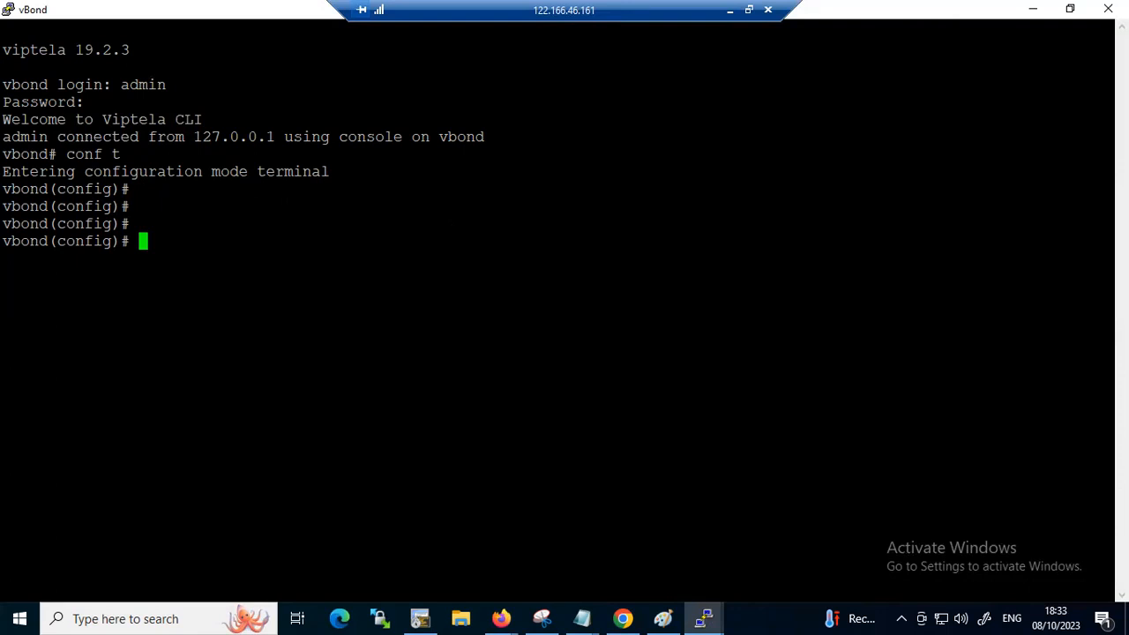
key(shift+Insert)
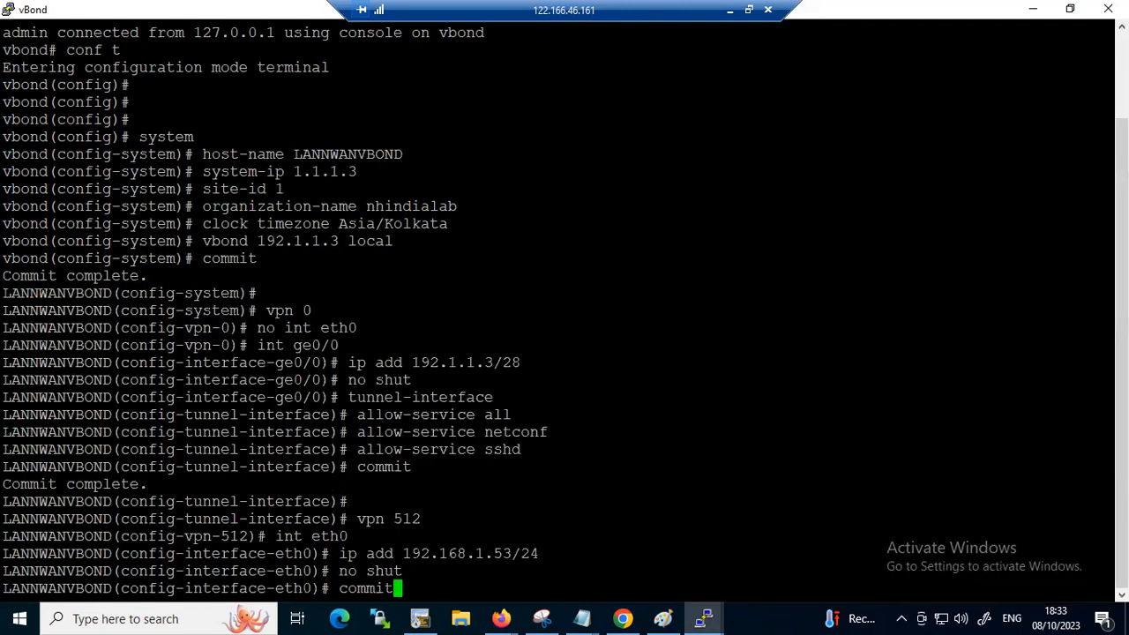
key(Return)
key(Return)
key(Return)
key(Return)
key(ctrl+z)
key(Return)
key(Return)
key(Return)
key(Return)
Ping 192.1.1.1 from vBond to test VPN 0 connectivity, and stop the ping after a few replies
text(ping )
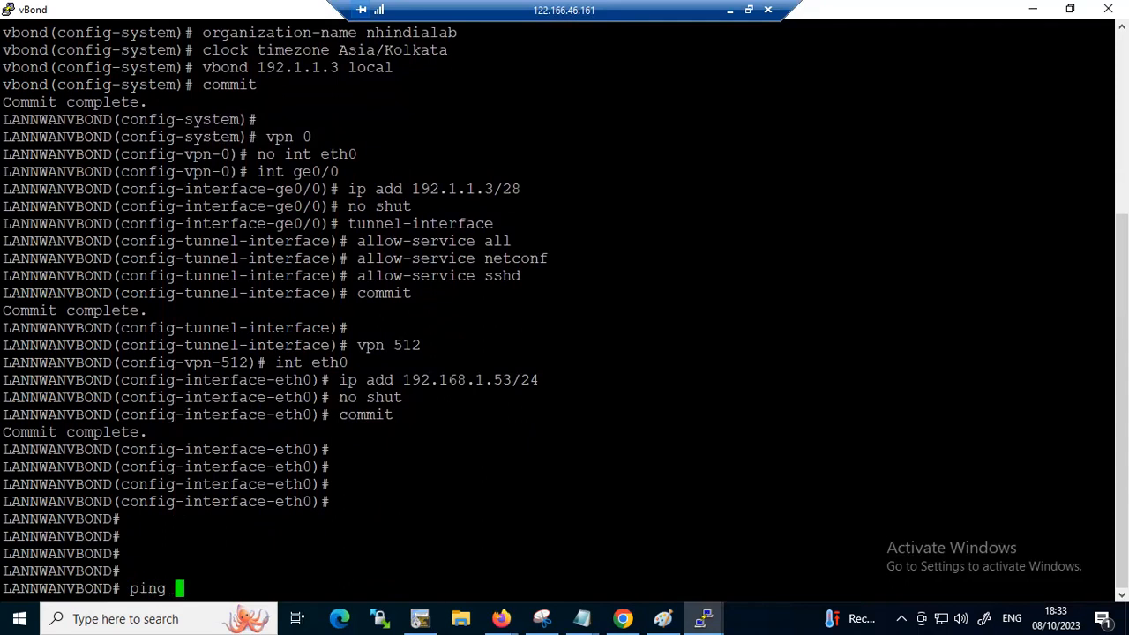
text(192.1.1.1)
key(Return)
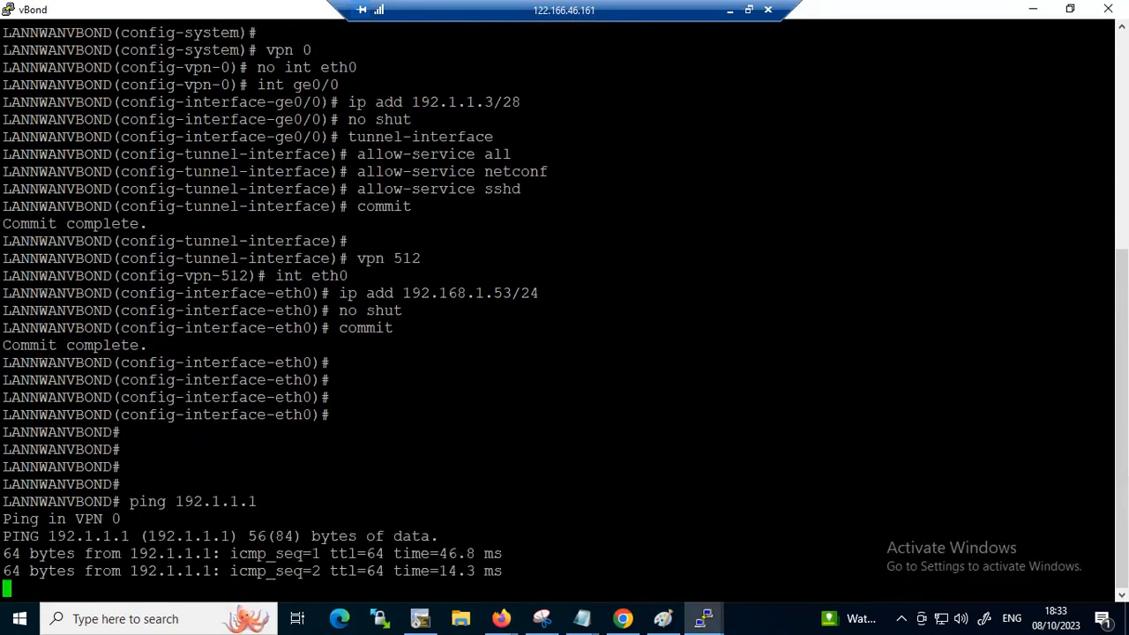
key(ctrl+c)
Ping 192.168.1.51 through VPN 512 from vBond to test management connectivity, and stop it after a few replies
text(ping )
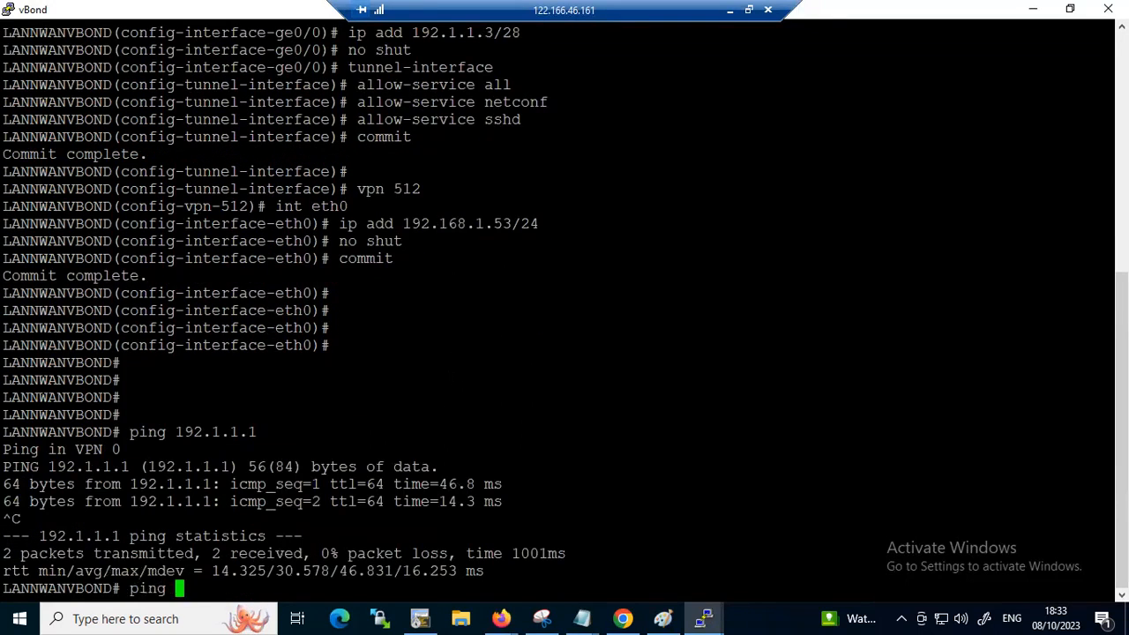
text(192.168.1.)
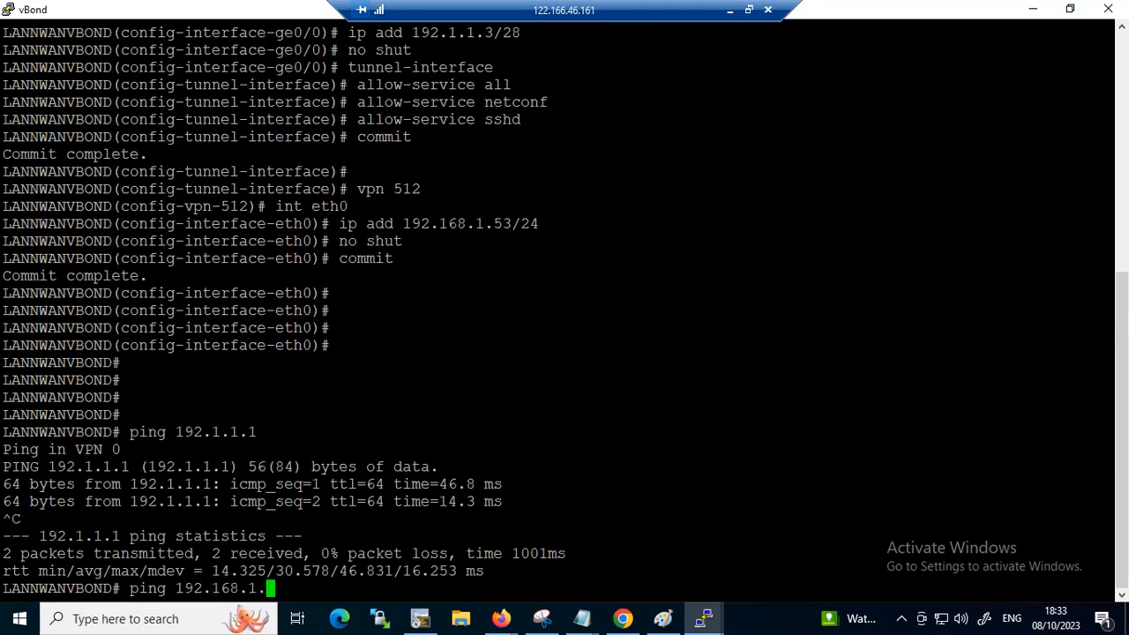
text(52)
key(BackSpace)
text(1)
key(Left)
key(Left)
key(Left)
key(Left)
key(Left)
key(Left)
key(Left)
key(Left)
key(Left)
key(Left)
key(Left)
key(Left)
text(vpn 0)
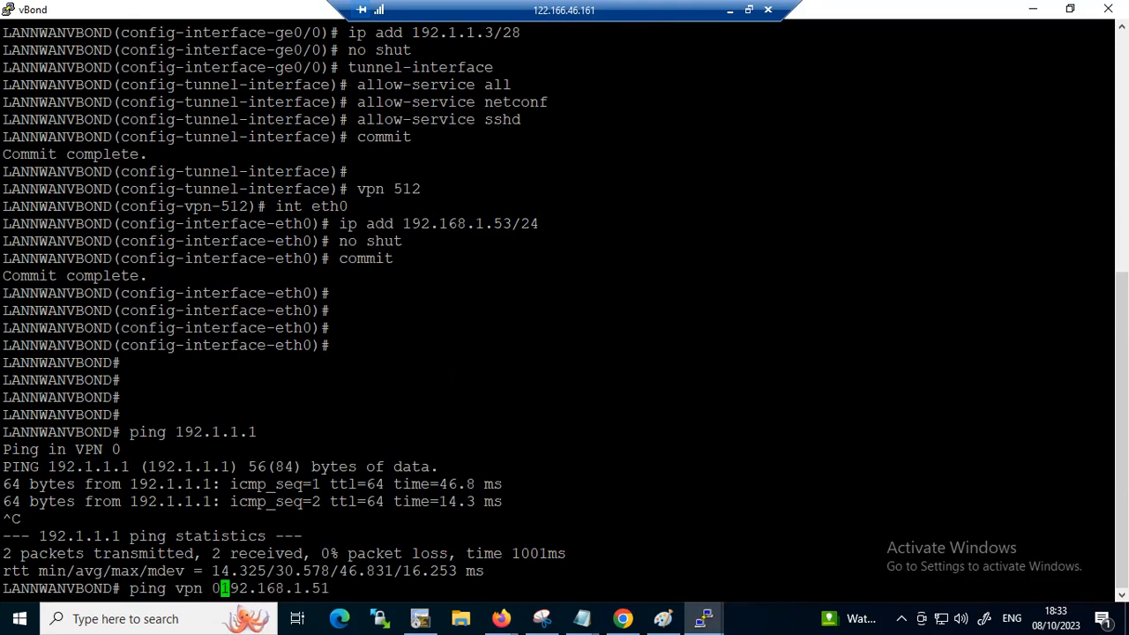
key(BackSpace)
text(512)
key(Return)
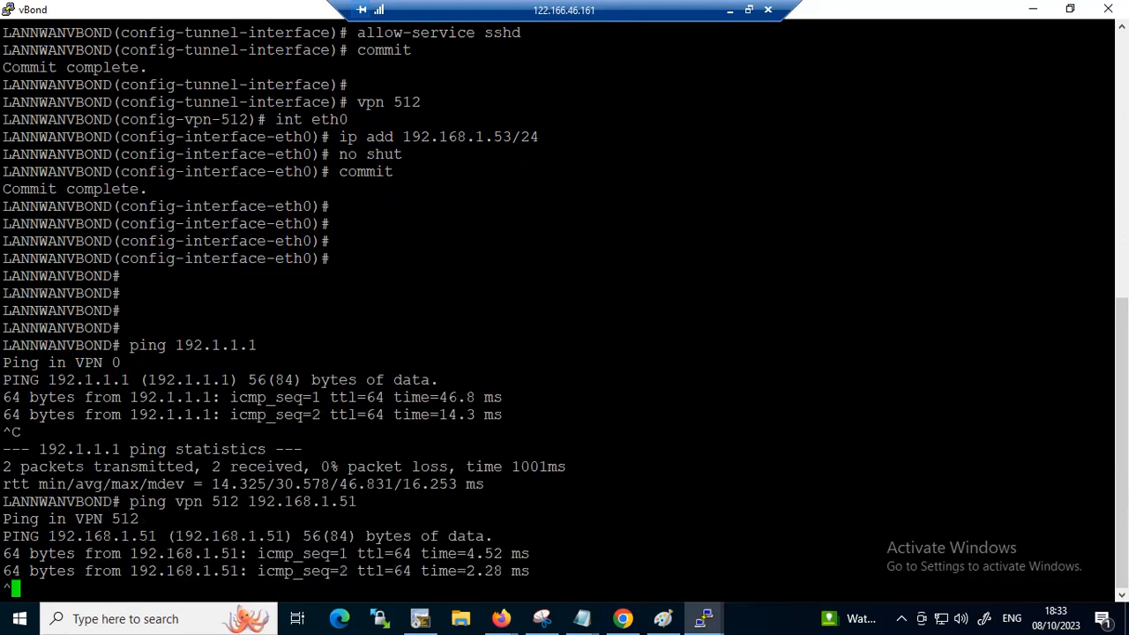
key(ctrl+c)
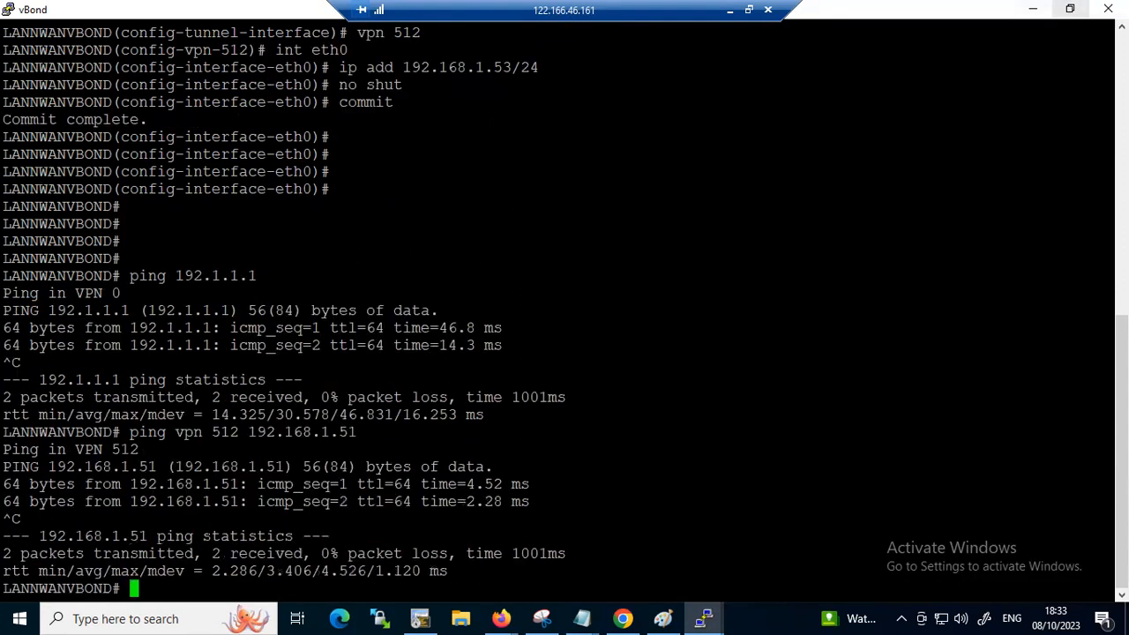
Switch to the Notepad configuration notes, add a separator and an underlined VEDGE heading after the vBond block, and paste the copied block there
click(1032, 9)
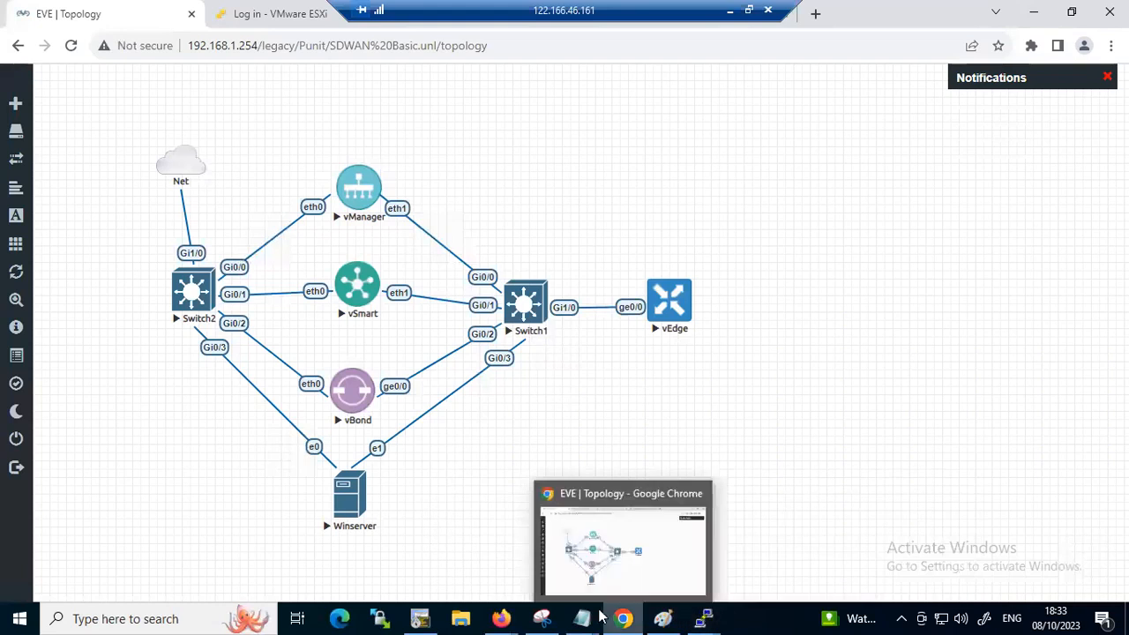
click(661, 617)
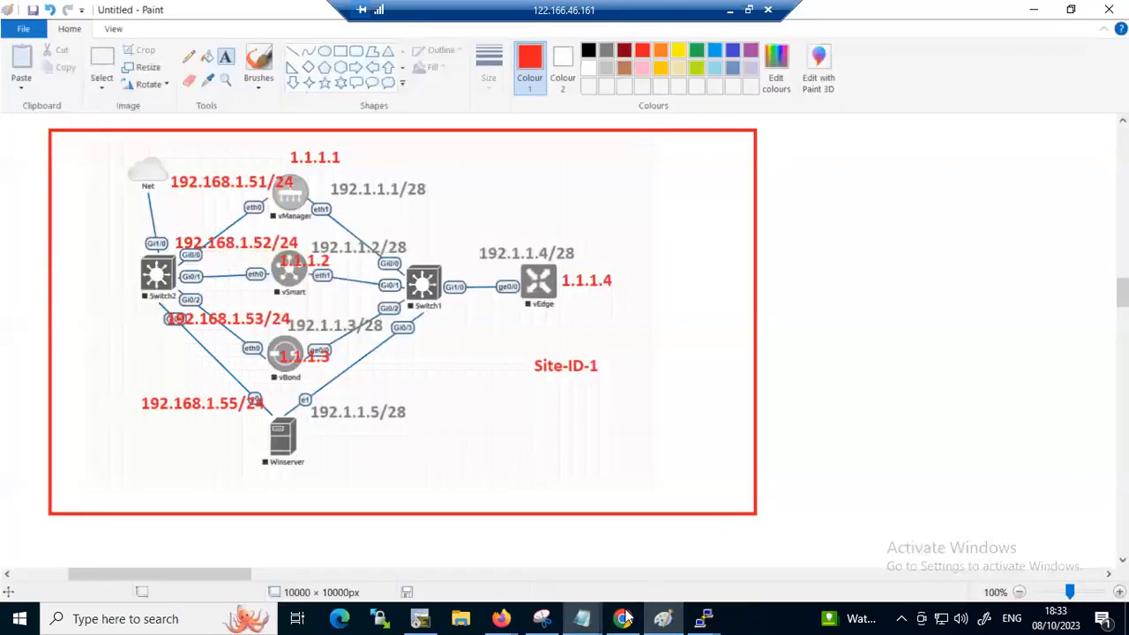
mouse_move(582, 618)
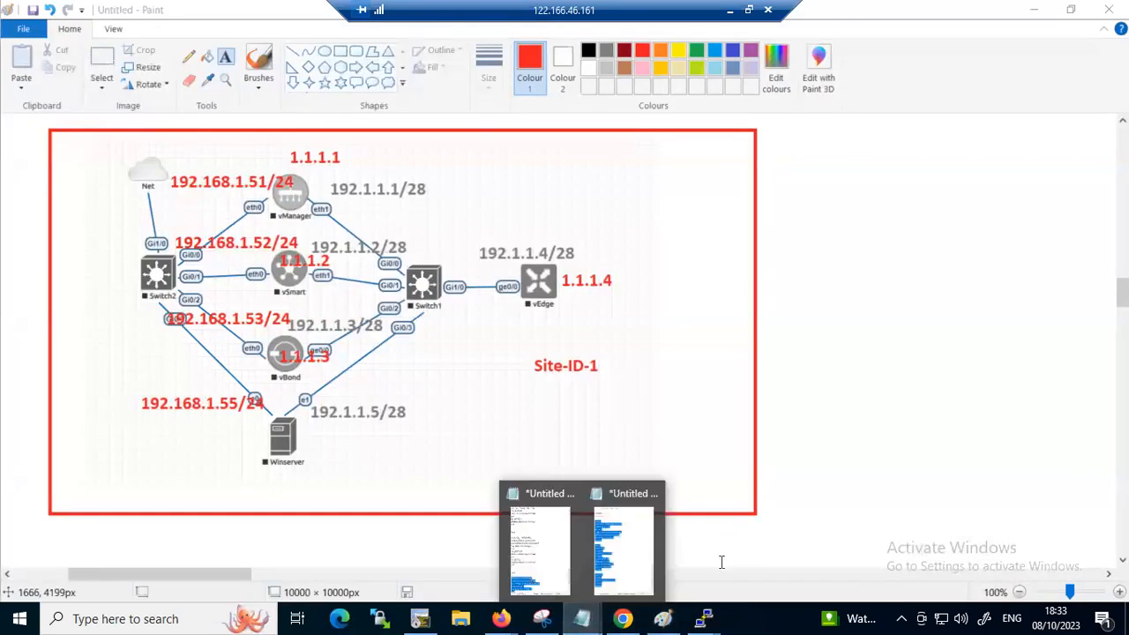
click(620, 561)
click(814, 532)
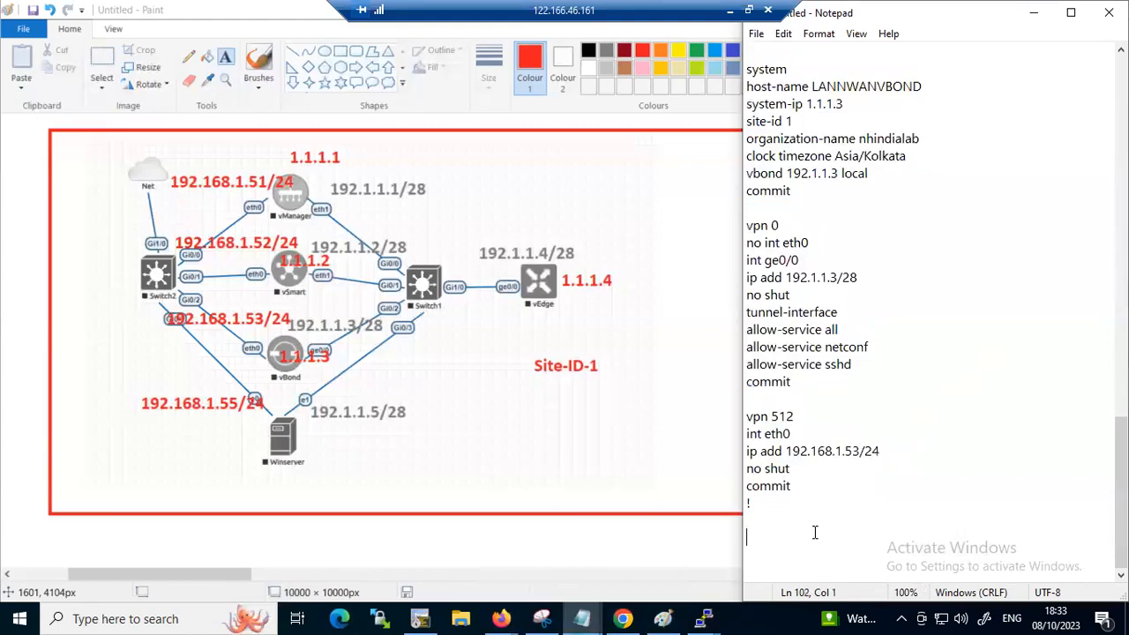
text(=======================)
key(Return)
key(Return)
text(VEDGE)
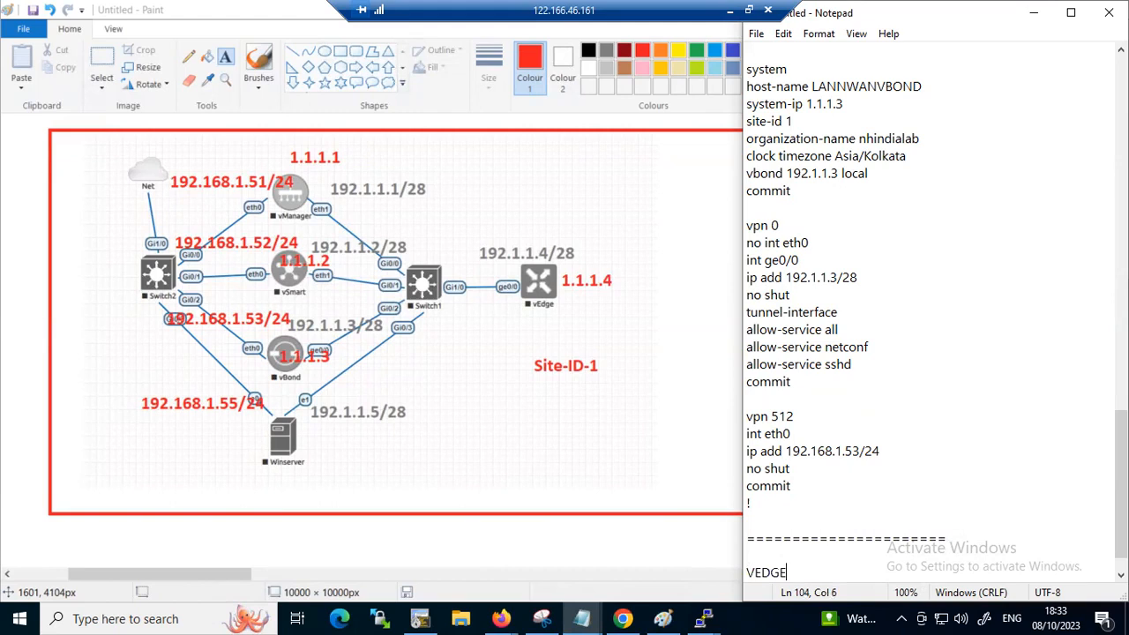
key(Return)
text(======)
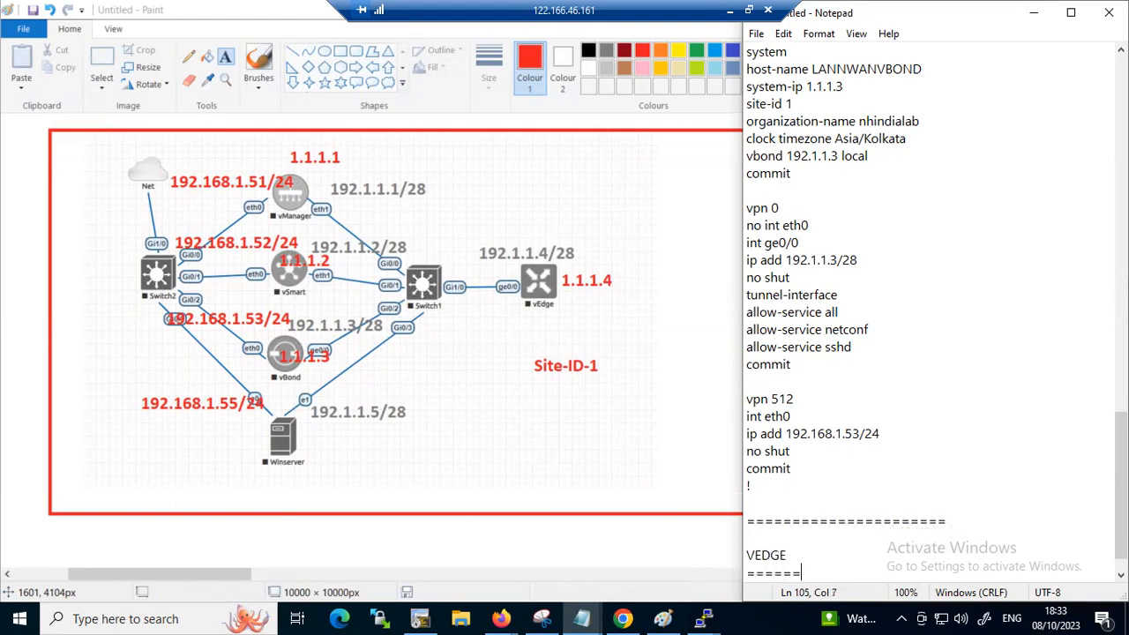
key(Return)
key(ctrl+v)
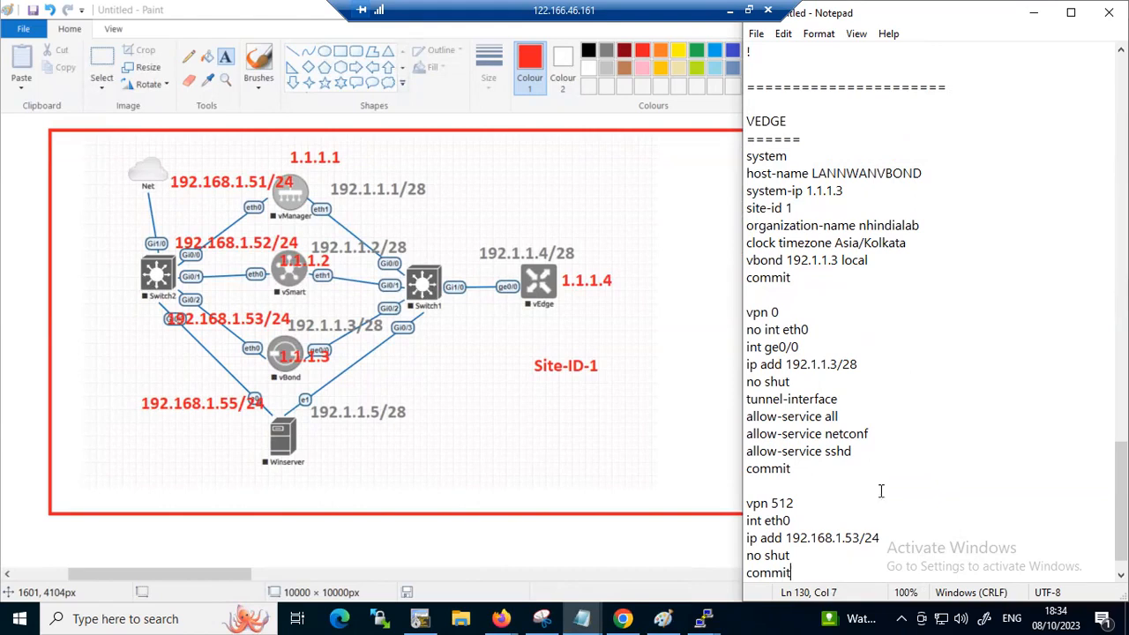
Set the VEDGE block's host-name to LANNWANVEDGE1 and its system-ip to 1.1.1.4
click(902, 174)
shift+click(837, 173)
drag(837, 174, 817, 174)
click(937, 174)
key(BackSpace)
key(BackSpace)
key(BackSpace)
key(BackSpace)
text(EDGE1)
click(854, 192)
key(BackSpace)
text(4)
Remove "local" from the VEDGE block's vbond line and set its VPN 0 address to 192.1.1.4/28
click(868, 260)
drag(867, 260, 842, 264)
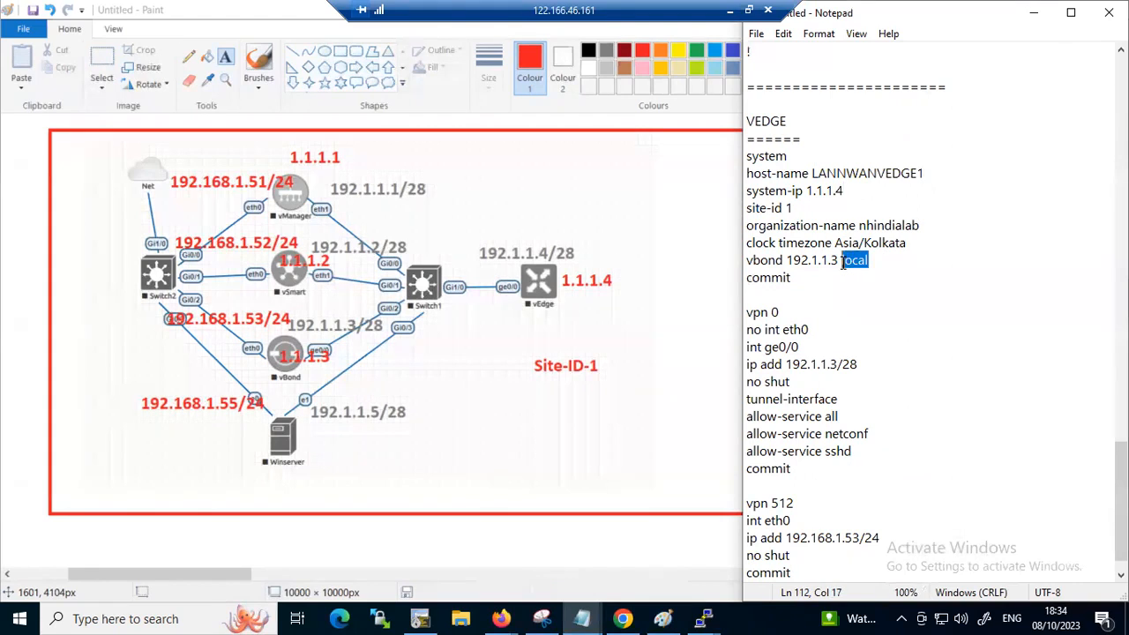
key(BackSpace)
key(BackSpace)
click(831, 366)
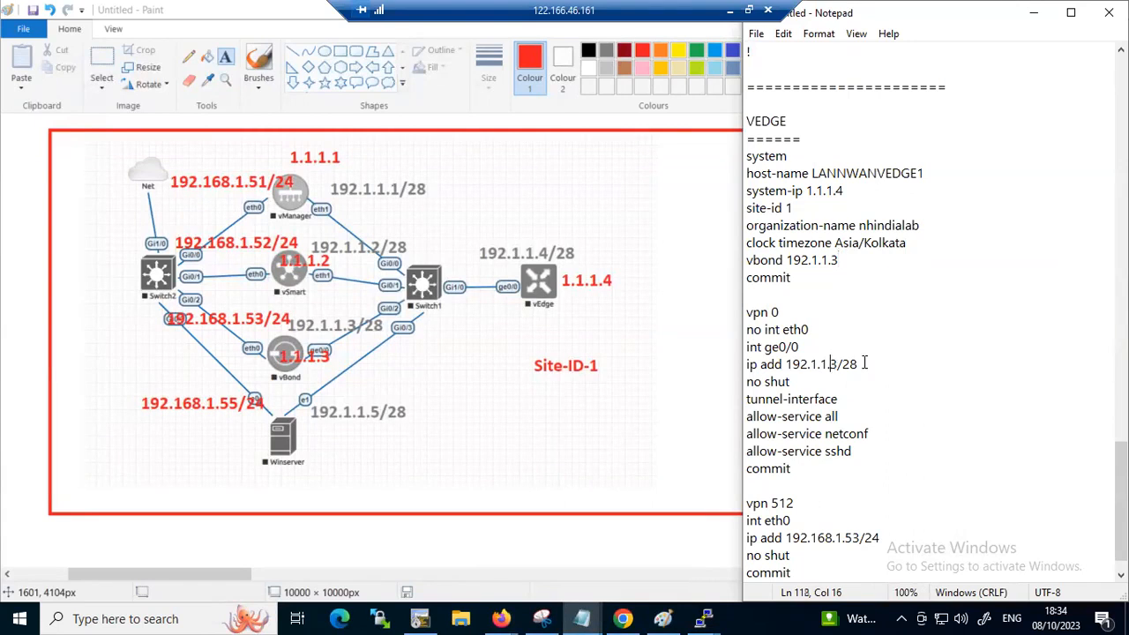
key(Delete)
text(4)
Cut the whole VPN 512 section and the trailing blank lines from the VEDGE block
drag(746, 502, 829, 569)
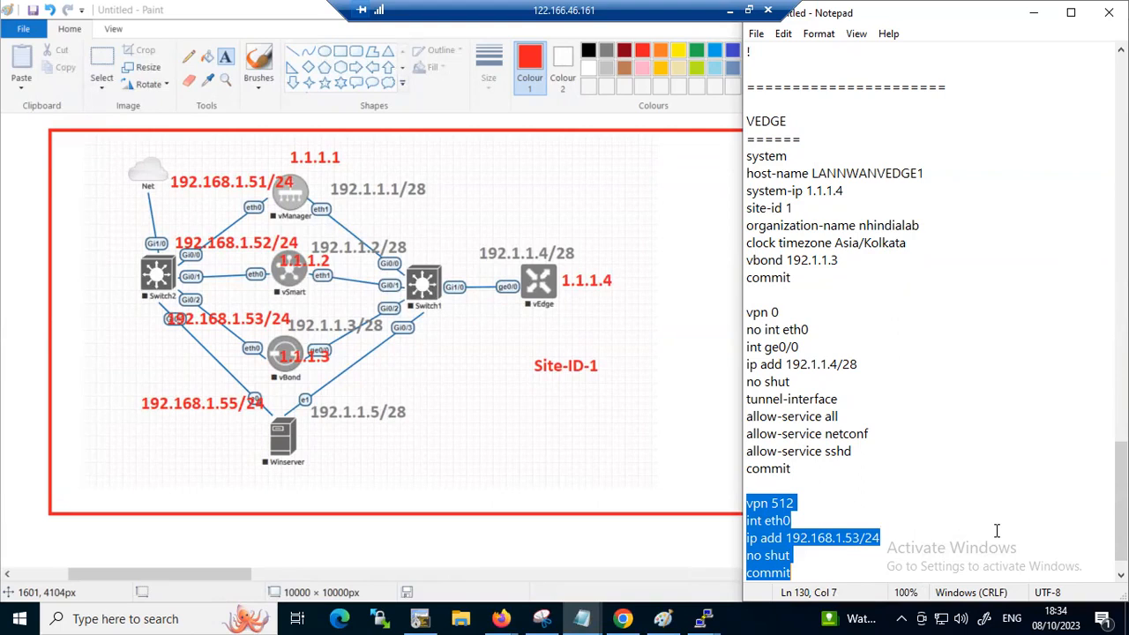
key(ctrl+x)
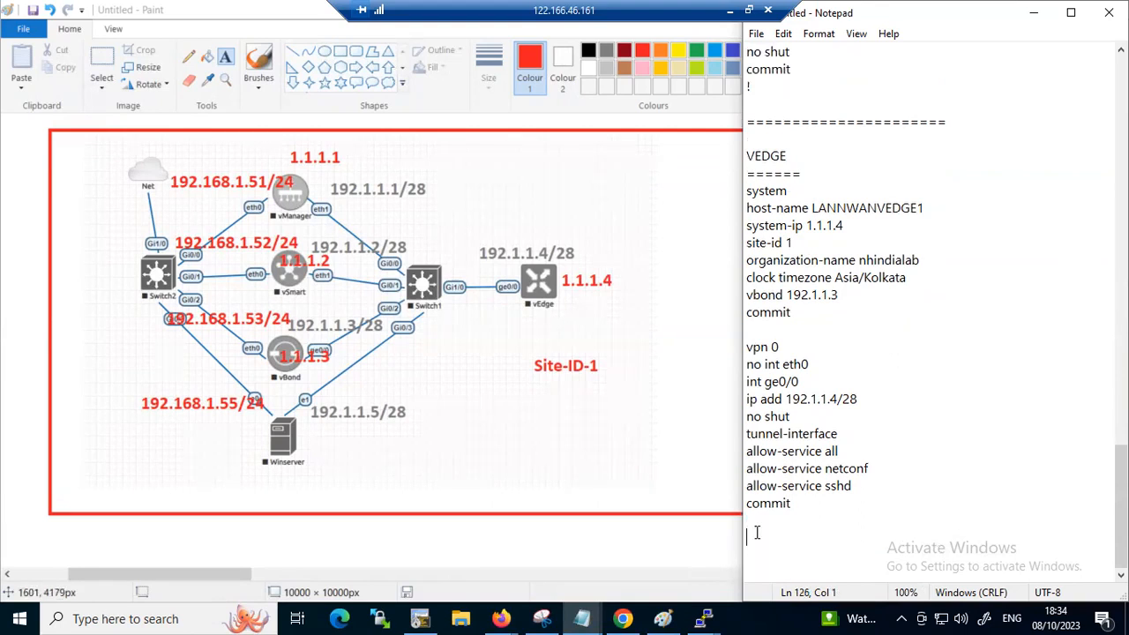
scroll(757, 532, up, 1)
key(BackSpace)
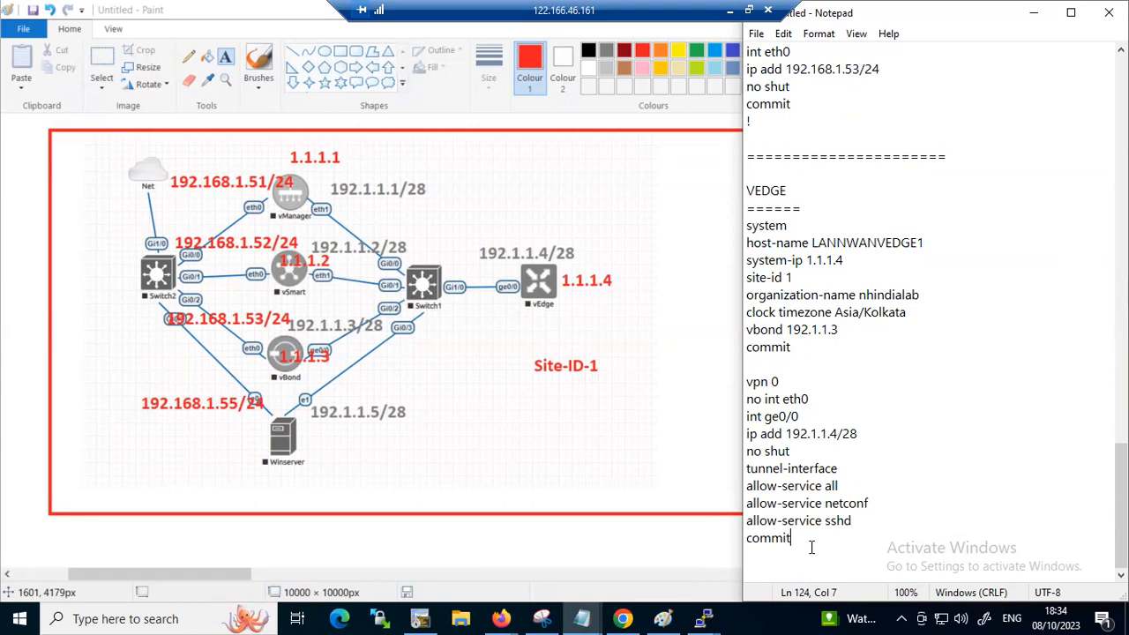
Copy the finished VEDGE block from its "system" line through the last "commit"
drag(812, 547, 739, 225)
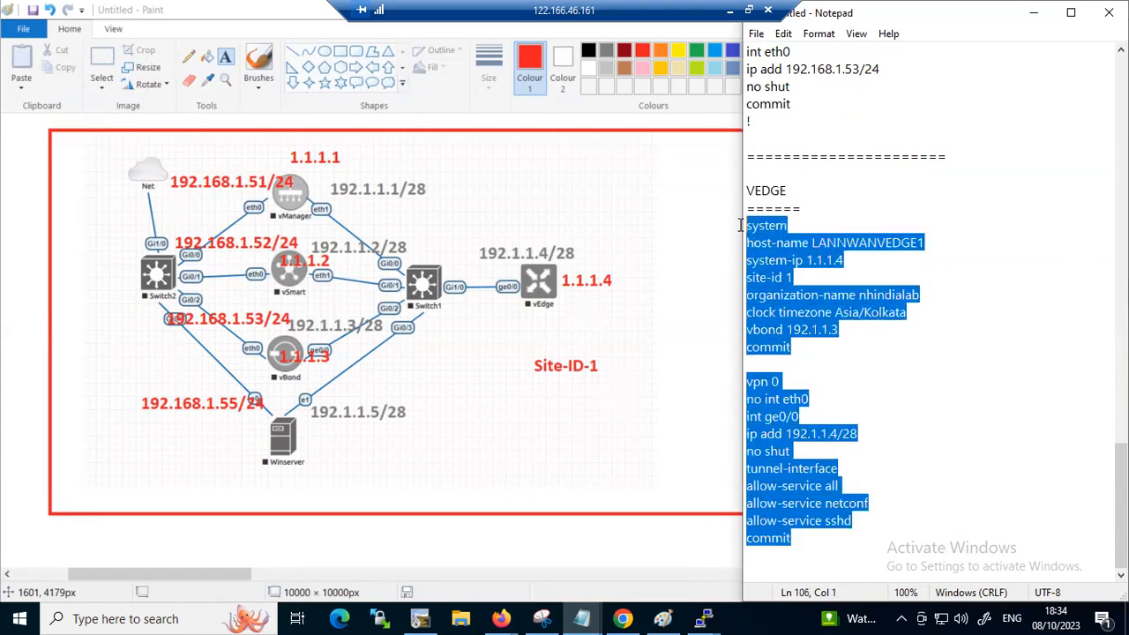
right_click(802, 275)
click(842, 329)
Switch to the EVE topology in Chrome, open the vEdge node's console, and maximize its terminal
mouse_move(697, 617)
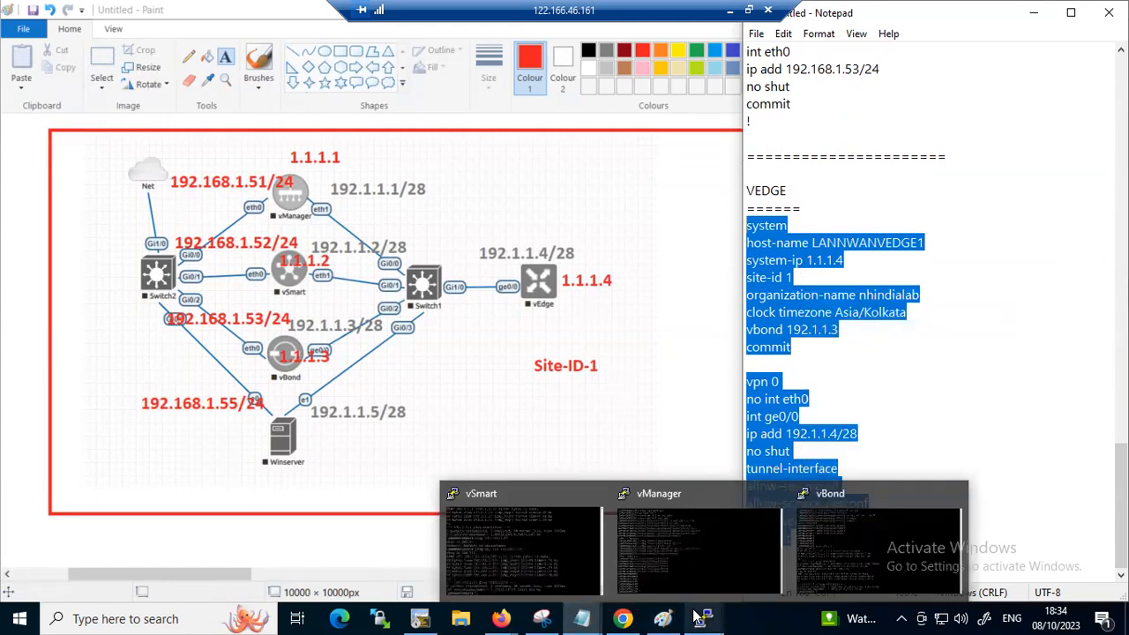
click(485, 399)
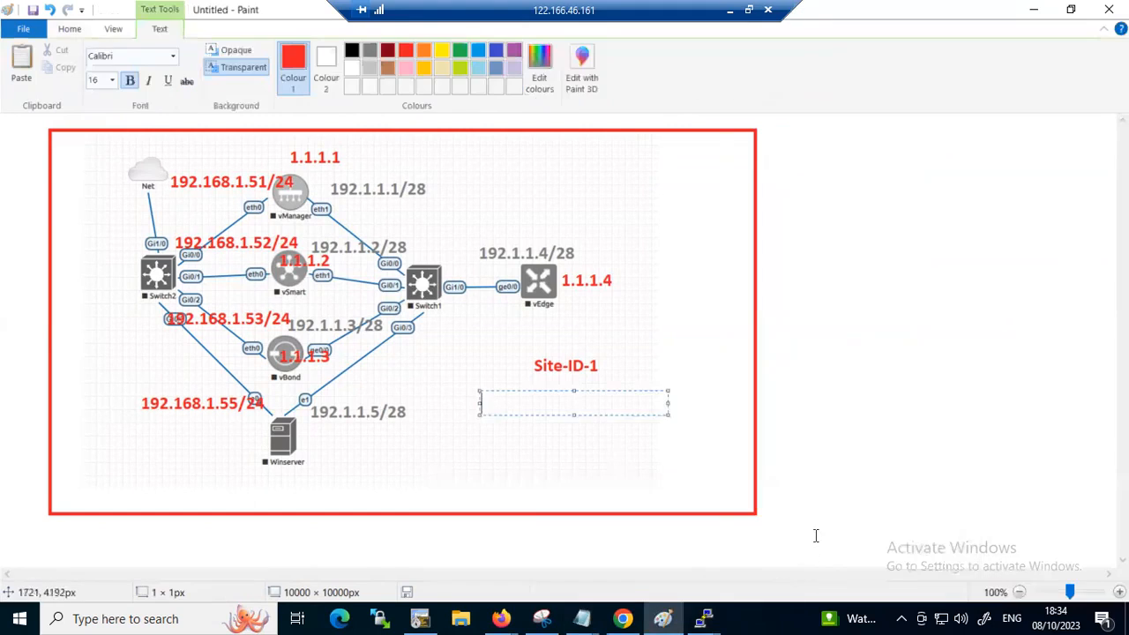
click(821, 461)
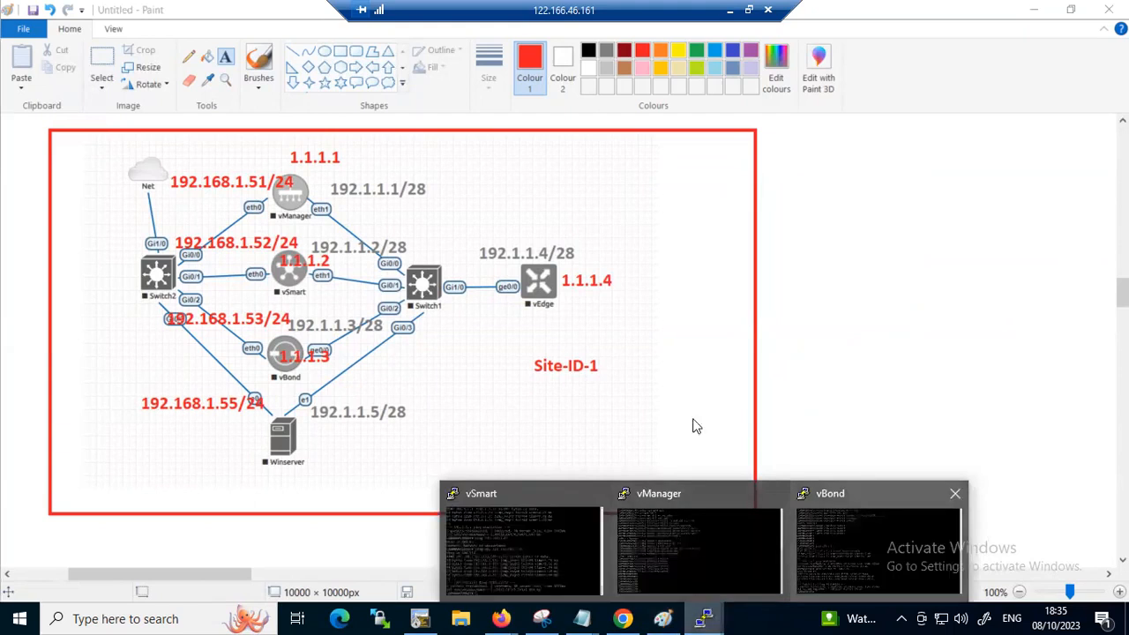
click(623, 618)
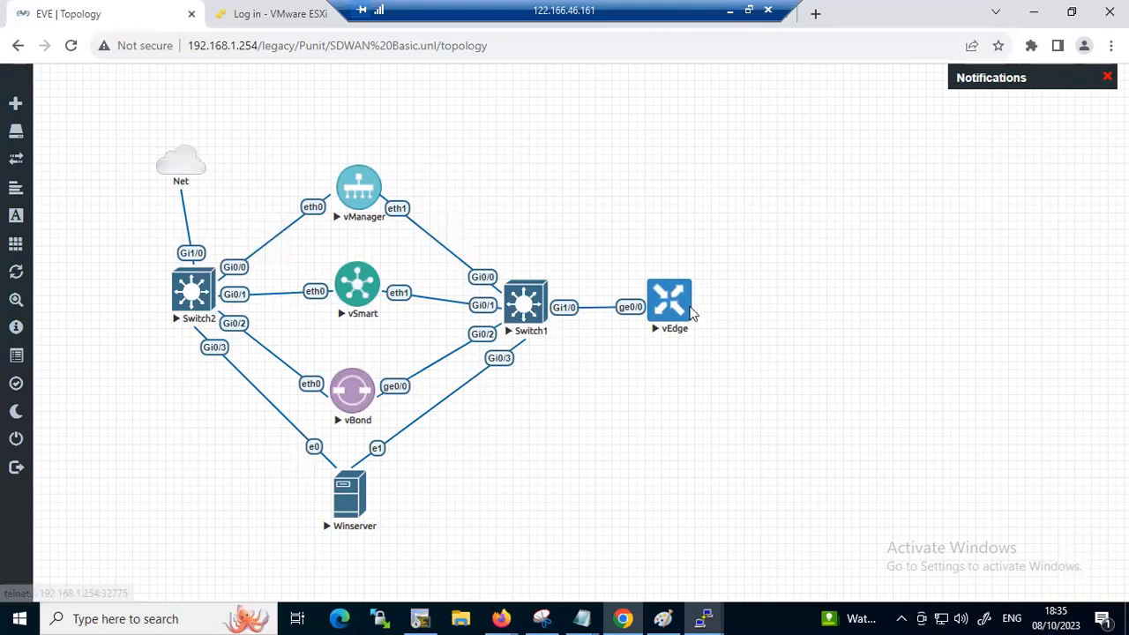
click(663, 320)
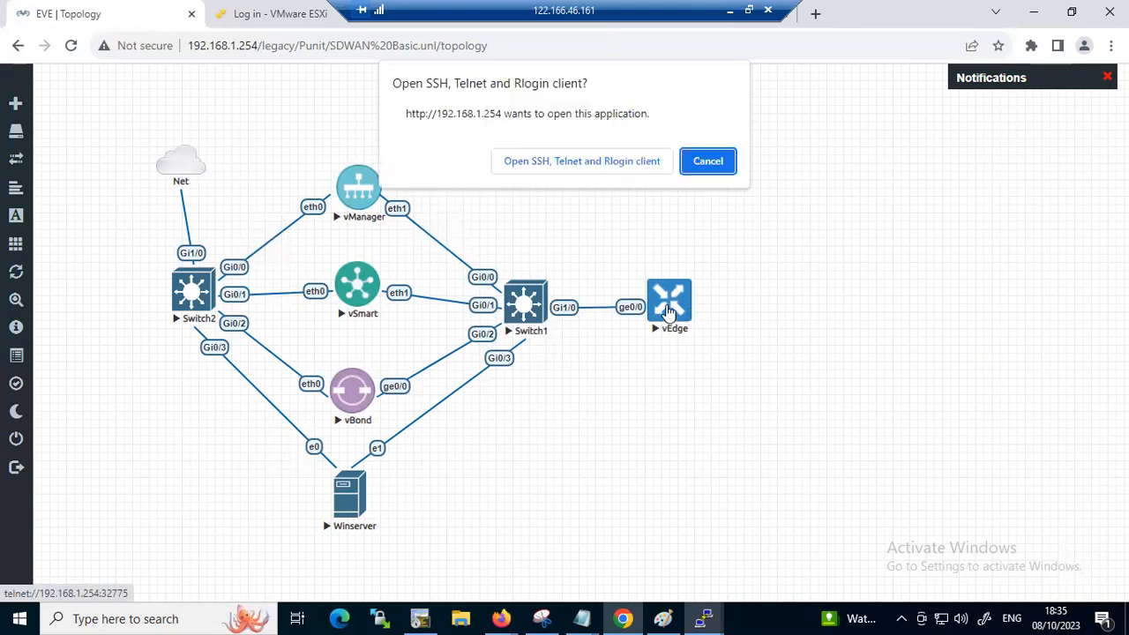
click(547, 162)
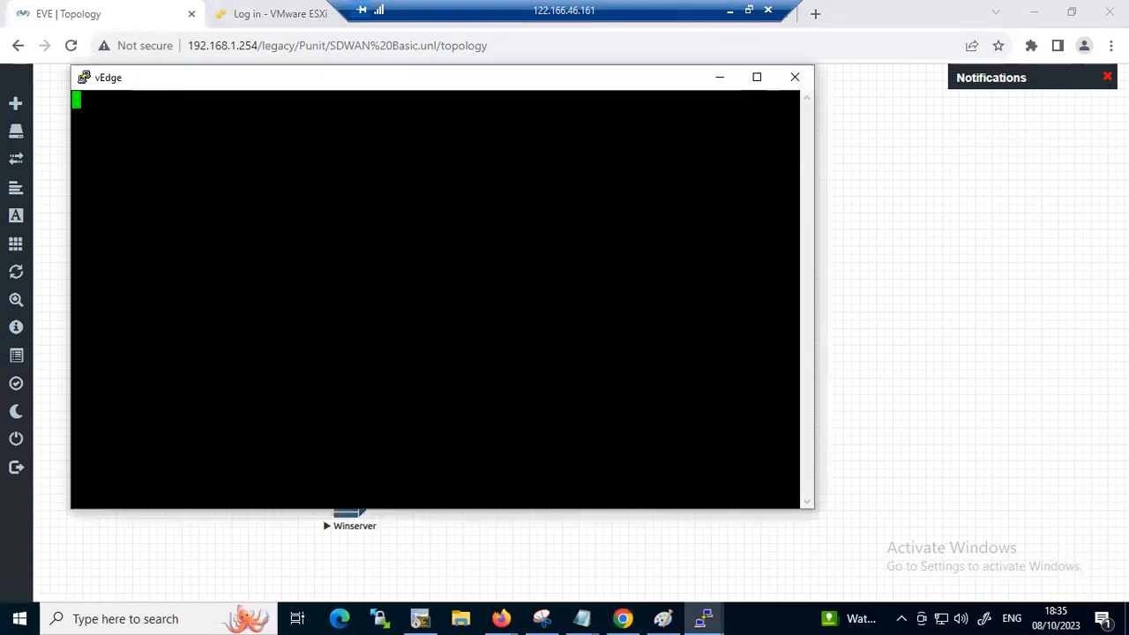
click(756, 76)
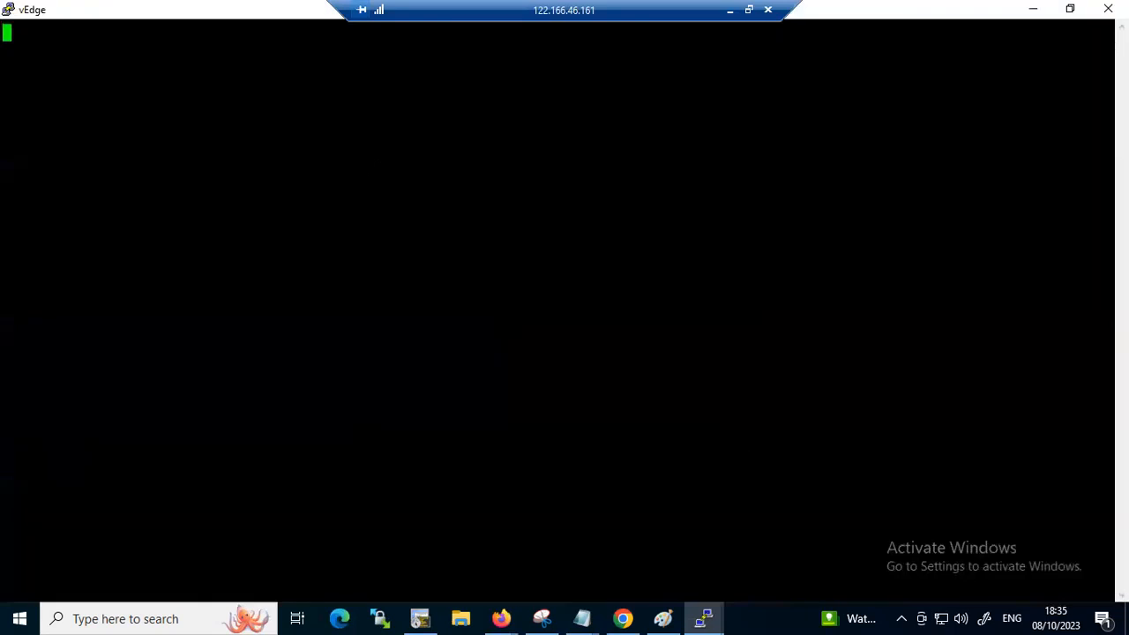
Log in to the vEdge console as admin with the account password
key(Return)
text(admin)
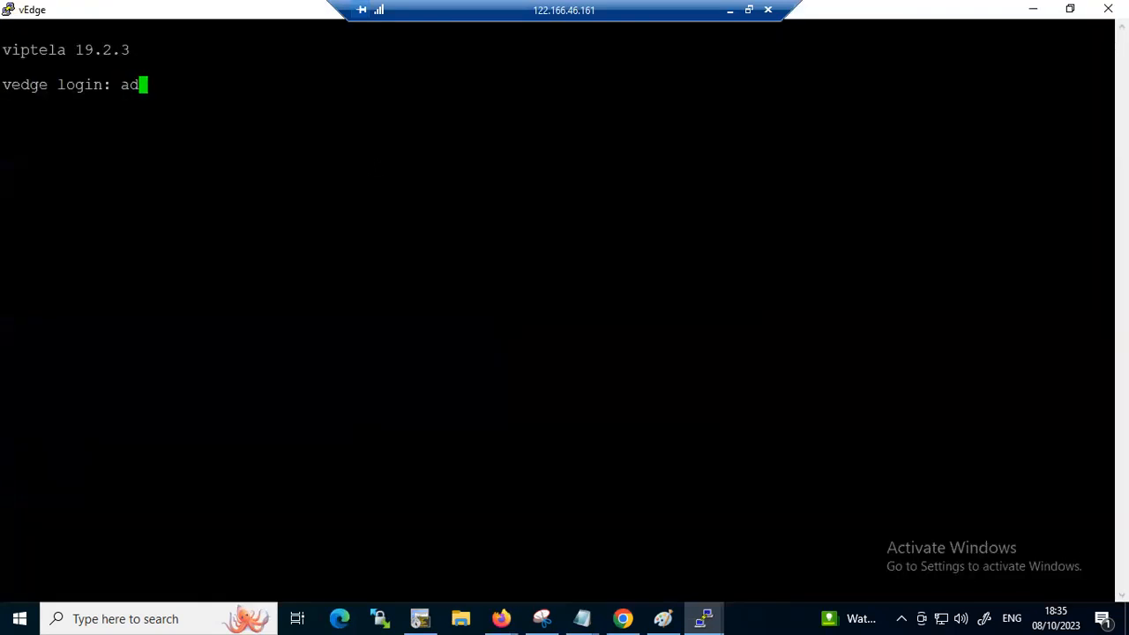
key(Return)
Enter configuration mode on vEdge, apply the copied system and VPN 0 block, and commit it
key(Return)
text(conf t)
key(Return)
key(Return)
key(Return)
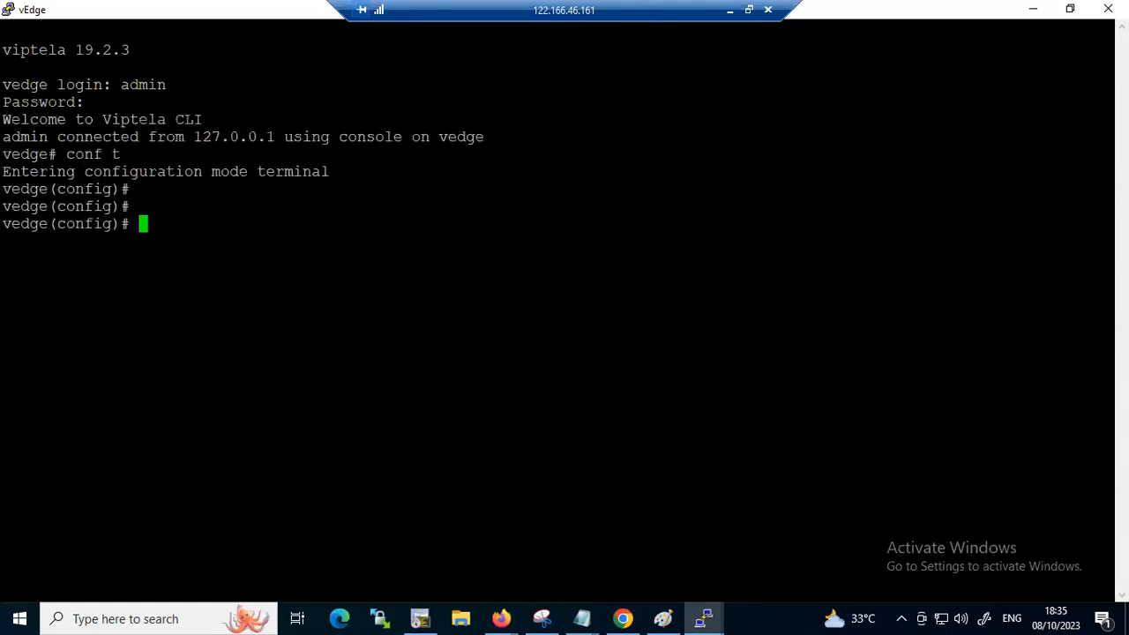
key(shift+Insert)
text(\)
key(Return)
key(Return)
key(Return)
key(Return)
key(Return)
key(Return)
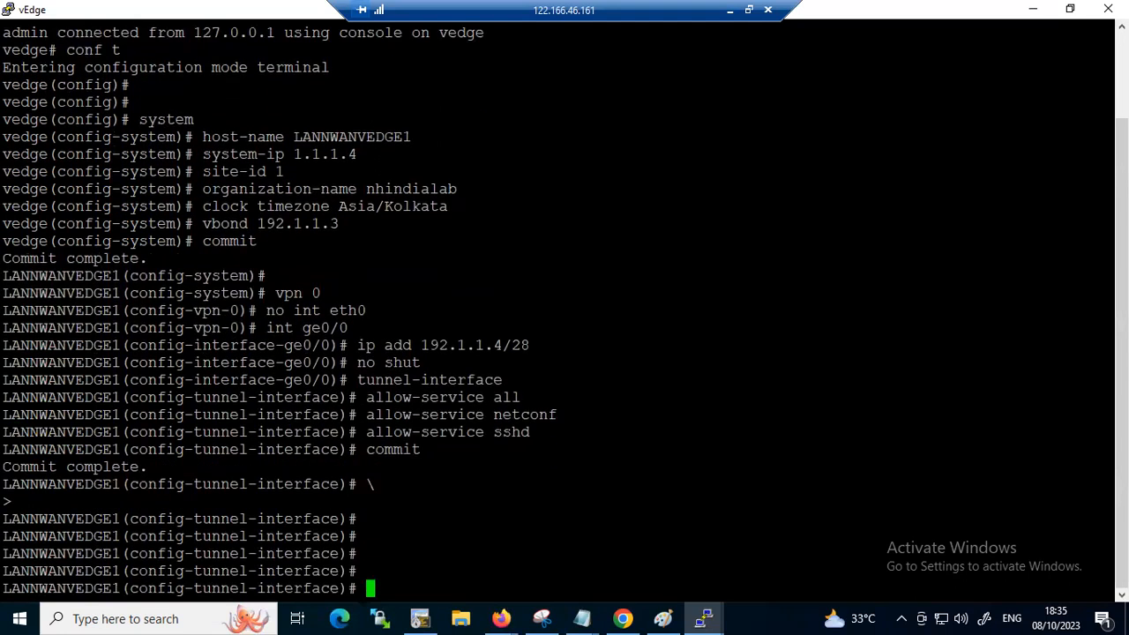
Leave the tunnel, interface and VPN 0 levels on vEdge to return to the top configuration prompt
key(Return)
text(comm)
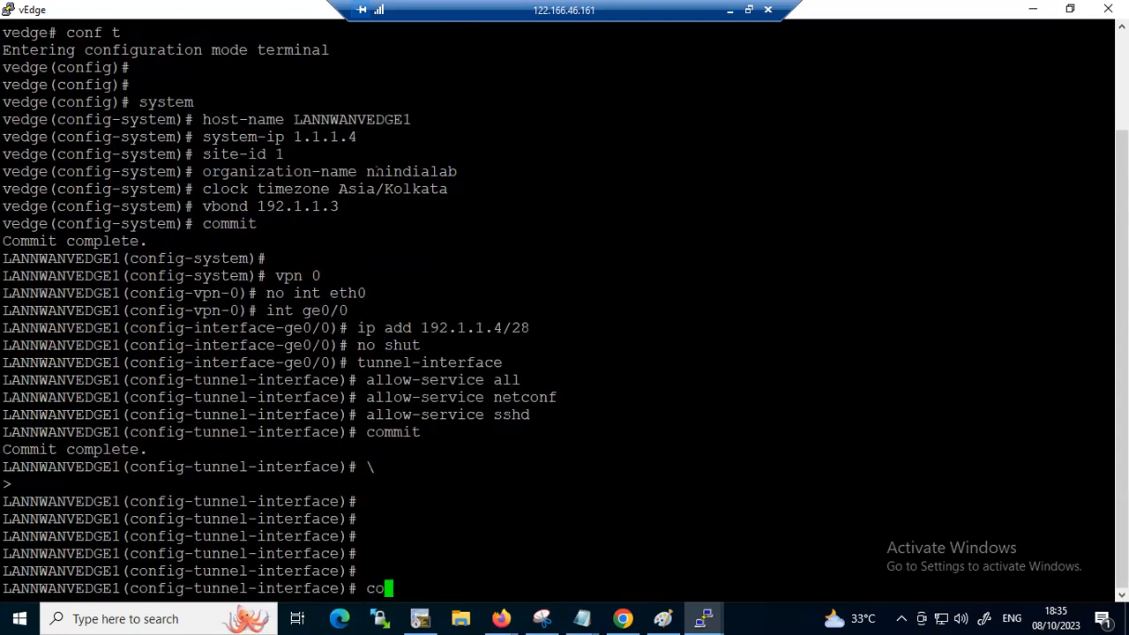
key(BackSpace)
key(BackSpace)
key(BackSpace)
key(BackSpace)
text(exit)
key(Return)
text(exit)
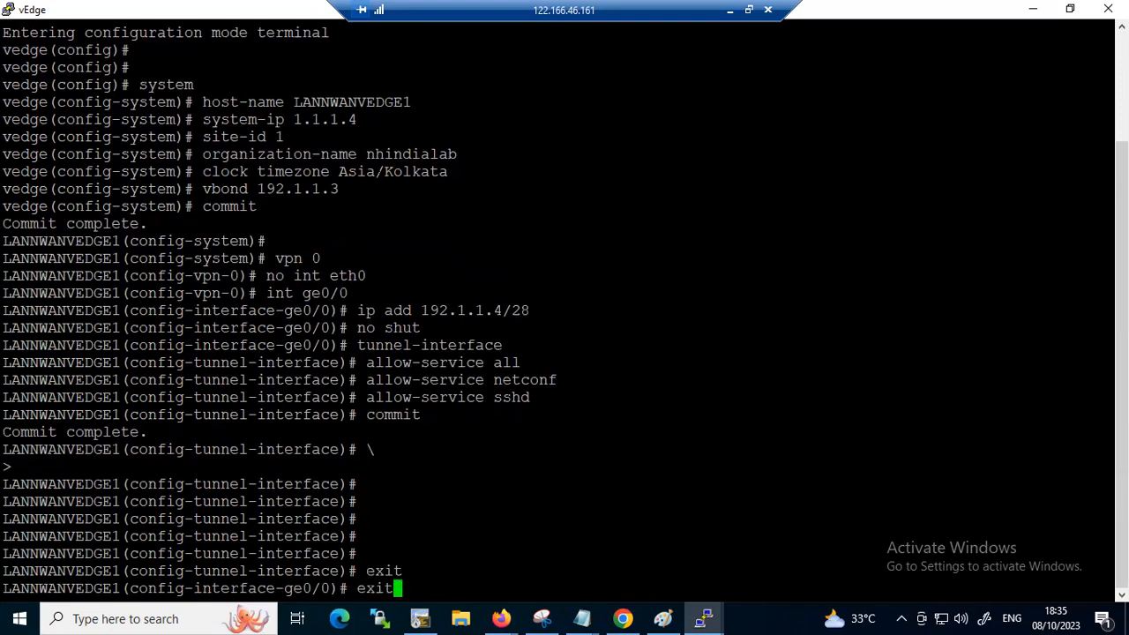
key(Return)
text(exit)
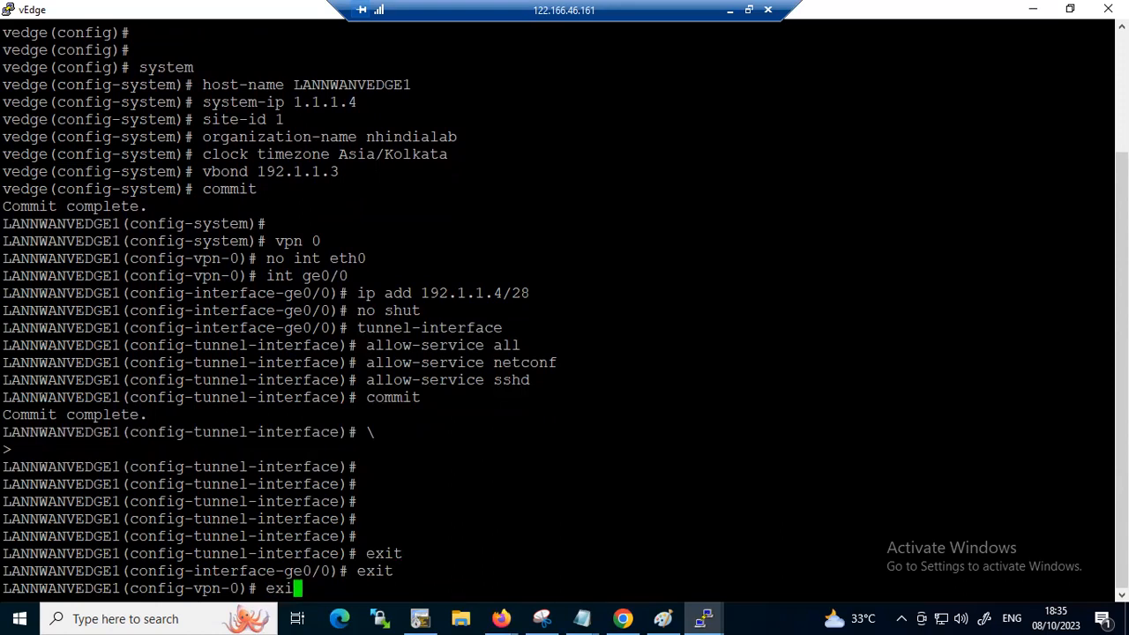
key(Return)
key(Return)
key(Return)
key(Return)
Try to ping vBond at 192.1.1.3 from vEdge's configuration mode
text(ping 1)
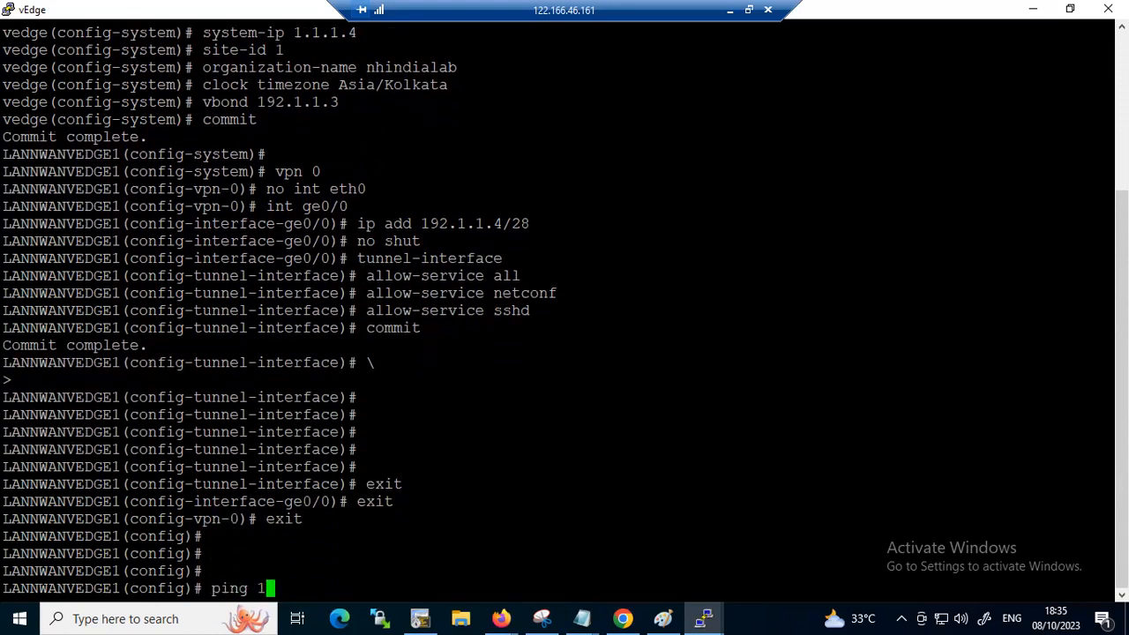
text(92.1.12.1)
key(BackSpace)
key(BackSpace)
key(BackSpace)
text(.3)
key(Return)
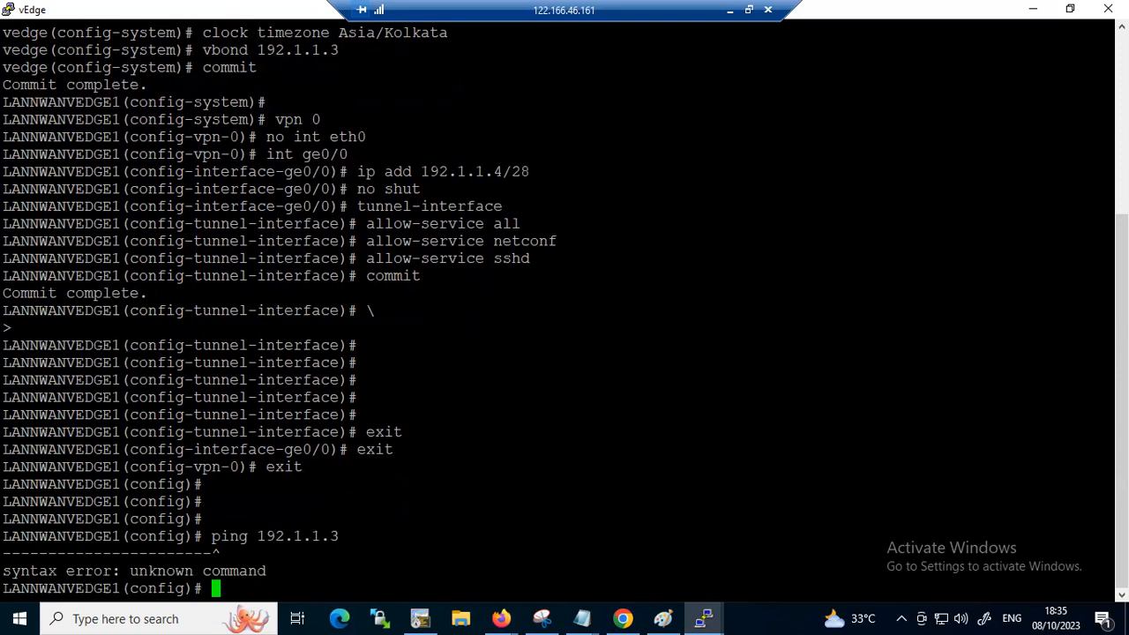
key(Up)
key(Left)
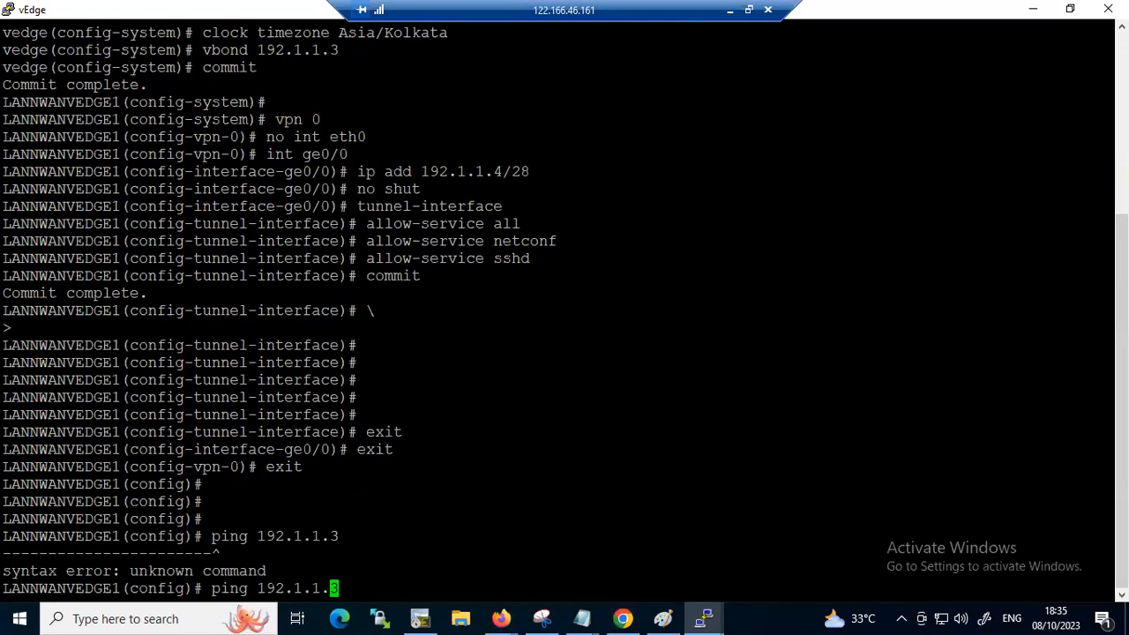
key(Right)
key(BackSpace)
key(BackSpace)
key(BackSpace)
key(BackSpace)
key(BackSpace)
key(BackSpace)
key(BackSpace)
key(BackSpace)
key(BackSpace)
key(BackSpace)
key(BackSpace)
key(BackSpace)
key(BackSpace)
Exit configuration mode on vEdge, ping vBond at 192.1.1.3, and stop the ping
text(exit)
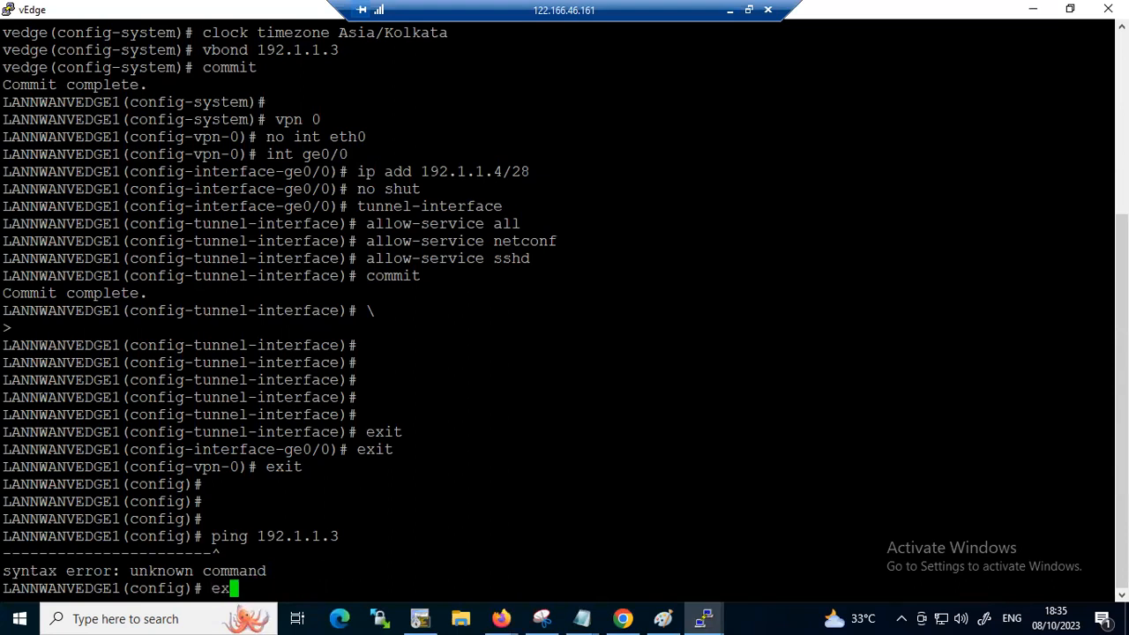
key(Return)
text(ping 192)
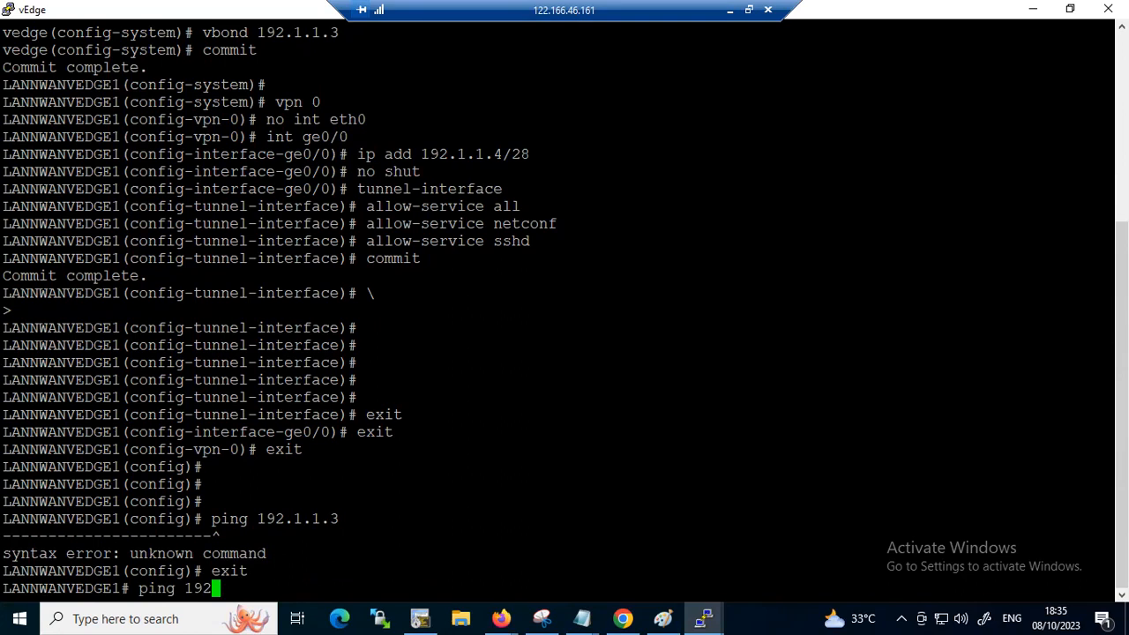
text(.1.1)
text(.1)
key(Return)
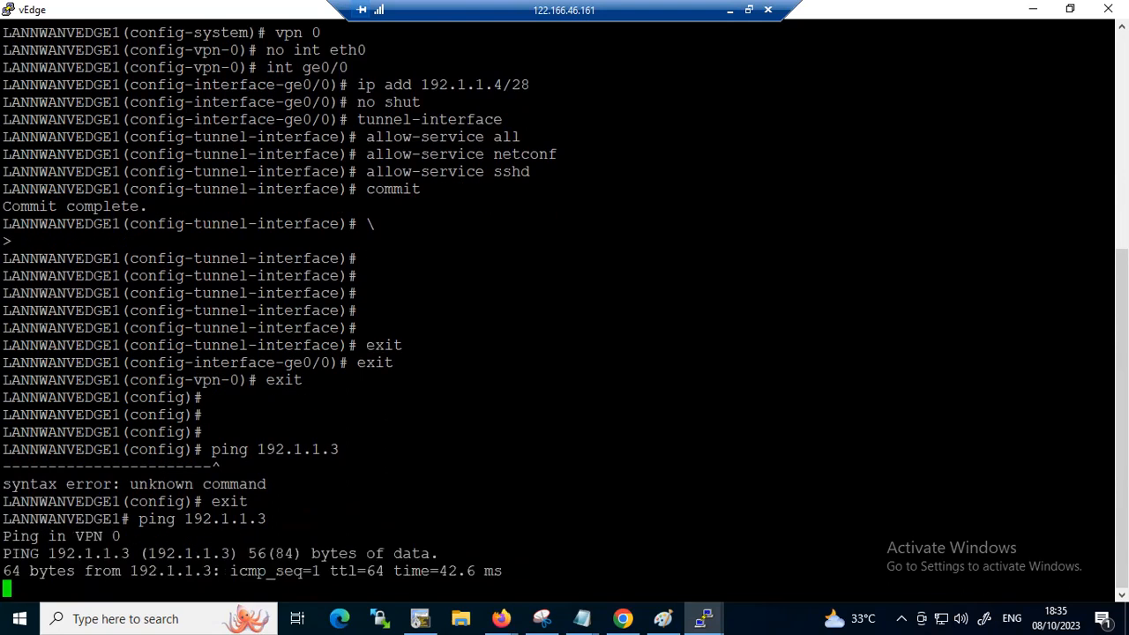
key(ctrl+c)
key(Return)
List the options of "show control" on vEdge, run "show control summary", and examine the controller counts
text(show con)
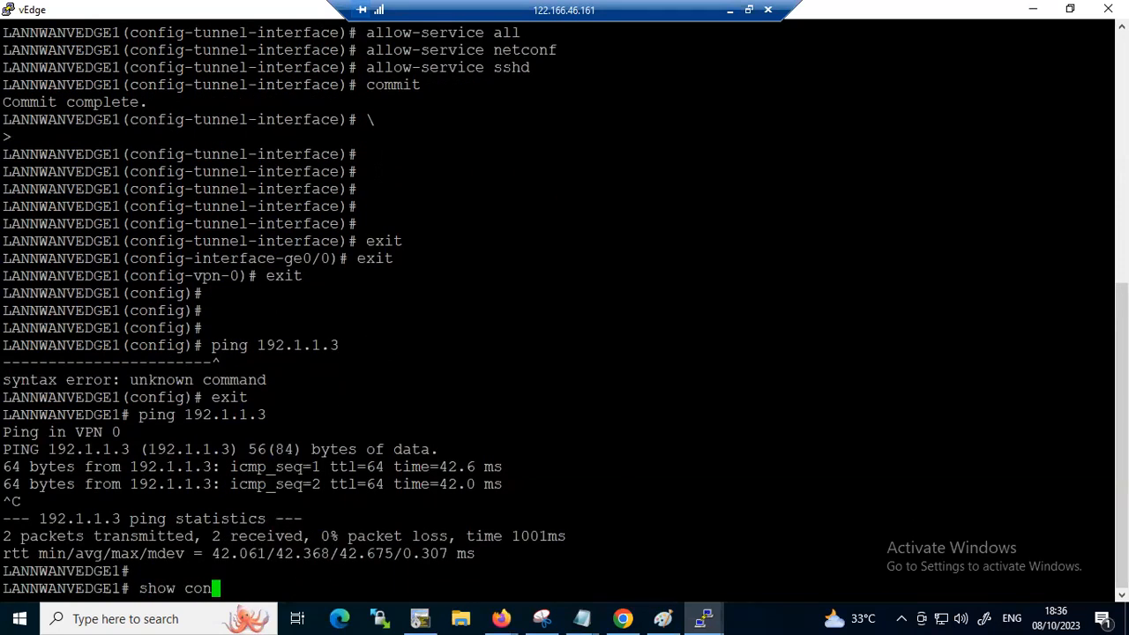
key(Tab)
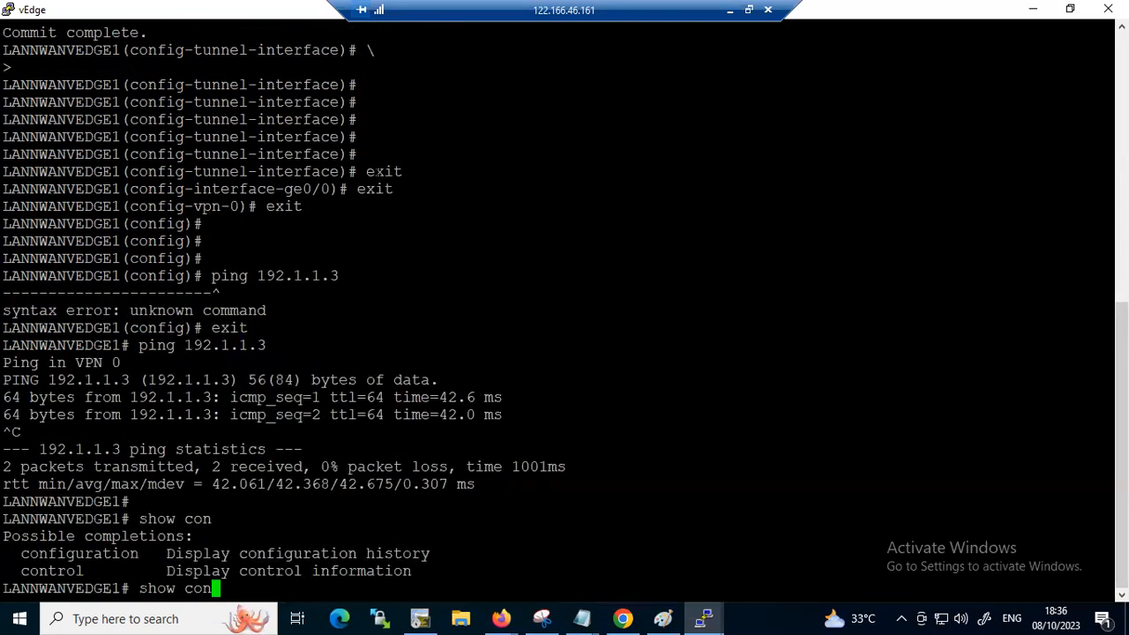
text(trol)
key(question)
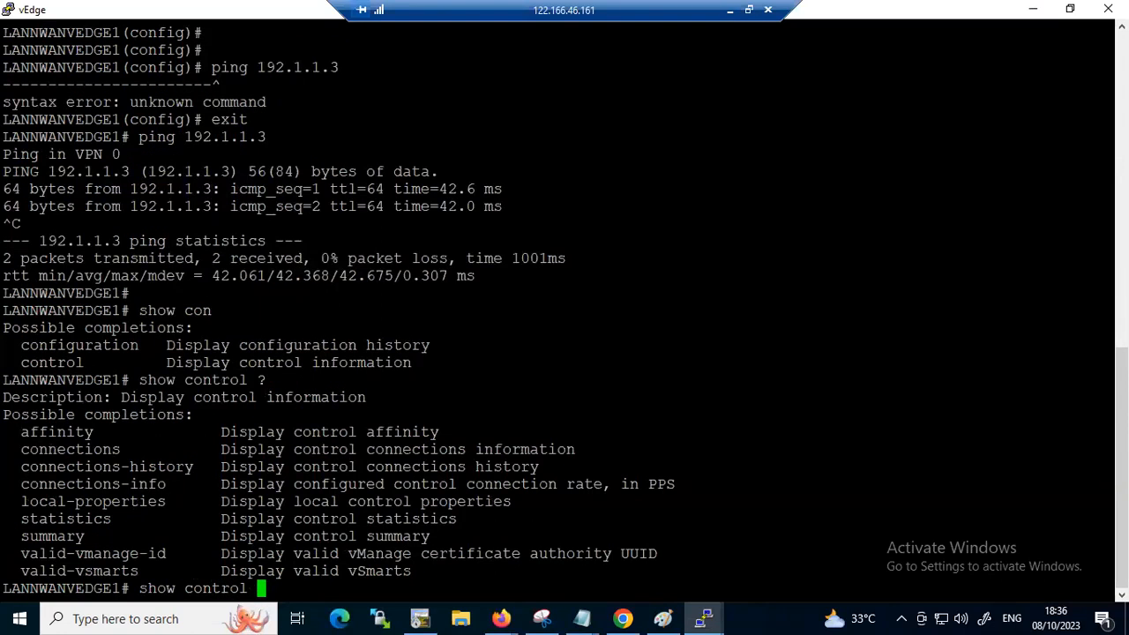
text(valid-v)
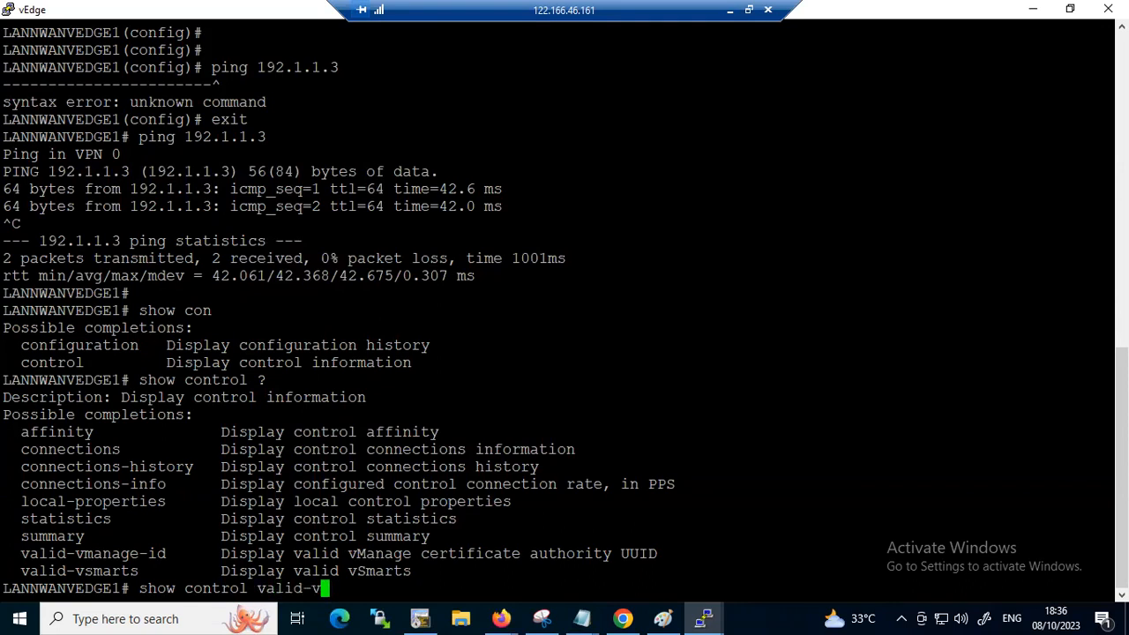
key(BackSpace)
key(BackSpace)
key(BackSpace)
key(BackSpace)
key(BackSpace)
key(BackSpace)
key(BackSpace)
text(su)
key(Tab)
key(Return)
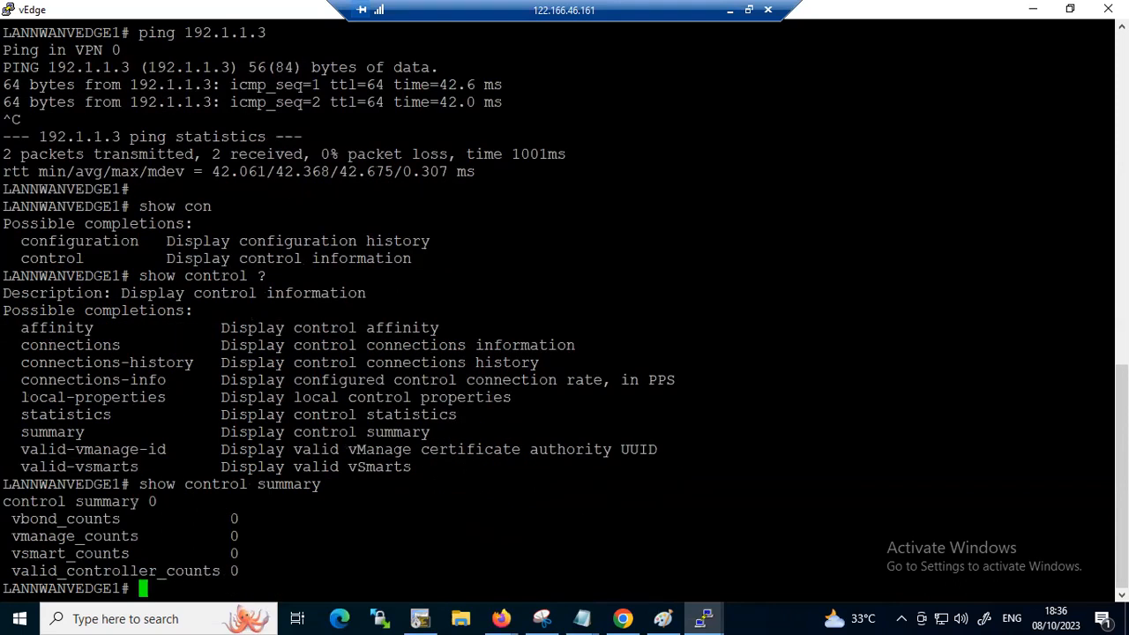
key(Return)
key(Return)
key(Return)
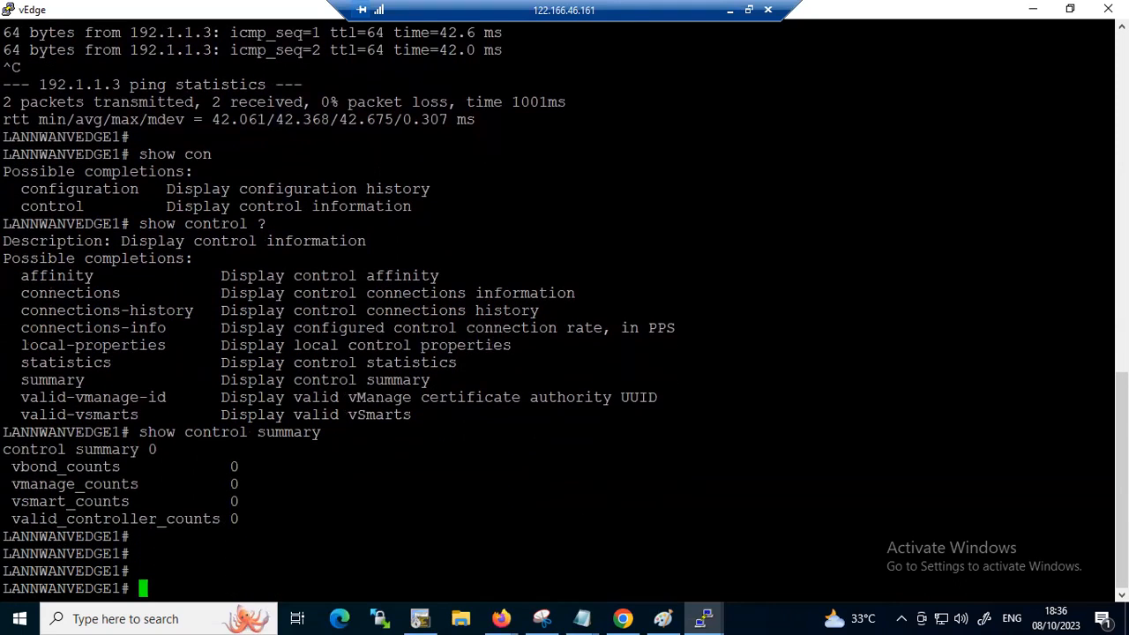
drag(251, 538, 5, 450)
click(567, 461)
click(729, 10)
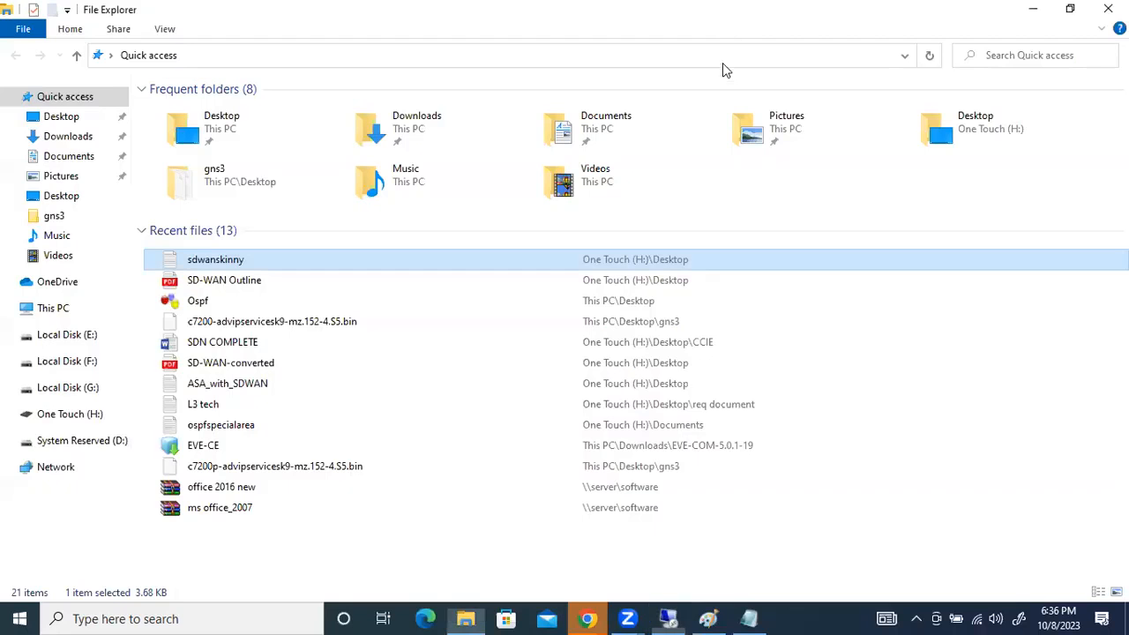
click(668, 618)
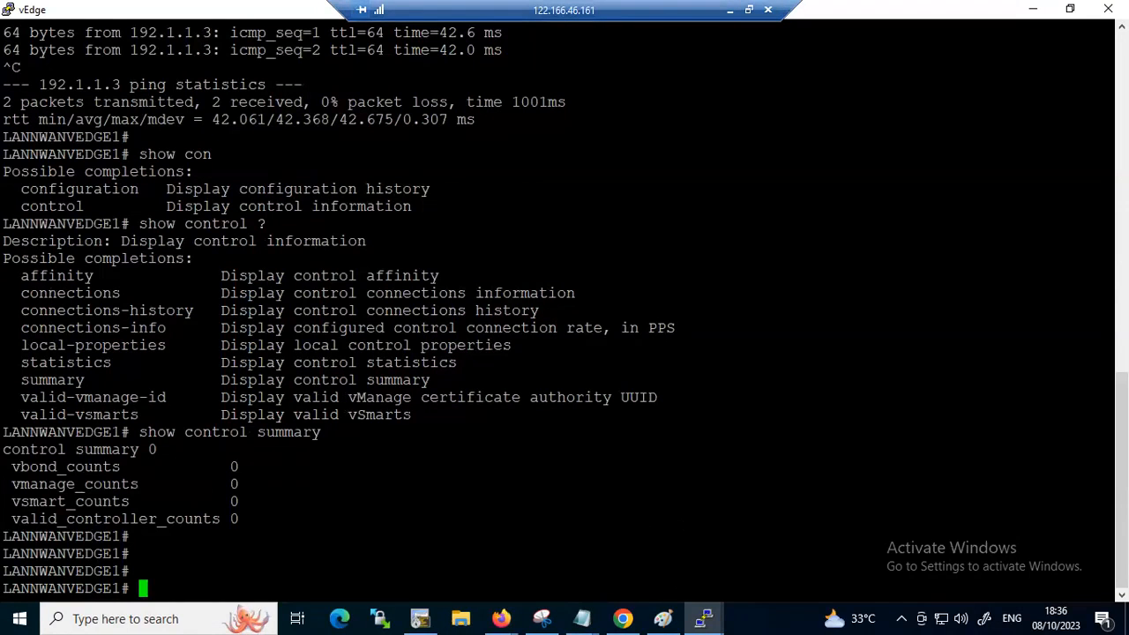
Minimize the vEdge terminal, check the addressing diagram in Paint, and open the Winserver console from the EVE topology in Chrome
click(1033, 11)
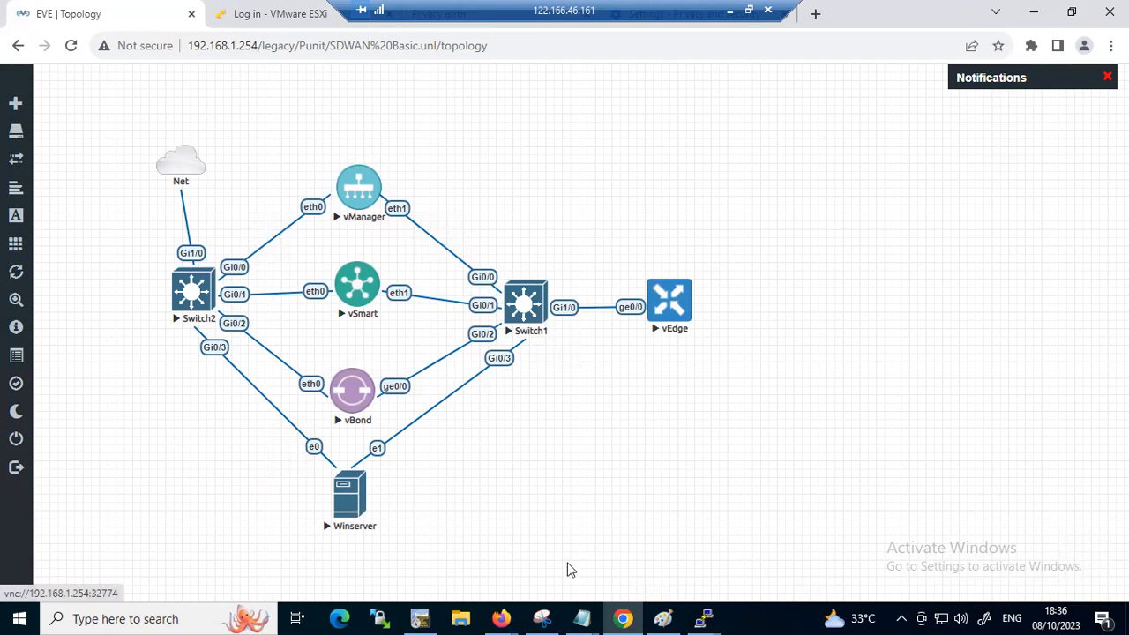
click(662, 619)
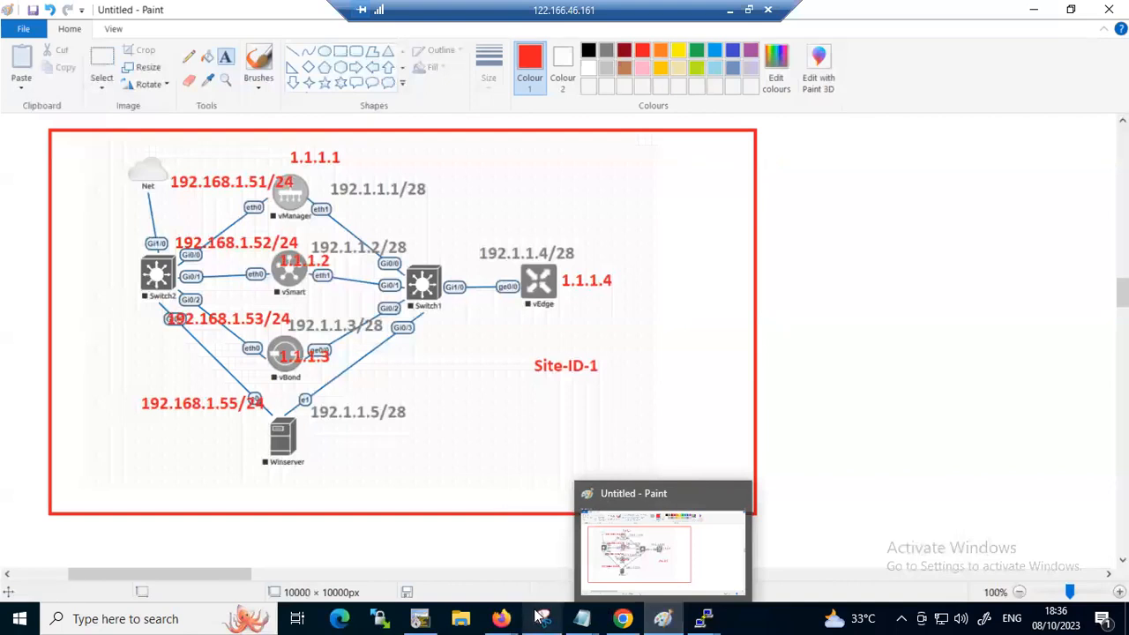
click(622, 618)
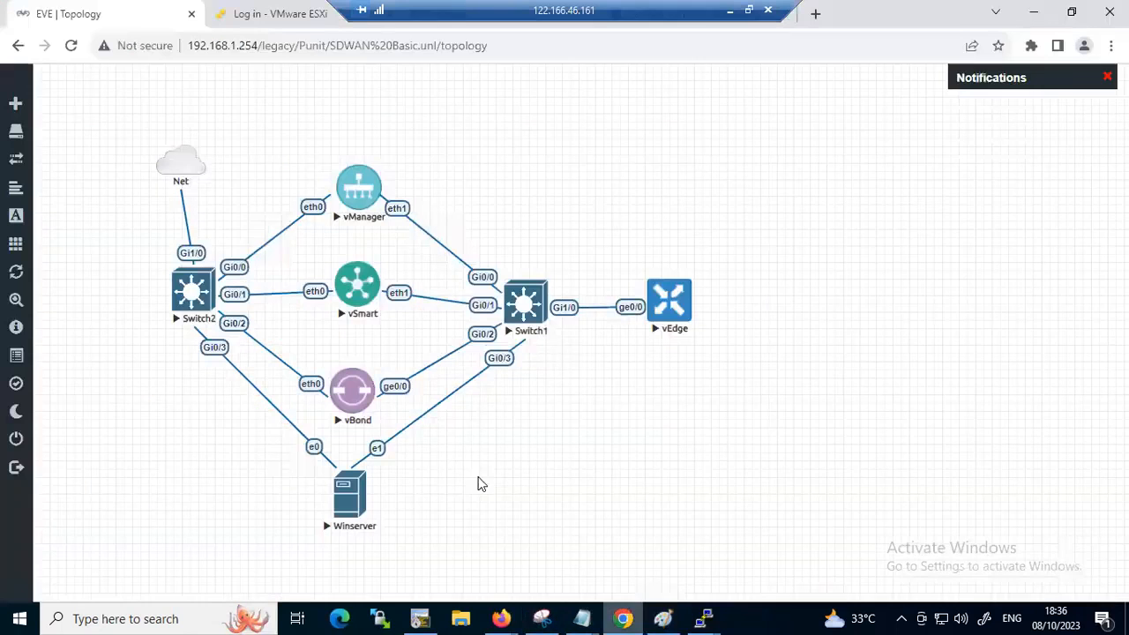
click(349, 499)
click(575, 164)
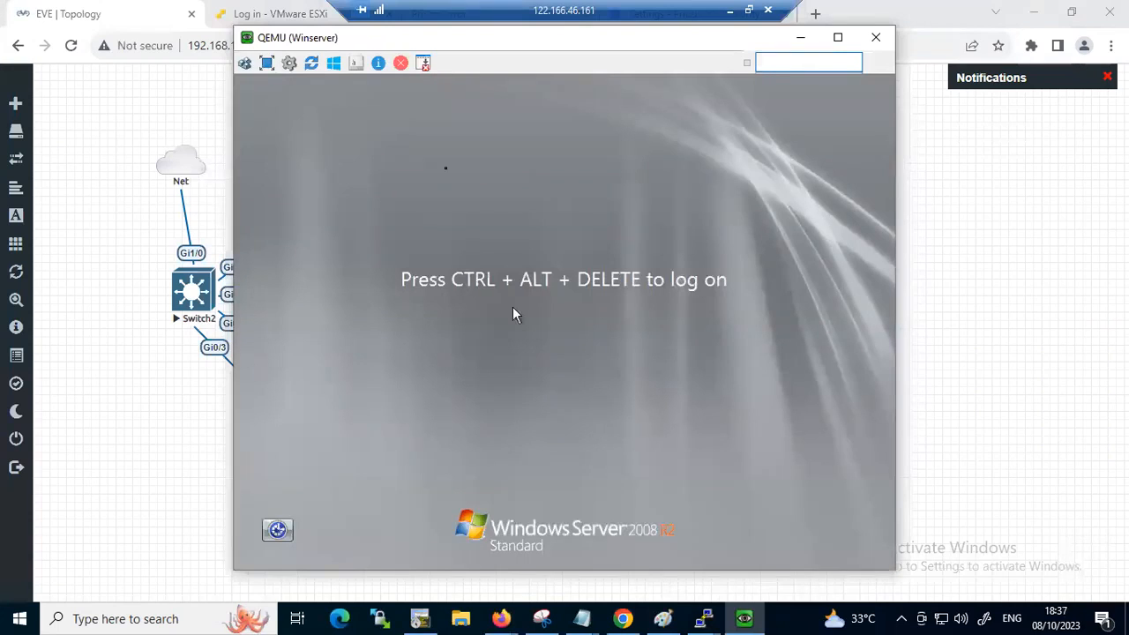
Bring up the Winserver logon screen, enter the Administrator account's password, and dismiss the Sticky Keys dialog
click(245, 63)
click(579, 406)
text(••••)
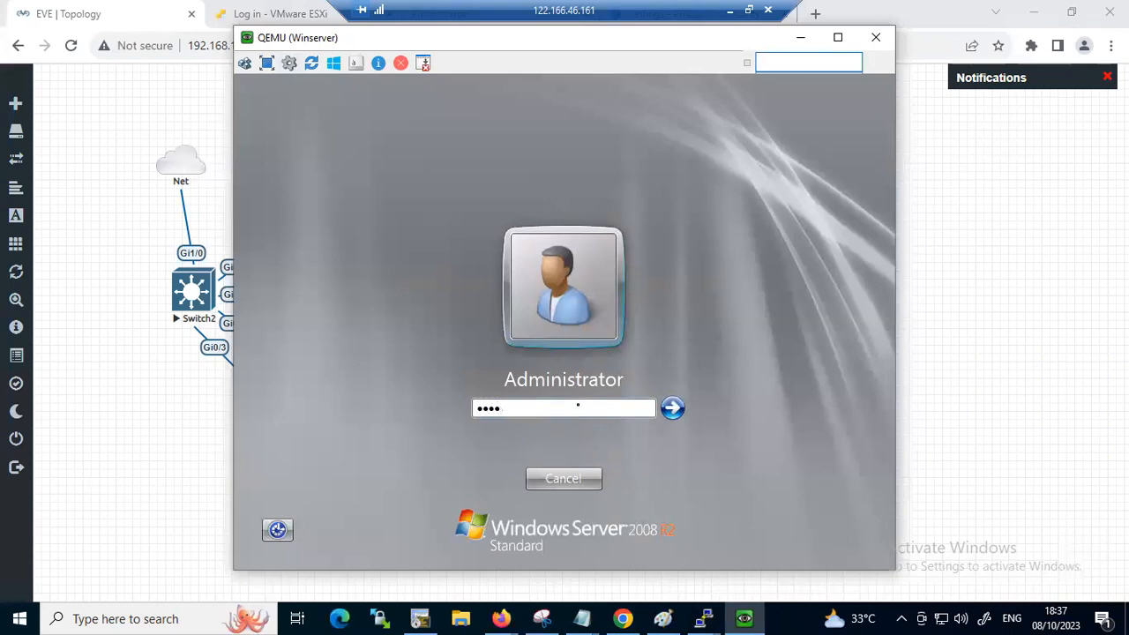
text(•)
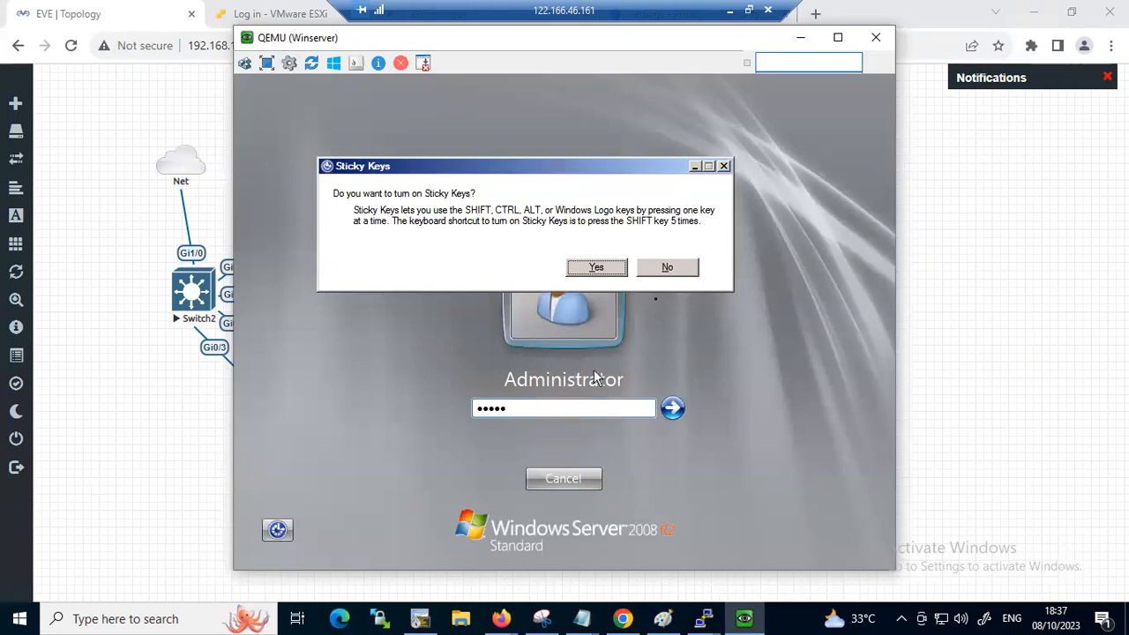
click(723, 167)
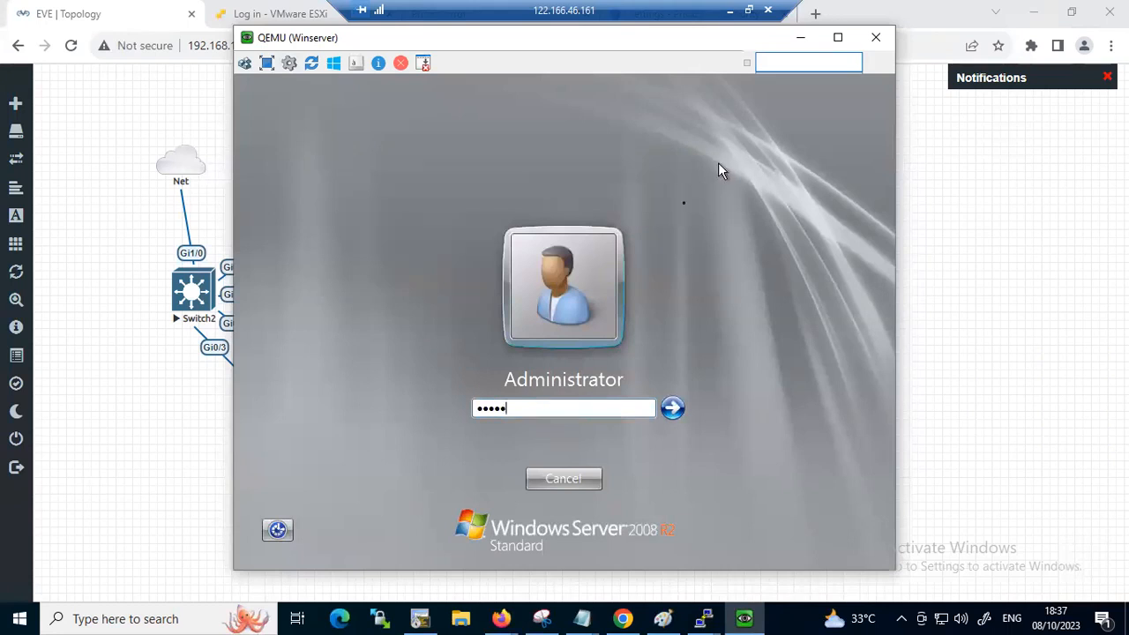
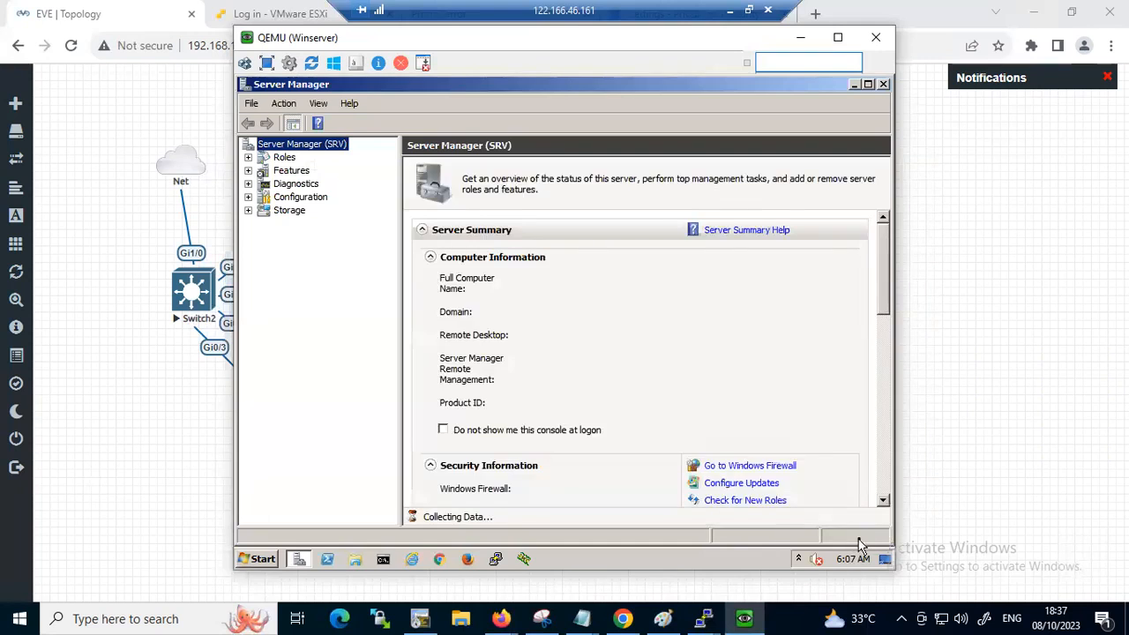
Switch to the vManager terminal, run "show clock", and examine the date and time line
click(703, 619)
click(432, 544)
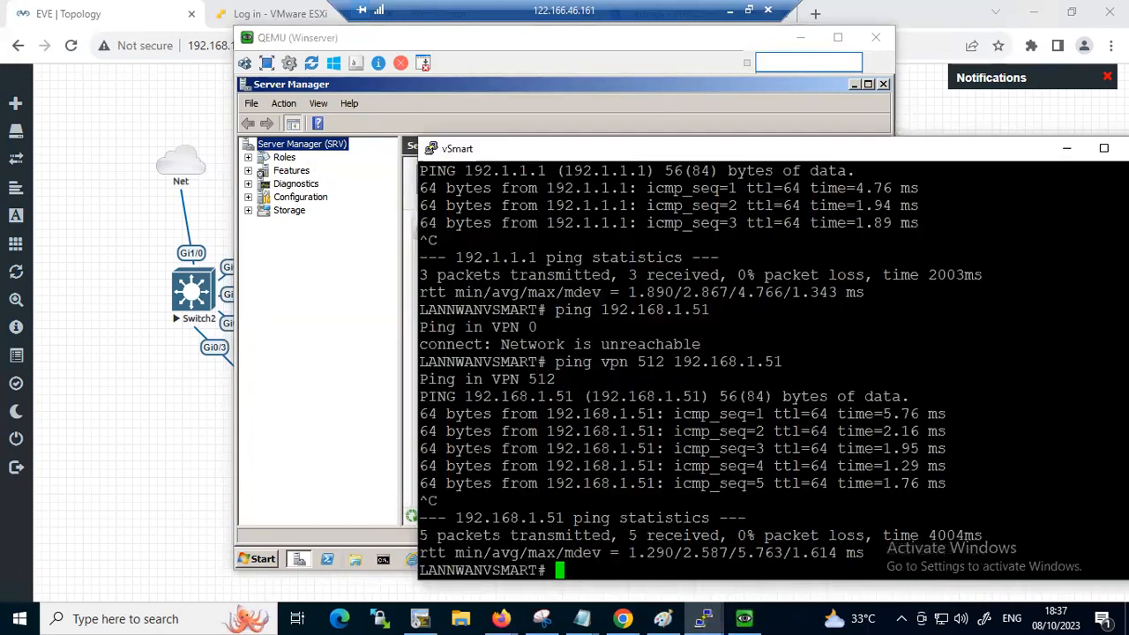
click(702, 619)
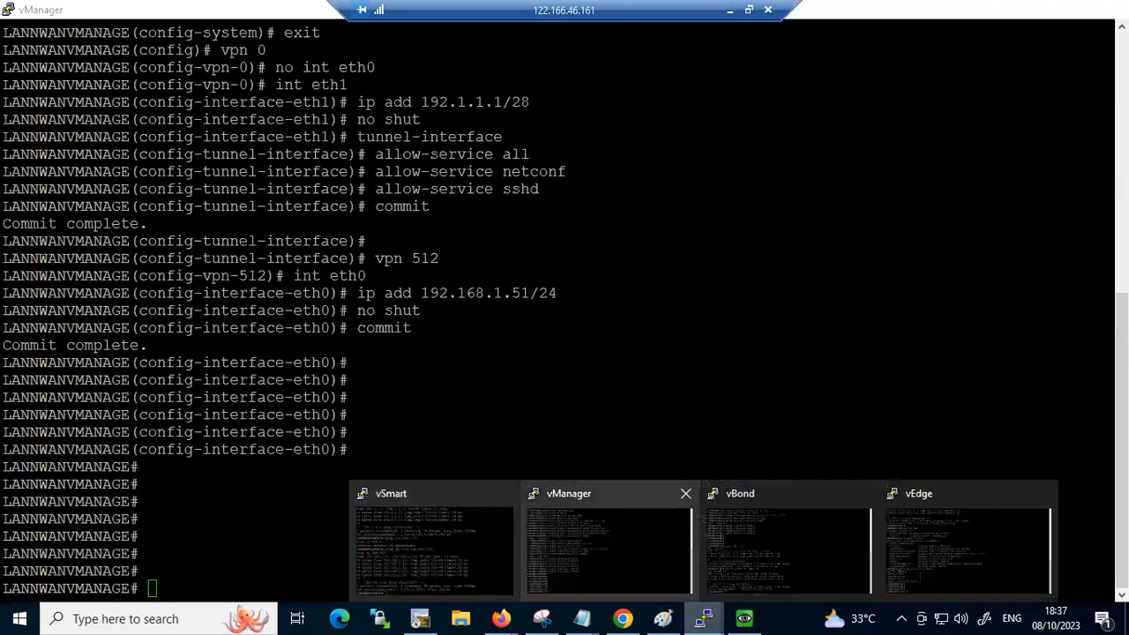
click(584, 532)
text(show vcl)
key(BackSpace)
key(BackSpace)
key(BackSpace)
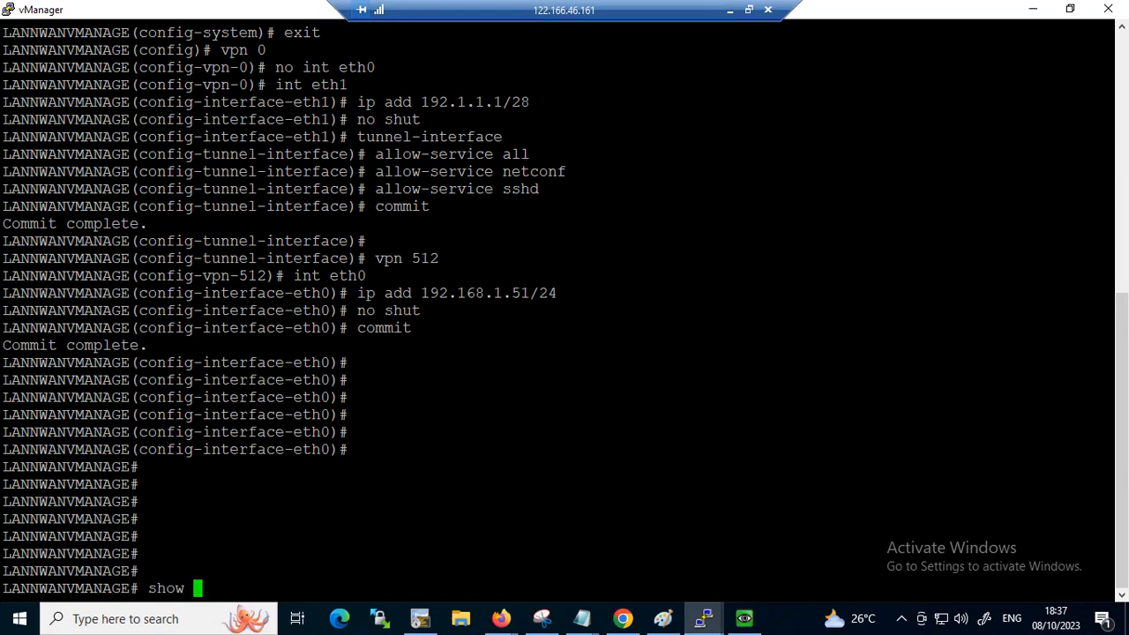
text(clock)
key(Return)
key(Return)
key(Return)
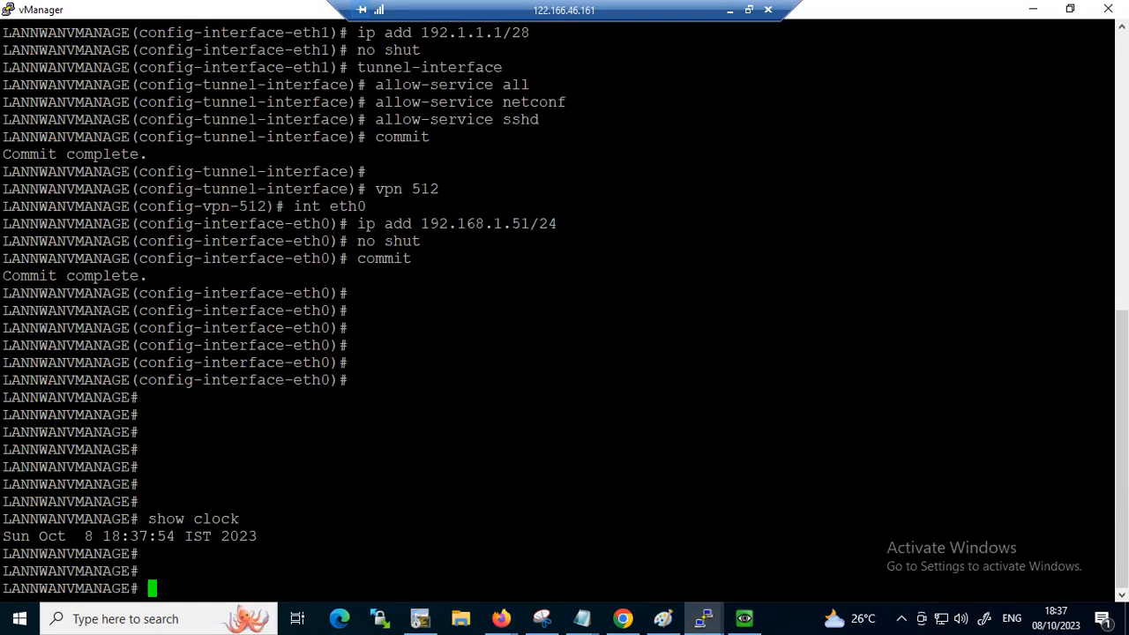
triple_click(89, 536)
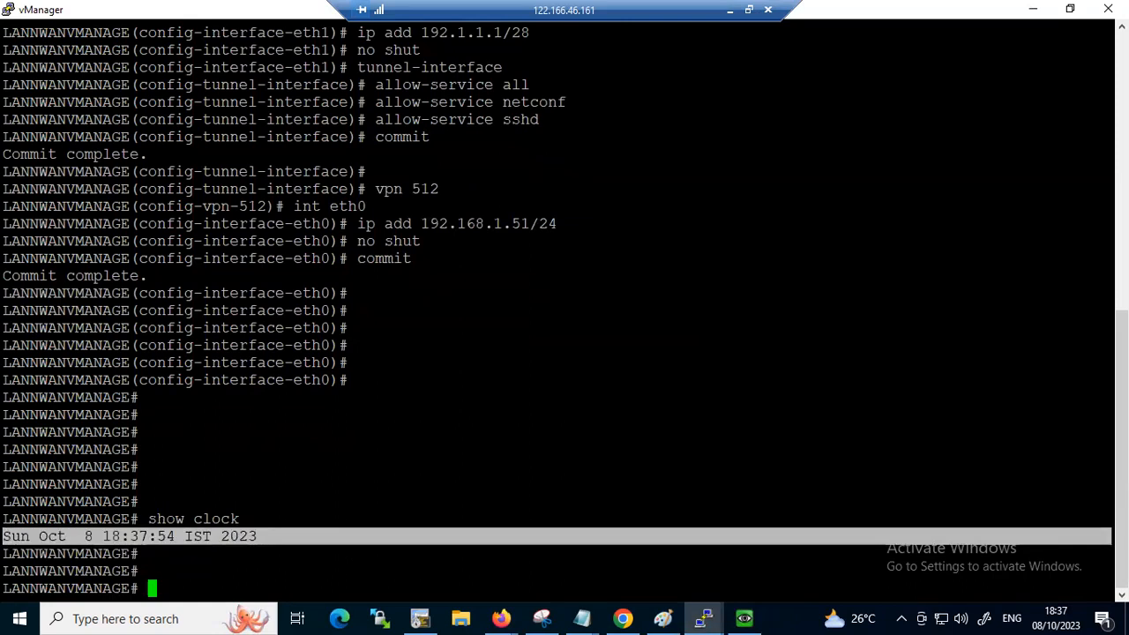
Switch to the Winserver console and set its time zone to (UTC+05:30) Chennai, Kolkata, Mumbai, New Delhi
click(749, 617)
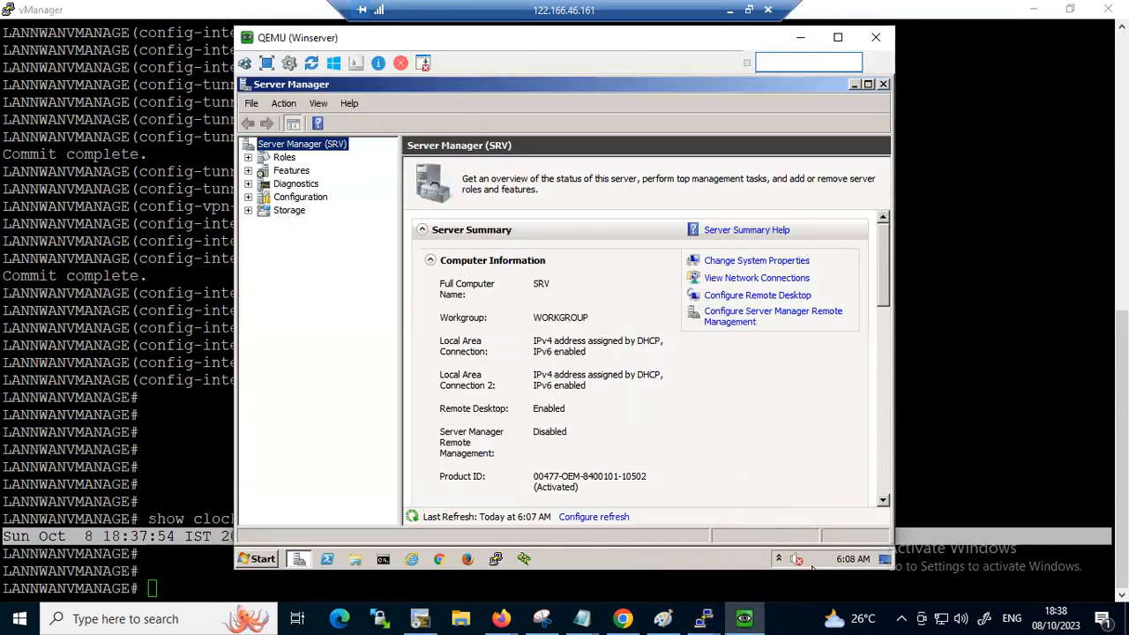
click(854, 560)
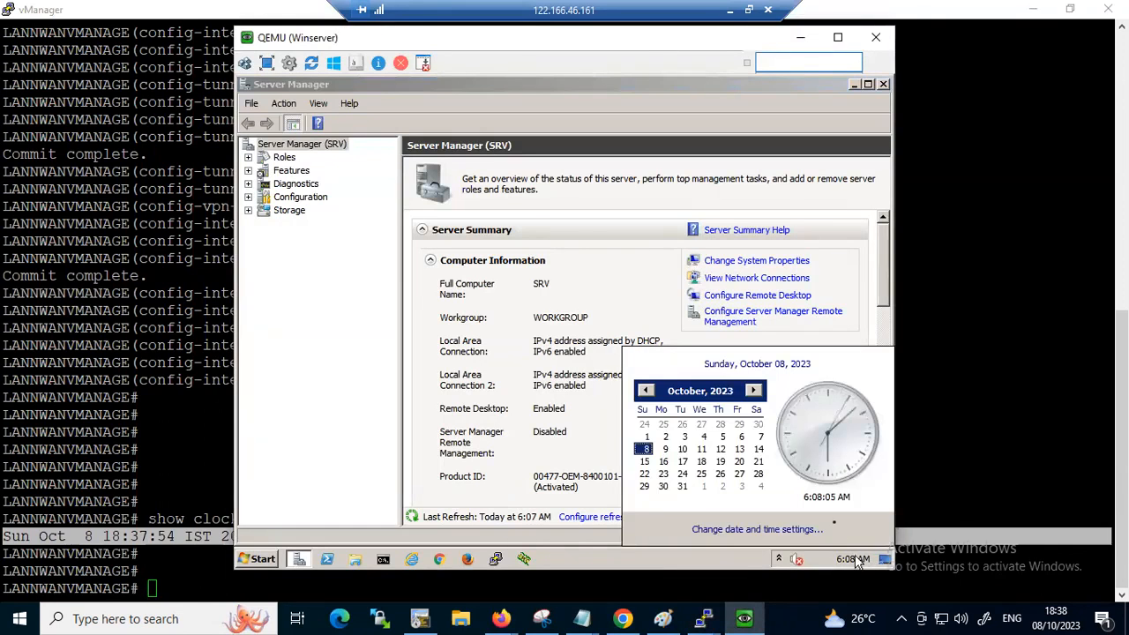
click(766, 531)
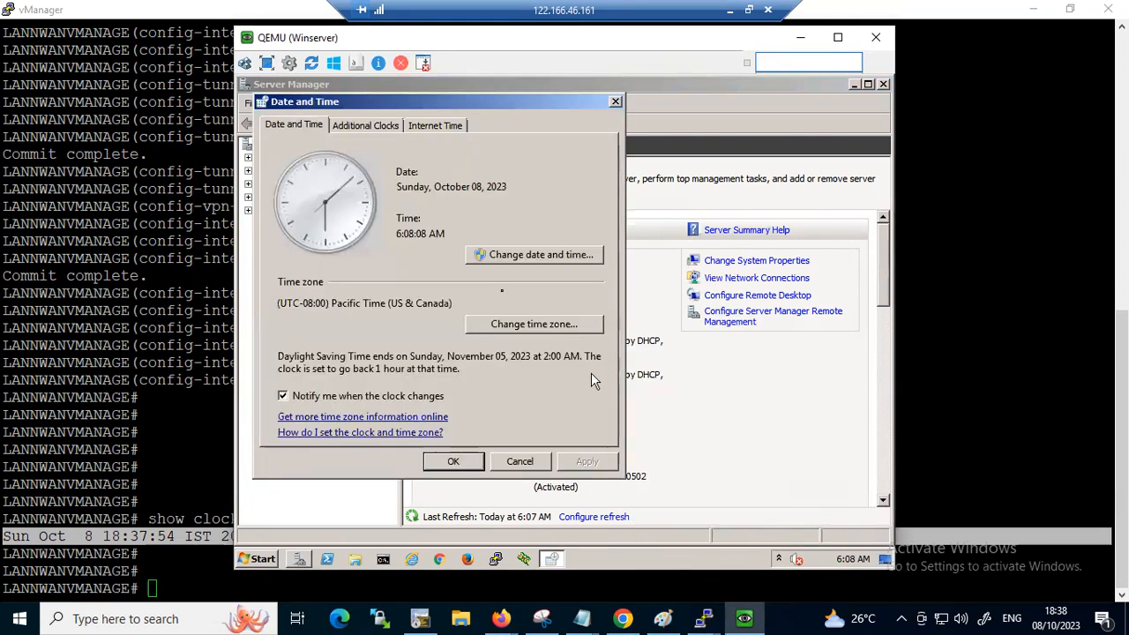
click(565, 334)
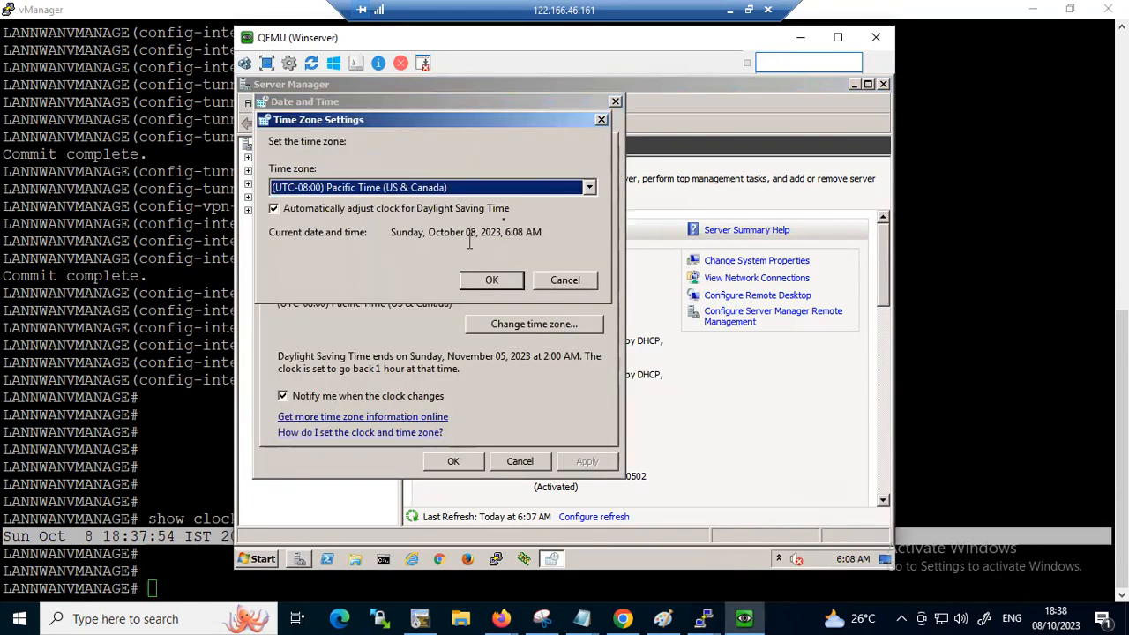
click(588, 190)
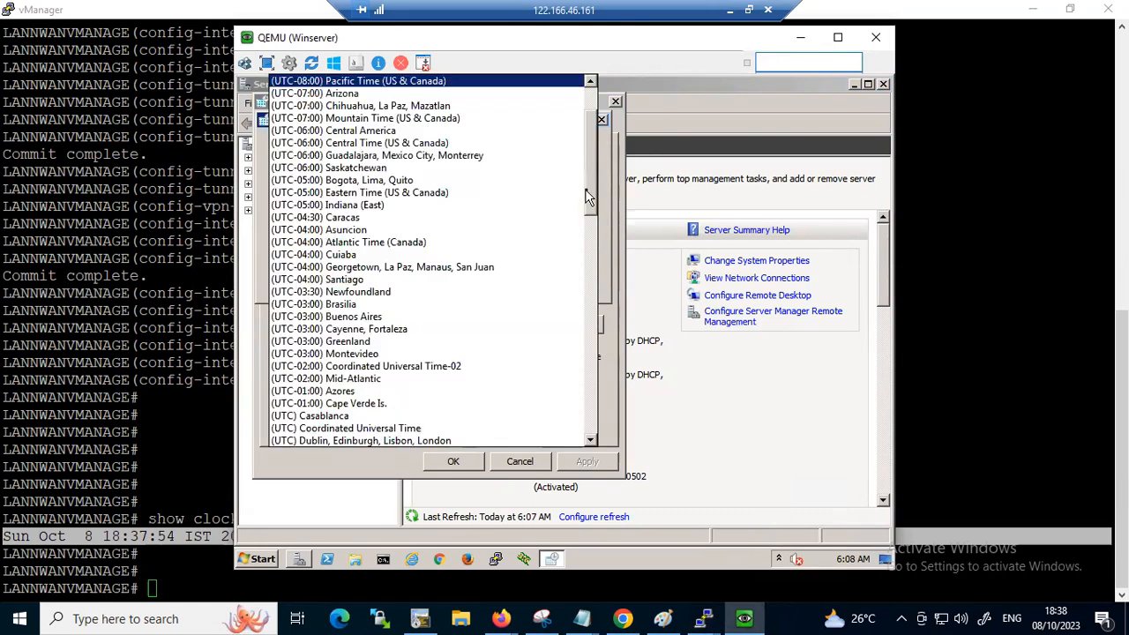
scroll(497, 257, down, 1)
scroll(497, 258, down, 1)
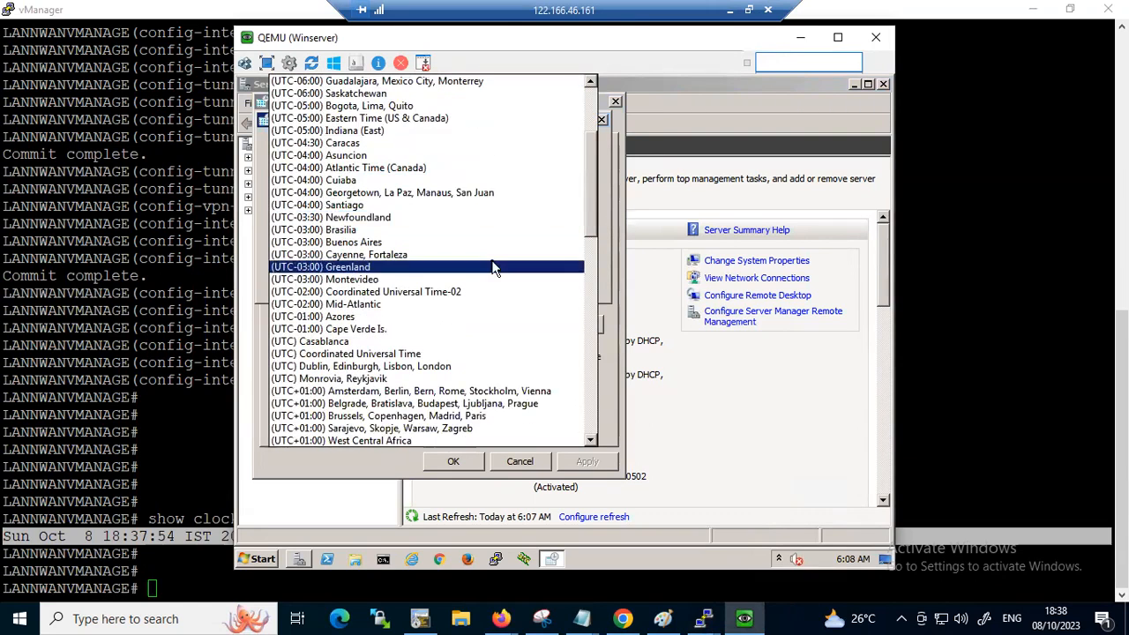
scroll(492, 266, down, 1)
scroll(492, 266, down, 9)
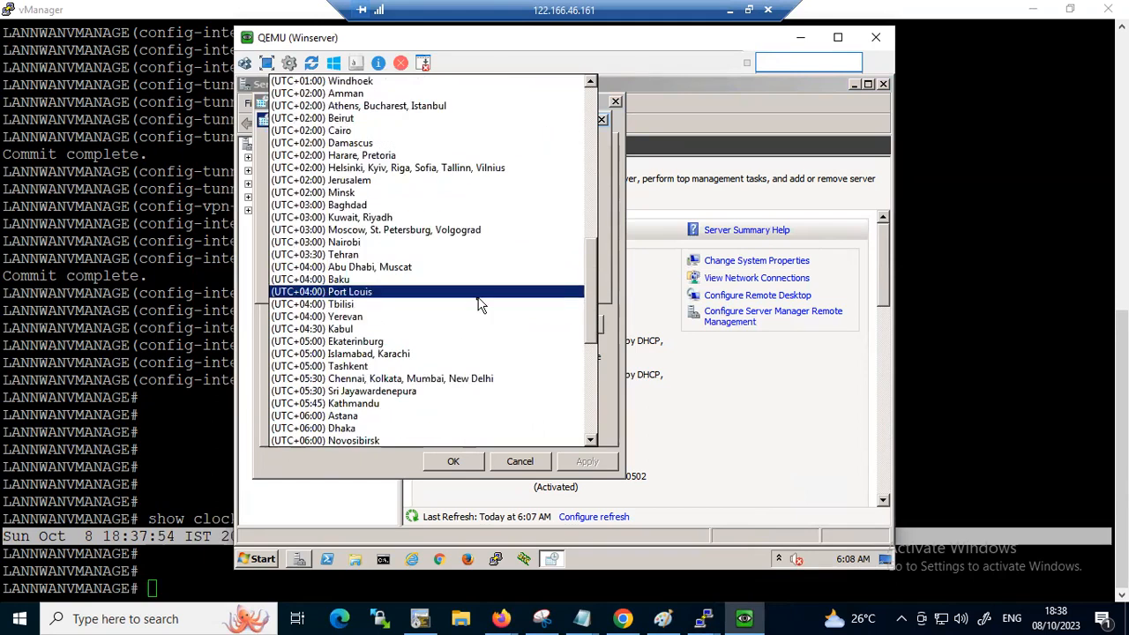
click(370, 379)
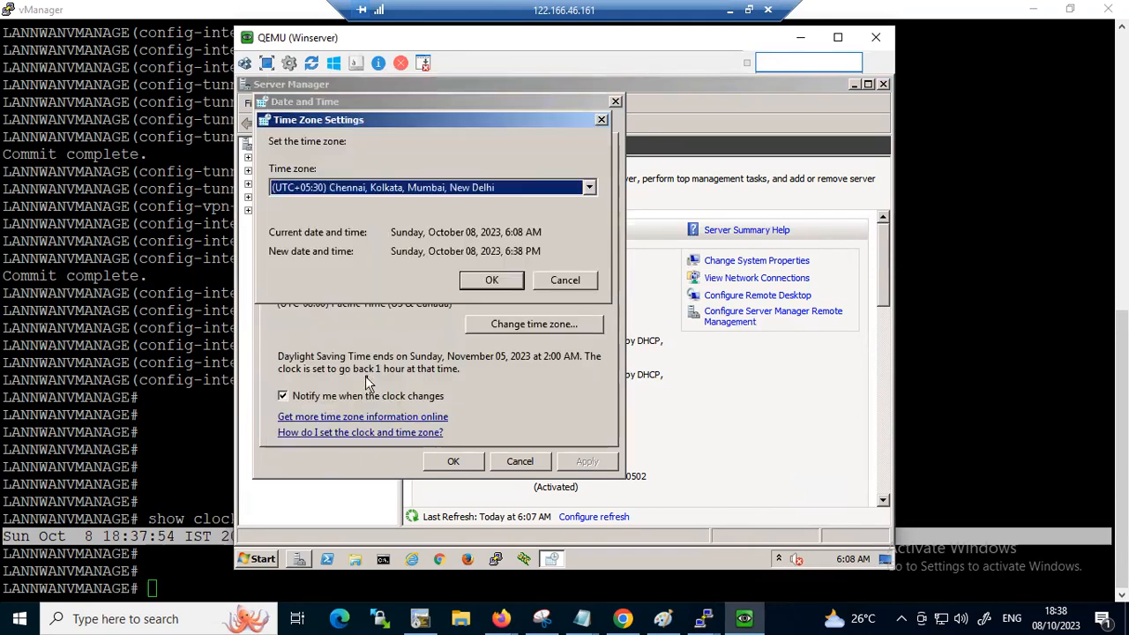
click(496, 284)
click(450, 461)
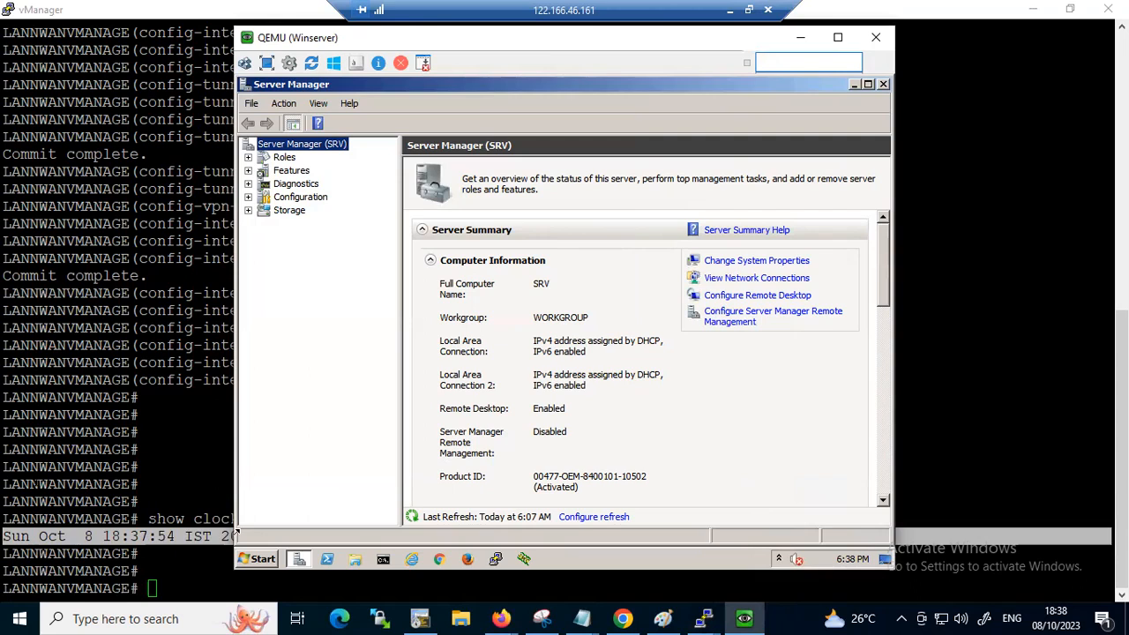
Close Server Manager, postpone the requested restart, and reopen Server Manager at the Roles overview
click(292, 160)
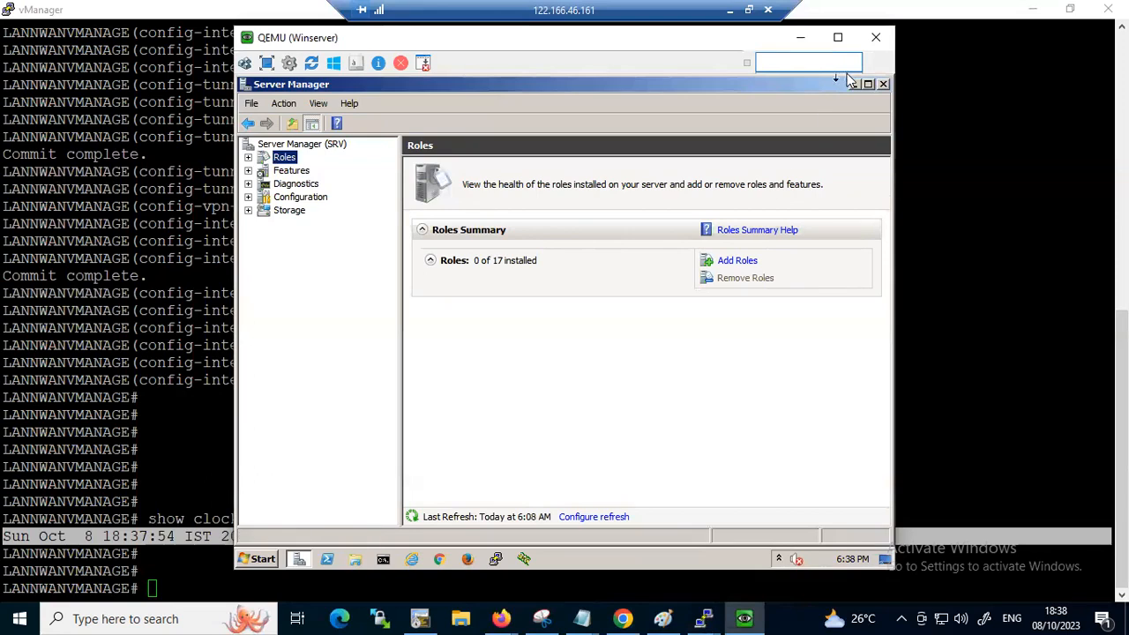
click(882, 84)
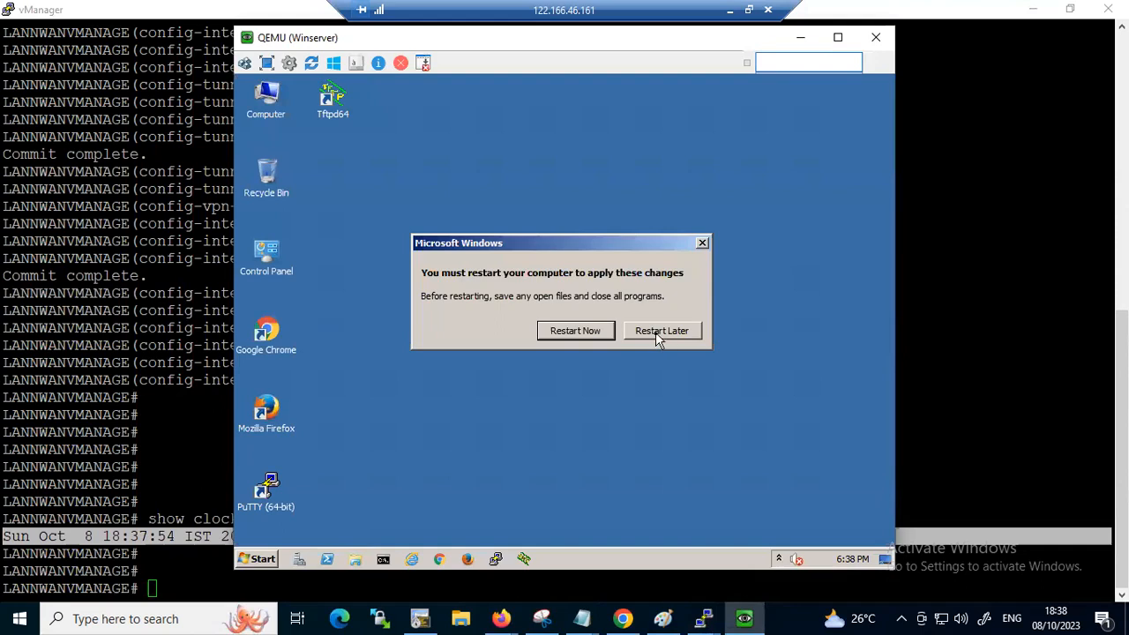
click(656, 332)
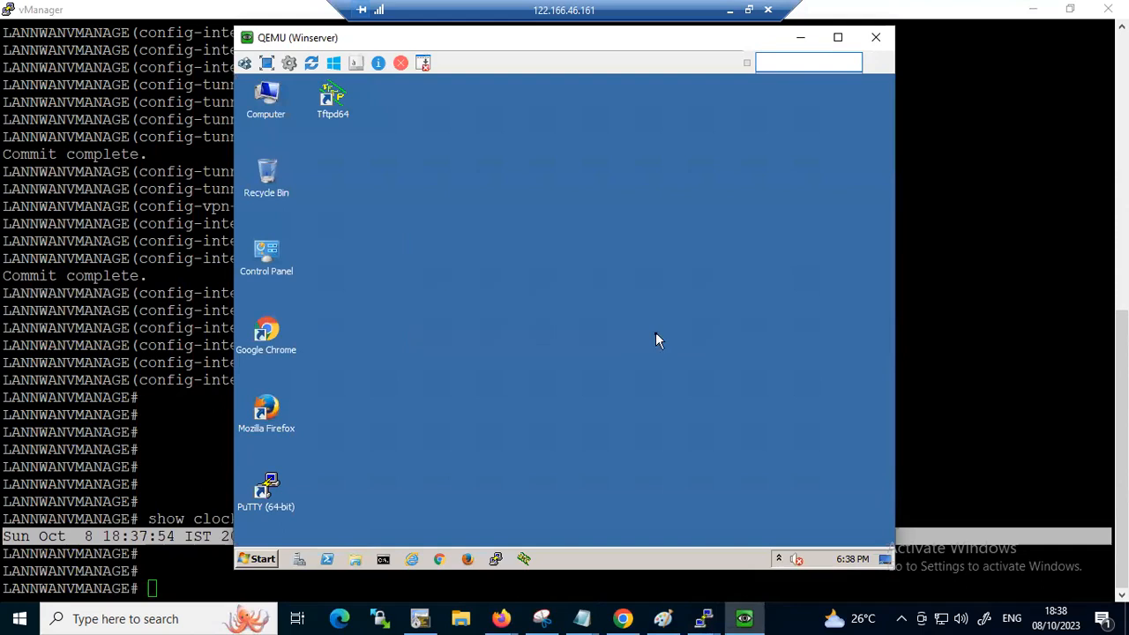
click(297, 560)
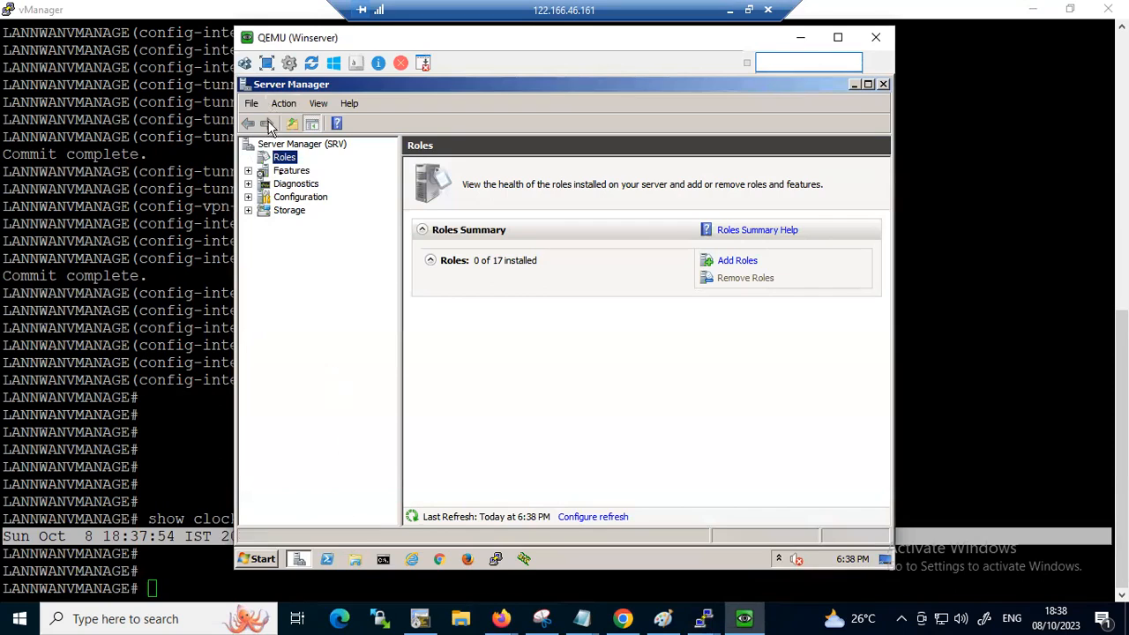
Start adding a server role, select Active Directory Certificate Services, and continue to its role services
click(730, 263)
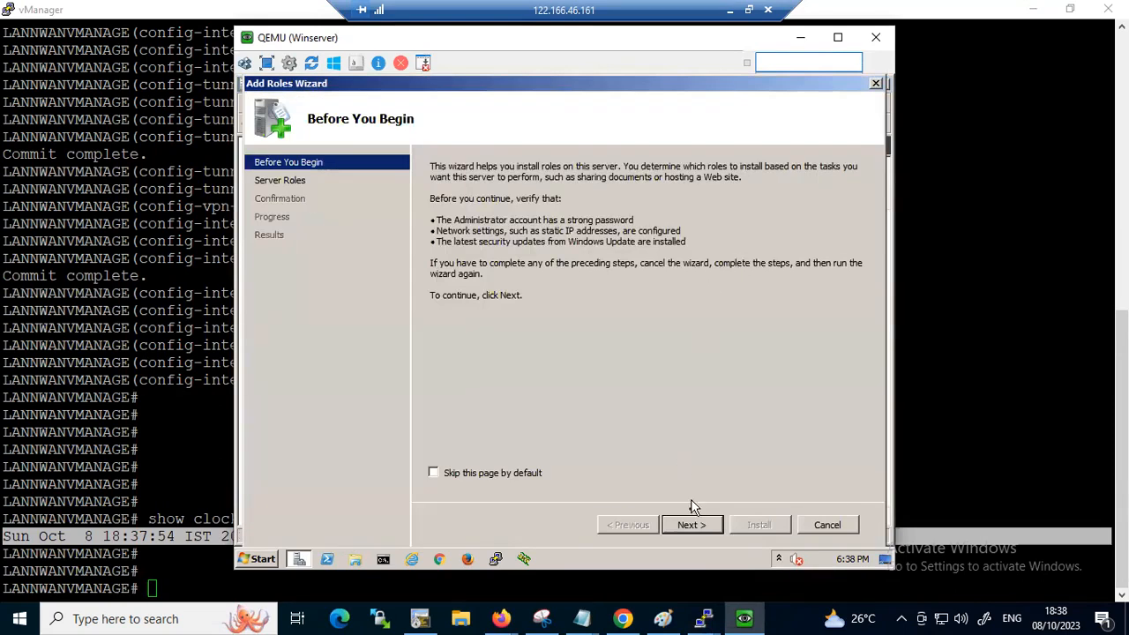
click(692, 525)
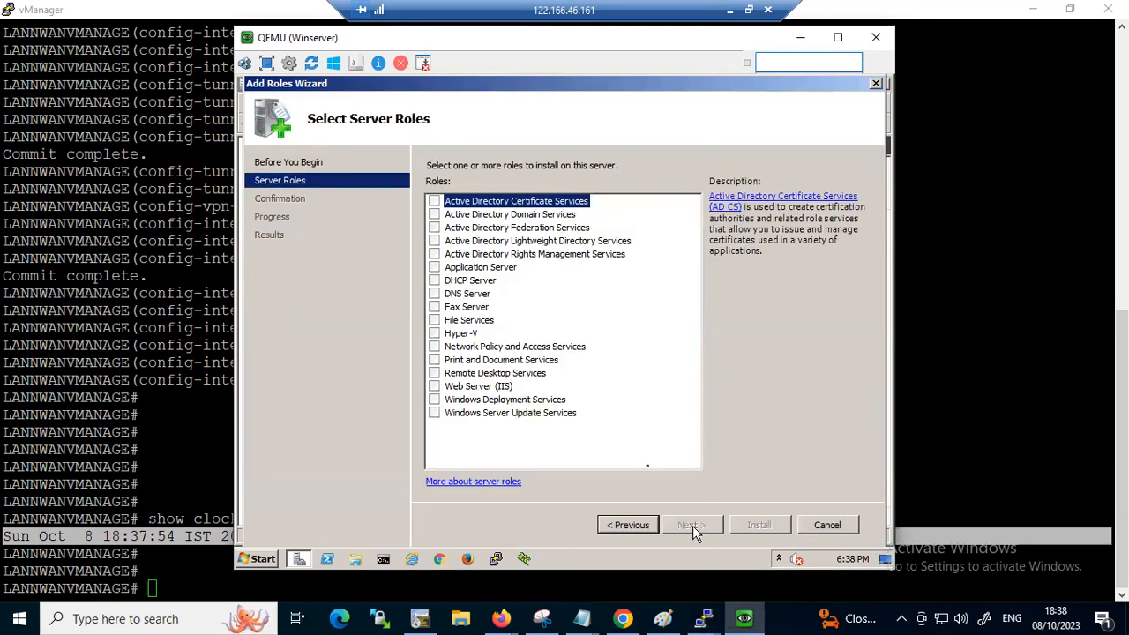
click(436, 201)
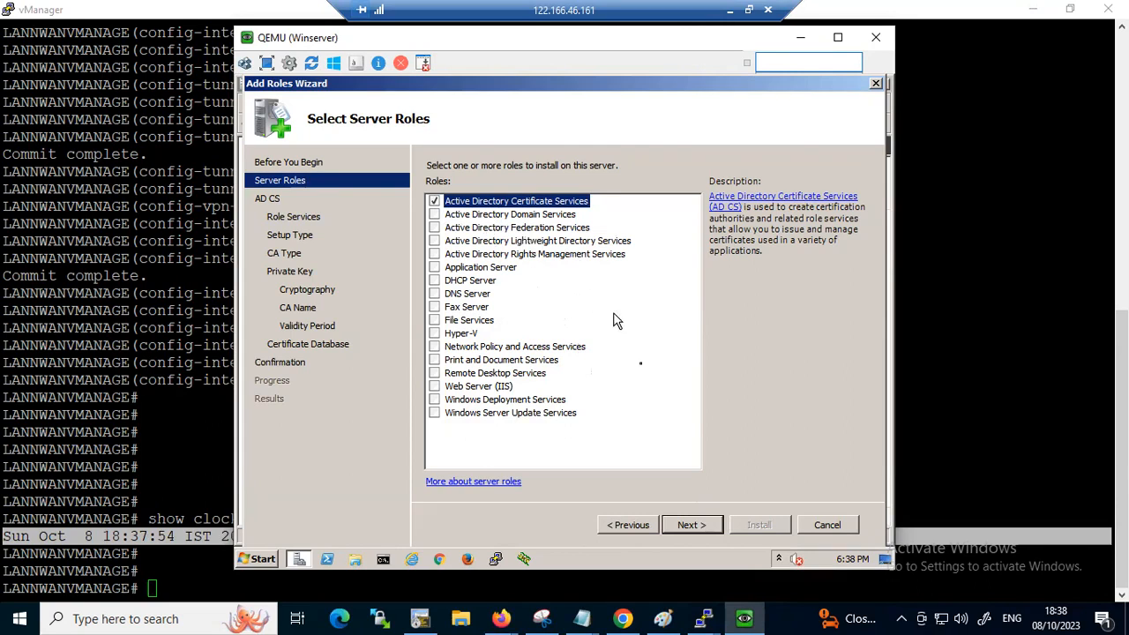
click(690, 525)
click(690, 524)
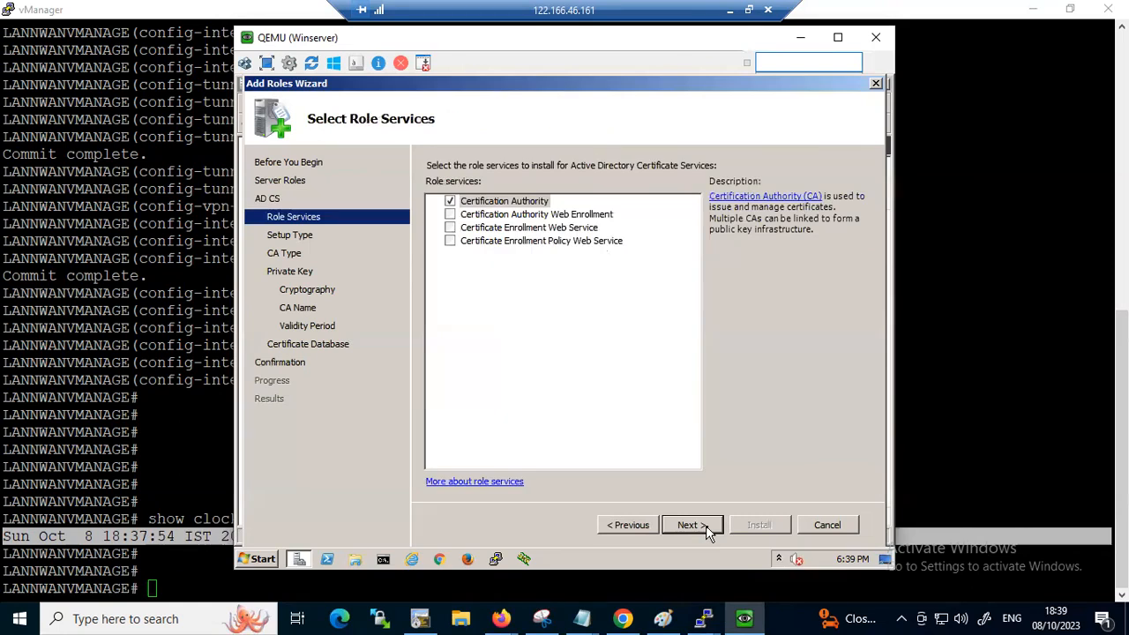
Add the Certification Authority Web Enrollment role service together with its required role services, and continue to the setup type
click(450, 215)
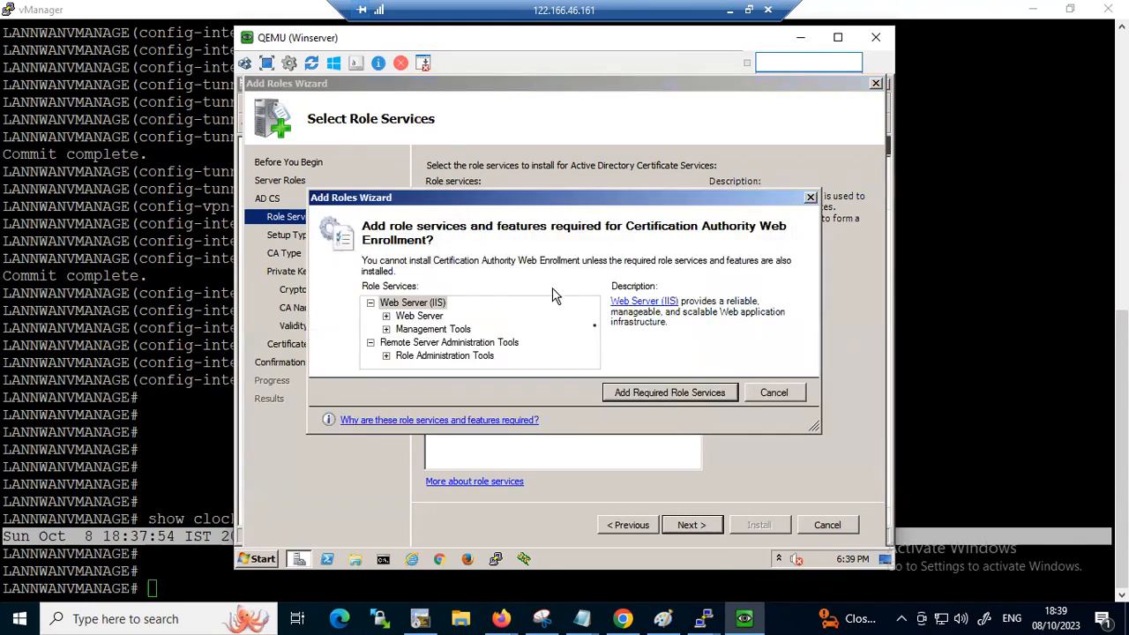
click(659, 393)
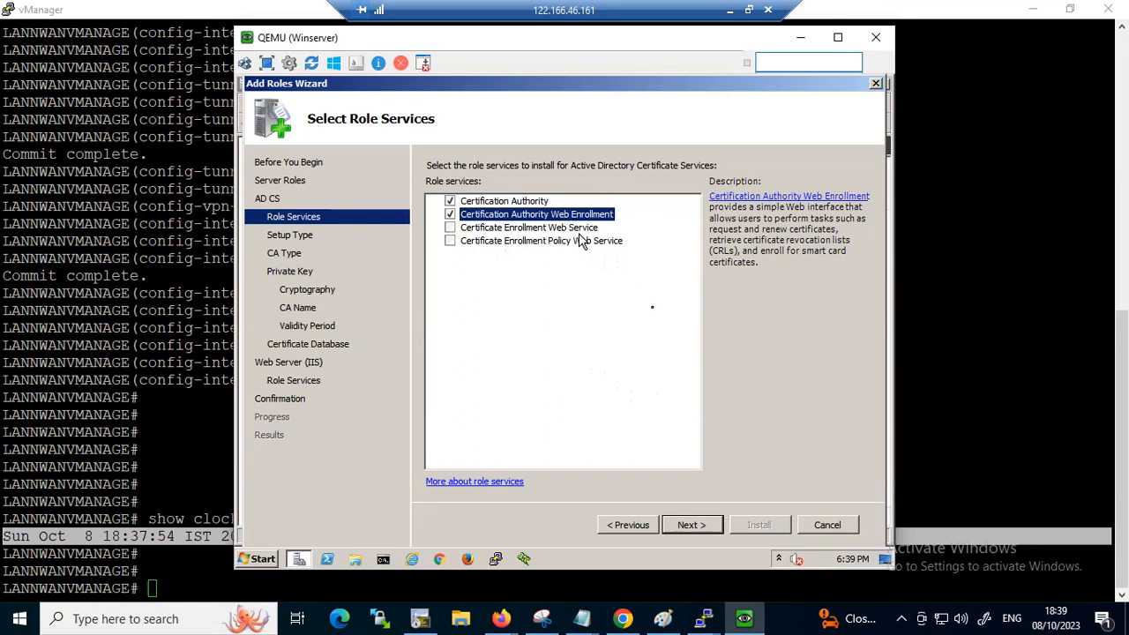
click(706, 526)
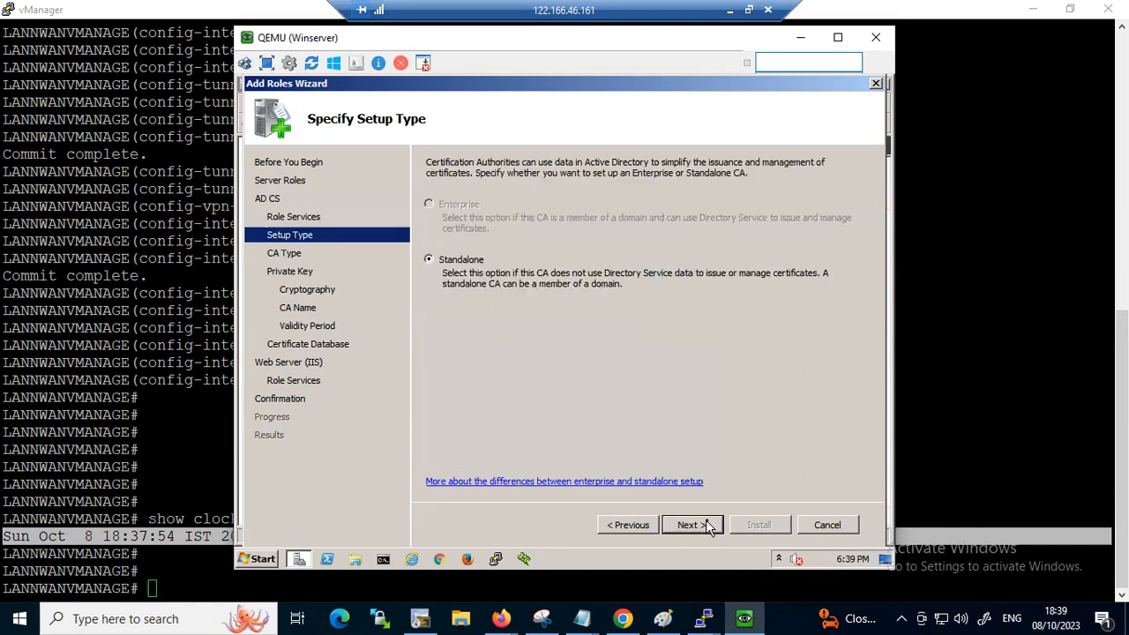
Accept a Standalone Root CA with a new private key, keeping the default cryptography settings and 2048 key length
click(708, 526)
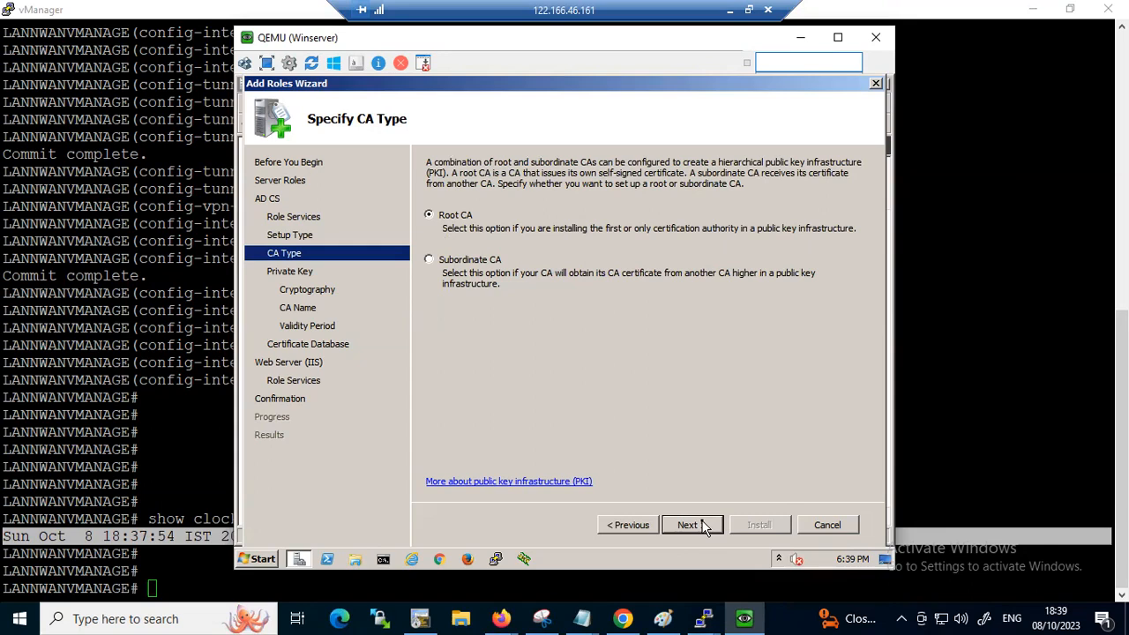
click(705, 527)
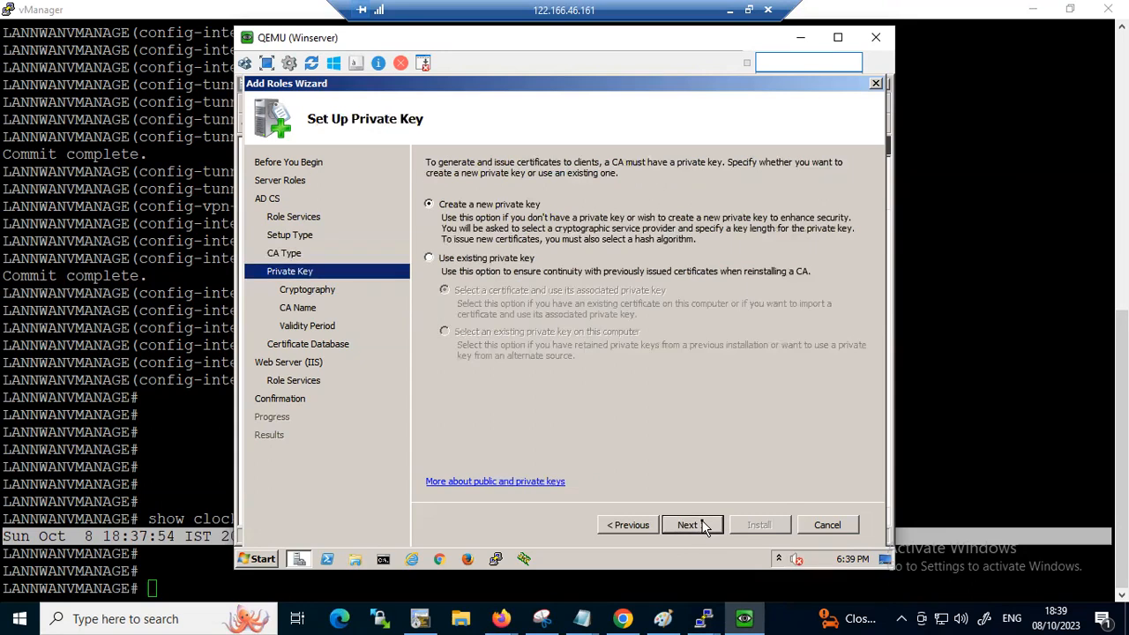
click(703, 520)
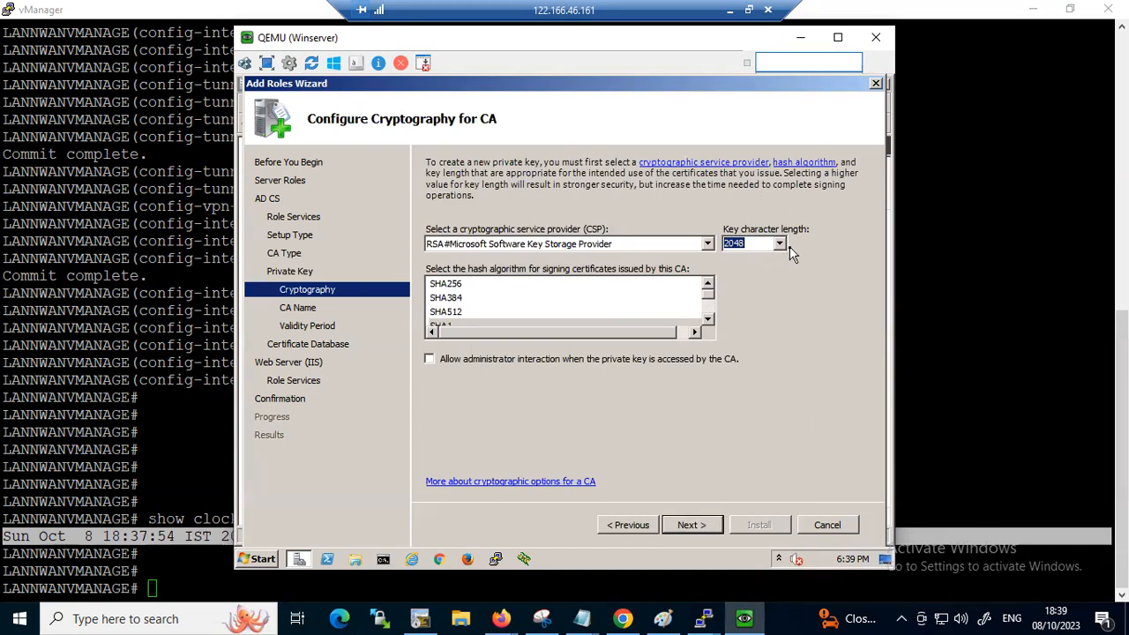
click(694, 528)
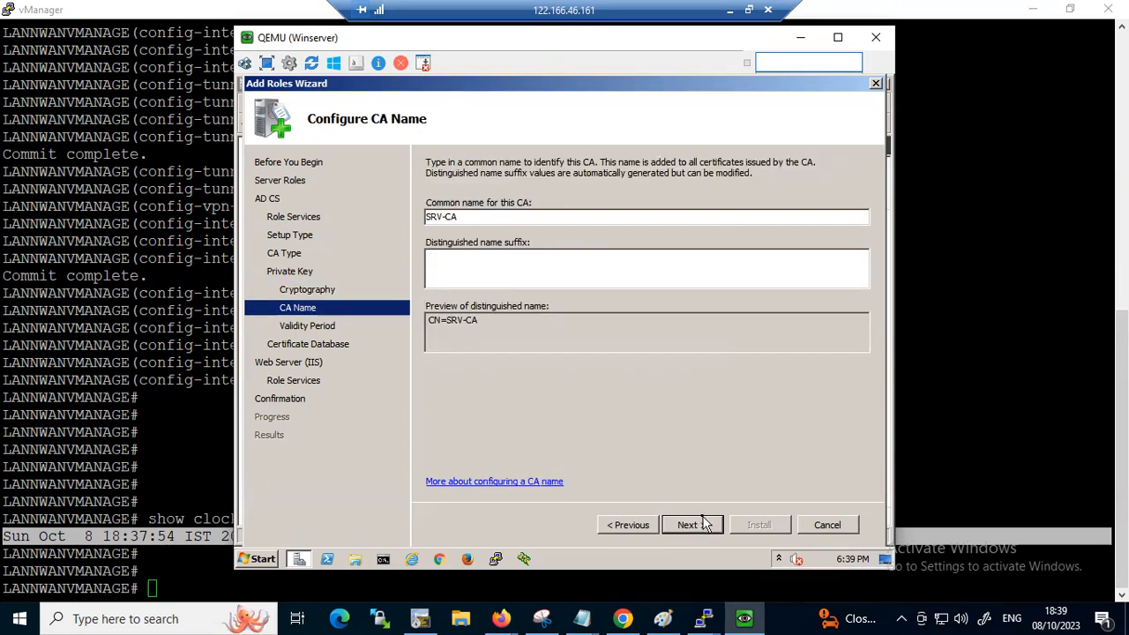
Set the CA's common name to nhindialab-CA and continue to the validity period
click(442, 218)
key(BackSpace)
key(BackSpace)
key(BackSpace)
text(nhindialab)
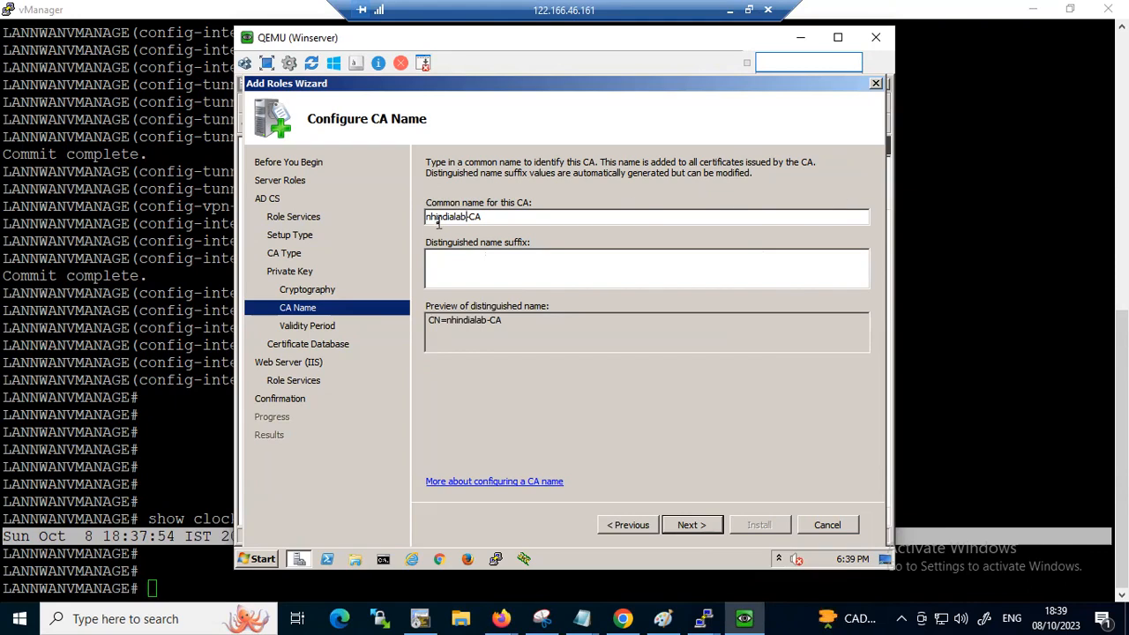
click(693, 526)
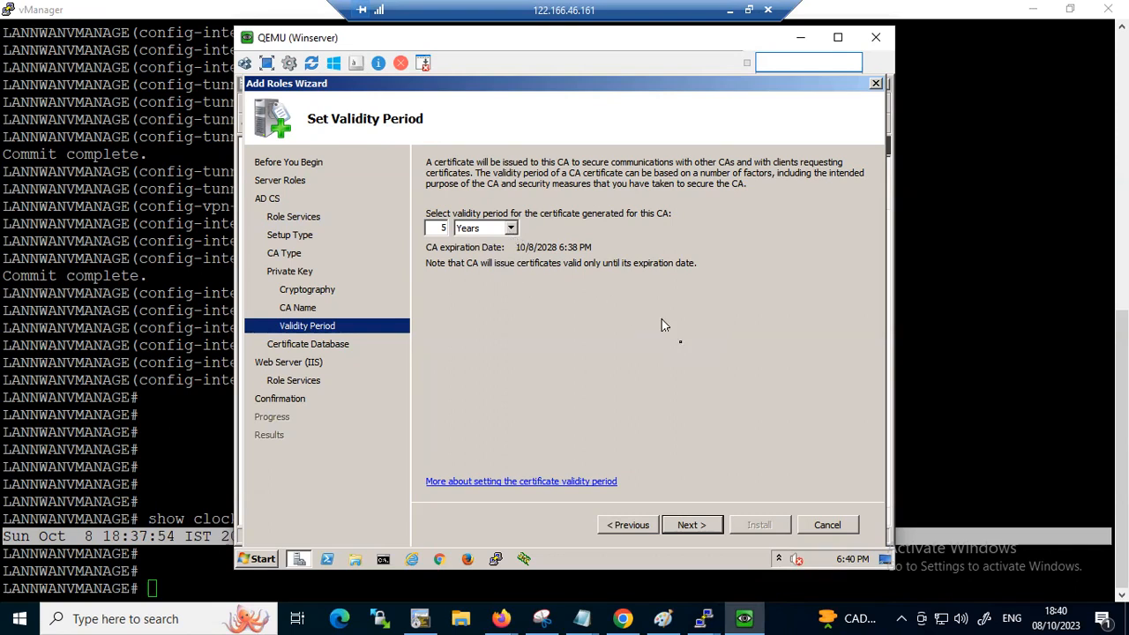
Accept the 5-year validity, default certificate database locations and default Web Server (IIS) role services, and proceed to the installation confirmation
click(706, 534)
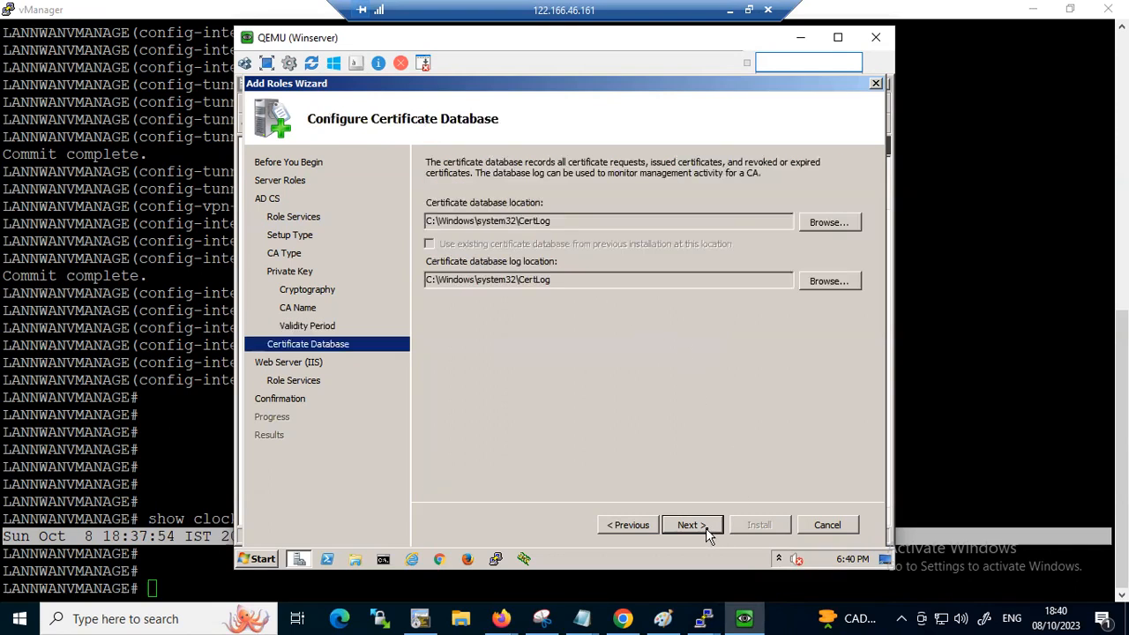
click(707, 533)
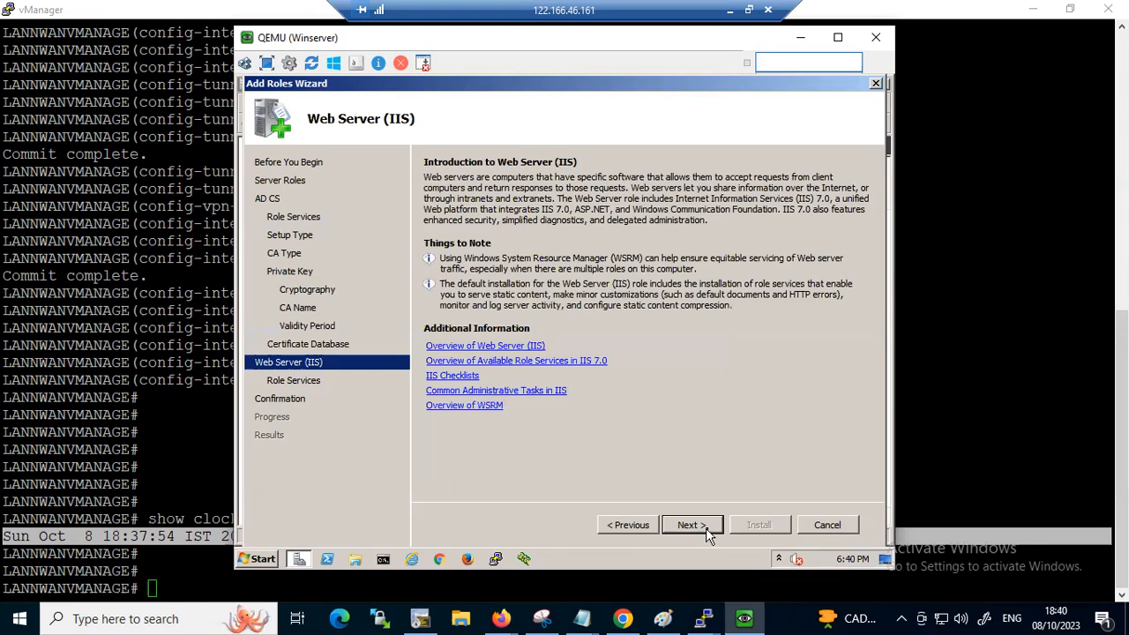
click(706, 534)
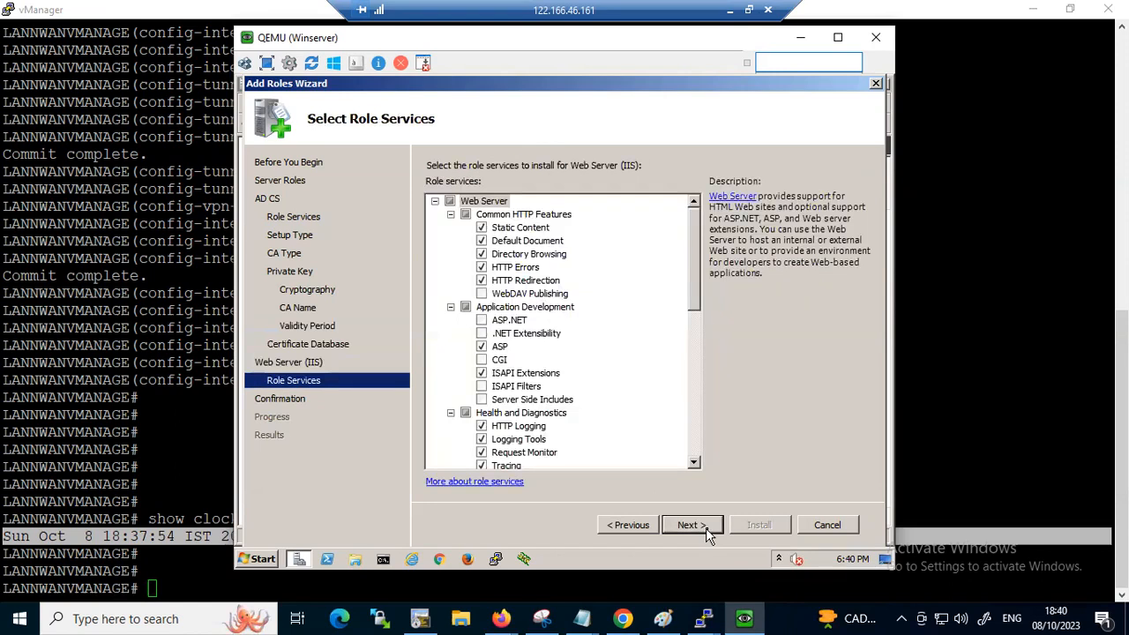
click(710, 534)
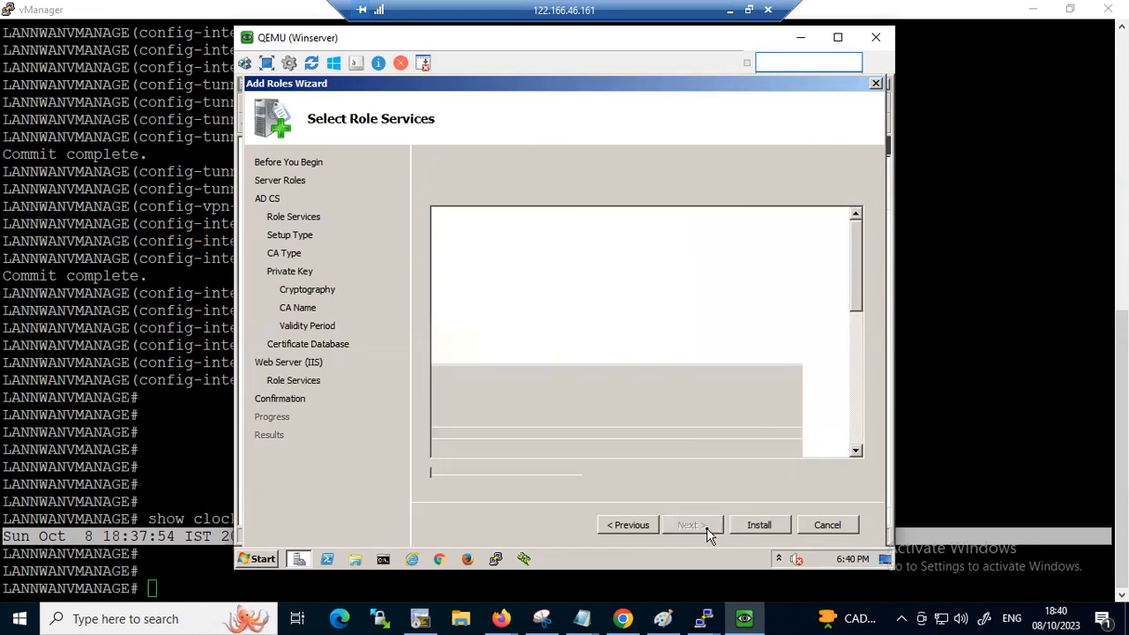
Start installing the selected roles and open Winserver's Network Connections (ncpa.cpl) while the installation runs
click(767, 527)
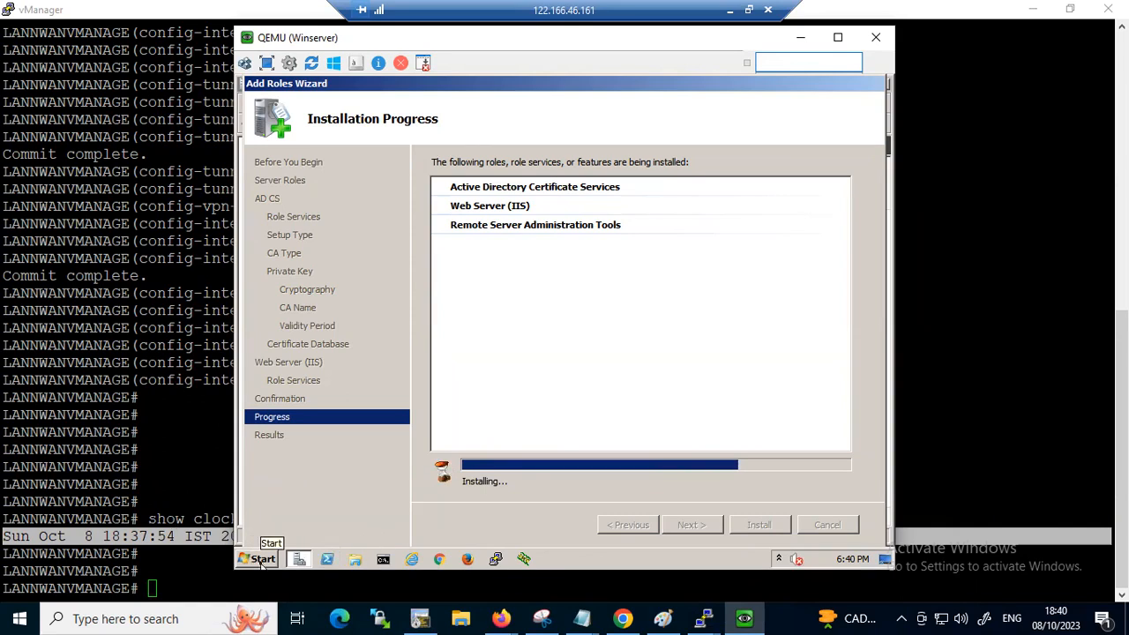
click(263, 559)
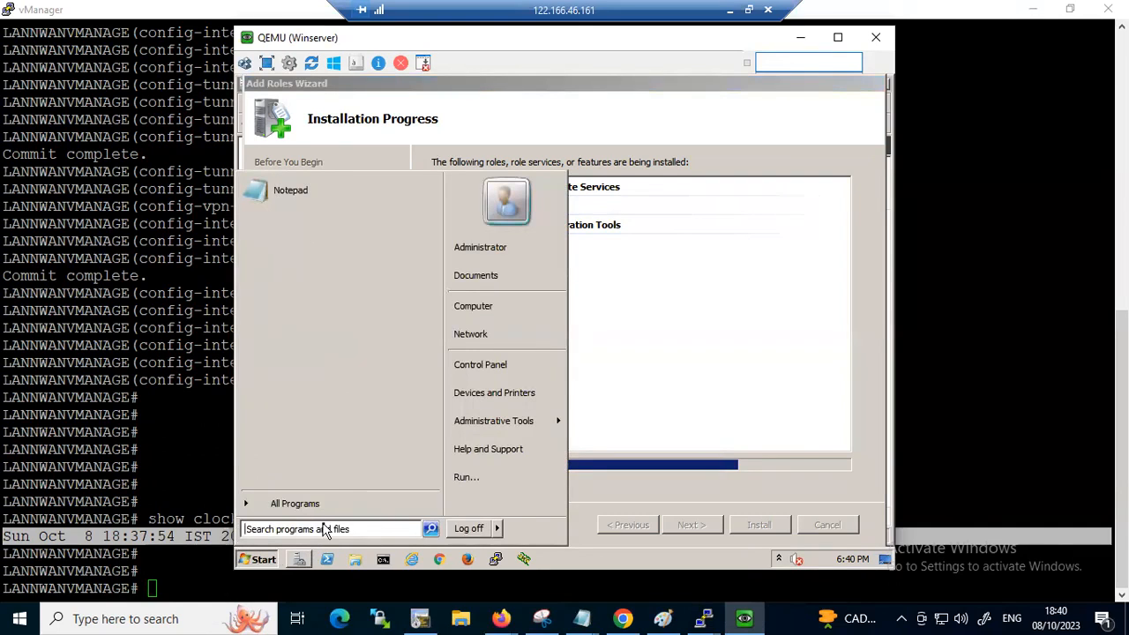
text(ncp)
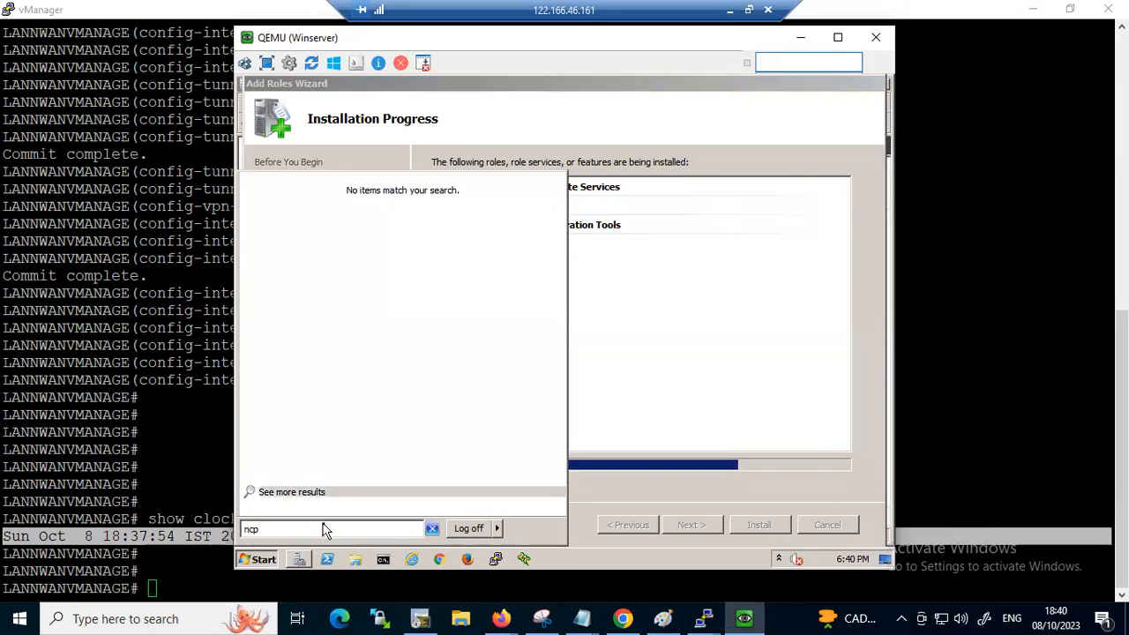
text(a.cpl)
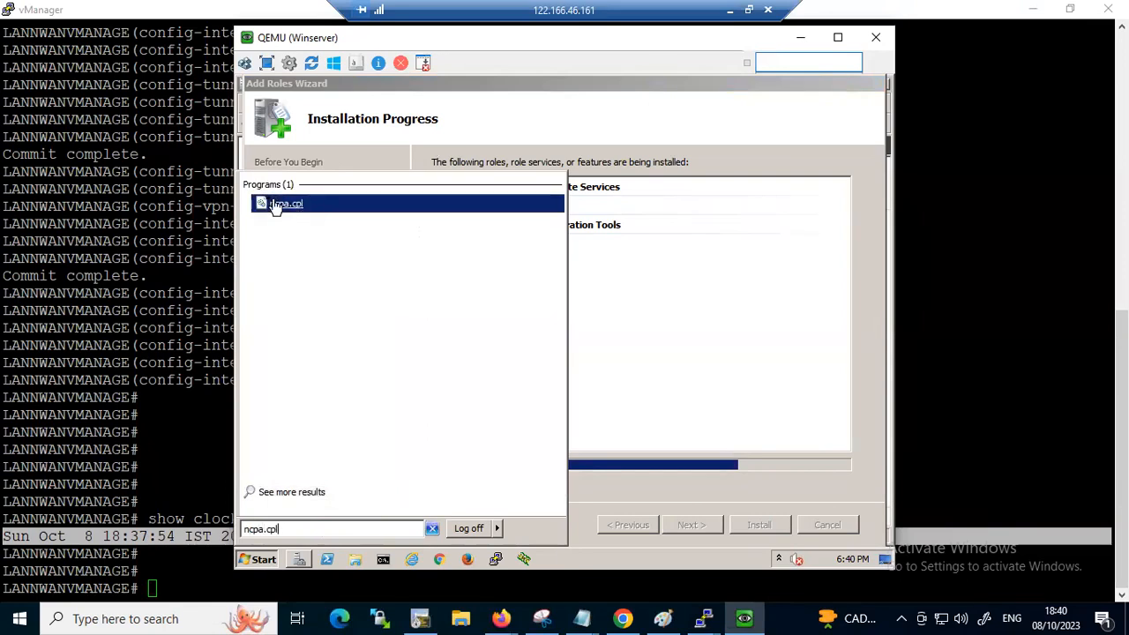
click(280, 205)
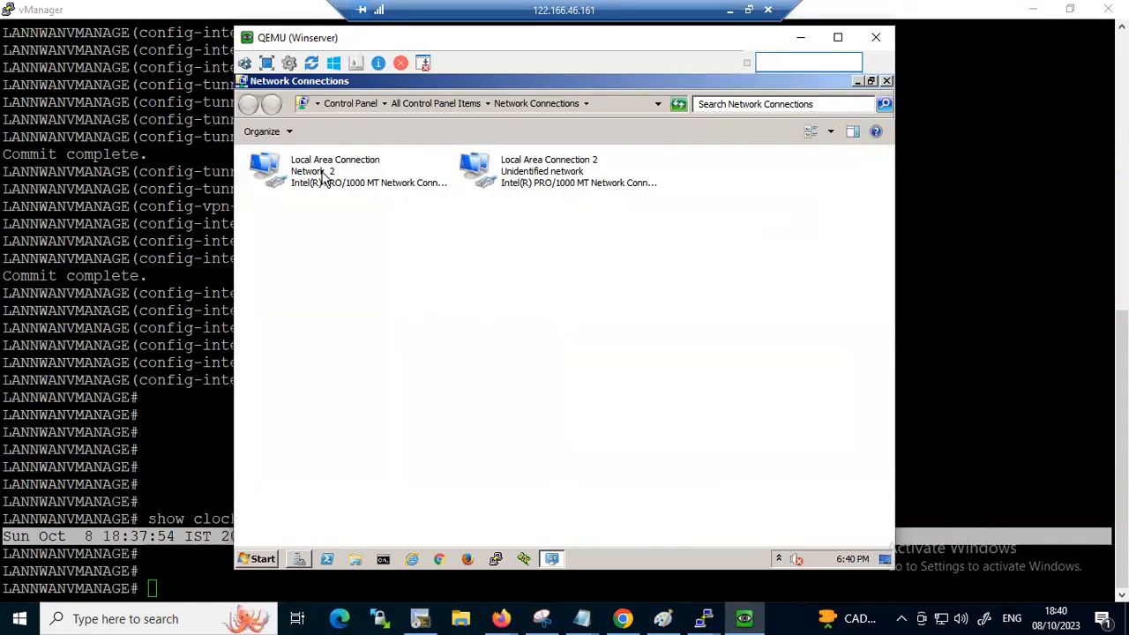
Assign Local Area Connection the static IPv4 address 192.168.1.55 with subnet mask 255.255.255.0
right_click(324, 179)
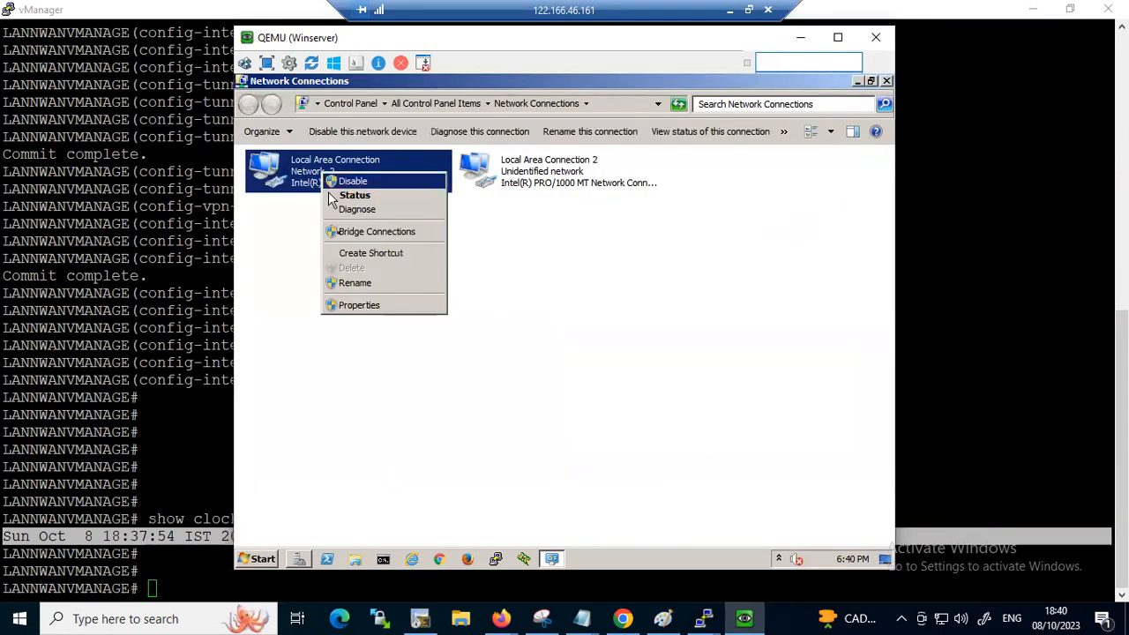
click(360, 304)
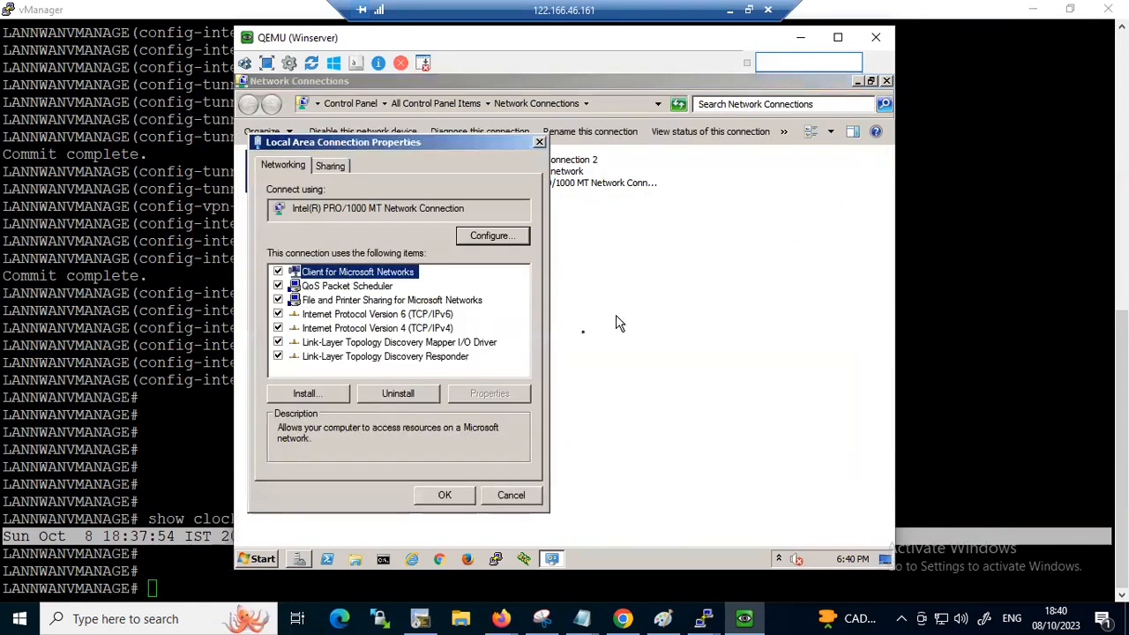
click(432, 335)
click(502, 394)
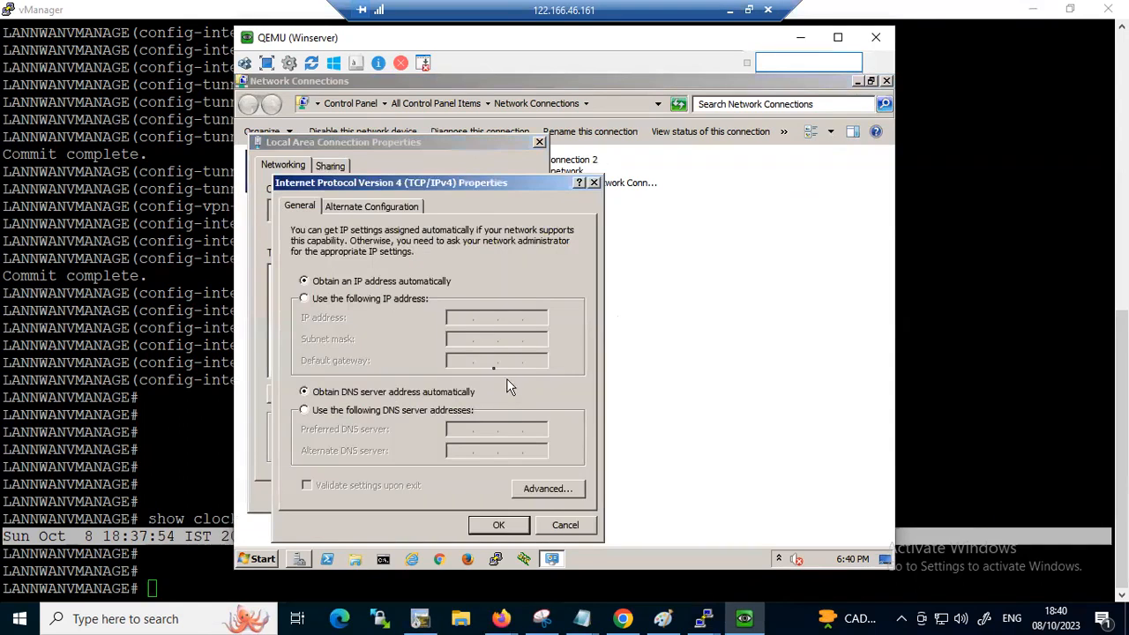
click(367, 300)
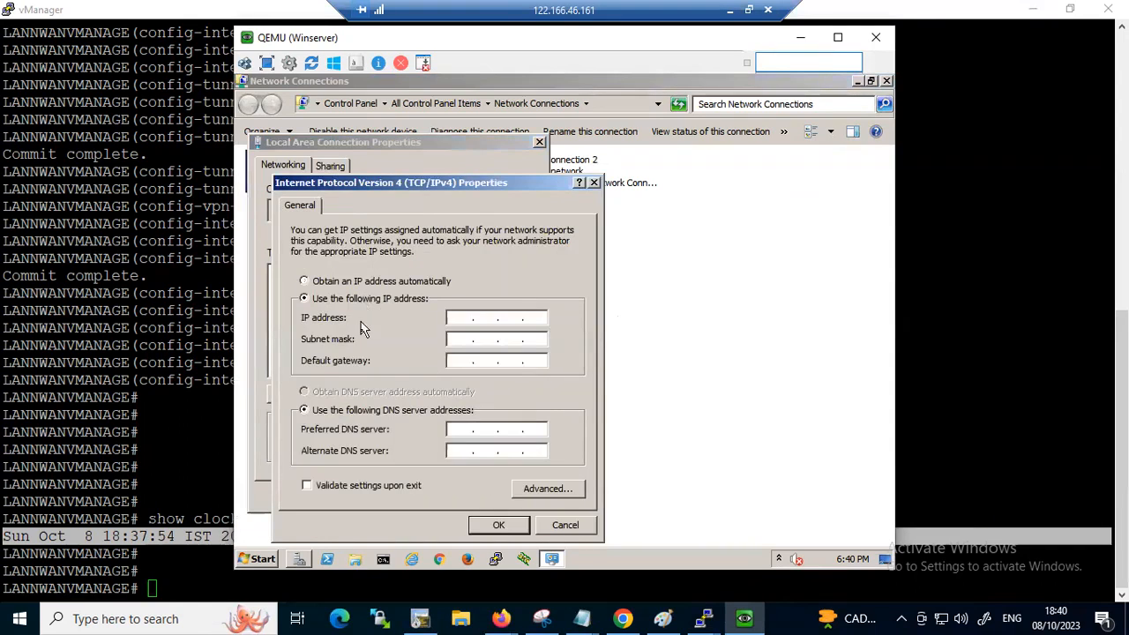
click(454, 318)
text(192.168.1.55)
key(Tab)
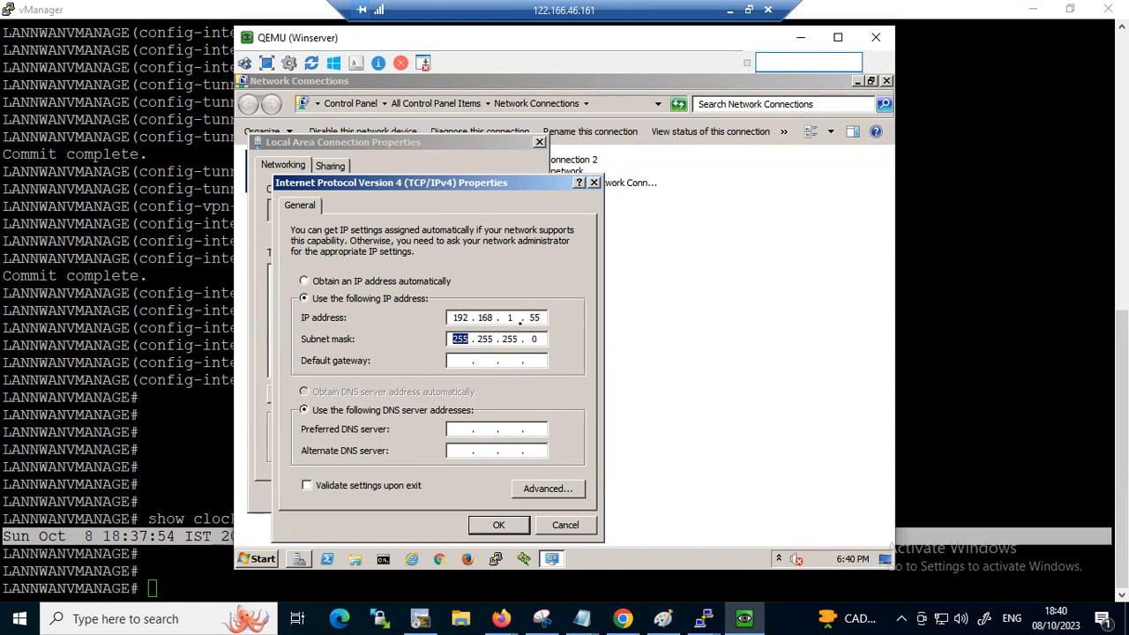
click(499, 525)
click(443, 496)
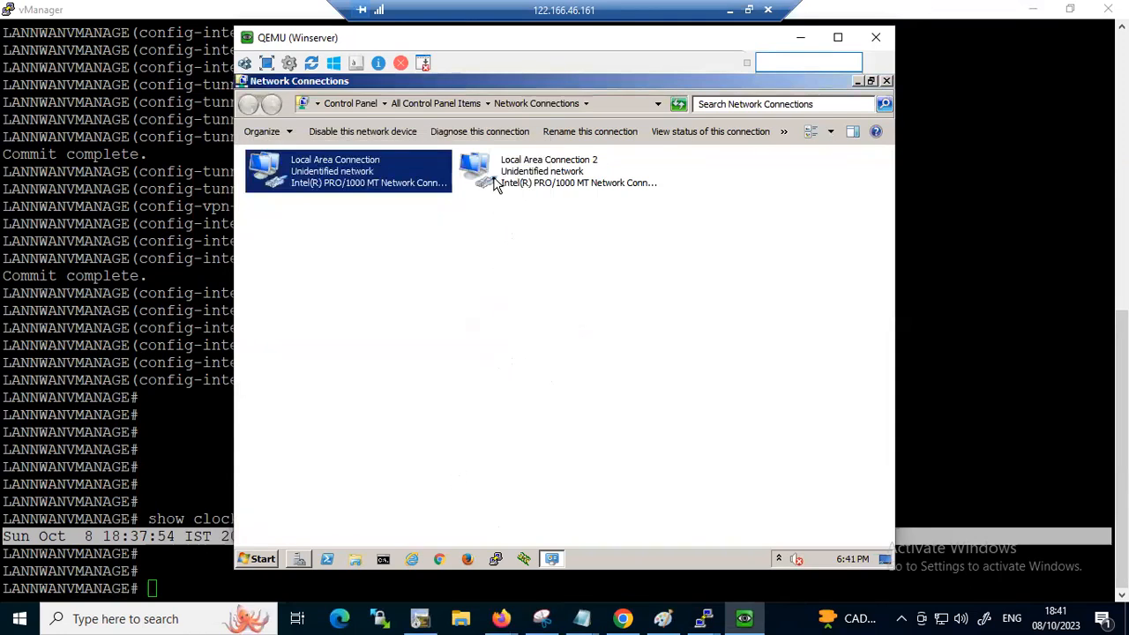
Open the IPv4 properties of Local Area Connection 2 and choose to use a manually specified IP address
right_click(496, 181)
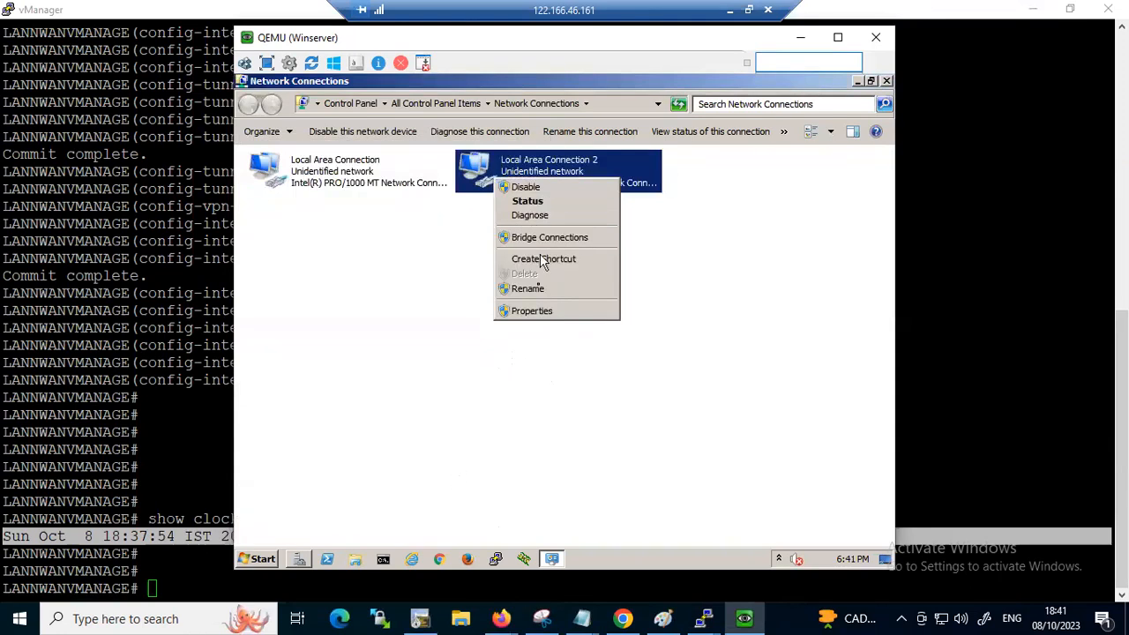
click(537, 310)
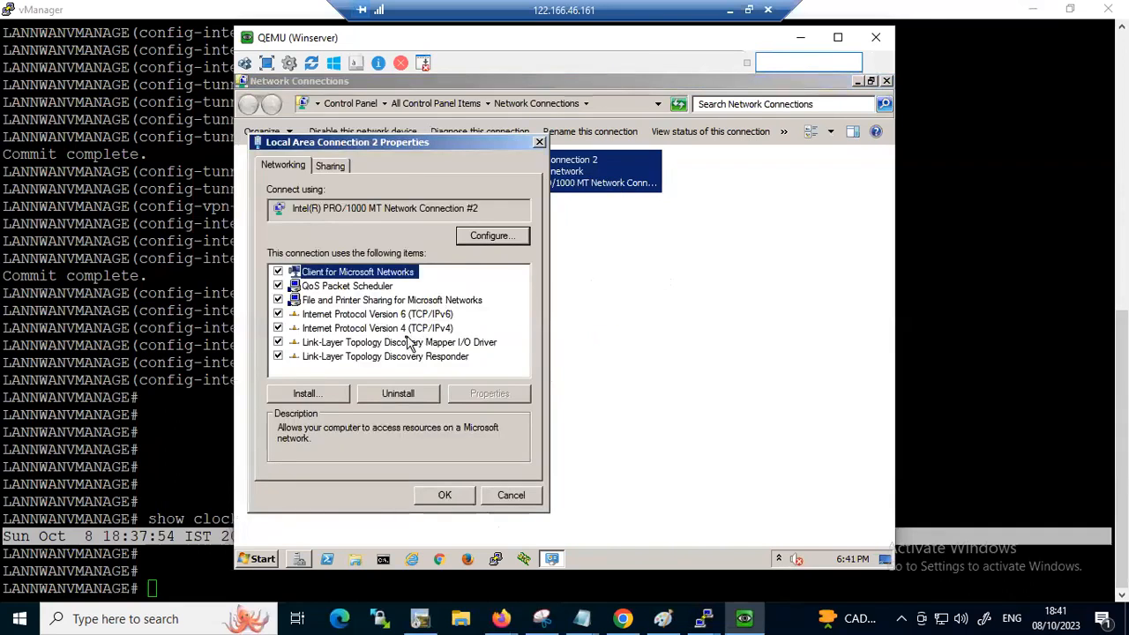
click(406, 328)
click(488, 393)
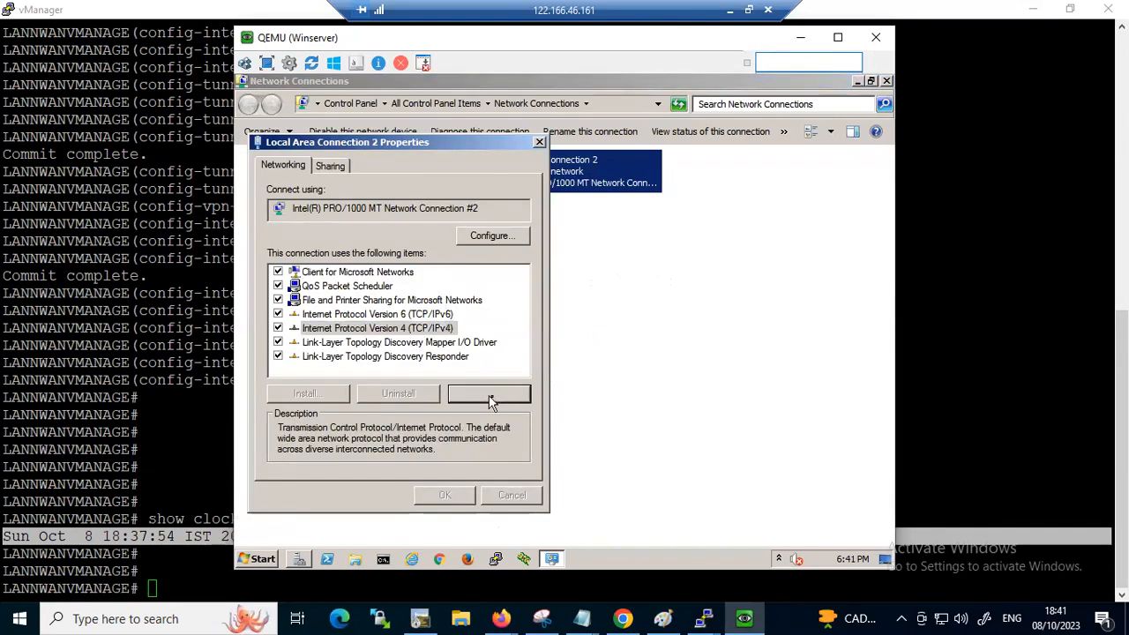
click(391, 301)
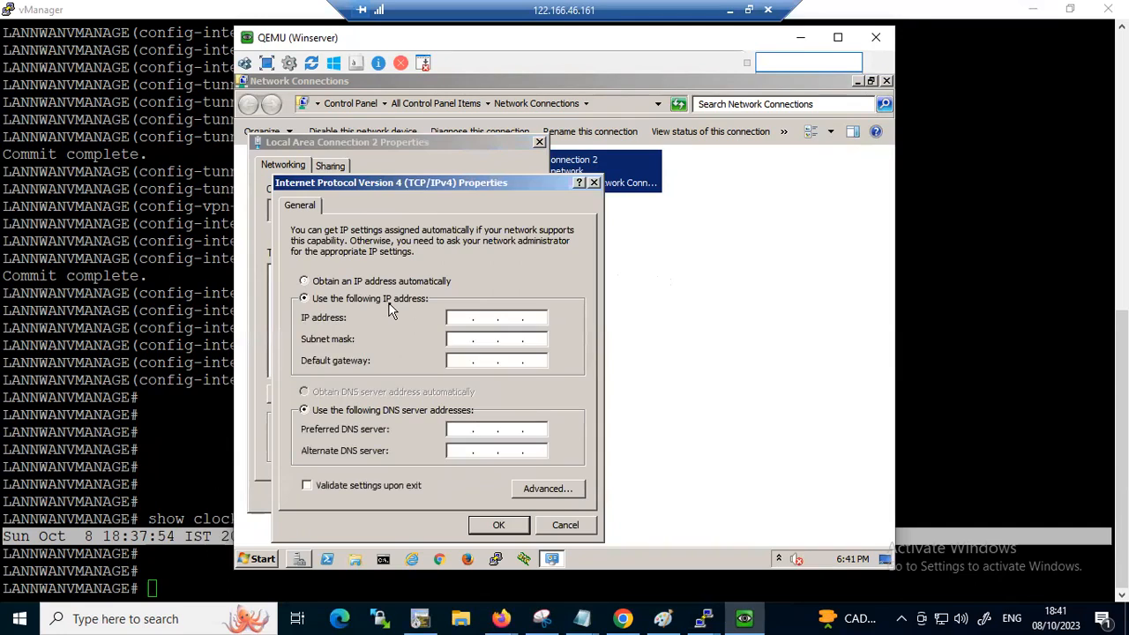
Give Local Area Connection 2 a static address starting with 192.1 and ending in 5, with subnet mask 255.255.255.240, and apply it
click(468, 316)
text(19)
text(9)
key(BackSpace)
key(BackSpace)
text(2)
key(BackSpace)
text(92)
key(Tab)
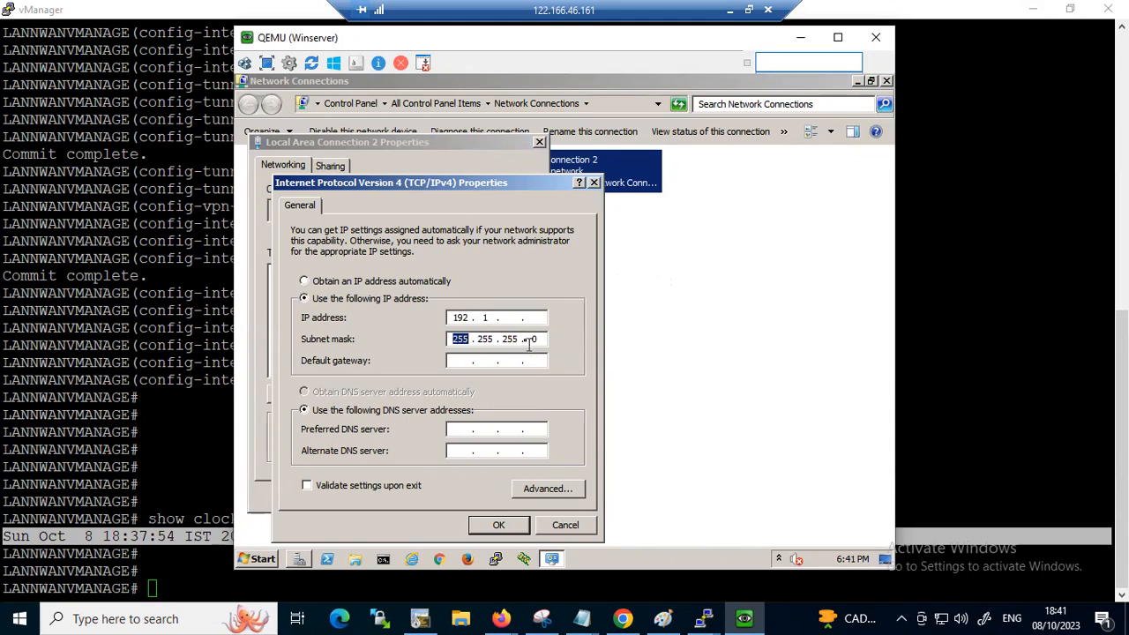
click(511, 318)
text(5 . 240)
click(500, 524)
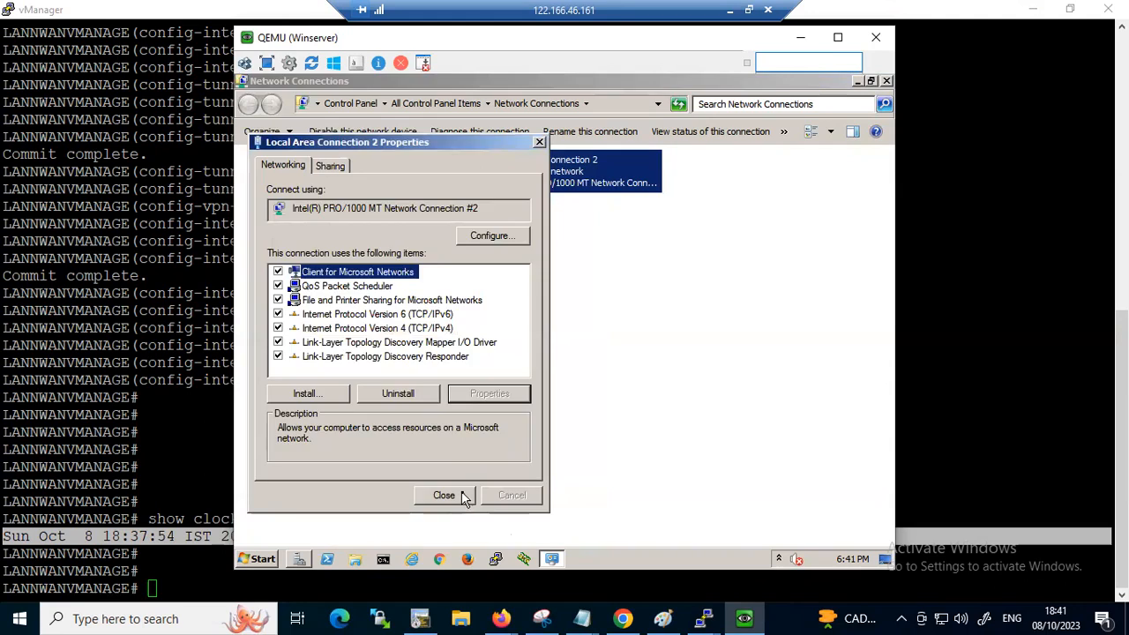
click(445, 495)
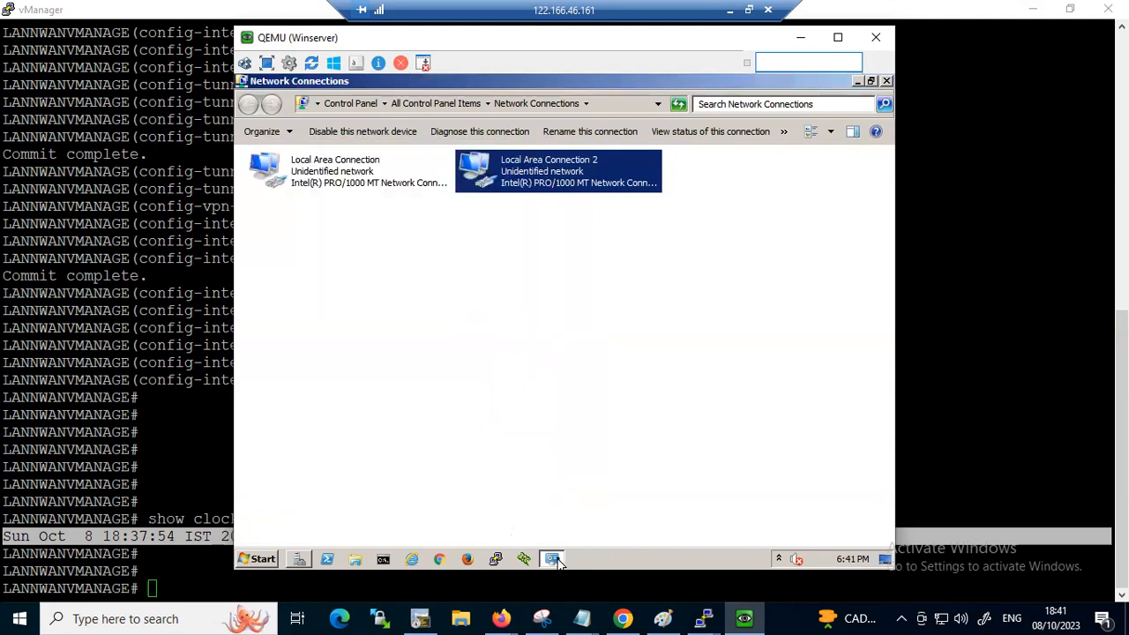
Return to the Add Roles Wizard, close its installation results and minimize the Winserver console
click(299, 558)
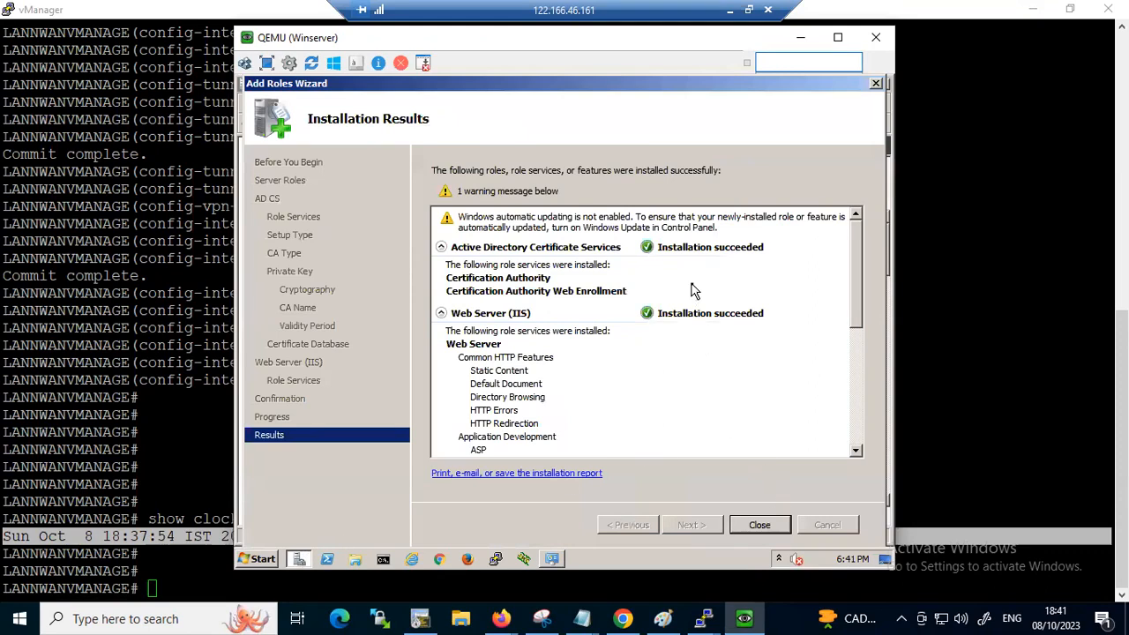
click(784, 525)
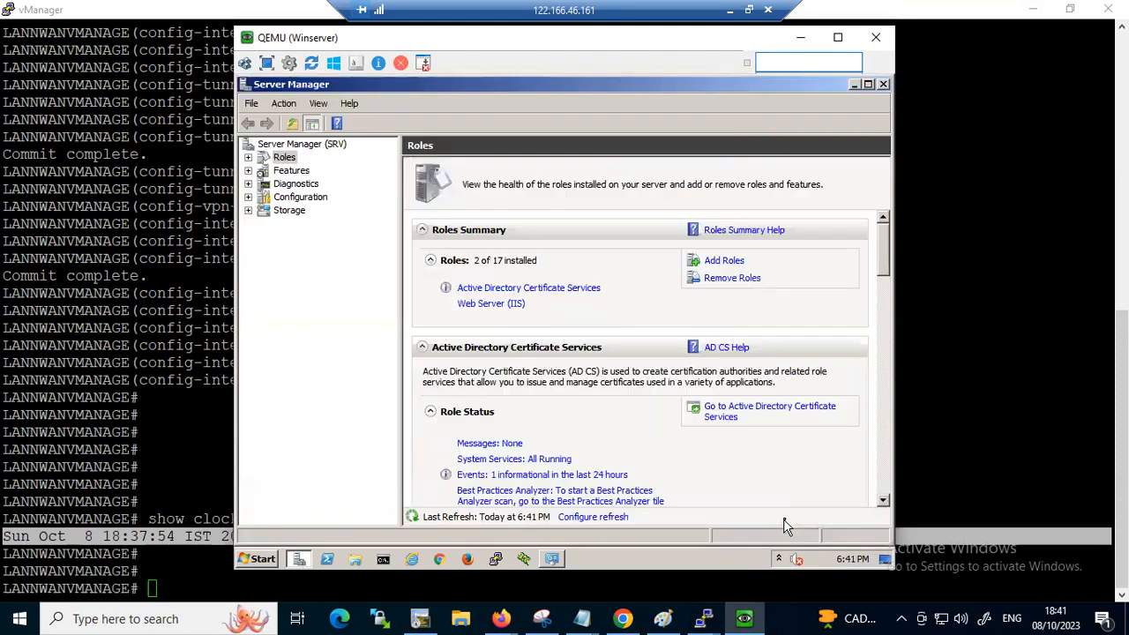
click(802, 38)
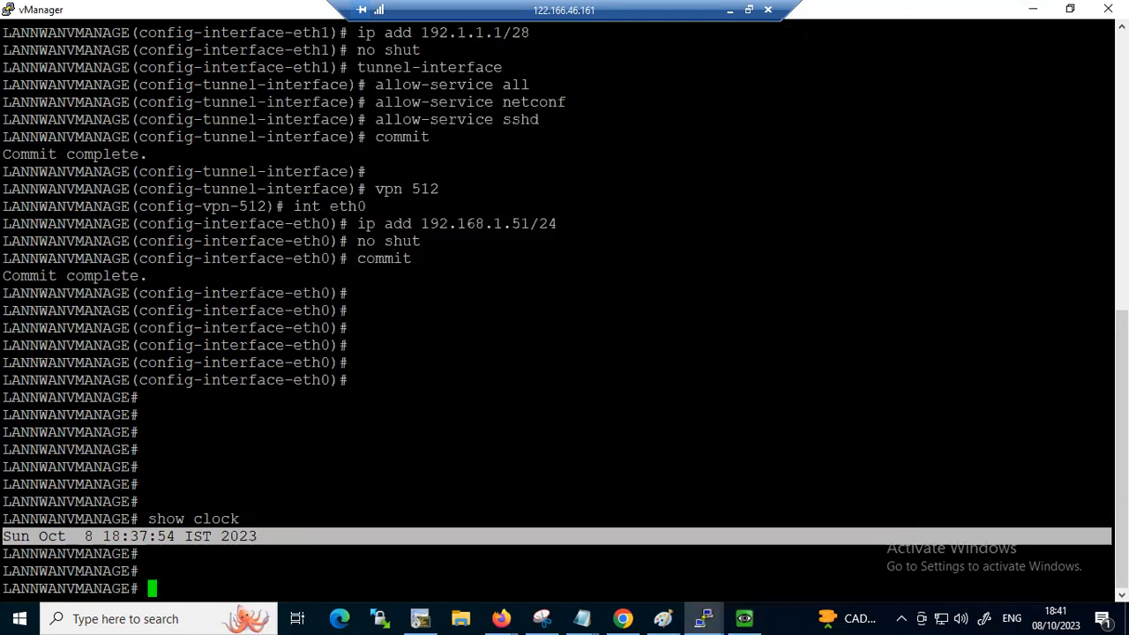
Switch to Chrome and load the certificate enrollment site 192.168.1.55/certsrv in a new tab
click(635, 617)
click(813, 13)
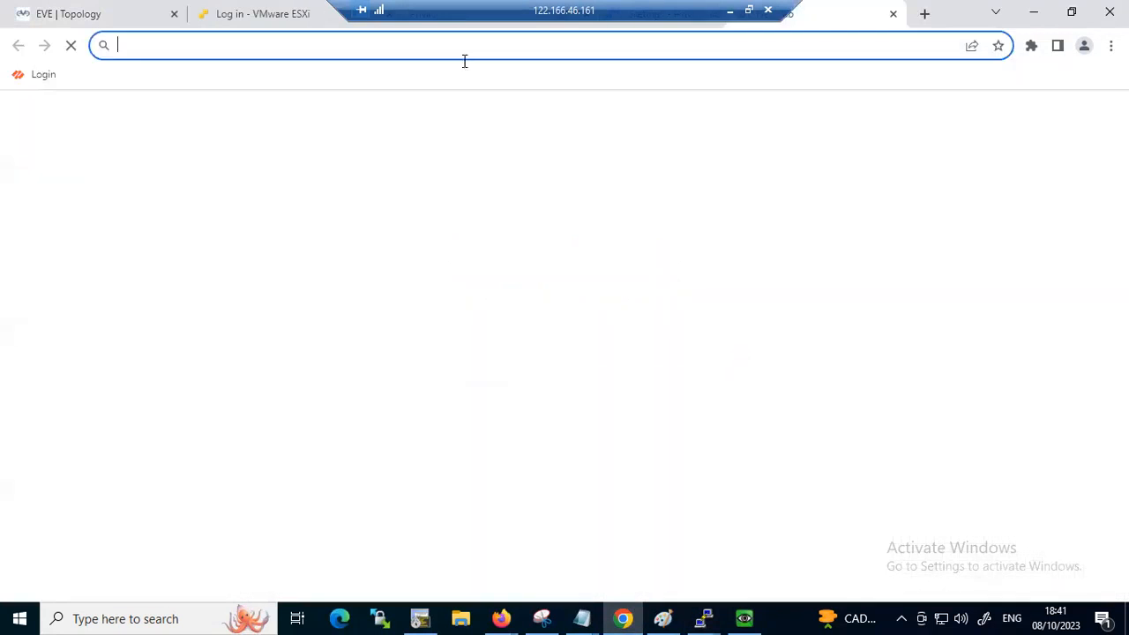
click(451, 49)
text(192)
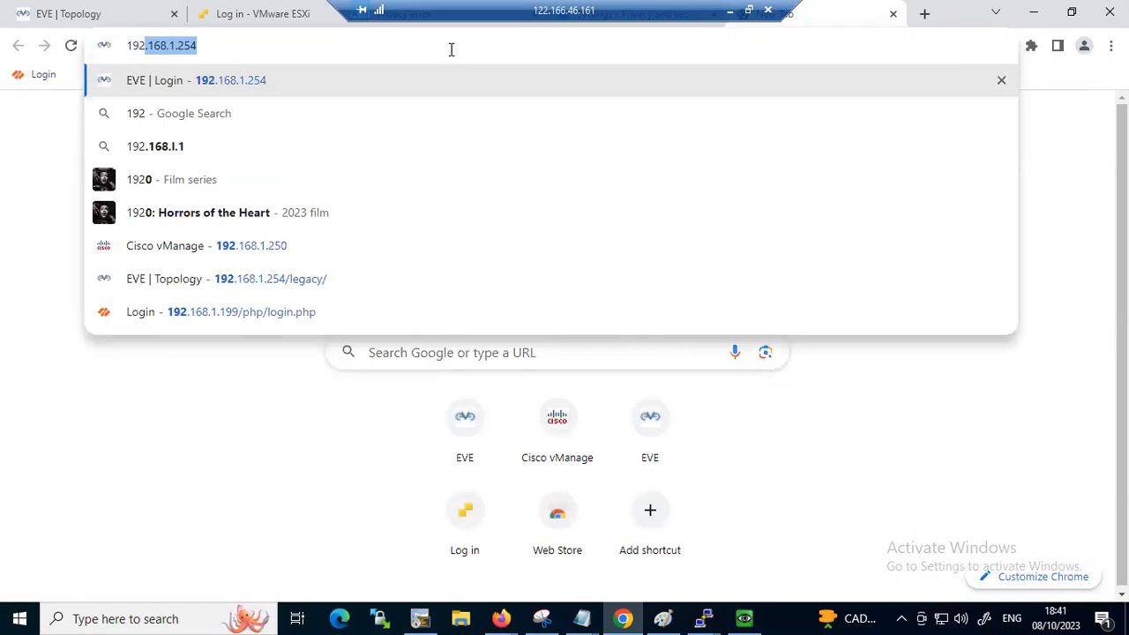
text(.168.1.25)
key(BackSpace)
text(55)
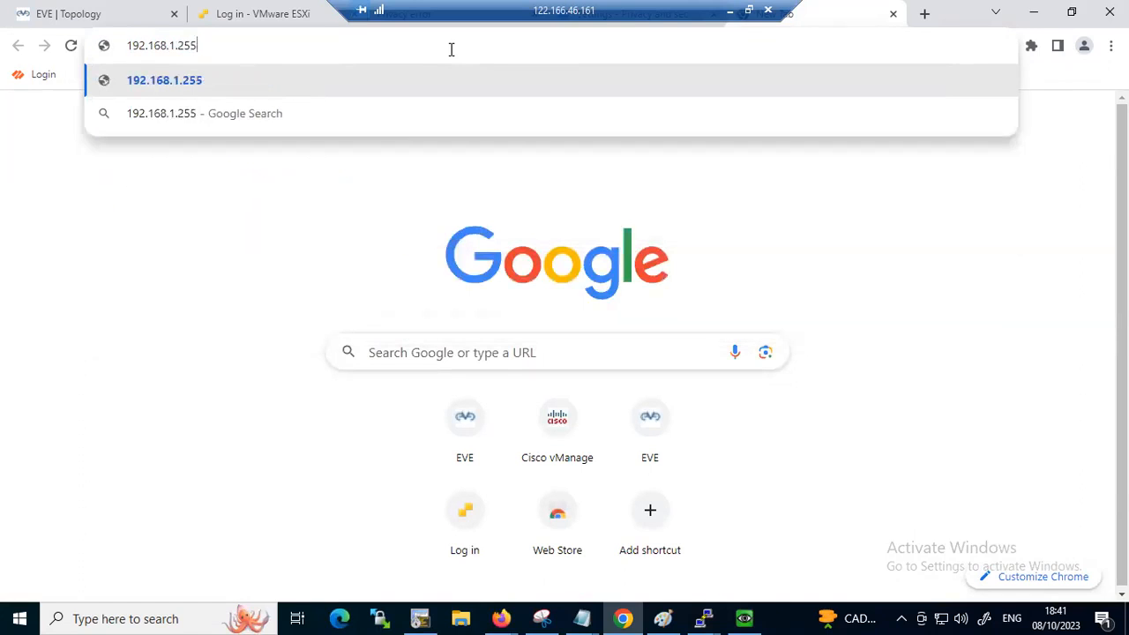
key(BackSpace)
key(BackSpace)
key(BackSpace)
text(4)
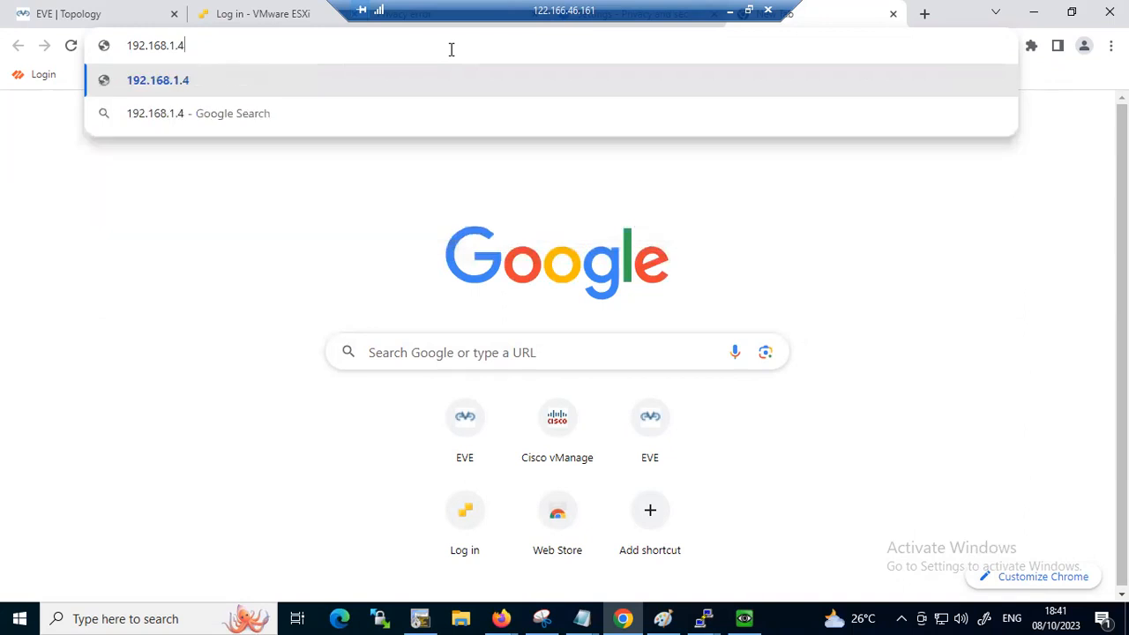
key(BackSpace)
text(55/)
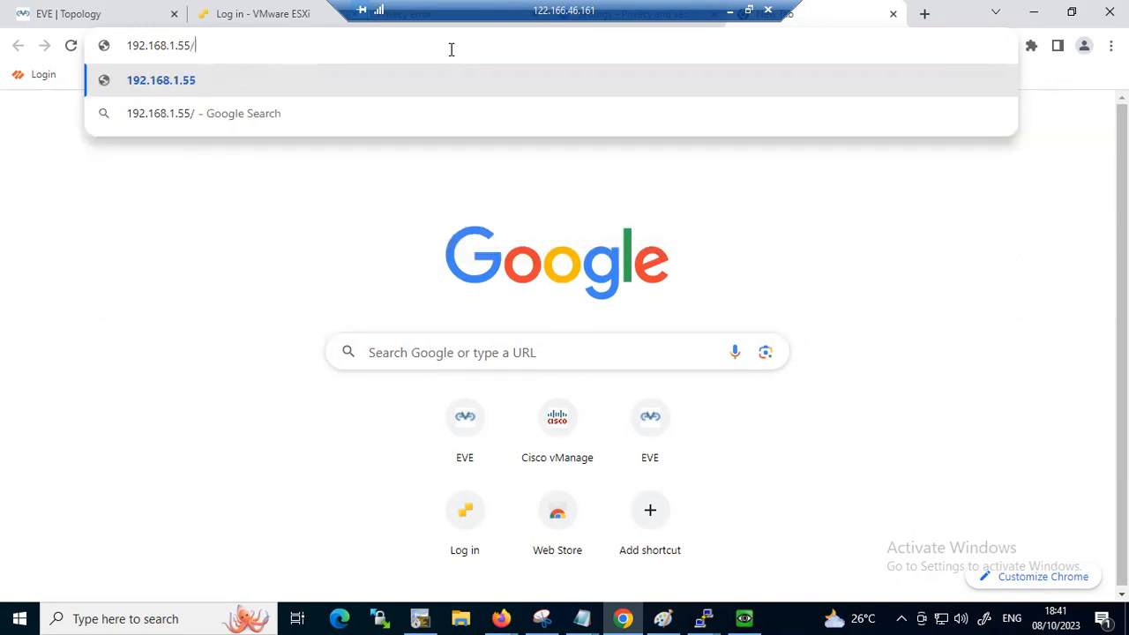
text(certs)
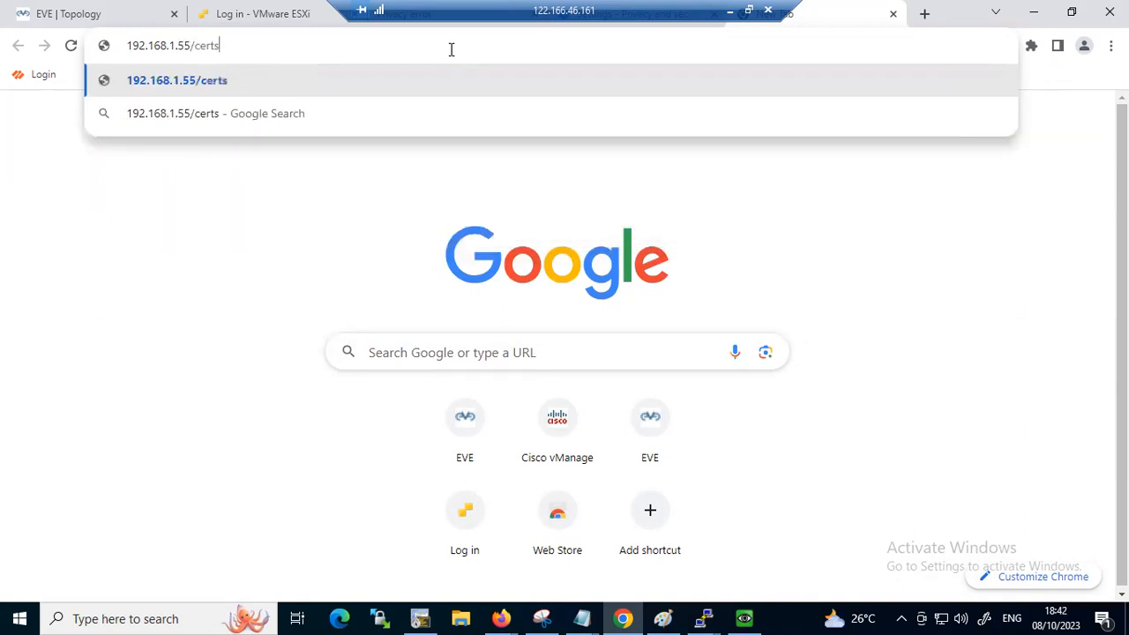
text(rv)
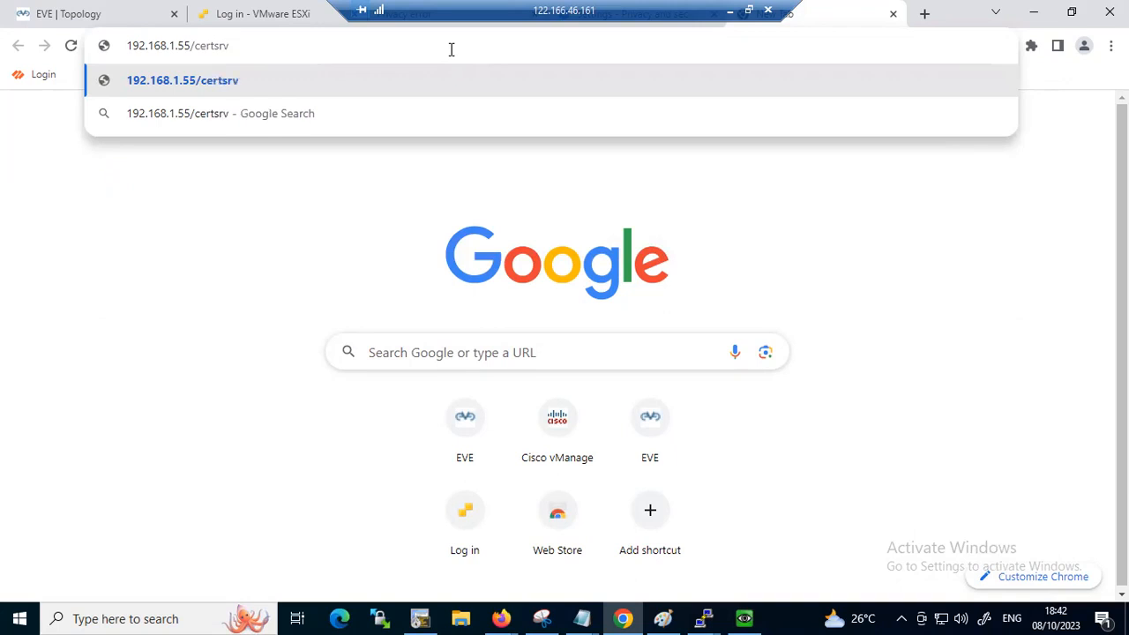
key(Return)
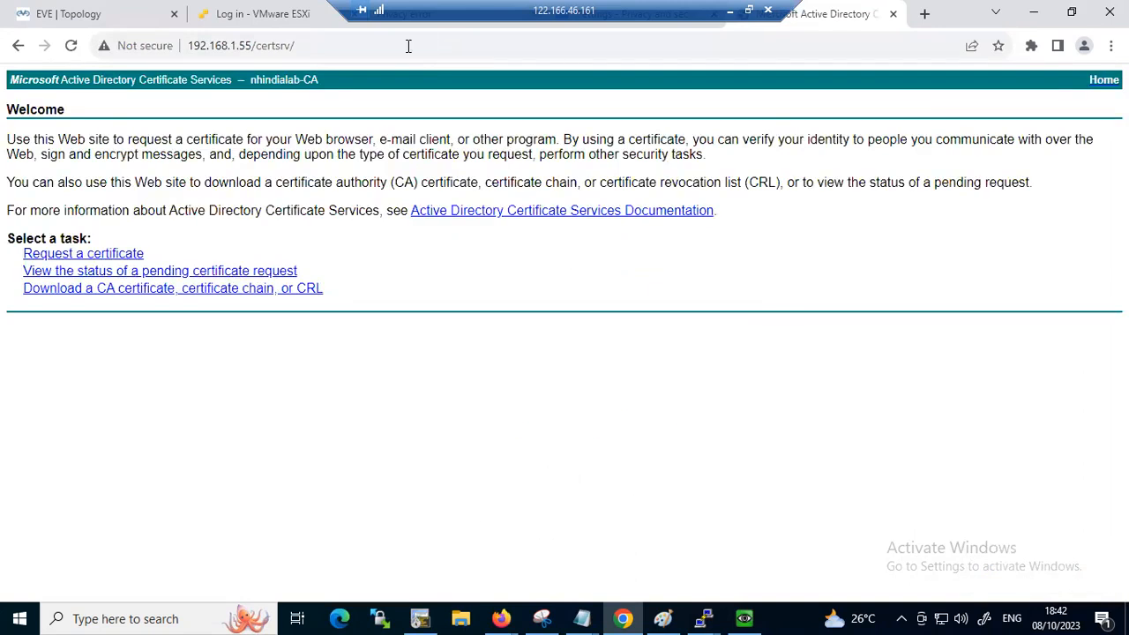
Download the nhindialab-CA certificate with Base 64 encoding and dismiss the prompt to open the file
click(105, 291)
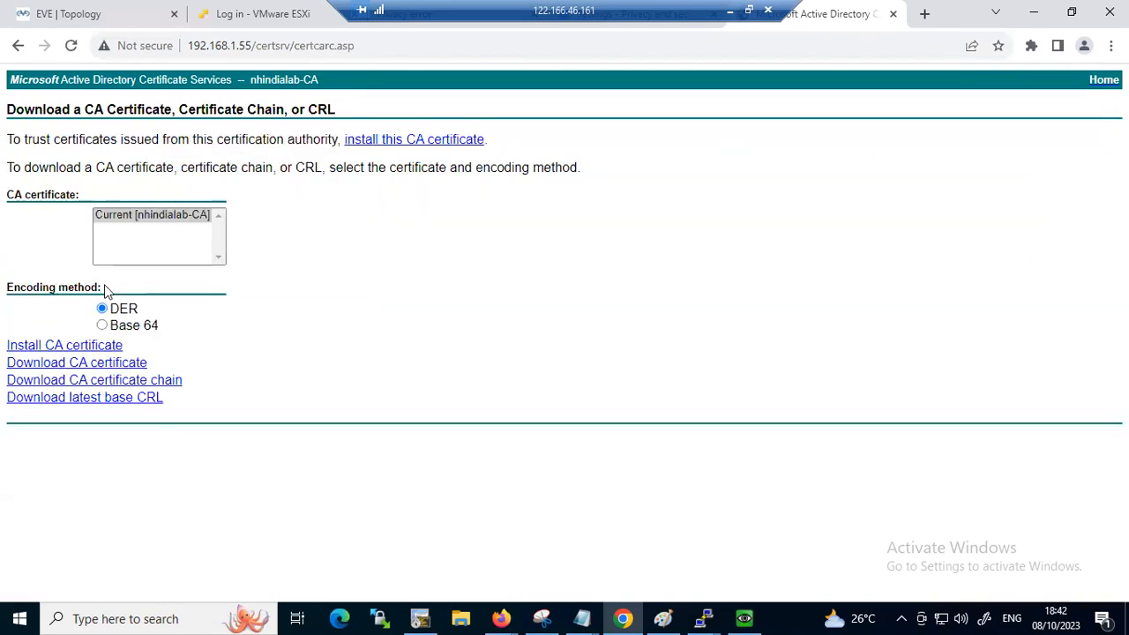
click(102, 326)
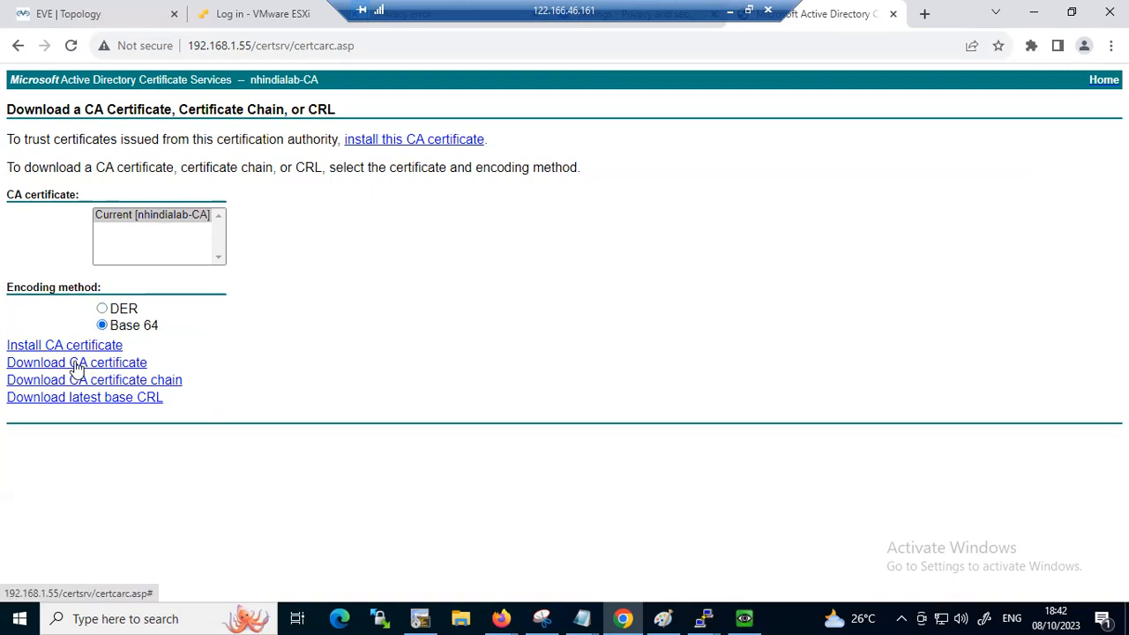
click(141, 368)
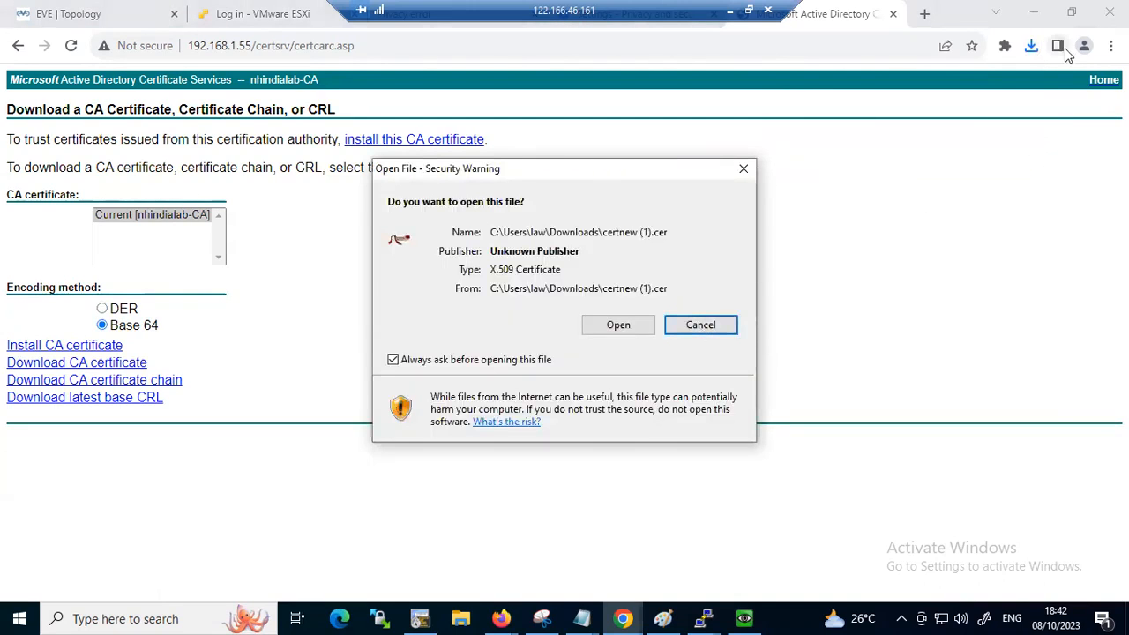
click(739, 171)
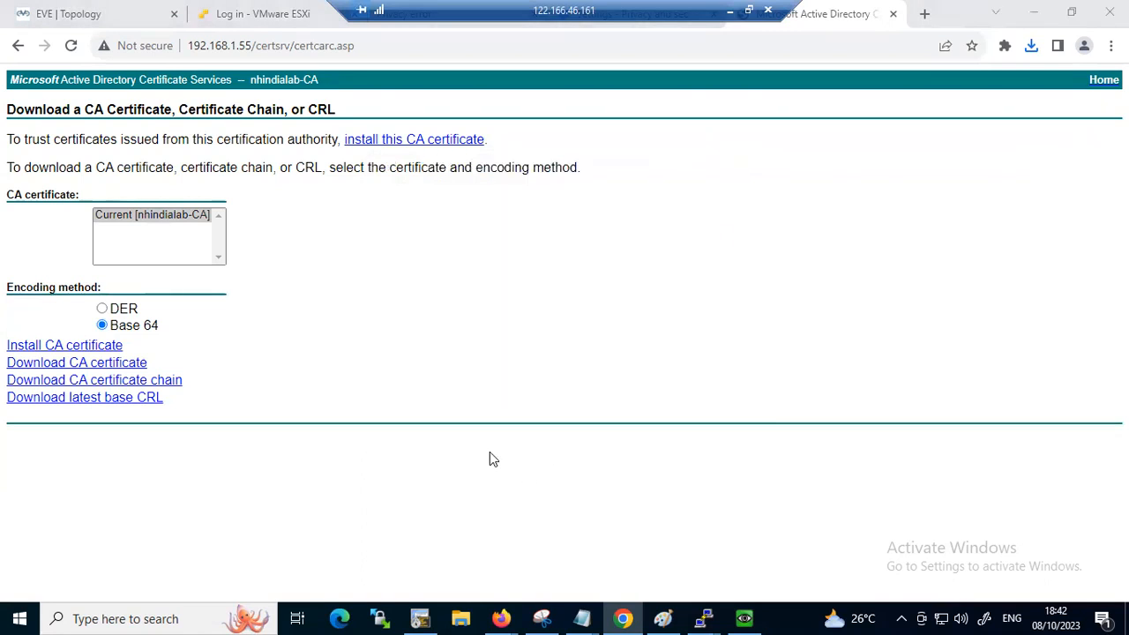
Switch to File Explorer and cut the newly downloaded certnew (1).cer from the Downloads folder
key(super+e)
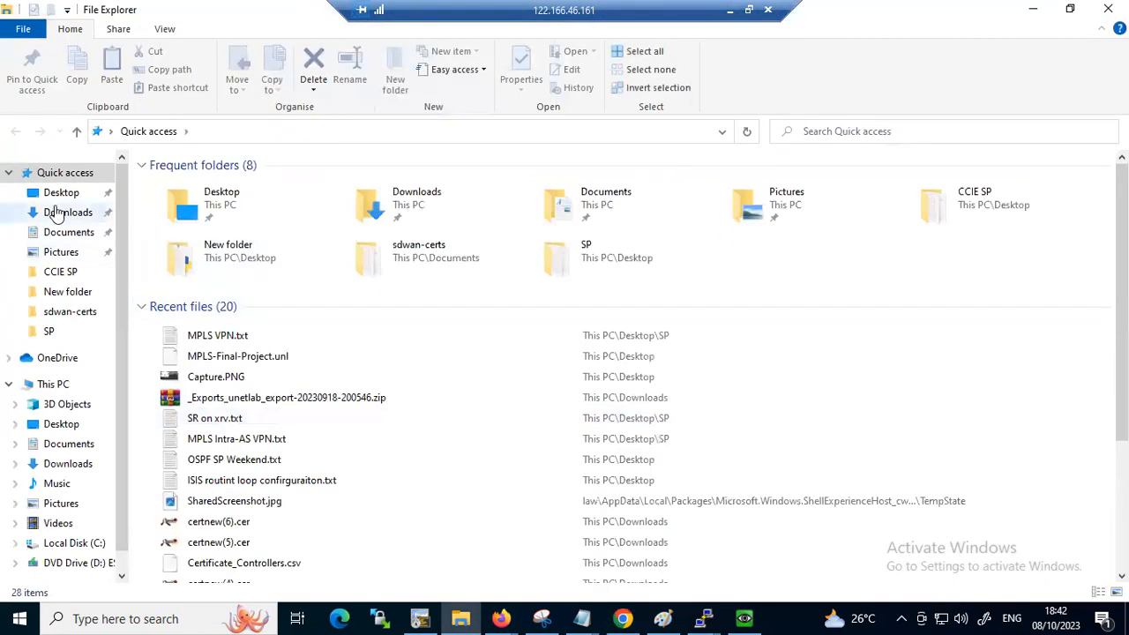
click(53, 212)
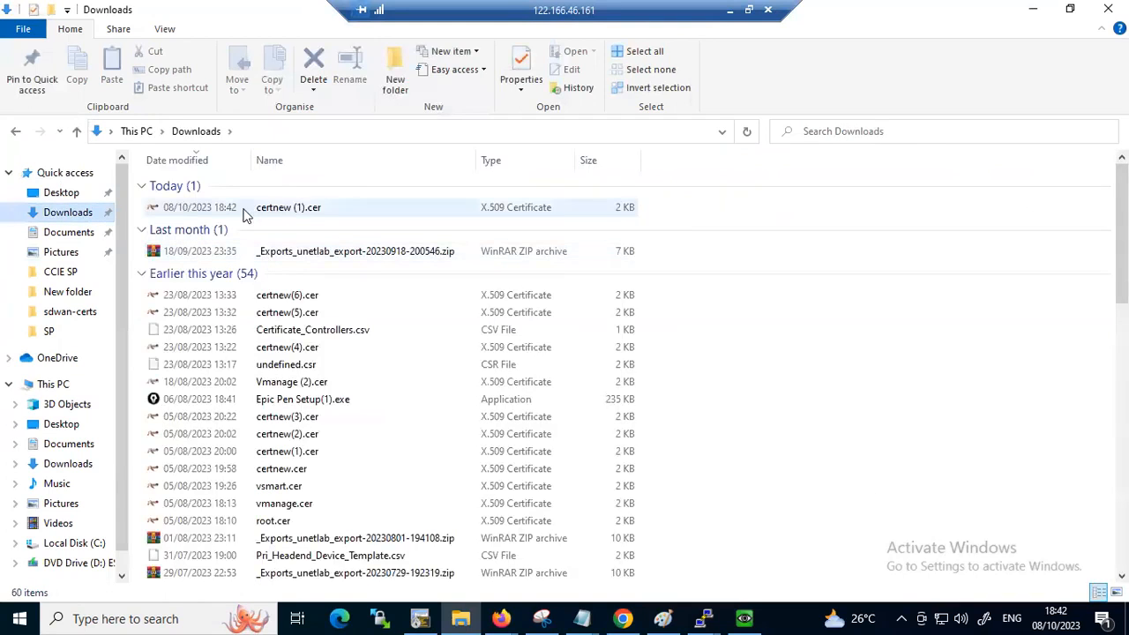
right_click(286, 210)
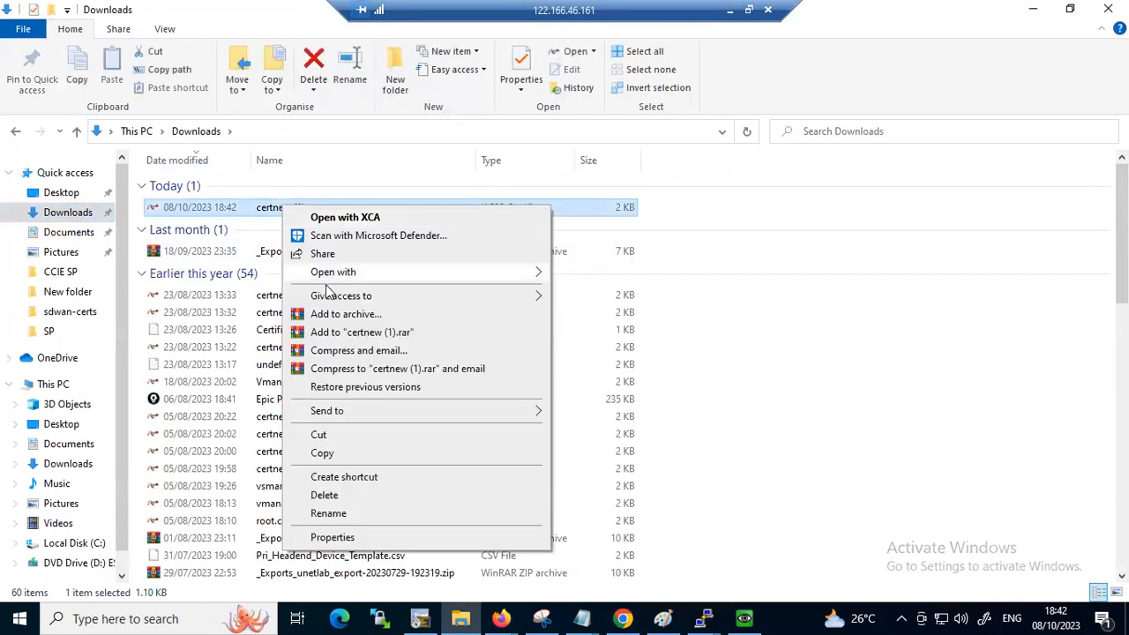
click(326, 435)
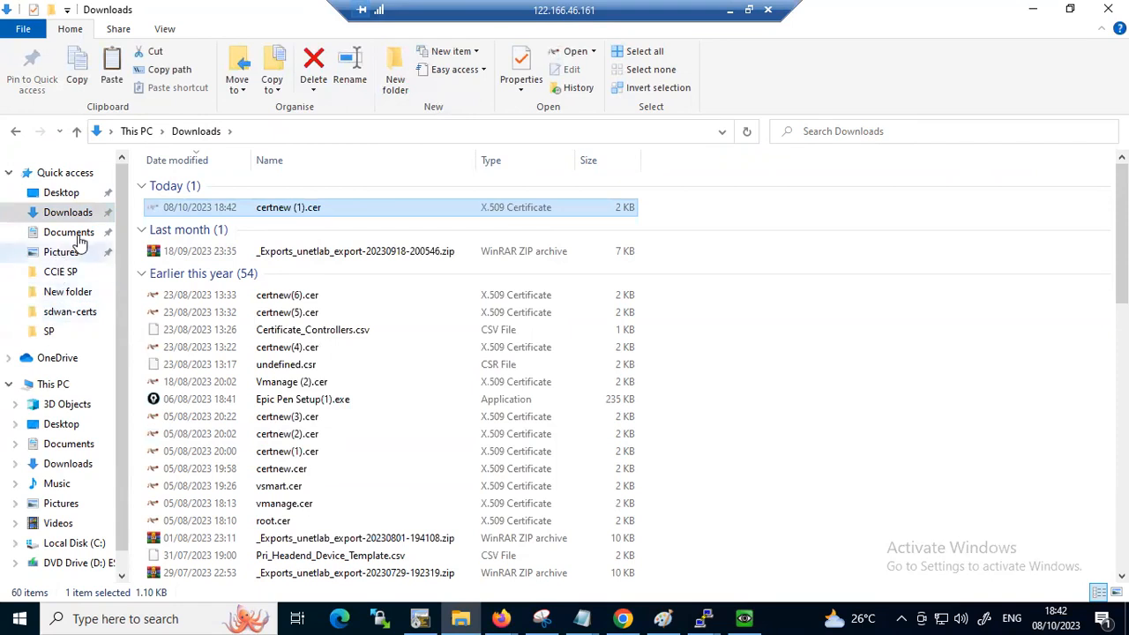
Create a new folder on the Desktop and name it with the person's first name
click(67, 194)
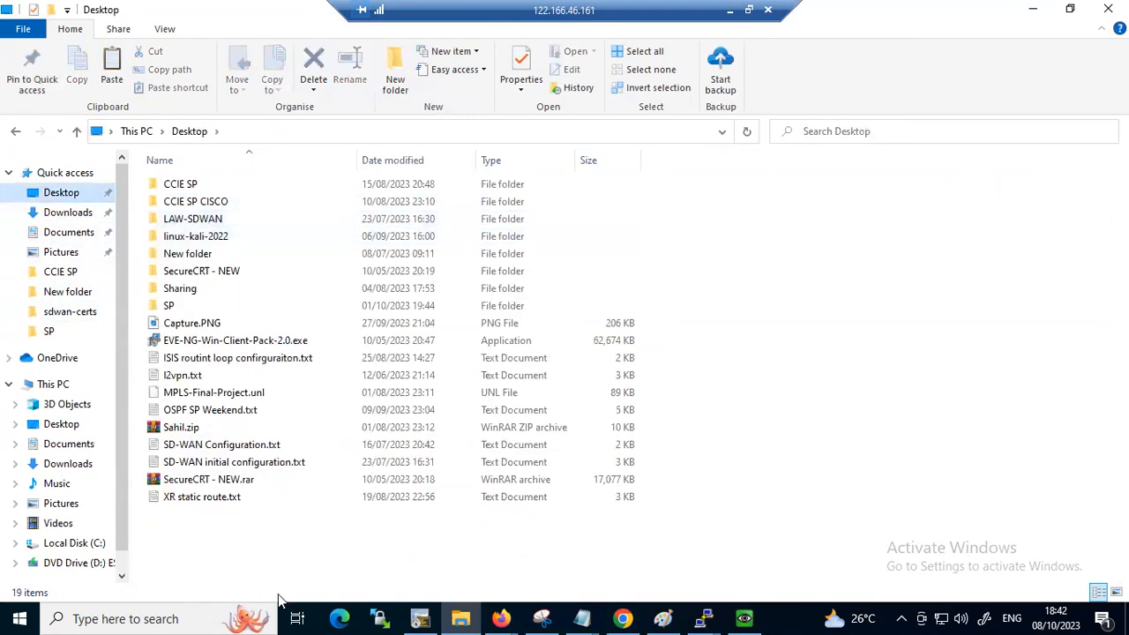
right_click(208, 566)
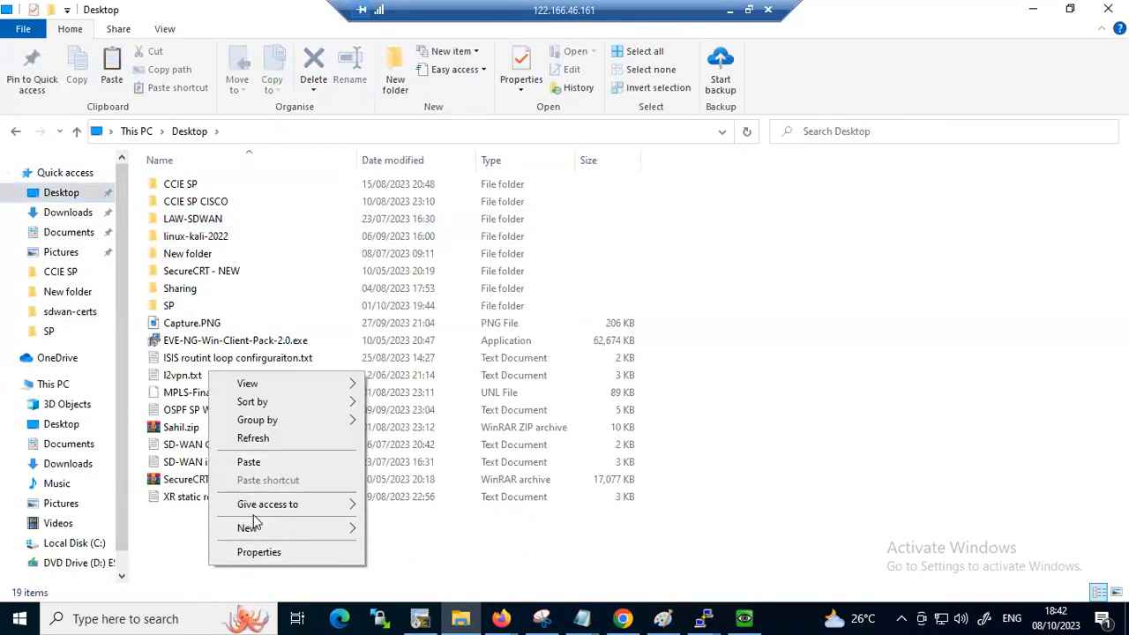
mouse_move(358, 527)
click(381, 411)
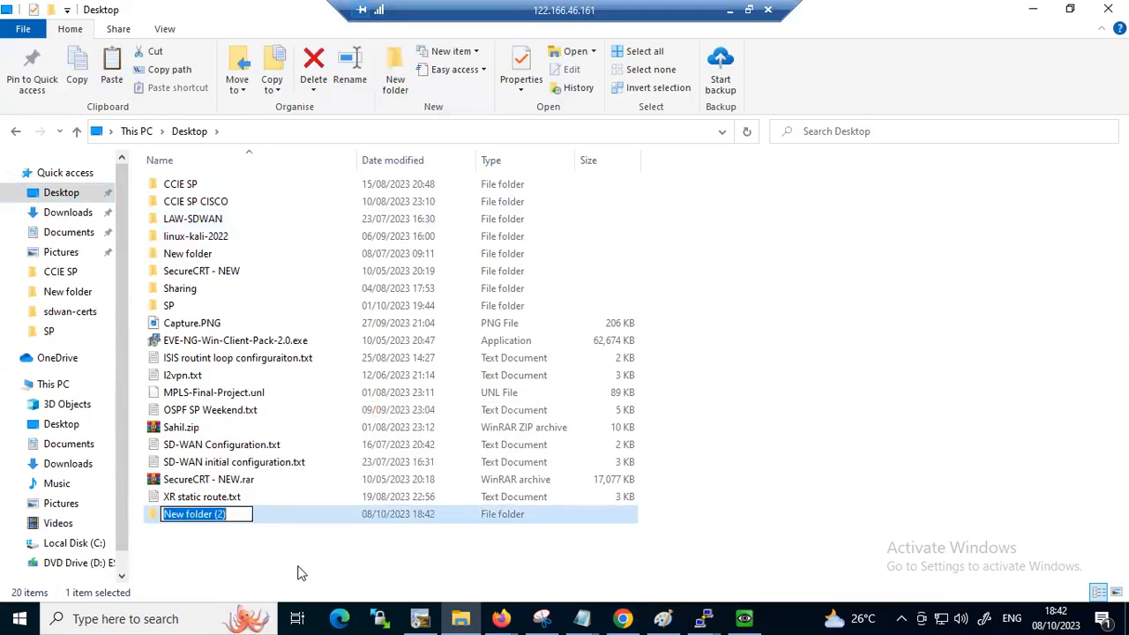
text(punit)
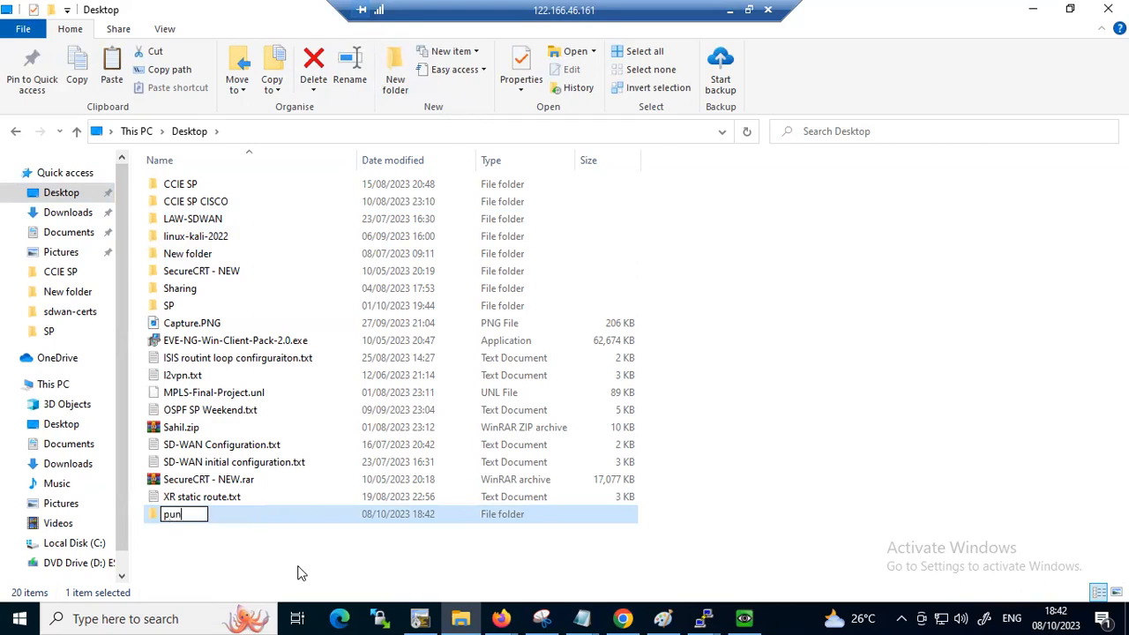
click(219, 541)
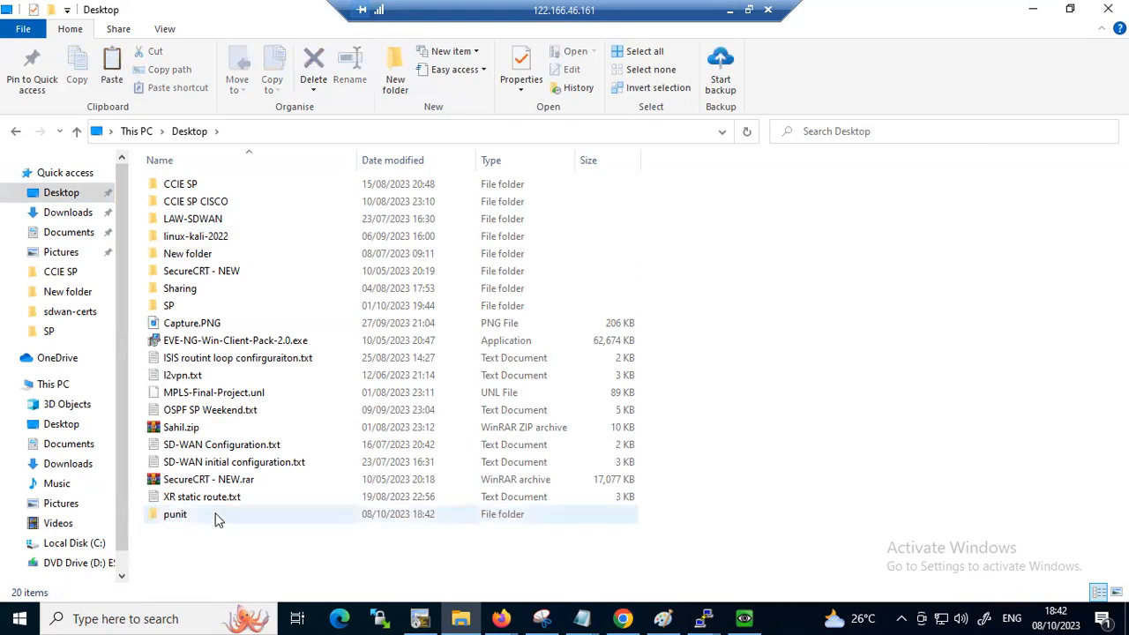
Paste the cut certificate into the new Desktop folder and rename the file to Root.cer
double_click(219, 516)
key(ctrl+v)
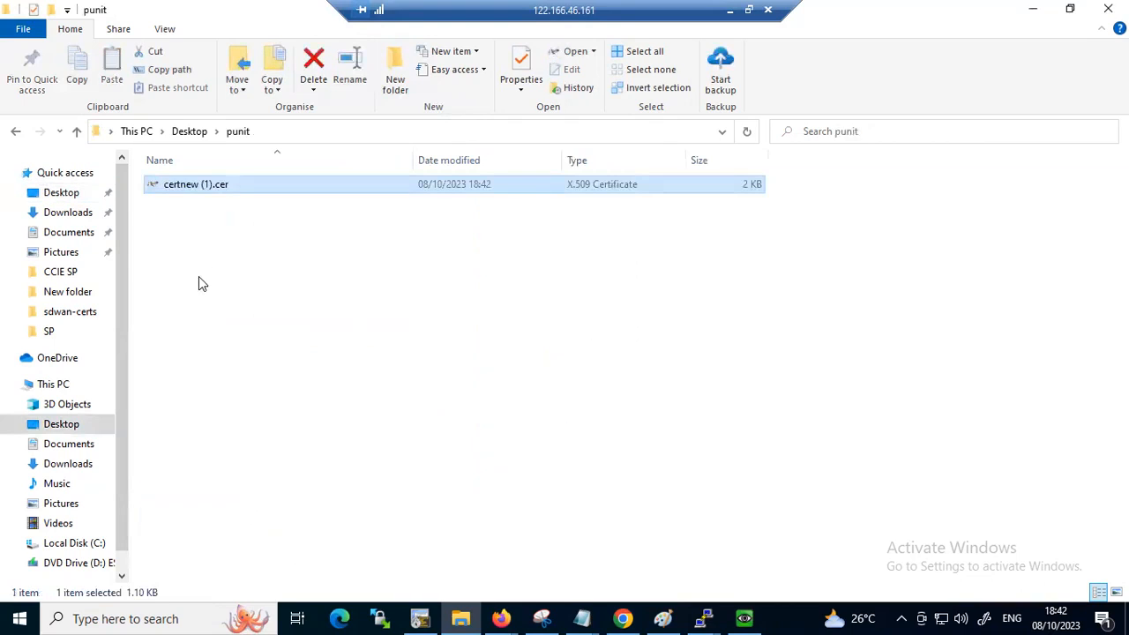
right_click(202, 183)
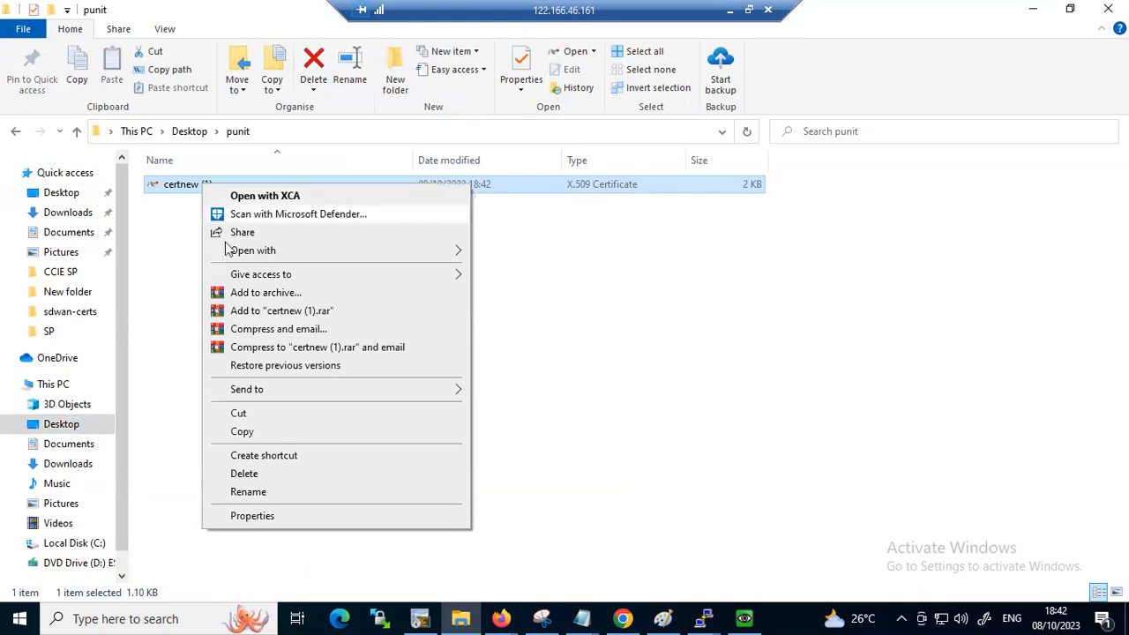
click(265, 492)
text(Roo)
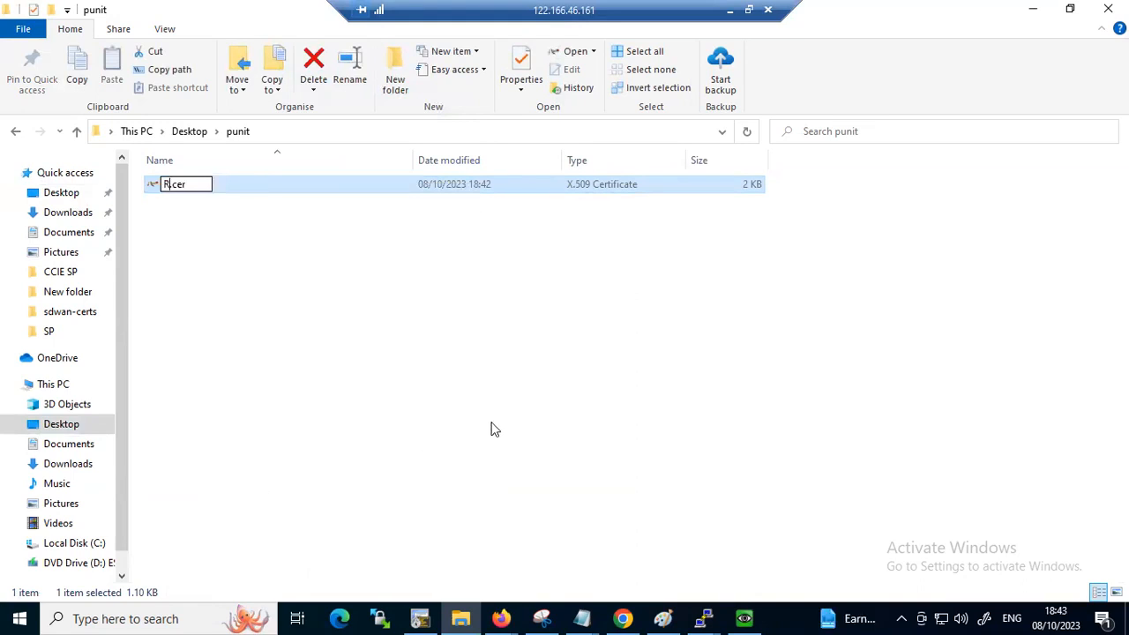
text(t)
click(393, 388)
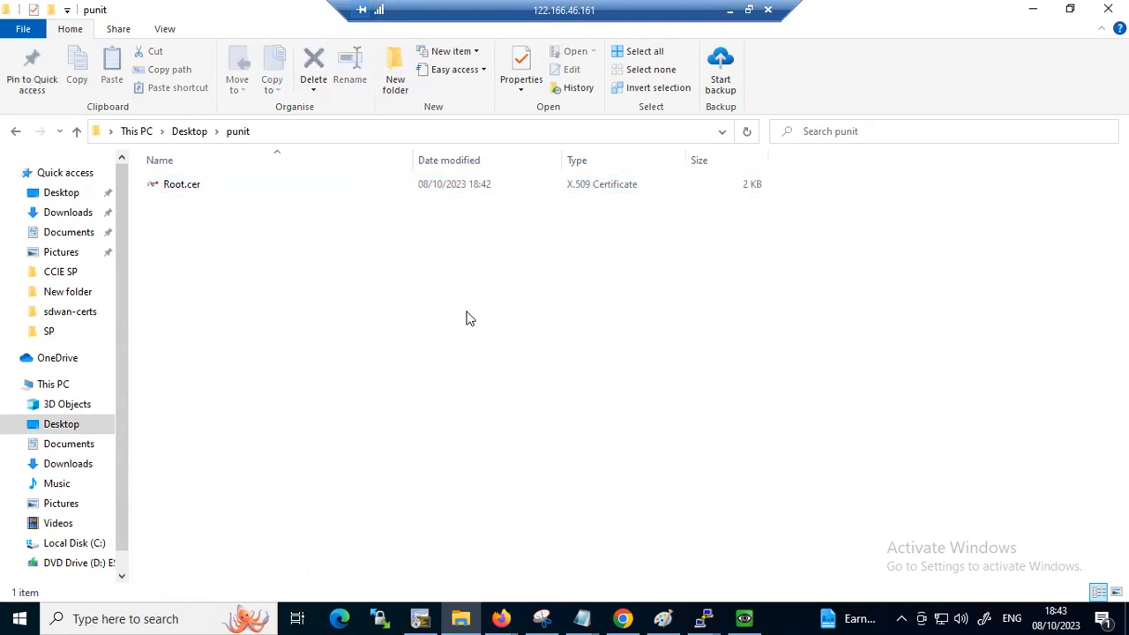
click(174, 188)
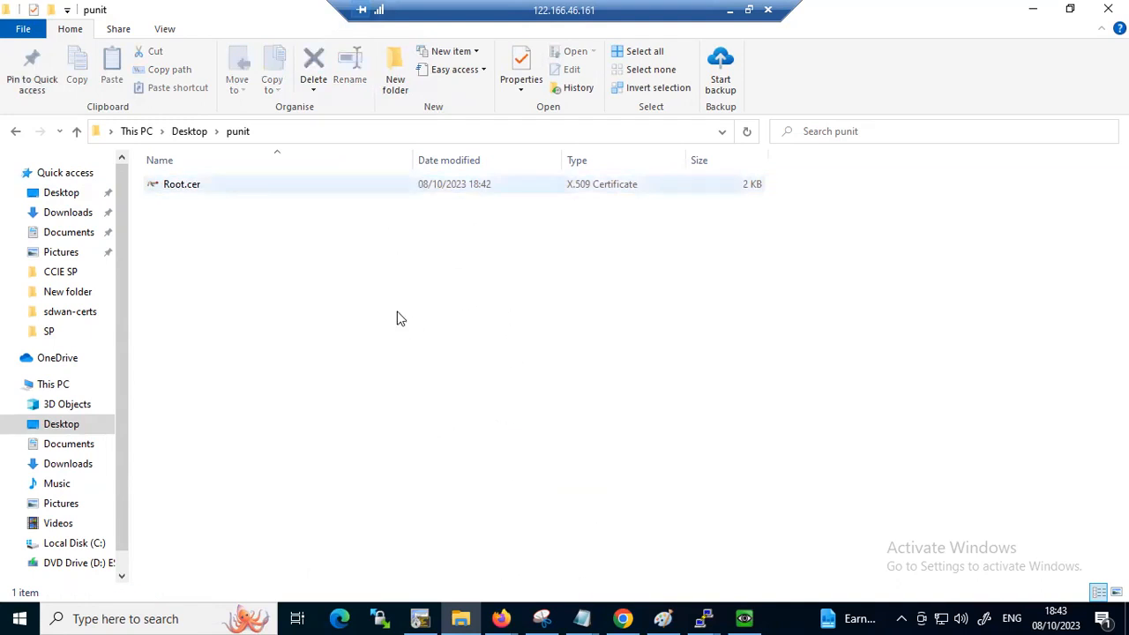
Switch to Chrome, load 192.168.1.51 in a new tab and proceed past the privacy warning to the vManage login page
click(622, 618)
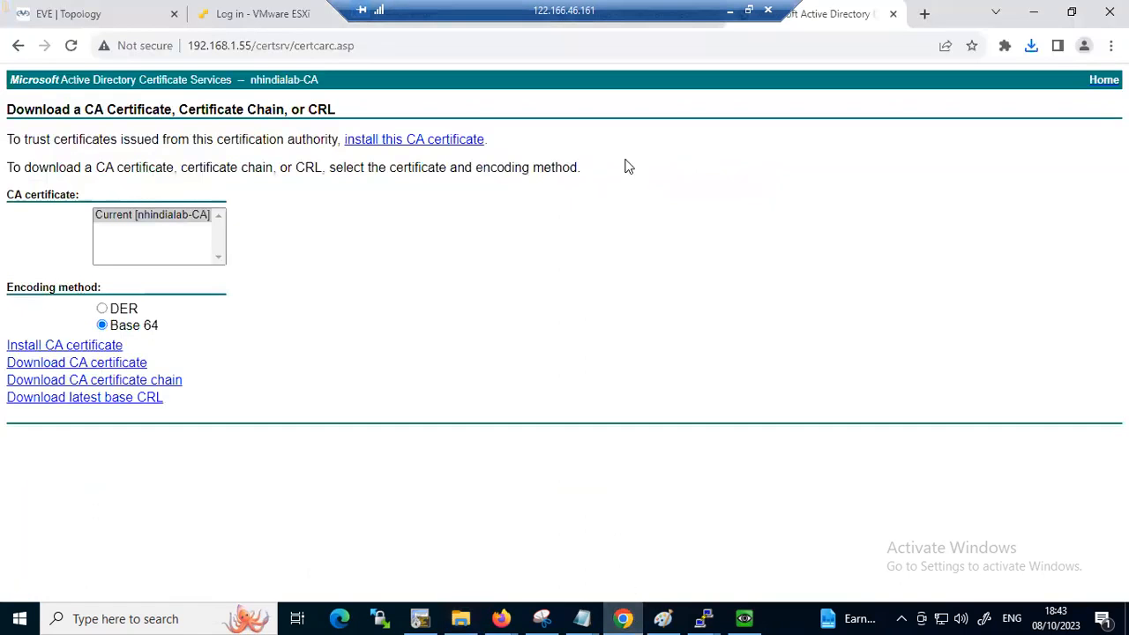
click(923, 13)
click(812, 39)
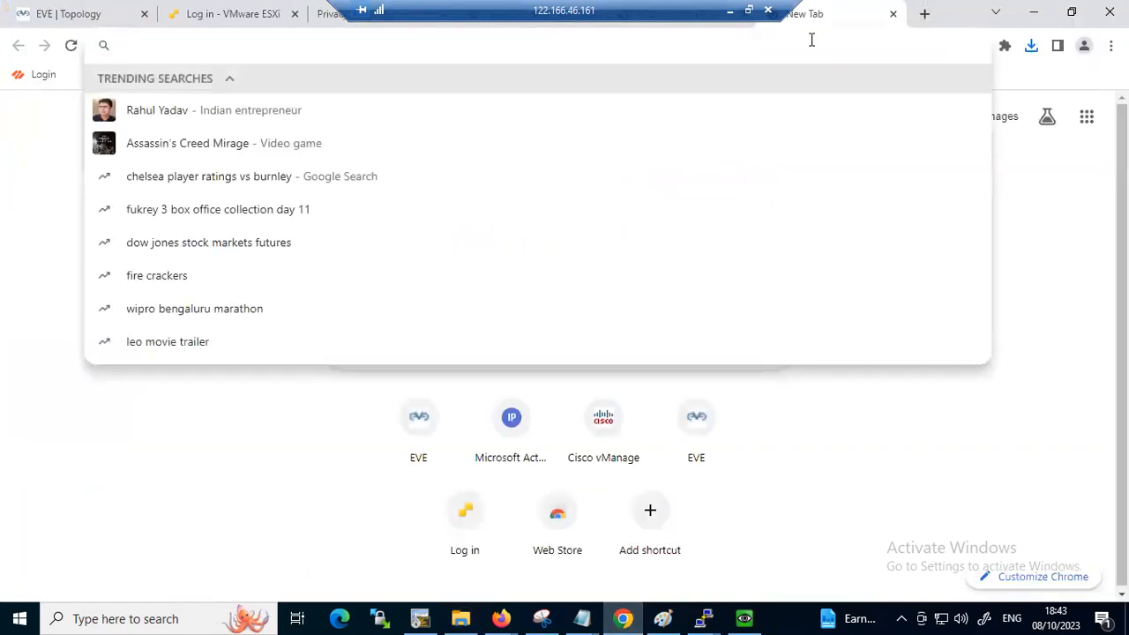
text(192)
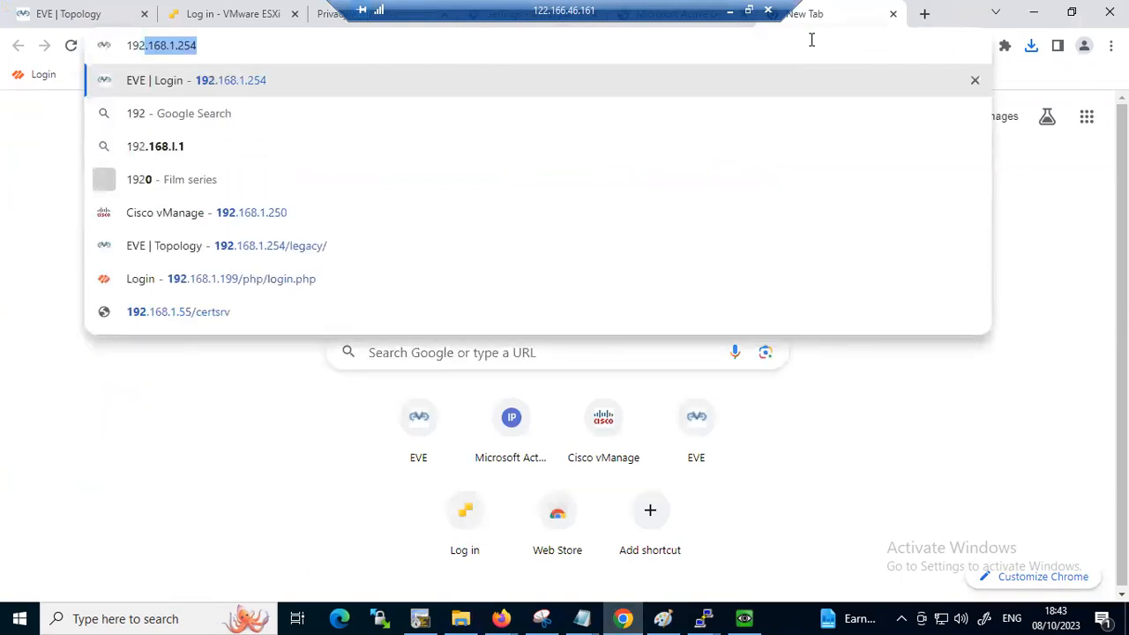
key(Right)
key(BackSpace)
key(BackSpace)
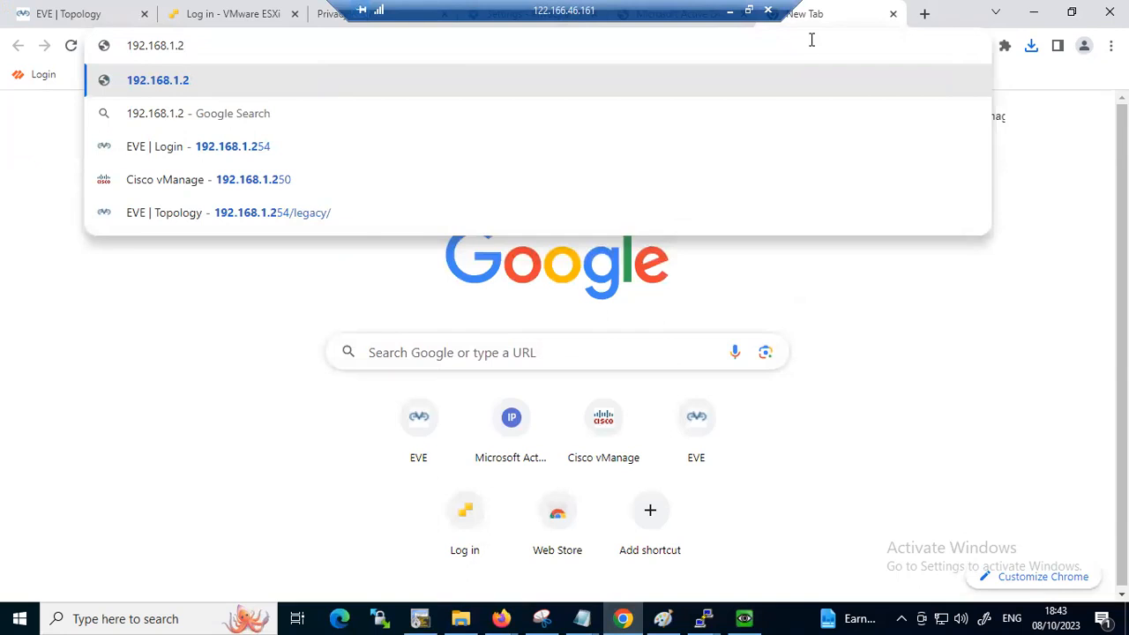
key(BackSpace)
text(51)
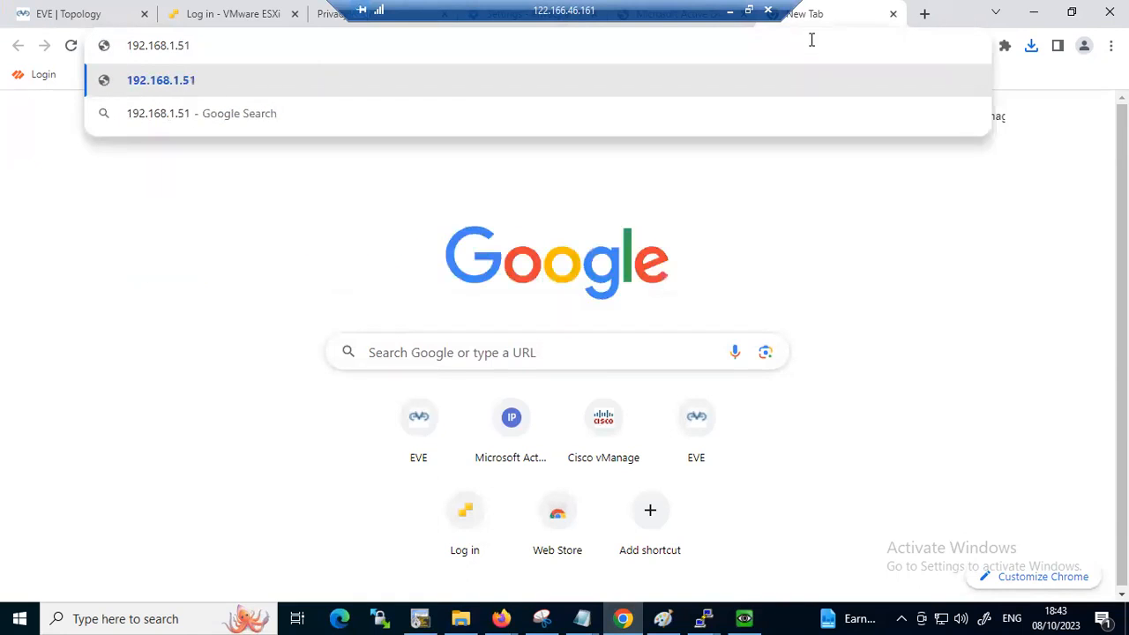
key(Return)
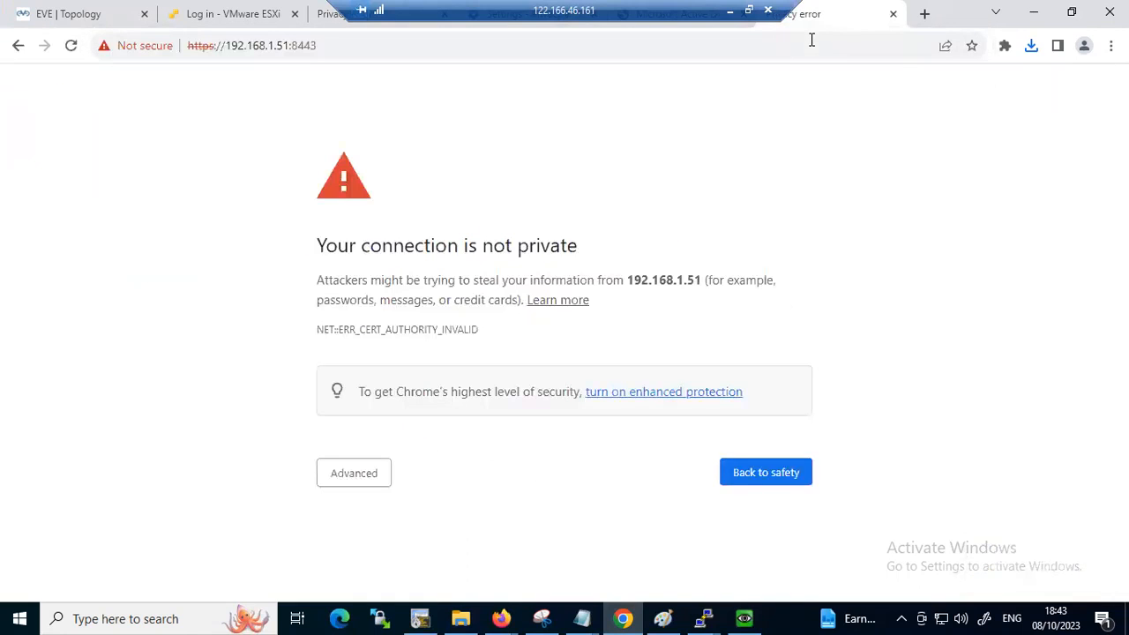
click(339, 480)
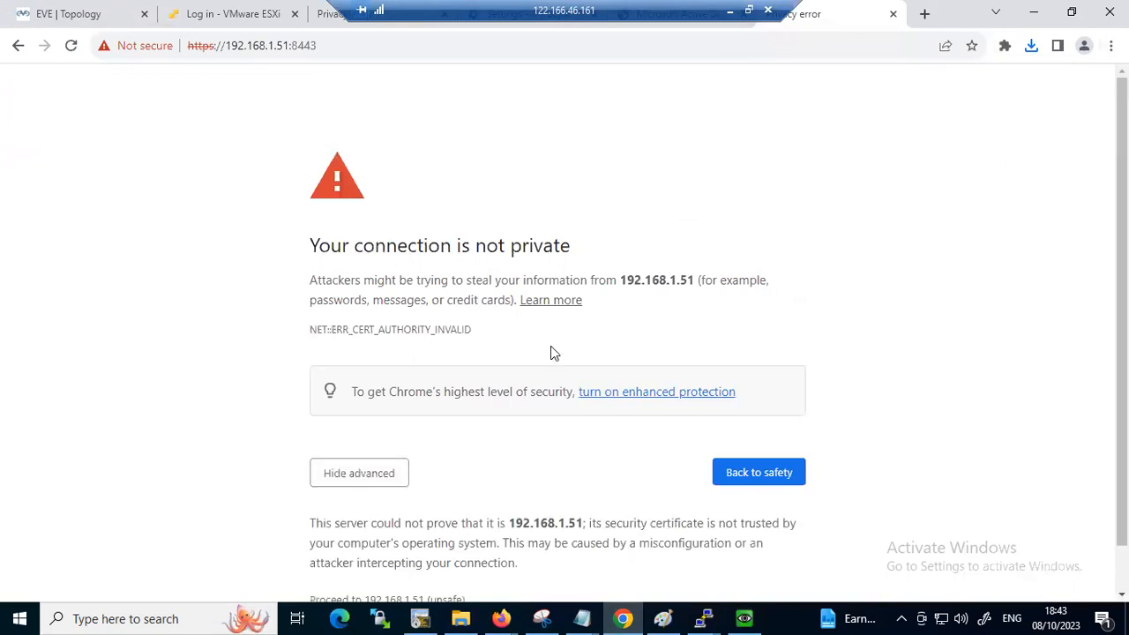
scroll(502, 423, down, 1)
click(378, 555)
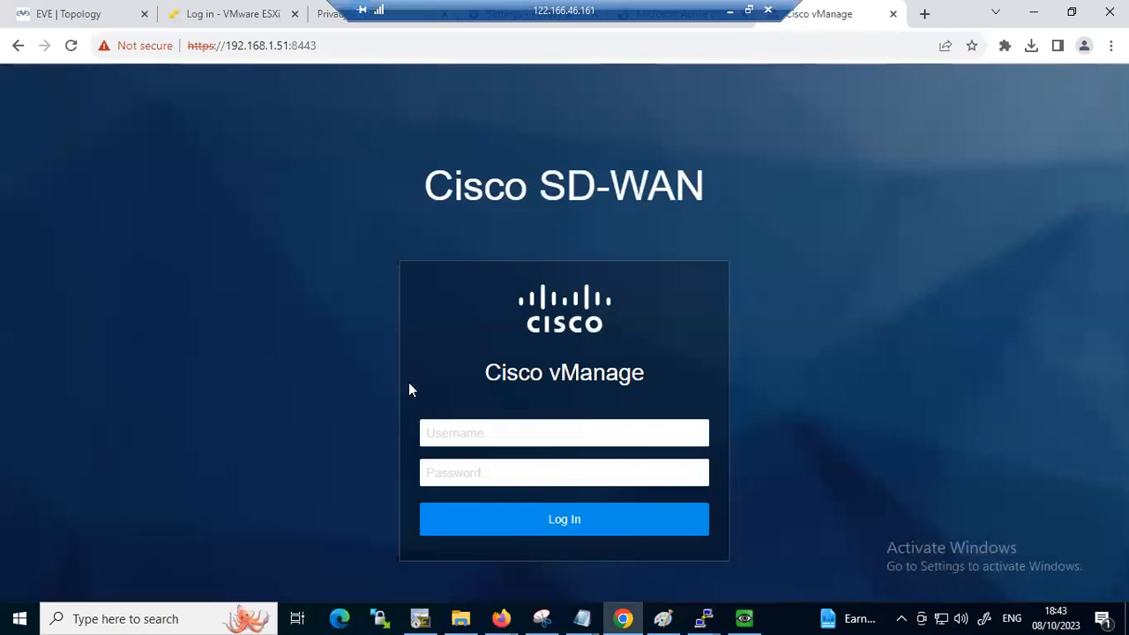
Log in to Cisco vManage with the username admin and the account password
click(454, 438)
text(adm)
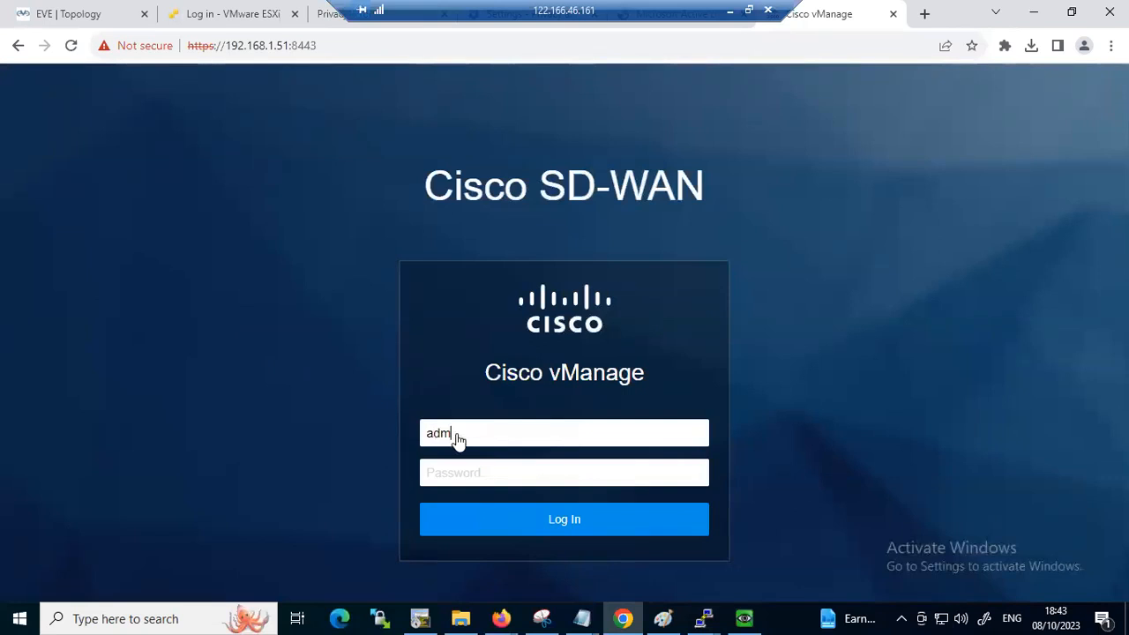
text(a)
key(Return)
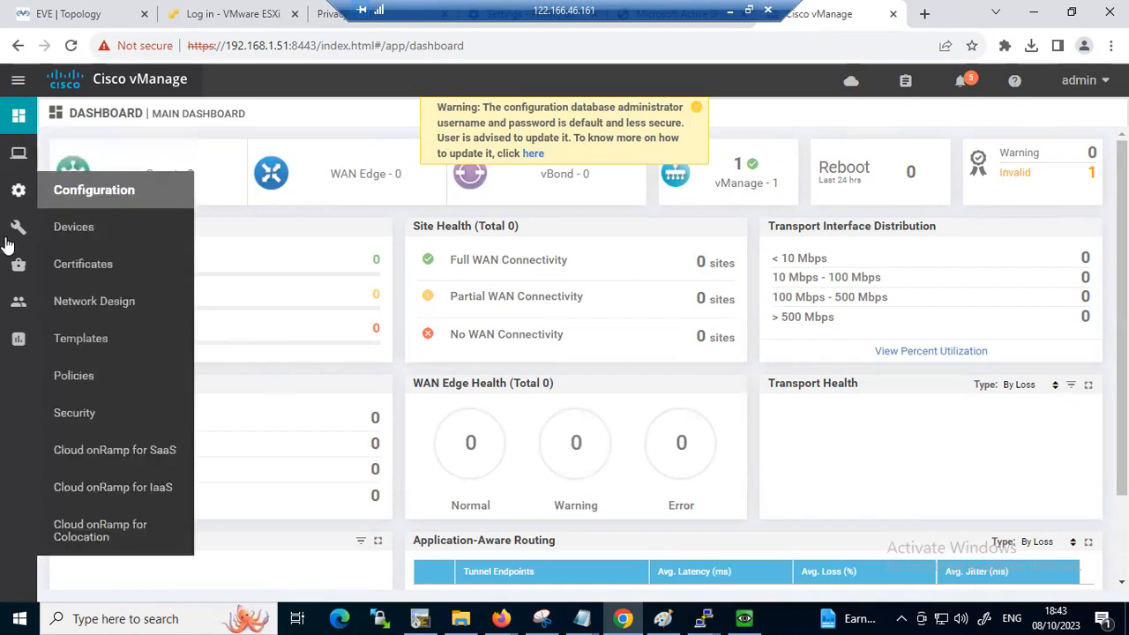
In the Administration settings, set Controller Certificate Authorization to Enterprise Root Certificate signing and accept the certificate authority change
mouse_move(17, 336)
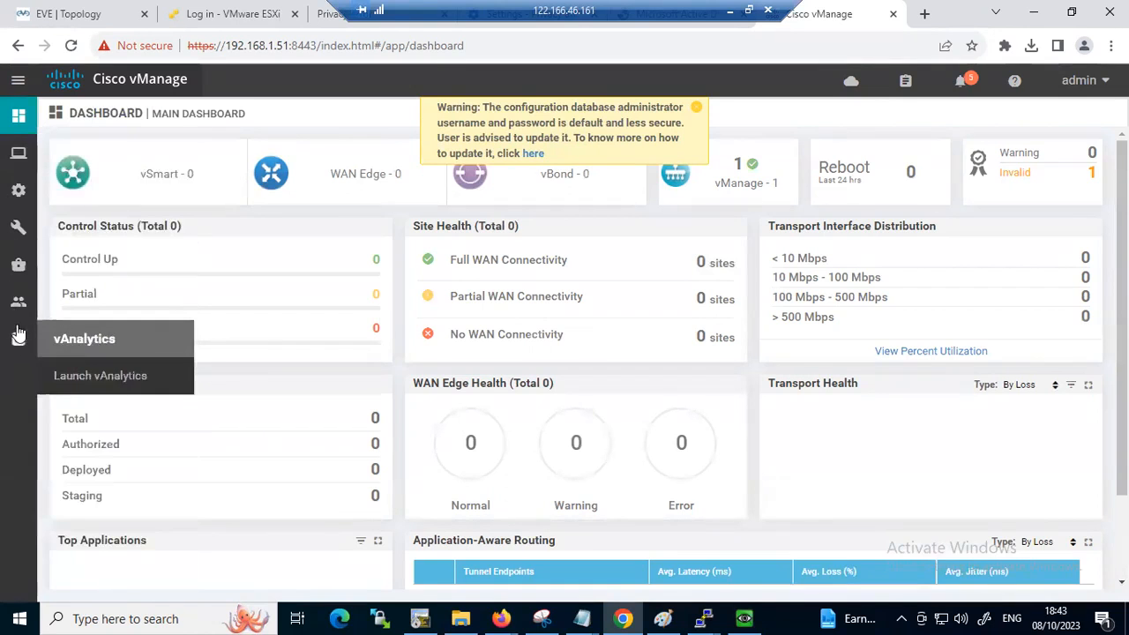
mouse_move(18, 300)
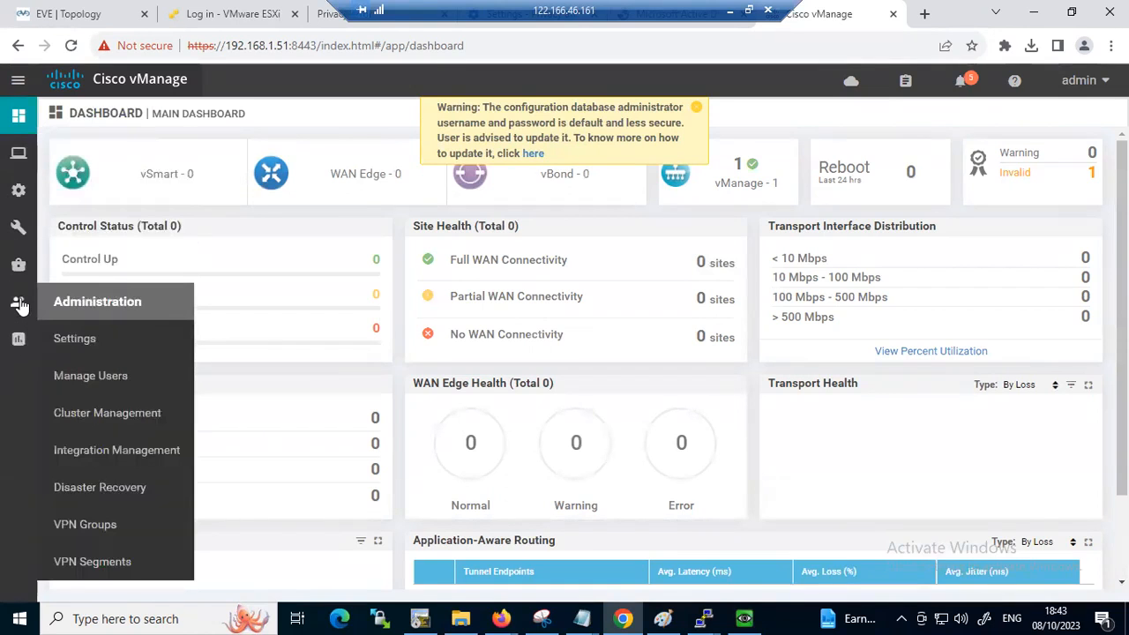
click(75, 339)
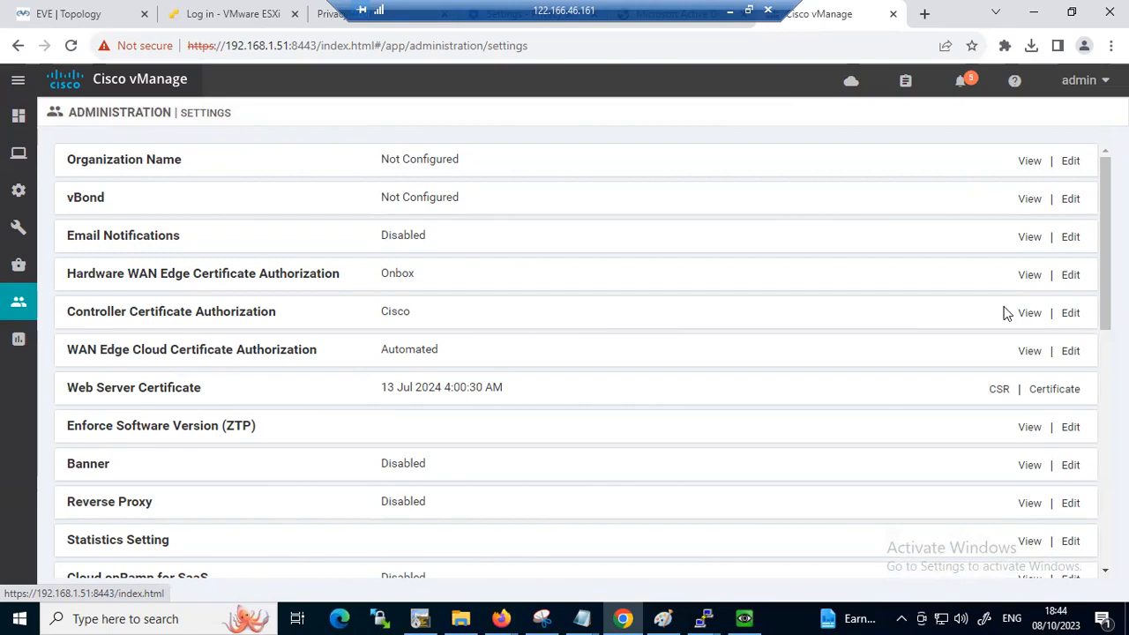
click(1067, 314)
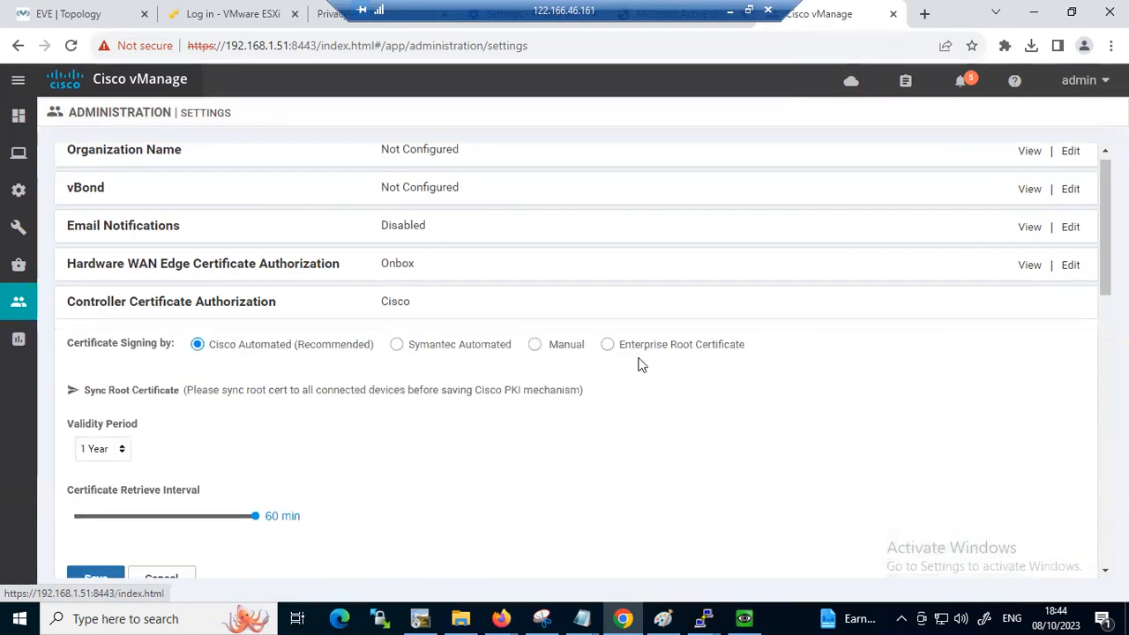
click(608, 345)
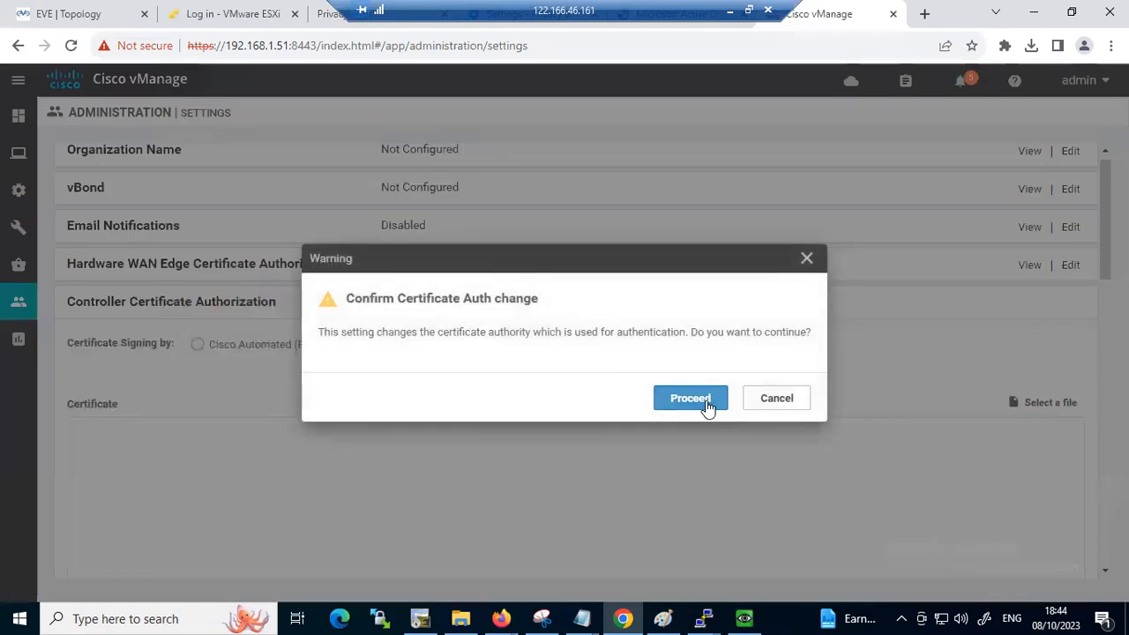
click(704, 402)
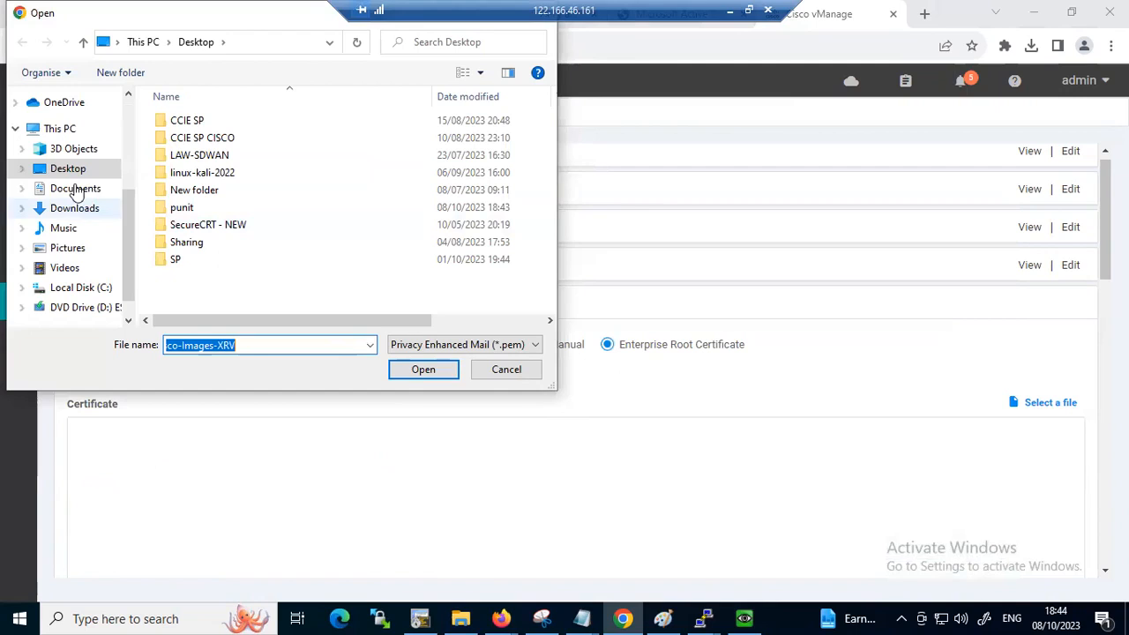
Load Root.cer from the new Desktop folder into the enterprise root certificate field, showing all file types to find it
double_click(181, 208)
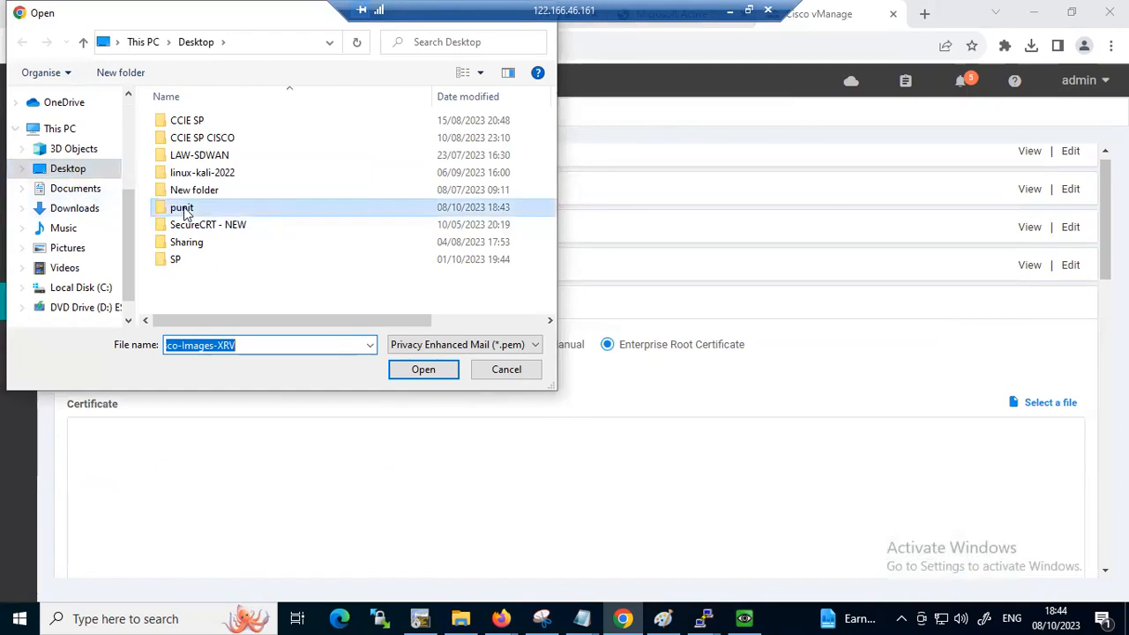
click(428, 344)
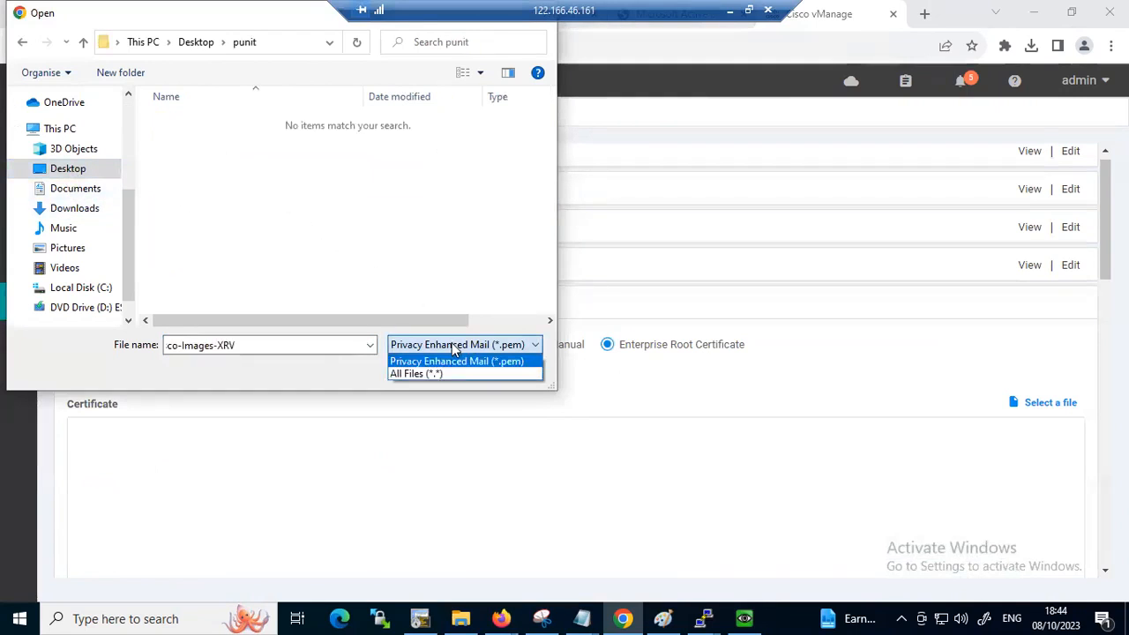
click(436, 374)
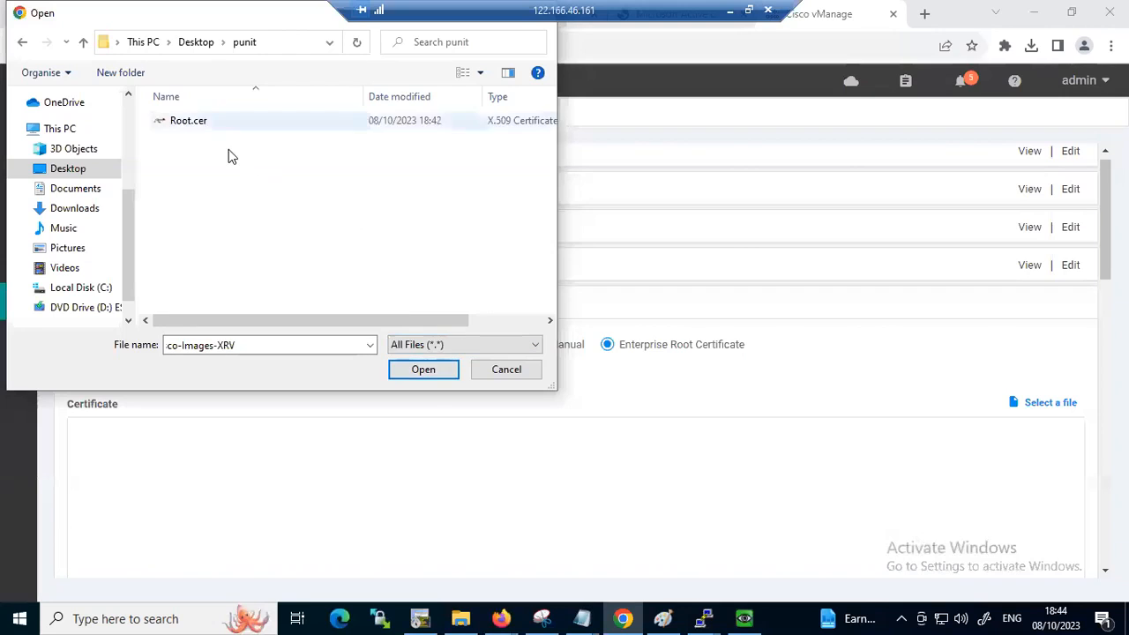
click(229, 121)
click(423, 370)
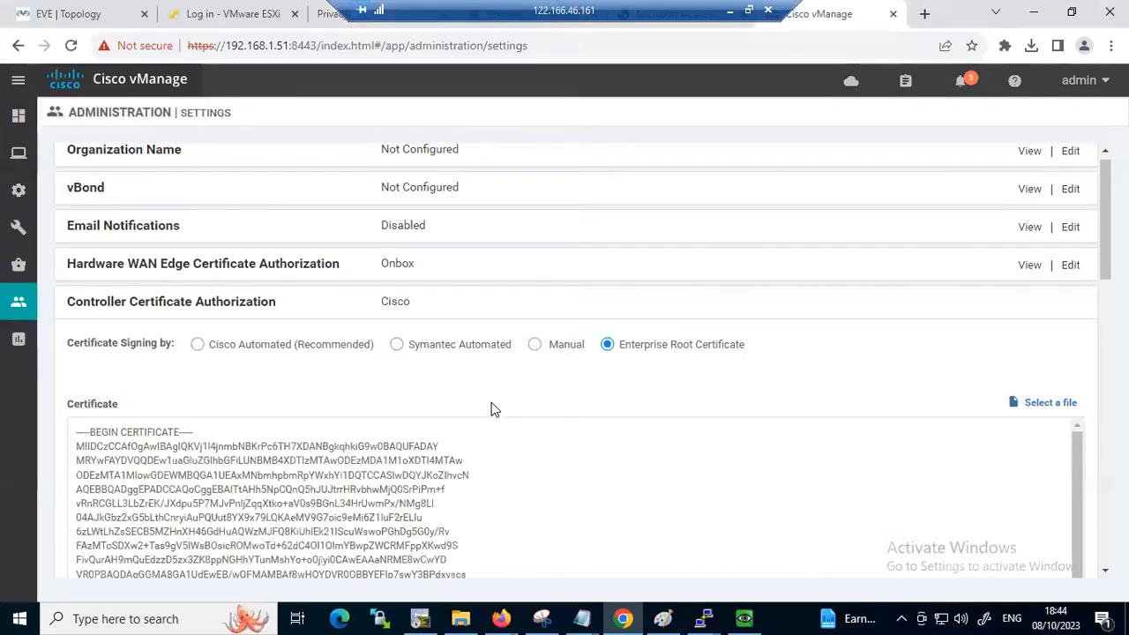
scroll(500, 413, up, 1)
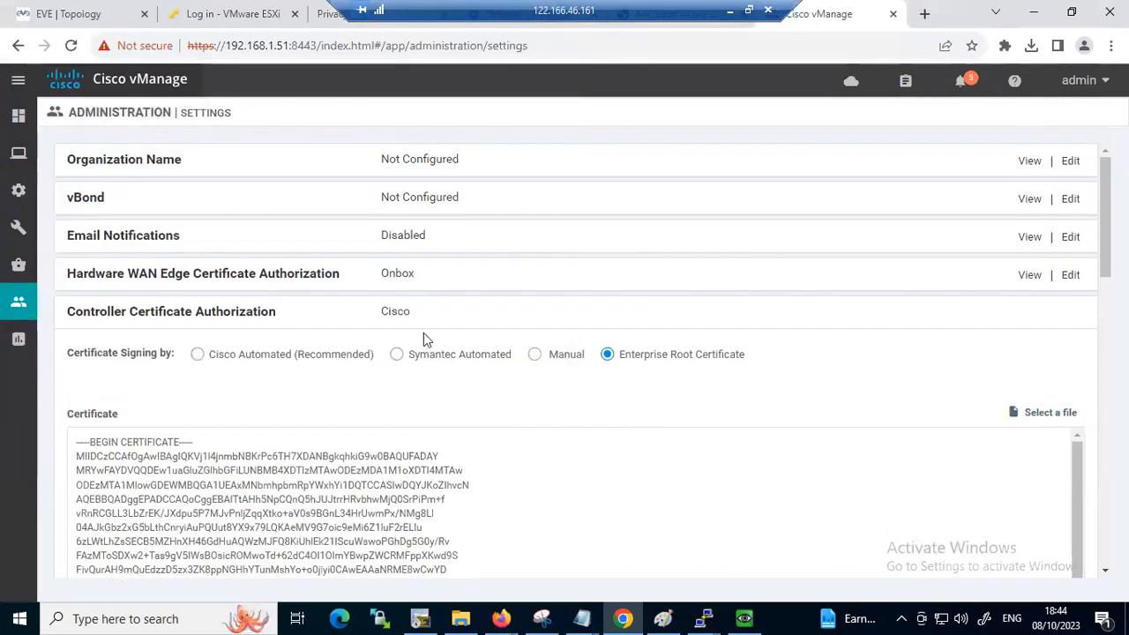
Set the Organization Name to nhindialab, enter the same name as confirmation, and save it
click(1070, 161)
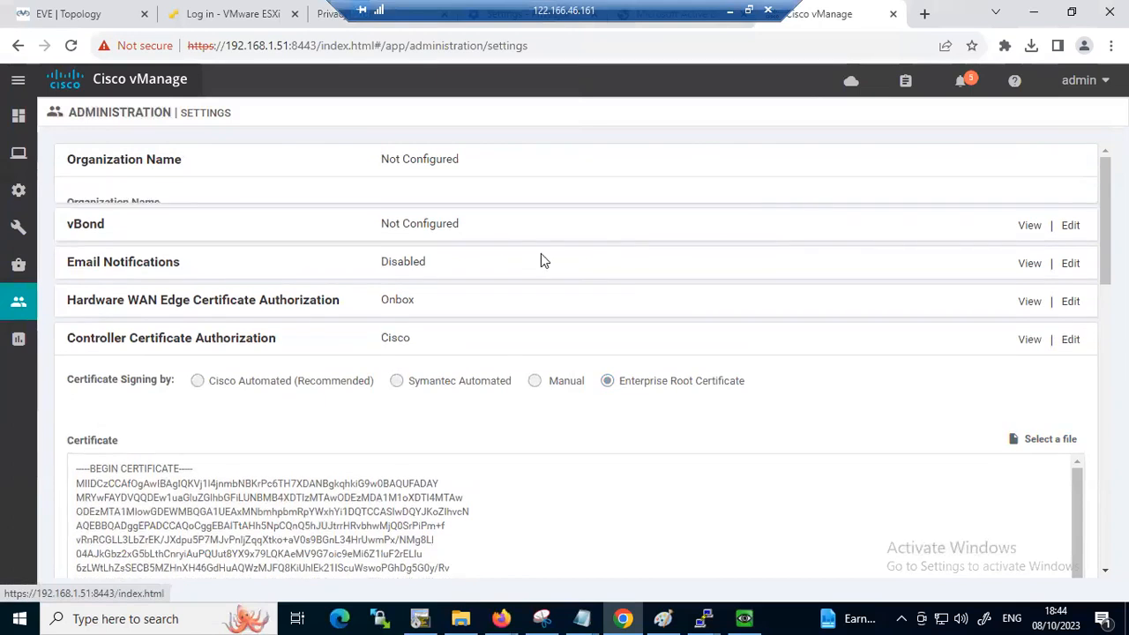
click(214, 228)
text(nhindialab)
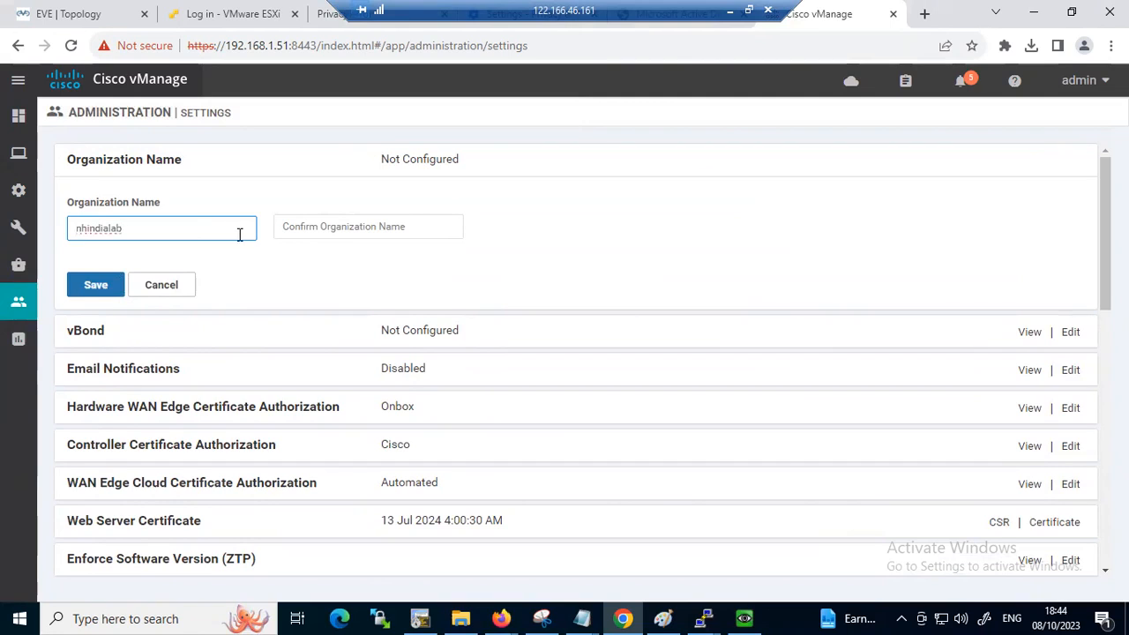
click(317, 226)
text(nhindialab)
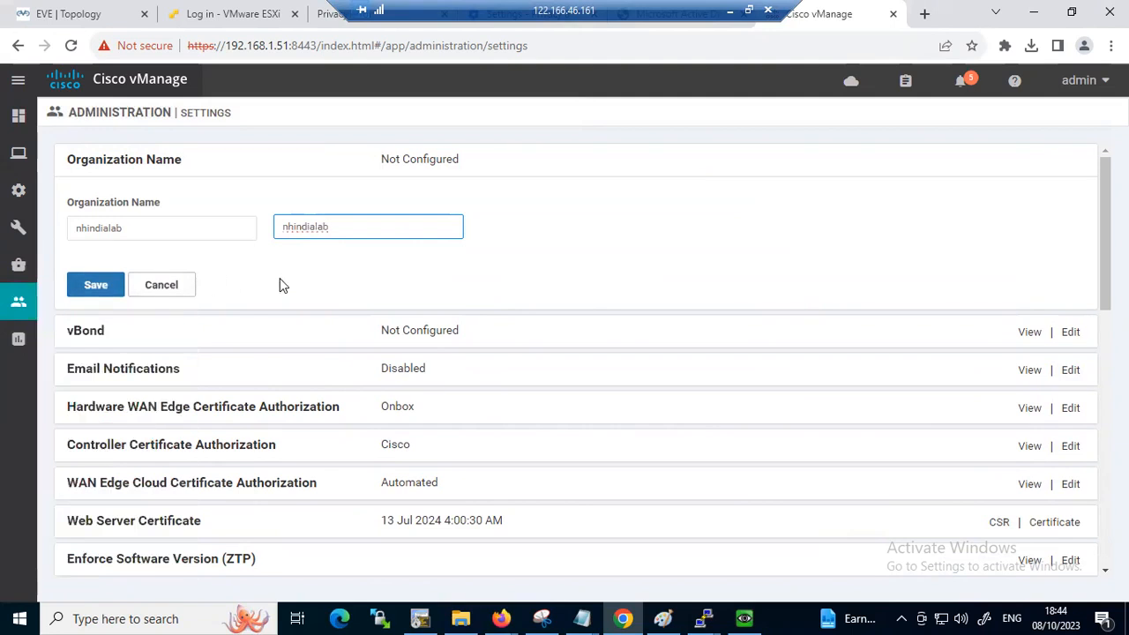
click(95, 285)
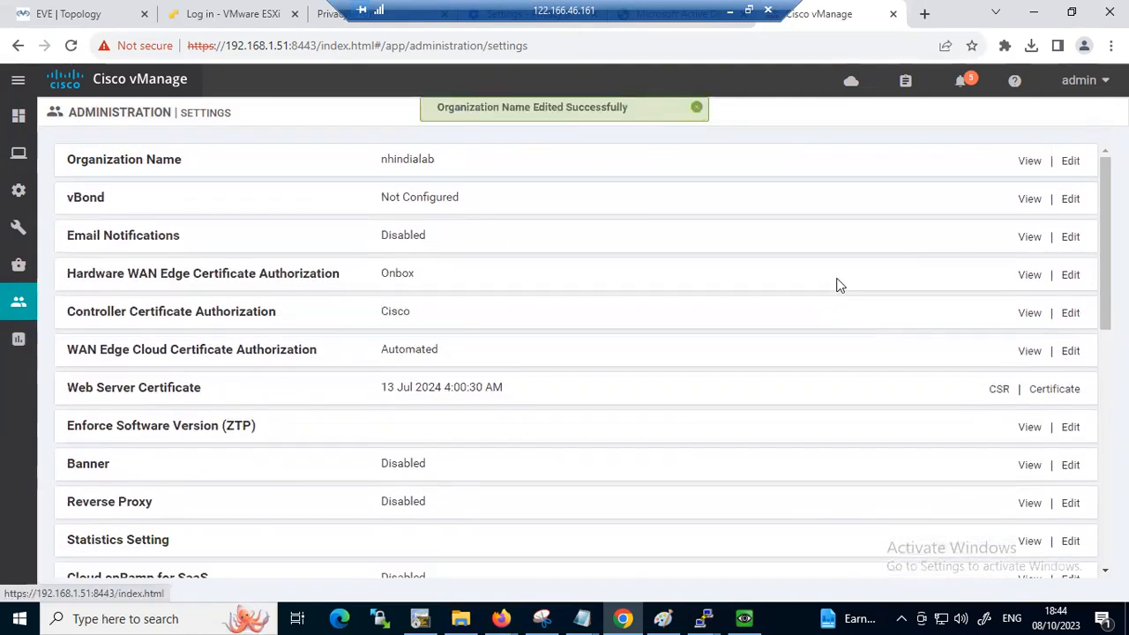
Set the vBond address to 192.1.1.3 with port 12346 and save it
click(1070, 199)
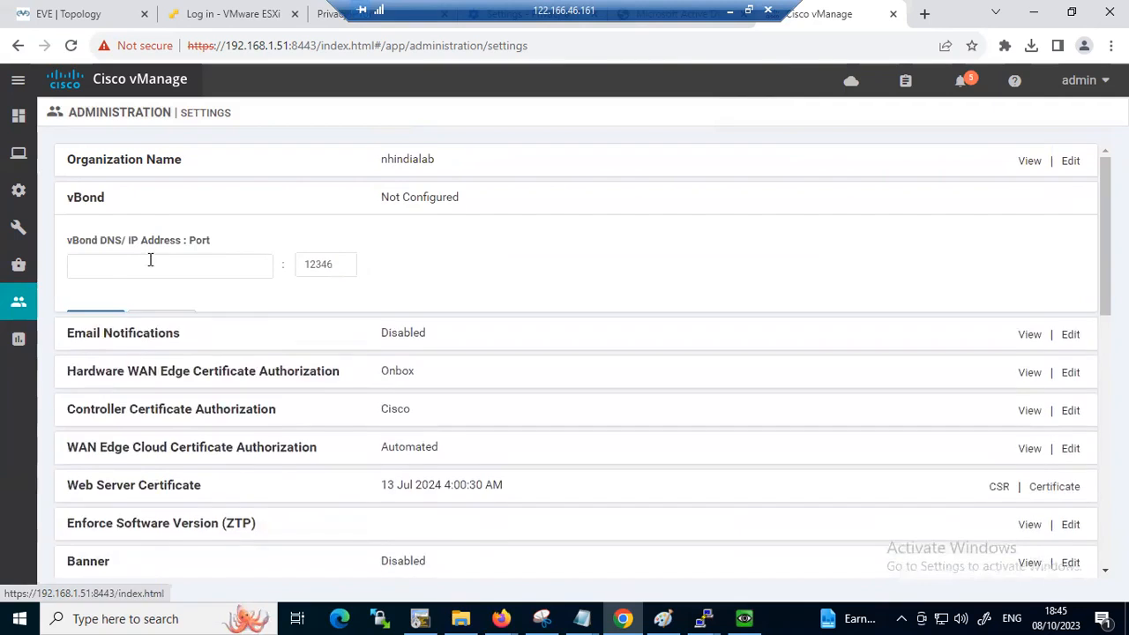
click(163, 261)
text(192.1.1.3)
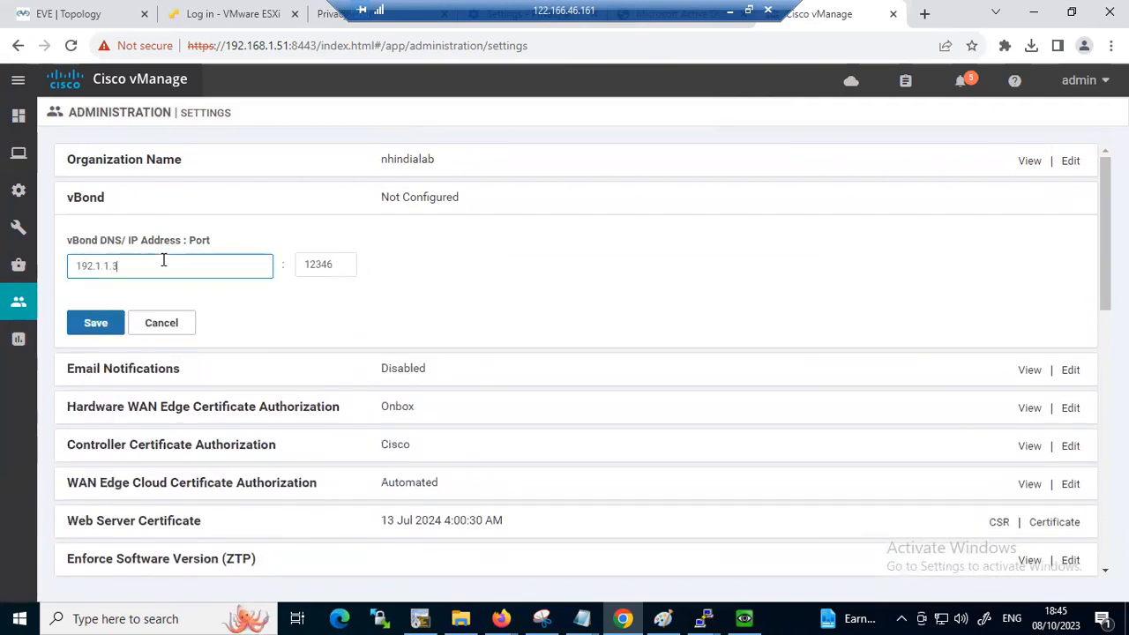
click(108, 322)
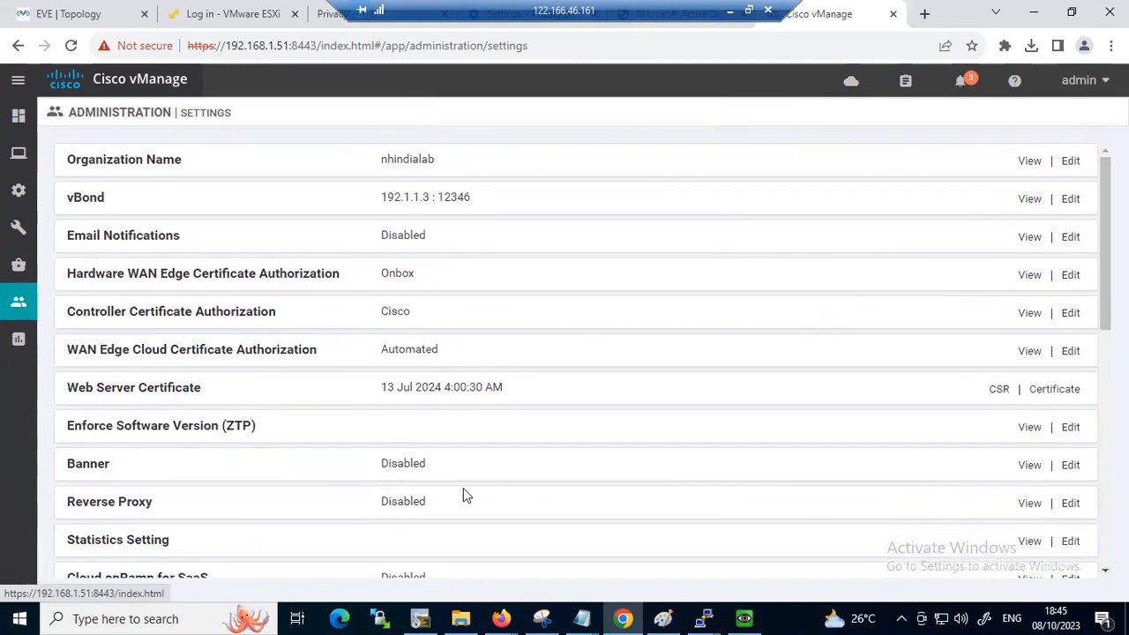
Reopen Controller Certificate Authorization for editing, then import and save the loaded enterprise root certificate
click(1070, 313)
scroll(620, 428, down, 2)
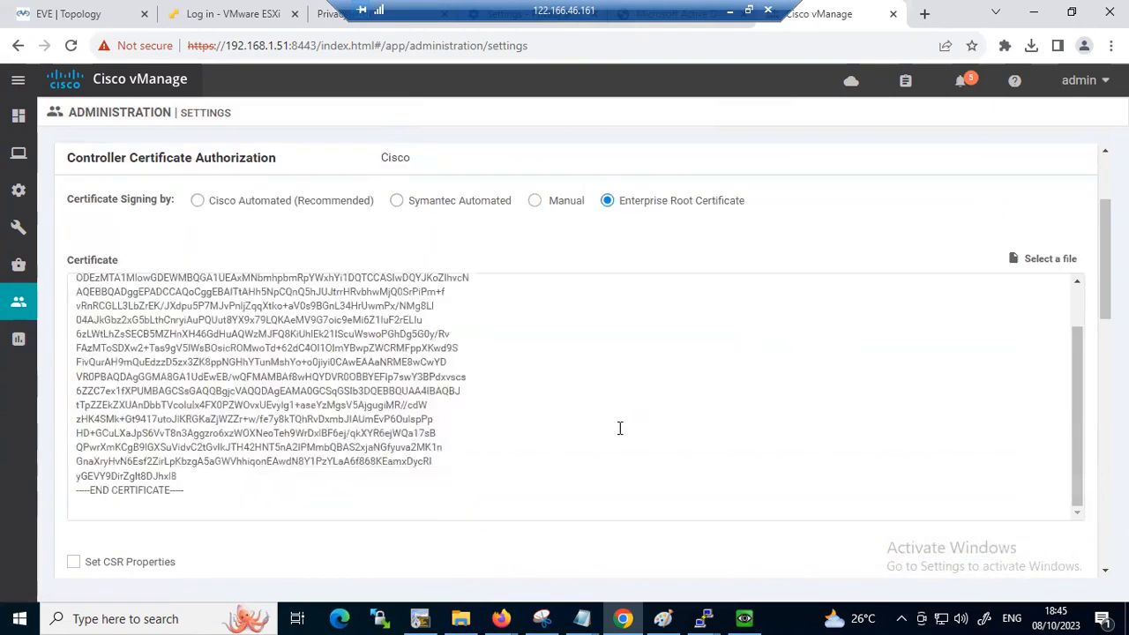
scroll(752, 361, down, 2)
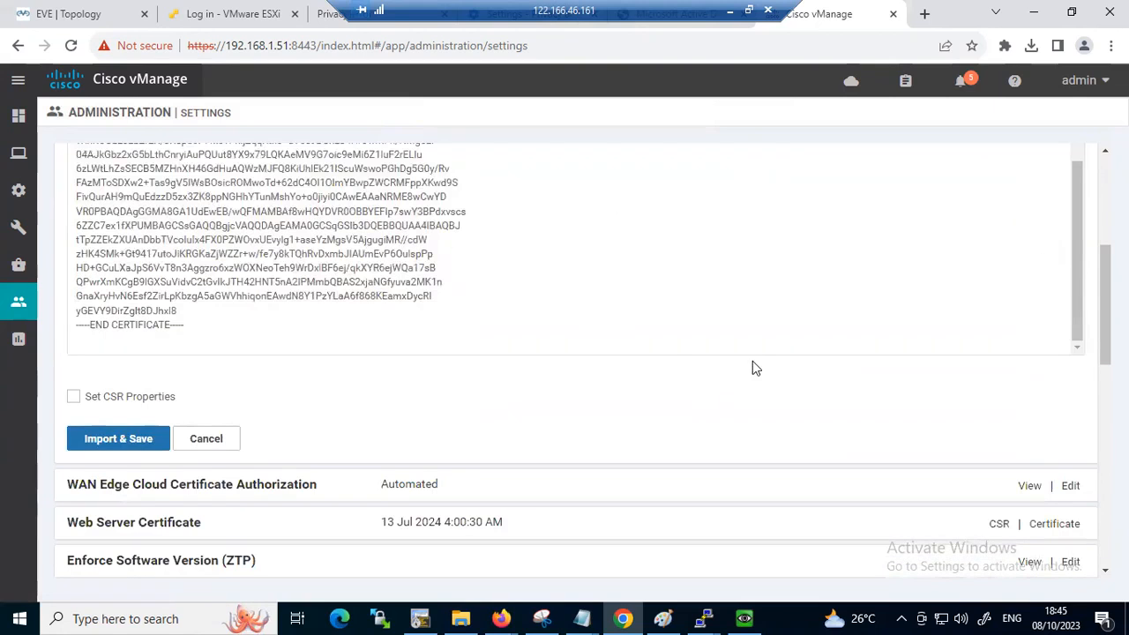
click(120, 433)
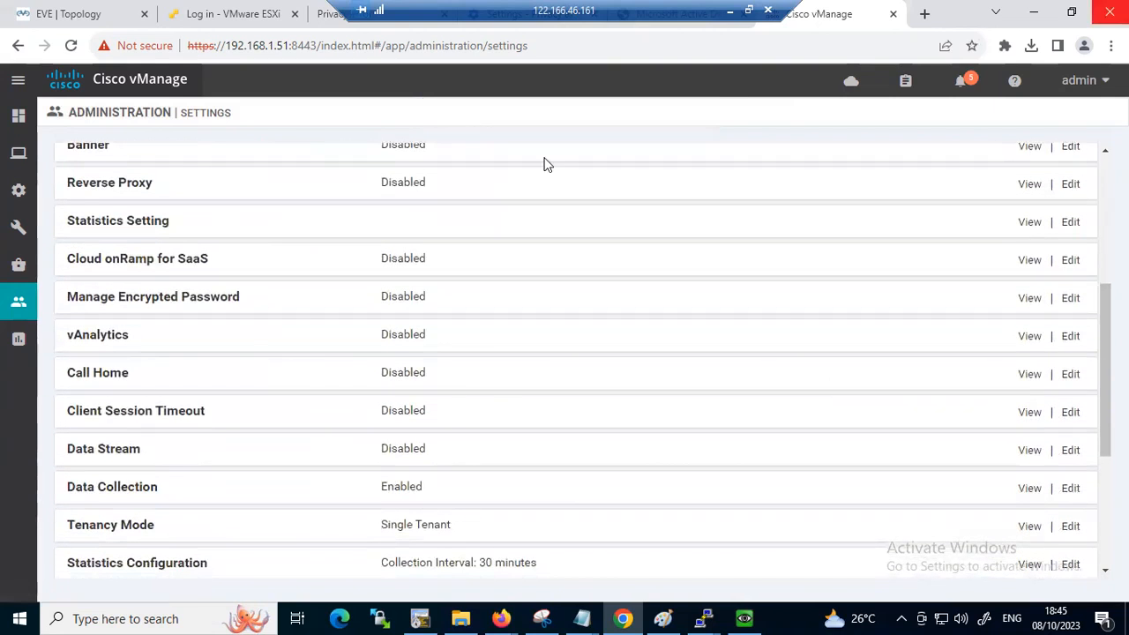
Check the vManage entry and its available actions in the controllers list of the device configuration
mouse_move(18, 192)
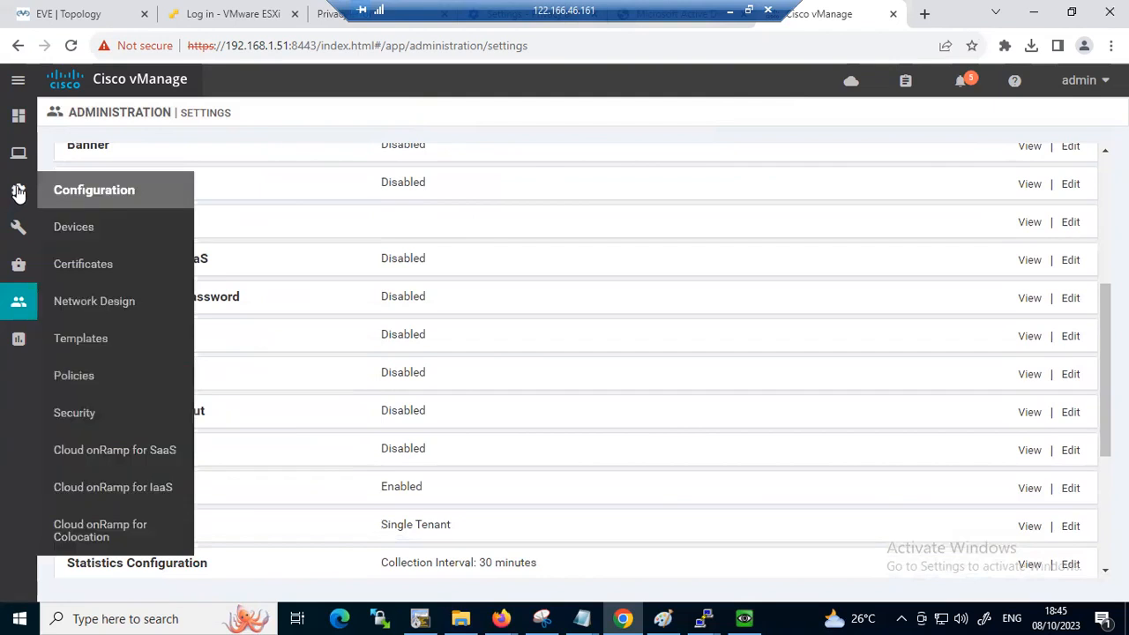
click(55, 225)
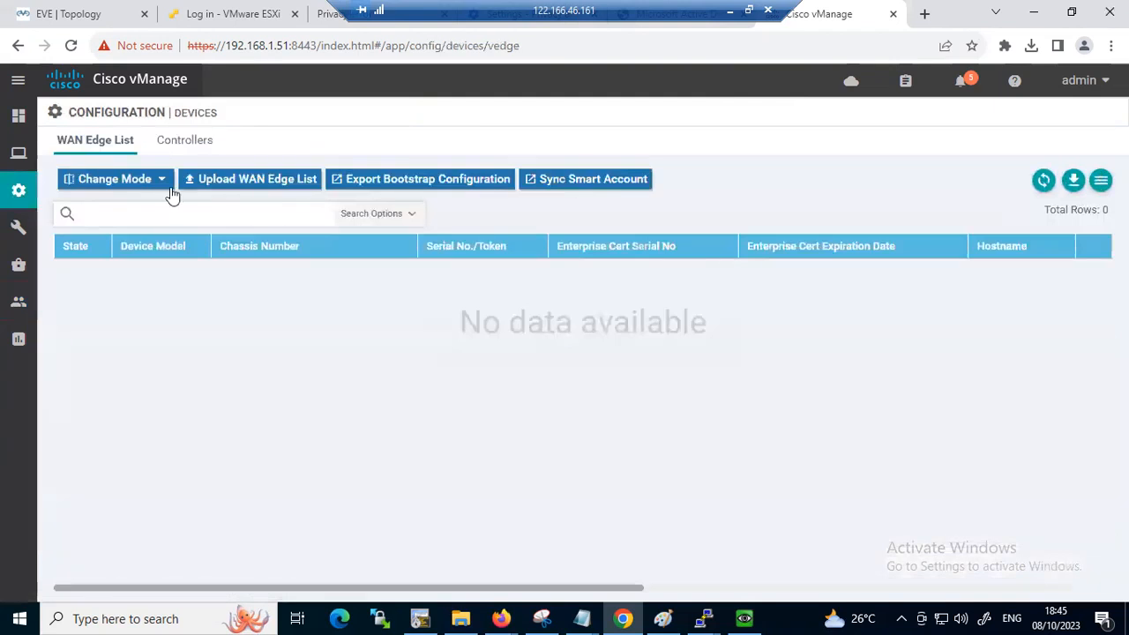
click(183, 143)
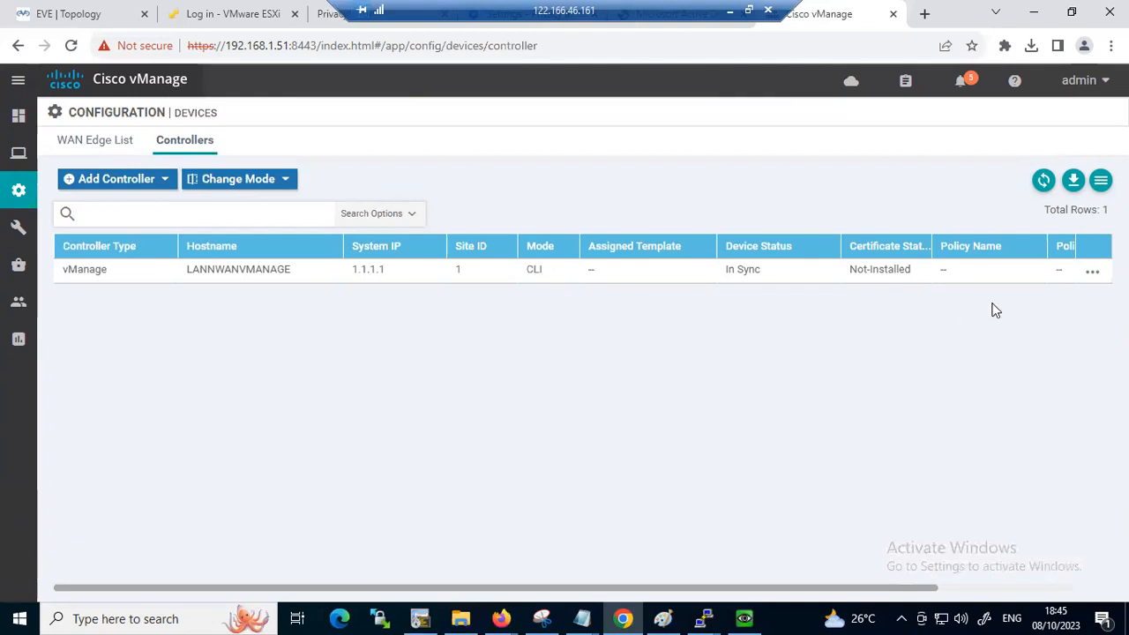
click(1093, 273)
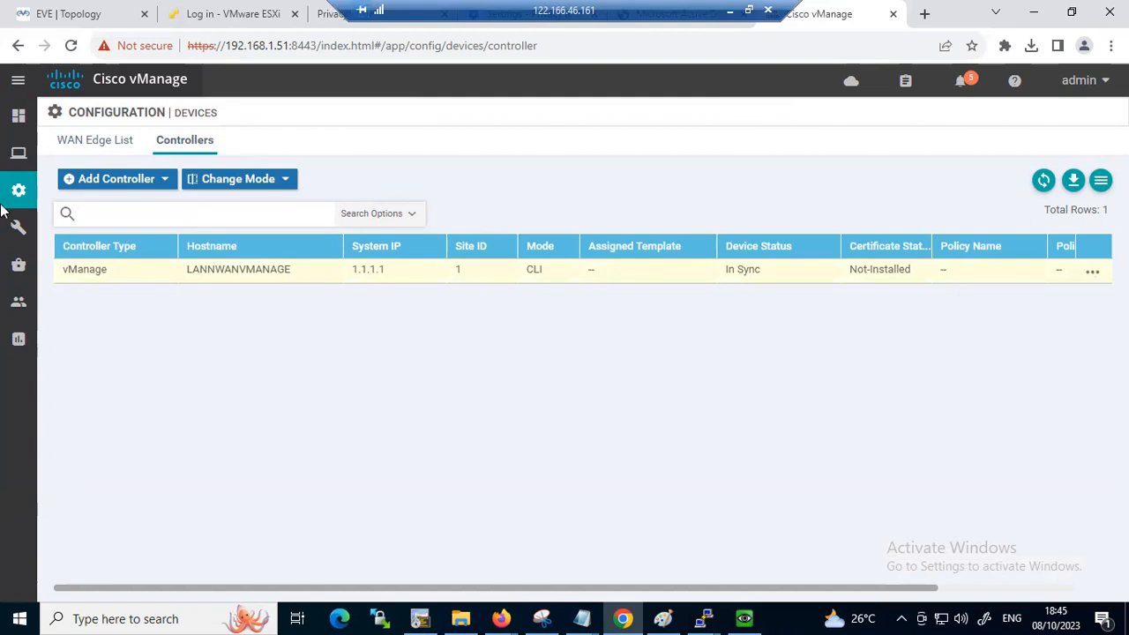
Generate a CSR for the vManage controller from the controller certificates configuration
mouse_move(18, 190)
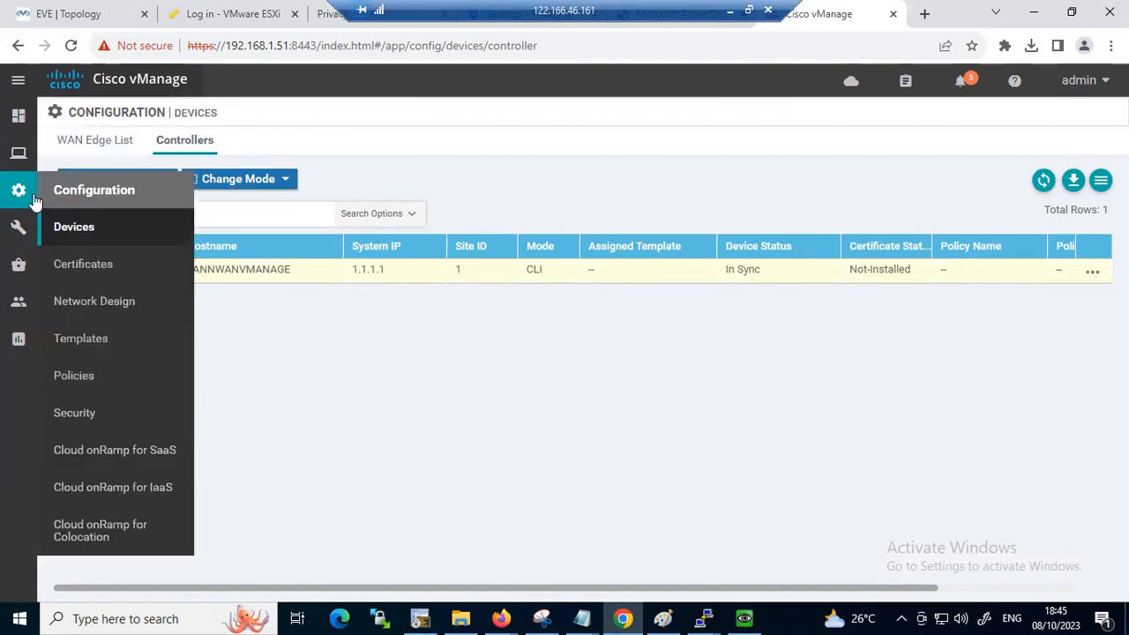
click(83, 263)
click(196, 148)
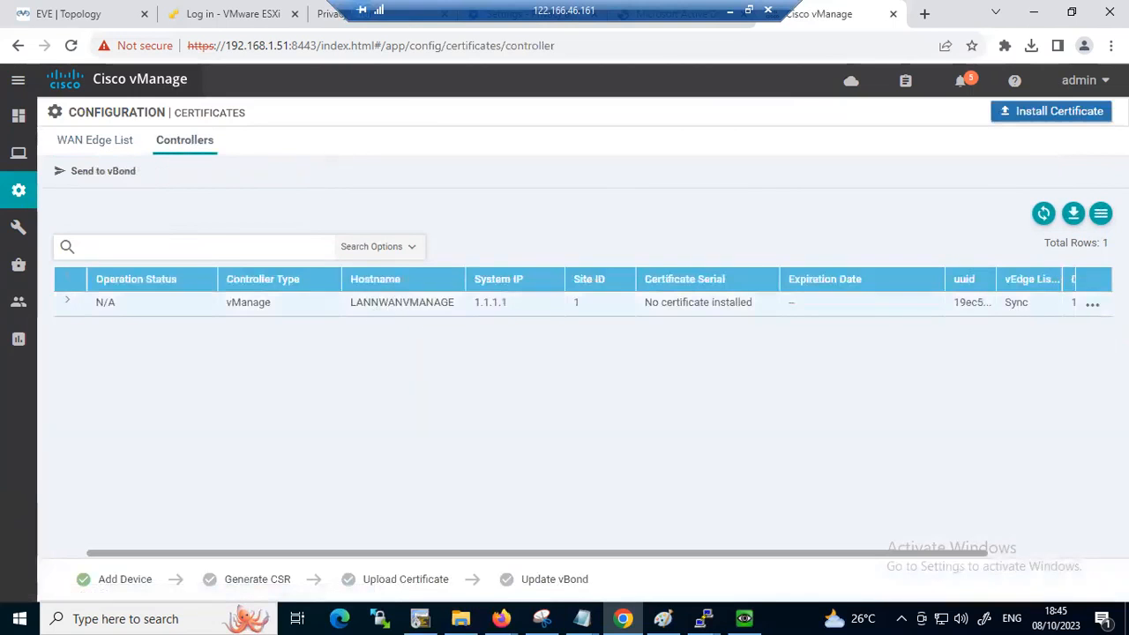
click(1092, 304)
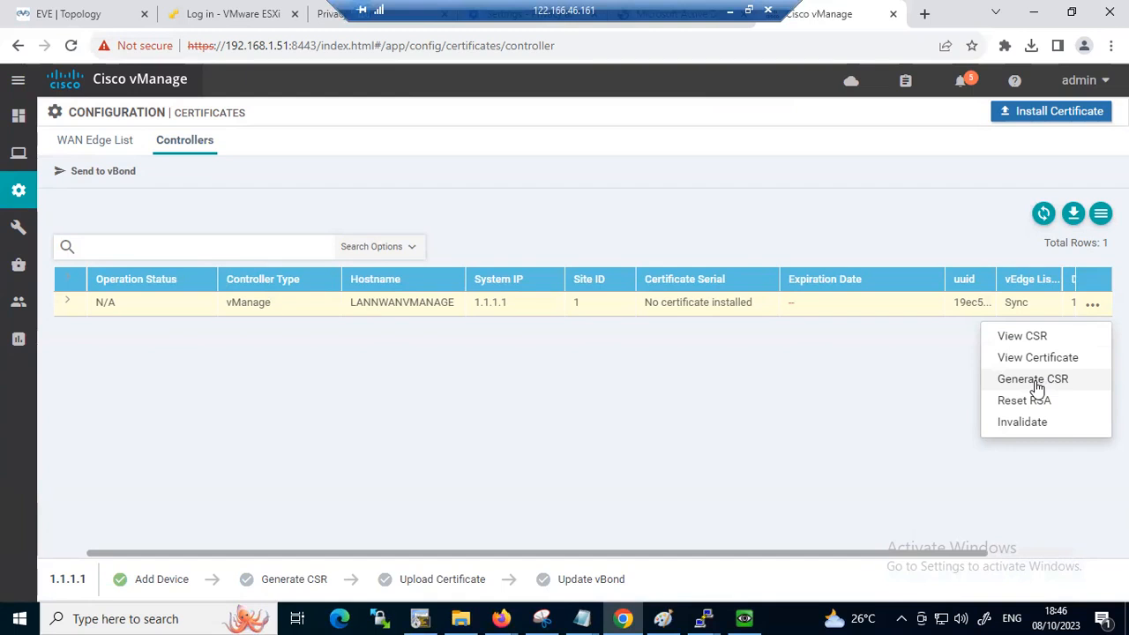
click(1035, 380)
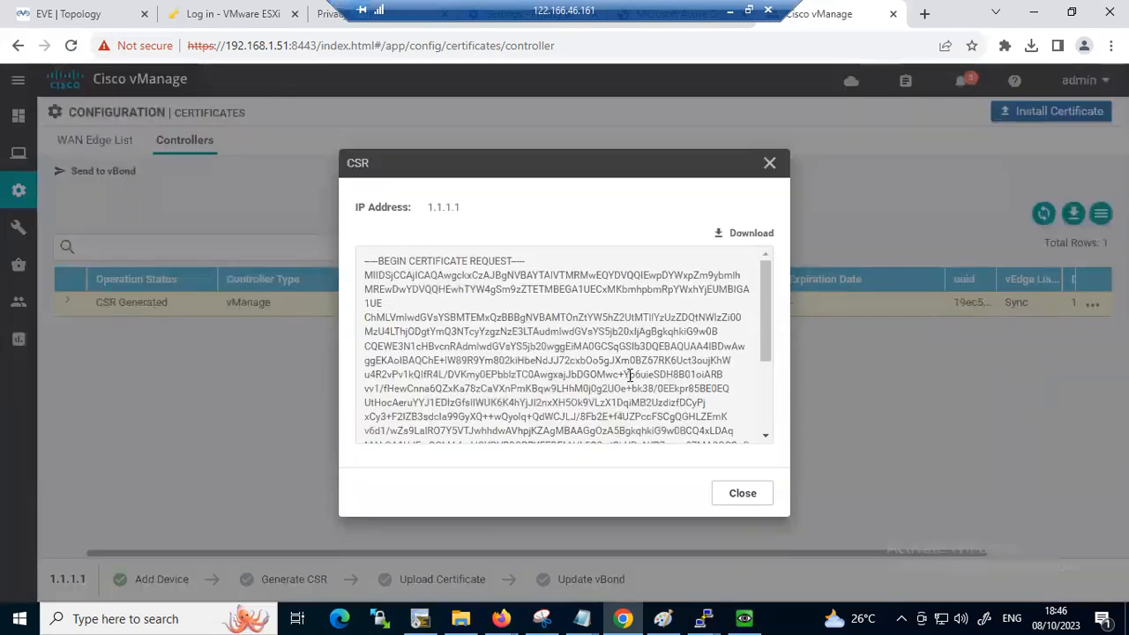
Copy the full text of the vManage certificate request to the clipboard, leaving the text in place
click(565, 379)
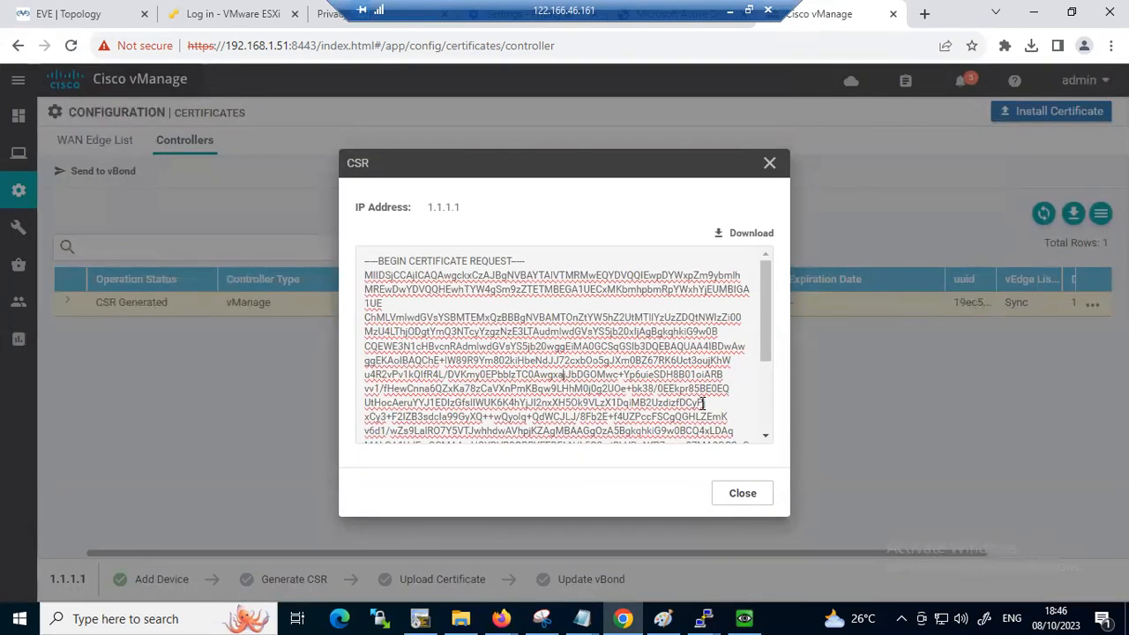
key(ctrl+a)
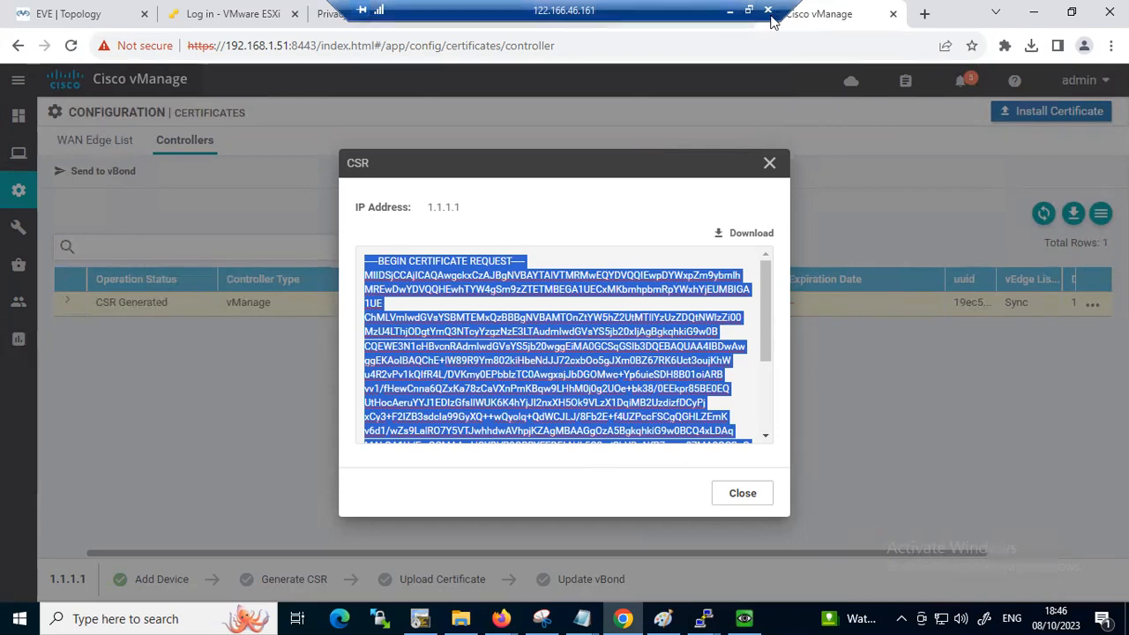
key(ctrl+x)
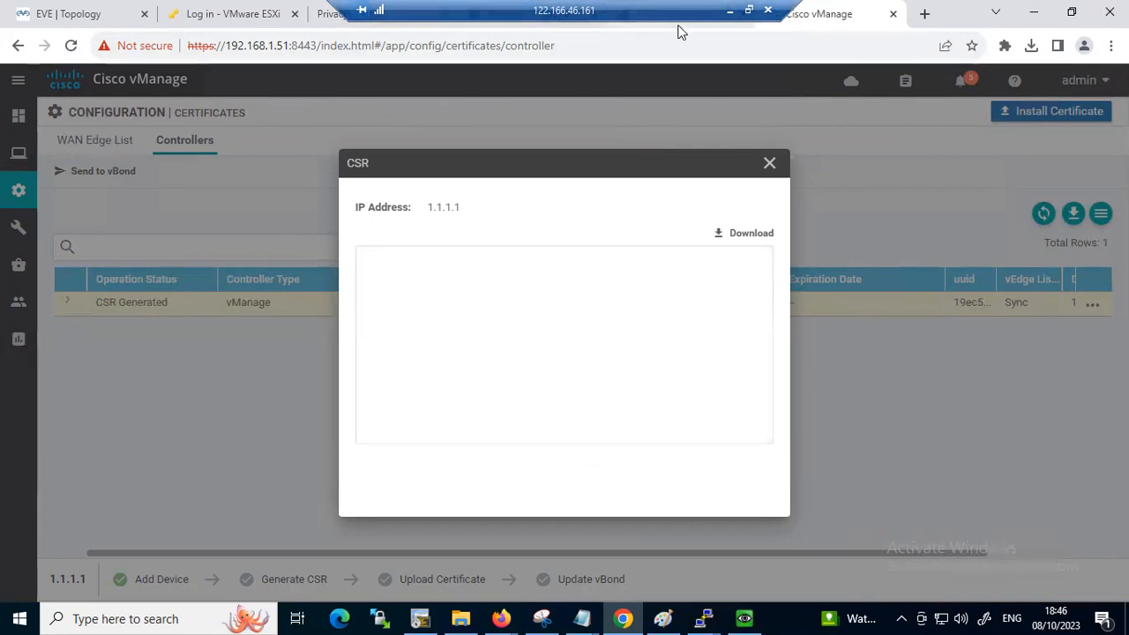
key(ctrl+z)
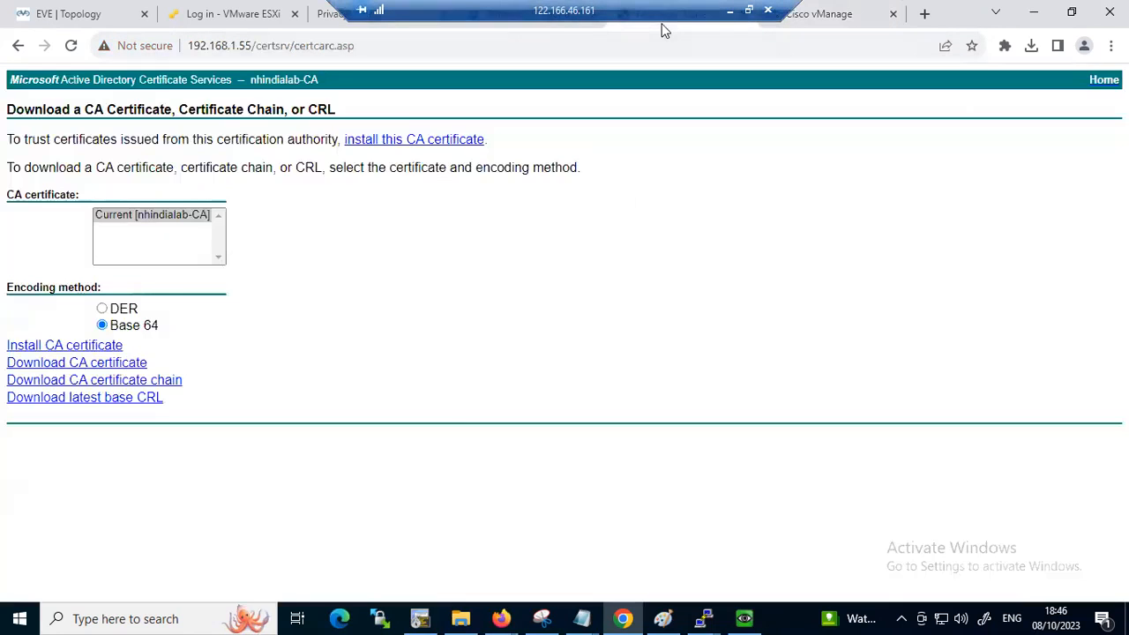
Switch to the Active Directory Certificate Services page and load its home page at 192.168.1.55/certsrv/
click(662, 29)
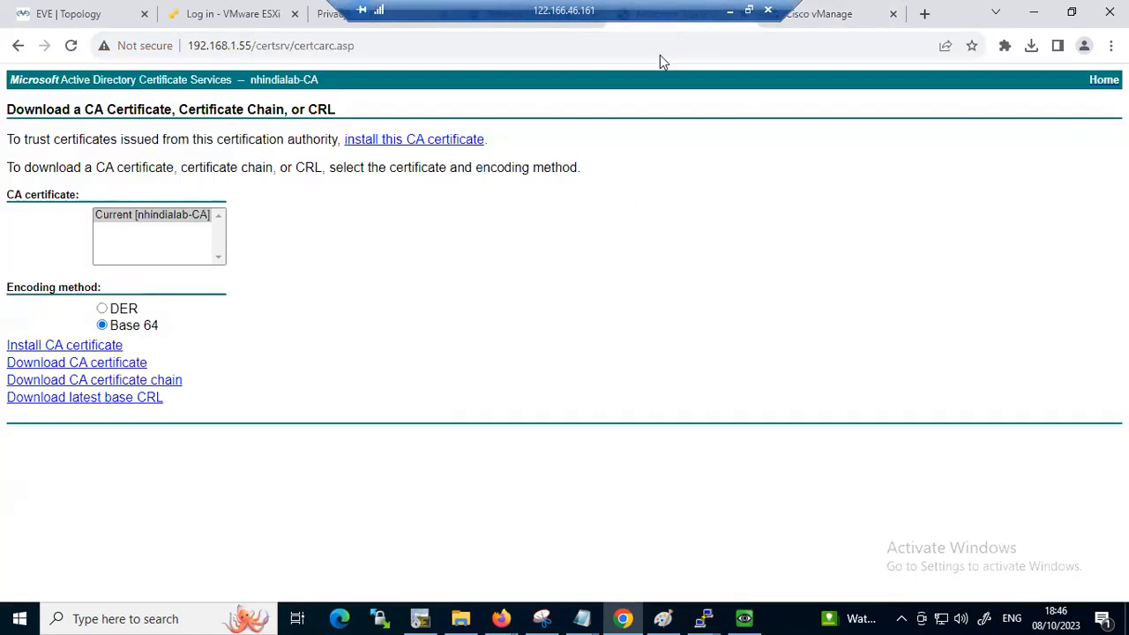
click(371, 44)
click(370, 44)
key(BackSpace)
key(BackSpace)
key(BackSpace)
key(BackSpace)
key(BackSpace)
key(BackSpace)
key(BackSpace)
key(BackSpace)
key(BackSpace)
key(BackSpace)
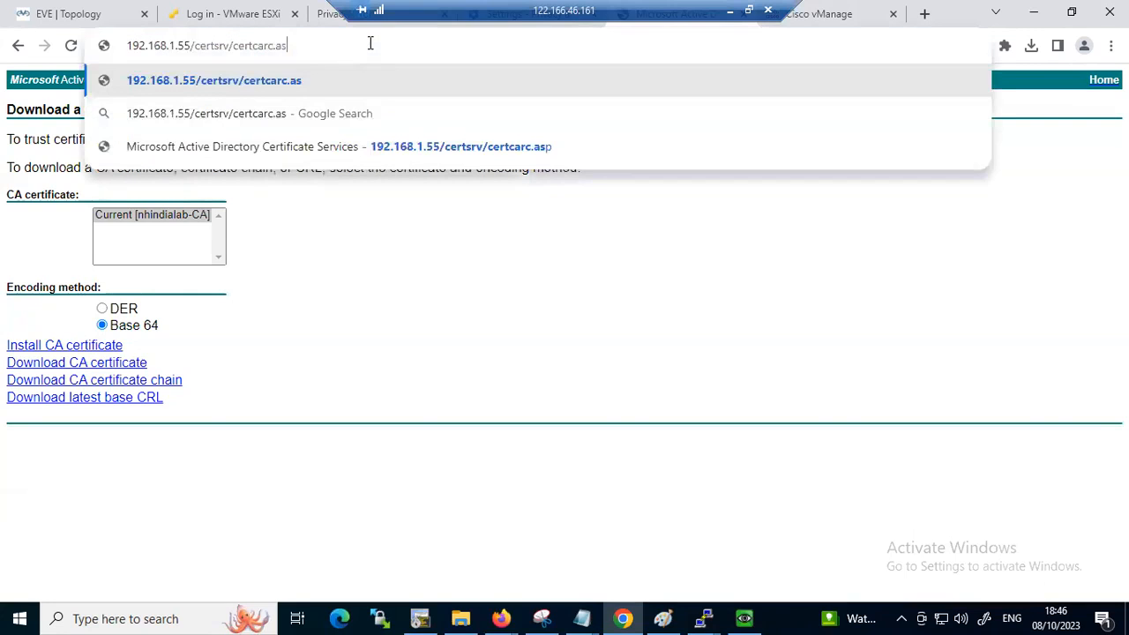
key(BackSpace)
key(BackSpace)
key(BackSpace)
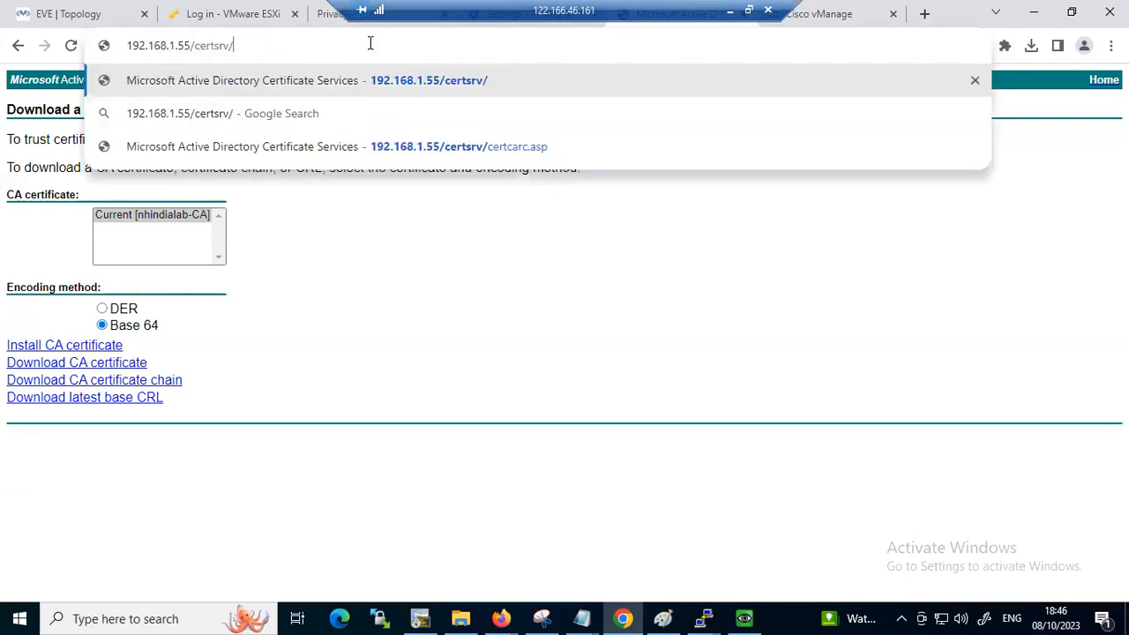
key(Return)
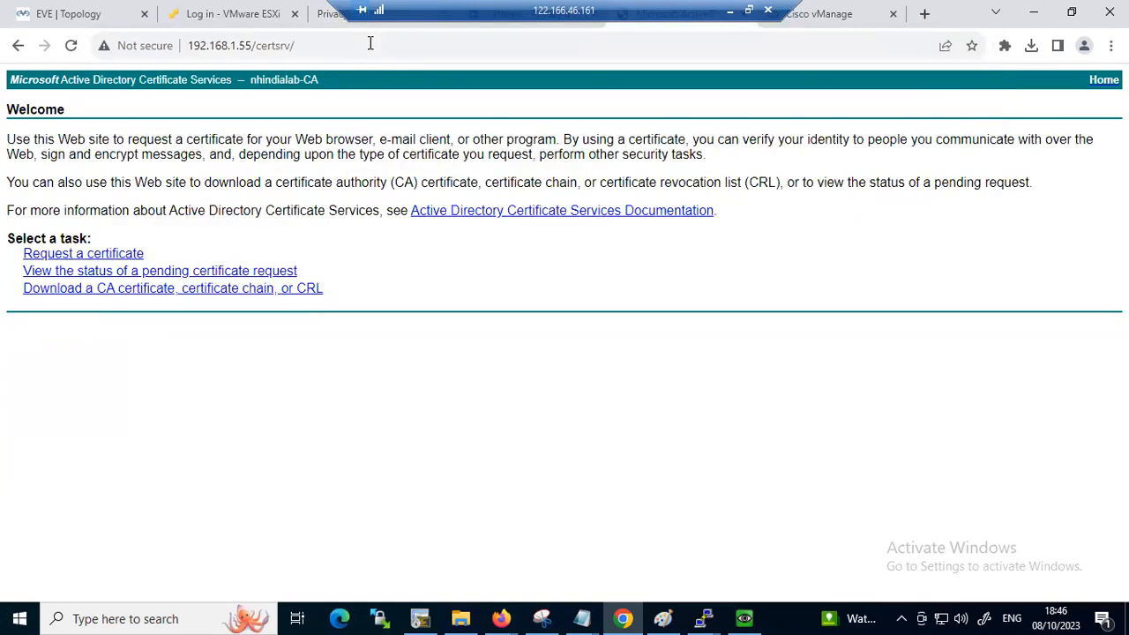
click(95, 256)
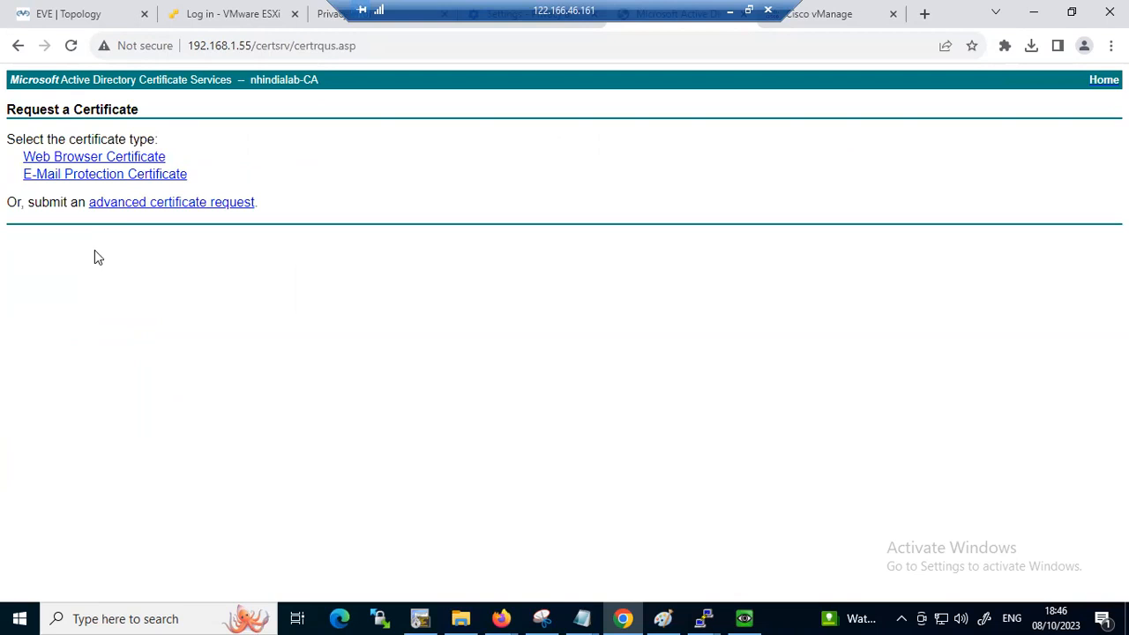
click(141, 202)
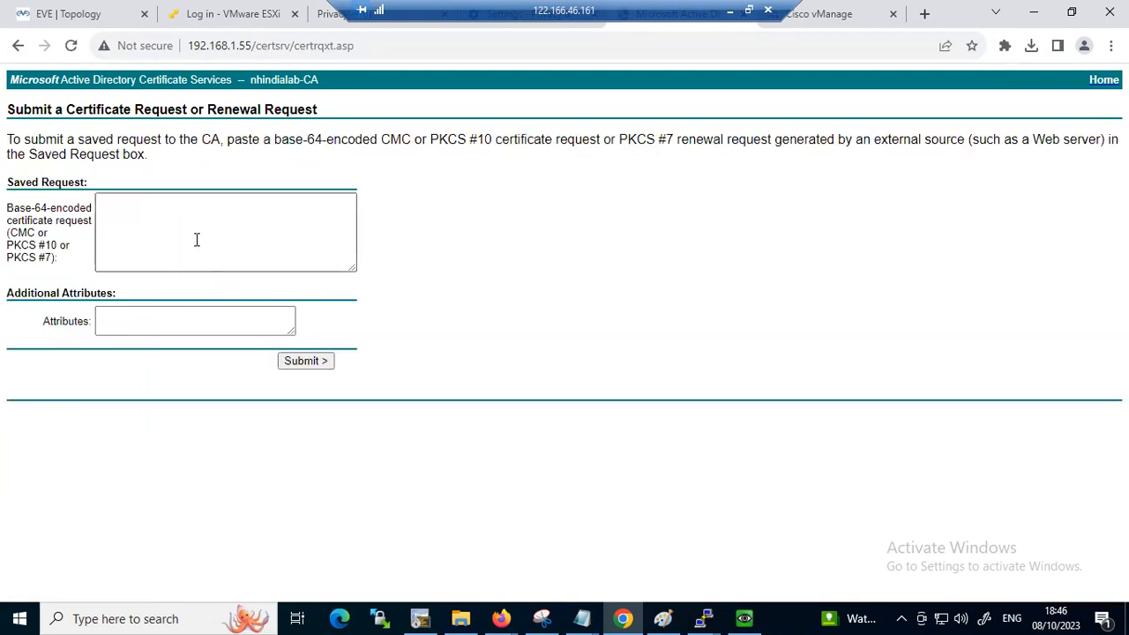
click(165, 215)
key(ctrl+v)
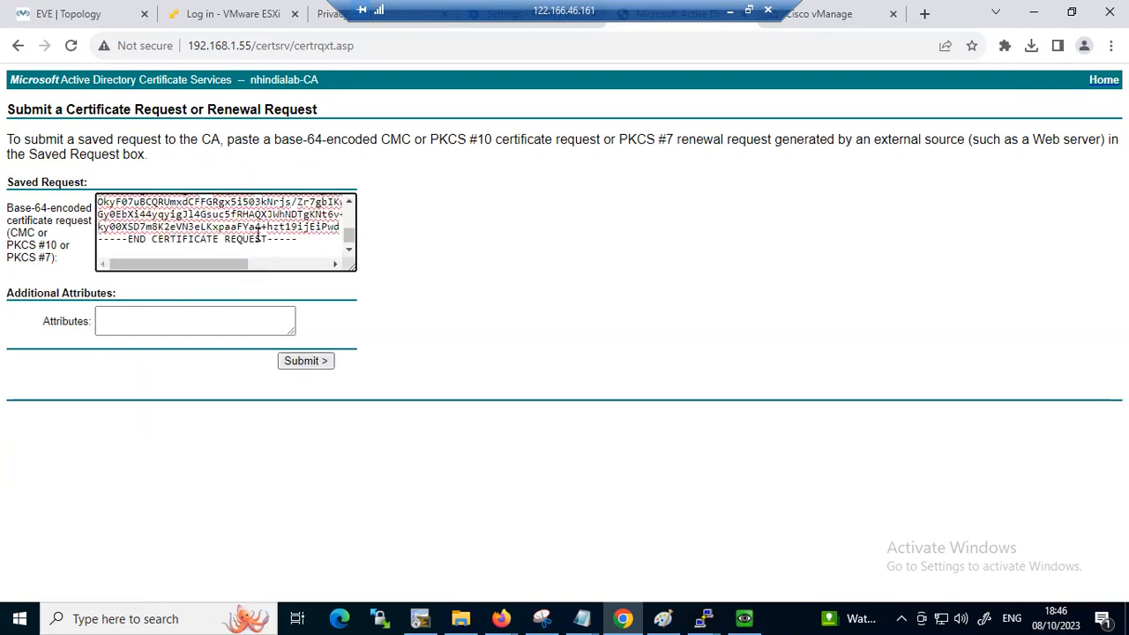
click(393, 44)
click(393, 44)
key(BackSpace)
key(BackSpace)
key(BackSpace)
key(BackSpace)
key(BackSpace)
key(BackSpace)
key(BackSpace)
key(BackSpace)
key(BackSpace)
key(BackSpace)
key(BackSpace)
key(BackSpace)
key(BackSpace)
key(BackSpace)
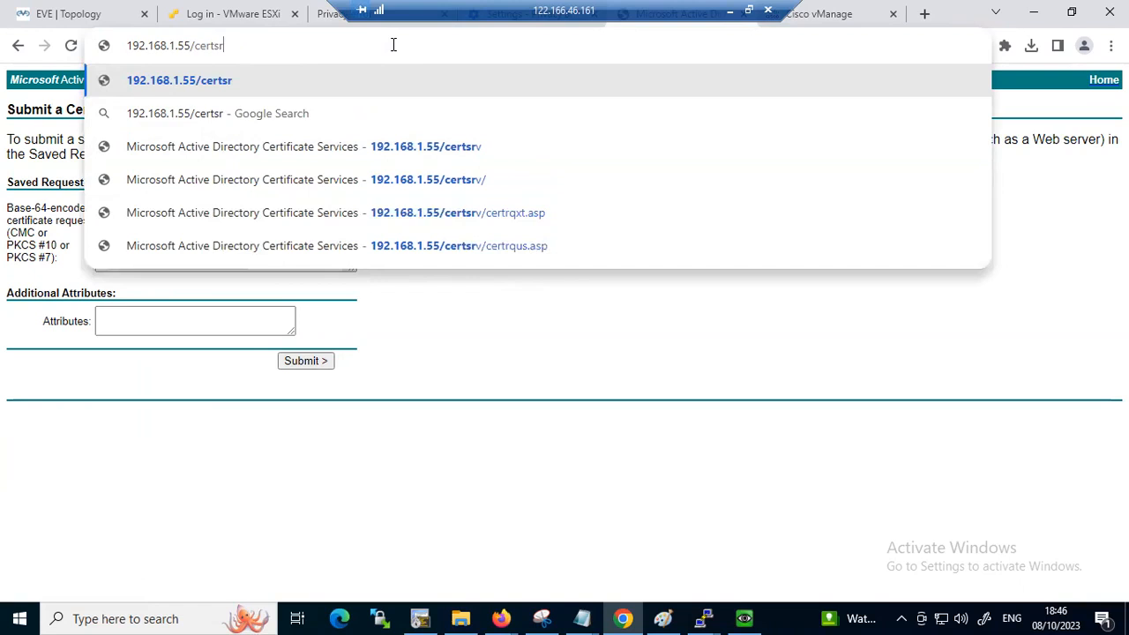
text(v/)
key(Return)
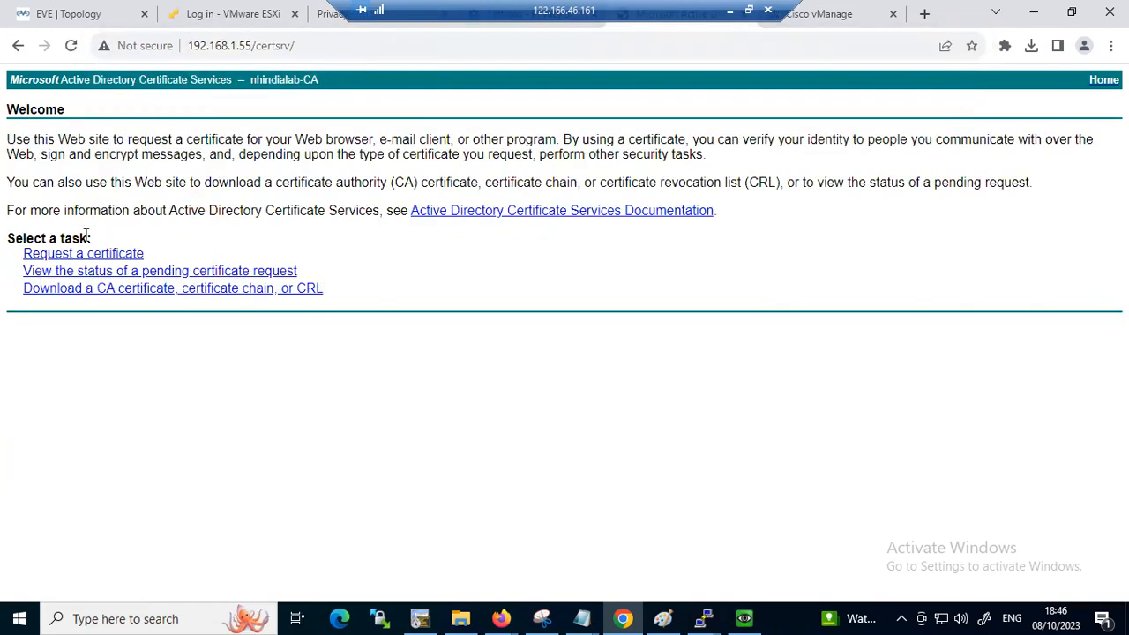
Submit an advanced certificate request to nhindialab-CA with the copied vManage CSR as the saved request
click(84, 253)
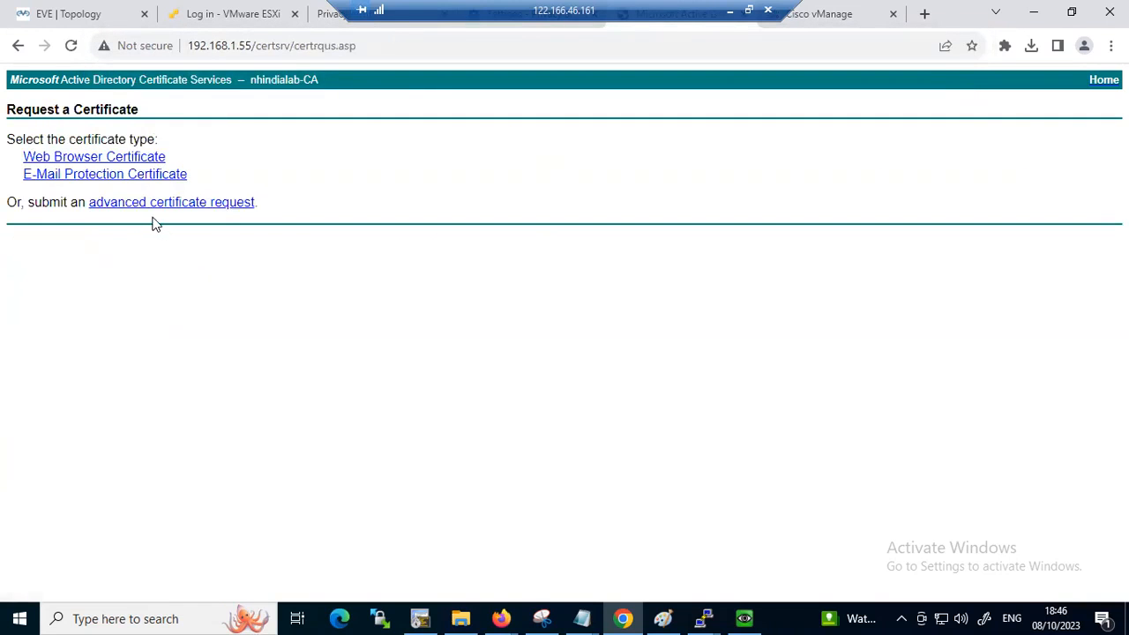
click(144, 208)
click(199, 240)
key(ctrl+v)
click(323, 362)
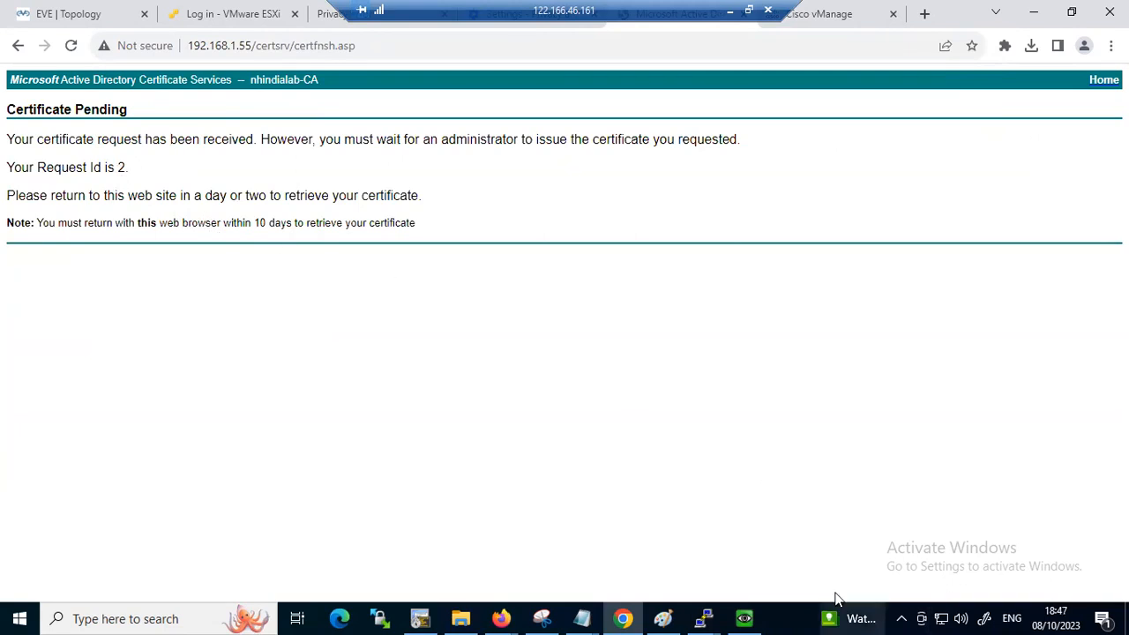
Switch to the Winserver console and issue pending request 2 under nhindialab-CA in the Active Directory Certificate Services role
click(743, 619)
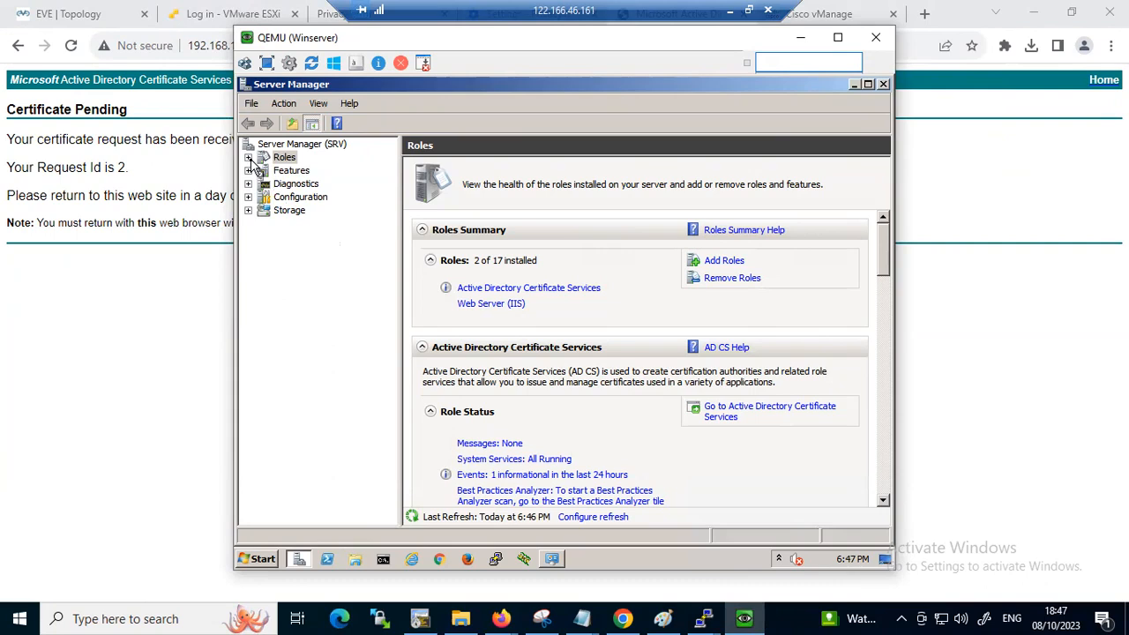
click(248, 158)
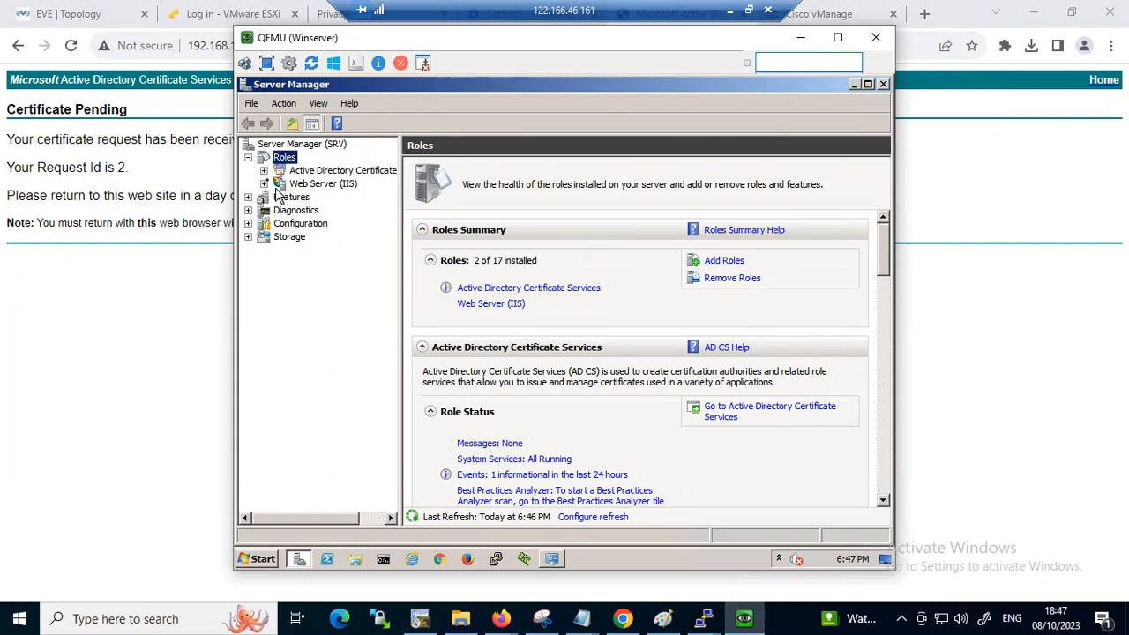
click(263, 170)
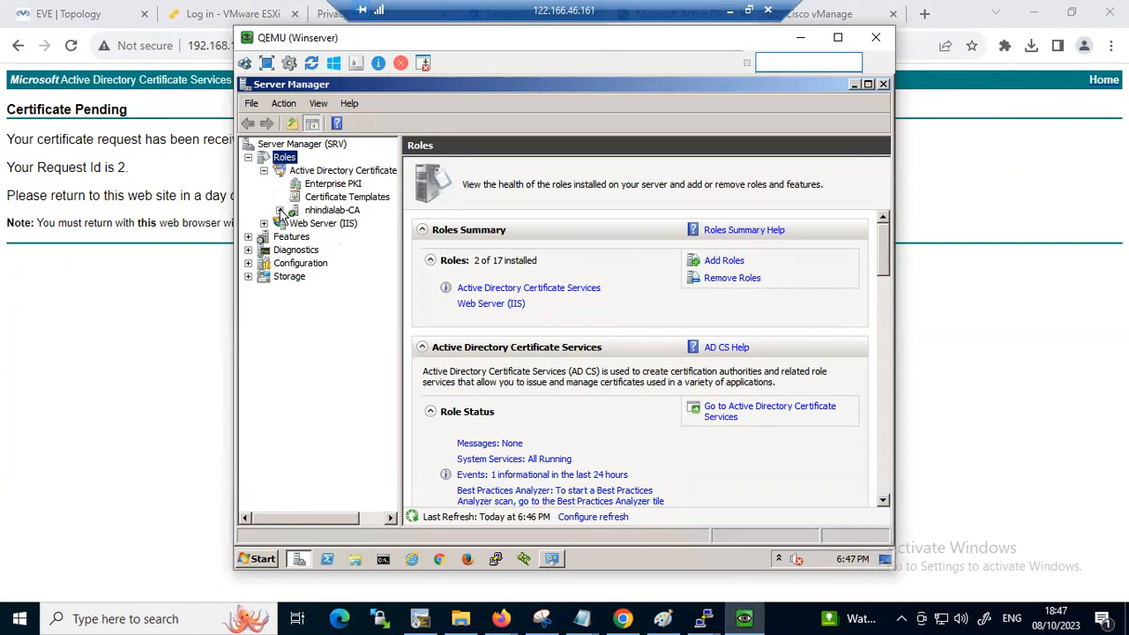
click(279, 210)
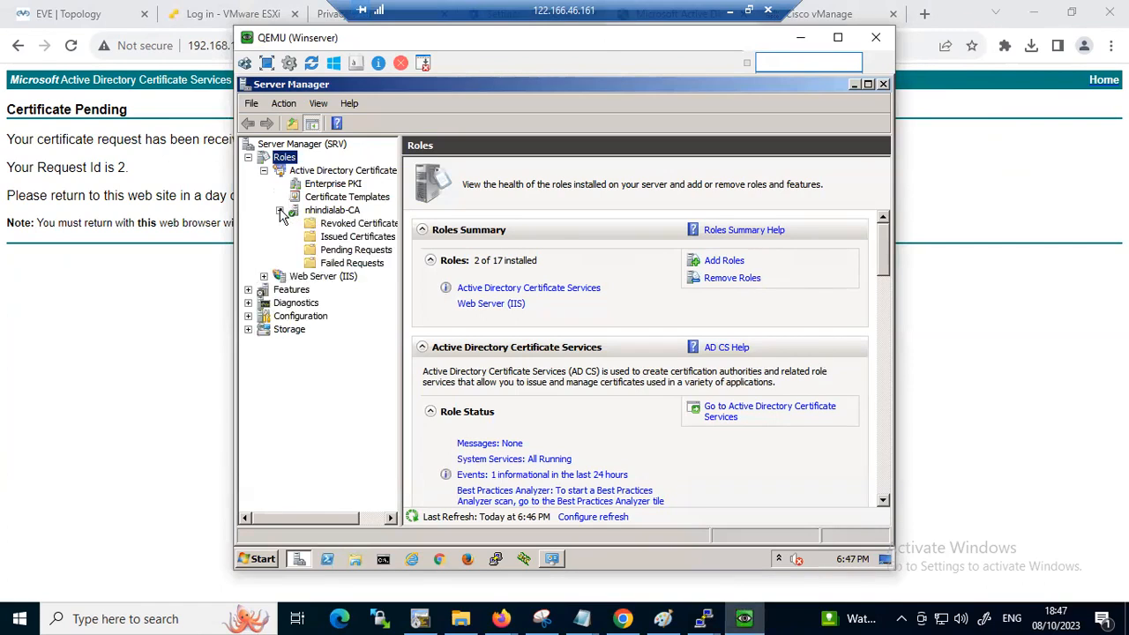
click(349, 251)
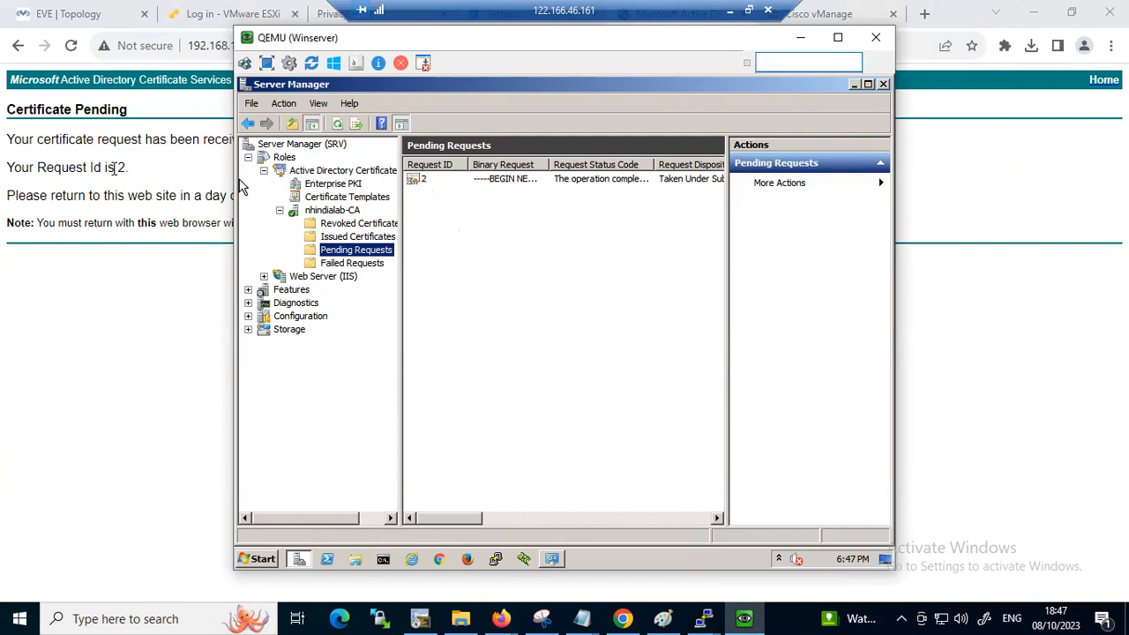
right_click(424, 186)
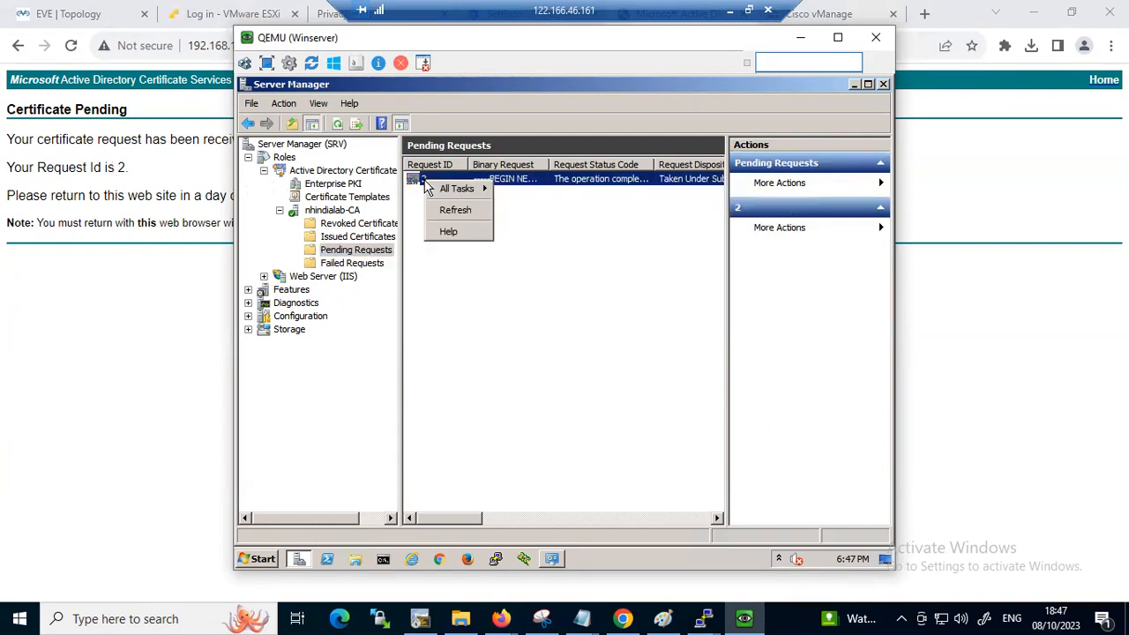
mouse_move(479, 192)
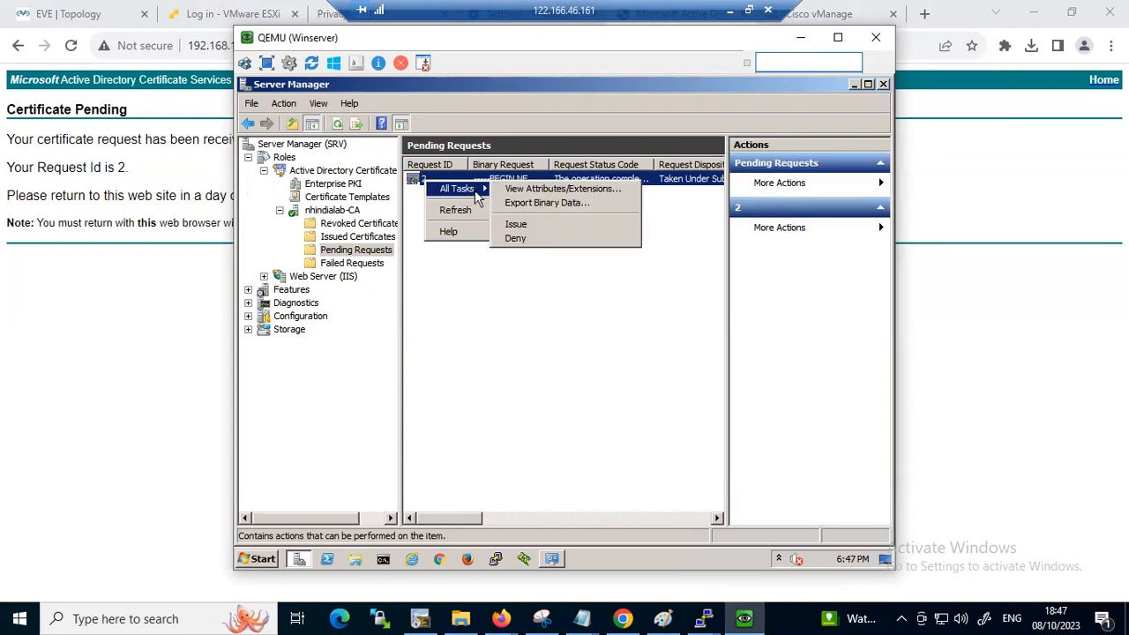
click(521, 228)
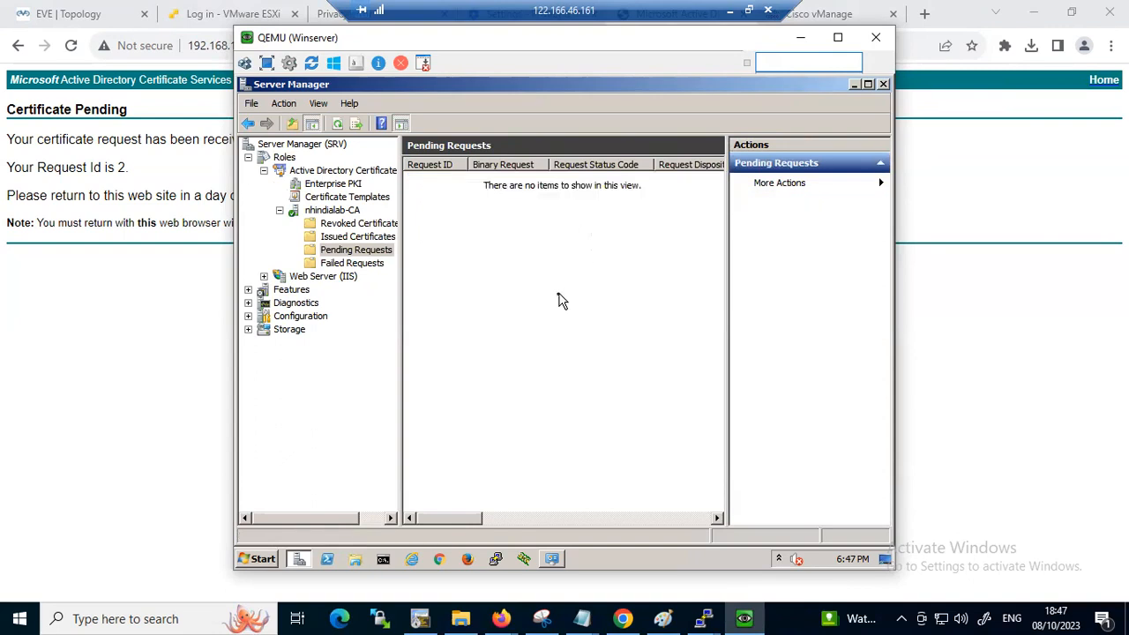
Switch back to the Certificate Services page in the browser and load its home page at 192.168.1.55/certsrv
click(205, 215)
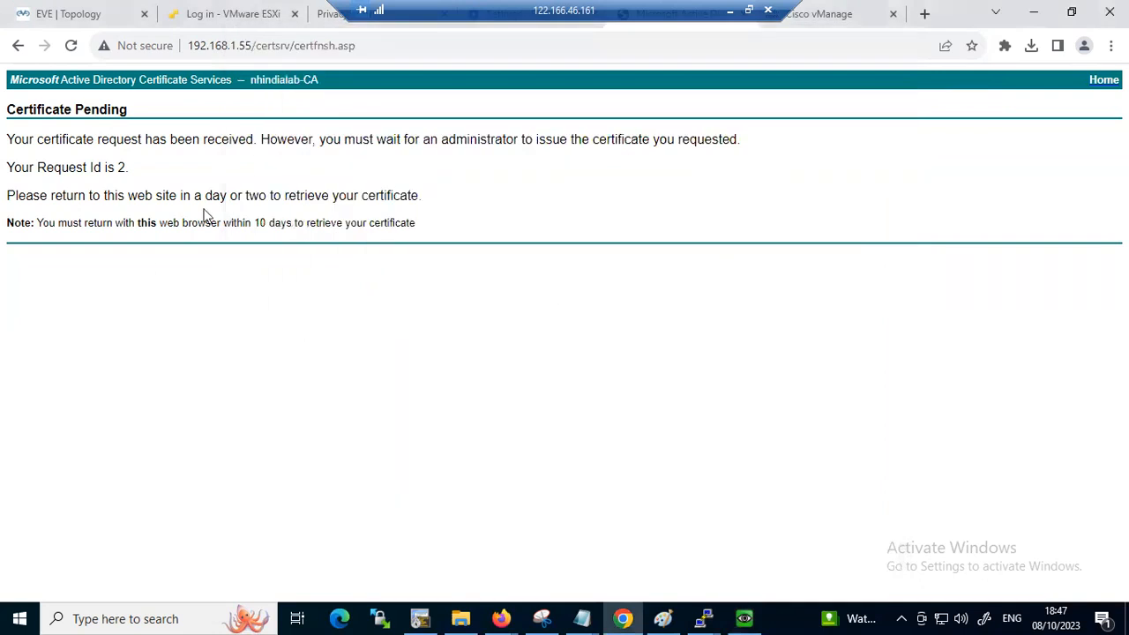
click(368, 46)
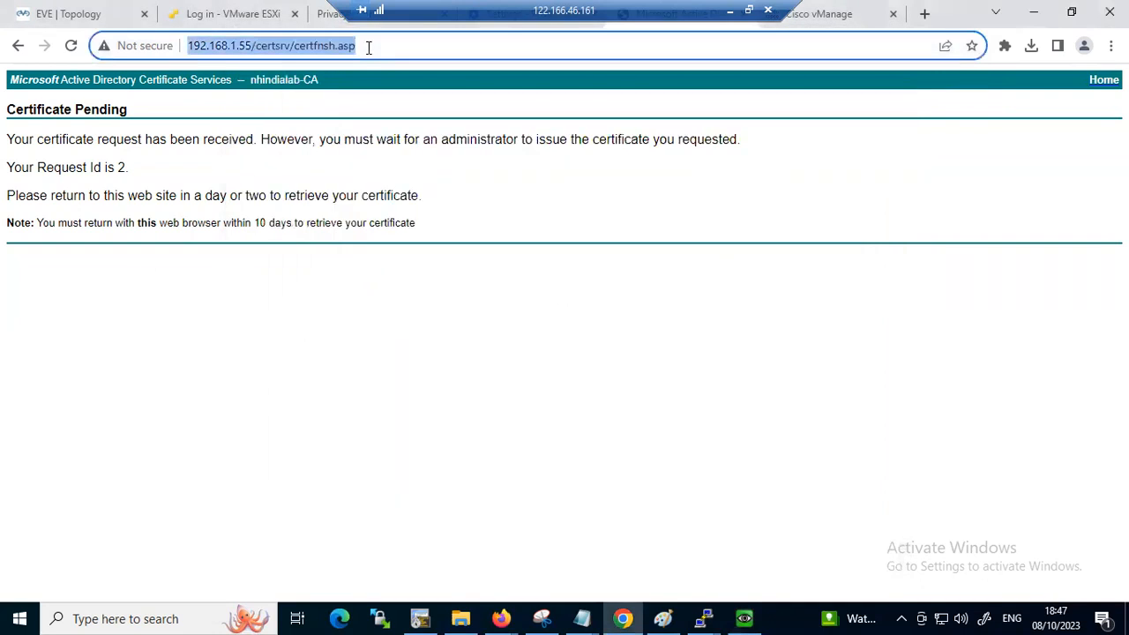
click(368, 48)
key(BackSpace)
key(BackSpace)
key(BackSpace)
key(BackSpace)
key(BackSpace)
key(BackSpace)
key(BackSpace)
key(BackSpace)
key(BackSpace)
key(BackSpace)
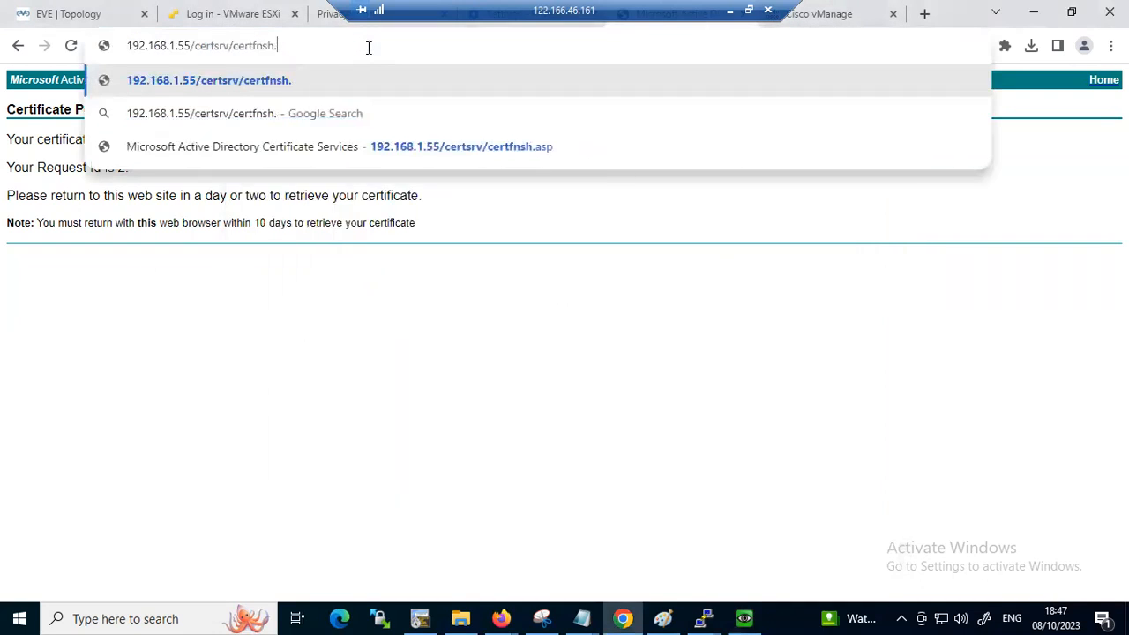
key(BackSpace)
key(BackSpace)
key(BackSpace)
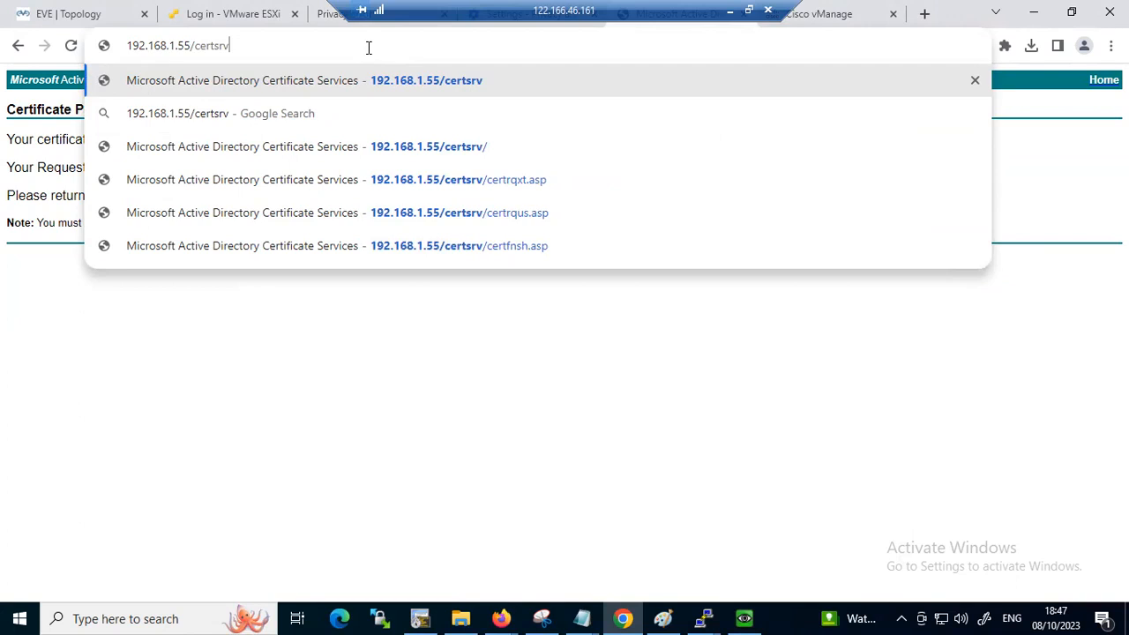
key(Return)
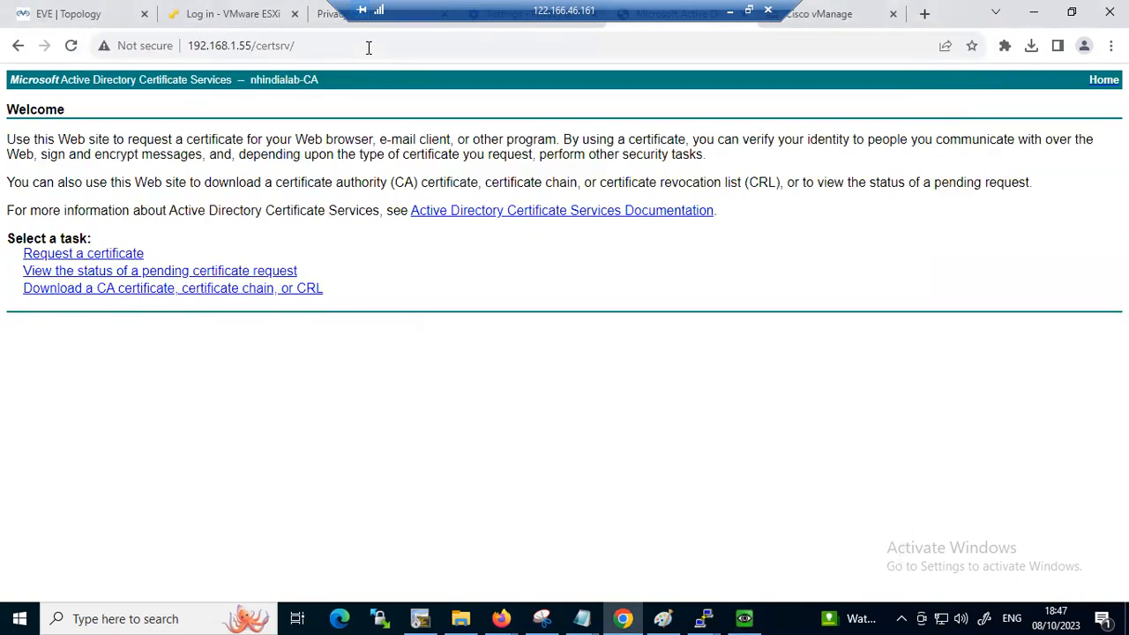
Open the issued certificate from the pending request status and download it Base 64 encoded
click(75, 274)
click(150, 159)
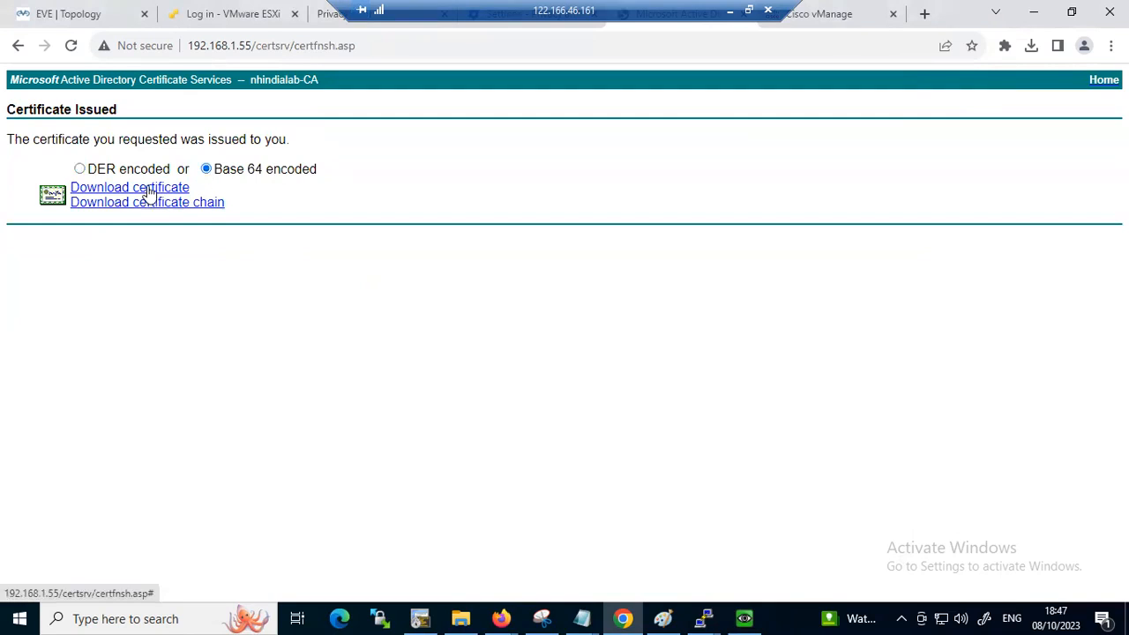
click(148, 194)
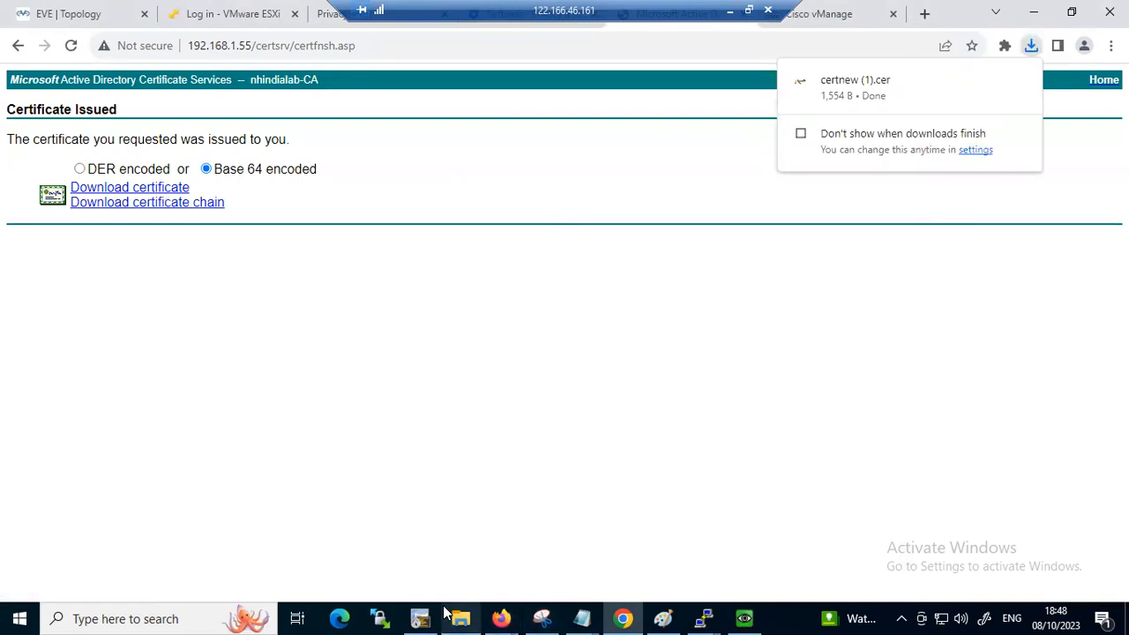
In File Explorer, copy certnew (1).cer from Downloads into the desktop folder that holds Root.cer
mouse_move(447, 615)
click(431, 496)
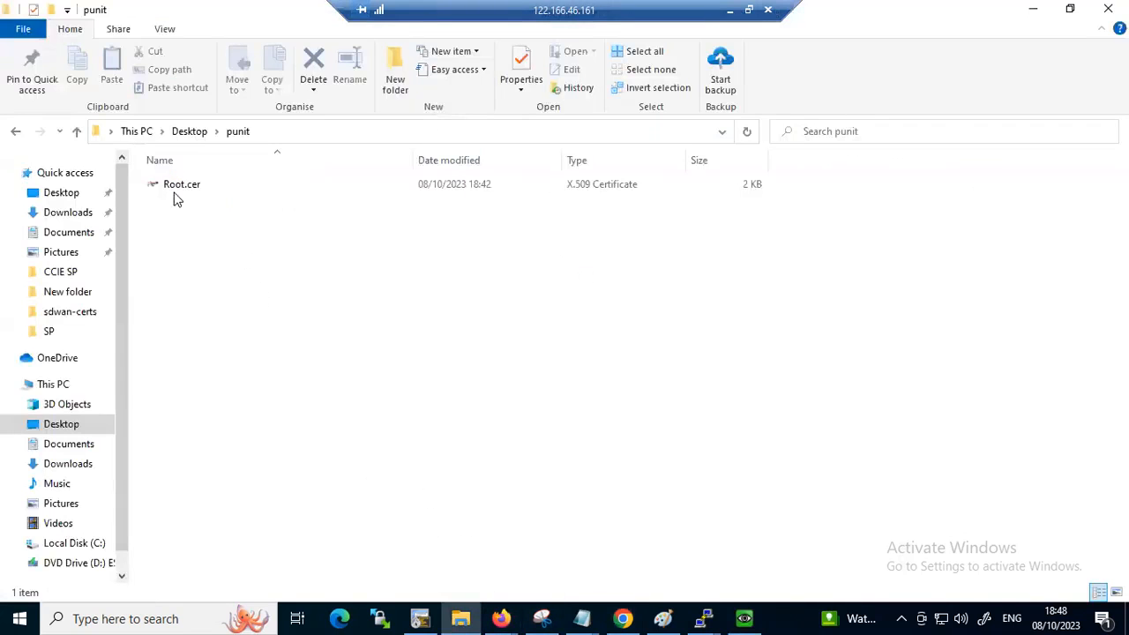
click(67, 212)
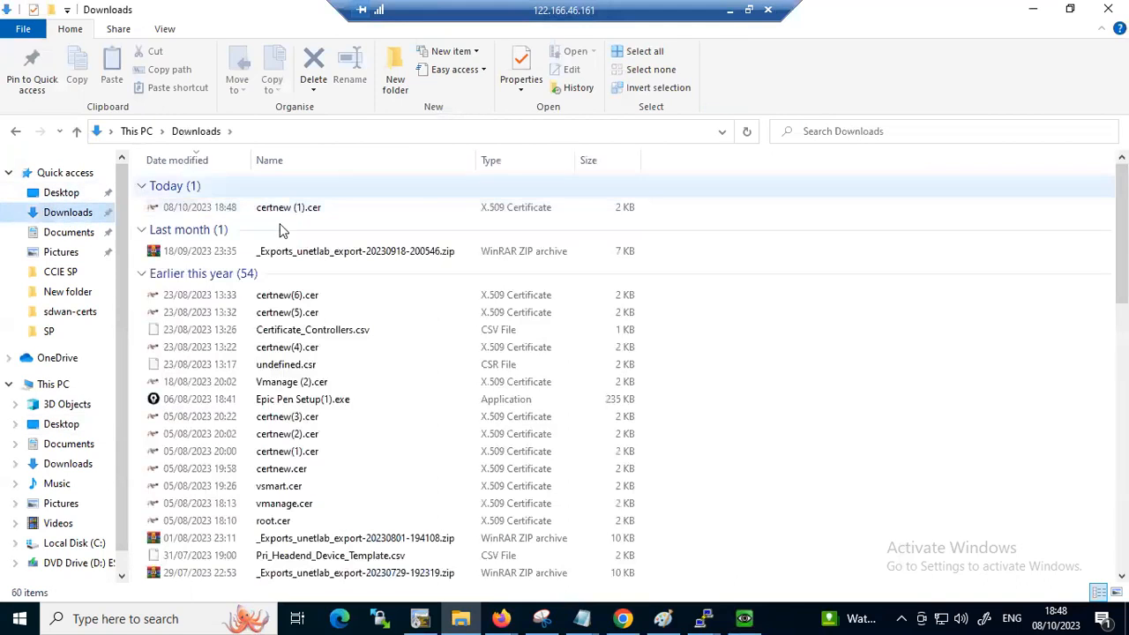
right_click(263, 207)
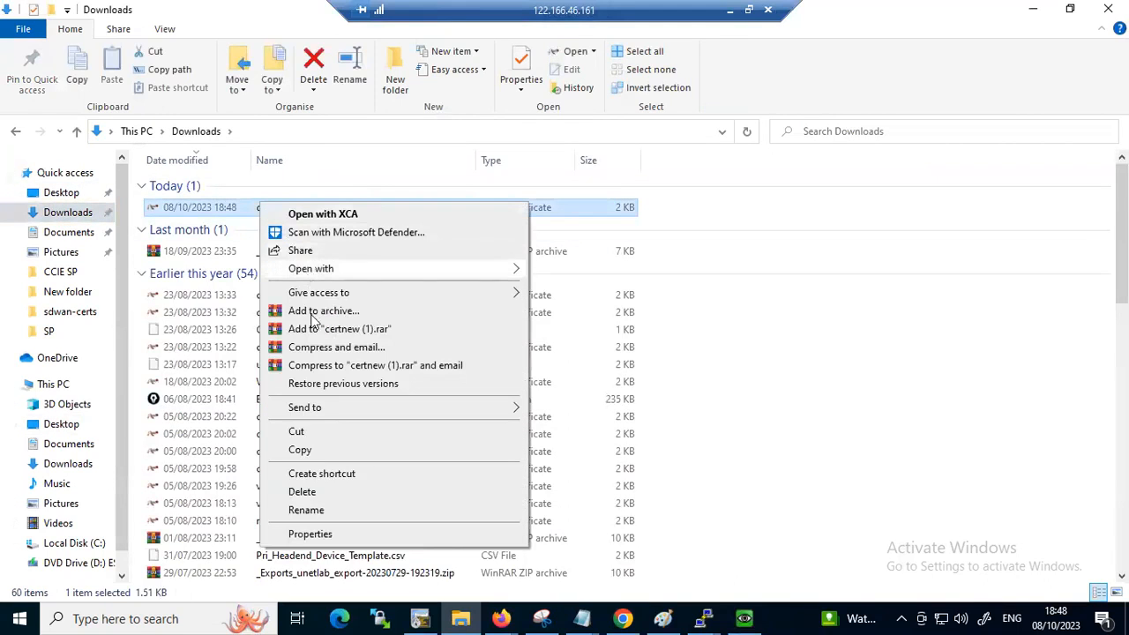
click(298, 449)
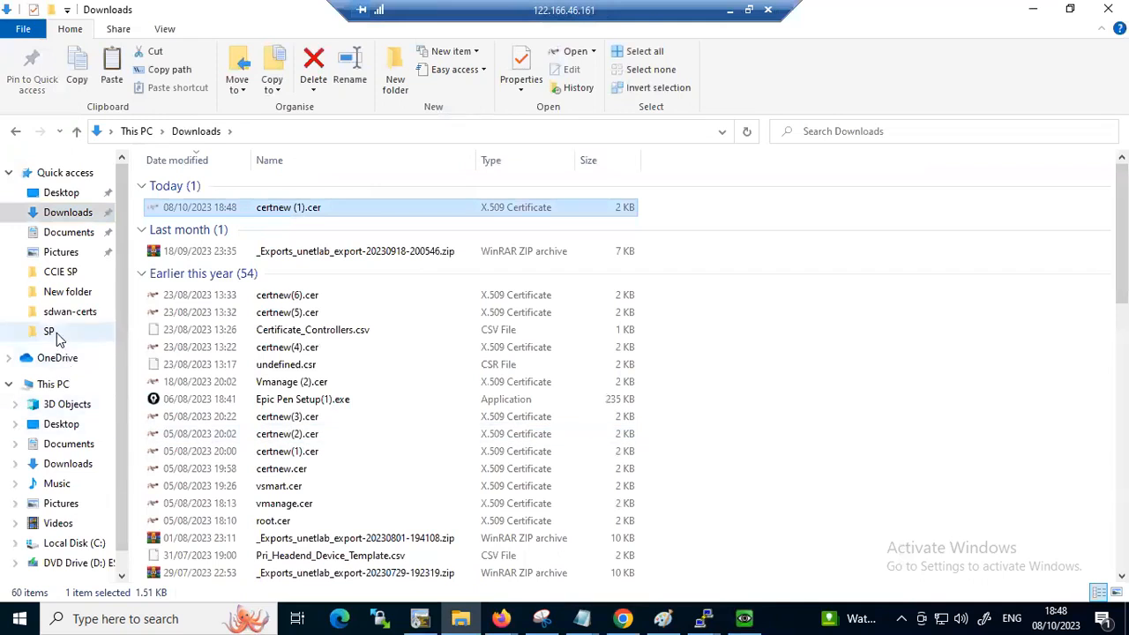
click(56, 192)
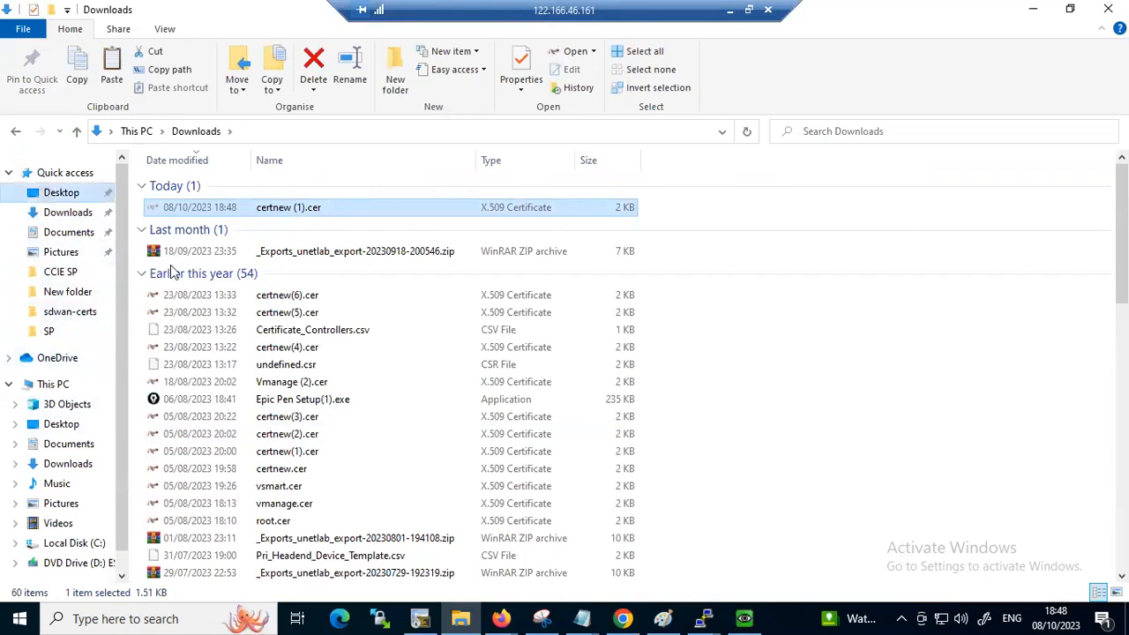
double_click(175, 272)
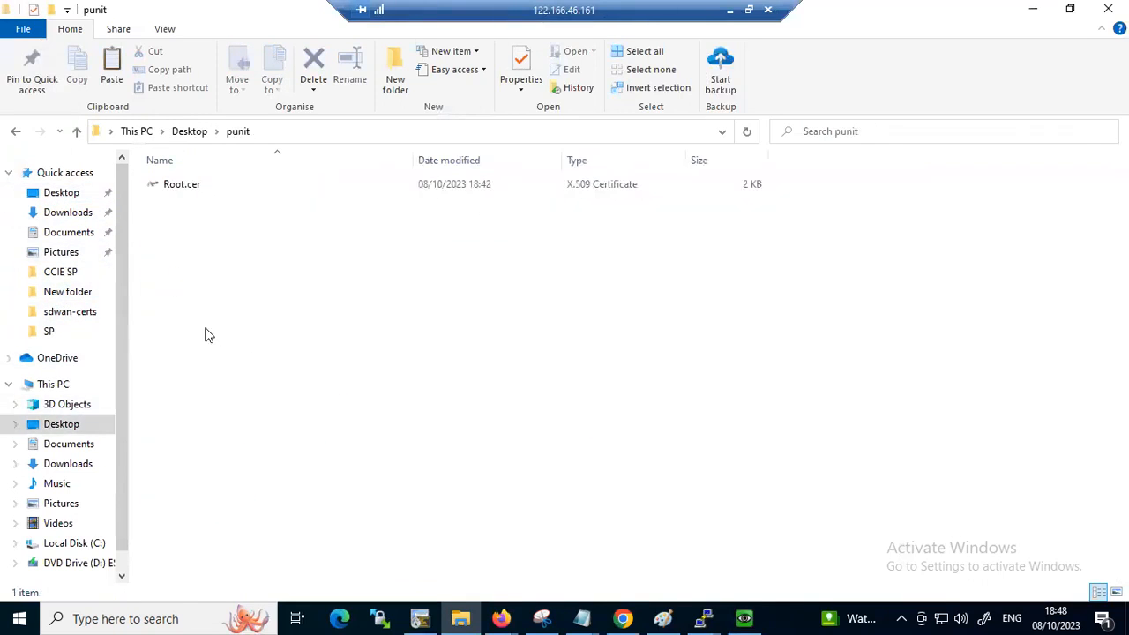
right_click(209, 333)
mouse_move(386, 536)
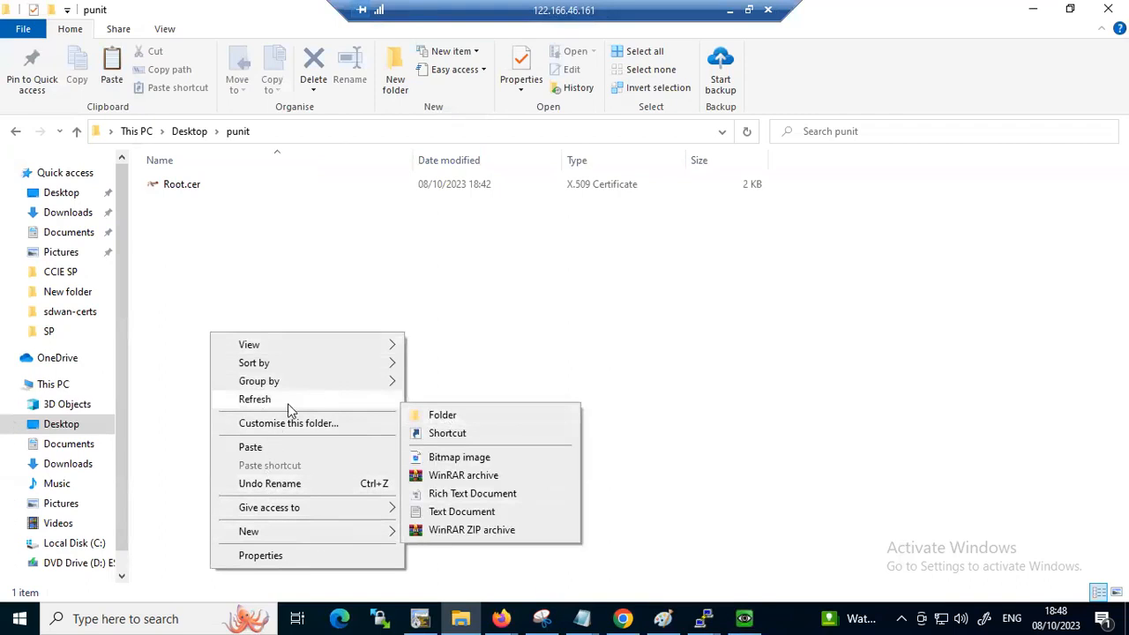
click(300, 448)
Rename the copied certnew (1).cer file as Vmanage.cer
right_click(181, 208)
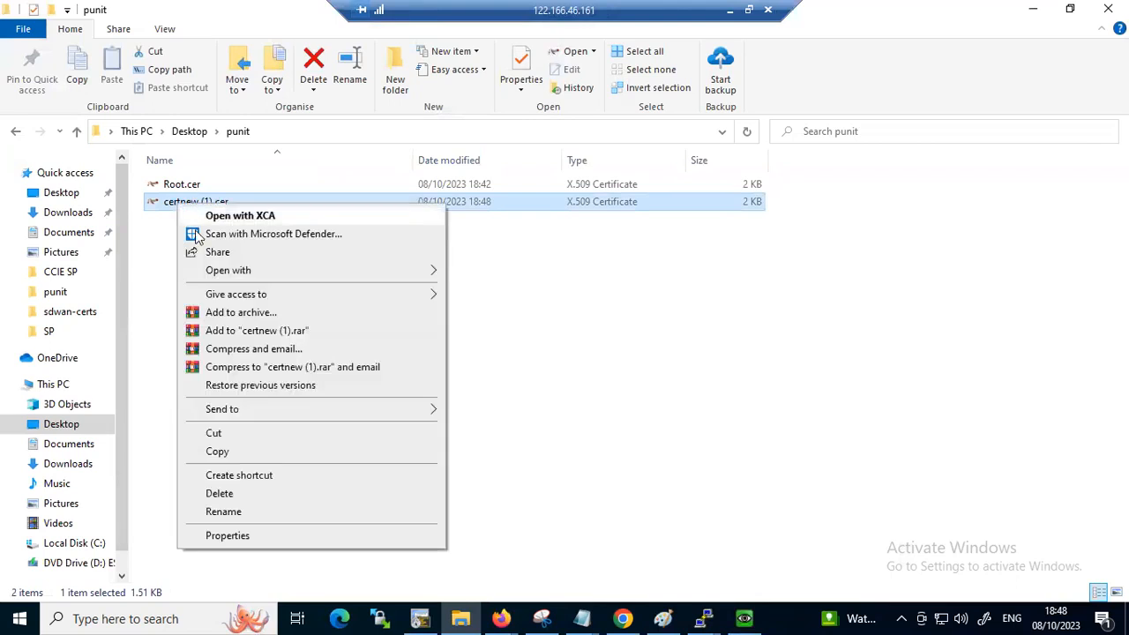
click(231, 512)
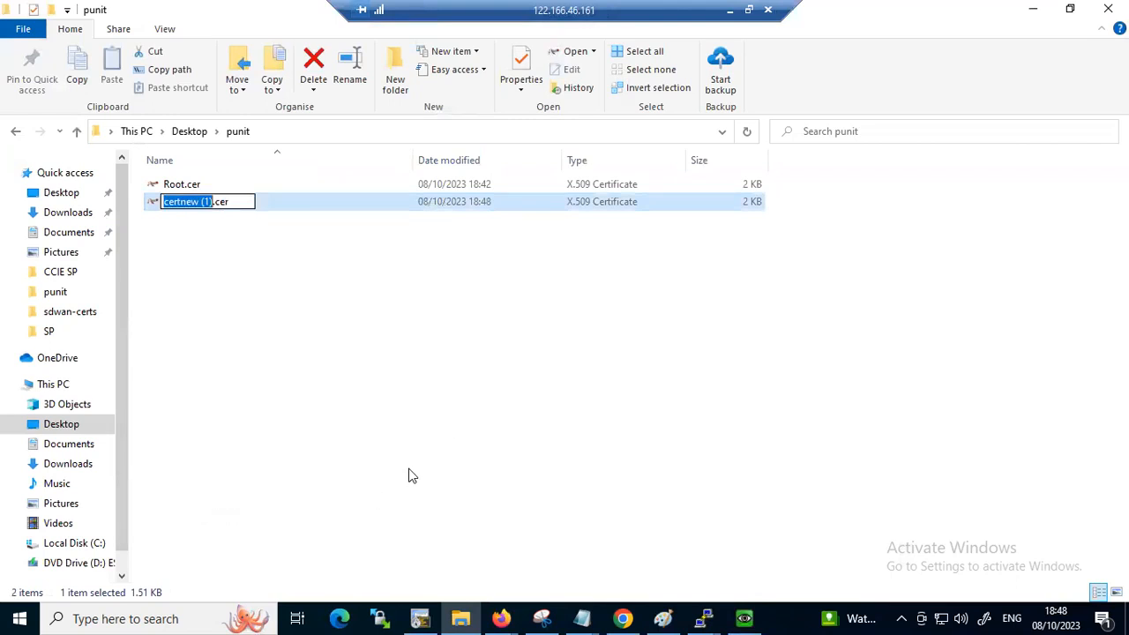
text(V)
text(man)
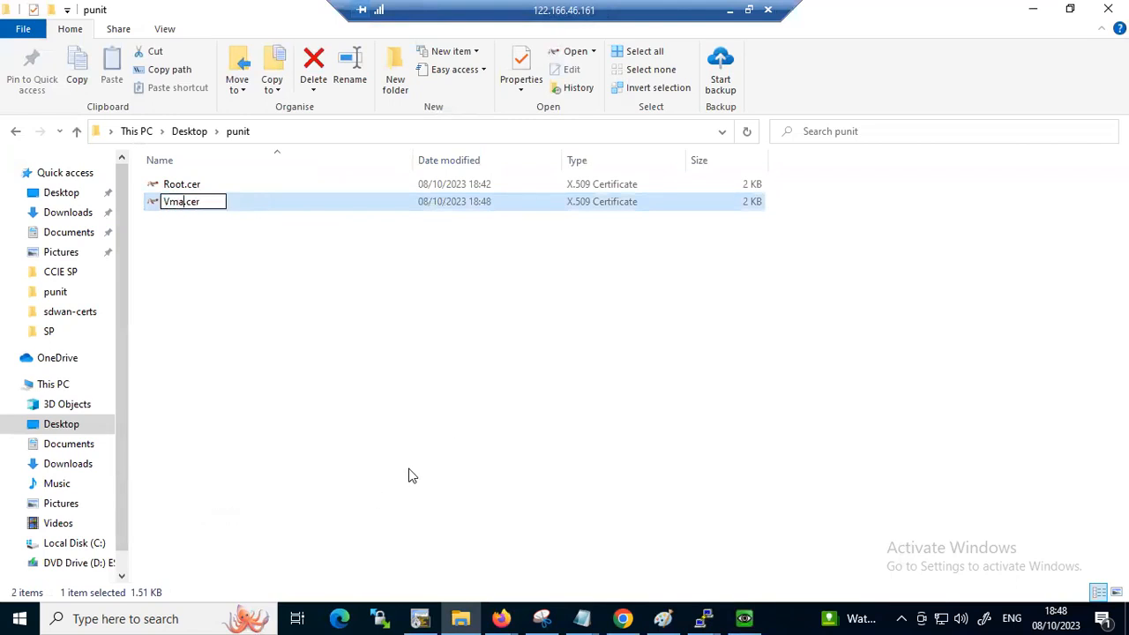
text(age)
key(Return)
click(422, 454)
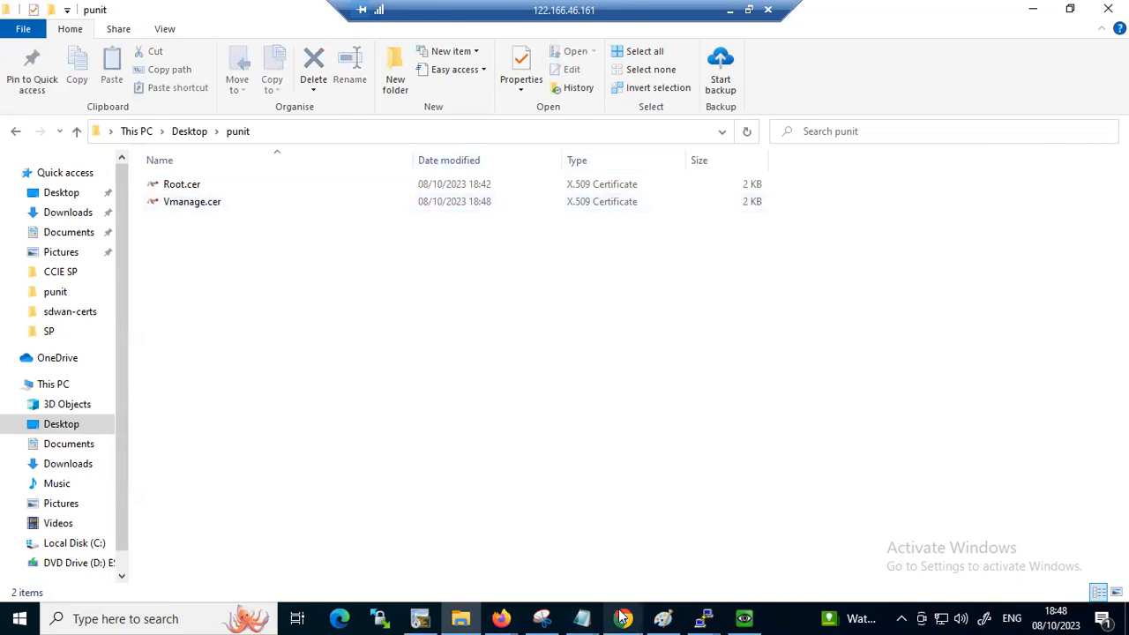
Switch to Cisco vManage, close the CSR dialog, and install the controller certificate from Vmanage.cer with all file types listed
key(alt+Tab)
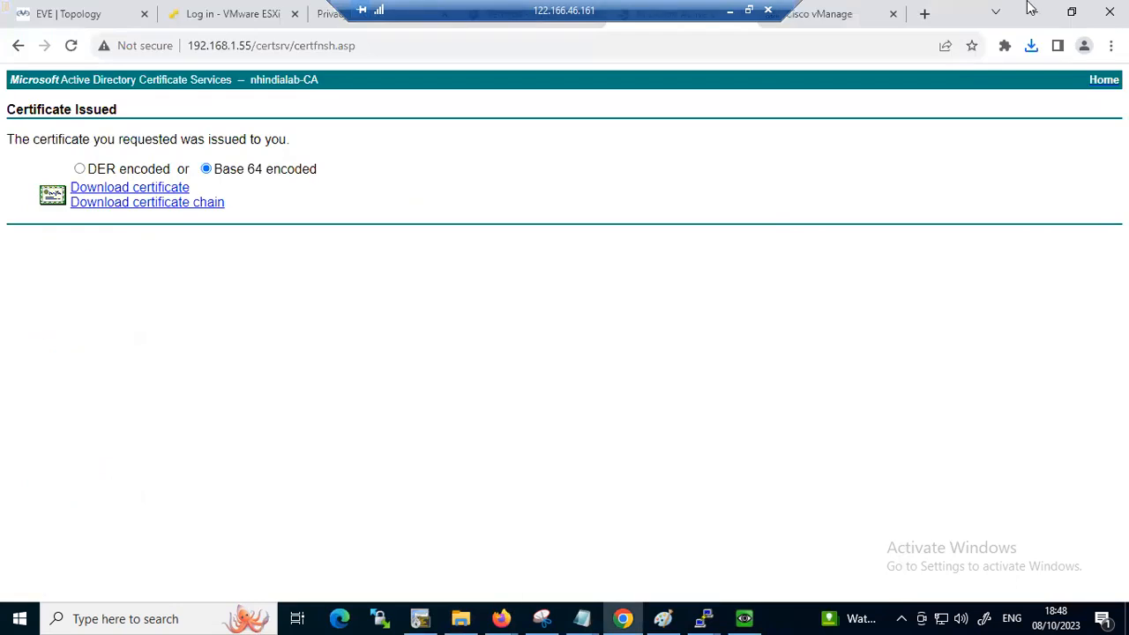
click(850, 12)
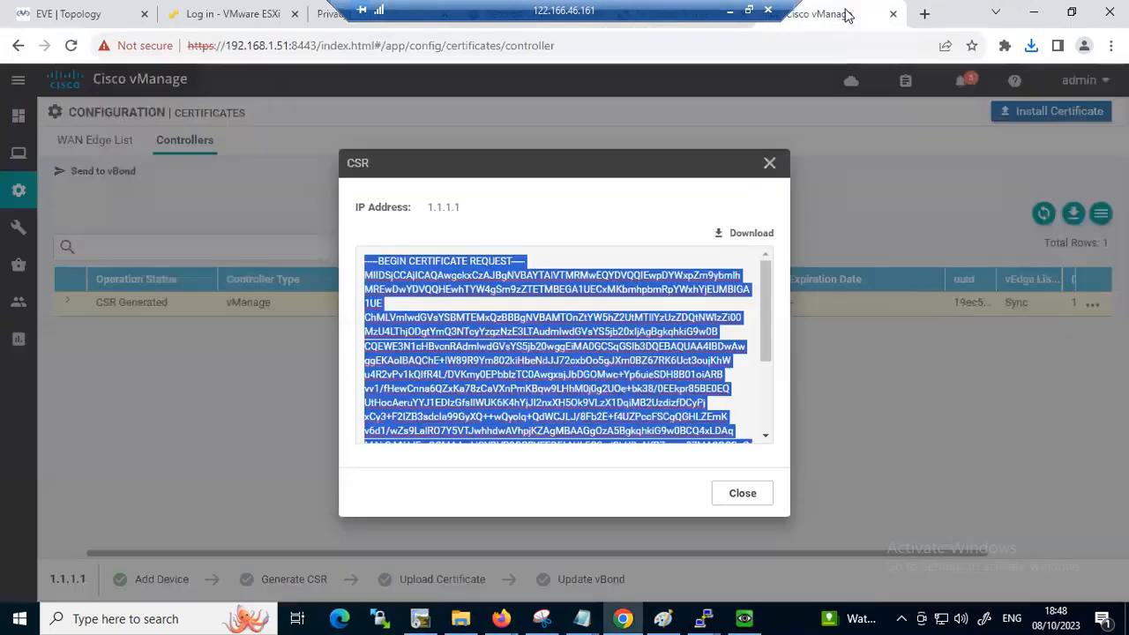
click(769, 164)
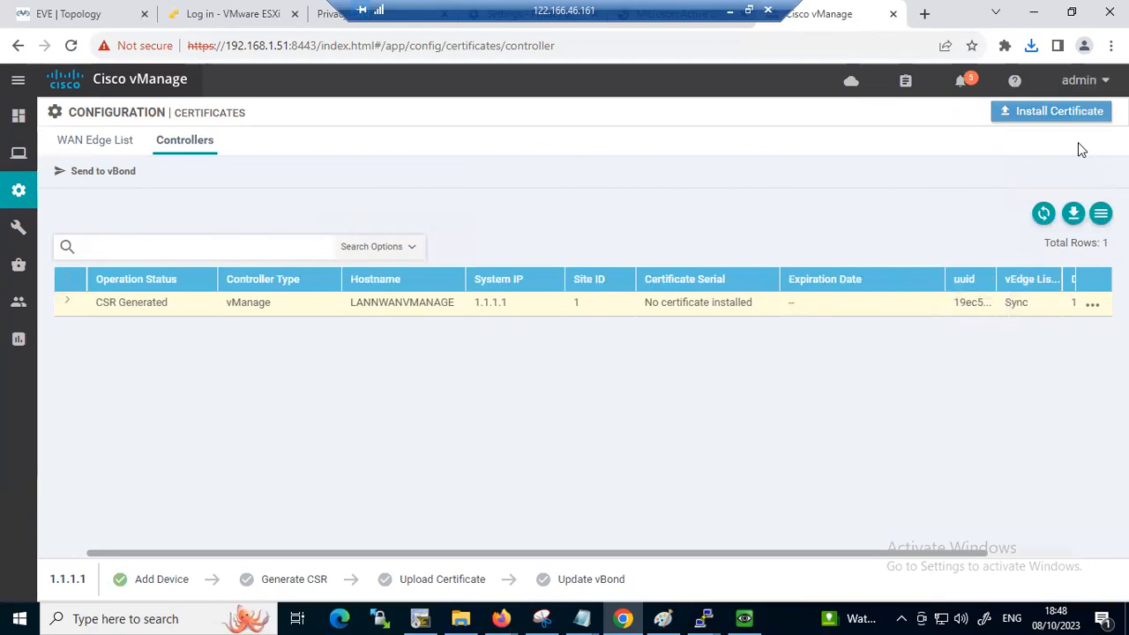
click(1071, 112)
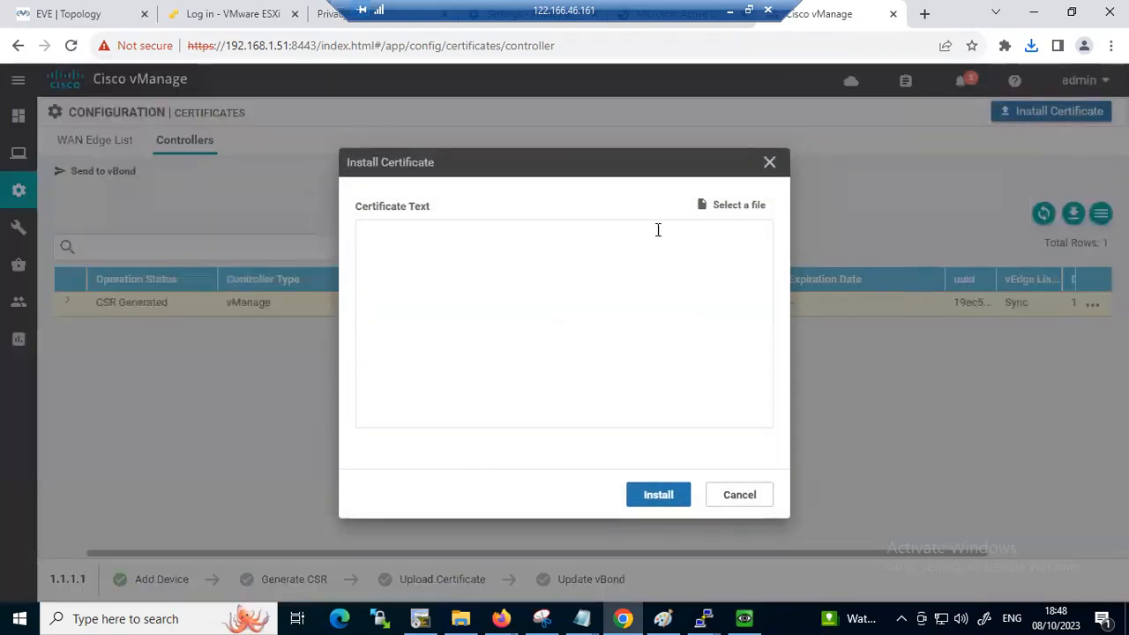
click(739, 205)
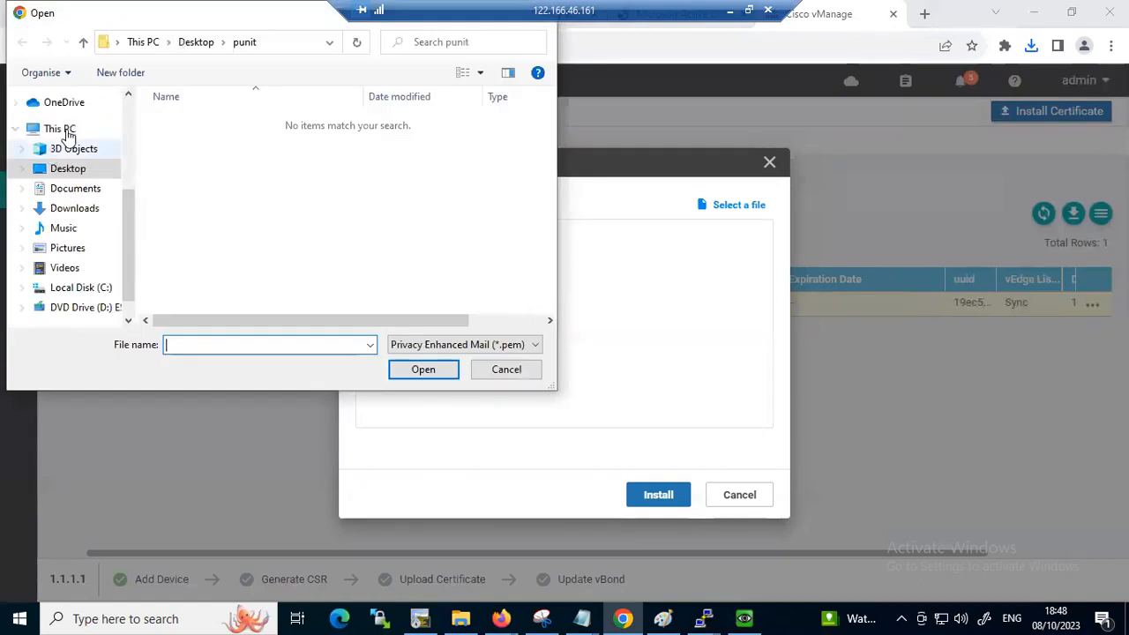
click(419, 350)
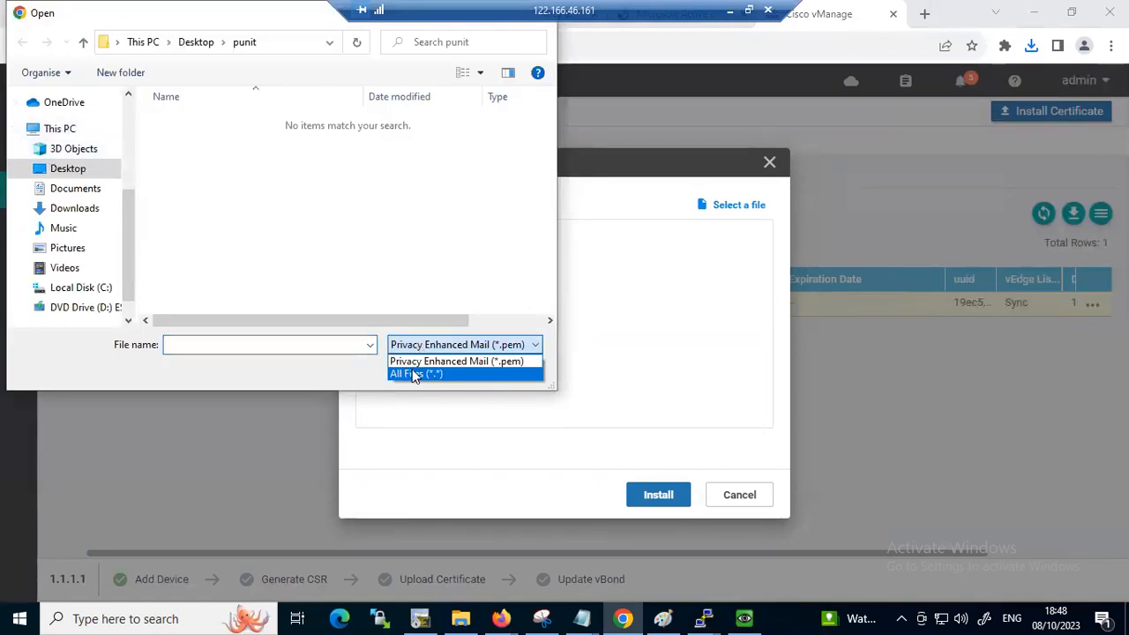
click(416, 375)
click(216, 138)
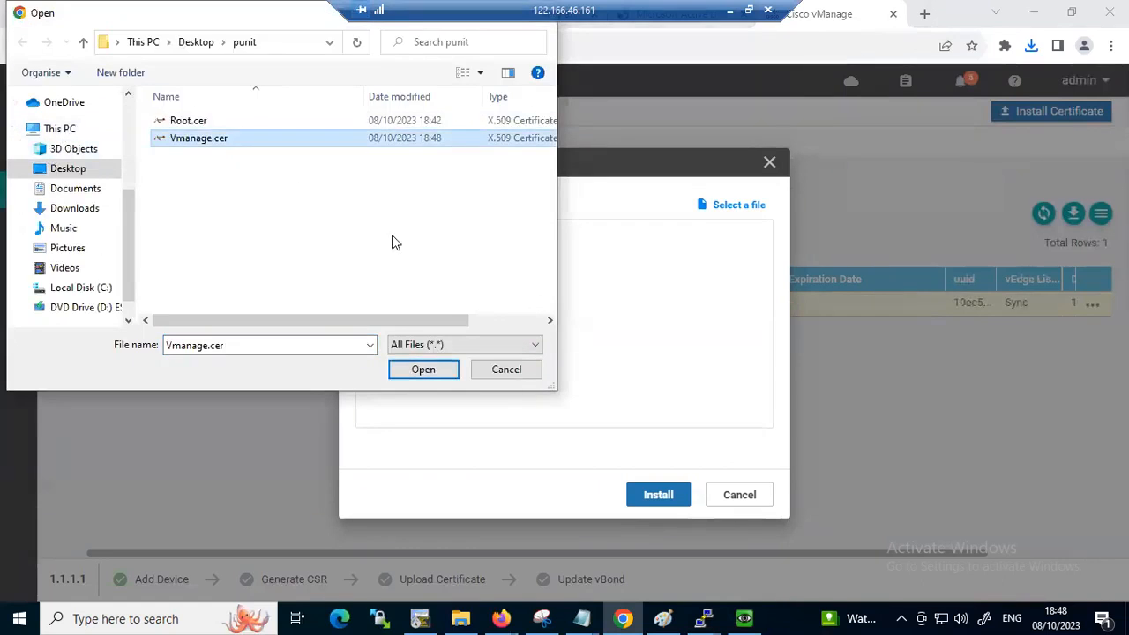
click(418, 372)
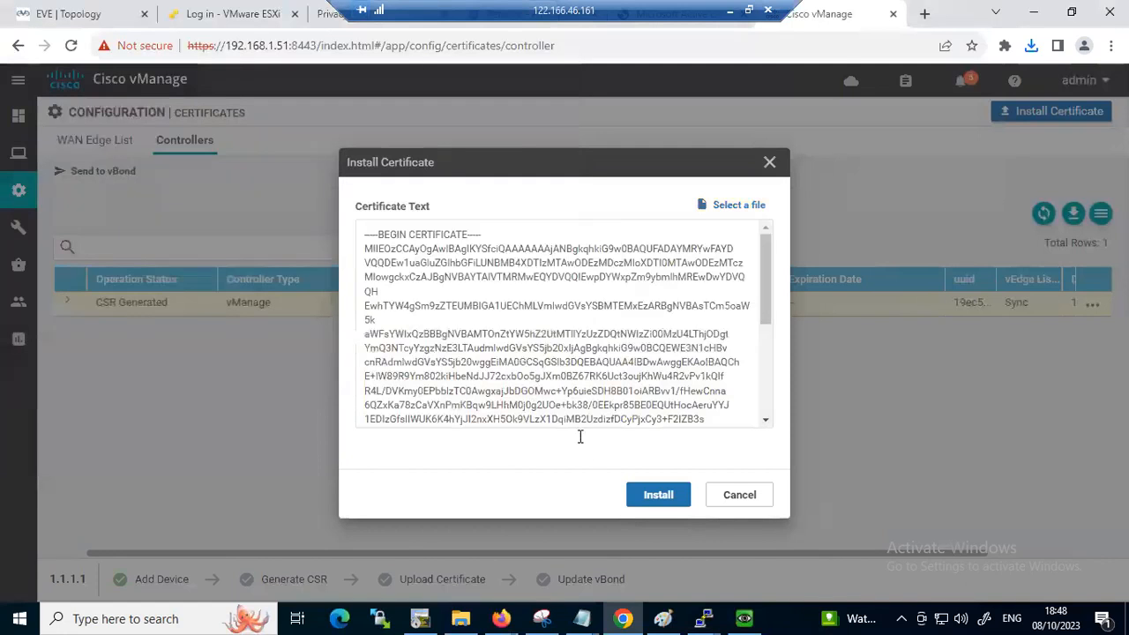
click(656, 501)
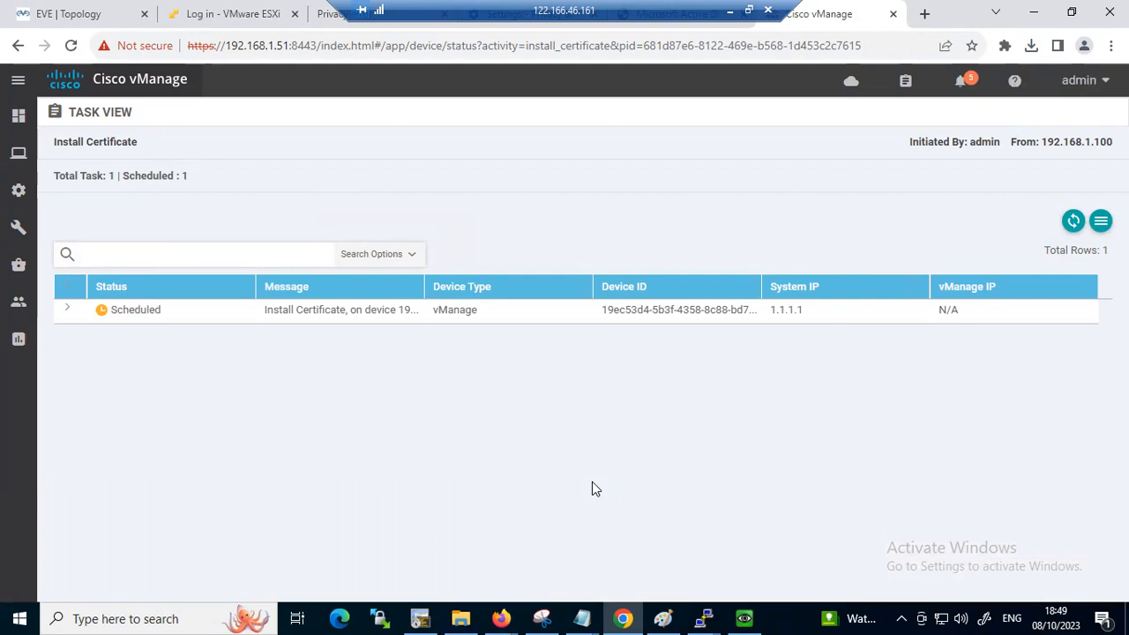
Expand the vManage entry in the Install Certificate task to read its log
click(69, 312)
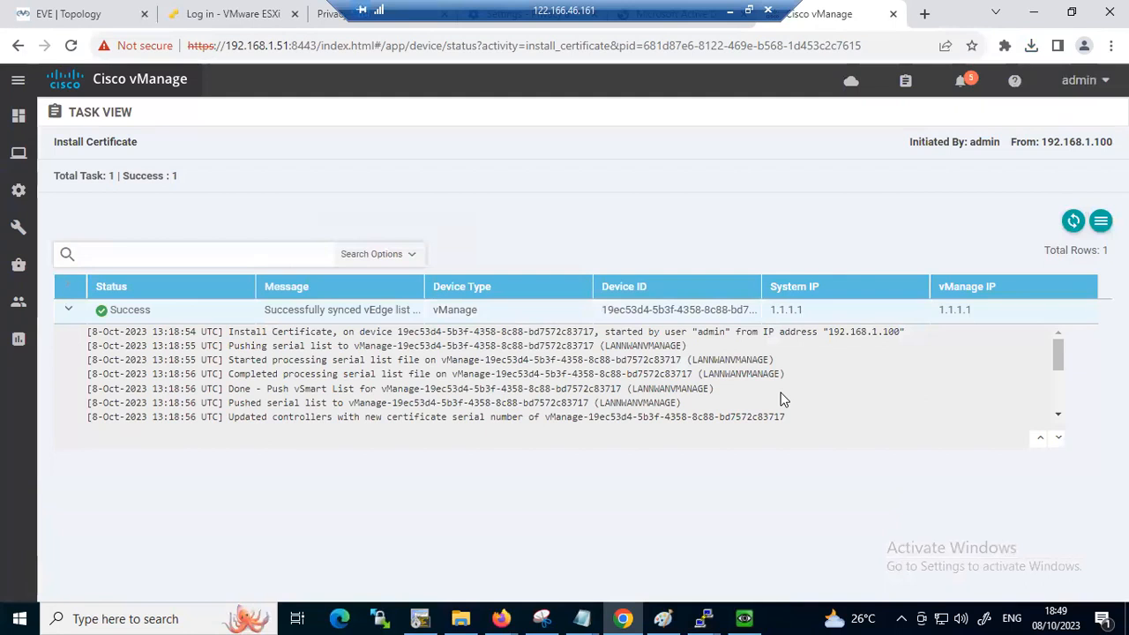
click(1071, 12)
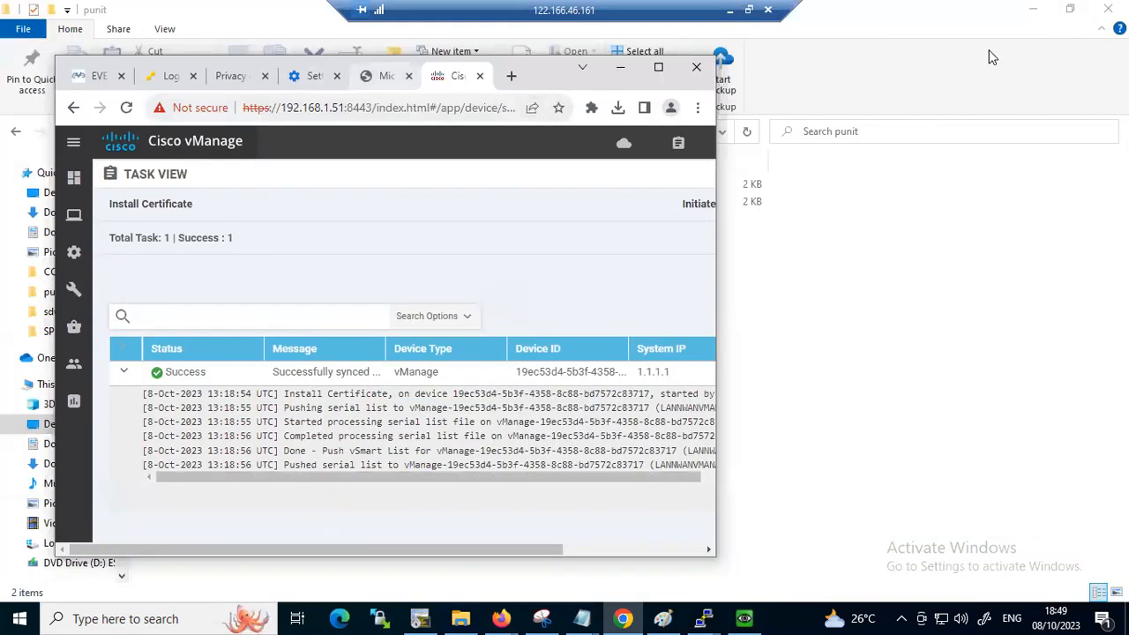
Review the nhindialab-CA issued-certificate page and its 192.168.1.55/certsrv address along with Winserver's pending requests, and return to the vManage task view
click(388, 76)
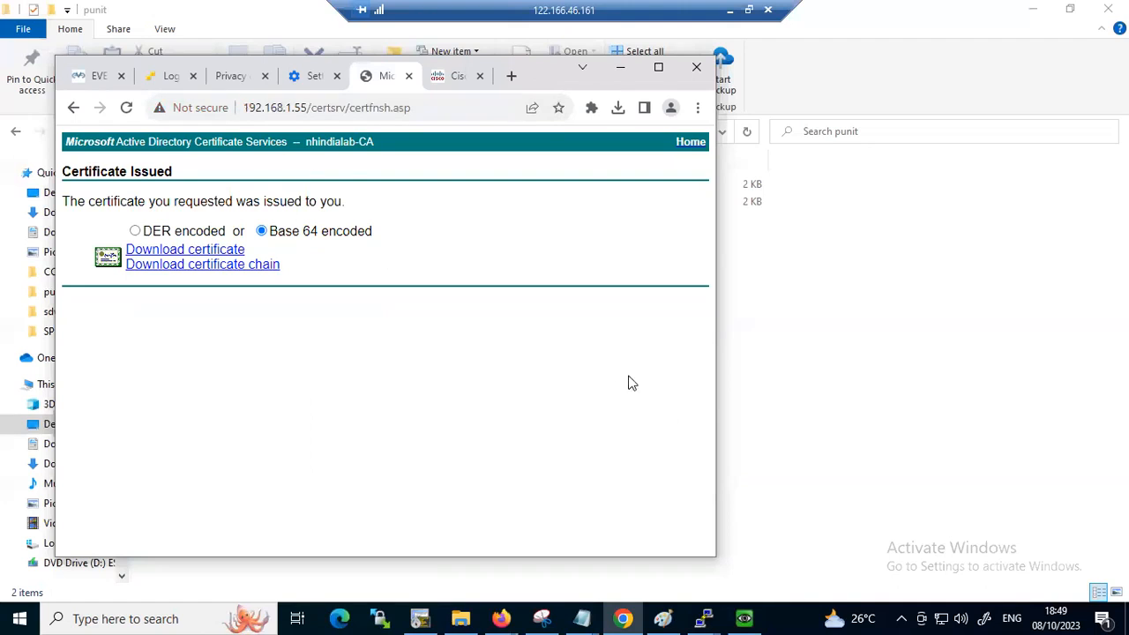
mouse_move(745, 617)
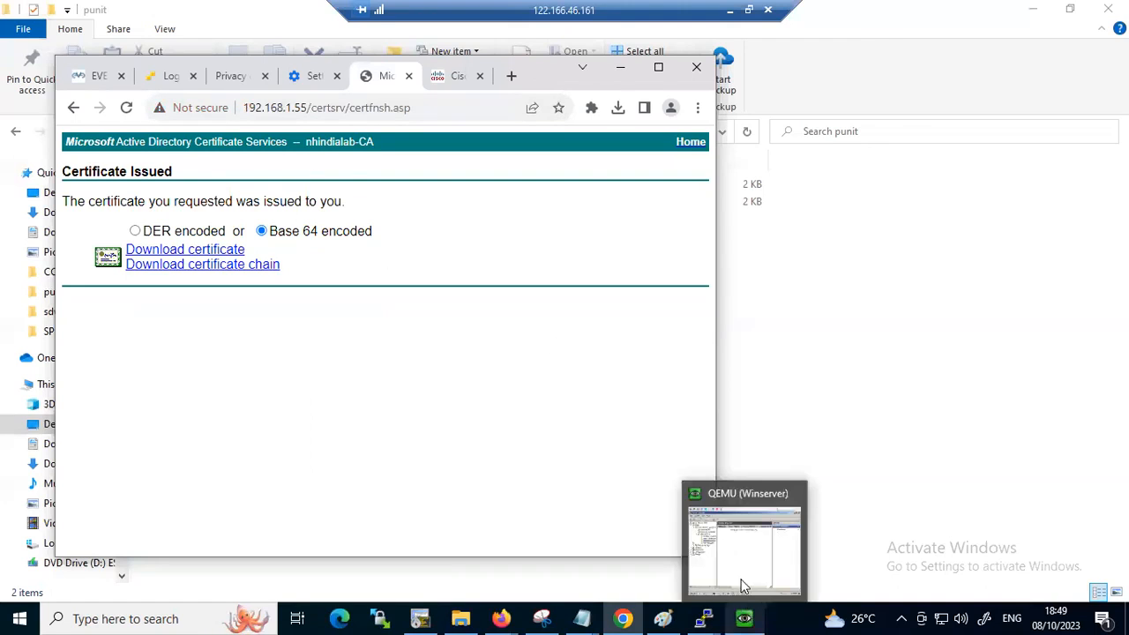
click(745, 586)
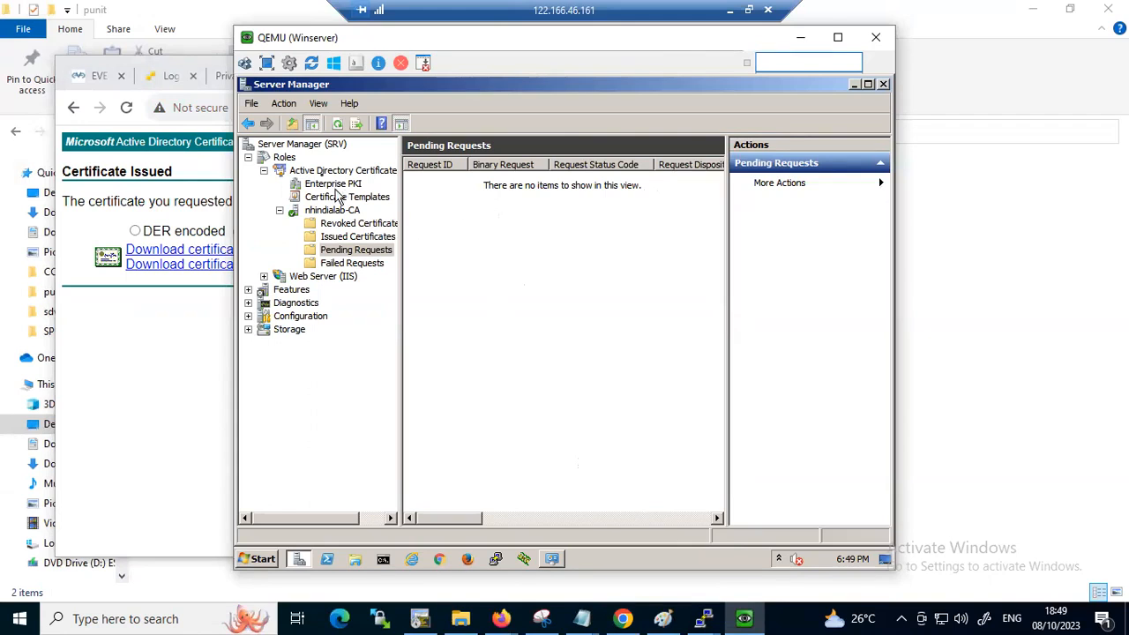
click(212, 303)
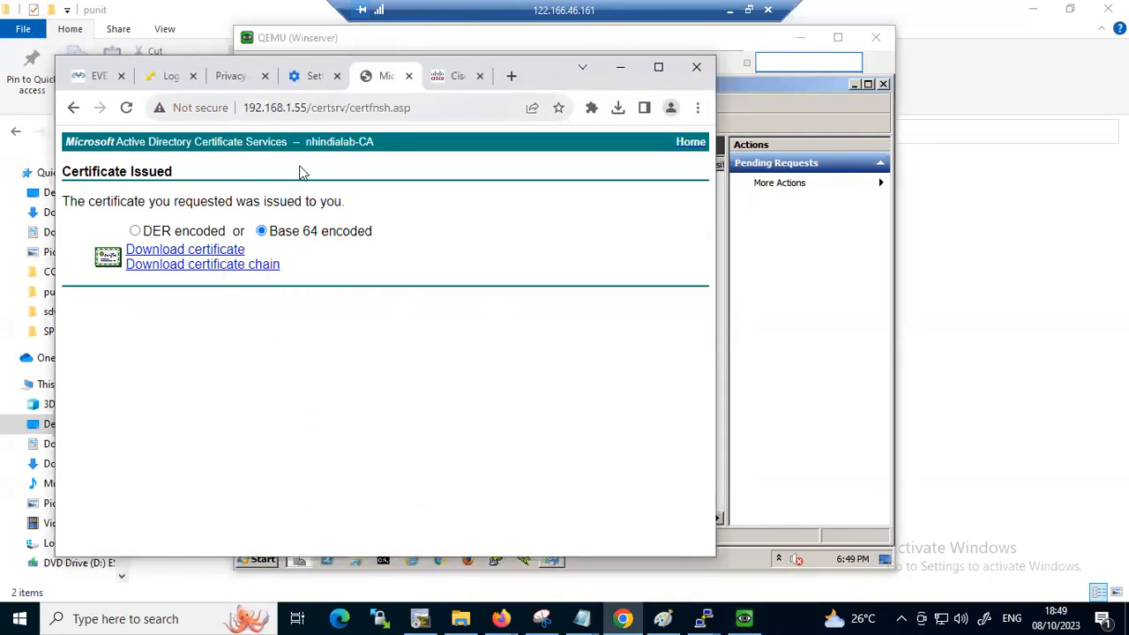
drag(308, 107, 242, 108)
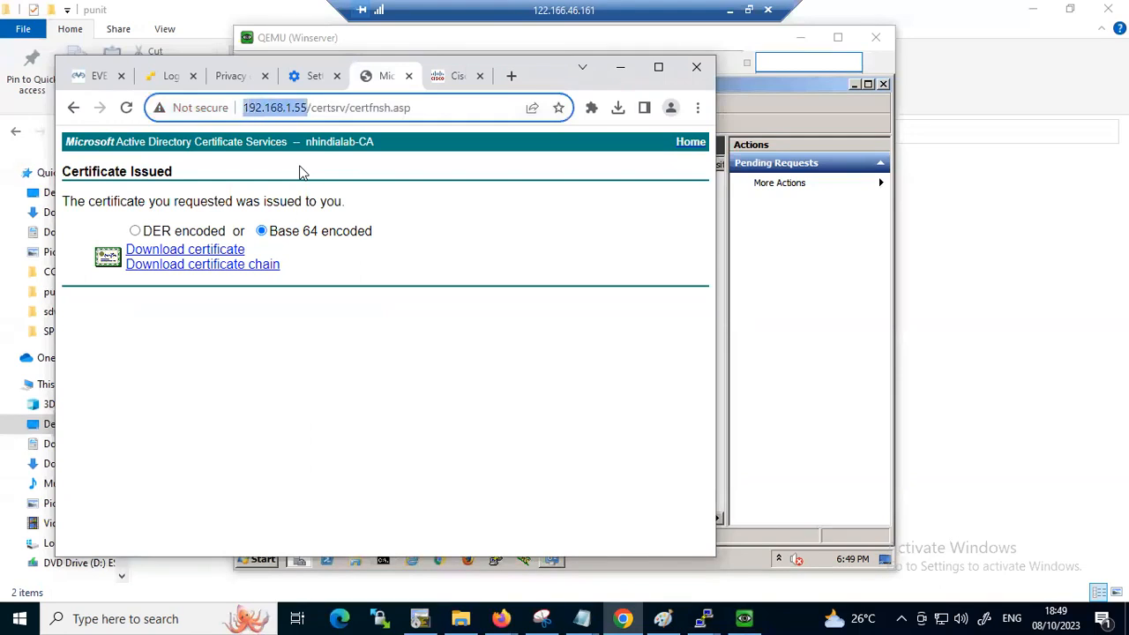
drag(348, 107, 242, 108)
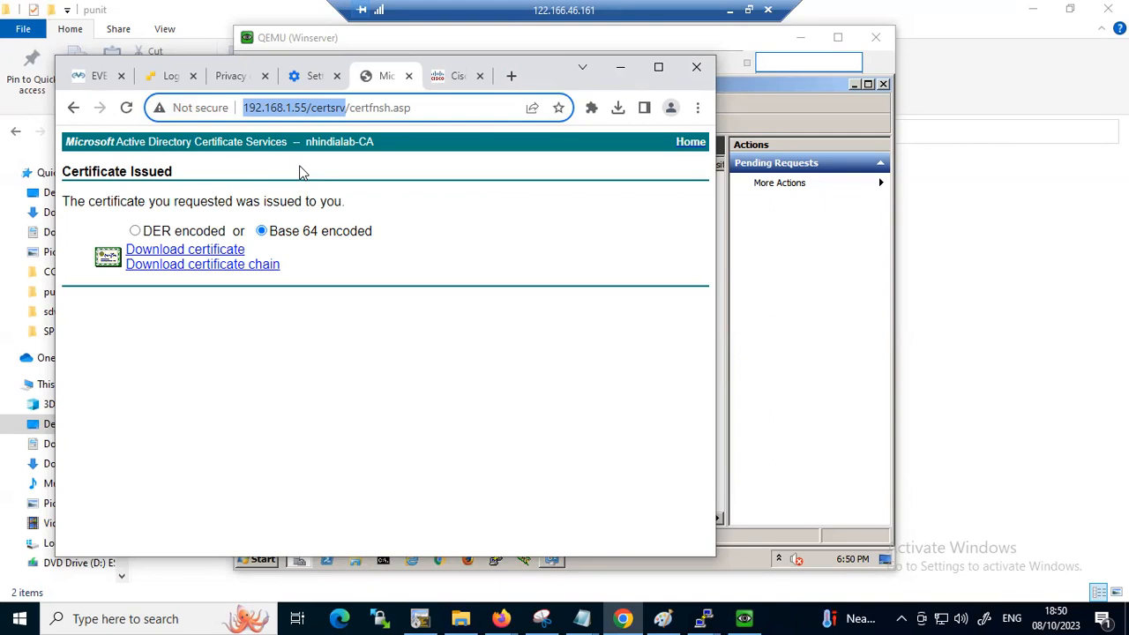
click(451, 76)
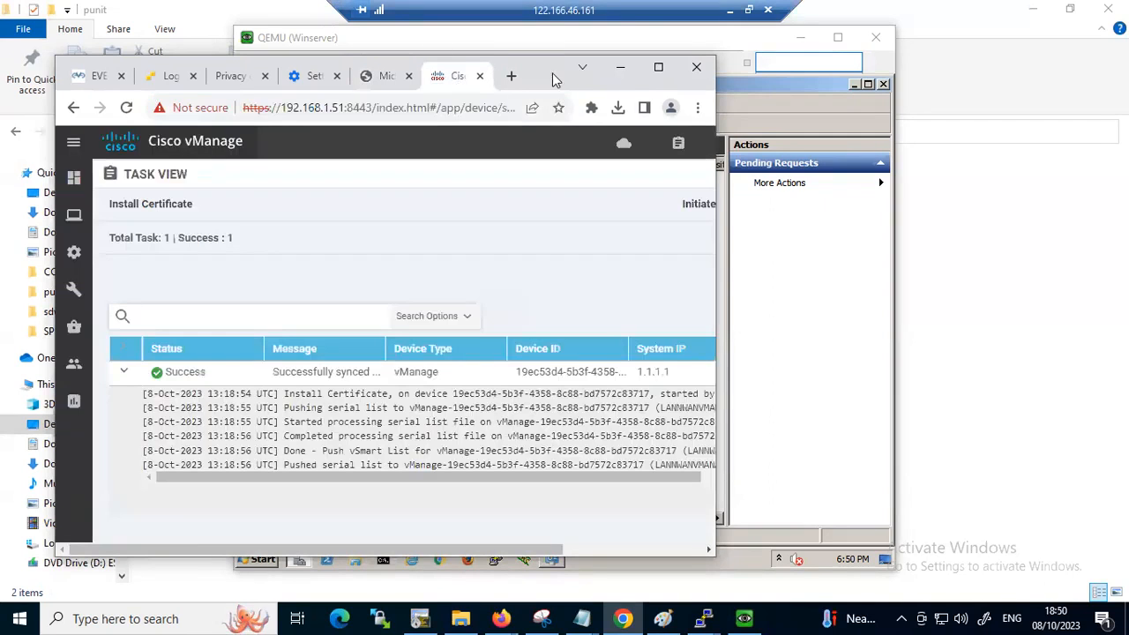
click(658, 67)
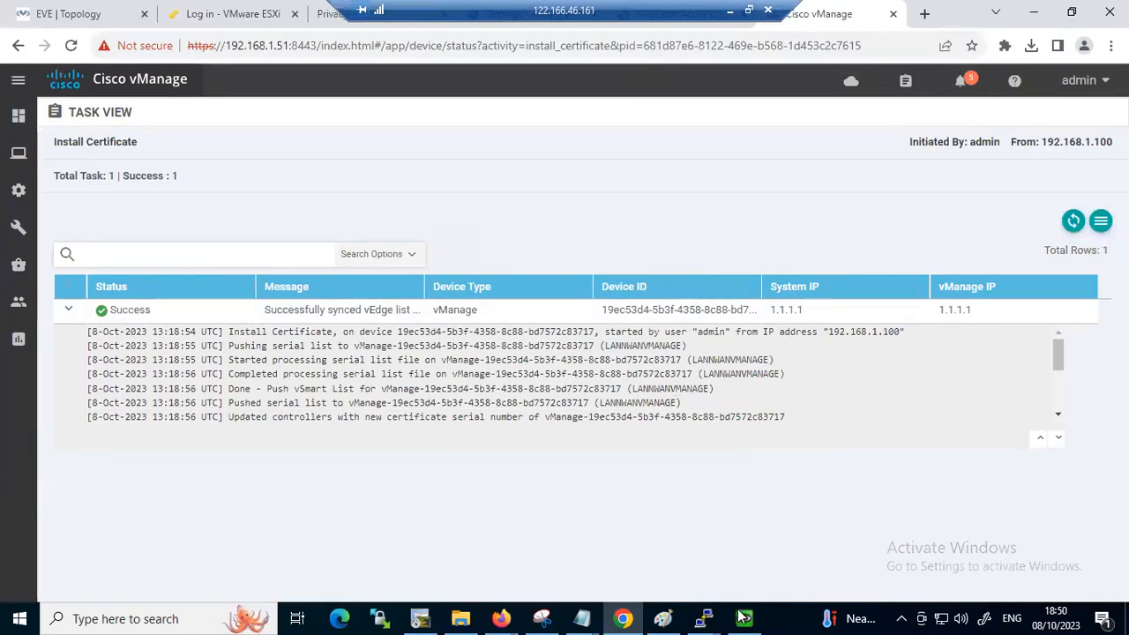
Switch to the topology diagram in Paint, handwrite underlined Root and id notes beside it, and tick vManager
click(667, 617)
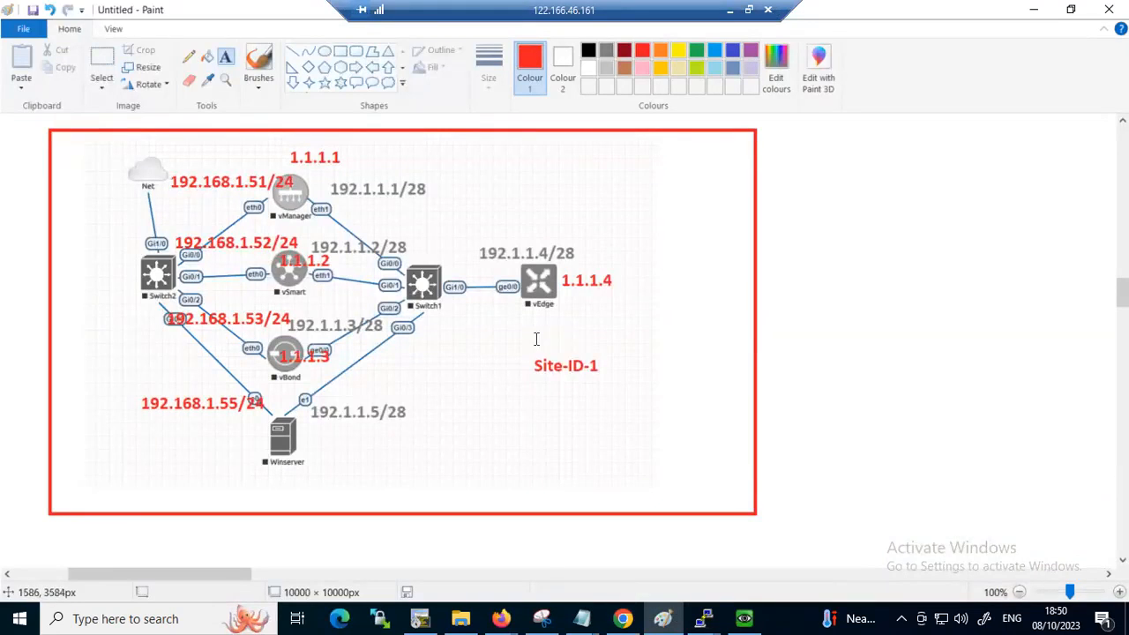
mouse_move(681, 184)
mouse_down()
mouse_move(681, 216)
mouse_move(722, 203)
mouse_up()
drag(729, 188, 751, 207)
drag(746, 191, 763, 187)
mouse_move(736, 208)
mouse_down()
mouse_move(673, 222)
mouse_move(802, 209)
mouse_up()
mouse_move(697, 235)
mouse_down()
mouse_move(699, 258)
mouse_move(715, 259)
mouse_up()
drag(734, 219, 737, 257)
drag(759, 240, 762, 254)
drag(692, 277, 752, 269)
drag(295, 192, 342, 181)
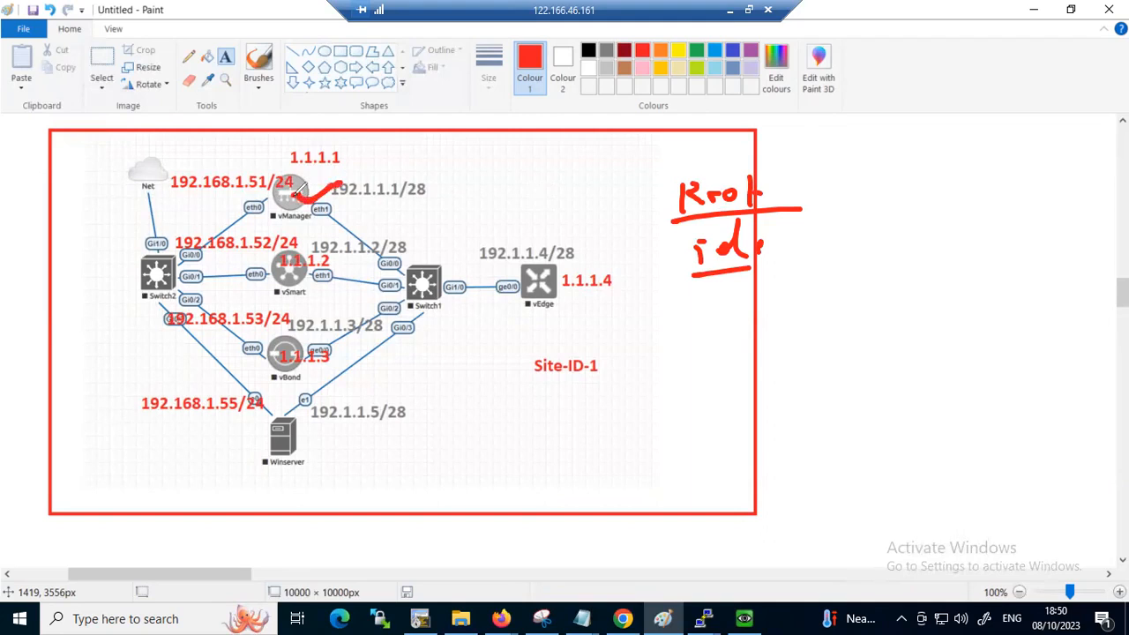
Circle and underline vSmart and vBond on the topology diagram, and add a circled Root cert note linked to the Root note
drag(257, 301, 306, 297)
click(271, 394)
drag(272, 392, 299, 385)
mouse_move(269, 258)
mouse_down()
mouse_move(270, 386)
mouse_move(326, 244)
mouse_move(291, 382)
mouse_move(278, 385)
mouse_up()
drag(333, 284, 365, 272)
mouse_move(438, 219)
mouse_down()
mouse_move(485, 211)
mouse_move(431, 245)
mouse_move(508, 227)
mouse_move(559, 182)
mouse_move(621, 152)
mouse_move(618, 186)
mouse_up()
drag(455, 252, 668, 192)
mouse_move(425, 188)
mouse_down()
mouse_move(444, 246)
mouse_move(470, 181)
mouse_up()
mouse_move(269, 281)
mouse_down()
mouse_move(318, 289)
mouse_move(363, 270)
mouse_up()
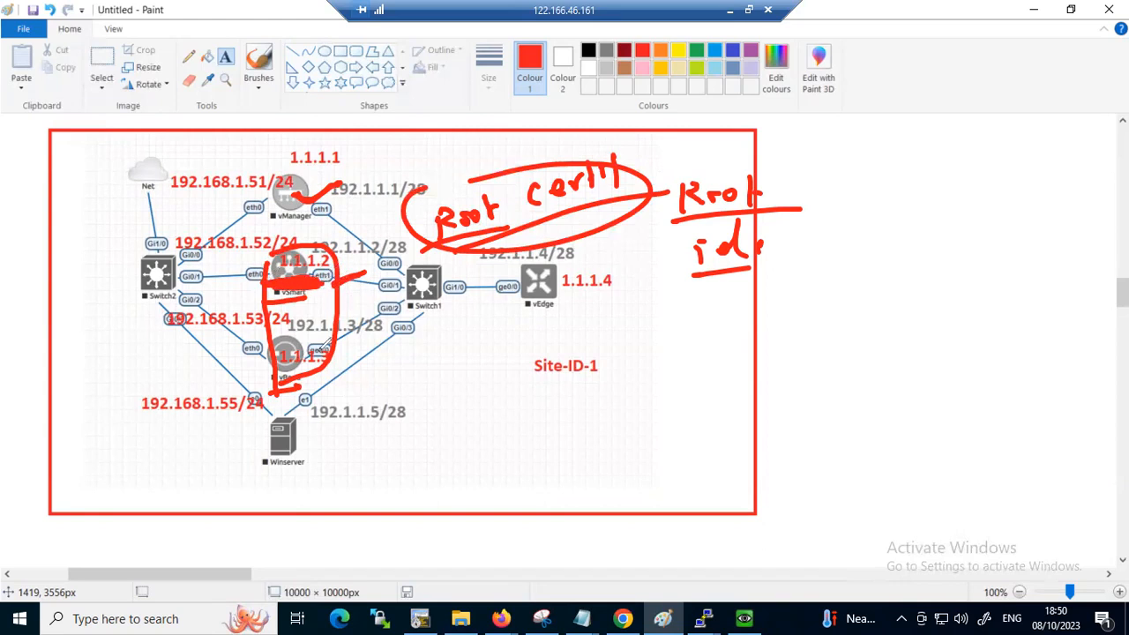
mouse_move(286, 338)
mouse_down()
mouse_move(295, 378)
mouse_move(275, 341)
mouse_up()
mouse_move(290, 249)
mouse_down()
mouse_move(295, 289)
mouse_move(351, 268)
mouse_move(358, 281)
mouse_up()
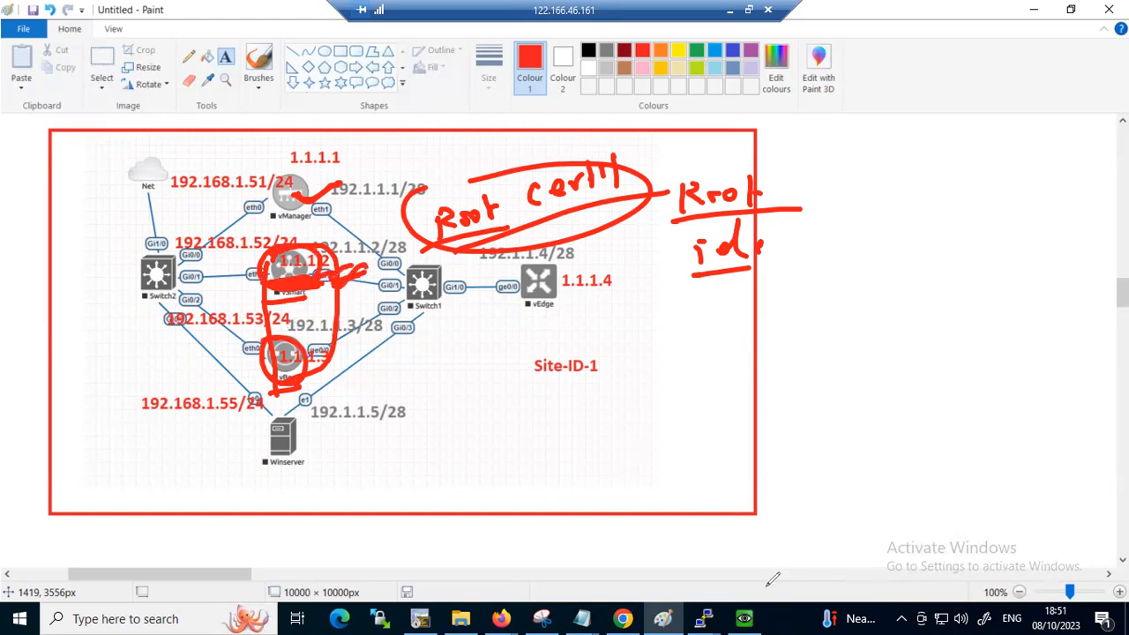
click(637, 539)
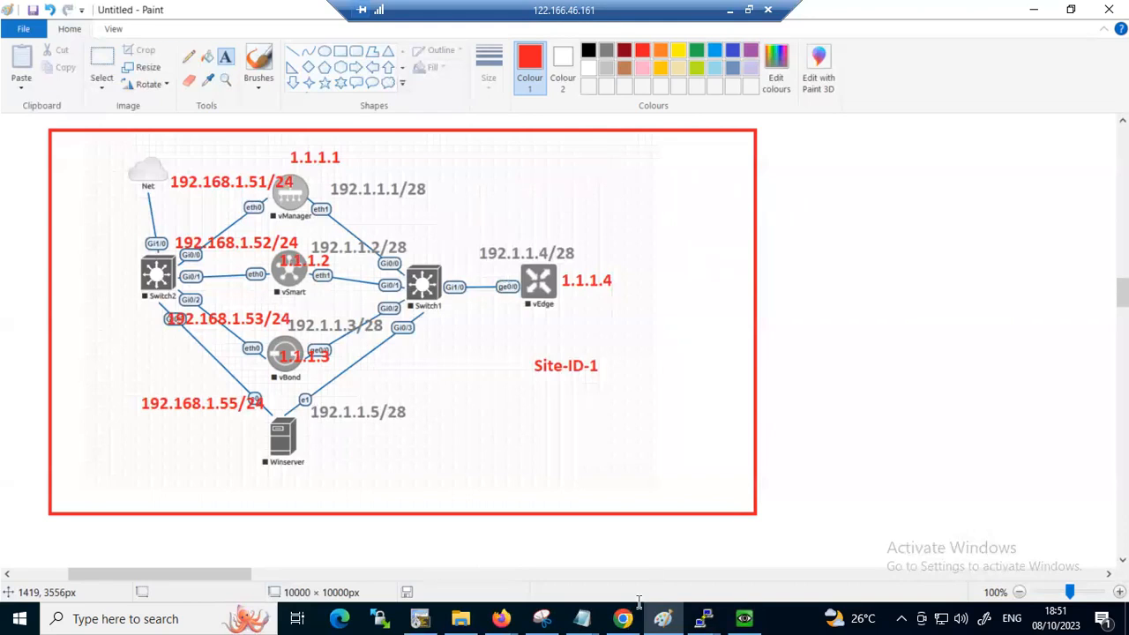
click(881, 262)
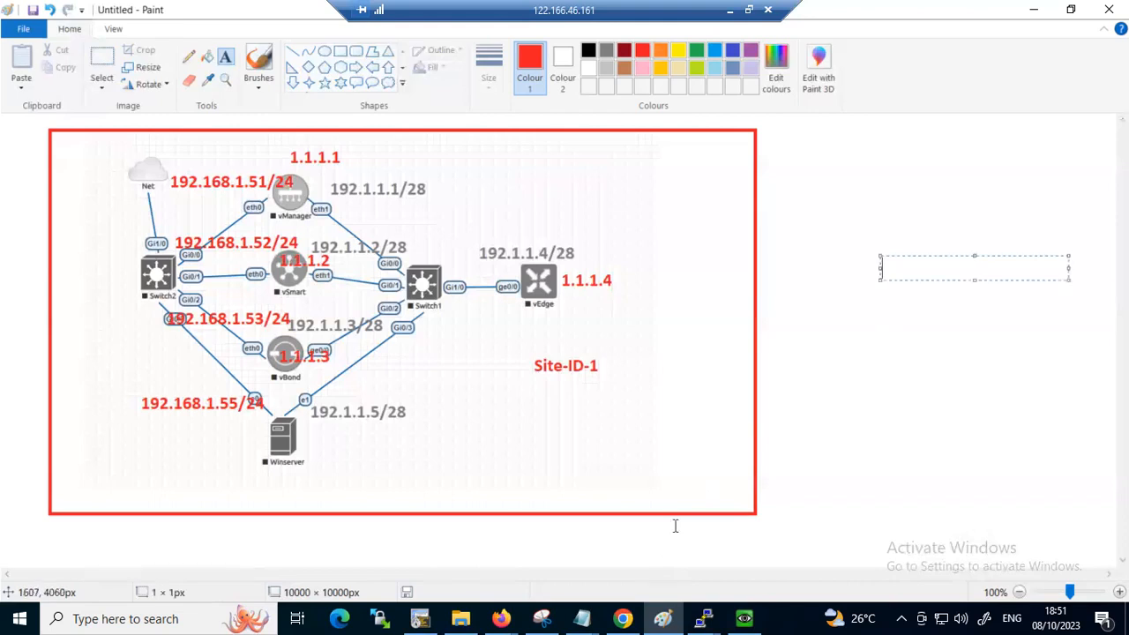
click(829, 503)
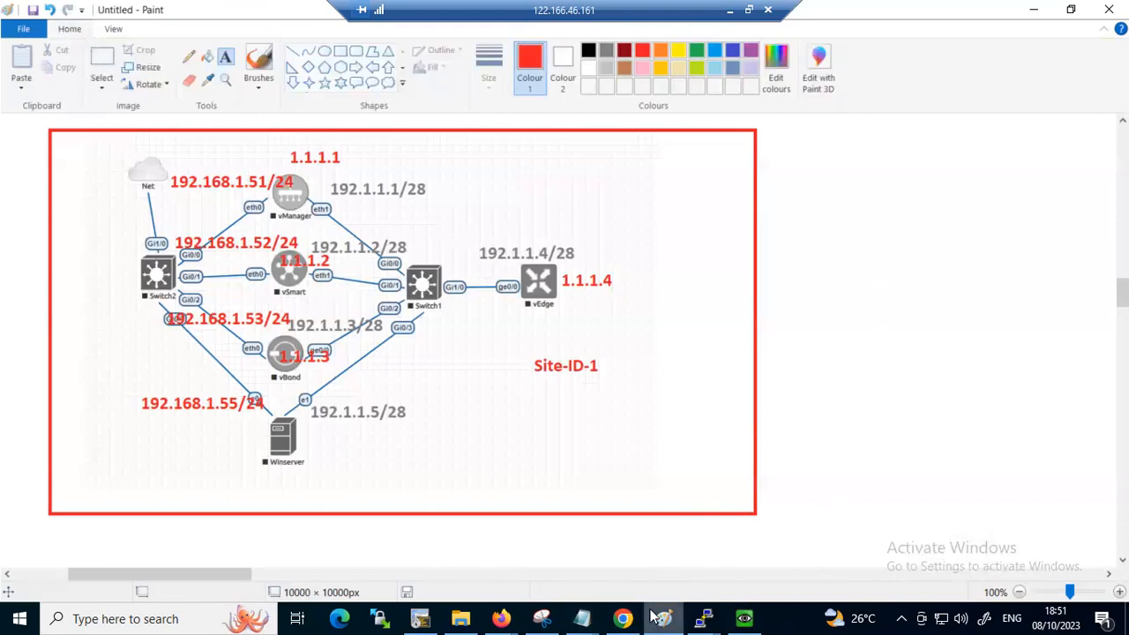
Switch back to Cisco vManage and open the Controllers list in the device configuration
click(625, 556)
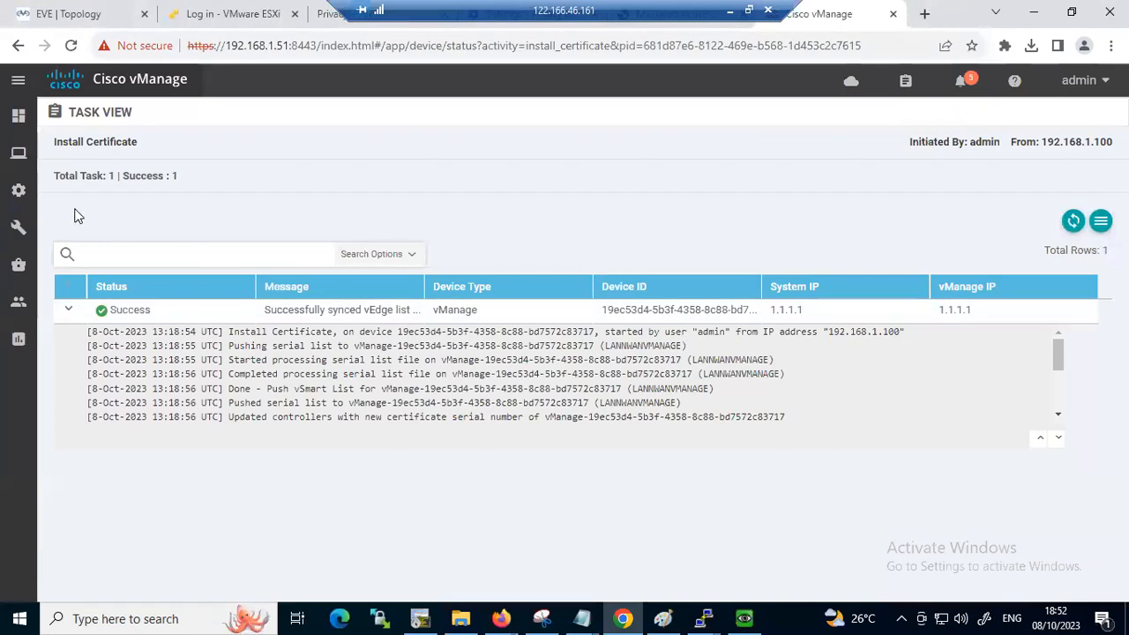
mouse_move(19, 192)
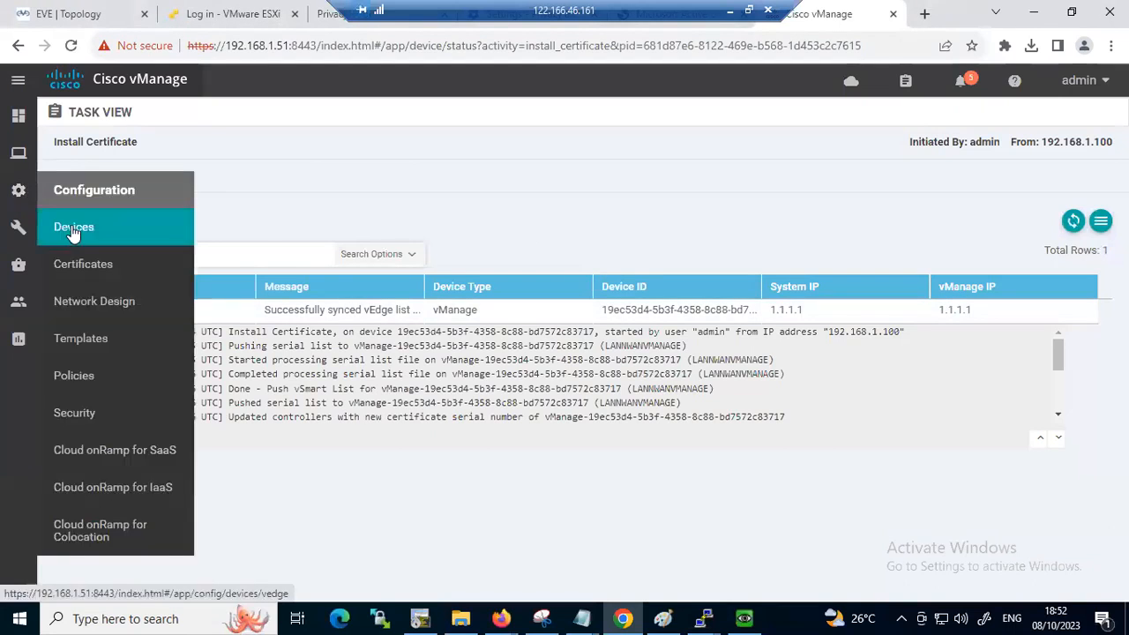
click(69, 227)
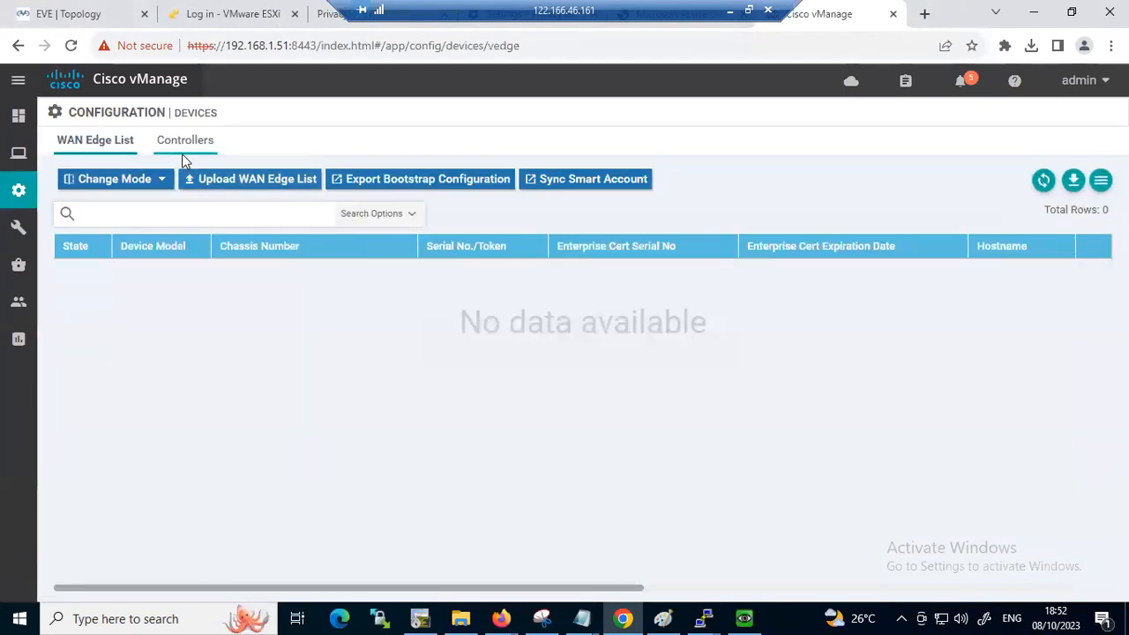
click(181, 154)
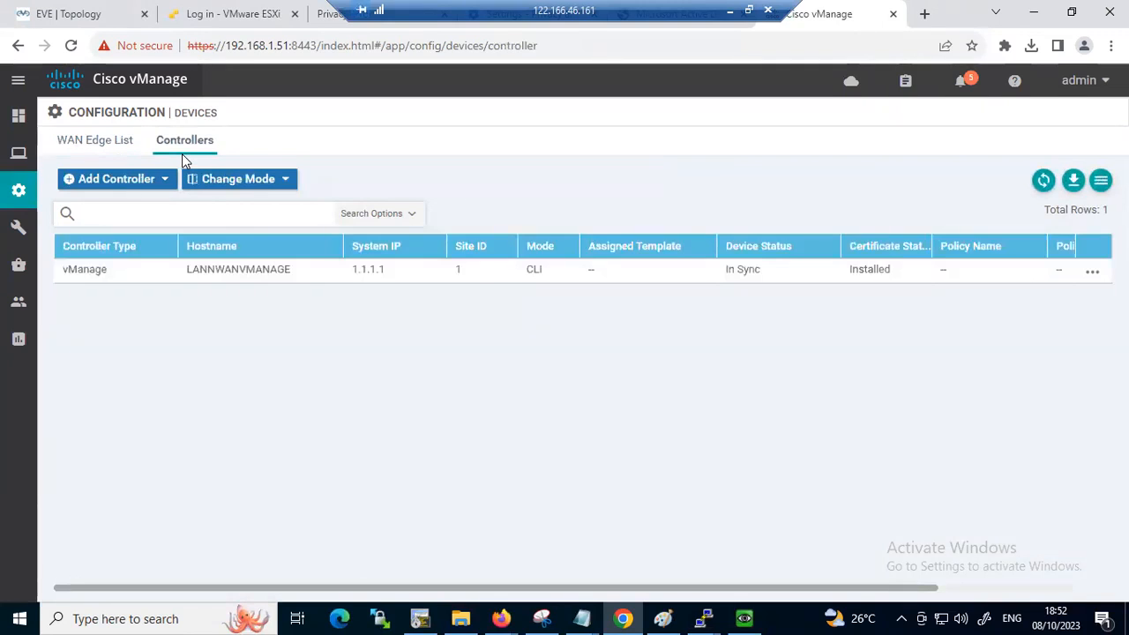
Add a vSmart controller with management IP 192.1.1.2, username admin, the account password, DTLS protocol, and CSR generation enabled
click(150, 184)
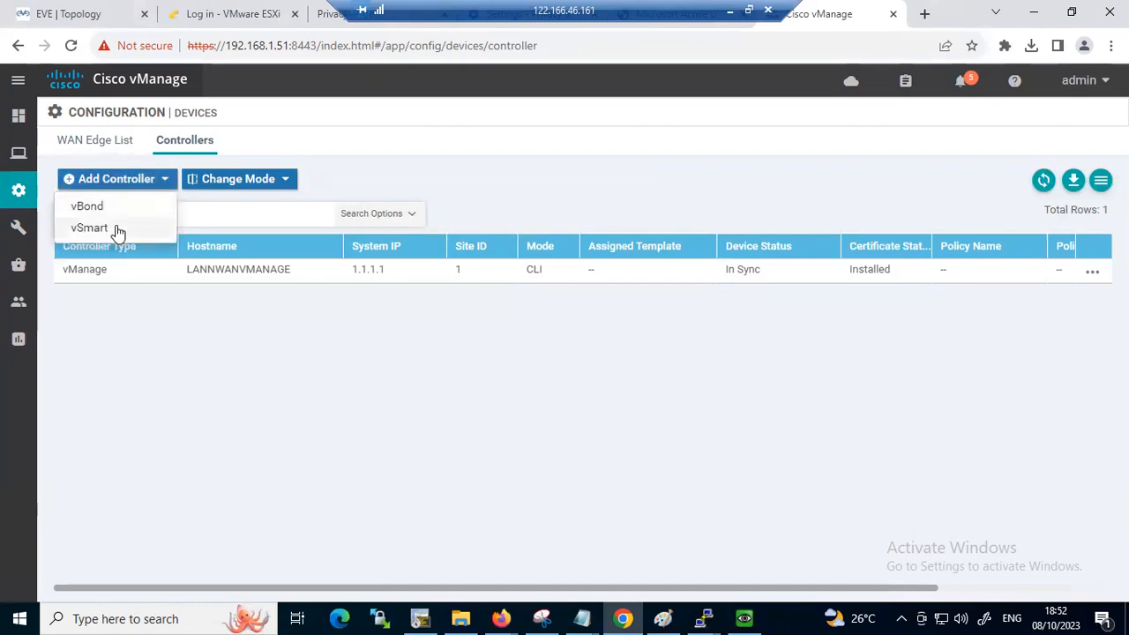
click(89, 228)
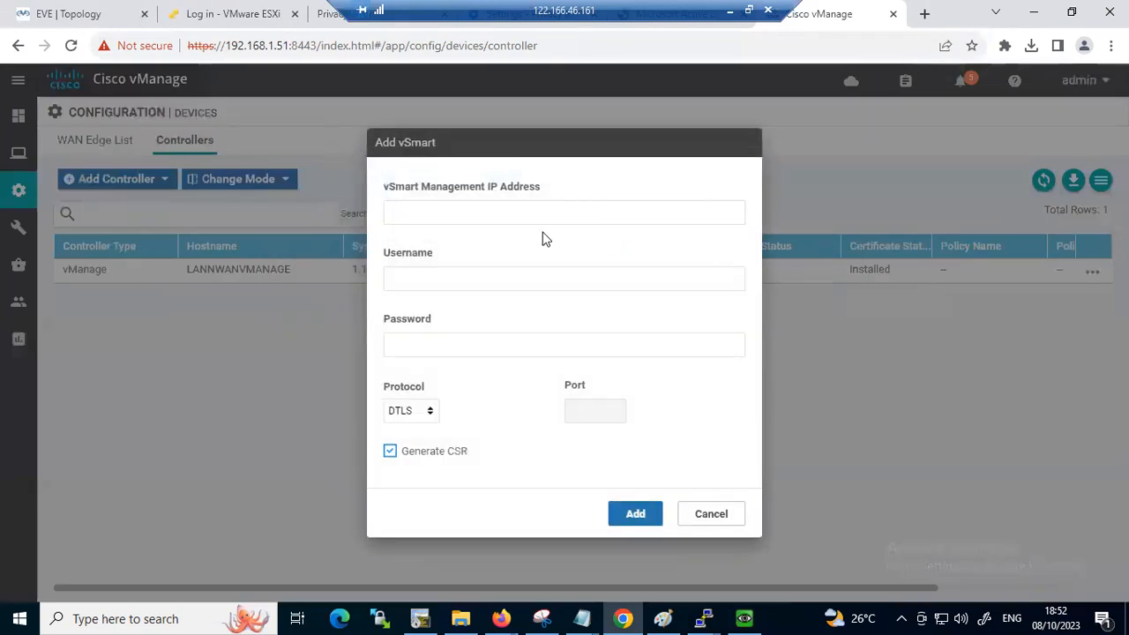
click(499, 213)
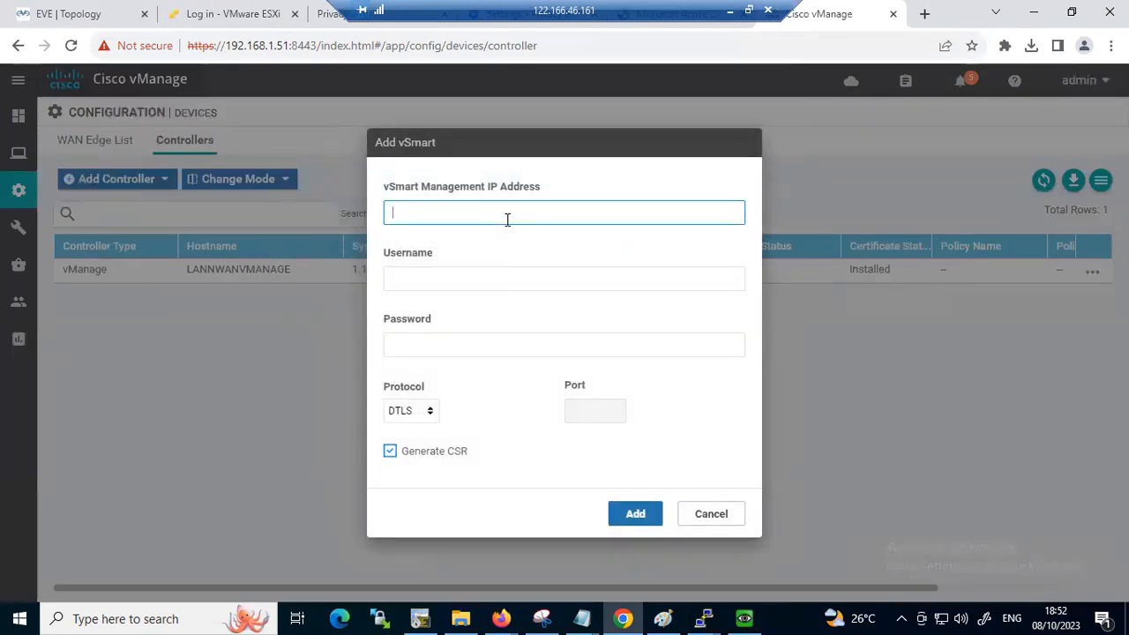
text(192.1.1.3)
key(BackSpace)
text(2)
click(477, 285)
text(admin)
key(Tab)
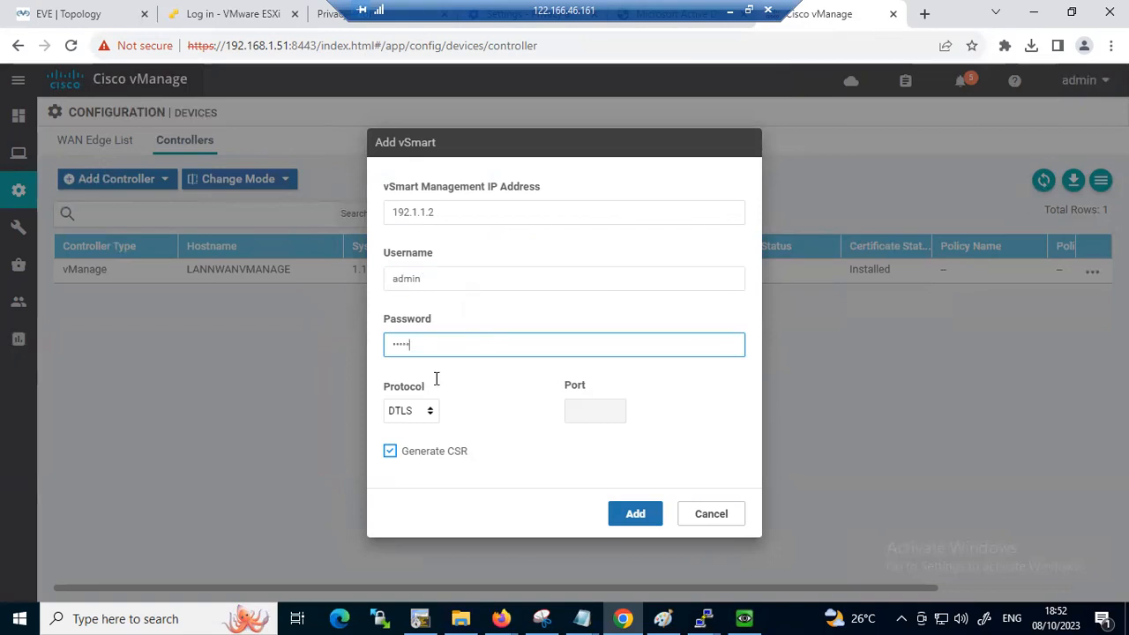
click(635, 513)
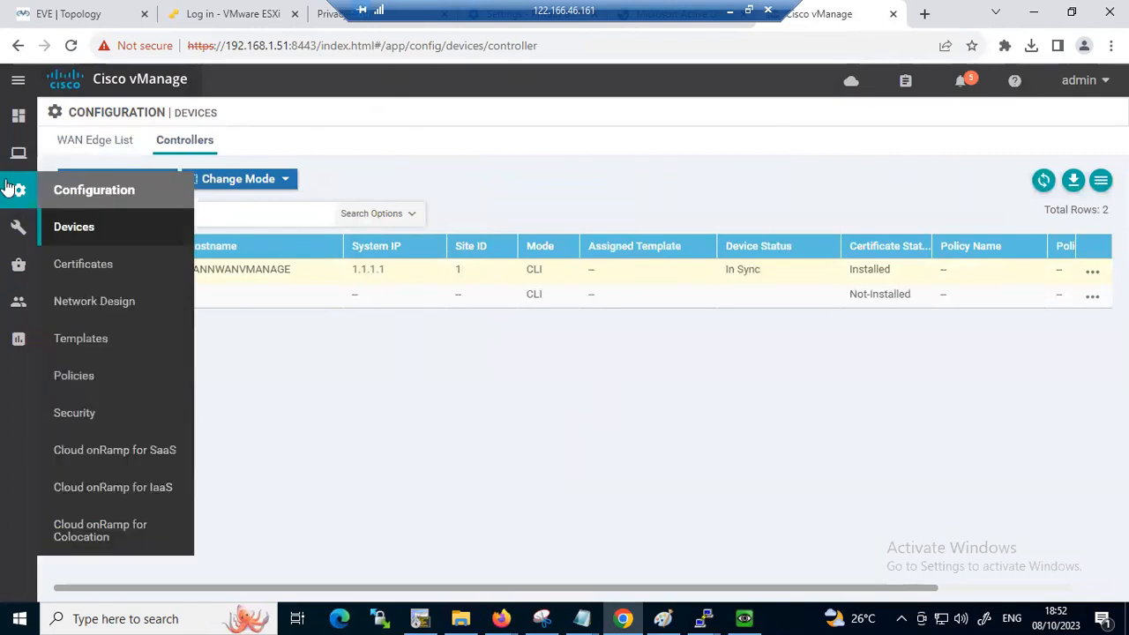
Open the Controllers list in the certificate configuration
mouse_move(19, 157)
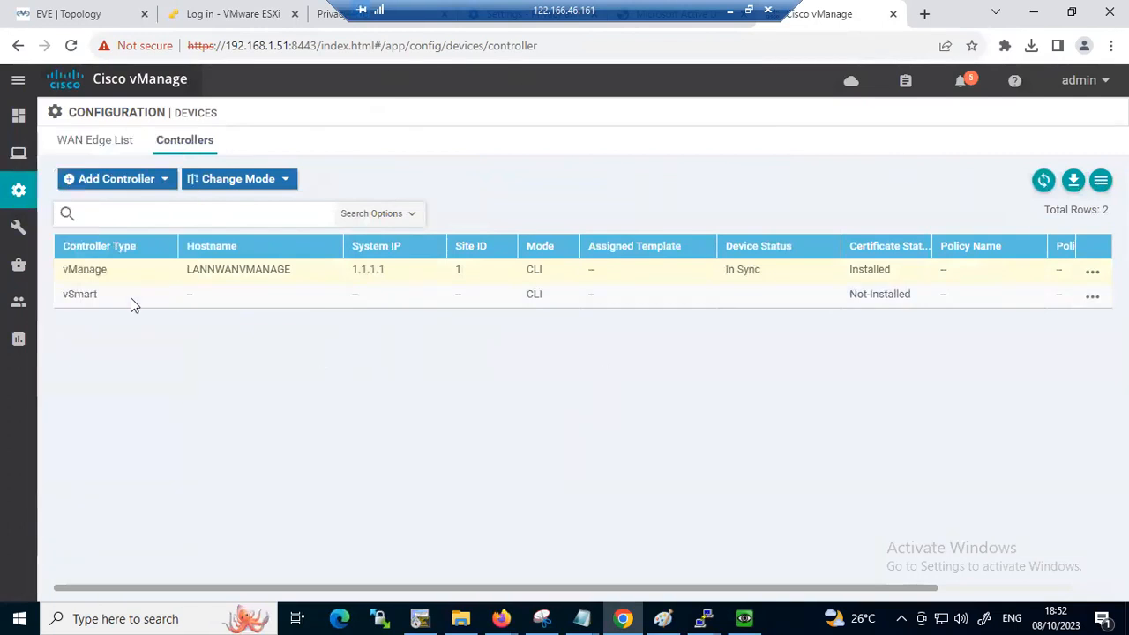
mouse_move(10, 190)
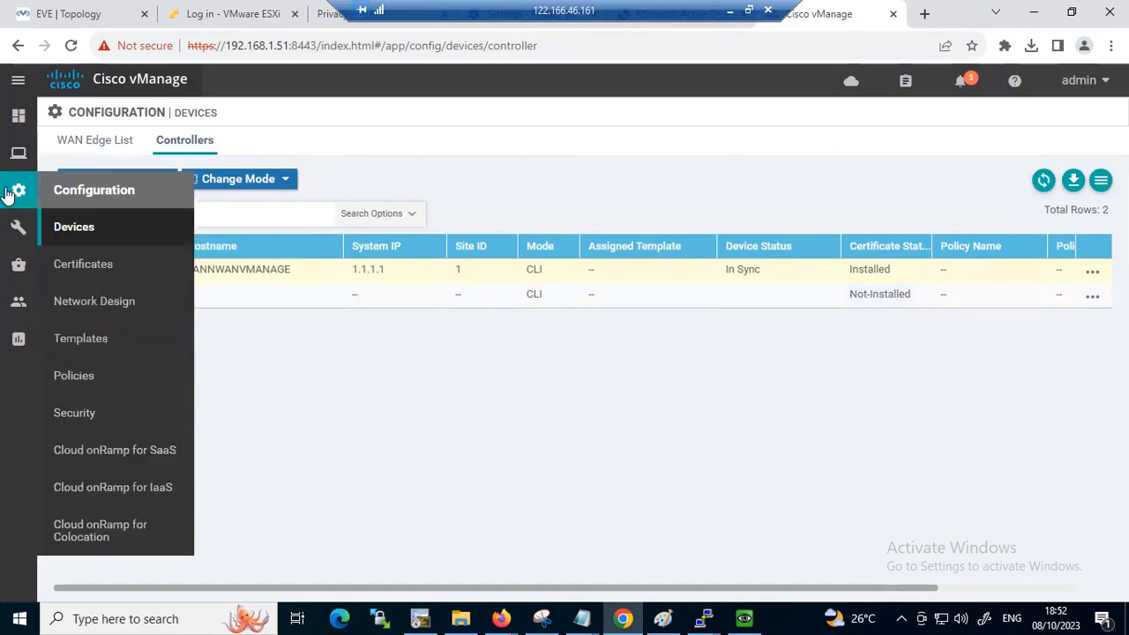
click(88, 265)
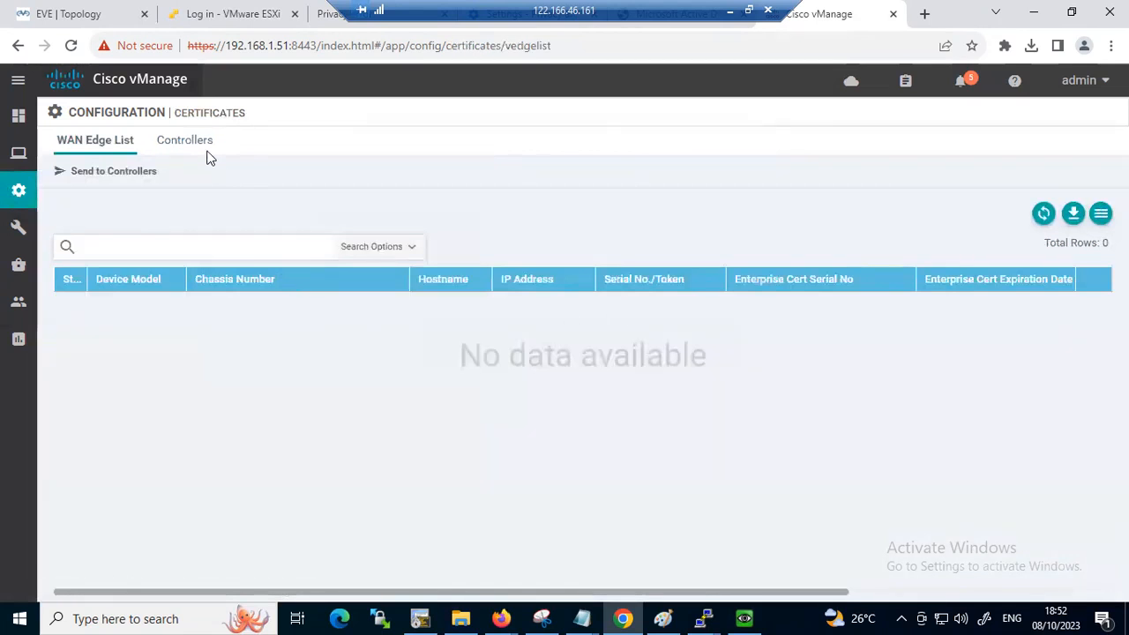
click(185, 141)
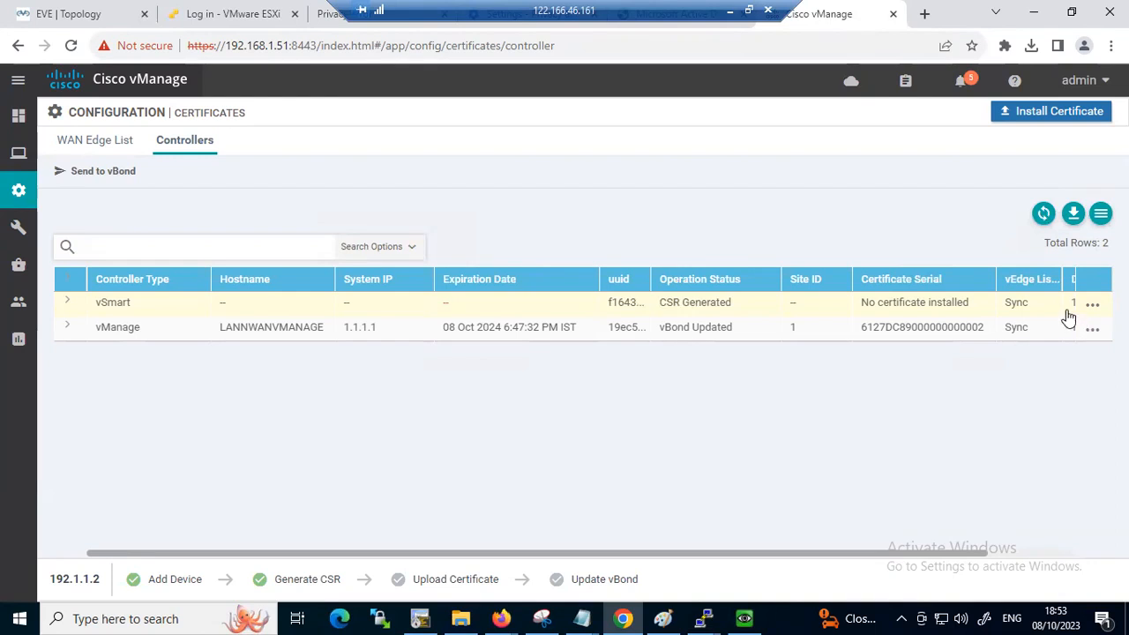
View the vSmart controller's existing CSR, close it, and generate a CSR for vSmart at 192.1.1.2
click(1102, 307)
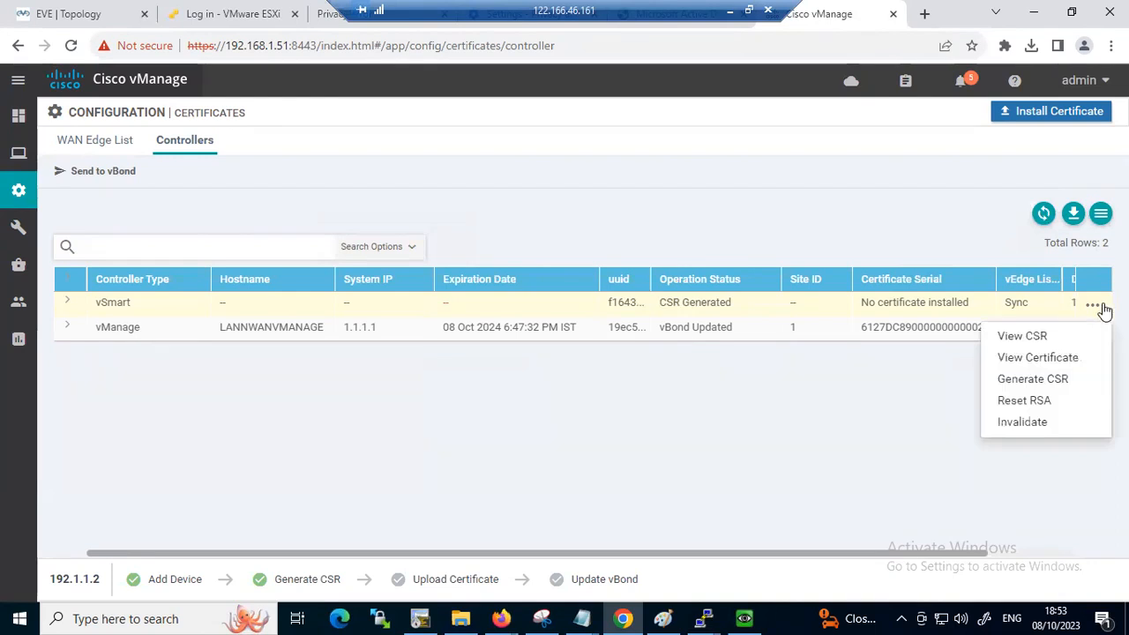
click(1032, 340)
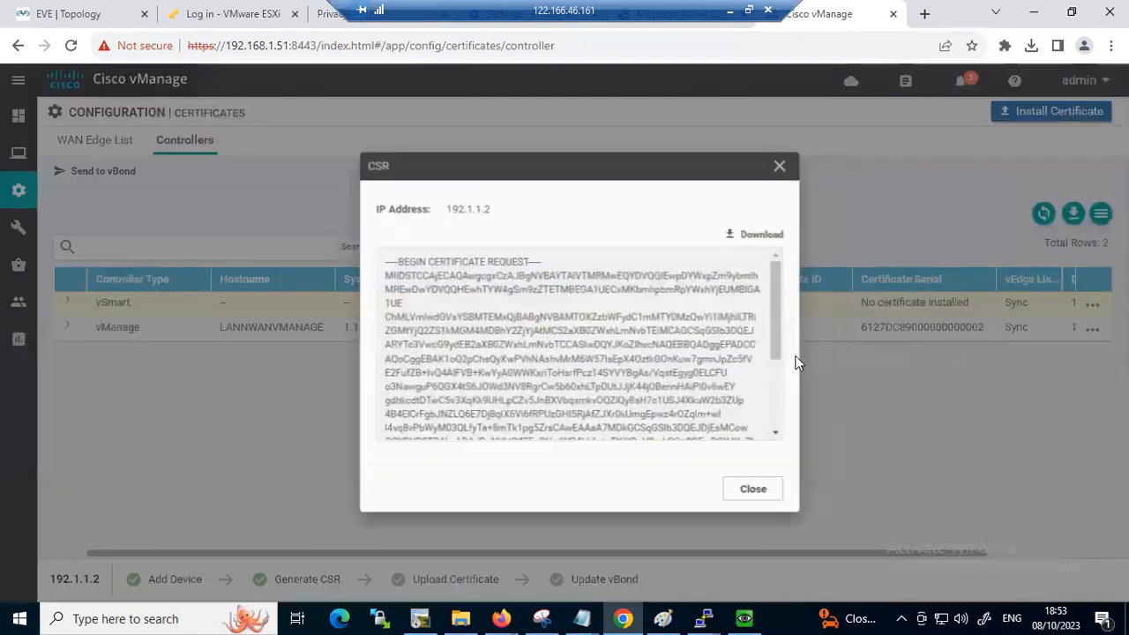
click(769, 163)
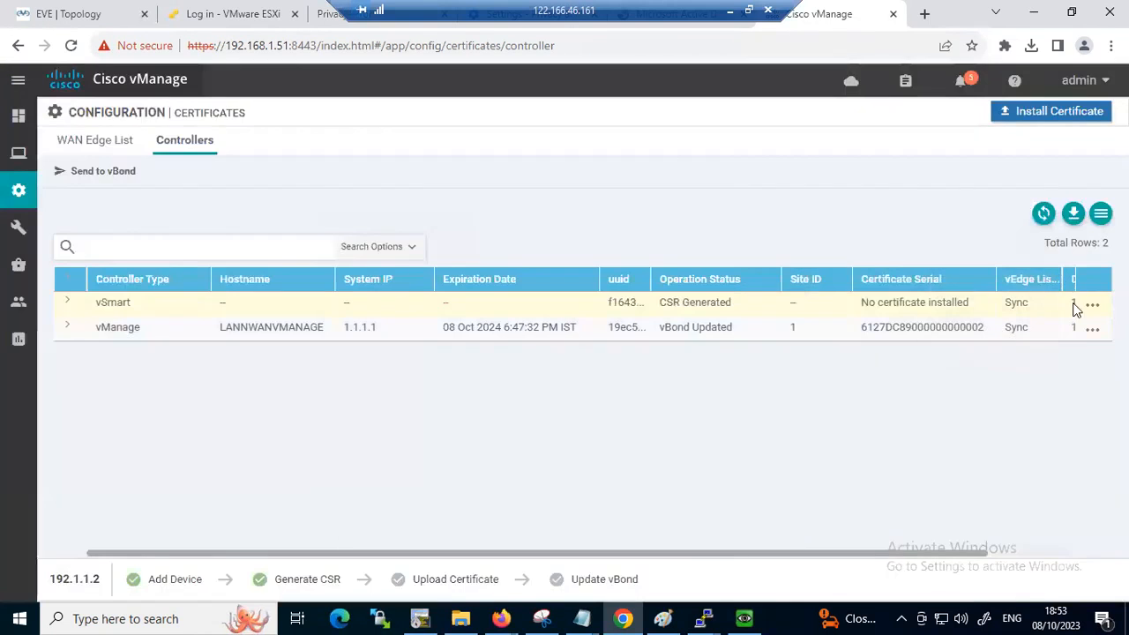
click(1092, 309)
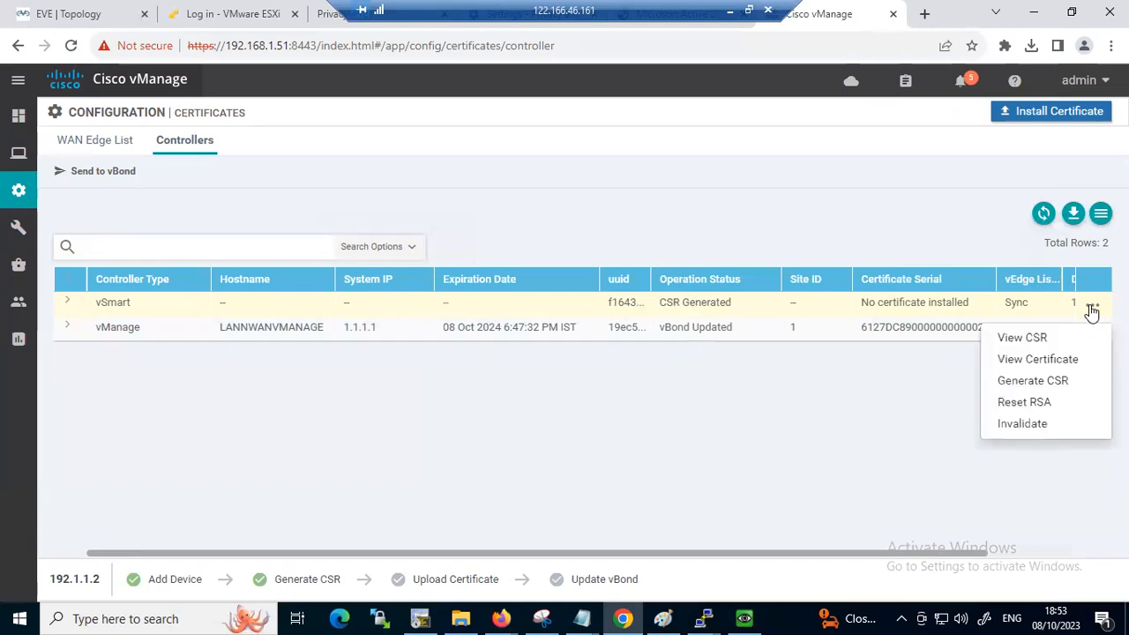
click(1027, 387)
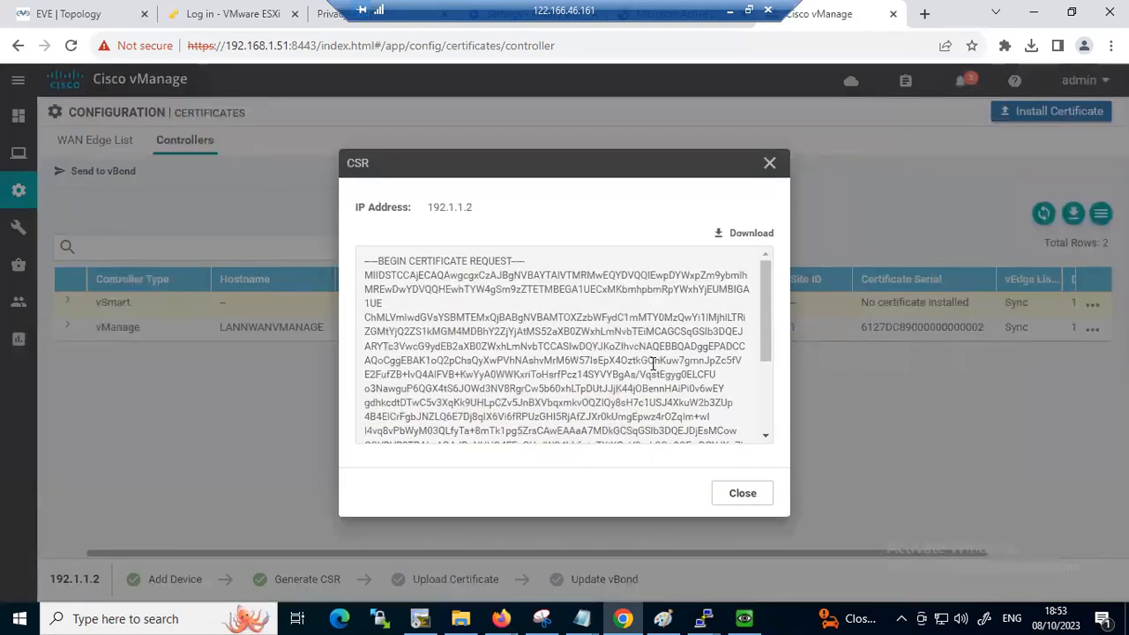
Copy the full vSmart CSR text and open the certificate services home page at 192.168.1.55/certsrv
key(ctrl+a)
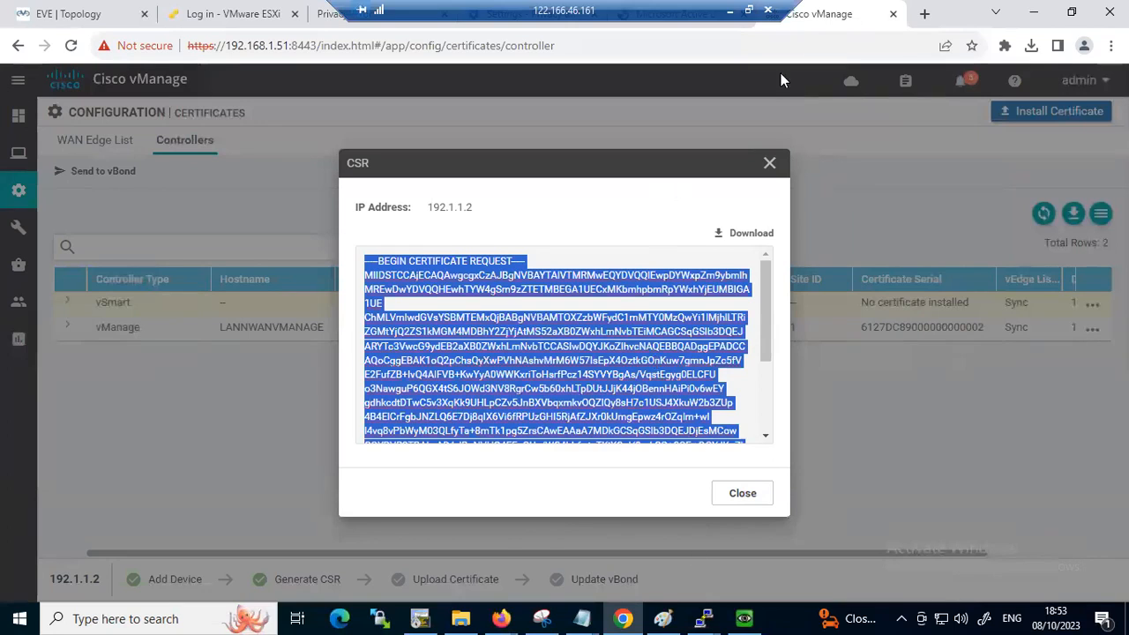
click(716, 26)
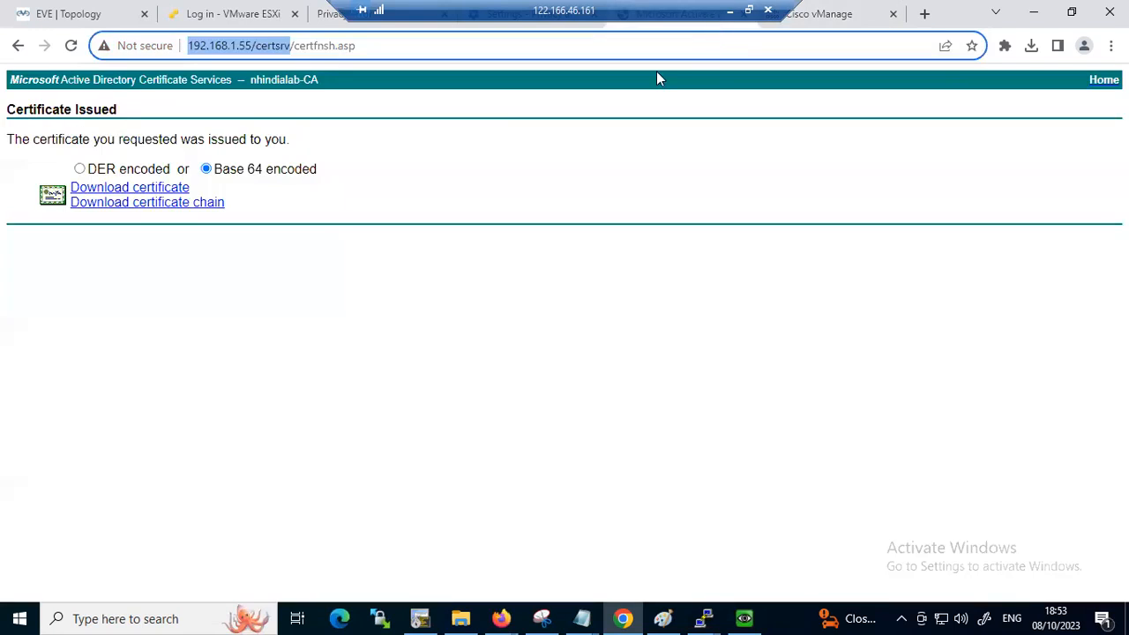
click(173, 192)
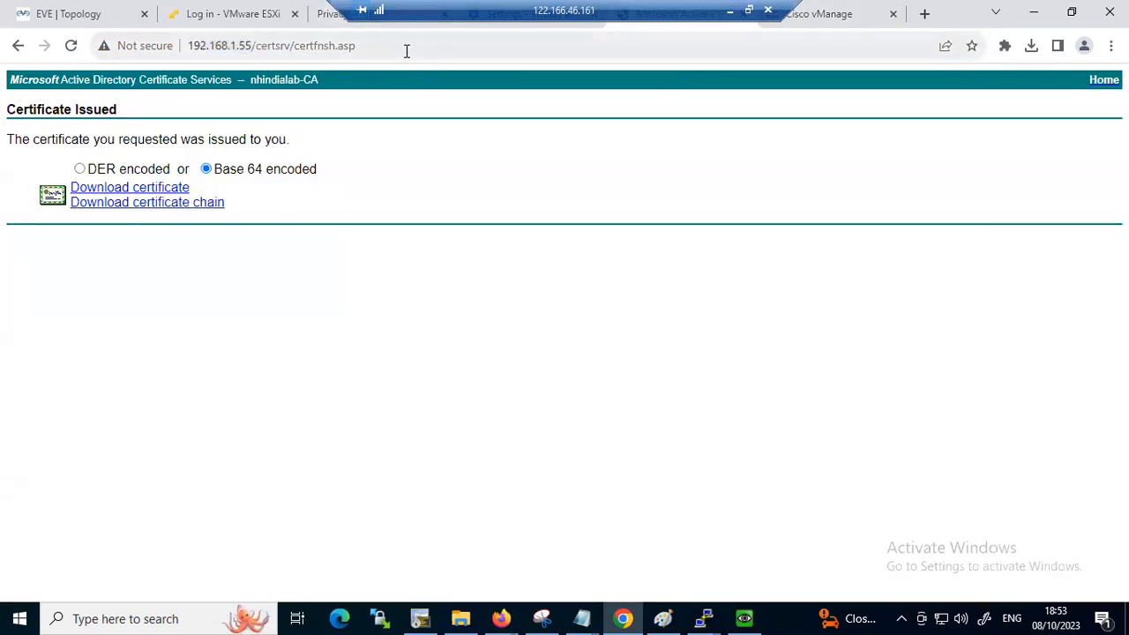
click(407, 50)
click(406, 51)
key(BackSpace)
key(BackSpace)
key(BackSpace)
key(BackSpace)
key(BackSpace)
key(BackSpace)
key(BackSpace)
key(BackSpace)
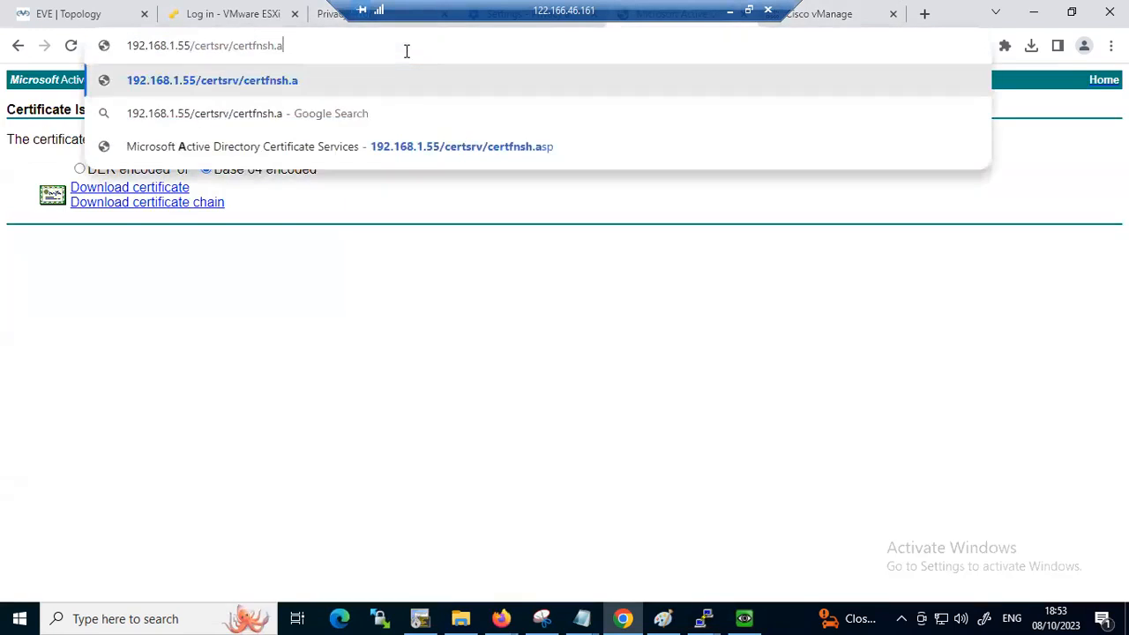
key(BackSpace)
key(BackSpace)
key(BackSpace)
key(BackSpace)
key(BackSpace)
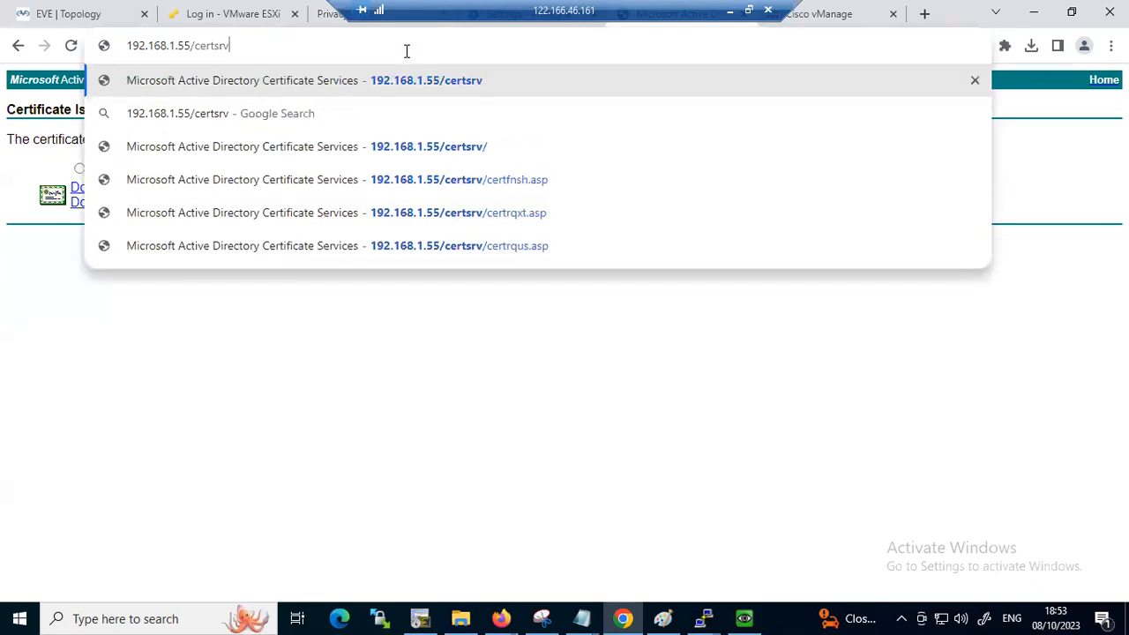
key(Return)
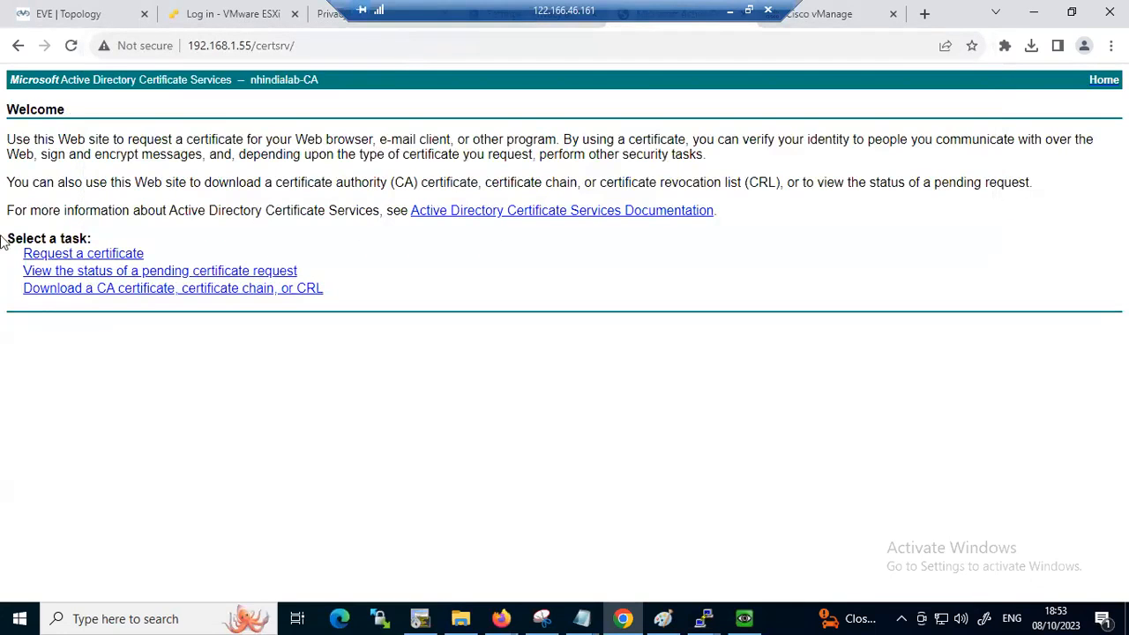
Submit an advanced certificate request to nhindialab-CA using the copied vSmart CSR as the saved request
click(58, 254)
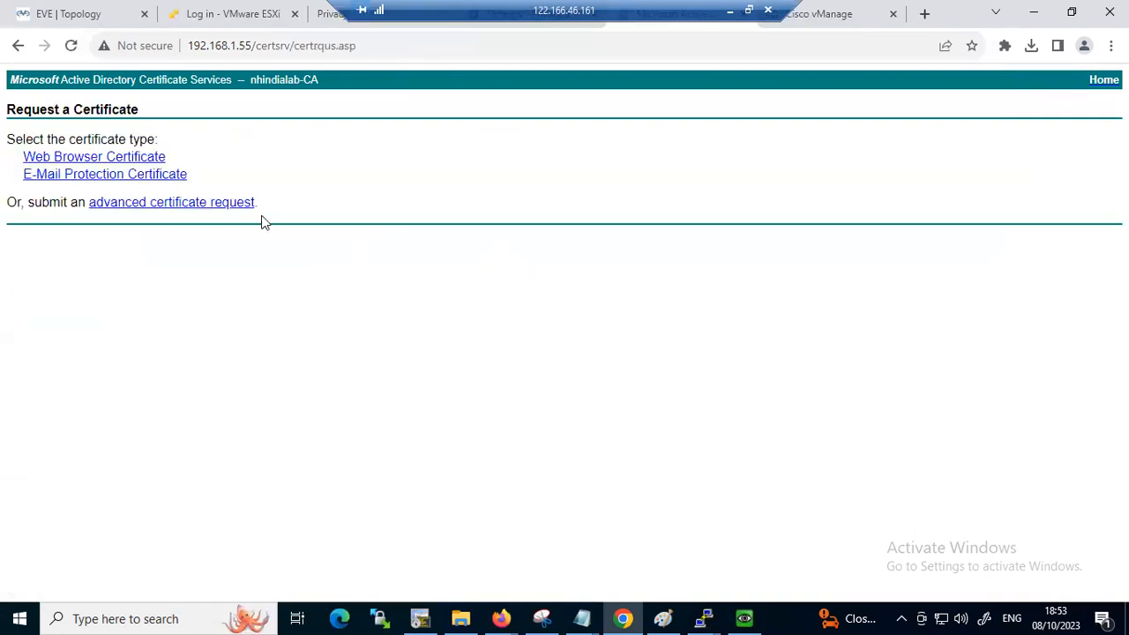
click(169, 205)
click(201, 228)
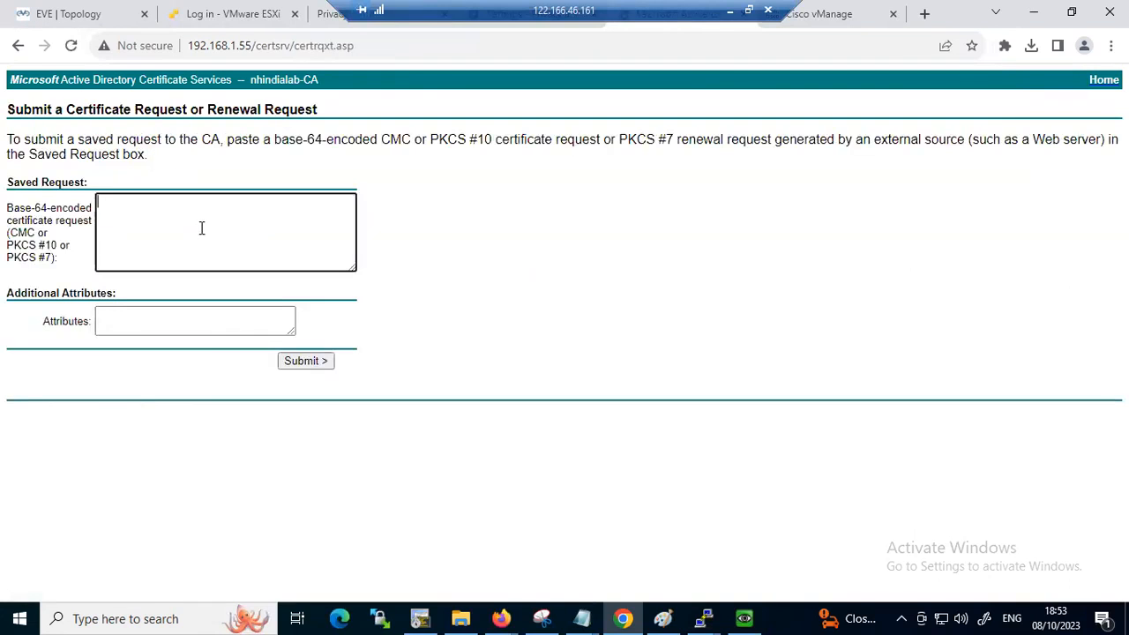
key(ctrl+v)
click(305, 360)
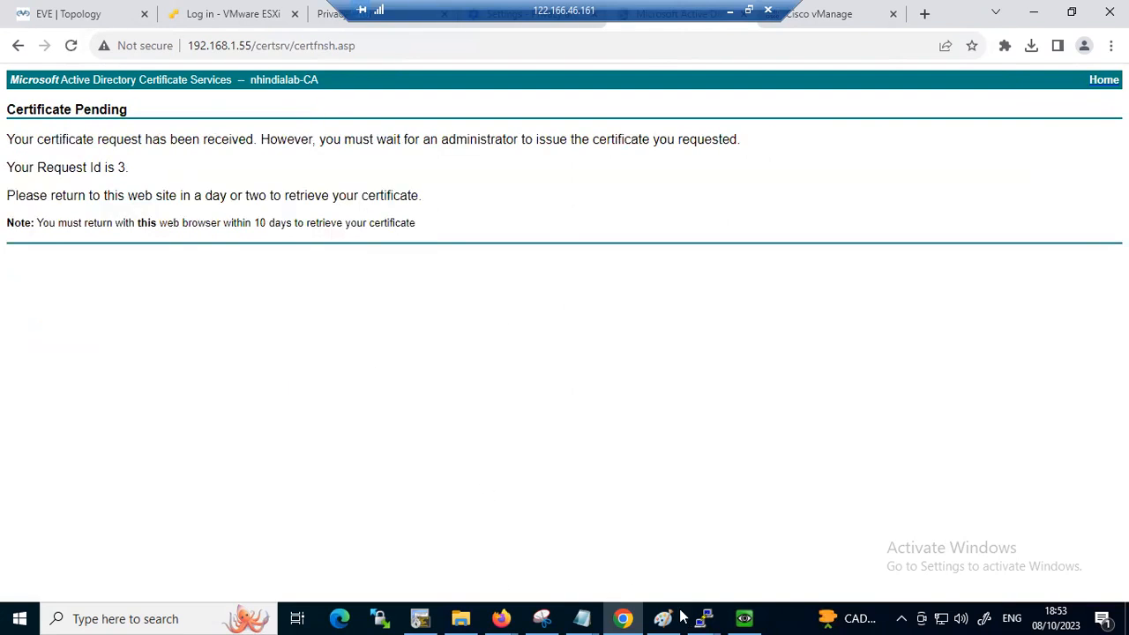
Switch to Server Manager on Winserver and issue pending certificate request 3 of nhindialab-CA
click(743, 619)
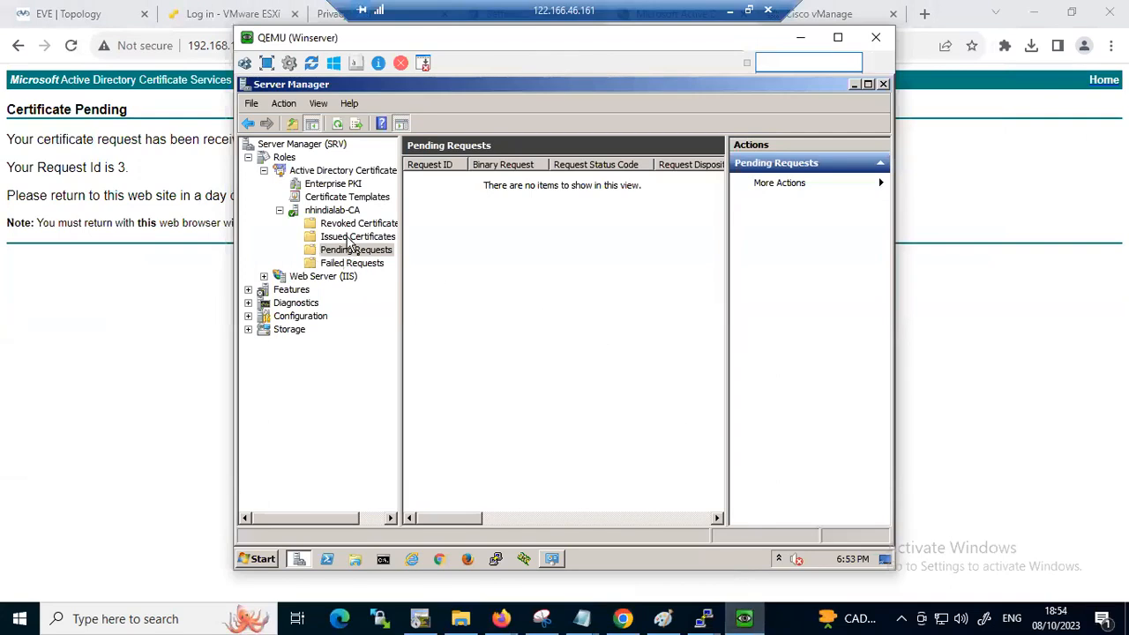
click(348, 237)
click(360, 251)
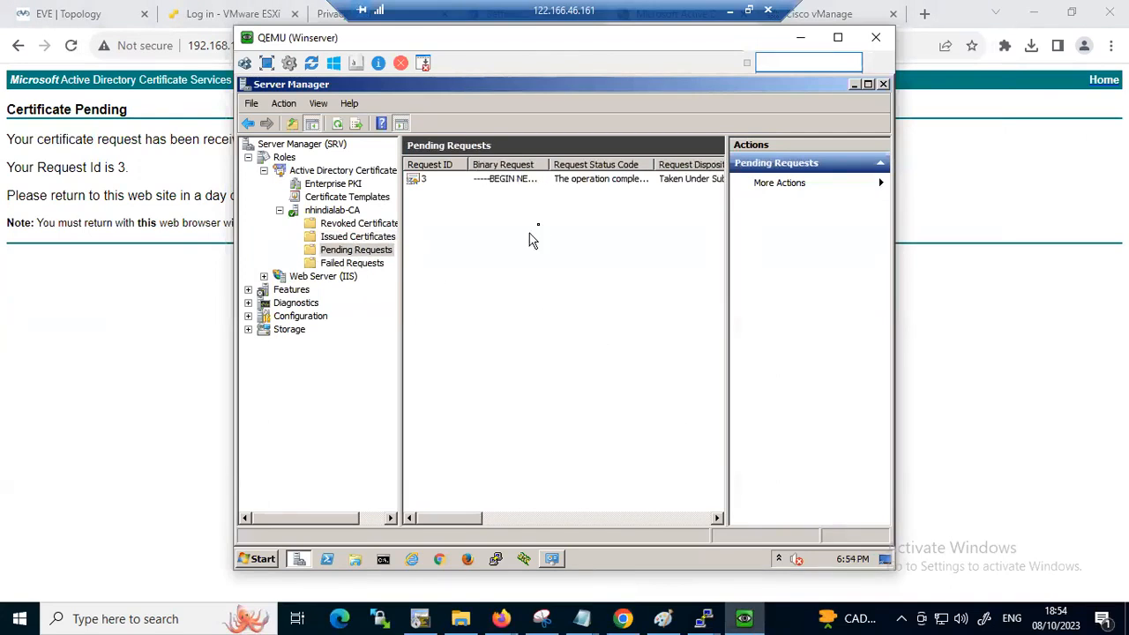
right_click(412, 184)
mouse_move(446, 189)
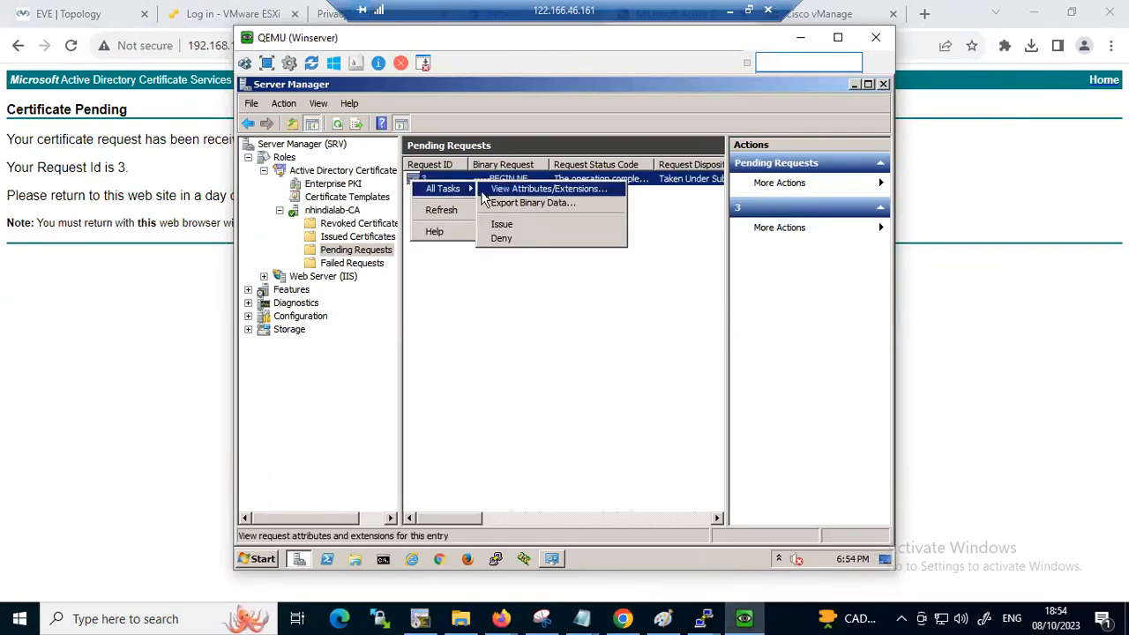
click(500, 228)
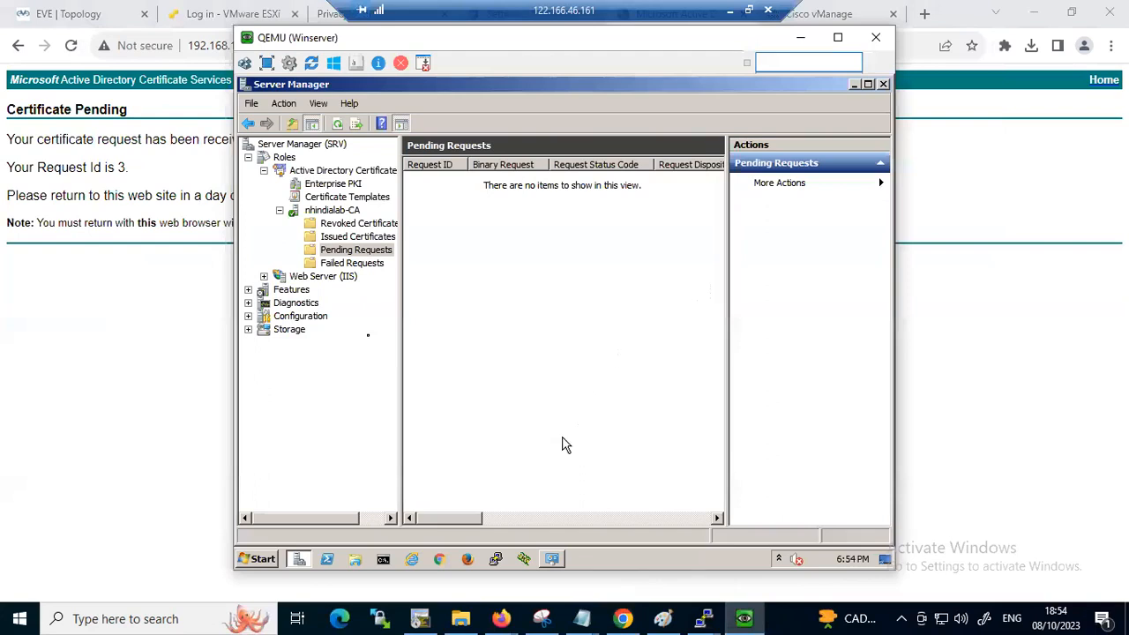
Return to the browser and go back from the pending-request page to 192.168.1.55/certsrv/
click(88, 294)
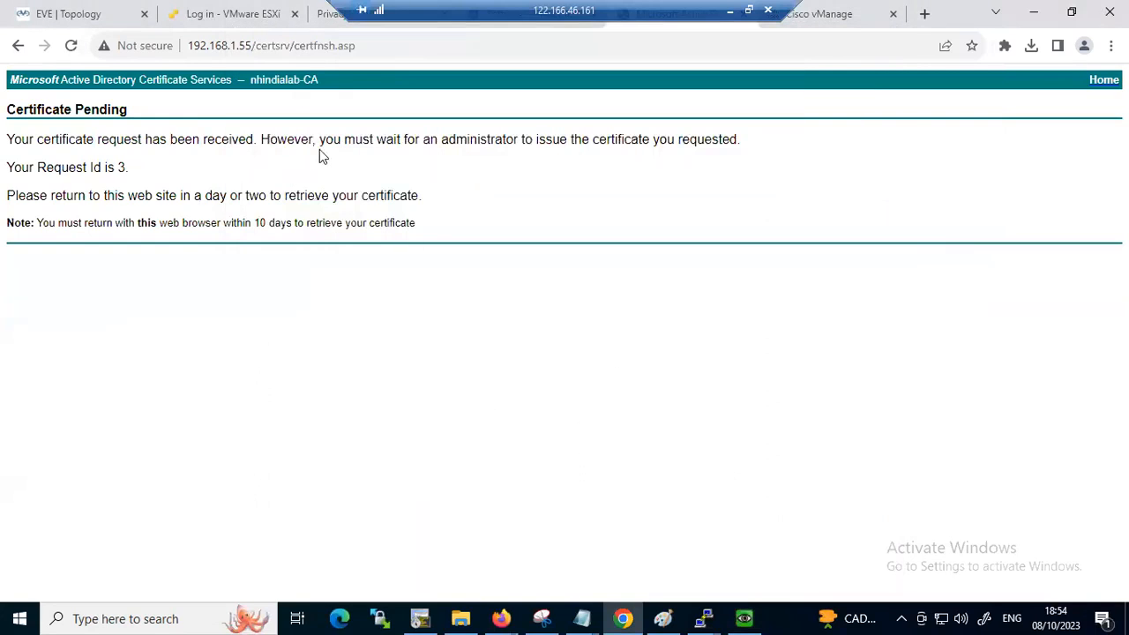
click(371, 52)
click(371, 52)
key(BackSpace)
key(BackSpace)
key(BackSpace)
key(BackSpace)
key(BackSpace)
key(BackSpace)
key(BackSpace)
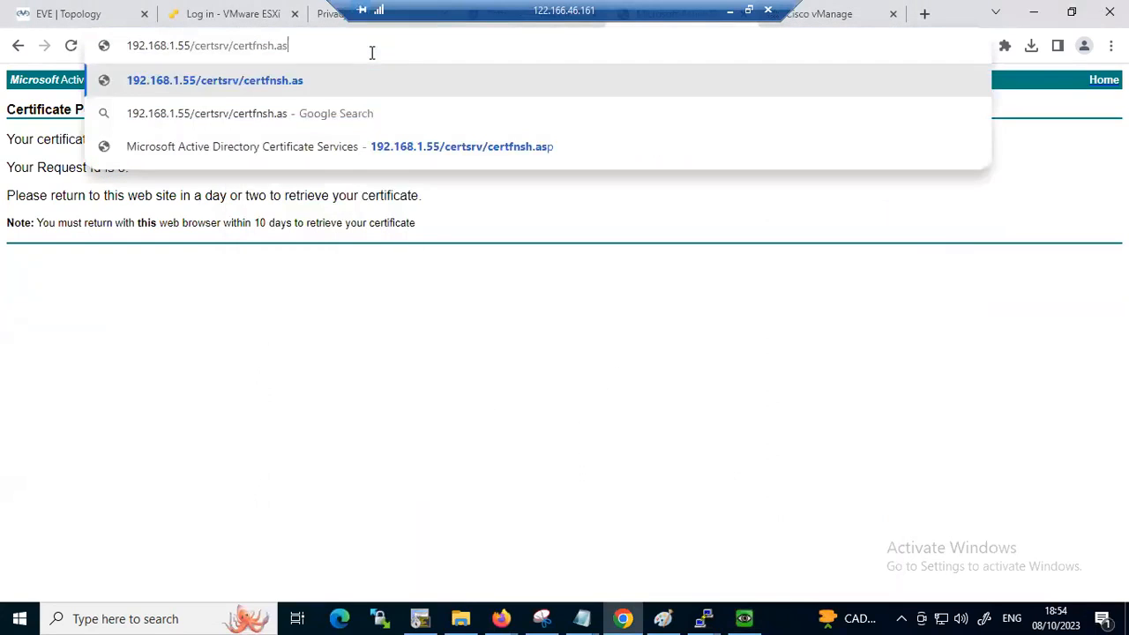
key(BackSpace)
key(BackSpace)
key(BackSpace)
key(BackSpace)
key(BackSpace)
key(BackSpace)
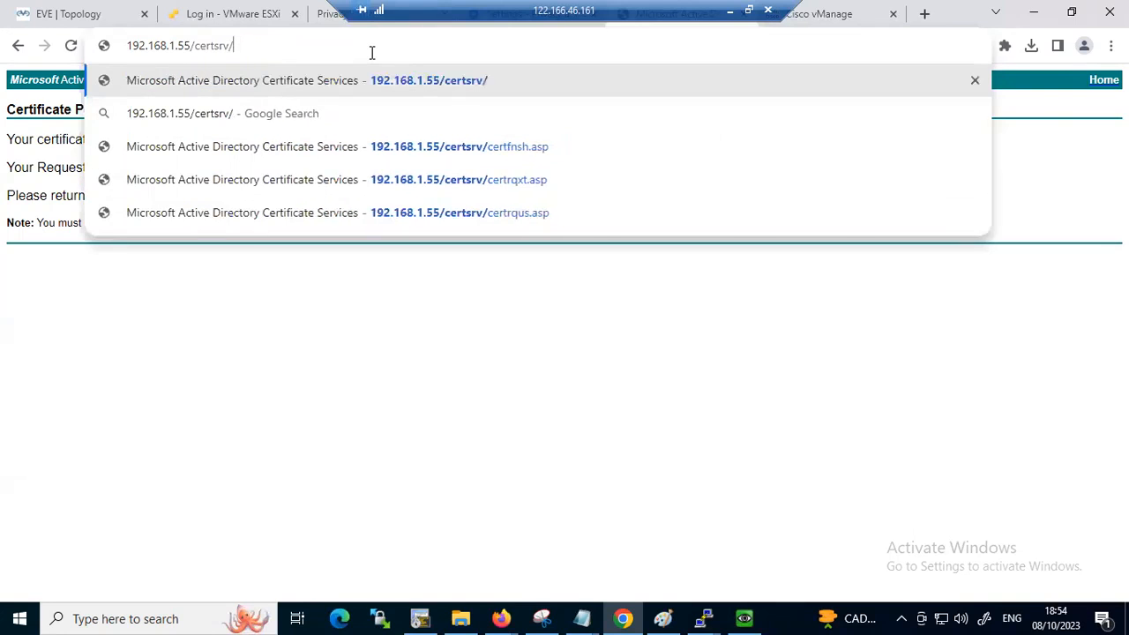
key(Return)
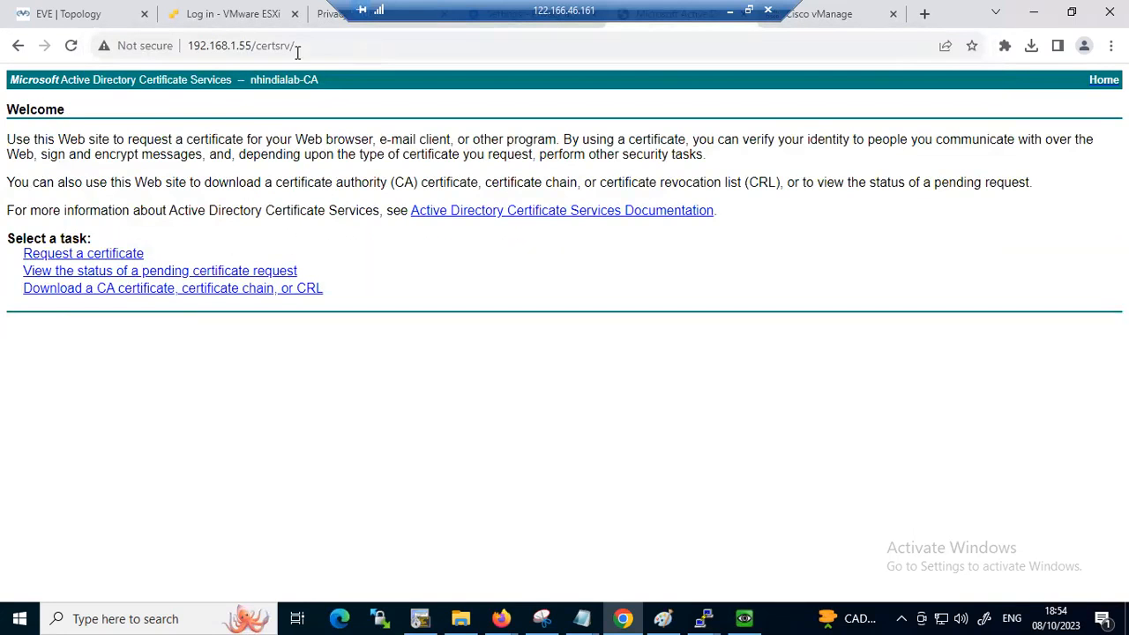
Open the issued vSmart certificate from the pending request status and download it Base 64 encoded
click(108, 273)
click(205, 166)
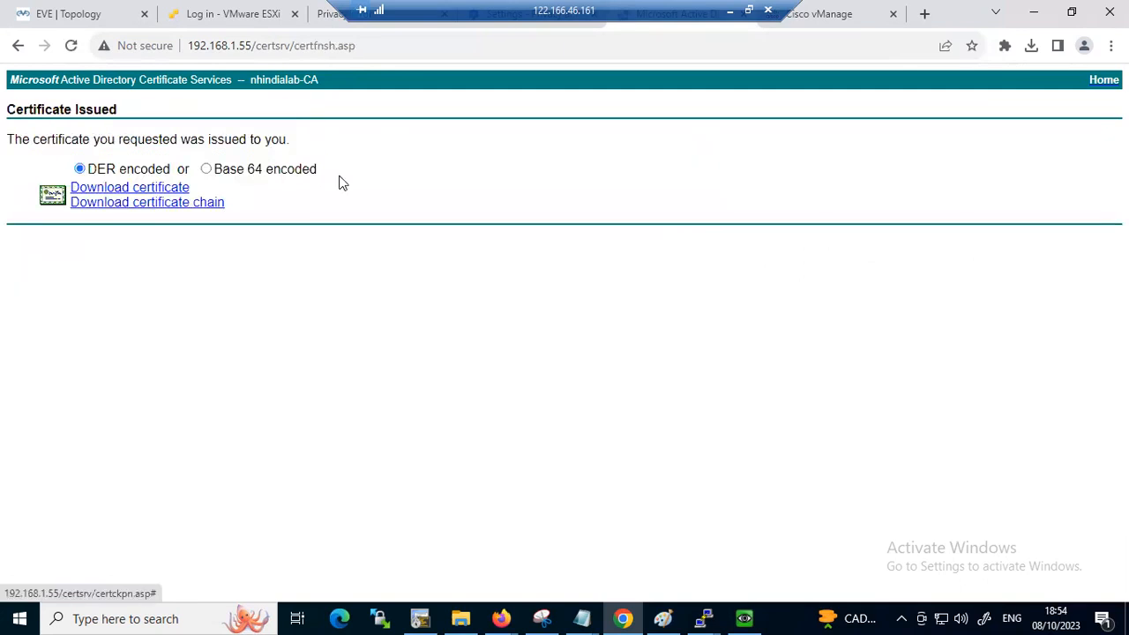
click(205, 169)
click(172, 187)
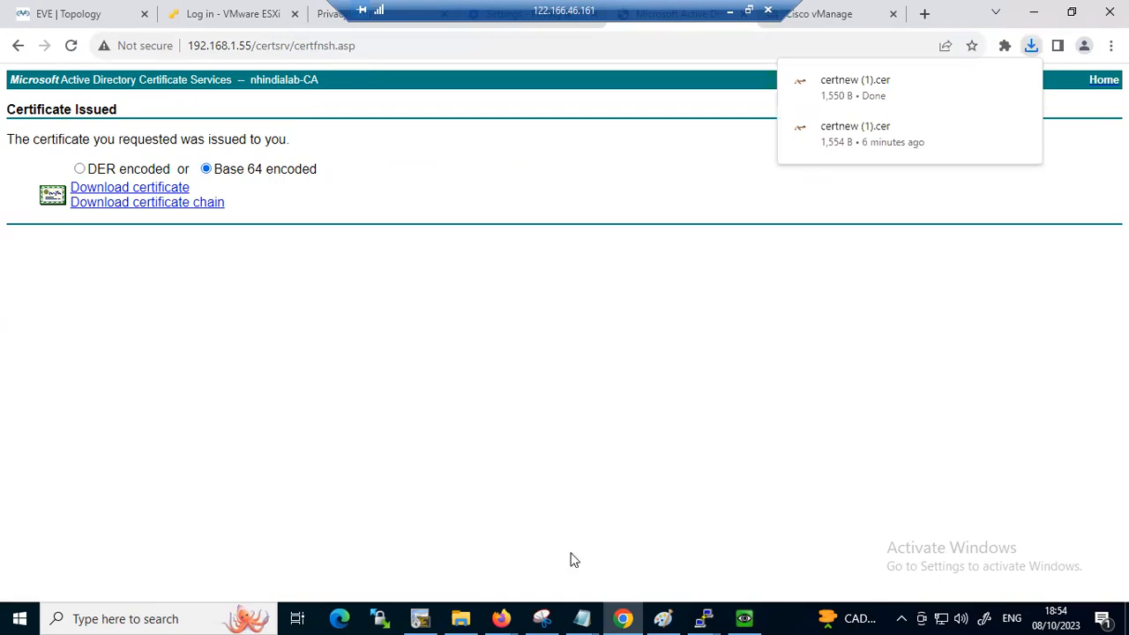
Switch to File Explorer and move certnew (1).cer from Downloads into the Desktop folder holding Root.cer and Vmanage.cer
mouse_move(461, 618)
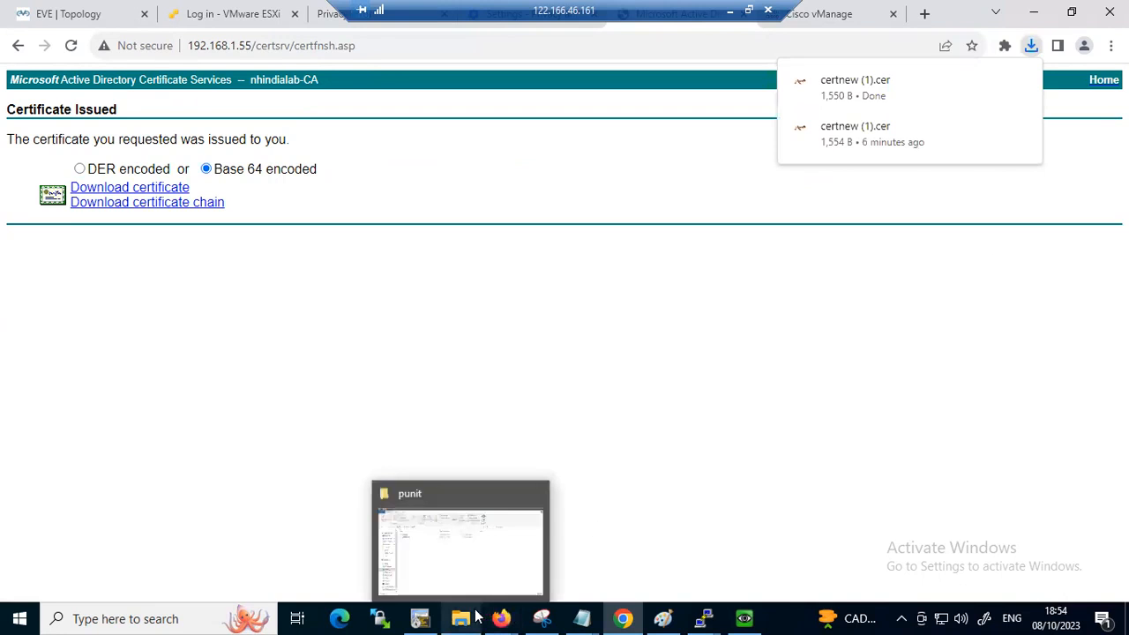
click(426, 560)
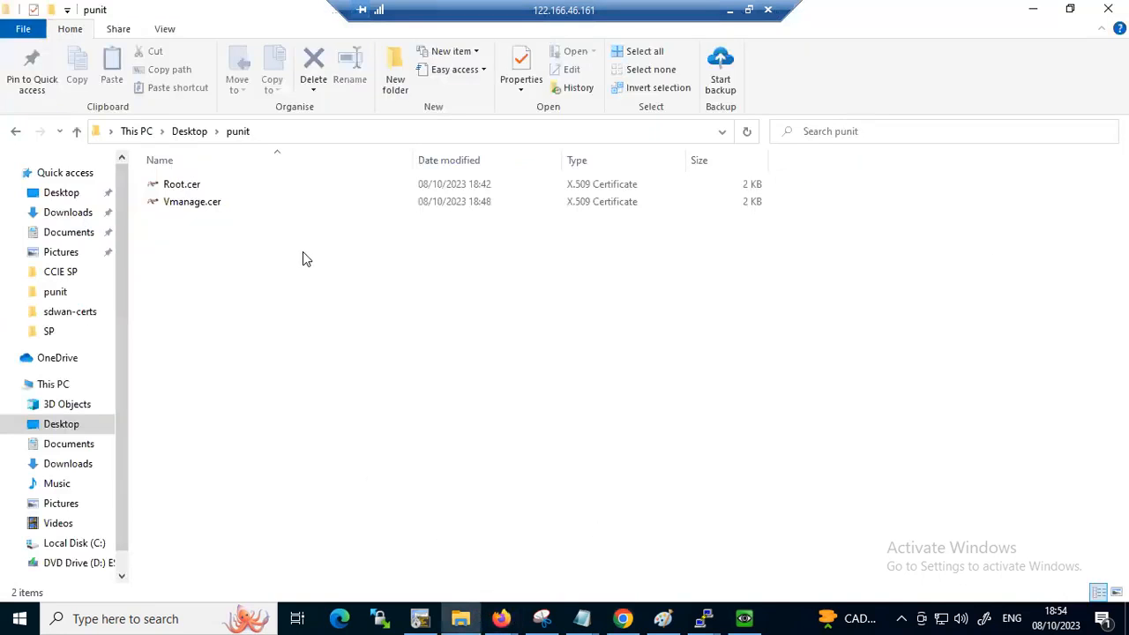
click(70, 216)
click(222, 211)
right_click(227, 207)
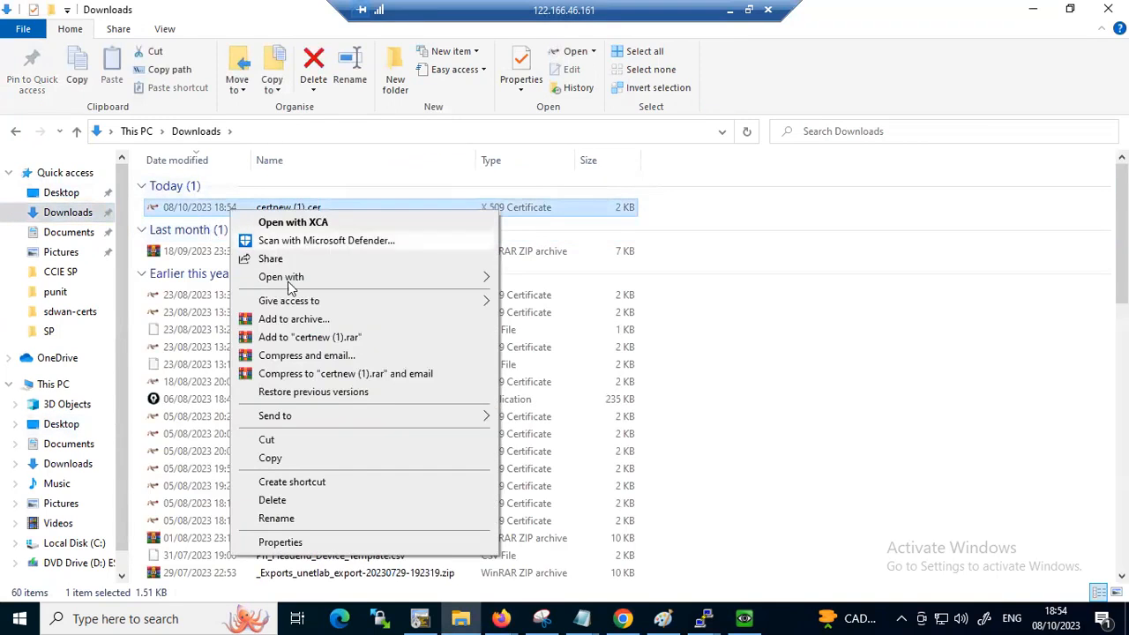
click(265, 439)
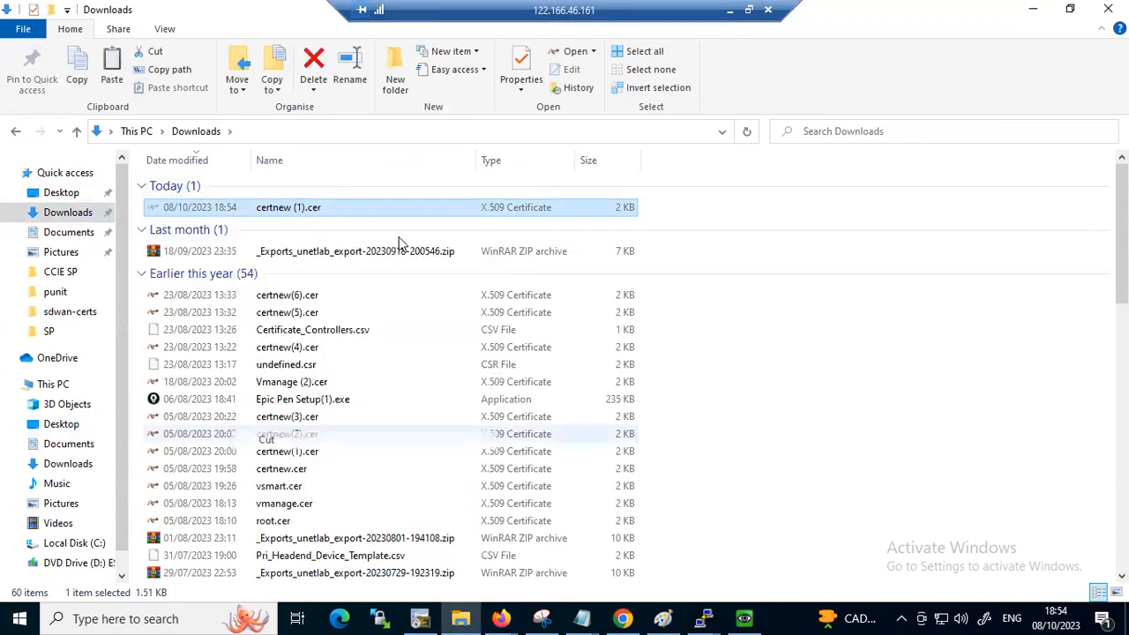
click(55, 291)
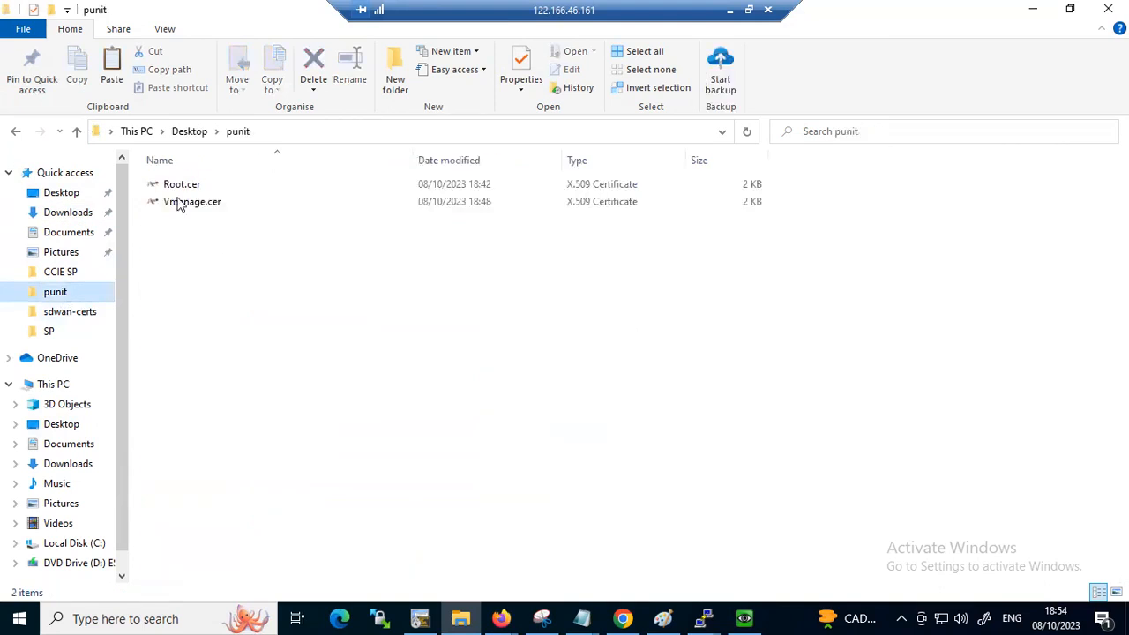
right_click(209, 268)
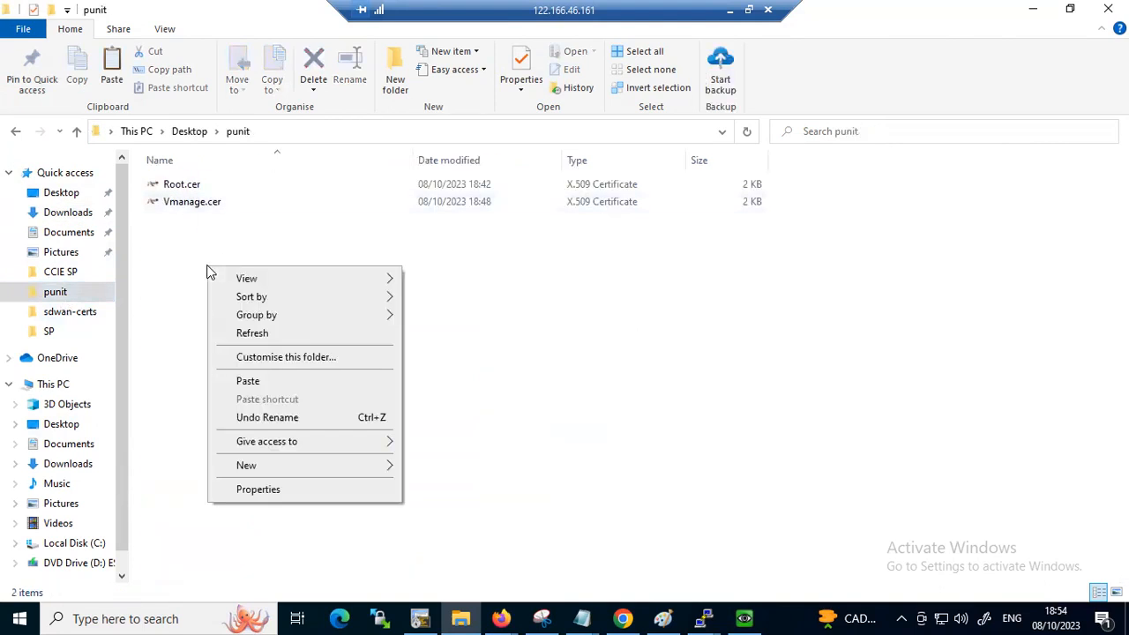
click(248, 381)
Rename the moved certnew (1).cer as Vsmart.cer and minimize the folder window
right_click(185, 220)
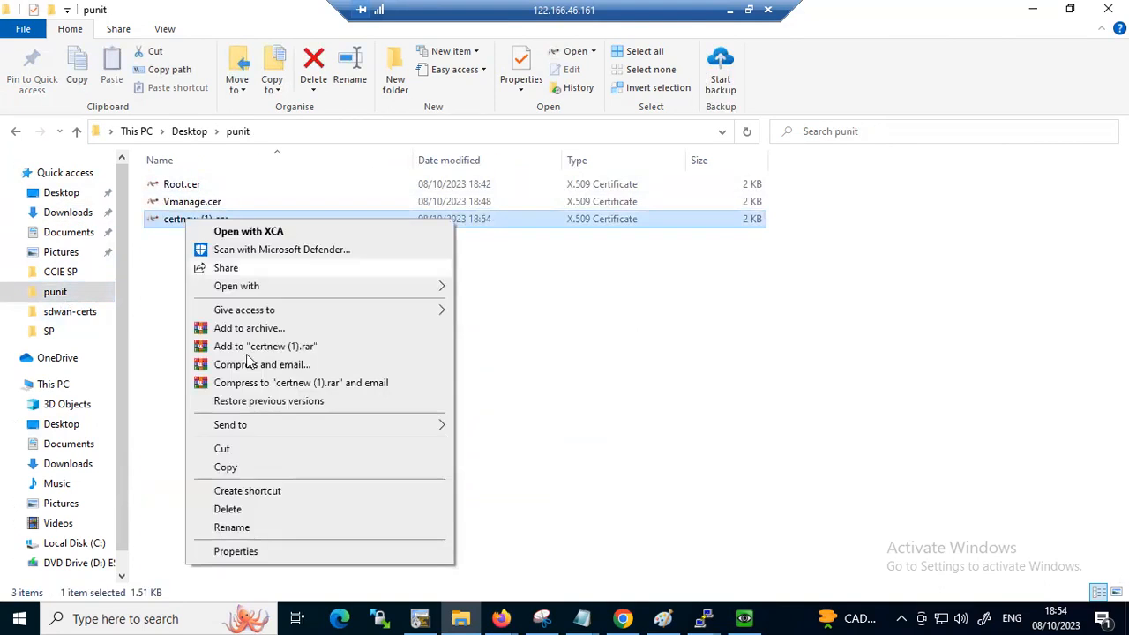
click(232, 527)
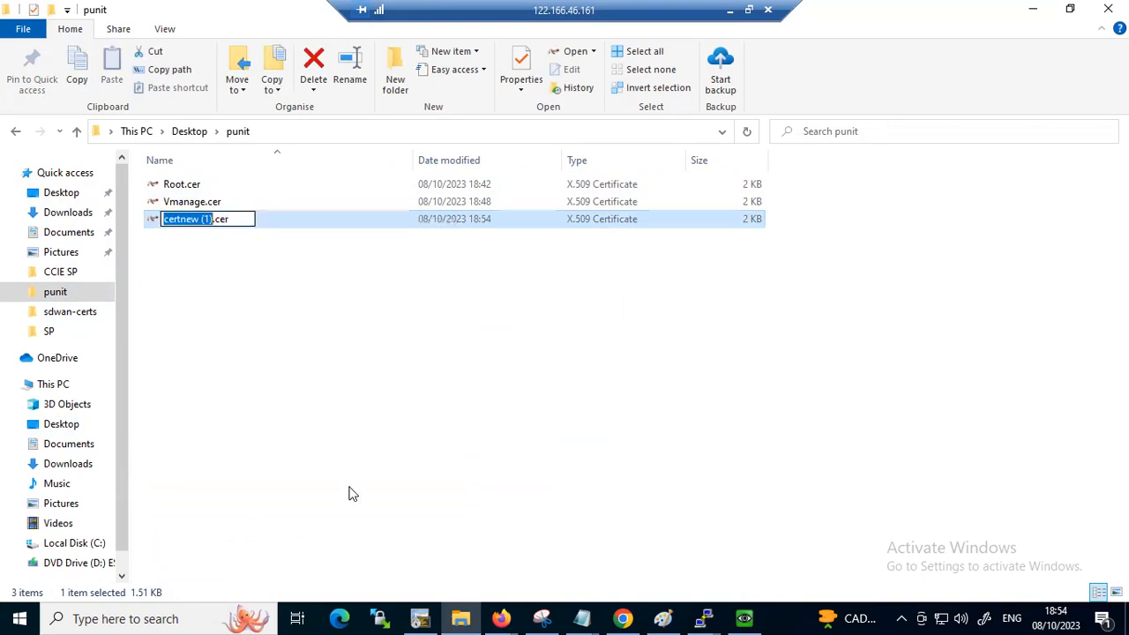
text(V)
text(msa)
key(BackSpace)
key(BackSpace)
key(BackSpace)
text(smart)
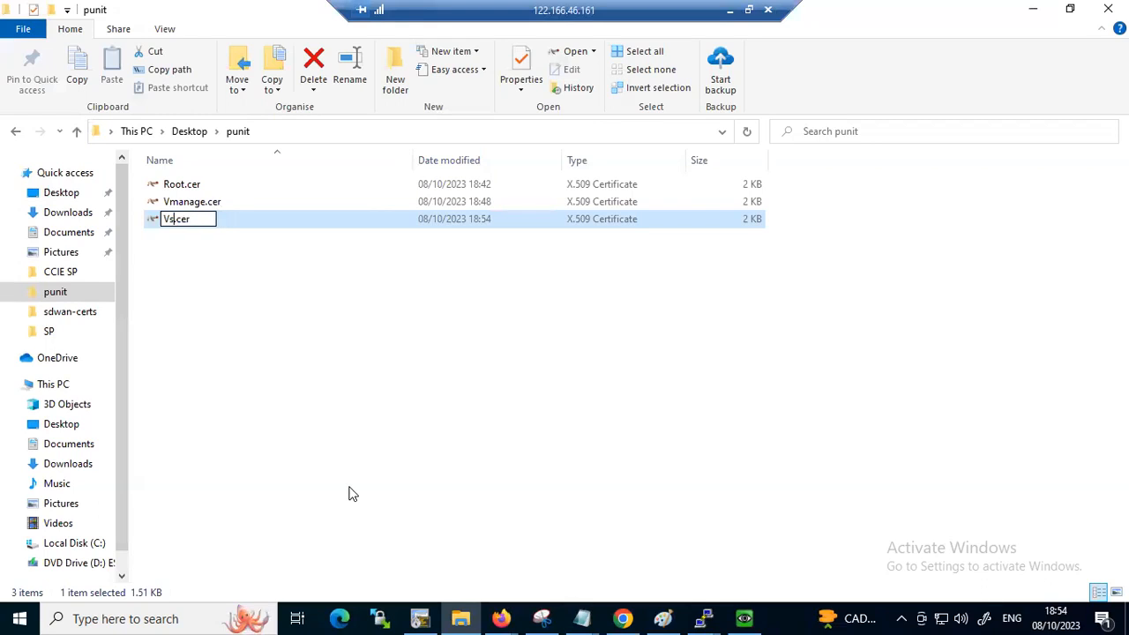
click(352, 344)
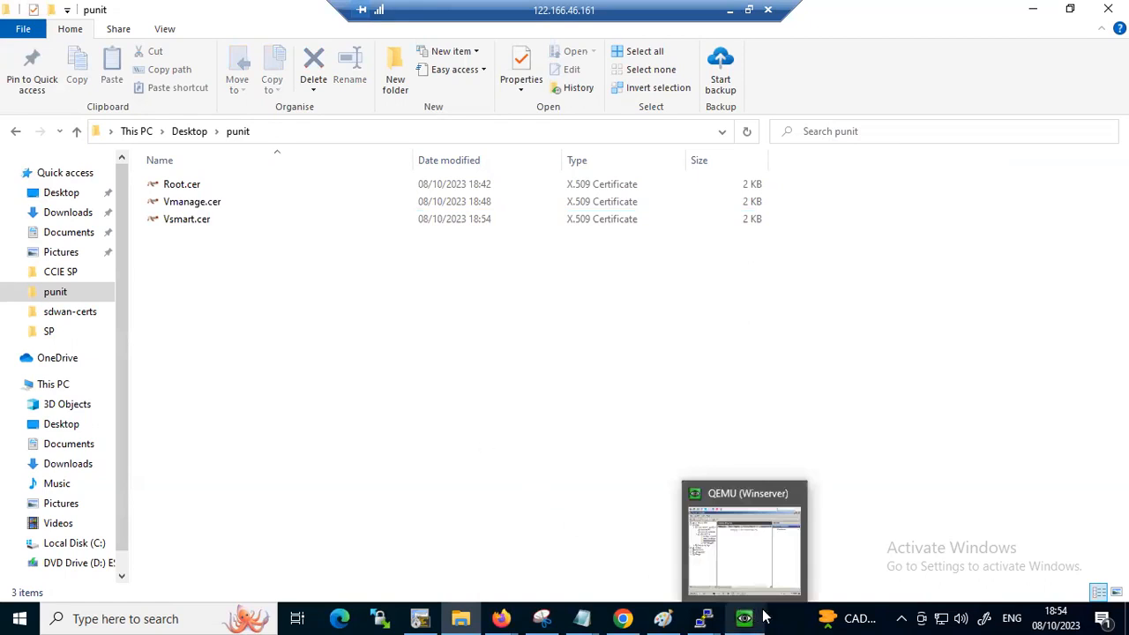
click(1037, 10)
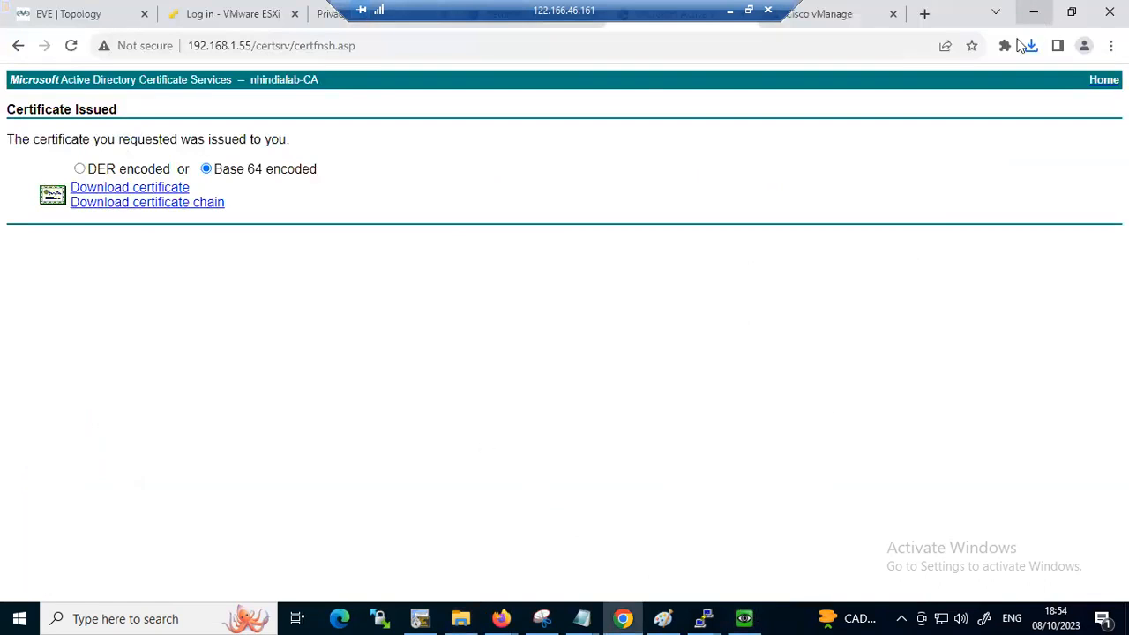
Switch to the topology diagram in Paint and mark Winserver as CA, circle 192.168.1.55/24, and draw a D and arrows beside Switch2
click(664, 618)
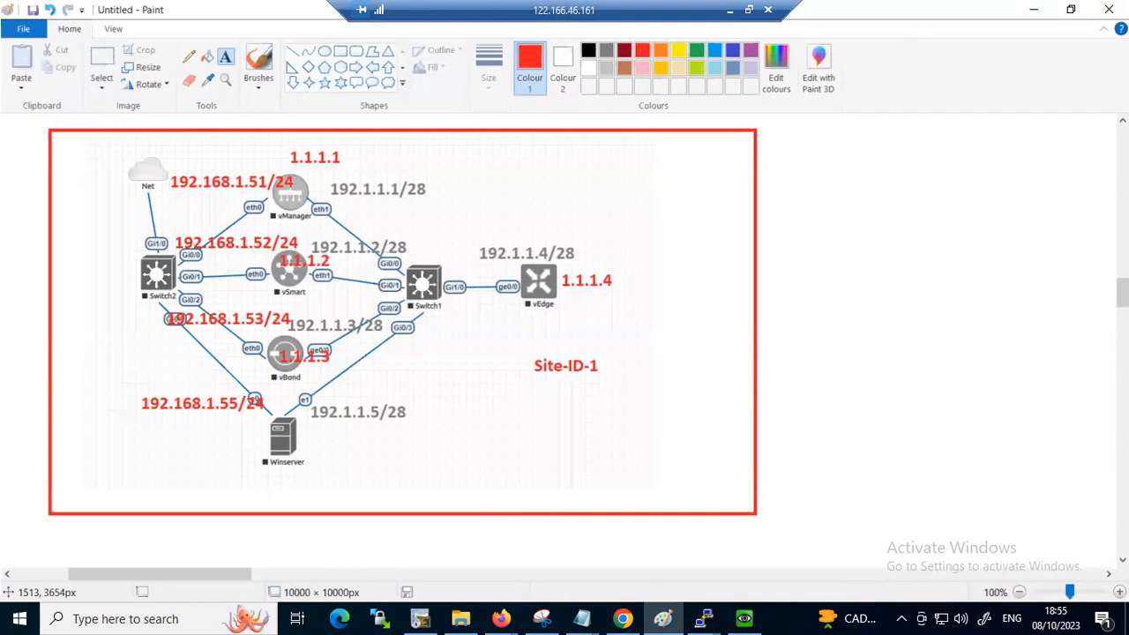
mouse_move(265, 475)
mouse_down()
mouse_move(340, 466)
mouse_move(316, 496)
mouse_move(354, 477)
mouse_move(319, 448)
mouse_up()
mouse_move(130, 425)
mouse_down()
mouse_move(231, 425)
mouse_move(161, 424)
mouse_up()
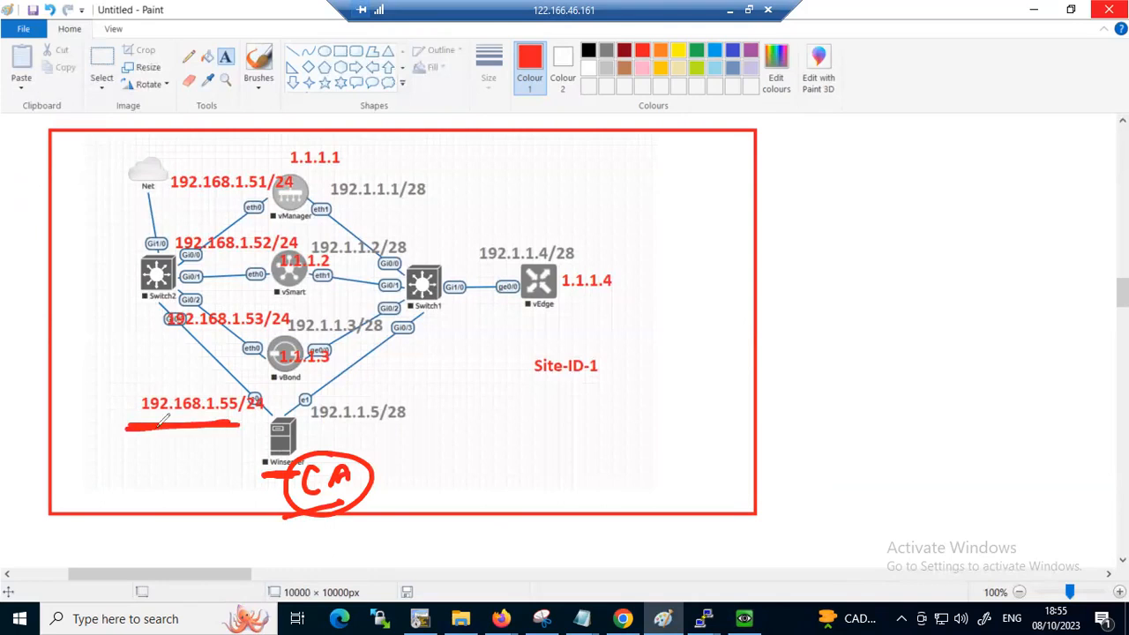
mouse_move(187, 379)
mouse_down()
mouse_move(279, 399)
mouse_move(167, 379)
mouse_up()
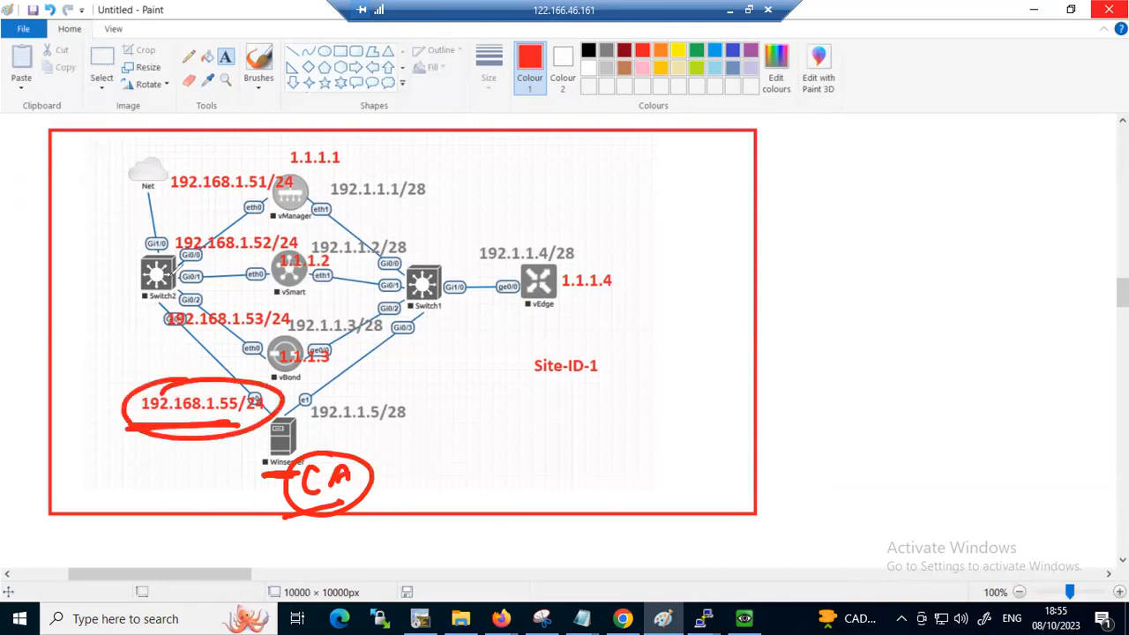
mouse_move(125, 276)
mouse_down()
mouse_move(50, 259)
mouse_move(32, 226)
mouse_move(53, 255)
mouse_move(75, 242)
mouse_move(82, 252)
mouse_up()
drag(121, 401, 155, 394)
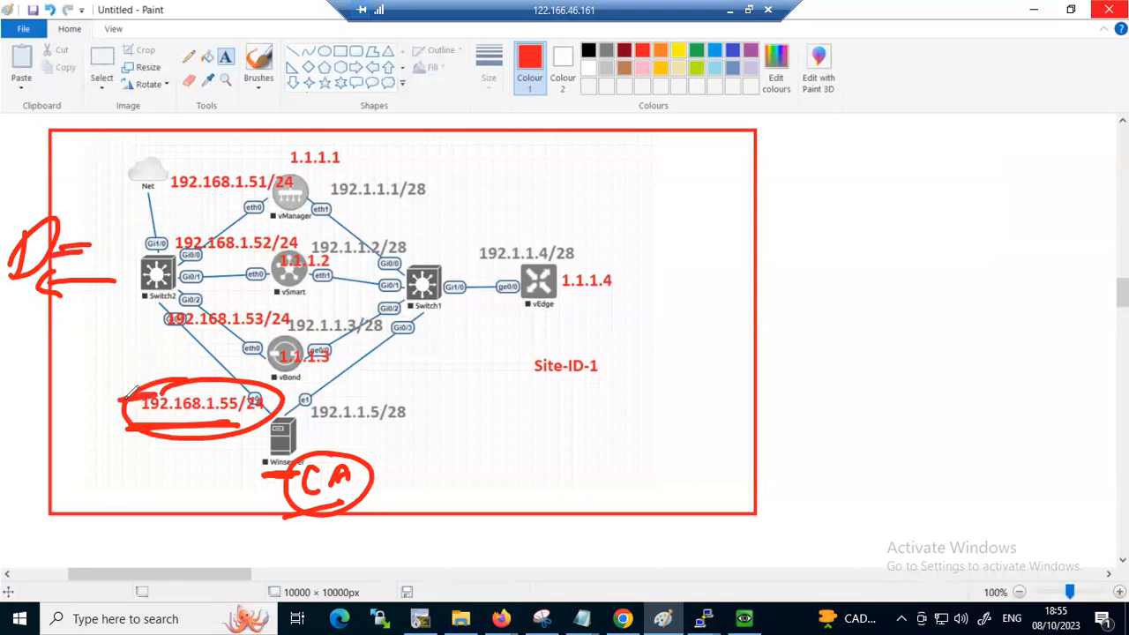
drag(295, 432, 277, 433)
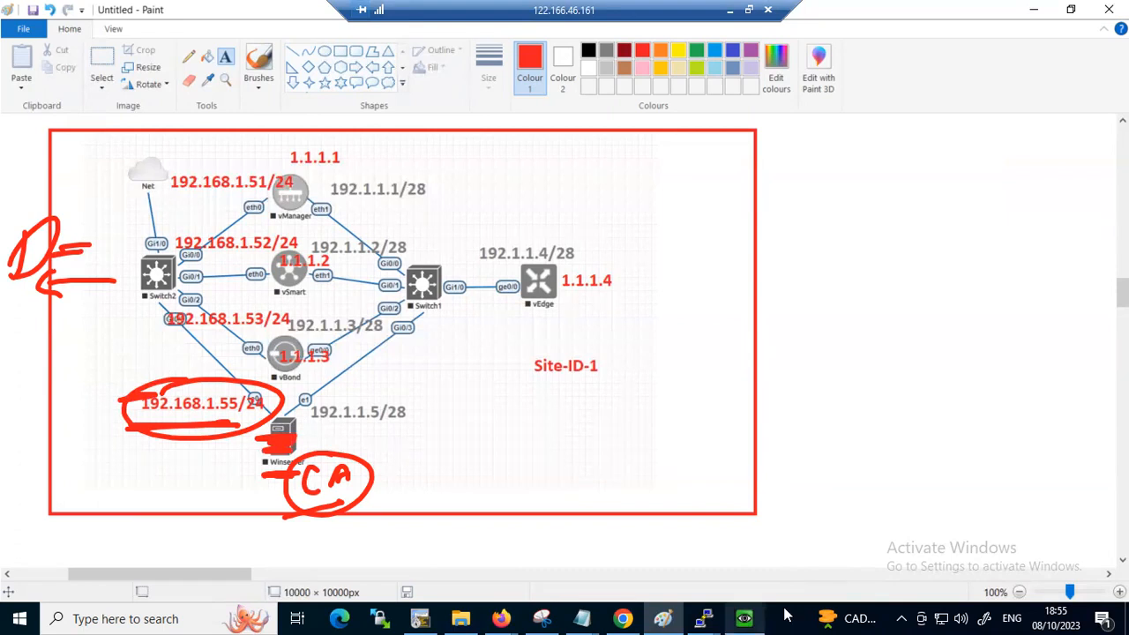
Switch to the Winserver console, launch Chrome inside it, and minimize the console window
click(743, 618)
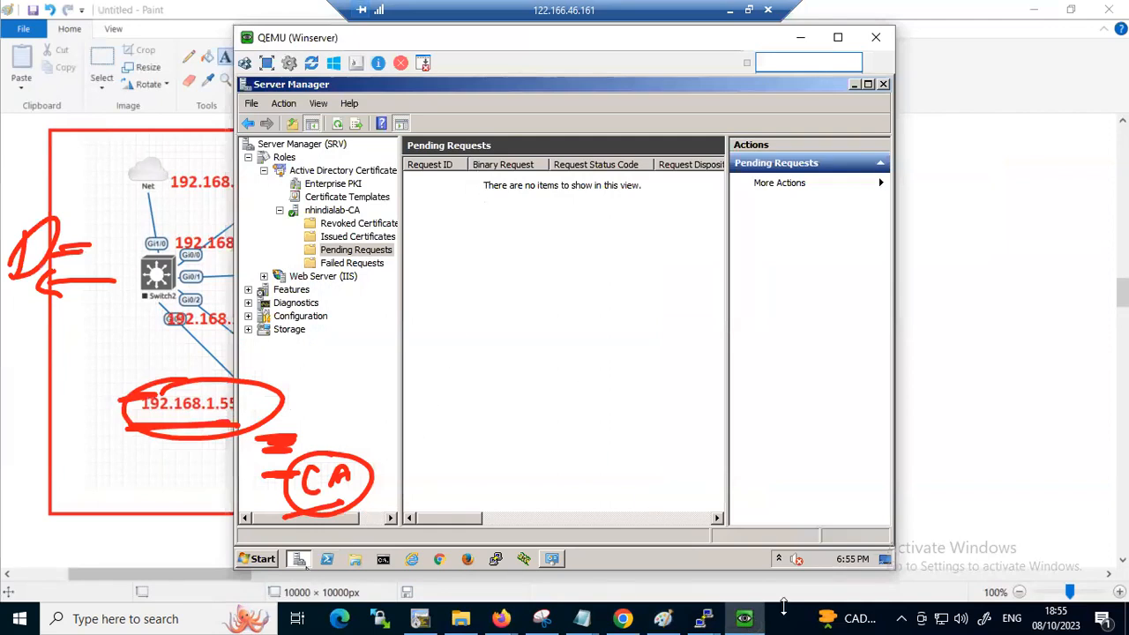
click(440, 561)
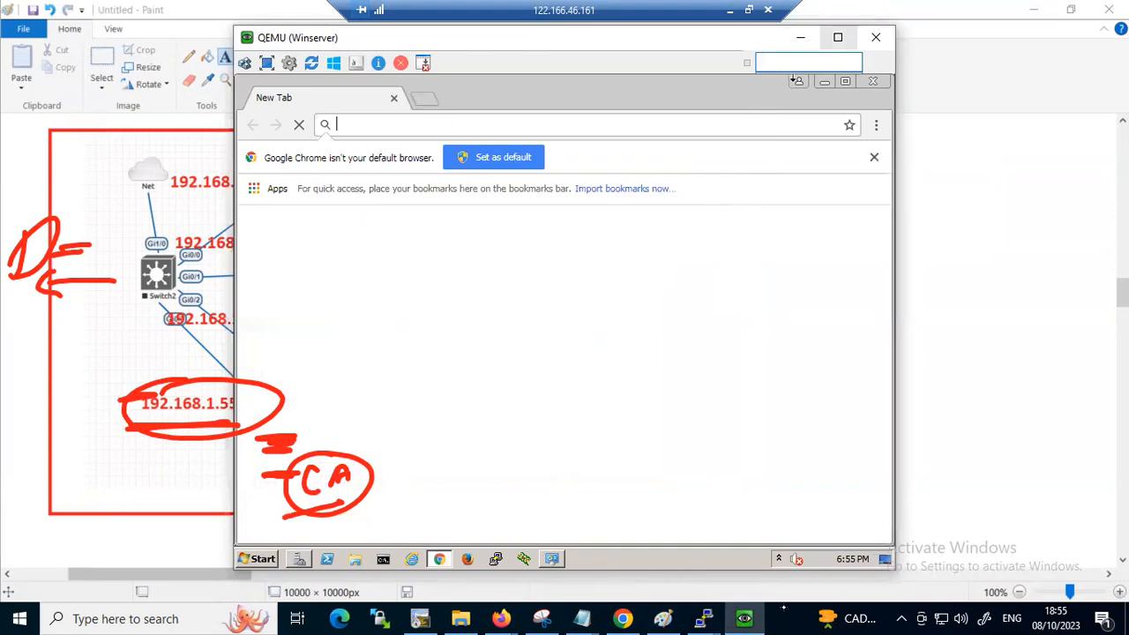
click(800, 37)
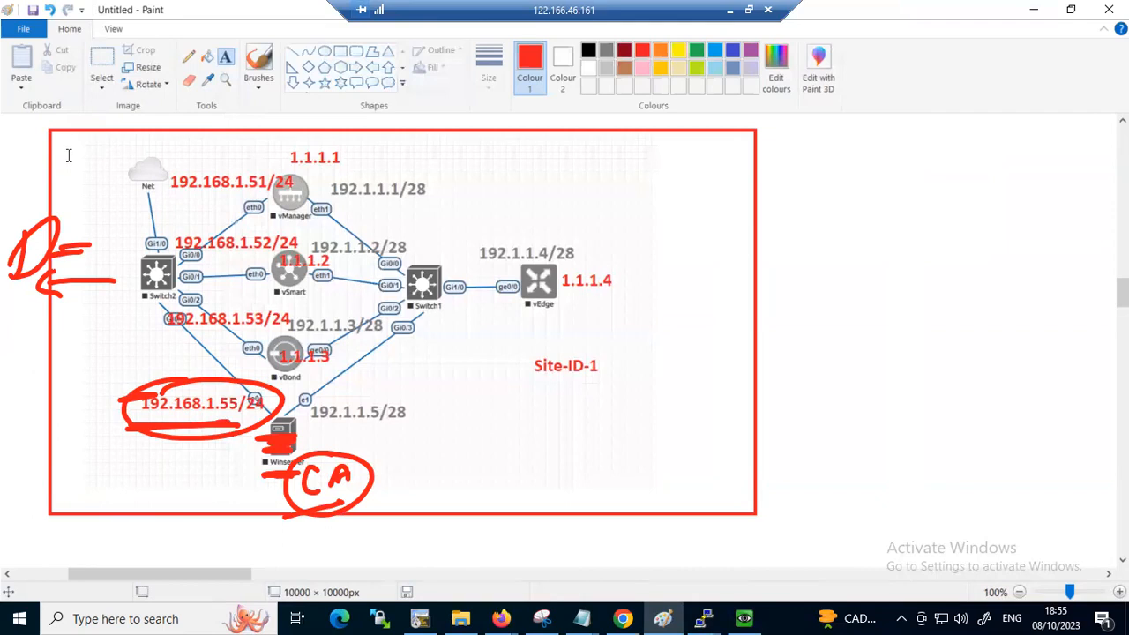
Switch to the Cisco vManage controller certificates page in Chrome and close the CSR of device 192.1.1.2
click(614, 615)
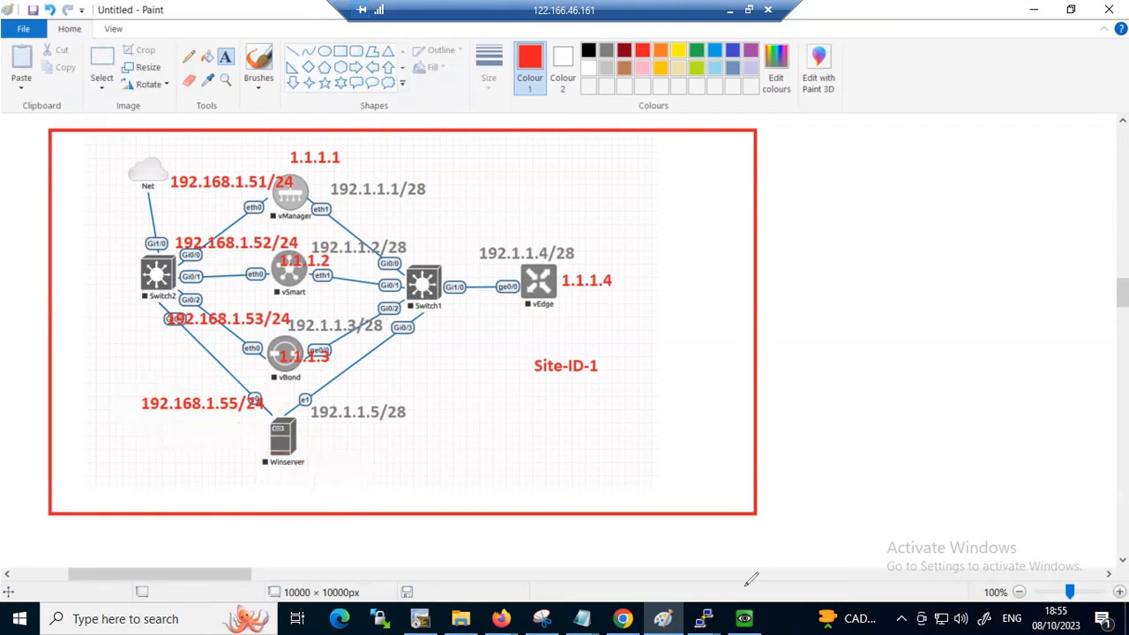
click(623, 619)
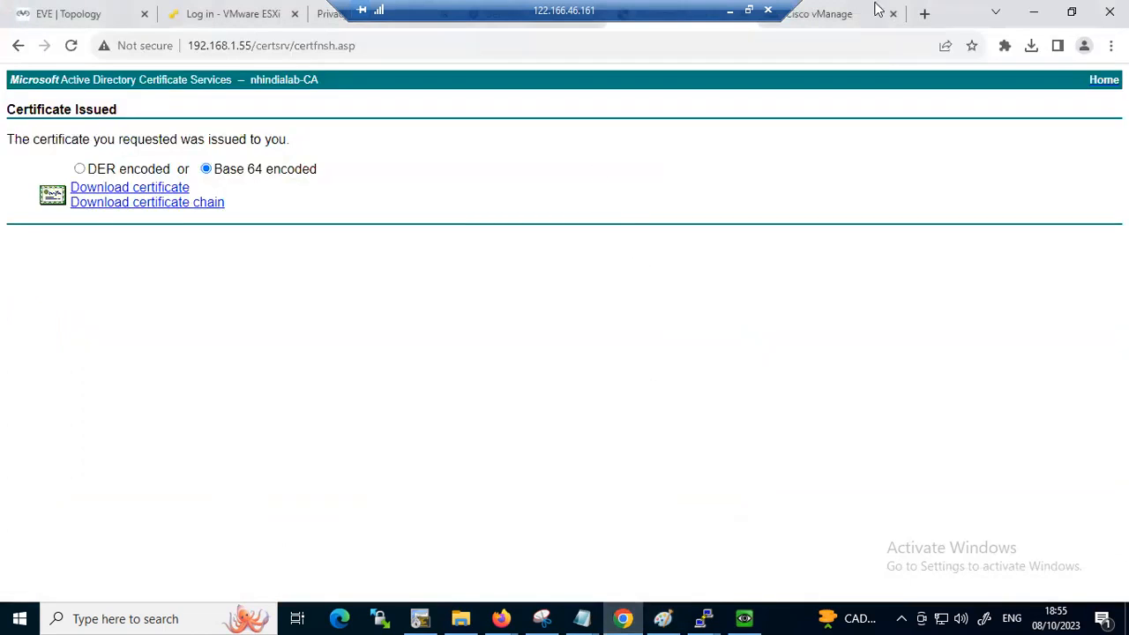
click(834, 19)
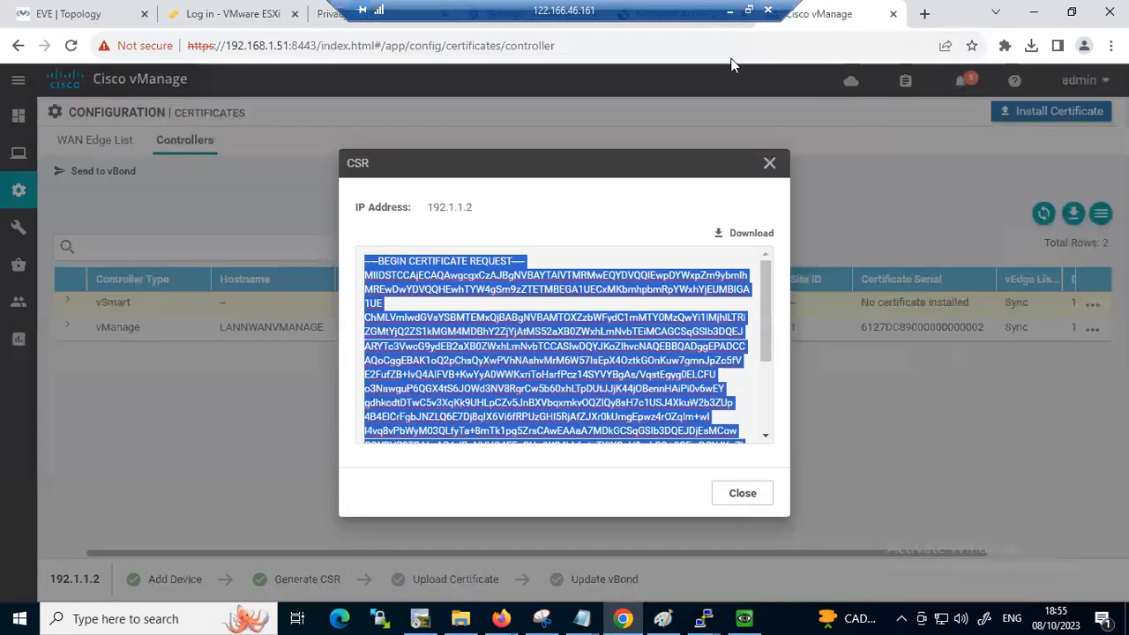
click(770, 163)
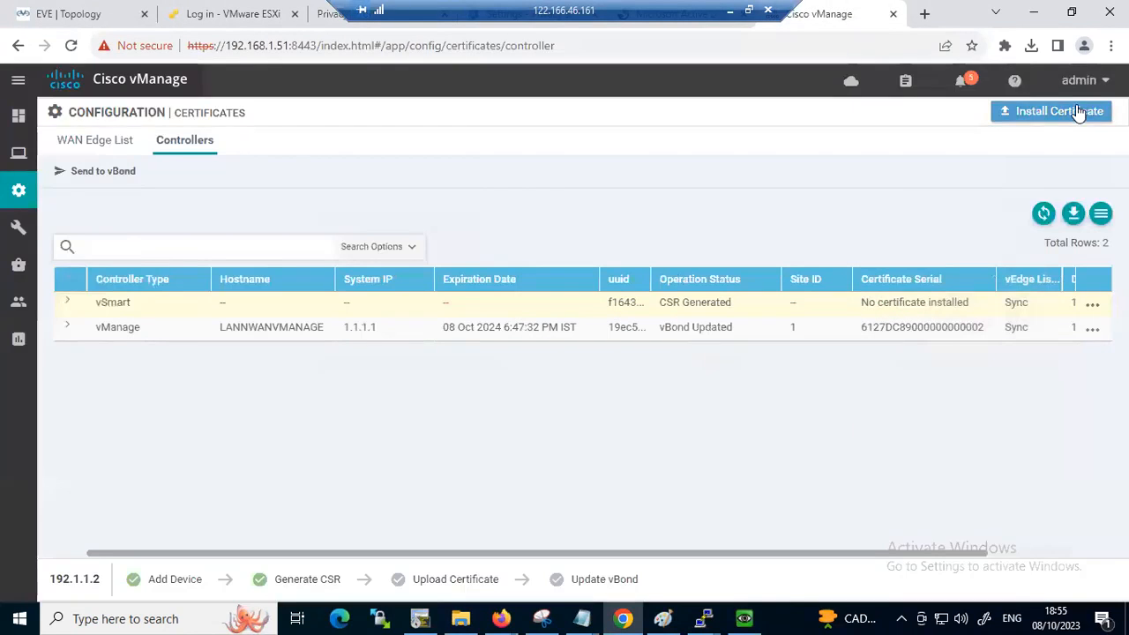
Install Vsmart.cer from the Desktop certificate folder, showing all file types to select it, and expand the vSmart installation task's log
click(1087, 112)
click(748, 211)
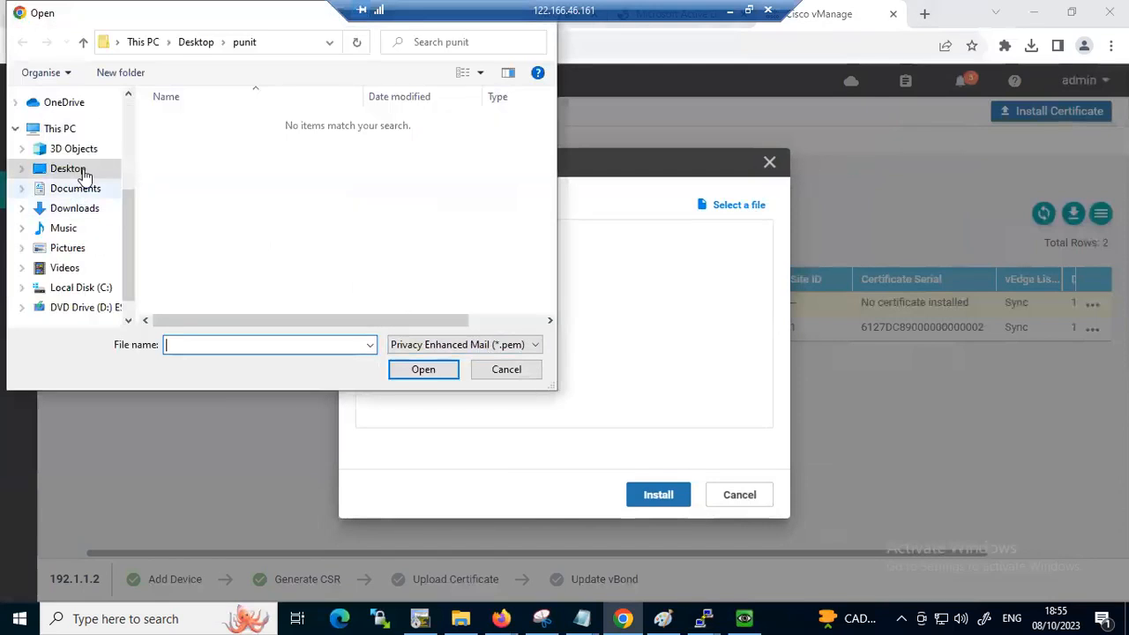
click(441, 345)
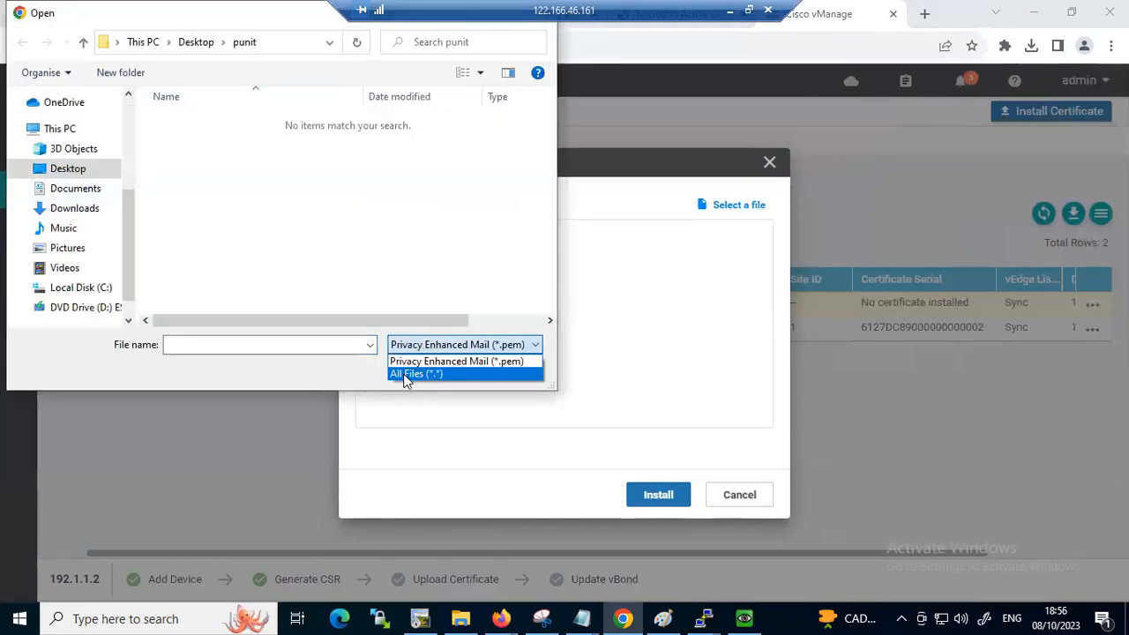
click(412, 374)
click(190, 156)
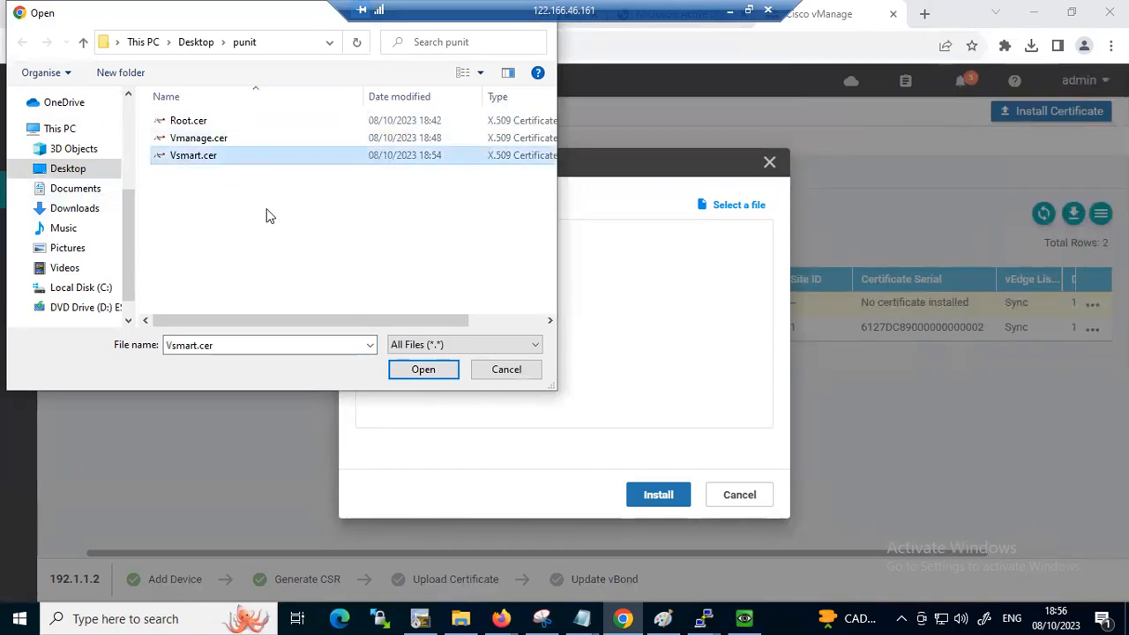
click(414, 370)
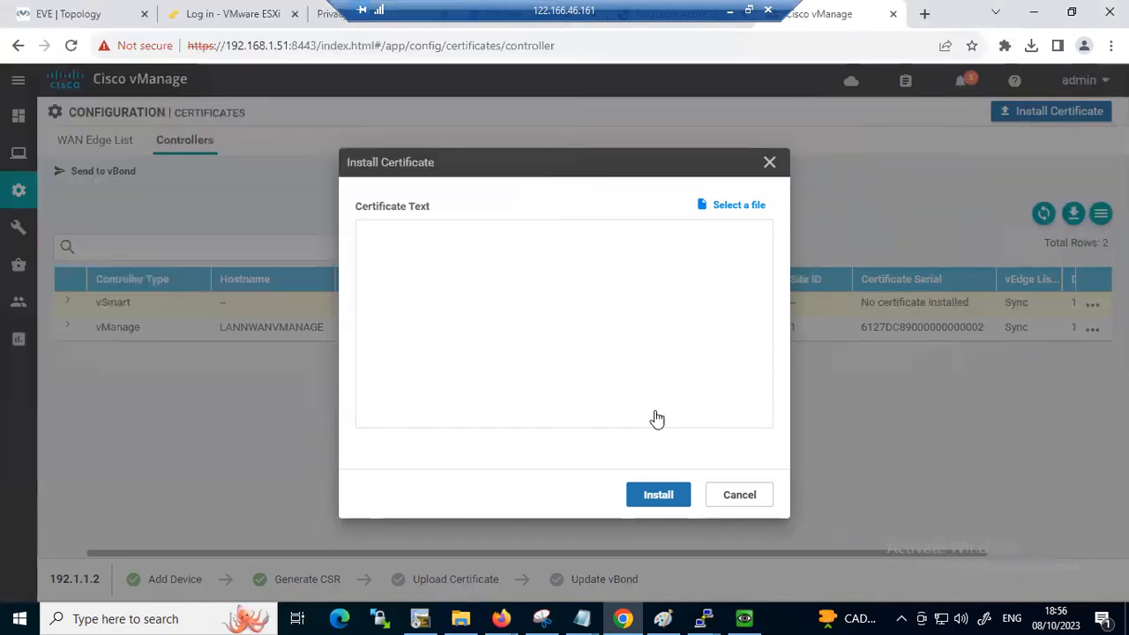
click(651, 495)
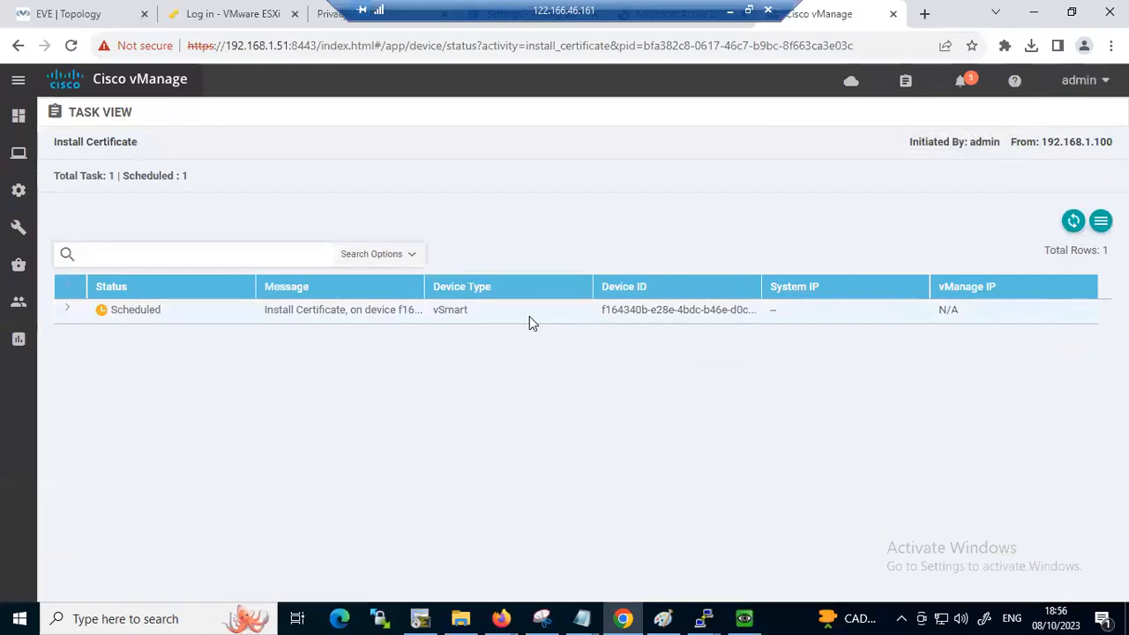
click(67, 310)
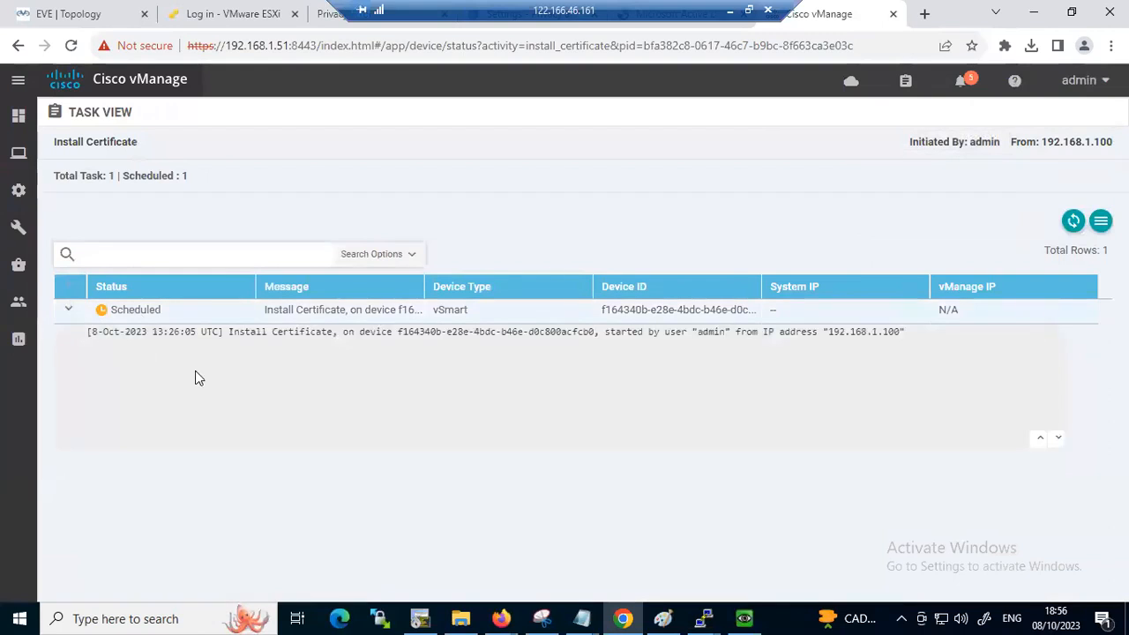
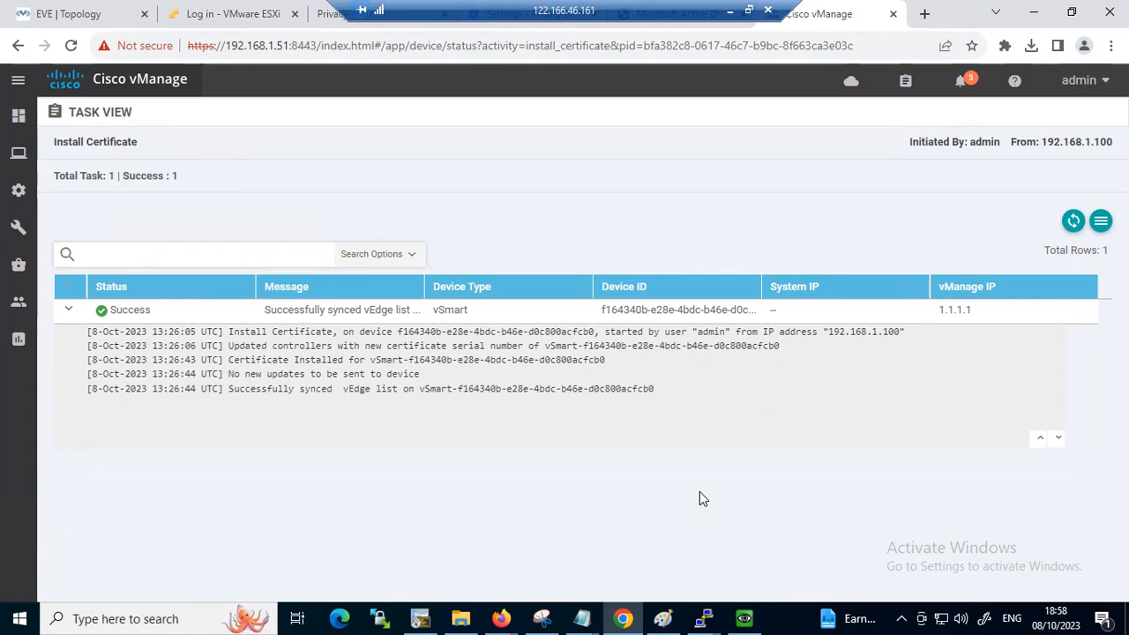
Start adding a vBond from the controllers device configuration, setting its management IP address to 192.1.1.3
mouse_move(746, 617)
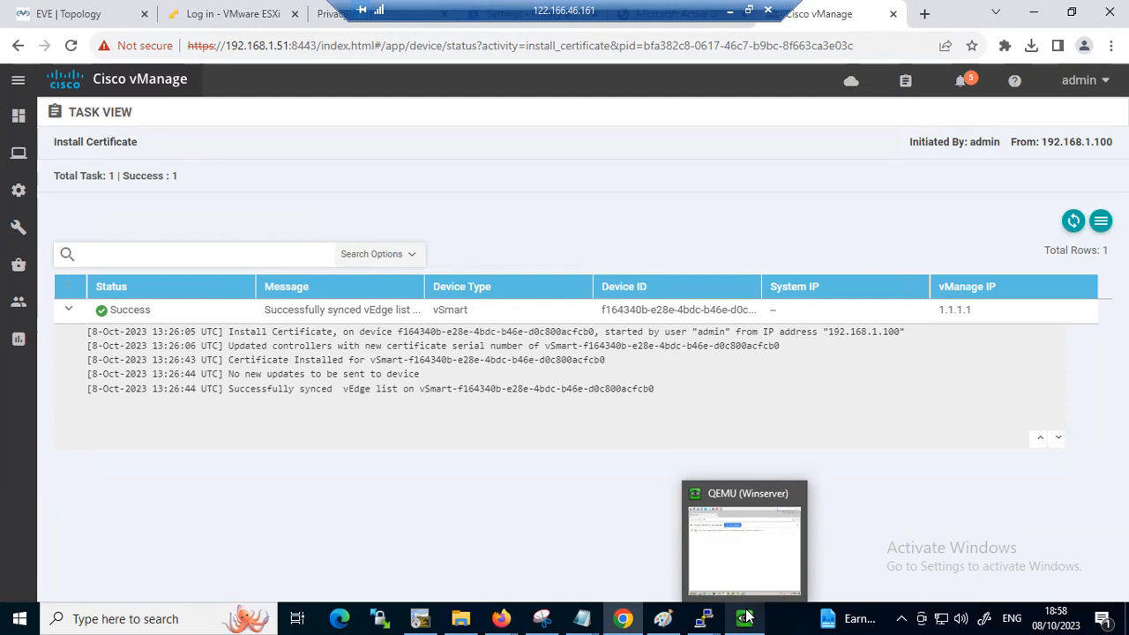
mouse_move(23, 194)
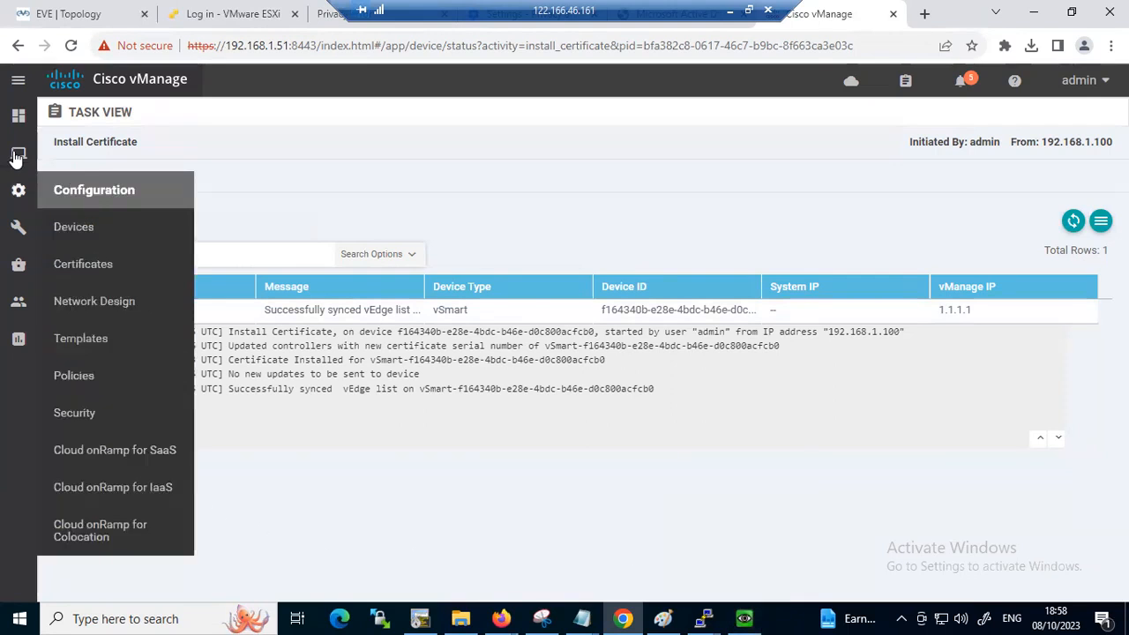
click(86, 227)
click(182, 141)
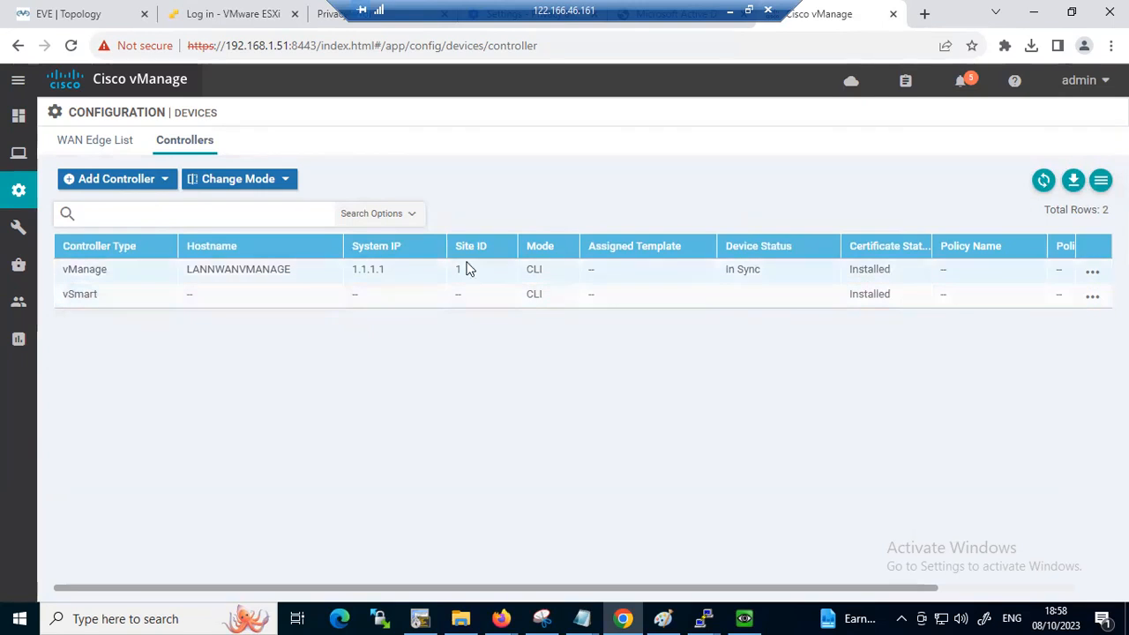
click(164, 186)
click(95, 212)
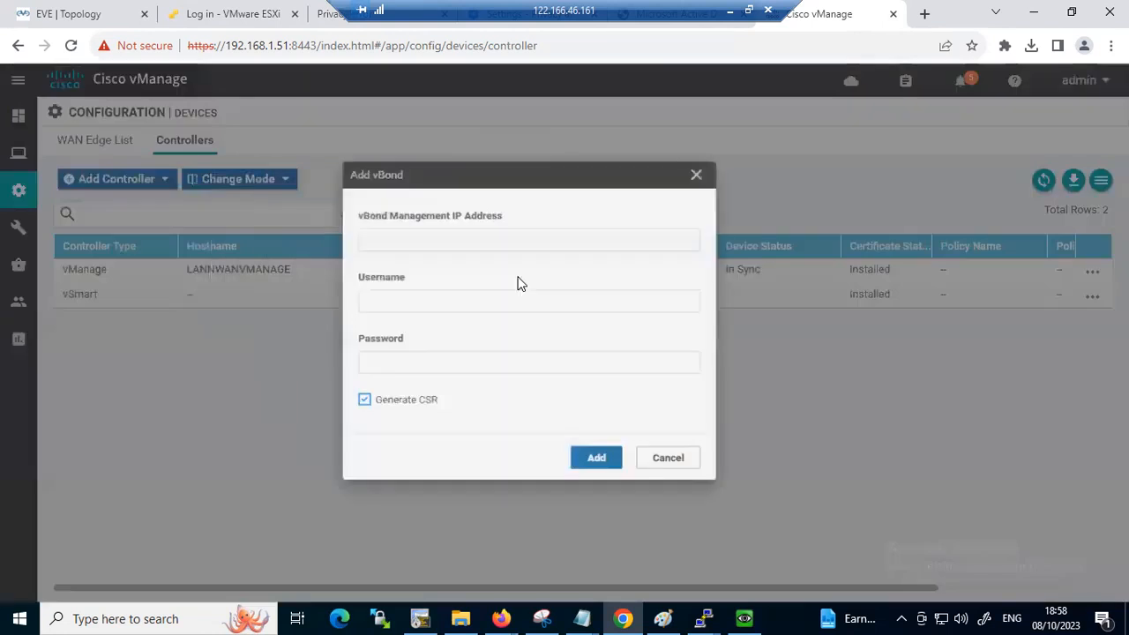
click(512, 240)
text(192.1)
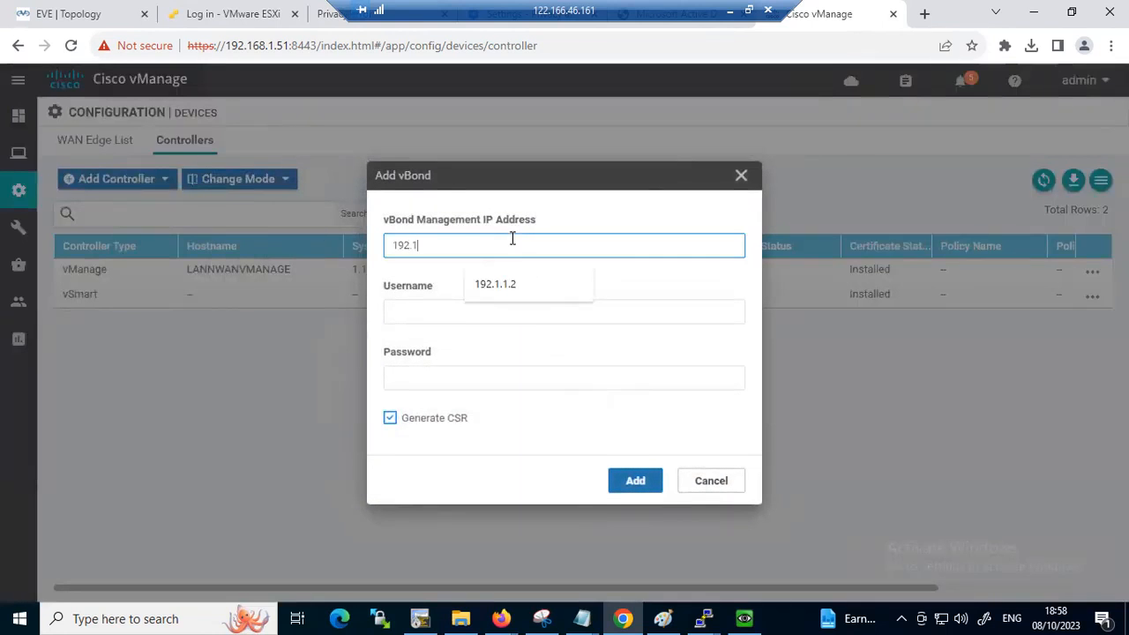
text(.1.3)
key(Tab)
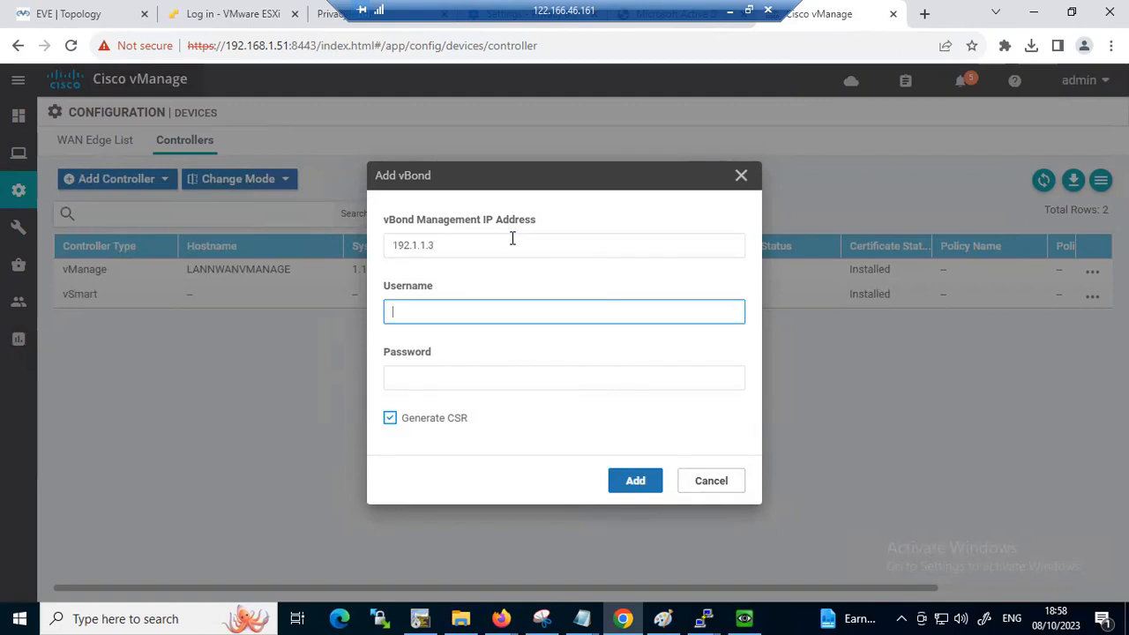
Enter admin as the vBond username, fill in the account password, disable Generate CSR, and add the controller
text(admin)
key(Tab)
text(admin)
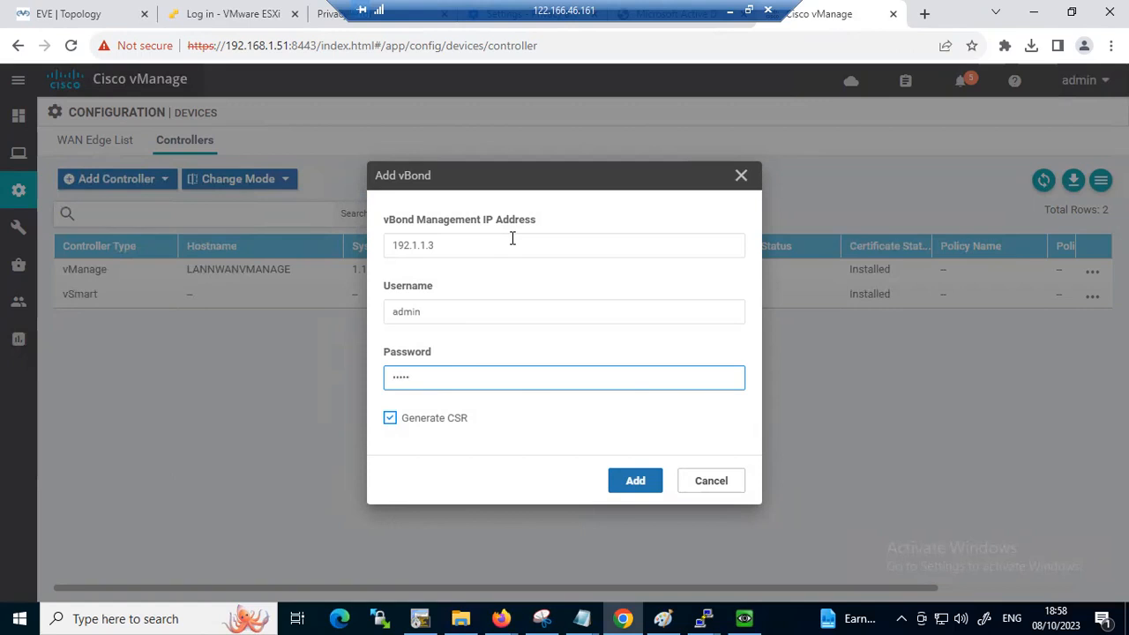
click(390, 419)
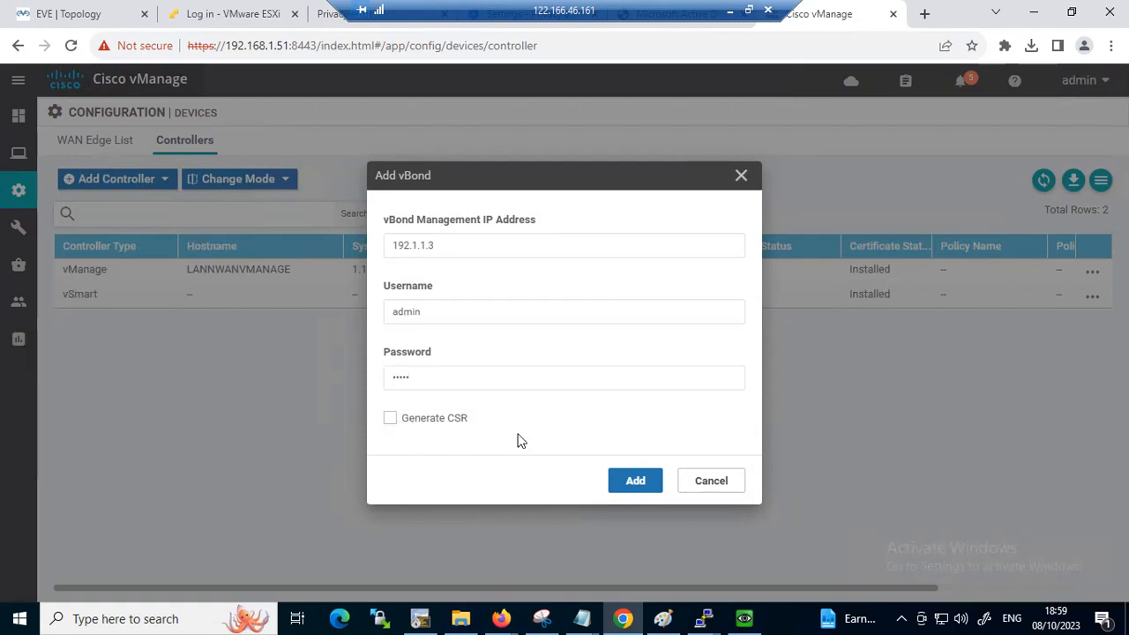
click(631, 484)
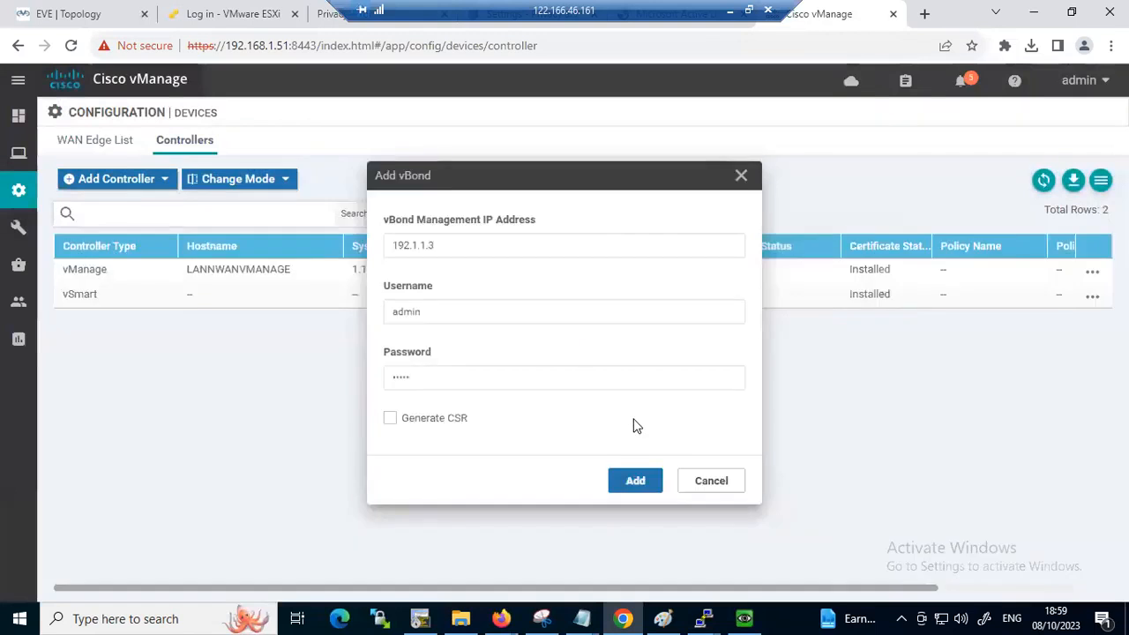
Open the certificate configuration for the controllers
mouse_move(7, 244)
mouse_move(19, 189)
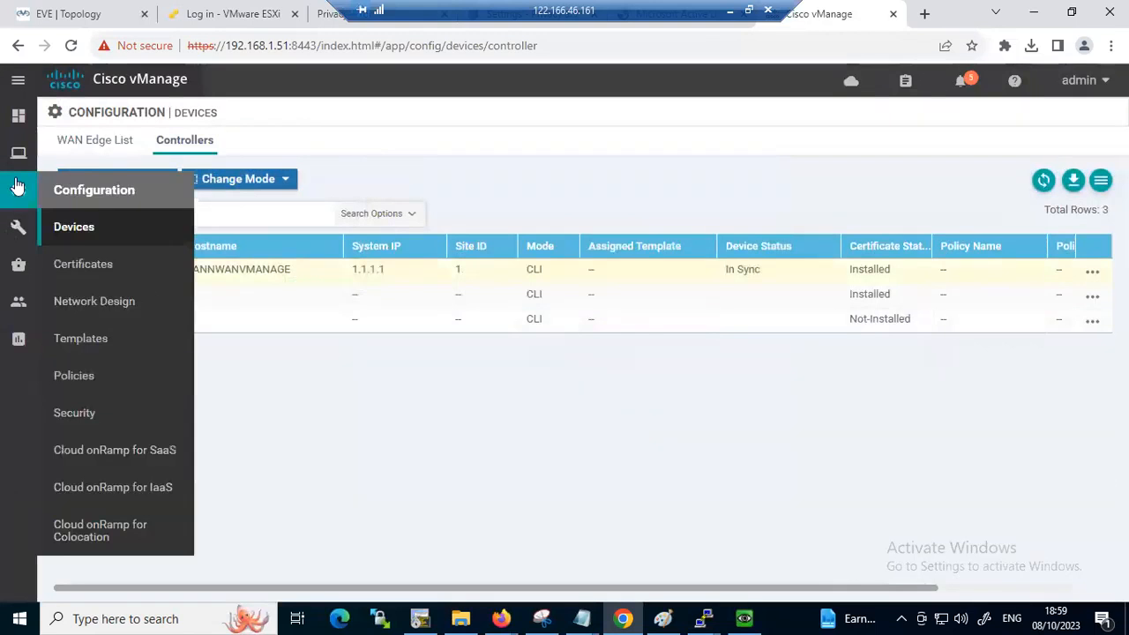
click(76, 264)
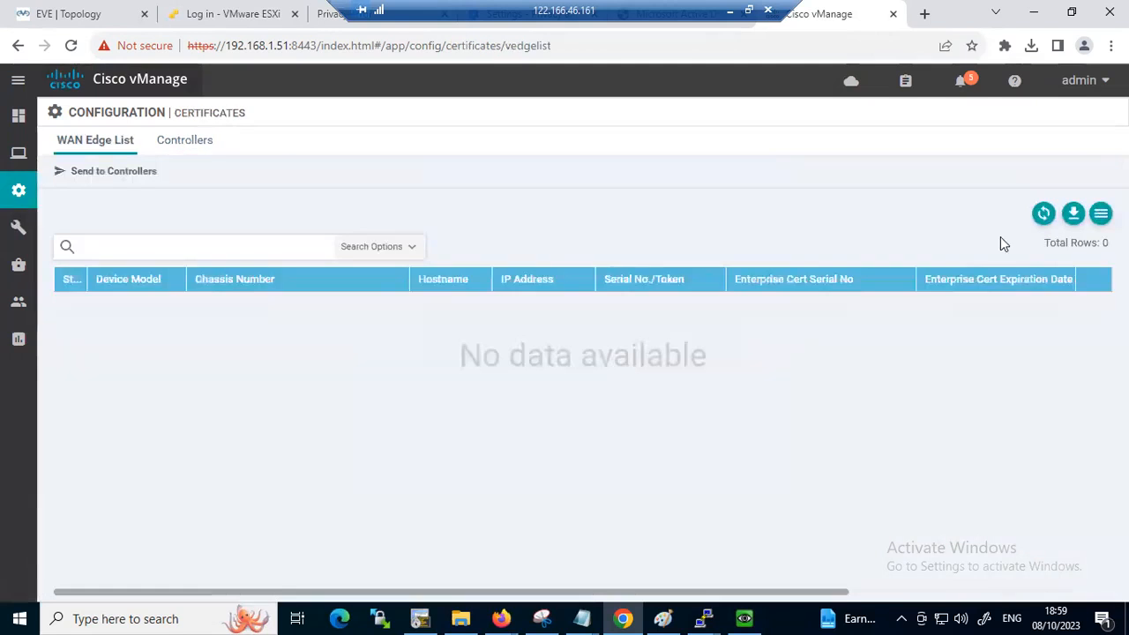
click(231, 148)
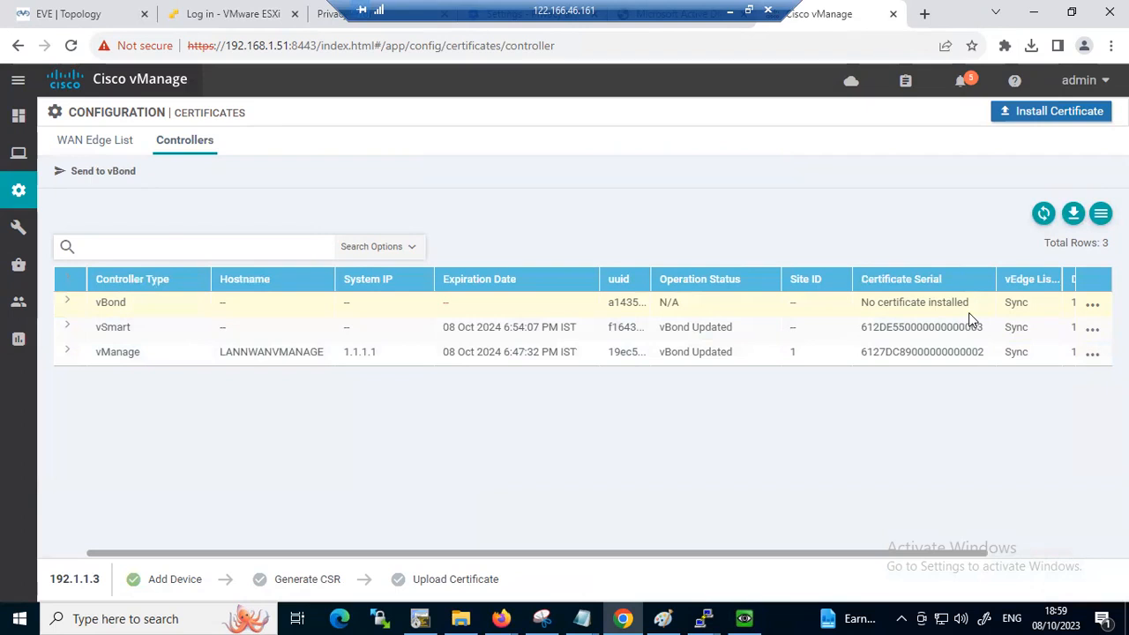
View the vBond's existing CSR and close it
click(1092, 306)
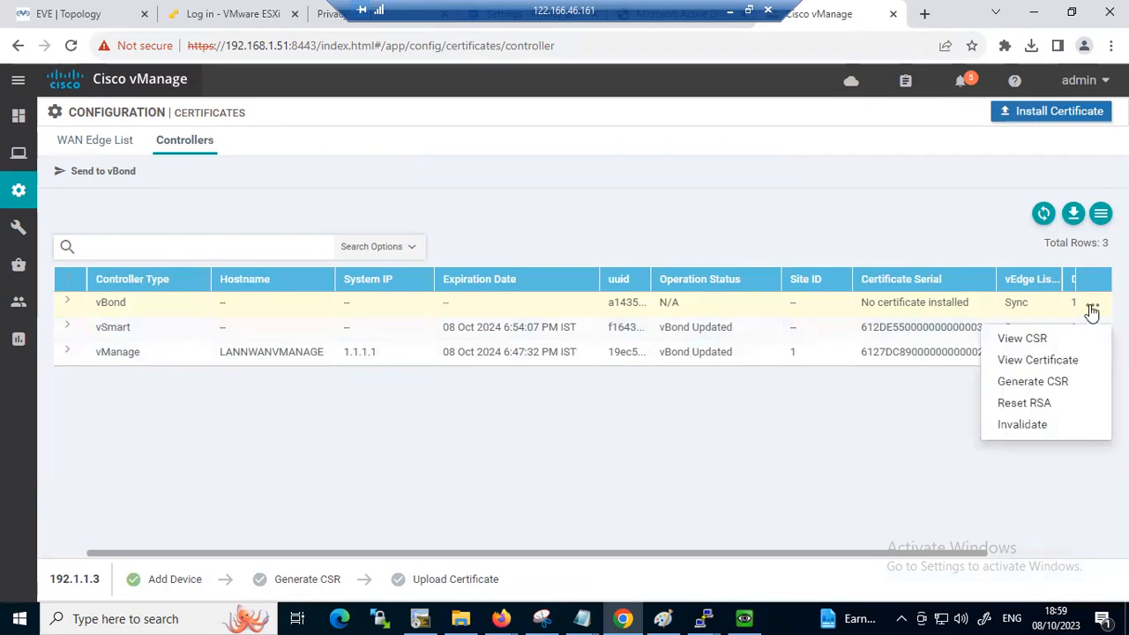
click(1028, 339)
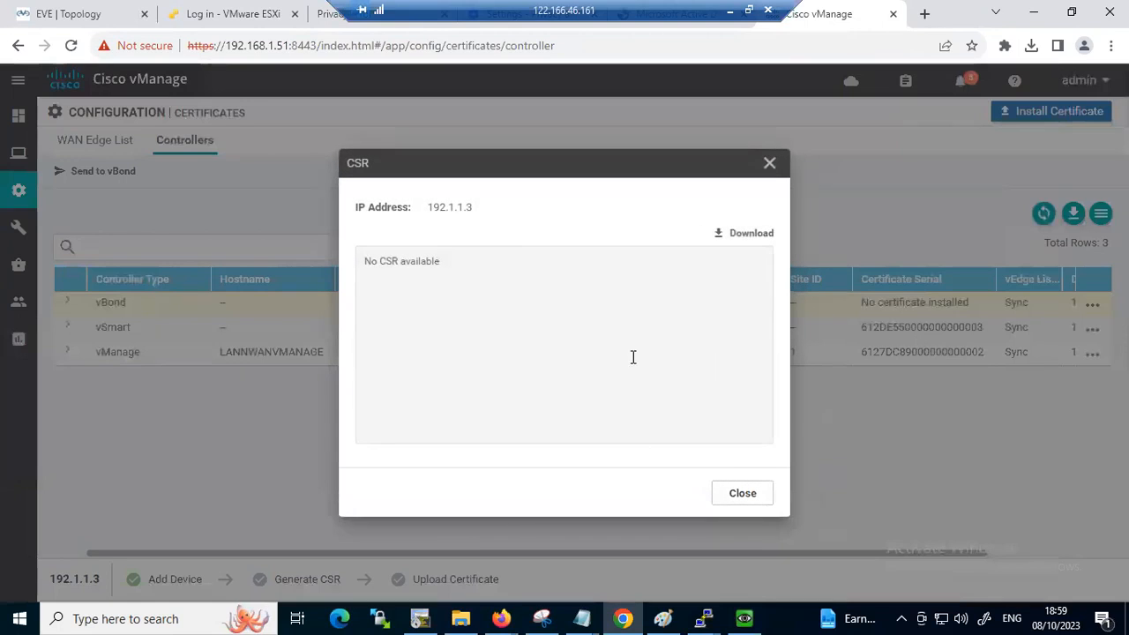
click(769, 166)
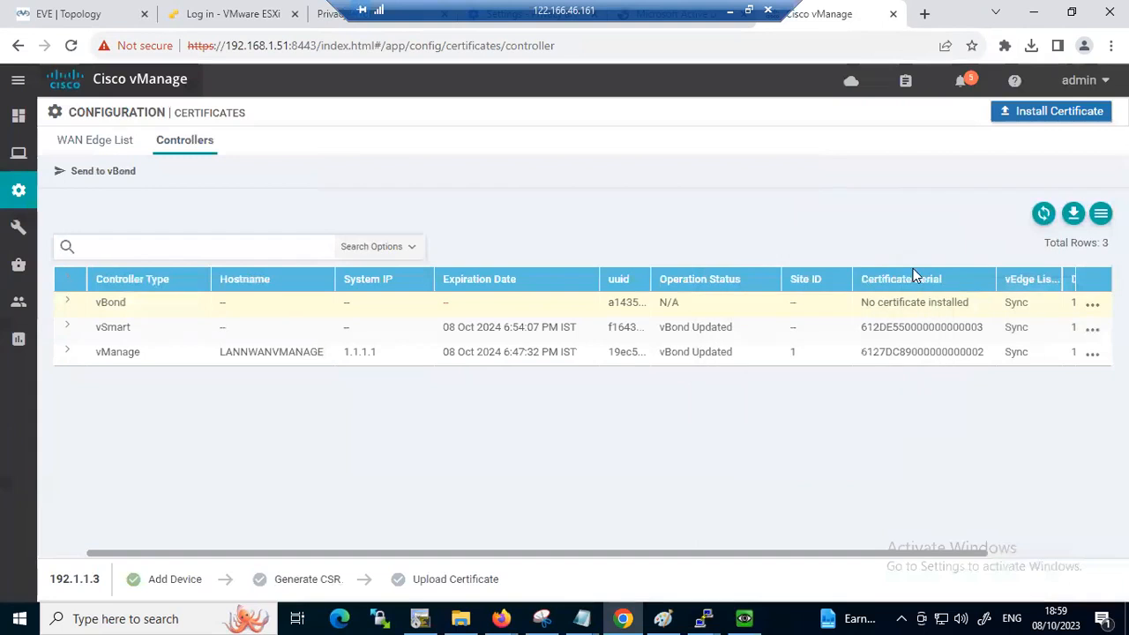
Generate a CSR for the vBond and copy the entire certificate request text
click(1093, 305)
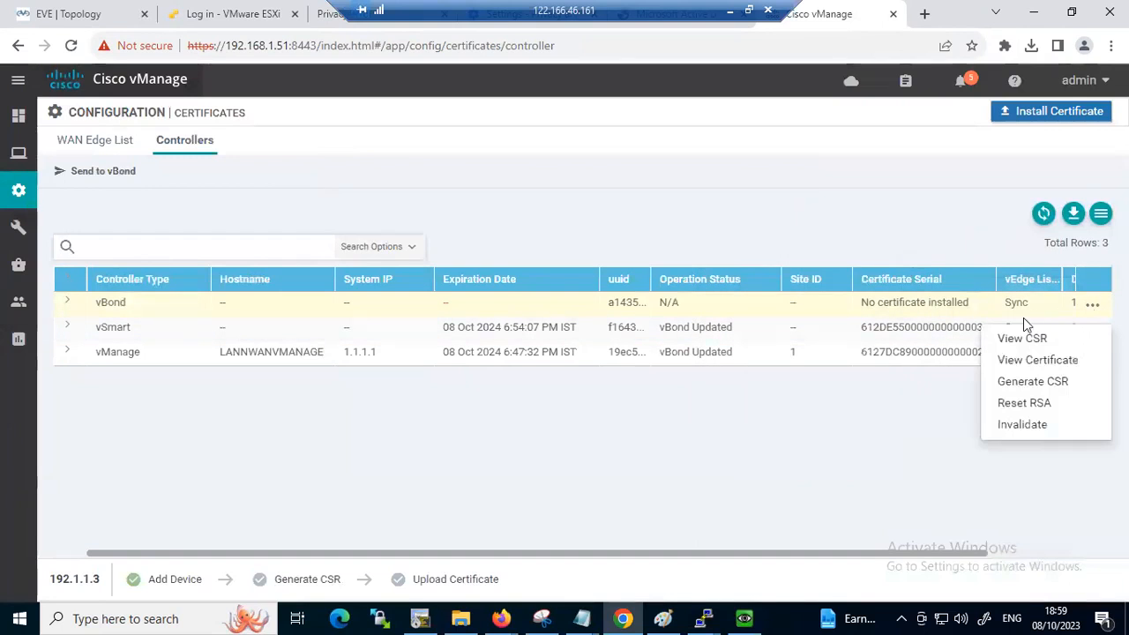
click(1032, 381)
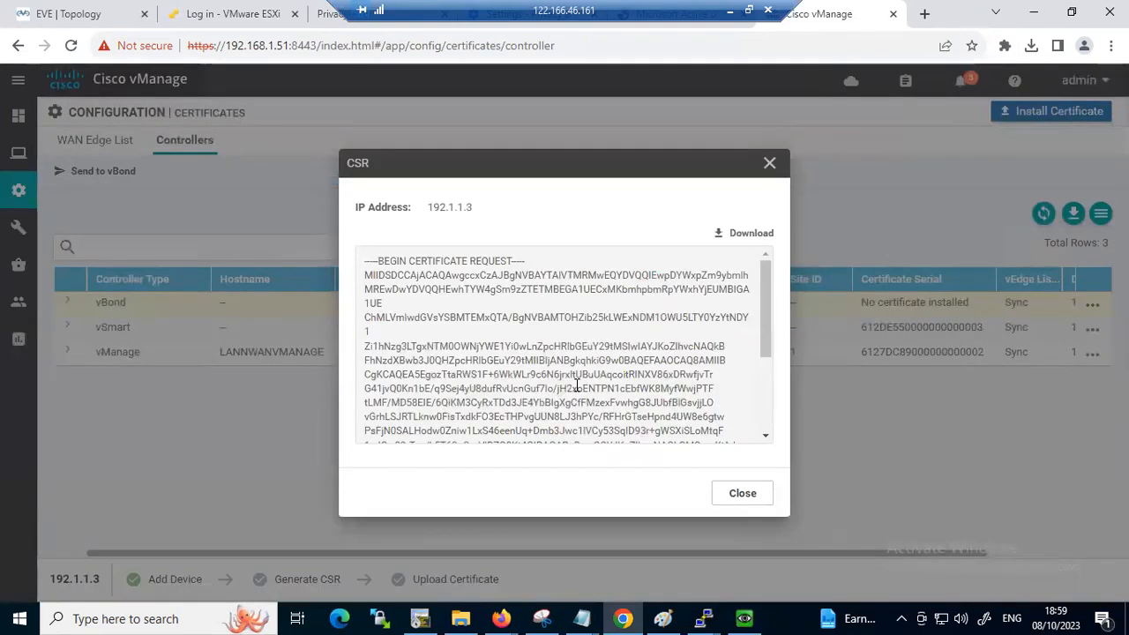
double_click(577, 386)
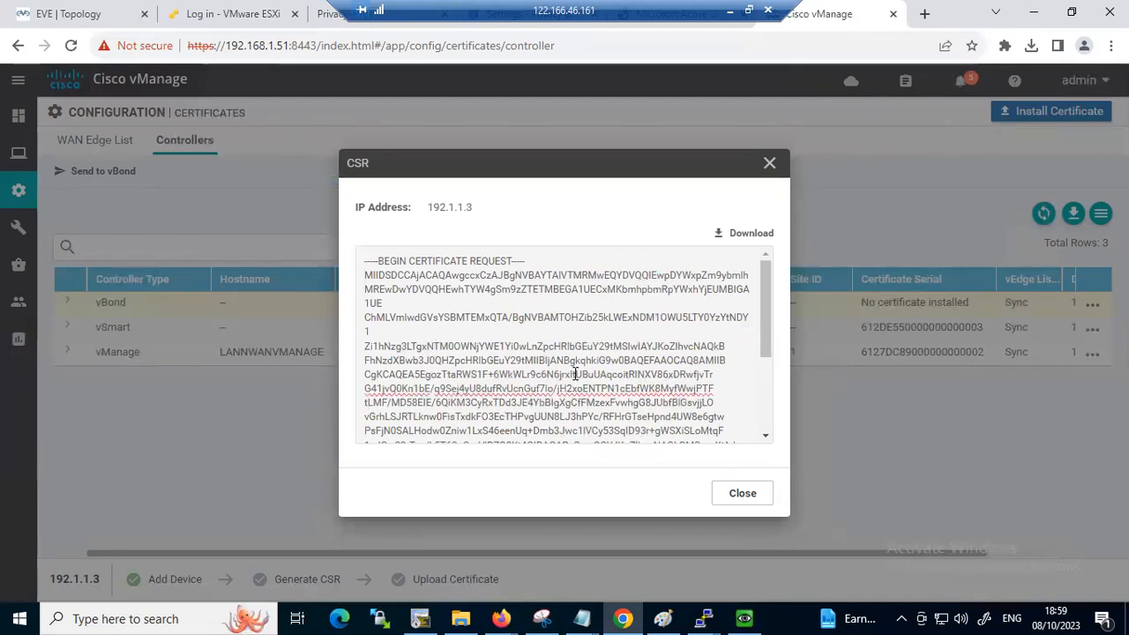
key(ctrl+a)
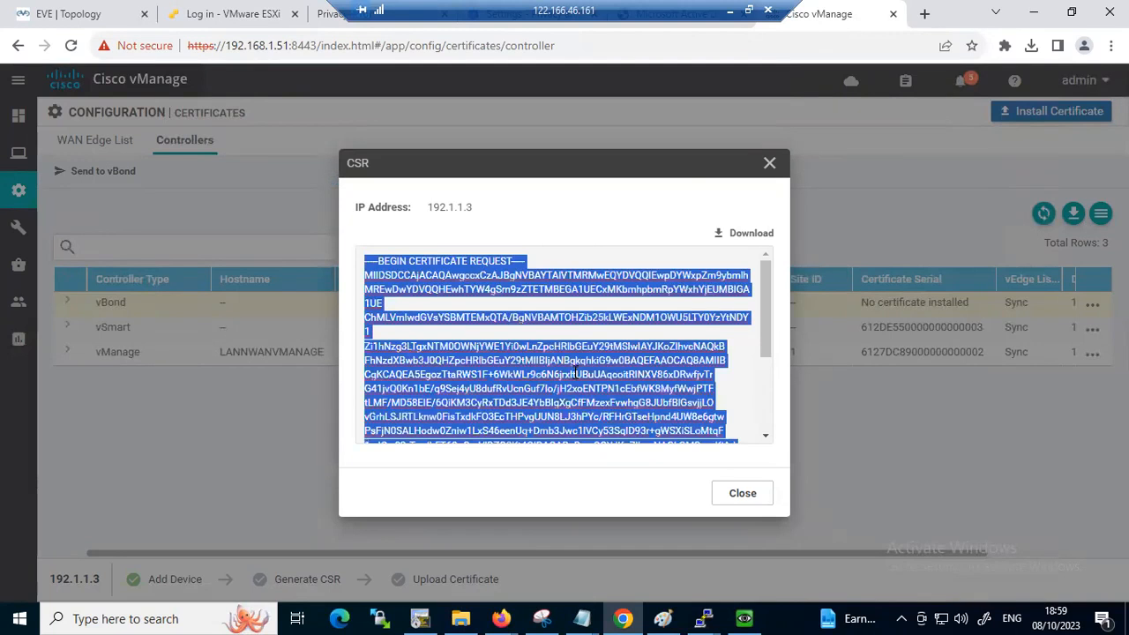
Switch to the Active Directory Certificate Services site and load its home page at 192.168.1.55/certsrv
click(643, 23)
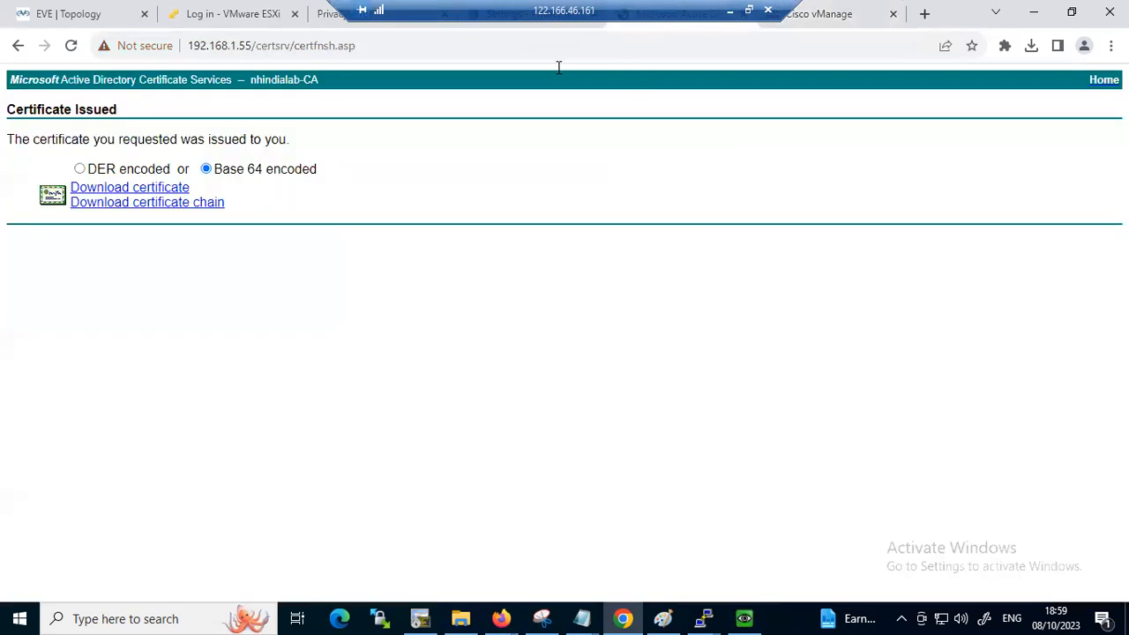
click(373, 52)
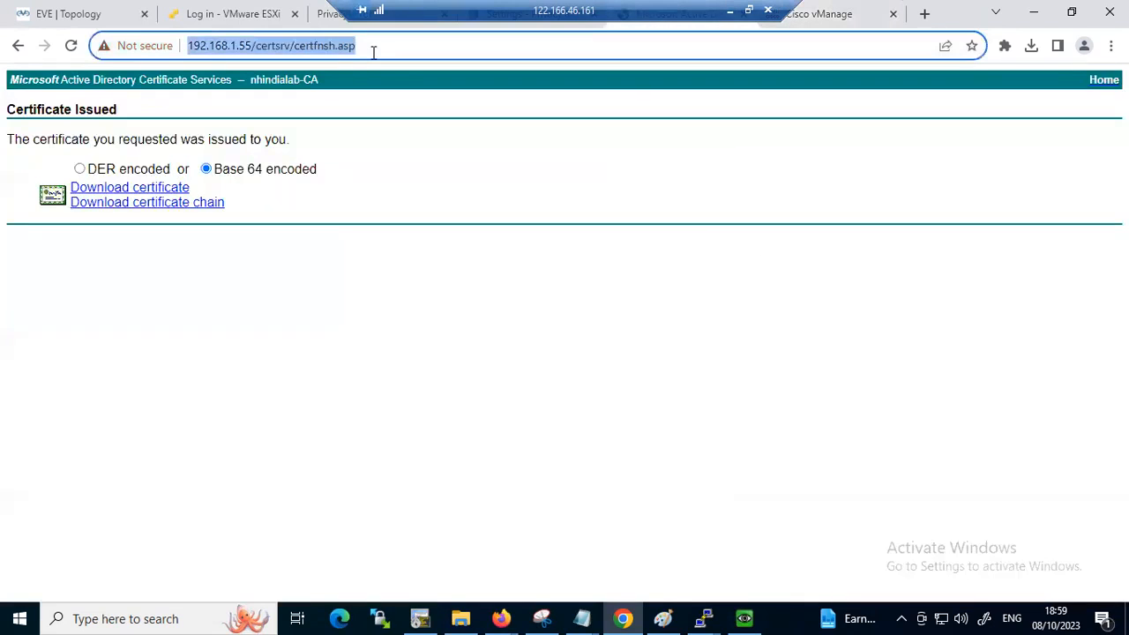
click(373, 52)
key(BackSpace)
key(BackSpace)
key(BackSpace)
key(BackSpace)
key(BackSpace)
key(BackSpace)
key(BackSpace)
key(BackSpace)
key(BackSpace)
key(BackSpace)
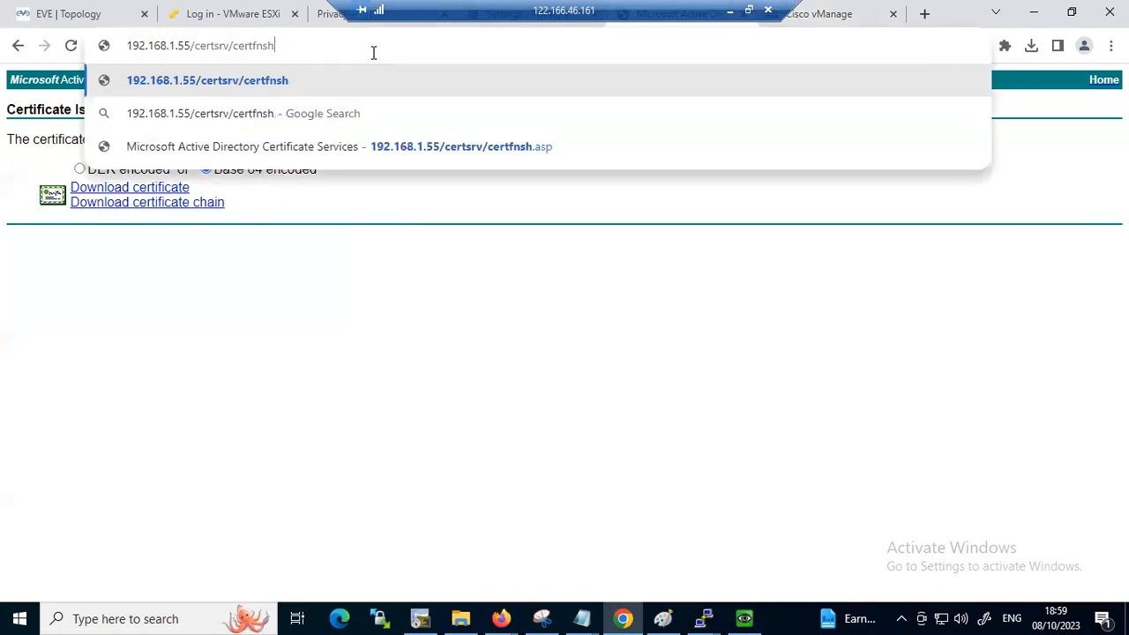
key(BackSpace)
key(BackSpace)
key(BackSpace)
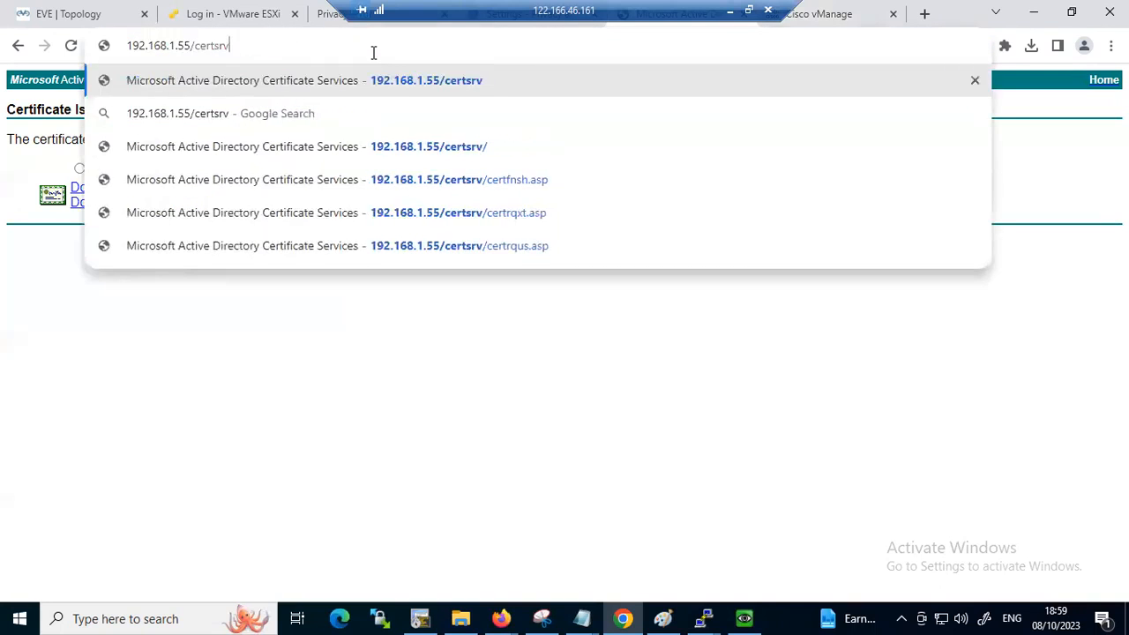
key(Return)
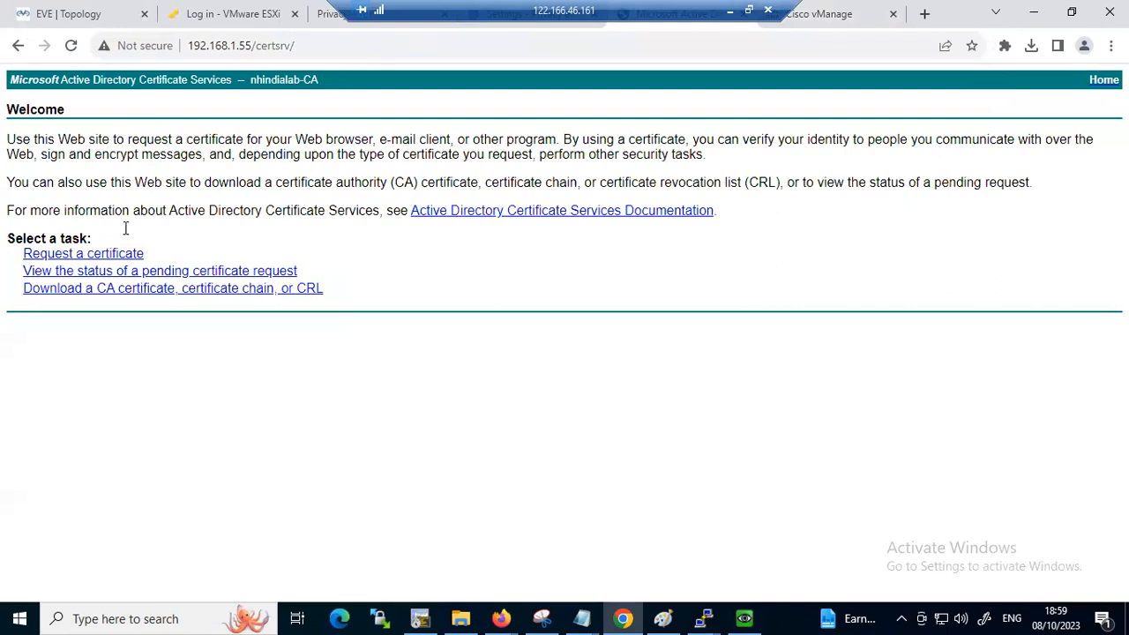
Submit an advanced certificate request with the copied vBond CSR as the base-64-encoded saved request
click(79, 256)
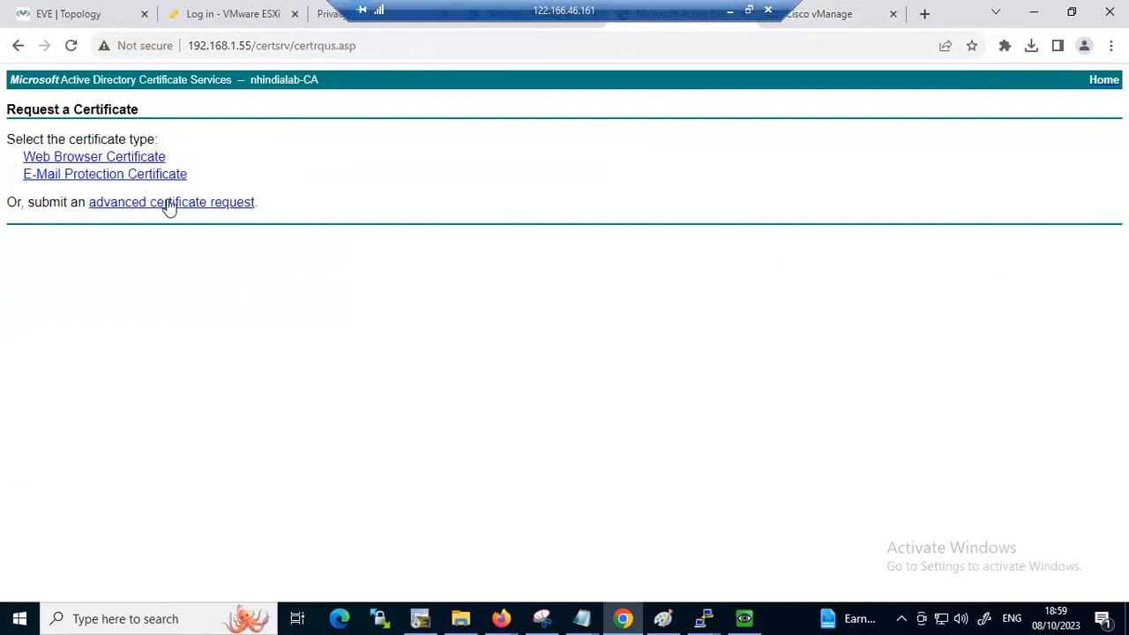
click(168, 204)
click(244, 206)
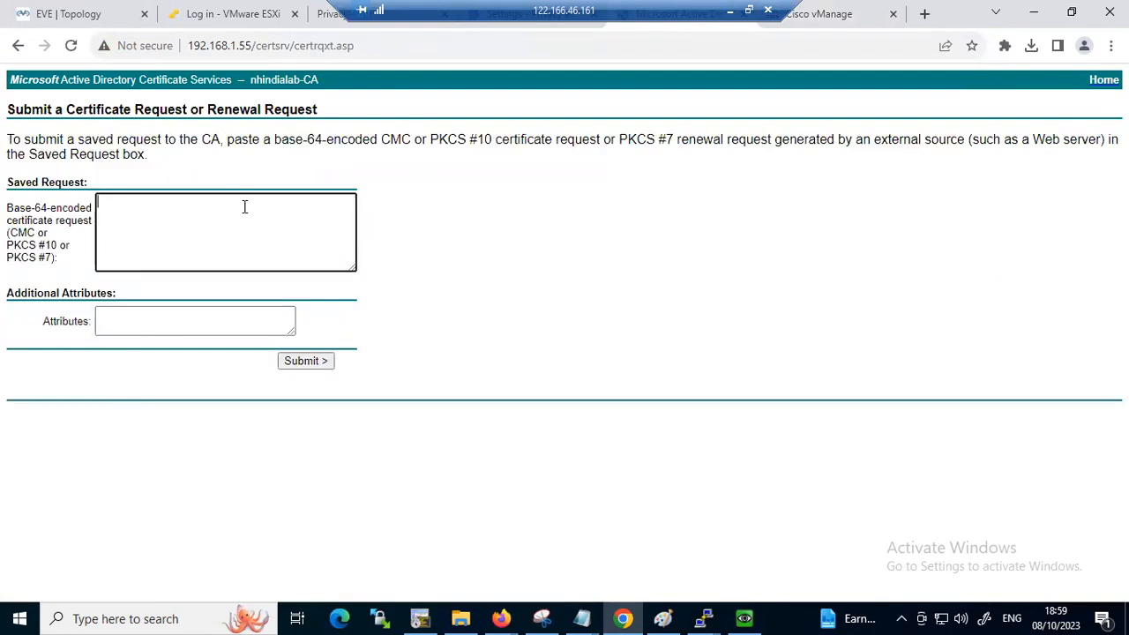
key(ctrl+v)
click(304, 363)
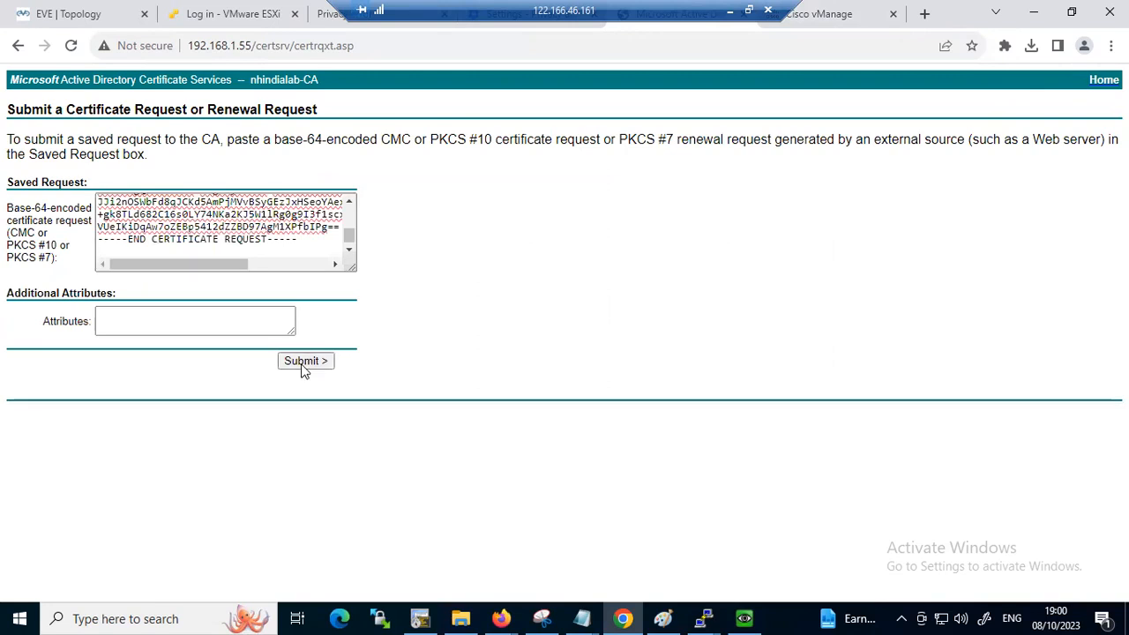
Switch to Server Manager on the Winserver machine, refresh the pending requests, issue request 4, and return to the certificate services page
click(752, 617)
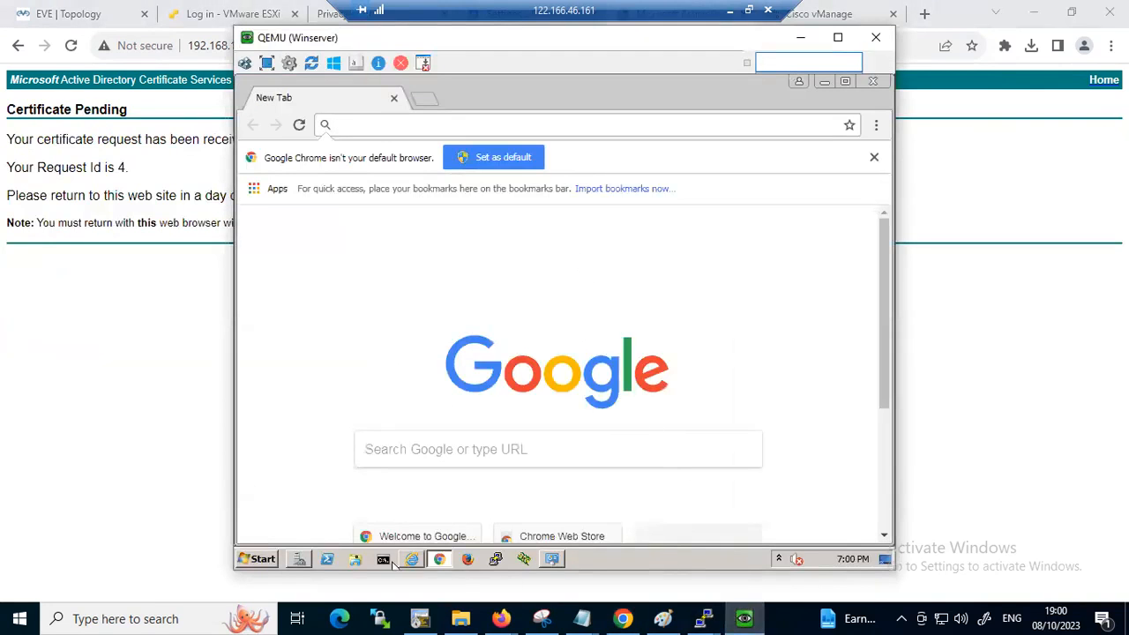
click(299, 559)
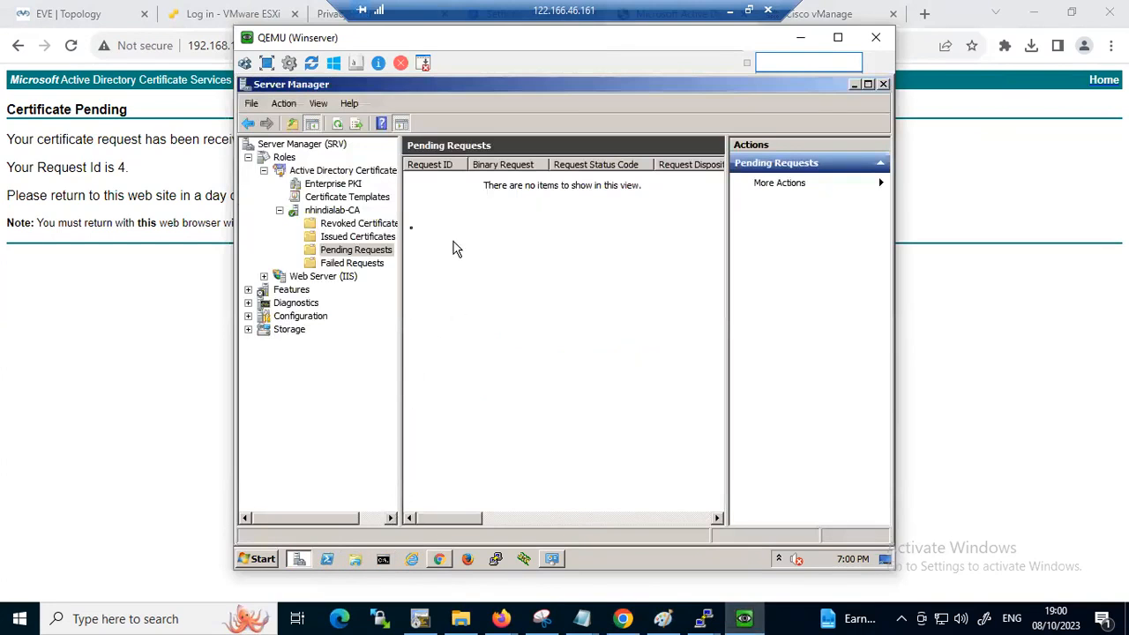
right_click(477, 238)
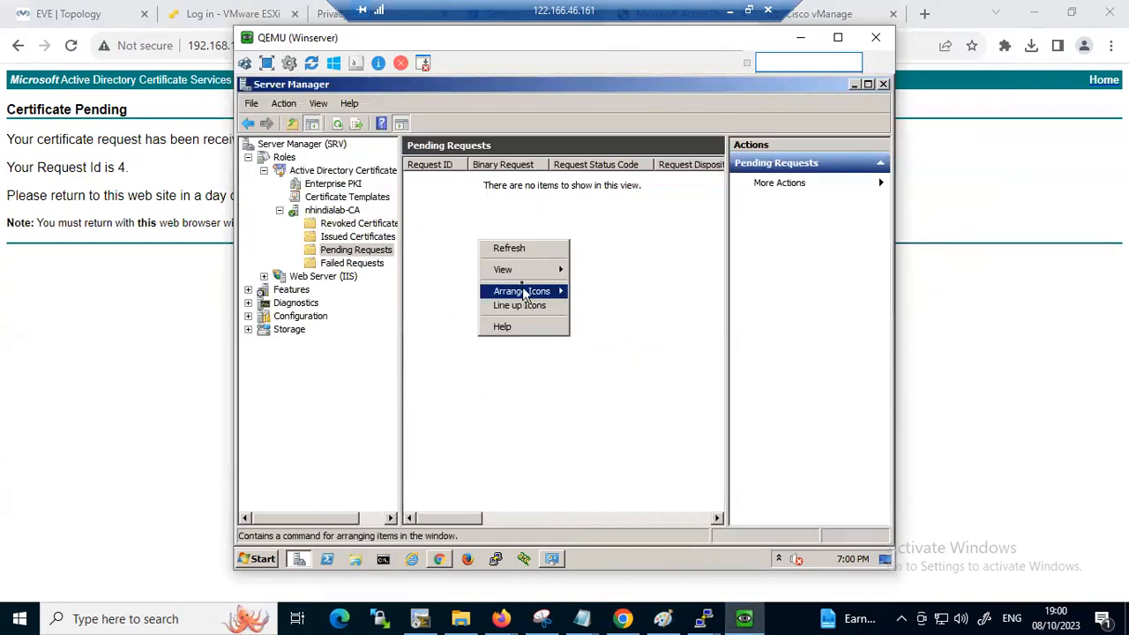
click(509, 248)
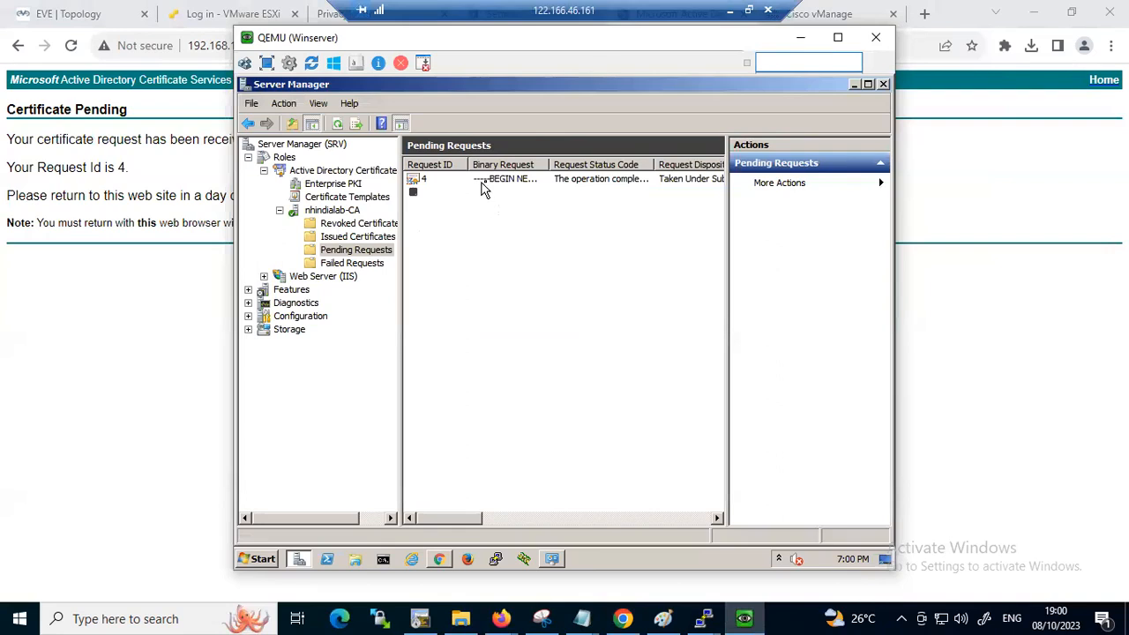
right_click(487, 181)
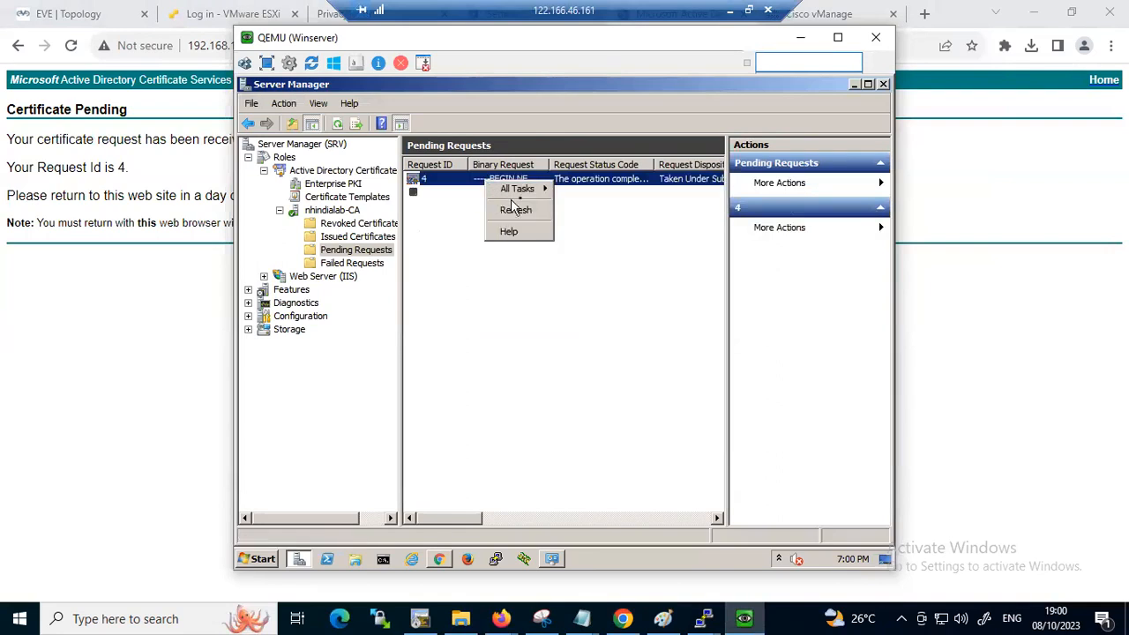
mouse_move(532, 188)
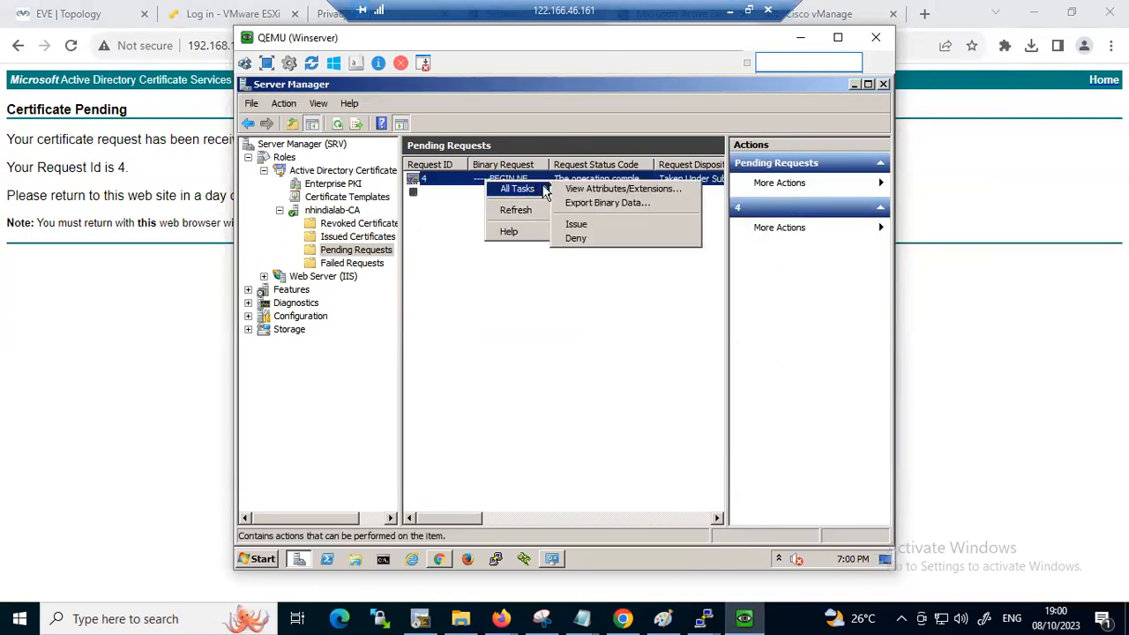
click(580, 228)
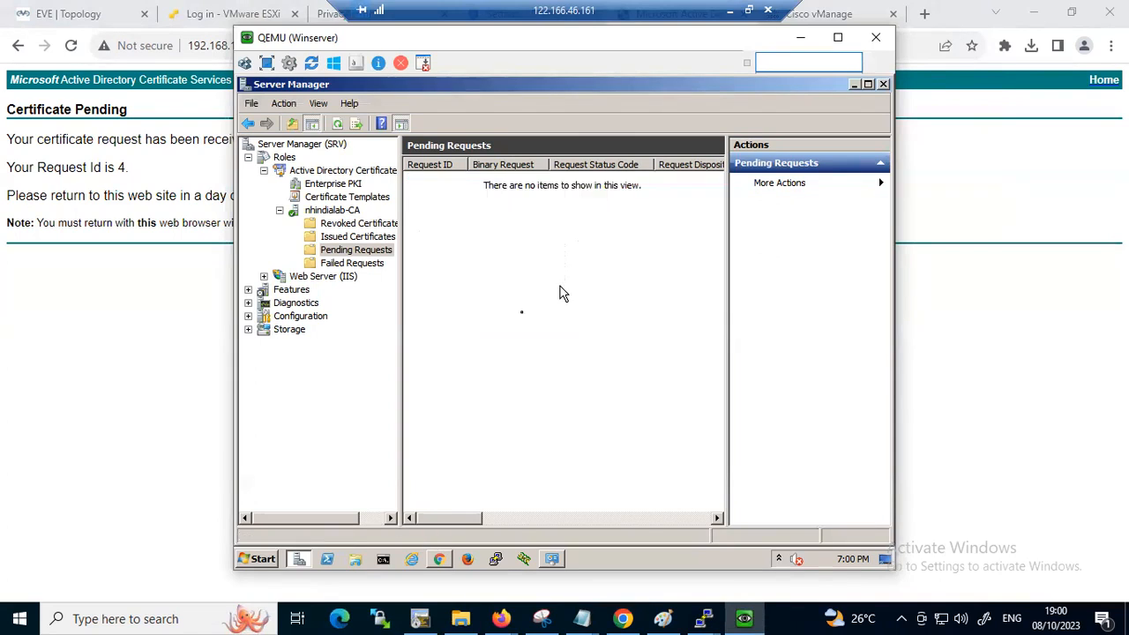
click(5, 354)
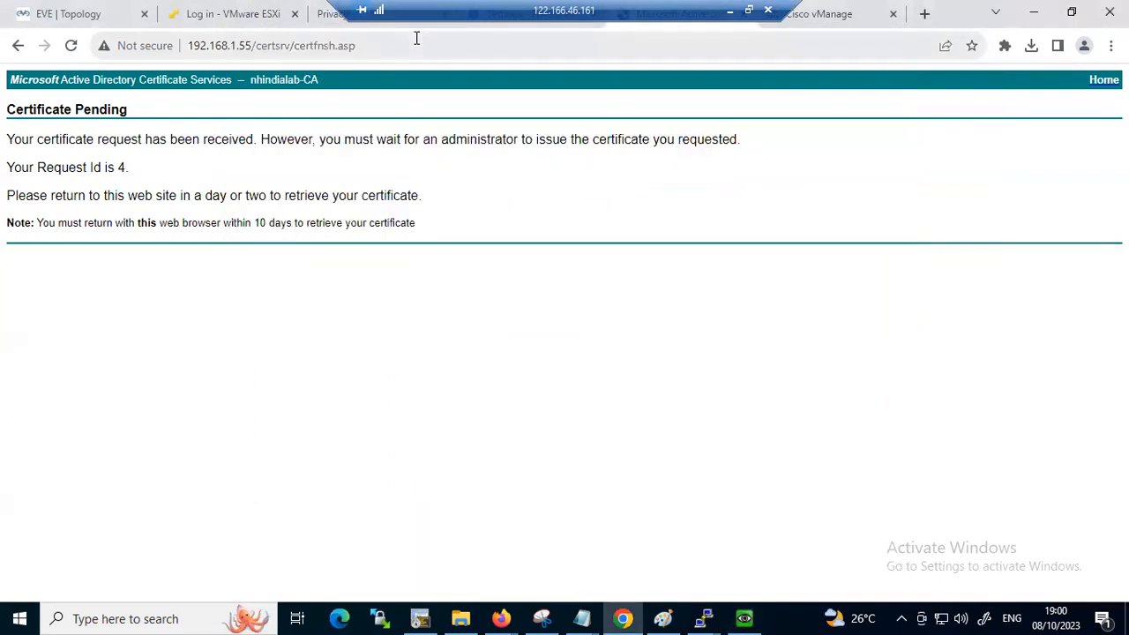
Load the Active Directory Certificate Services home page at 192.168.1.55/certsrv/
click(418, 41)
click(418, 42)
key(BackSpace)
key(BackSpace)
key(BackSpace)
key(BackSpace)
key(BackSpace)
key(BackSpace)
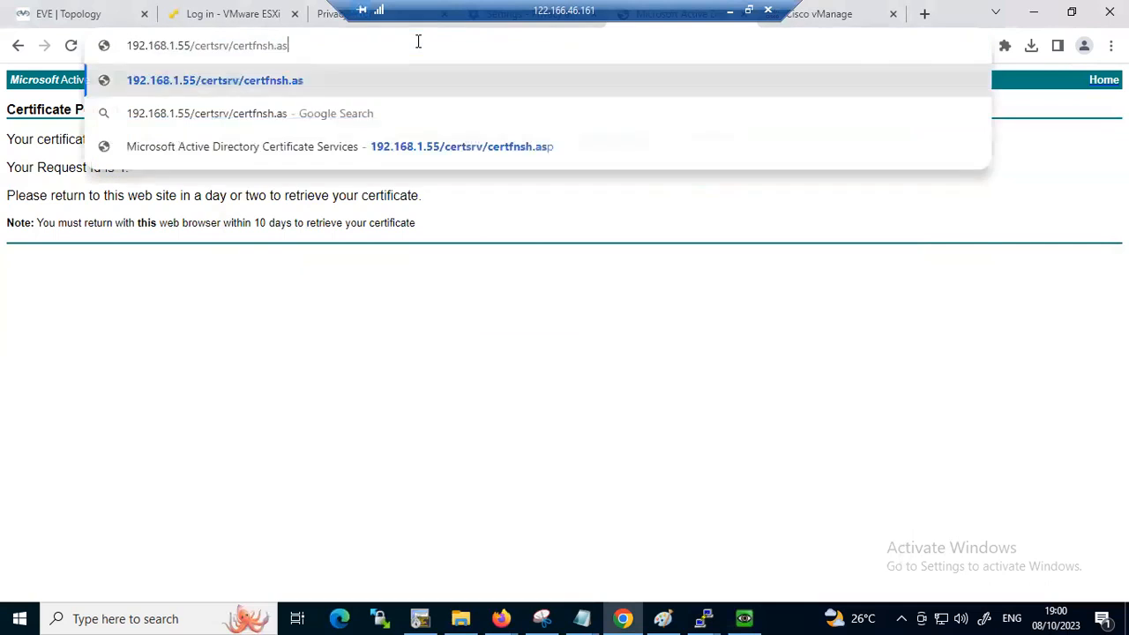
key(BackSpace)
key(BackSpace)
key(BackSpace)
key(BackSpace)
key(BackSpace)
key(BackSpace)
key(BackSpace)
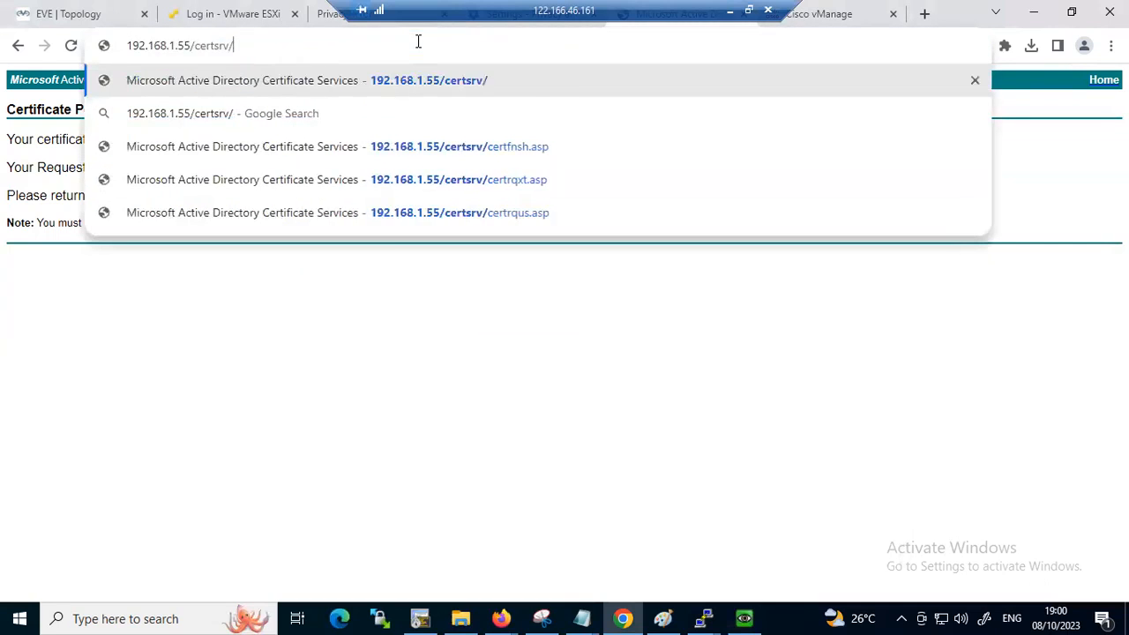
key(Return)
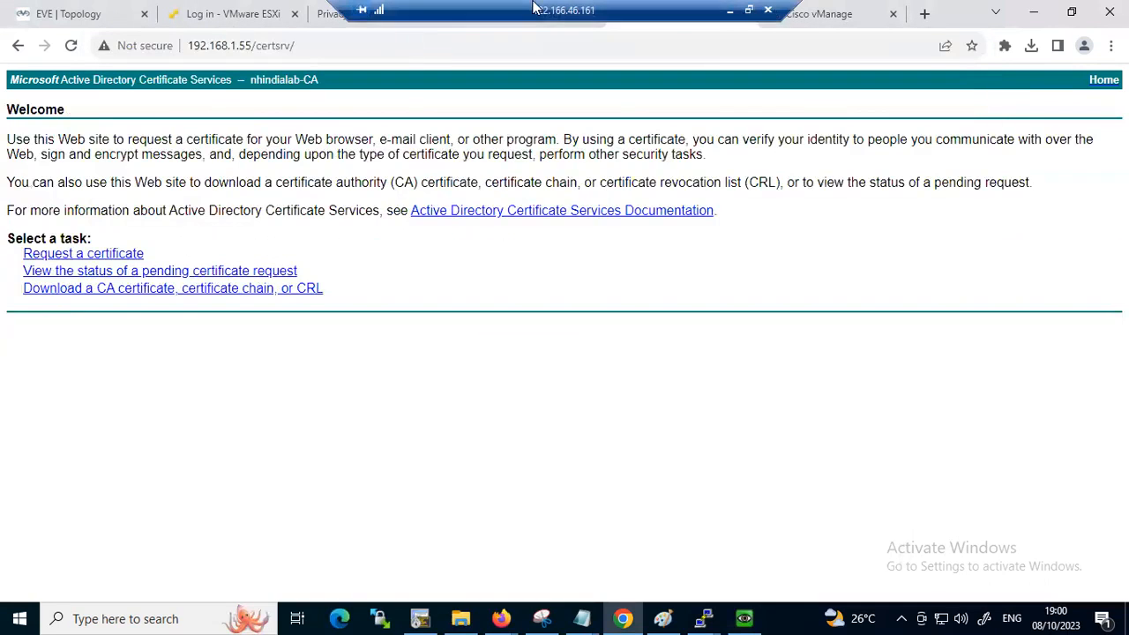
Open the issued vBond certificate from the pending certificate requests and download it Base 64 encoded
click(74, 273)
click(109, 158)
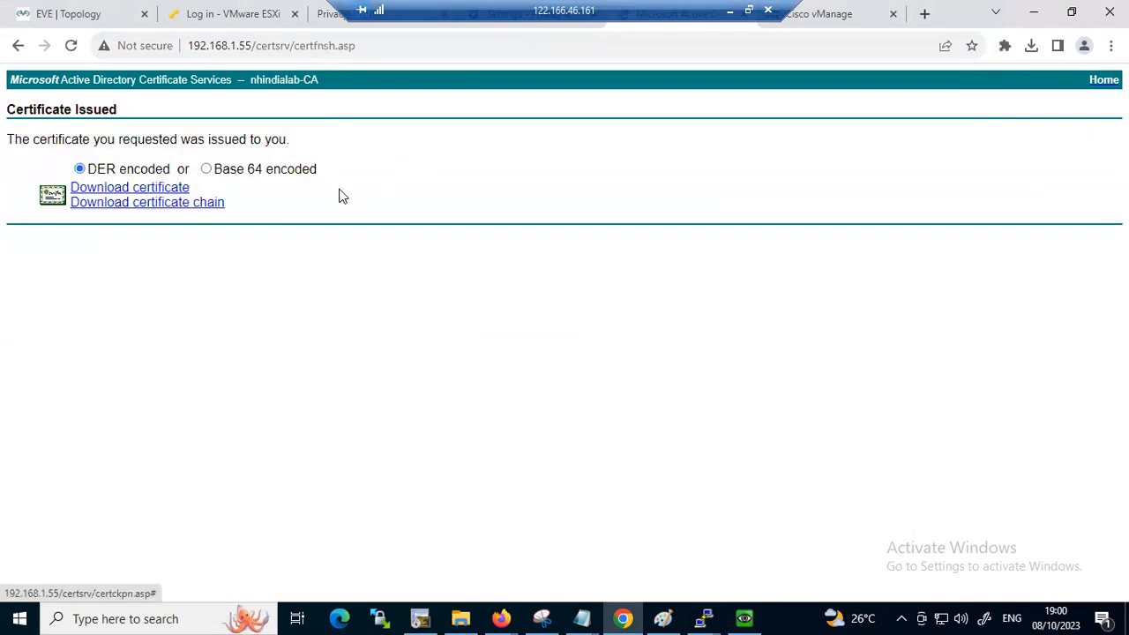
click(210, 170)
click(141, 192)
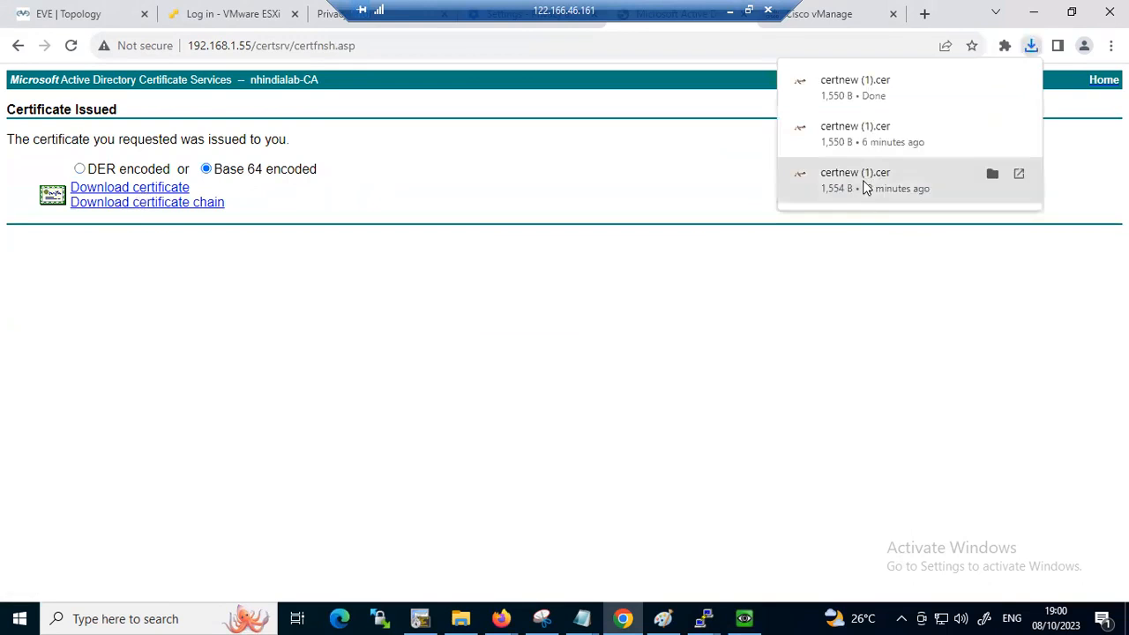
In File Explorer, move certnew (1).cer from Downloads into the Desktop folder holding the root, vManage and vSmart certificates
mouse_move(460, 618)
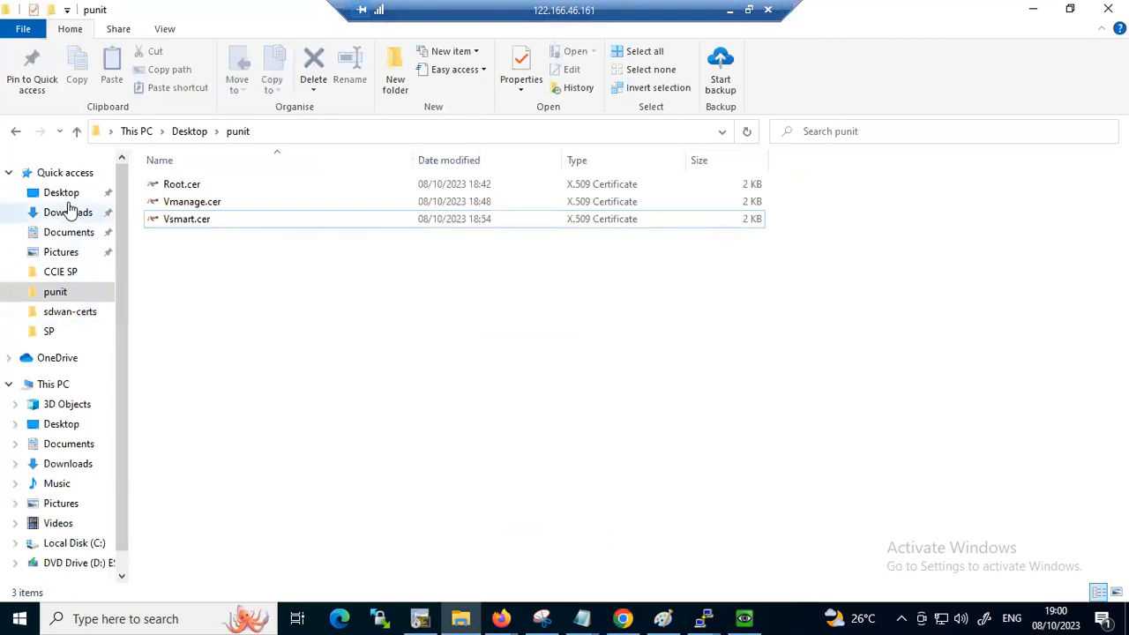
click(70, 215)
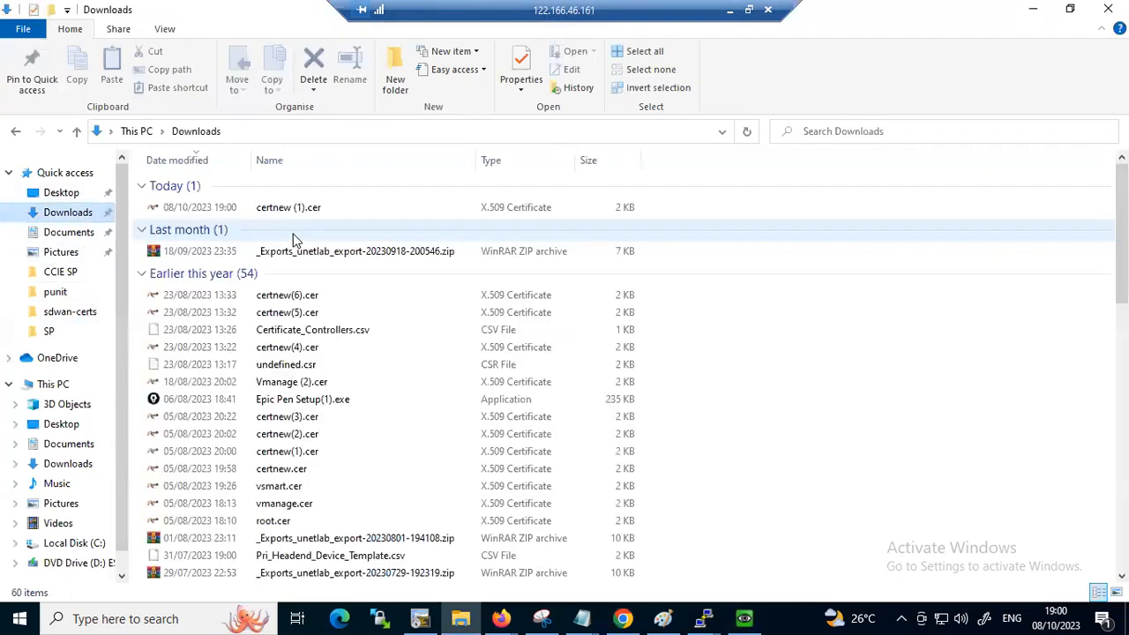
right_click(252, 213)
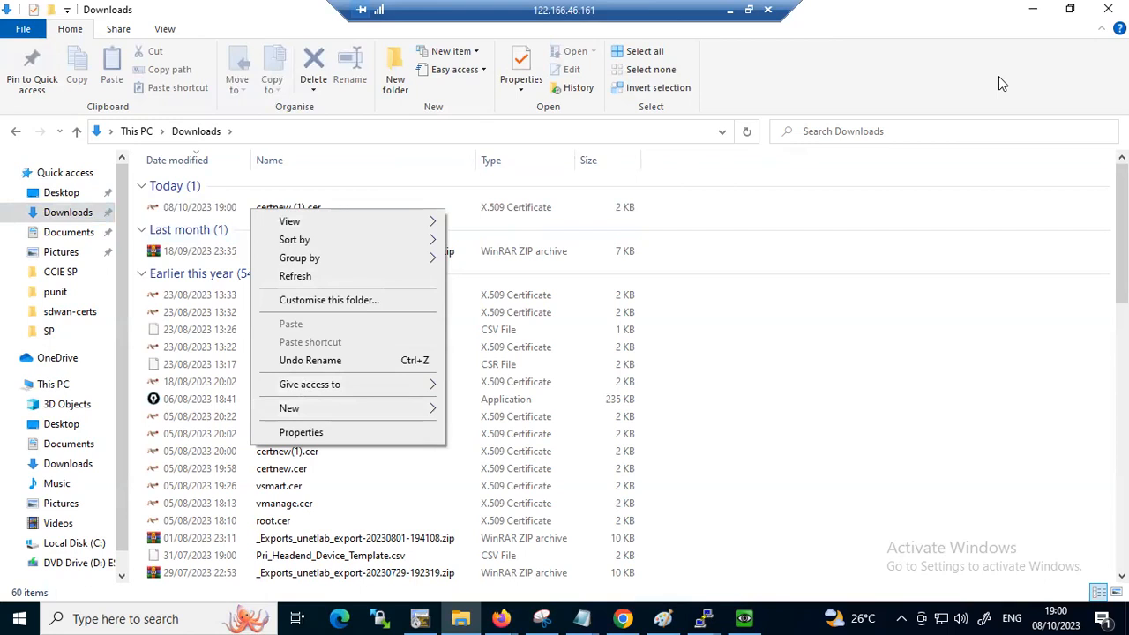
right_click(468, 211)
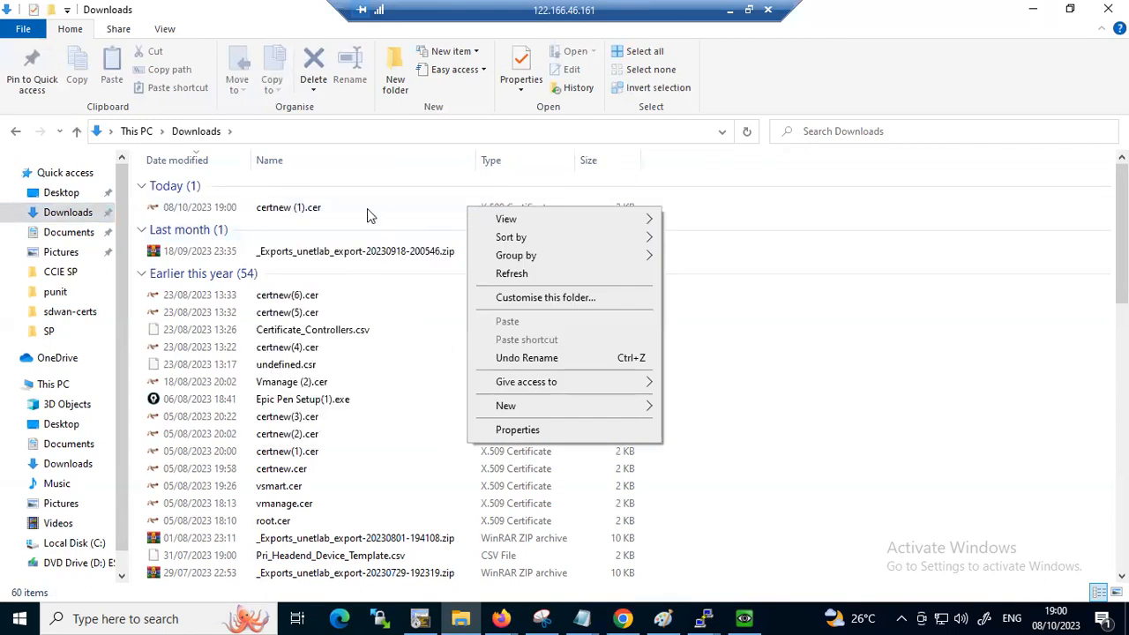
right_click(300, 209)
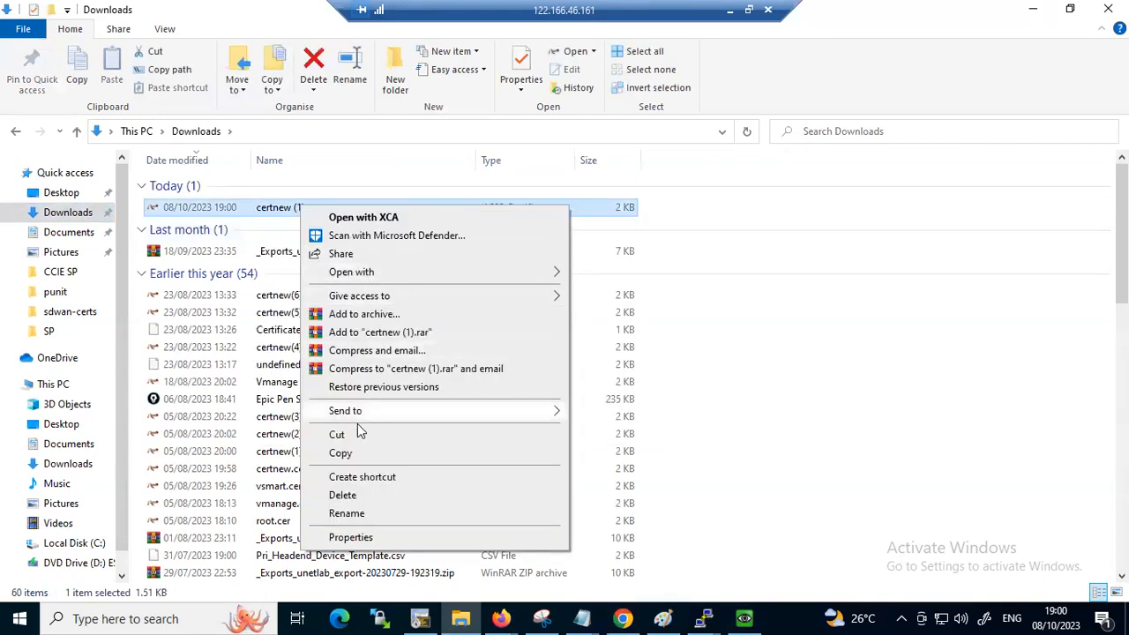
click(338, 435)
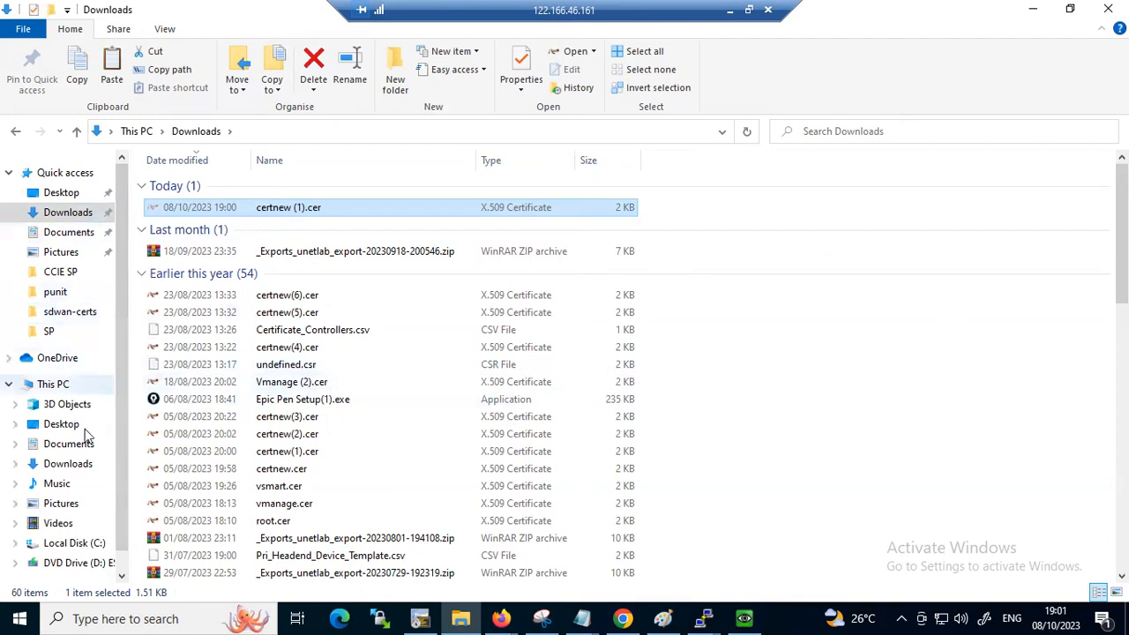
click(55, 295)
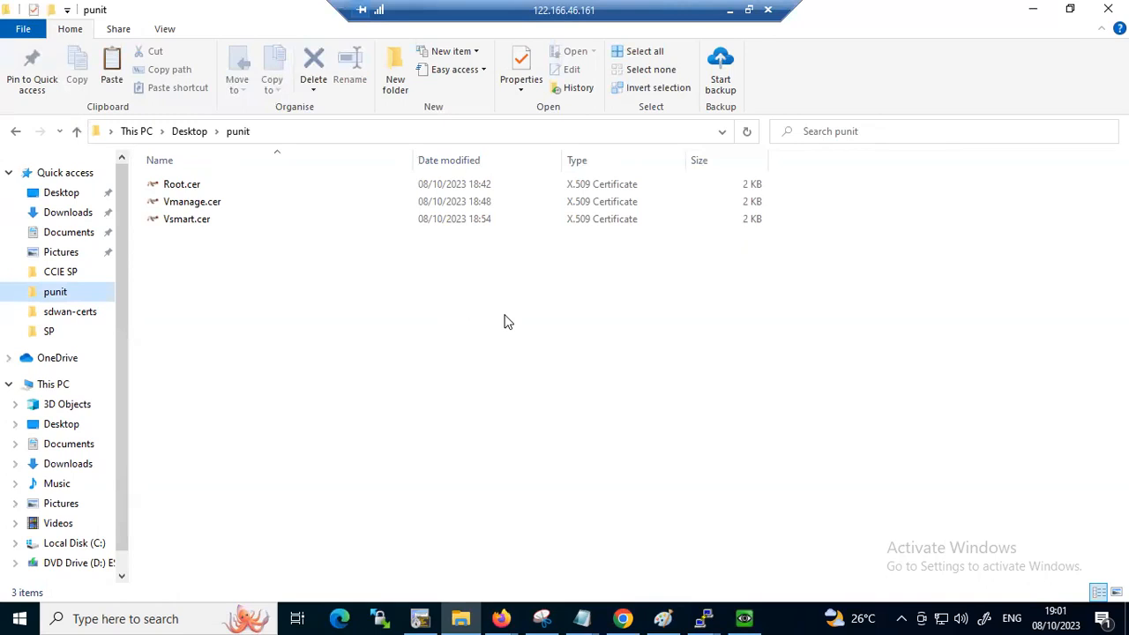
right_click(335, 370)
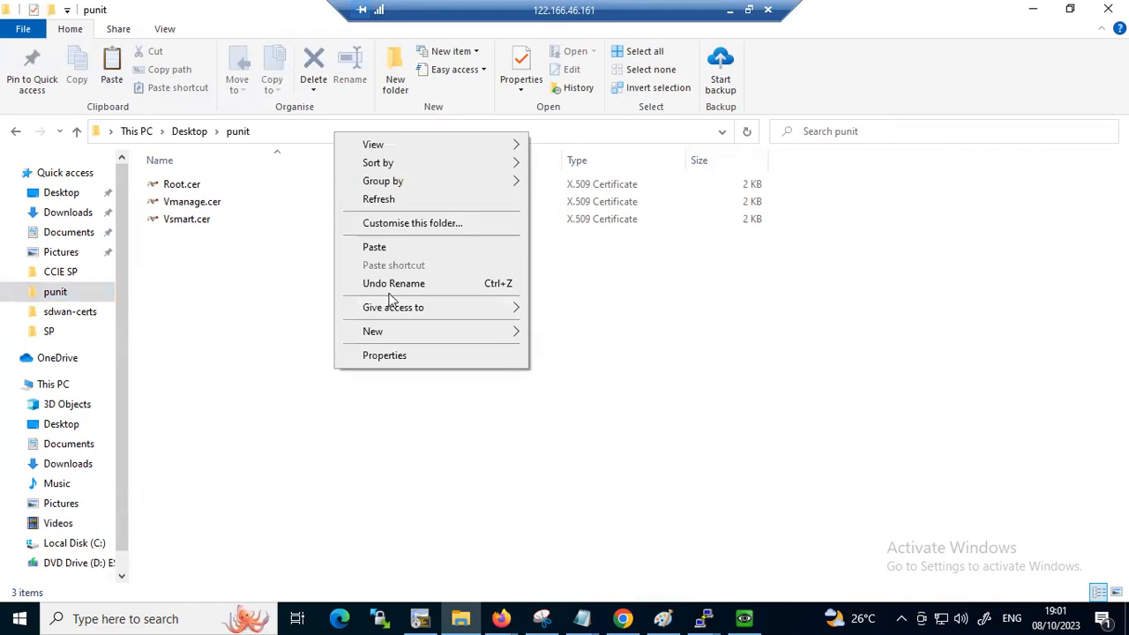
click(408, 246)
Rename the moved certificate file as Vbond.cer
right_click(172, 240)
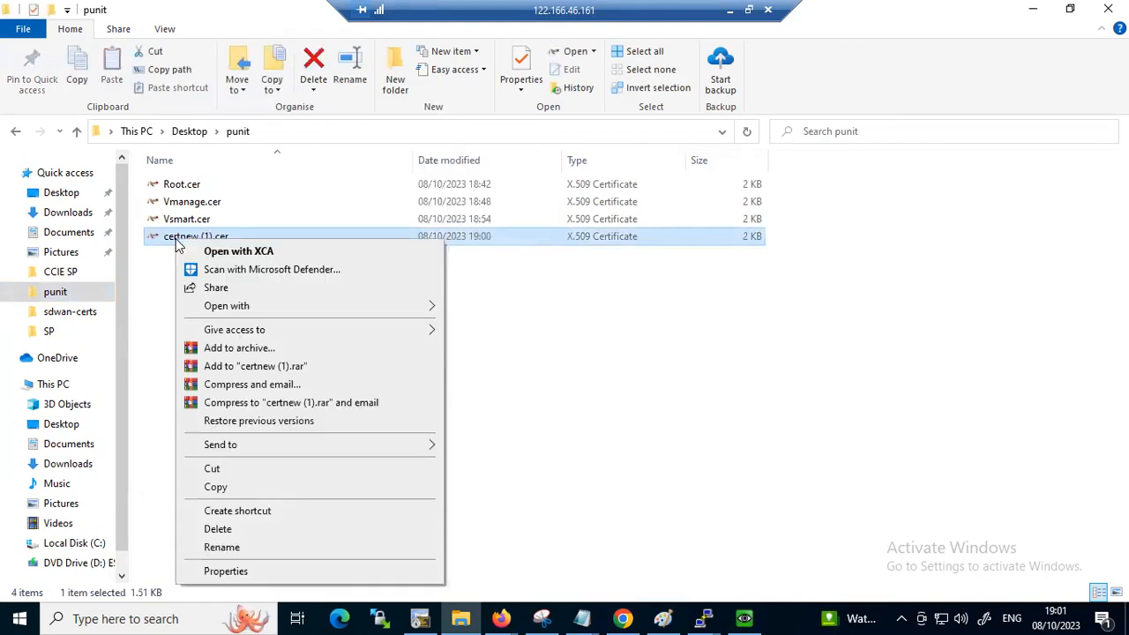
click(221, 547)
text(V)
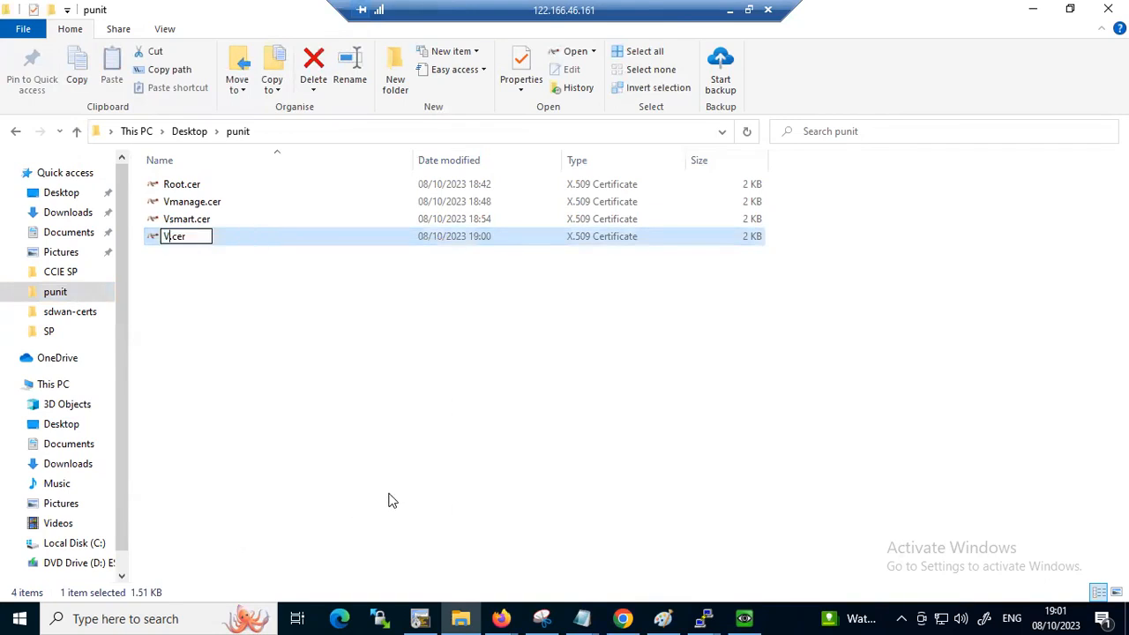
text(bond)
click(678, 418)
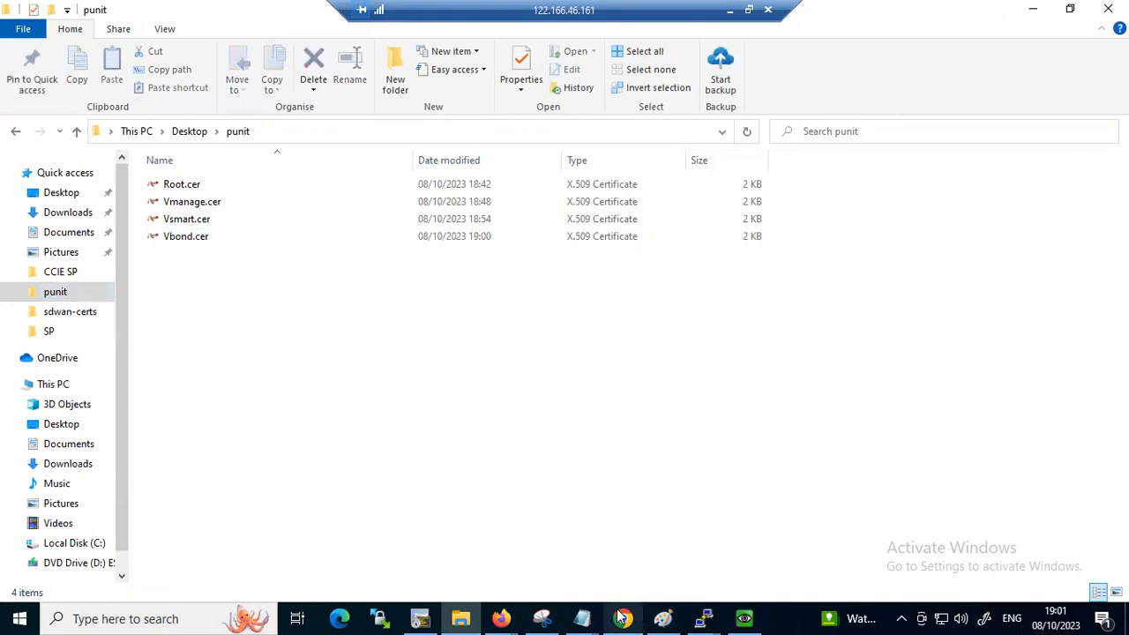
Switch to Cisco vManage in the browser, close the CSR dialog, and start installing a controller certificate
click(623, 618)
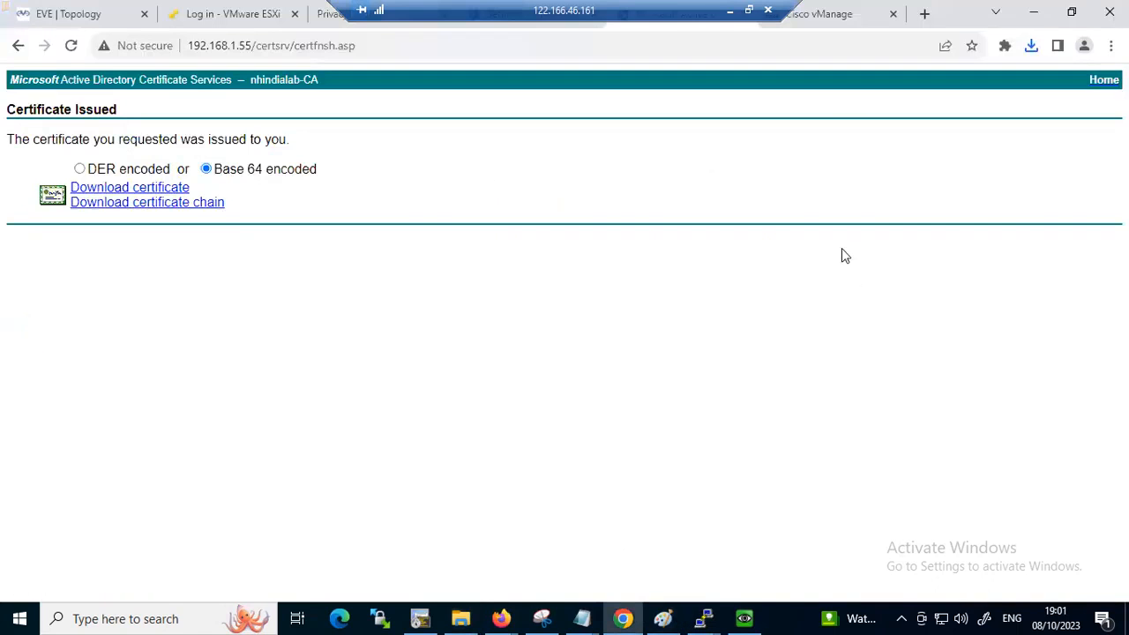
click(873, 14)
click(769, 162)
click(1052, 111)
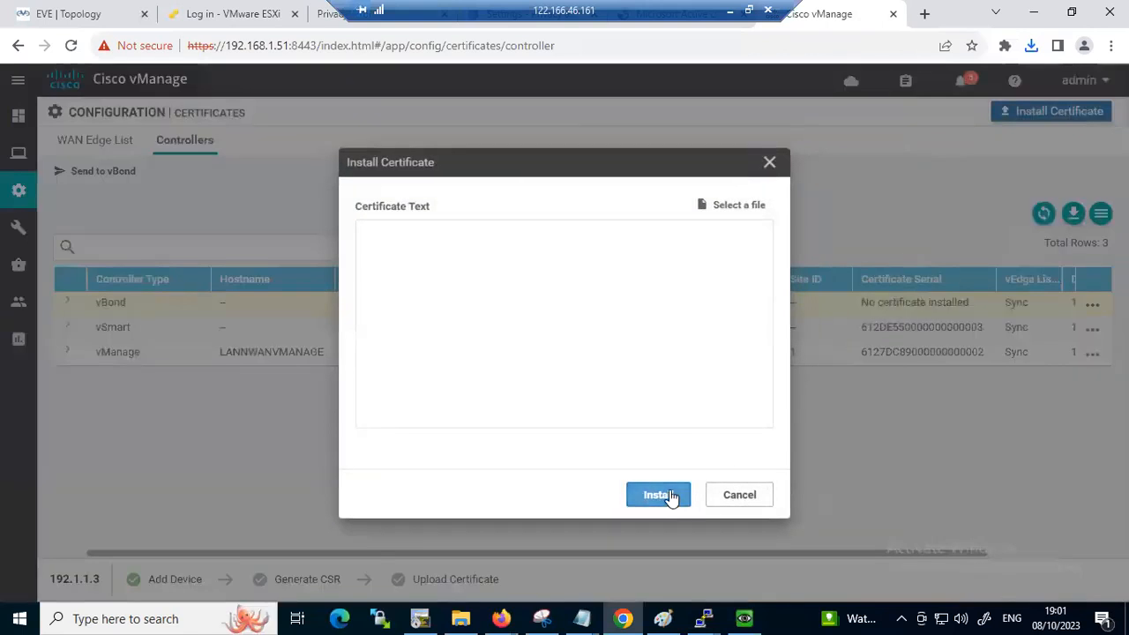
Load Vbond.cer as the certificate file, showing all file types, and install it
click(757, 206)
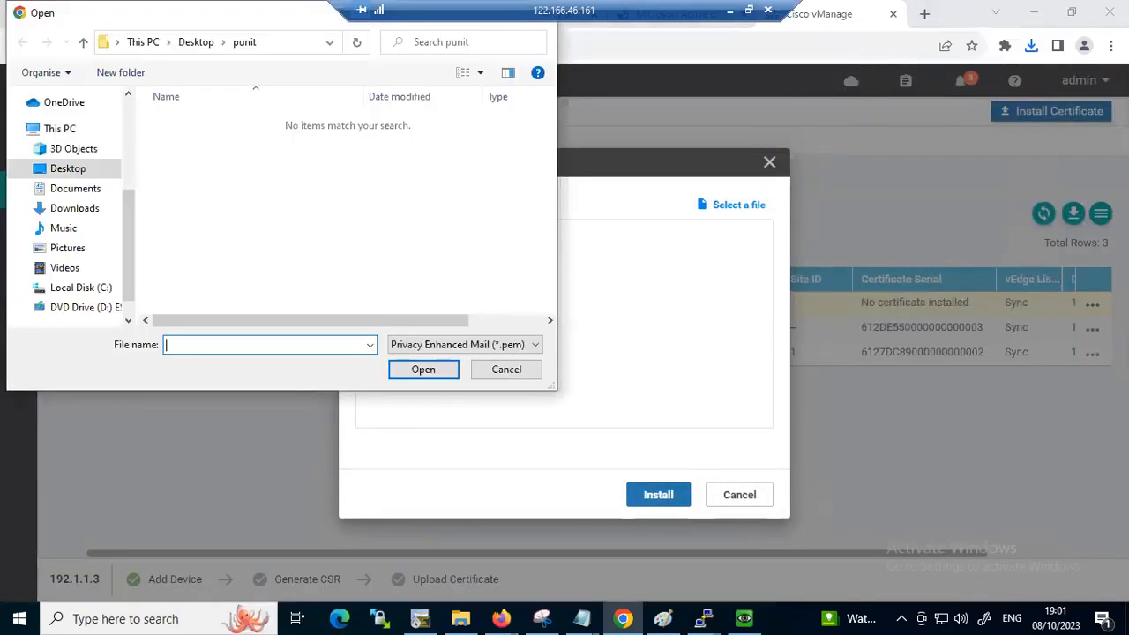
click(406, 348)
click(407, 374)
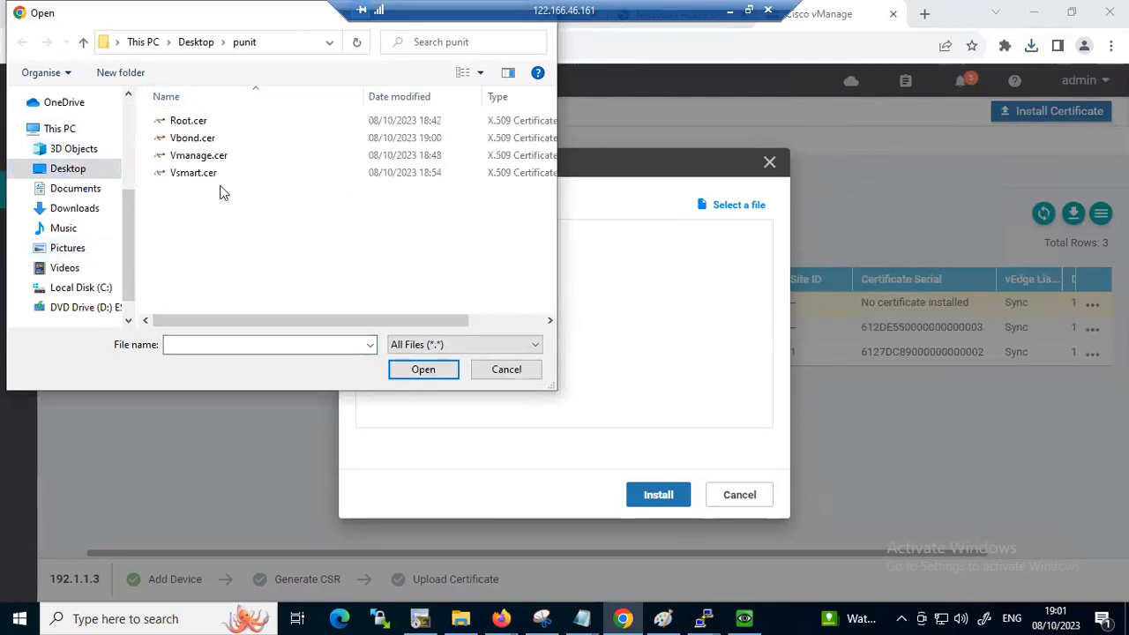
click(196, 141)
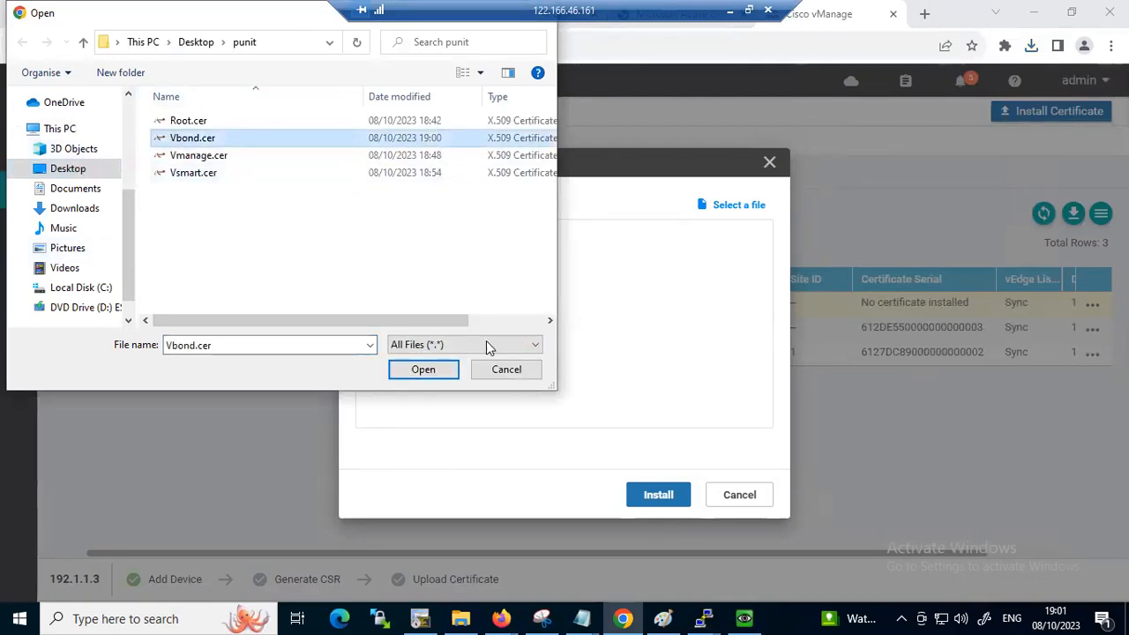
click(403, 373)
click(657, 498)
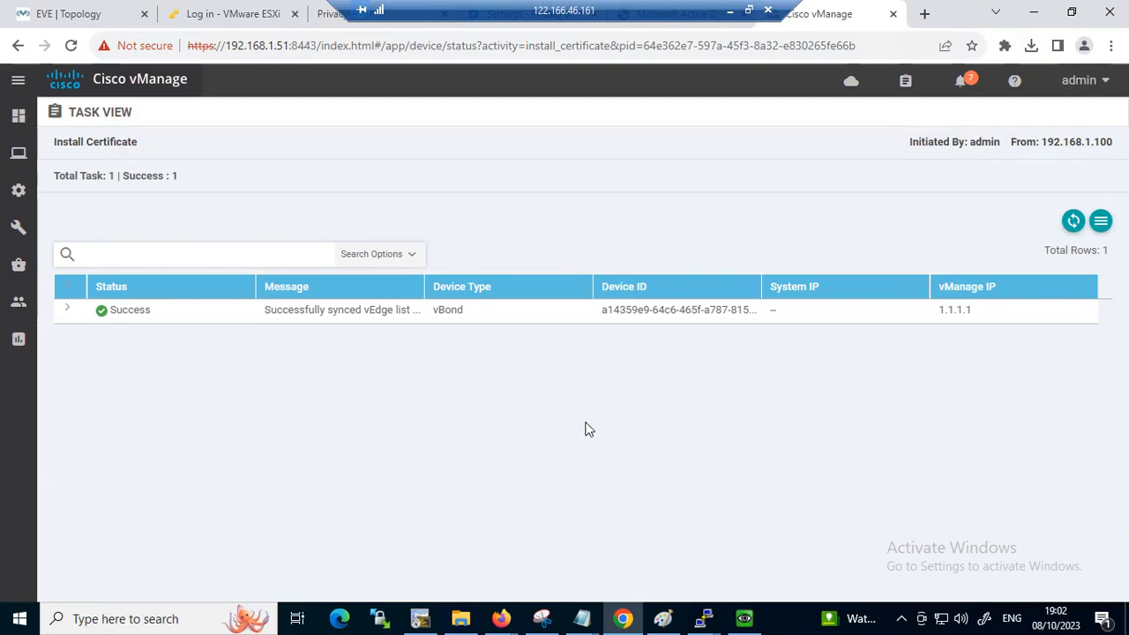
Switch to the topology diagram in Paint, tick and circle the three controllers, and circle and tick the vEdge
click(1032, 11)
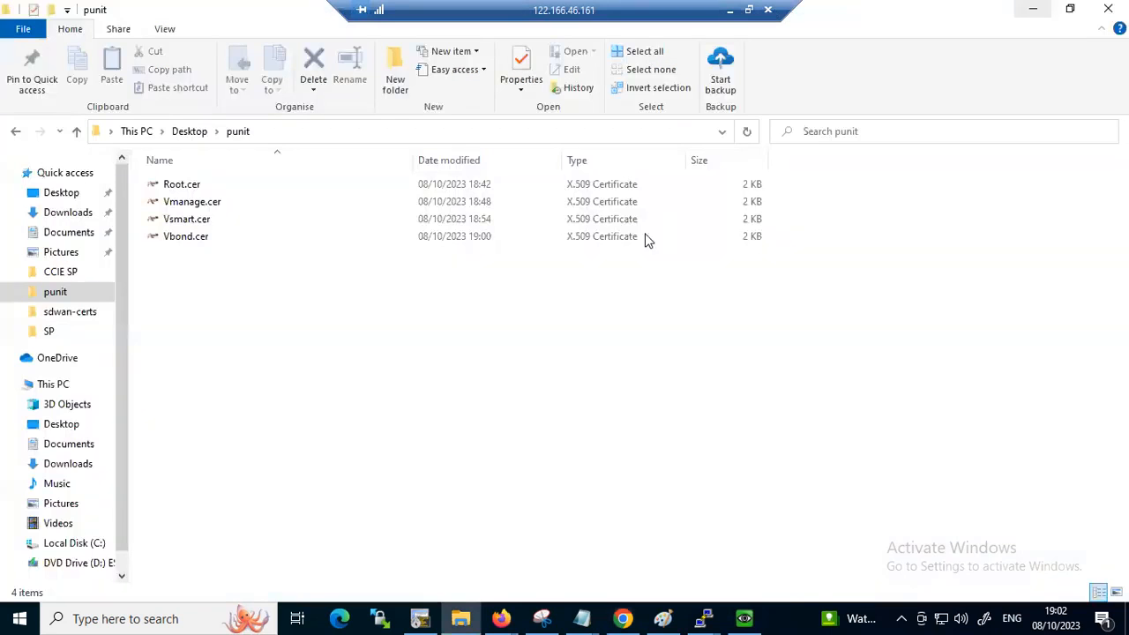
click(663, 619)
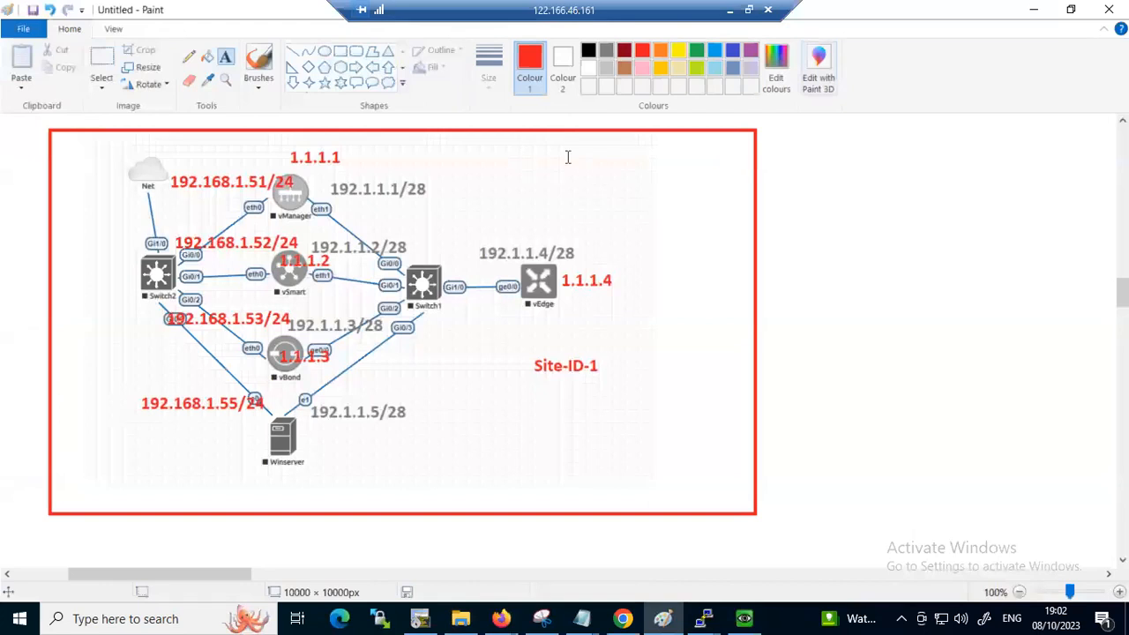
mouse_move(300, 192)
mouse_down()
mouse_move(308, 201)
mouse_move(336, 179)
mouse_up()
drag(314, 270, 289, 281)
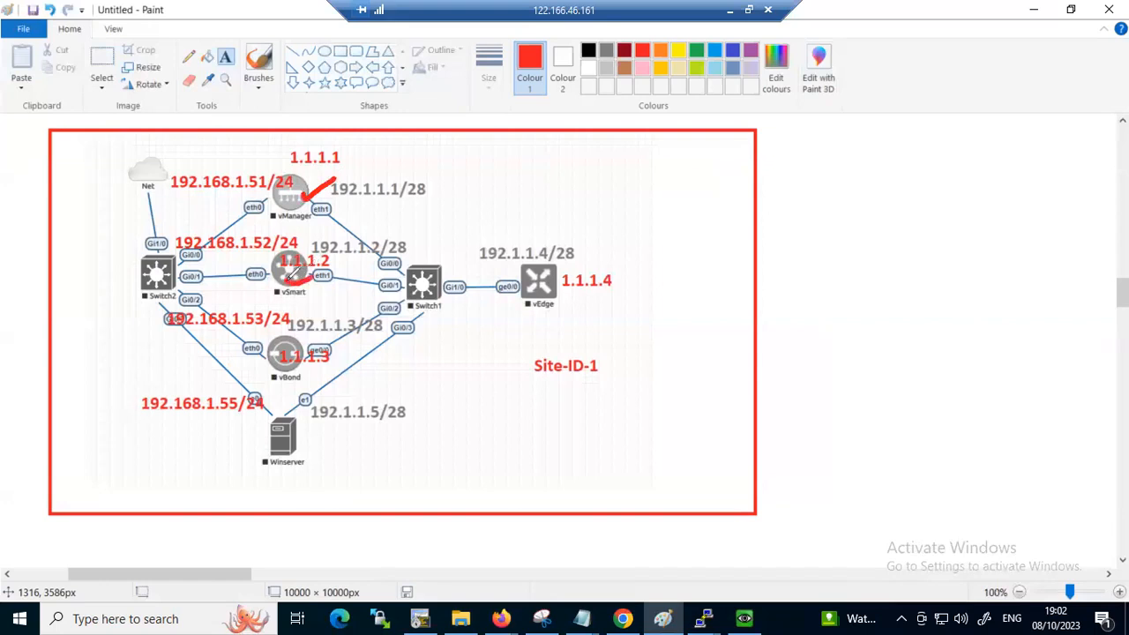
drag(275, 385, 298, 376)
mouse_move(269, 164)
mouse_down()
mouse_move(259, 163)
mouse_move(254, 366)
mouse_move(363, 282)
mouse_move(252, 162)
mouse_up()
mouse_move(553, 258)
mouse_down()
mouse_move(516, 309)
mouse_move(574, 259)
mouse_move(529, 261)
mouse_up()
drag(615, 266, 675, 236)
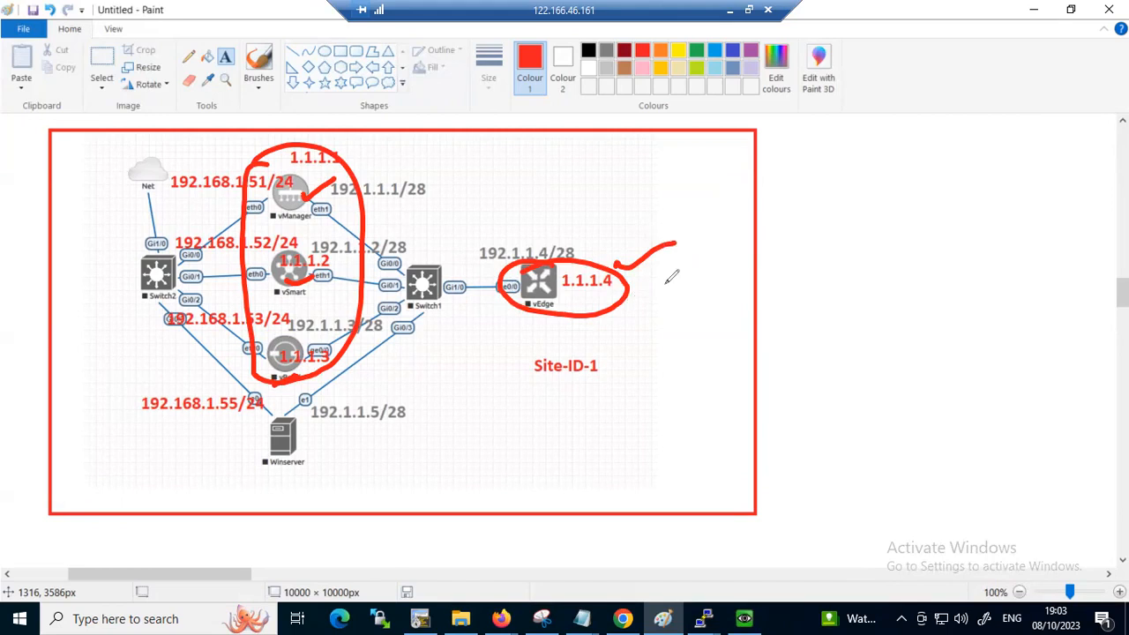
Handwrite a boxed "Root" and a circled "Register" in red beside the topology diagram
mouse_move(834, 227)
mouse_down()
mouse_move(857, 247)
mouse_move(893, 224)
mouse_move(898, 255)
mouse_up()
drag(811, 275, 935, 261)
drag(795, 221, 796, 279)
mouse_move(972, 218)
mouse_down()
mouse_move(791, 224)
mouse_move(986, 273)
mouse_up()
drag(827, 288, 937, 279)
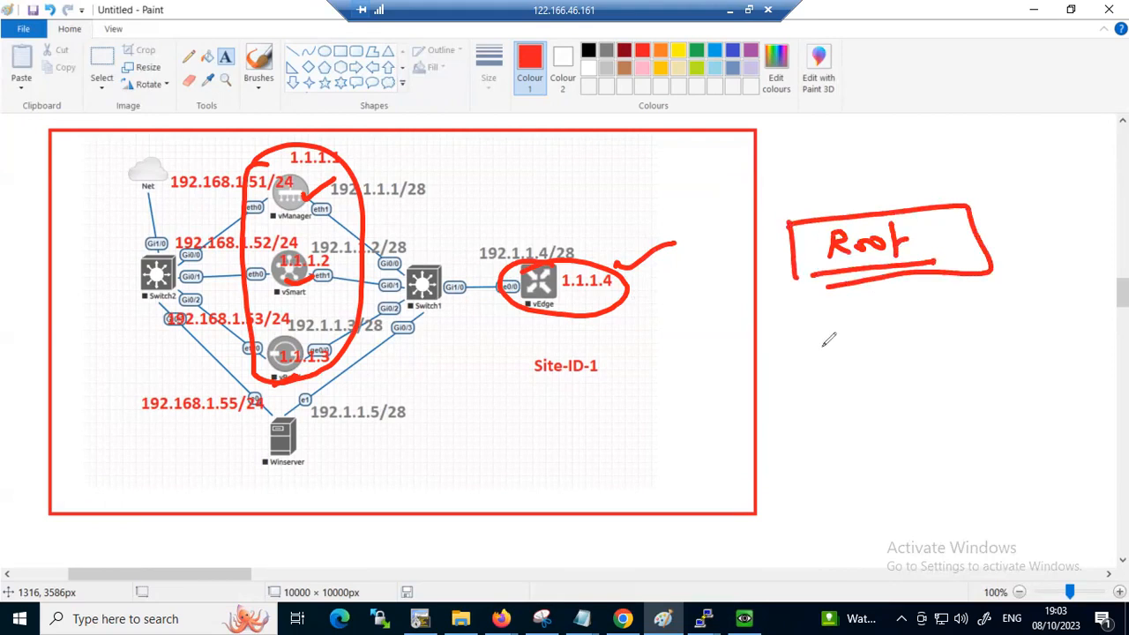
mouse_move(823, 329)
mouse_down()
mouse_move(914, 324)
mouse_move(970, 304)
mouse_move(981, 328)
mouse_move(970, 342)
mouse_move(1032, 315)
mouse_up()
drag(834, 388, 1019, 359)
mouse_move(861, 306)
mouse_down()
mouse_move(808, 377)
mouse_move(917, 298)
mouse_up()
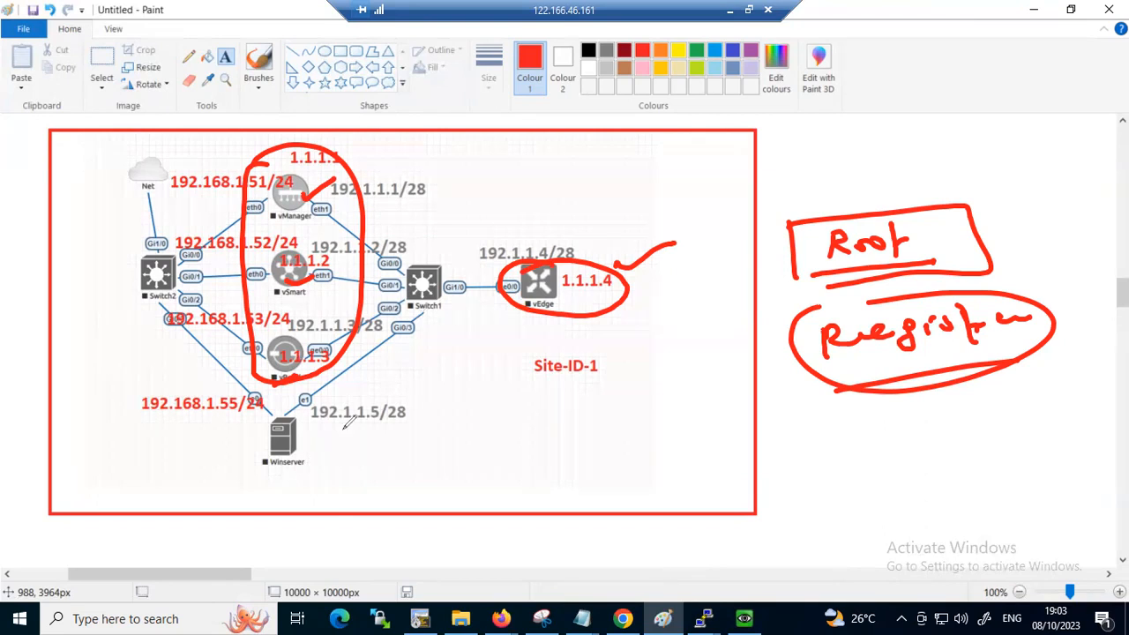
Draw an arrow from the Winserver to the vEdge and add a circled "Root" note above the vEdge
mouse_move(300, 441)
mouse_down()
mouse_move(453, 401)
mouse_move(508, 310)
mouse_move(522, 309)
mouse_up()
drag(549, 260, 523, 254)
drag(557, 209, 557, 226)
mouse_move(559, 210)
mouse_down()
mouse_move(572, 192)
mouse_move(592, 204)
mouse_move(609, 176)
mouse_move(547, 231)
mouse_move(607, 166)
mouse_up()
Handwrite a circled, underlined "WinSCP" label beside the Winserver arrow and start a root note beneath it
drag(438, 427, 526, 411)
click(533, 393)
mouse_move(561, 389)
mouse_down()
mouse_move(551, 403)
mouse_move(585, 402)
mouse_move(585, 368)
mouse_up()
drag(422, 482, 630, 408)
mouse_move(512, 379)
mouse_down()
mouse_move(608, 415)
mouse_move(418, 400)
mouse_up()
drag(617, 381, 651, 355)
drag(460, 463, 582, 429)
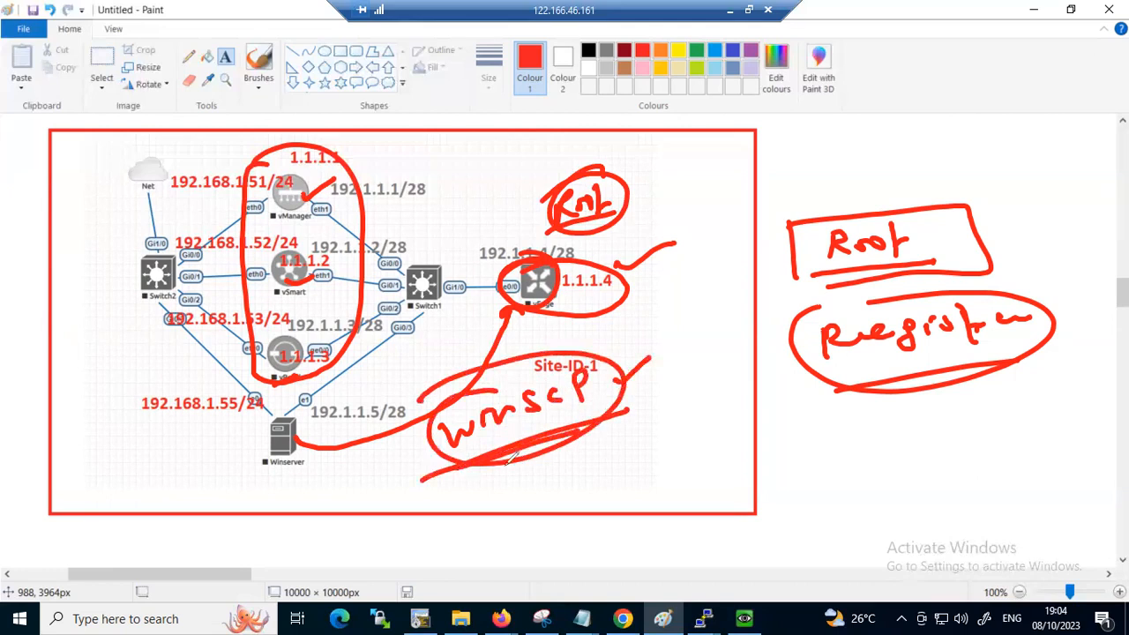
mouse_move(450, 490)
mouse_down()
mouse_move(450, 504)
mouse_move(463, 479)
mouse_move(494, 481)
mouse_up()
Circle the Winserver, add an arrow and a tick near the diagram's edges, and circle and tick the vEdge again
mouse_move(137, 482)
mouse_down()
mouse_move(57, 501)
mouse_move(83, 504)
mouse_up()
mouse_move(286, 413)
mouse_down()
mouse_move(237, 461)
mouse_move(291, 414)
mouse_up()
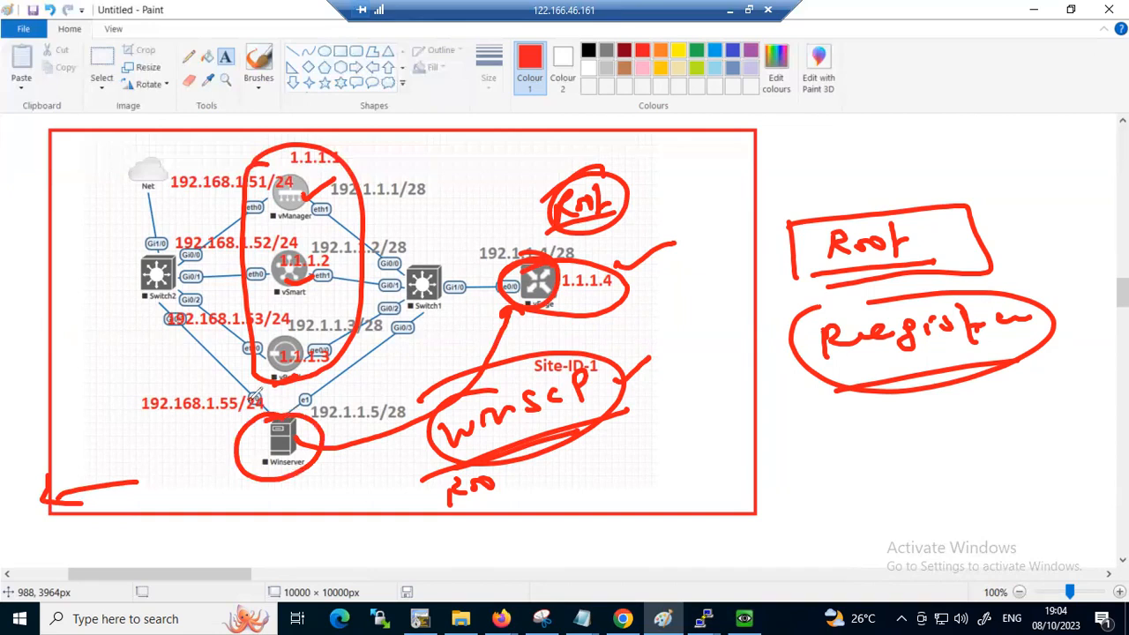
drag(90, 189, 192, 155)
mouse_move(522, 222)
mouse_down()
mouse_move(499, 310)
mouse_move(526, 220)
mouse_up()
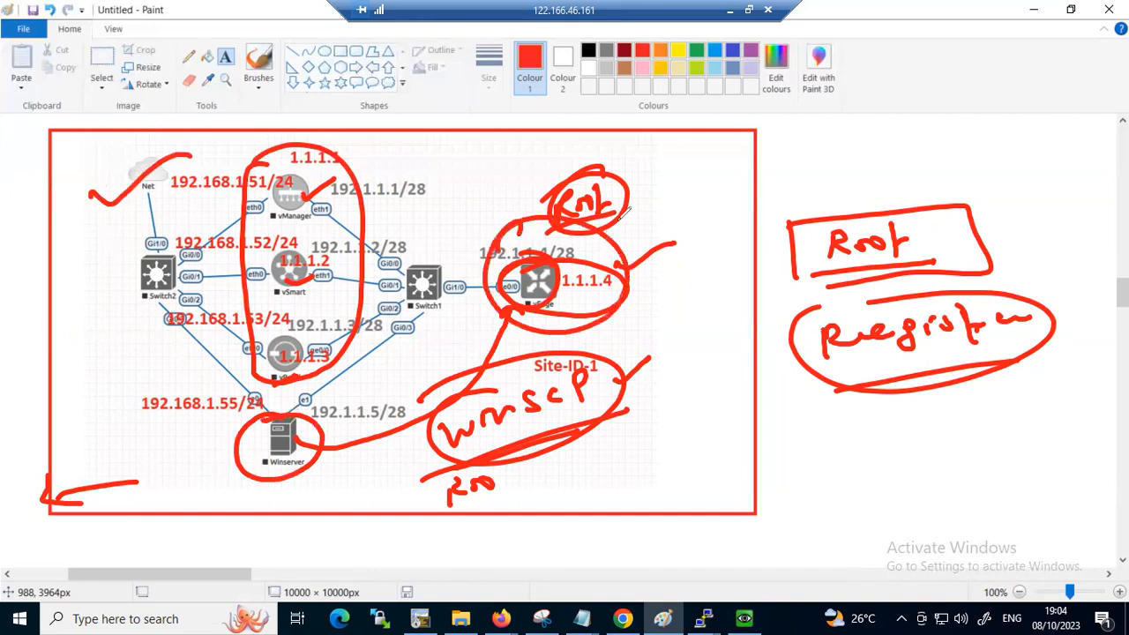
drag(618, 228, 736, 182)
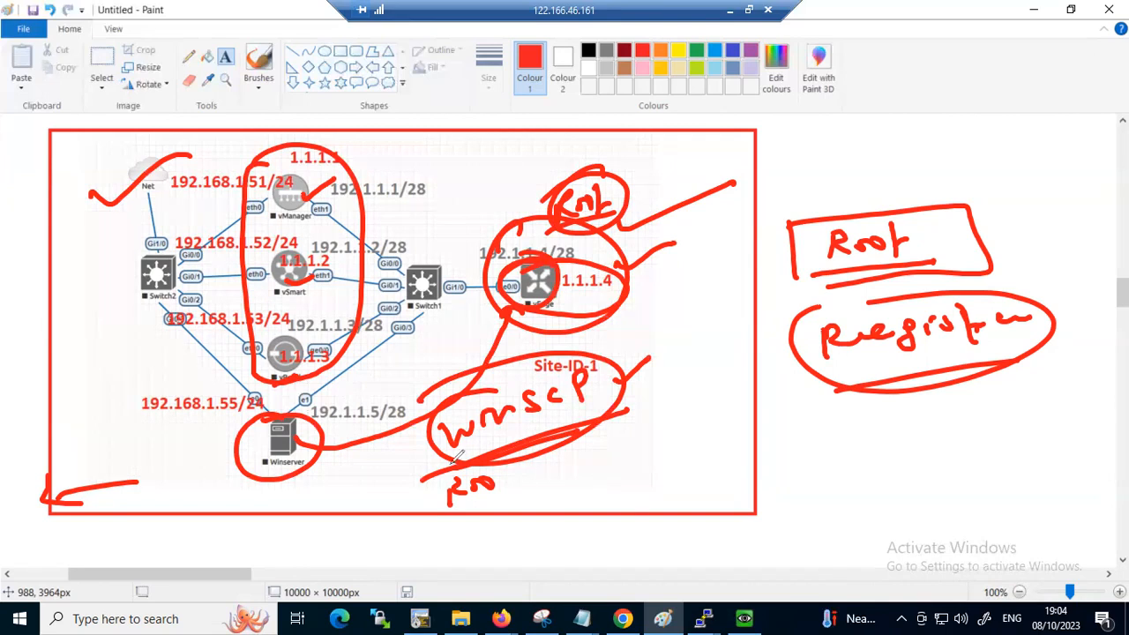
Clear all annotations from the diagram and minimise Paint and File Explorer to return to the Winserver console
click(645, 543)
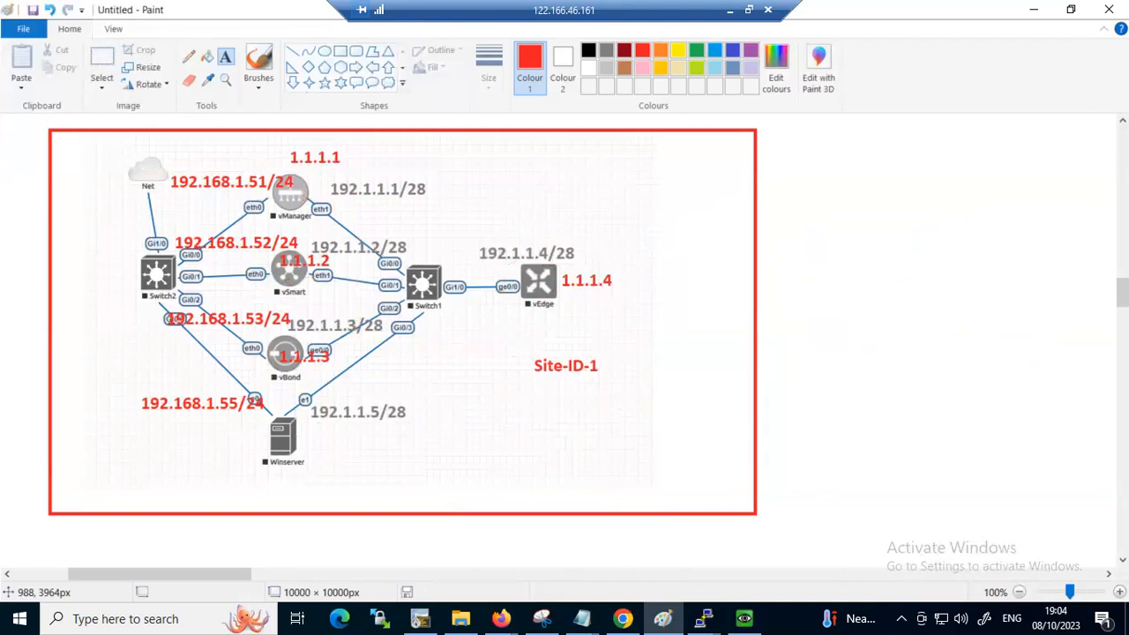
click(1040, 11)
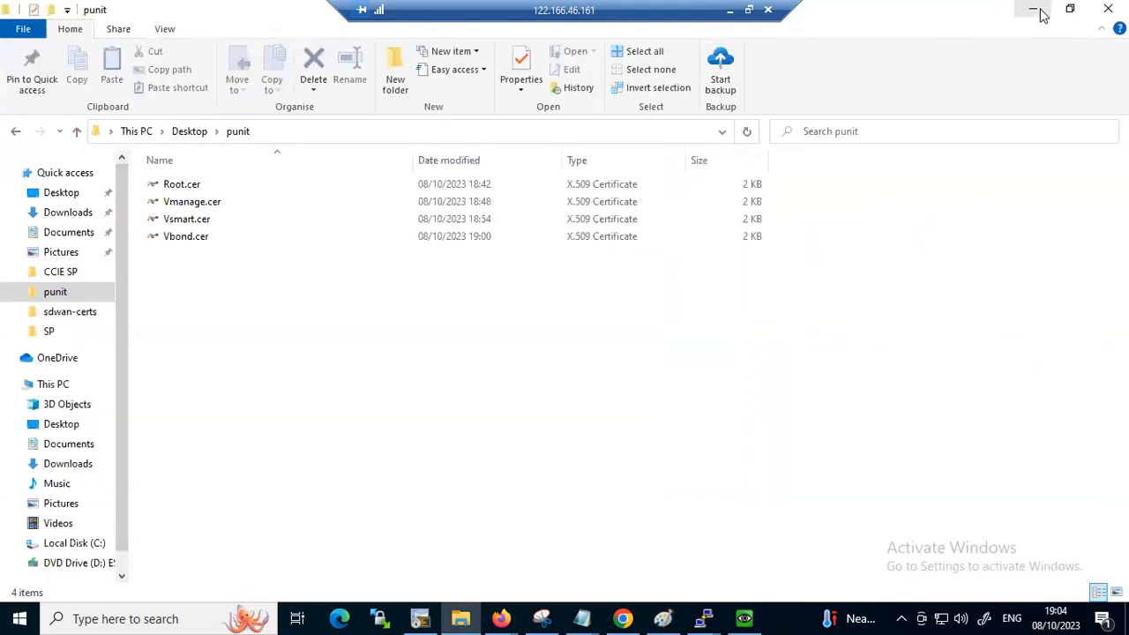
click(1040, 11)
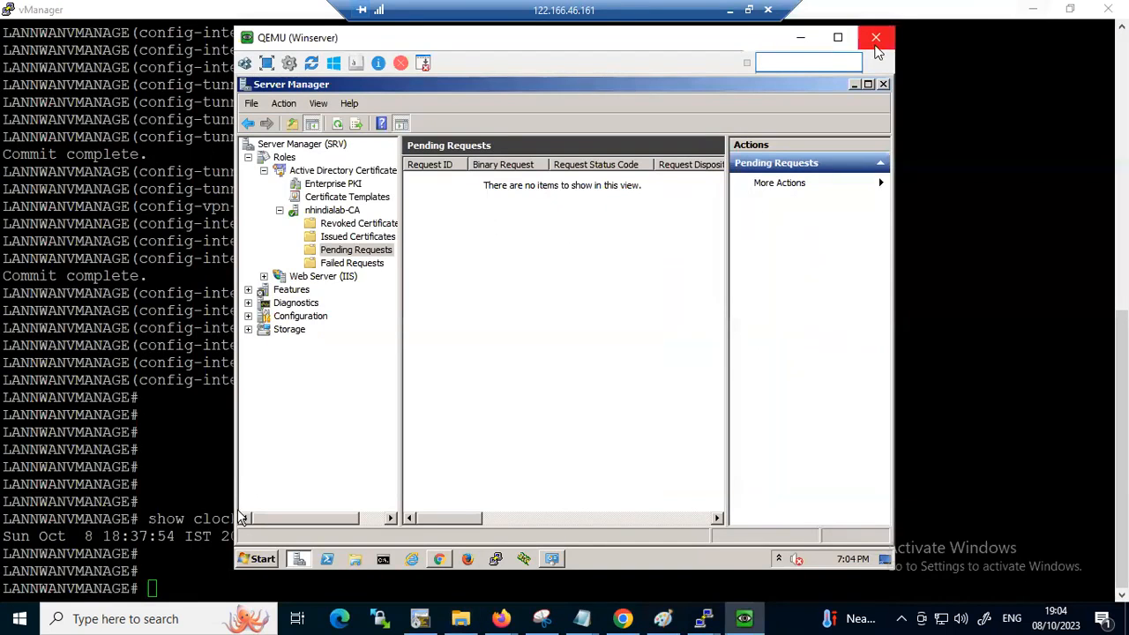
Minimise the Winserver console, both PuTTY sessions, Notepad, Snipping Tool and SecureCRT to reach the host desktop
click(800, 39)
click(1034, 9)
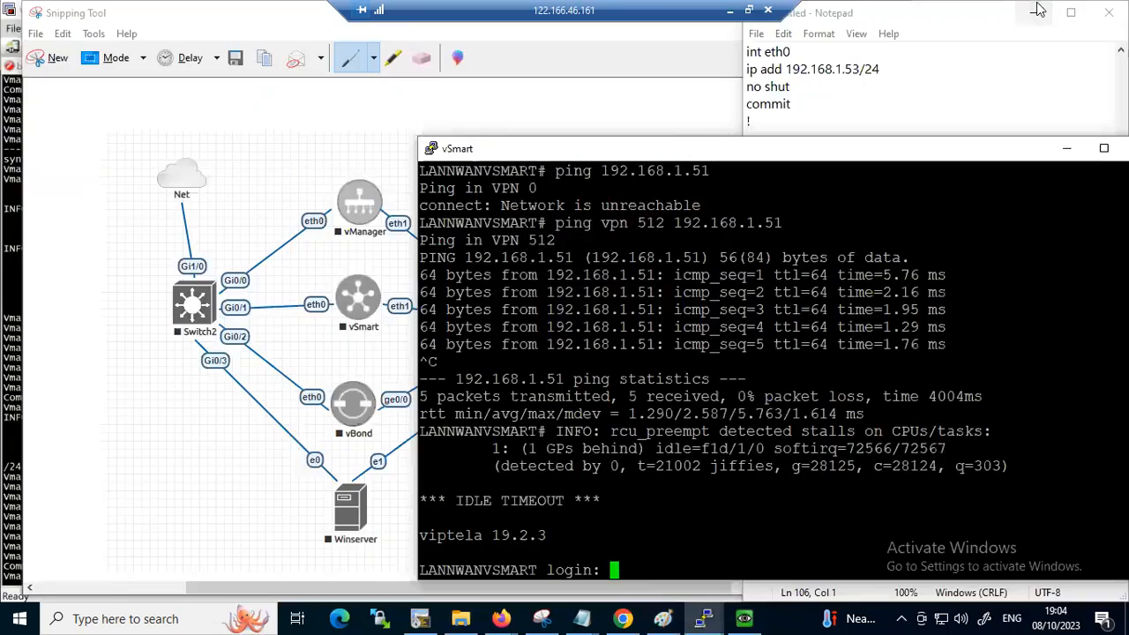
click(1034, 12)
click(1034, 13)
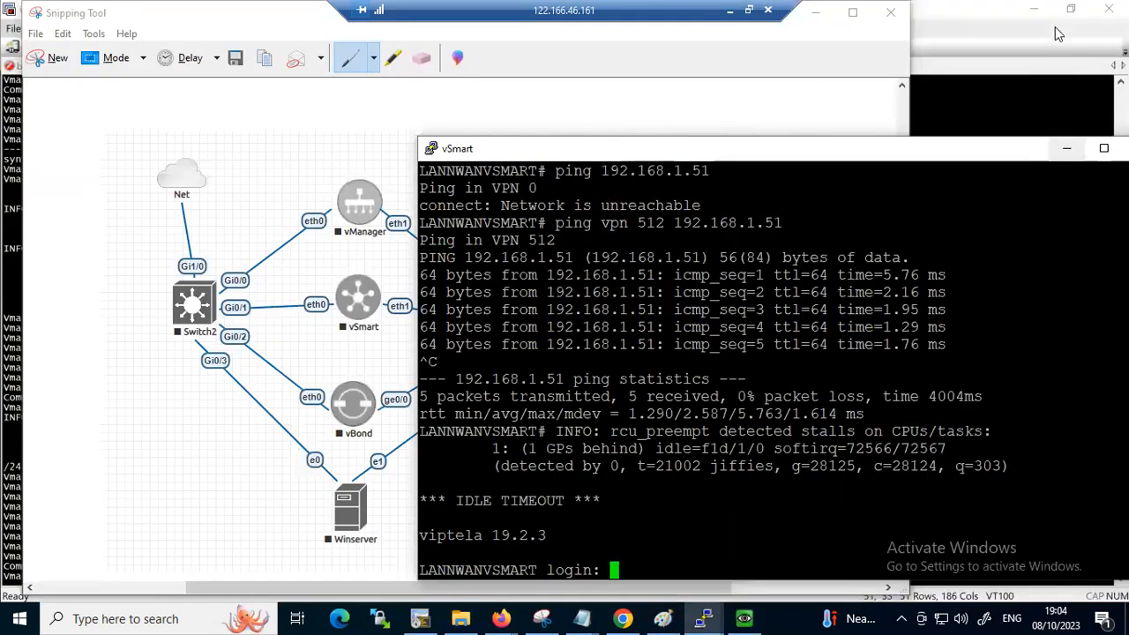
click(817, 12)
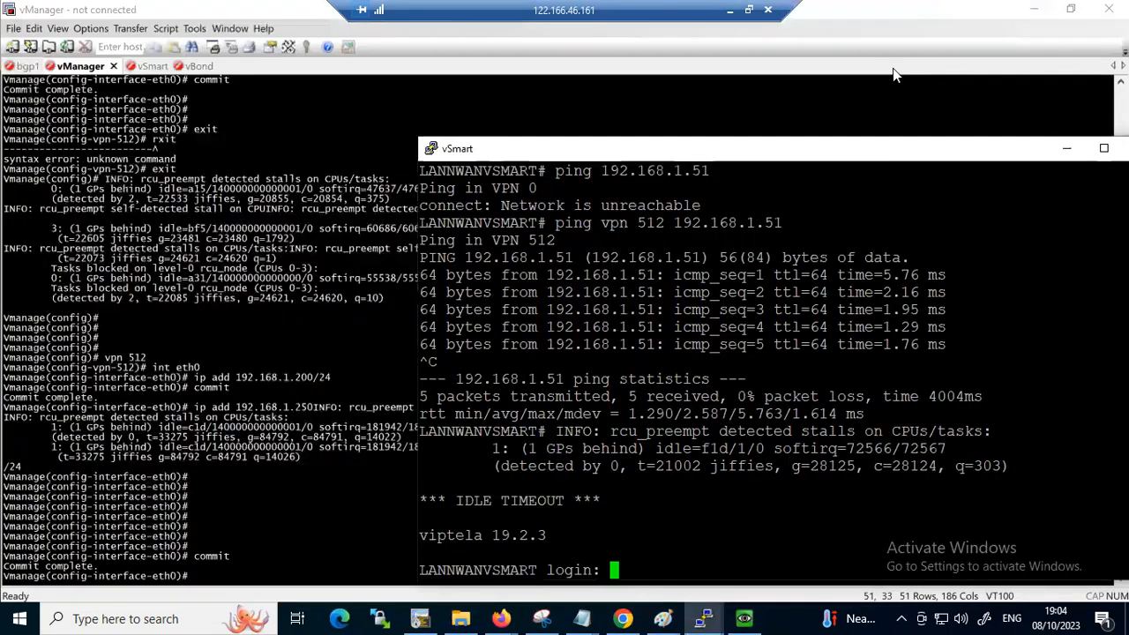
click(1066, 148)
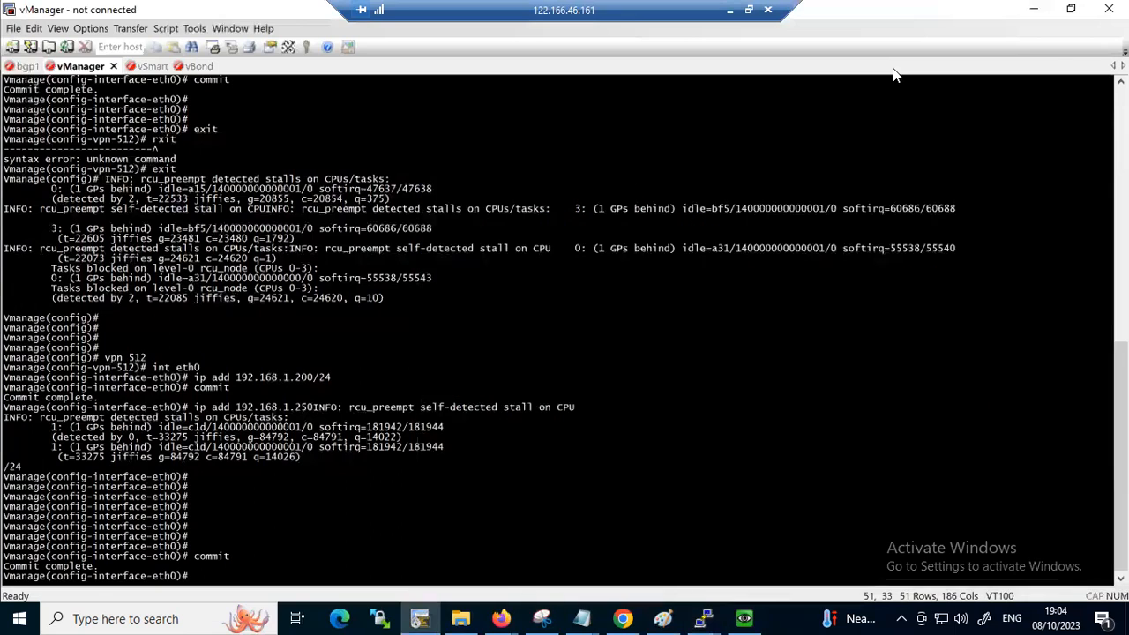
click(1033, 12)
click(1036, 17)
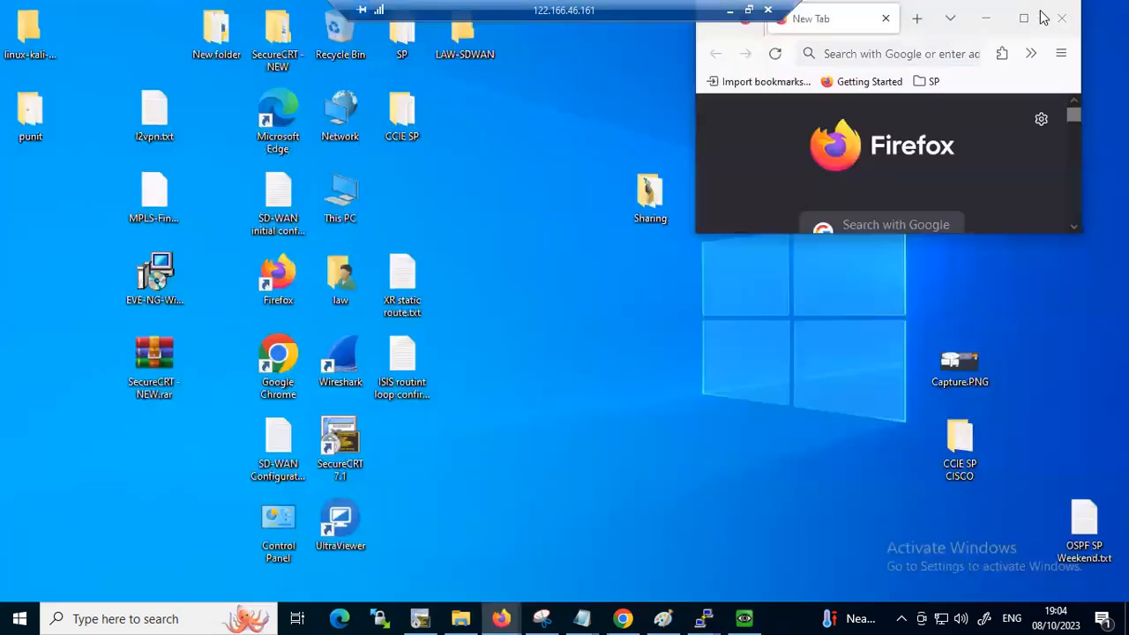
Open the Sharing folder on the desktop and delete the old root.cer certificate from it
click(528, 472)
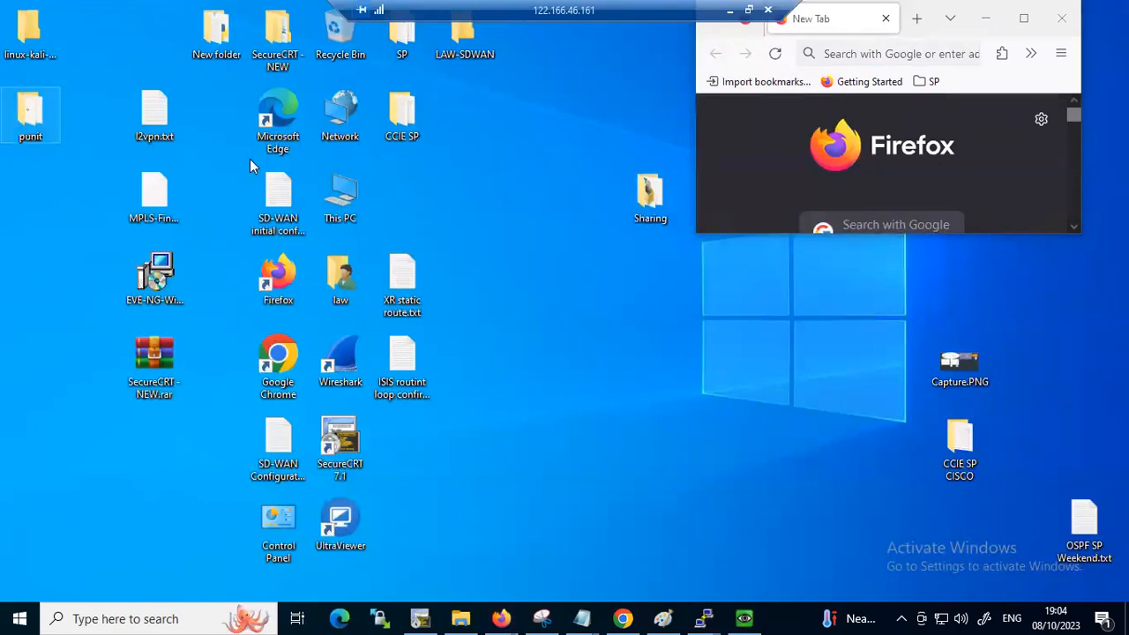
right_click(544, 356)
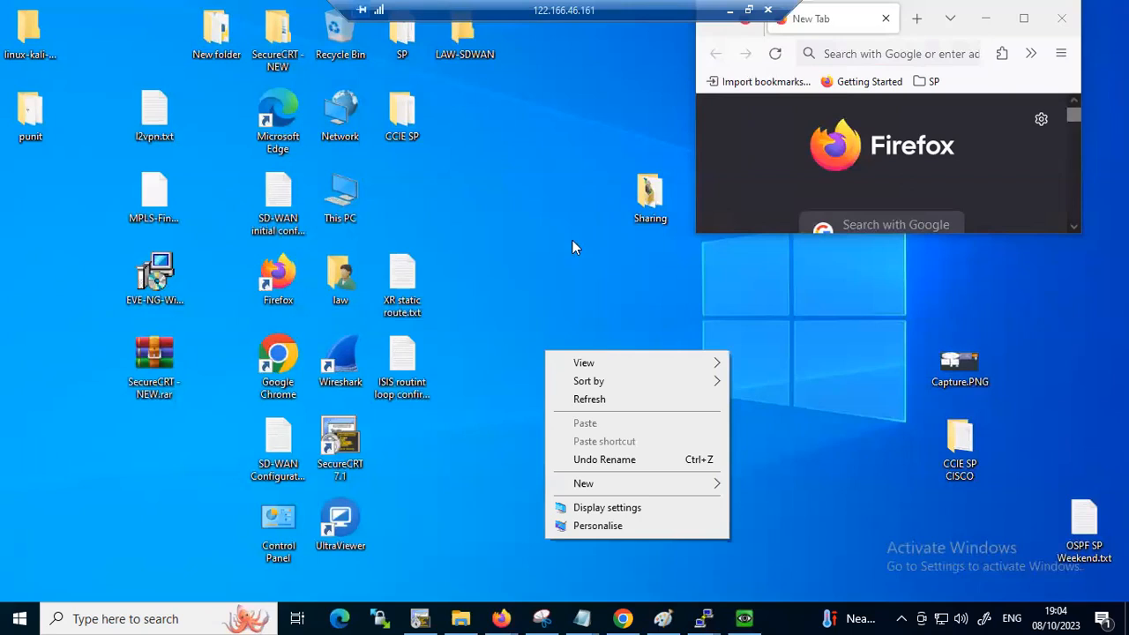
click(650, 209)
double_click(650, 209)
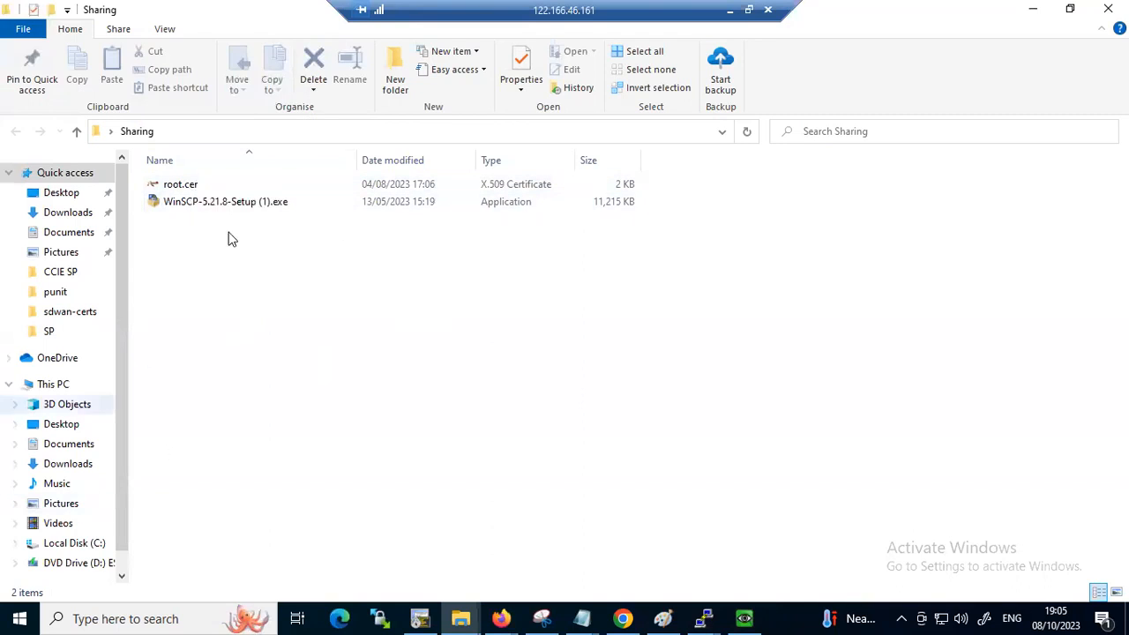
right_click(179, 185)
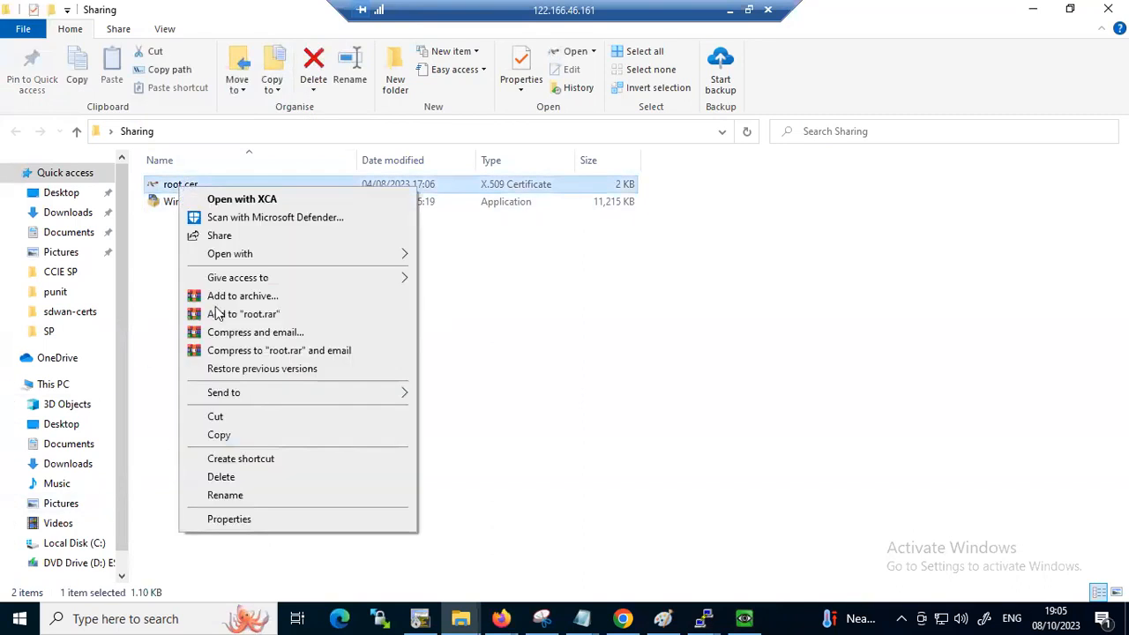
click(217, 476)
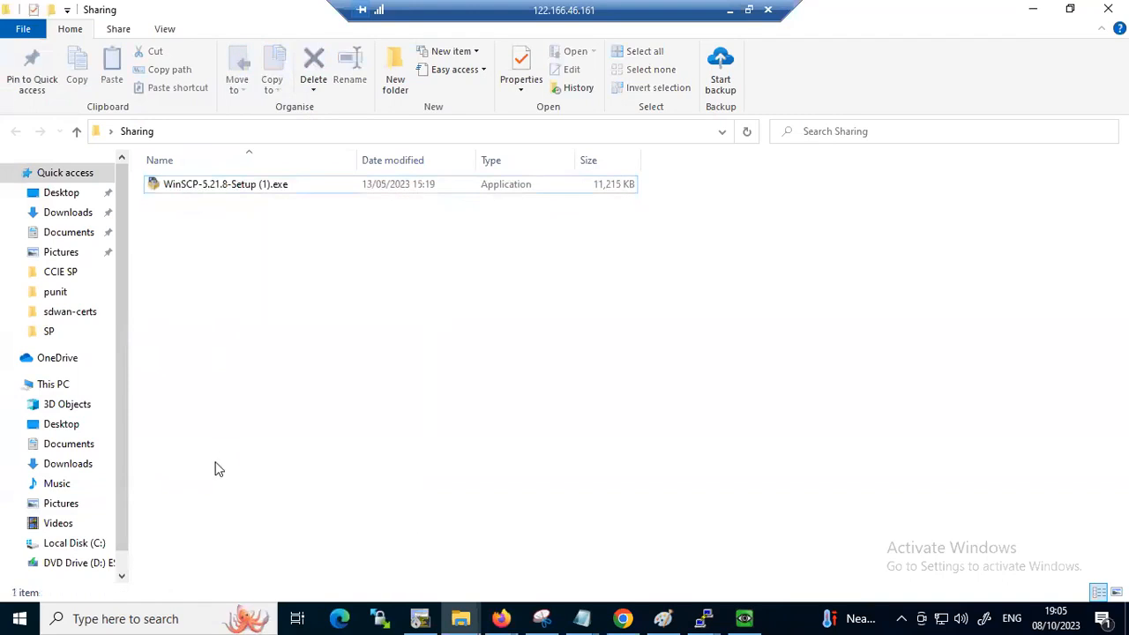
Copy Root.cer from the folder holding the Vbond, Vmanage and Vsmart certificates into the desktop's Sharing folder
click(57, 294)
right_click(181, 182)
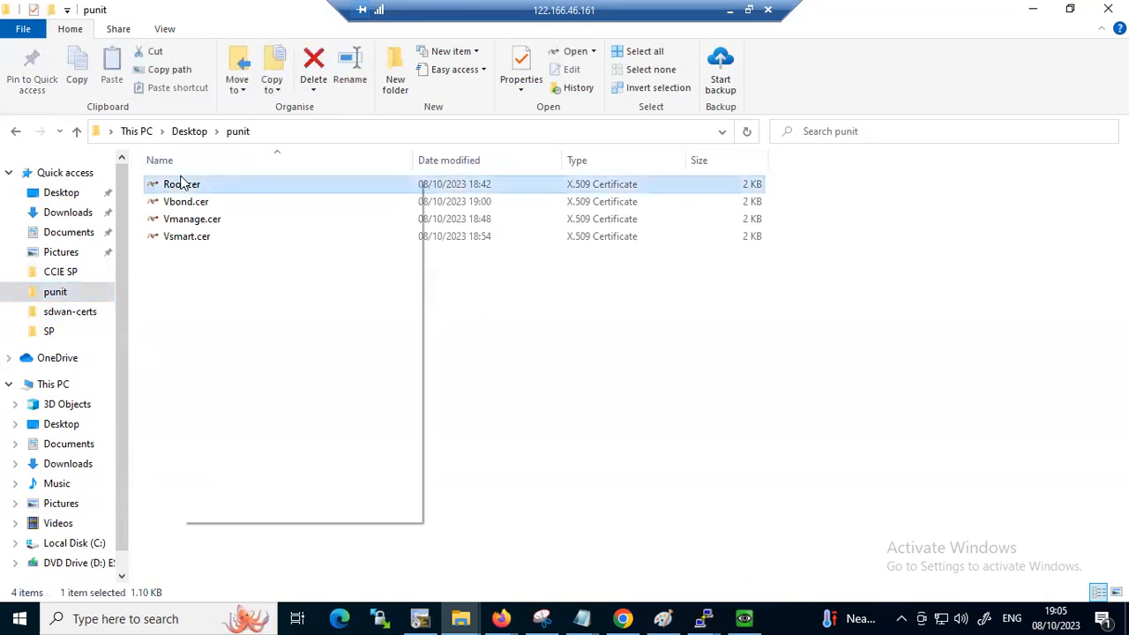
click(220, 426)
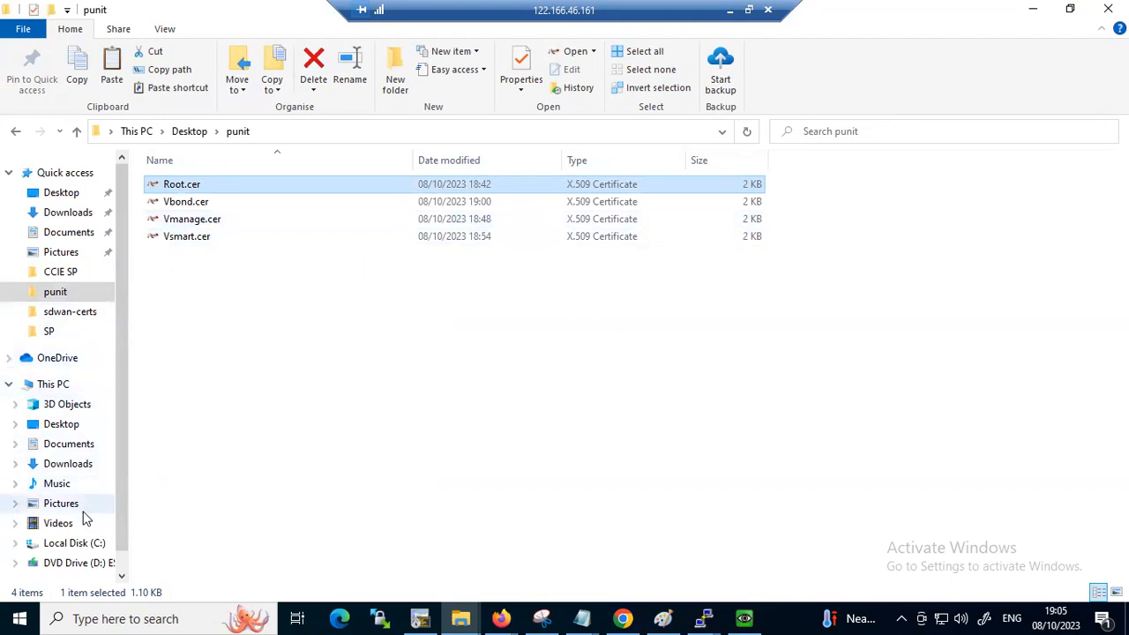
drag(120, 243, 118, 285)
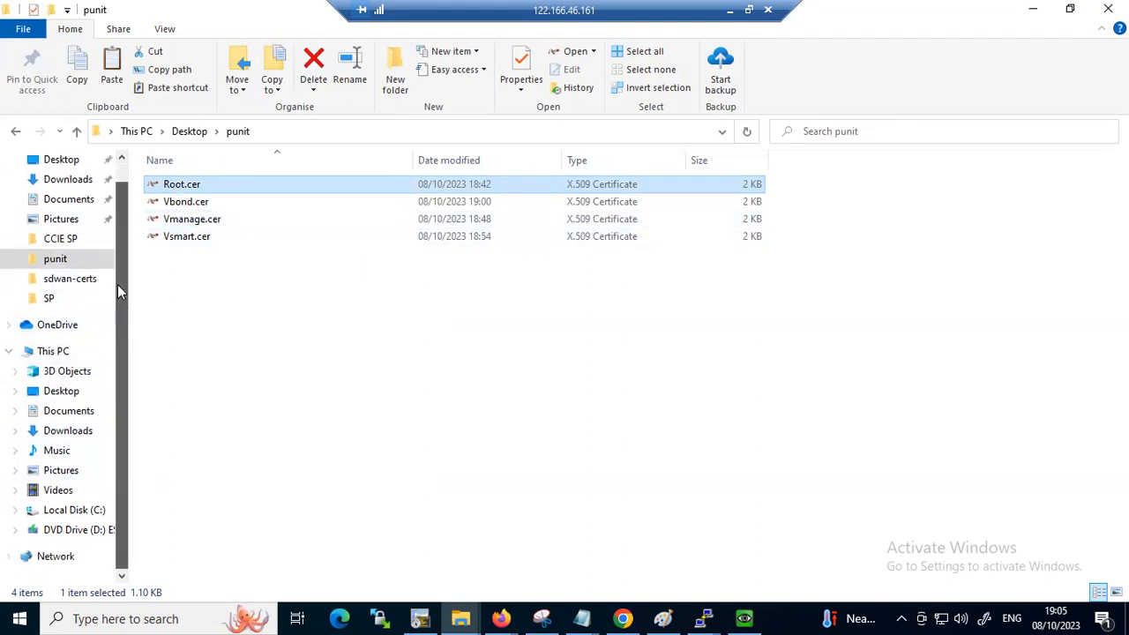
scroll(126, 246, up, 2)
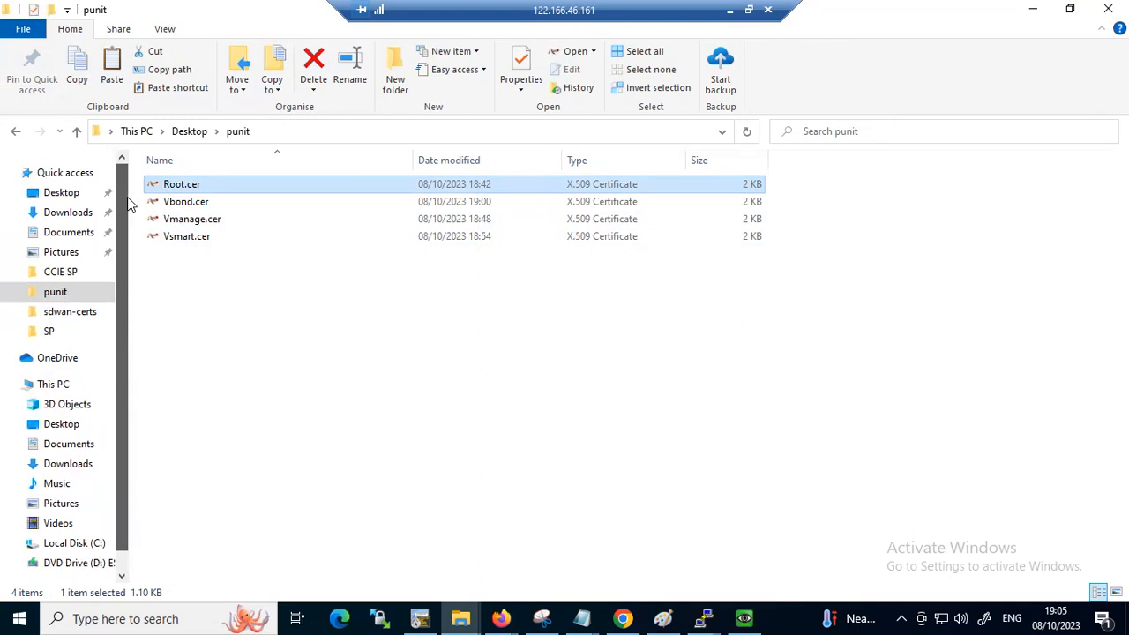
click(78, 192)
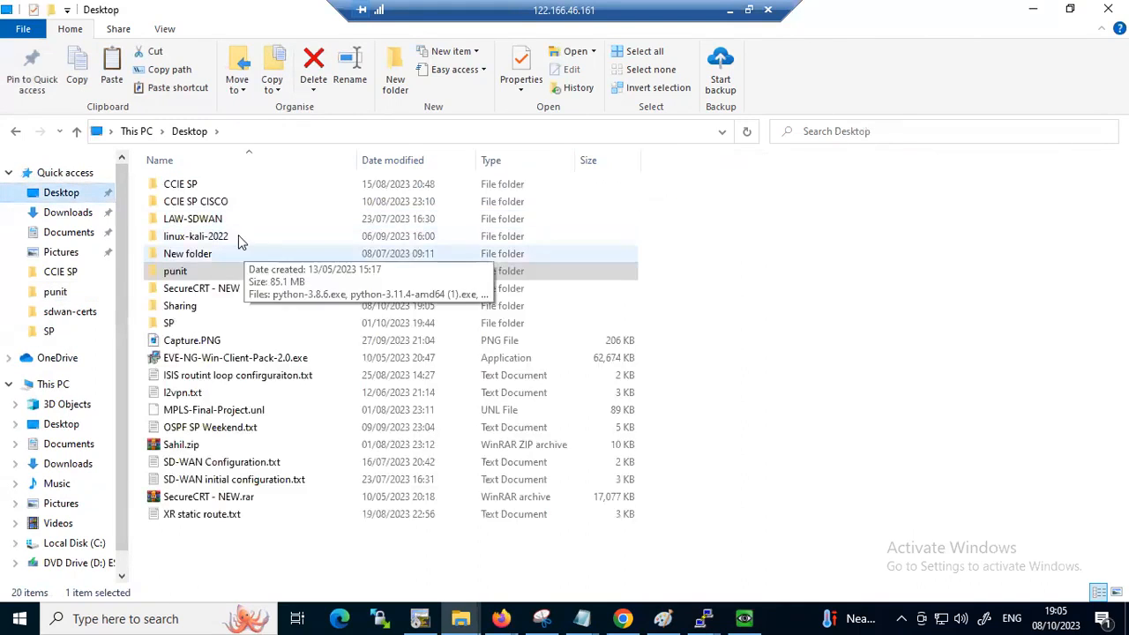
double_click(181, 306)
key(ctrl+v)
click(442, 424)
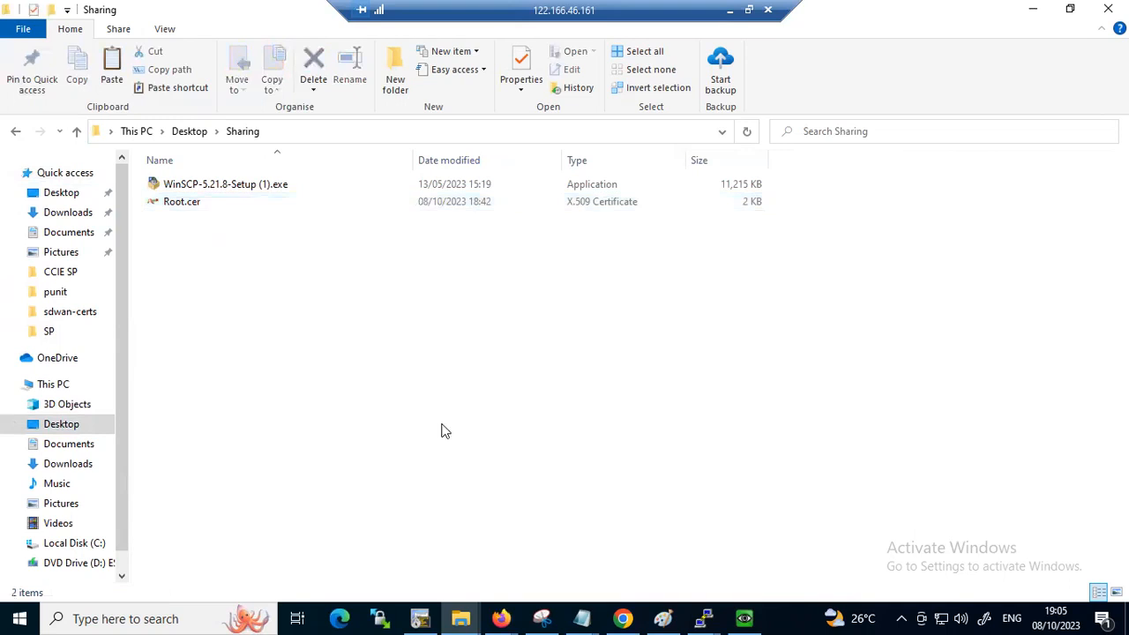
Switch to the Winserver console and connect to the network path \\192.168.1.100 with the Run command
click(746, 617)
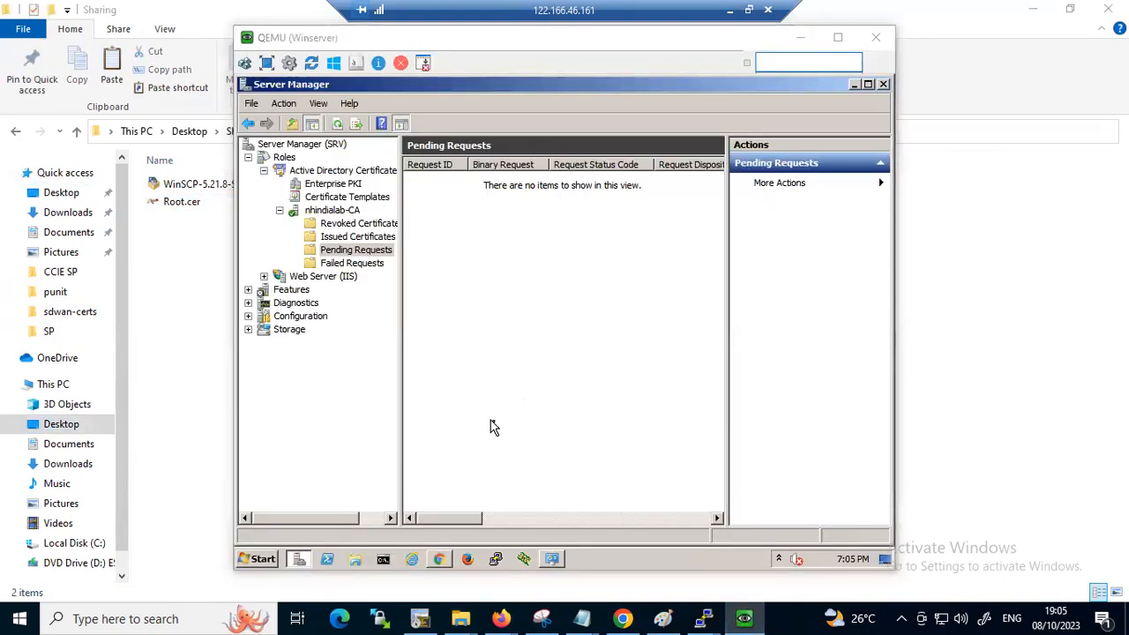
key(super+r)
click(327, 436)
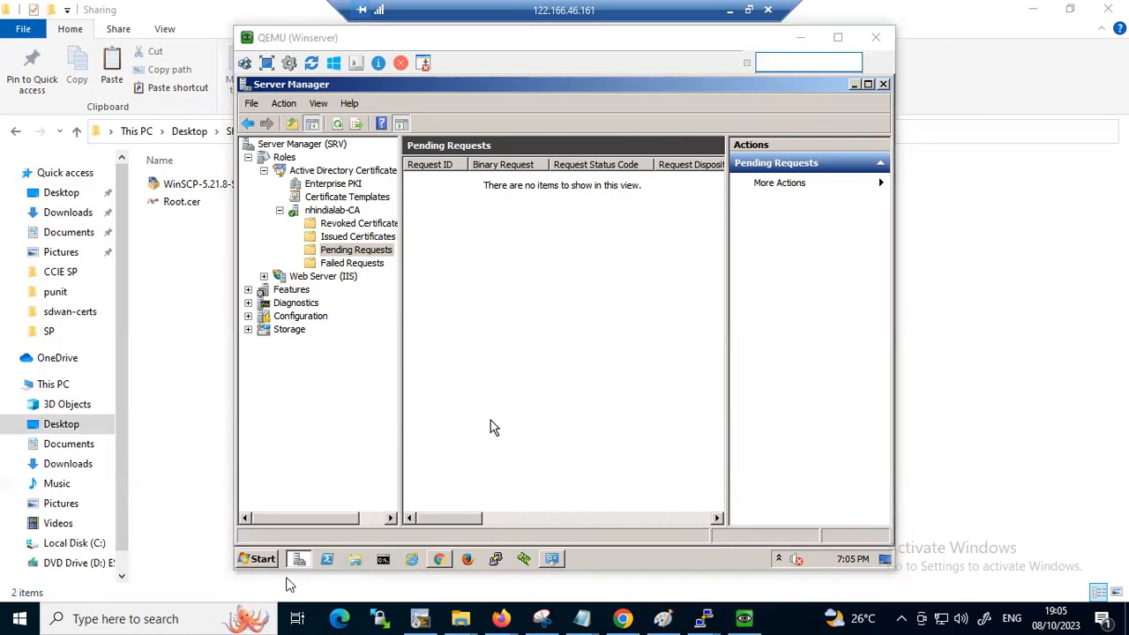
click(257, 559)
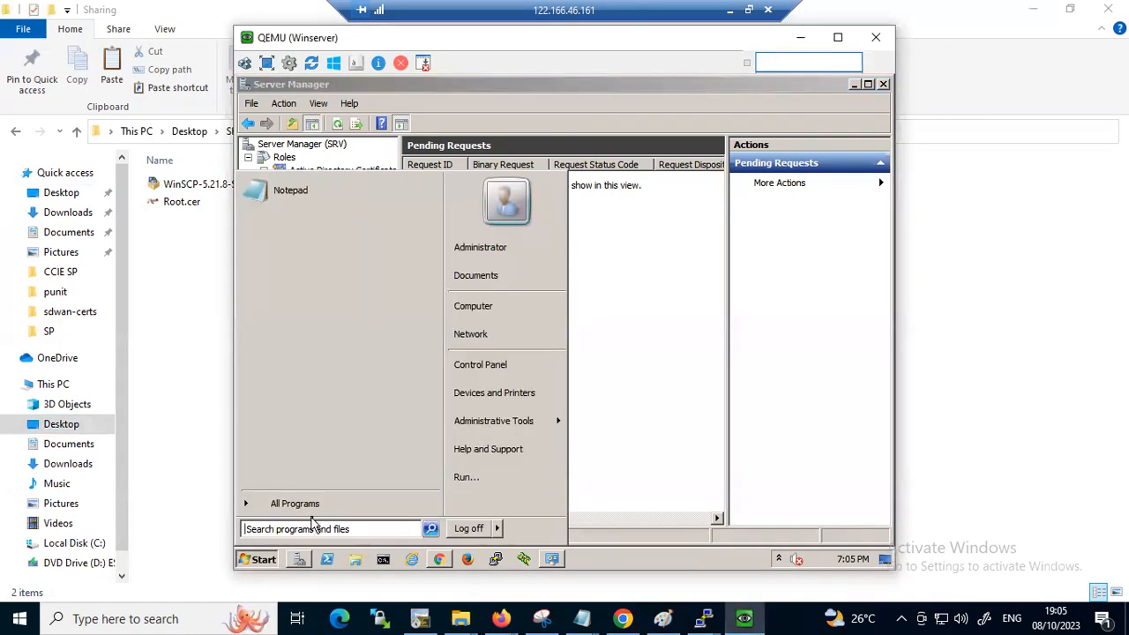
text(run)
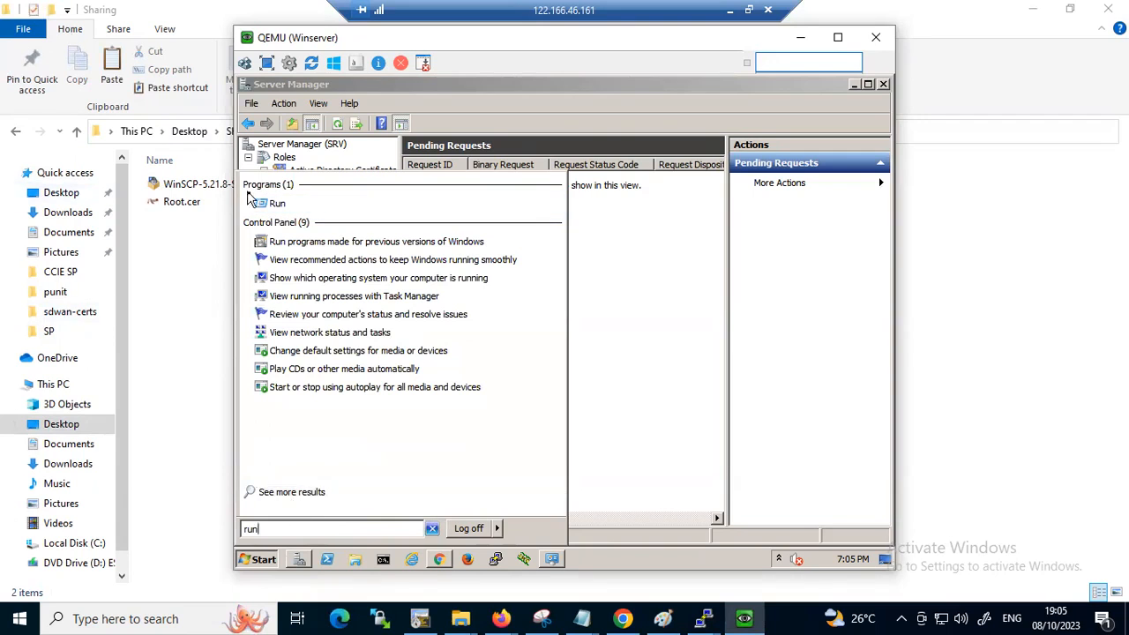
click(284, 204)
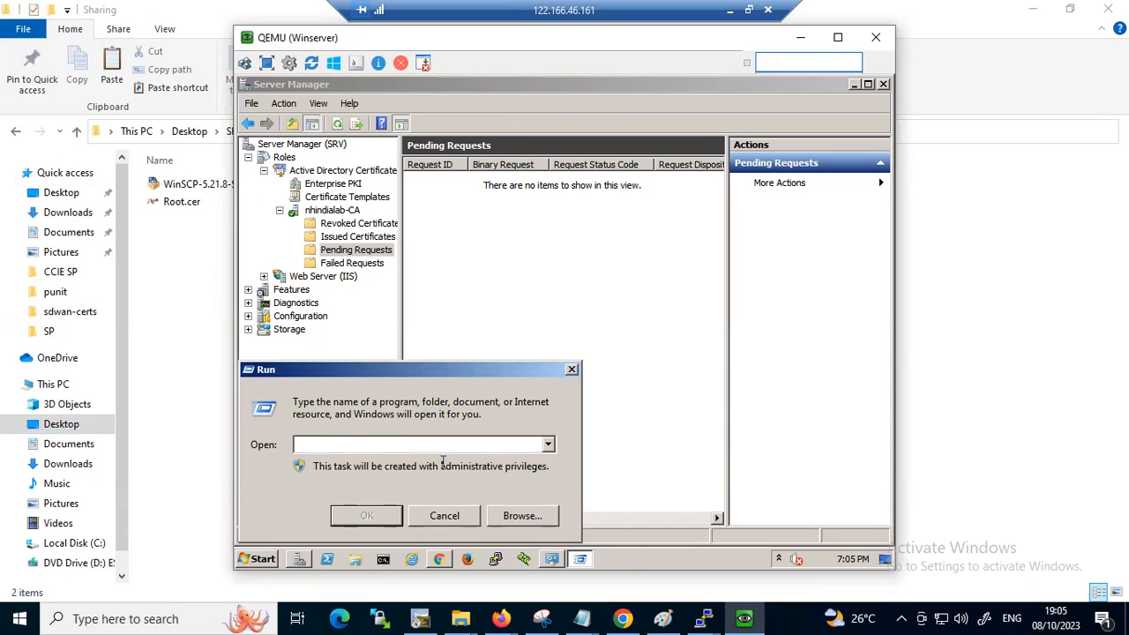
text(\\)
text(.168.1.100)
key(Return)
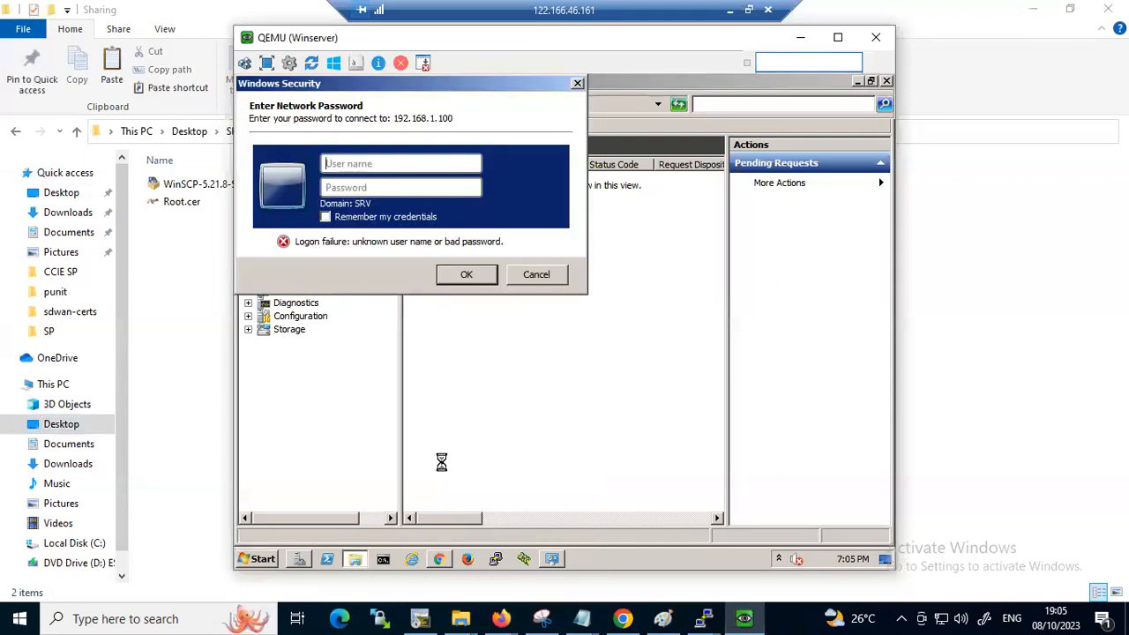
Sign in to the network share by entering the account's user name and password
text(law)
key(Tab)
text(••••)
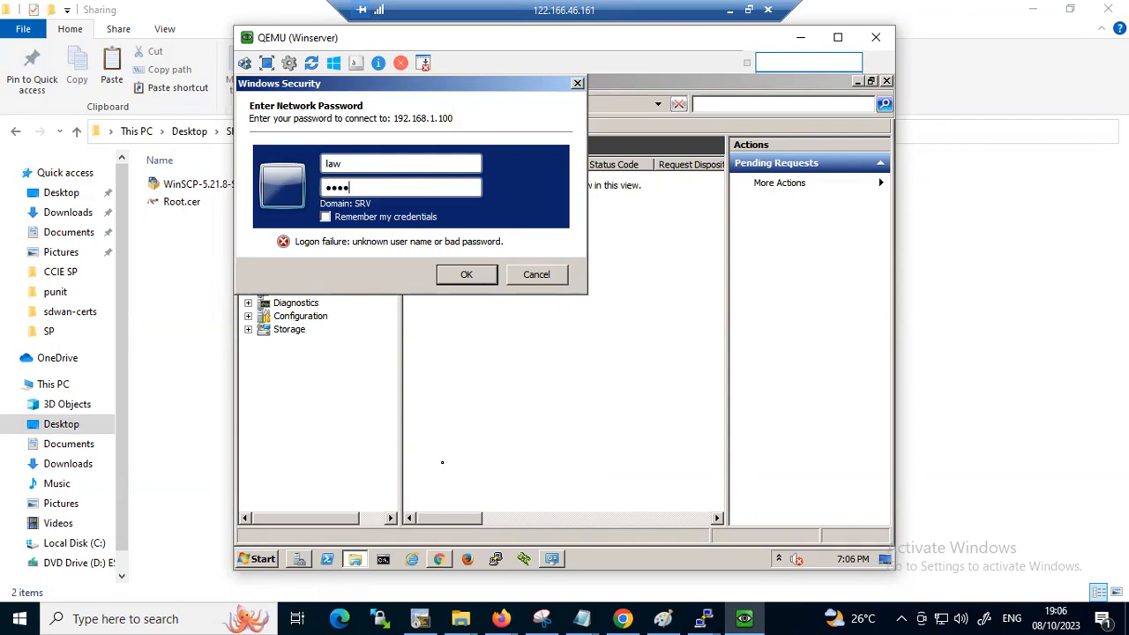
key(BackSpace)
key(BackSpace)
key(BackSpace)
key(BackSpace)
text(••••••••••)
key(Return)
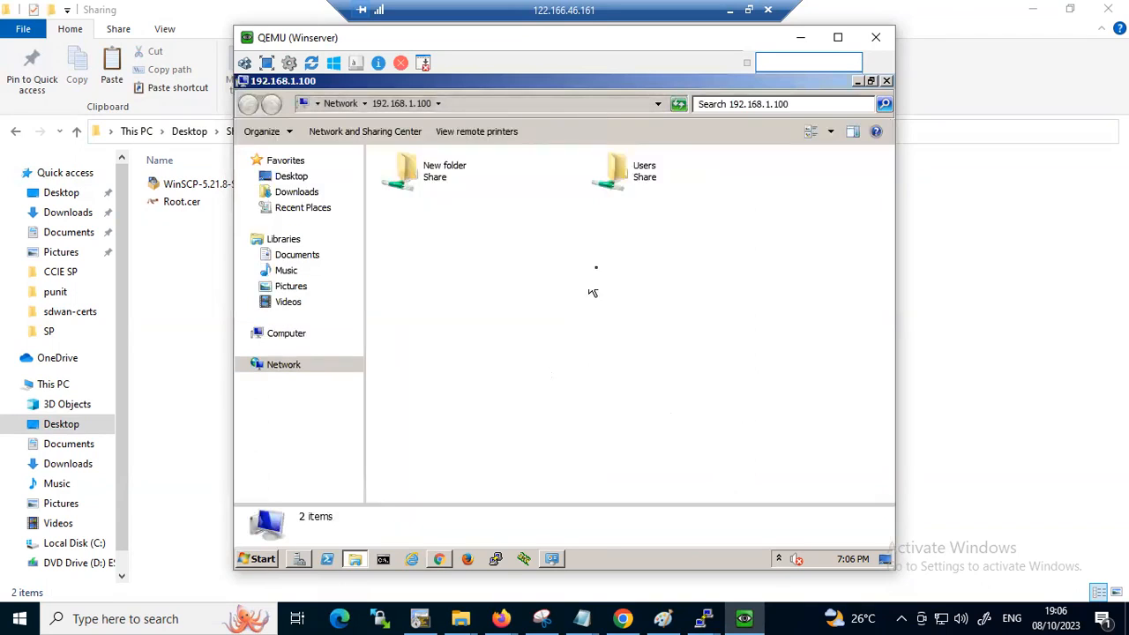
double_click(617, 185)
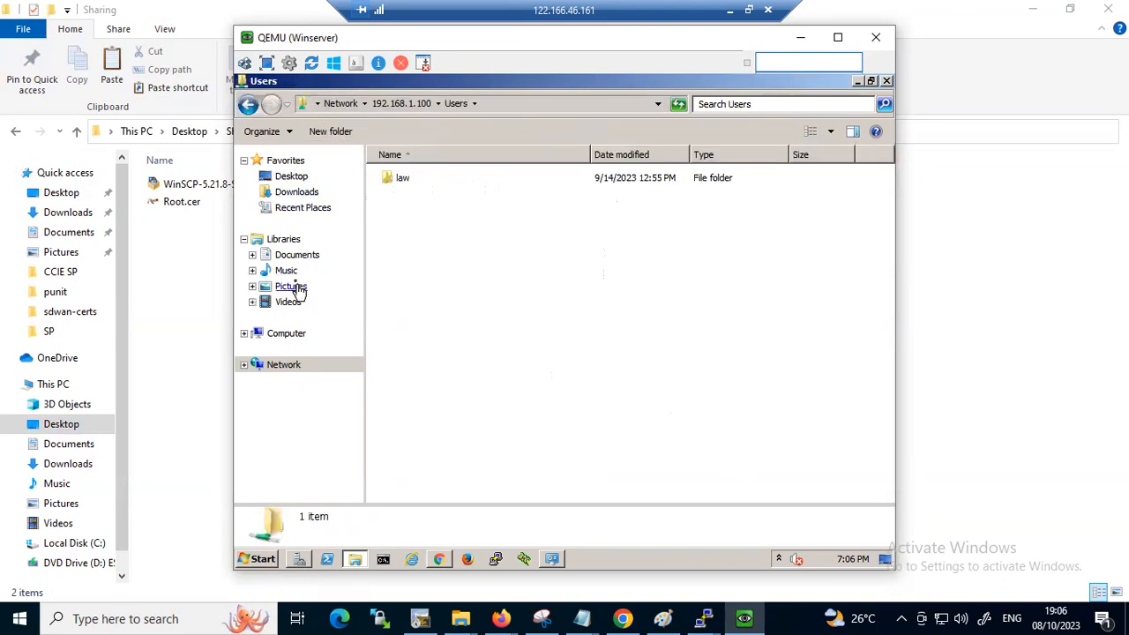
click(298, 179)
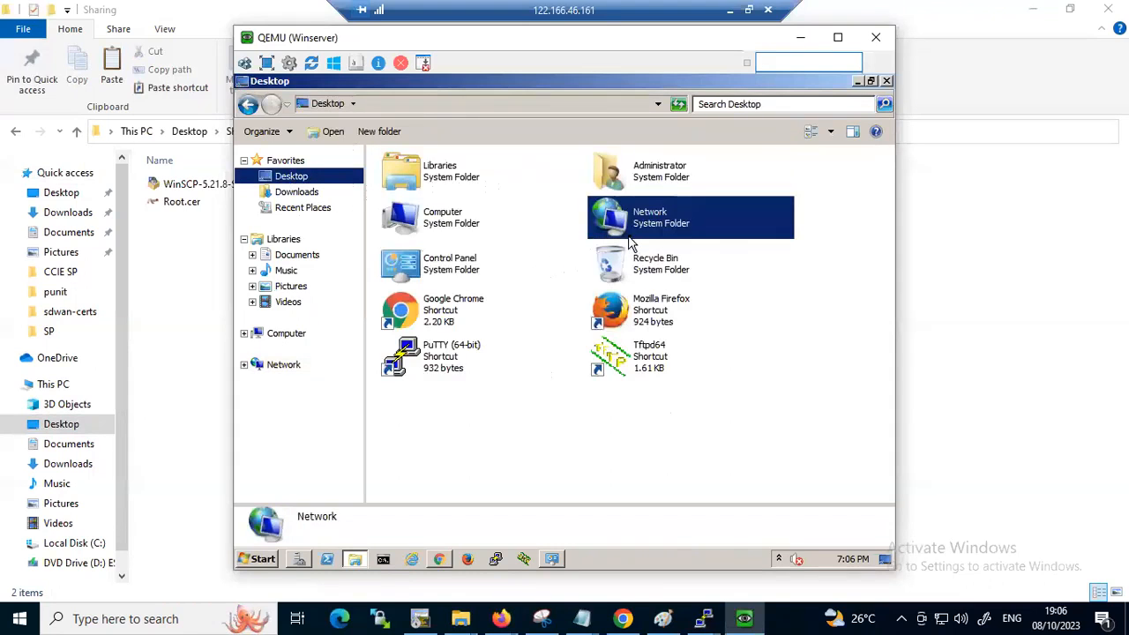
click(628, 237)
double_click(628, 242)
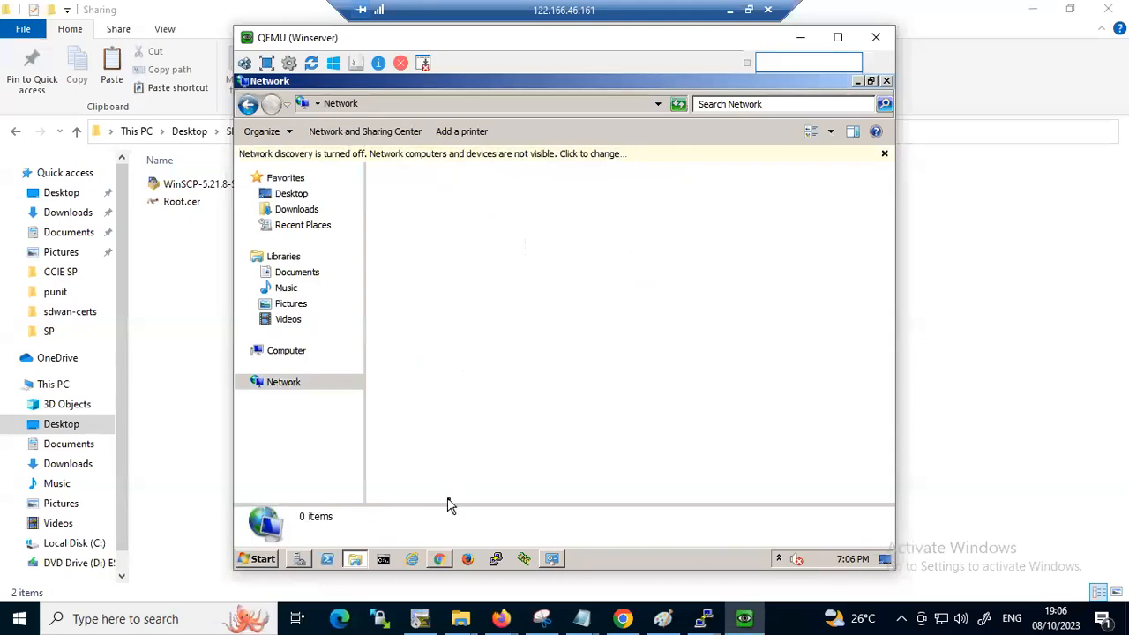
key(super+r)
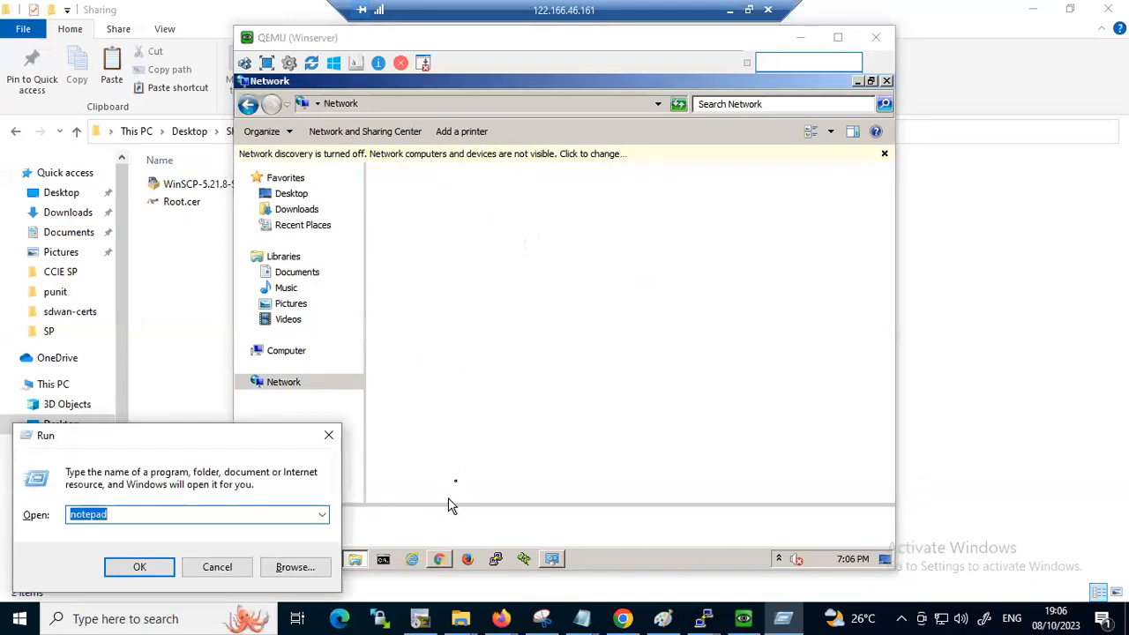
click(330, 435)
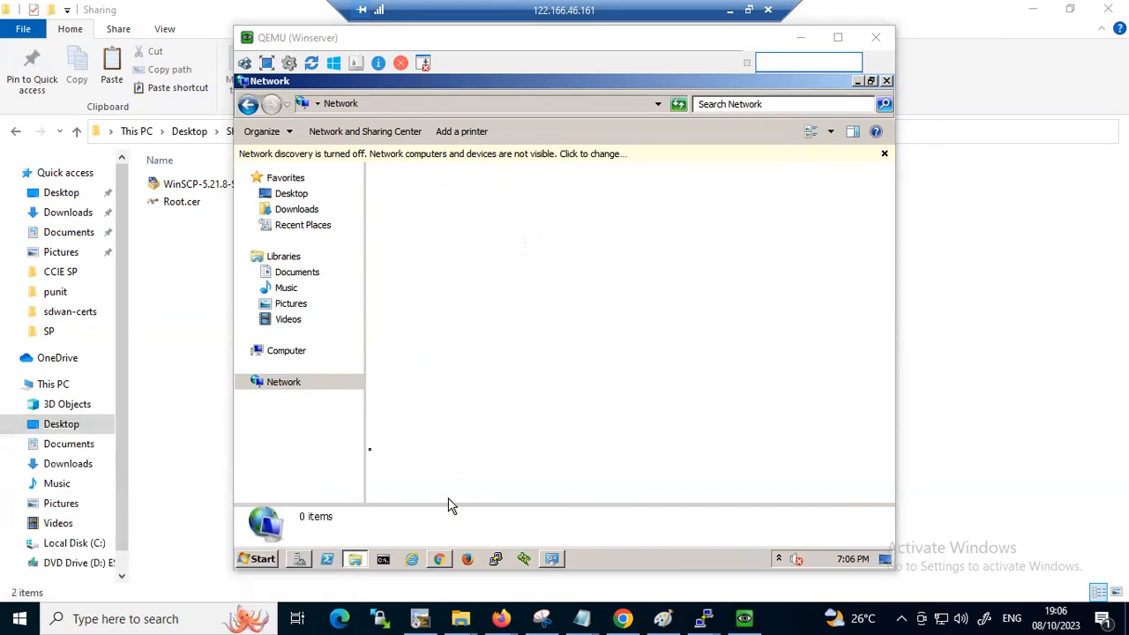
Reopen \\192.168.1.100 on the Winserver, enter its New folder share and select the WinSCP-5.21.8-Setup (1) installer
click(257, 558)
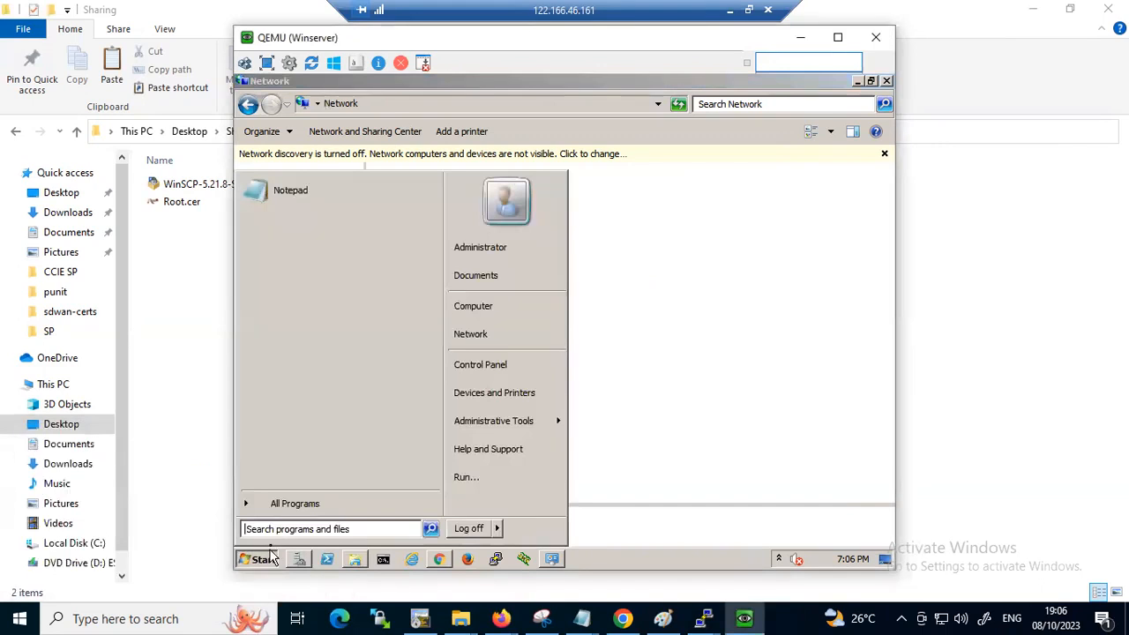
click(291, 528)
text(ru)
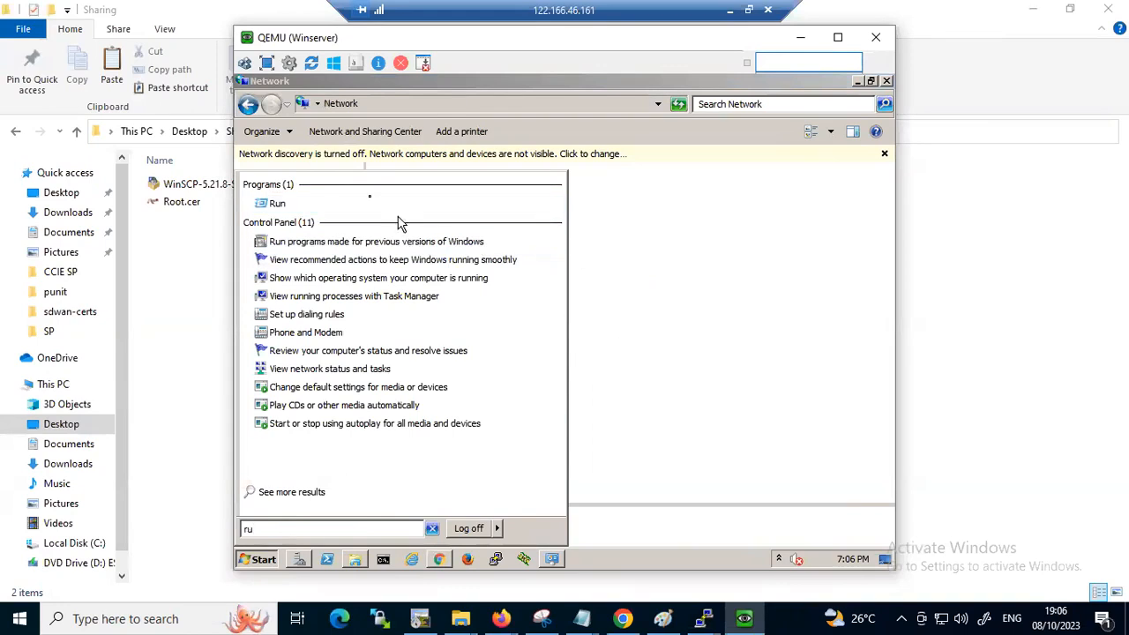
click(367, 203)
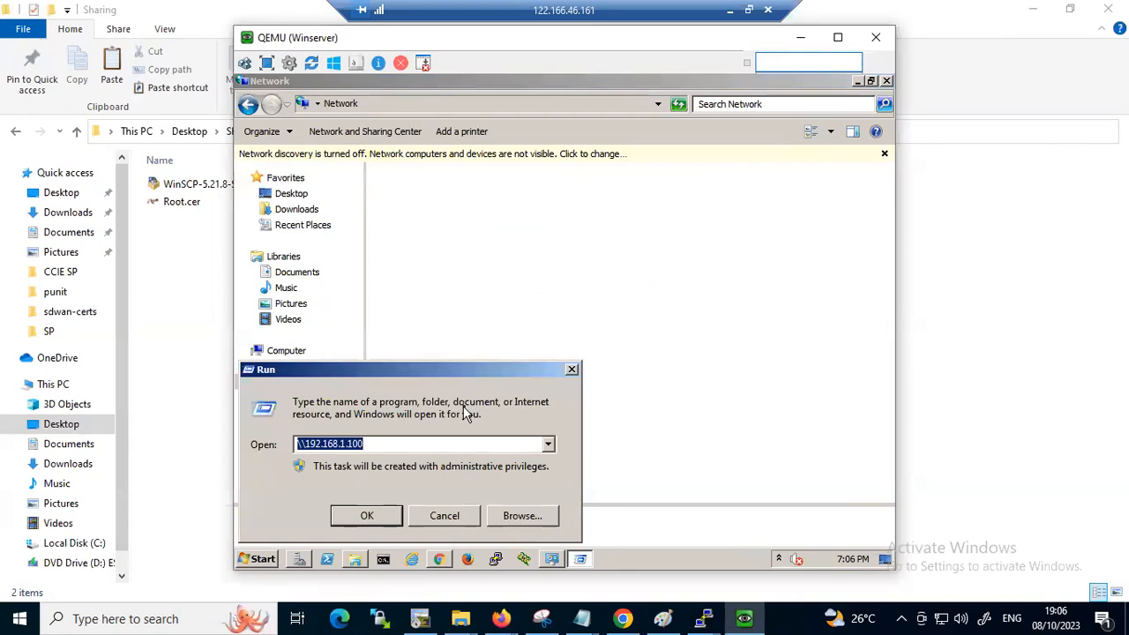
click(375, 522)
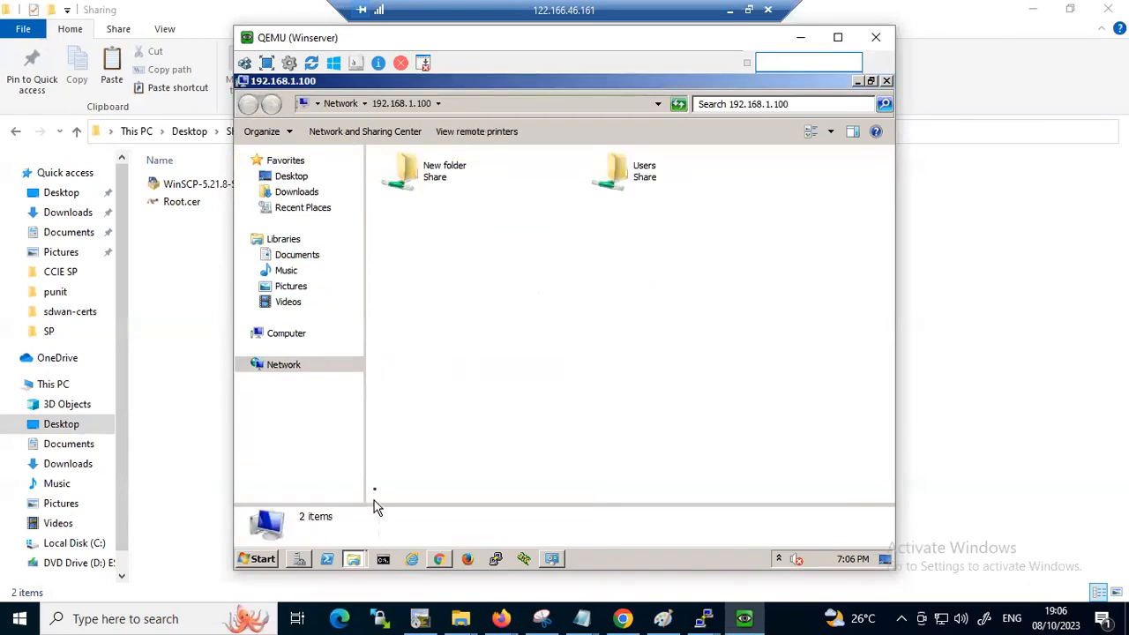
double_click(432, 176)
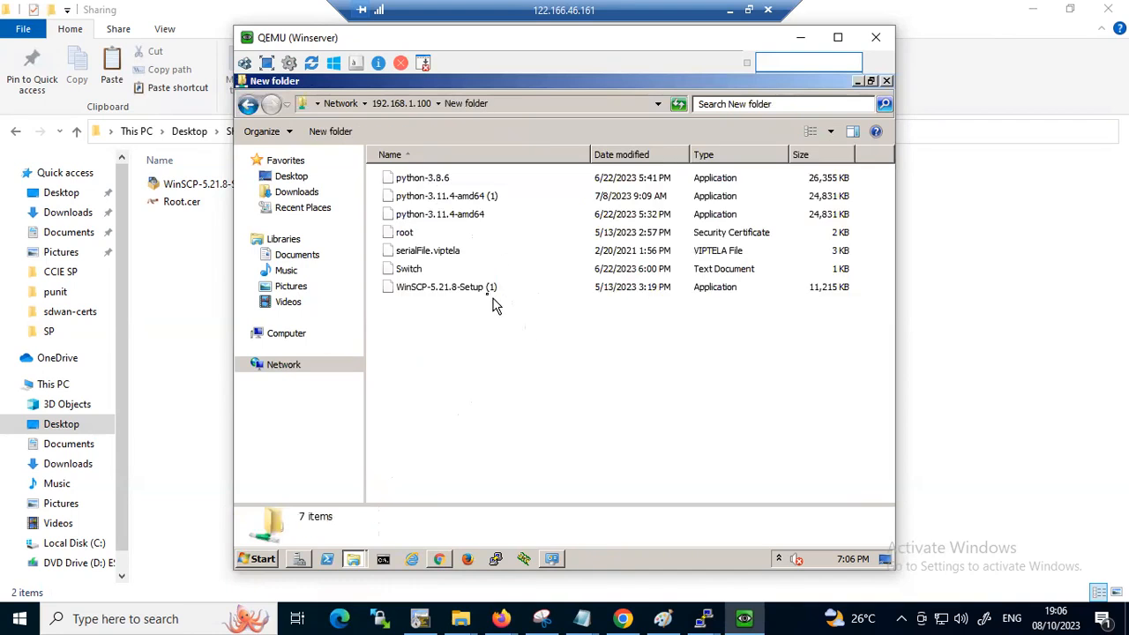
click(481, 291)
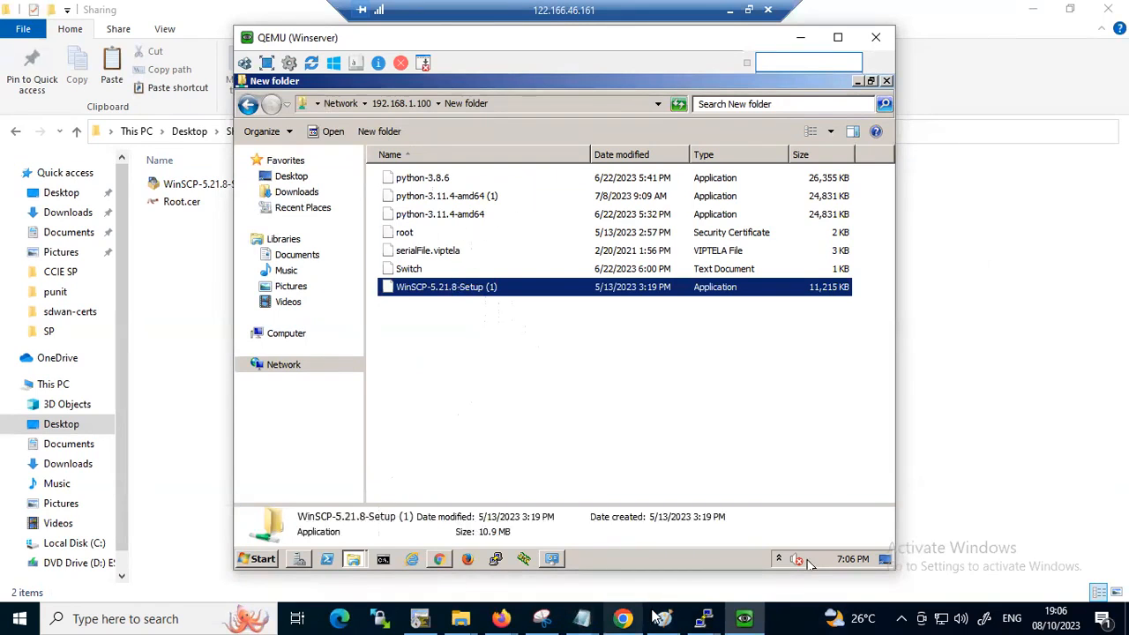
Return to the host desktop and copy Root.cer and WinSCP-5.21.8-Setup (1).exe from the Sharing folder
click(800, 37)
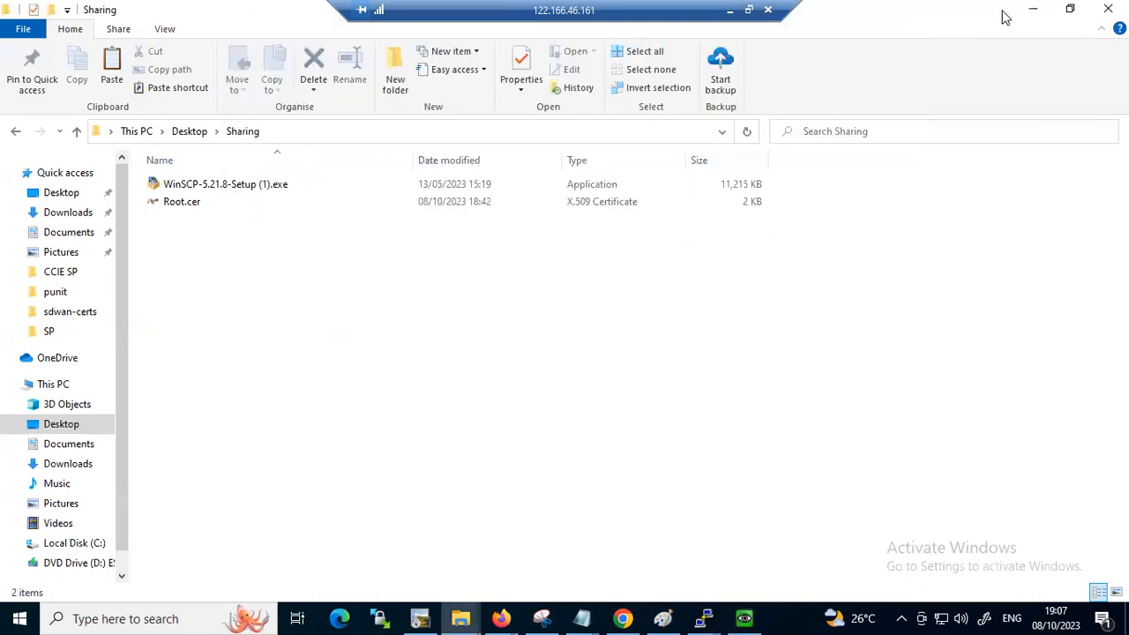
click(1032, 10)
click(489, 226)
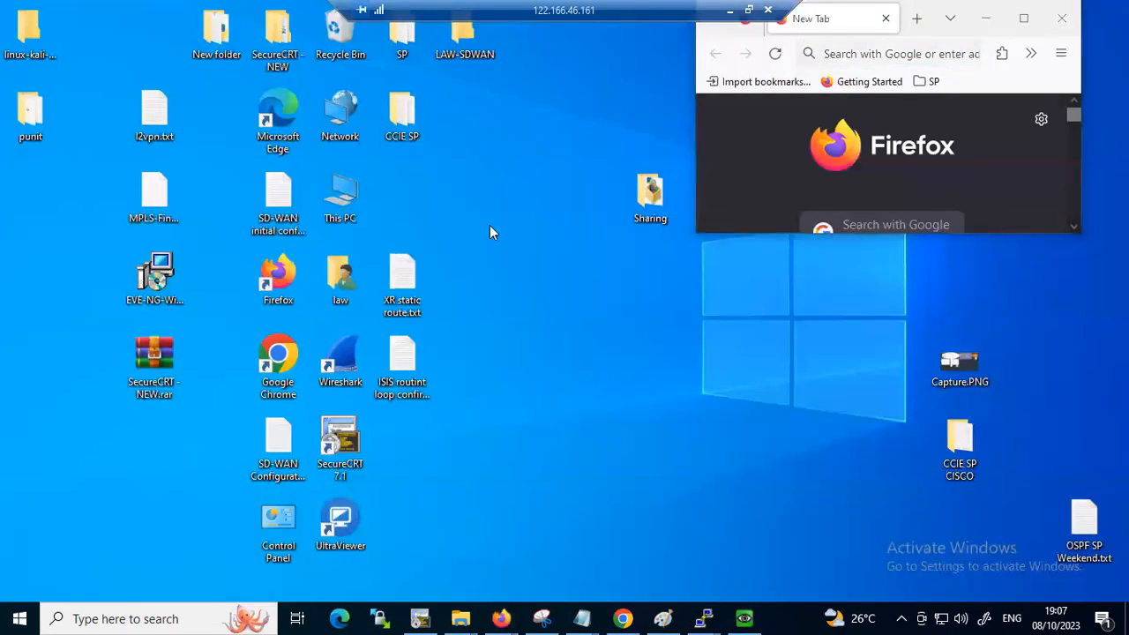
double_click(659, 201)
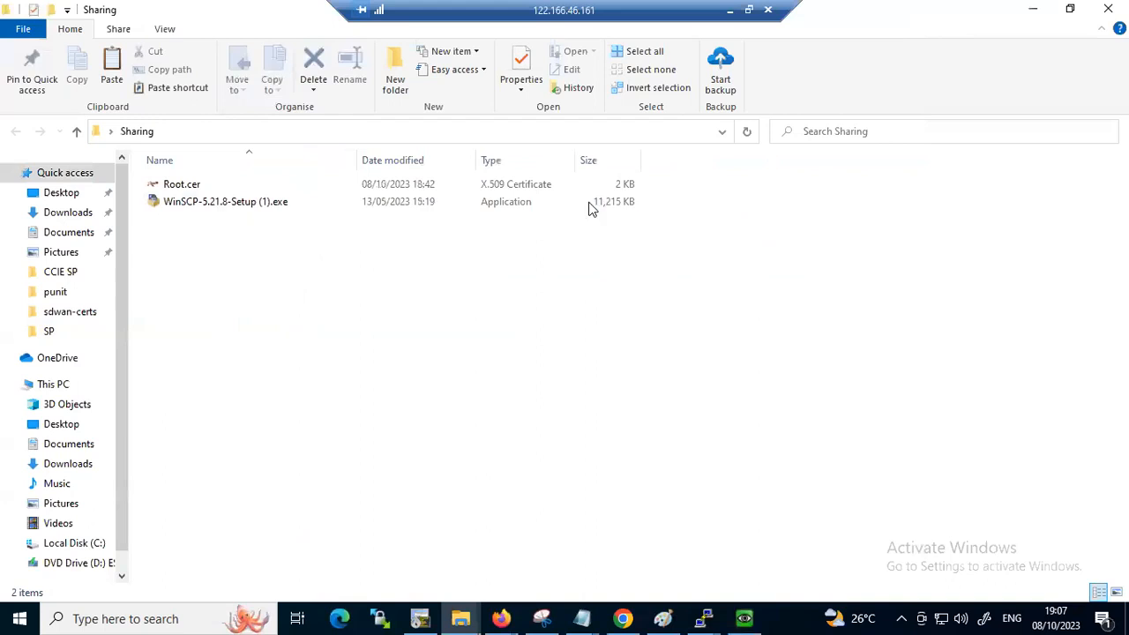
key(ctrl+a)
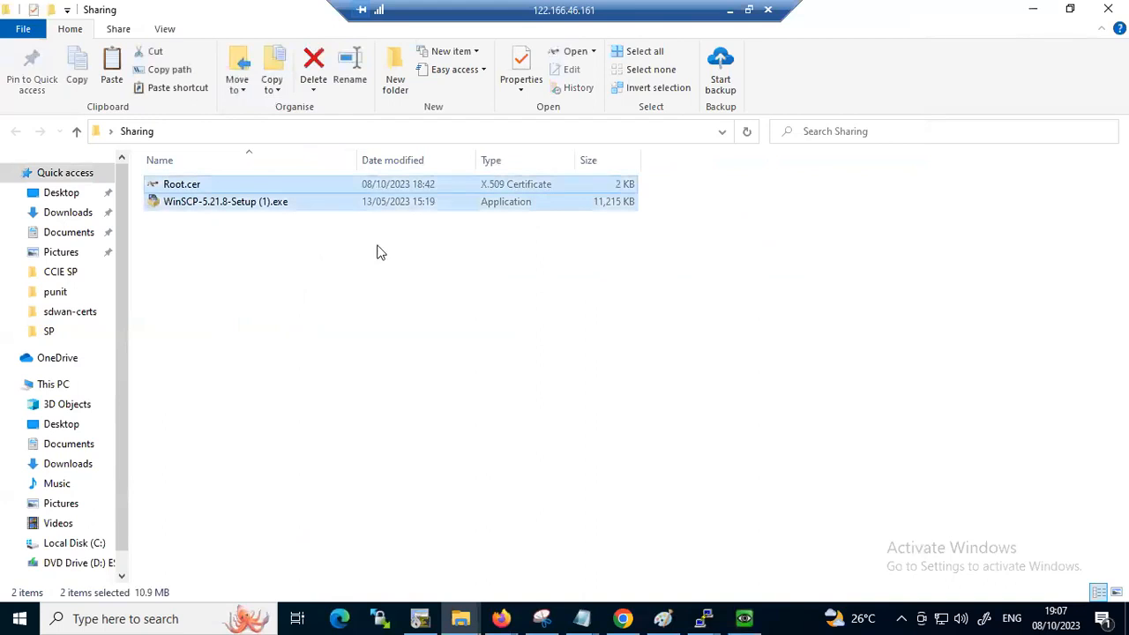
click(1032, 9)
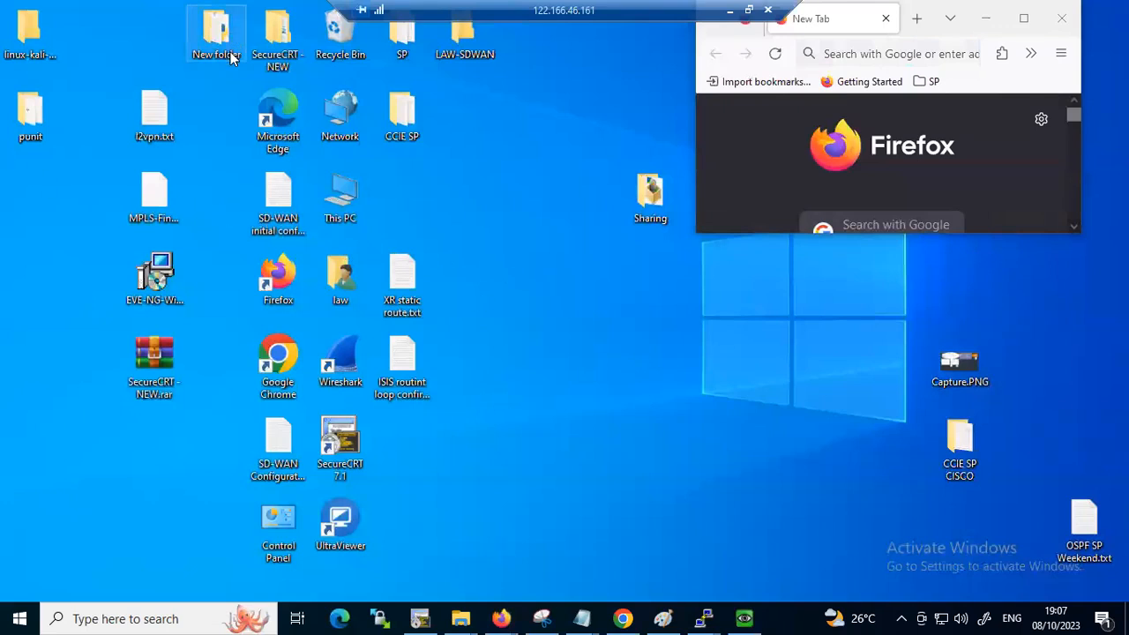
Replace all files in the host desktop's New folder with the copied Root.cer and WinSCP-5.21.8-Setup (1).exe
double_click(203, 34)
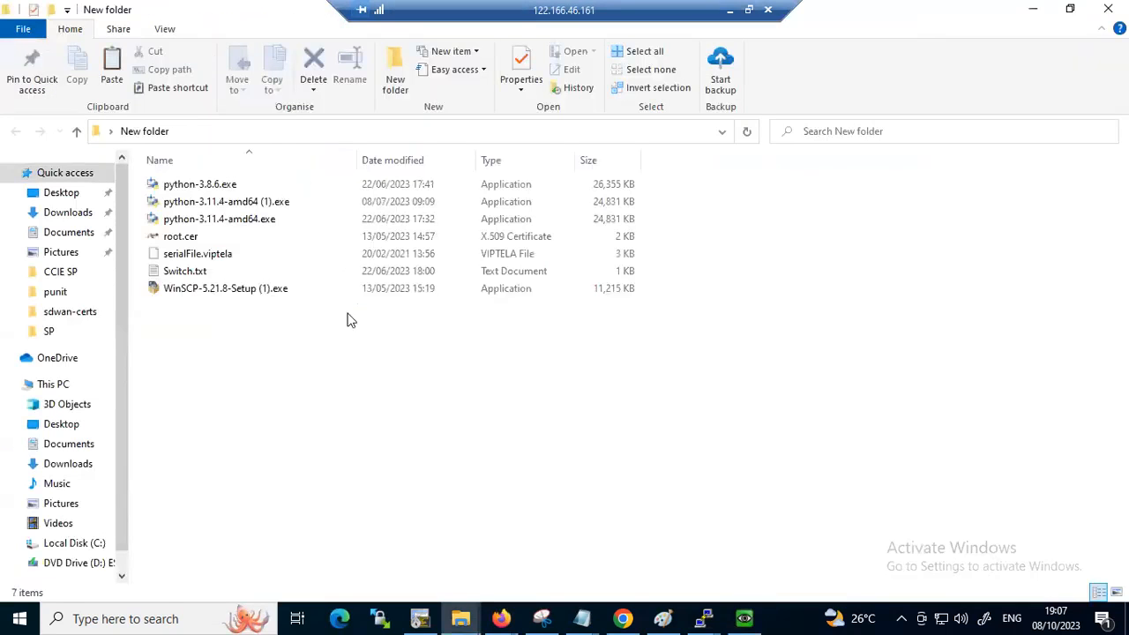
key(ctrl+a)
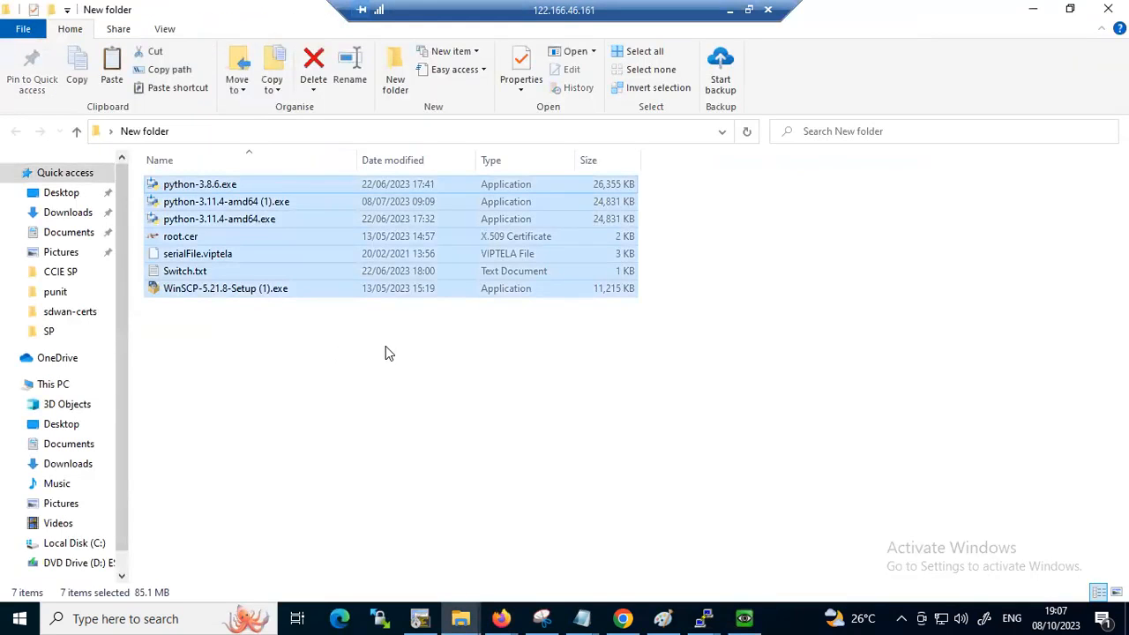
key(Delete)
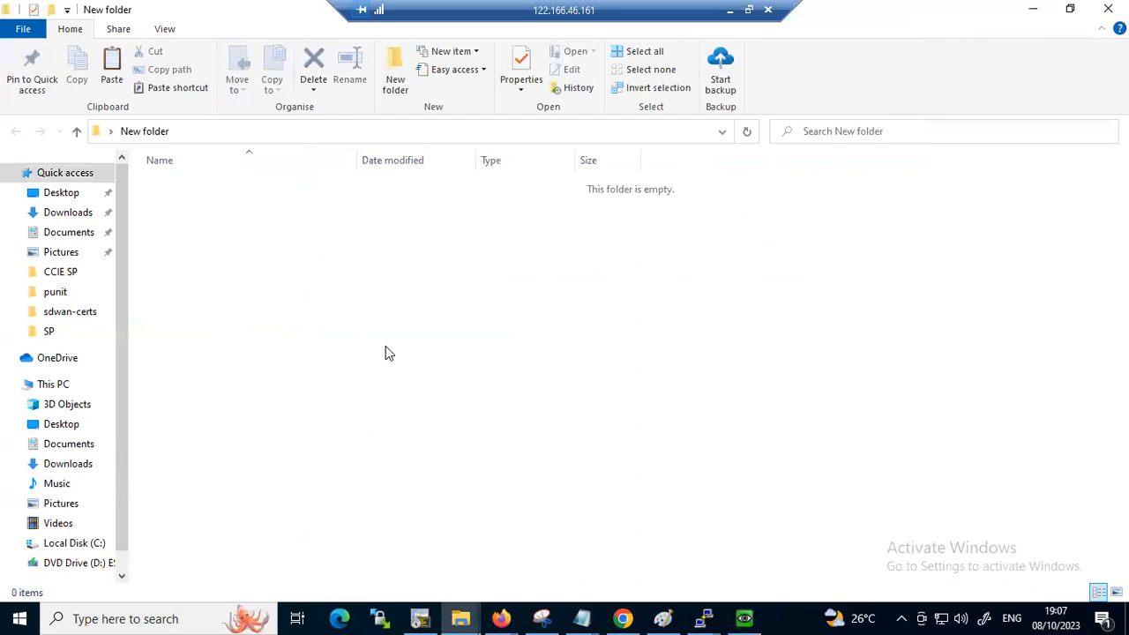
key(ctrl+v)
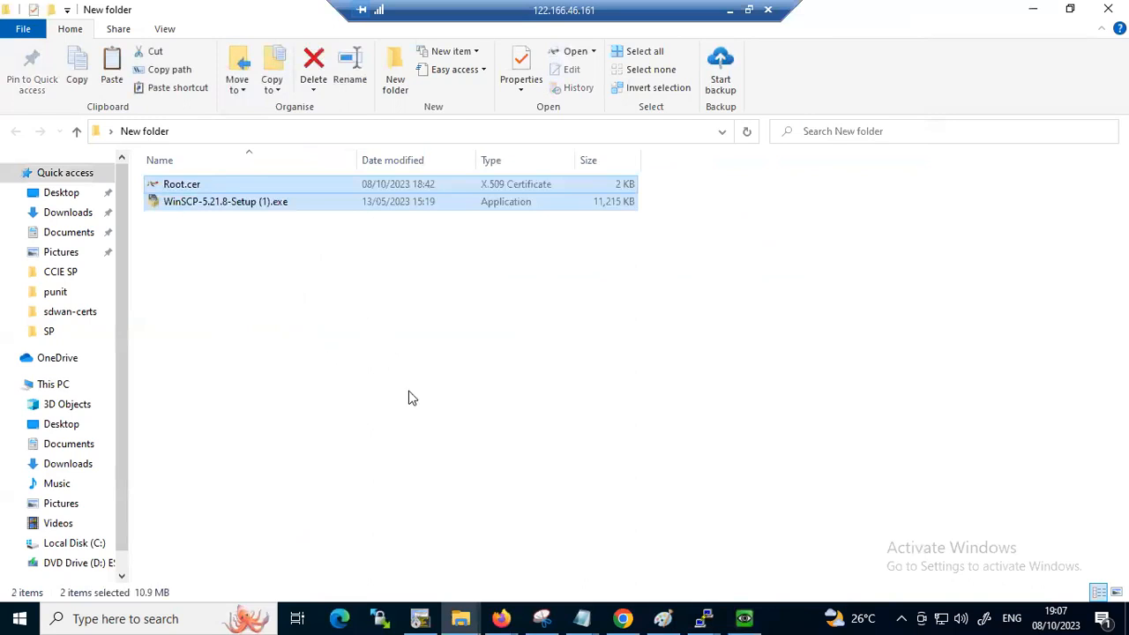
click(843, 330)
On the Winserver, copy Root and WinSCP-5.21.8-Setup (1) from the network share's New folder onto the desktop, clearing away the open windows
click(743, 619)
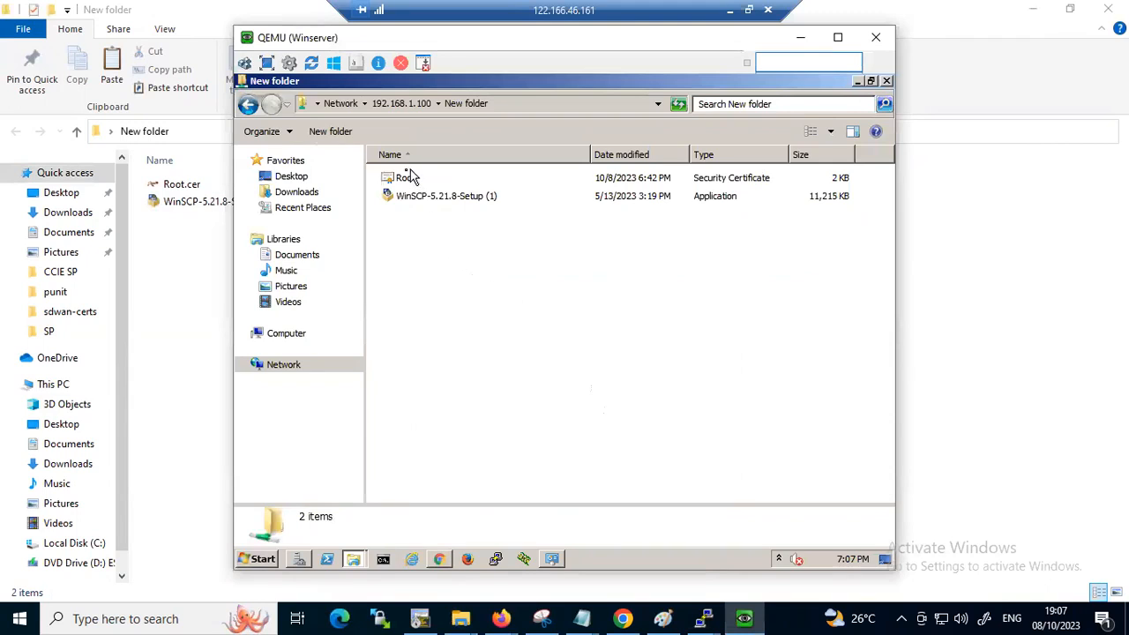
click(406, 179)
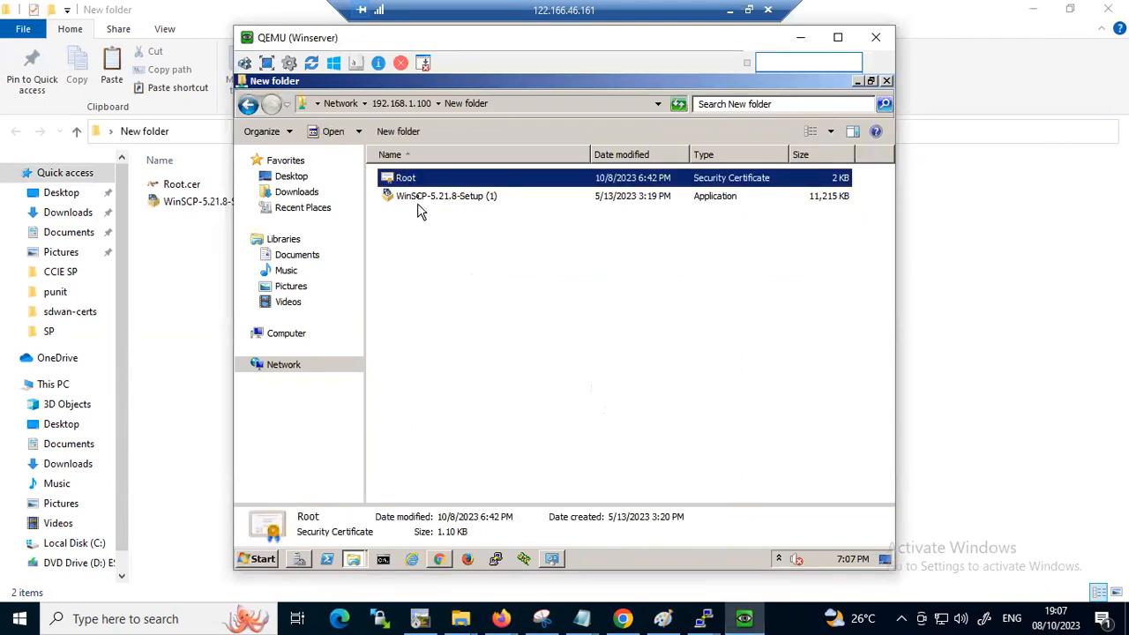
shift+click(419, 198)
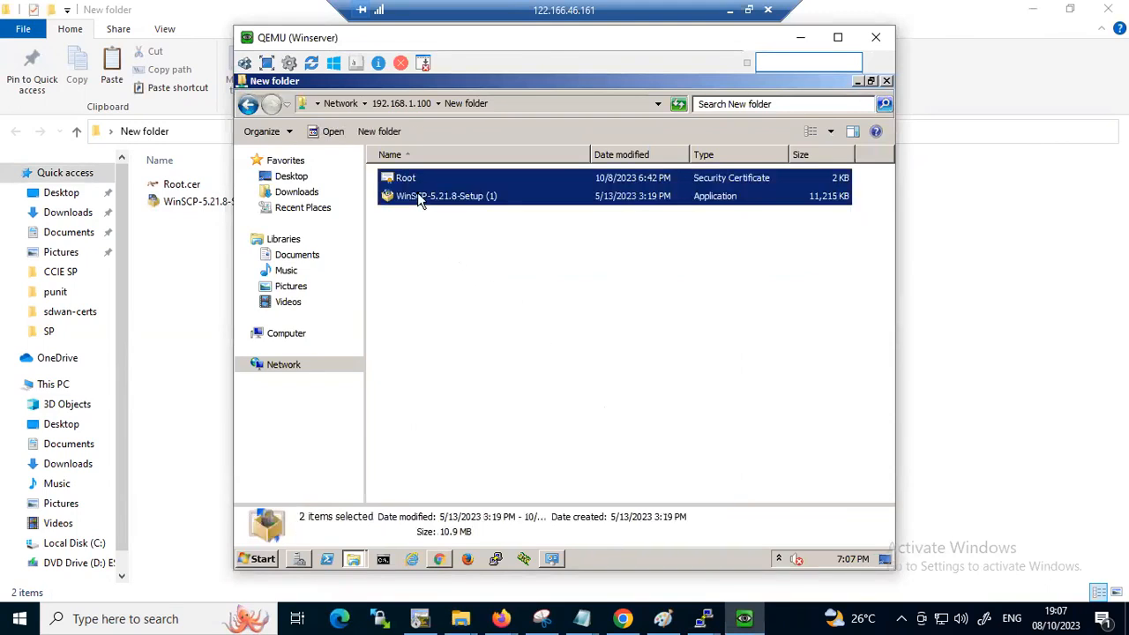
click(305, 175)
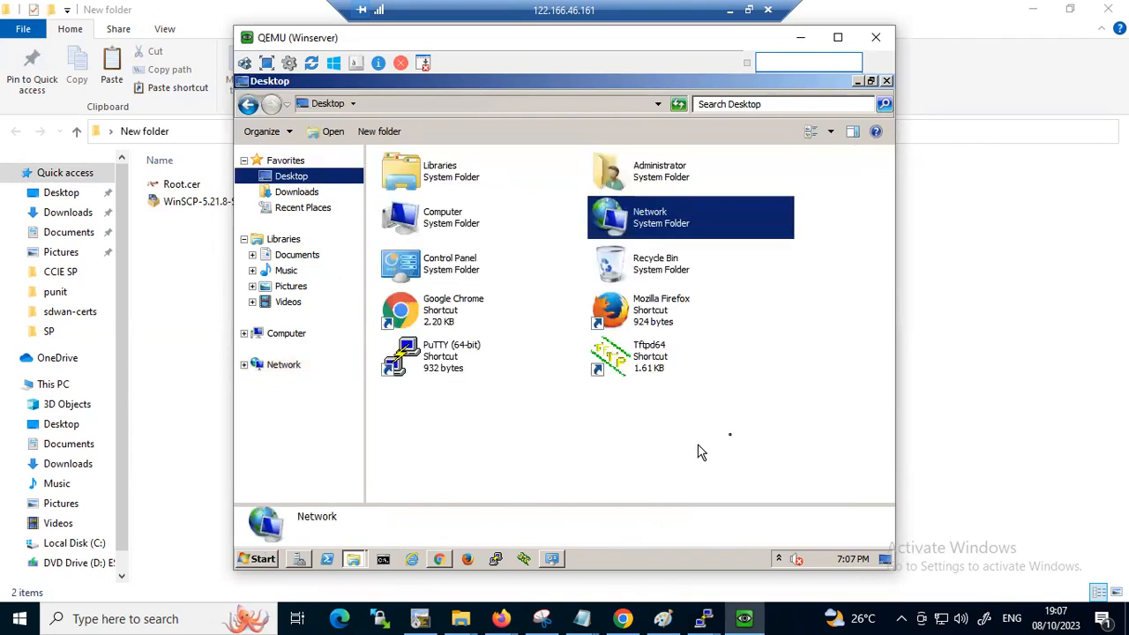
click(857, 80)
click(856, 81)
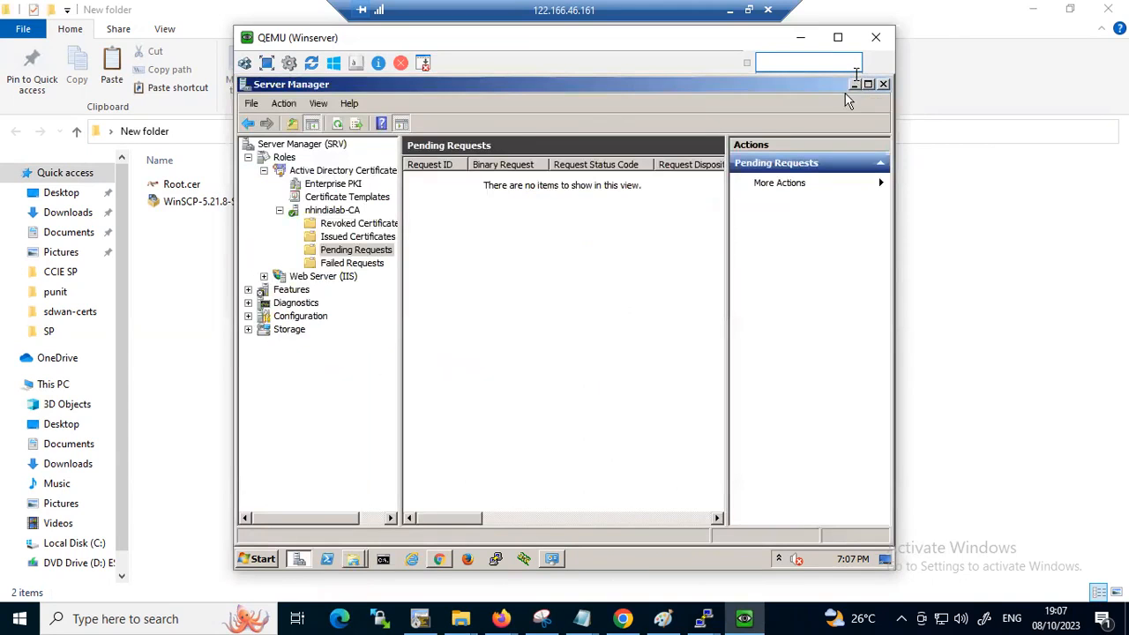
click(855, 85)
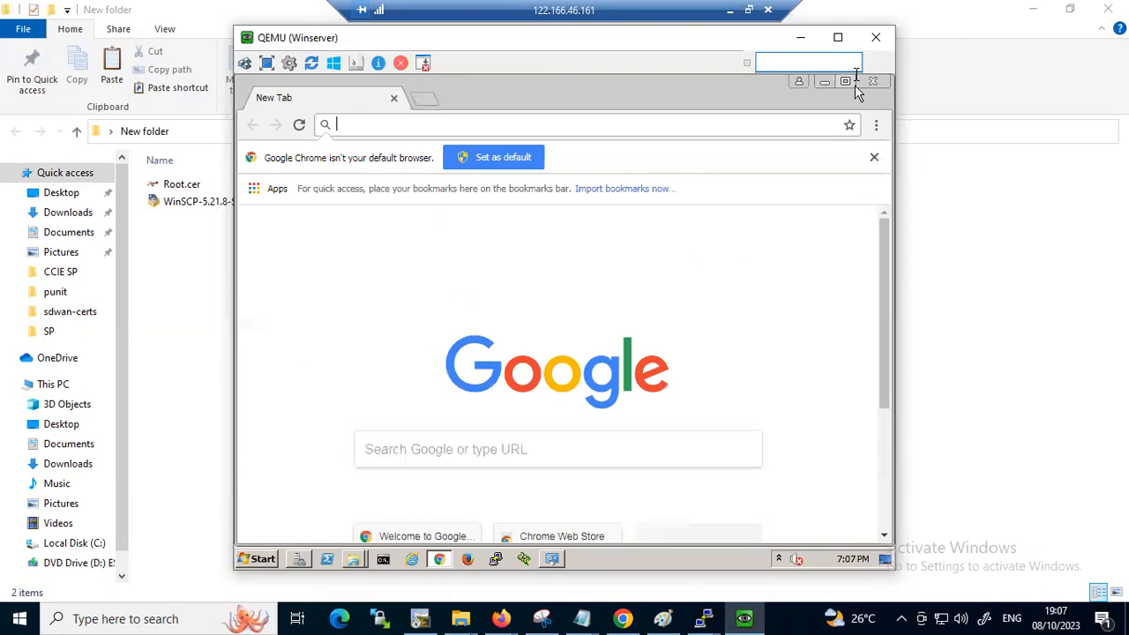
click(826, 83)
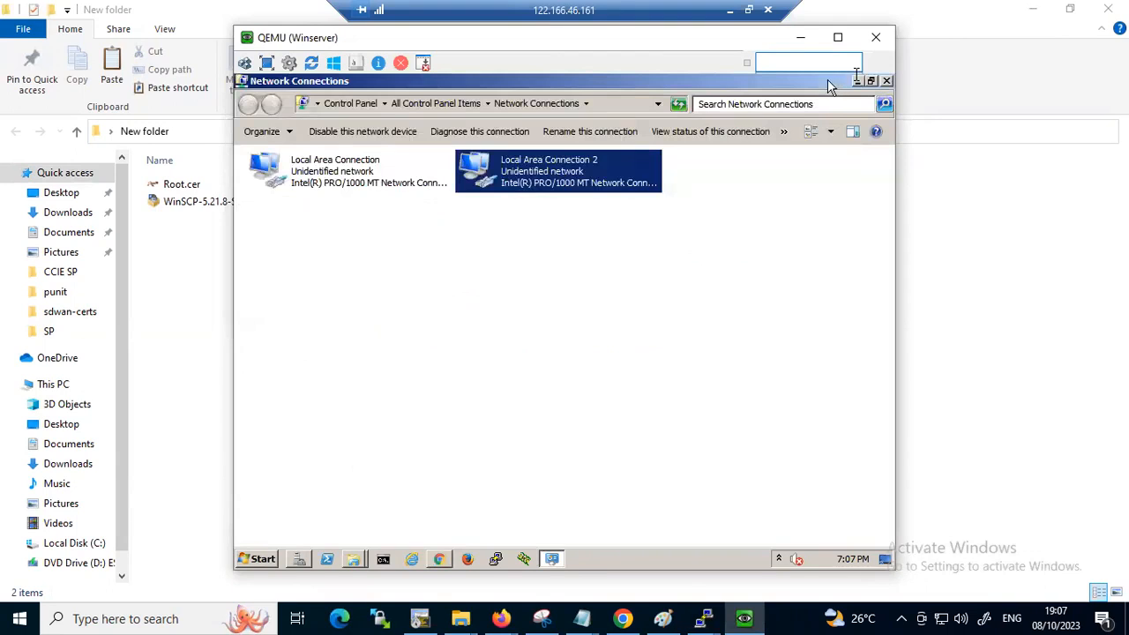
click(886, 80)
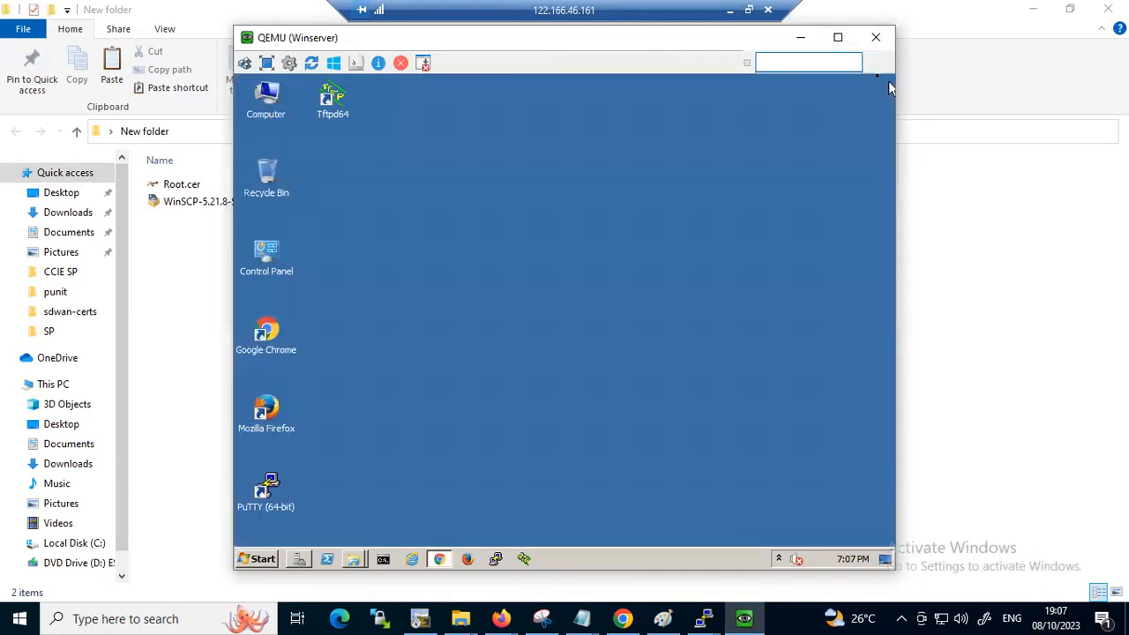
right_click(417, 323)
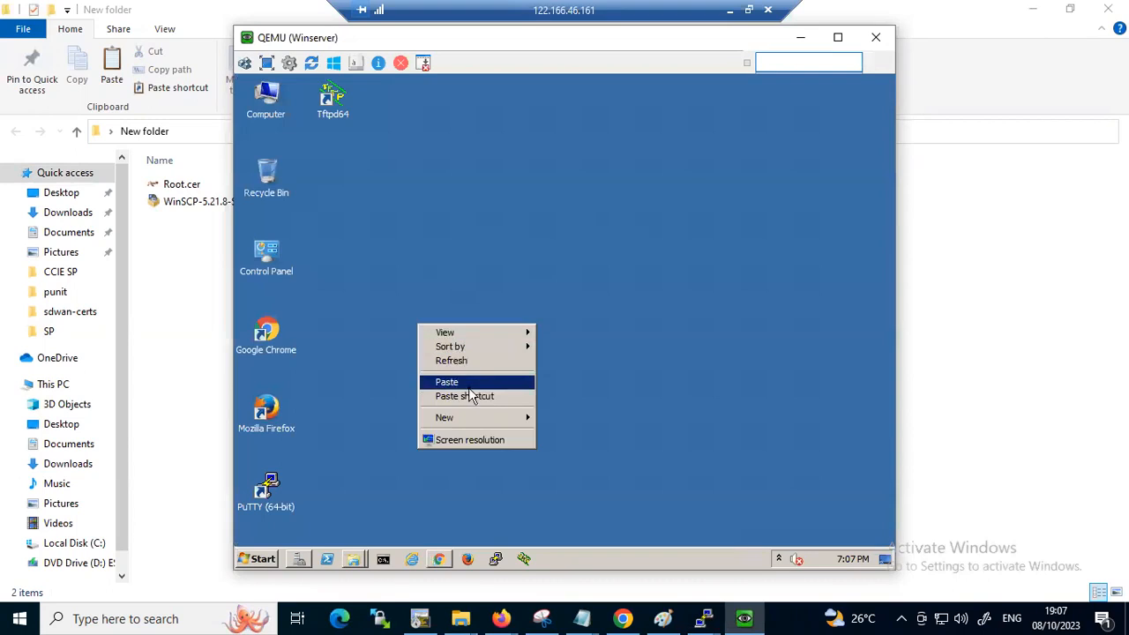
click(469, 383)
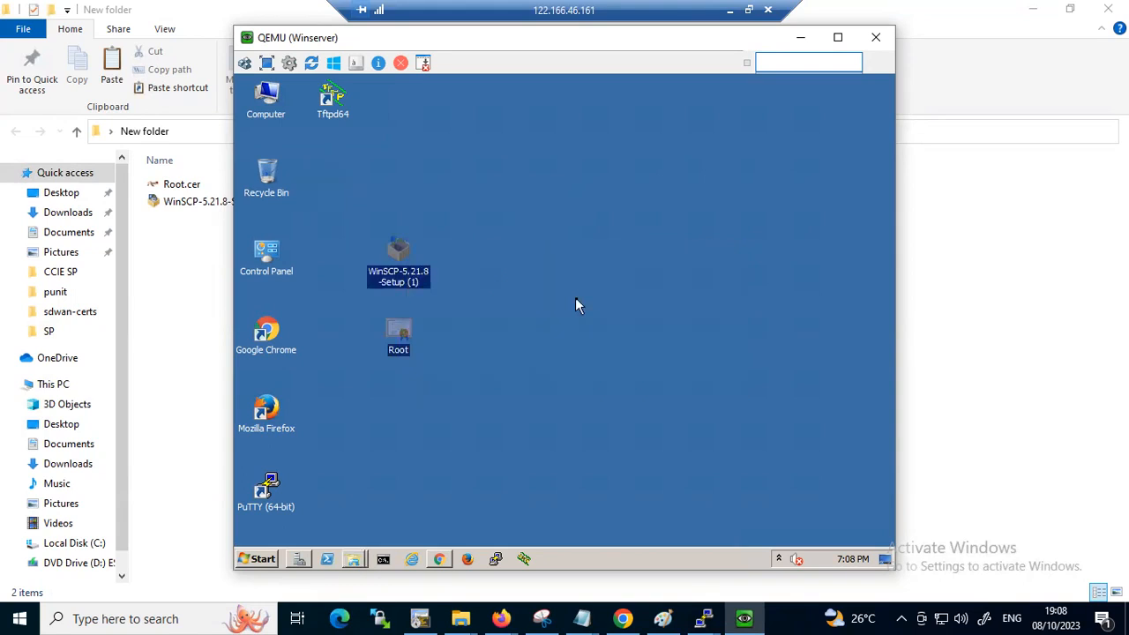
Install WinSCP 5.21.8 for all users with the Typical installation and Commander interface, closing the Getting started page
click(572, 299)
click(394, 271)
double_click(395, 271)
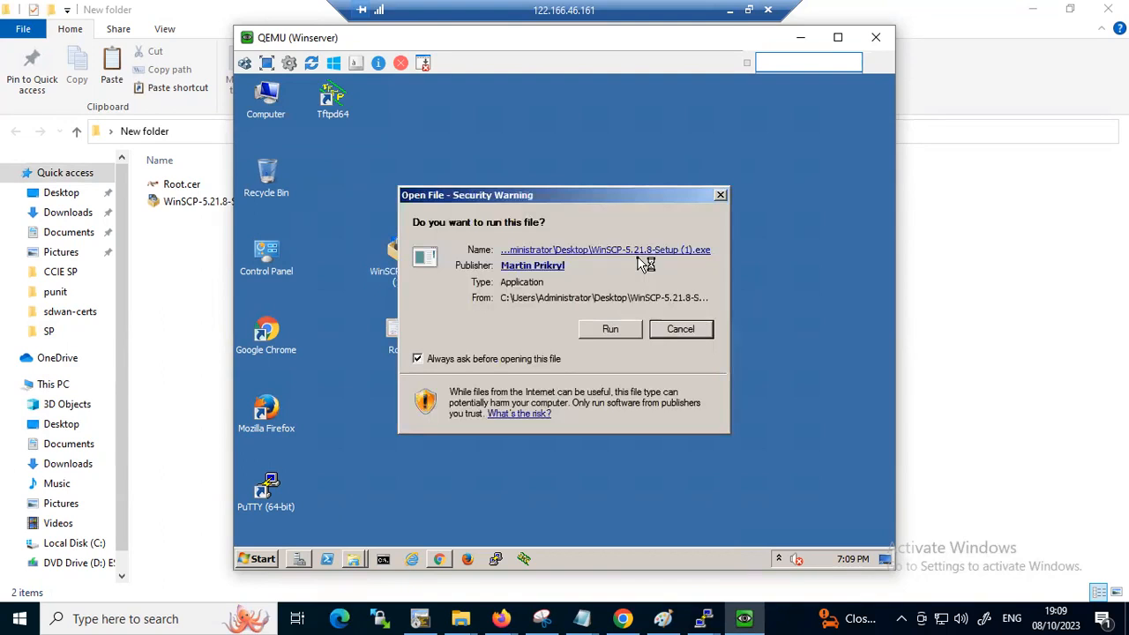
click(610, 330)
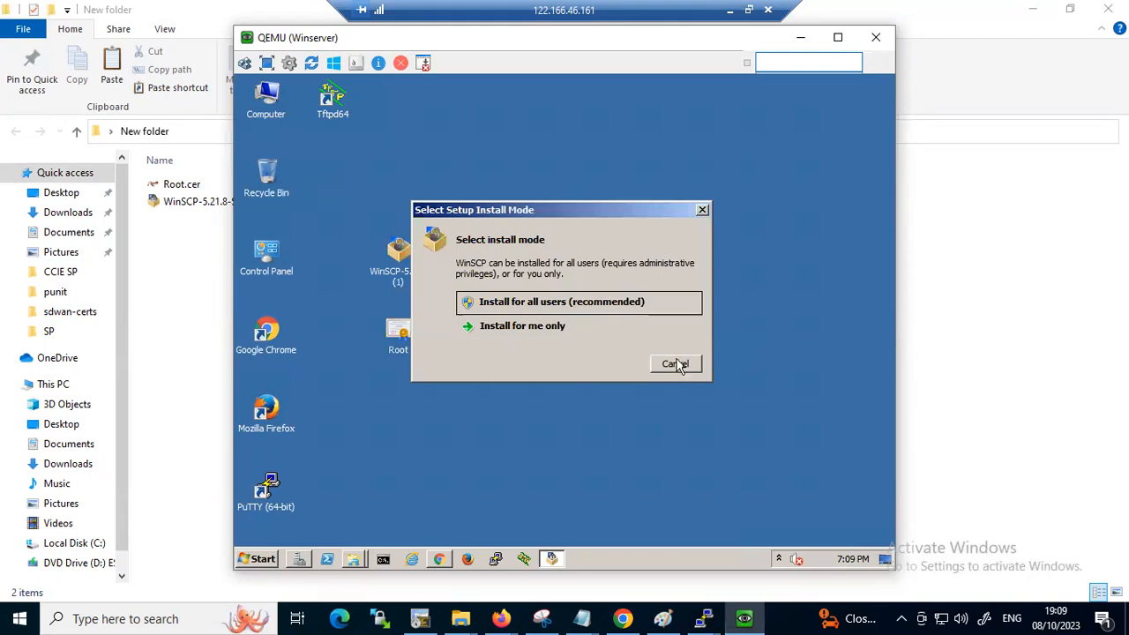
click(613, 305)
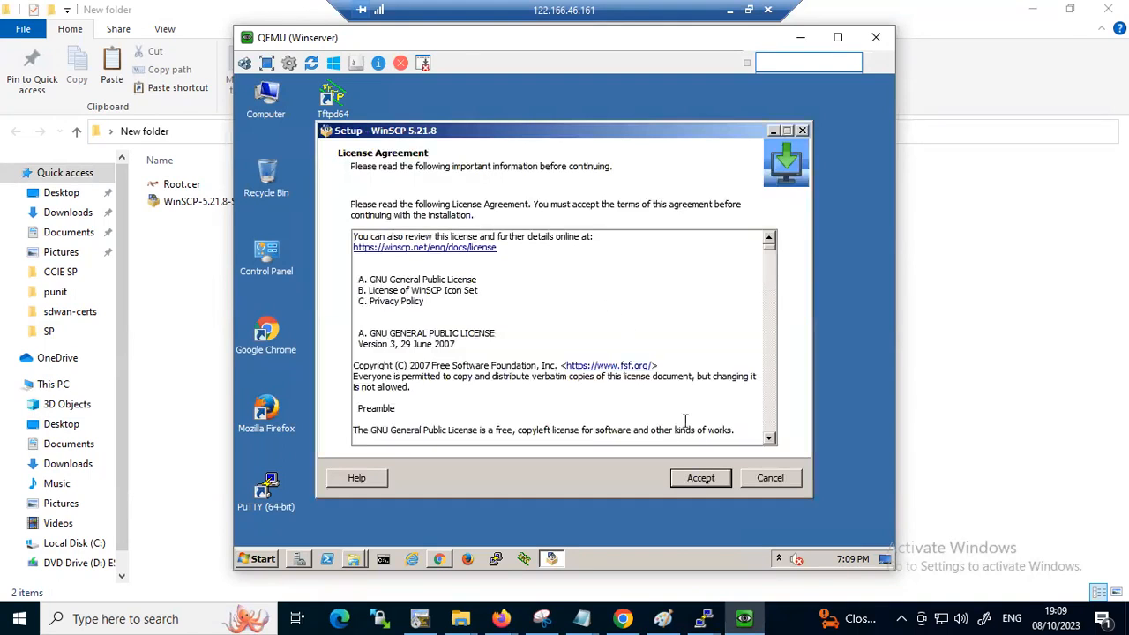
click(702, 479)
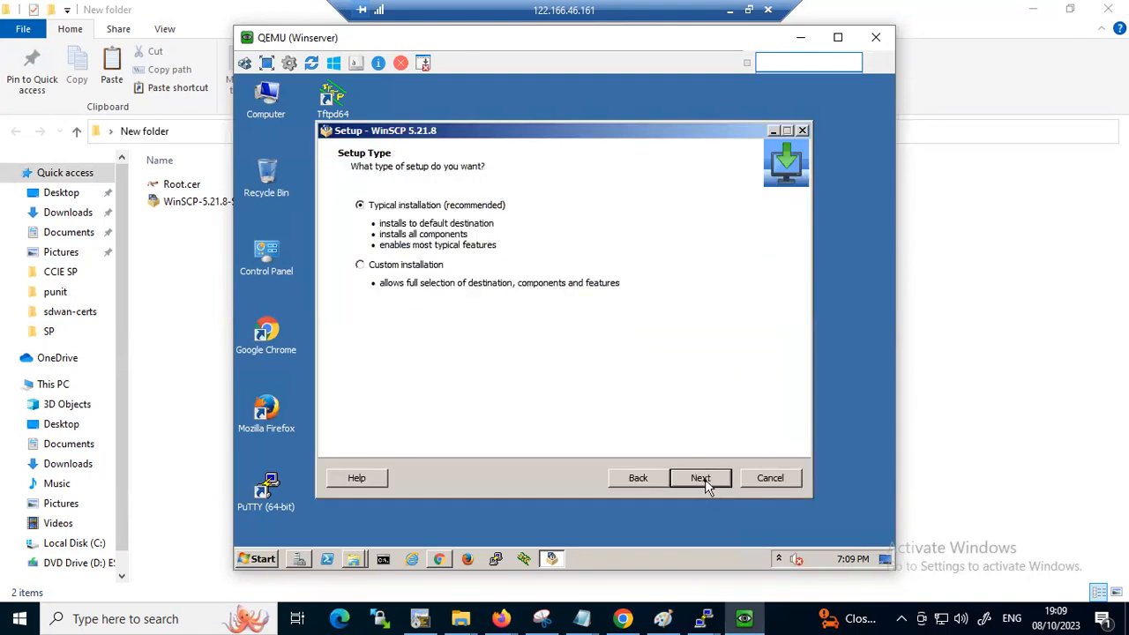
click(705, 479)
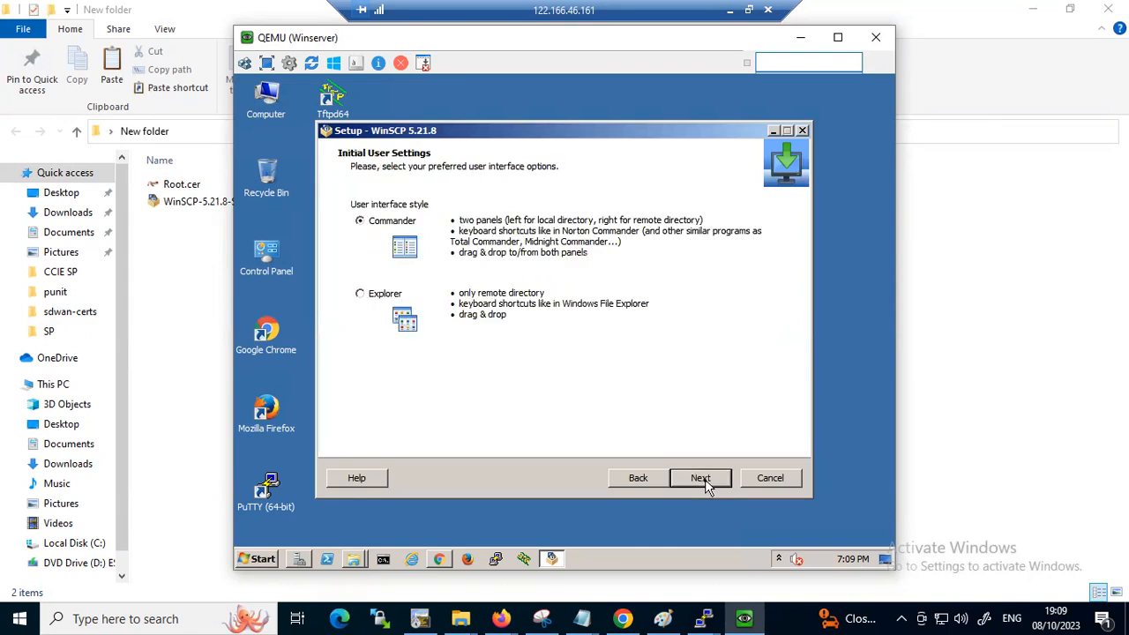
click(705, 479)
click(701, 479)
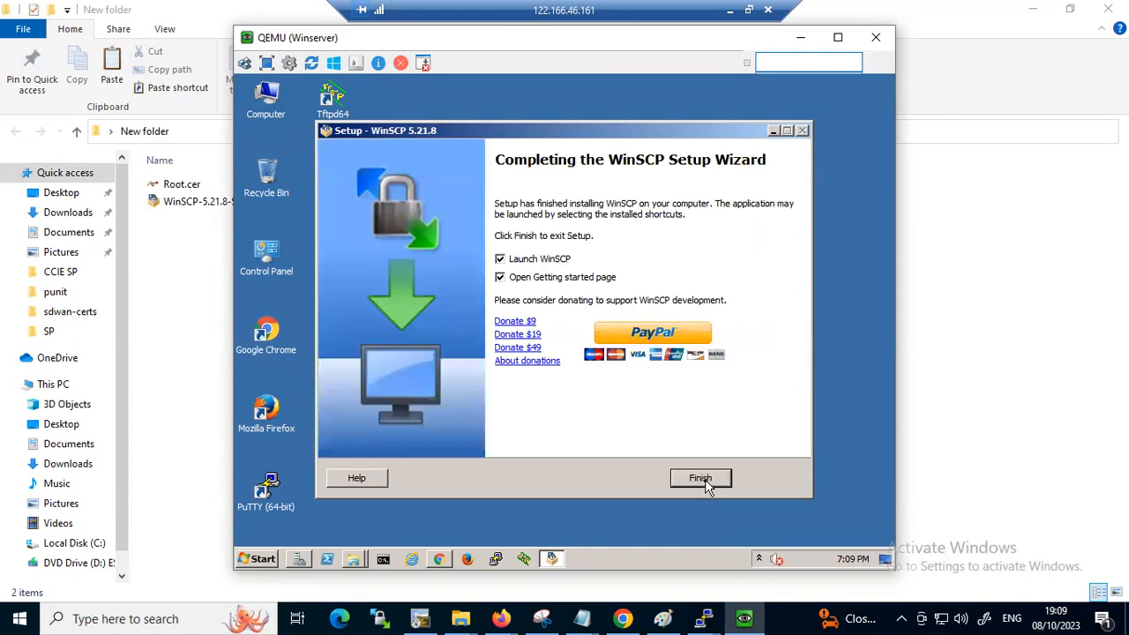
click(700, 478)
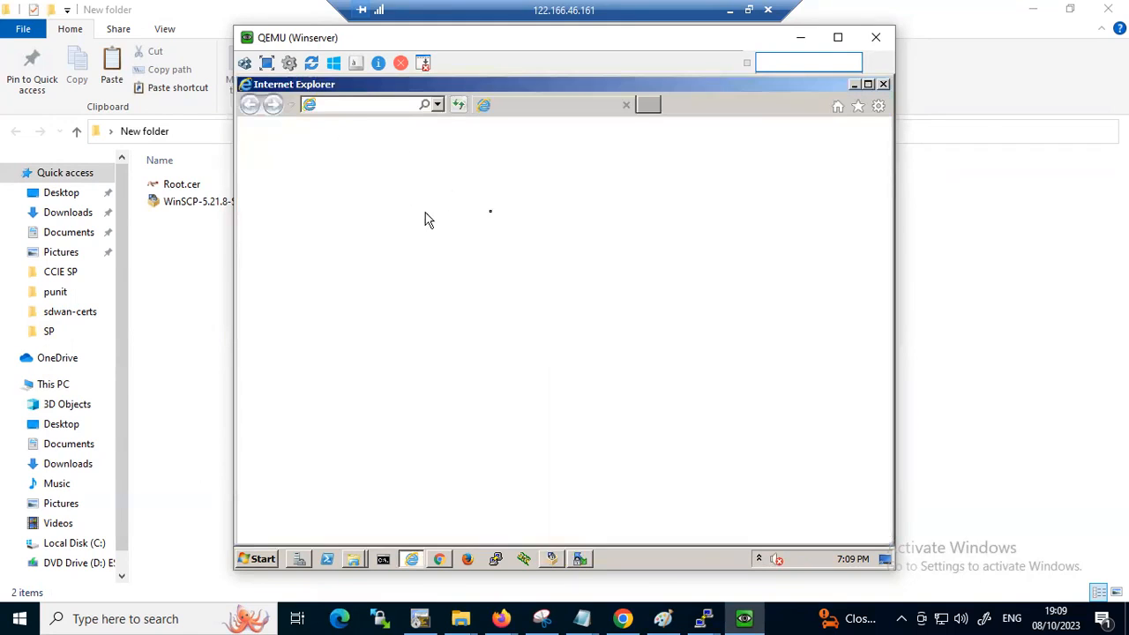
click(883, 85)
Log in to 192.1.1.4 over SFTP in WinSCP with user name admin and the account password, accepting the server's host key
double_click(332, 178)
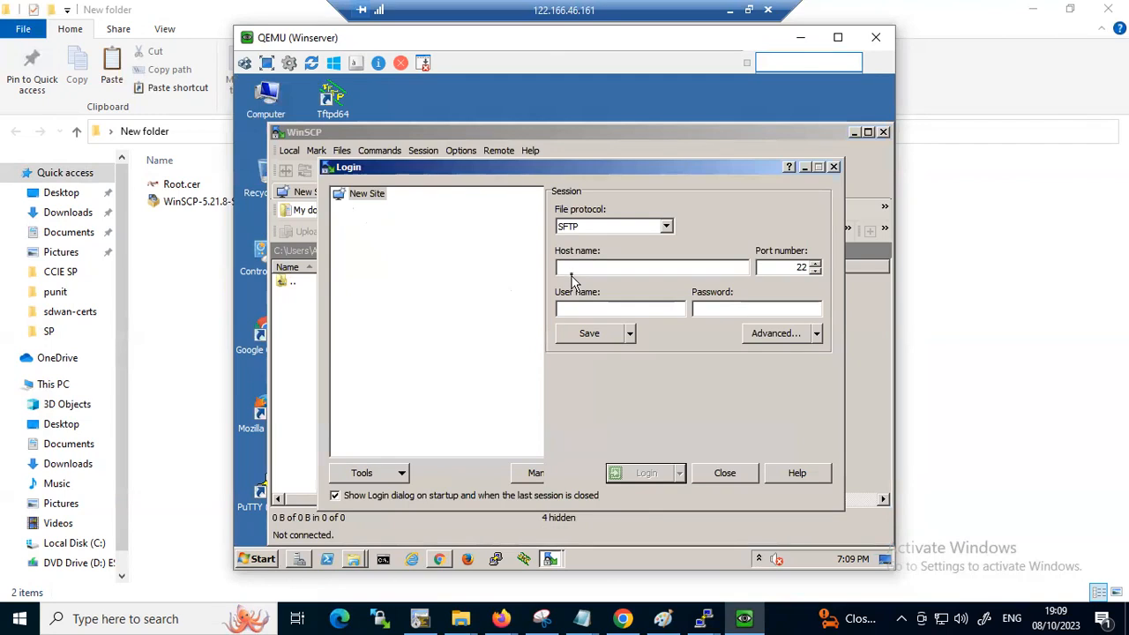
text(192.1.1.4)
key(Tab)
key(Tab)
text(admin)
key(Tab)
text(admin)
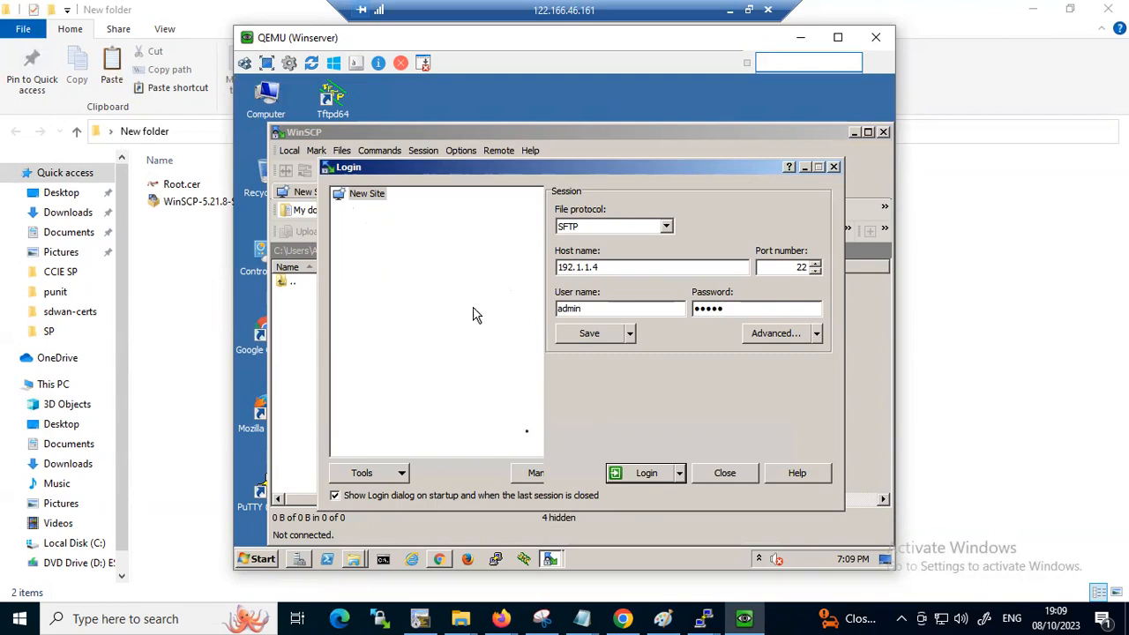
click(643, 474)
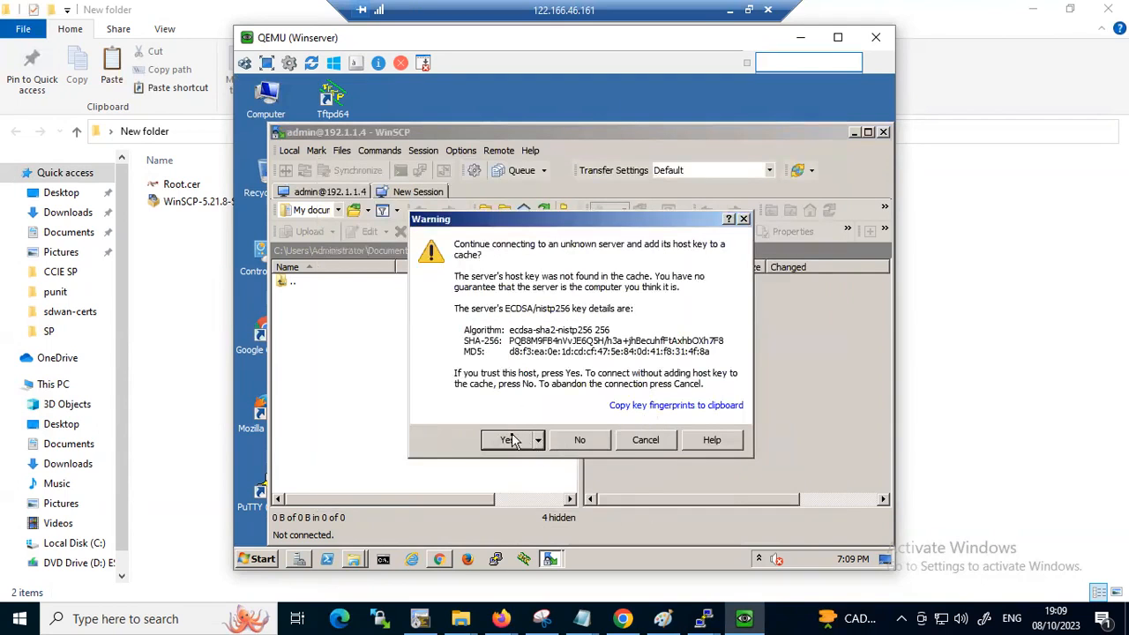
click(508, 440)
click(623, 438)
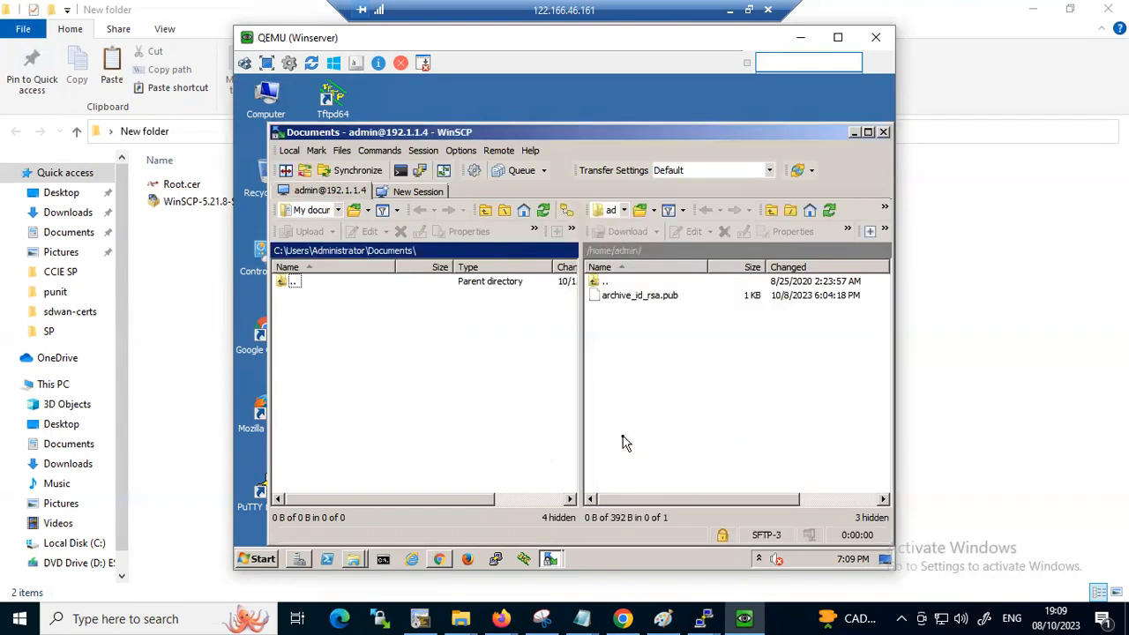
Upload Root.cer from the local Desktop to /home/admin/ on the remote device, with the upload dialog set not to show again
click(654, 353)
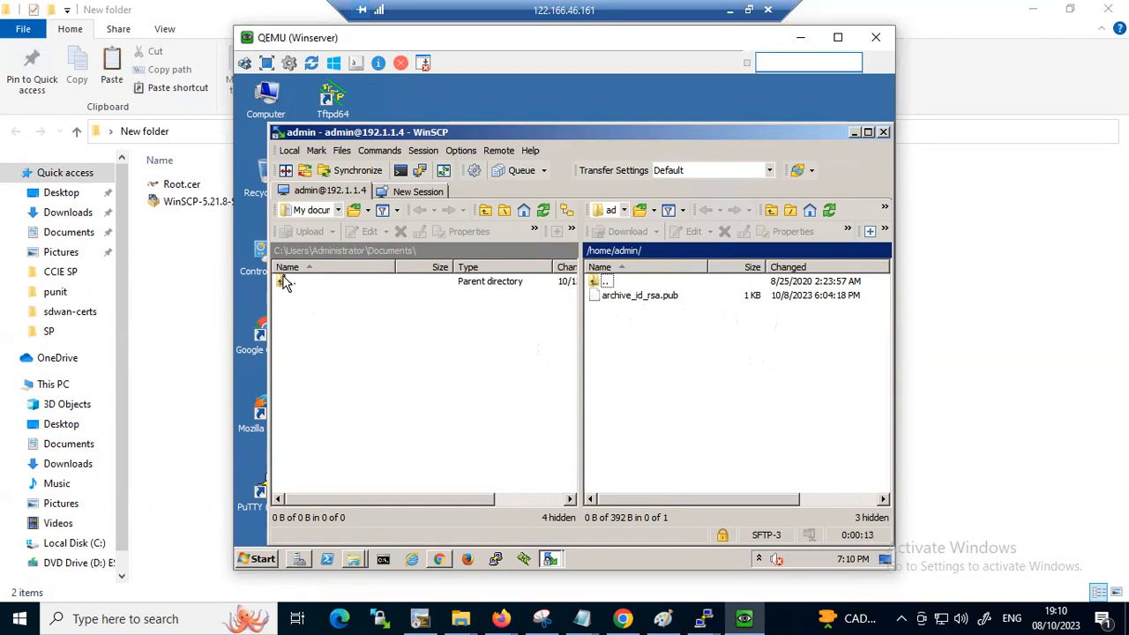
click(338, 211)
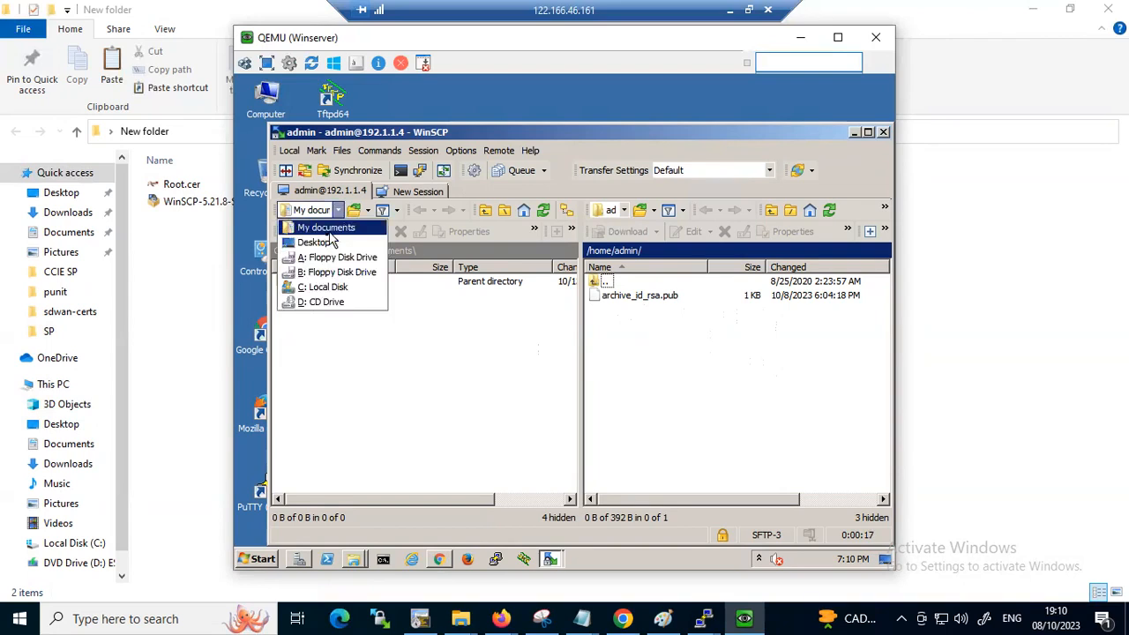
click(322, 244)
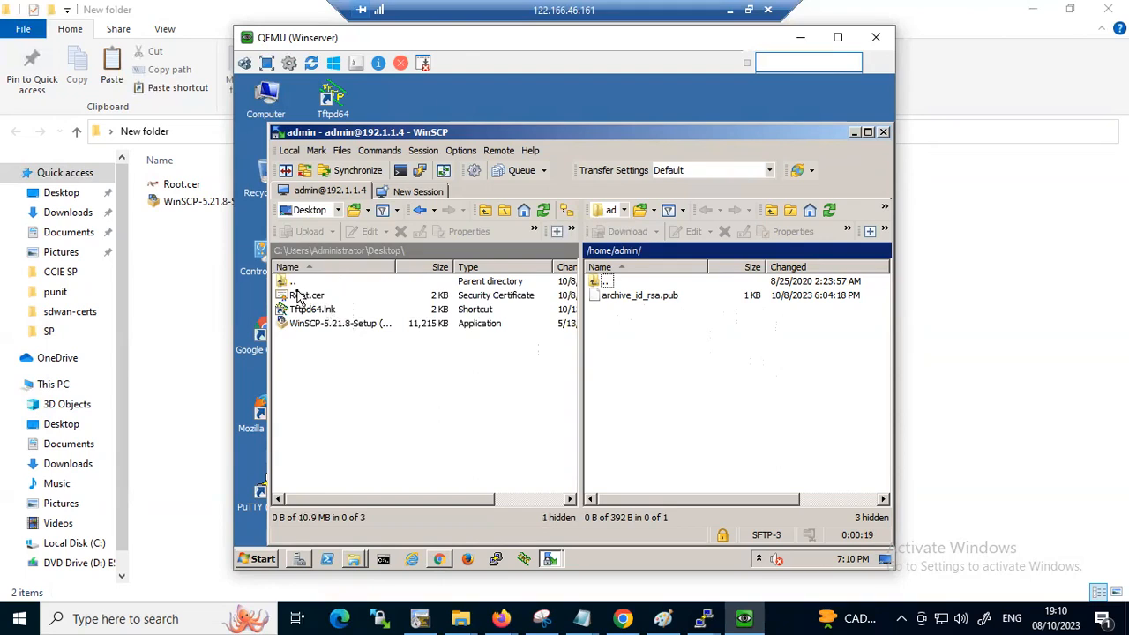
drag(298, 300, 684, 360)
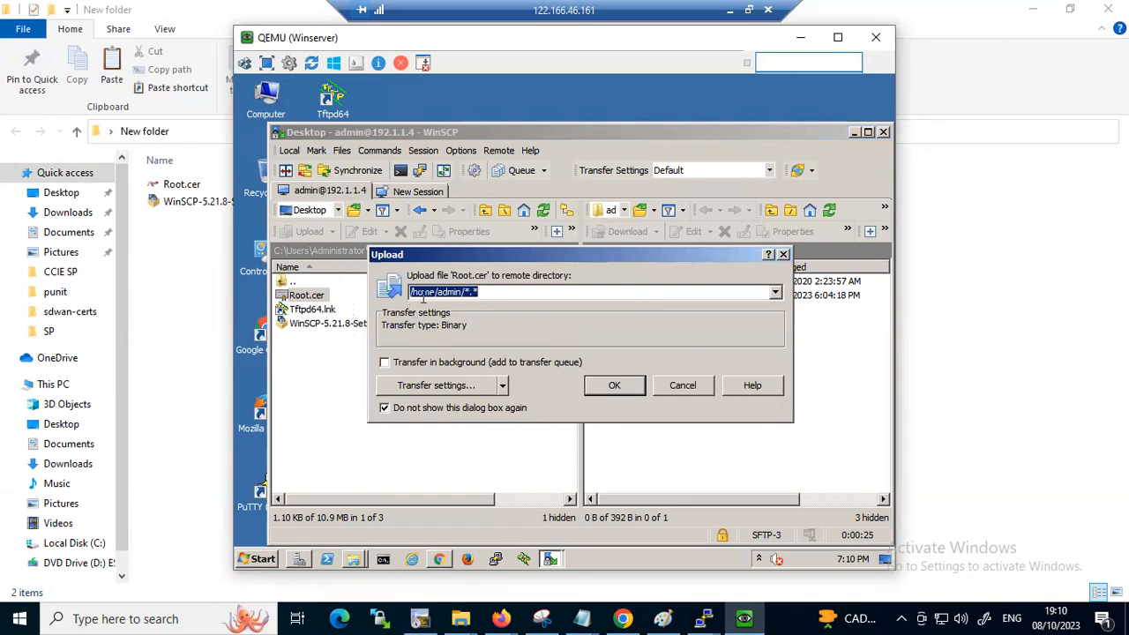
click(622, 390)
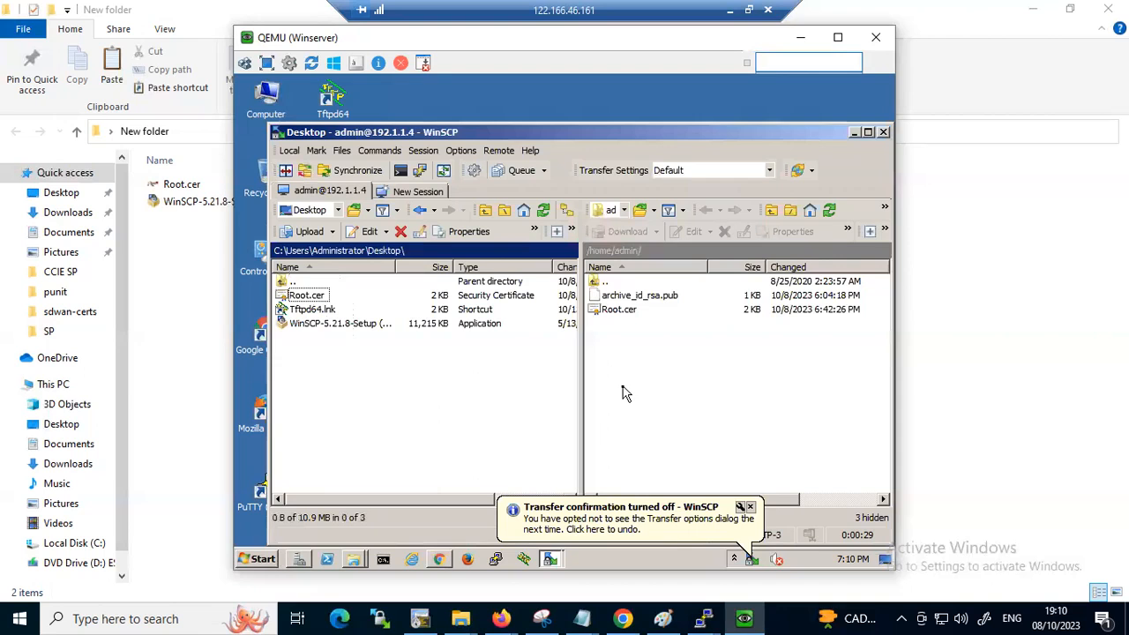
Switch to the vEdge console session and log in as admin with the account password
mouse_move(705, 615)
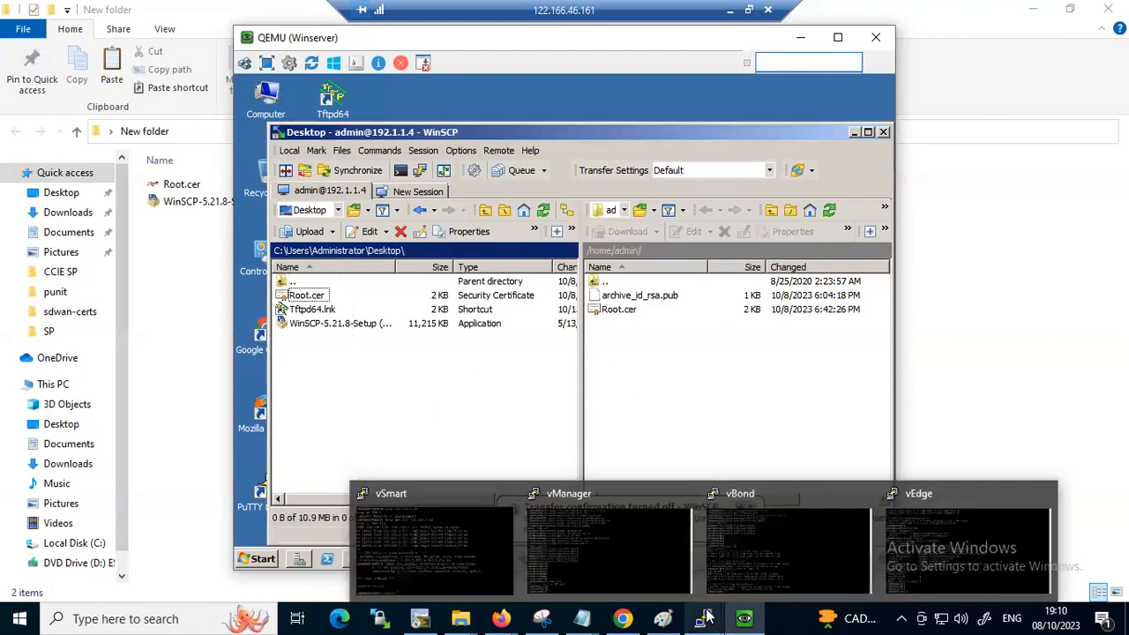
click(945, 548)
text(admin)
key(Return)
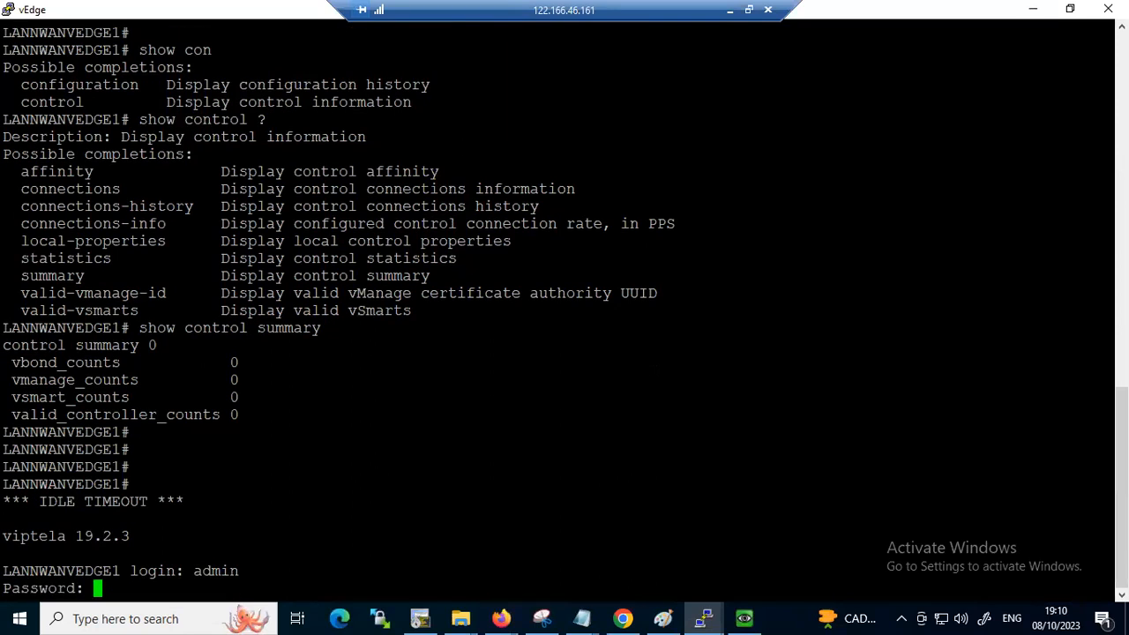
key(Return)
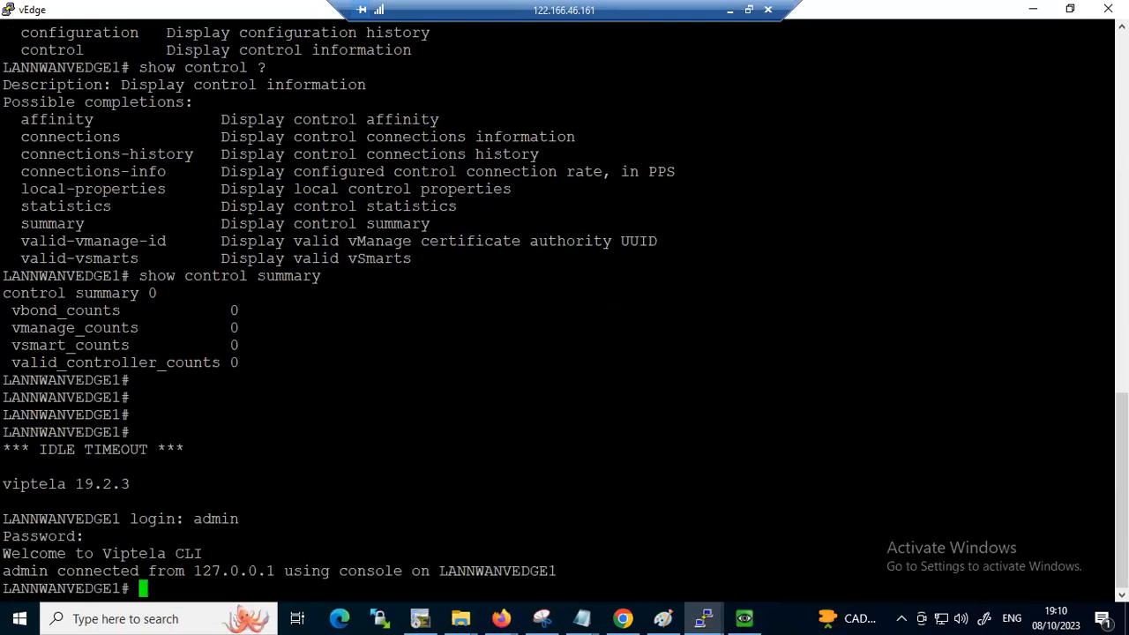
Try the show ro and dir commands at the LANNWANVEDGE1 prompt
text(show ro)
key(Return)
key(BackSpace)
key(BackSpace)
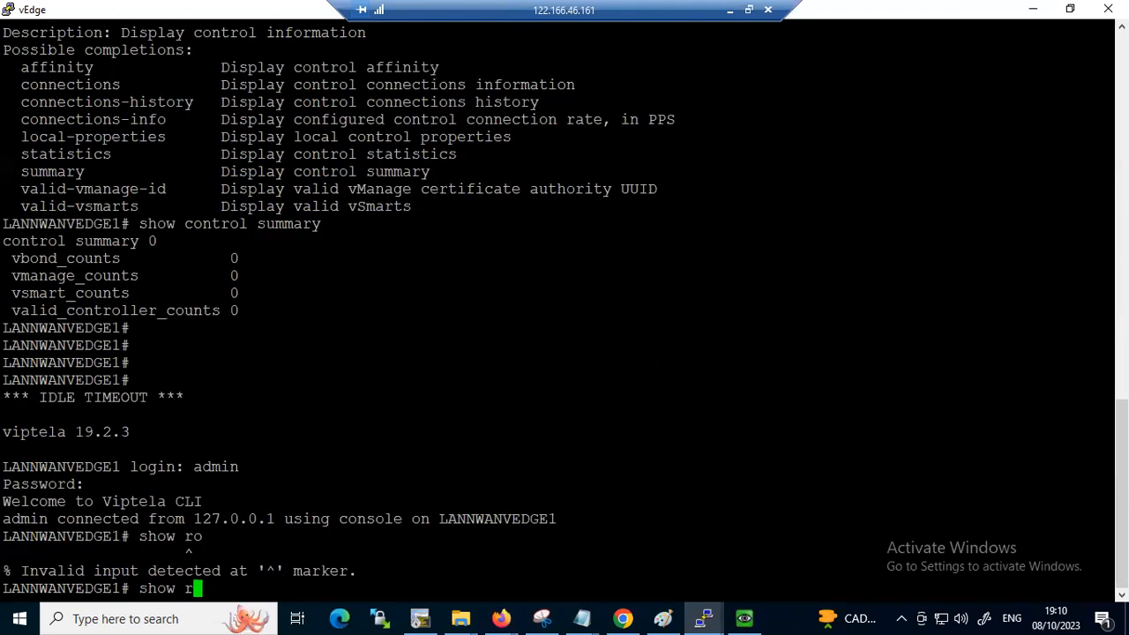
text(cer)
key(Tab)
key(BackSpace)
key(BackSpace)
key(BackSpace)
key(BackSpace)
key(BackSpace)
key(BackSpace)
key(BackSpace)
key(BackSpace)
key(BackSpace)
key(BackSpace)
key(BackSpace)
key(BackSpace)
key(BackSpace)
key(BackSpace)
key(BackSpace)
key(BackSpace)
key(BackSpace)
text(dir)
key(Return)
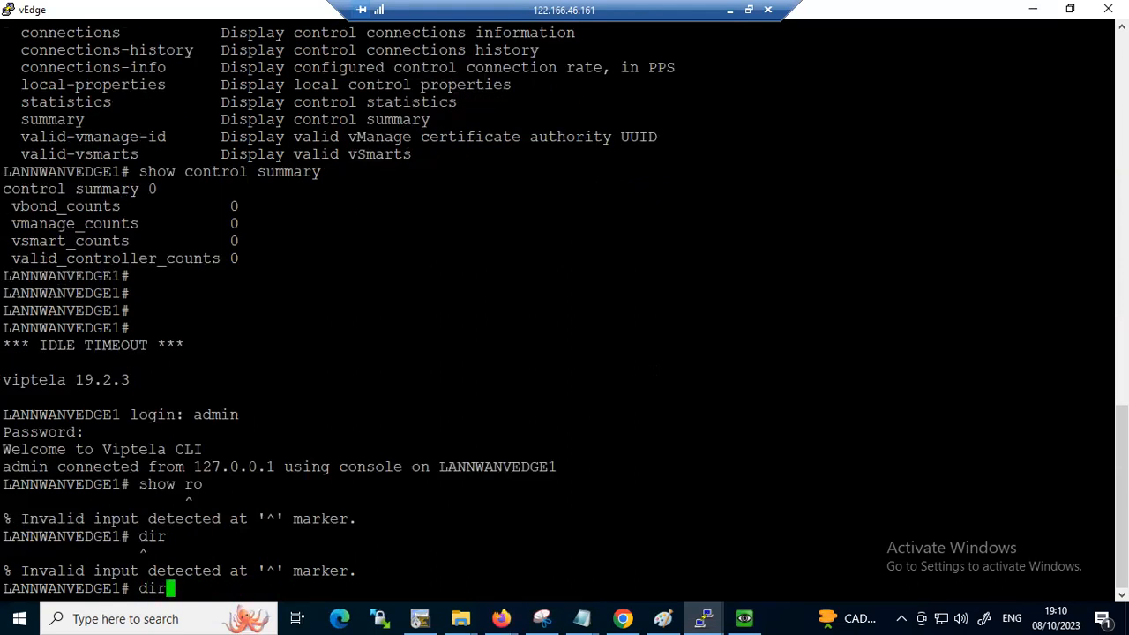
List the show certificate options and display the installed root certificates with show certificate root-ca-cert
key(BackSpace)
key(BackSpace)
key(BackSpace)
text(show cer)
key(Tab)
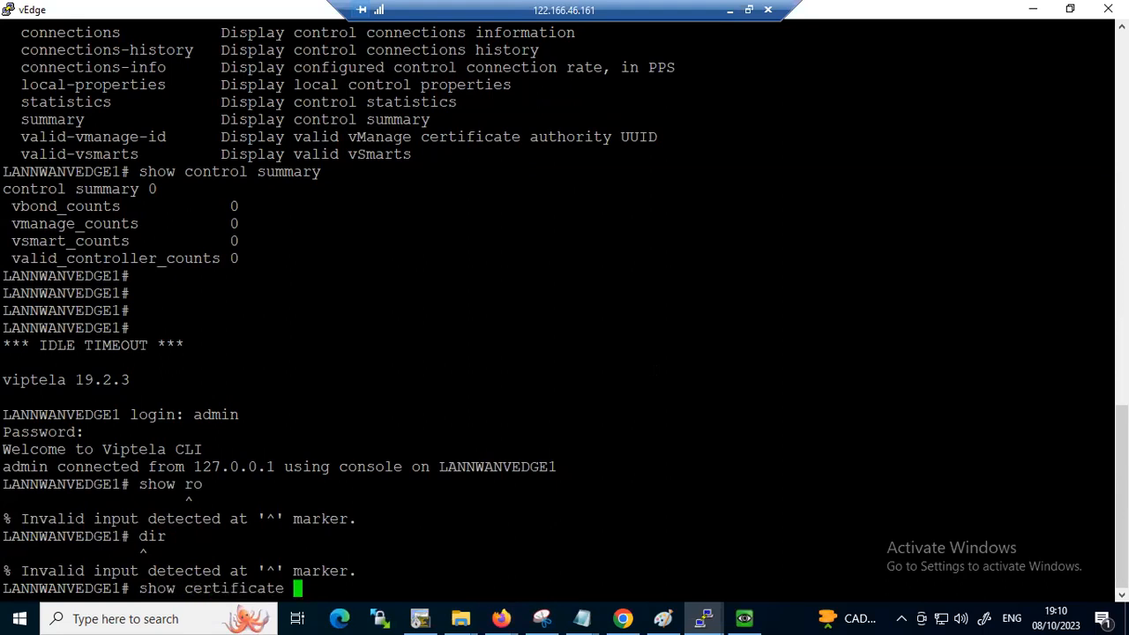
text(?)
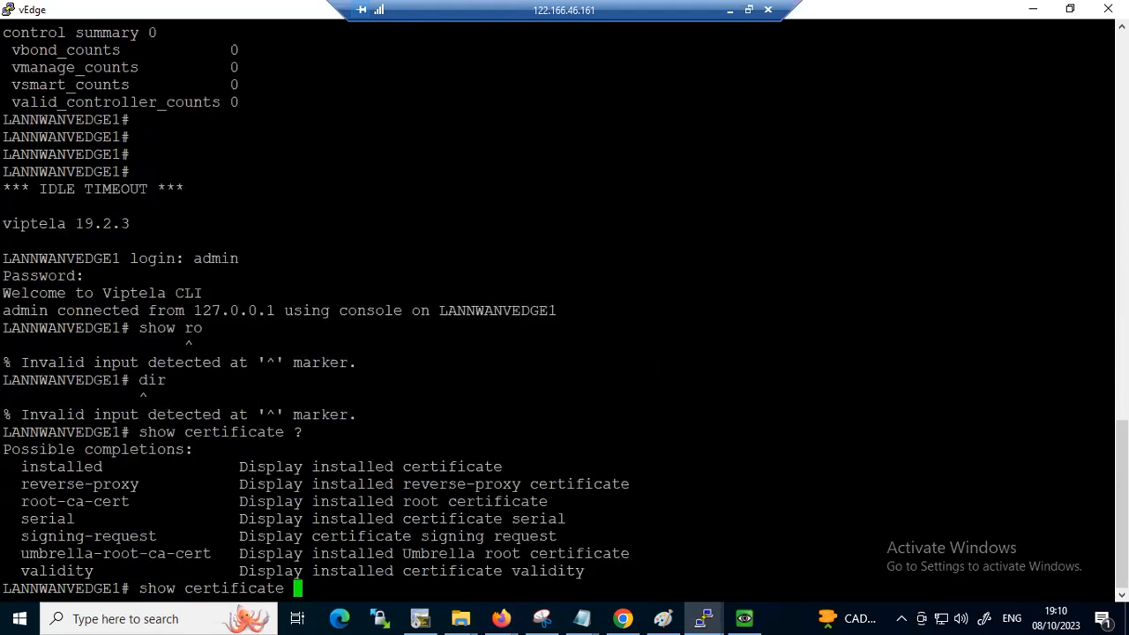
text(ro)
key(Tab)
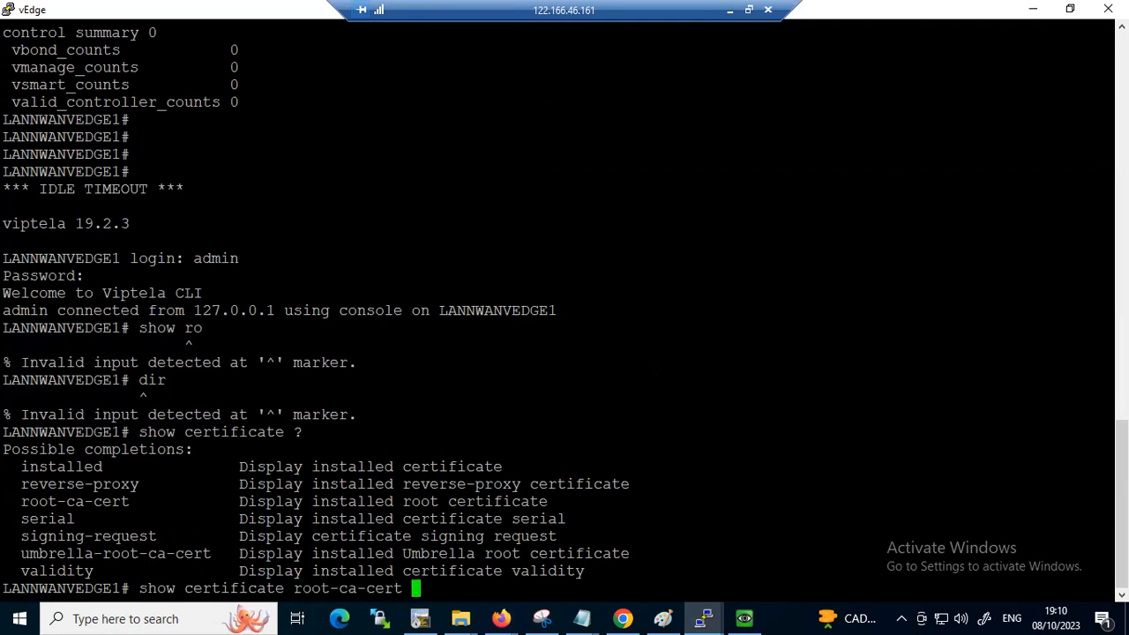
key(Return)
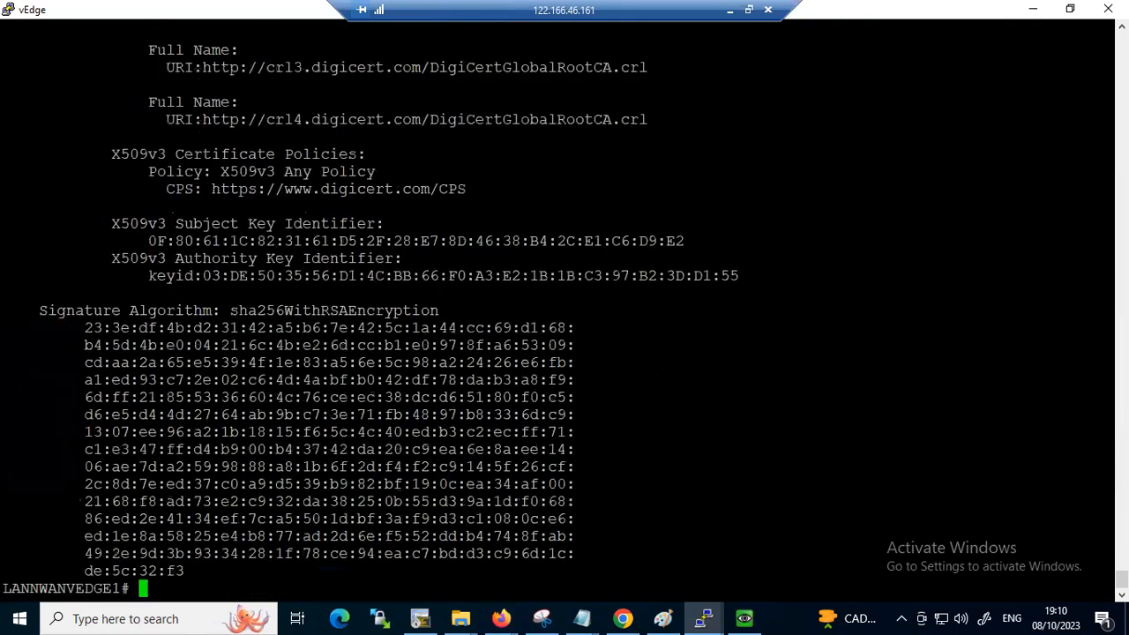
scroll(564, 300, up, 15)
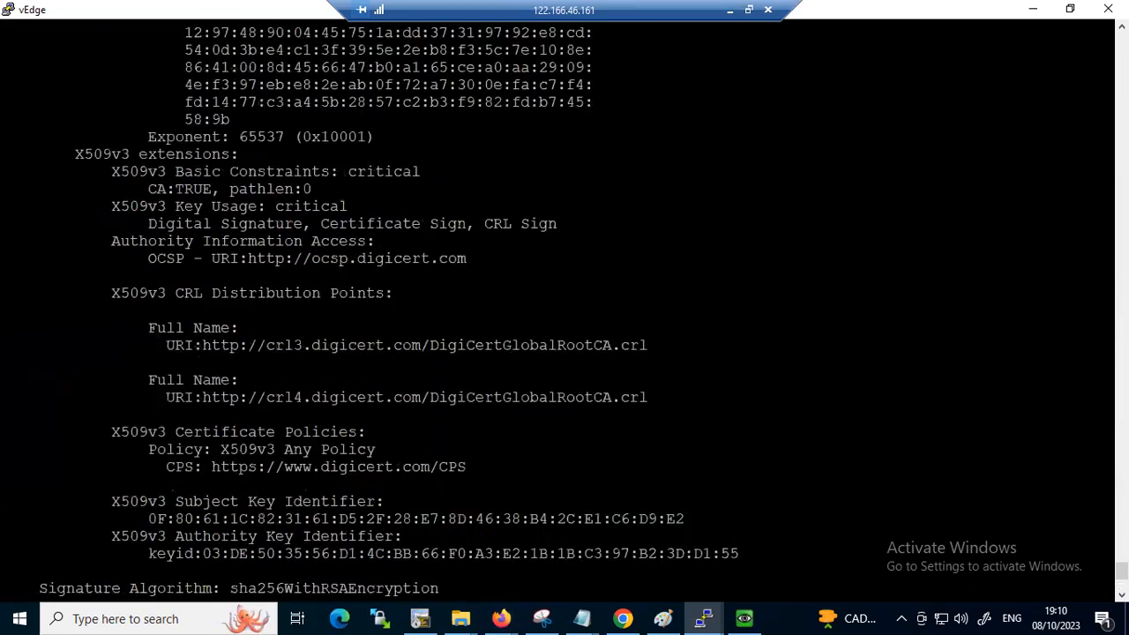
scroll(564, 300, up, 20)
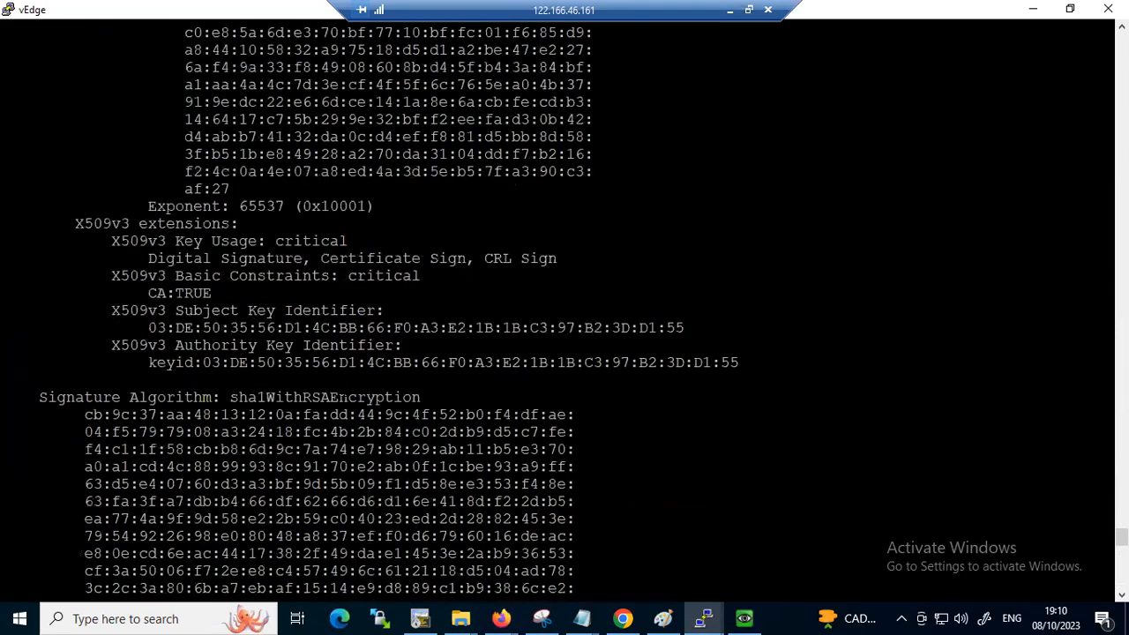
scroll(564, 300, down, 20)
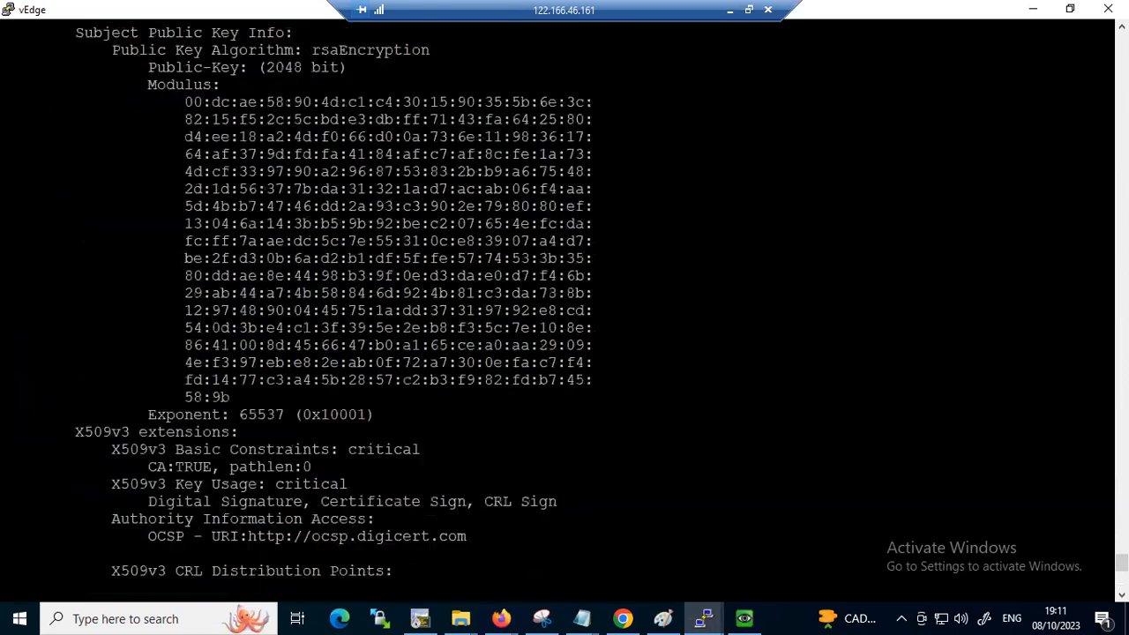
Display the vEdge's installed device certificates with show certificate installed
key(Up)
key(BackSpace)
key(BackSpace)
key(BackSpace)
key(BackSpace)
key(BackSpace)
key(BackSpace)
key(BackSpace)
key(BackSpace)
key(BackSpace)
key(BackSpace)
key(BackSpace)
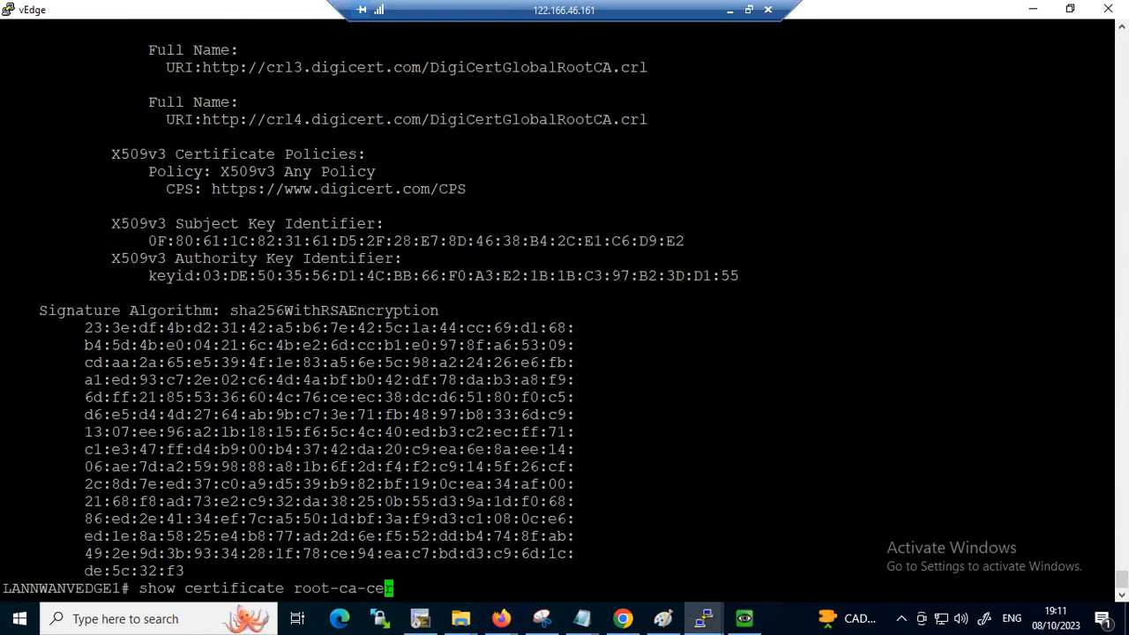
key(BackSpace)
text(installed)
key(Return)
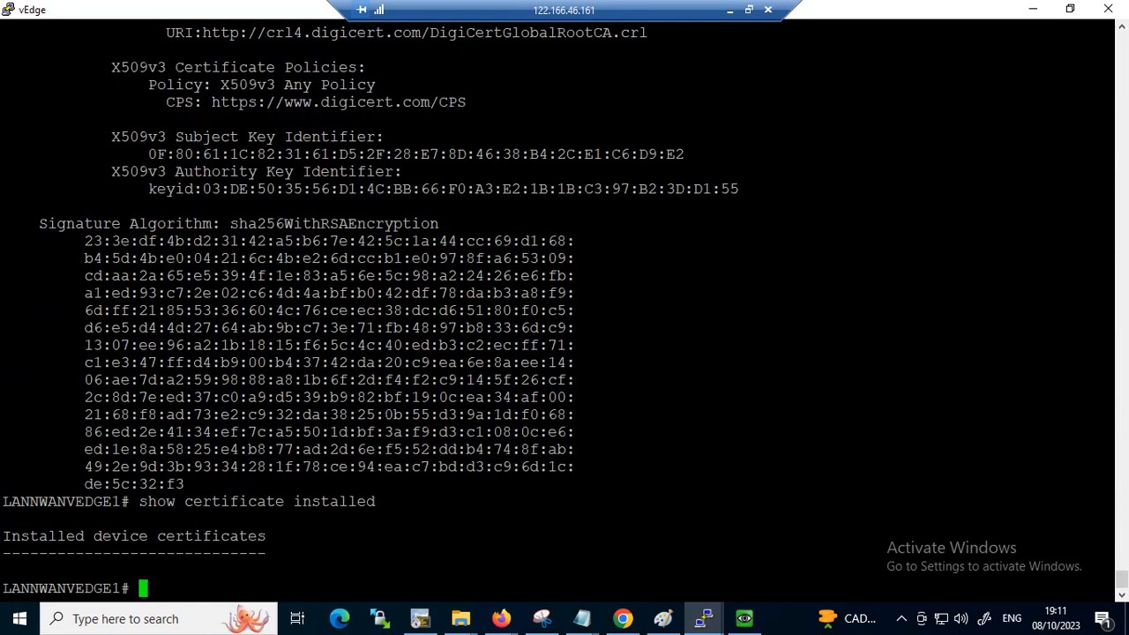
List all available completions of the request command on the vEdge
text(re)
key(question)
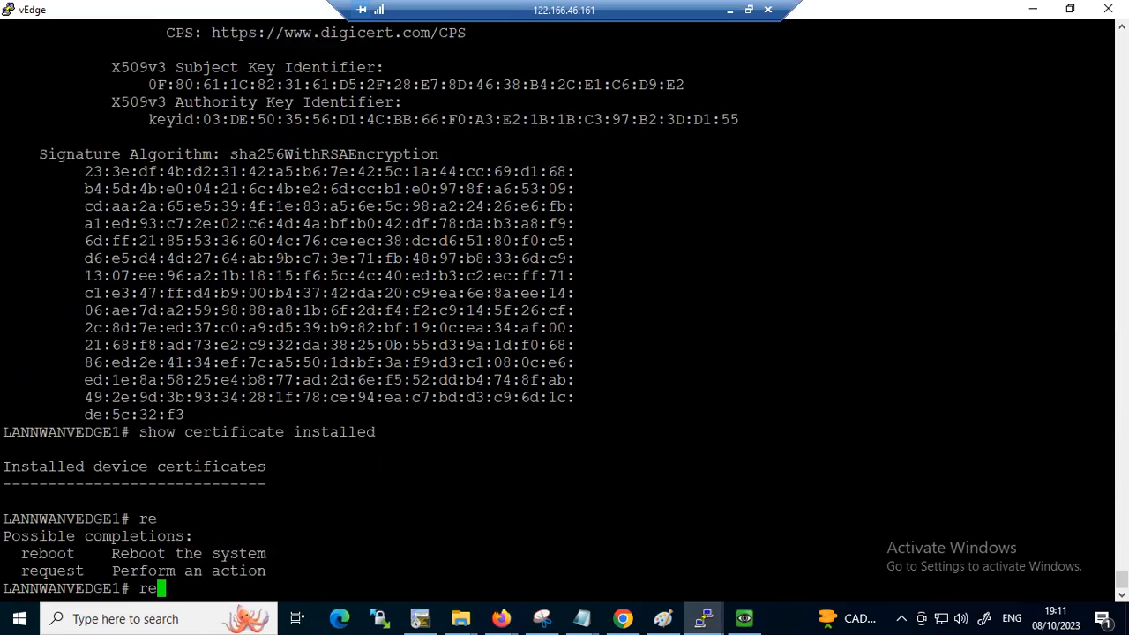
text(quest ?)
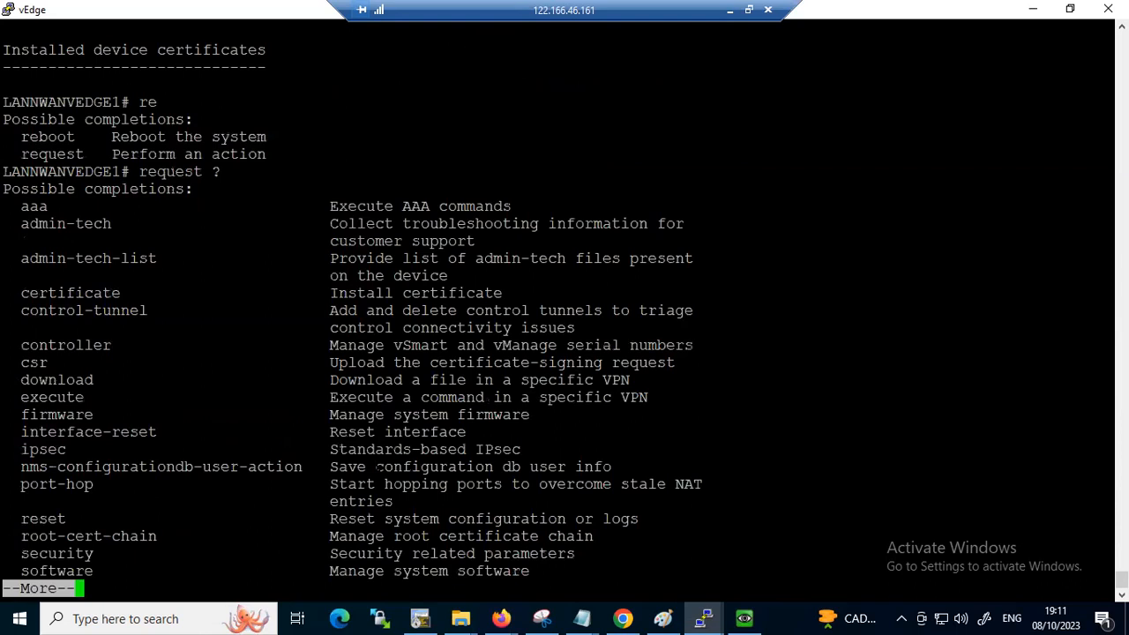
key(space)
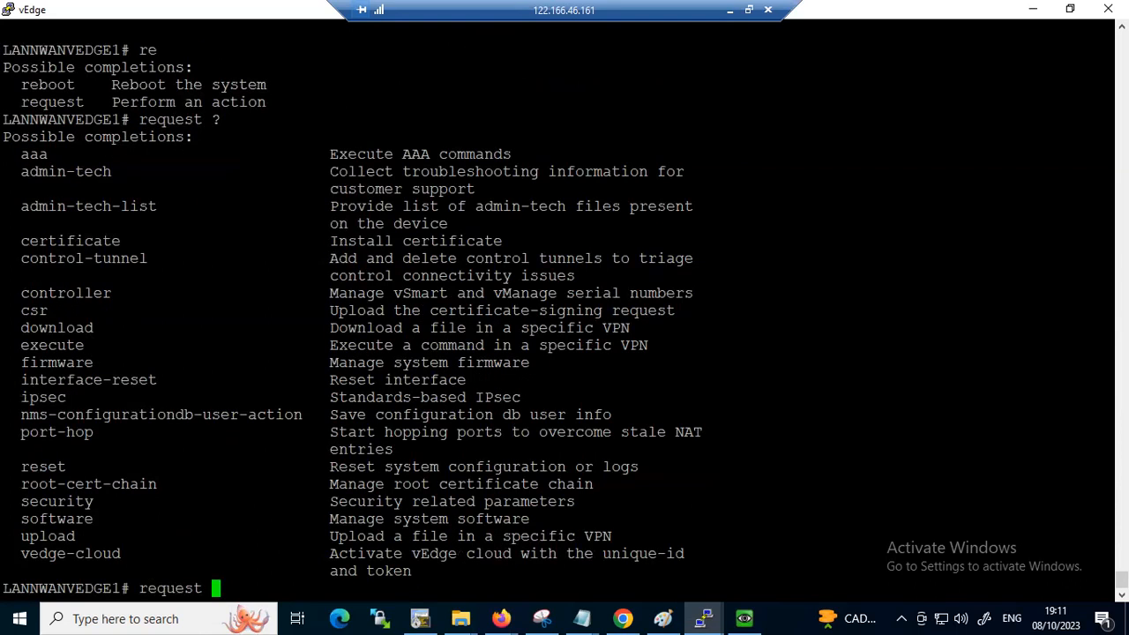
text(software)
key(BackSpace)
key(BackSpace)
key(BackSpace)
key(BackSpace)
key(BackSpace)
key(BackSpace)
key(BackSpace)
key(BackSpace)
text(ved)
key(Return)
key(BackSpace)
key(BackSpace)
key(BackSpace)
key(BackSpace)
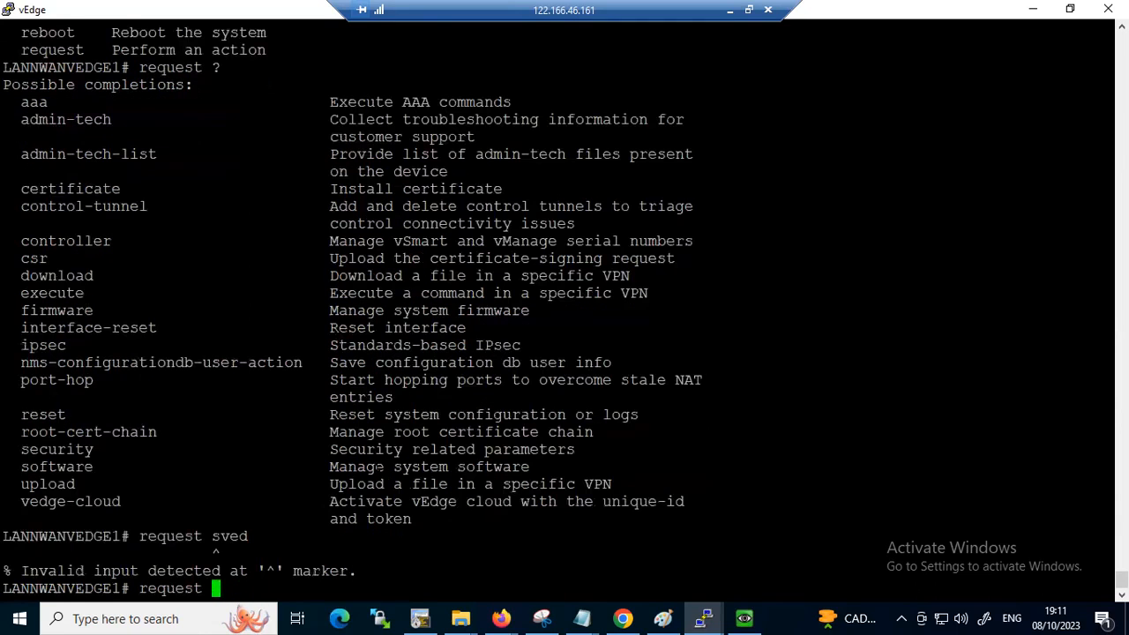
List the command options of request vedge-cloud and of request vedge-cloud activate
text(vedge-cloud )
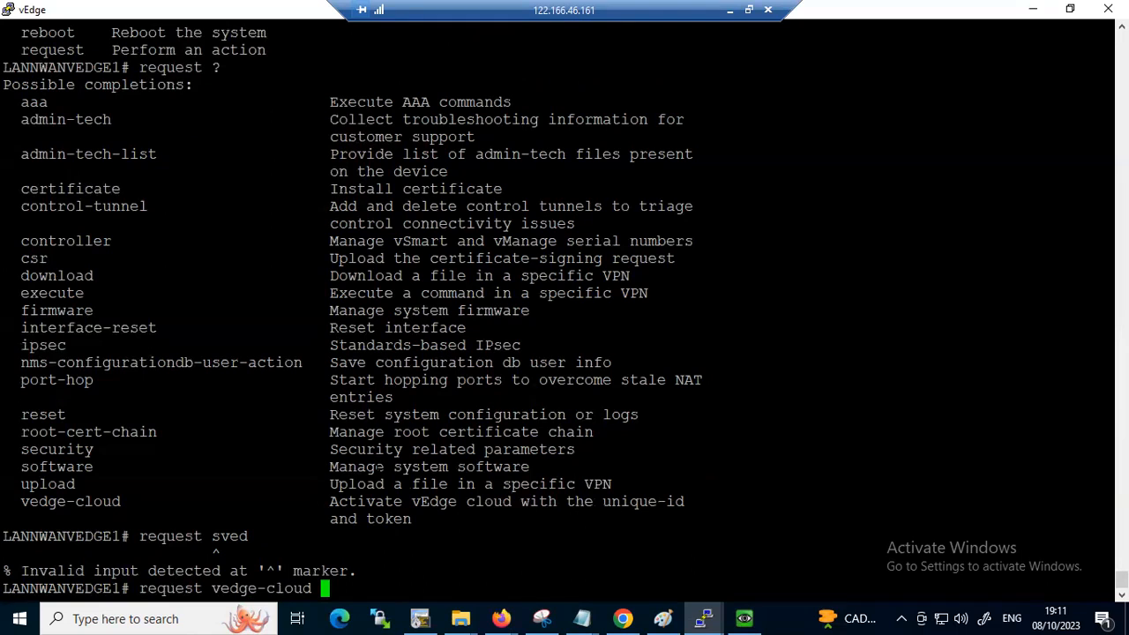
text(?)
text(activate )
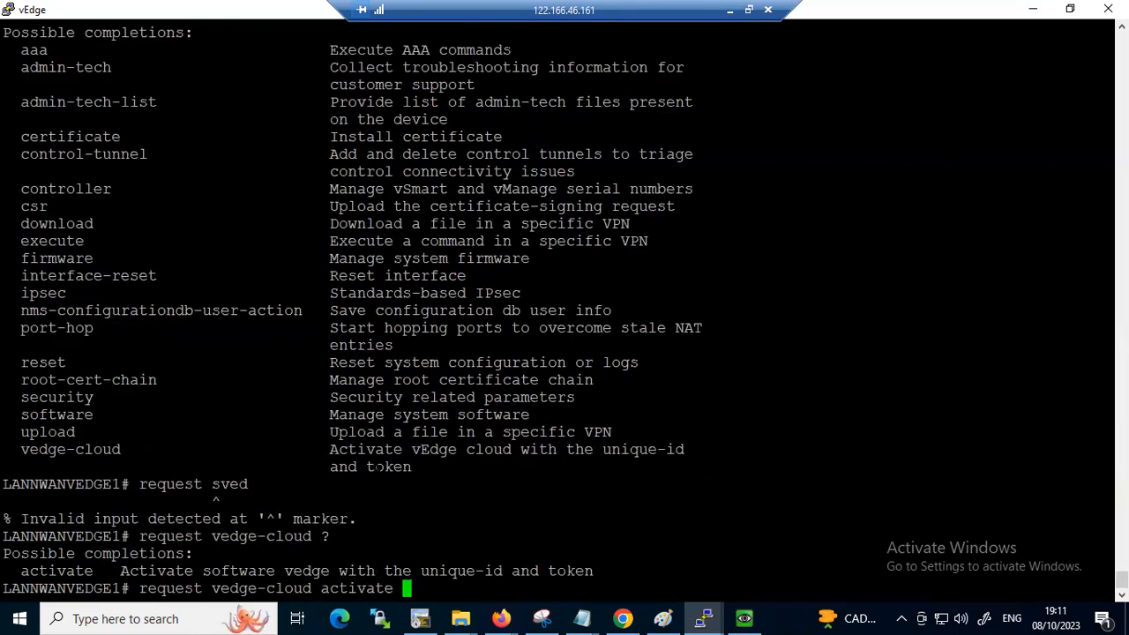
text(?)
Replace the vedge-cloud part of the request command with software and list its options
key(BackSpace)
key(BackSpace)
key(BackSpace)
key(BackSpace)
key(BackSpace)
key(BackSpace)
key(BackSpace)
key(BackSpace)
key(BackSpace)
key(BackSpace)
key(BackSpace)
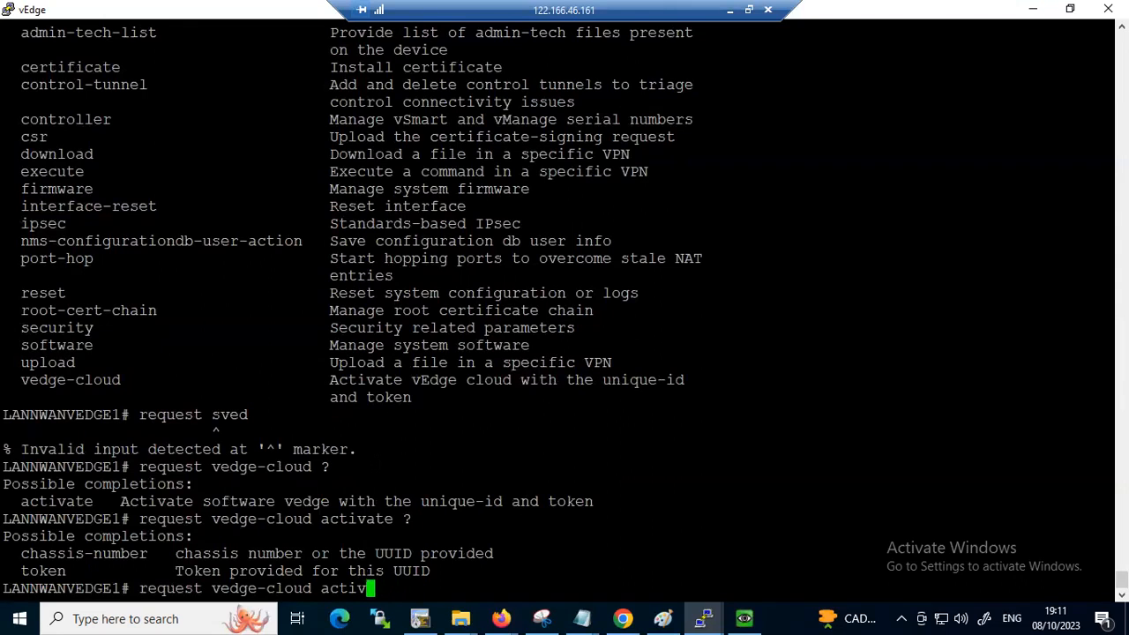
key(BackSpace)
key(BackSpace)
key(BackSpace)
key(BackSpace)
key(BackSpace)
key(BackSpace)
key(BackSpace)
key(BackSpace)
key(BackSpace)
key(BackSpace)
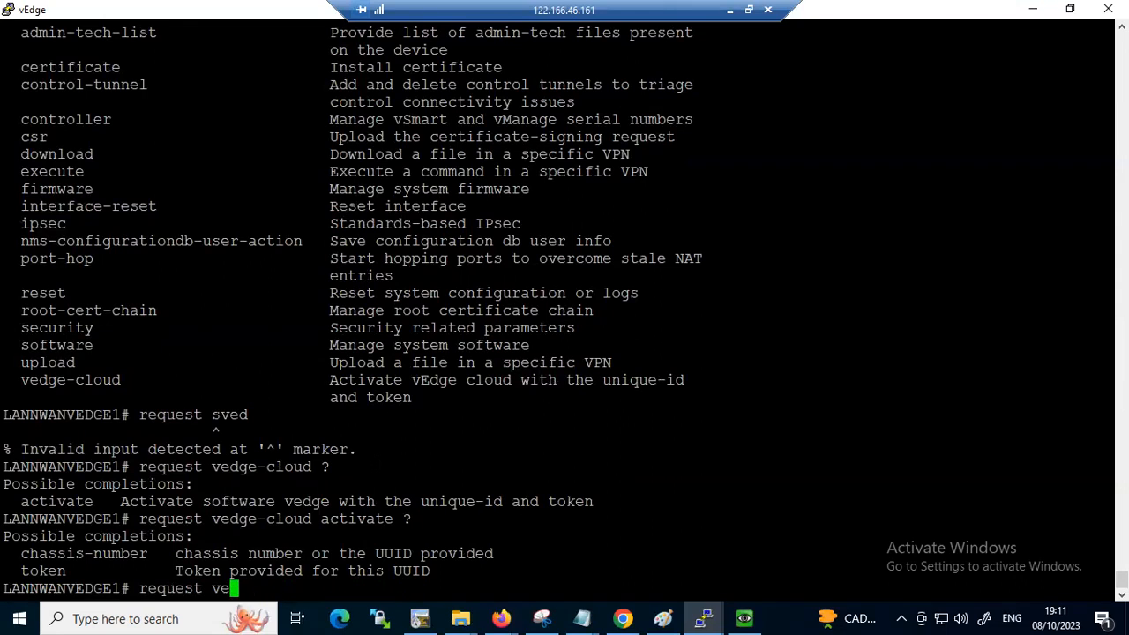
text(so)
key(Tab)
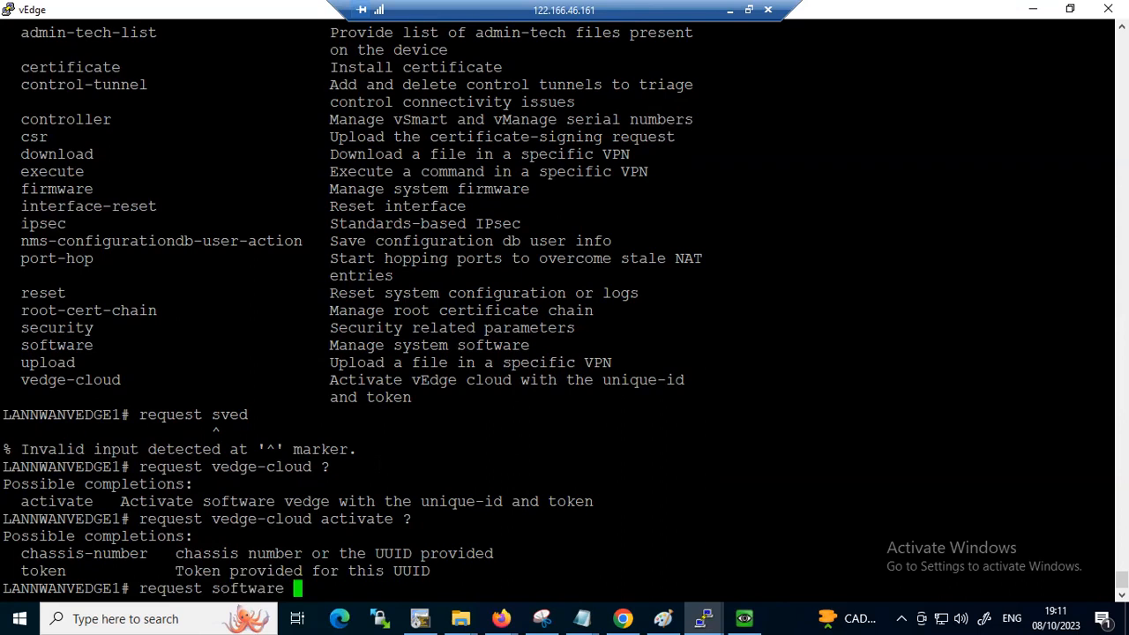
text(?)
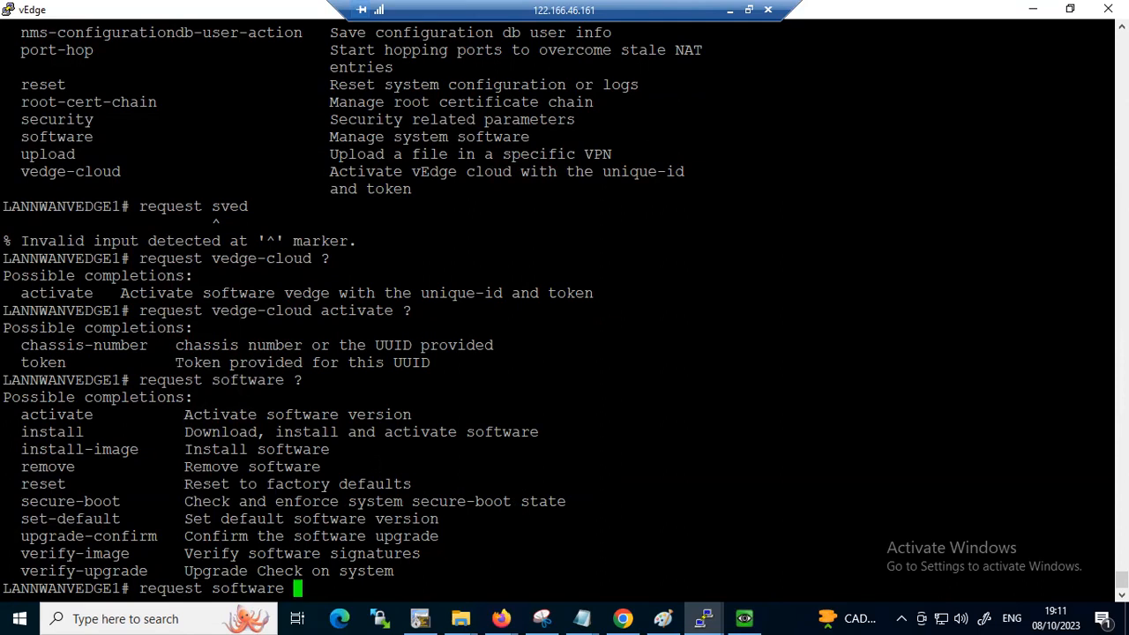
Change the command to request root-cert-chain install, listing the options for root-cert-chain and the possible install paths
key(BackSpace)
key(BackSpace)
key(BackSpace)
key(BackSpace)
key(BackSpace)
key(BackSpace)
key(BackSpace)
key(BackSpace)
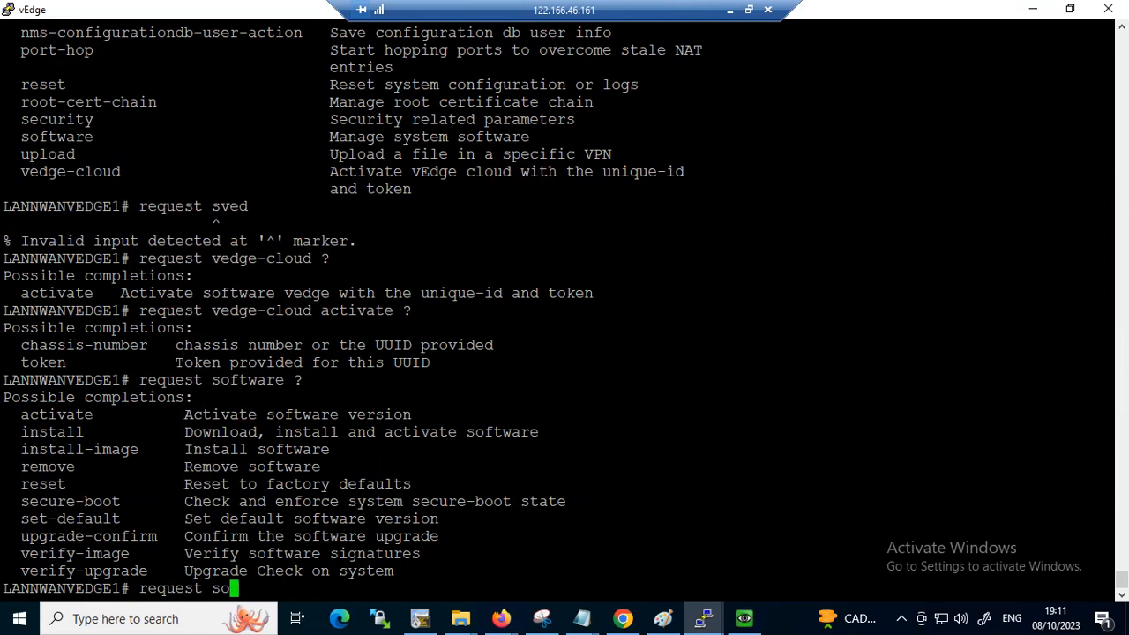
key(BackSpace)
text(ro)
key(Tab)
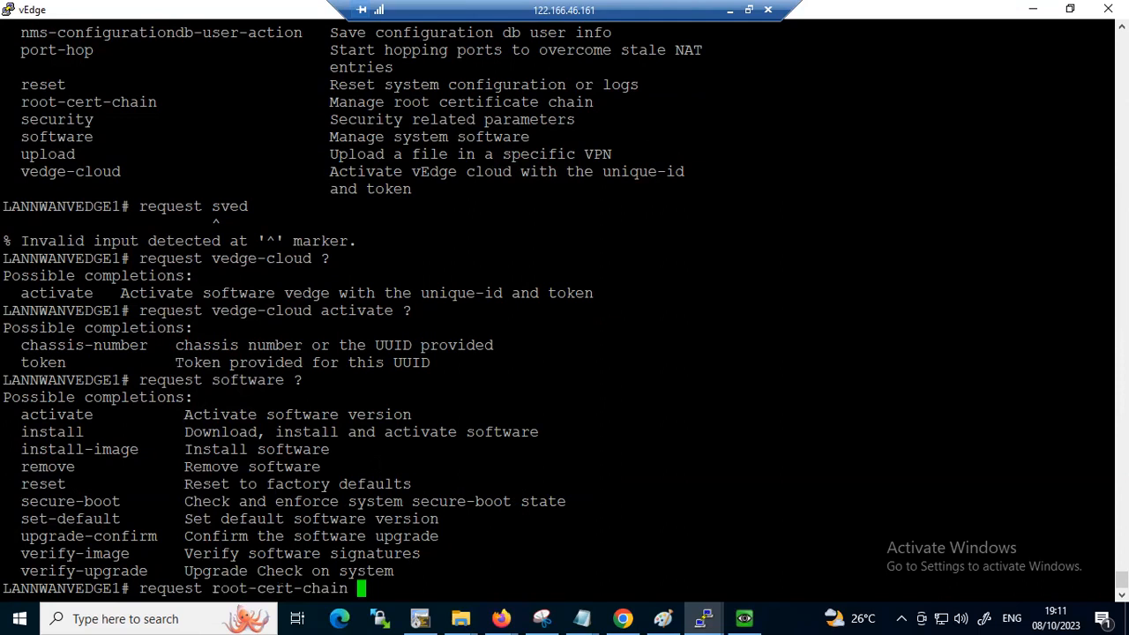
text(?)
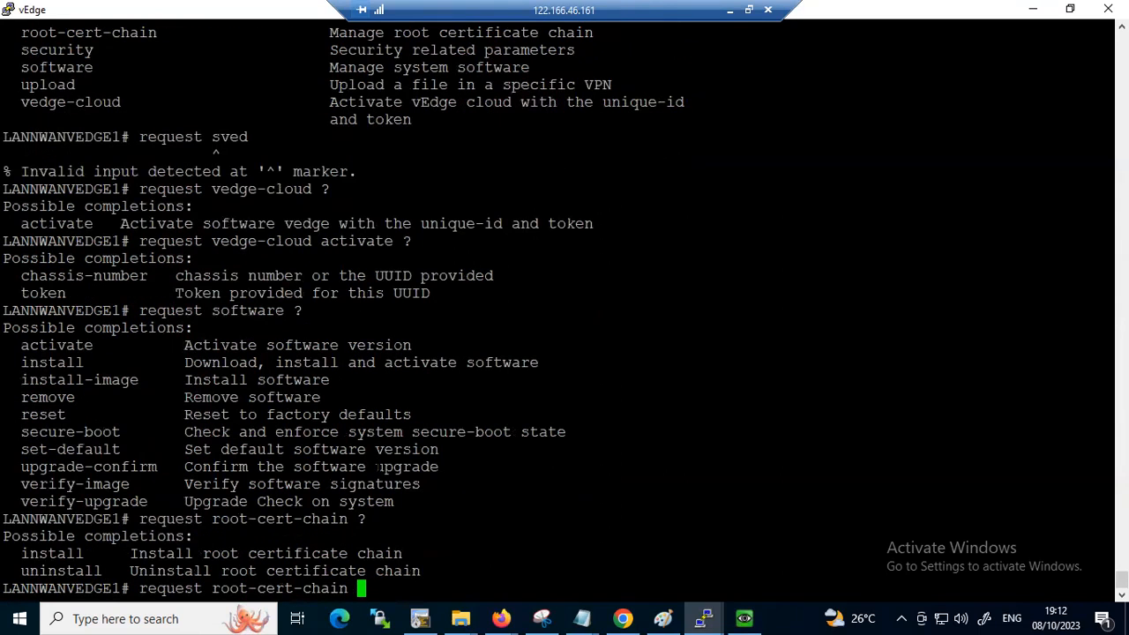
text(ins)
key(Tab)
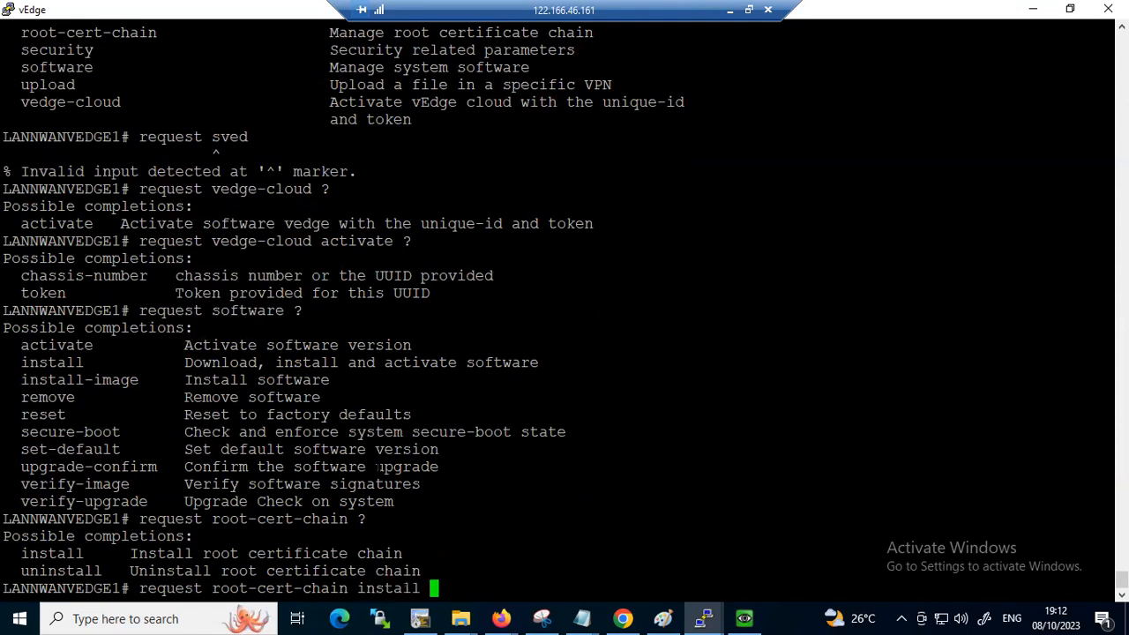
Complete the root-cert-chain install command with the path home/admin/Root.cer and run it
text(?)
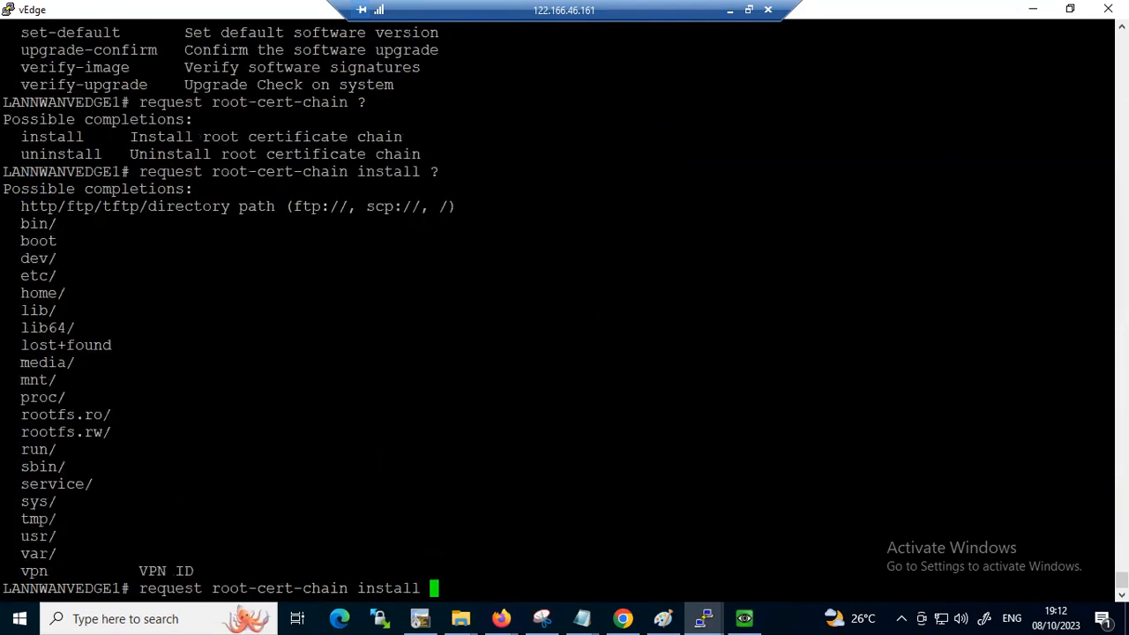
text(home/admin/)
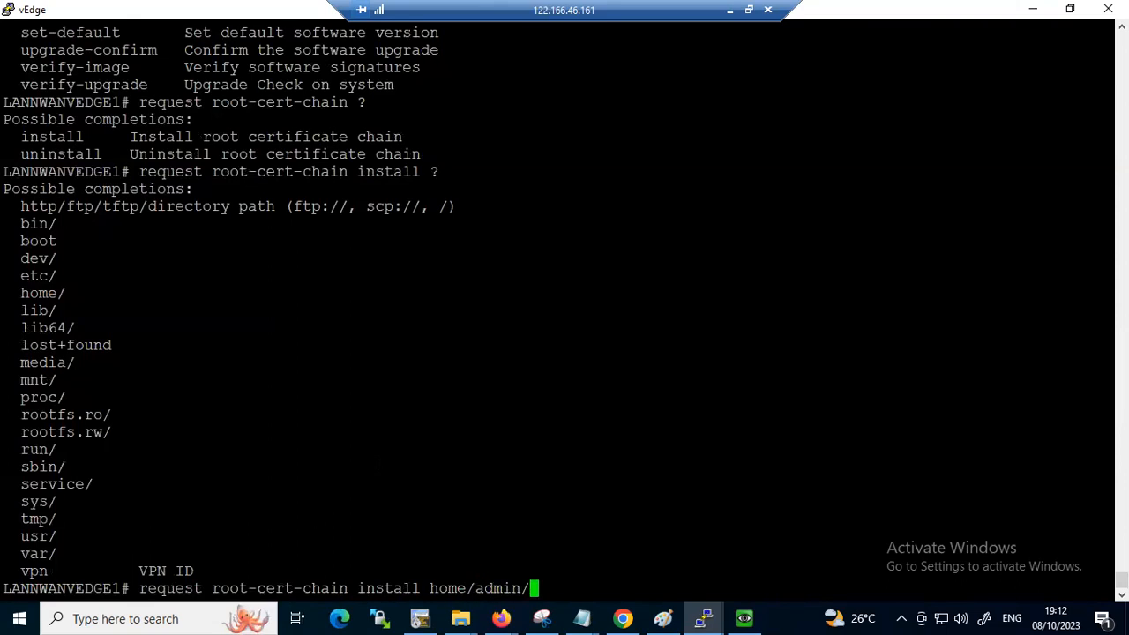
text(Root.cer)
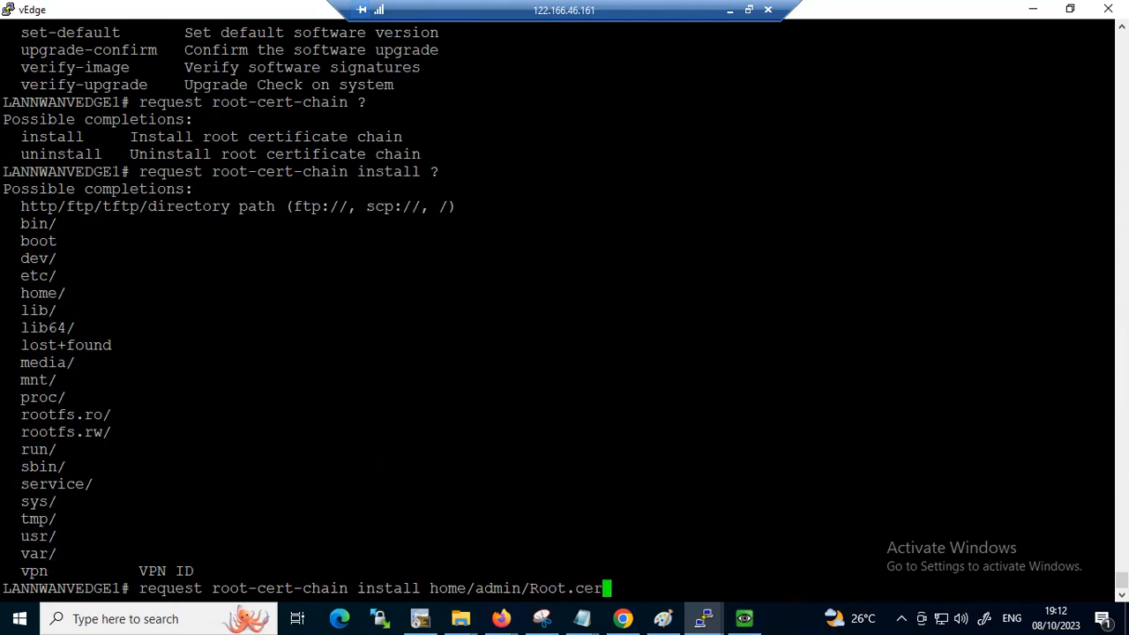
key(Return)
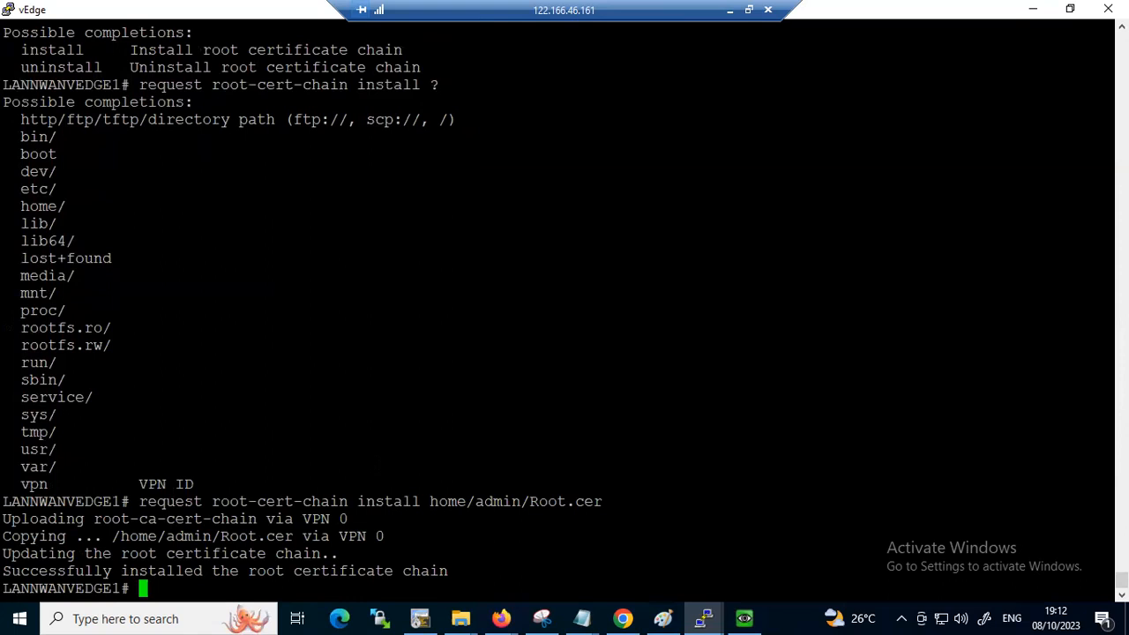
Check the vEdge's device certificates again with show certificate installed
key(Return)
key(Return)
key(Return)
key(Return)
key(Return)
key(Return)
text(show ce)
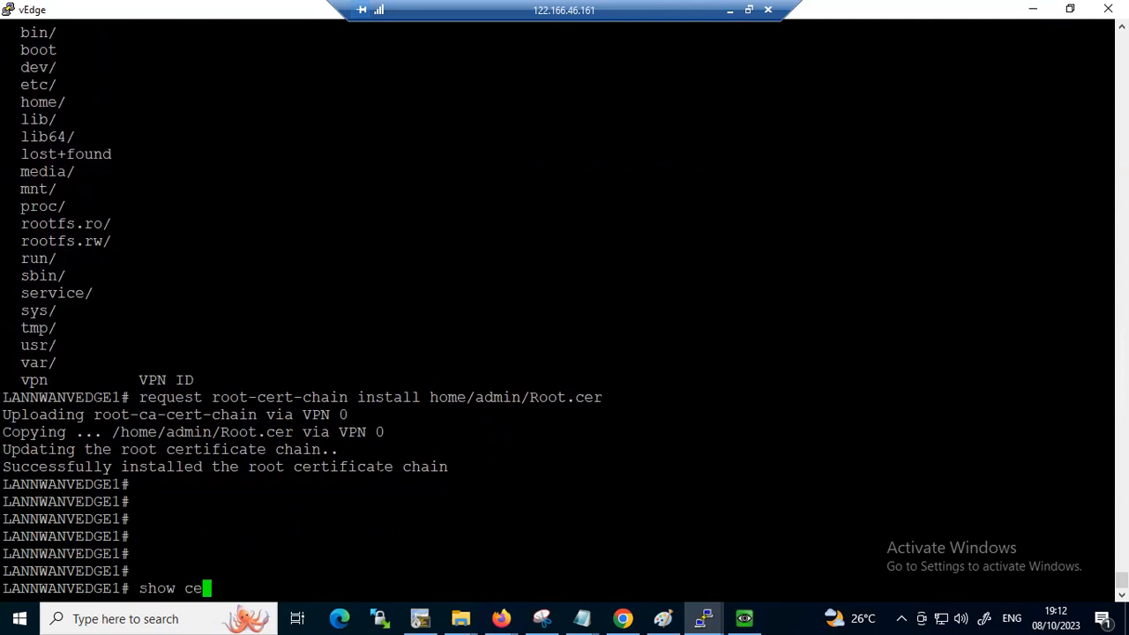
text(rtificate installed)
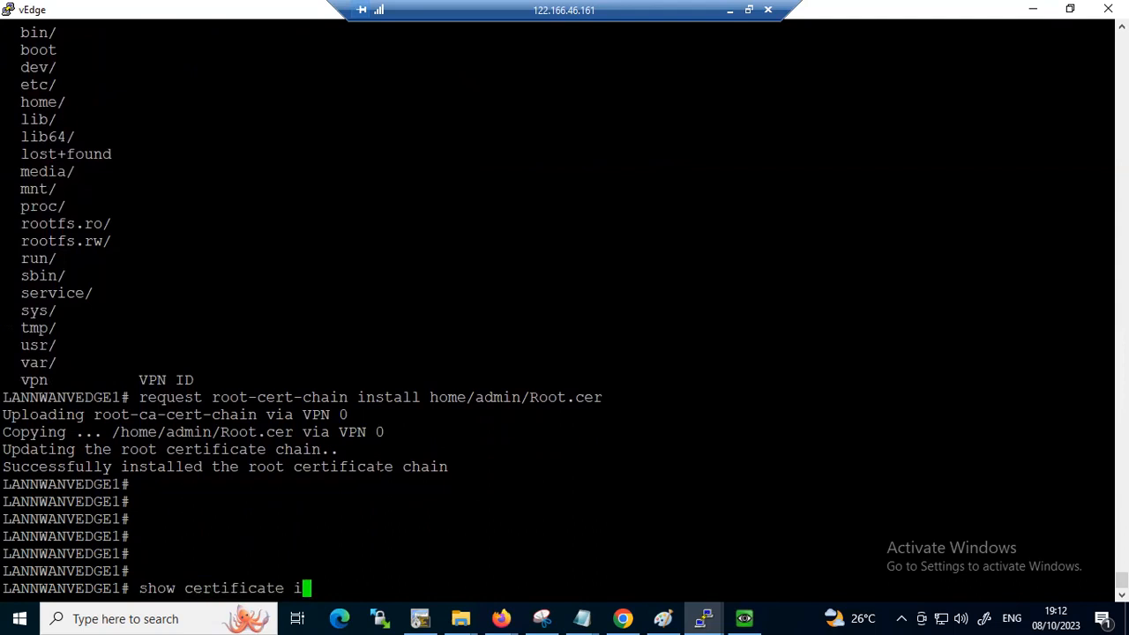
key(Return)
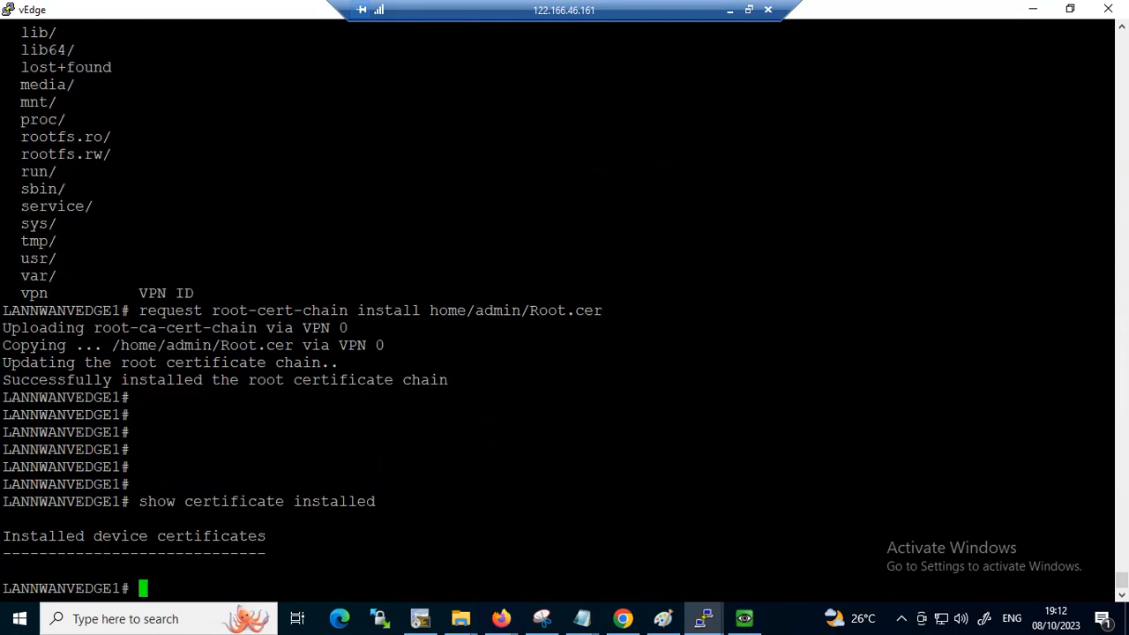
key(Return)
key(Return)
key(Return)
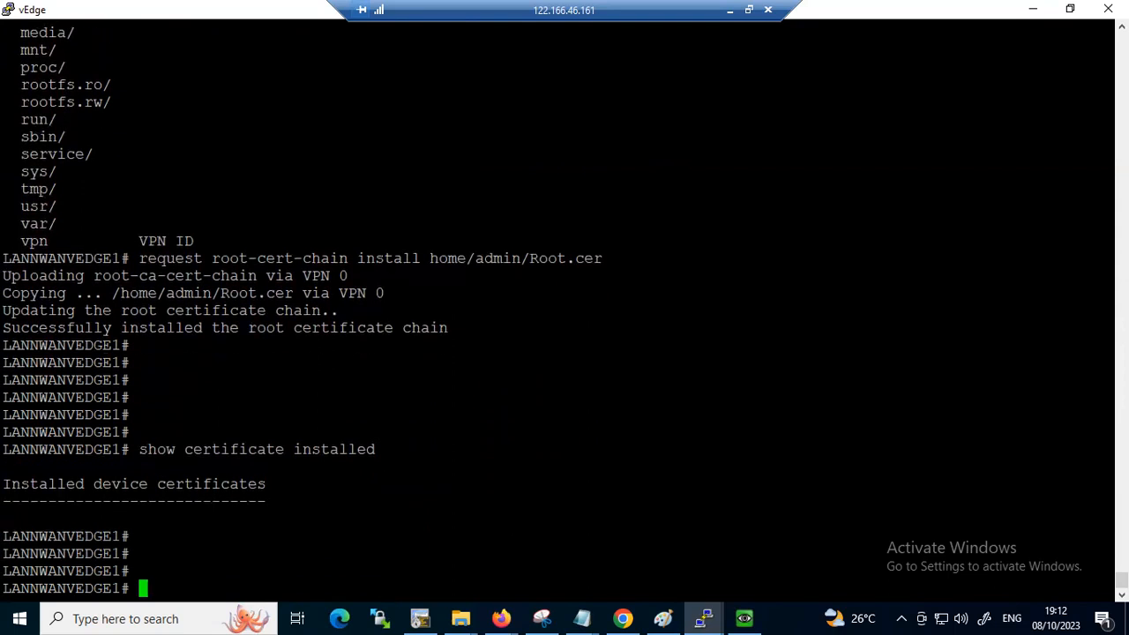
scroll(564, 309, up, 20)
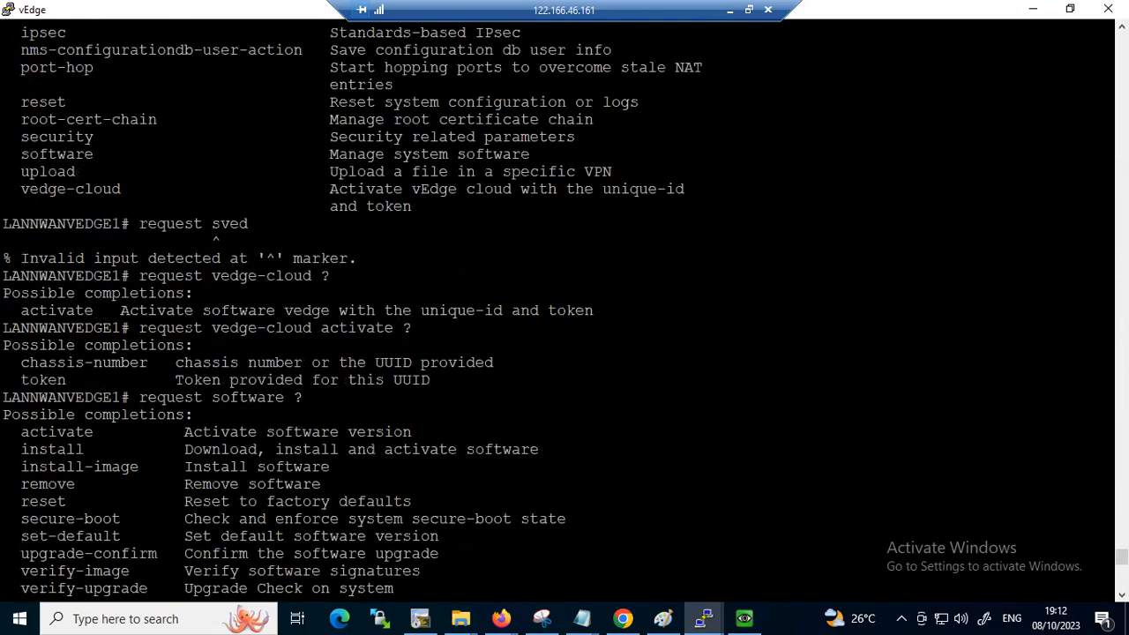
scroll(564, 309, up, 10)
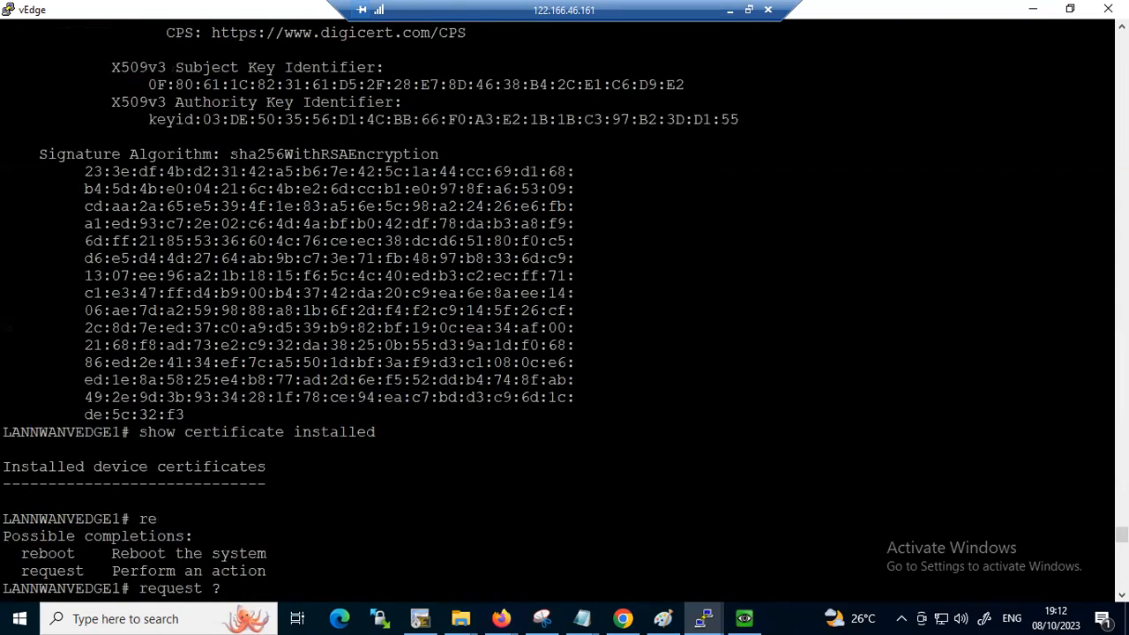
scroll(565, 309, down, 20)
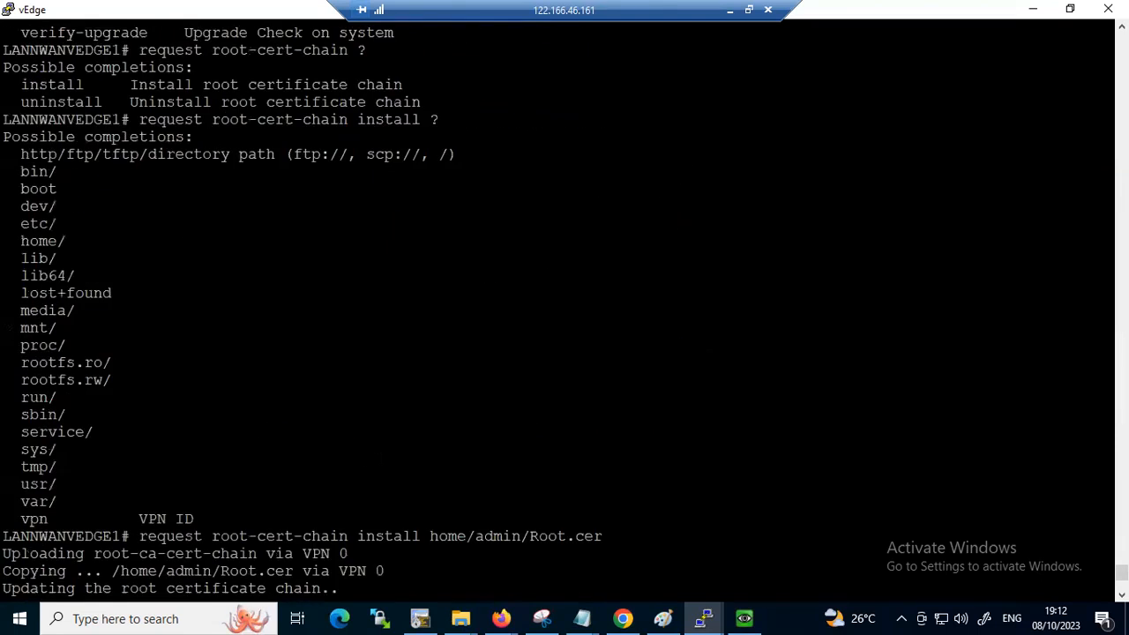
Switch to the sdwanskinny notes in Notepad and find the Edge root certificate commands, highlighting the request root-cert-chain install line
click(728, 11)
click(748, 619)
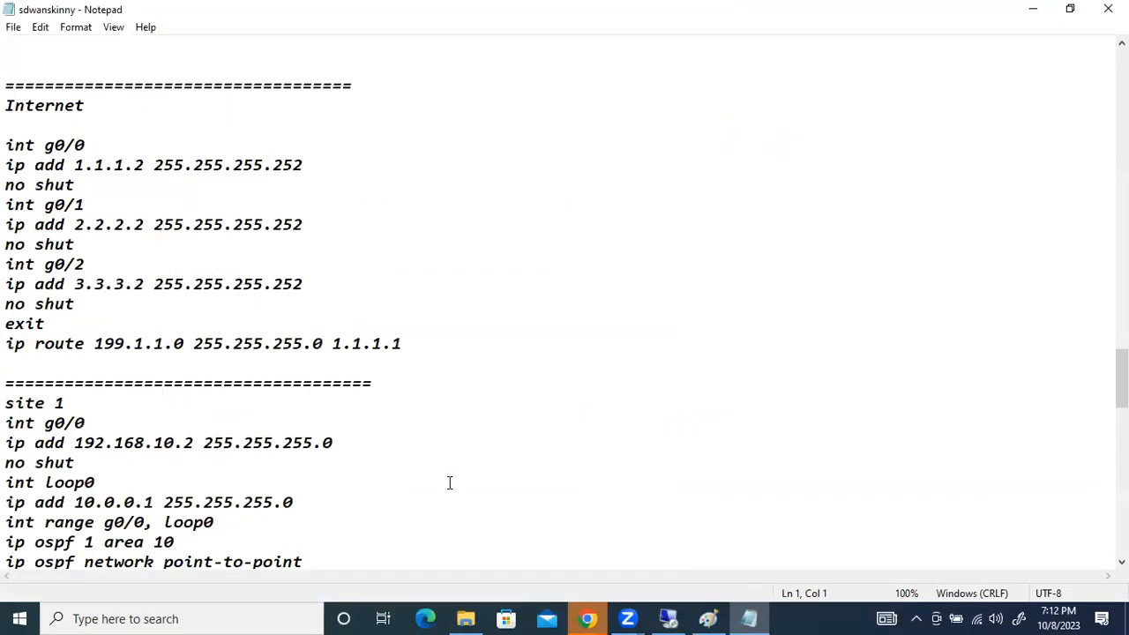
scroll(351, 409, up, 20)
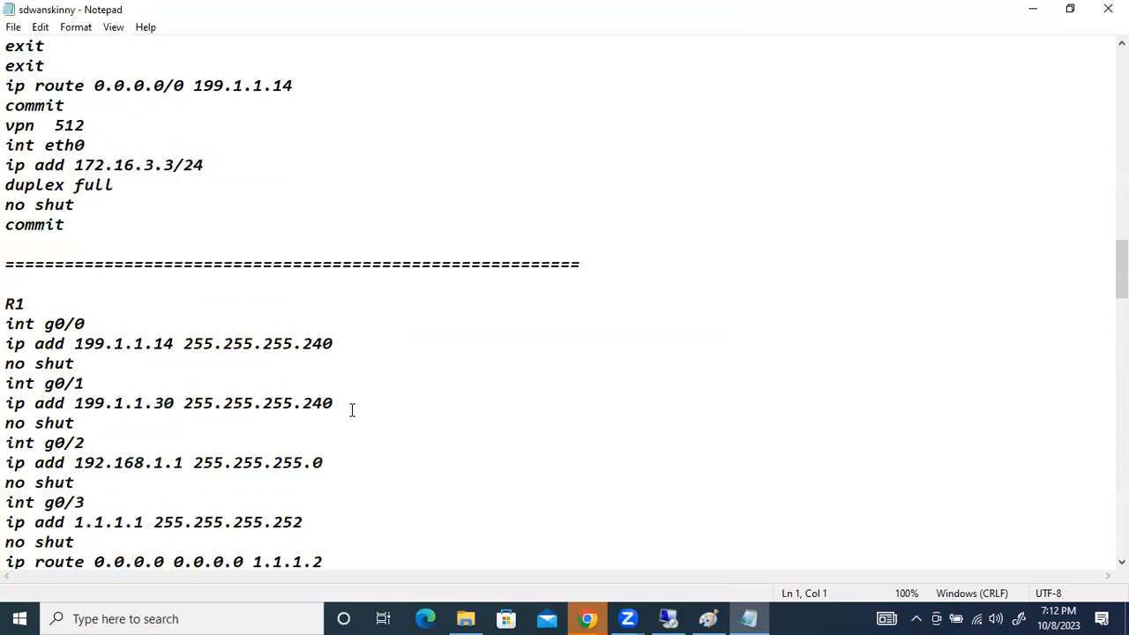
scroll(351, 409, up, 3)
scroll(351, 409, up, 2)
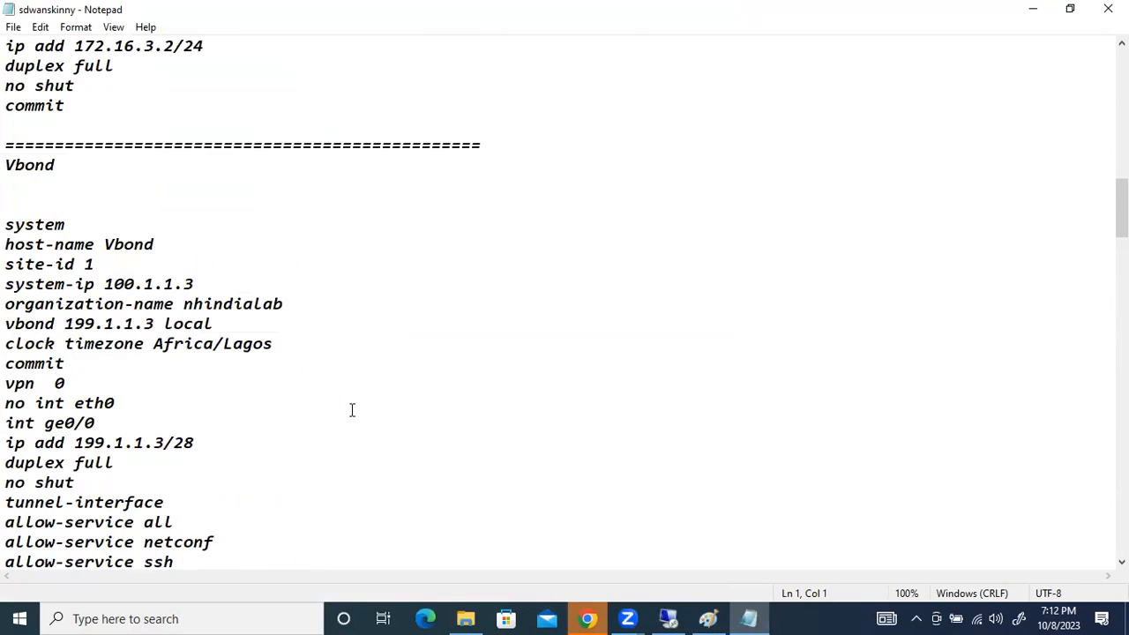
scroll(350, 411, down, 18)
scroll(323, 398, down, 20)
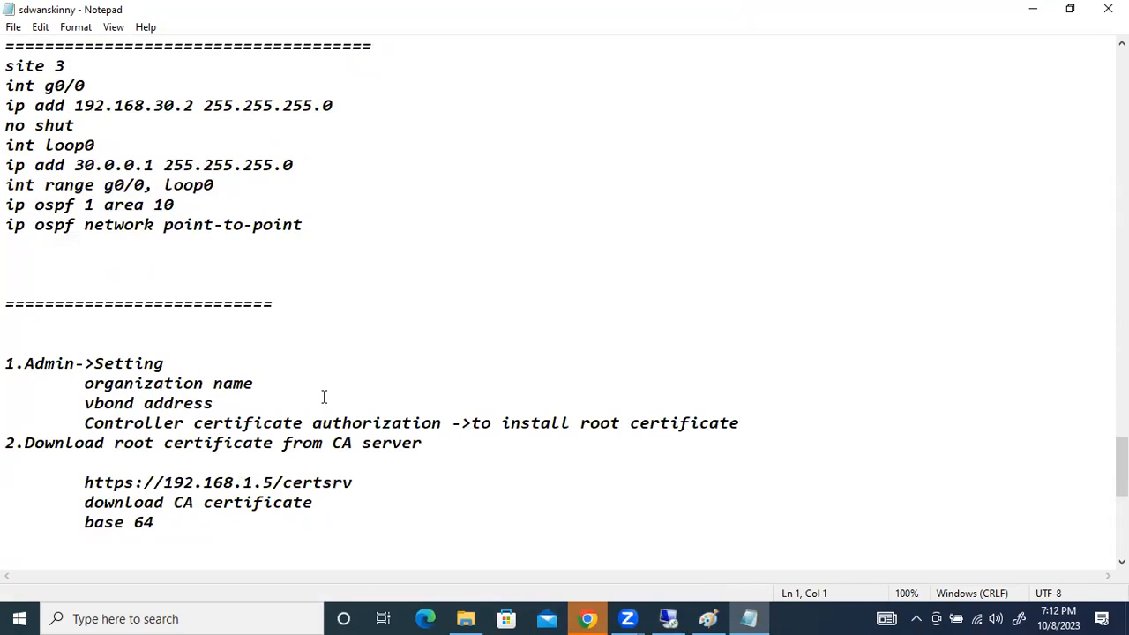
scroll(324, 398, down, 9)
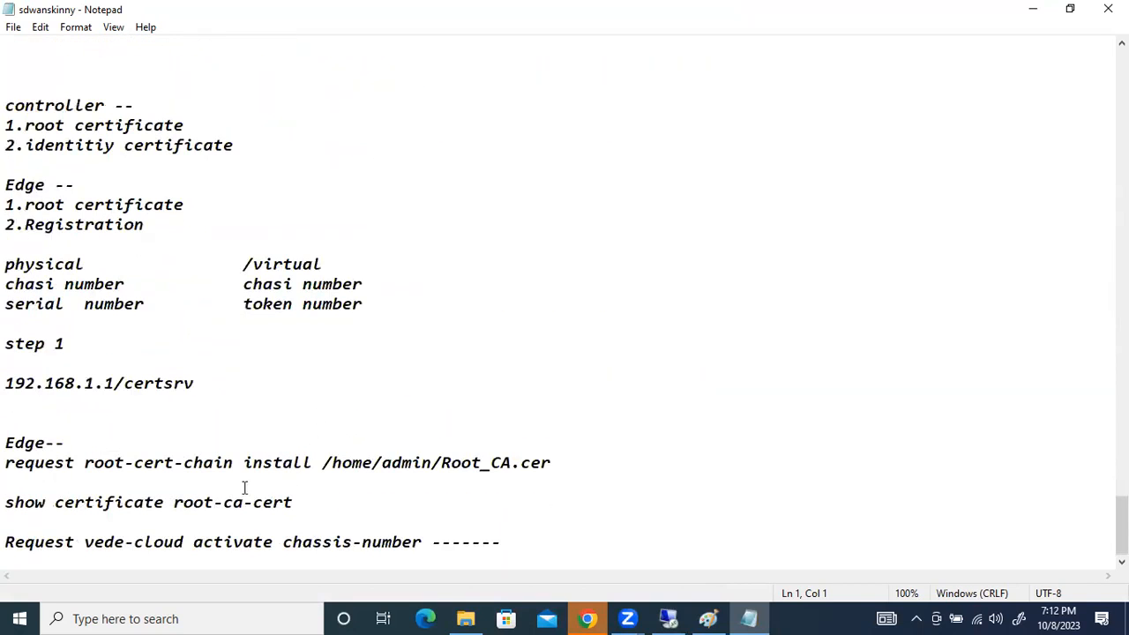
drag(550, 462, 5, 446)
click(7, 481)
shift+click(9, 463)
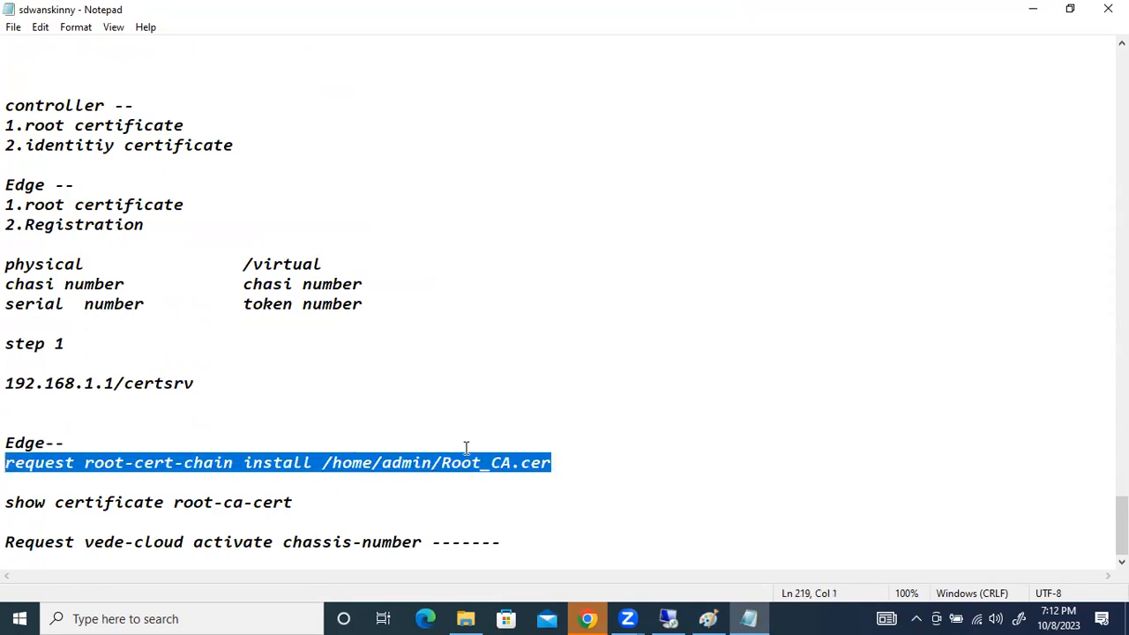
Return to the vEdge session and display its root certificate with show certificate root-ca-cert, checking the command's possible completions first
click(1032, 9)
click(671, 617)
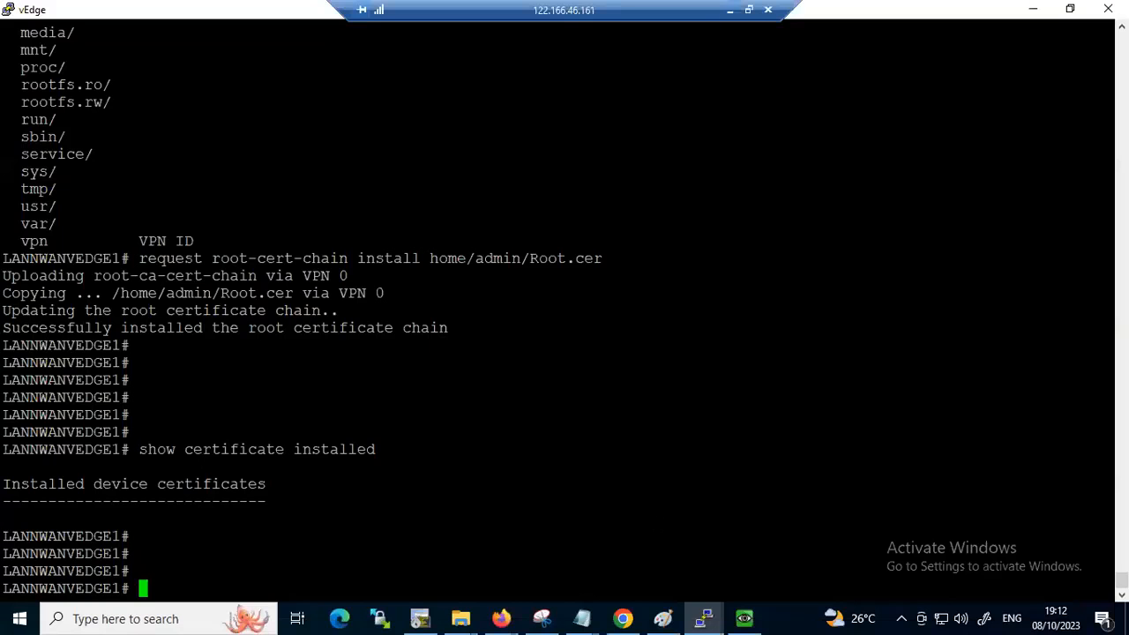
text(show )
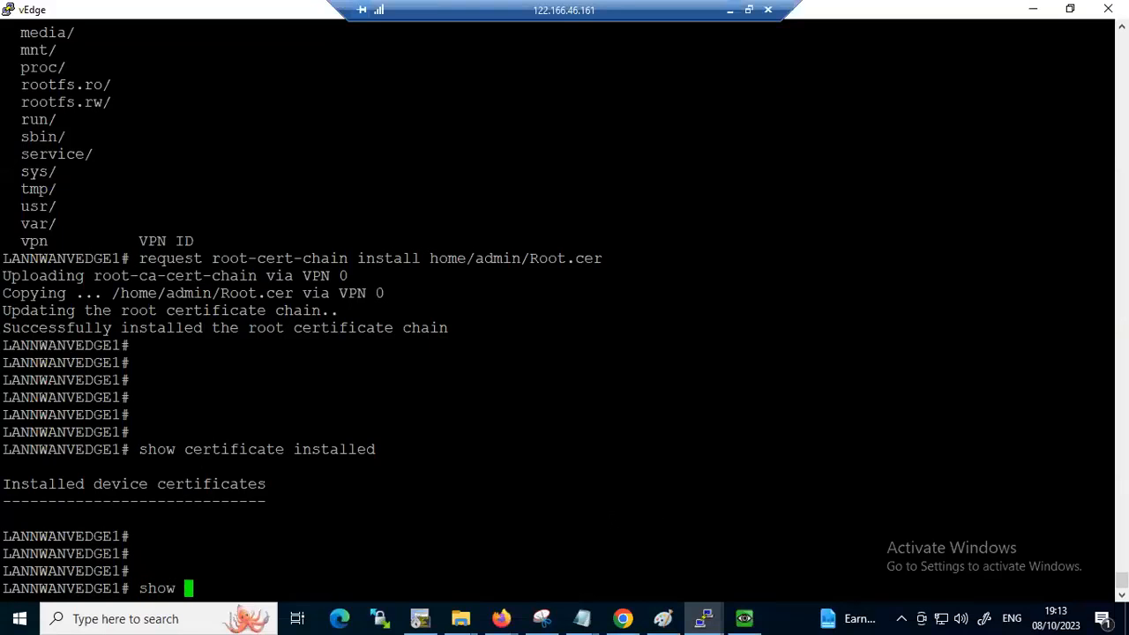
text(certificate root-ca-cert)
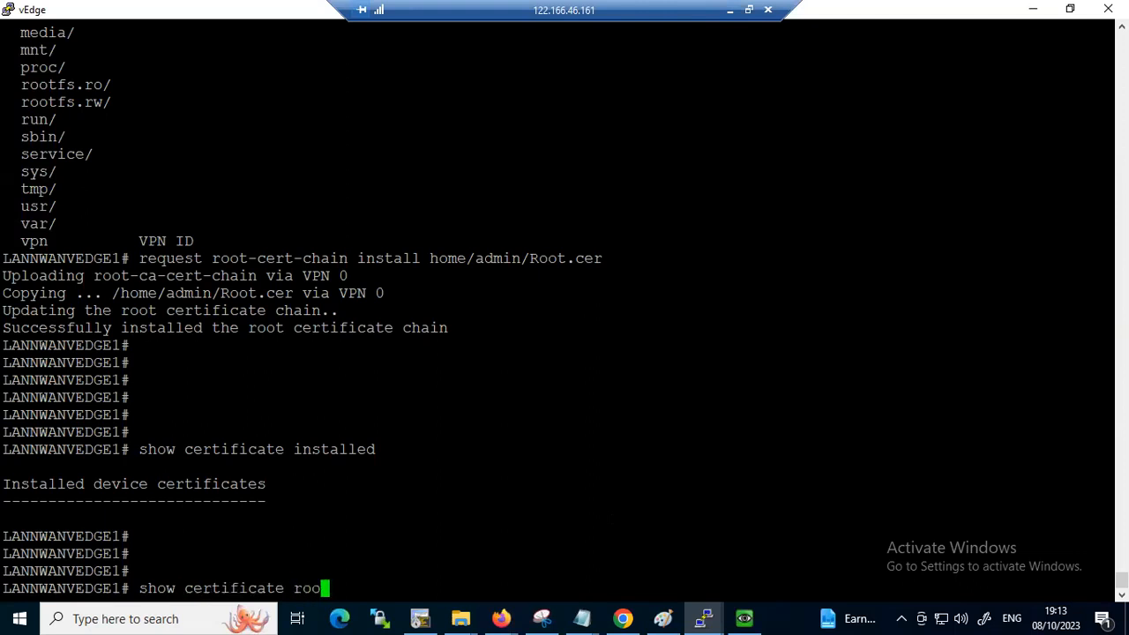
key(Tab)
text(?)
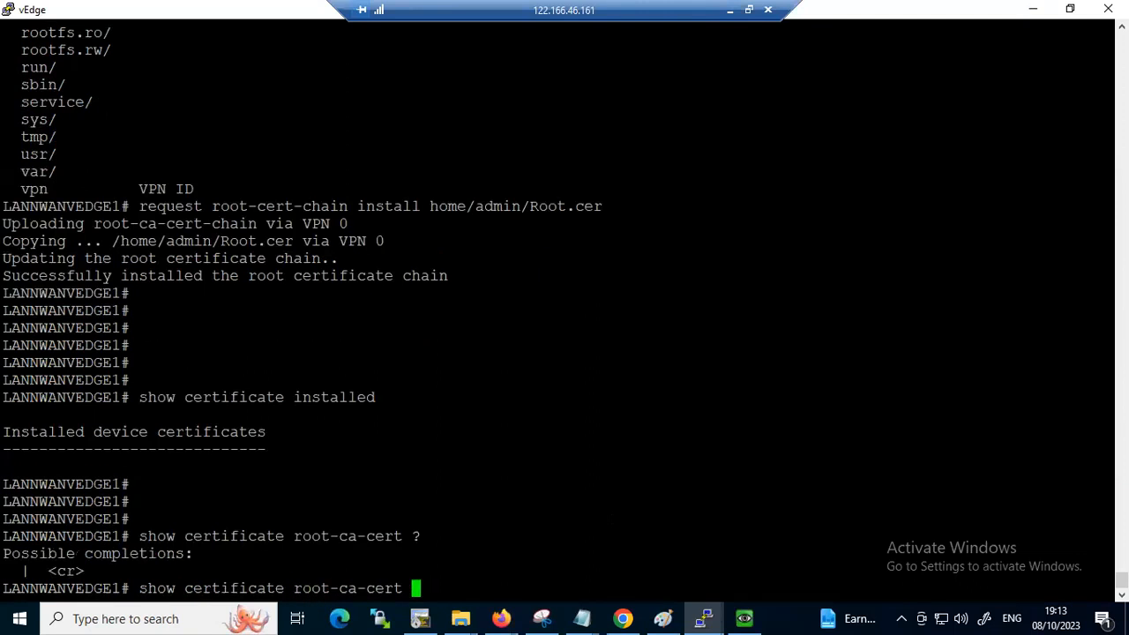
key(Return)
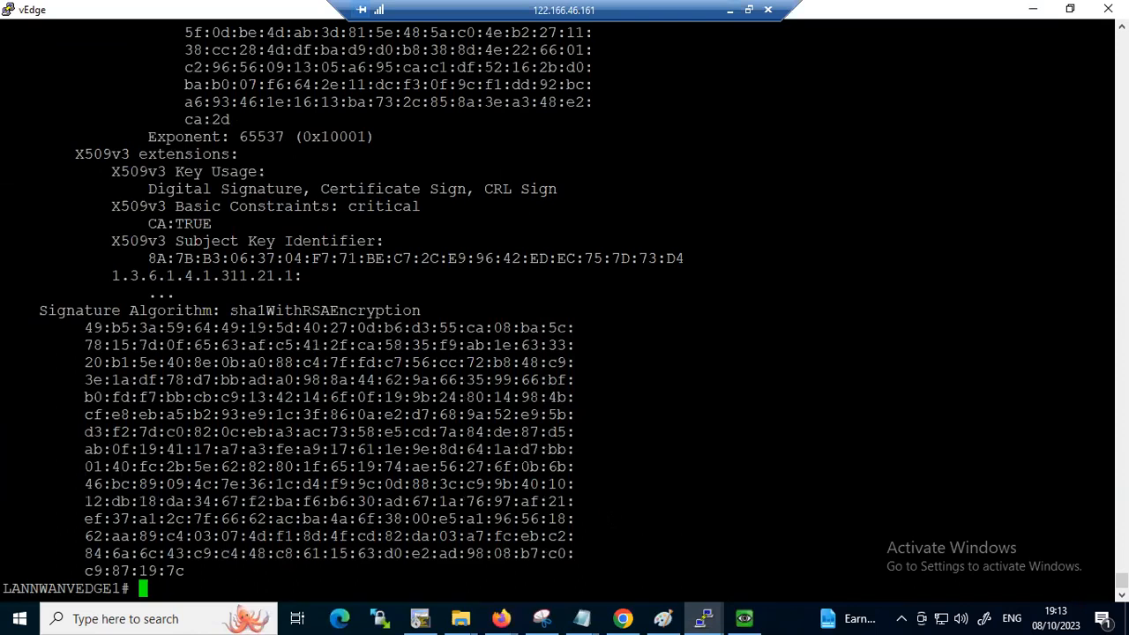
Examine the issuer details of the newest root CA certificate in the output, highlighting the issuer name
scroll(564, 309, up, 10)
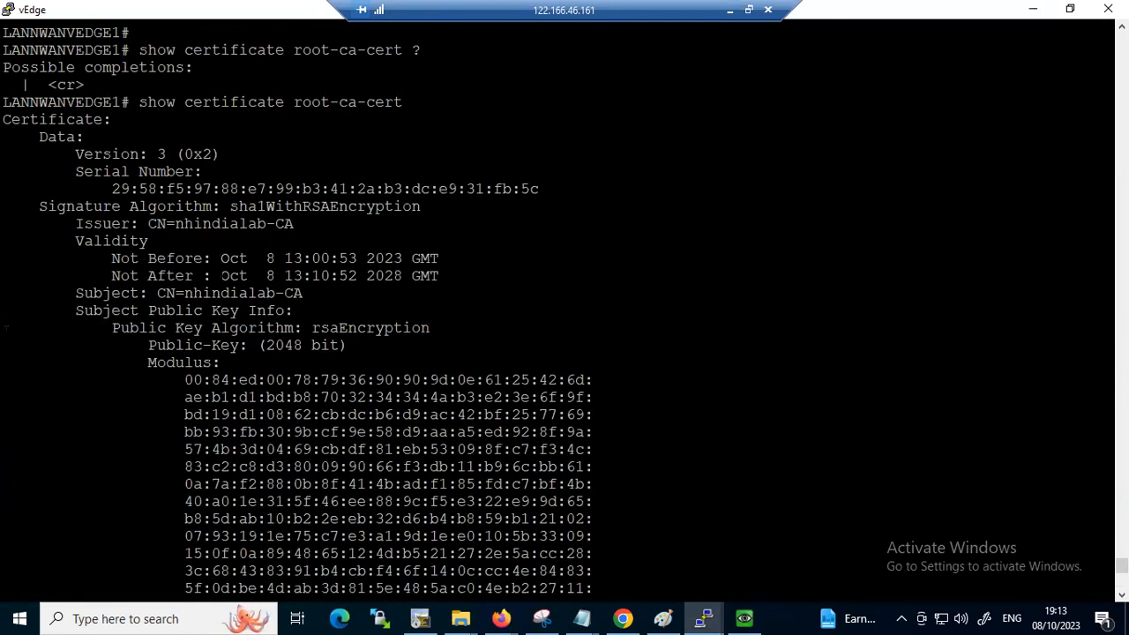
scroll(565, 309, up, 5)
scroll(565, 309, down, 5)
drag(308, 224, 147, 224)
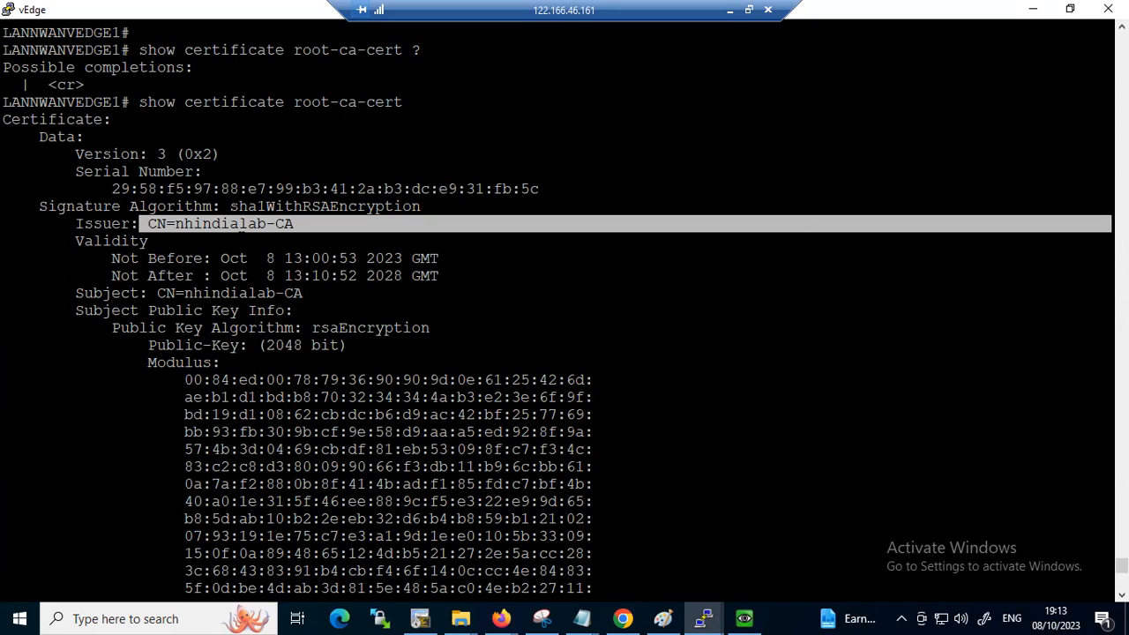
drag(253, 224, 232, 224)
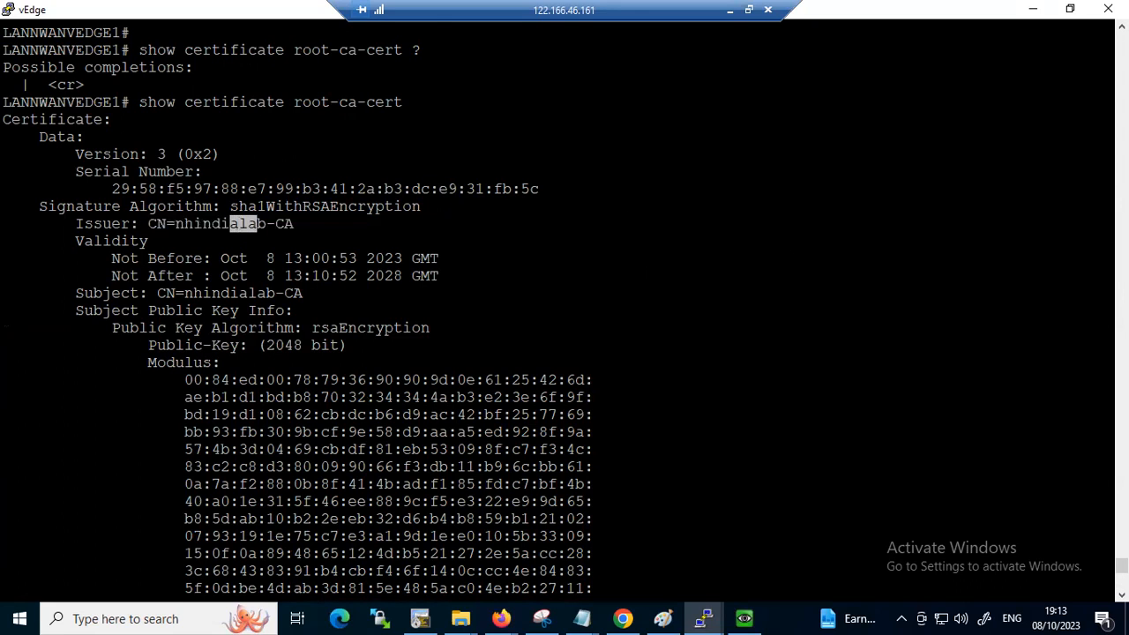
scroll(565, 309, down, 10)
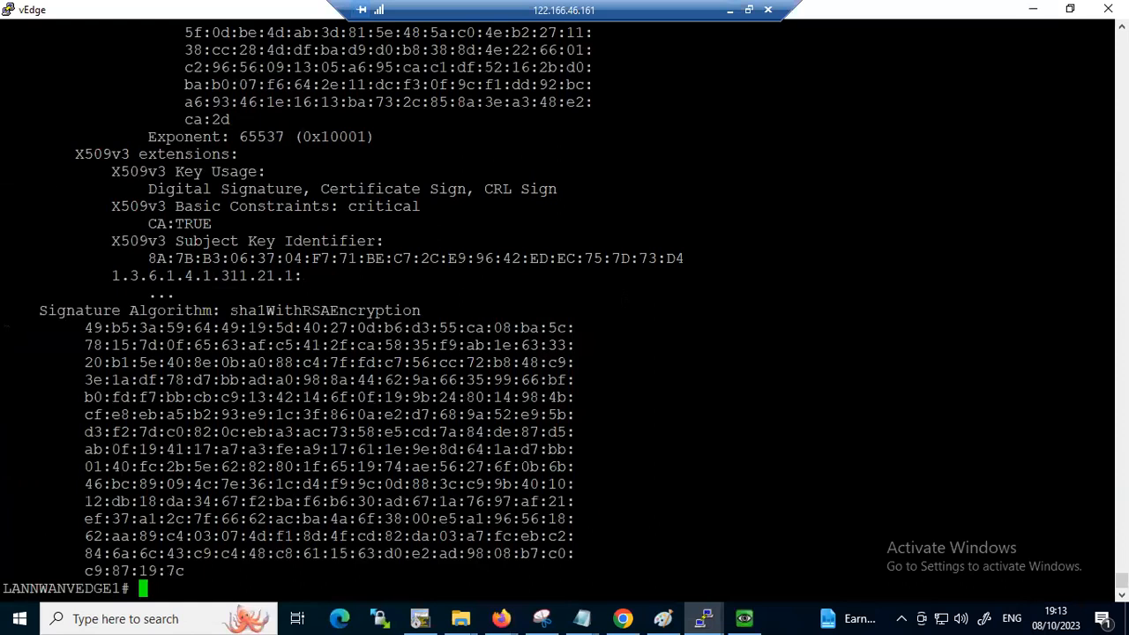
key(Return)
key(Return)
key(Return)
key(Return)
key(Return)
key(Return)
key(Return)
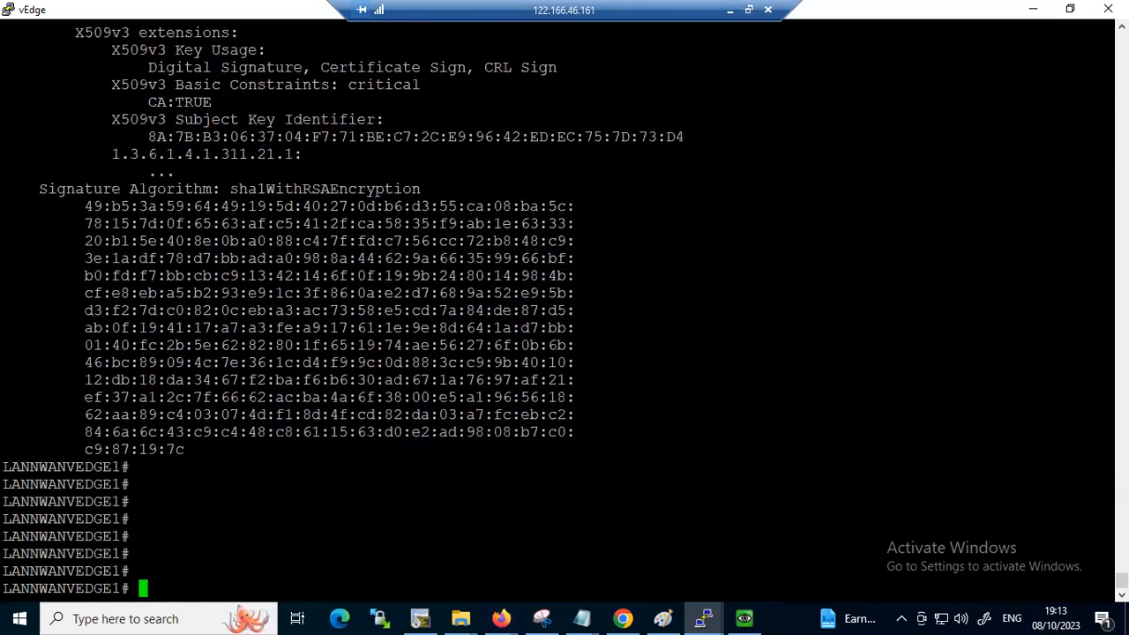
click(725, 10)
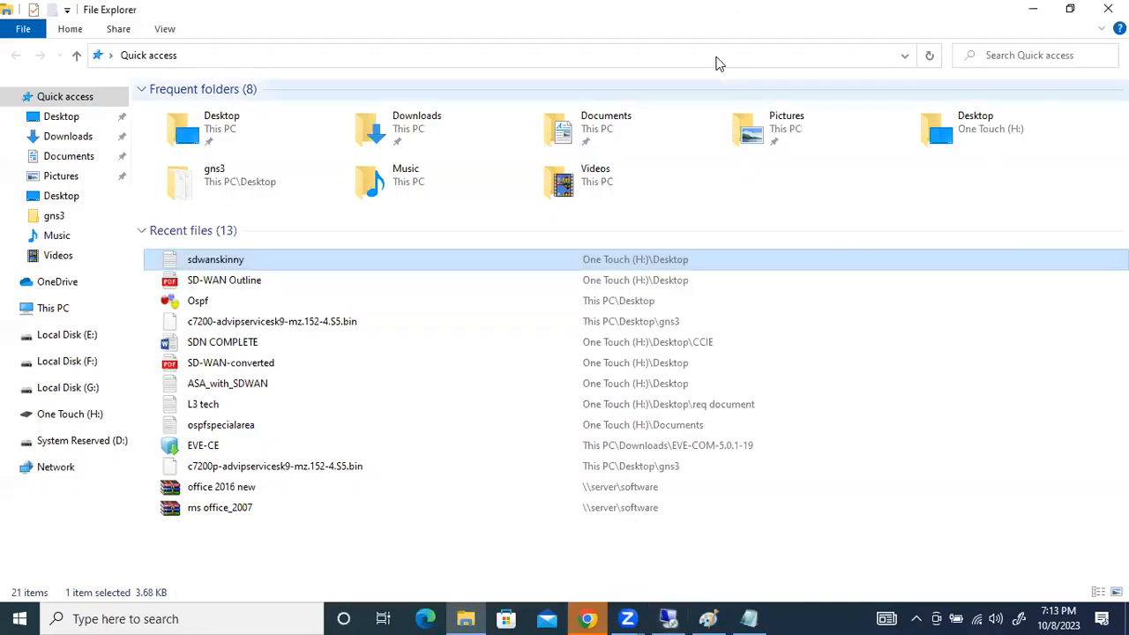
click(1025, 13)
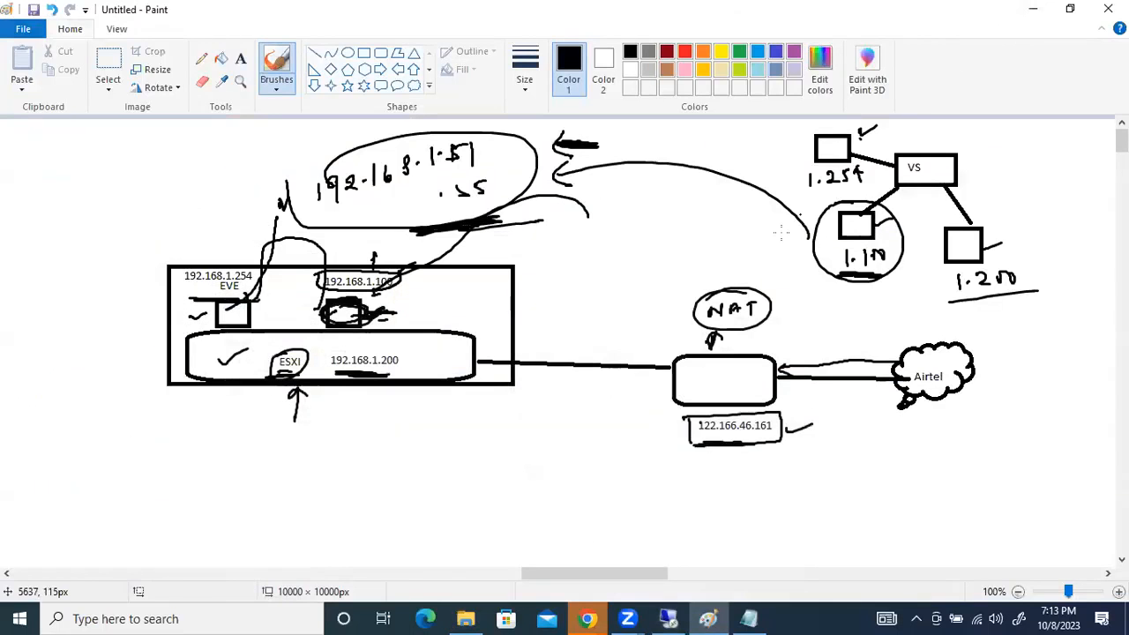
click(672, 617)
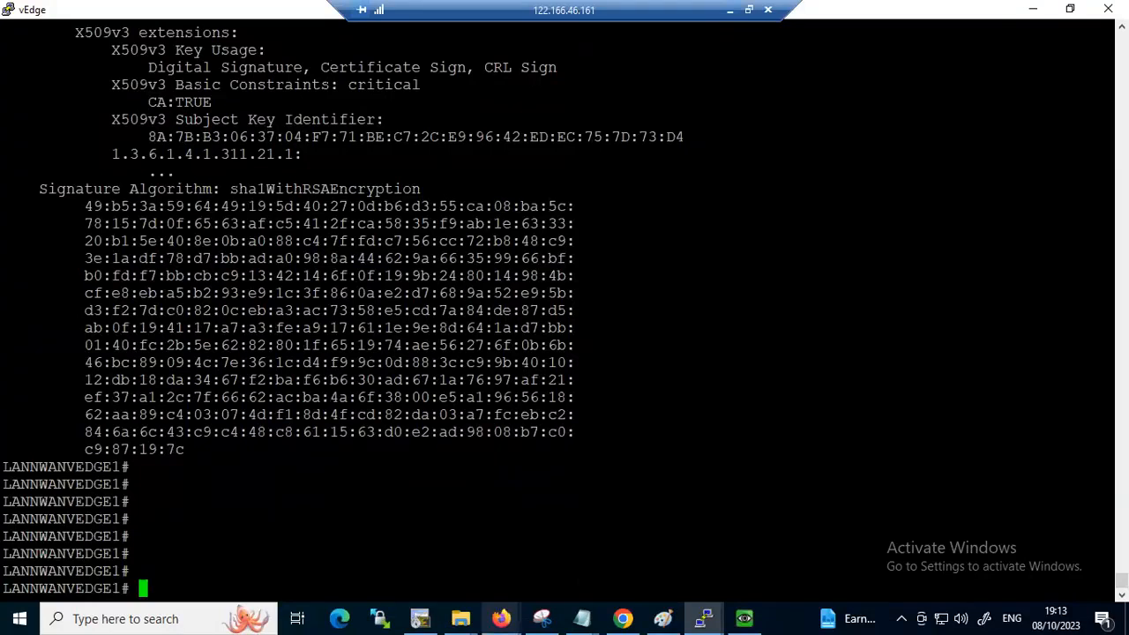
Minimize the vManage browser, the Winserver console and the New folder window to reach the remote desktop, and refresh it
click(624, 617)
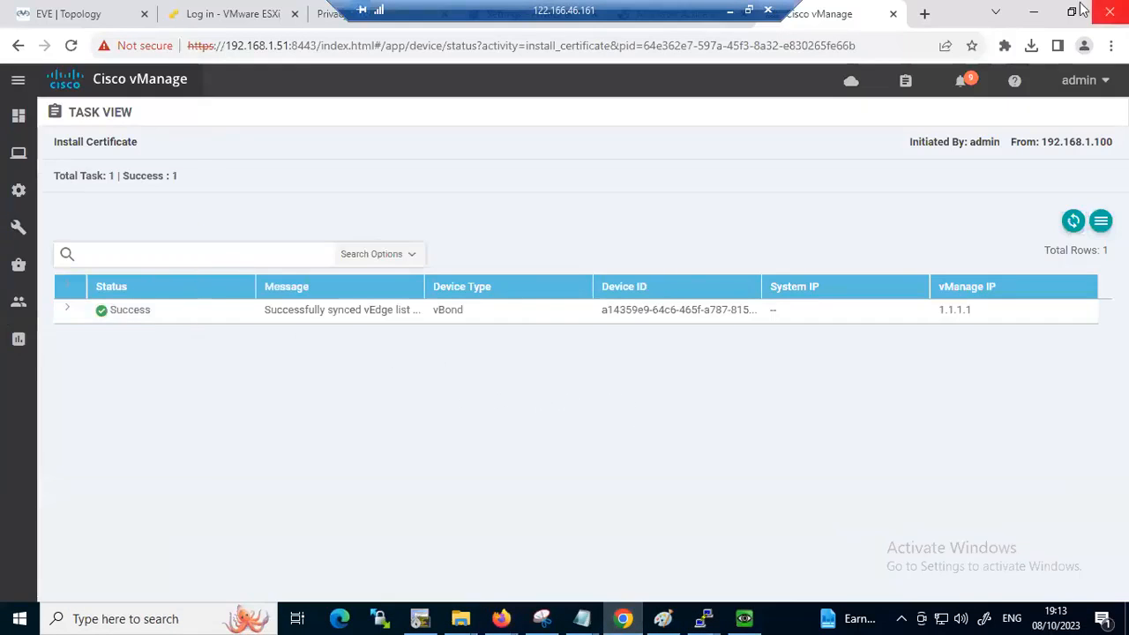
click(1044, 12)
click(1043, 11)
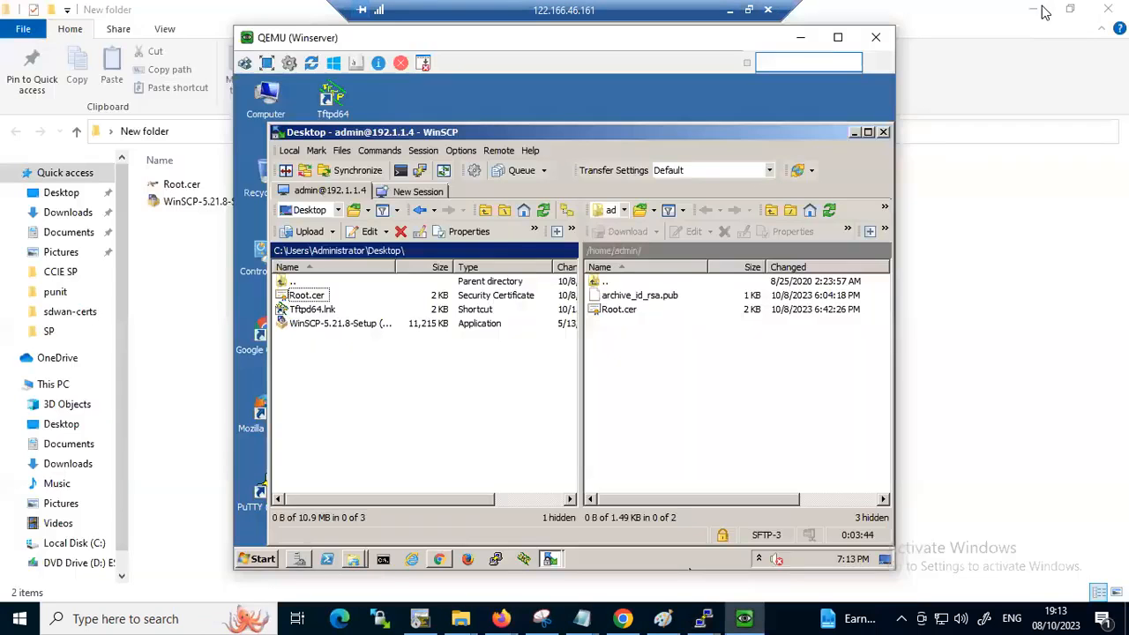
click(800, 37)
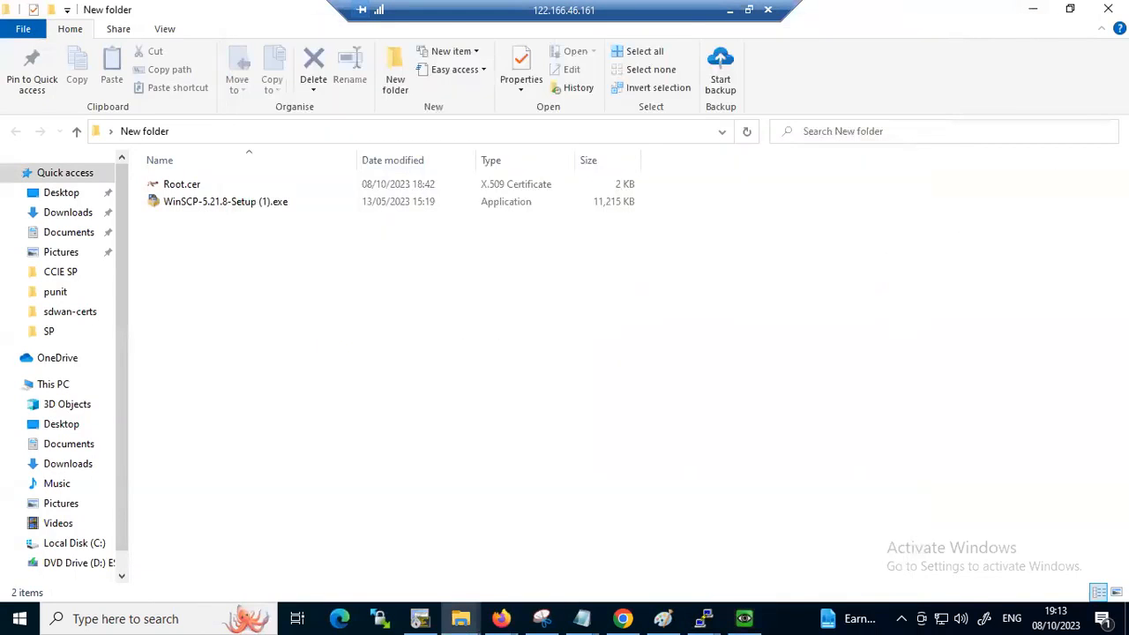
click(1032, 9)
click(525, 423)
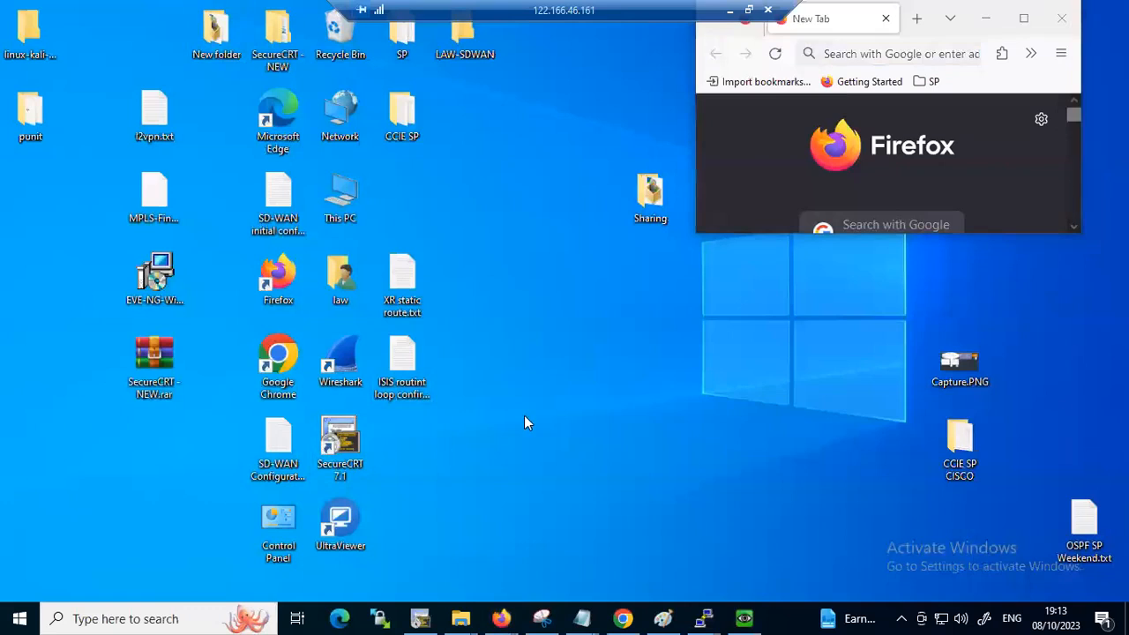
right_click(544, 365)
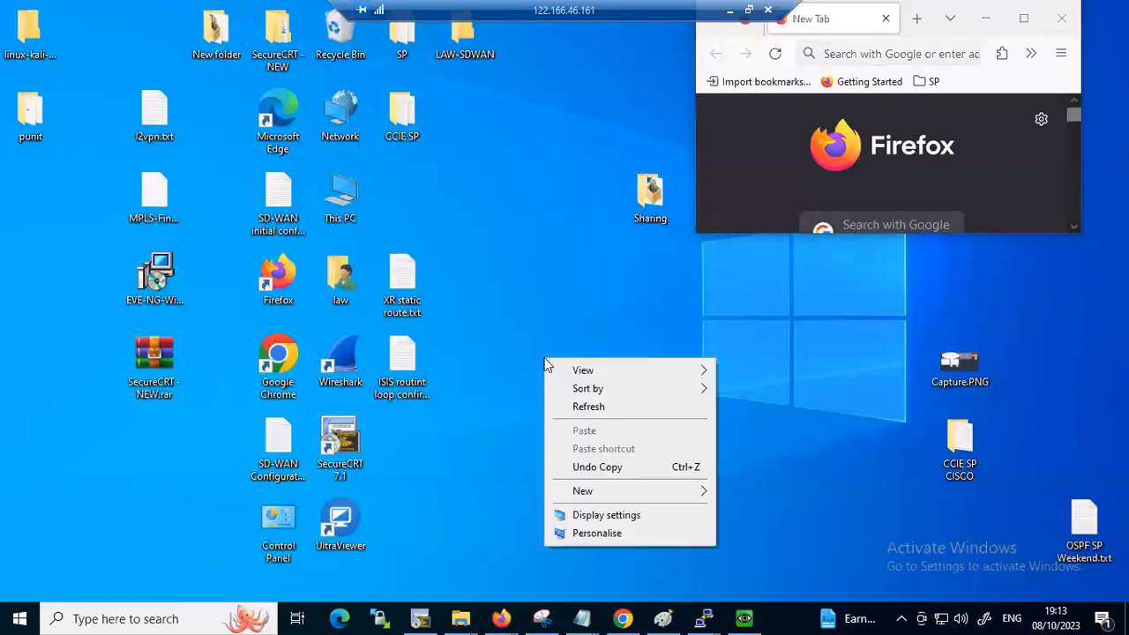
click(607, 409)
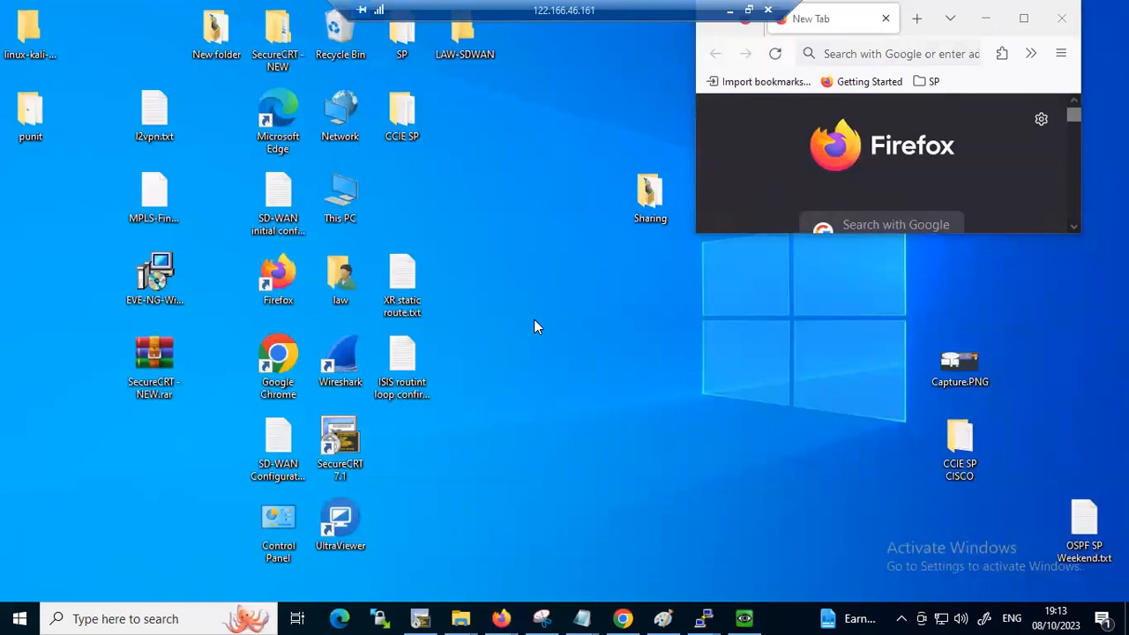
Look through the remote desktop's items starting with S, and check the contents of the LAW-SDWAN folder before closing it
key(s)
key(s)
key(s)
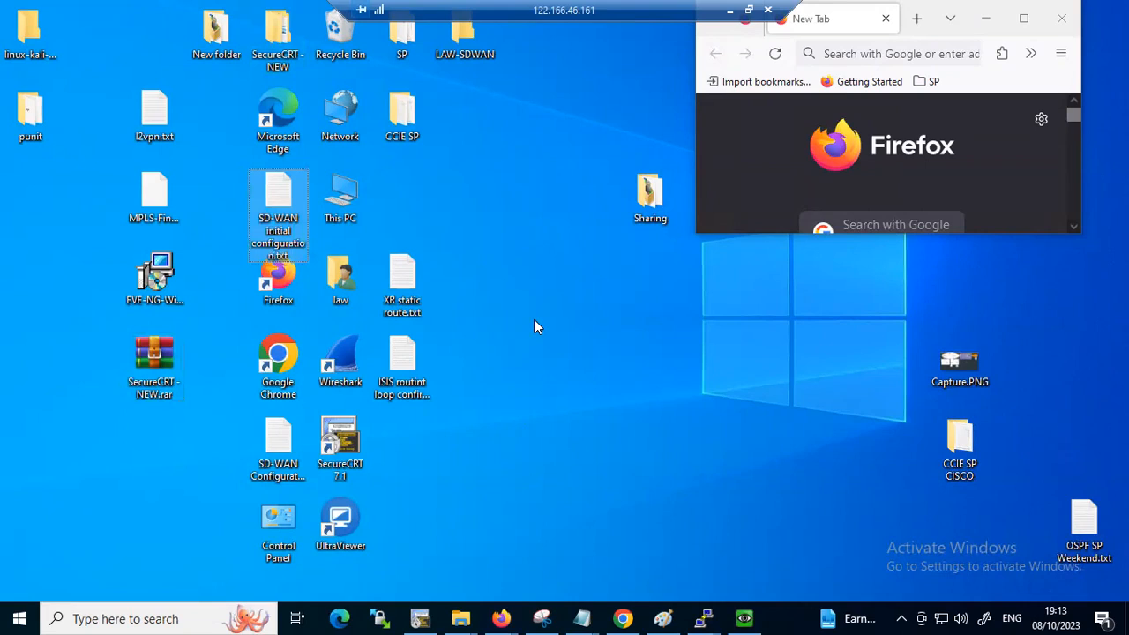
key(s)
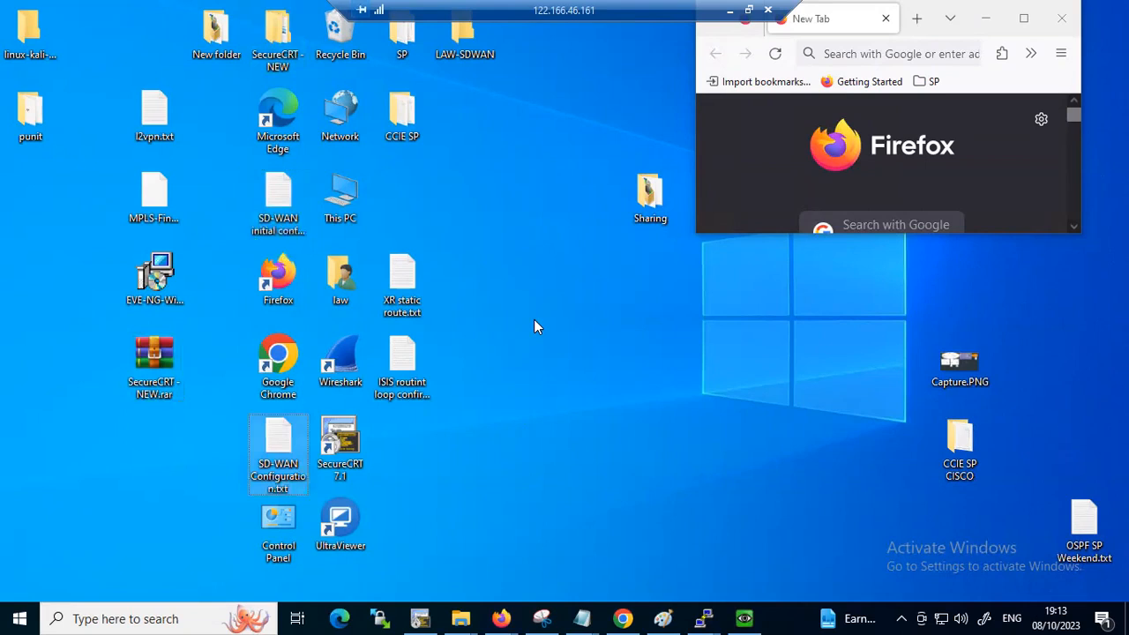
key(s)
key(s)
key(s)
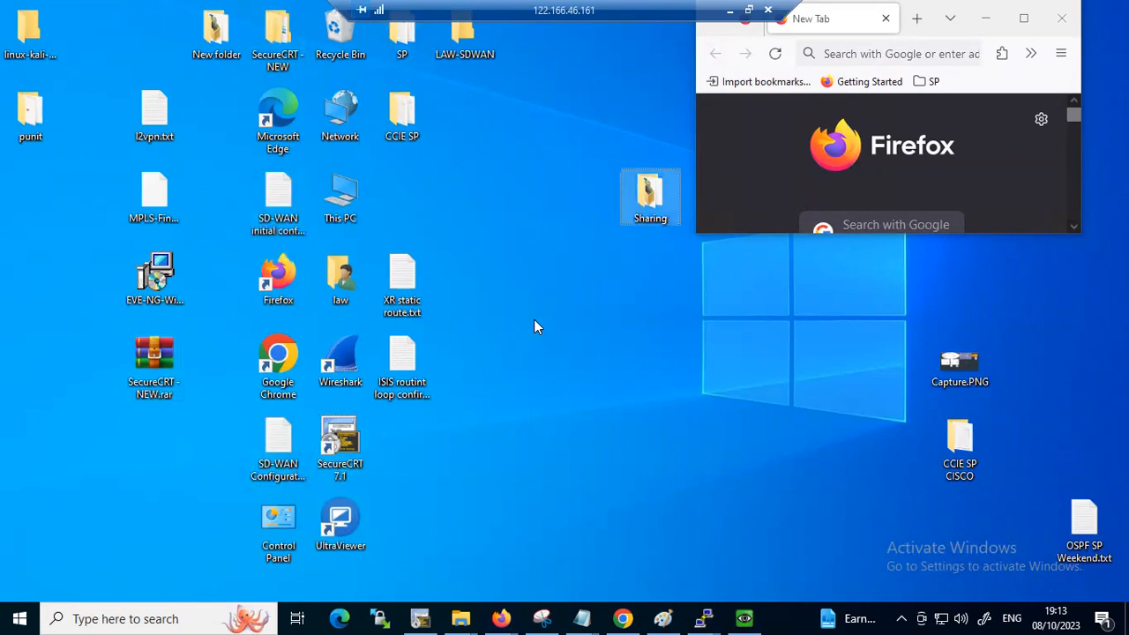
key(s)
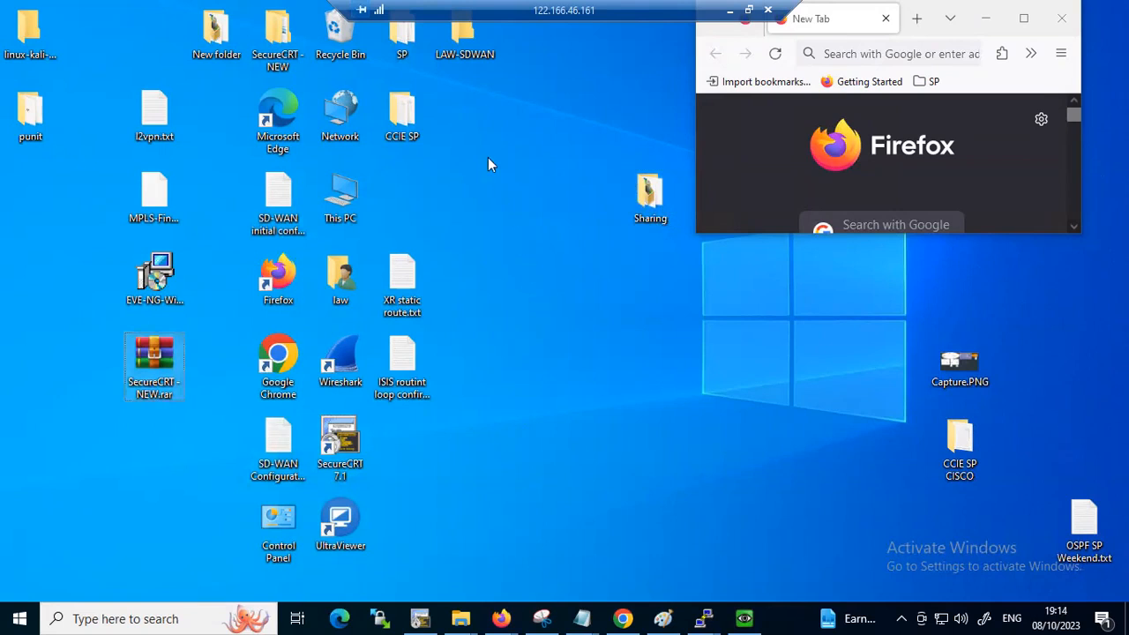
key(s)
double_click(462, 44)
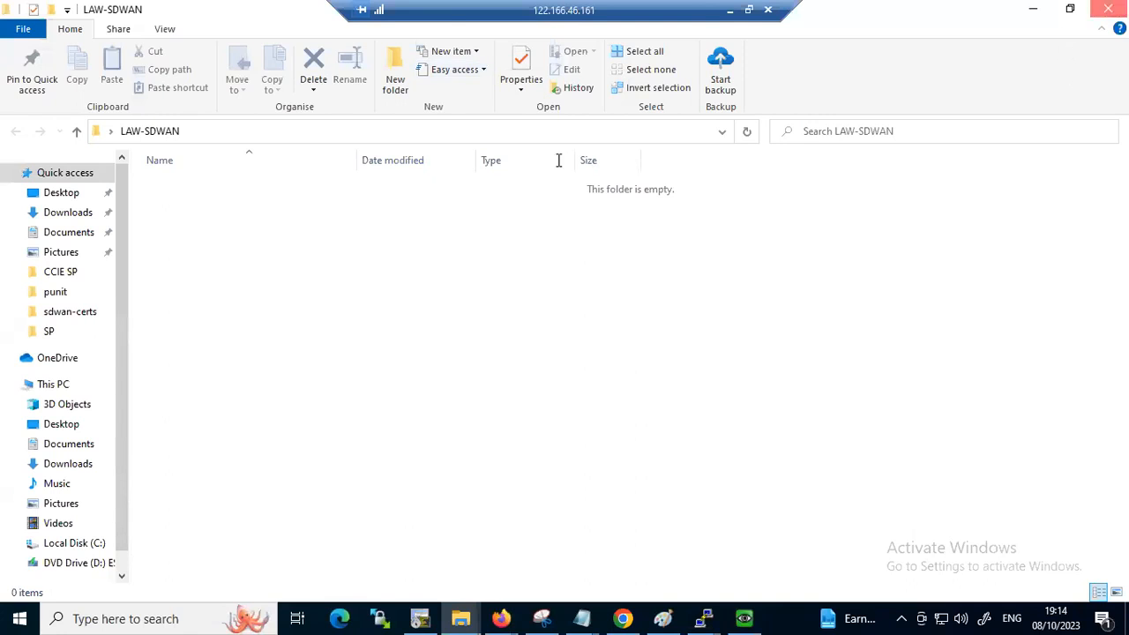
key(alt+F4)
Search the remote computer for "serial" and open the folder that contains serialFile.viptela
click(79, 617)
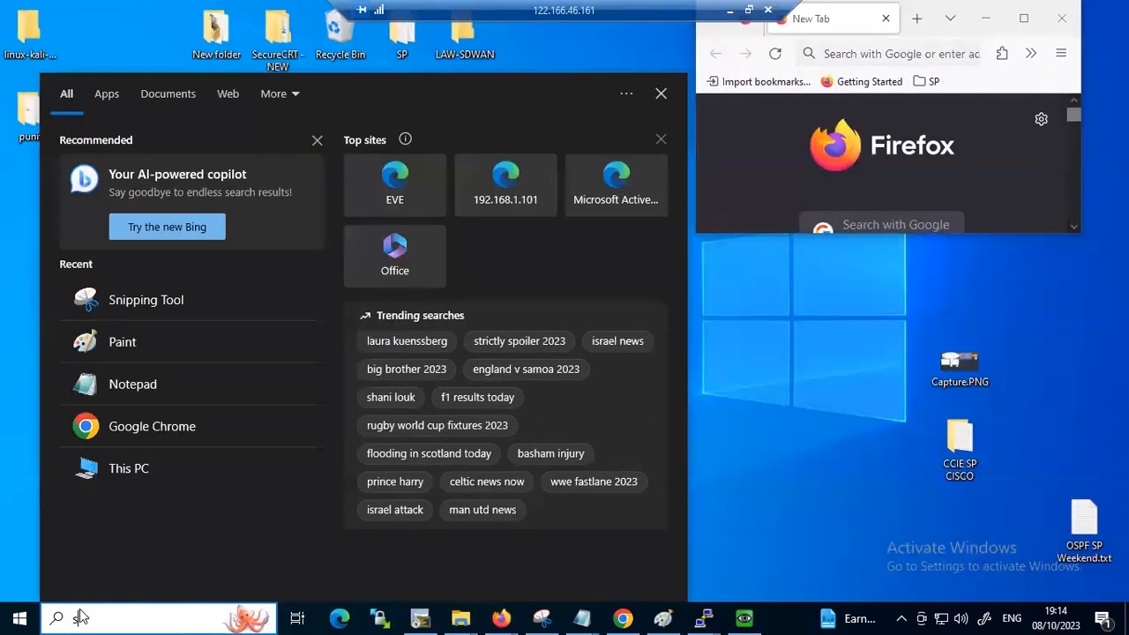
text(seri)
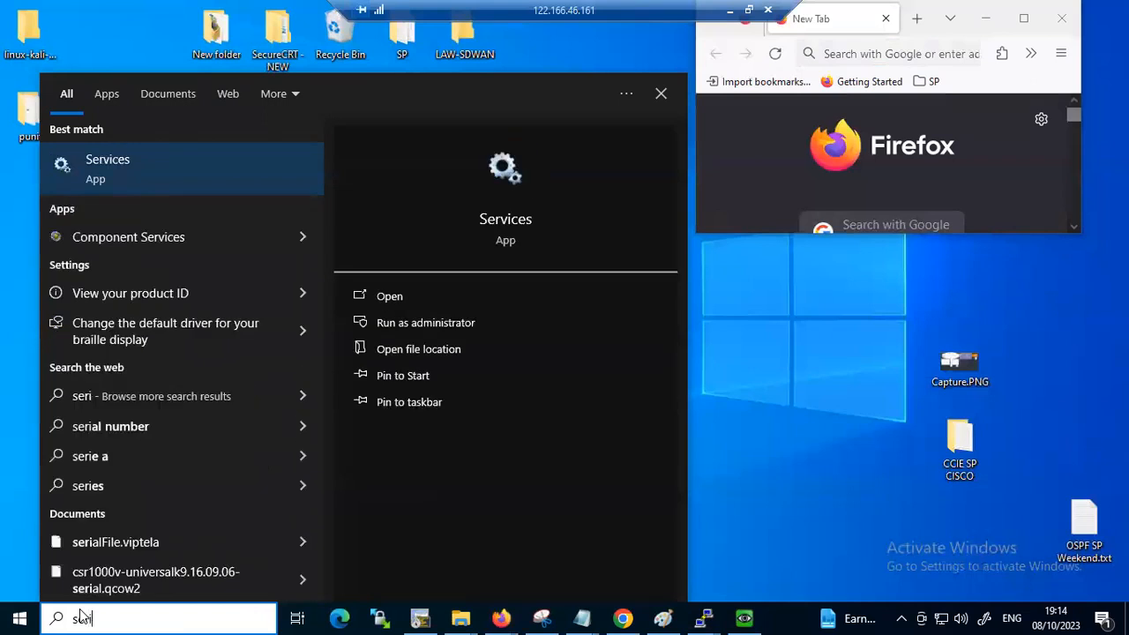
text(al)
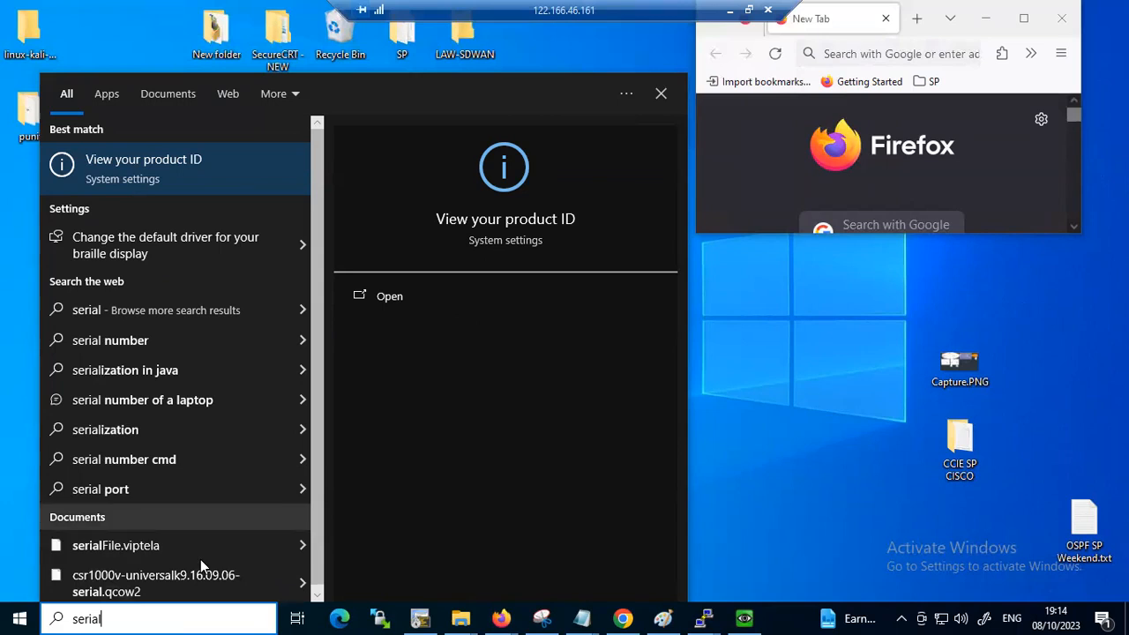
click(301, 545)
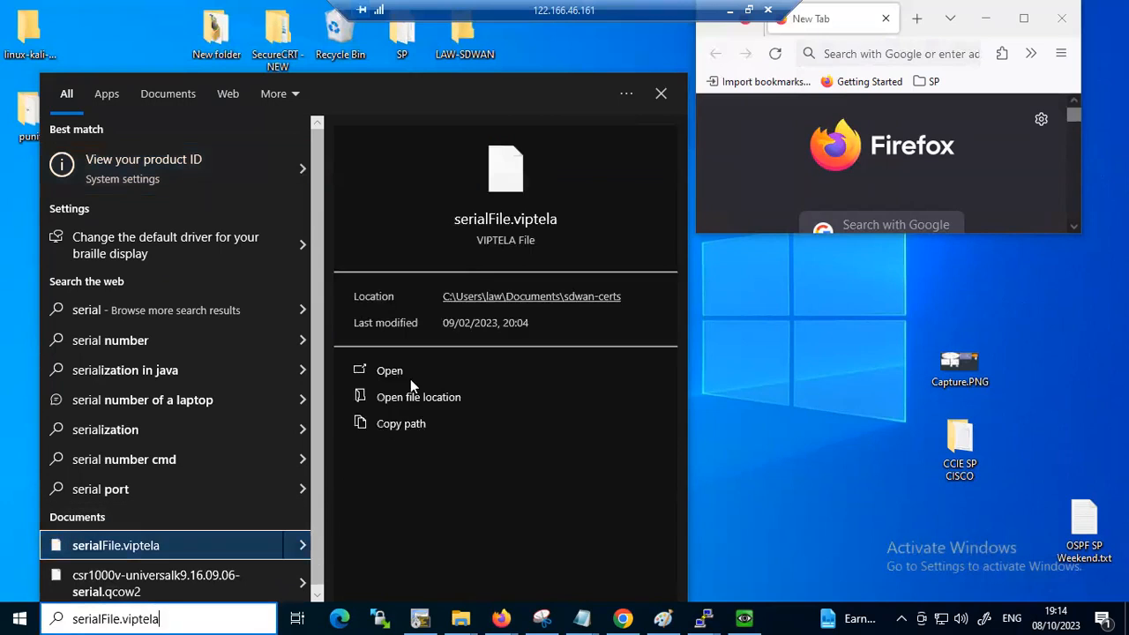
click(529, 297)
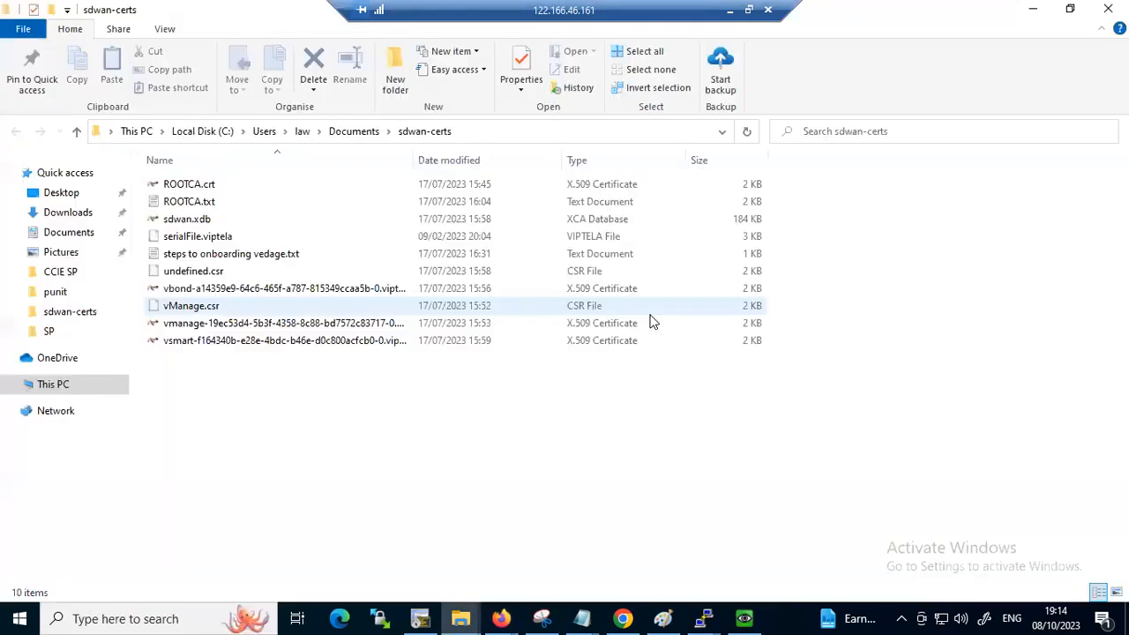
Copy serialFile.viptela from the sdwan-certs folder to the Desktop folder
click(198, 238)
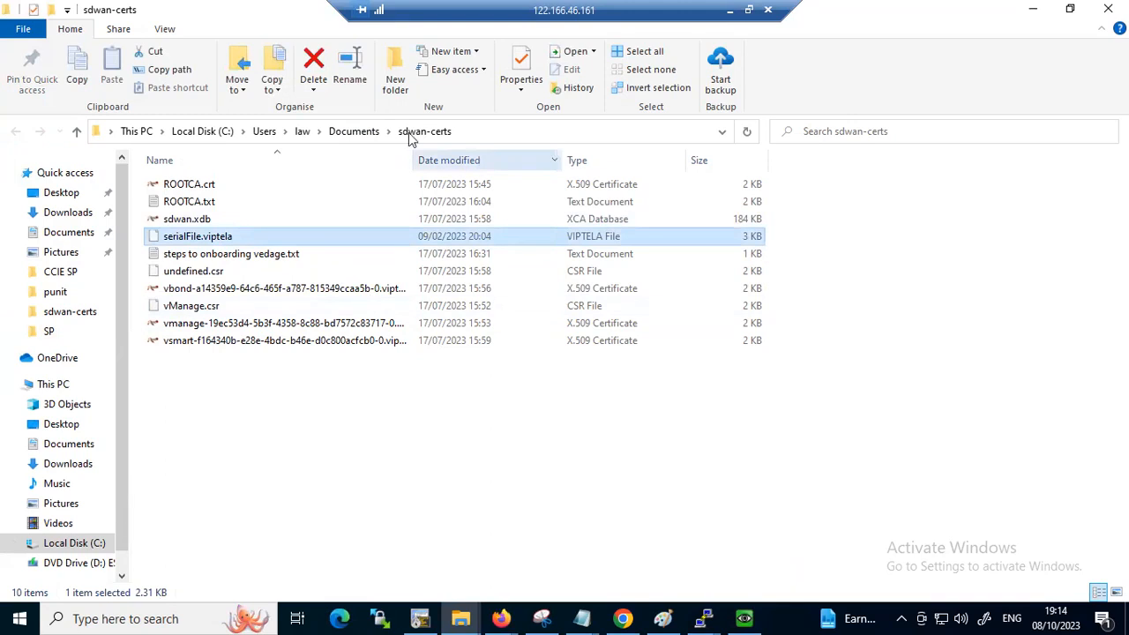
right_click(186, 237)
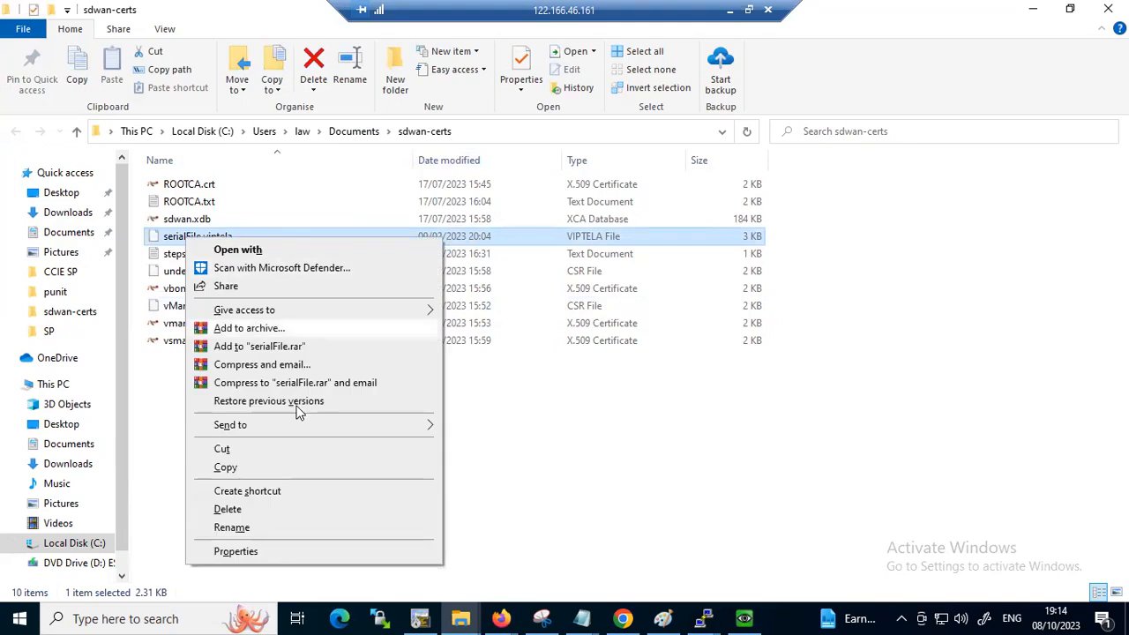
click(269, 468)
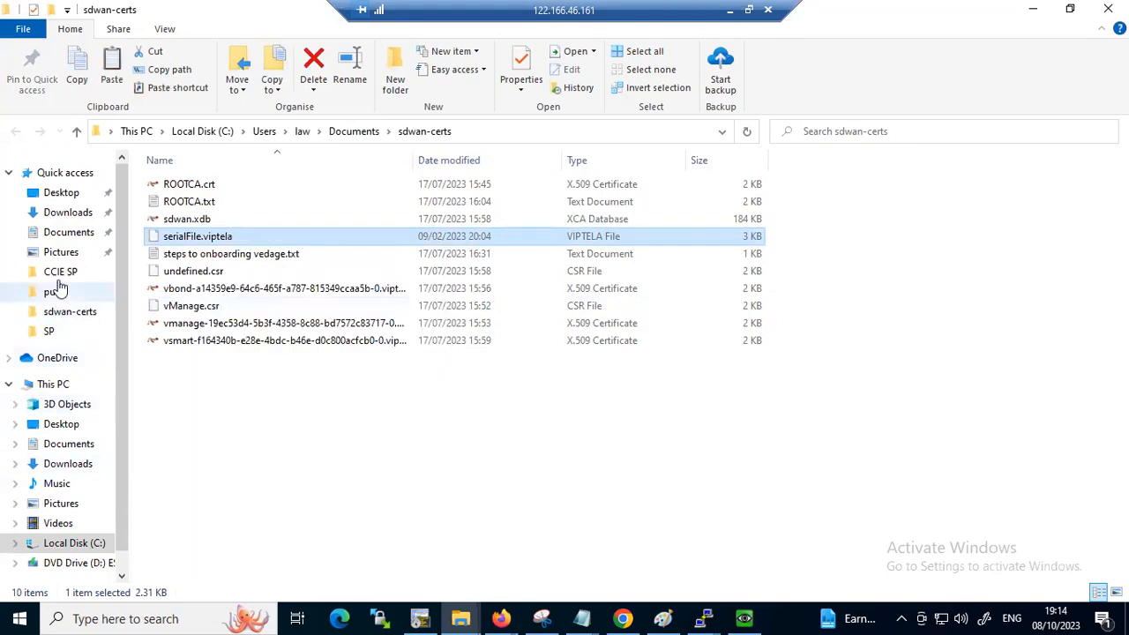
click(61, 192)
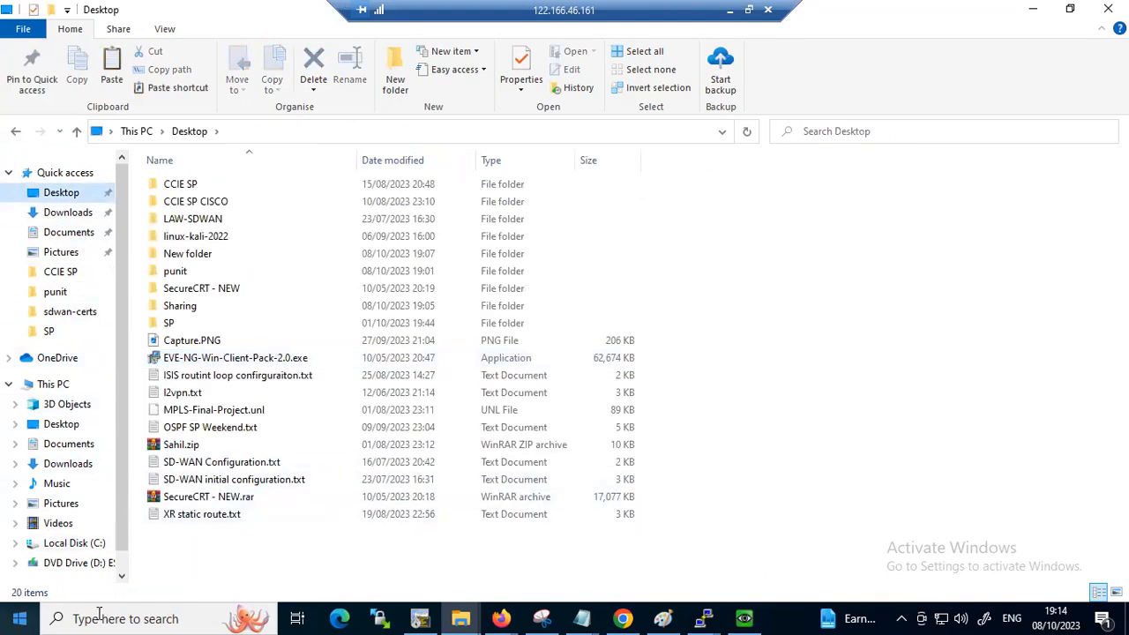
right_click(199, 561)
click(238, 438)
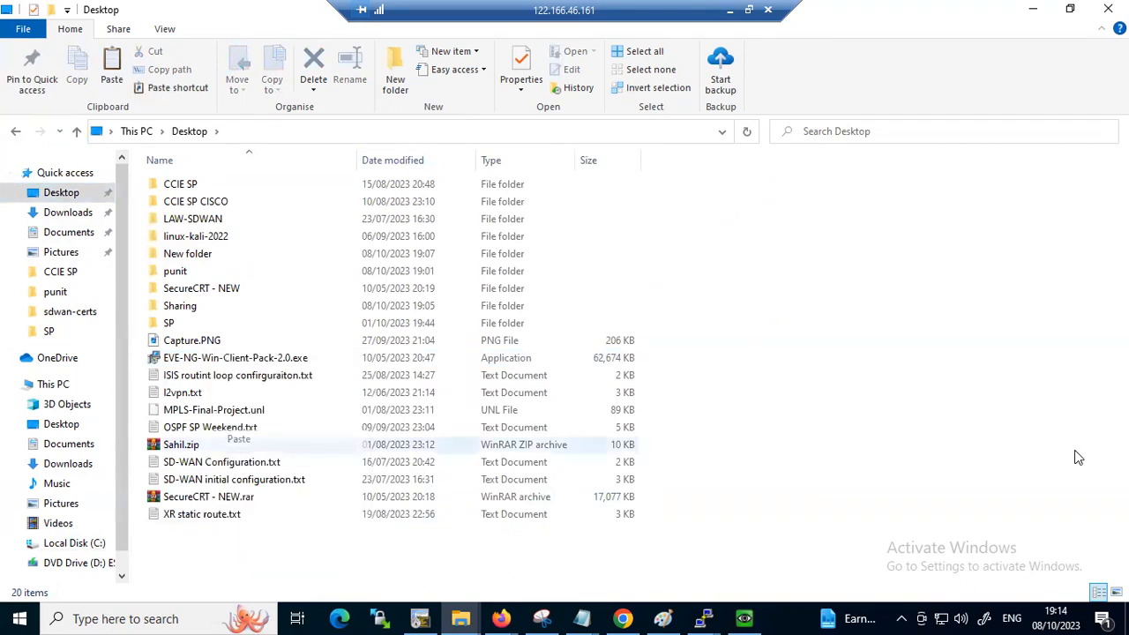
click(915, 434)
Switch to vManage, show the device configuration page, and start a WAN Edge List upload
click(623, 618)
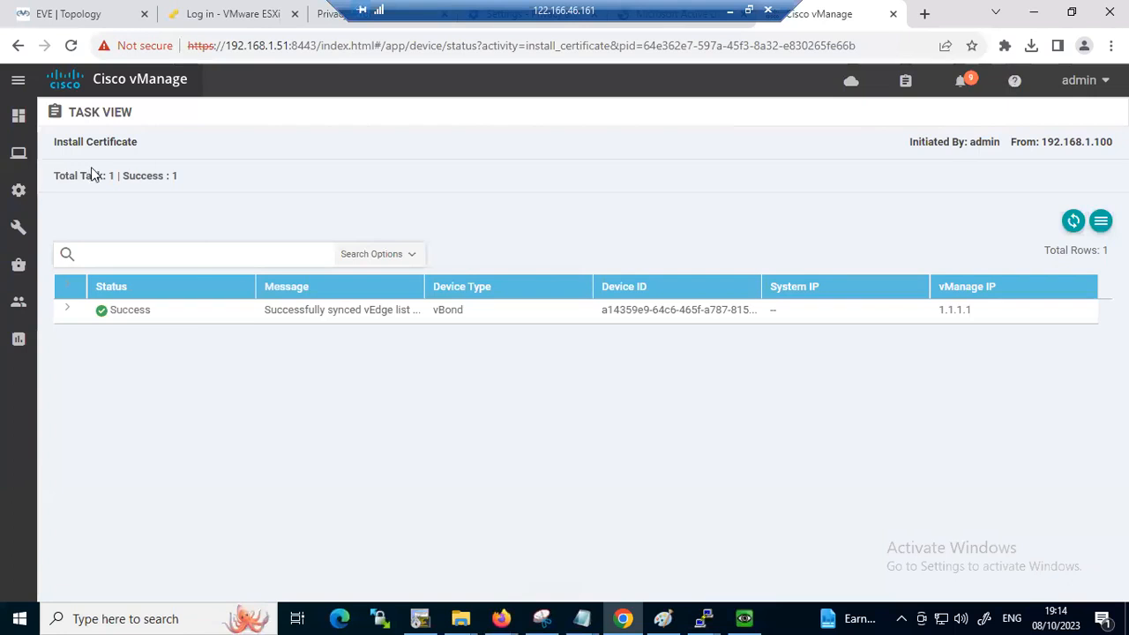
mouse_move(18, 189)
click(73, 231)
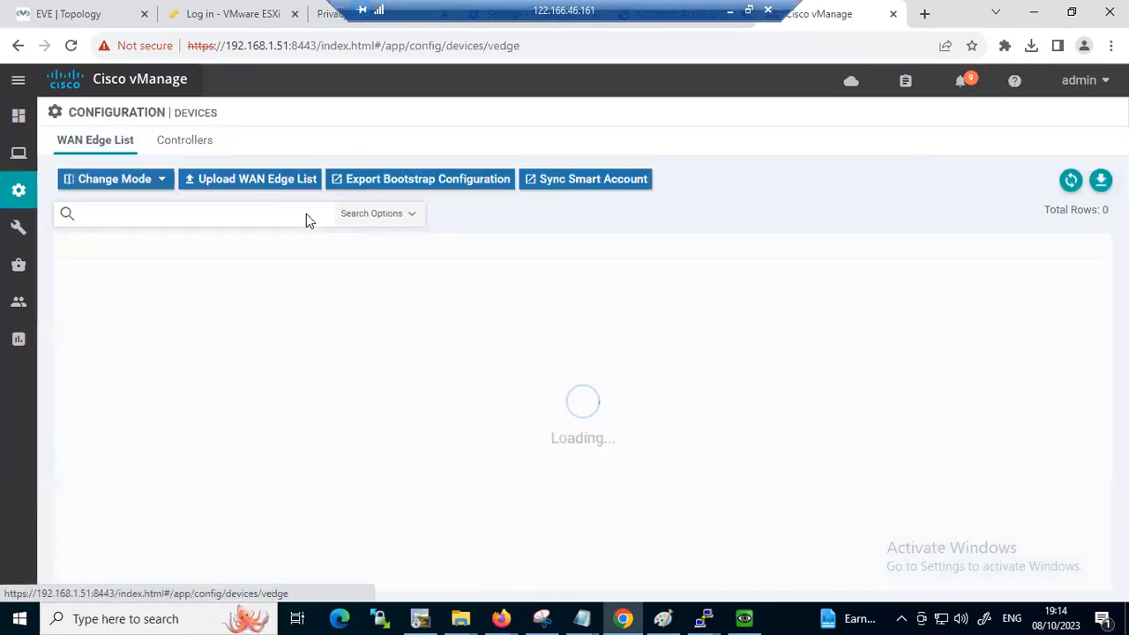
click(221, 184)
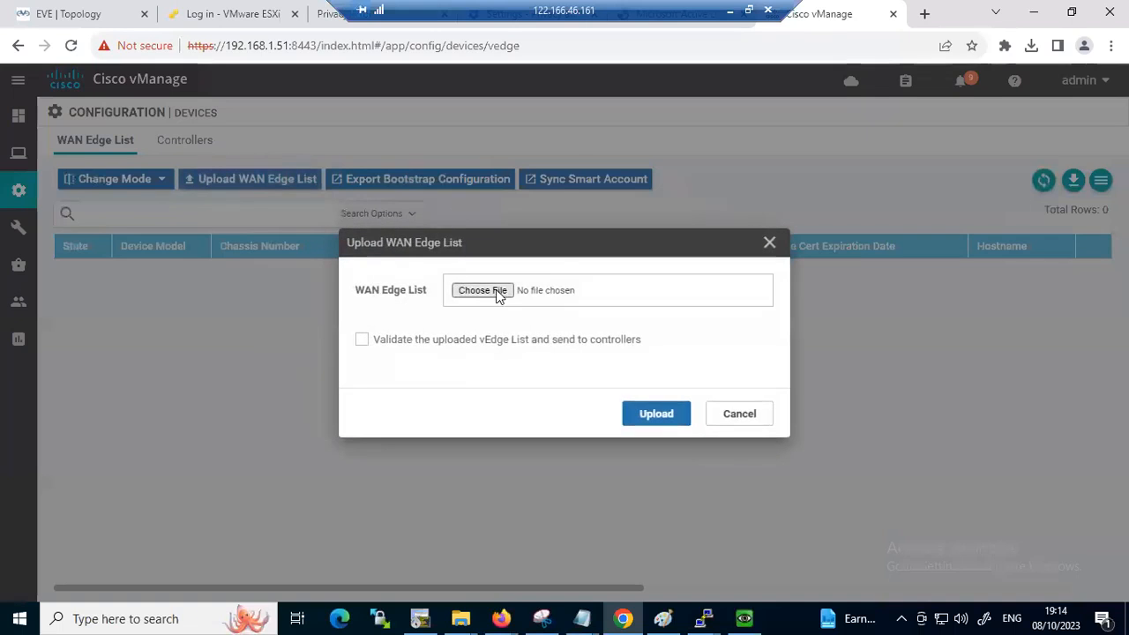
Choose serialFile.viptela from the Desktop as the WAN Edge List file
click(495, 289)
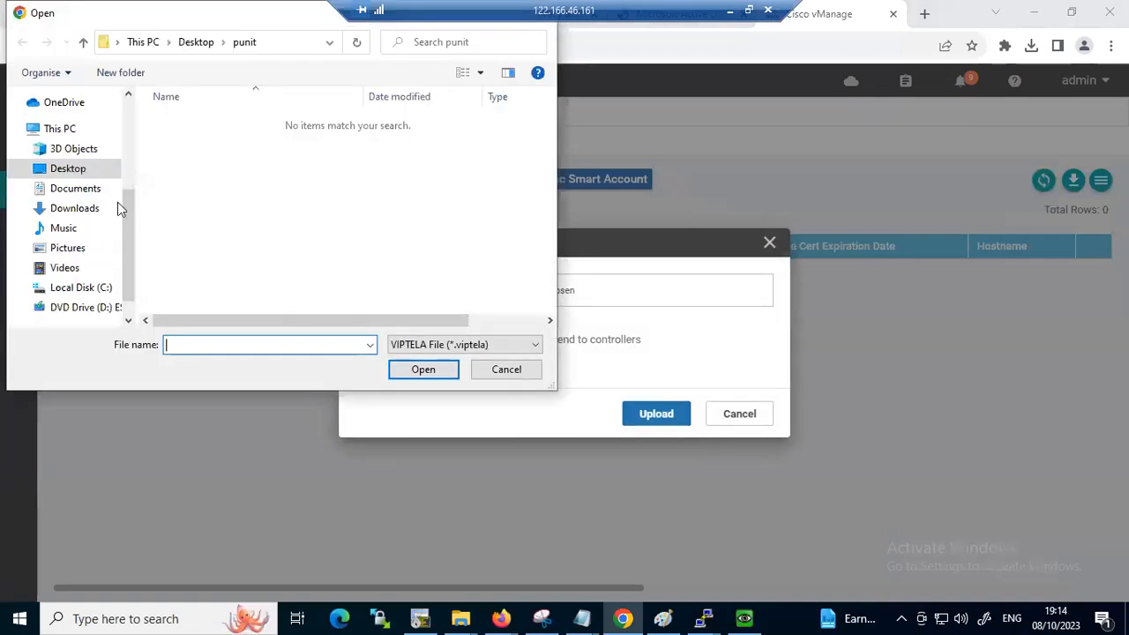
click(71, 169)
click(482, 345)
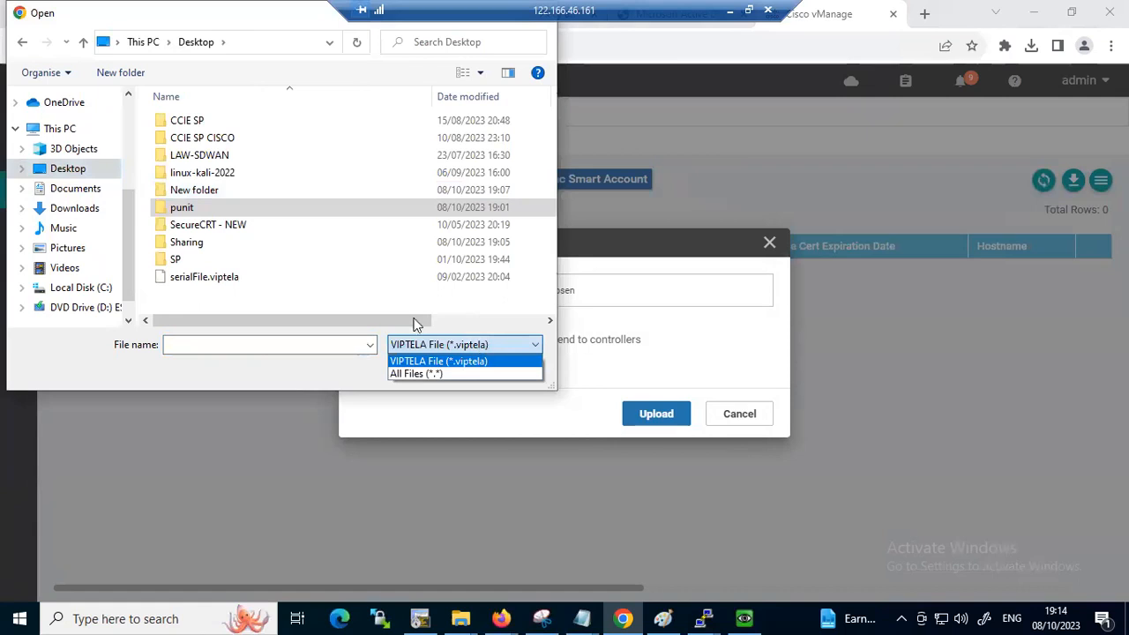
click(203, 281)
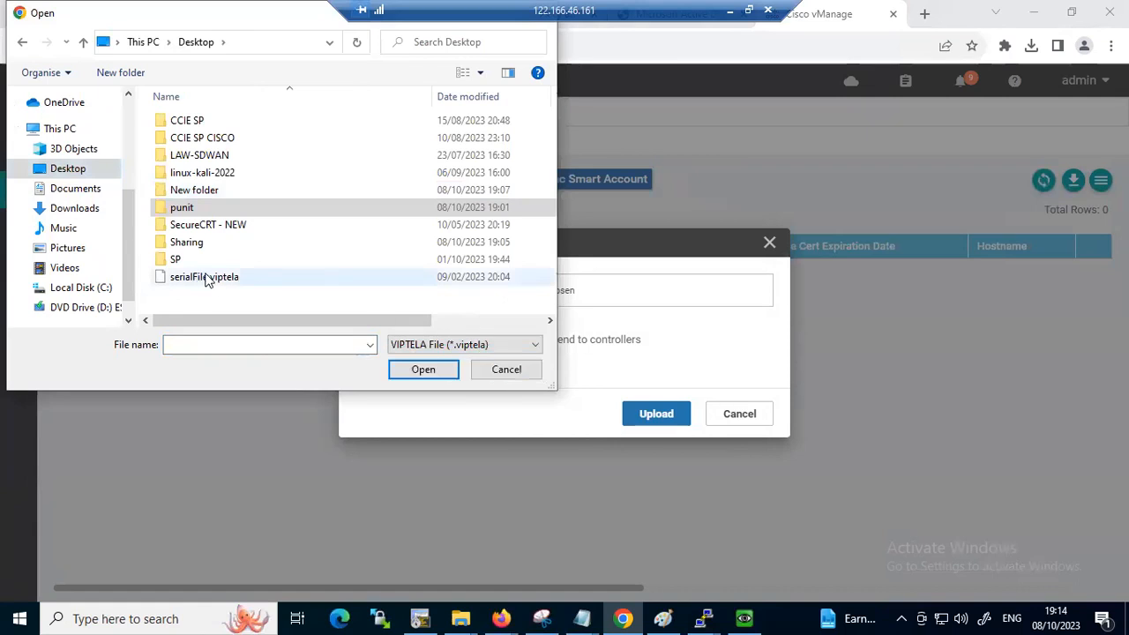
click(426, 370)
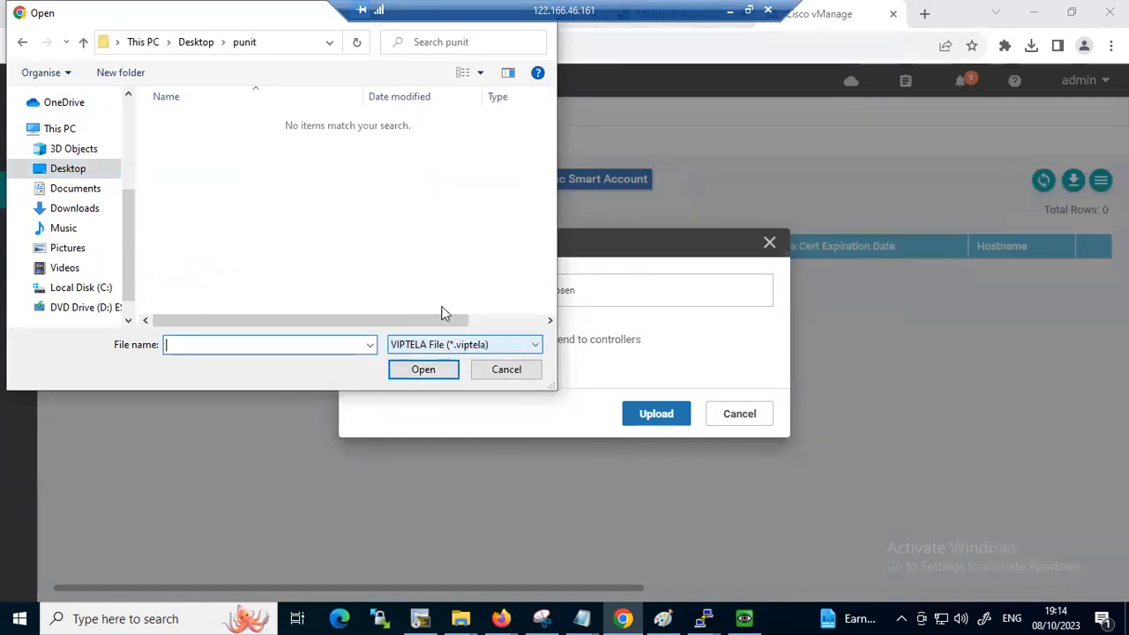
click(204, 44)
click(187, 280)
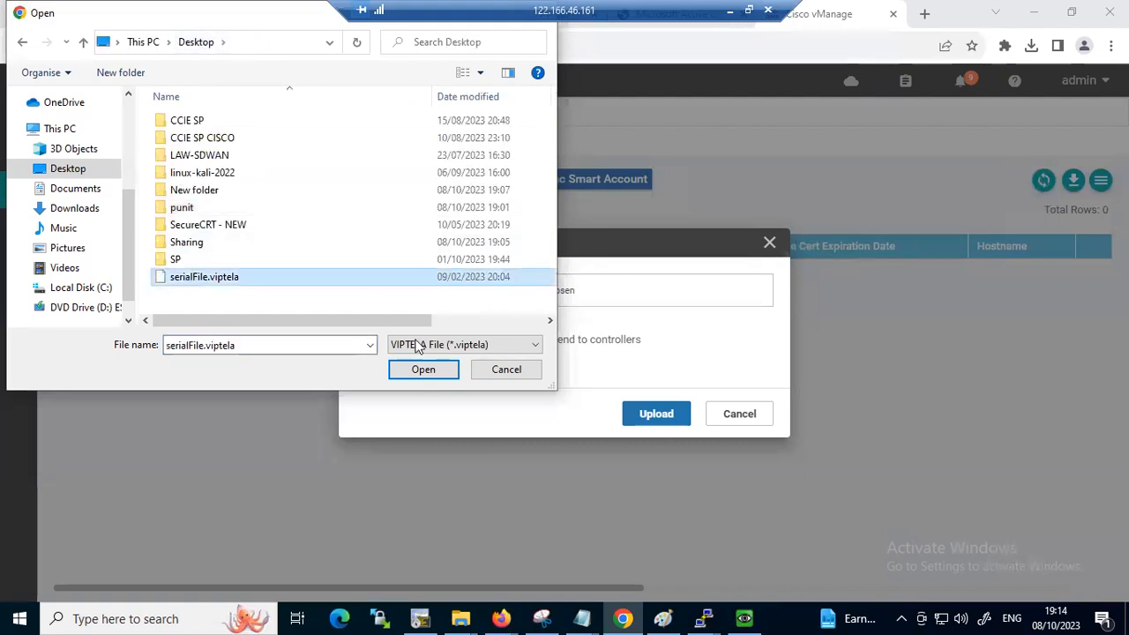
click(414, 376)
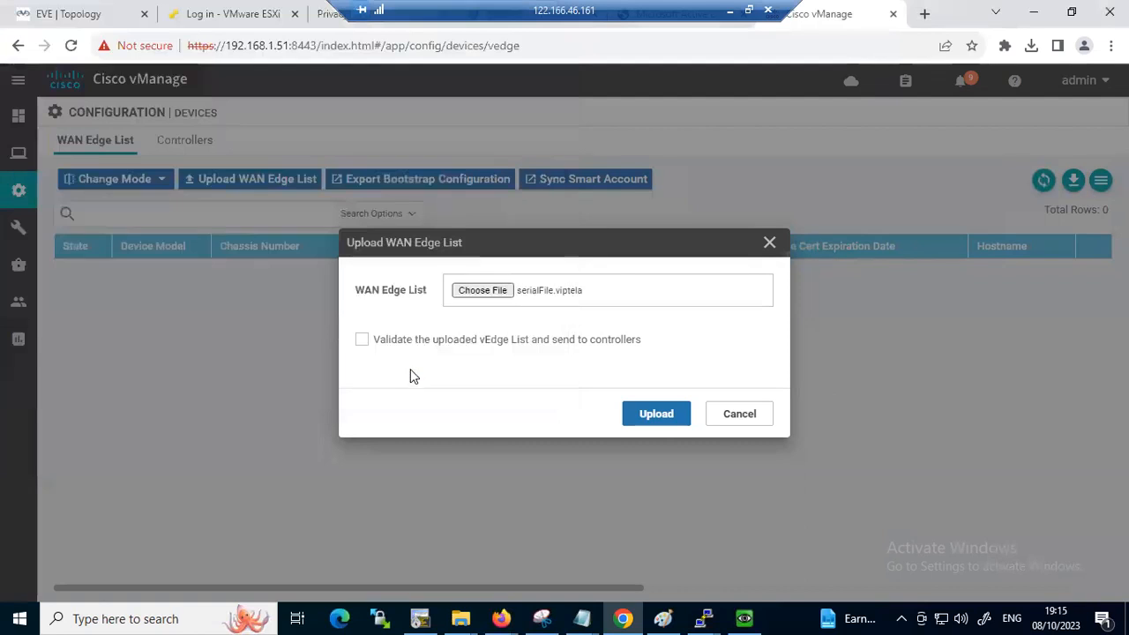
Upload the WAN Edge List with validation and sending to controllers enabled, and acknowledge the upload result
click(362, 343)
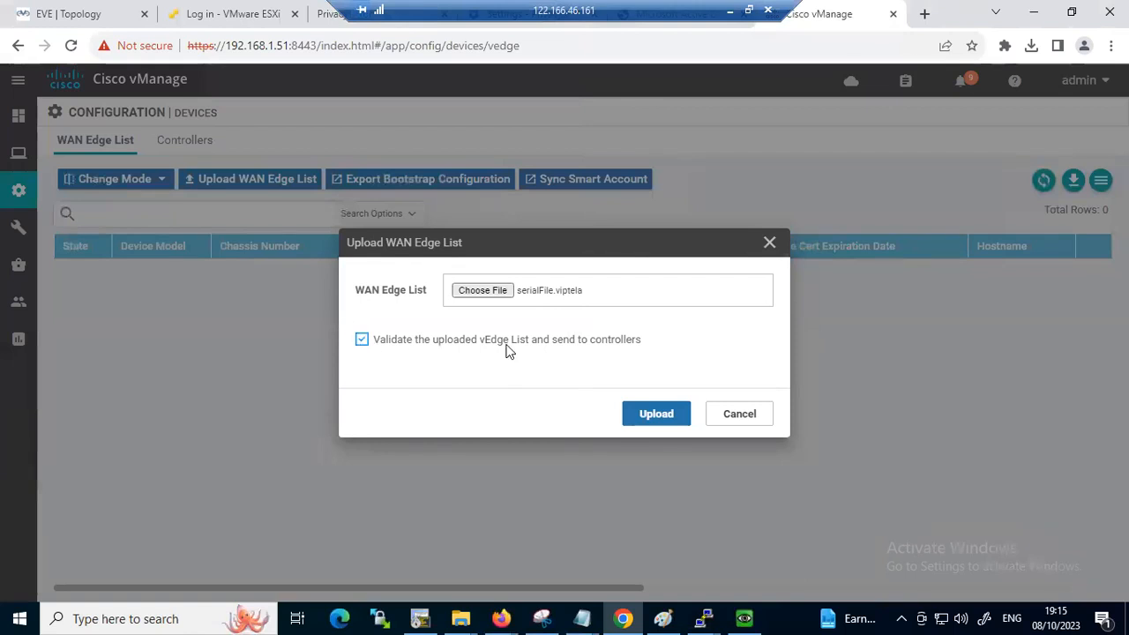
click(655, 413)
click(653, 427)
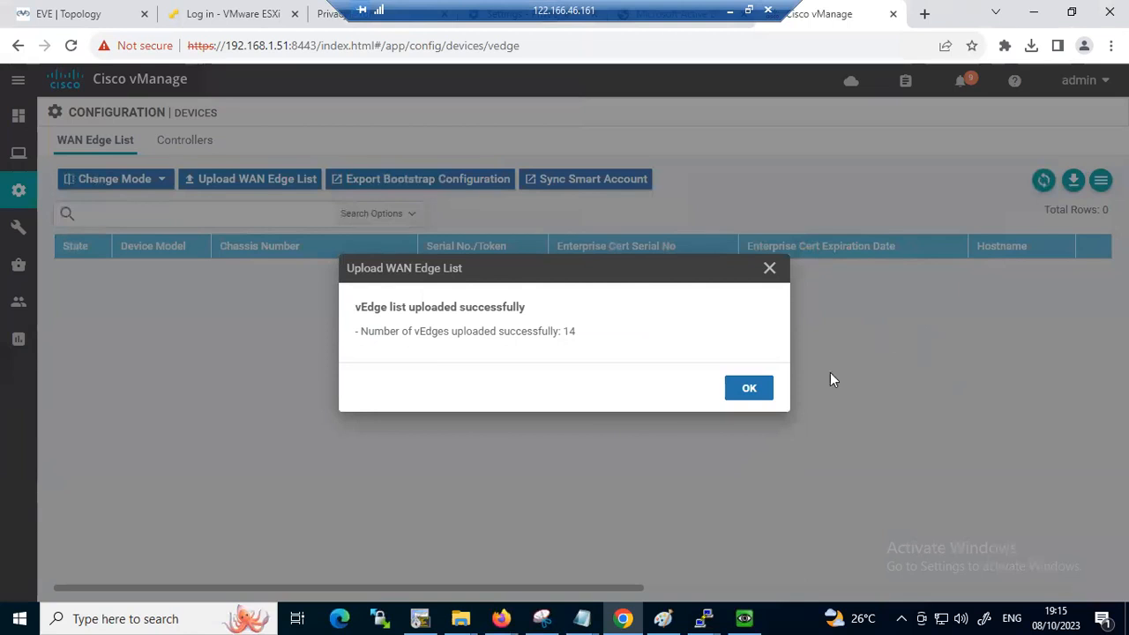
click(766, 388)
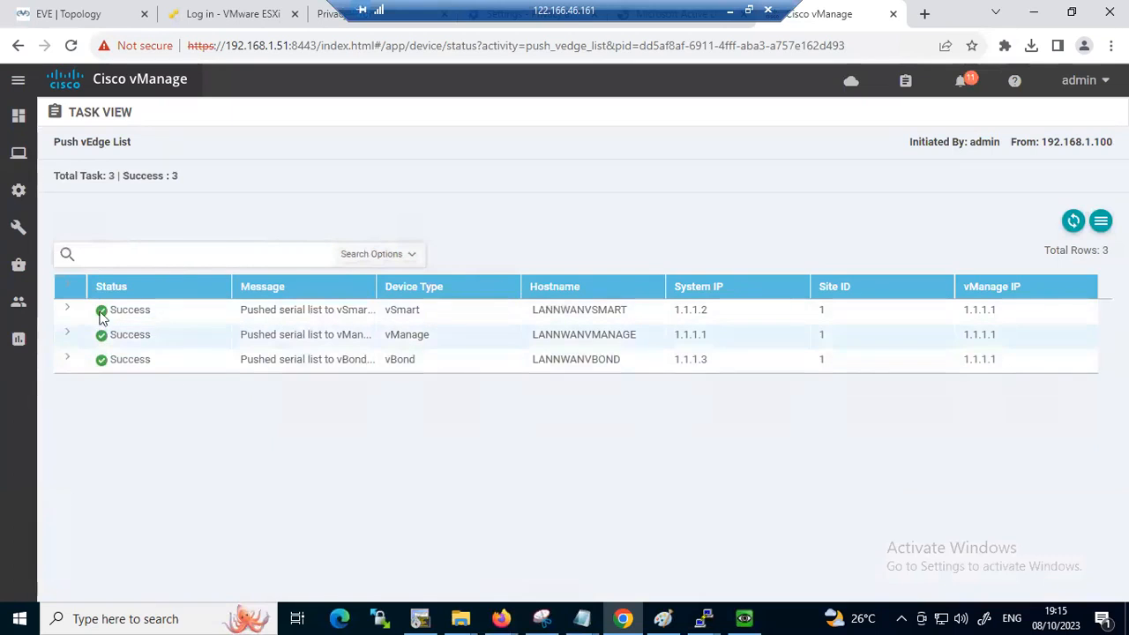
Reopen the WAN Edge List in the device configuration and widen the Chassis Number and Serial No./Token columns to show full values
mouse_move(30, 227)
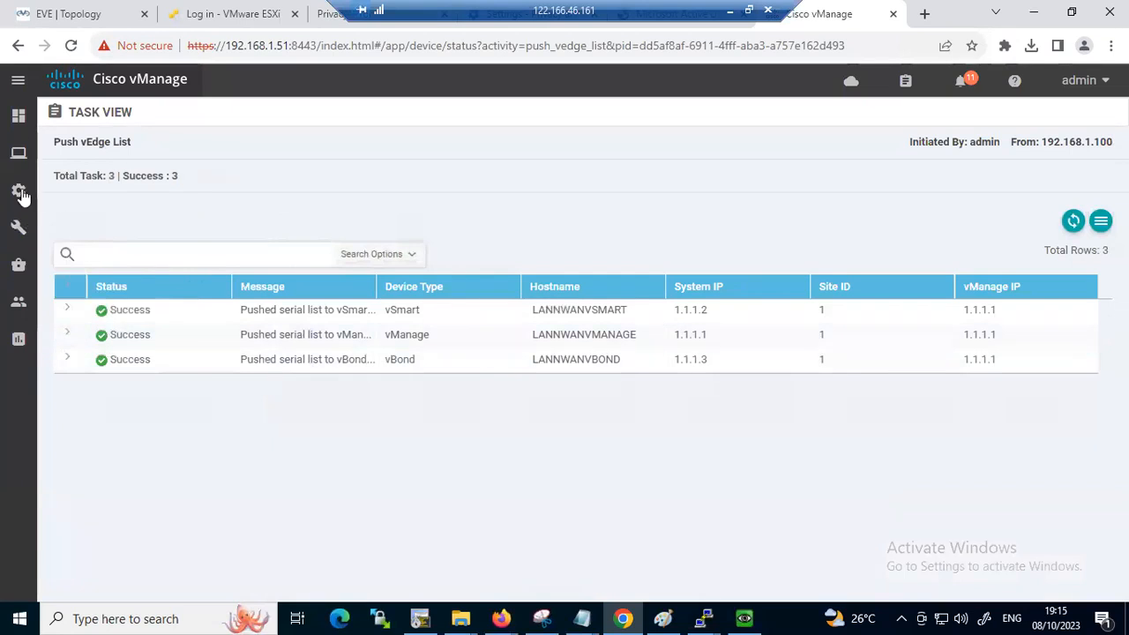
mouse_move(18, 190)
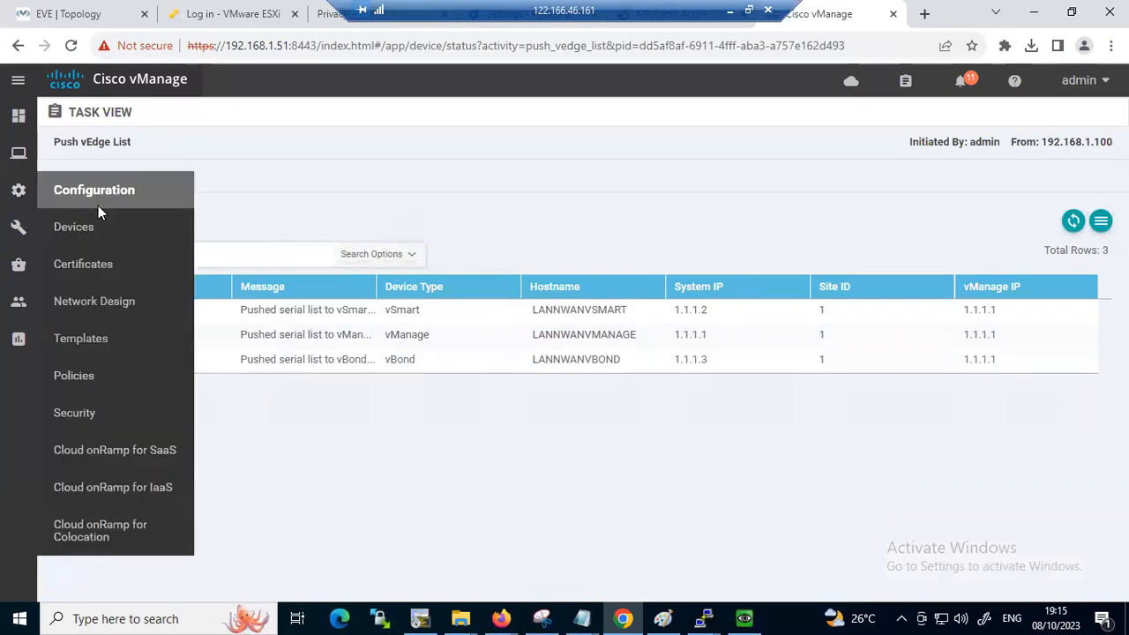
click(77, 231)
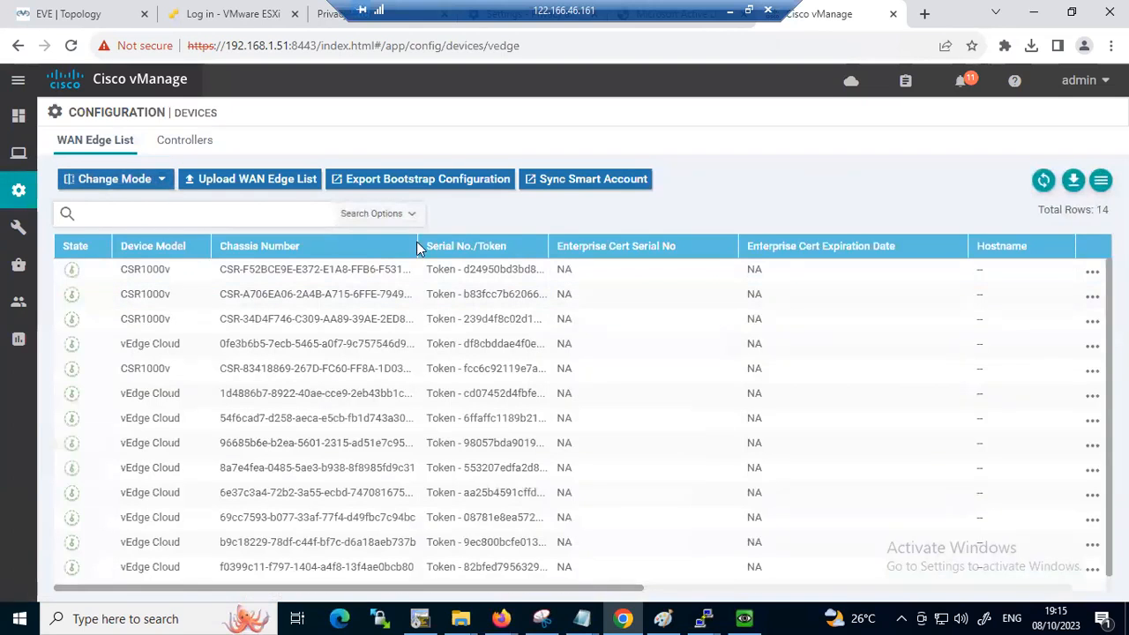
drag(420, 245, 488, 245)
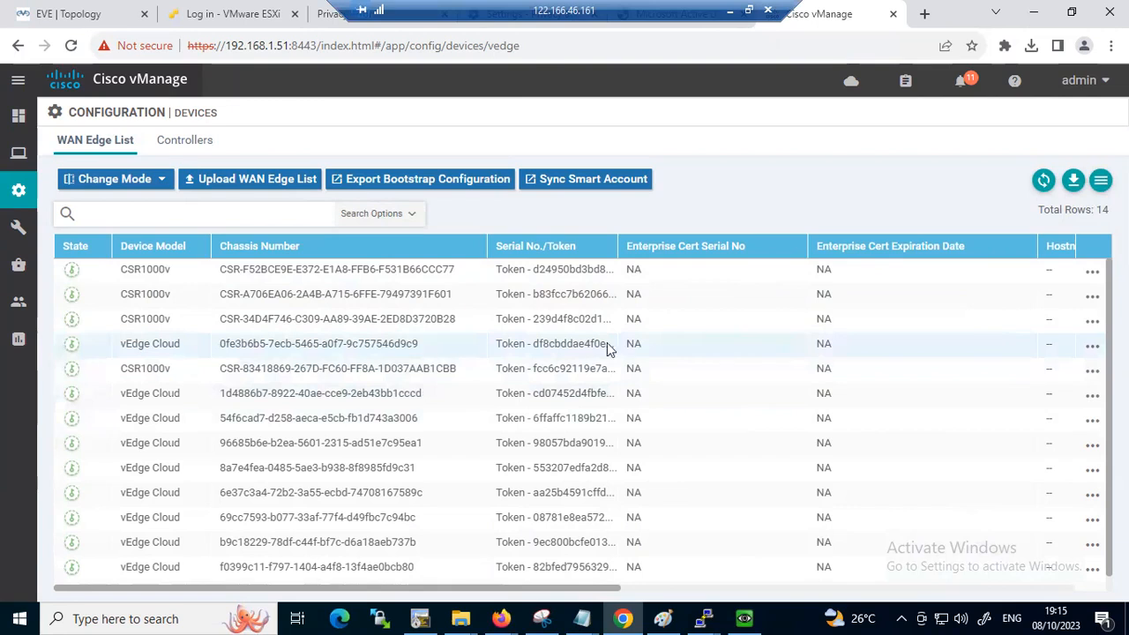
drag(620, 241, 729, 246)
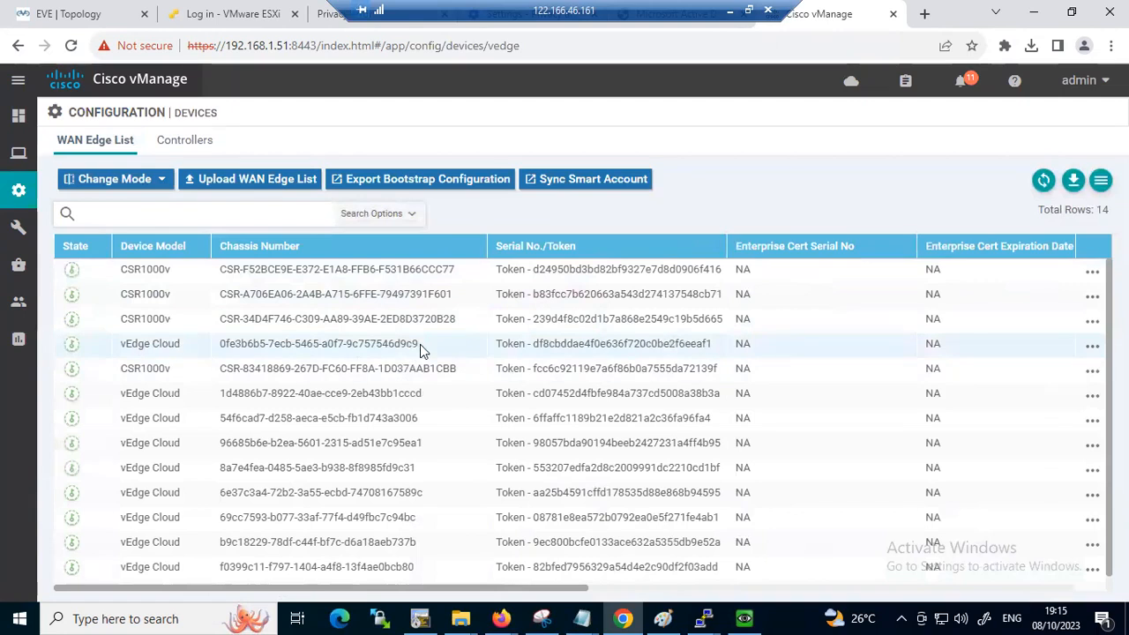
Copy the chassis number of the first vEdge Cloud device in the list
drag(418, 344, 220, 348)
right_click(231, 349)
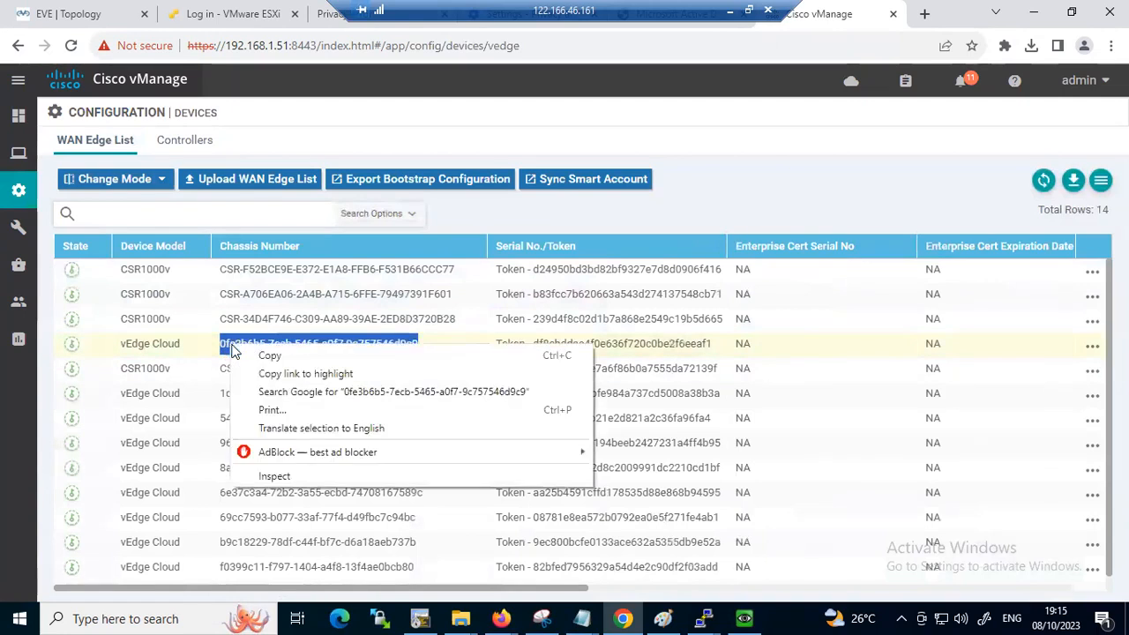
click(263, 356)
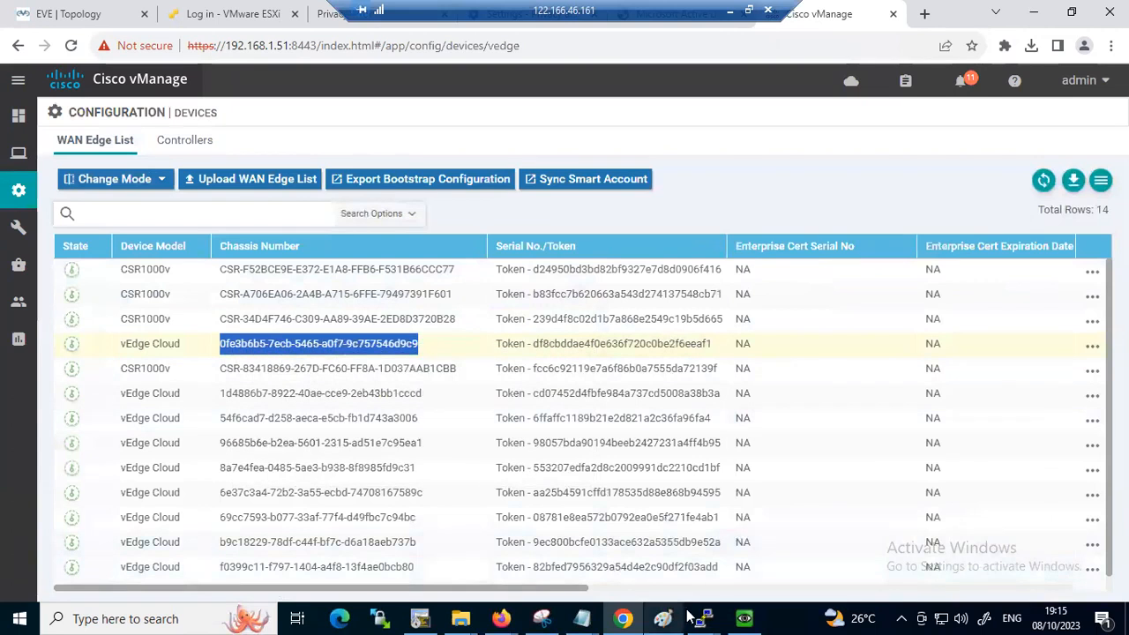
Switch to the vEdge session, begin a request command, and list all of its possible completions
mouse_move(703, 618)
click(967, 547)
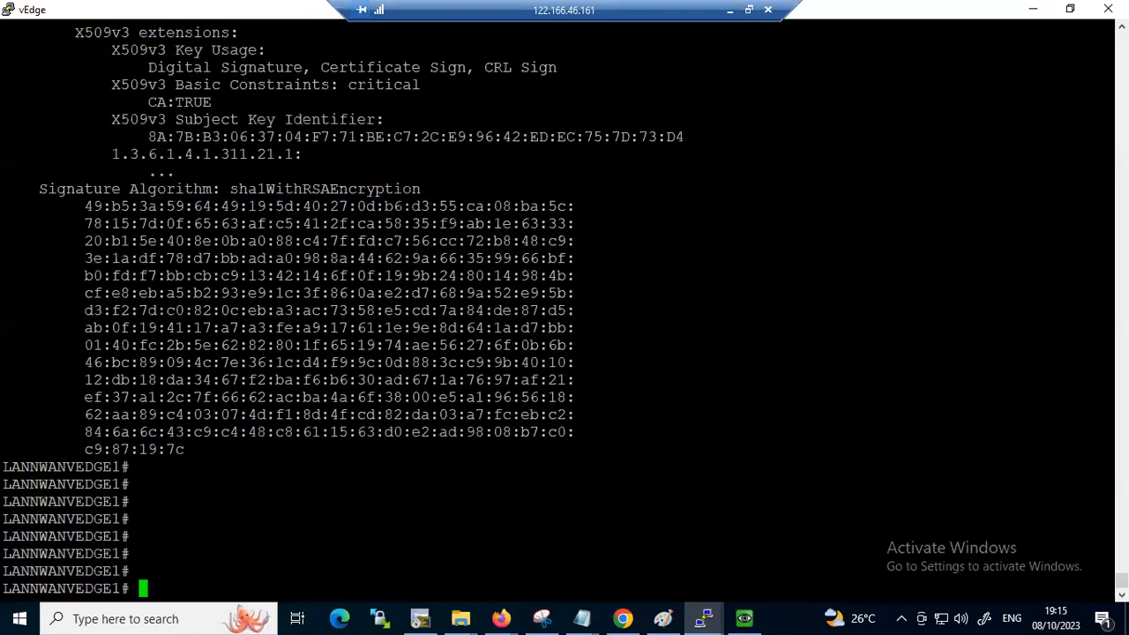
text(re)
key(Tab)
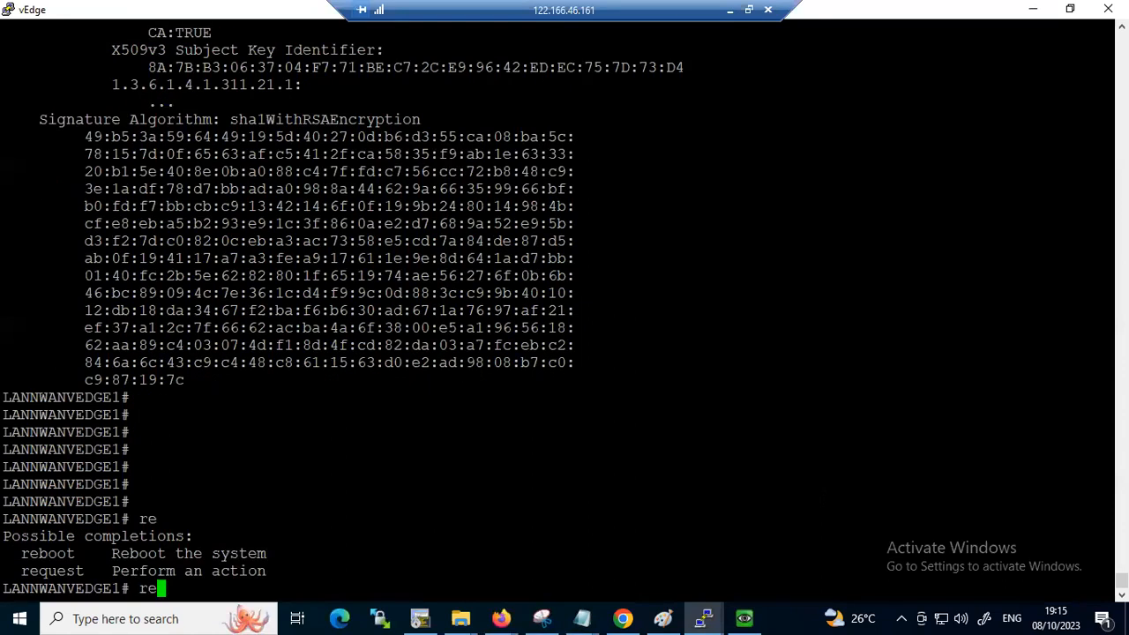
text(que)
key(Tab)
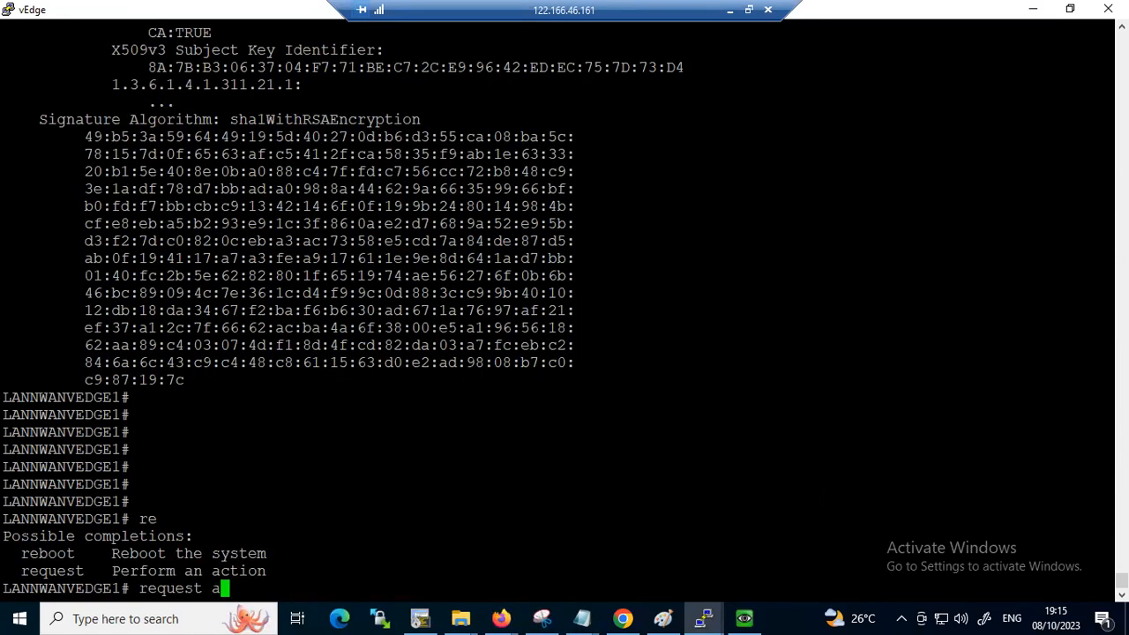
text(?)
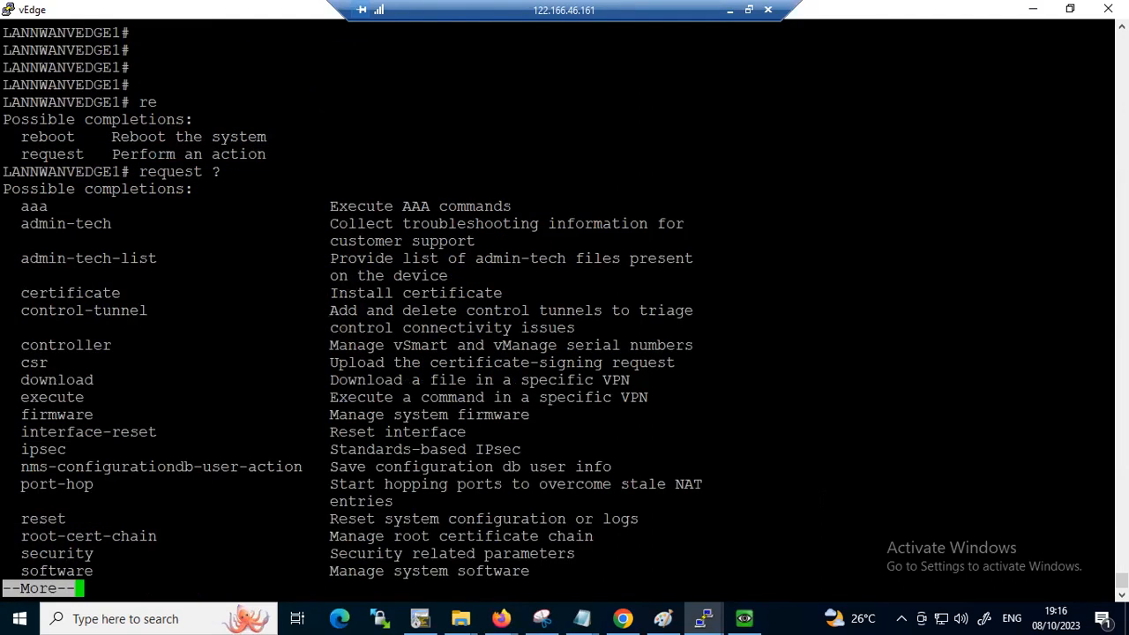
key(space)
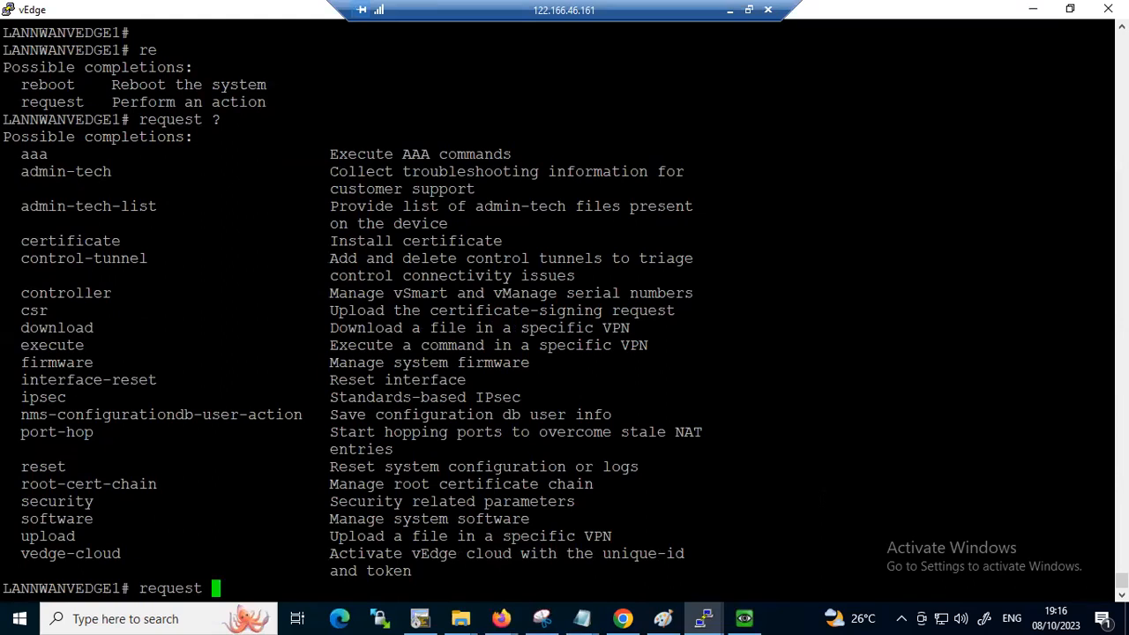
Enter request vedge-cloud activate, check its options, and add the chassis-number option with the copied chassis number followed by the token keyword
text(vedge-cloud )
text(activate )
text(?)
text(cha)
key(Tab)
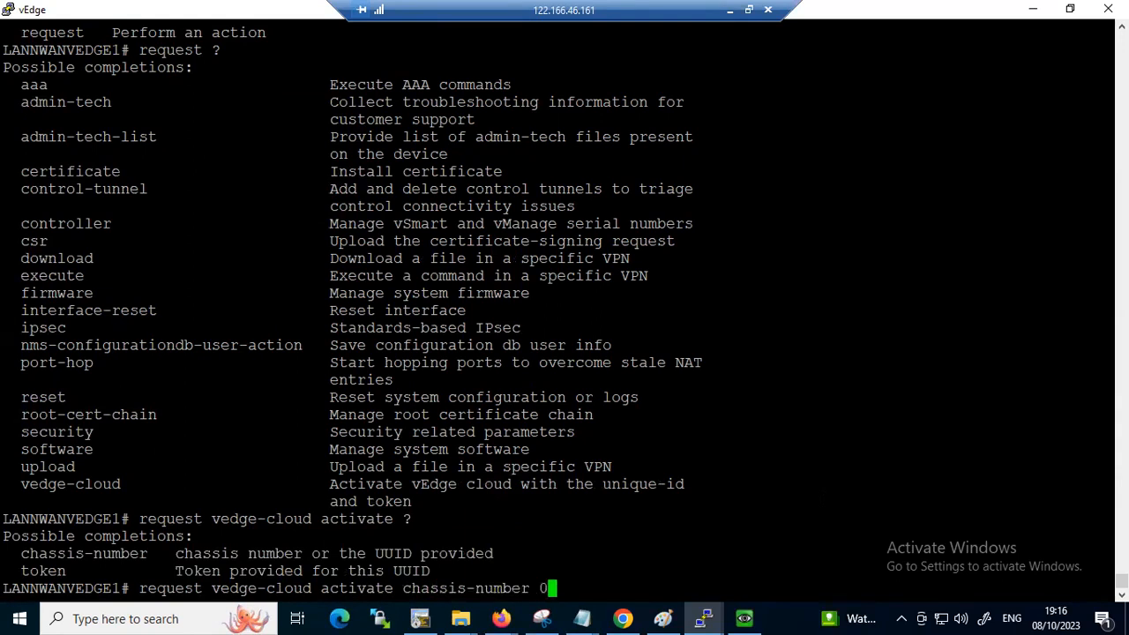
key(ctrl+v)
text(tok)
key(Tab)
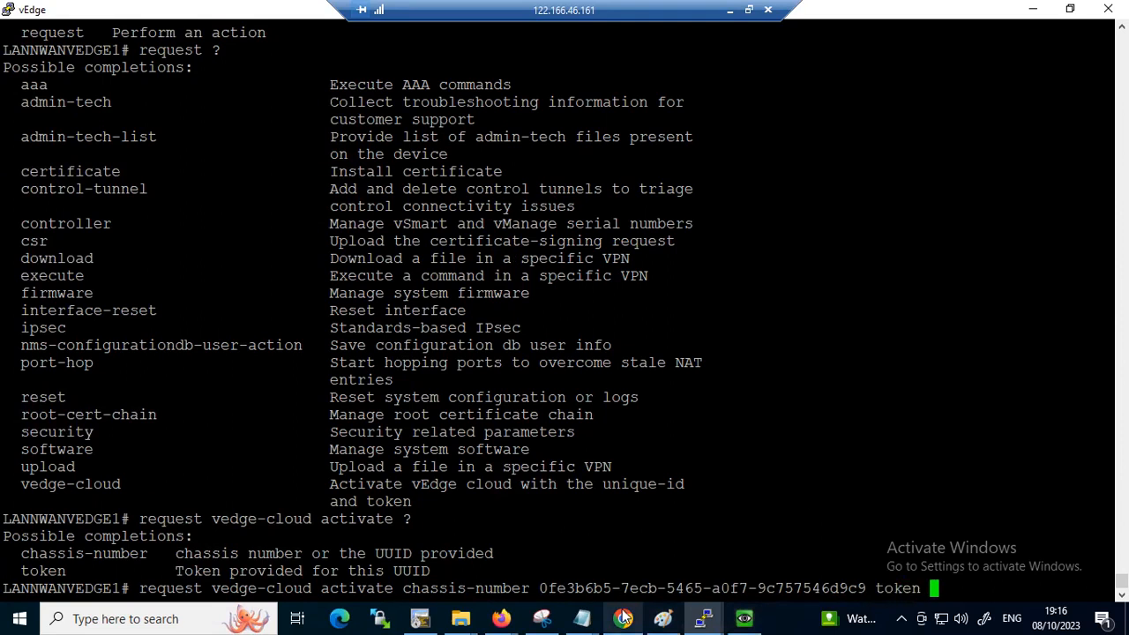
Switch to vManage, widen the Serial No./Token column, and copy the token value of the first vEdge Cloud device
mouse_move(625, 617)
click(628, 540)
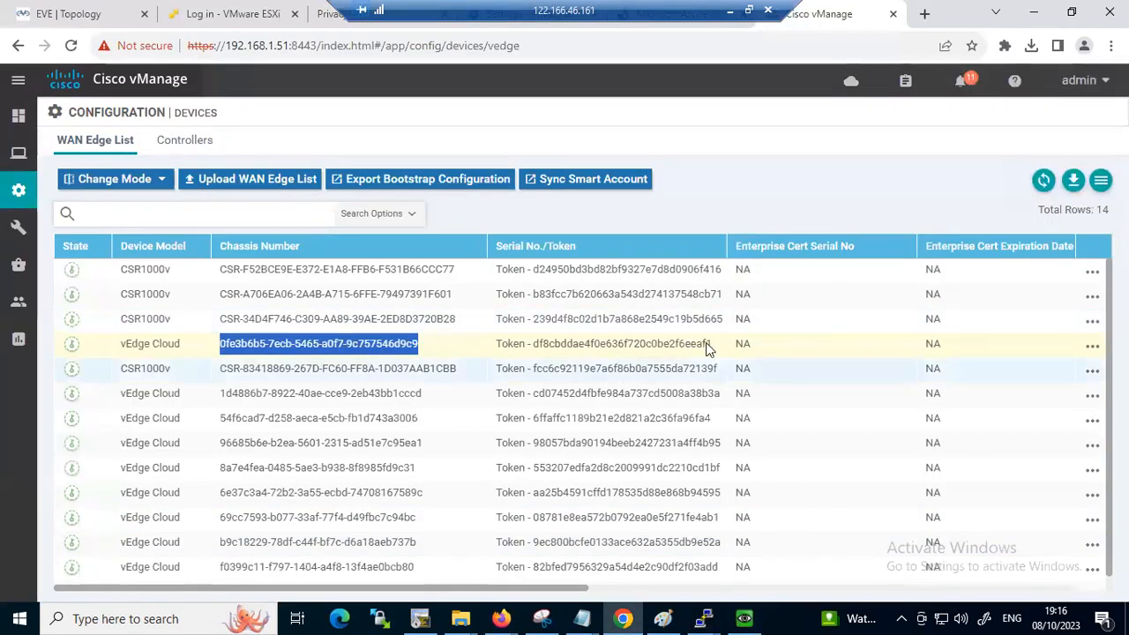
drag(726, 240, 769, 240)
click(721, 367)
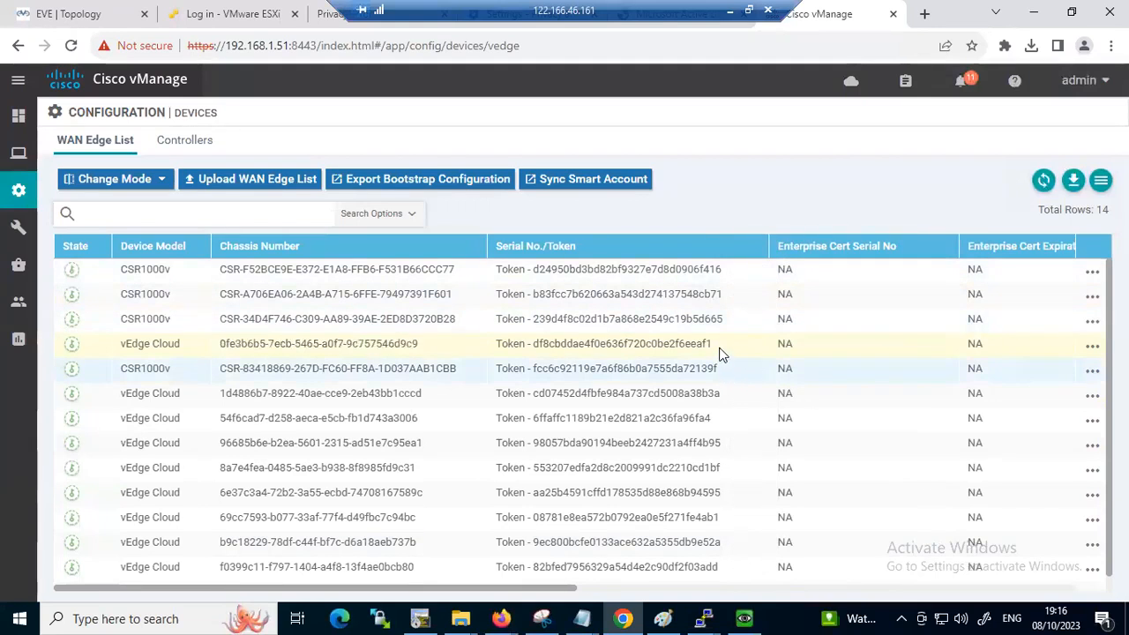
drag(713, 344, 543, 339)
right_click(542, 342)
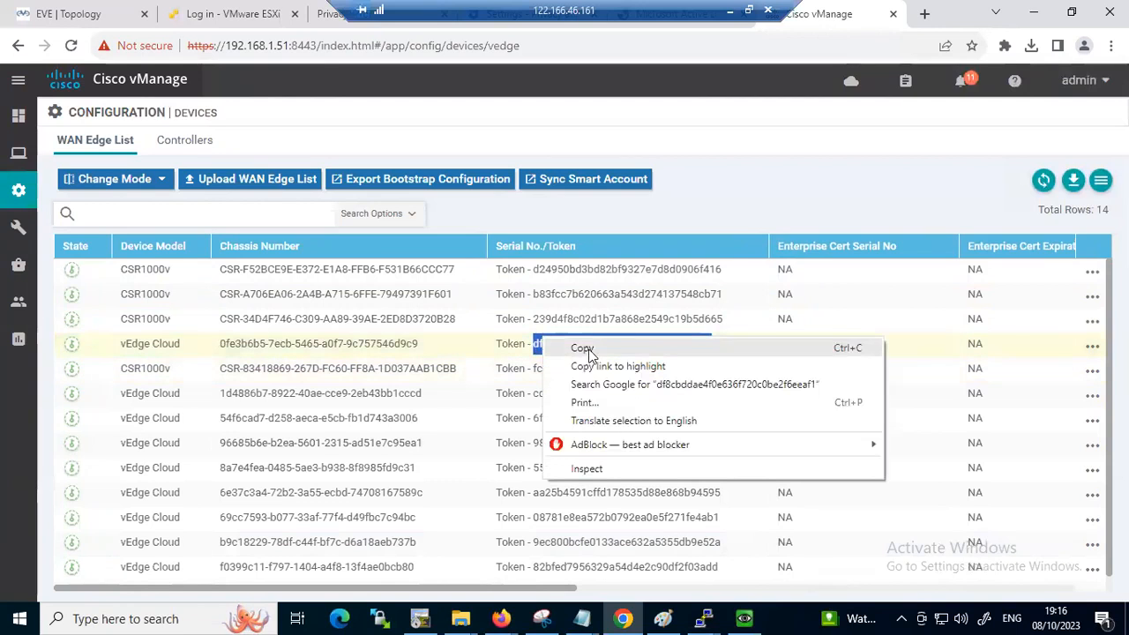
click(578, 348)
Return to the vEdge session, paste the copied token into the activation command, and run it
mouse_move(706, 617)
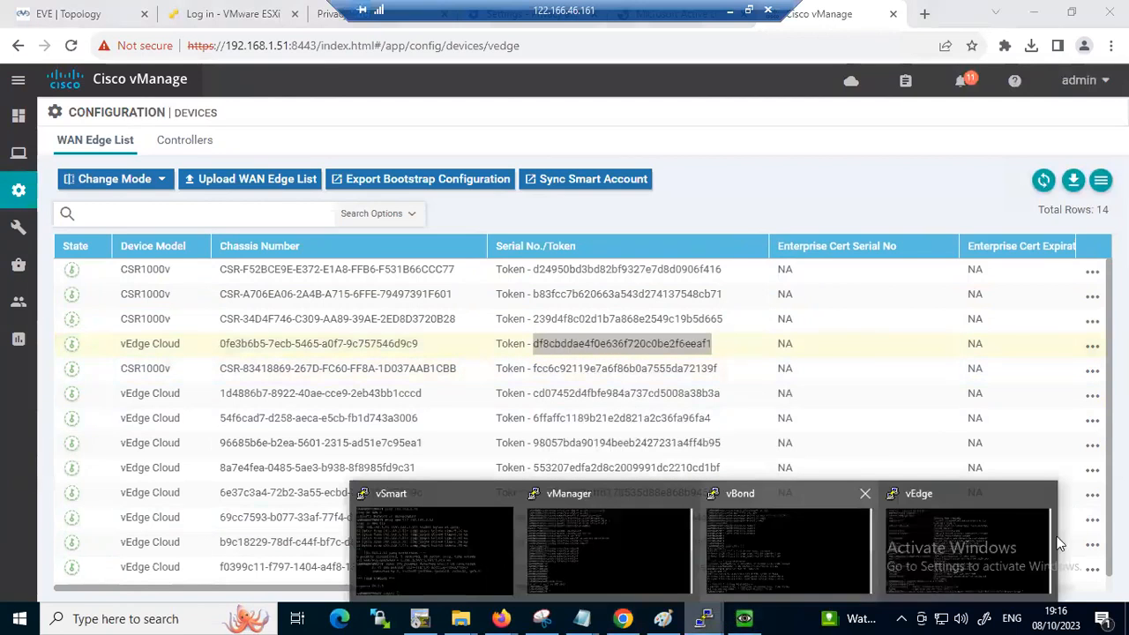
click(963, 539)
right_click(963, 539)
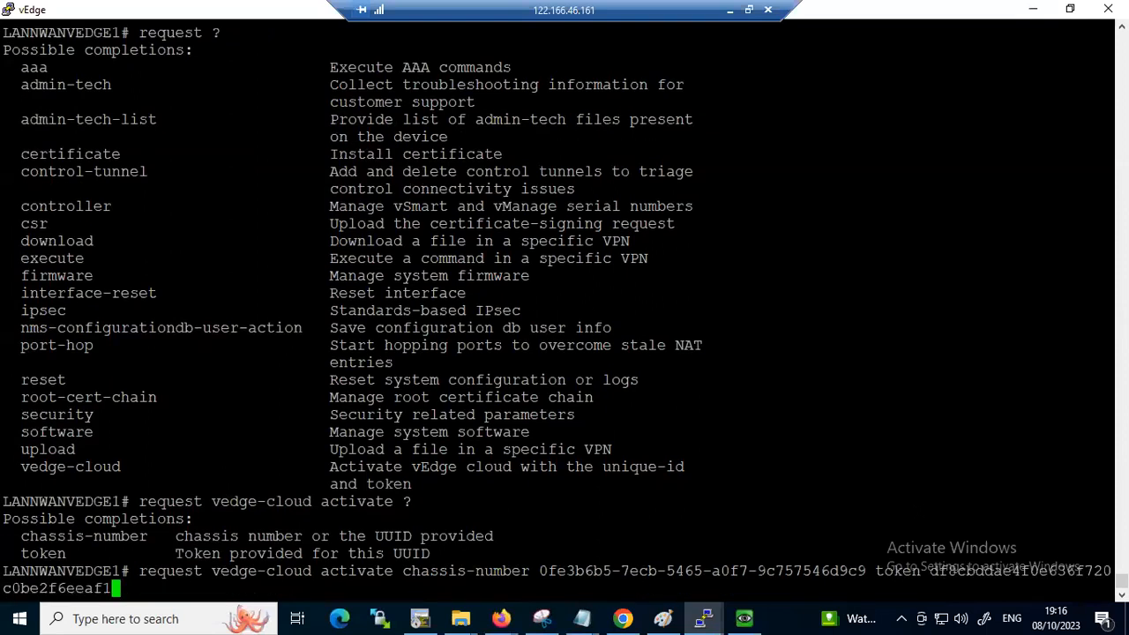
key(Return)
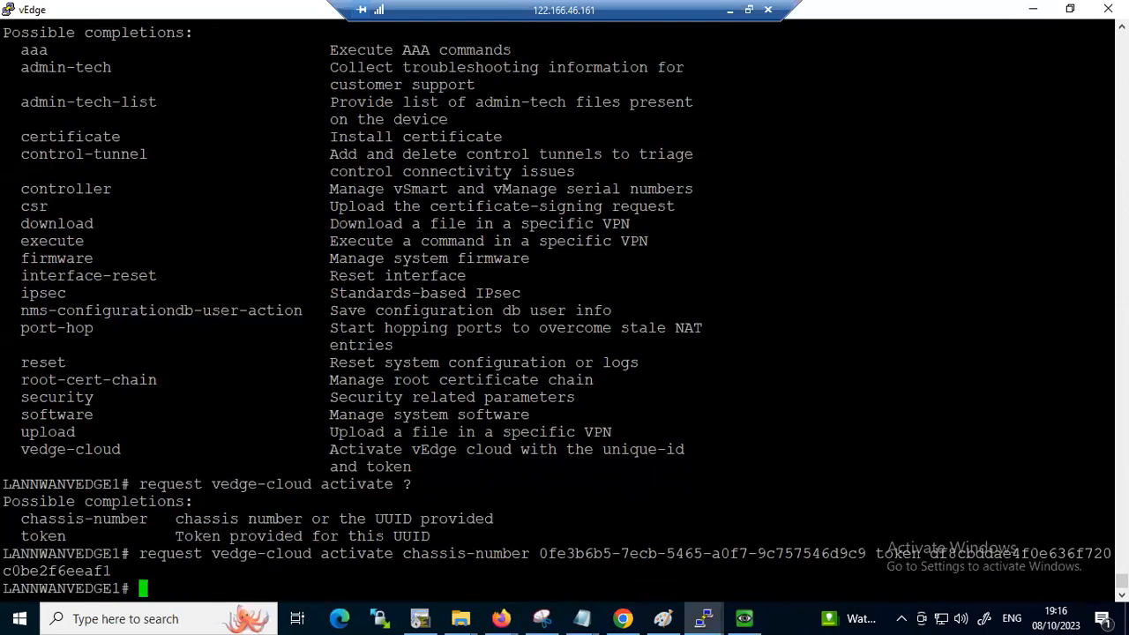
Switch to vManage and check the state and serial number of the first vEdge Cloud device in the WAN Edge List
click(622, 619)
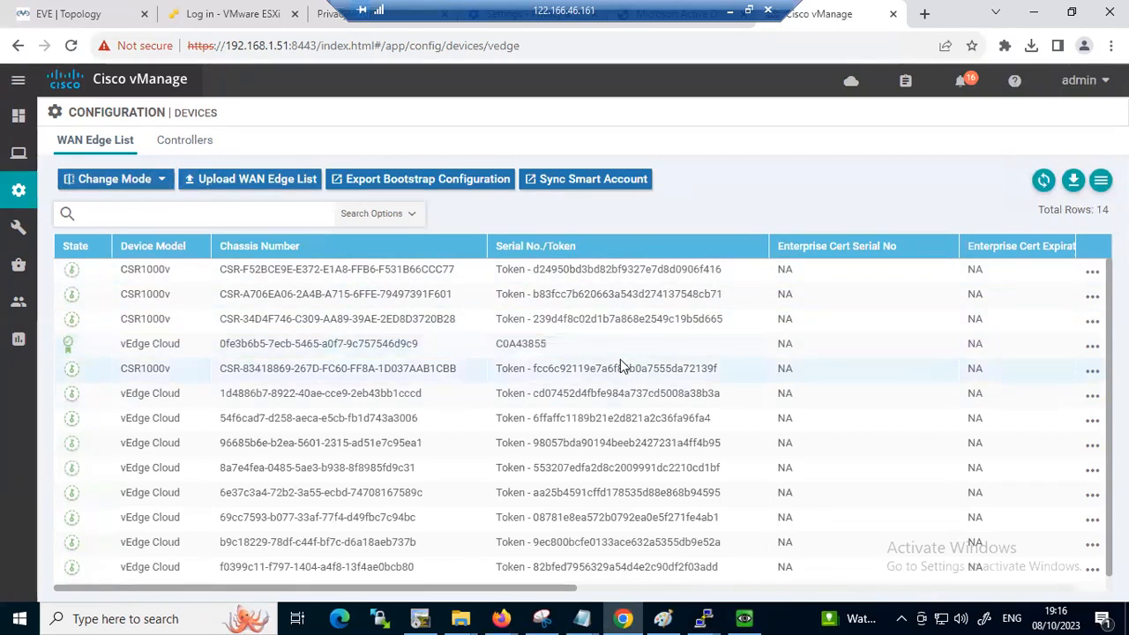
click(772, 353)
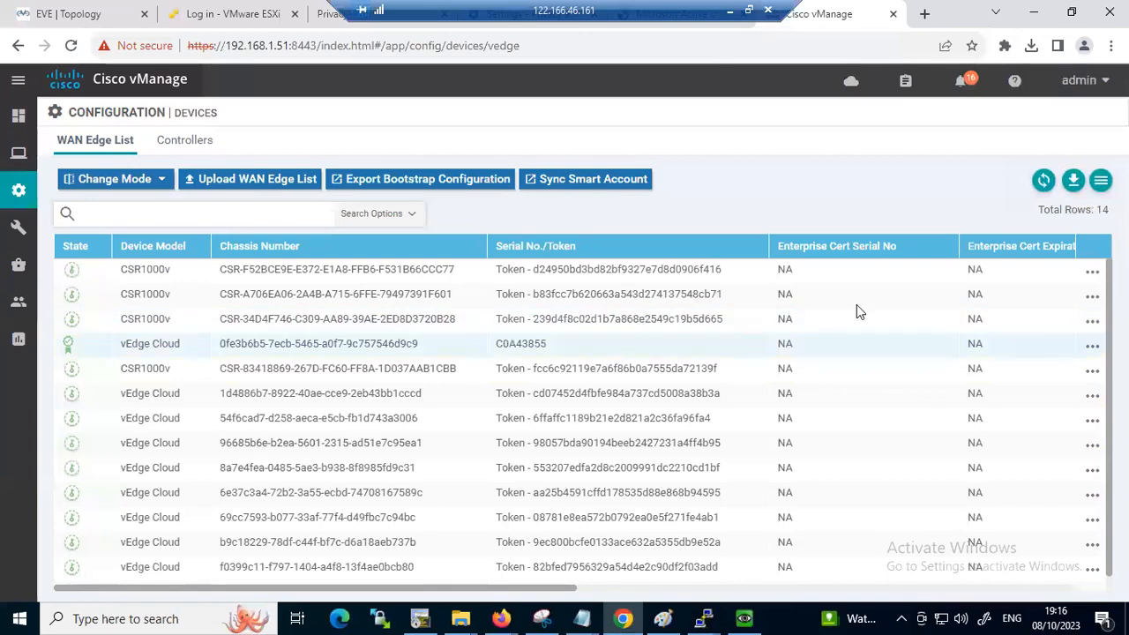
mouse_move(17, 157)
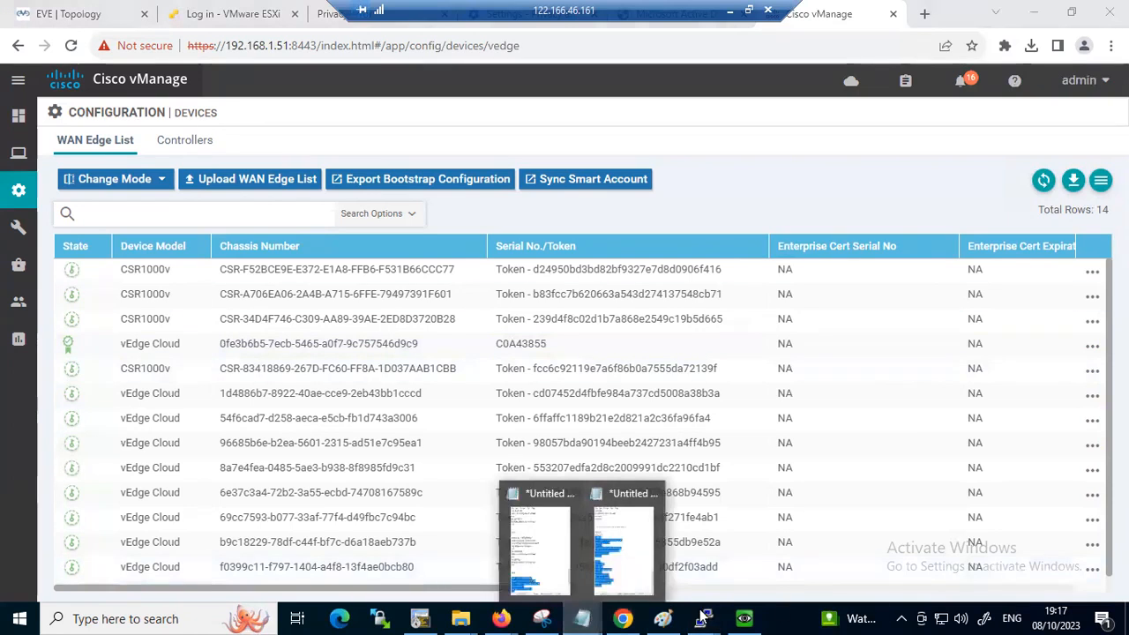
Switch back to the vEdge session and select the full vedge-cloud activation command that was run
mouse_move(703, 618)
click(1013, 556)
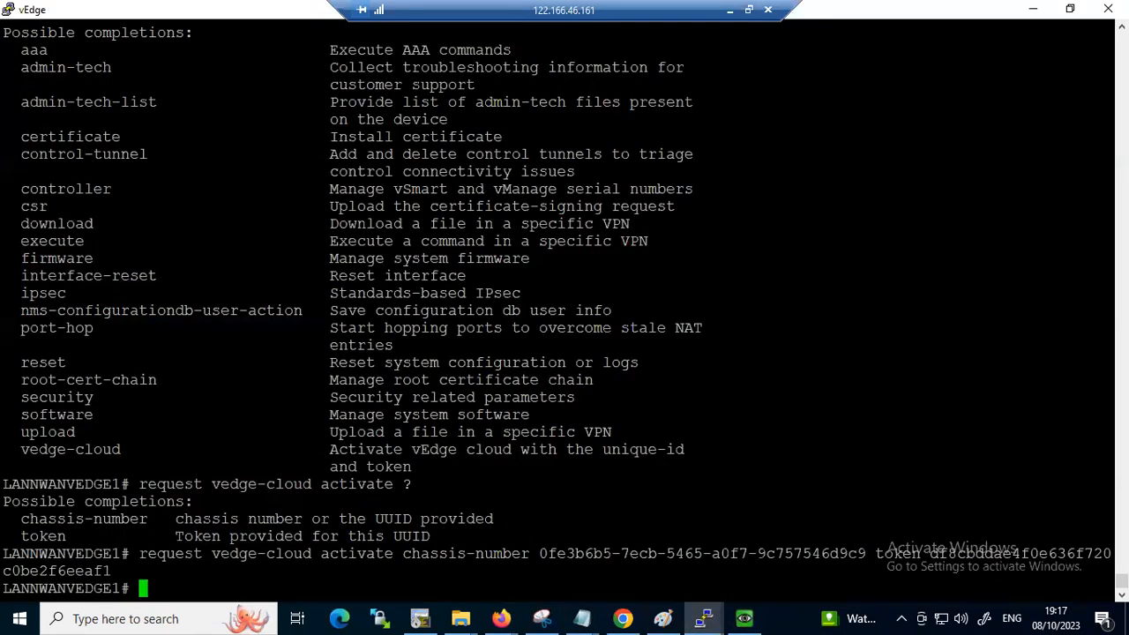
drag(139, 553, 111, 570)
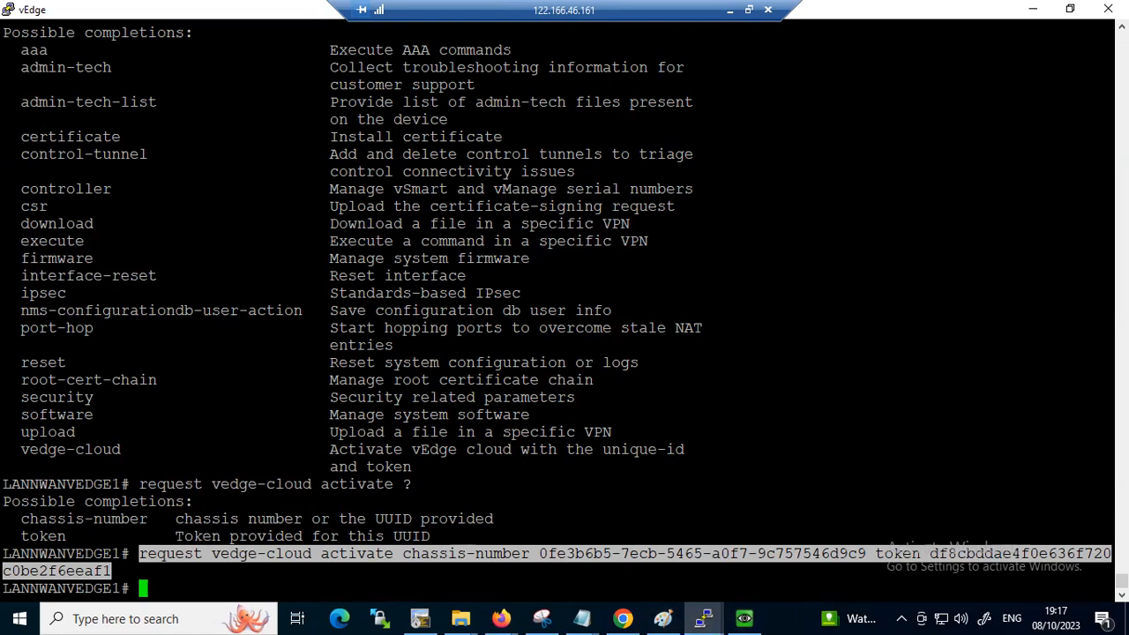
Minimise the remote desktop session and open the SD-WAN Outline PDF from File Explorer's recent files
click(730, 10)
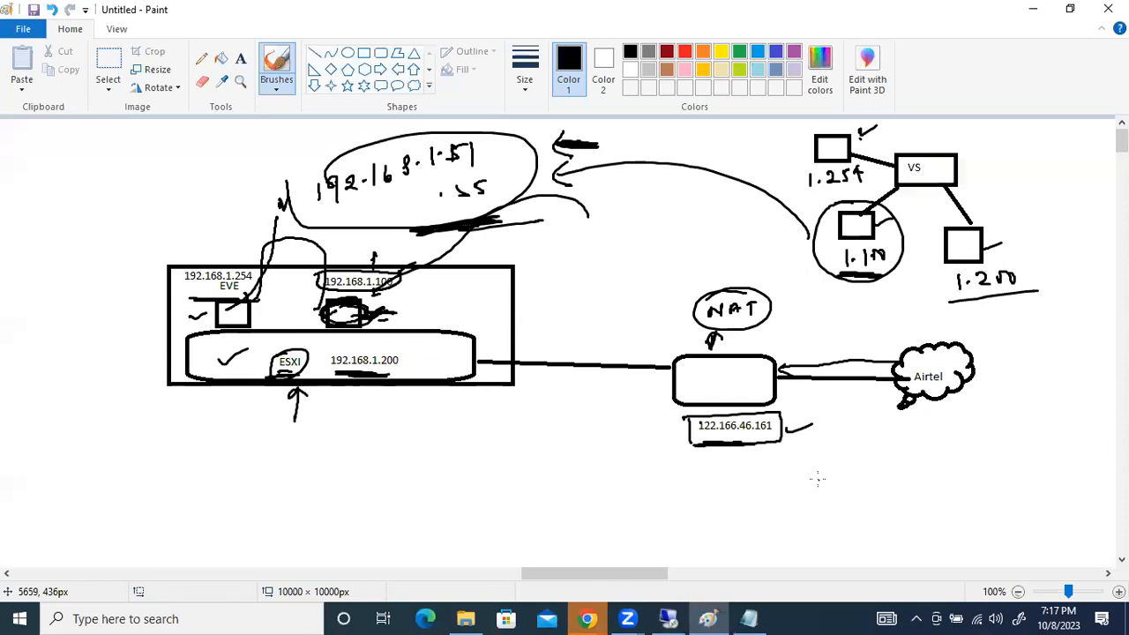
key(super+e)
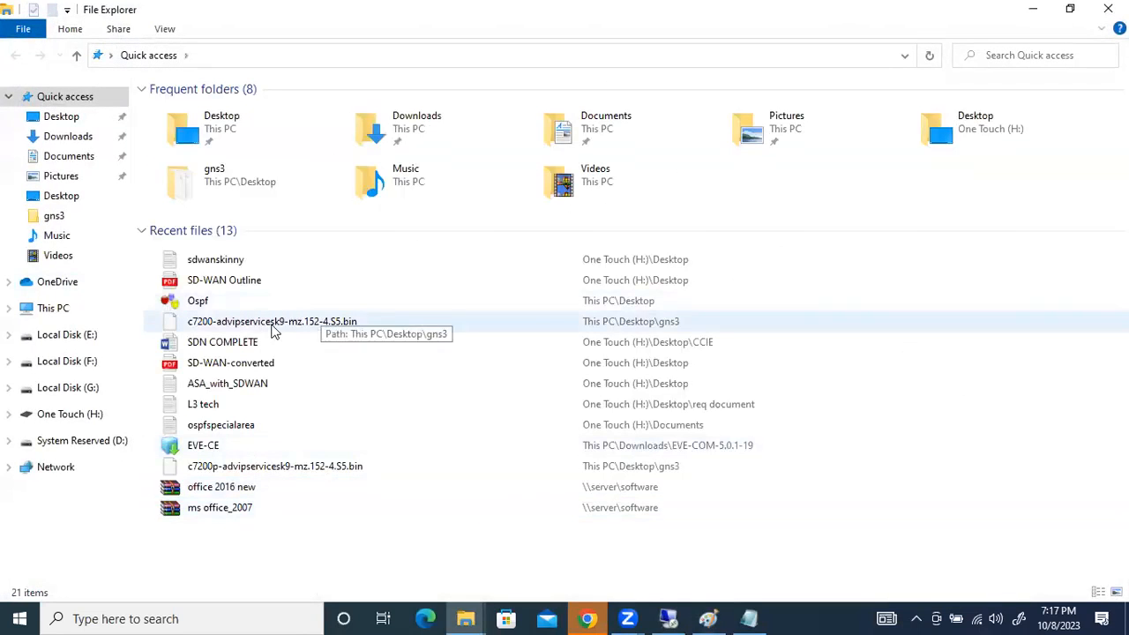
double_click(254, 362)
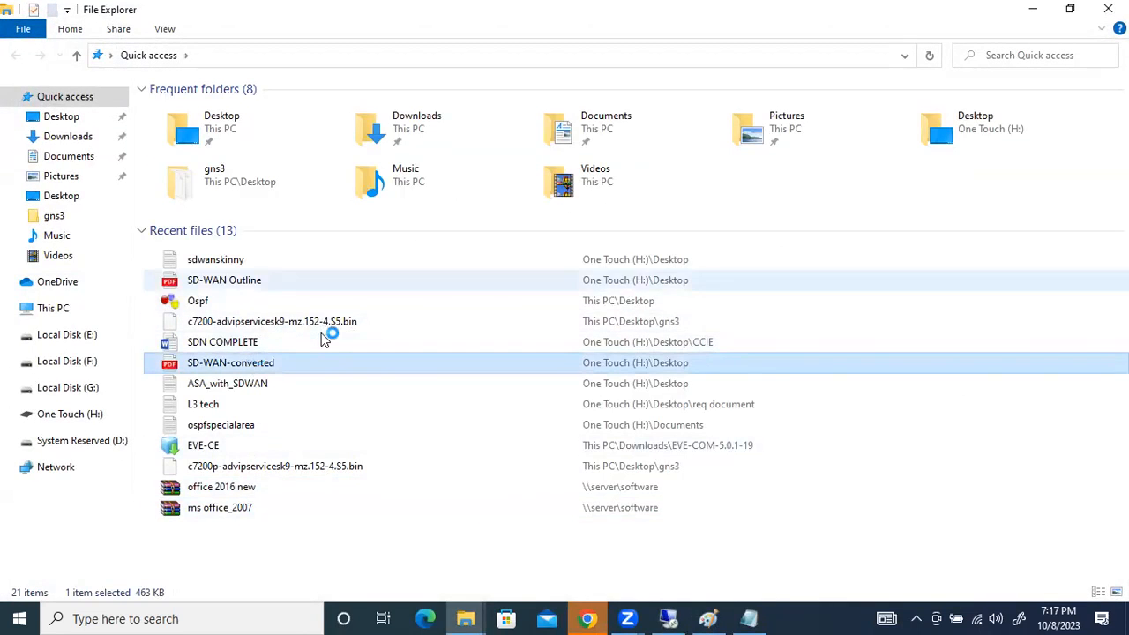
click(1100, 26)
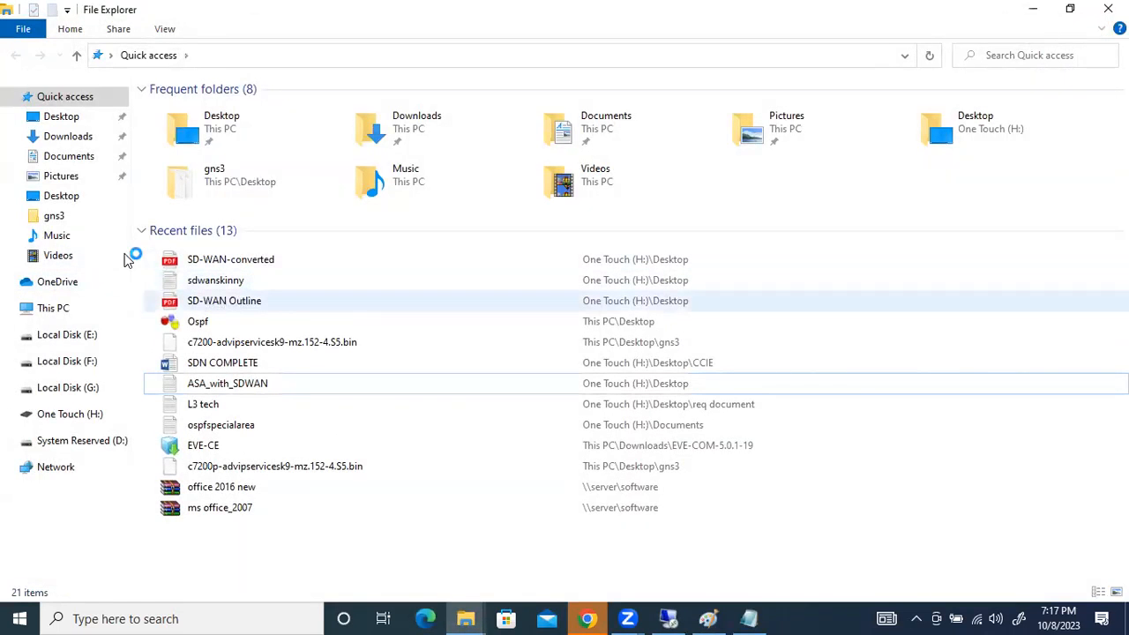
double_click(221, 302)
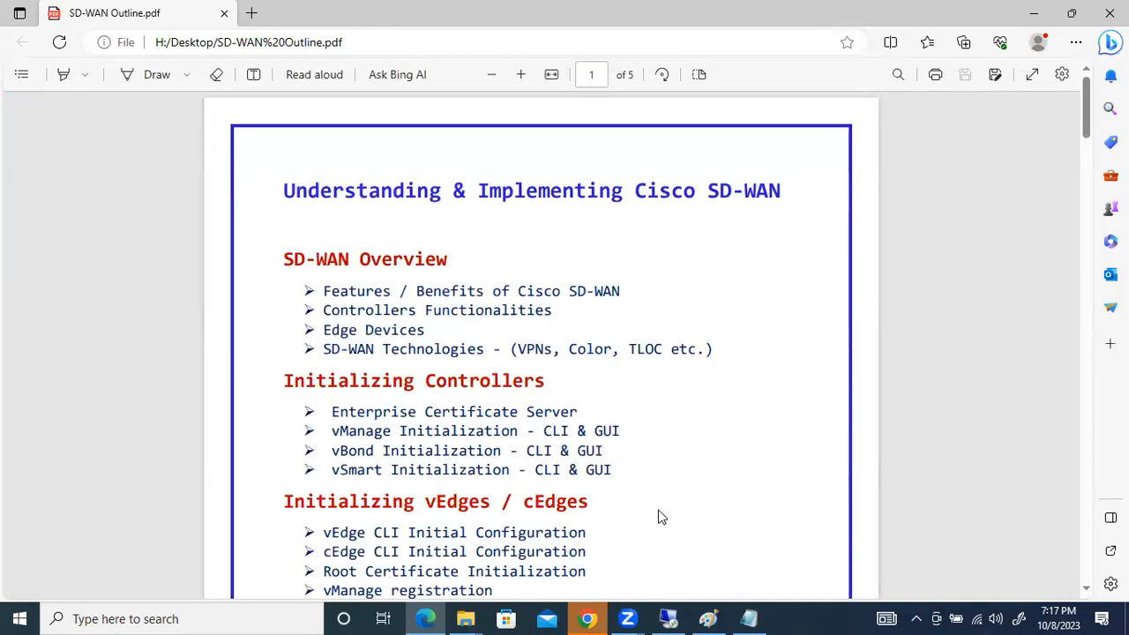
Review the SD-WAN overview, controller initialization and vEdge/cEdge initialization topics in the outline, and return to the remote desktop session
scroll(541, 418, down, 1)
drag(305, 210, 411, 250)
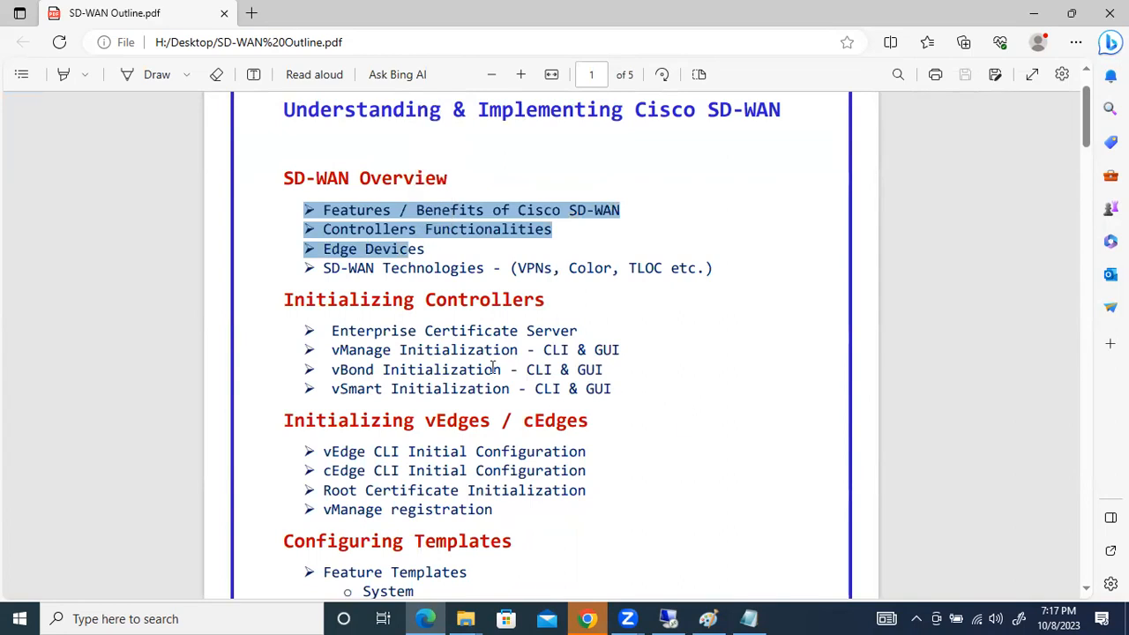
drag(529, 350, 588, 350)
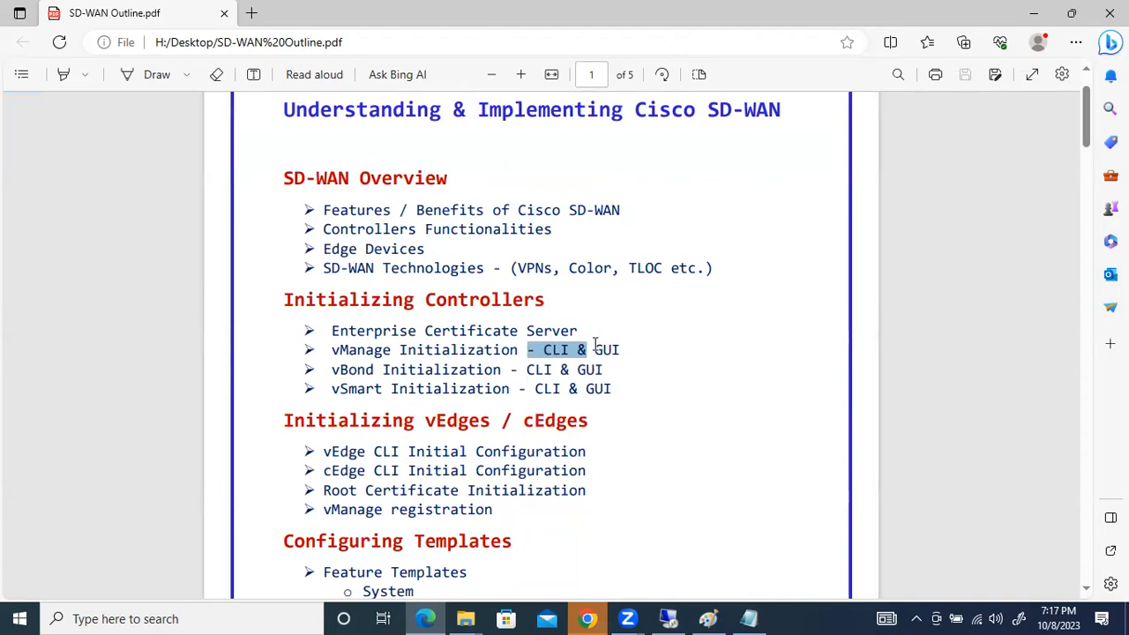
click(684, 371)
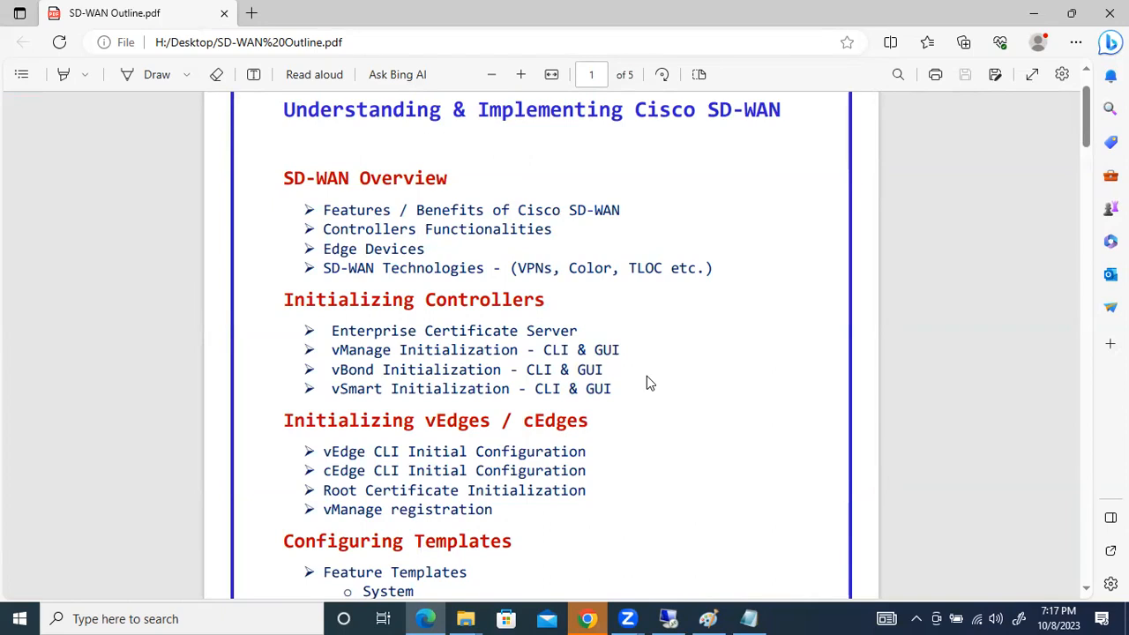
drag(617, 503, 561, 476)
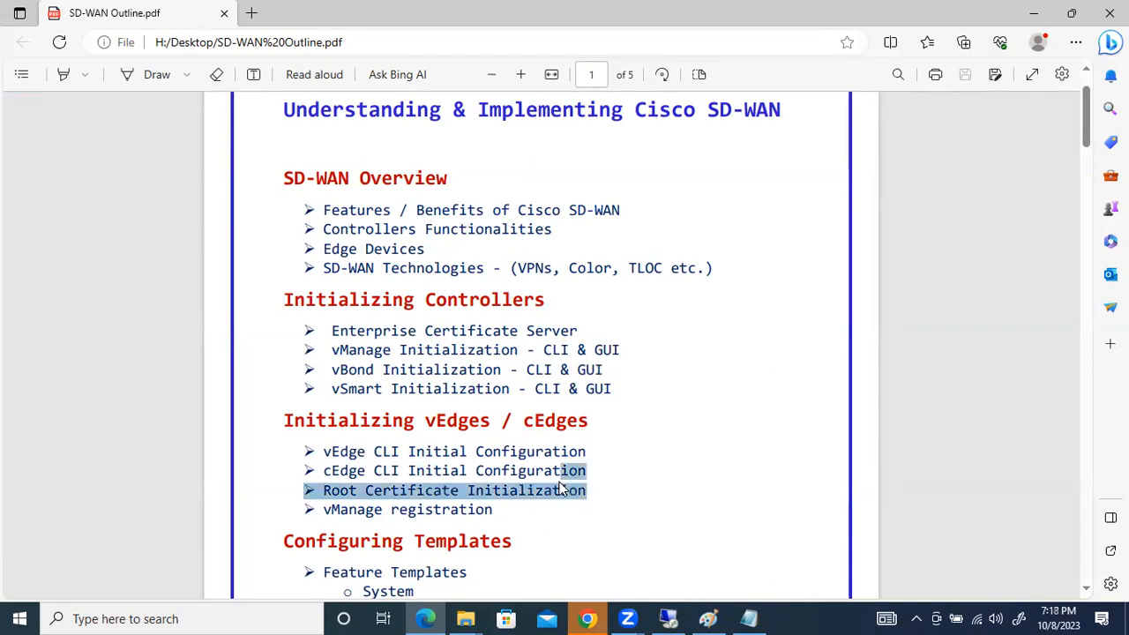
click(618, 476)
drag(492, 511, 300, 447)
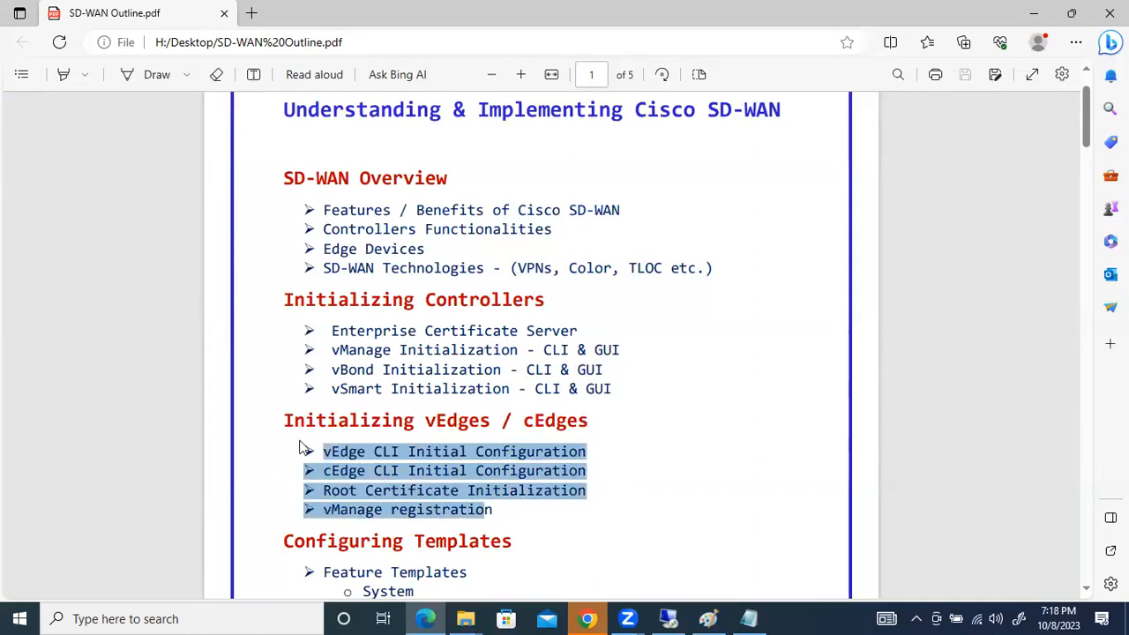
click(375, 472)
triple_click(561, 476)
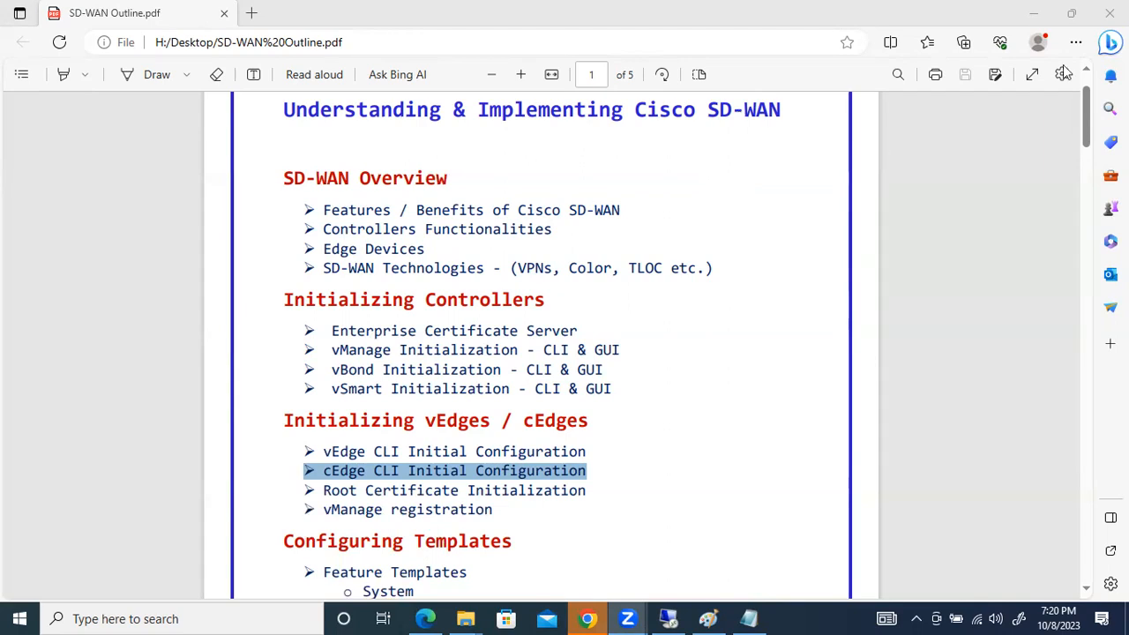
click(669, 618)
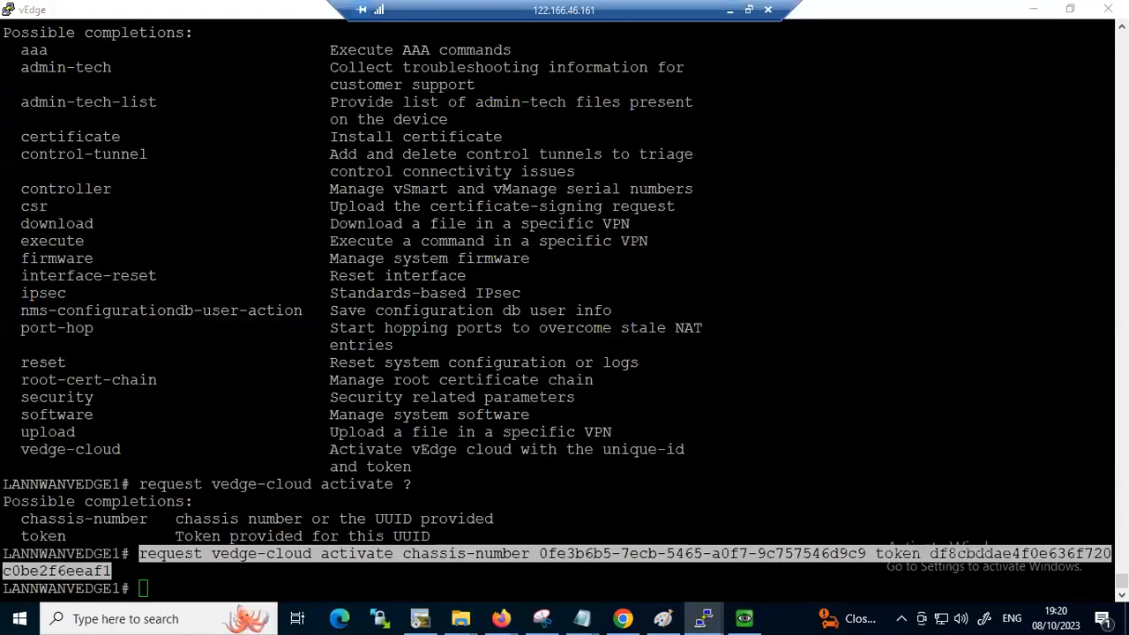